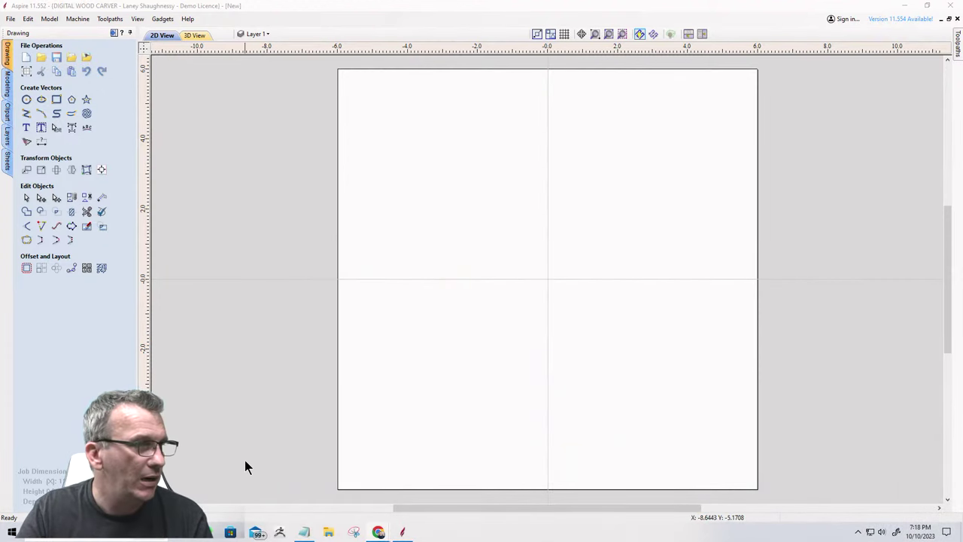
Open the Start menu app list and scroll up to the M entries to find Mouse Highlight.
{"action": "left_click", "coordinate": [12, 532]}
{"action": "scroll", "coordinate": [66, 441], "scroll_direction": "down", "scroll_amount": 20}
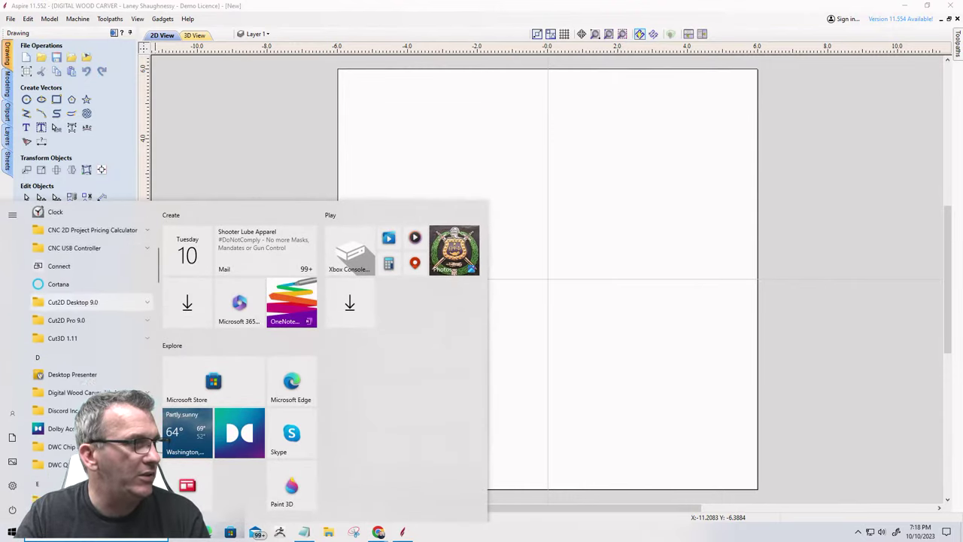
{"action": "scroll", "coordinate": [91, 361], "scroll_direction": "up", "scroll_amount": 10}
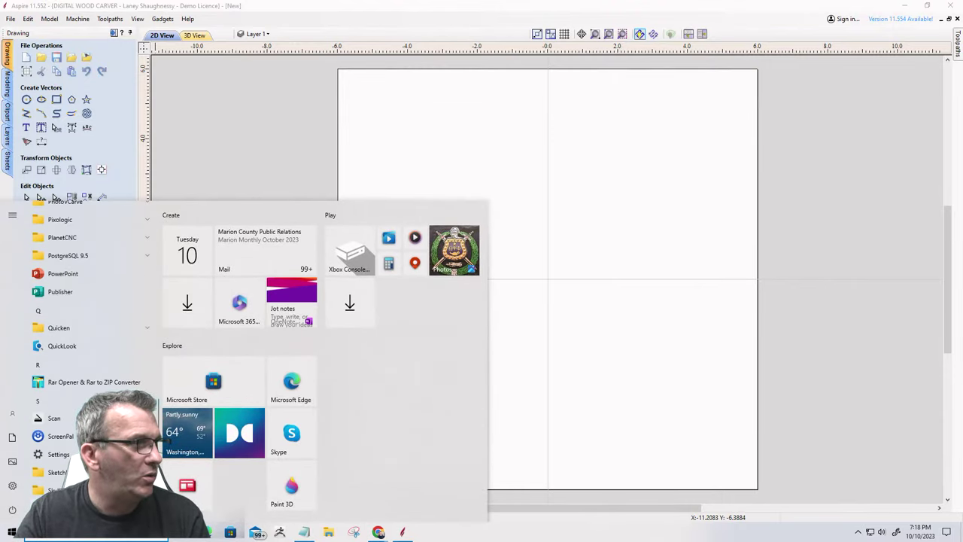
{"action": "scroll", "coordinate": [59, 281], "scroll_direction": "up", "scroll_amount": 4}
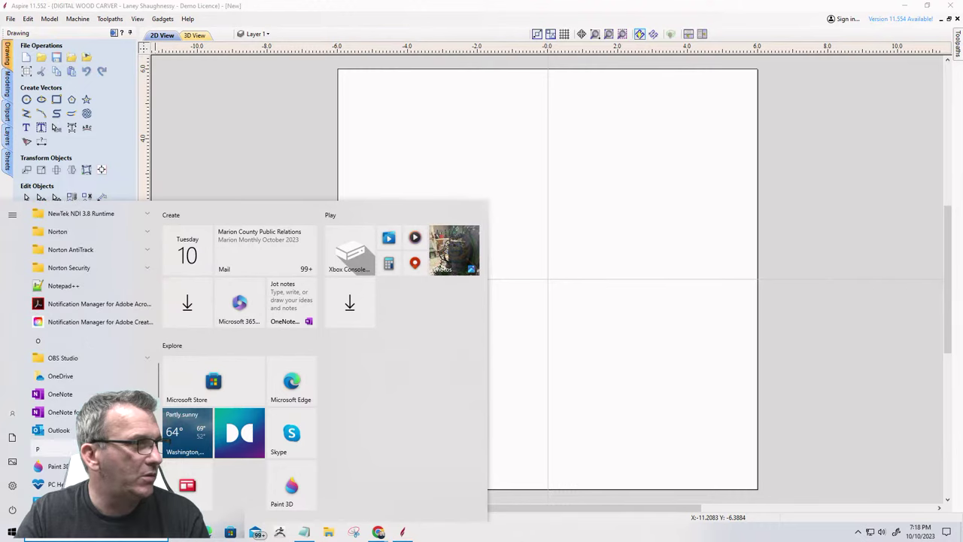
{"action": "scroll", "coordinate": [60, 283], "scroll_direction": "up", "scroll_amount": 3}
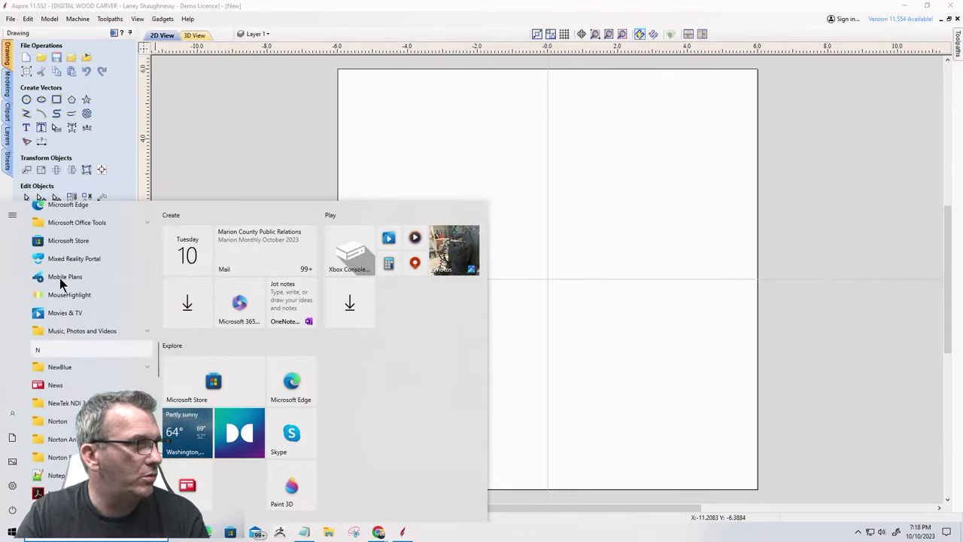
Dismiss the app list and minimize the Mouse Highlight settings window to reveal the Aspire job.
{"action": "key", "text": "Escape"}
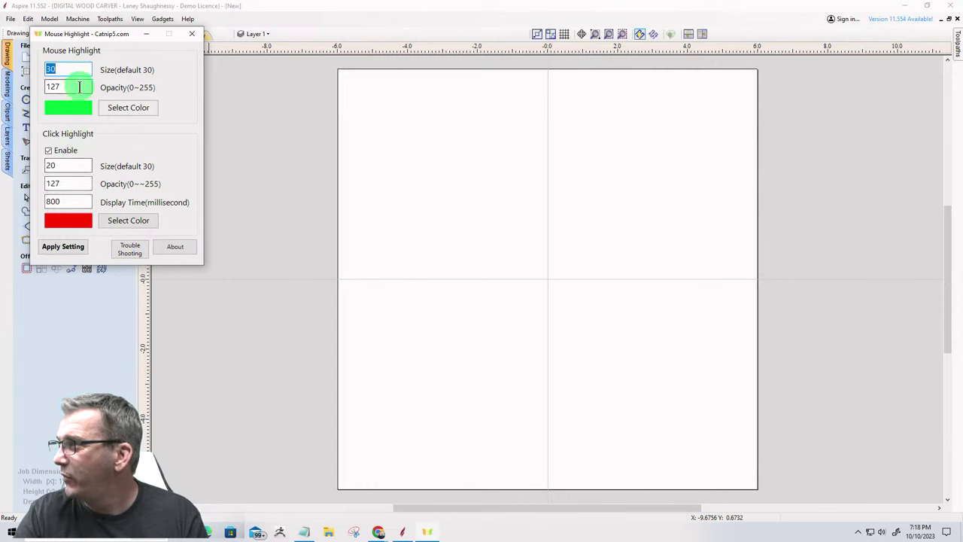
{"action": "left_click", "coordinate": [144, 34]}
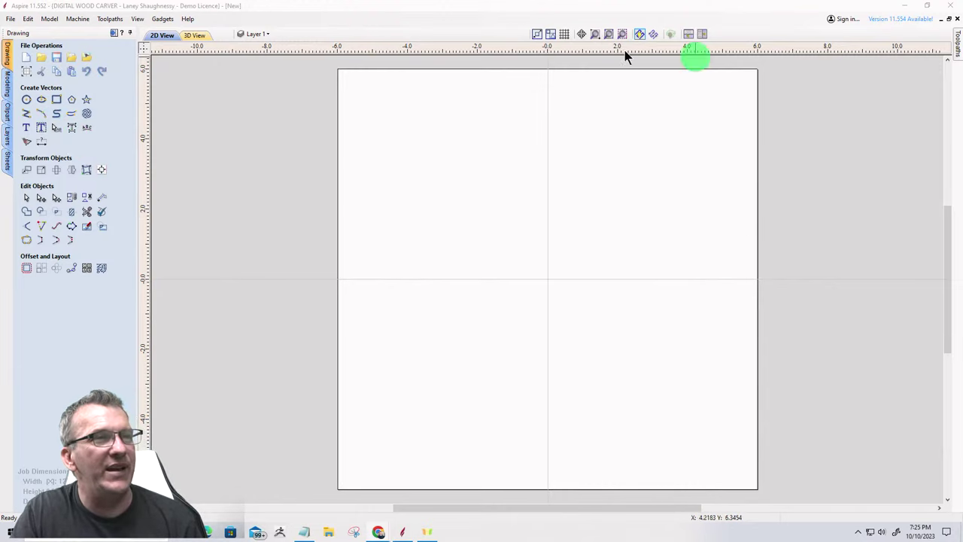
{"action": "scroll", "coordinate": [833, 217], "scroll_direction": "up", "scroll_amount": 2}
{"action": "scroll", "coordinate": [708, 227], "scroll_direction": "down", "scroll_amount": 3}
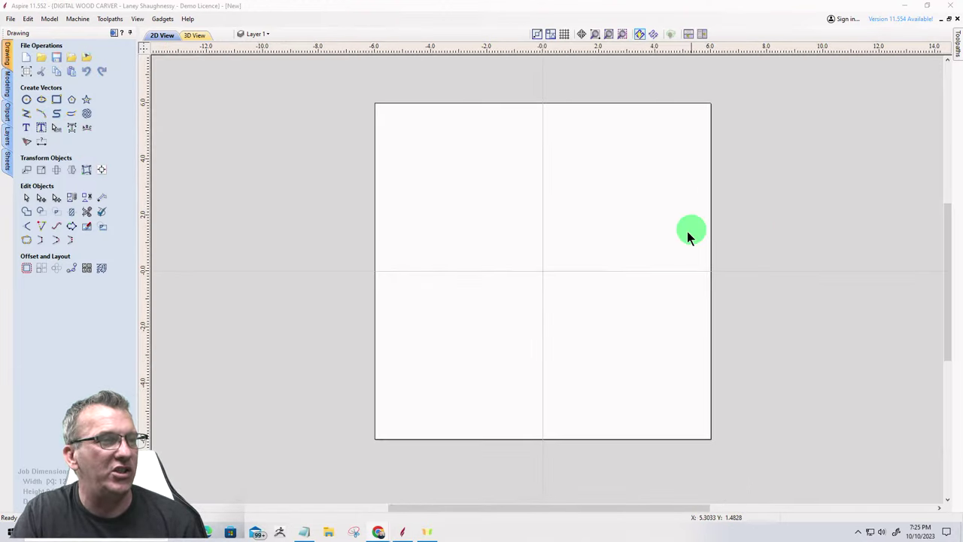
{"action": "scroll", "coordinate": [561, 308], "scroll_direction": "up", "scroll_amount": 1}
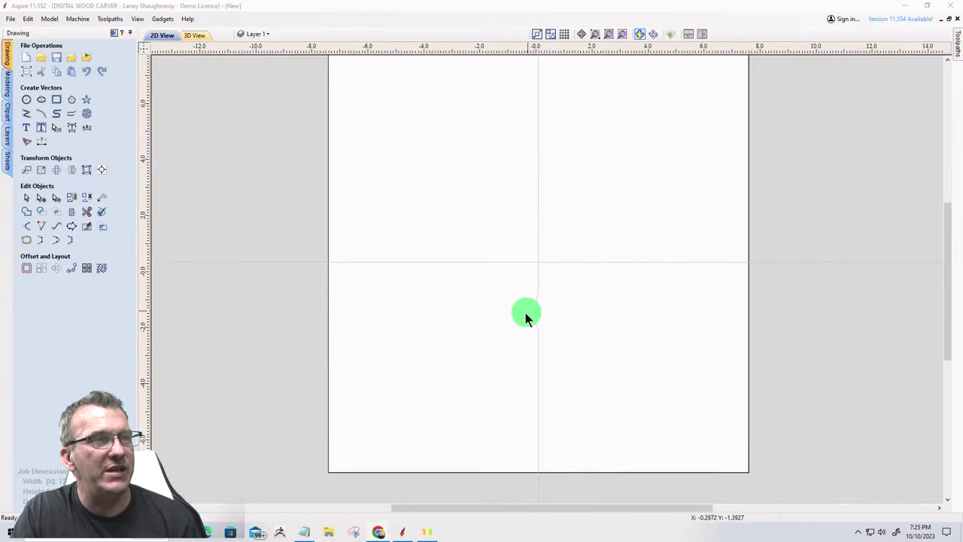
{"action": "scroll", "coordinate": [527, 308], "scroll_direction": "down", "scroll_amount": 1}
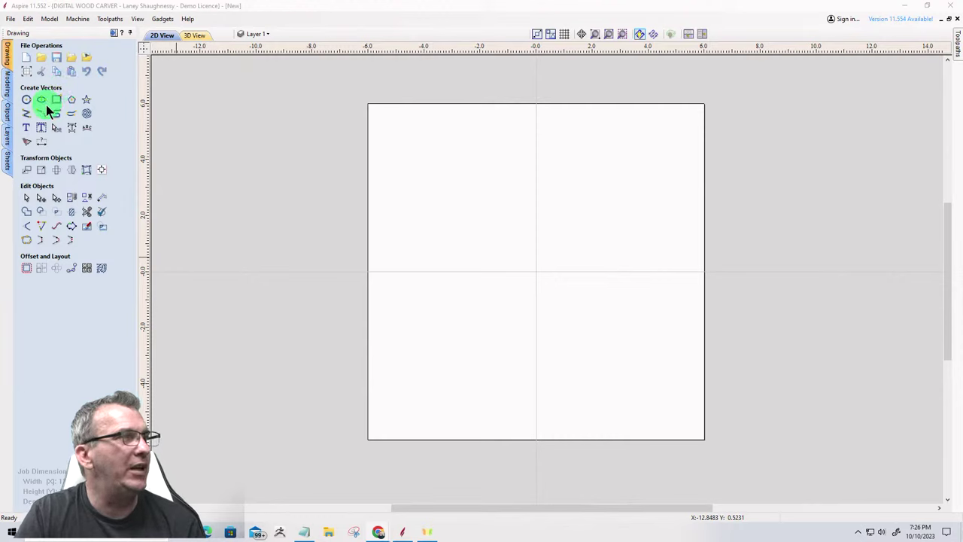
Draw a circle centred at origin 0,0 and set its diameter to 3 inches.
{"action": "left_click", "coordinate": [26, 98]}
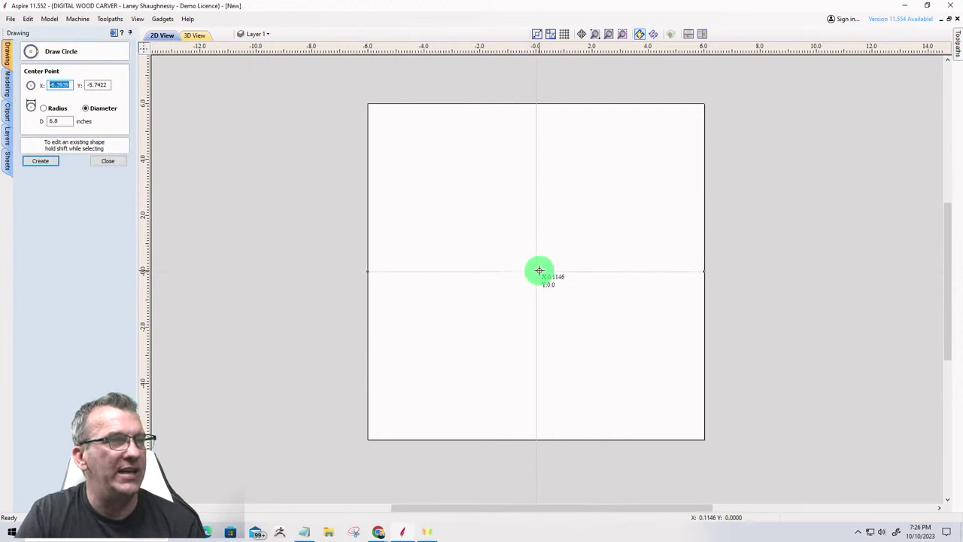
{"action": "left_click", "coordinate": [536, 271]}
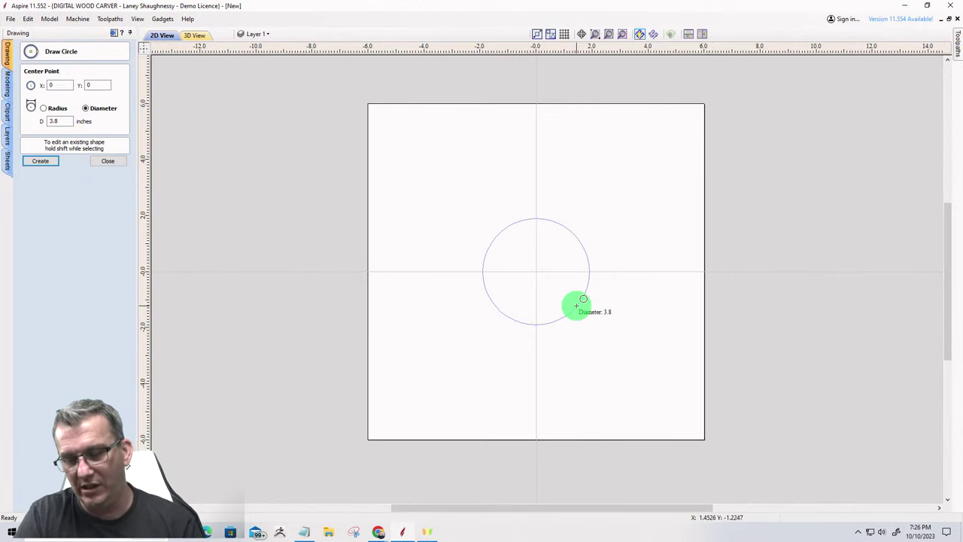
{"action": "left_click", "coordinate": [576, 305]}
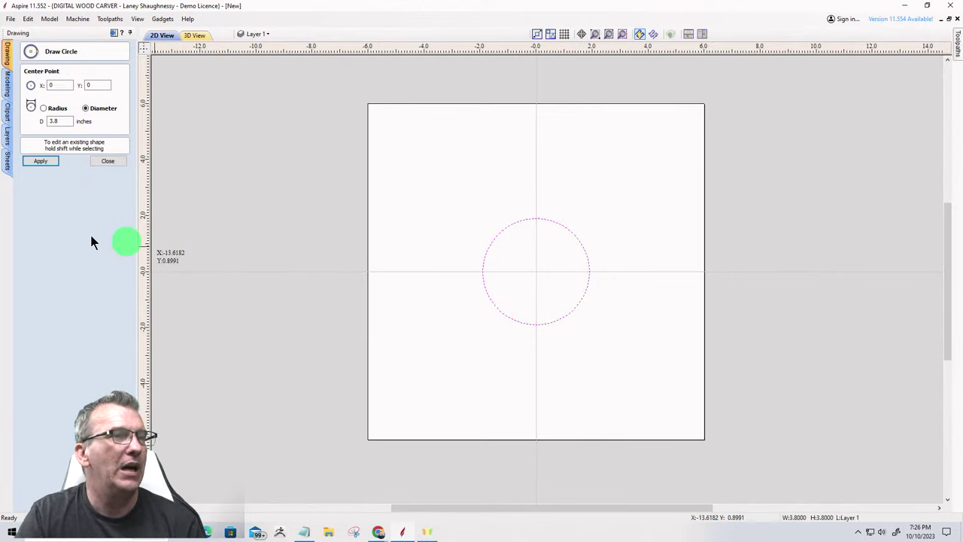
{"action": "double_click", "coordinate": [66, 122]}
{"action": "left_click", "coordinate": [64, 121]}
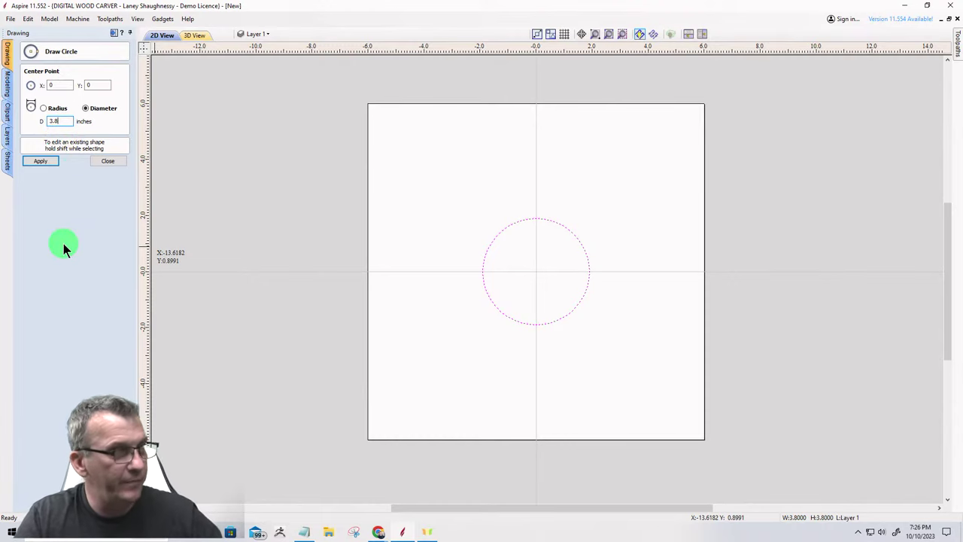
{"action": "key", "text": "BackSpace"}
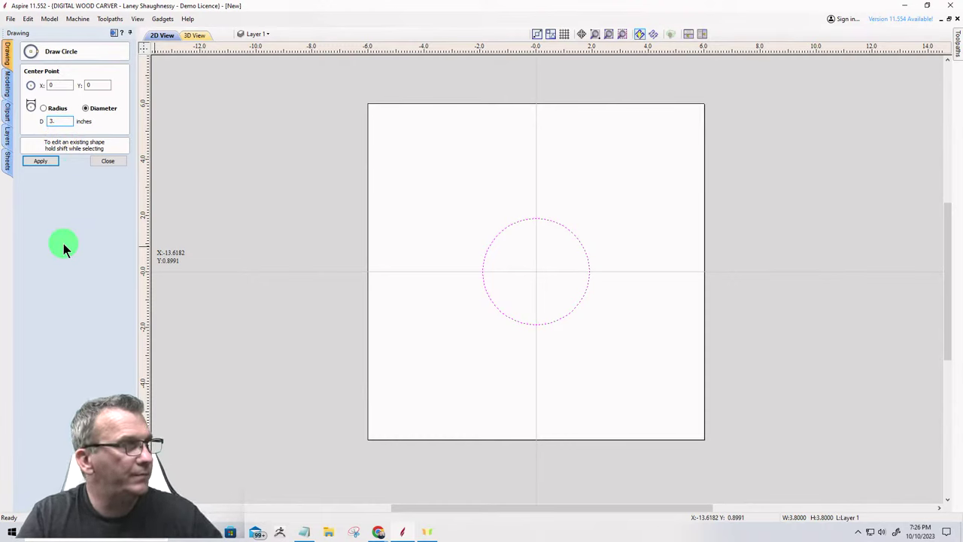
{"action": "left_click", "coordinate": [40, 160]}
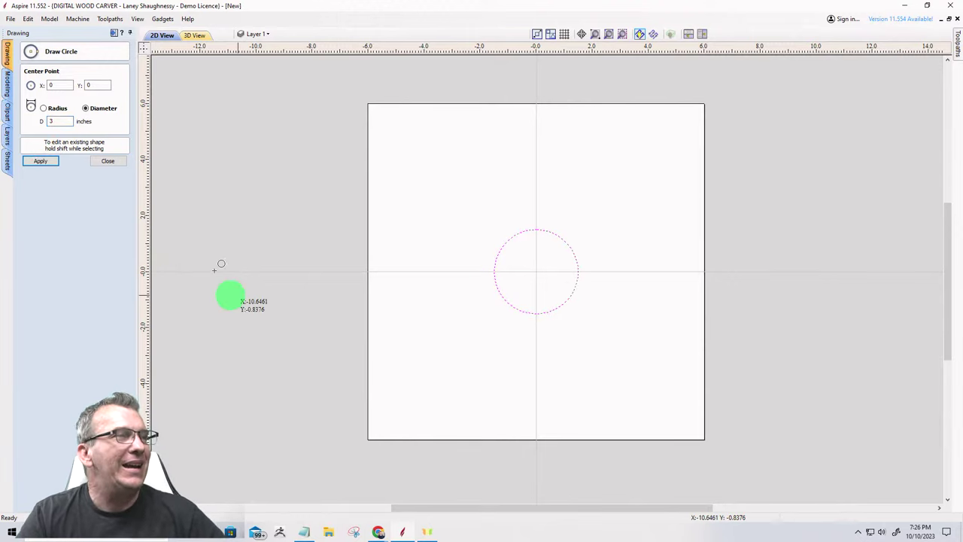
{"action": "left_click", "coordinate": [105, 161]}
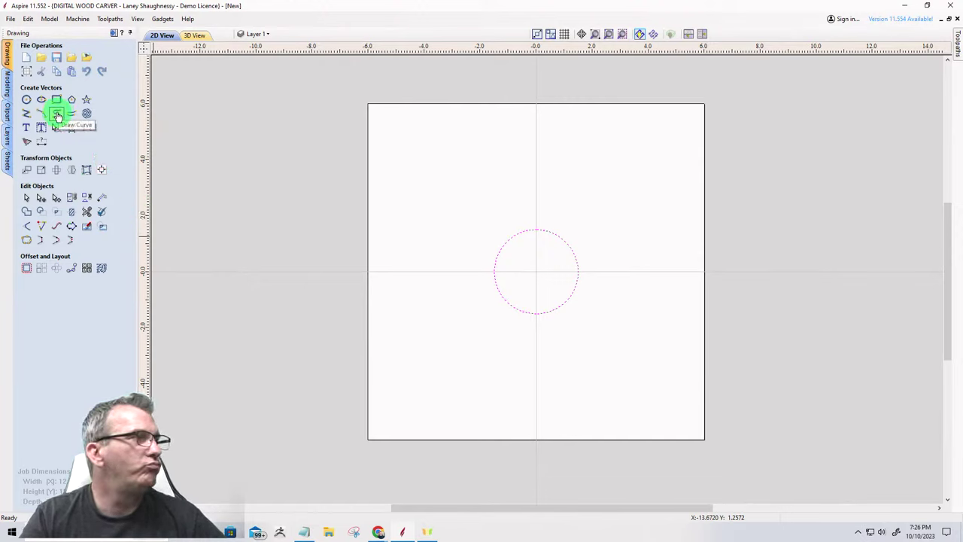
Draw an S-shaped curve from the circle's left edge sweeping up toward the job's top-left.
{"action": "left_click", "coordinate": [58, 116]}
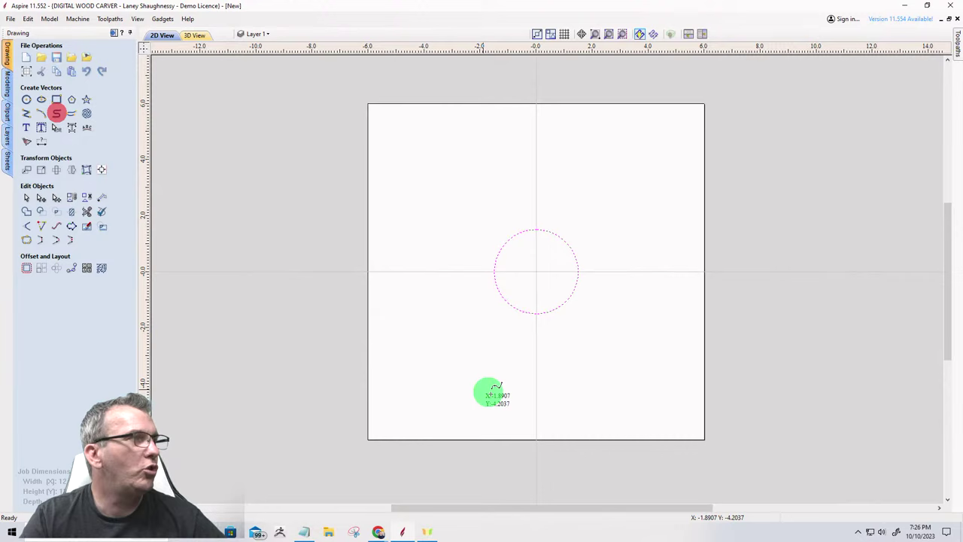
{"action": "left_click", "coordinate": [493, 271]}
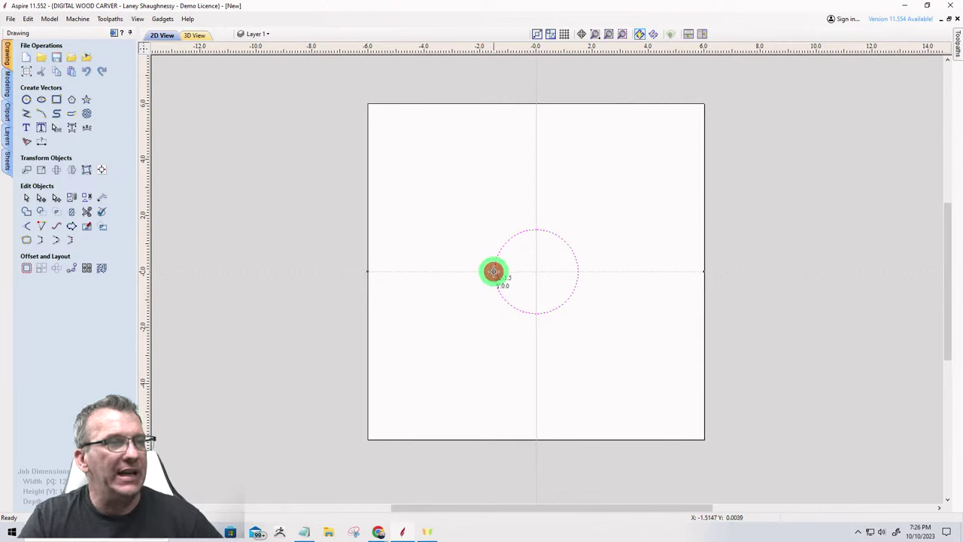
{"action": "left_click", "coordinate": [388, 264]}
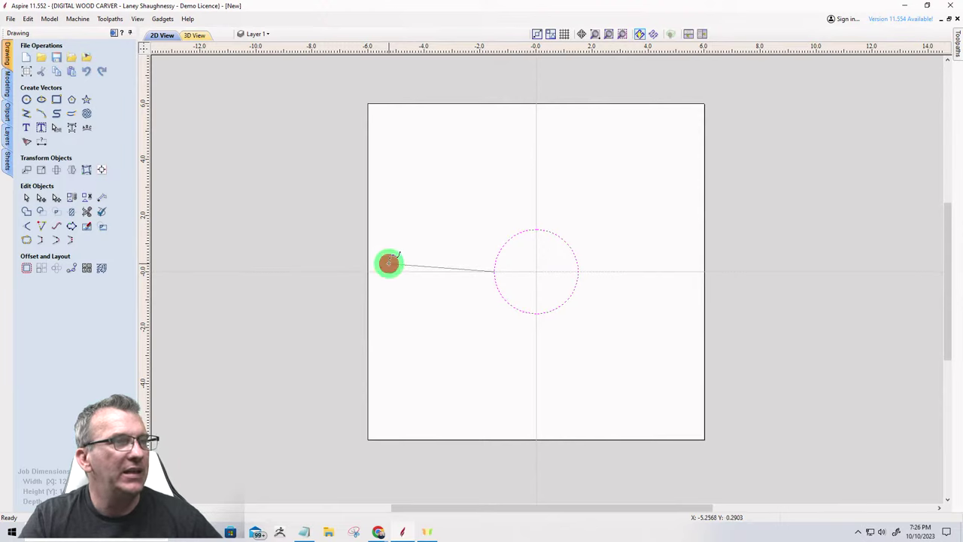
{"action": "left_click", "coordinate": [405, 134]}
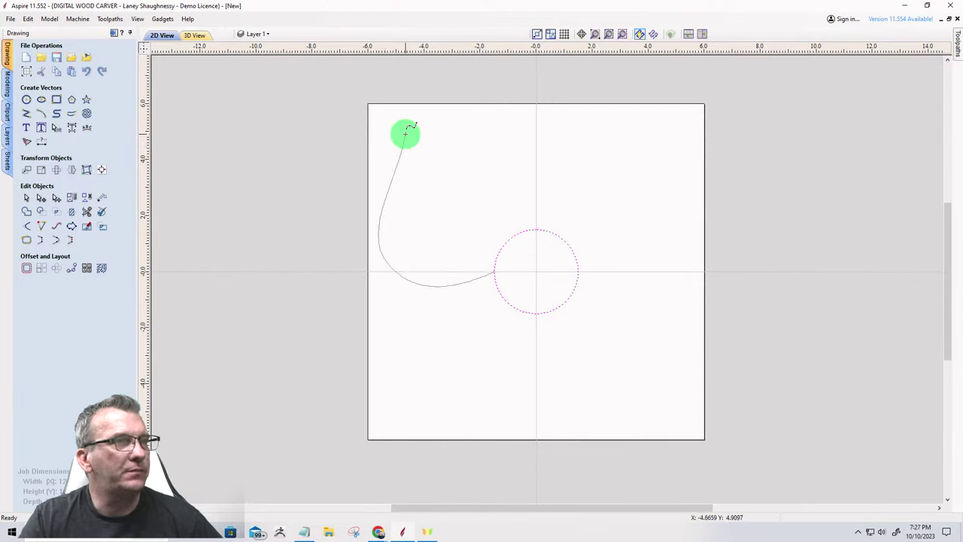
{"action": "left_click_drag", "start_coordinate": [405, 134], "coordinate": [400, 118]}
{"action": "left_click", "coordinate": [509, 131]}
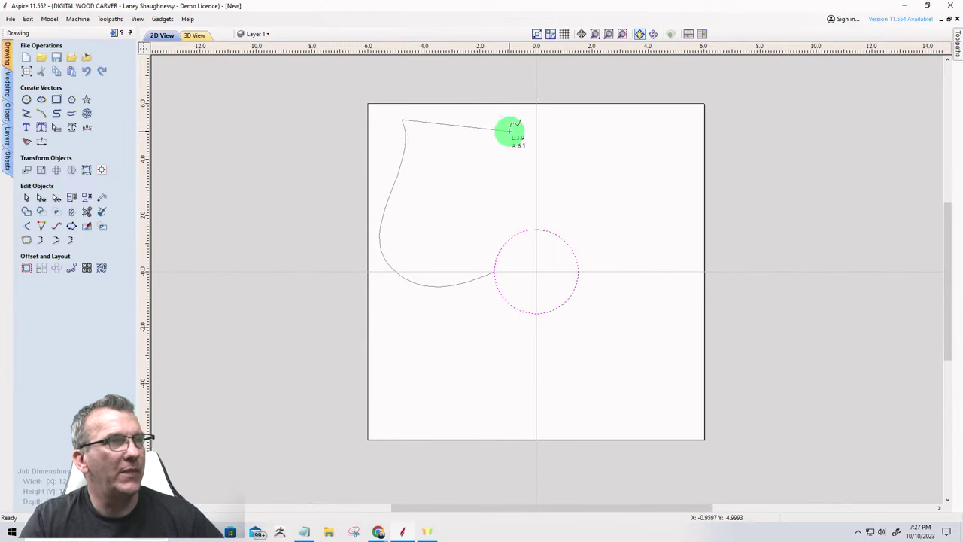
{"action": "right_click", "coordinate": [509, 132]}
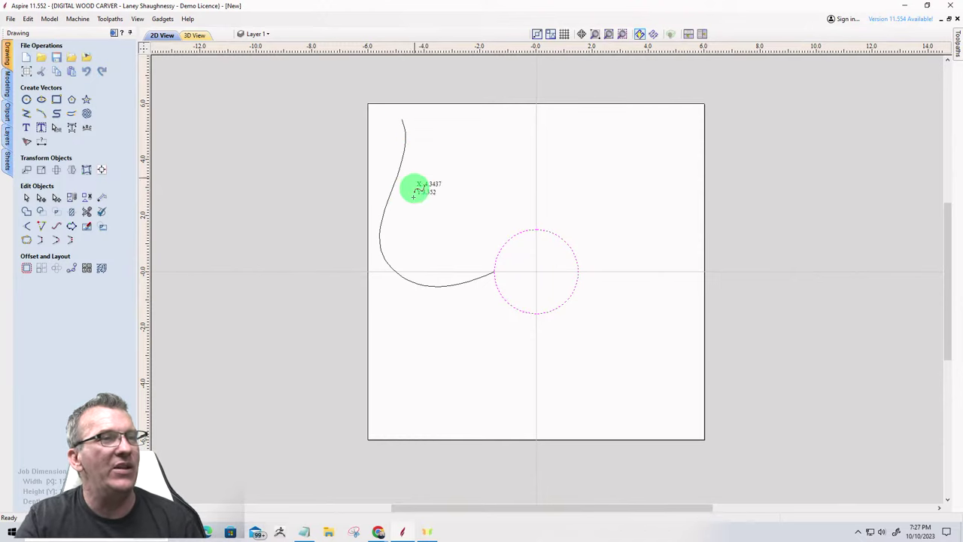
Select the new petal curve with the Select tool.
{"action": "scroll", "coordinate": [490, 272], "scroll_direction": "up", "scroll_amount": 2}
{"action": "scroll", "coordinate": [491, 272], "scroll_direction": "up", "scroll_amount": 4}
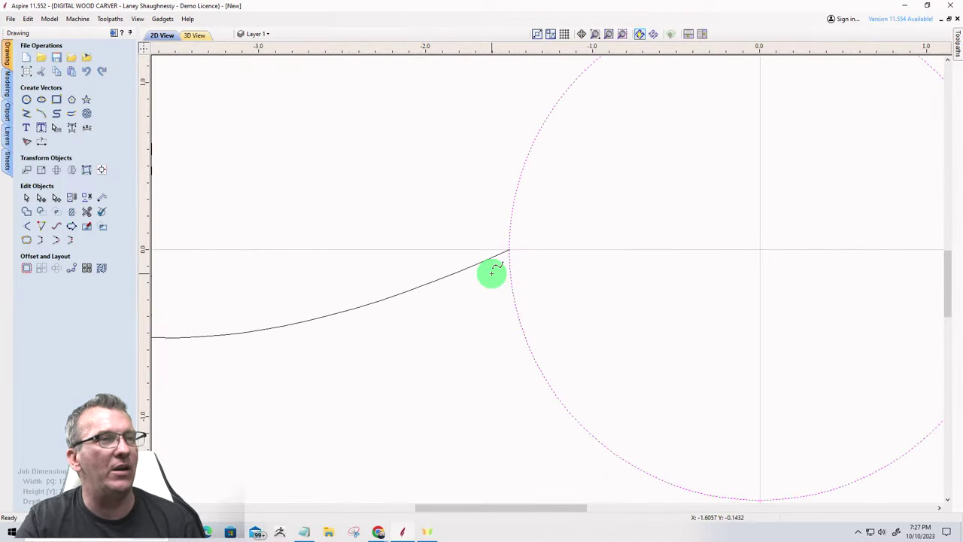
{"action": "scroll", "coordinate": [503, 236], "scroll_direction": "down", "scroll_amount": 2}
{"action": "scroll", "coordinate": [502, 235], "scroll_direction": "down", "scroll_amount": 3}
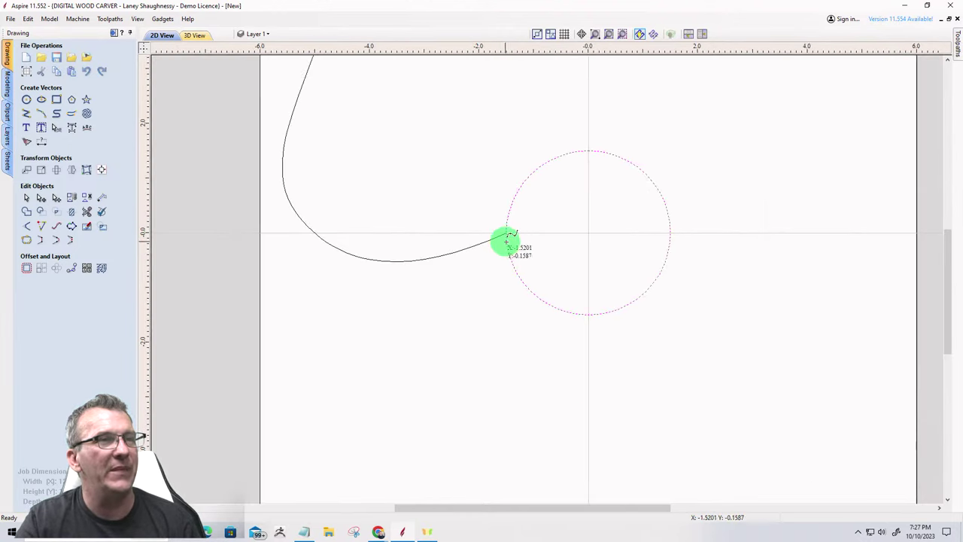
{"action": "scroll", "coordinate": [593, 265], "scroll_direction": "down", "scroll_amount": 2}
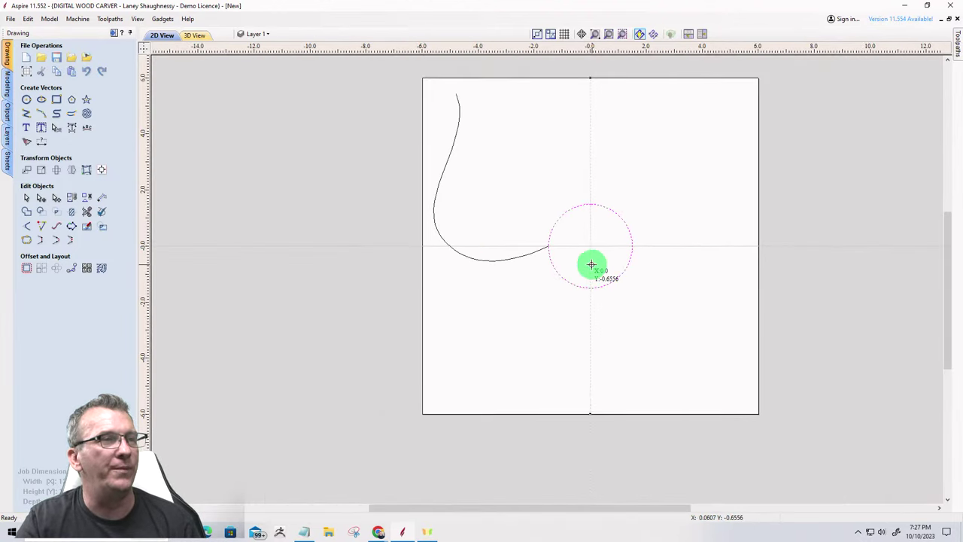
{"action": "left_click", "coordinate": [27, 197]}
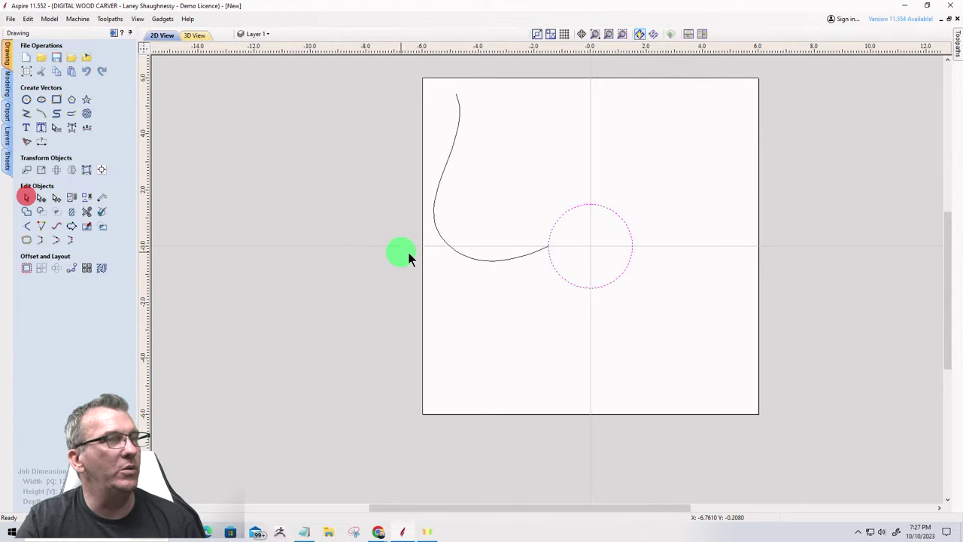
{"action": "left_click", "coordinate": [474, 260]}
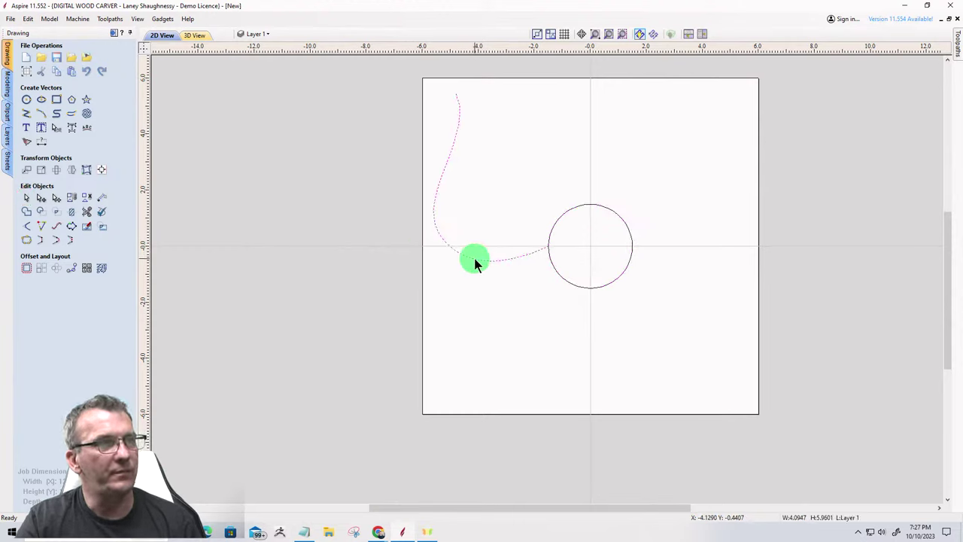
Circular-copy the curve into 4 items over 360° around centre 0,0.
{"action": "left_click", "coordinate": [56, 270]}
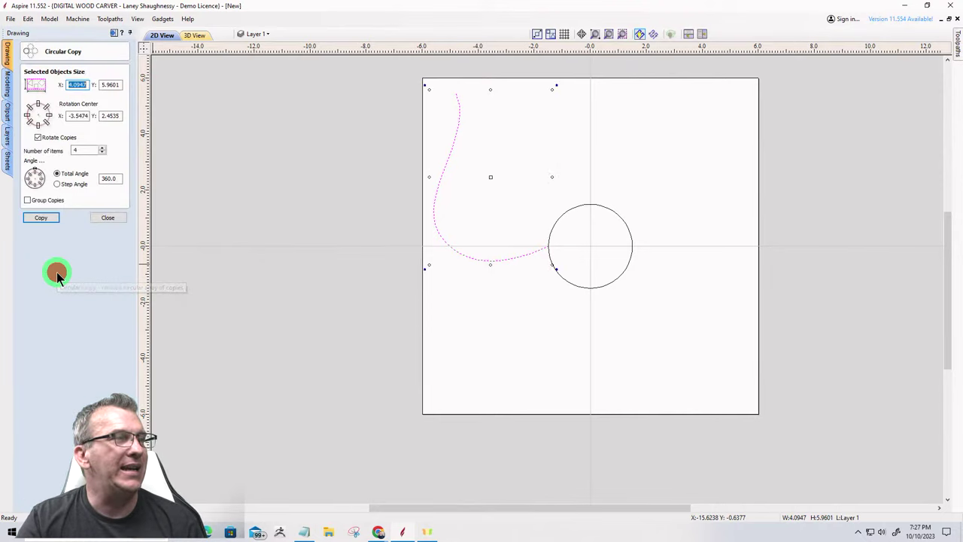
{"action": "left_click", "coordinate": [41, 121]}
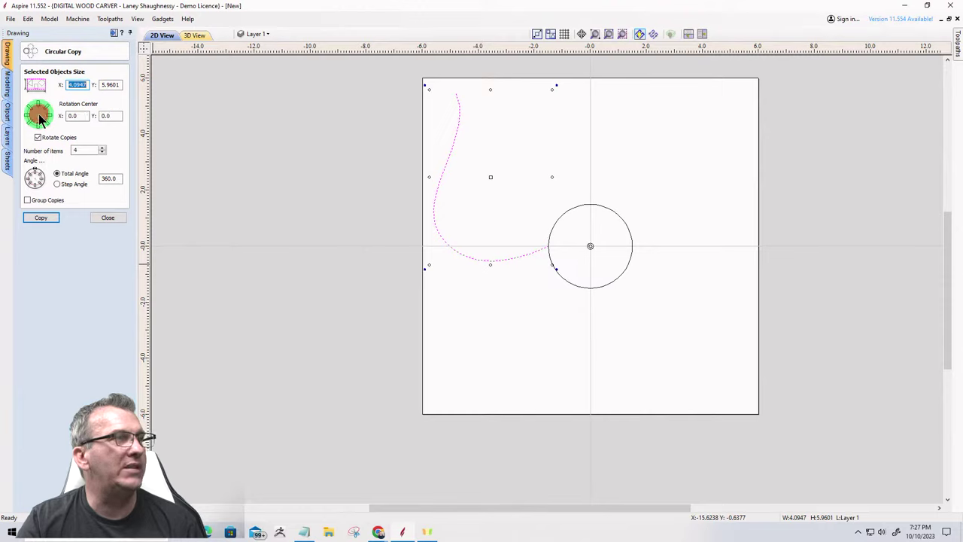
{"action": "left_click", "coordinate": [78, 151]}
{"action": "type", "text": "4"}
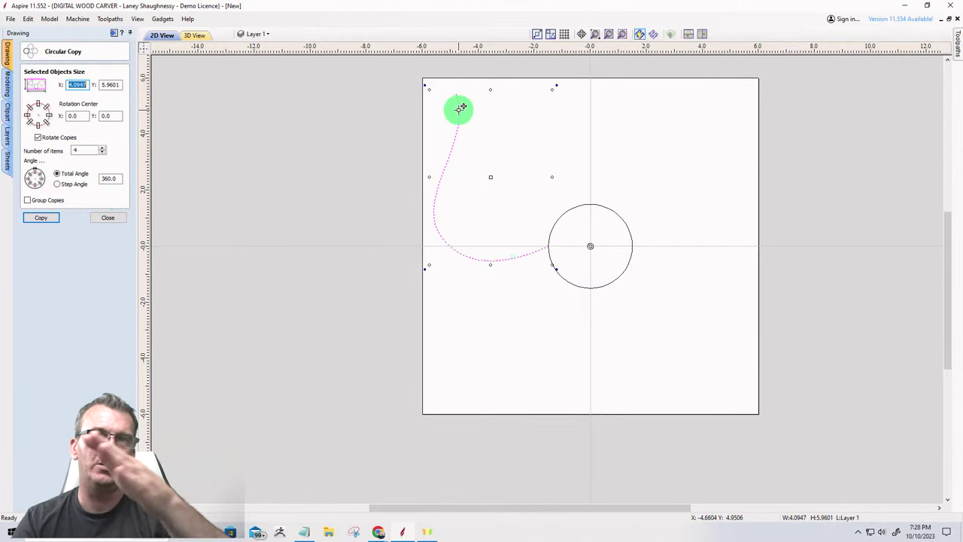
{"action": "left_click", "coordinate": [40, 218]}
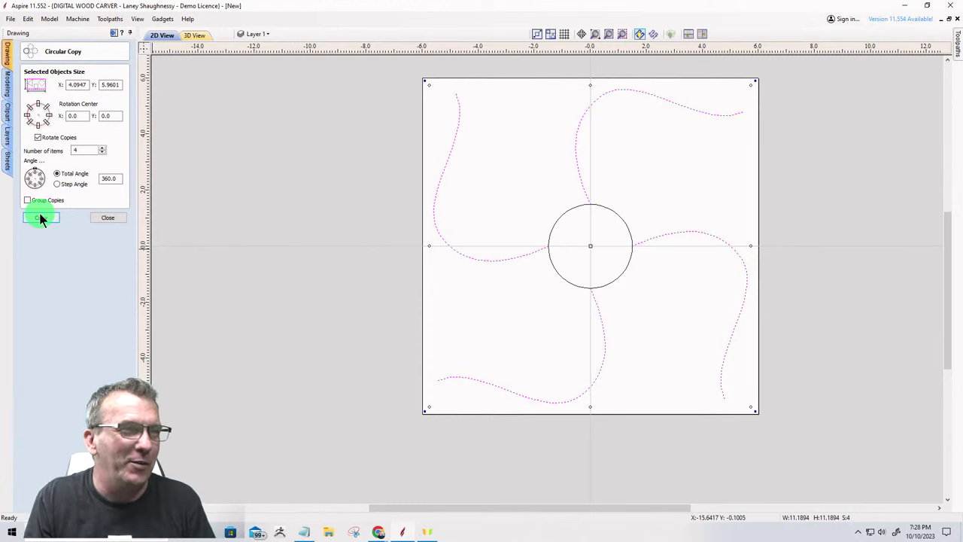
{"action": "left_click", "coordinate": [99, 219]}
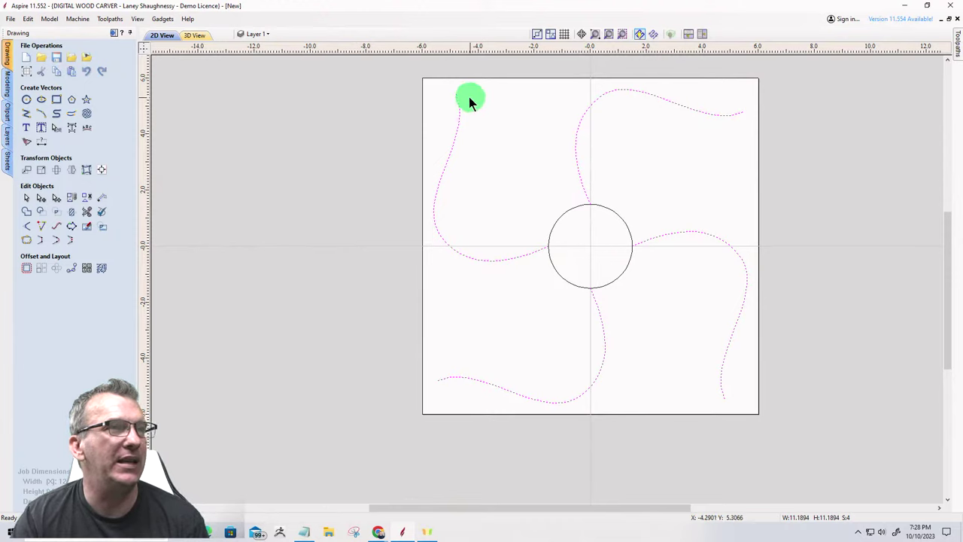
Draw a three-point arc of radius 4.619 from the top-right curve to the top-left curve's tip.
{"action": "left_click", "coordinate": [56, 113]}
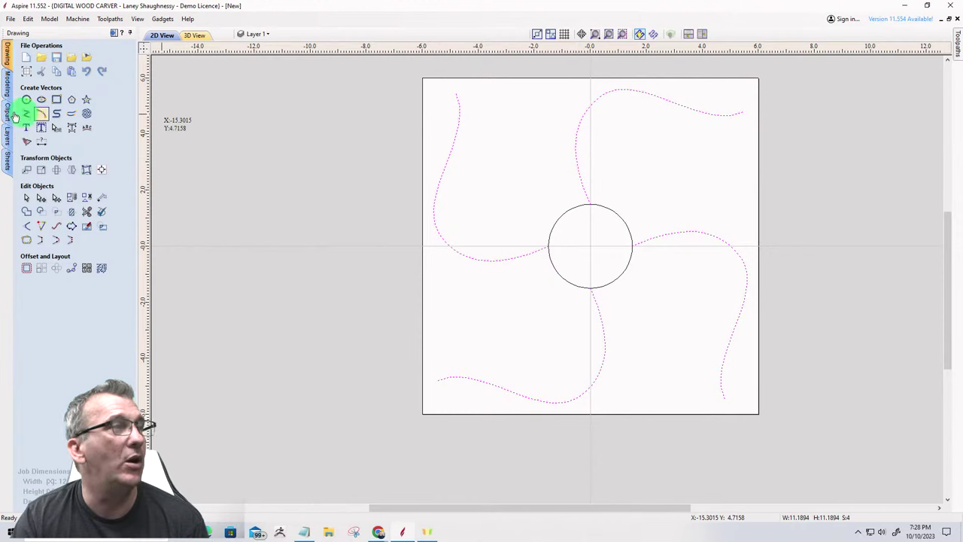
{"action": "left_click", "coordinate": [41, 112]}
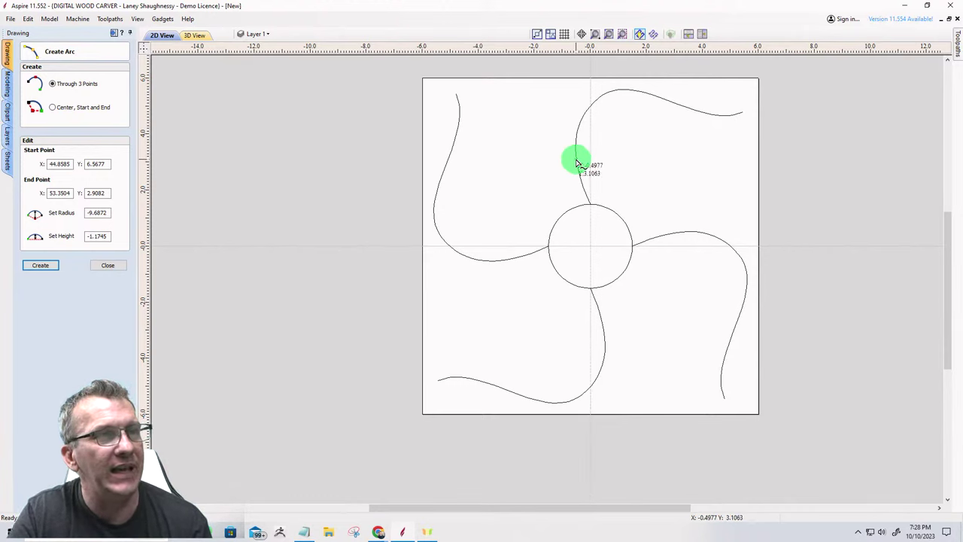
{"action": "left_click", "coordinate": [576, 155]}
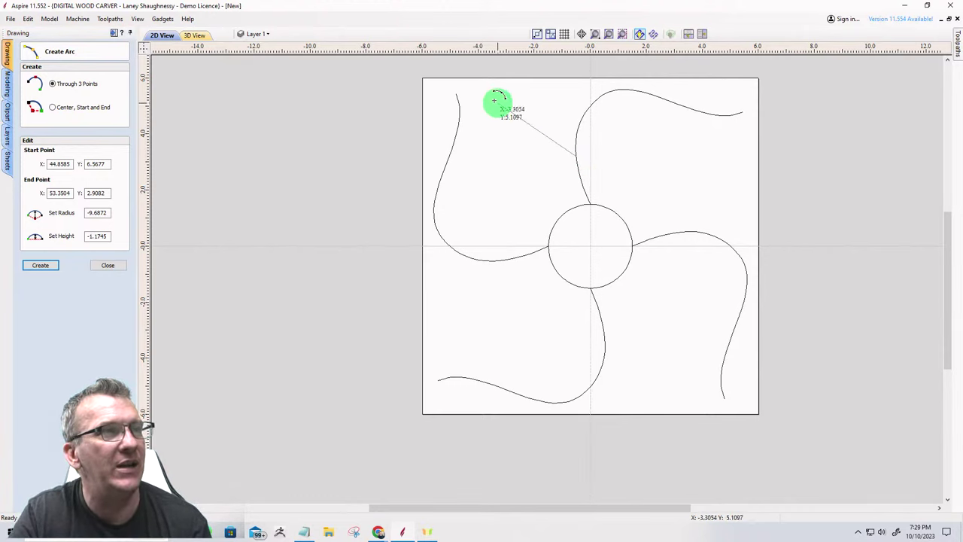
{"action": "left_click", "coordinate": [456, 93]}
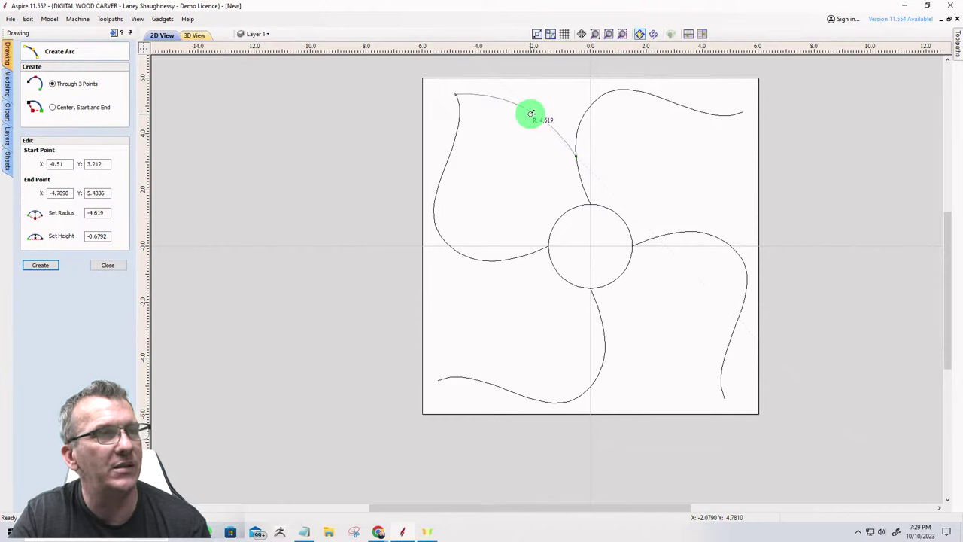
{"action": "left_click", "coordinate": [531, 113]}
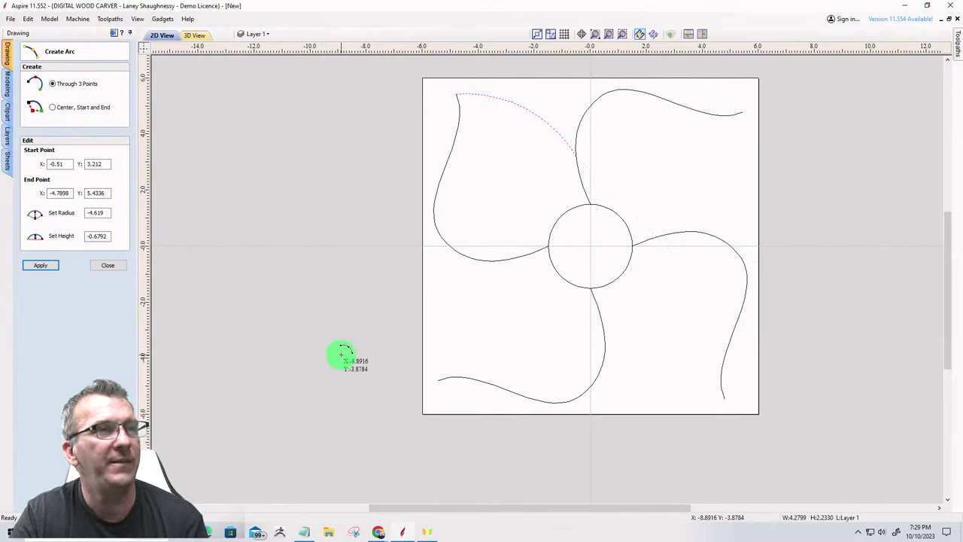
{"action": "left_click", "coordinate": [105, 266]}
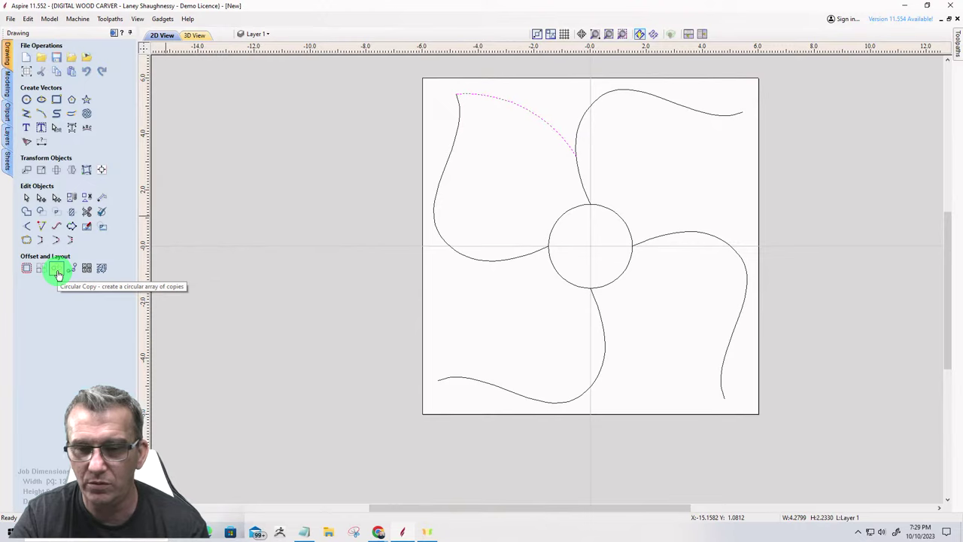
Circular-copy the joining arc into 4 items around origin 0,0.
{"action": "left_click", "coordinate": [58, 272]}
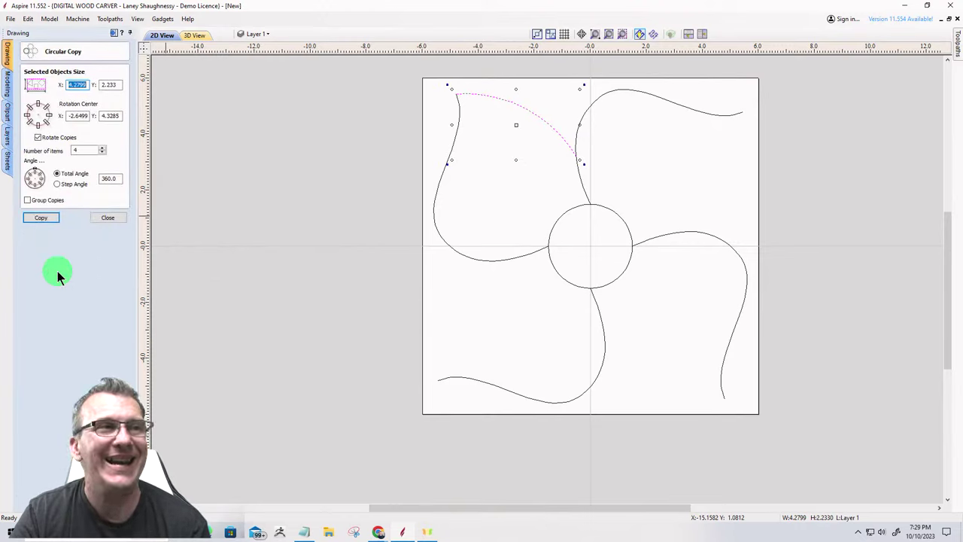
{"action": "left_click", "coordinate": [38, 114]}
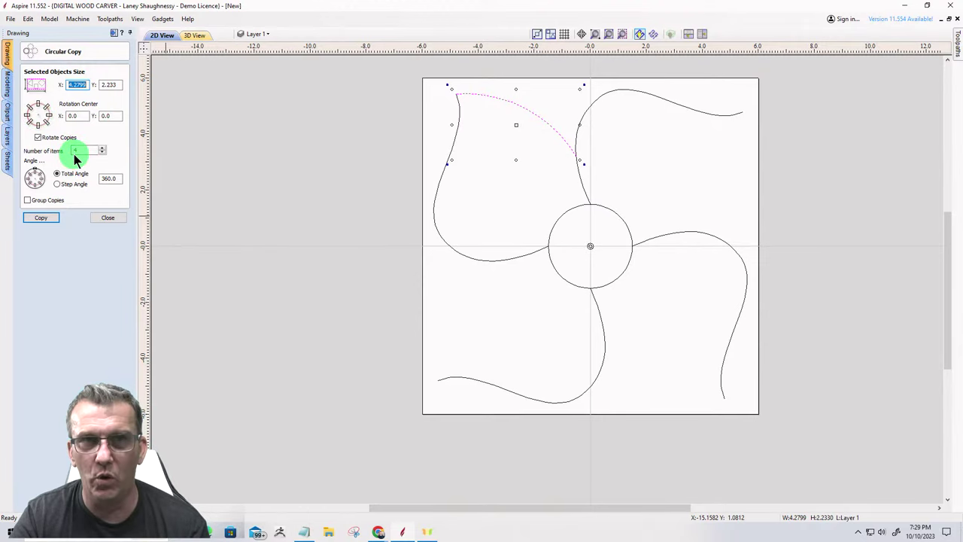
{"action": "left_click", "coordinate": [43, 218]}
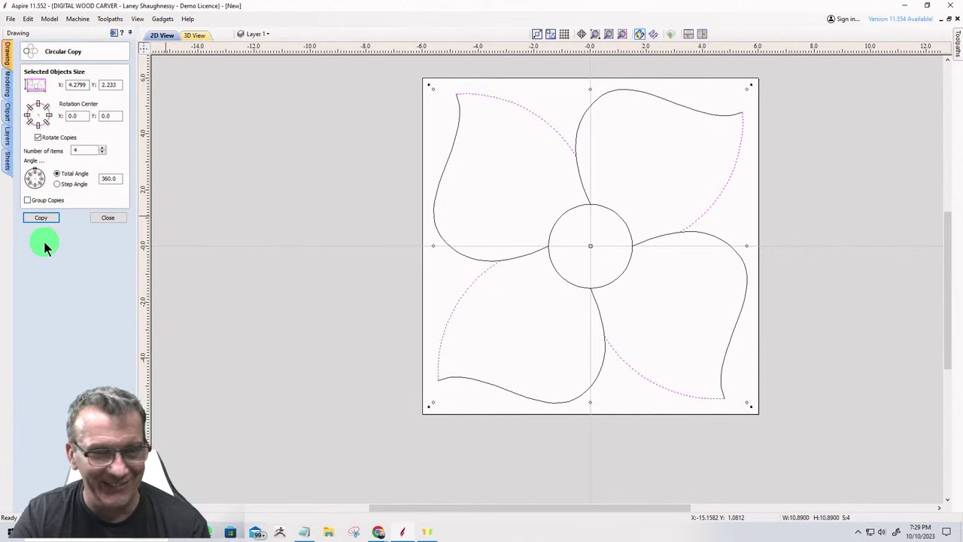
{"action": "left_click", "coordinate": [105, 220]}
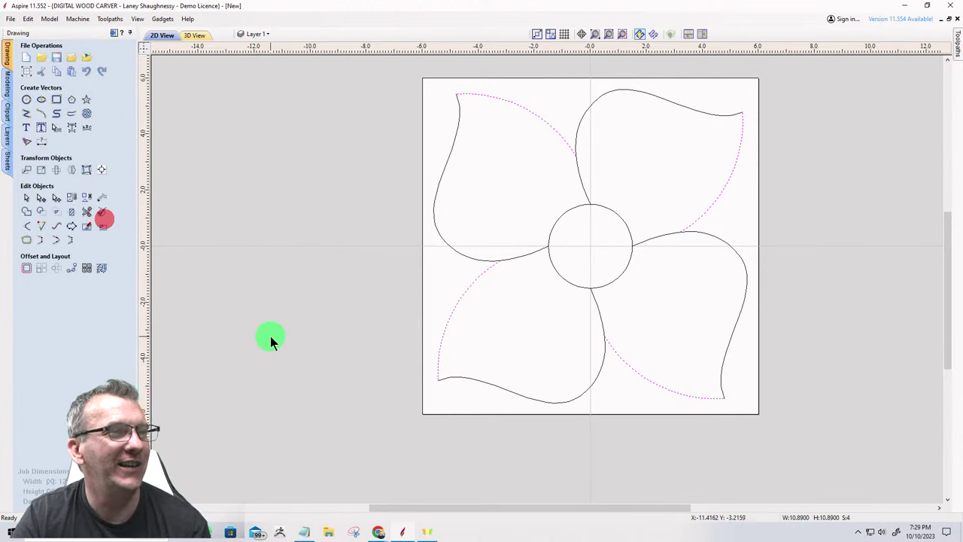
{"action": "left_click", "coordinate": [279, 336]}
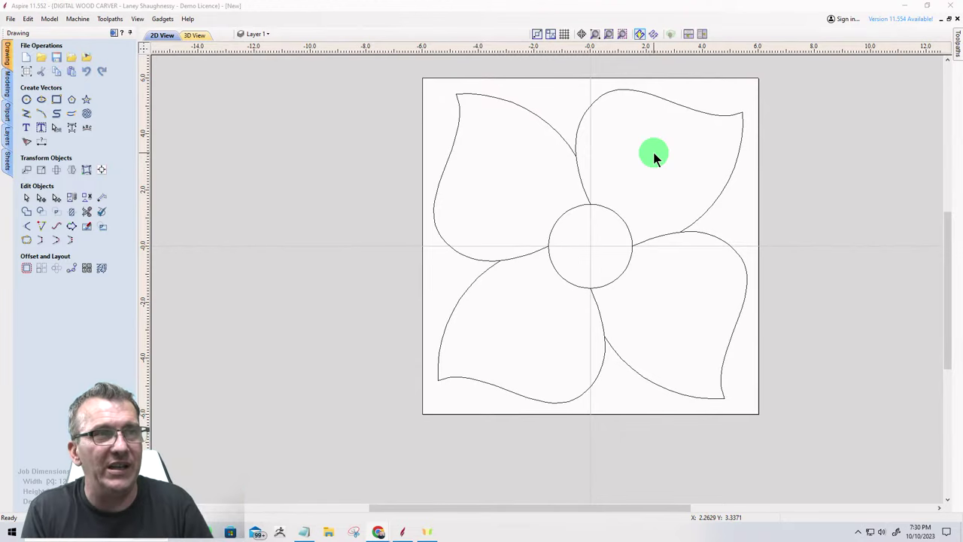
Inspect the nodes of the petal curves, top arc and hub circle in node-edit mode.
{"action": "left_click", "coordinate": [450, 145]}
{"action": "left_click", "coordinate": [41, 197]}
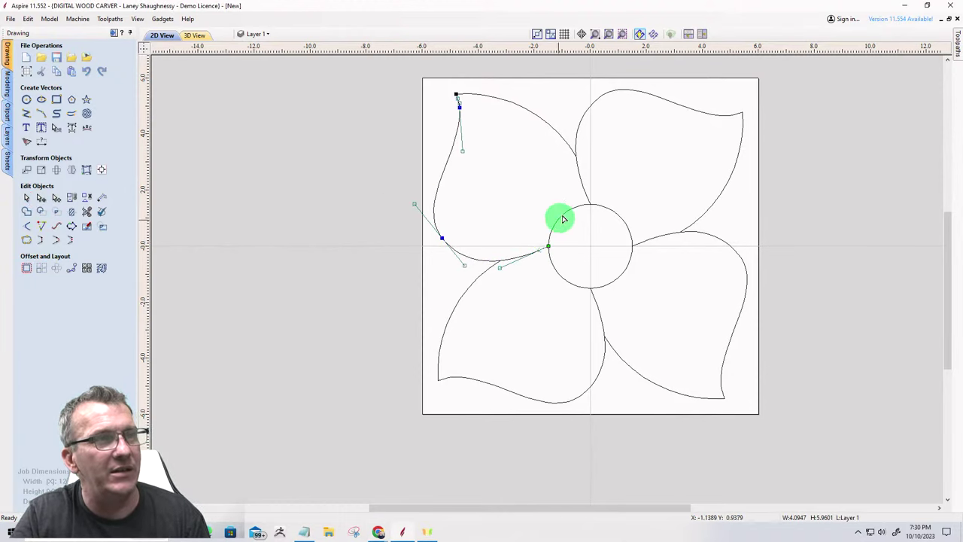
{"action": "left_click", "coordinate": [585, 193]}
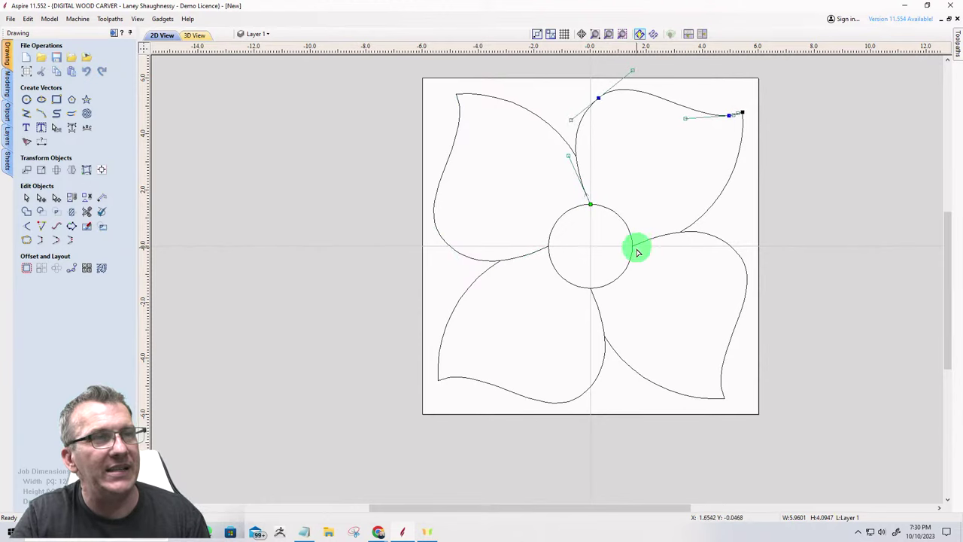
{"action": "left_click", "coordinate": [629, 260]}
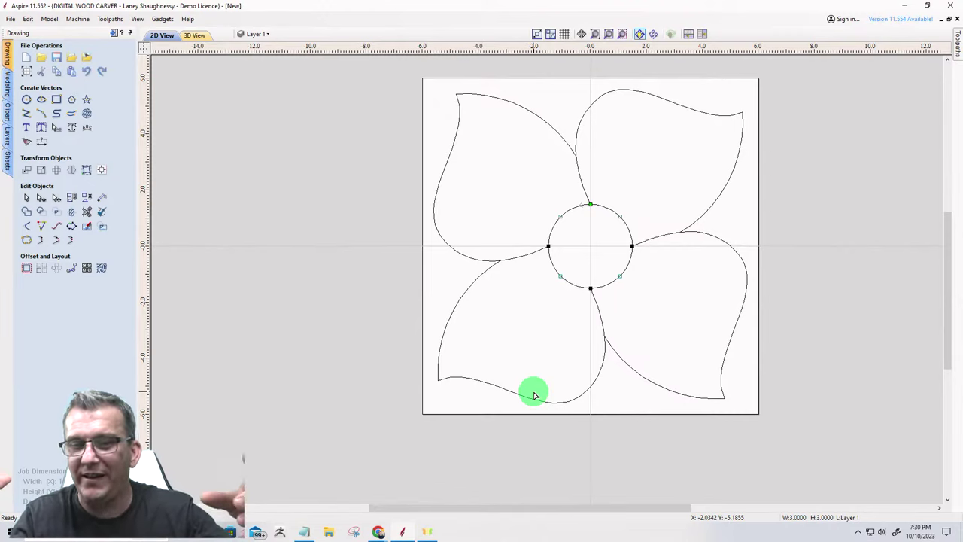
{"action": "left_click", "coordinate": [497, 97]}
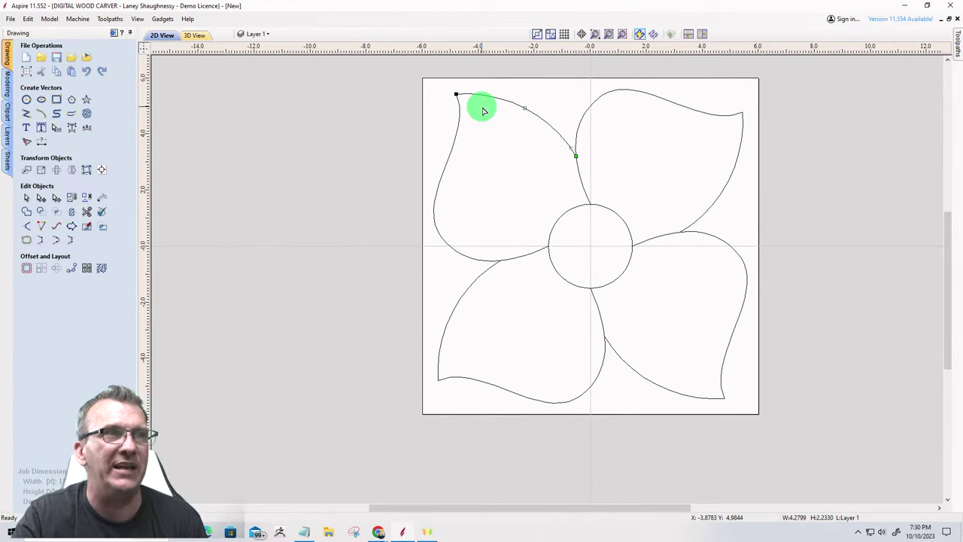
{"action": "left_click", "coordinate": [440, 181]}
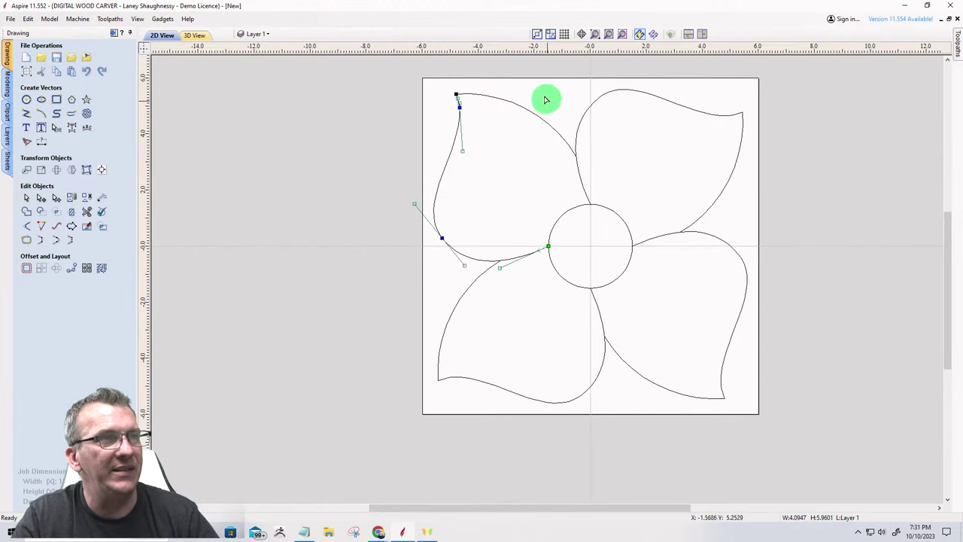
Select the top-left petal's left curve together with its top arc.
{"action": "left_click", "coordinate": [26, 199]}
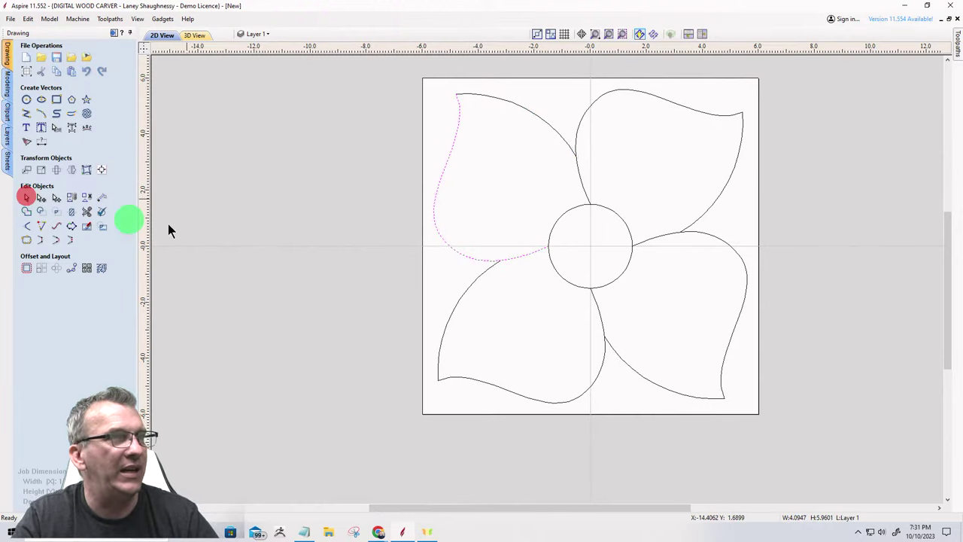
{"action": "left_click", "coordinate": [533, 112]}
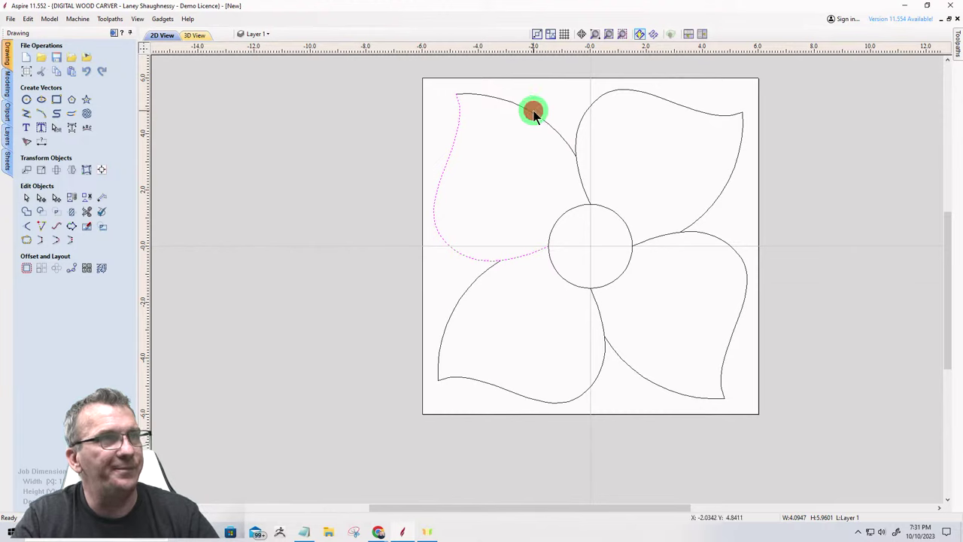
{"action": "left_click", "coordinate": [449, 153]}
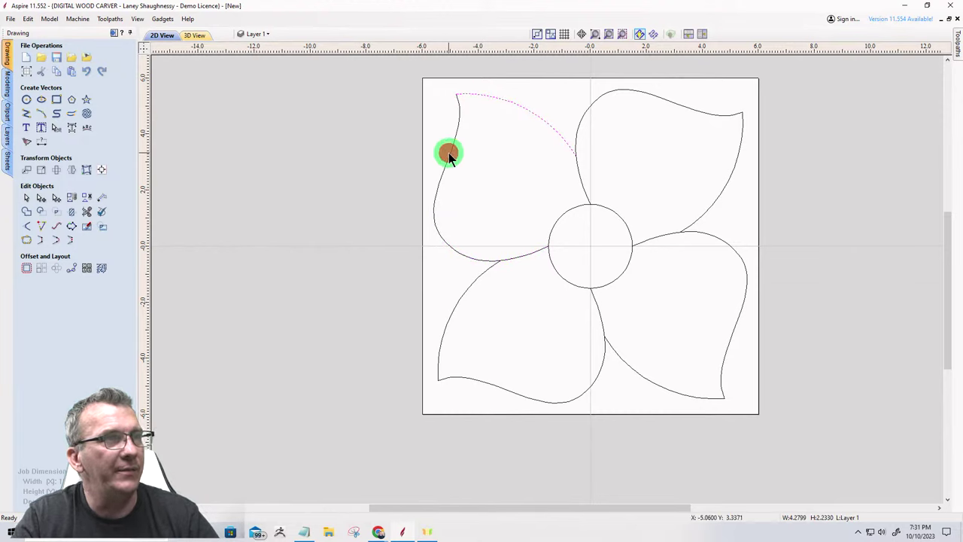
{"action": "left_click", "coordinate": [501, 97], "text": "shift"}
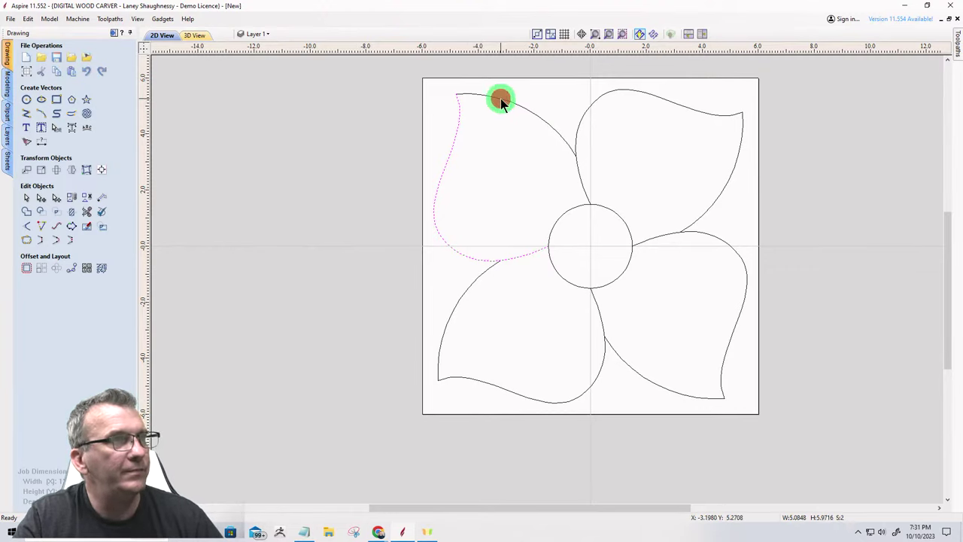
Offset the top-left petal's edge curves inward by 0.1, accepting the overlap warning.
{"action": "left_click", "coordinate": [26, 269]}
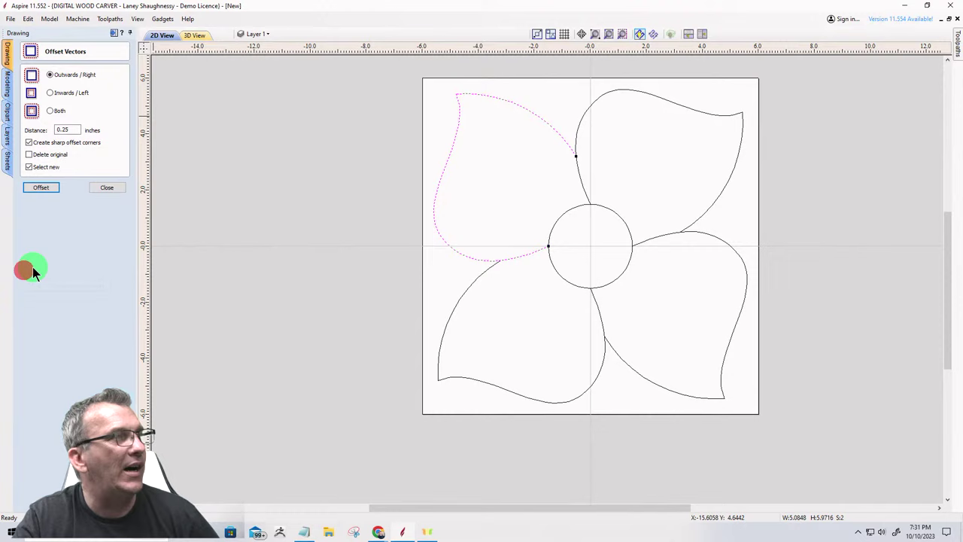
{"action": "left_click", "coordinate": [61, 92]}
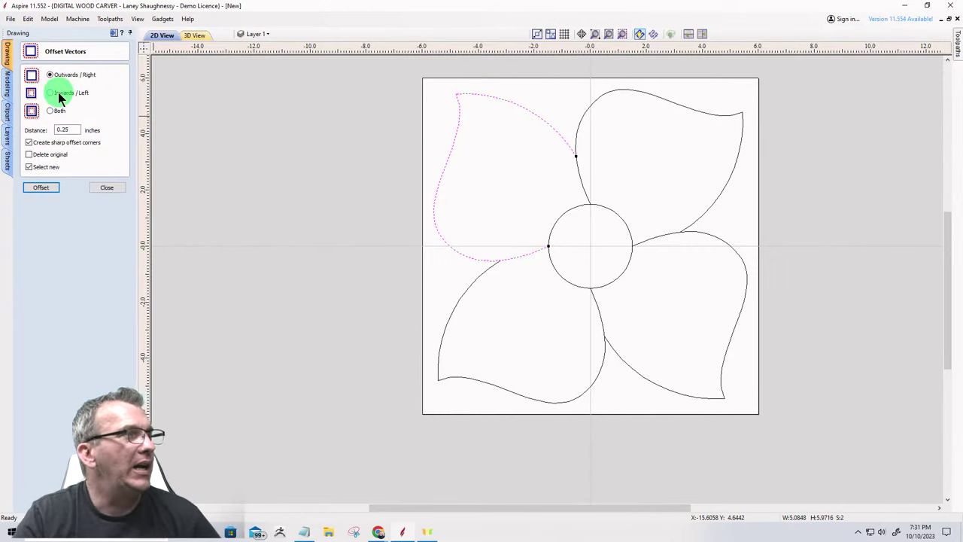
{"action": "double_click", "coordinate": [68, 129]}
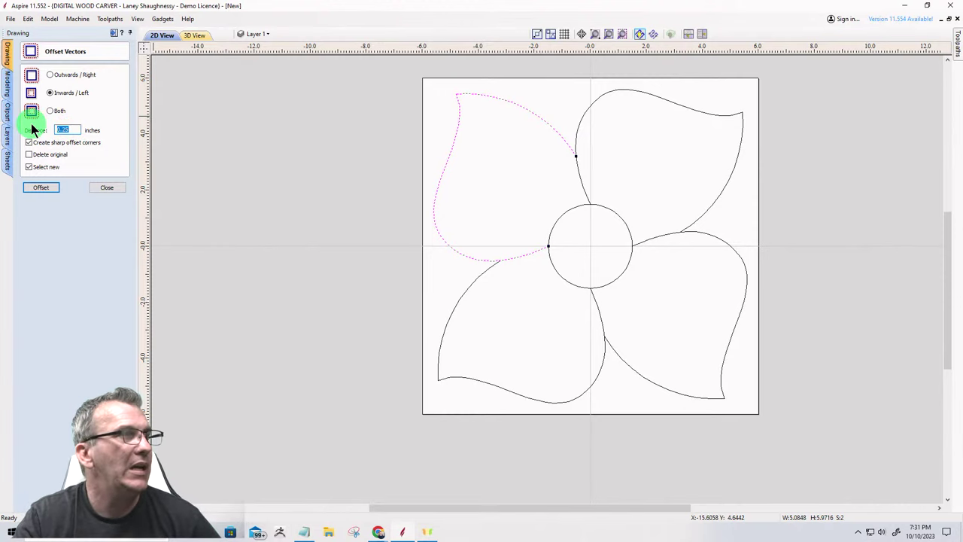
{"action": "type", "text": "0.1"}
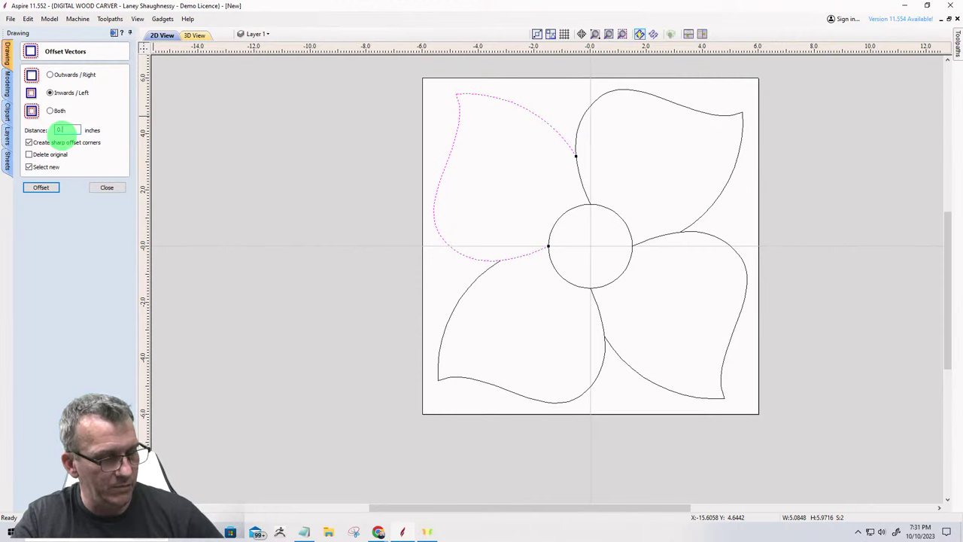
{"action": "key", "text": "Return"}
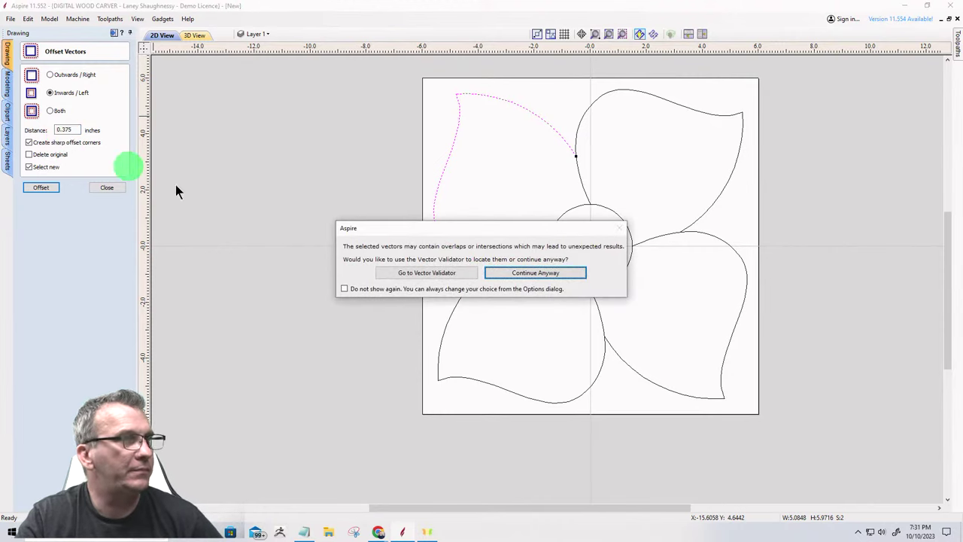
{"action": "left_click", "coordinate": [532, 276]}
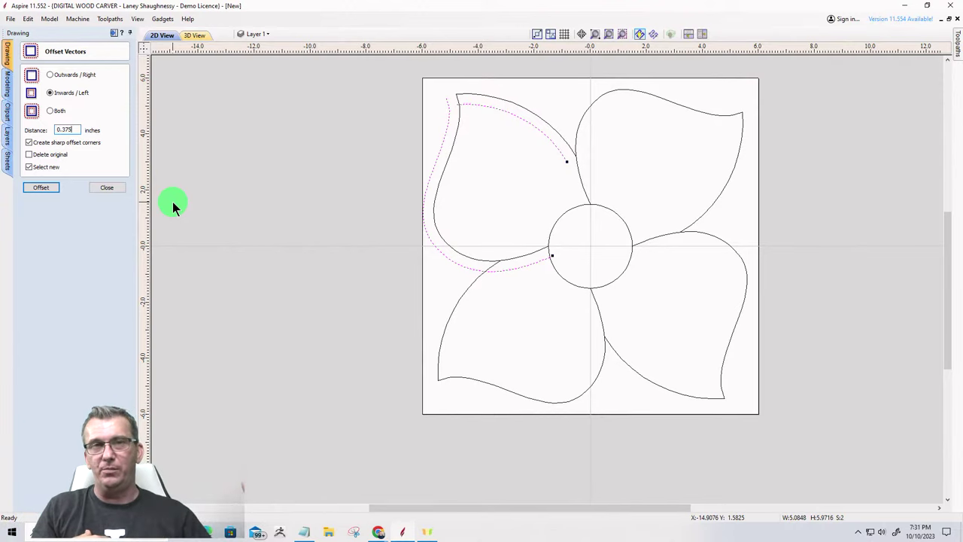
Remove the unwanted offset copy of the petal and close the Offset Vectors form.
{"action": "left_click", "coordinate": [534, 250]}
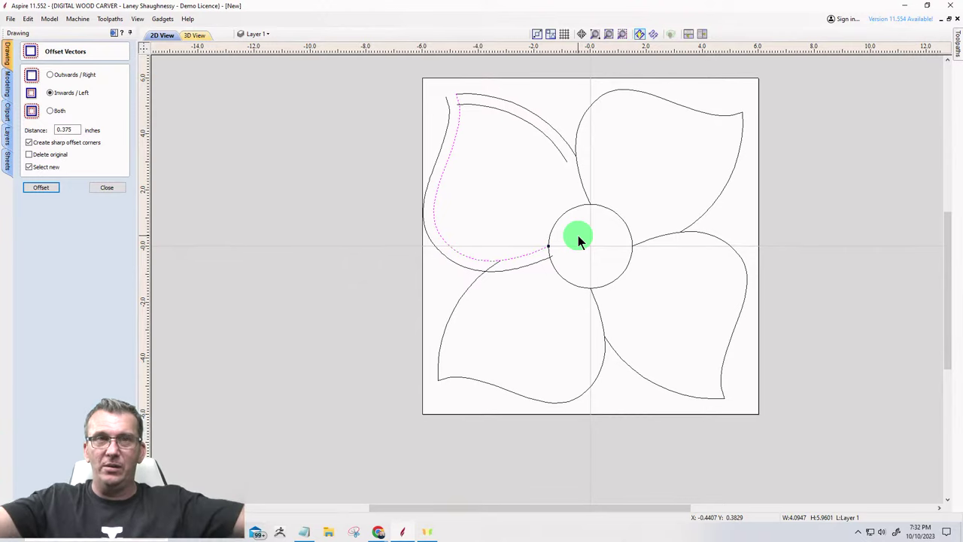
{"action": "left_click", "coordinate": [452, 259]}
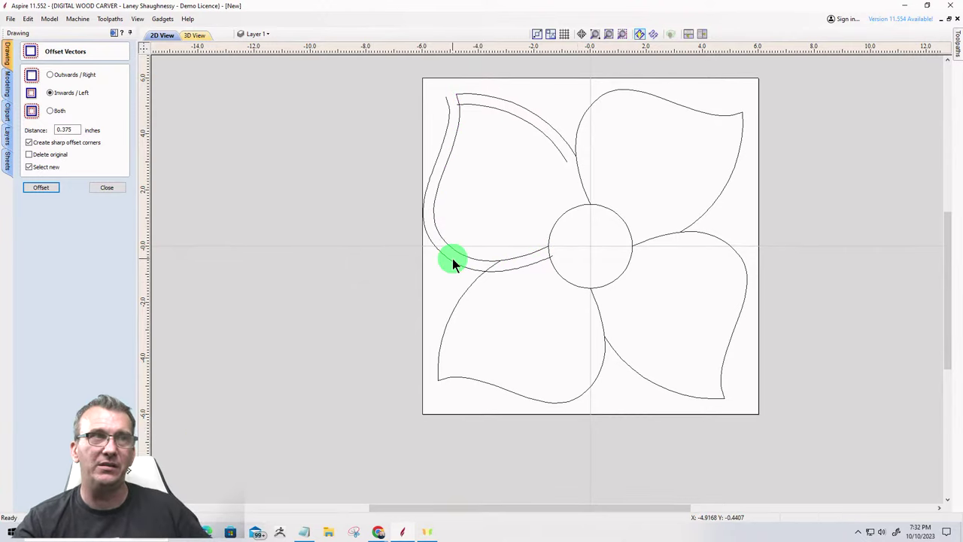
{"action": "left_click", "coordinate": [535, 113]}
{"action": "left_click", "coordinate": [543, 135]}
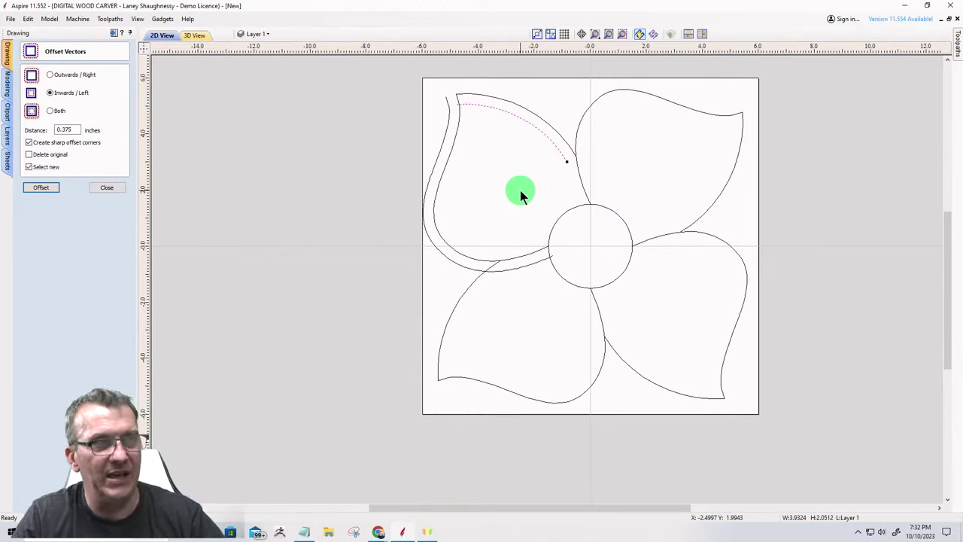
{"action": "key", "text": "ctrl+z"}
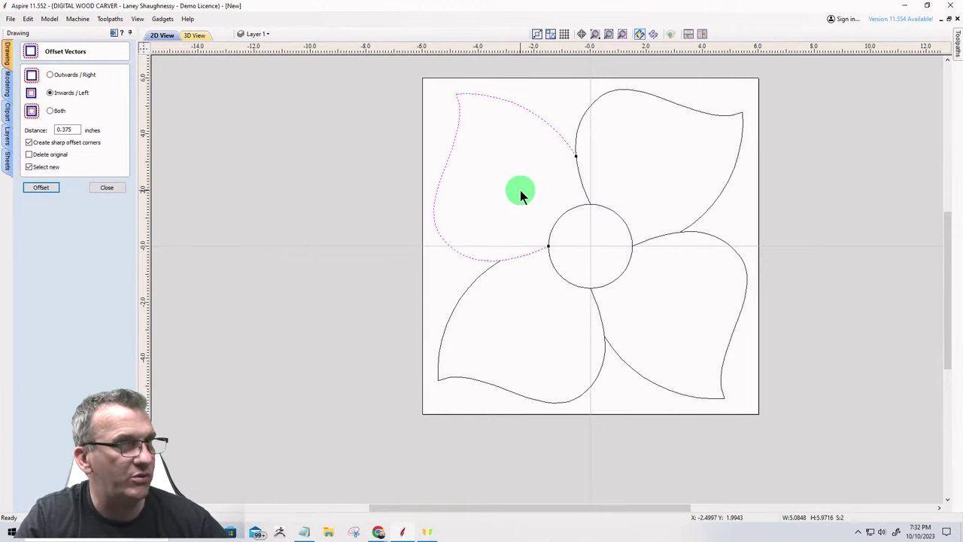
{"action": "left_click", "coordinate": [111, 188]}
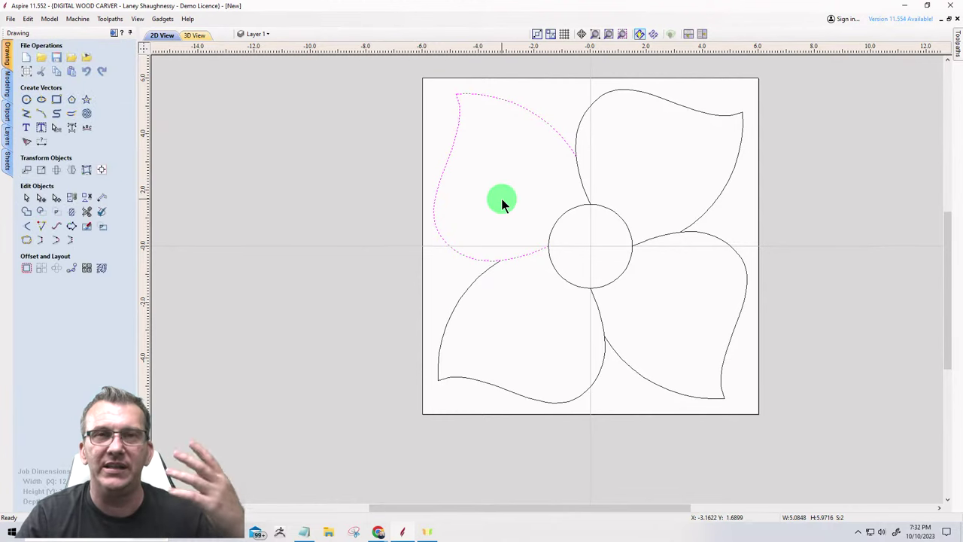
Make the outer tips the start points of the top-left and top-right petals.
{"action": "left_click", "coordinate": [441, 177]}
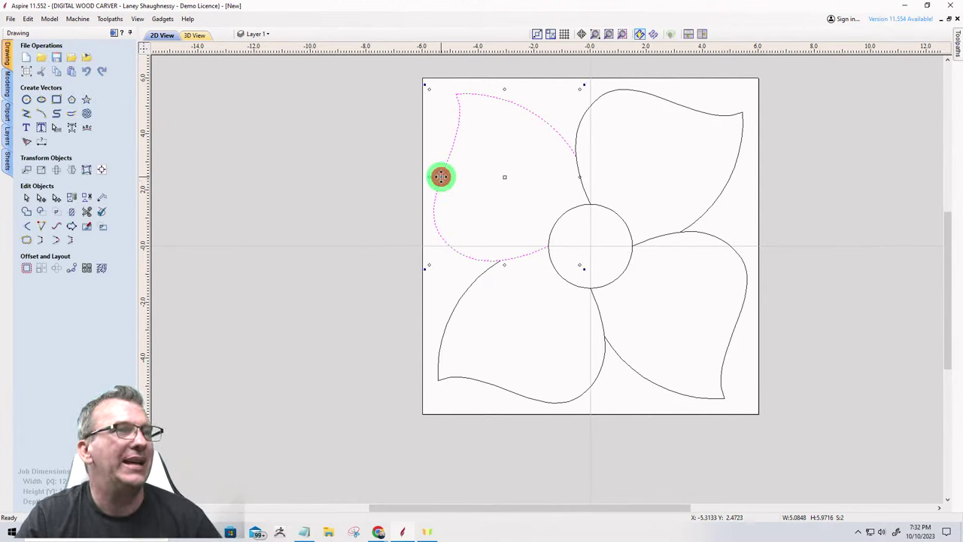
{"action": "left_click", "coordinate": [434, 260]}
{"action": "left_click", "coordinate": [434, 223]}
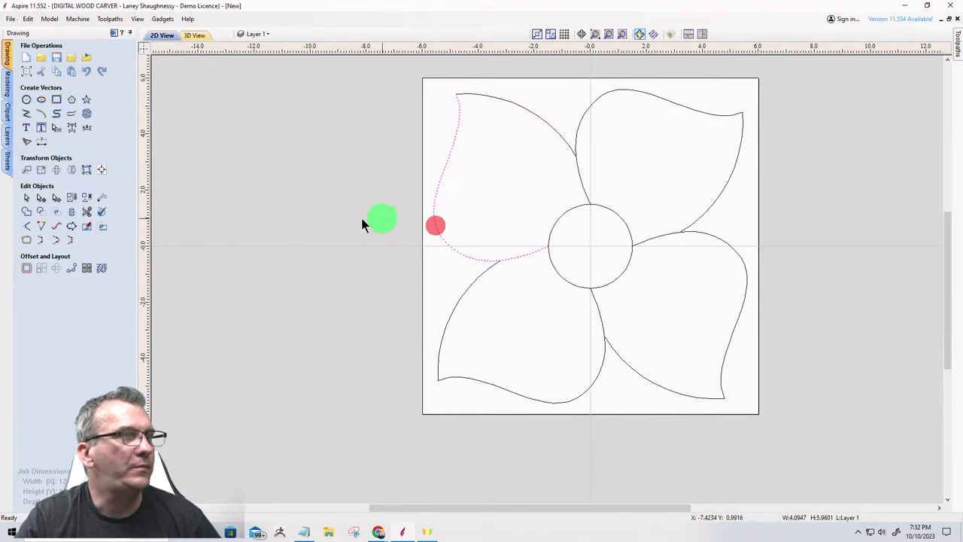
{"action": "left_click", "coordinate": [41, 197]}
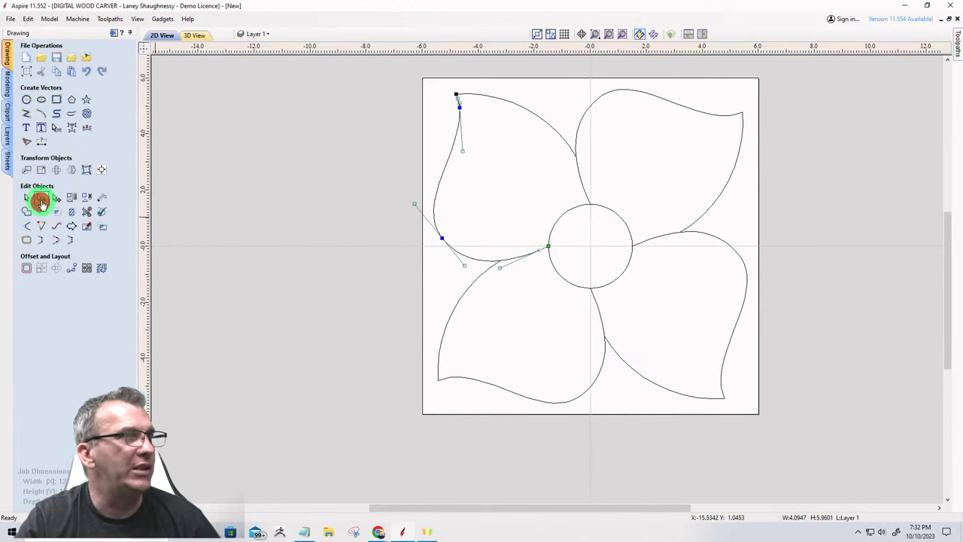
{"action": "right_click", "coordinate": [455, 96]}
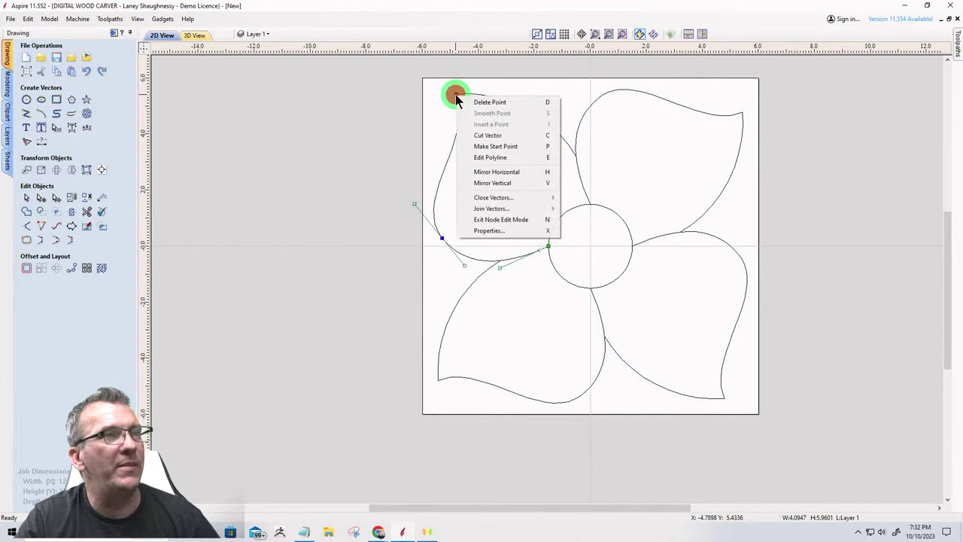
{"action": "left_click", "coordinate": [471, 146]}
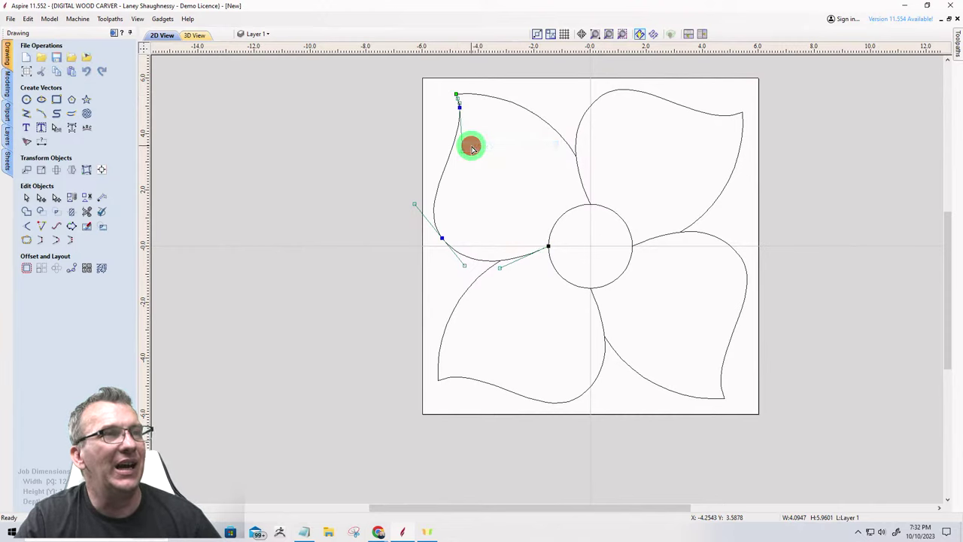
{"action": "left_click", "coordinate": [627, 93]}
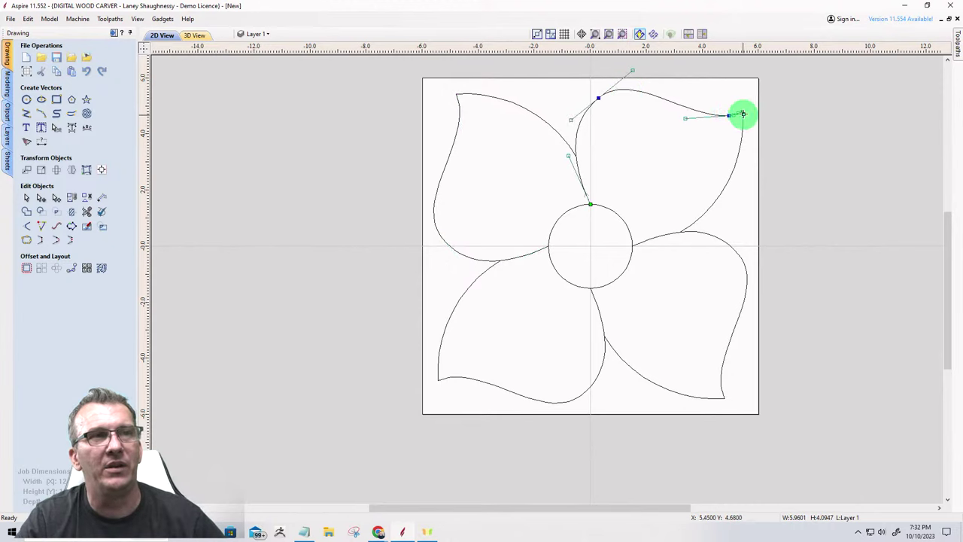
{"action": "right_click", "coordinate": [743, 112]}
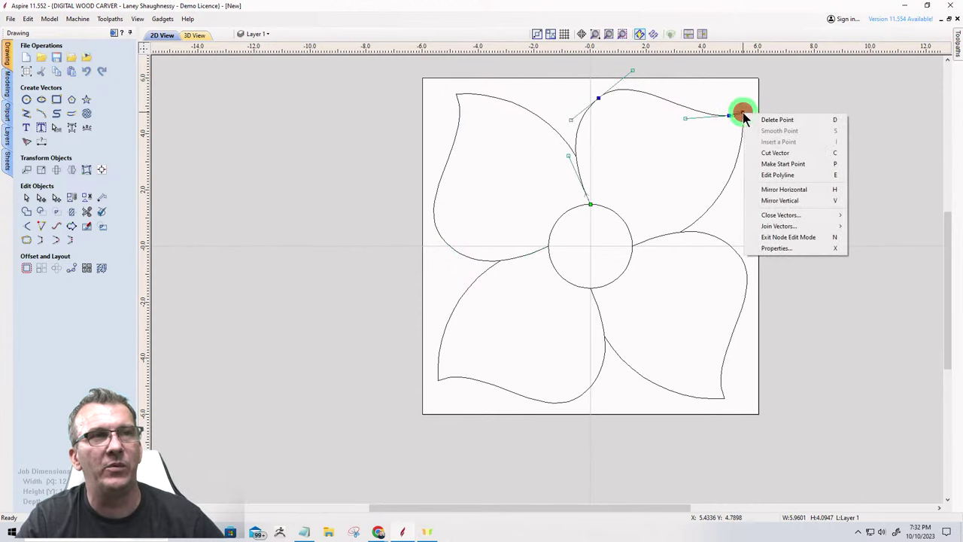
{"action": "left_click", "coordinate": [764, 165]}
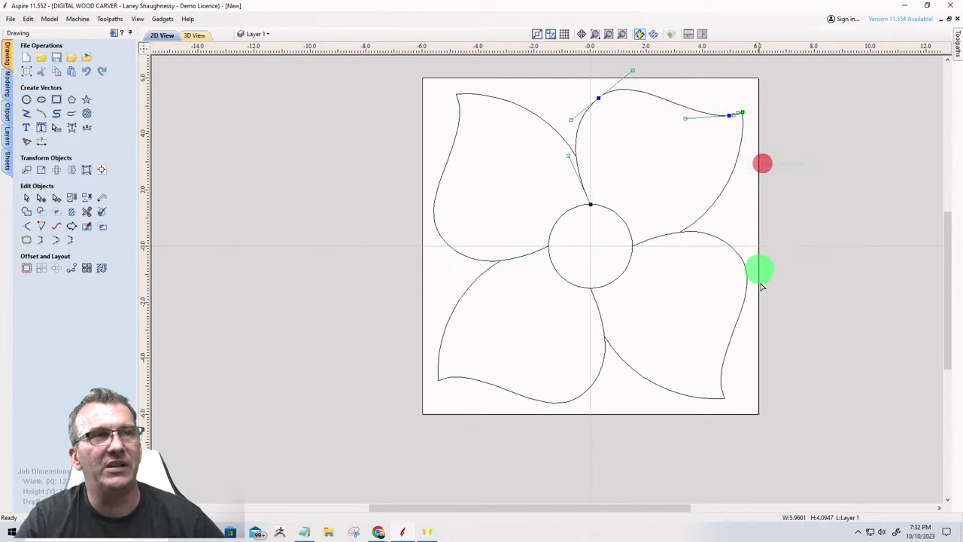
Make the outer tips the start points of the lower-right and lower-left petals.
{"action": "left_click", "coordinate": [724, 364]}
{"action": "right_click", "coordinate": [722, 395]}
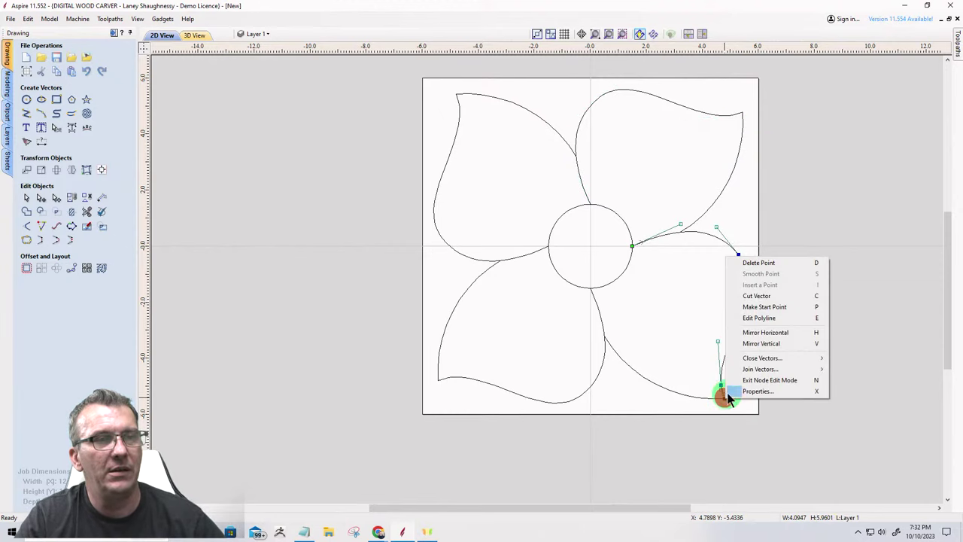
{"action": "left_click", "coordinate": [763, 306]}
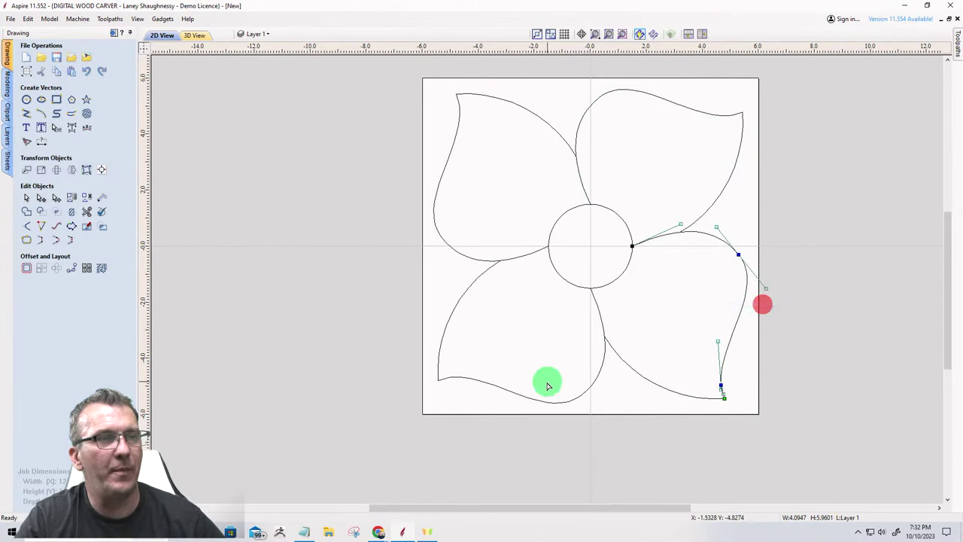
{"action": "left_click", "coordinate": [509, 394]}
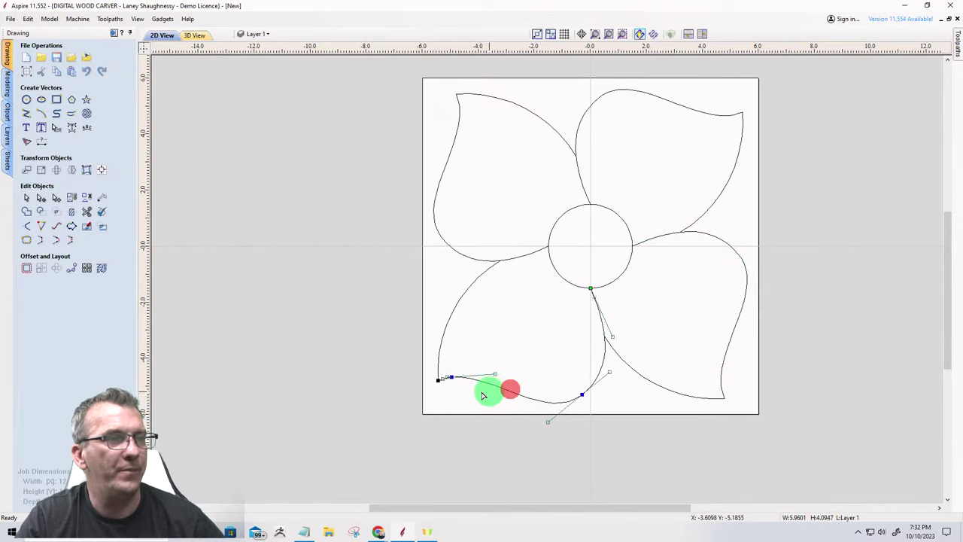
{"action": "right_click", "coordinate": [437, 380]}
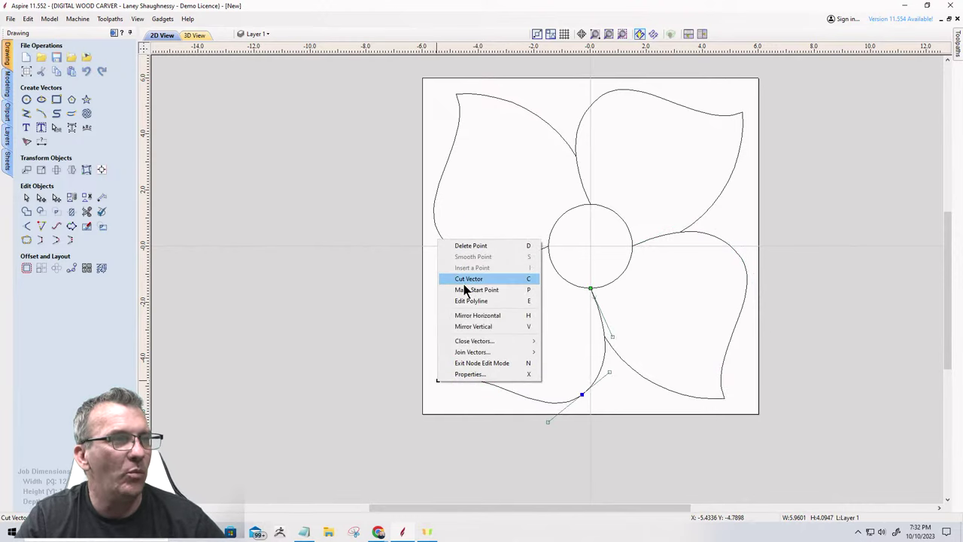
{"action": "left_click", "coordinate": [460, 291]}
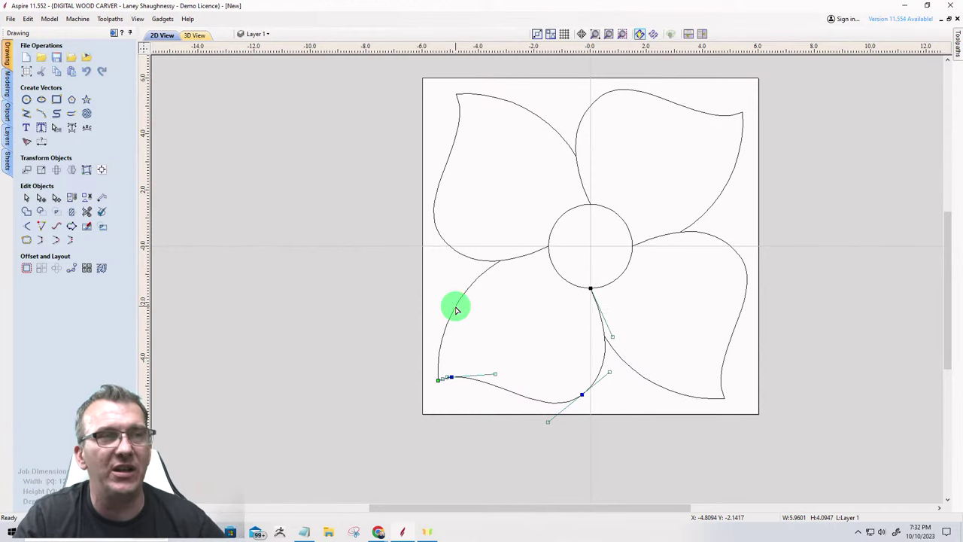
Return to the Select tool and select only the central hub circle.
{"action": "left_click", "coordinate": [26, 197]}
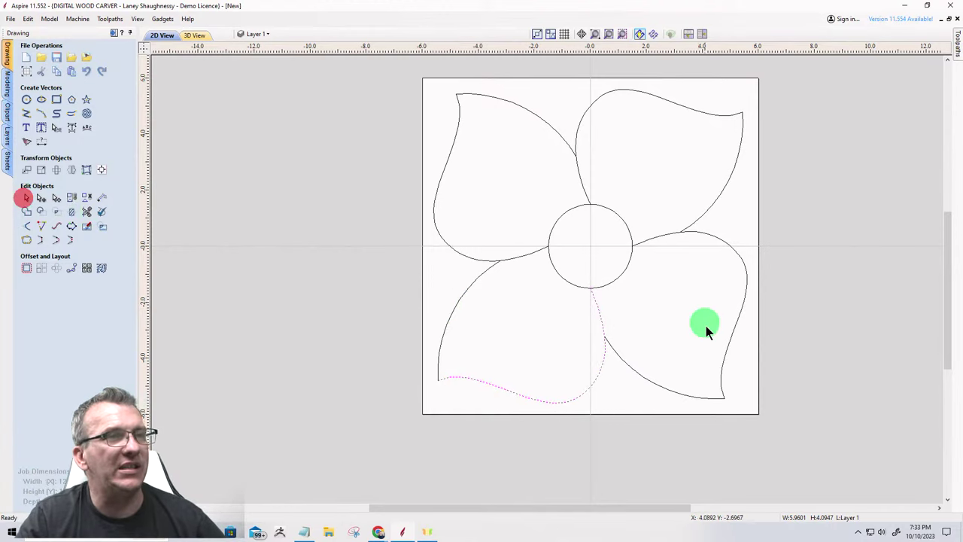
{"action": "left_click_drag", "start_coordinate": [746, 391], "coordinate": [416, 98]}
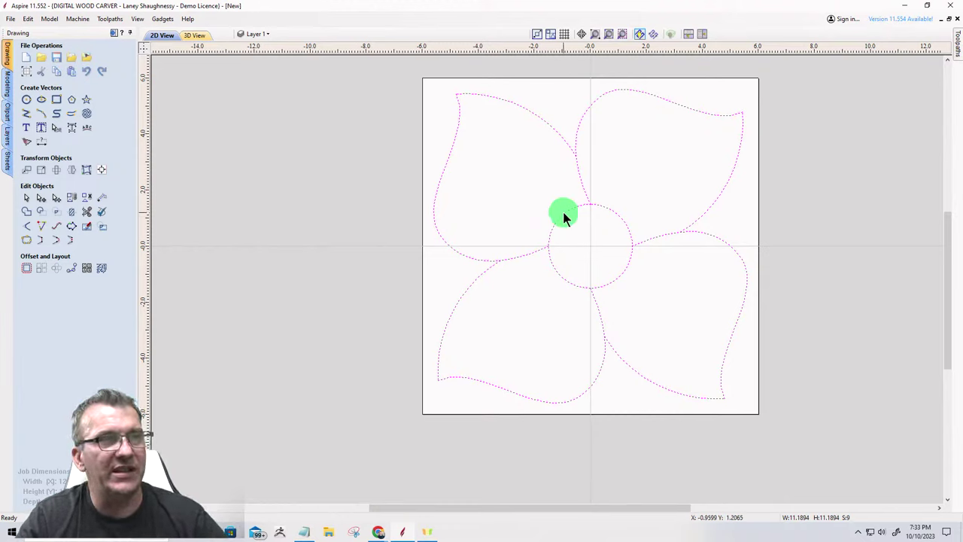
{"action": "left_click", "coordinate": [530, 204]}
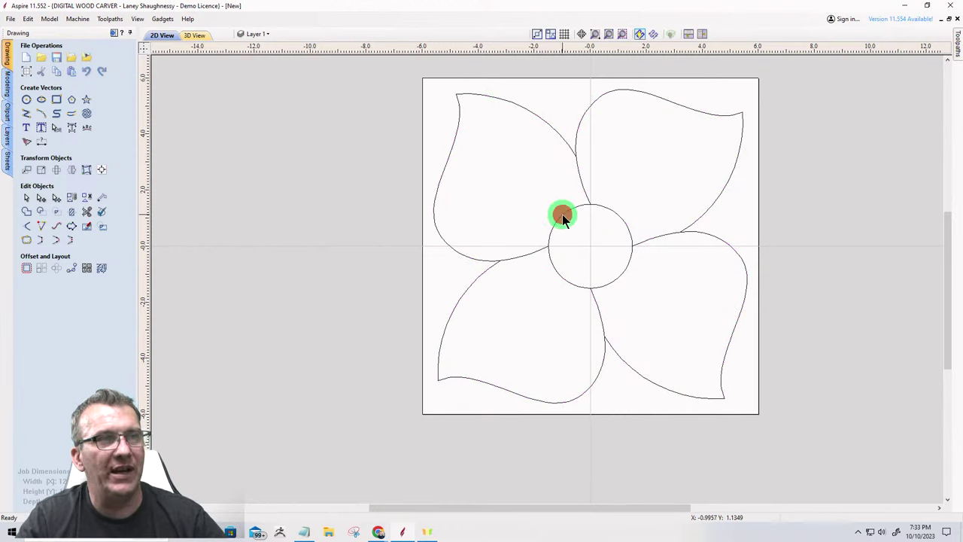
{"action": "left_click", "coordinate": [563, 215]}
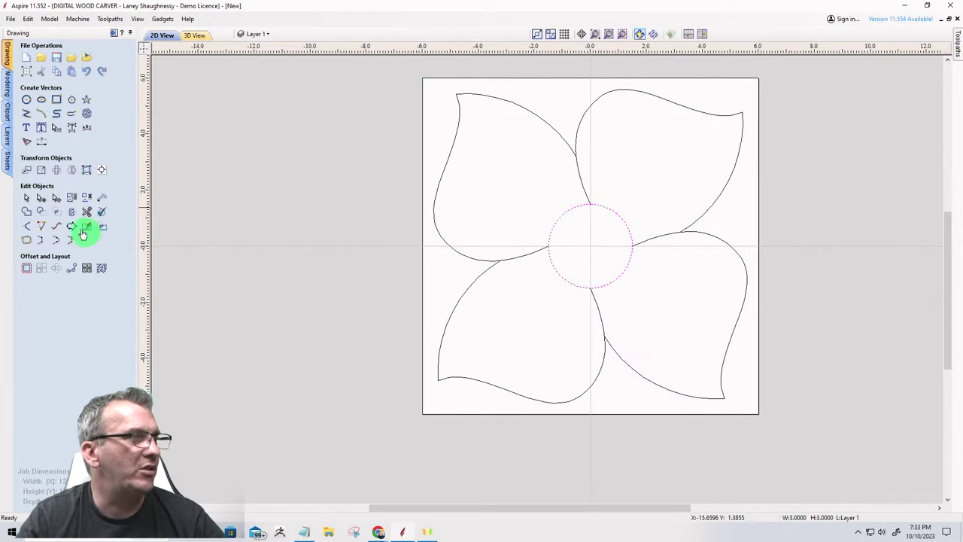
Offset the 3-inch centre circle 0.375 inches outwards to form a 3.75-inch hub ring.
{"action": "left_click", "coordinate": [27, 268]}
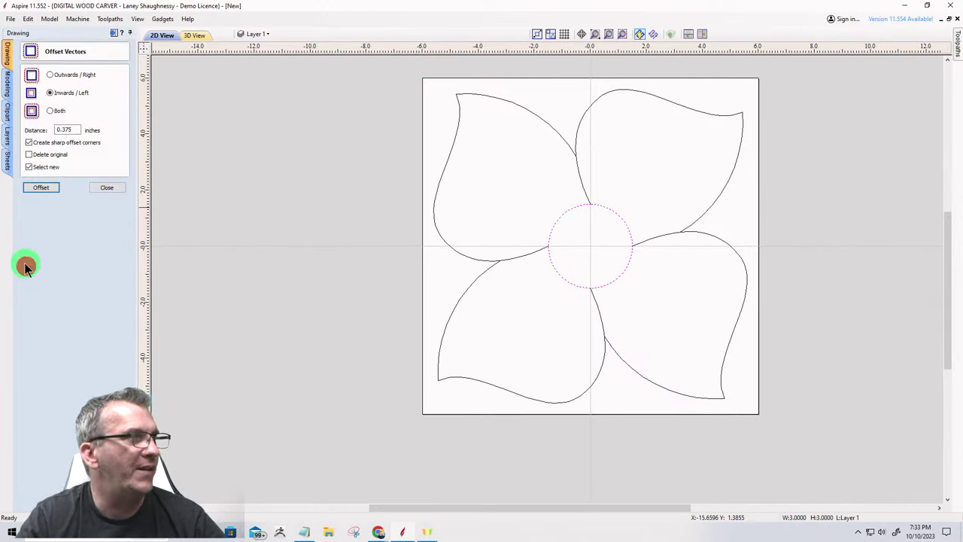
{"action": "left_click", "coordinate": [50, 76]}
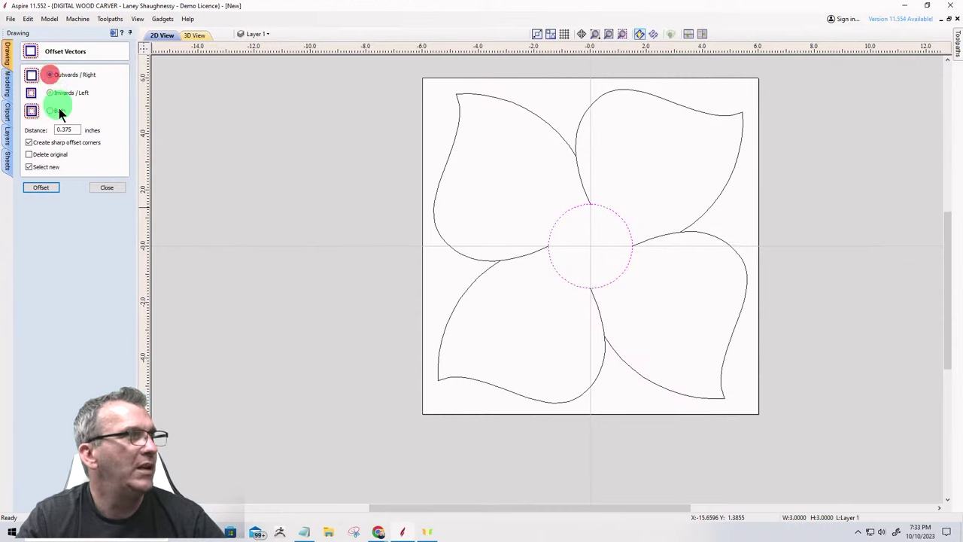
{"action": "left_click", "coordinate": [41, 187]}
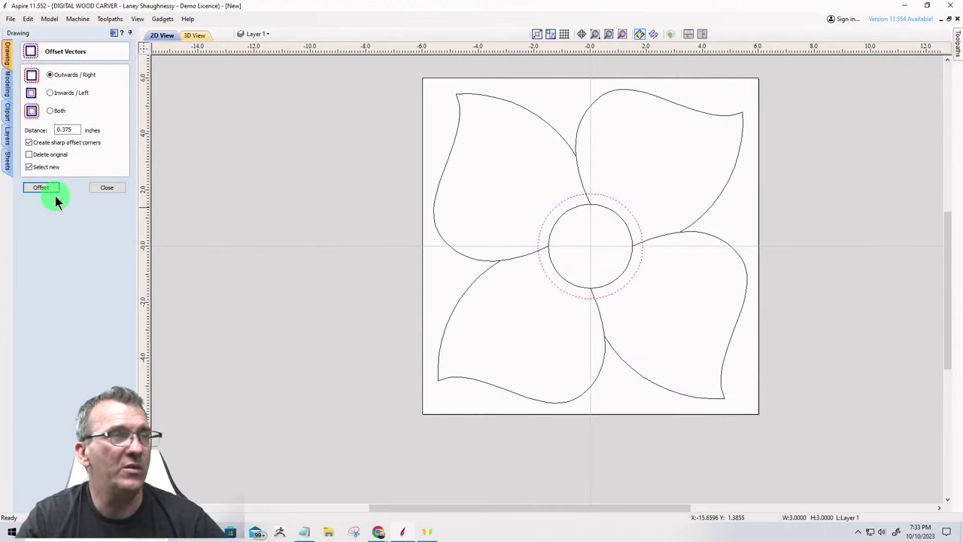
{"action": "left_click", "coordinate": [106, 188]}
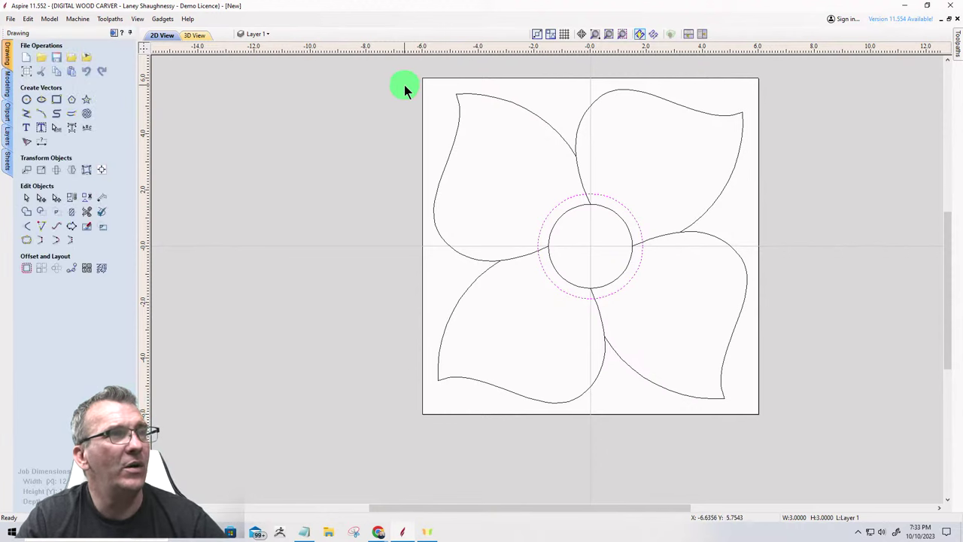
Select only the four petal outlines, leaving both circles unselected.
{"action": "key", "text": "ctrl+a"}
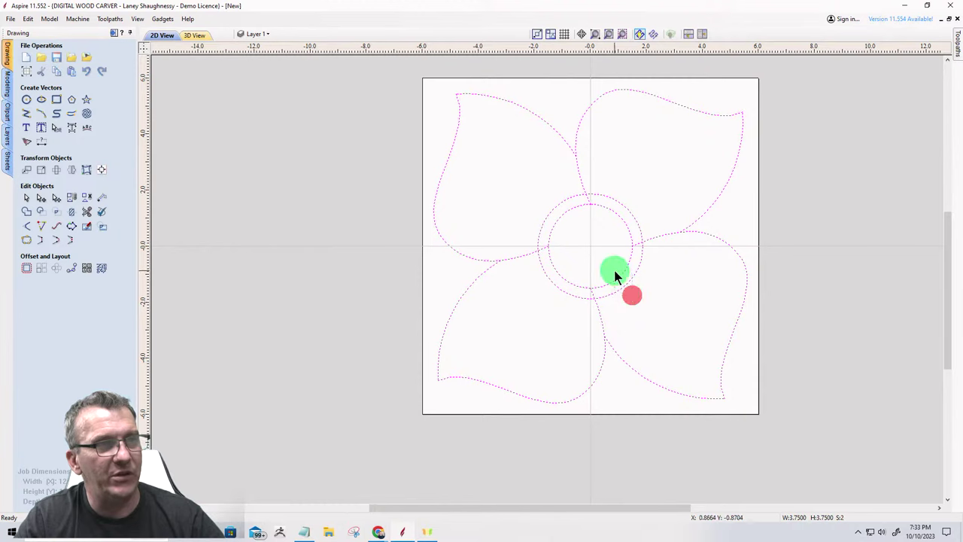
{"action": "left_click", "coordinate": [630, 293]}
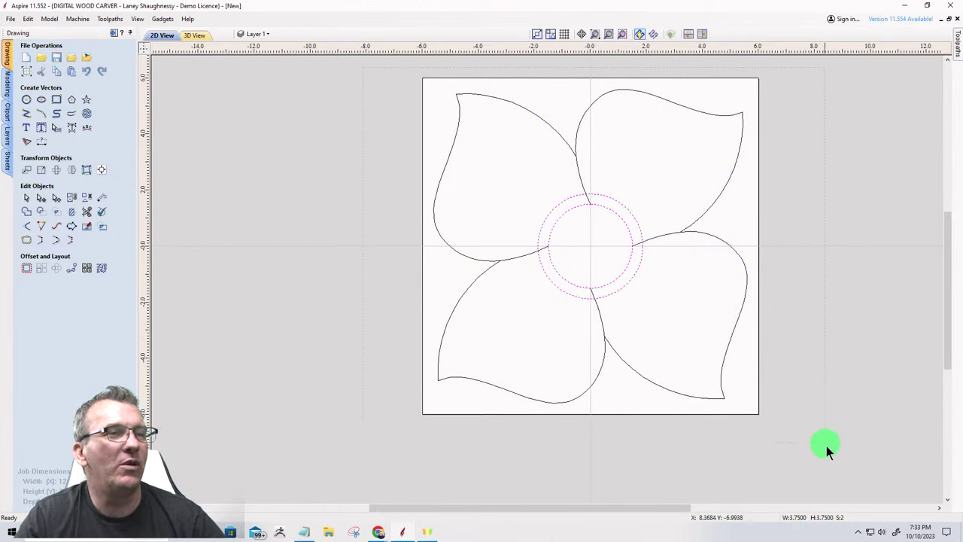
{"action": "key", "text": "ctrl+a"}
{"action": "left_click_drag", "start_coordinate": [655, 286], "coordinate": [619, 269], "text": "shift"}
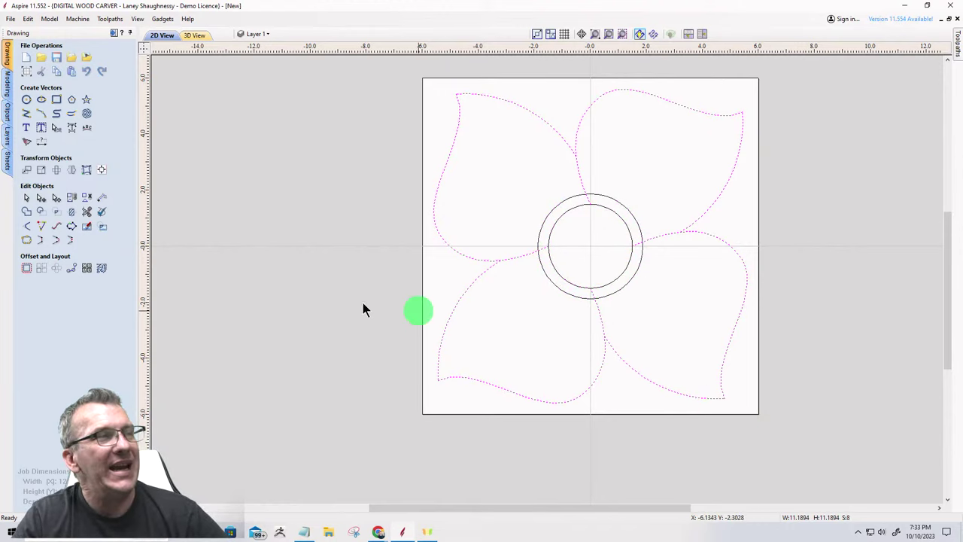
Offset the four petal outlines 0.375 inches inwards, continuing past the overlap warning.
{"action": "left_click", "coordinate": [26, 269]}
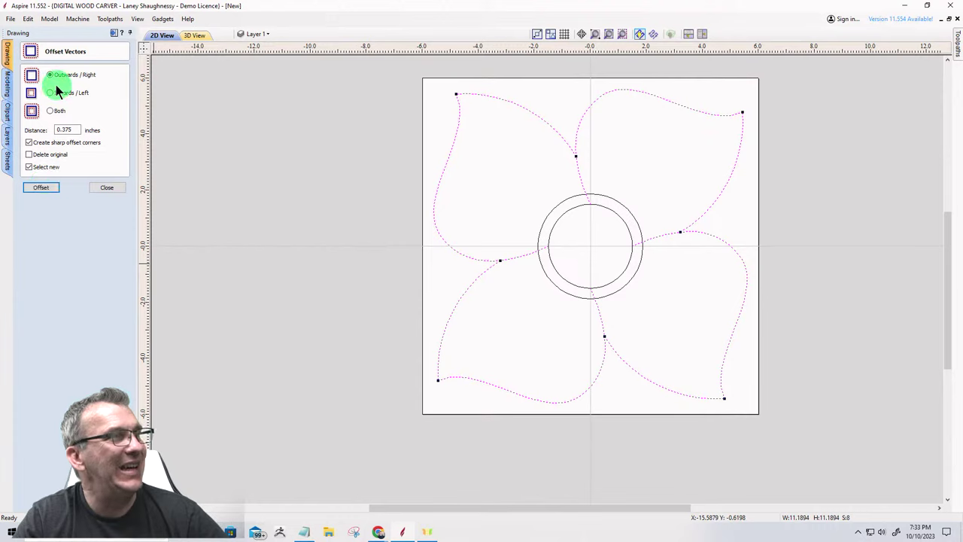
{"action": "left_click", "coordinate": [50, 92]}
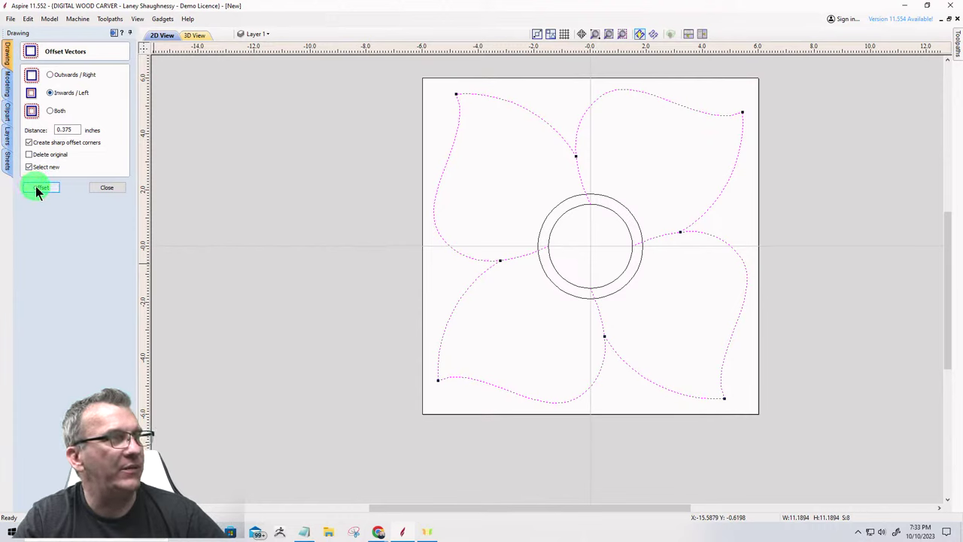
{"action": "left_click", "coordinate": [38, 188]}
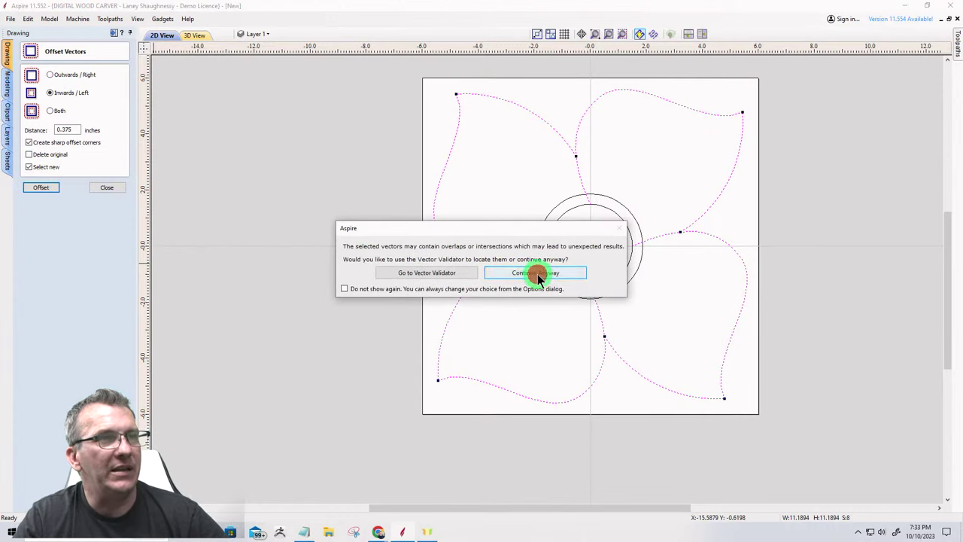
{"action": "left_click", "coordinate": [537, 275]}
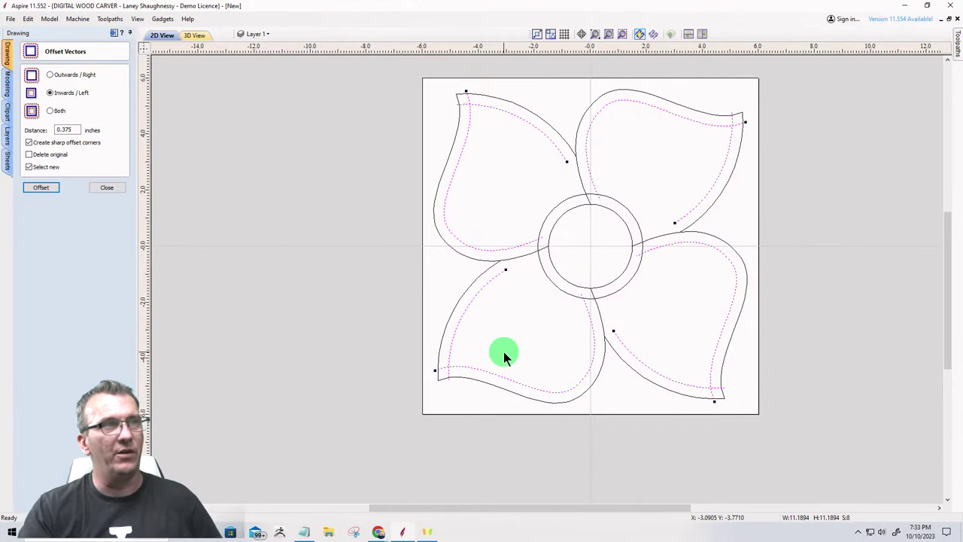
{"action": "scroll", "coordinate": [495, 128], "scroll_direction": "up", "scroll_amount": 6}
{"action": "scroll", "coordinate": [547, 258], "scroll_direction": "down", "scroll_amount": 8}
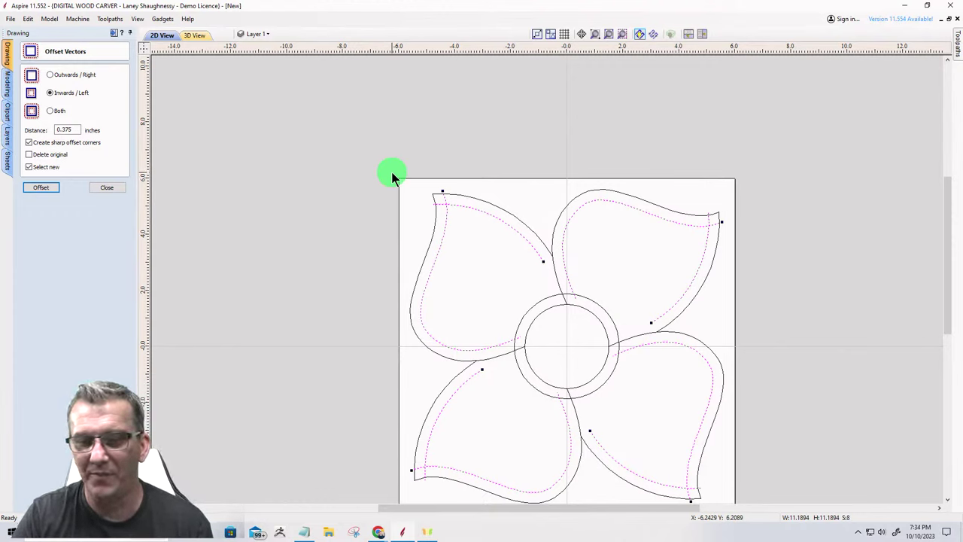
{"action": "scroll", "coordinate": [467, 56], "scroll_direction": "down", "scroll_amount": 2}
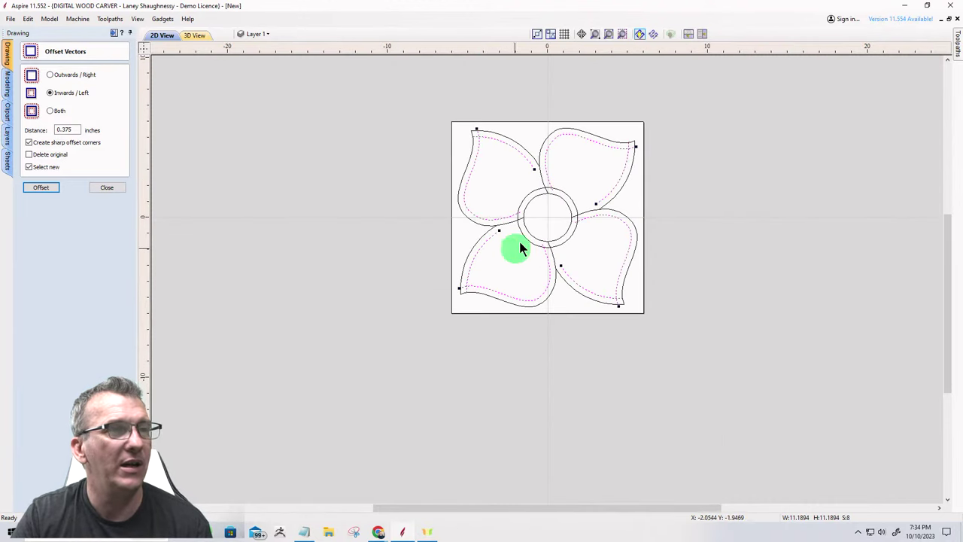
{"action": "scroll", "coordinate": [562, 176], "scroll_direction": "up", "scroll_amount": 5}
{"action": "scroll", "coordinate": [429, 224], "scroll_direction": "down", "scroll_amount": 3}
{"action": "scroll", "coordinate": [500, 95], "scroll_direction": "up", "scroll_amount": 2}
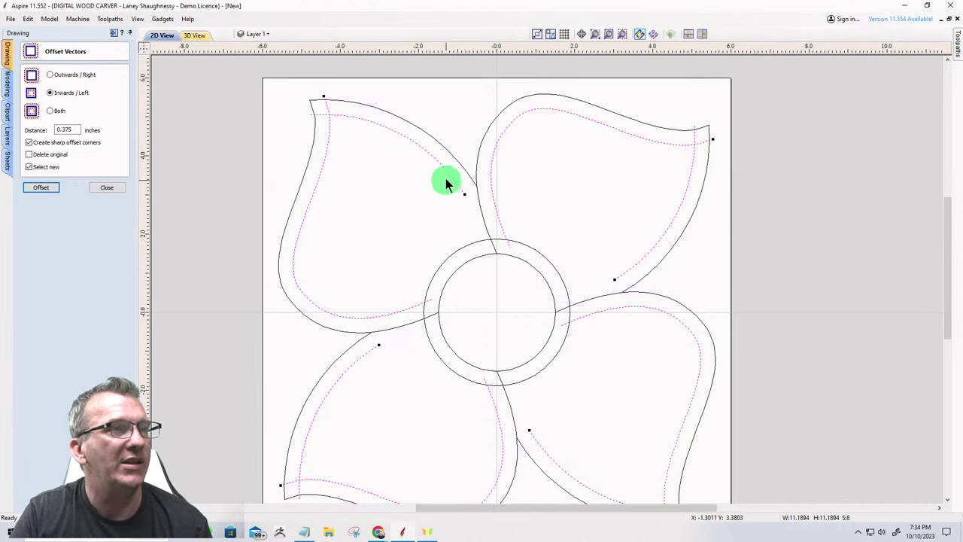
{"action": "left_click", "coordinate": [418, 223]}
{"action": "left_click", "coordinate": [107, 188]}
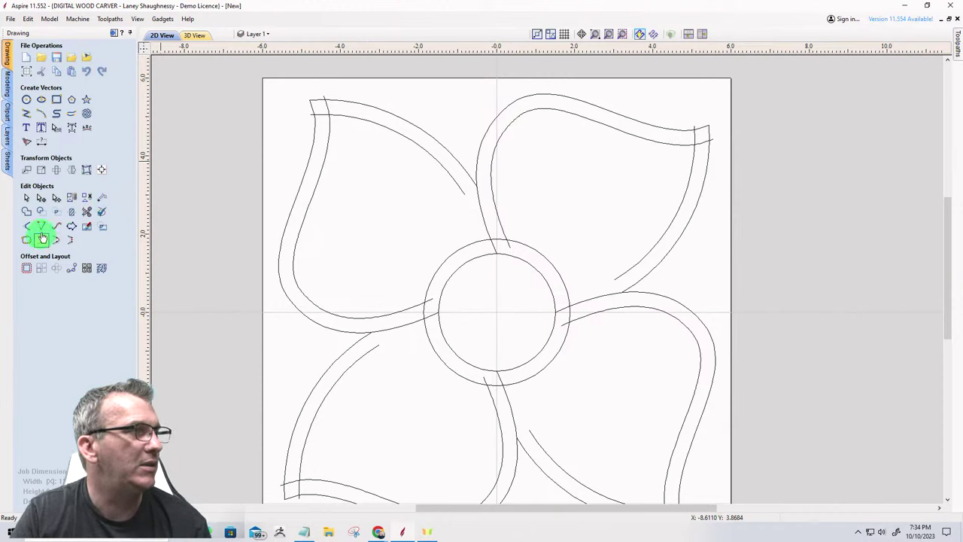
Extend the top and lower-left inner petal line pairs until each pair meets.
{"action": "left_click", "coordinate": [42, 226]}
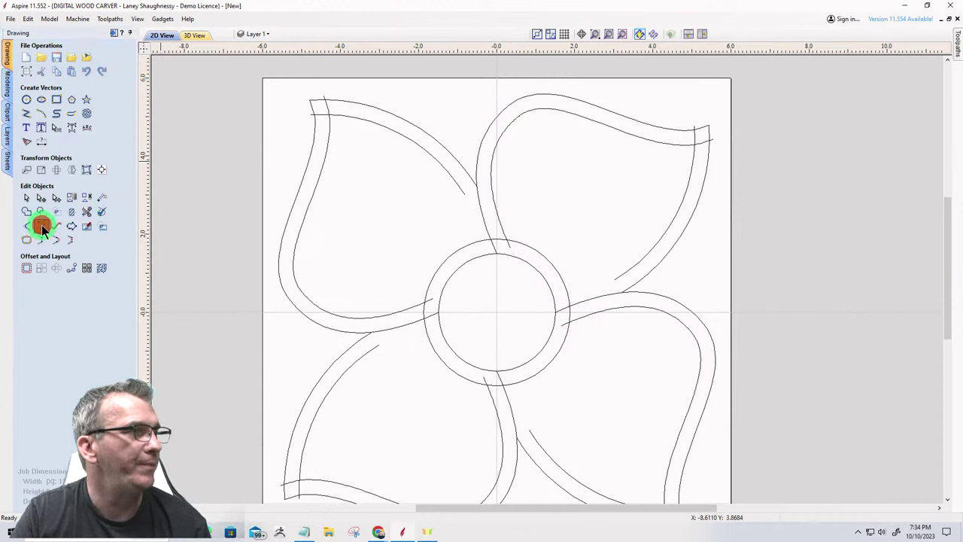
{"action": "left_click", "coordinate": [455, 184]}
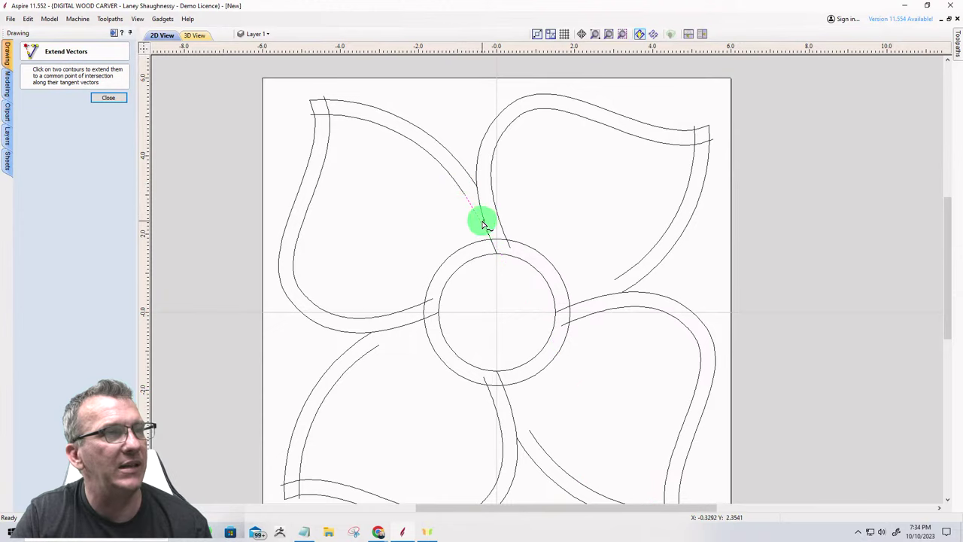
{"action": "left_click", "coordinate": [483, 220]}
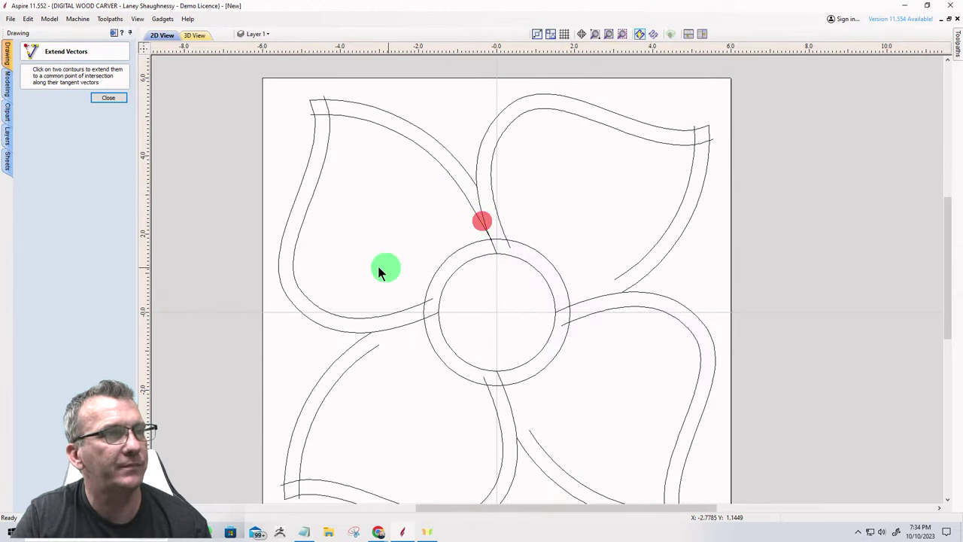
{"action": "left_click", "coordinate": [370, 349]}
{"action": "left_click", "coordinate": [406, 324]}
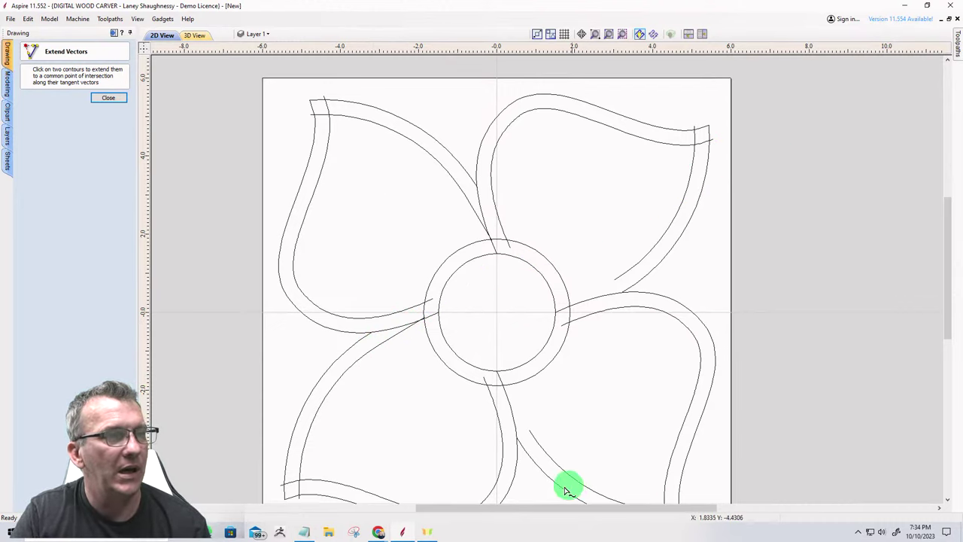
Extend the lower-petal diagonal and right-petal joint lines to meet their neighbouring curves.
{"action": "scroll", "coordinate": [561, 467], "scroll_direction": "up", "scroll_amount": 3}
{"action": "left_click", "coordinate": [486, 342]}
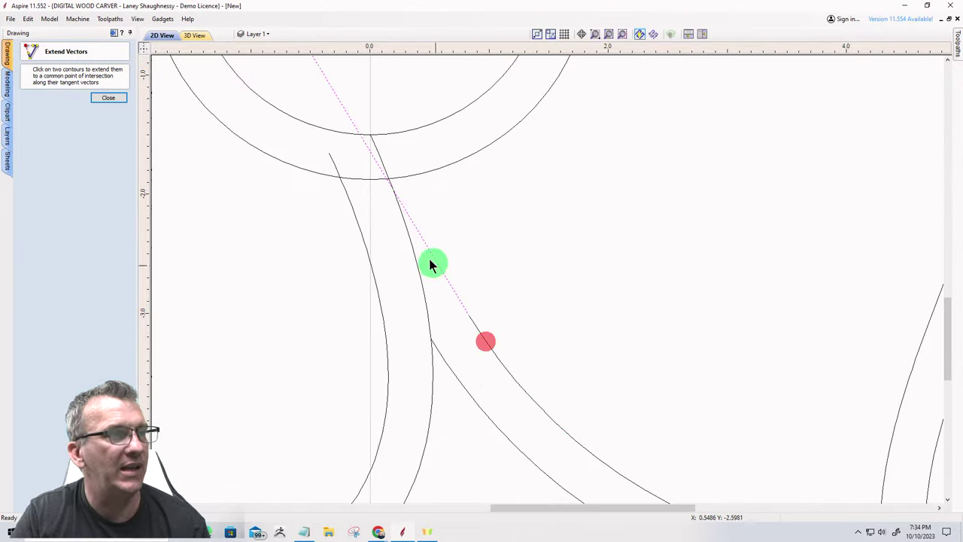
{"action": "left_click", "coordinate": [413, 249]}
{"action": "scroll", "coordinate": [414, 286], "scroll_direction": "down", "scroll_amount": 3}
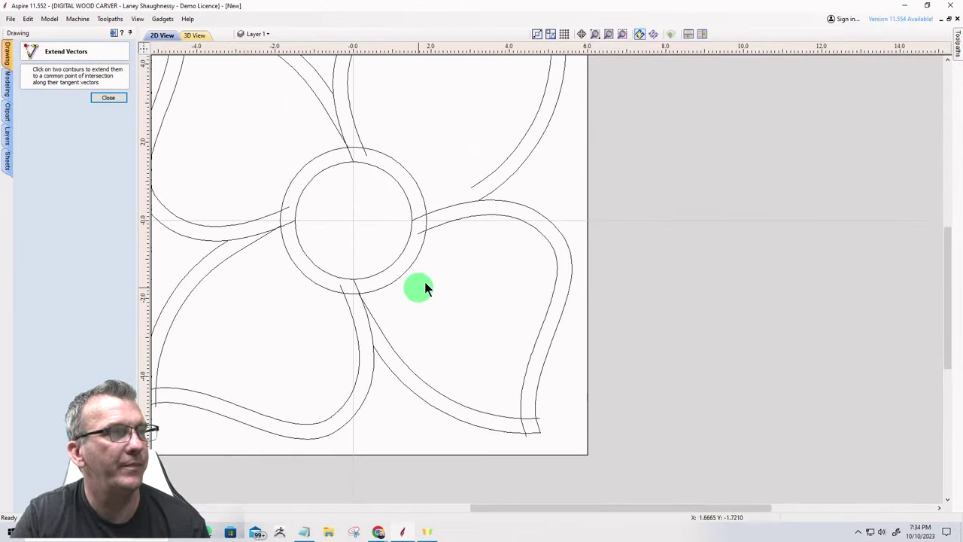
{"action": "scroll", "coordinate": [514, 150], "scroll_direction": "up", "scroll_amount": 4}
{"action": "left_click", "coordinate": [460, 207]}
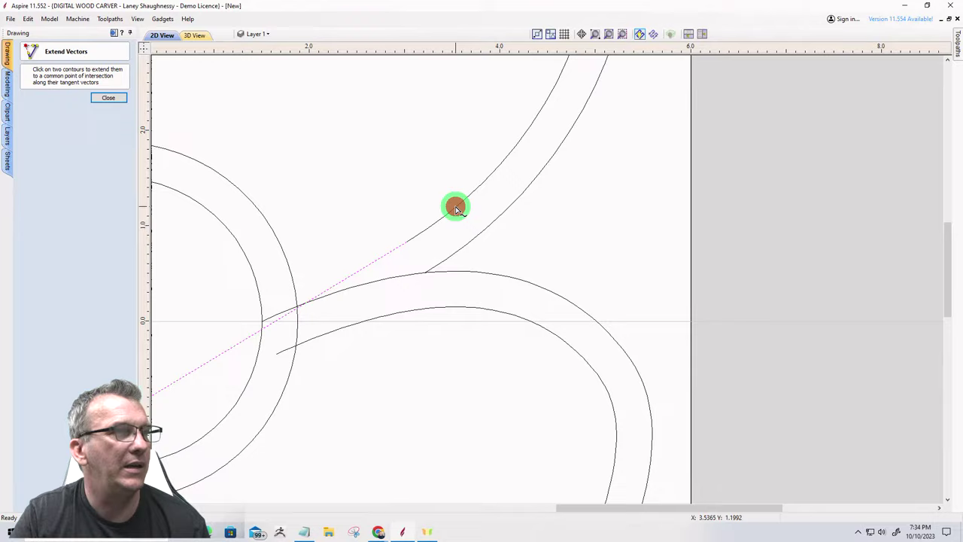
{"action": "left_click", "coordinate": [353, 290]}
{"action": "scroll", "coordinate": [569, 234], "scroll_direction": "down", "scroll_amount": 4}
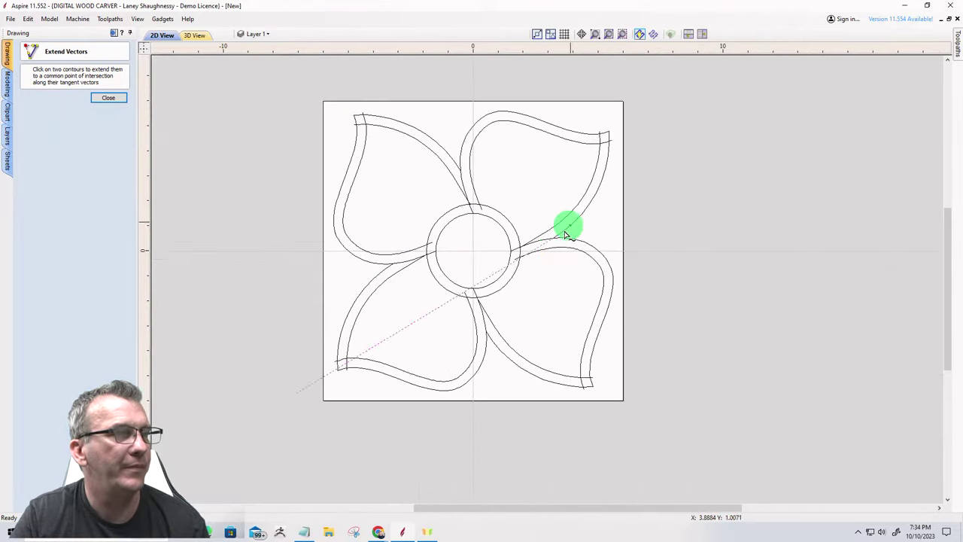
{"action": "scroll", "coordinate": [555, 339], "scroll_direction": "up", "scroll_amount": 1}
{"action": "scroll", "coordinate": [432, 324], "scroll_direction": "up", "scroll_amount": 4}
{"action": "scroll", "coordinate": [383, 368], "scroll_direction": "up", "scroll_amount": 4}
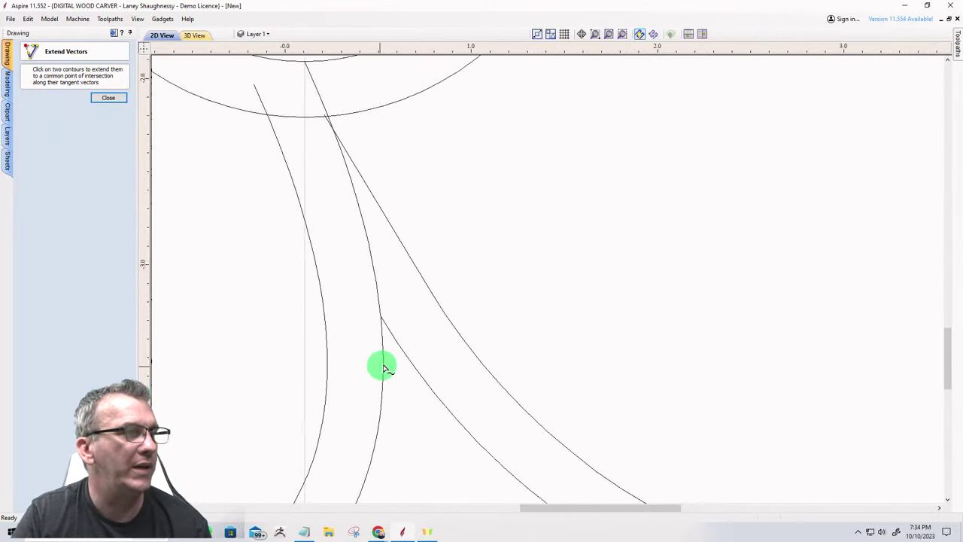
{"action": "scroll", "coordinate": [384, 290], "scroll_direction": "up", "scroll_amount": 6}
{"action": "scroll", "coordinate": [382, 294], "scroll_direction": "down", "scroll_amount": 10}
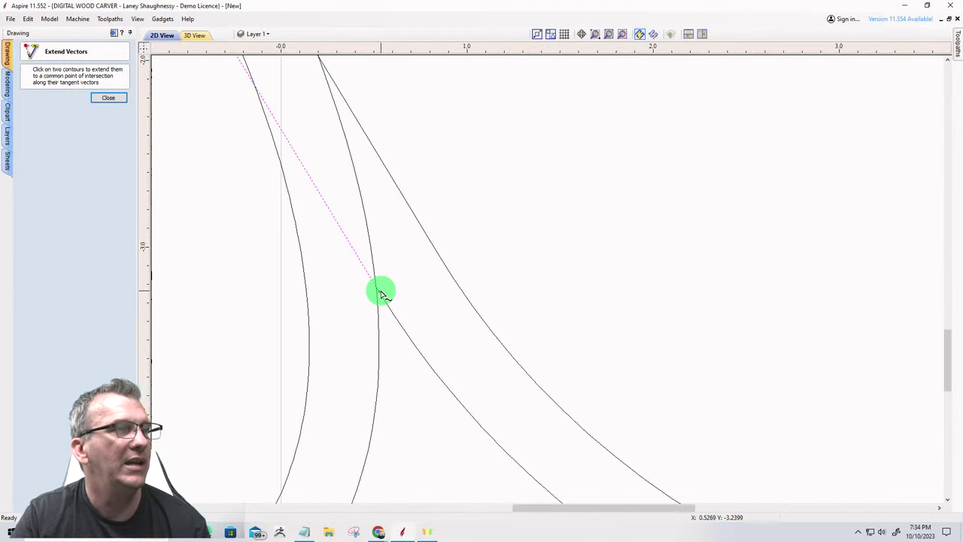
{"action": "scroll", "coordinate": [382, 294], "scroll_direction": "down", "scroll_amount": 3}
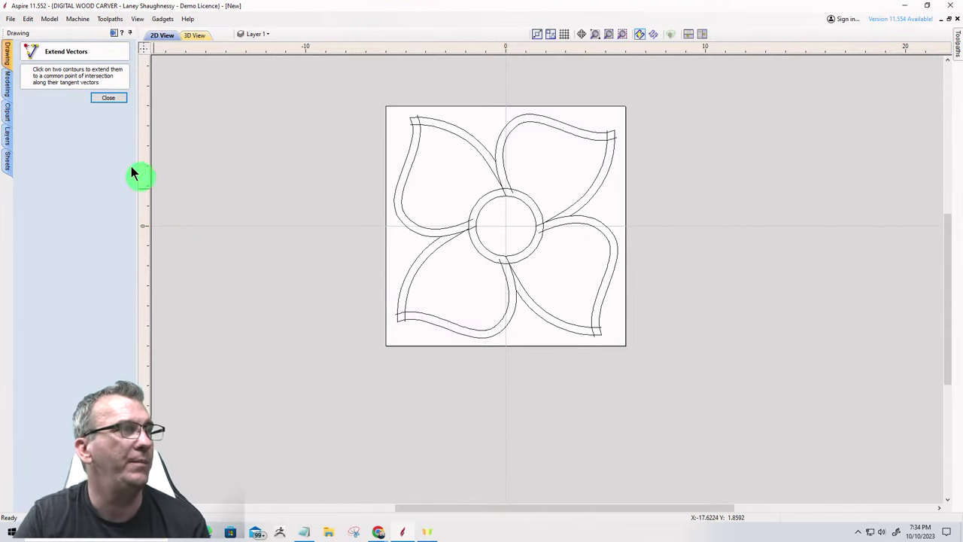
{"action": "left_click", "coordinate": [104, 99]}
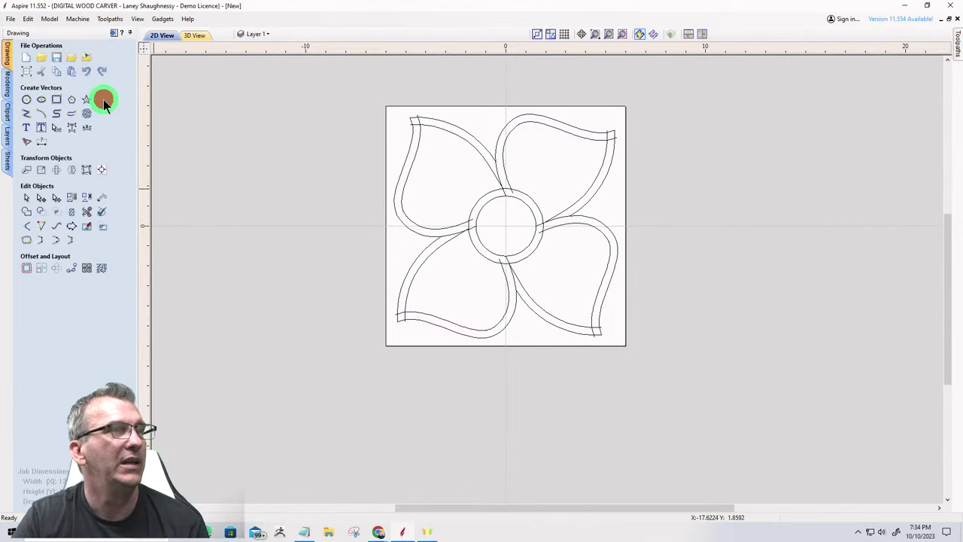
Trim the overhanging stubs and in-between segments at the top petal tip.
{"action": "left_click", "coordinate": [87, 211]}
{"action": "scroll", "coordinate": [416, 96], "scroll_direction": "up", "scroll_amount": 5}
{"action": "scroll", "coordinate": [444, 147], "scroll_direction": "up", "scroll_amount": 3}
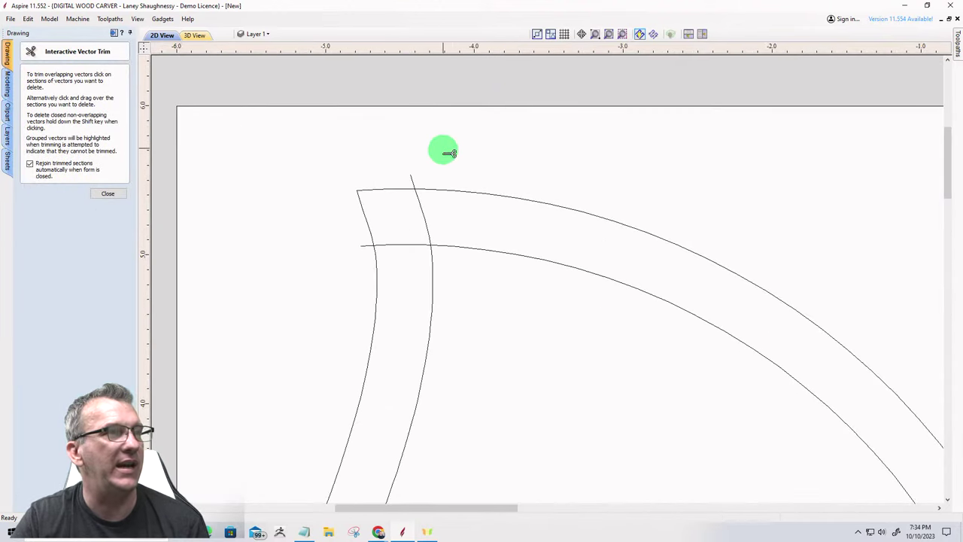
{"action": "left_click", "coordinate": [409, 177]}
{"action": "left_click", "coordinate": [362, 244]}
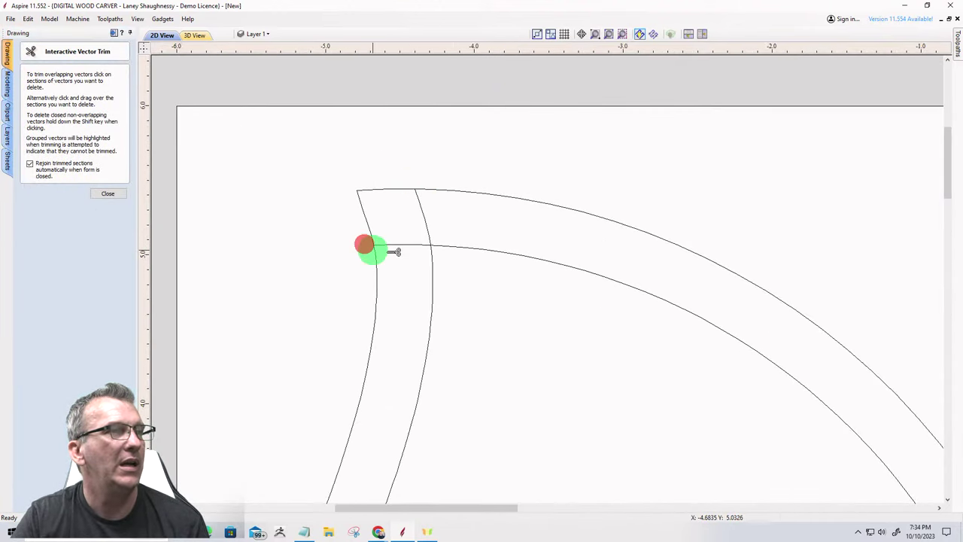
{"action": "left_click", "coordinate": [412, 245]}
{"action": "left_click", "coordinate": [426, 227]}
{"action": "scroll", "coordinate": [407, 215], "scroll_direction": "down", "scroll_amount": 4}
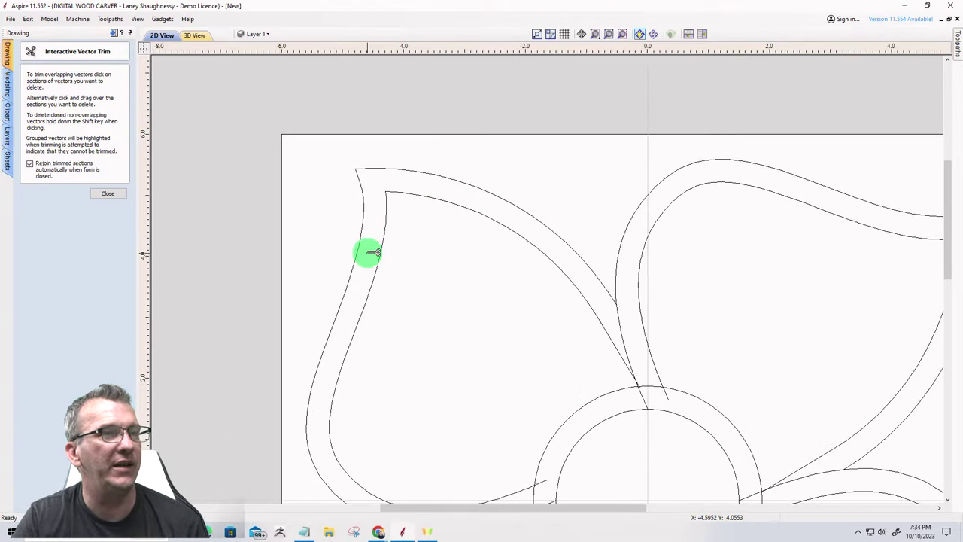
{"action": "scroll", "coordinate": [361, 248], "scroll_direction": "down", "scroll_amount": 1}
{"action": "scroll", "coordinate": [591, 354], "scroll_direction": "up", "scroll_amount": 3}
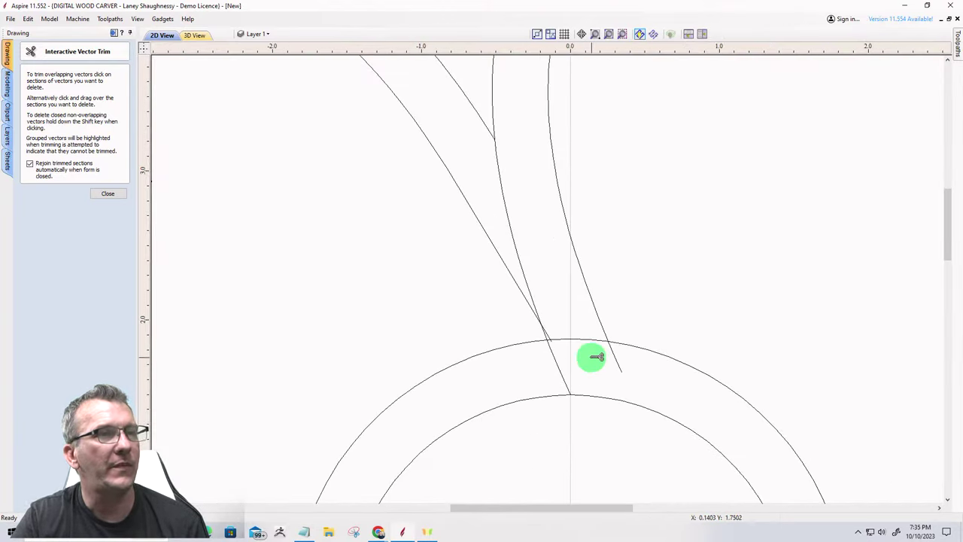
Trim the stray line near the centre circle and the line-arc overlaps below it.
{"action": "left_click", "coordinate": [508, 195]}
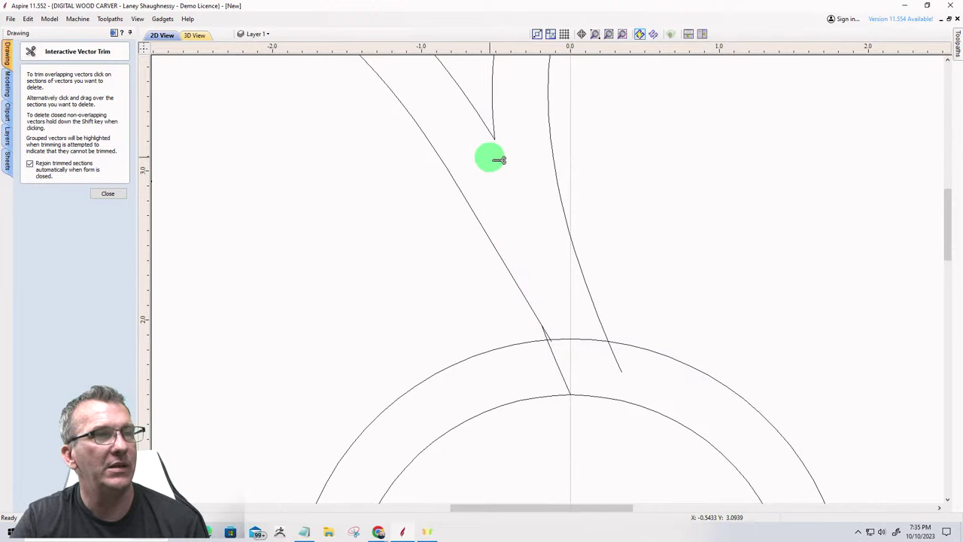
{"action": "scroll", "coordinate": [567, 347], "scroll_direction": "up", "scroll_amount": 3}
{"action": "scroll", "coordinate": [503, 296], "scroll_direction": "up", "scroll_amount": 1}
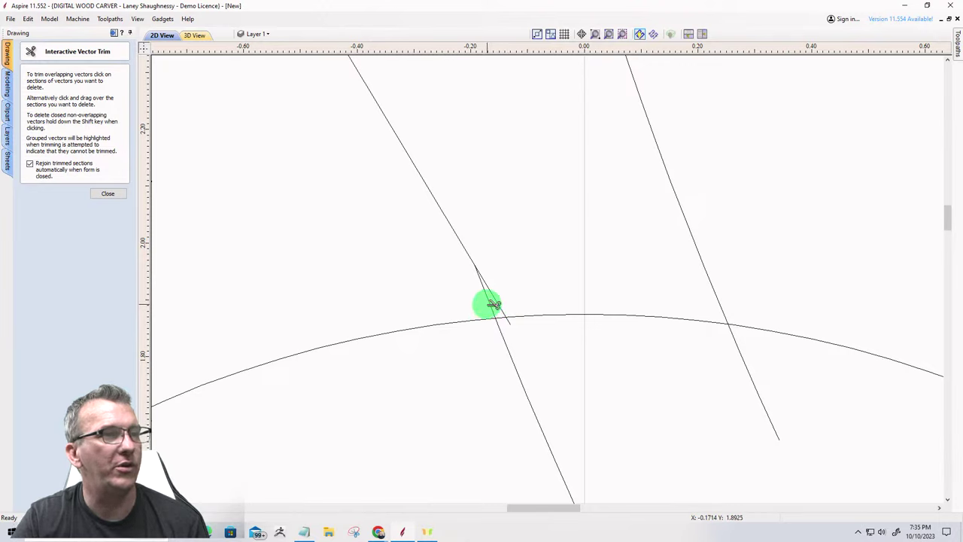
{"action": "left_click", "coordinate": [490, 304]}
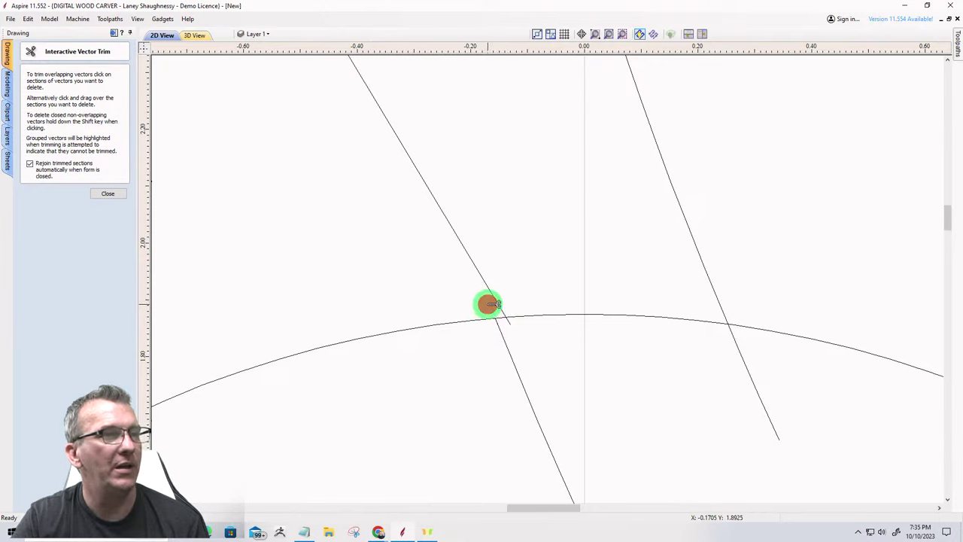
{"action": "left_click", "coordinate": [505, 340]}
{"action": "left_click", "coordinate": [562, 316]}
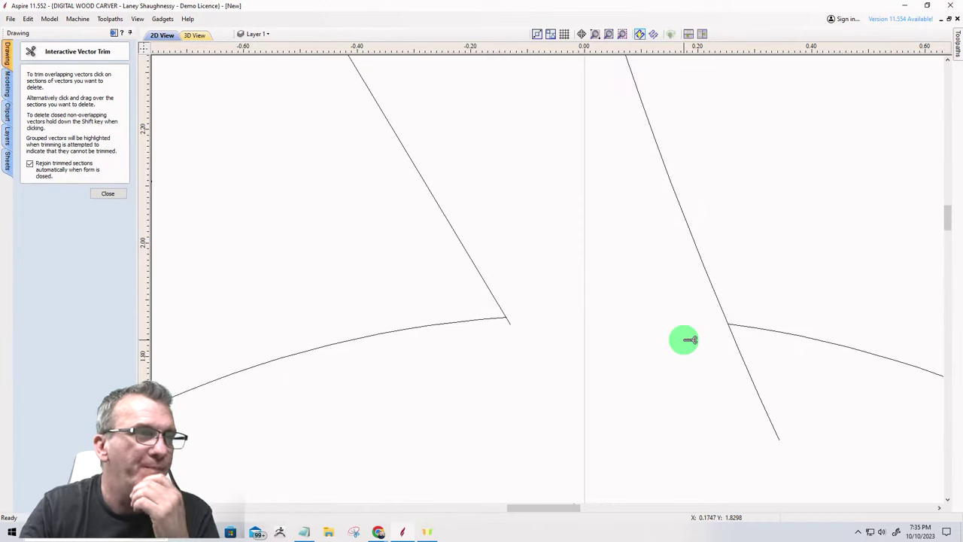
{"action": "left_click", "coordinate": [512, 325]}
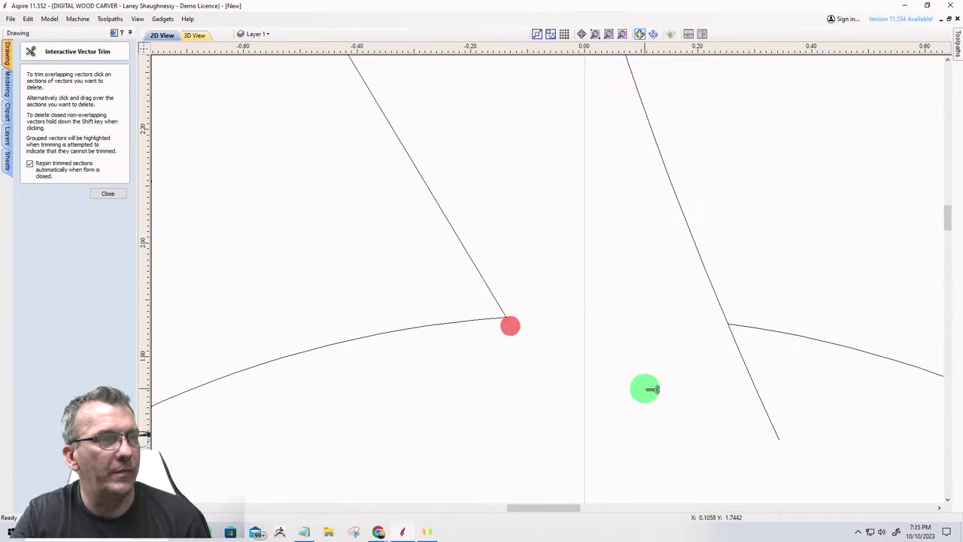
{"action": "left_click", "coordinate": [753, 367]}
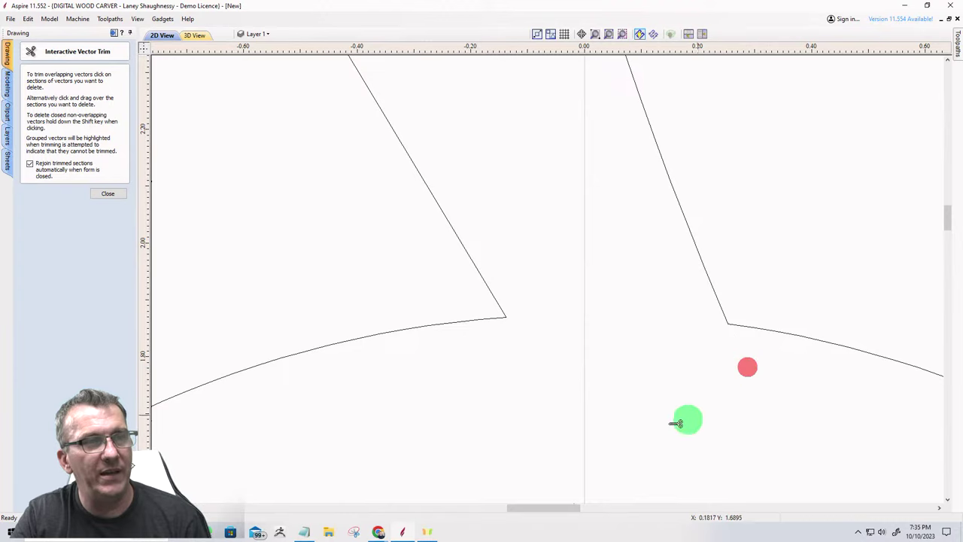
{"action": "scroll", "coordinate": [620, 293], "scroll_direction": "down", "scroll_amount": 8}
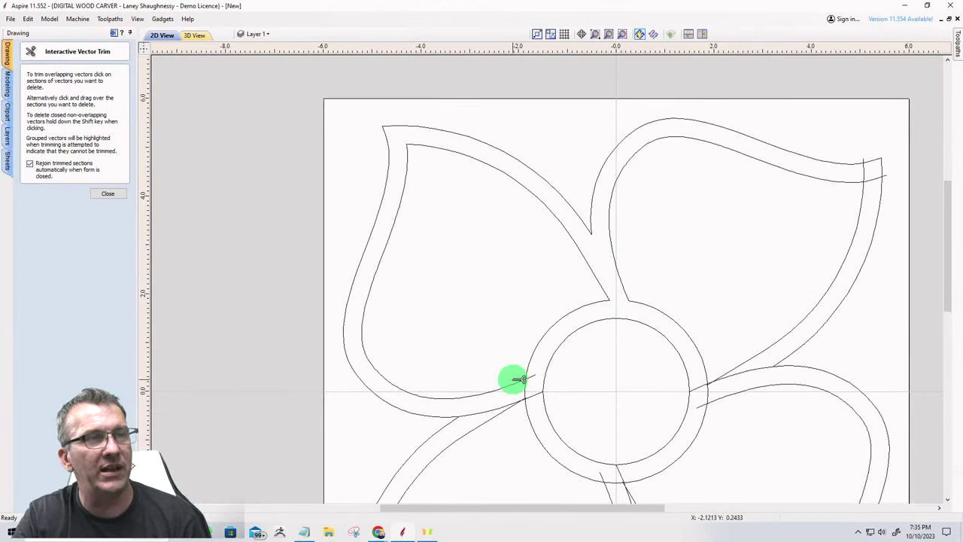
{"action": "scroll", "coordinate": [387, 301], "scroll_direction": "down", "scroll_amount": 2}
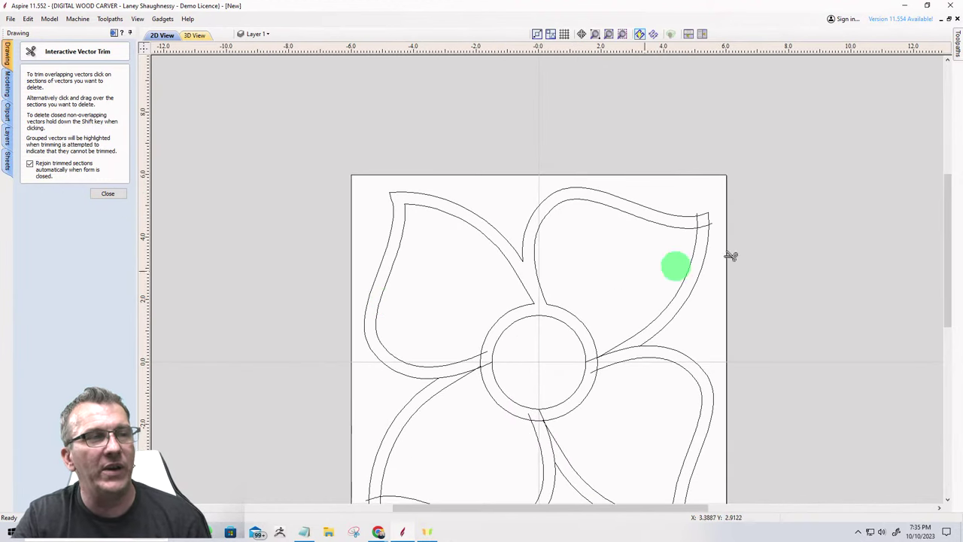
{"action": "scroll", "coordinate": [730, 237], "scroll_direction": "up", "scroll_amount": 2}
{"action": "scroll", "coordinate": [732, 238], "scroll_direction": "up", "scroll_amount": 3}
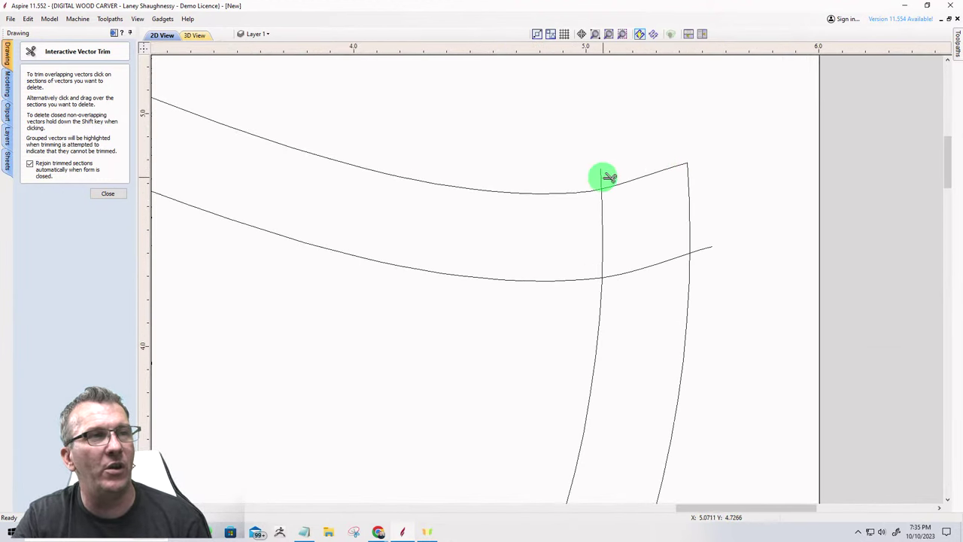
Clean up the leaf-tip curve overhangs and the leaf curve piece beside the hub ring.
{"action": "left_click", "coordinate": [600, 174]}
{"action": "left_click", "coordinate": [604, 210]}
{"action": "left_click", "coordinate": [700, 245]}
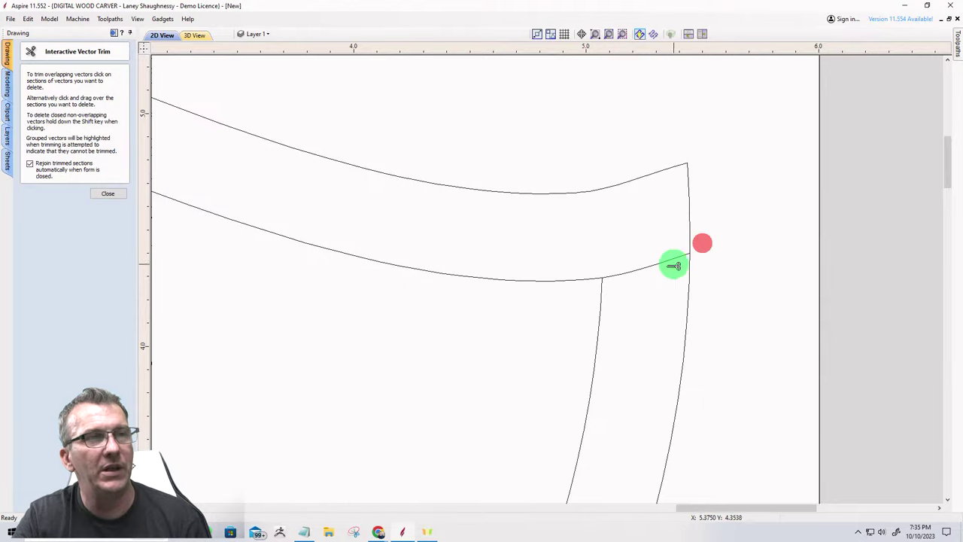
{"action": "left_click", "coordinate": [649, 264]}
{"action": "scroll", "coordinate": [690, 188], "scroll_direction": "down", "scroll_amount": 5}
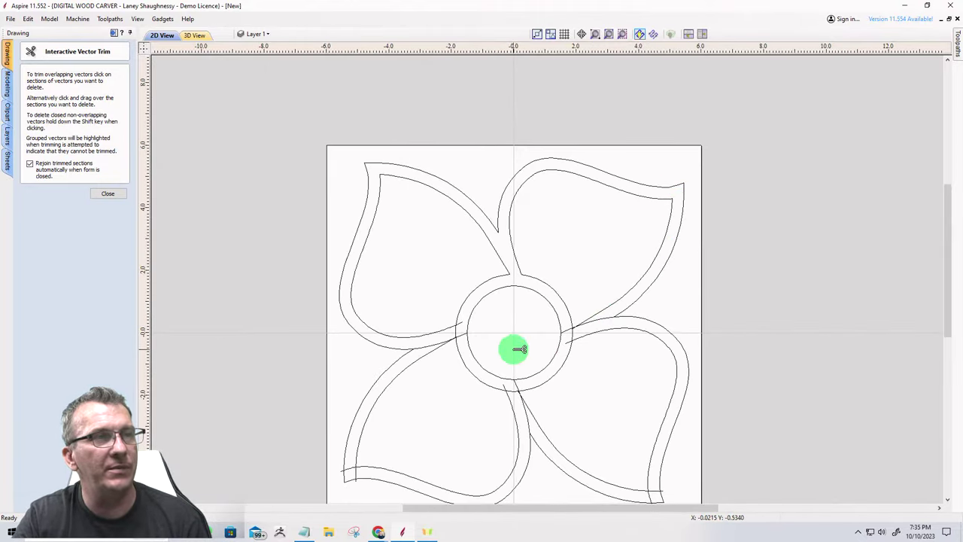
{"action": "scroll", "coordinate": [569, 339], "scroll_direction": "up", "scroll_amount": 4}
{"action": "left_click", "coordinate": [635, 290]}
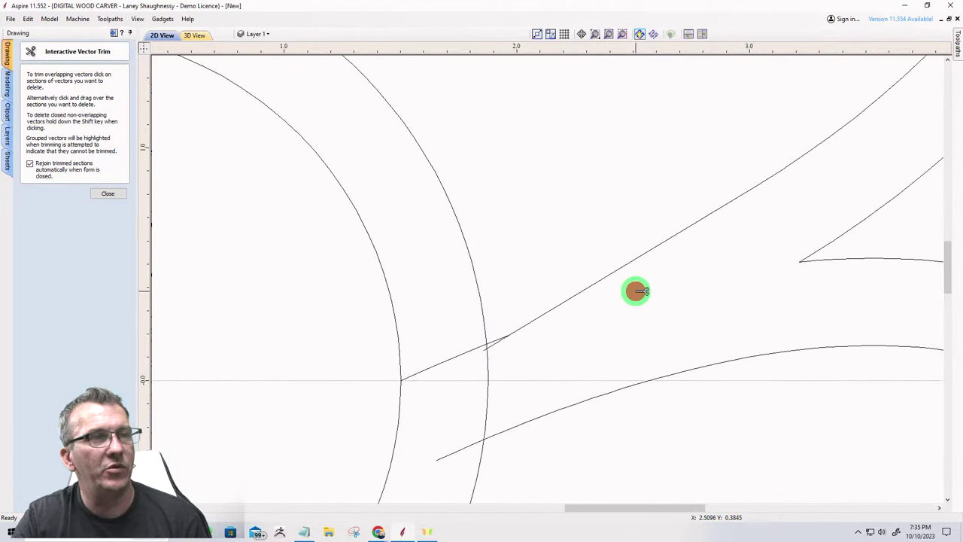
{"action": "scroll", "coordinate": [488, 396], "scroll_direction": "up", "scroll_amount": 4}
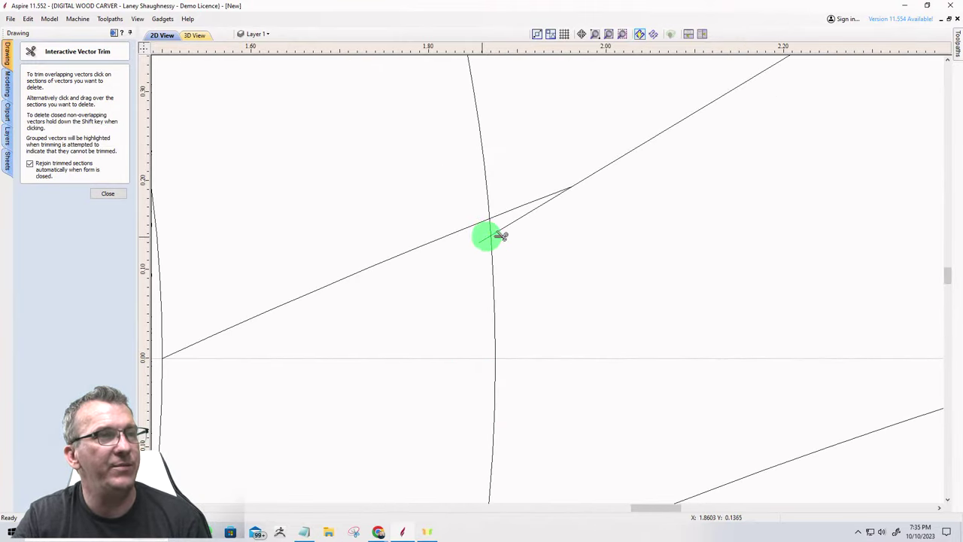
Remove the leftover left-line pieces and the stub inside the hub ring.
{"action": "left_click", "coordinate": [514, 206]}
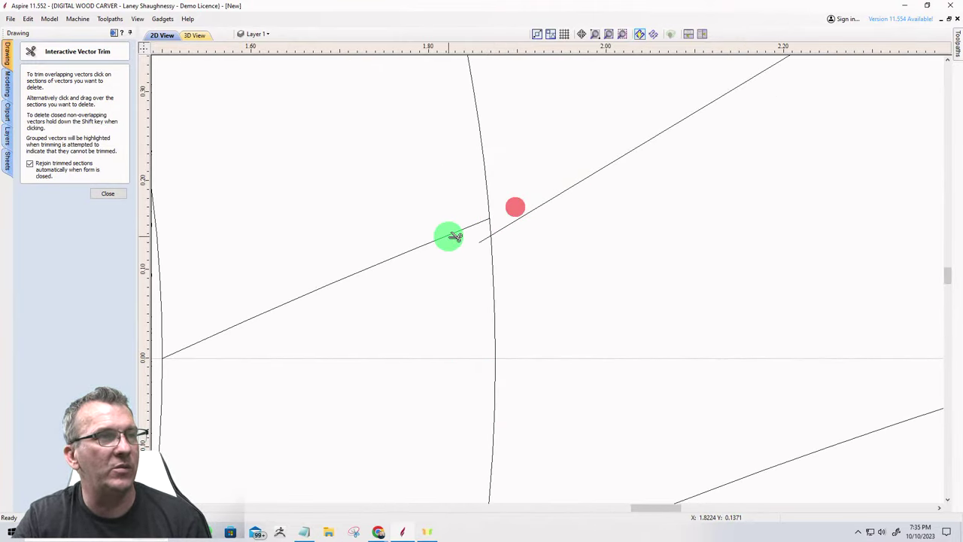
{"action": "left_click", "coordinate": [448, 238]}
{"action": "left_click", "coordinate": [482, 241]}
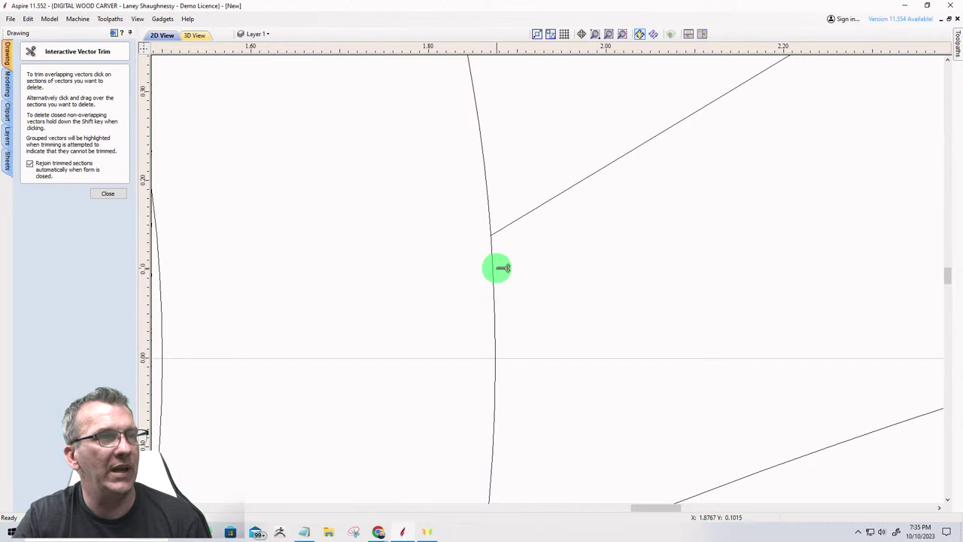
{"action": "scroll", "coordinate": [535, 216], "scroll_direction": "down", "scroll_amount": 1}
{"action": "scroll", "coordinate": [535, 215], "scroll_direction": "down", "scroll_amount": 3}
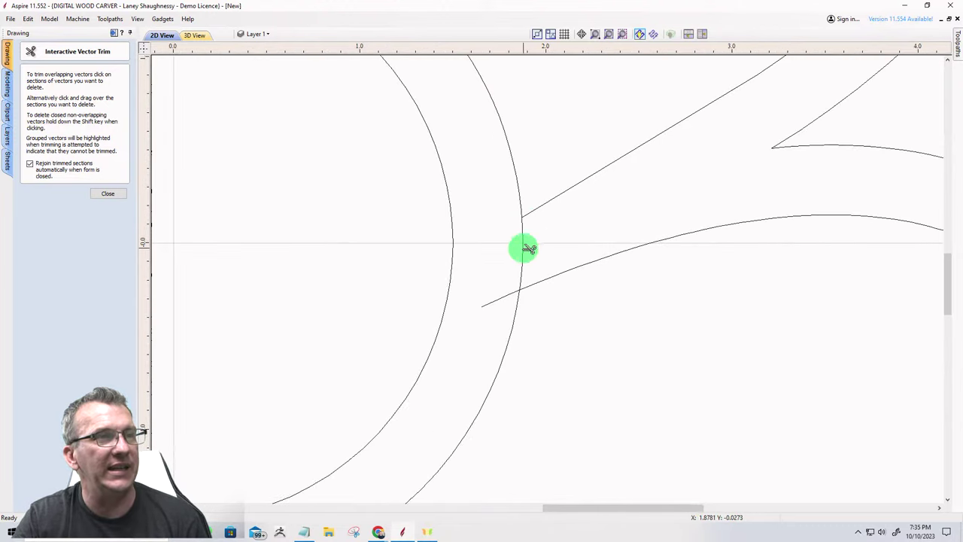
{"action": "left_click", "coordinate": [499, 296]}
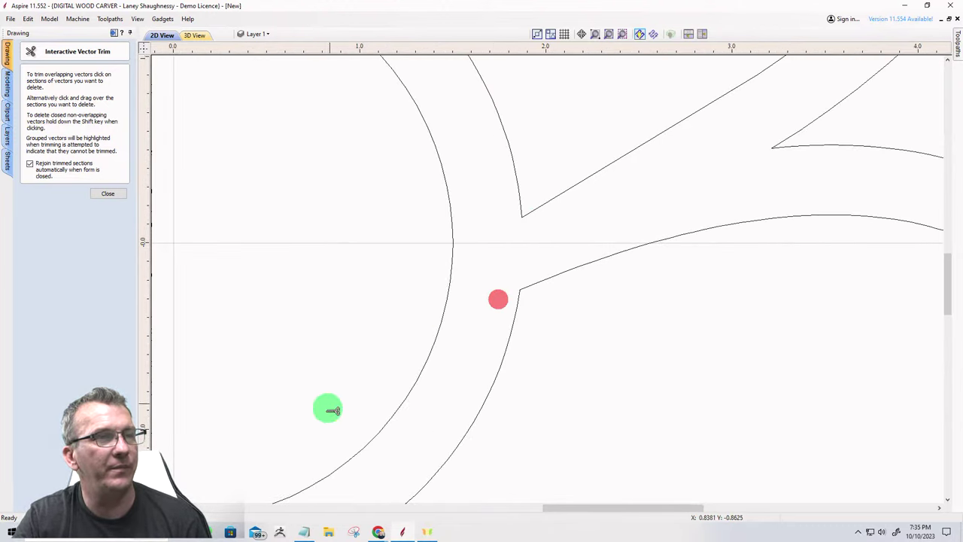
{"action": "scroll", "coordinate": [400, 333], "scroll_direction": "down", "scroll_amount": 3}
{"action": "scroll", "coordinate": [376, 394], "scroll_direction": "down", "scroll_amount": 3}
{"action": "scroll", "coordinate": [390, 436], "scroll_direction": "up", "scroll_amount": 3}
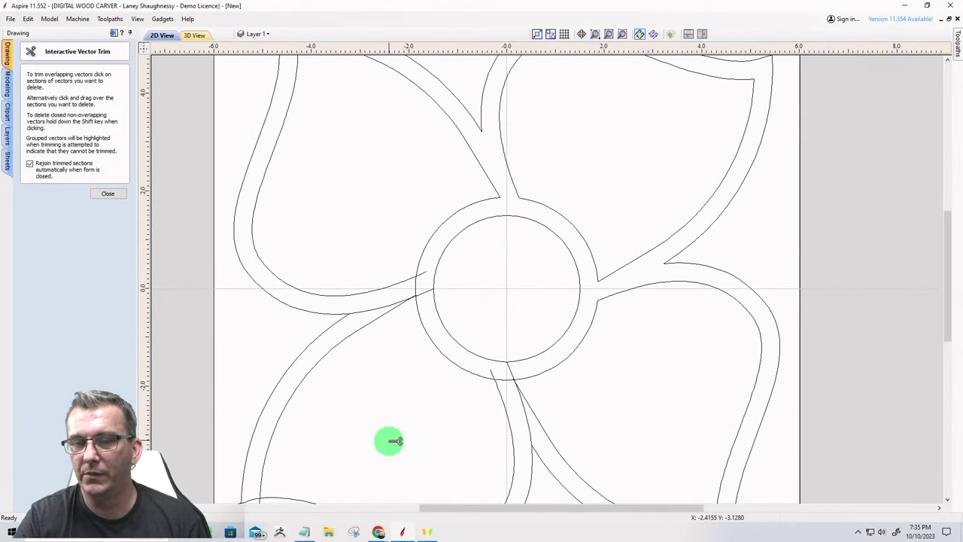
{"action": "scroll", "coordinate": [489, 451], "scroll_direction": "up", "scroll_amount": 3}
{"action": "scroll", "coordinate": [478, 301], "scroll_direction": "down", "scroll_amount": 1}
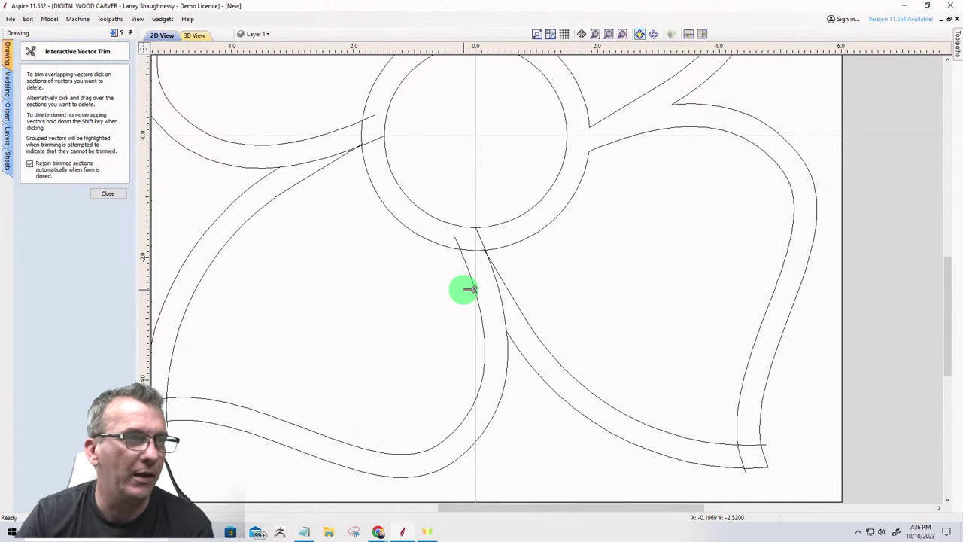
Trim the right-side horizontal stubs and the curve segment below that corner.
{"action": "scroll", "coordinate": [740, 471], "scroll_direction": "up", "scroll_amount": 4}
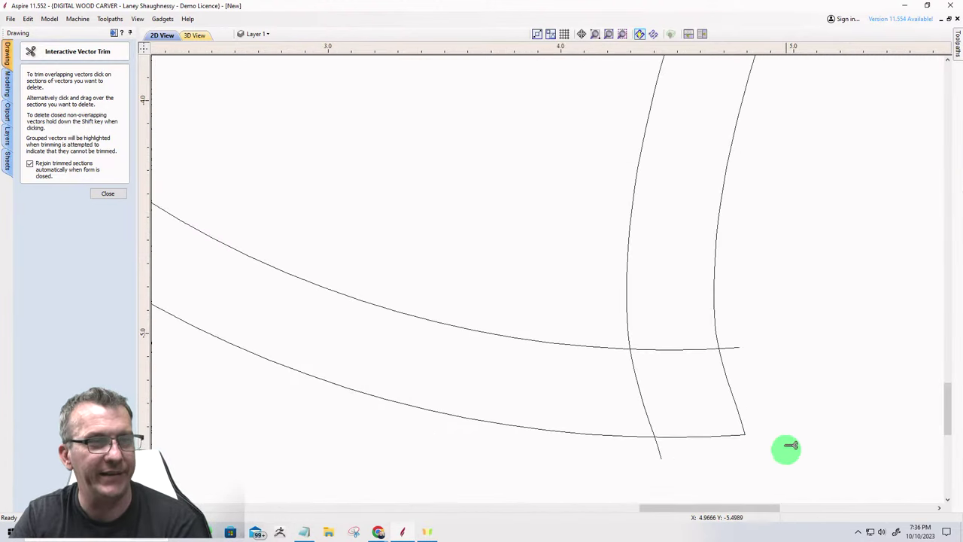
{"action": "left_click", "coordinate": [733, 348]}
{"action": "left_click", "coordinate": [666, 350]}
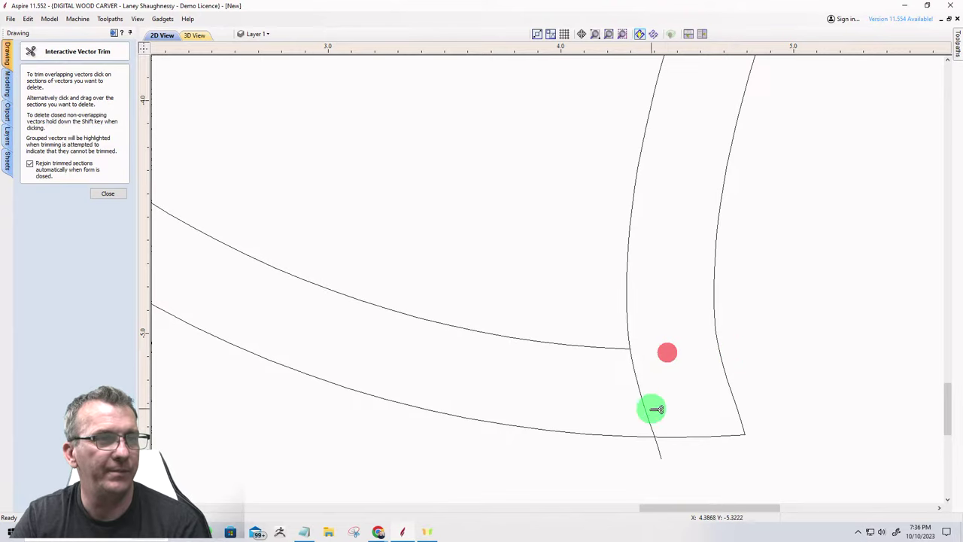
{"action": "left_click", "coordinate": [646, 410]}
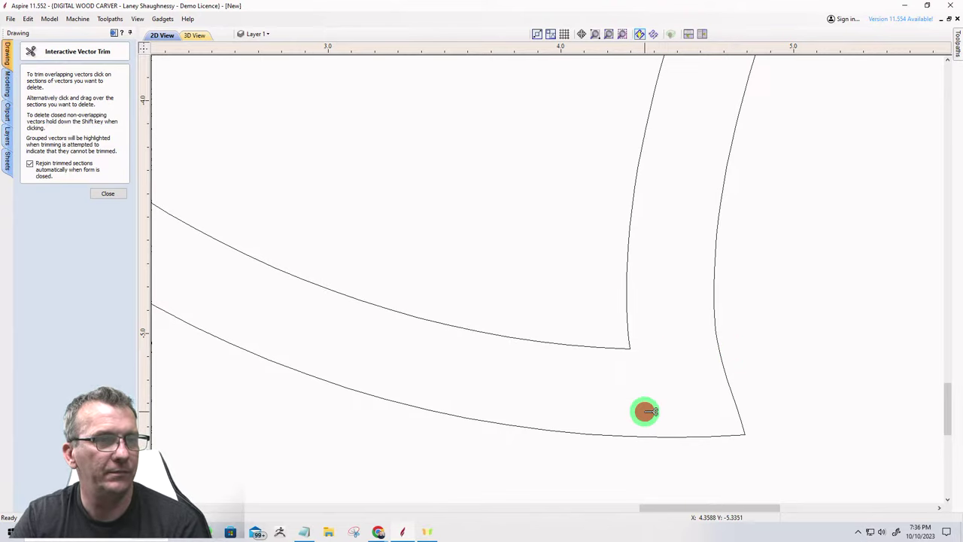
{"action": "scroll", "coordinate": [748, 404], "scroll_direction": "down", "scroll_amount": 5}
{"action": "scroll", "coordinate": [565, 295], "scroll_direction": "up", "scroll_amount": 4}
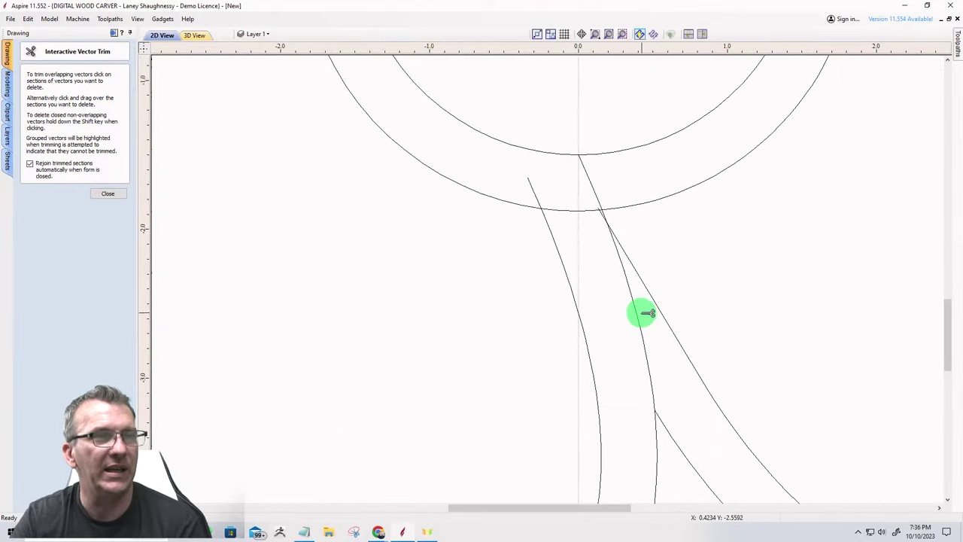
Remove the middle line, the arc section between the lines and their short stubs.
{"action": "left_click", "coordinate": [640, 315]}
{"action": "scroll", "coordinate": [602, 200], "scroll_direction": "up", "scroll_amount": 3}
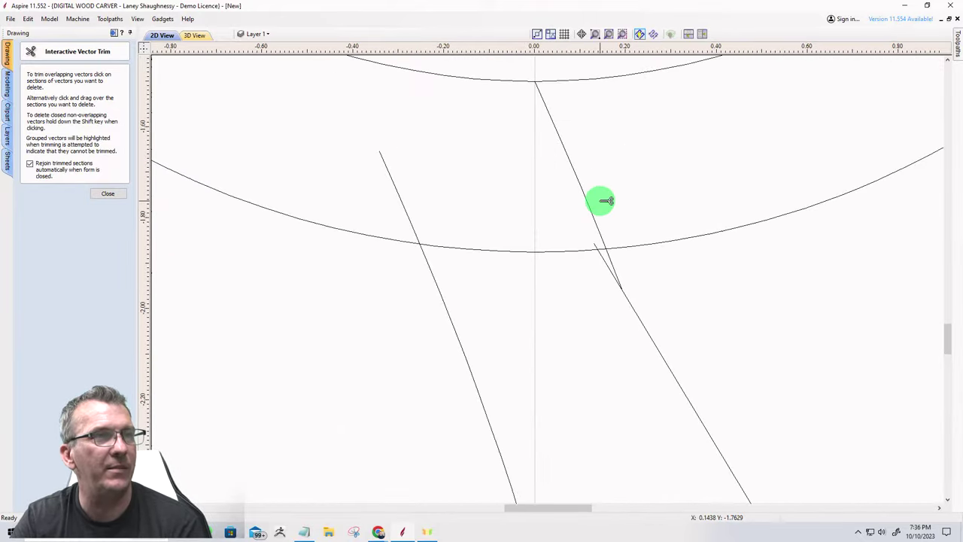
{"action": "left_click", "coordinate": [587, 204]}
{"action": "left_click", "coordinate": [610, 263]}
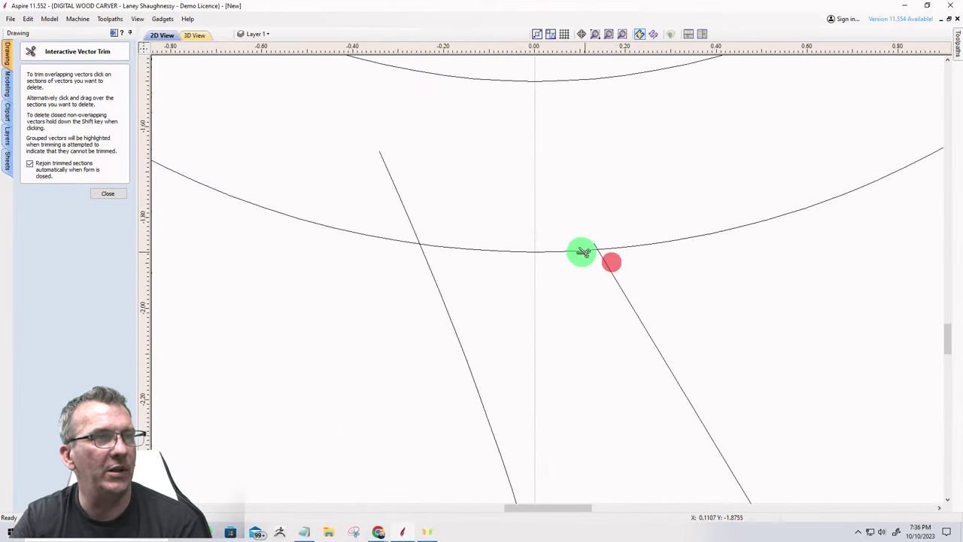
{"action": "left_click", "coordinate": [566, 251]}
{"action": "left_click", "coordinate": [596, 244]}
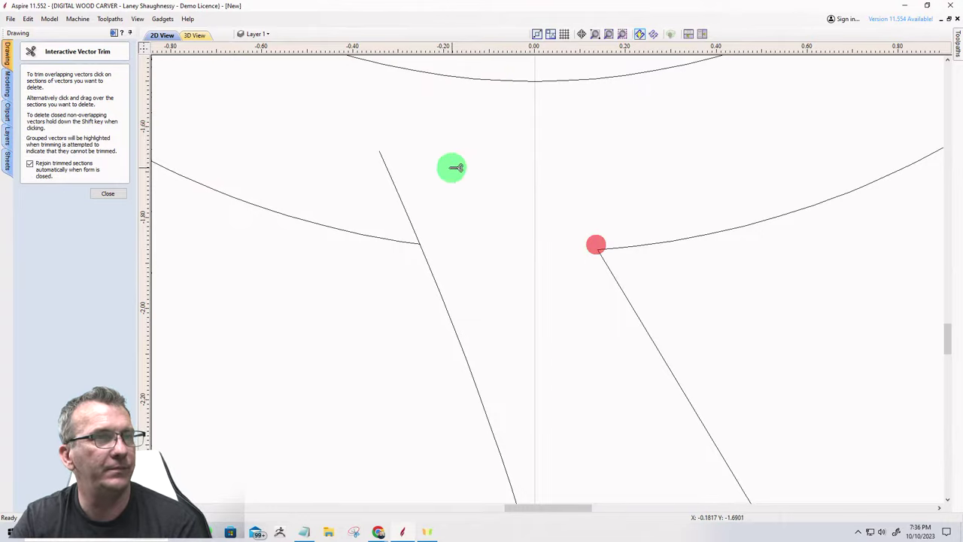
{"action": "left_click", "coordinate": [391, 172]}
{"action": "scroll", "coordinate": [624, 227], "scroll_direction": "down", "scroll_amount": 5}
{"action": "scroll", "coordinate": [613, 193], "scroll_direction": "up", "scroll_amount": 3}
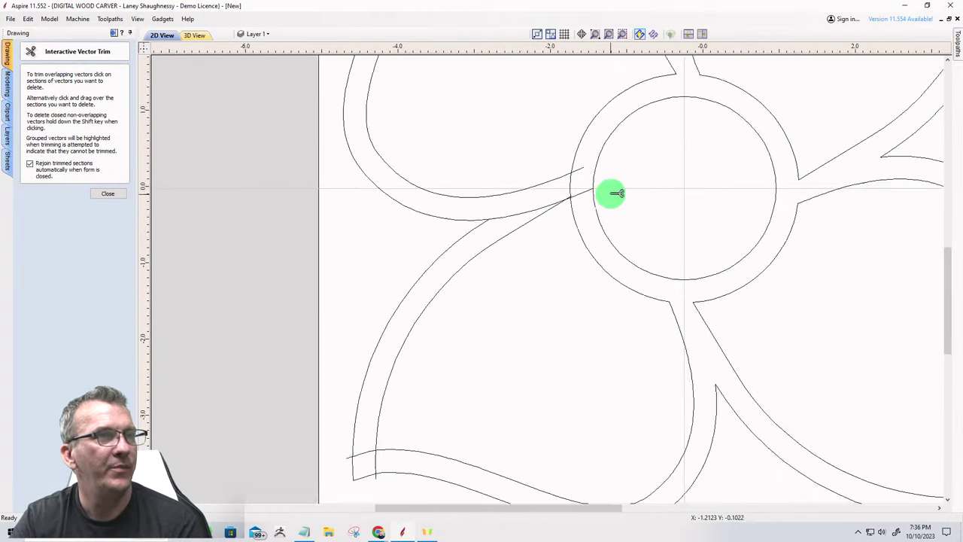
{"action": "scroll", "coordinate": [559, 158], "scroll_direction": "up", "scroll_amount": 2}
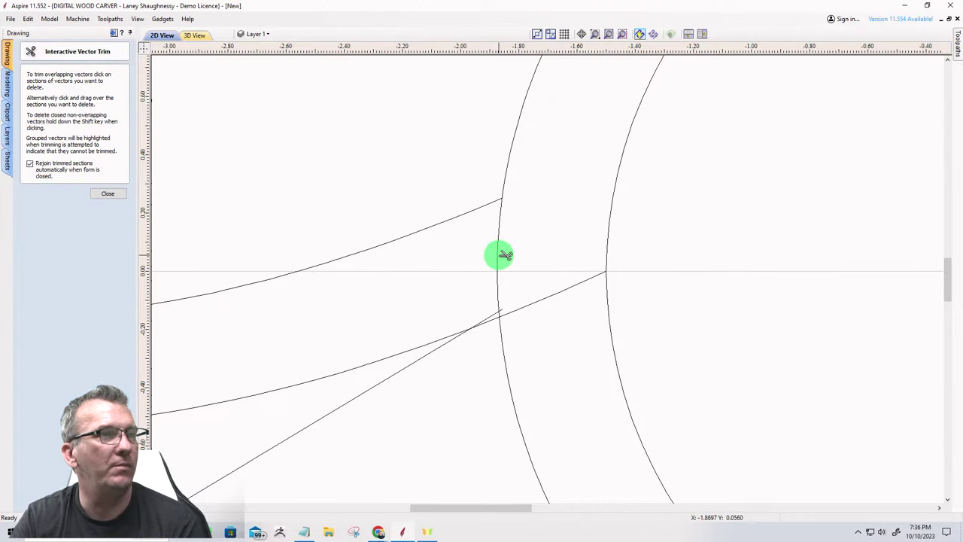
{"action": "scroll", "coordinate": [510, 312], "scroll_direction": "up", "scroll_amount": 3}
Trim the line pieces between the arcs and the arc sections at the petal junction.
{"action": "left_click", "coordinate": [527, 309]}
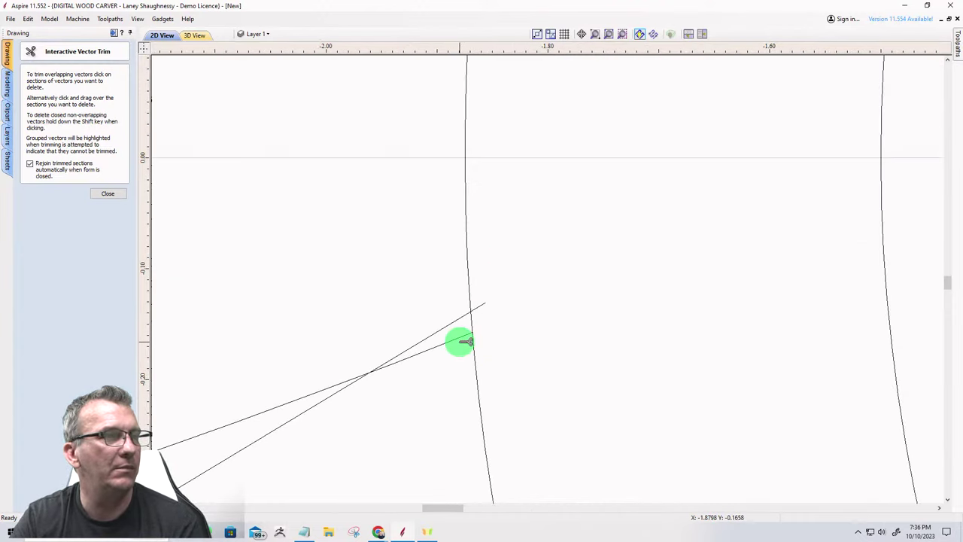
{"action": "left_click", "coordinate": [459, 341]}
{"action": "left_click", "coordinate": [469, 281]}
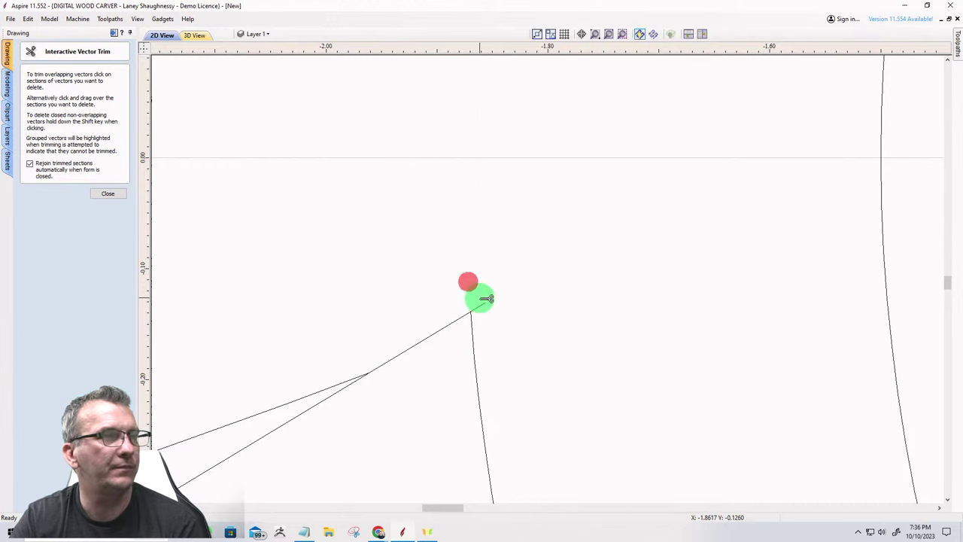
{"action": "left_click", "coordinate": [482, 304]}
{"action": "scroll", "coordinate": [483, 304], "scroll_direction": "down", "scroll_amount": 8}
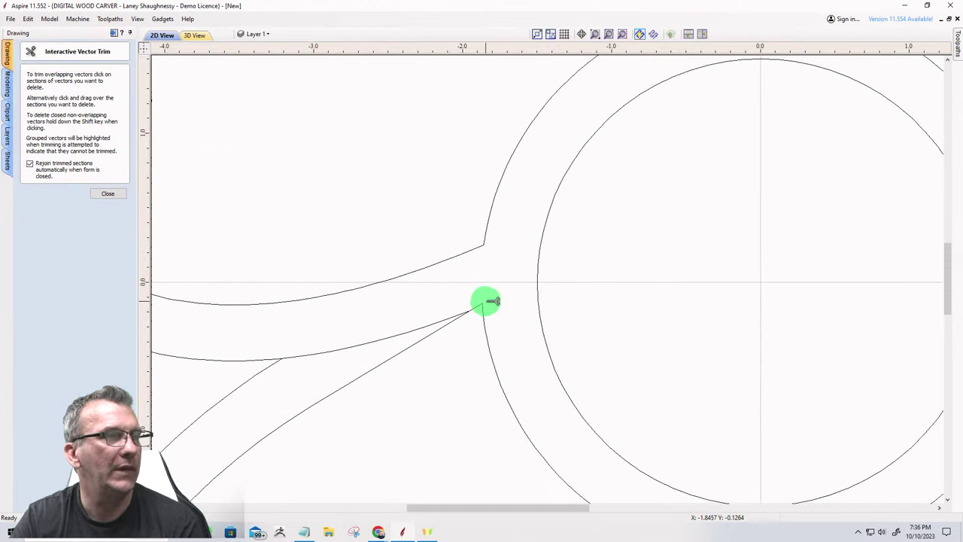
{"action": "left_click", "coordinate": [419, 331]}
{"action": "scroll", "coordinate": [695, 249], "scroll_direction": "down", "scroll_amount": 6}
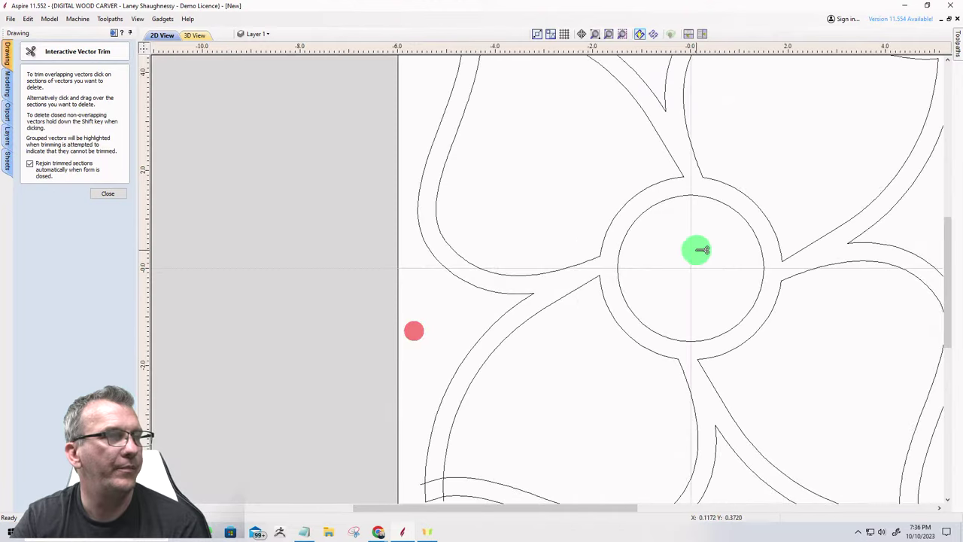
{"action": "scroll", "coordinate": [430, 399], "scroll_direction": "up", "scroll_amount": 10}
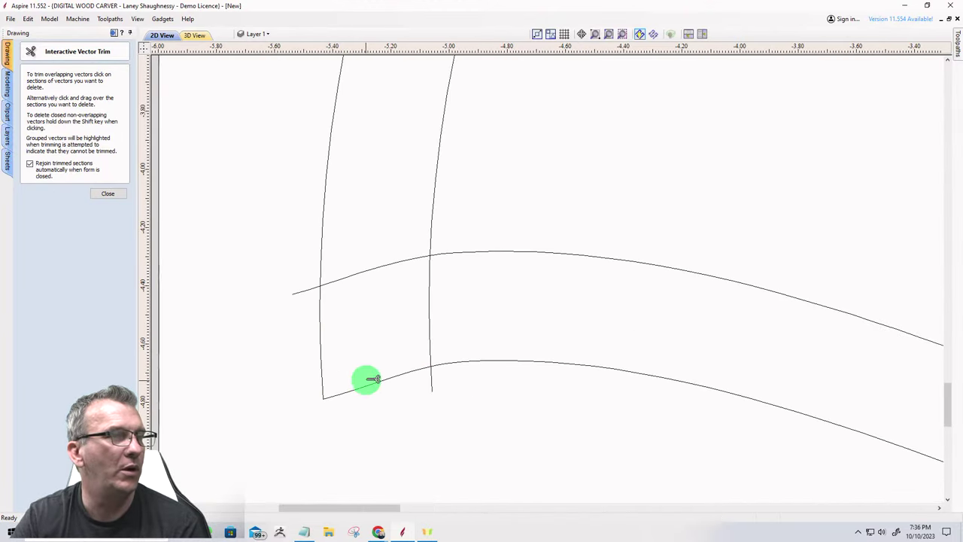
Trim the vertical line, middle curve section and last curve stub on the left.
{"action": "mouse_move", "coordinate": [437, 386]}
{"action": "left_mouse_down"}
{"action": "mouse_move", "coordinate": [437, 348]}
{"action": "mouse_move", "coordinate": [393, 305]}
{"action": "mouse_move", "coordinate": [432, 314]}
{"action": "mouse_move", "coordinate": [426, 293]}
{"action": "left_mouse_up"}
{"action": "left_click", "coordinate": [389, 264]}
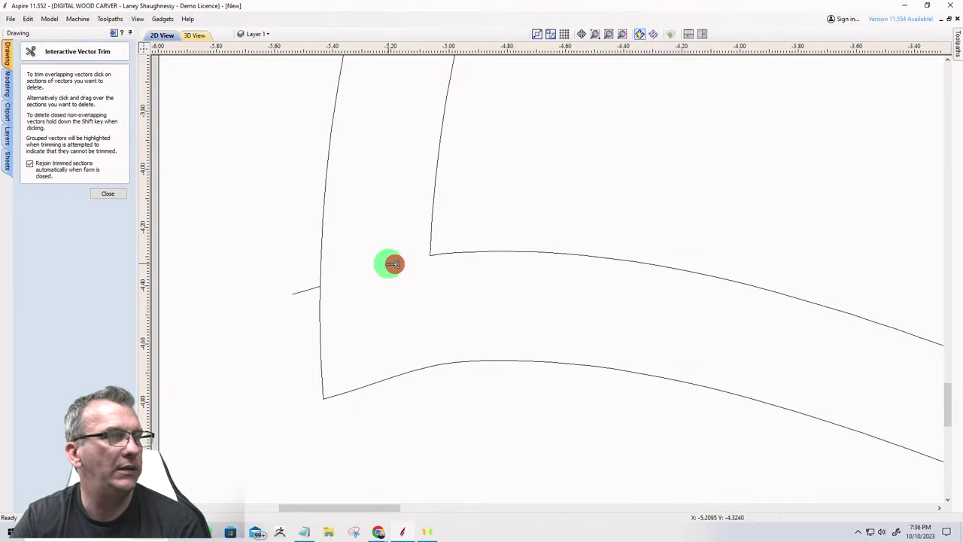
{"action": "left_click", "coordinate": [310, 291]}
{"action": "scroll", "coordinate": [312, 291], "scroll_direction": "down", "scroll_amount": 10}
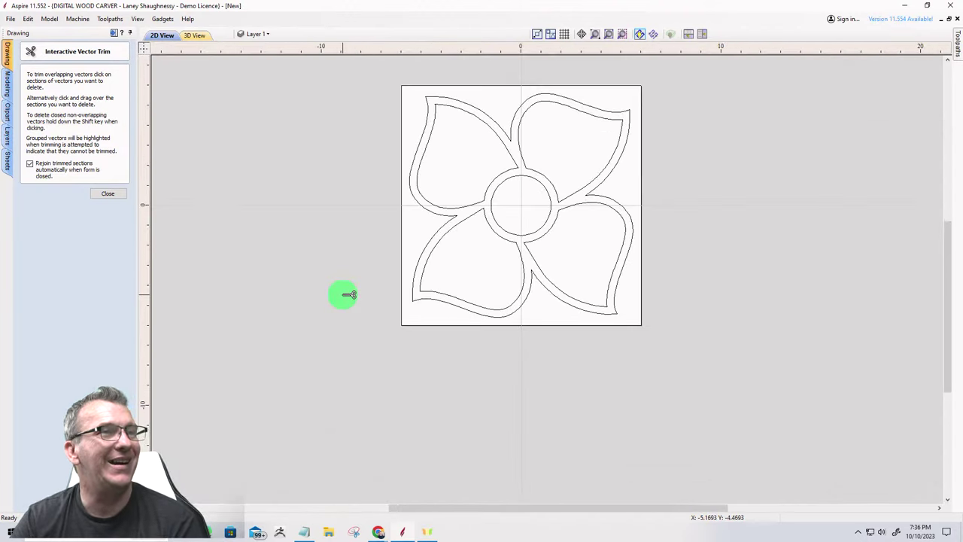
{"action": "scroll", "coordinate": [544, 133], "scroll_direction": "up", "scroll_amount": 2}
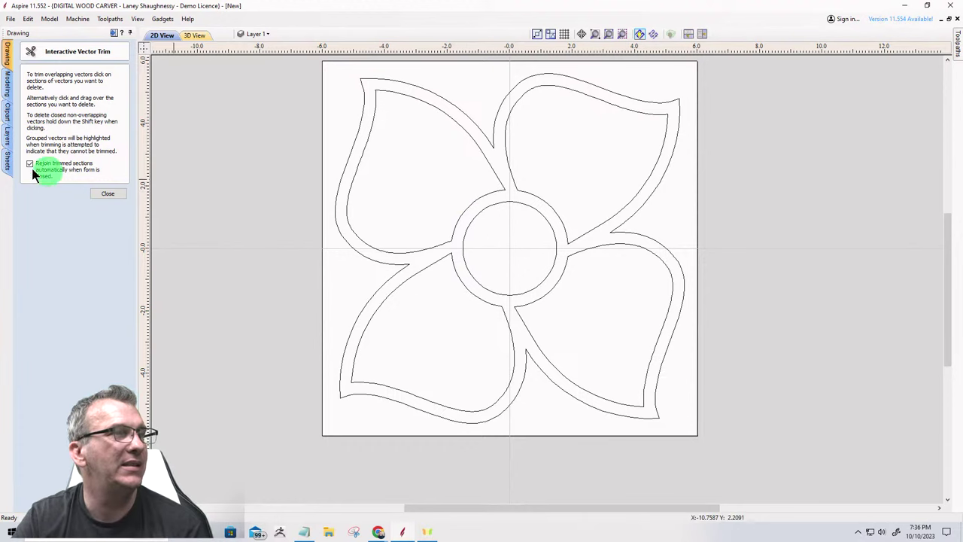
Select all six flower vectors and run Join Vectors, which shows none left open.
{"action": "left_click", "coordinate": [107, 194]}
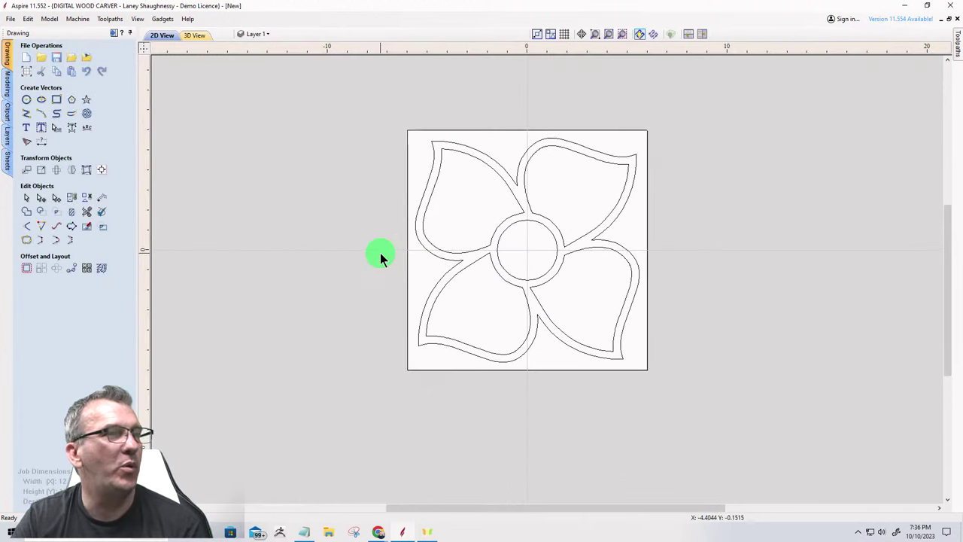
{"action": "scroll", "coordinate": [381, 253], "scroll_direction": "down", "scroll_amount": 2}
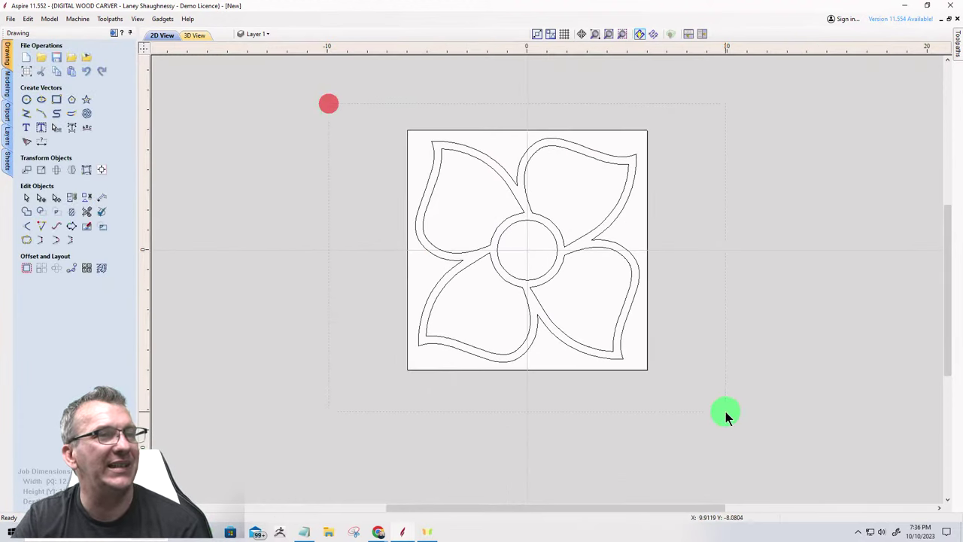
{"action": "key", "text": "ctrl+a"}
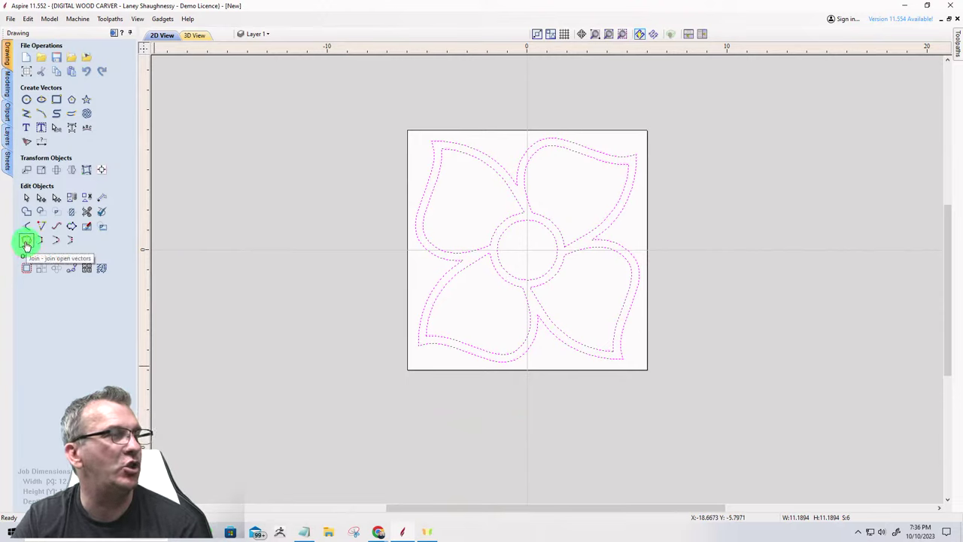
{"action": "left_click", "coordinate": [27, 242]}
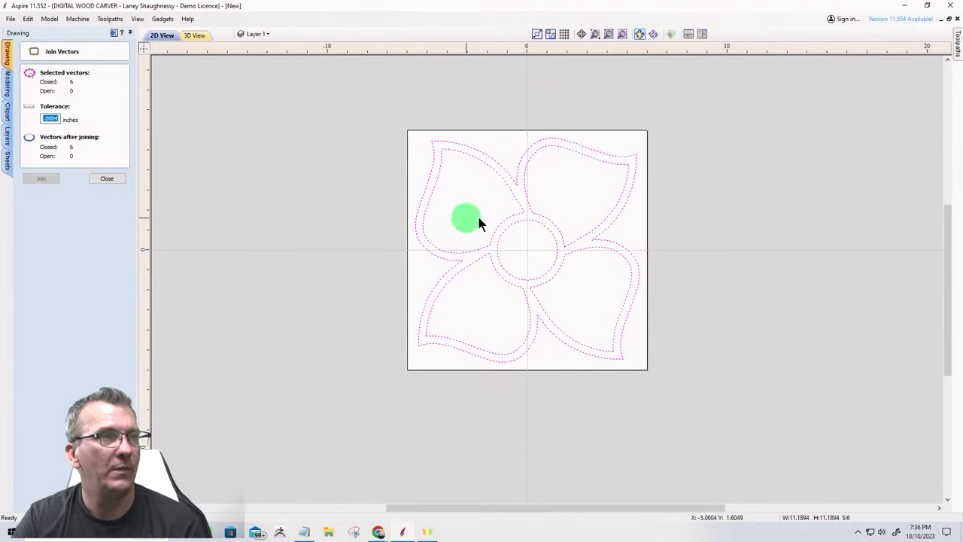
{"action": "scroll", "coordinate": [531, 281], "scroll_direction": "up", "scroll_amount": 3}
{"action": "scroll", "coordinate": [531, 280], "scroll_direction": "down", "scroll_amount": 1}
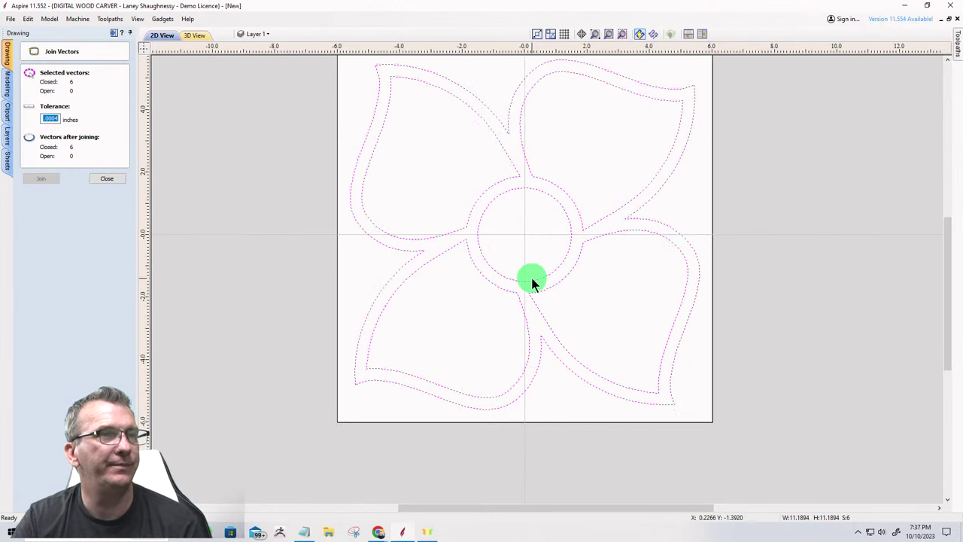
Close Join Vectors without joining, leaving the six closed flower outlines unchanged.
{"action": "left_click", "coordinate": [106, 180]}
{"action": "scroll", "coordinate": [453, 307], "scroll_direction": "up", "scroll_amount": 1}
{"action": "scroll", "coordinate": [453, 309], "scroll_direction": "down", "scroll_amount": 1}
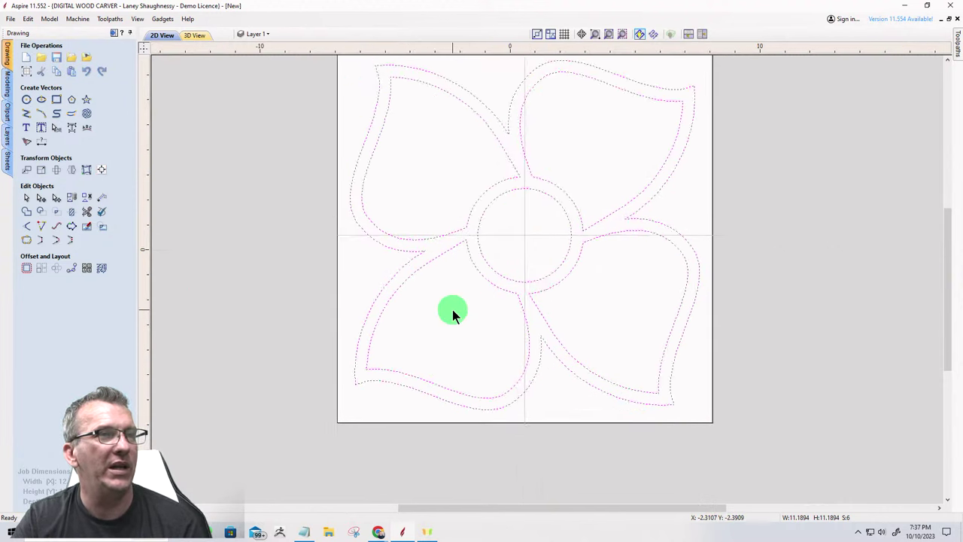
{"action": "scroll", "coordinate": [452, 310], "scroll_direction": "down", "scroll_amount": 1}
{"action": "scroll", "coordinate": [516, 164], "scroll_direction": "up", "scroll_amount": 1}
{"action": "scroll", "coordinate": [516, 164], "scroll_direction": "up", "scroll_amount": 1}
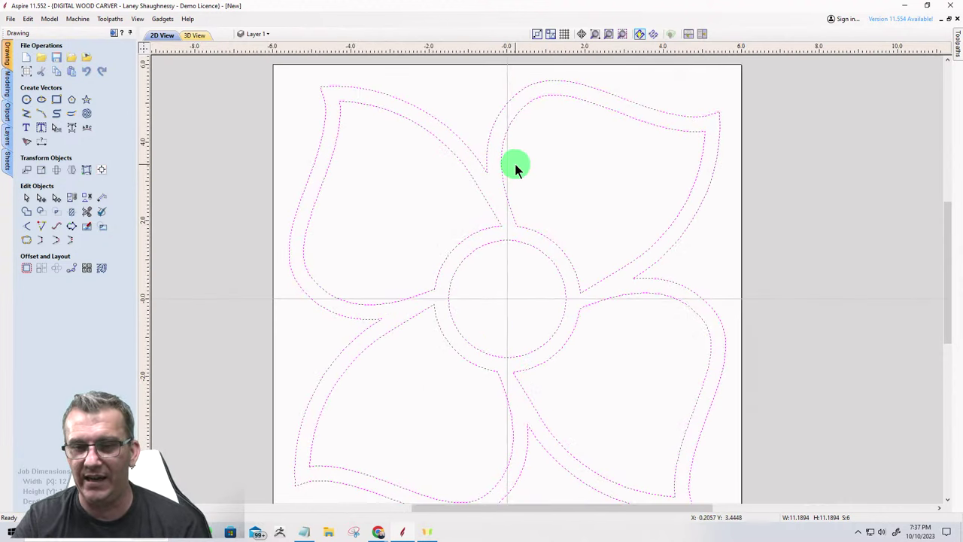
{"action": "scroll", "coordinate": [516, 164], "scroll_direction": "down", "scroll_amount": 1}
{"action": "scroll", "coordinate": [516, 164], "scroll_direction": "up", "scroll_amount": 1}
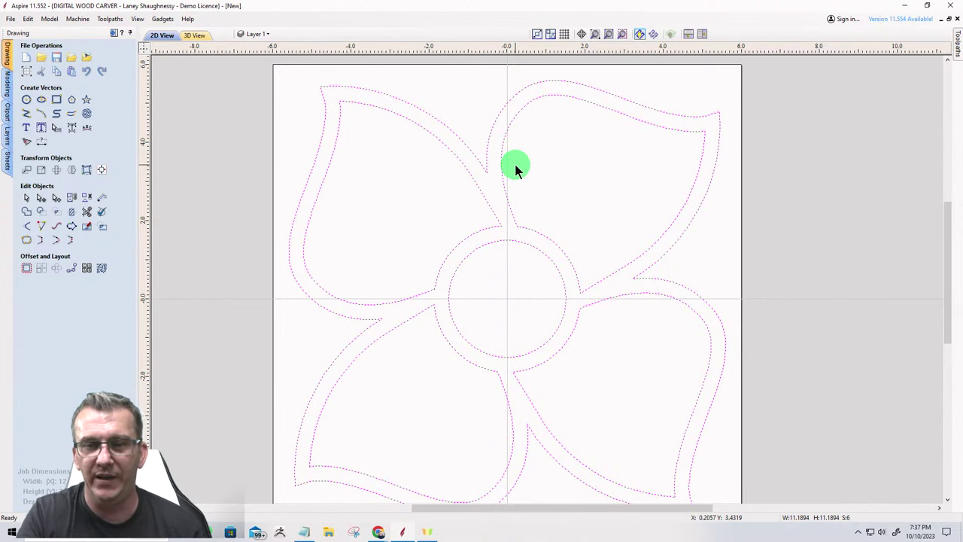
{"action": "scroll", "coordinate": [462, 166], "scroll_direction": "down", "scroll_amount": 1}
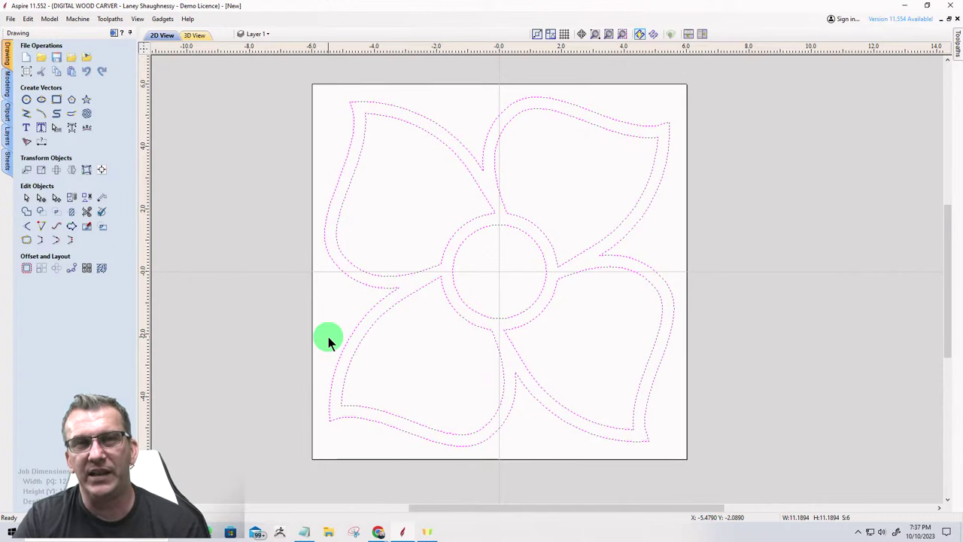
{"action": "scroll", "coordinate": [319, 338], "scroll_direction": "down", "scroll_amount": 1}
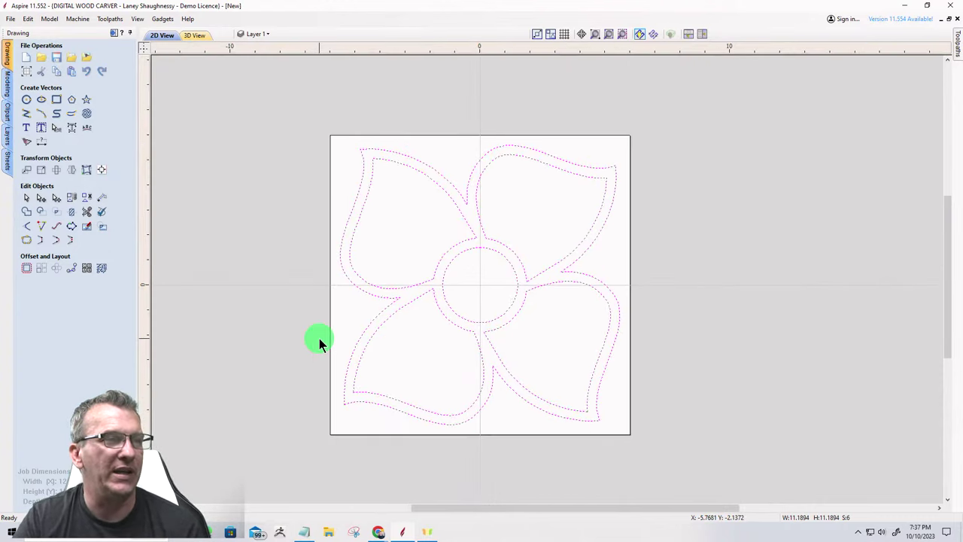
{"action": "scroll", "coordinate": [320, 338], "scroll_direction": "up", "scroll_amount": 1}
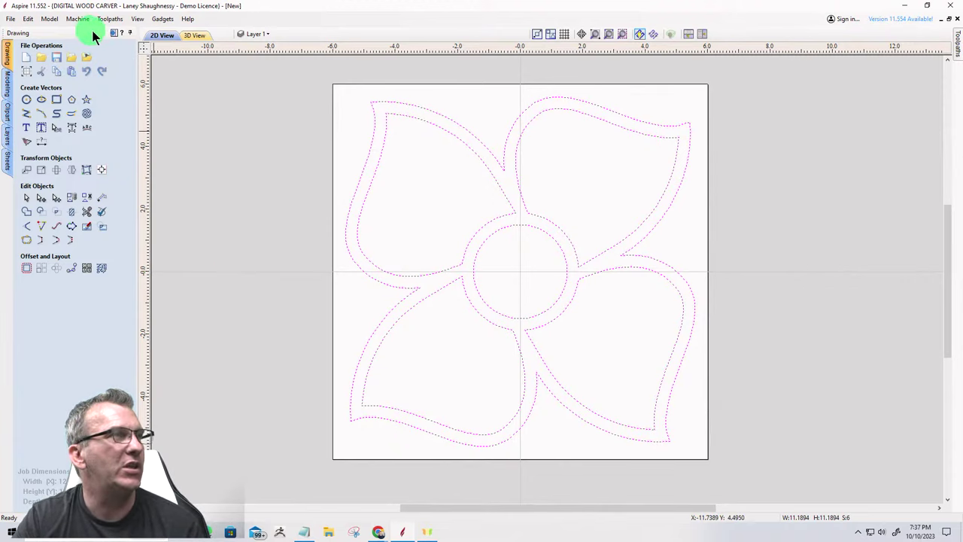
Select only the flower's outer offset outline.
{"action": "left_click", "coordinate": [263, 208]}
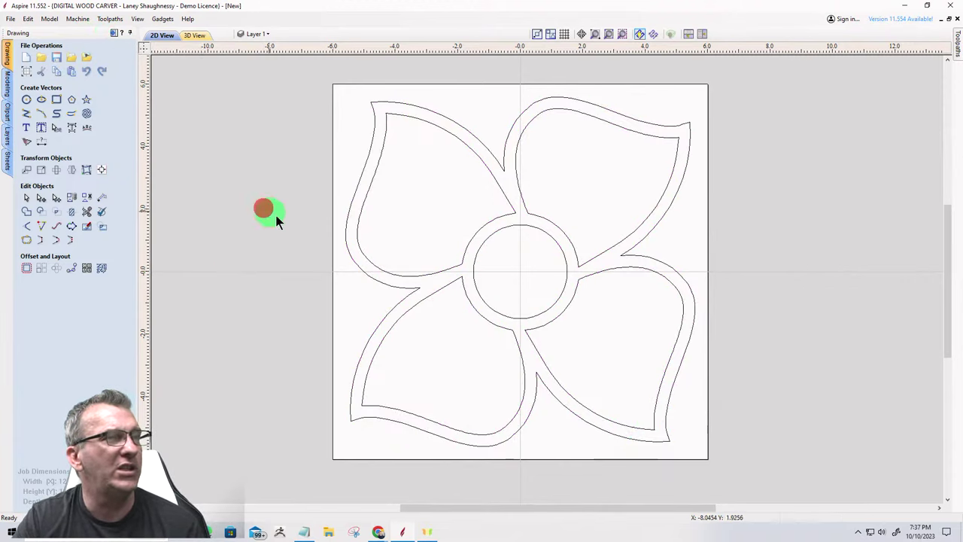
{"action": "scroll", "coordinate": [453, 290], "scroll_direction": "down", "scroll_amount": 1}
{"action": "scroll", "coordinate": [527, 413], "scroll_direction": "up", "scroll_amount": 1}
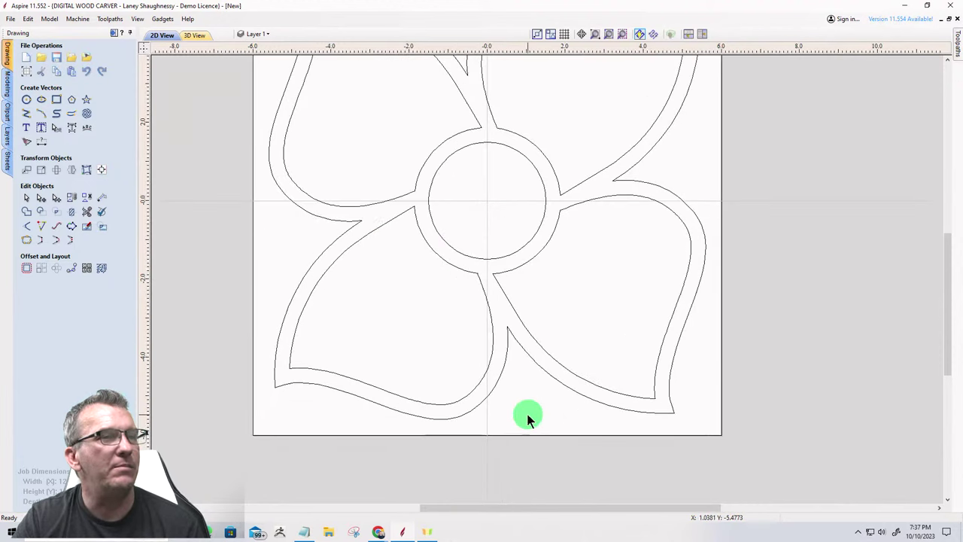
{"action": "left_click", "coordinate": [494, 386]}
{"action": "scroll", "coordinate": [498, 384], "scroll_direction": "down", "scroll_amount": 2}
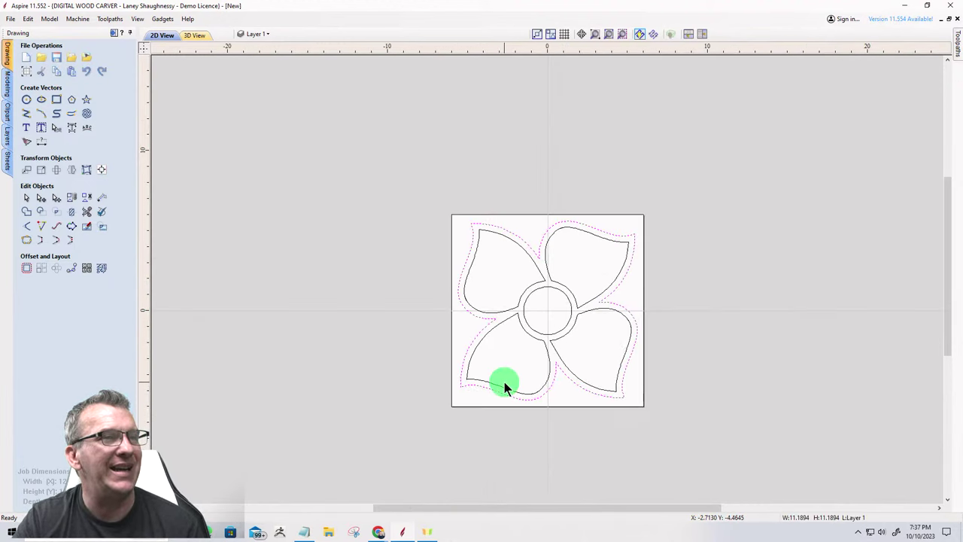
{"action": "scroll", "coordinate": [508, 383], "scroll_direction": "up", "scroll_amount": 1}
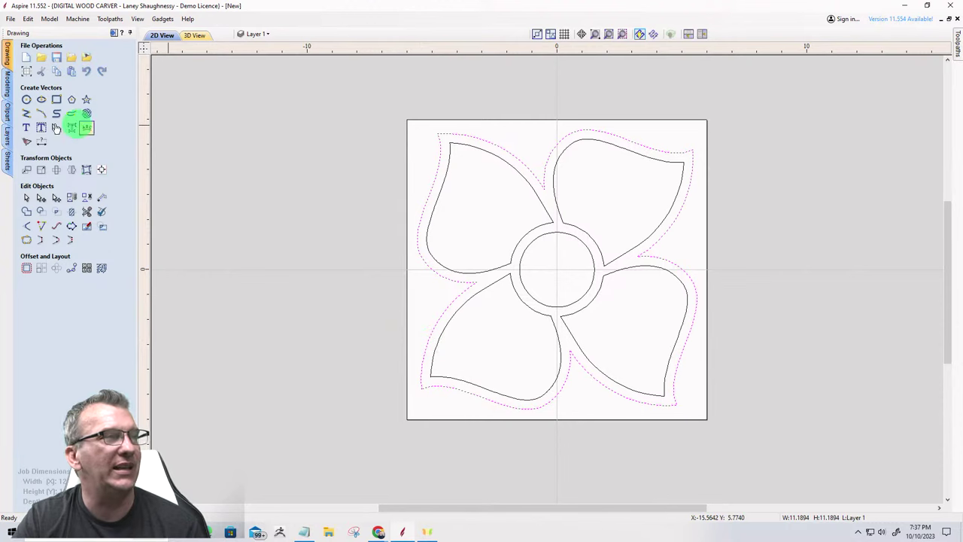
Create a flat-profile shape from it, 1.5 inches high, named Base.
{"action": "left_click", "coordinate": [7, 83]}
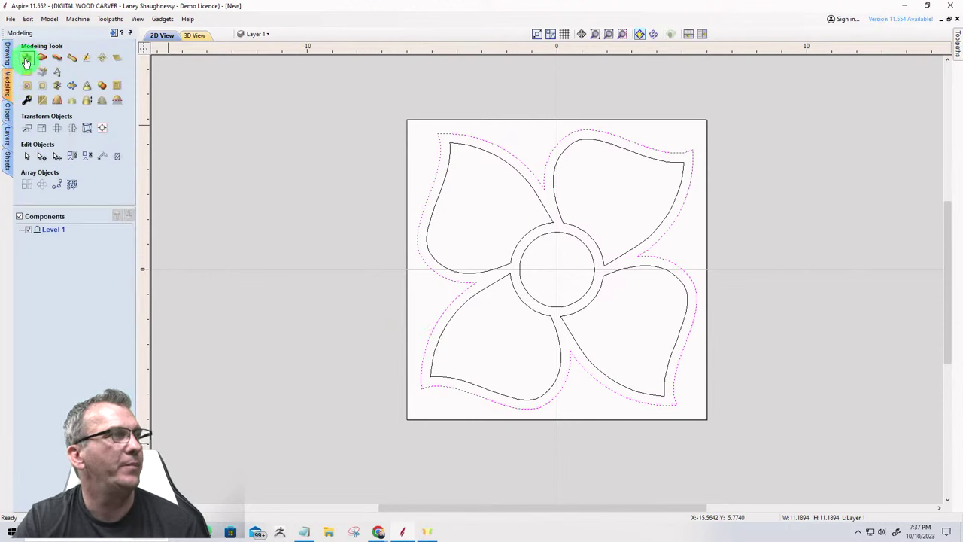
{"action": "left_click", "coordinate": [25, 60]}
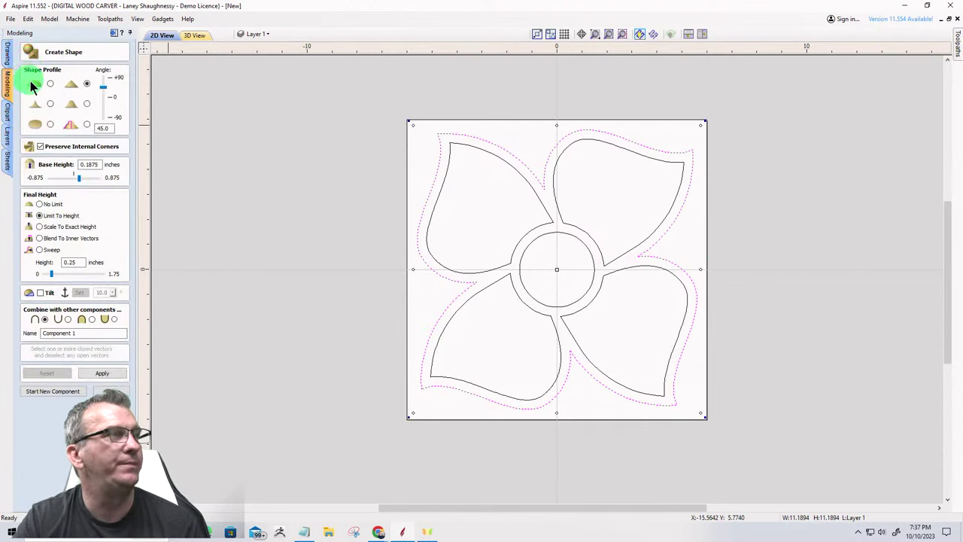
{"action": "left_click", "coordinate": [50, 125]}
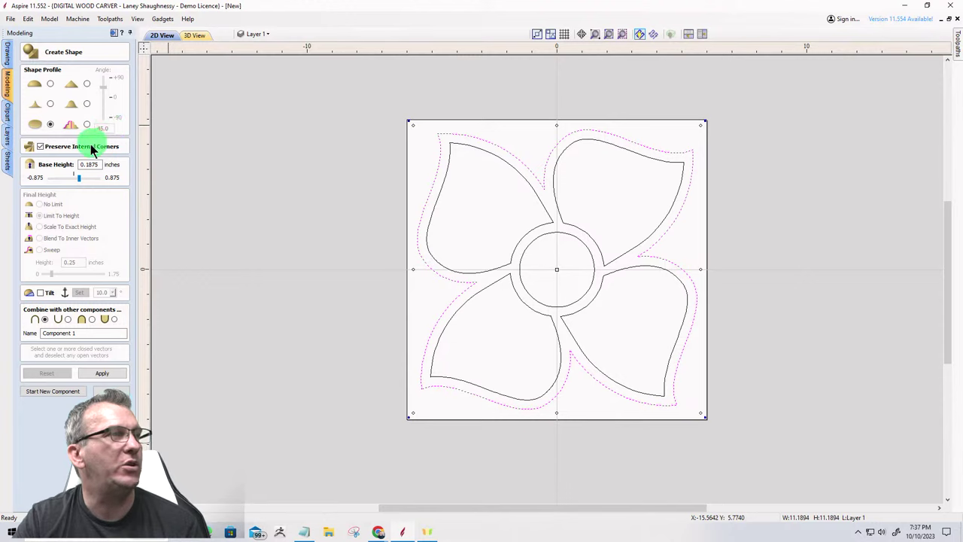
{"action": "left_click_drag", "start_coordinate": [100, 163], "coordinate": [47, 165]}
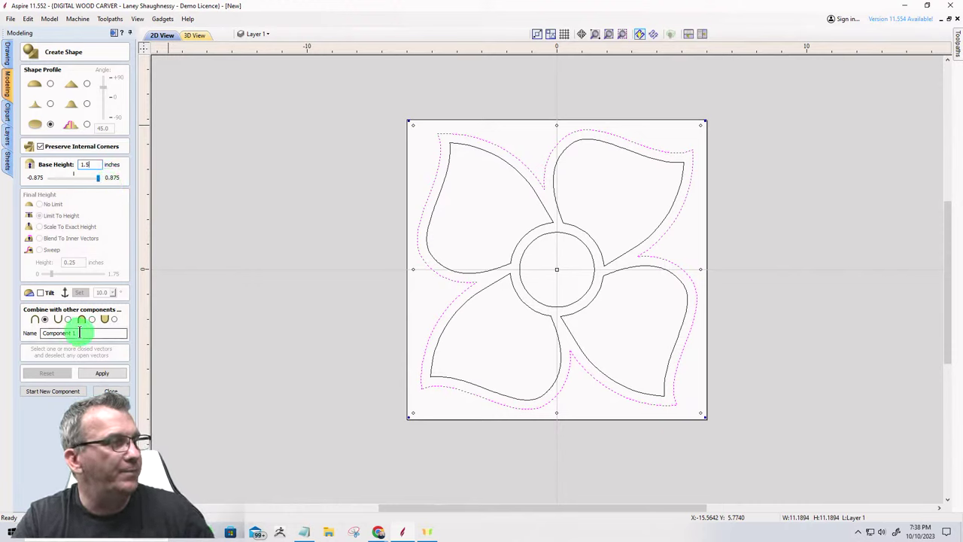
{"action": "double_click", "coordinate": [68, 332]}
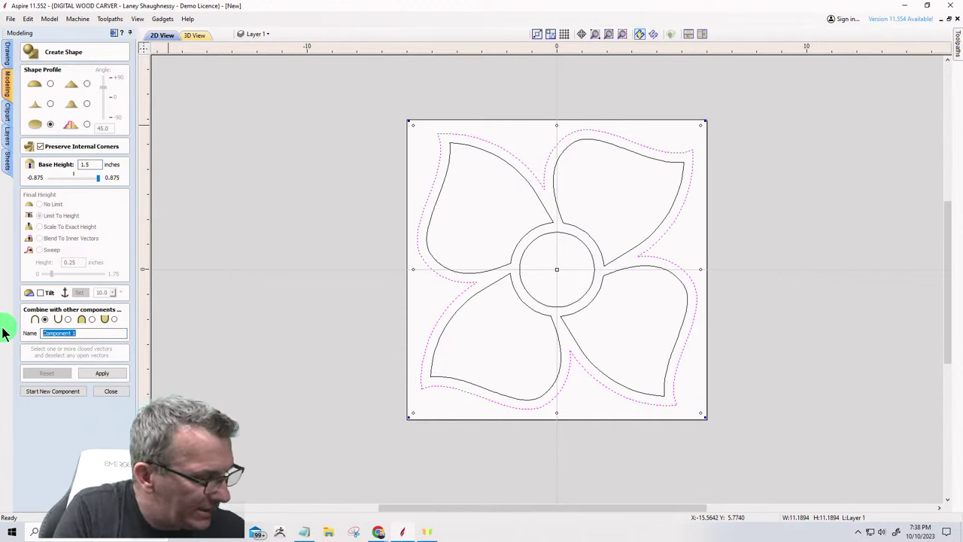
{"action": "type", "text": "Base"}
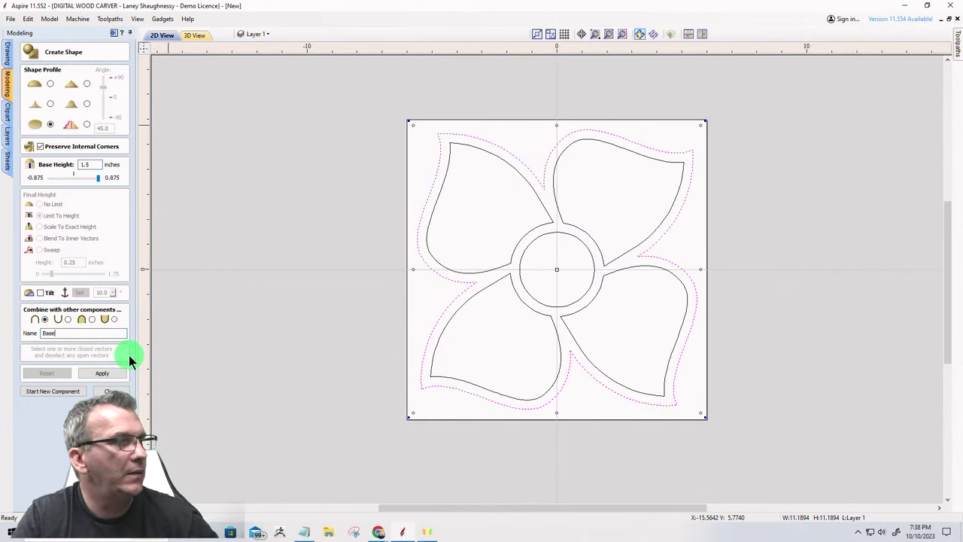
{"action": "left_click", "coordinate": [114, 373]}
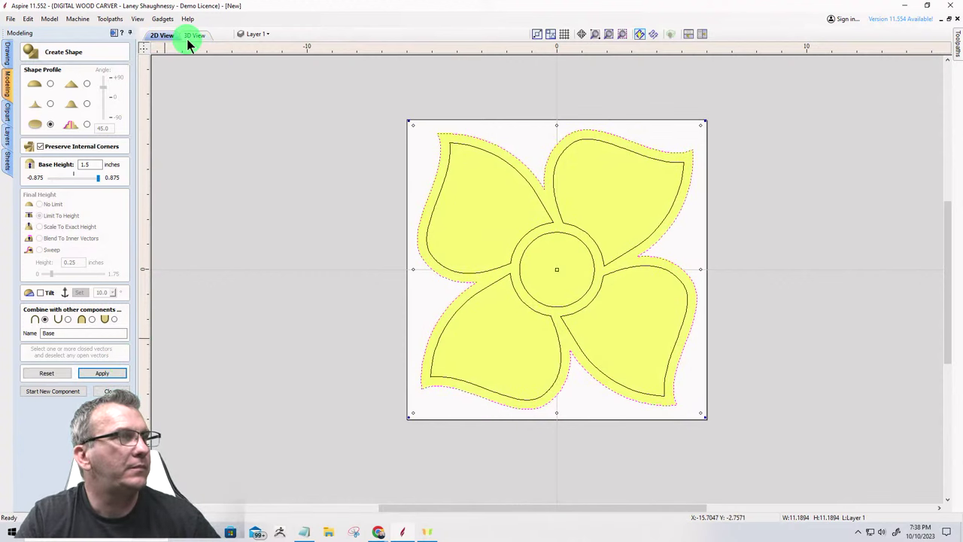
Show the 2D and 3D views side by side and orbit to inspect the slab's thickness.
{"action": "left_click", "coordinate": [701, 34]}
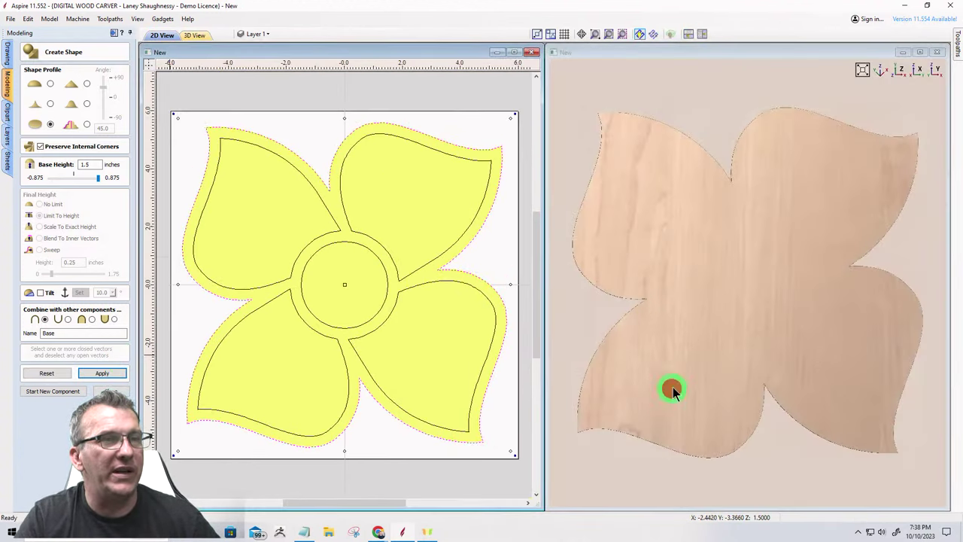
{"action": "left_click_drag", "start_coordinate": [672, 388], "coordinate": [570, 282]}
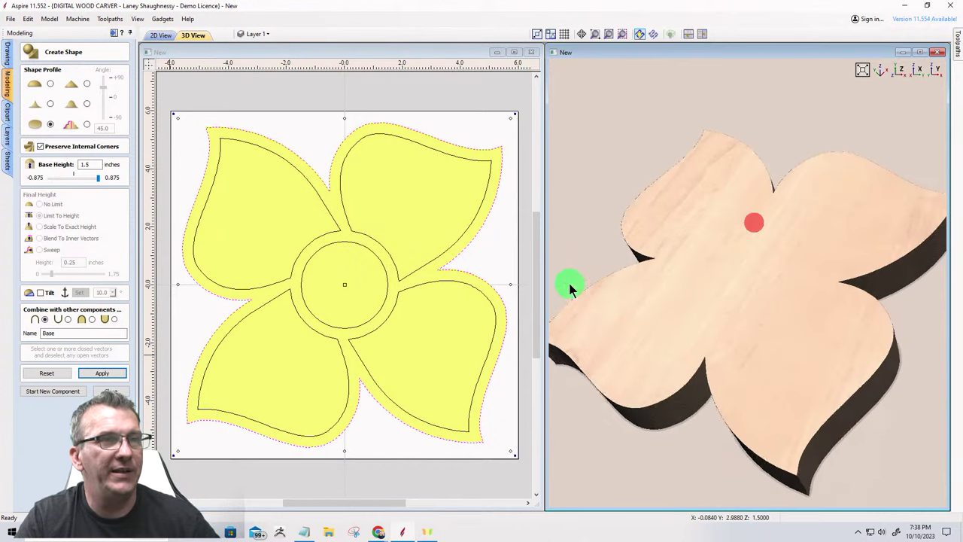
{"action": "left_click_drag", "start_coordinate": [767, 378], "coordinate": [873, 319]}
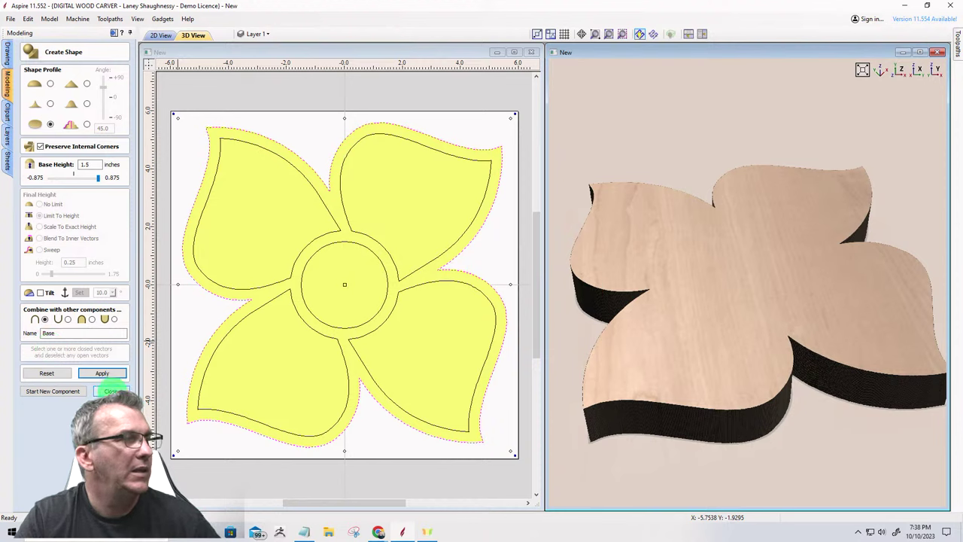
Give the Base shape a flat-topped profile and start a new Component 1.
{"action": "left_click", "coordinate": [50, 84]}
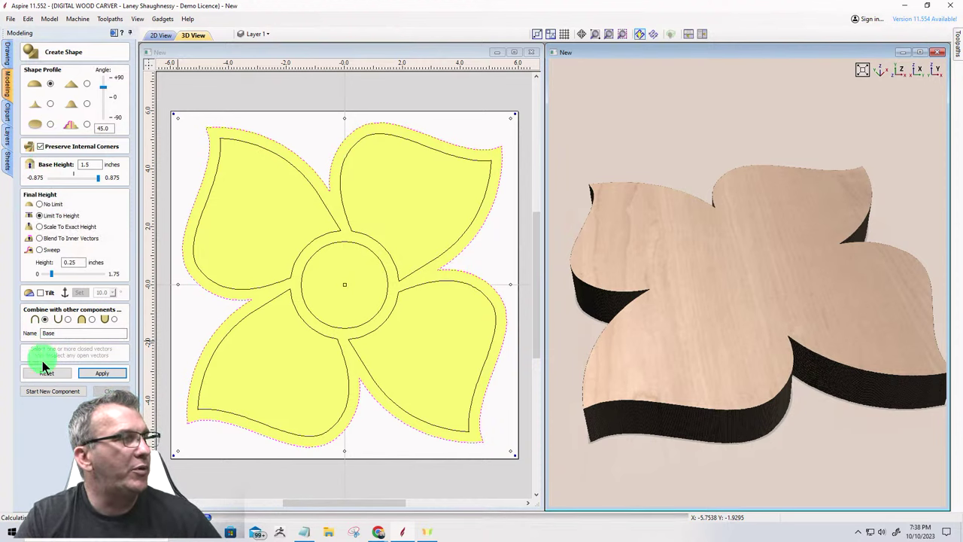
{"action": "left_click", "coordinate": [53, 391]}
{"action": "left_click", "coordinate": [102, 374]}
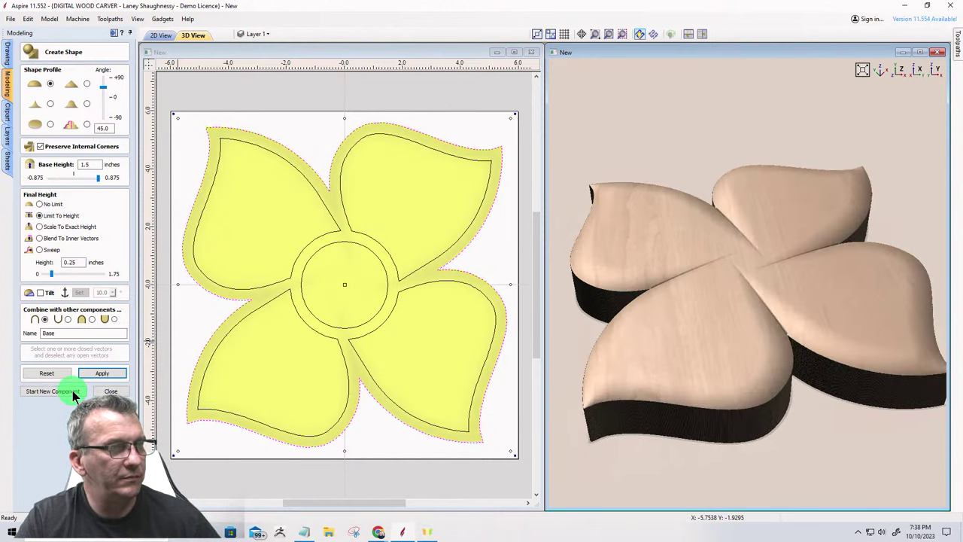
{"action": "left_click", "coordinate": [49, 124]}
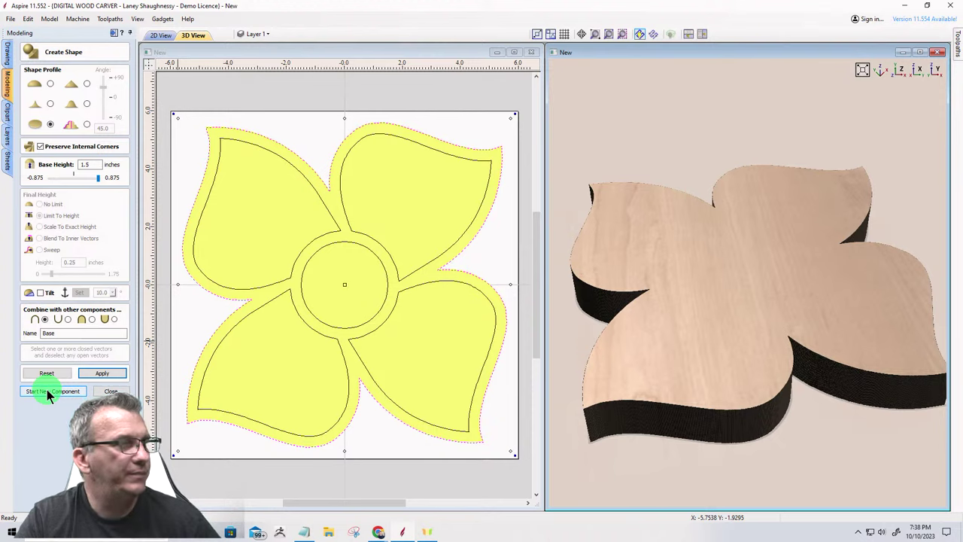
{"action": "left_click", "coordinate": [47, 391]}
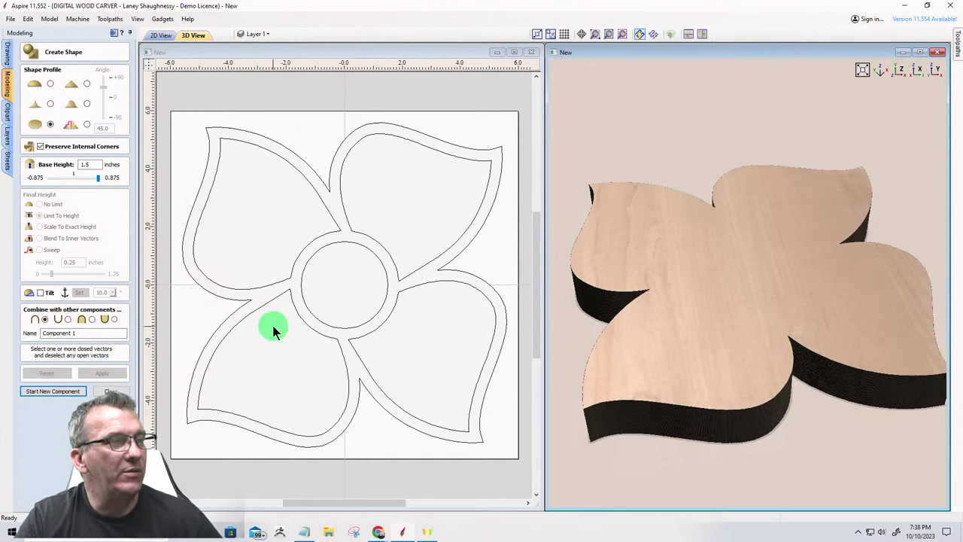
Set the centre circle to a rounded 90° profile, base height 0.75, limited to 0.5, subtracting.
{"action": "left_click", "coordinate": [301, 281]}
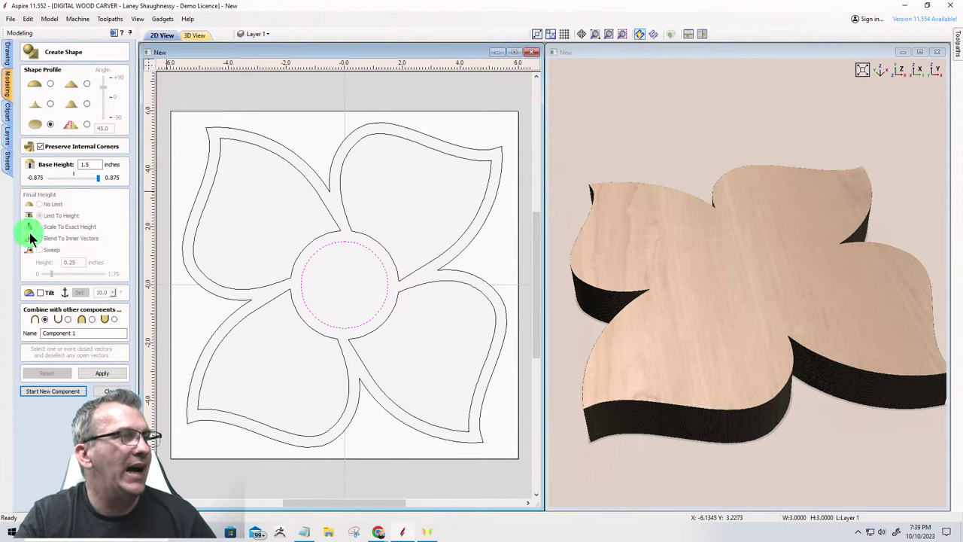
{"action": "left_click", "coordinate": [50, 86]}
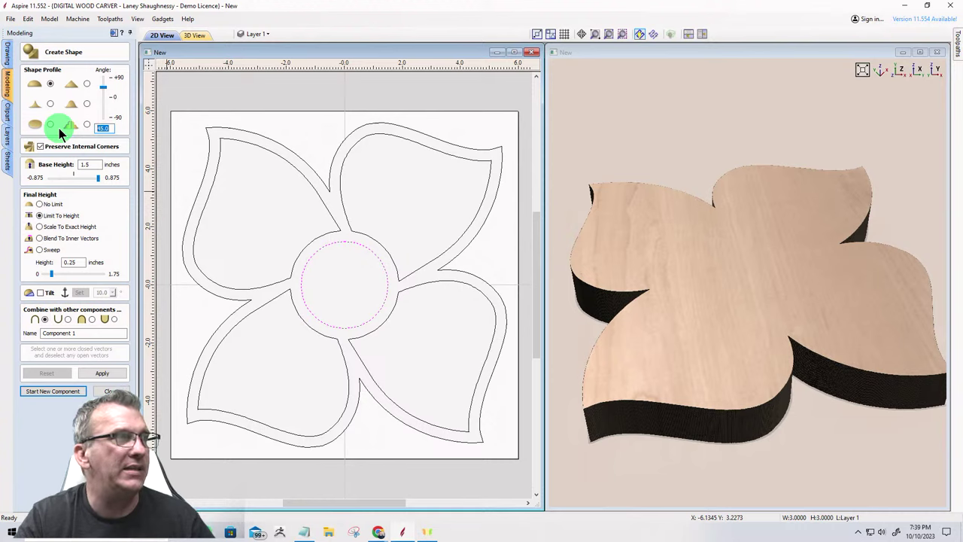
{"action": "type", "text": "90"}
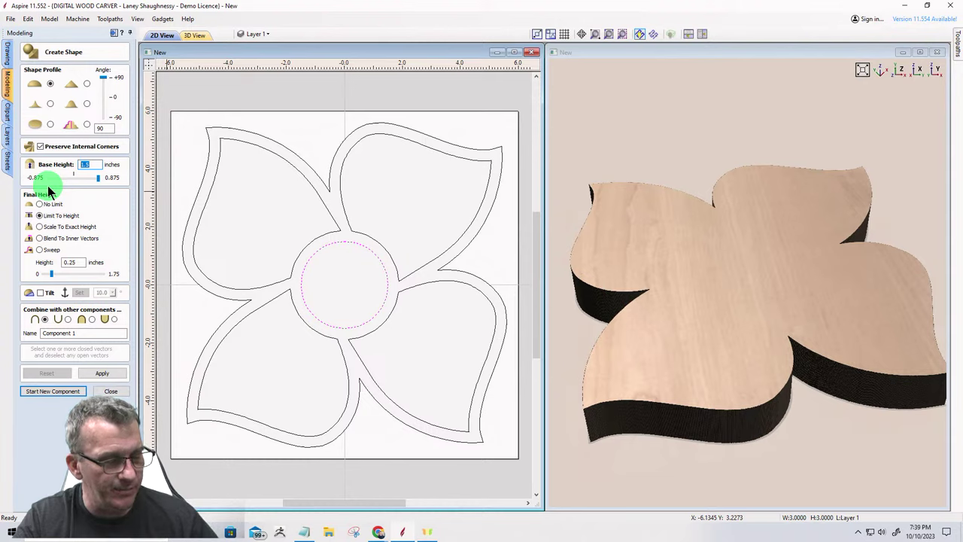
{"action": "type", "text": ".75"}
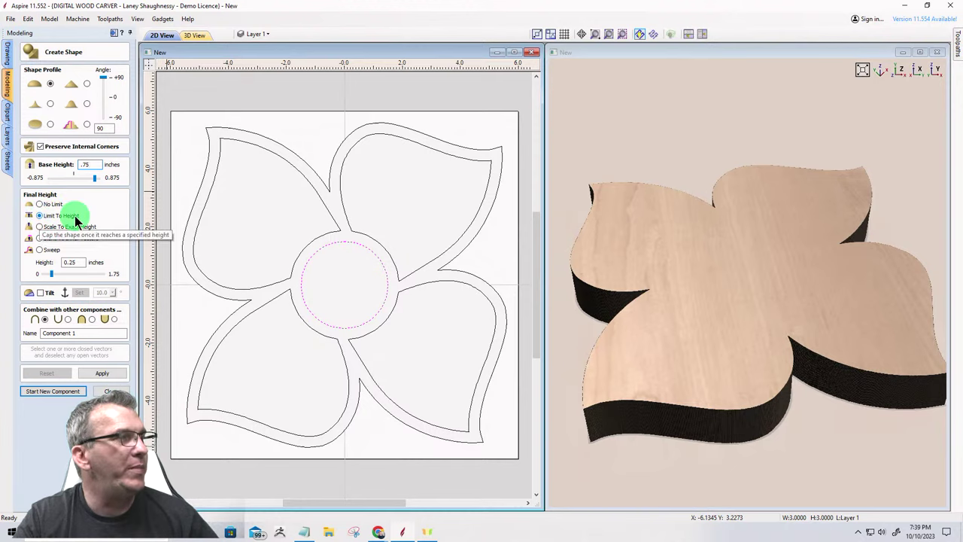
{"action": "left_click", "coordinate": [45, 215]}
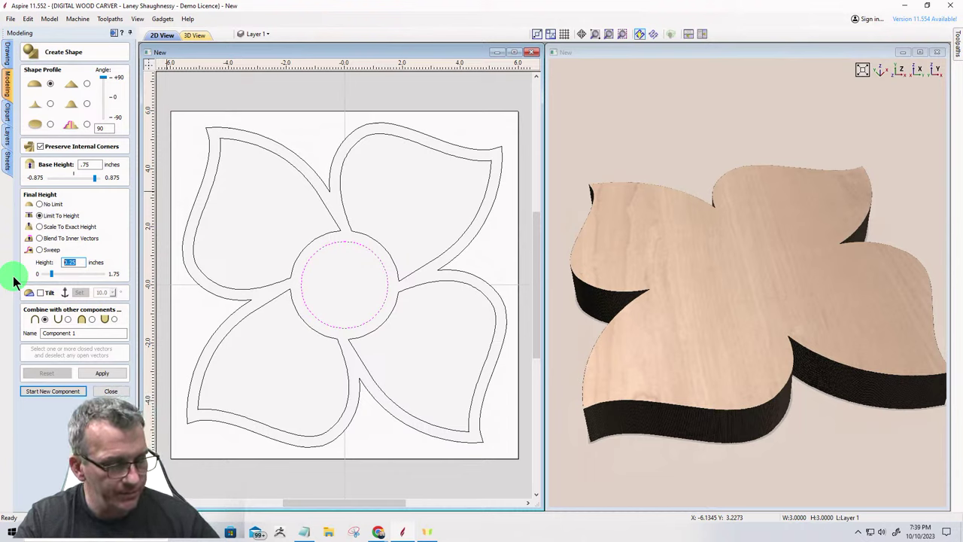
{"action": "type", "text": "5"}
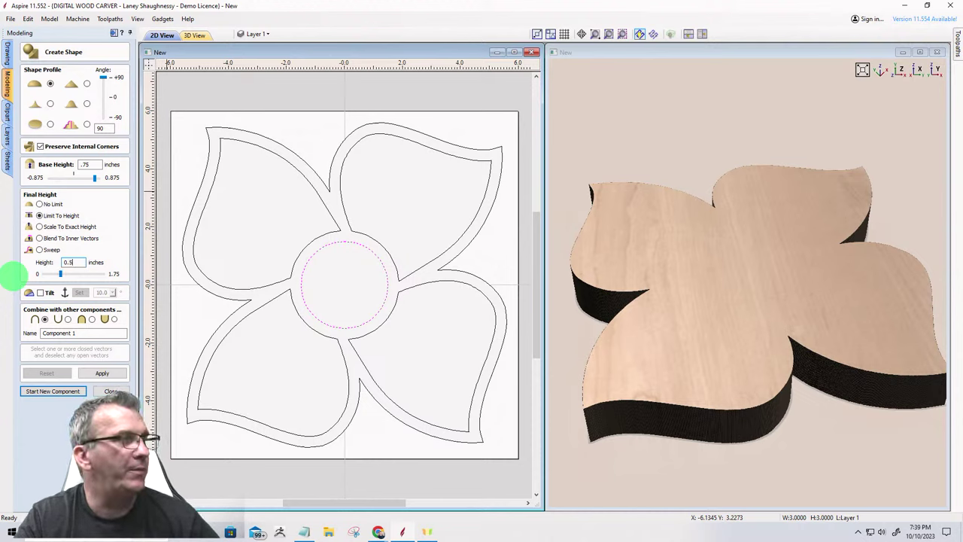
{"action": "left_click", "coordinate": [67, 320]}
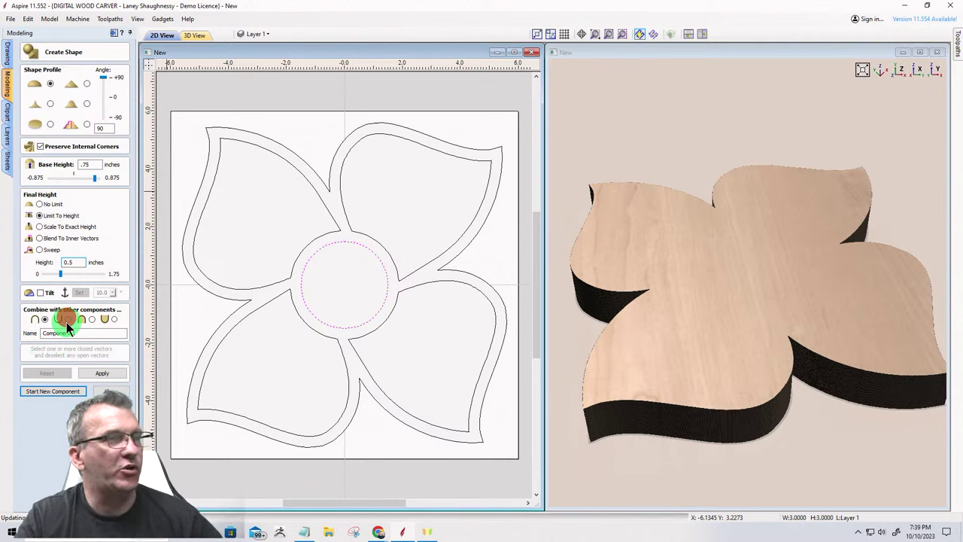
Apply the circle shape and zoom in to inspect the rounded recess in the slab.
{"action": "left_click", "coordinate": [104, 370]}
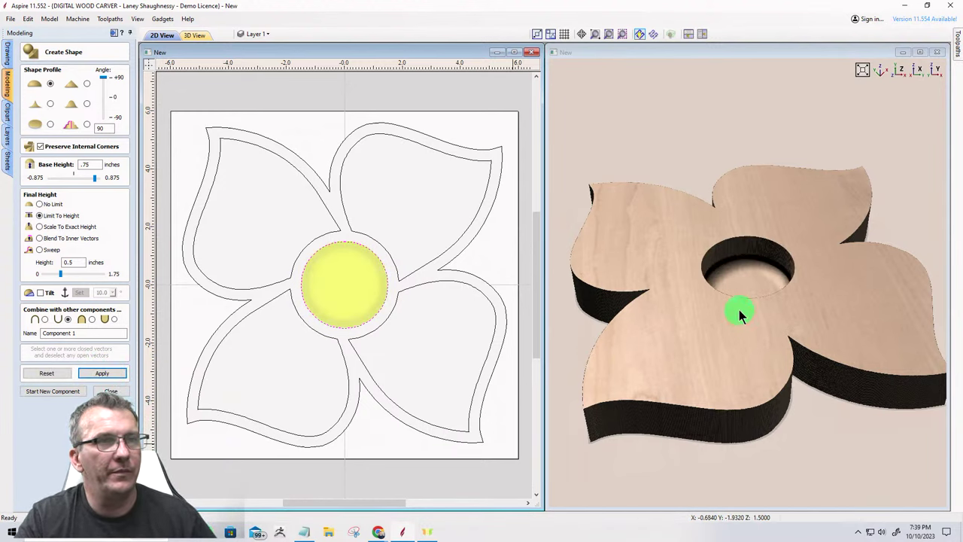
{"action": "left_click_drag", "start_coordinate": [738, 311], "coordinate": [854, 323]}
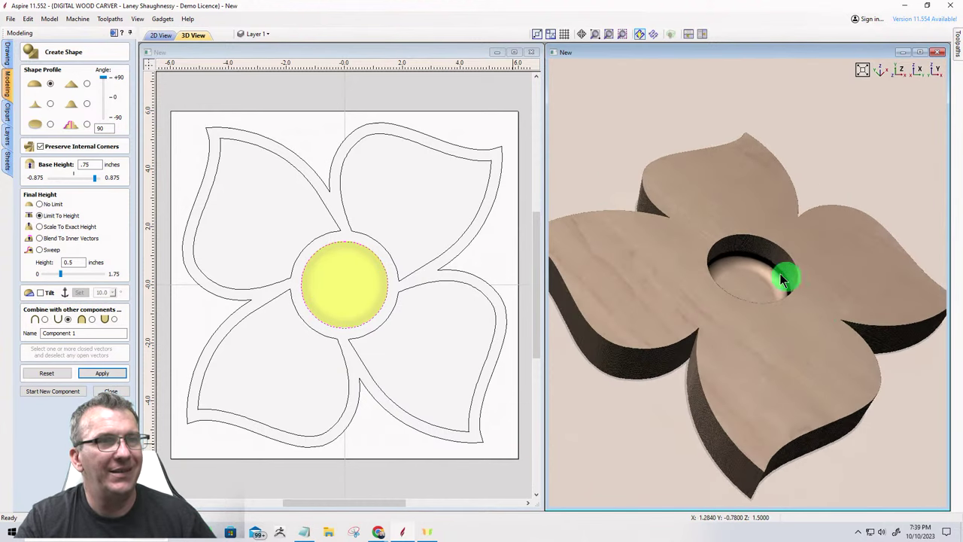
{"action": "scroll", "coordinate": [780, 274], "scroll_direction": "up", "scroll_amount": 5}
{"action": "scroll", "coordinate": [776, 279], "scroll_direction": "up", "scroll_amount": 3}
{"action": "left_click_drag", "start_coordinate": [730, 275], "coordinate": [706, 326]}
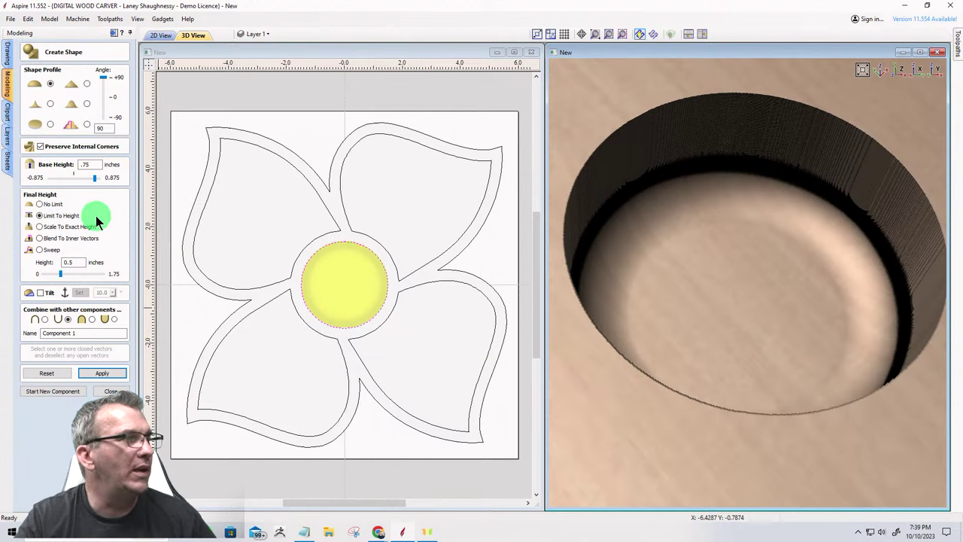
Change Component 1's base height to 0.
{"action": "double_click", "coordinate": [89, 165]}
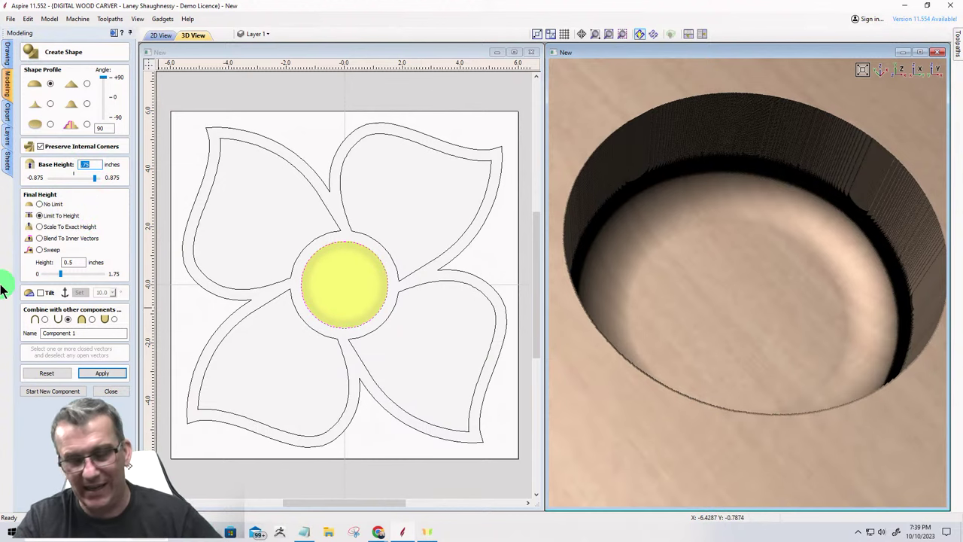
{"action": "left_click", "coordinate": [98, 179]}
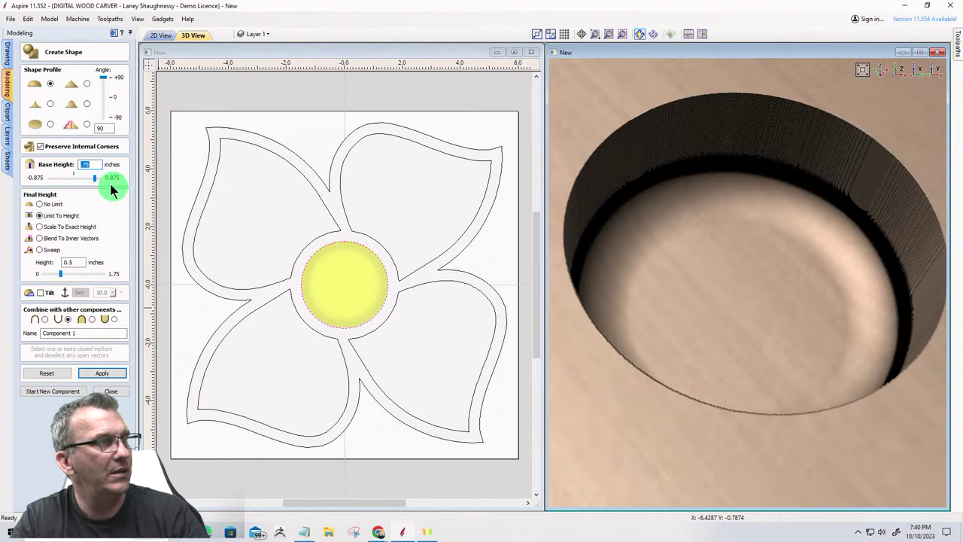
{"action": "type", "text": "0"}
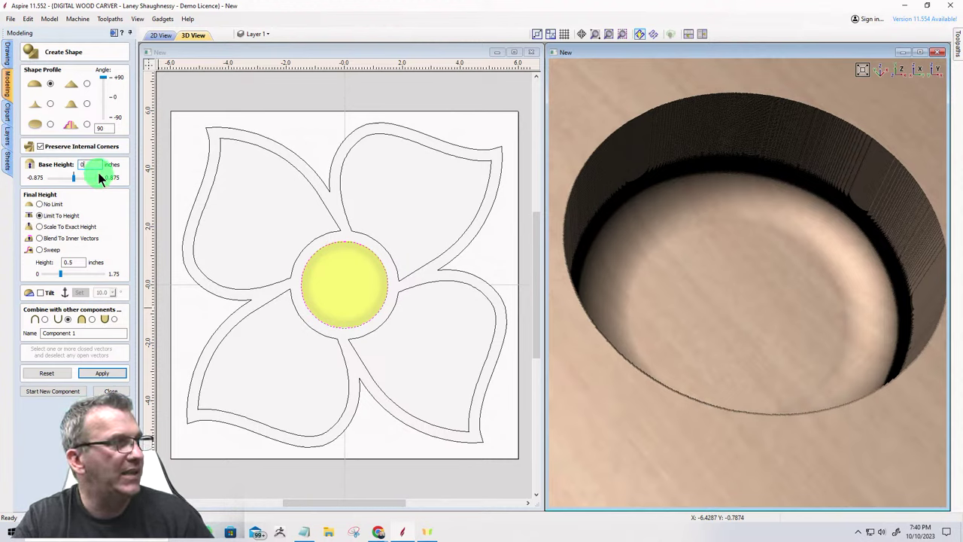
{"action": "double_click", "coordinate": [81, 262]}
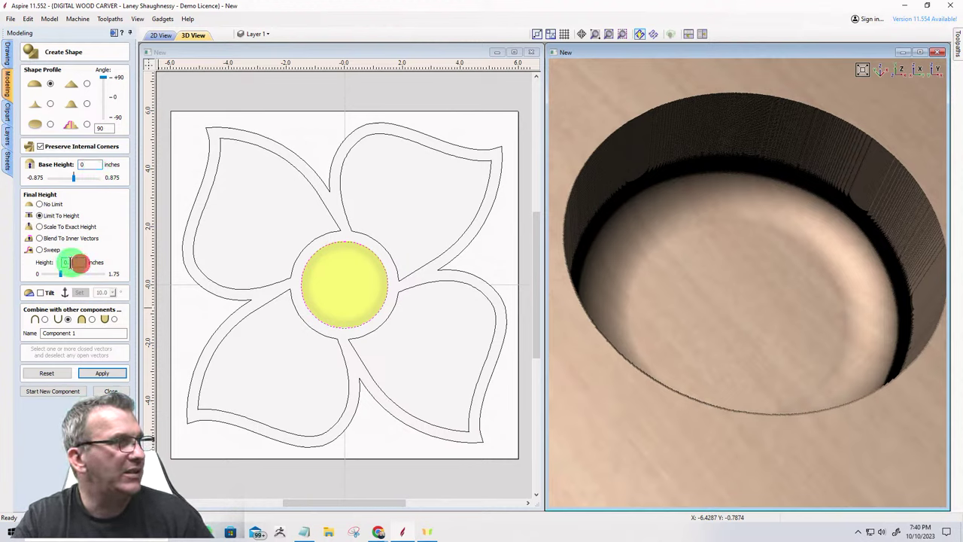
Raise the height limit to 0.75 and reapply, leaving a rounded bowl recess.
{"action": "type", "text": "0.75"}
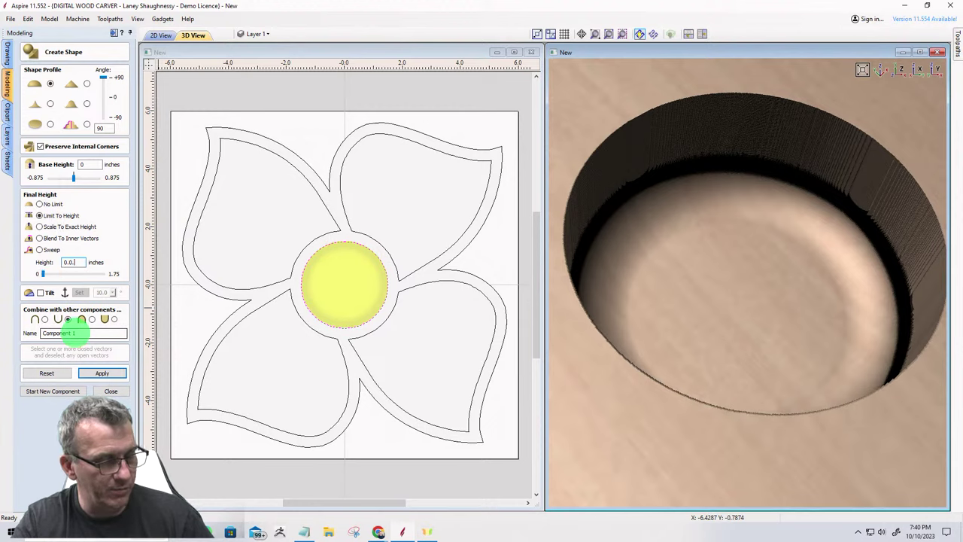
{"action": "key", "text": "BackSpace"}
{"action": "key", "text": "BackSpace"}
{"action": "key", "text": "BackSpace"}
{"action": "key", "text": "BackSpace"}
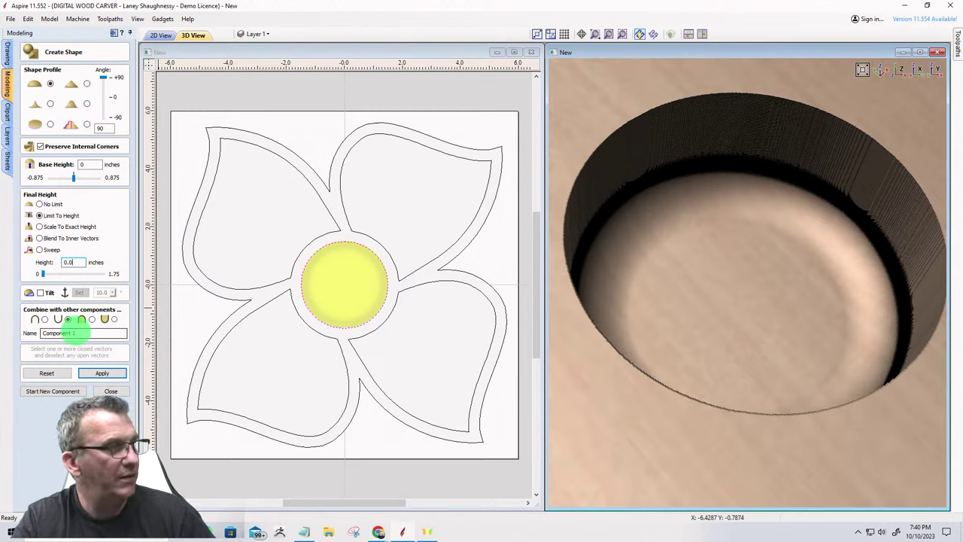
{"action": "type", "text": "75"}
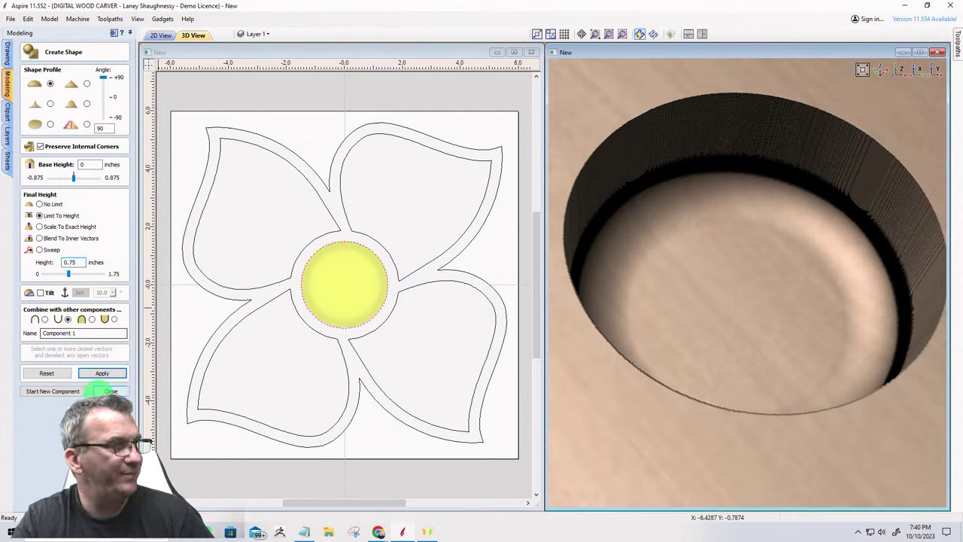
{"action": "left_click", "coordinate": [100, 373]}
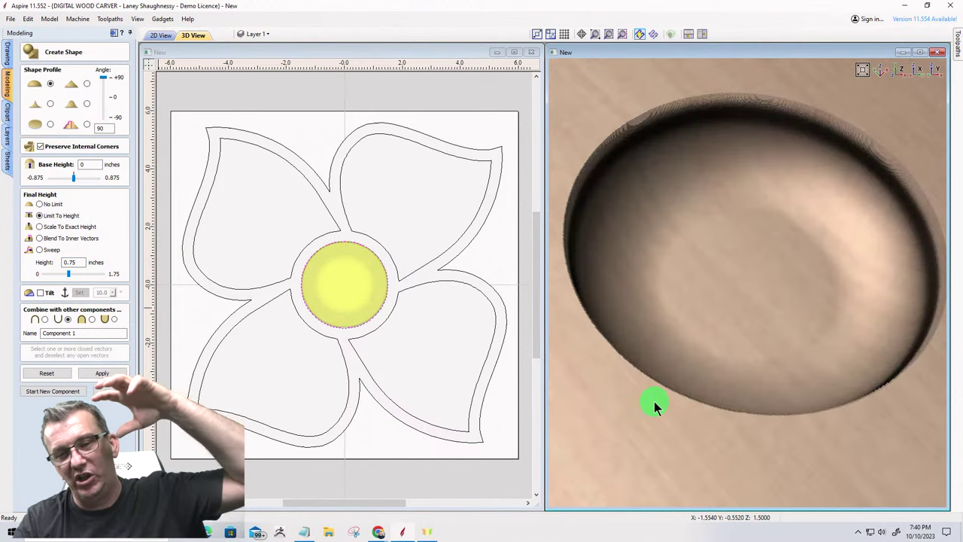
{"action": "scroll", "coordinate": [748, 252], "scroll_direction": "down", "scroll_amount": 3}
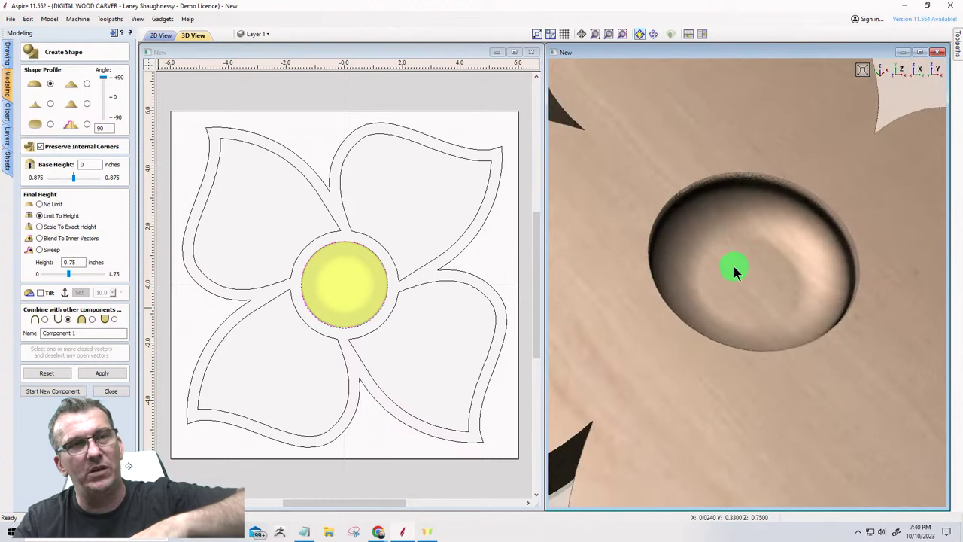
{"action": "mouse_move", "coordinate": [742, 274]}
{"action": "left_mouse_down"}
{"action": "mouse_move", "coordinate": [608, 227]}
{"action": "mouse_move", "coordinate": [704, 242]}
{"action": "mouse_move", "coordinate": [871, 293]}
{"action": "mouse_move", "coordinate": [783, 282]}
{"action": "mouse_move", "coordinate": [781, 271]}
{"action": "mouse_move", "coordinate": [761, 279]}
{"action": "mouse_move", "coordinate": [652, 236]}
{"action": "mouse_move", "coordinate": [639, 201]}
{"action": "mouse_move", "coordinate": [693, 197]}
{"action": "mouse_move", "coordinate": [717, 168]}
{"action": "mouse_move", "coordinate": [645, 185]}
{"action": "mouse_move", "coordinate": [664, 277]}
{"action": "mouse_move", "coordinate": [801, 297]}
{"action": "mouse_move", "coordinate": [819, 284]}
{"action": "mouse_move", "coordinate": [695, 196]}
{"action": "mouse_move", "coordinate": [879, 258]}
{"action": "mouse_move", "coordinate": [853, 290]}
{"action": "mouse_move", "coordinate": [828, 279]}
{"action": "left_mouse_up"}
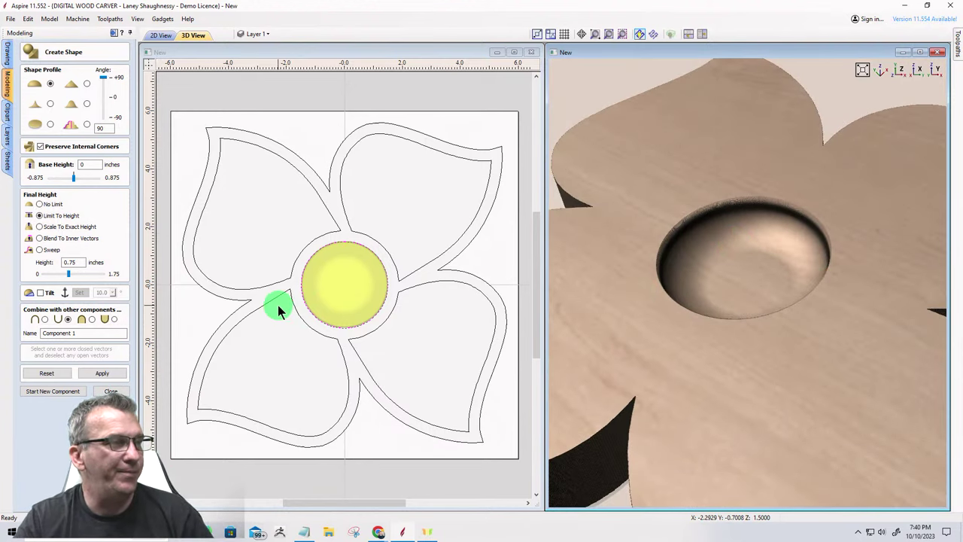
{"action": "left_click_drag", "start_coordinate": [276, 307], "coordinate": [313, 335]}
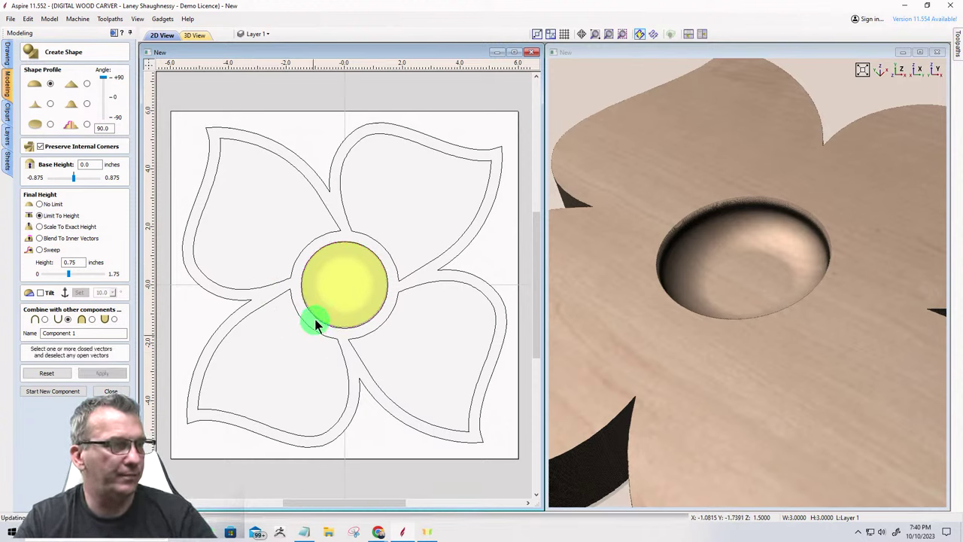
Reapply the bowl shape to the centre circle and start a new component.
{"action": "left_click", "coordinate": [315, 319]}
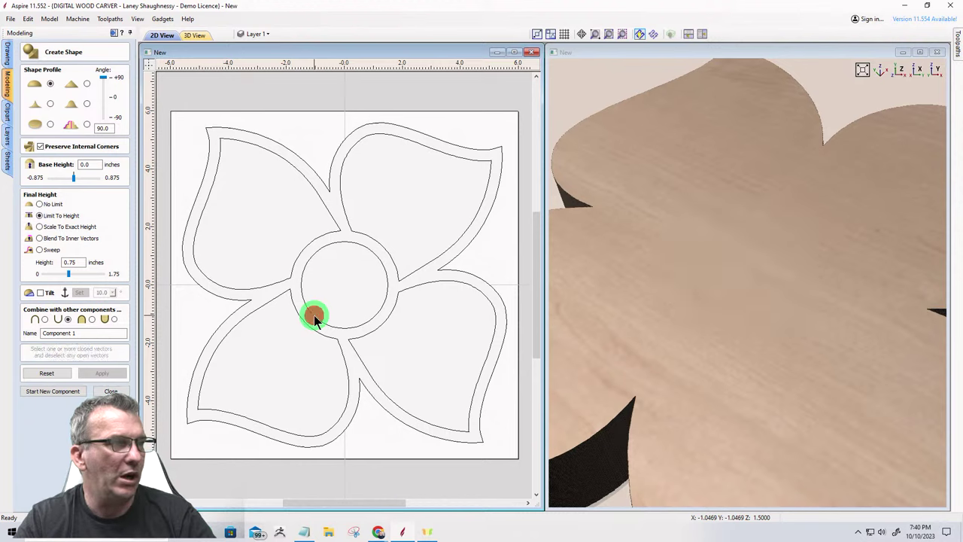
{"action": "left_click", "coordinate": [103, 372]}
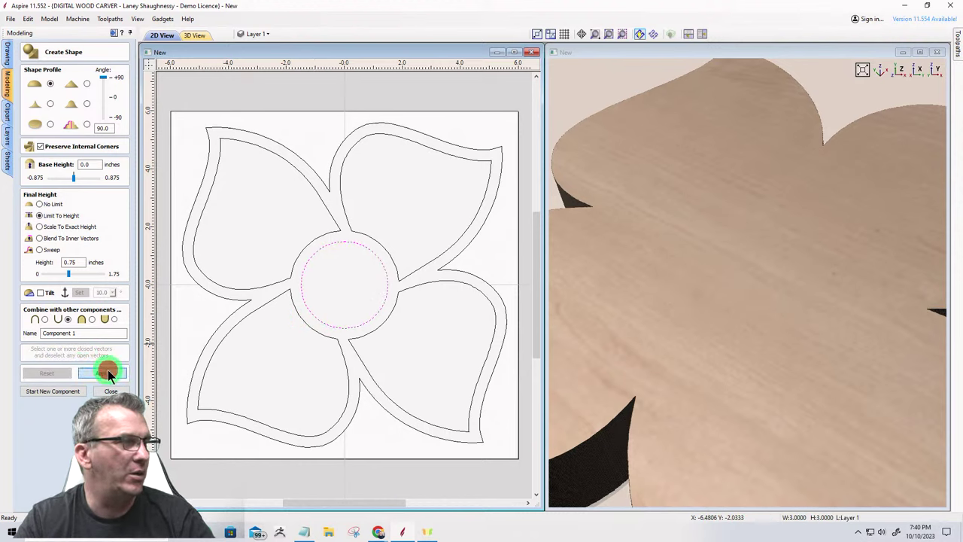
{"action": "left_click", "coordinate": [54, 391]}
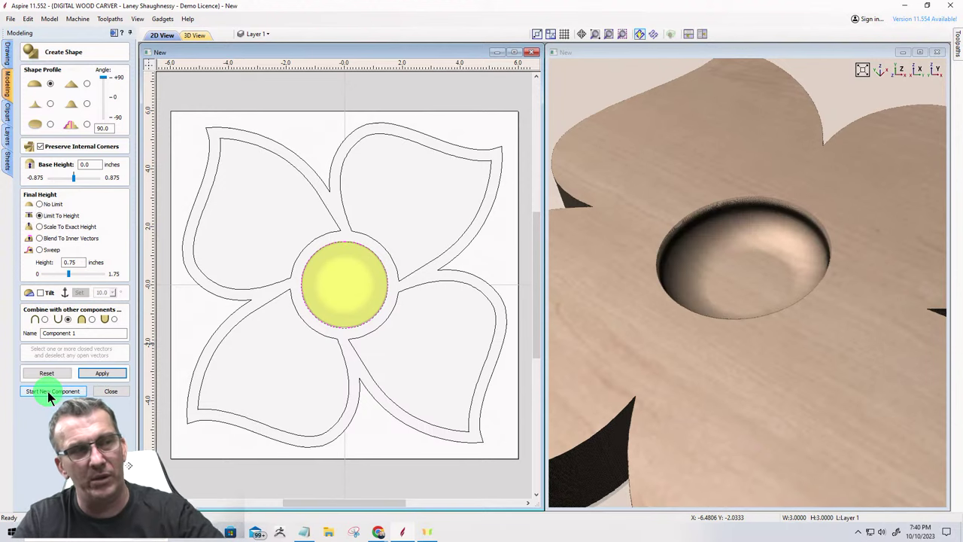
{"action": "left_click", "coordinate": [48, 391]}
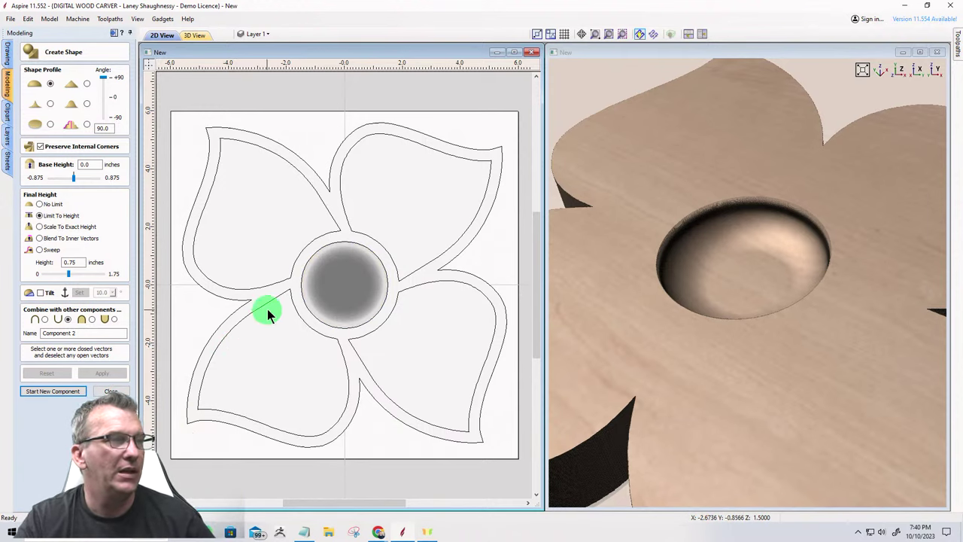
Scoop the petals' inner outlines with a 60° rounded profile and no height limit.
{"action": "left_click", "coordinate": [267, 273]}
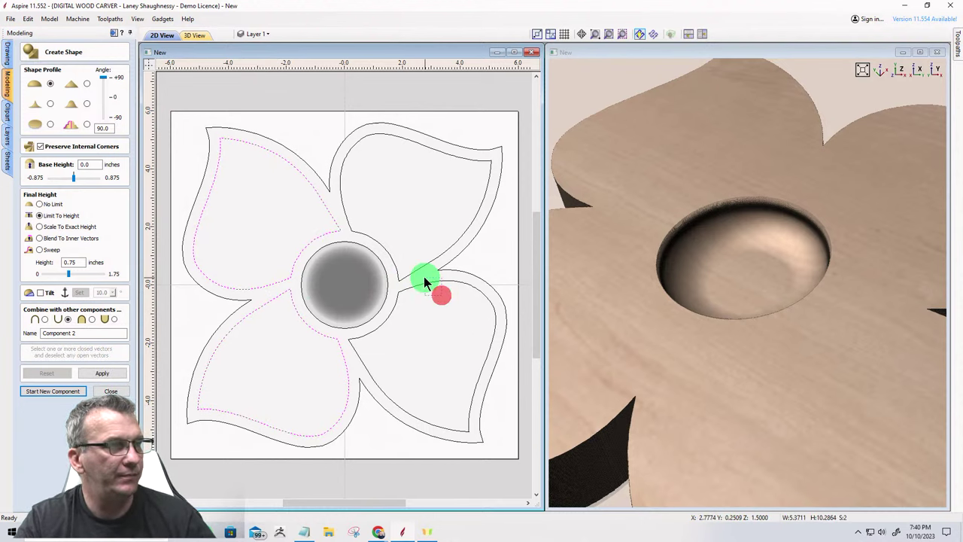
{"action": "left_click_drag", "start_coordinate": [402, 272], "coordinate": [399, 272], "text": "shift"}
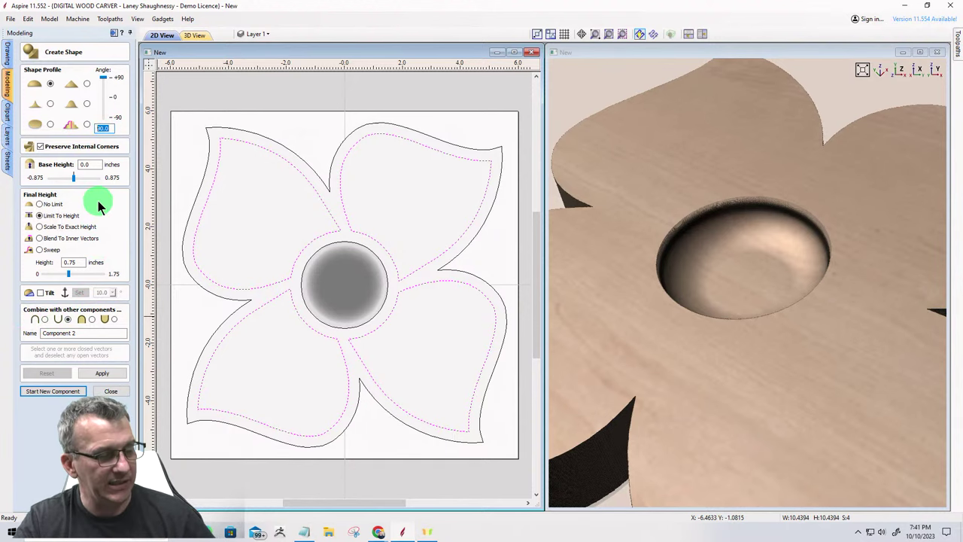
{"action": "type", "text": "60"}
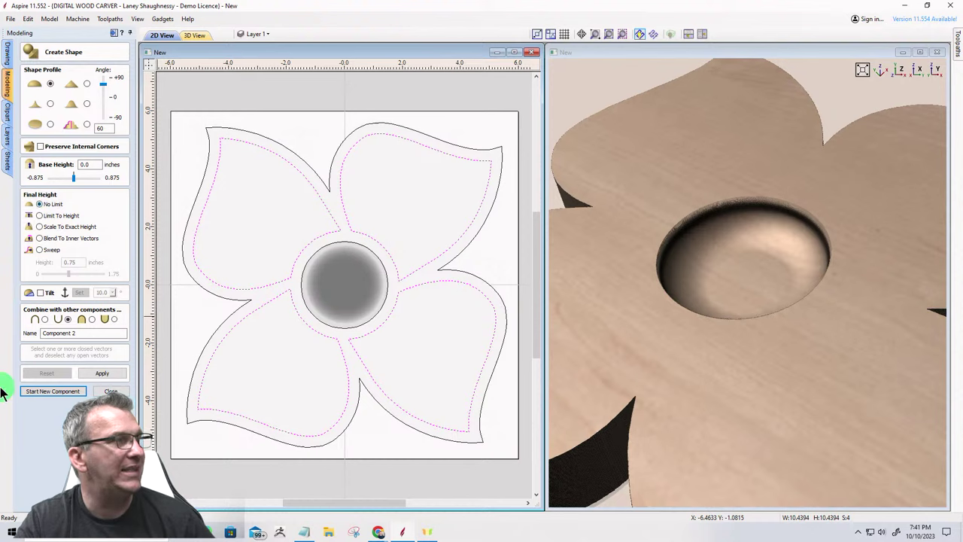
{"action": "left_click", "coordinate": [104, 372]}
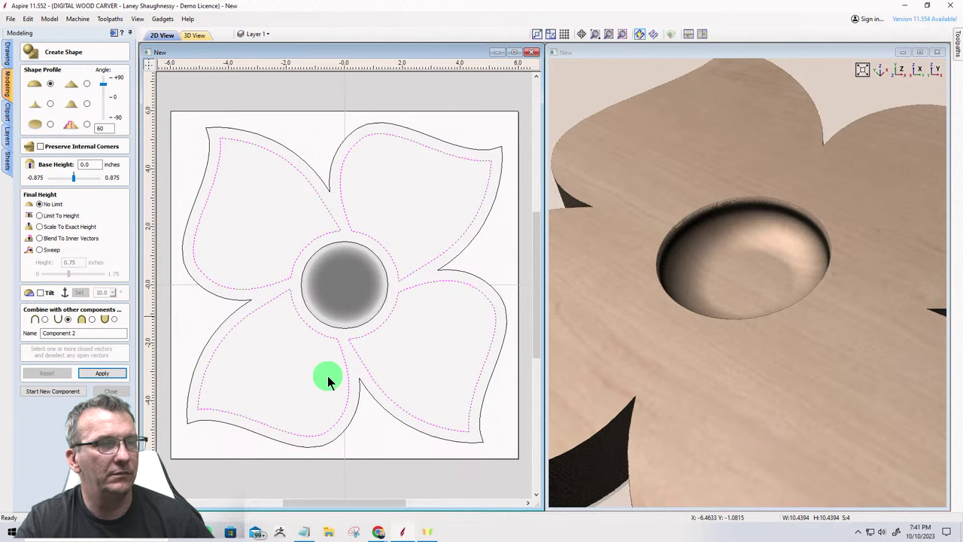
Enlarge the 3D view and orbit around the flower to inspect the hollowed petals.
{"action": "scroll", "coordinate": [710, 228], "scroll_direction": "down", "scroll_amount": 5}
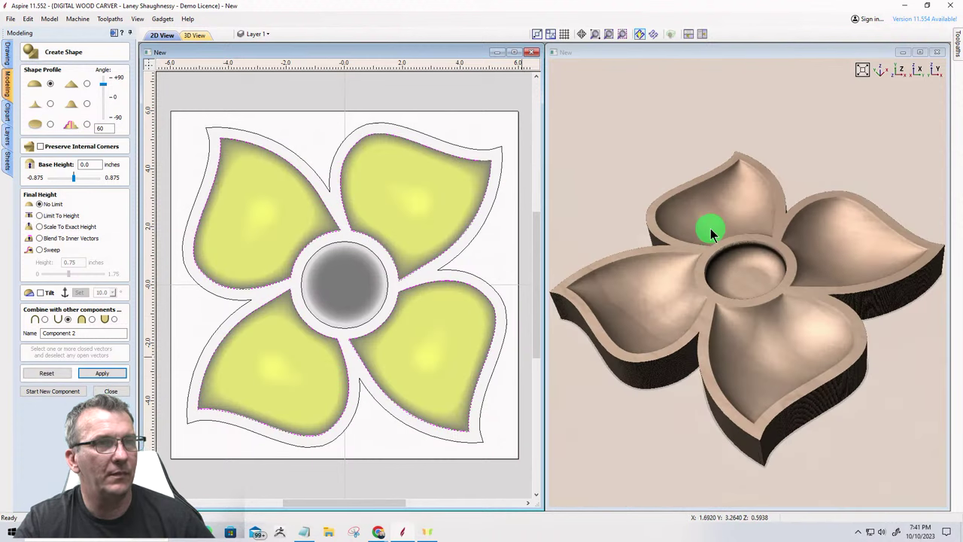
{"action": "left_click_drag", "start_coordinate": [711, 228], "coordinate": [760, 242]}
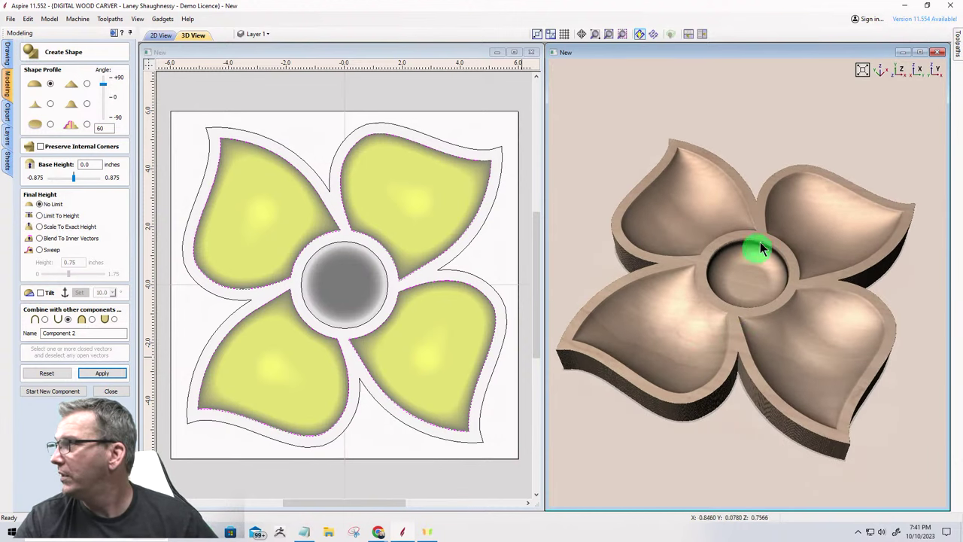
{"action": "left_click", "coordinate": [925, 53]}
{"action": "scroll", "coordinate": [667, 289], "scroll_direction": "up", "scroll_amount": 5}
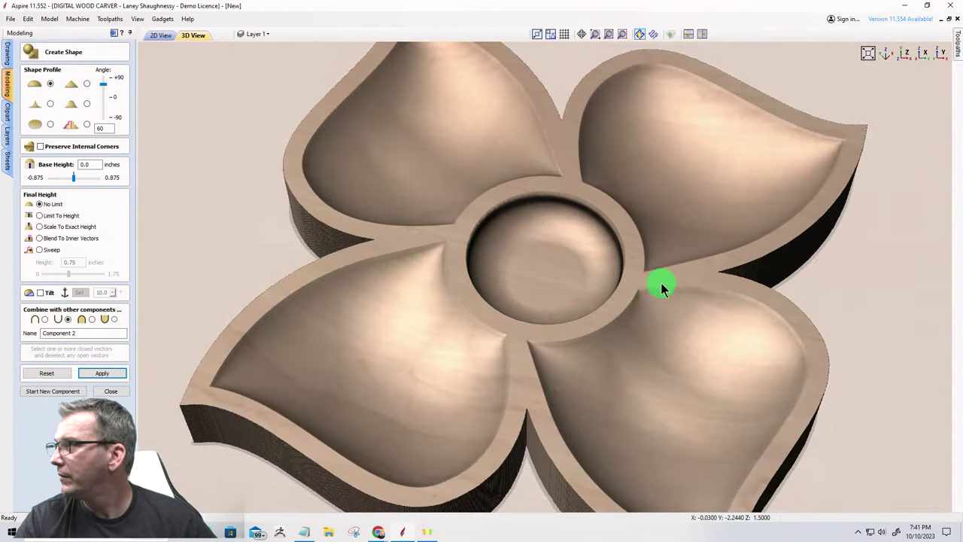
{"action": "scroll", "coordinate": [661, 282], "scroll_direction": "down", "scroll_amount": 5}
{"action": "left_click_drag", "start_coordinate": [628, 355], "coordinate": [505, 307]}
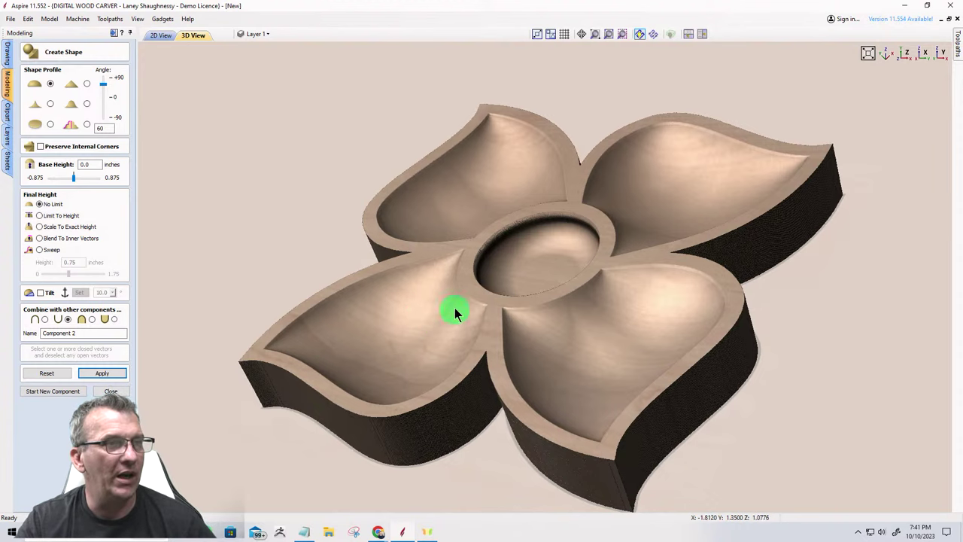
{"action": "mouse_move", "coordinate": [489, 288]}
{"action": "left_mouse_down"}
{"action": "mouse_move", "coordinate": [606, 277]}
{"action": "mouse_move", "coordinate": [631, 284]}
{"action": "mouse_move", "coordinate": [628, 316]}
{"action": "mouse_move", "coordinate": [543, 316]}
{"action": "left_mouse_up"}
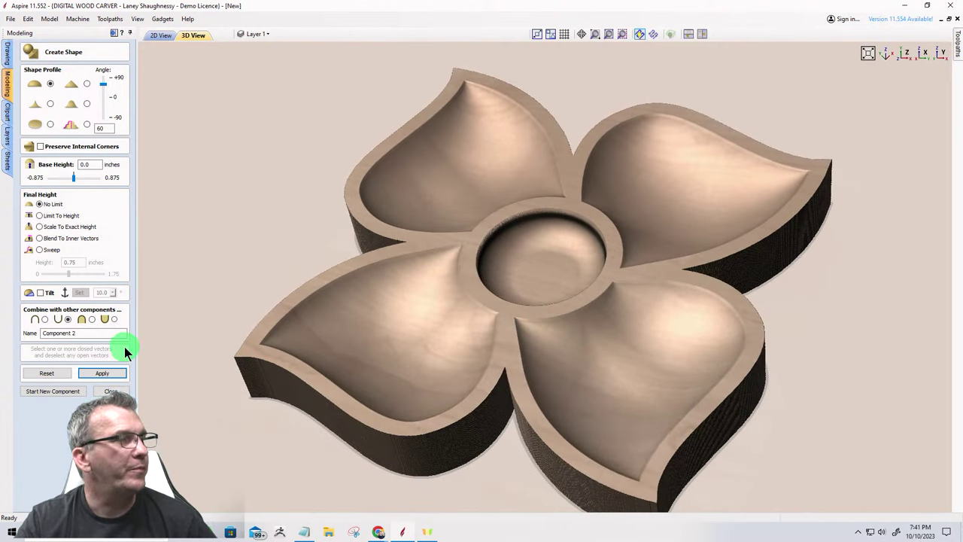
Start a new component and close the Create Shape form.
{"action": "left_click", "coordinate": [62, 392]}
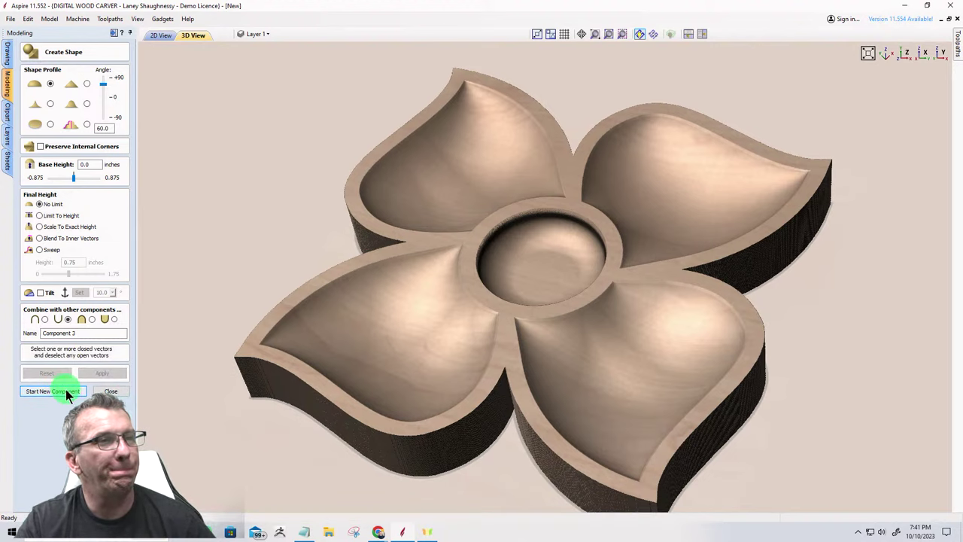
{"action": "scroll", "coordinate": [445, 354], "scroll_direction": "down", "scroll_amount": 2}
{"action": "scroll", "coordinate": [577, 379], "scroll_direction": "up", "scroll_amount": 2}
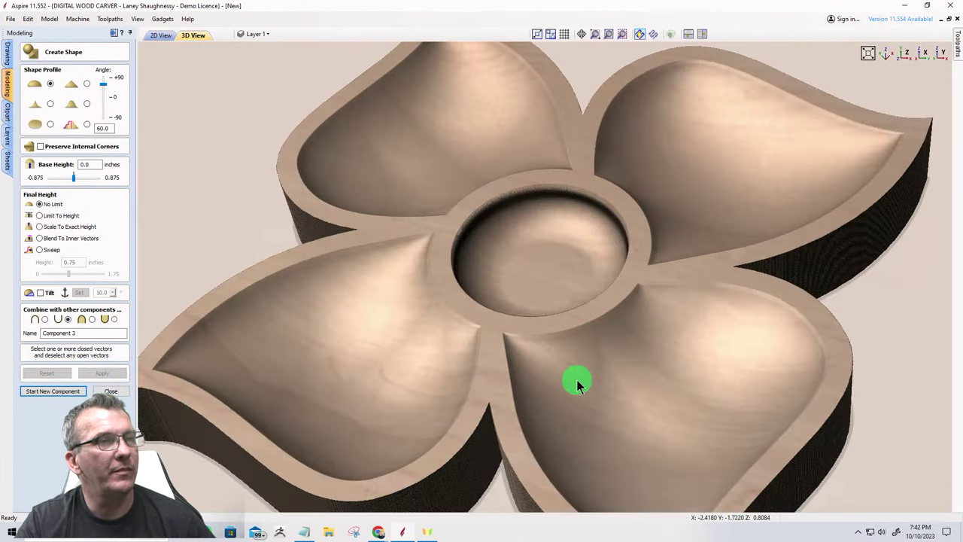
{"action": "left_click_drag", "start_coordinate": [558, 370], "coordinate": [482, 331]}
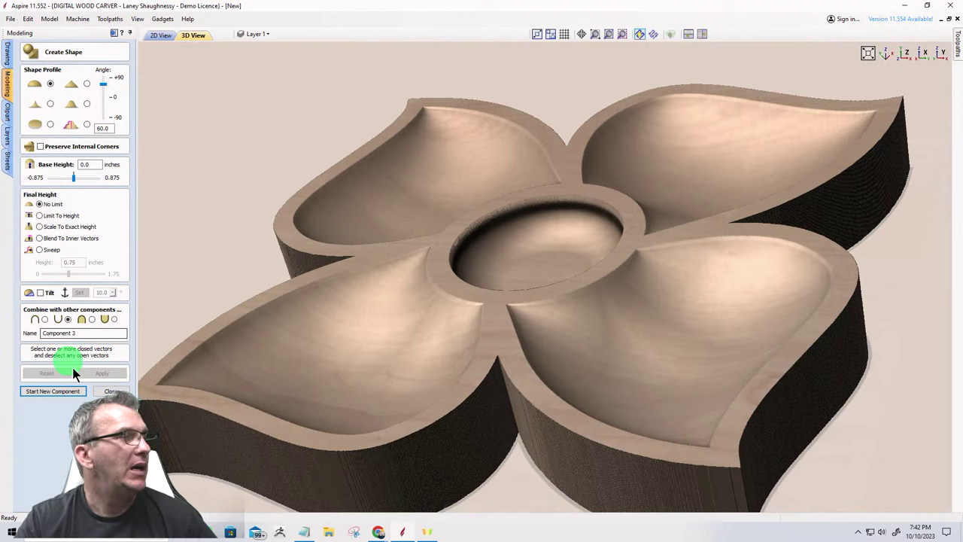
{"action": "left_click", "coordinate": [110, 391]}
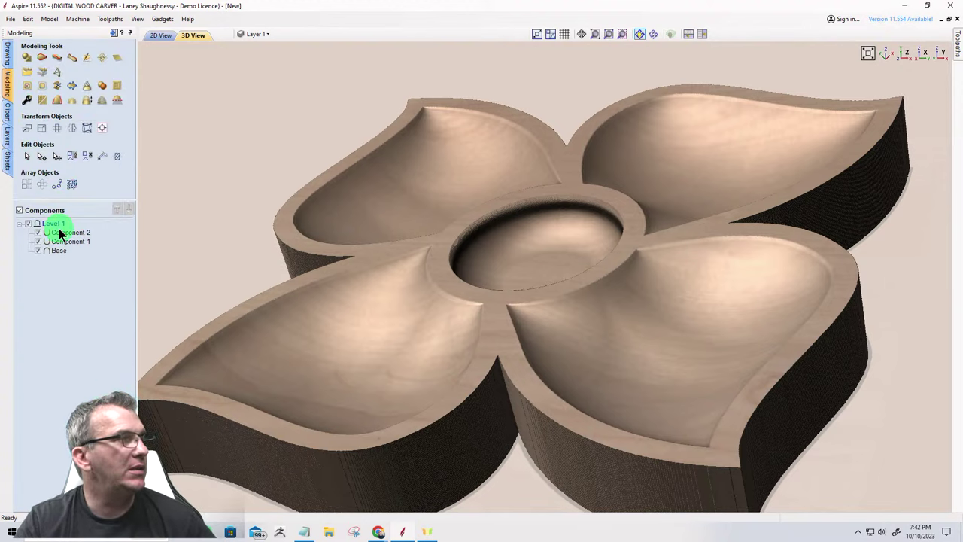
Merge the visible flower into Copy of Visible Model and show only that component.
{"action": "left_click", "coordinate": [104, 87]}
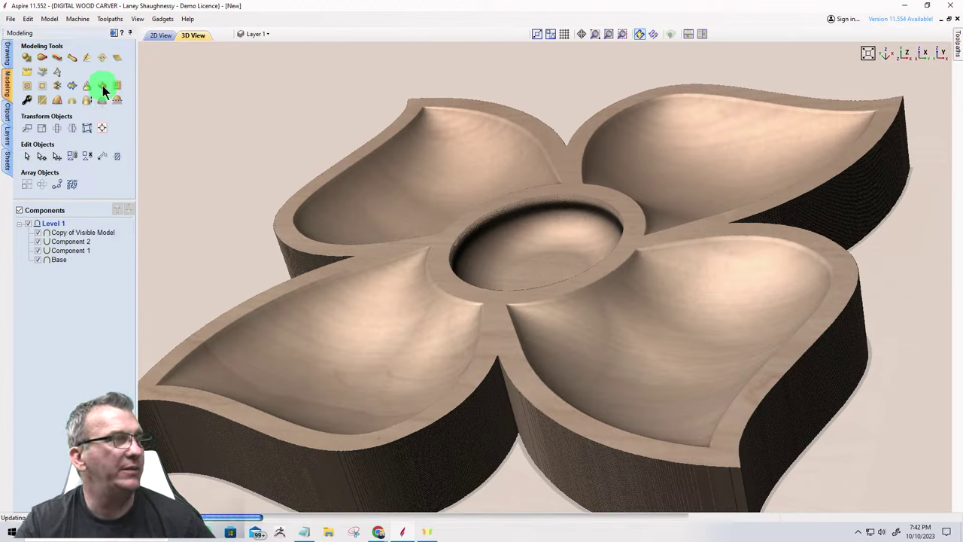
{"action": "left_click", "coordinate": [101, 127]}
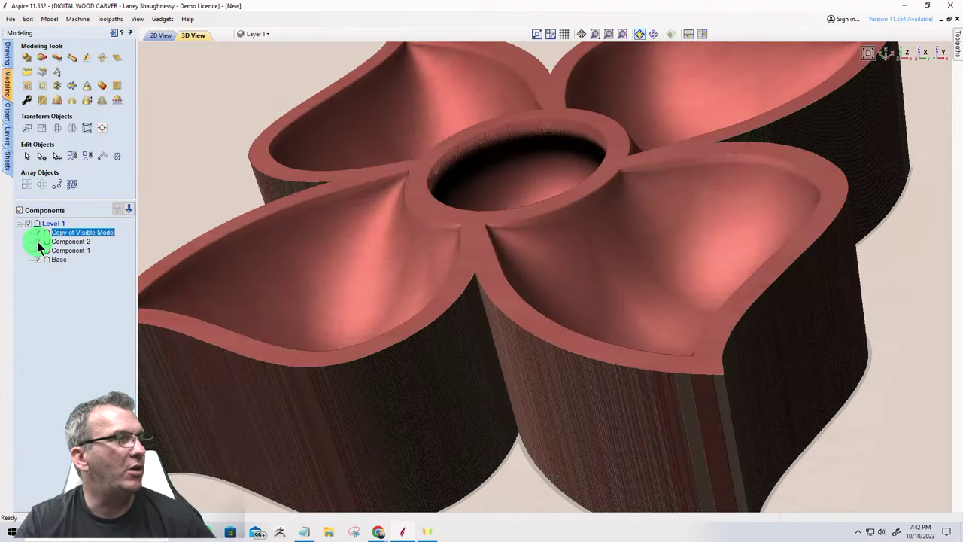
{"action": "right_click", "coordinate": [64, 234]}
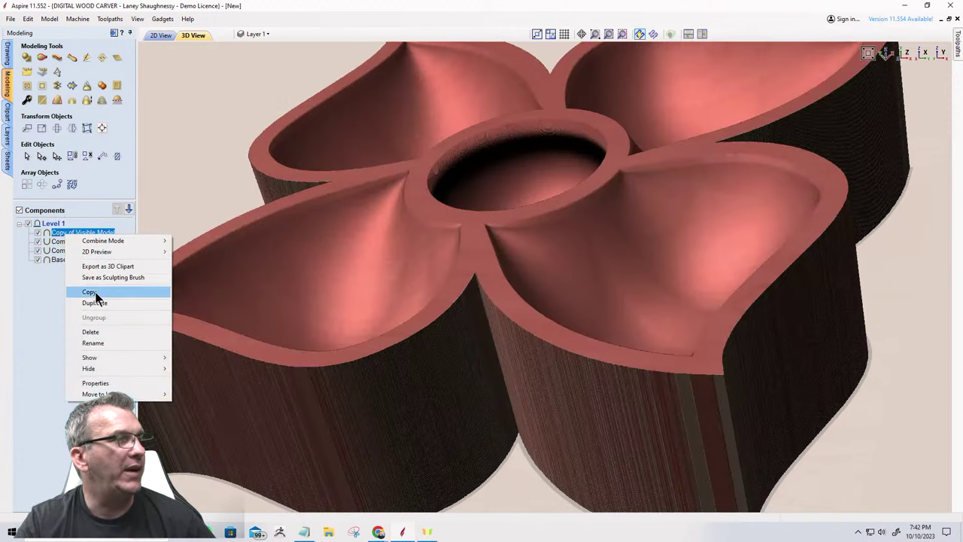
{"action": "mouse_move", "coordinate": [138, 362]}
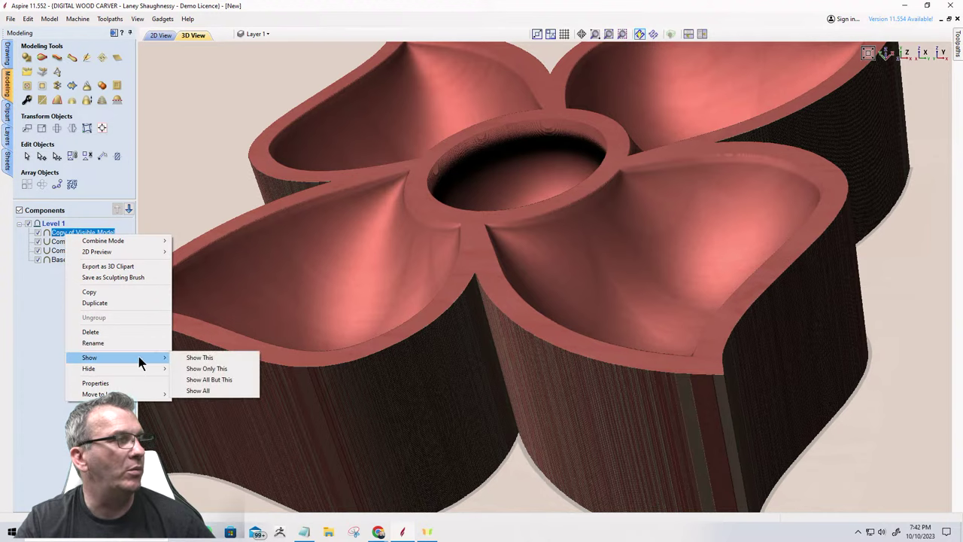
{"action": "left_click", "coordinate": [195, 366]}
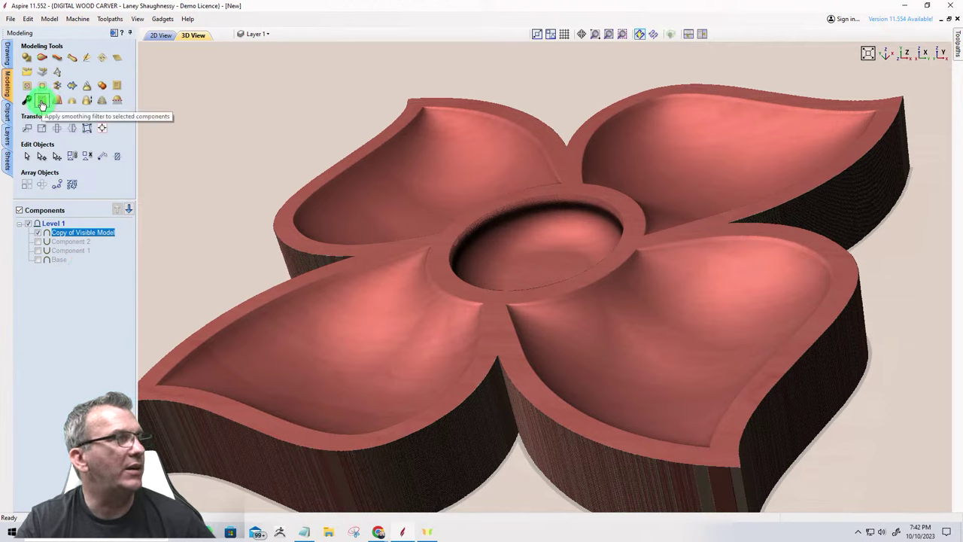
Apply light smoothing to the Copy of Visible Model component.
{"action": "left_click", "coordinate": [42, 102]}
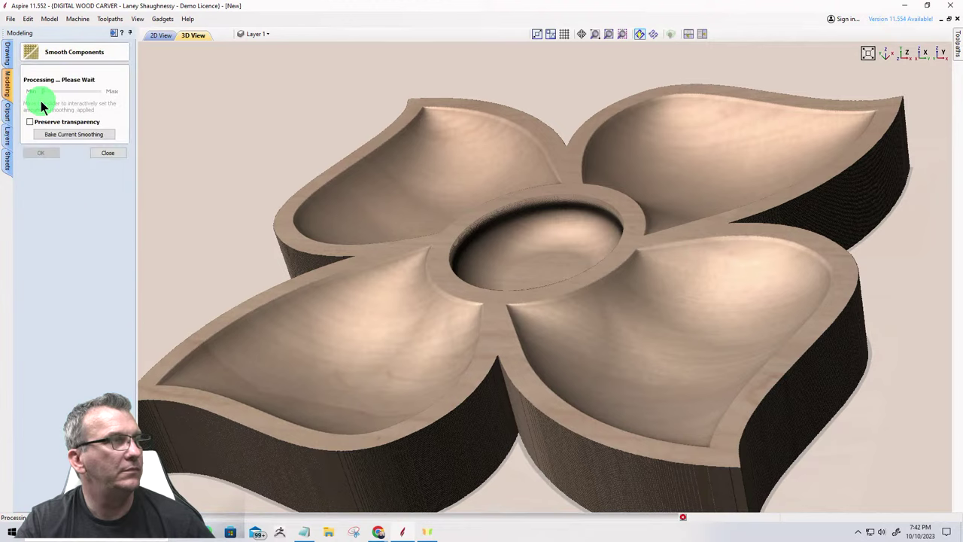
{"action": "left_click", "coordinate": [30, 122]}
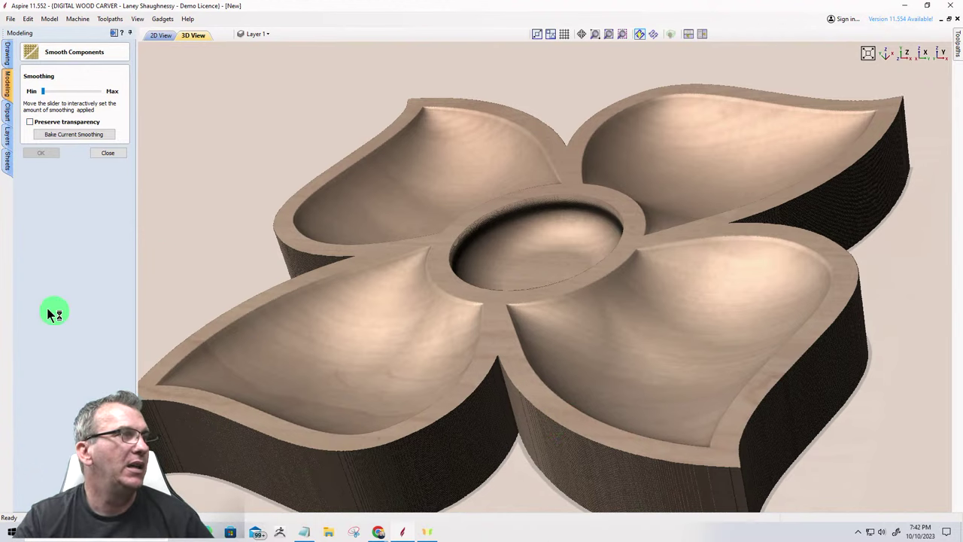
{"action": "left_click", "coordinate": [48, 133]}
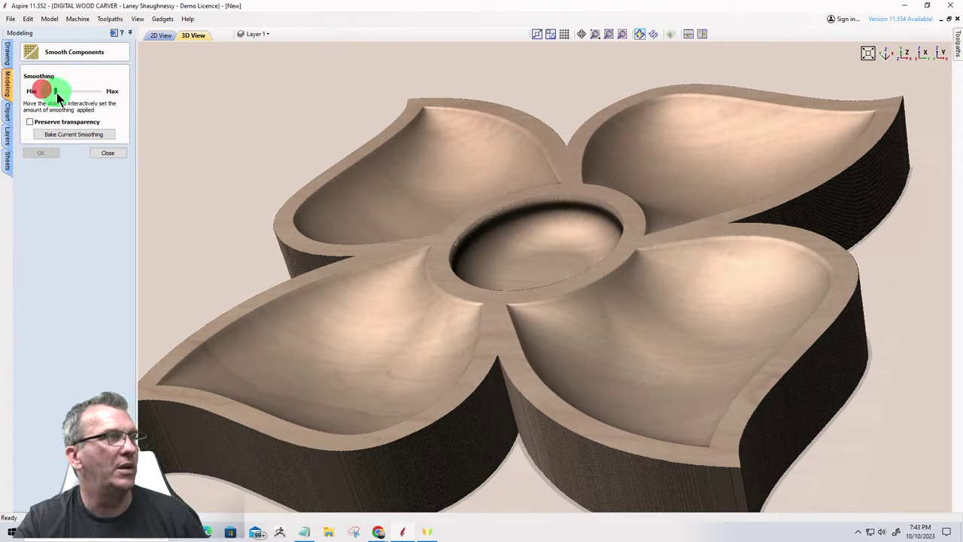
{"action": "left_click_drag", "start_coordinate": [66, 93], "coordinate": [61, 95]}
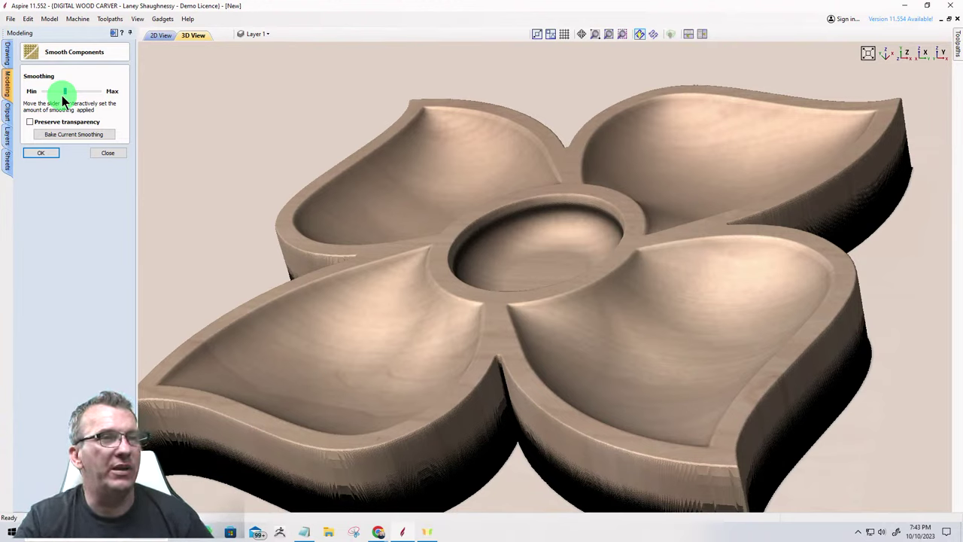
{"action": "left_click", "coordinate": [40, 153]}
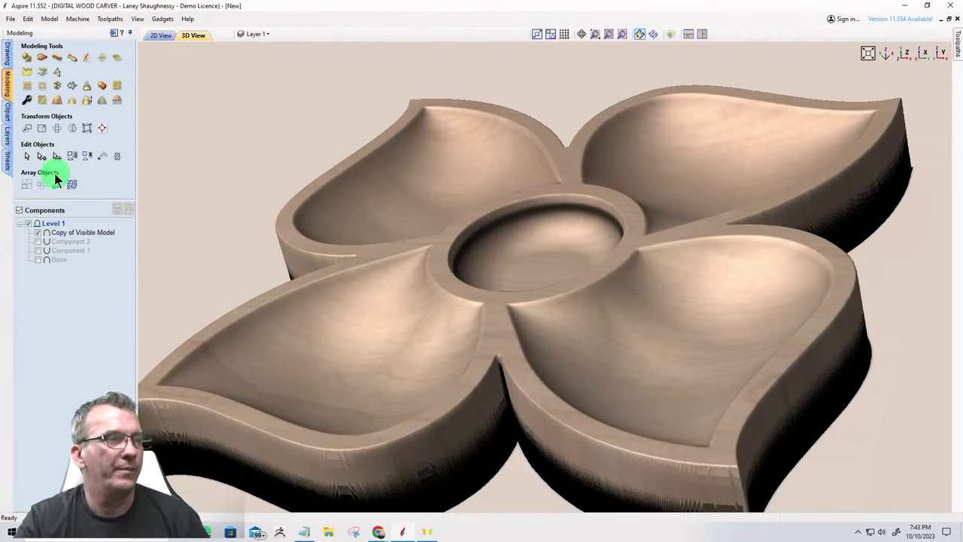
Add a 22.5° draft to the Copy of Visible Model component.
{"action": "left_click", "coordinate": [64, 232]}
{"action": "left_click", "coordinate": [57, 99]}
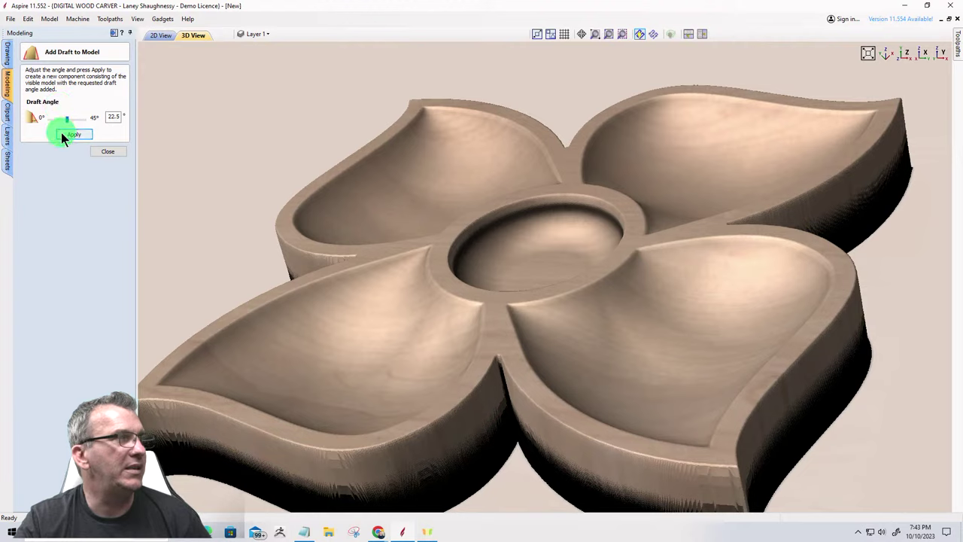
{"action": "left_click", "coordinate": [69, 135]}
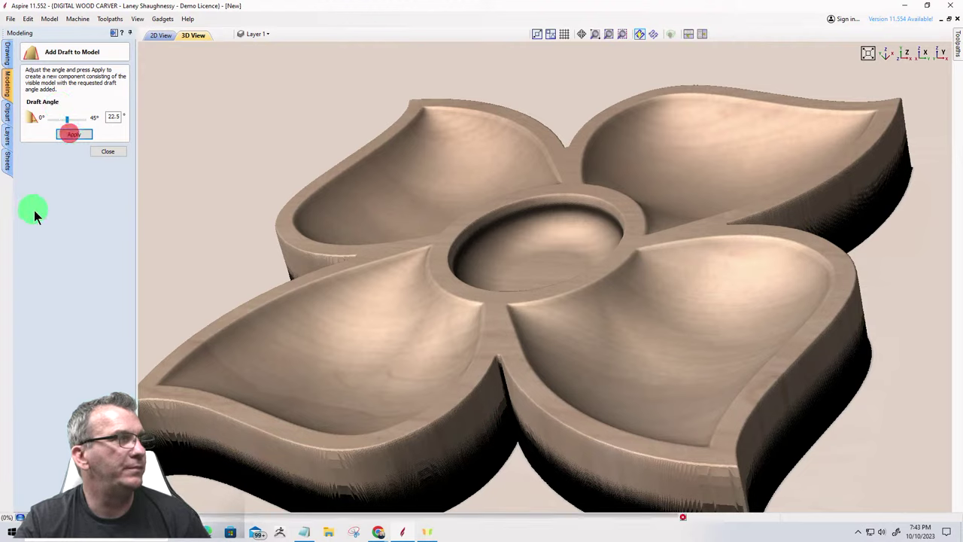
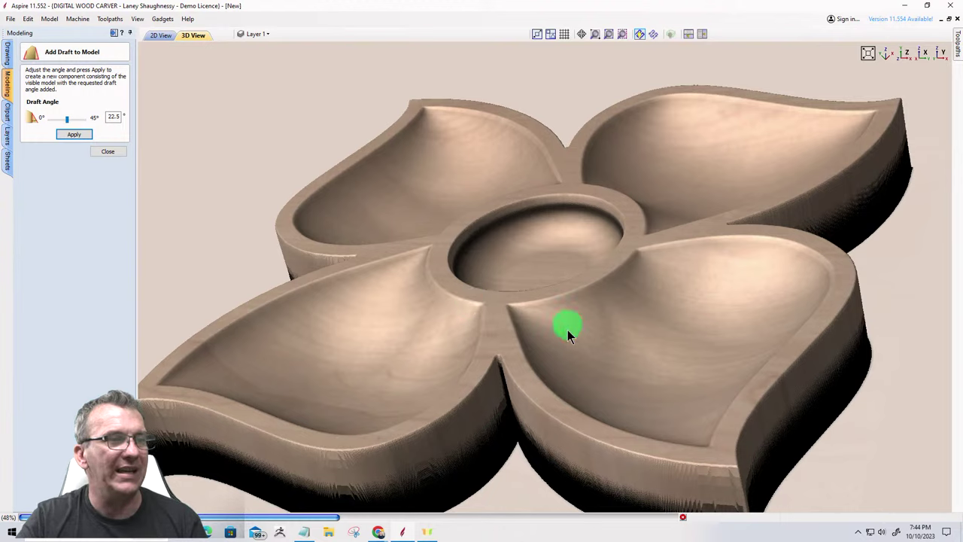
Close Add Draft and set the preview simulation quality to Standard.
{"action": "left_click", "coordinate": [441, 362]}
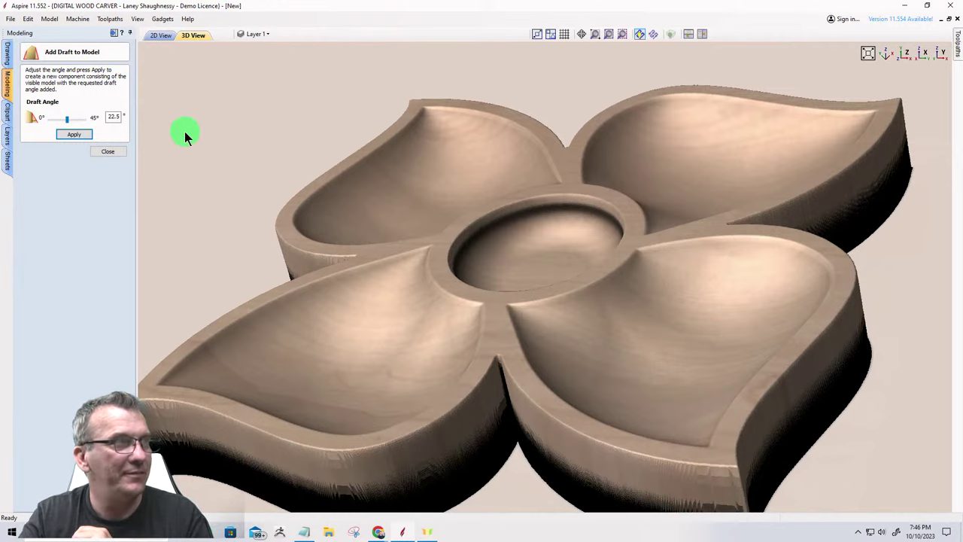
{"action": "left_click", "coordinate": [107, 151]}
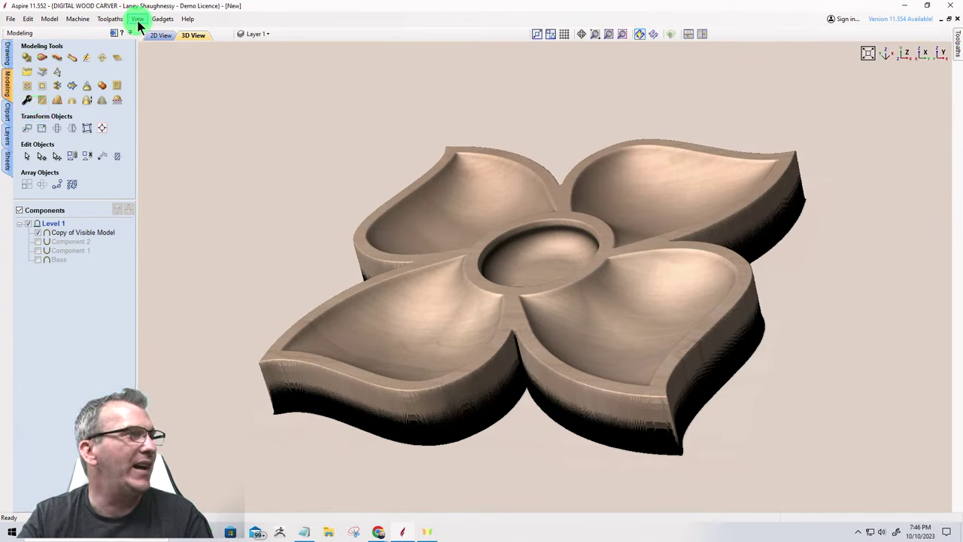
{"action": "left_click", "coordinate": [110, 19]}
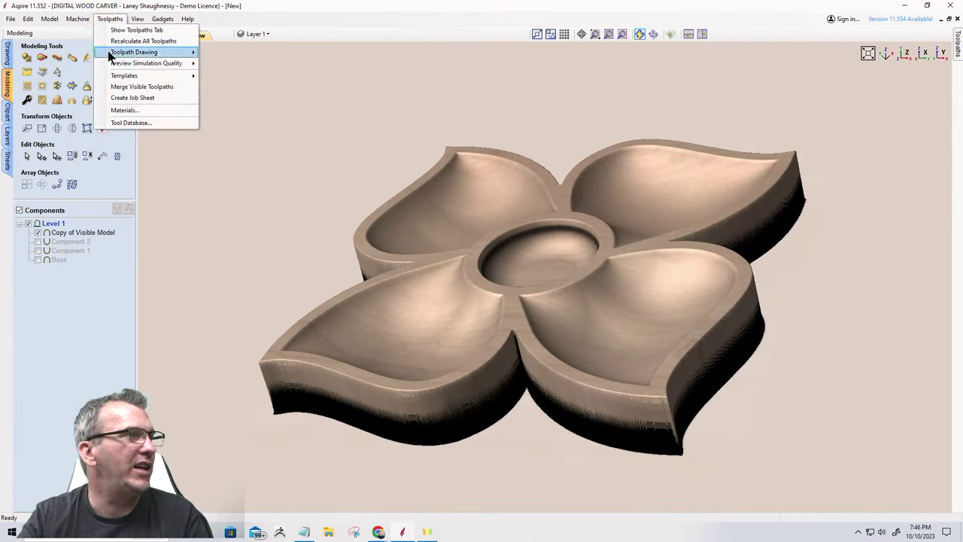
{"action": "mouse_move", "coordinate": [116, 63]}
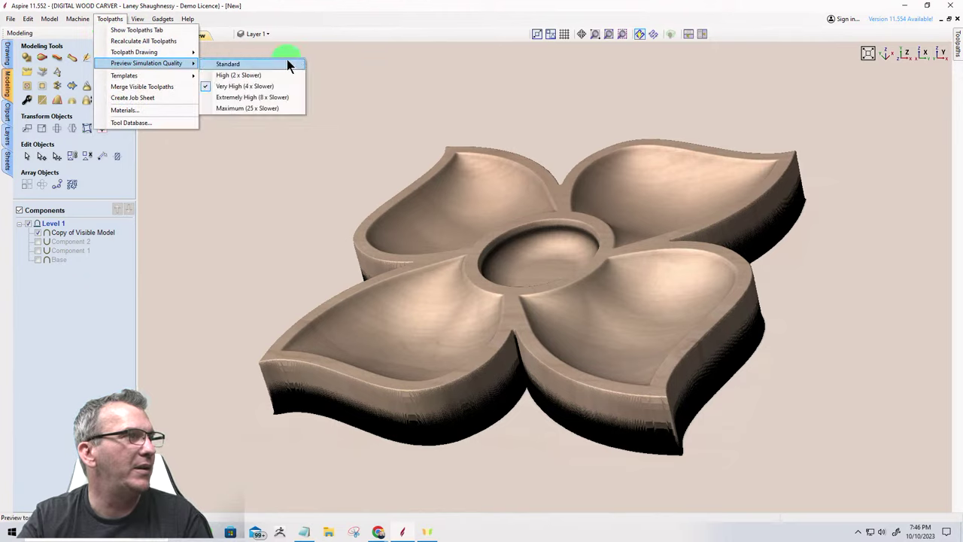
{"action": "left_click", "coordinate": [242, 66]}
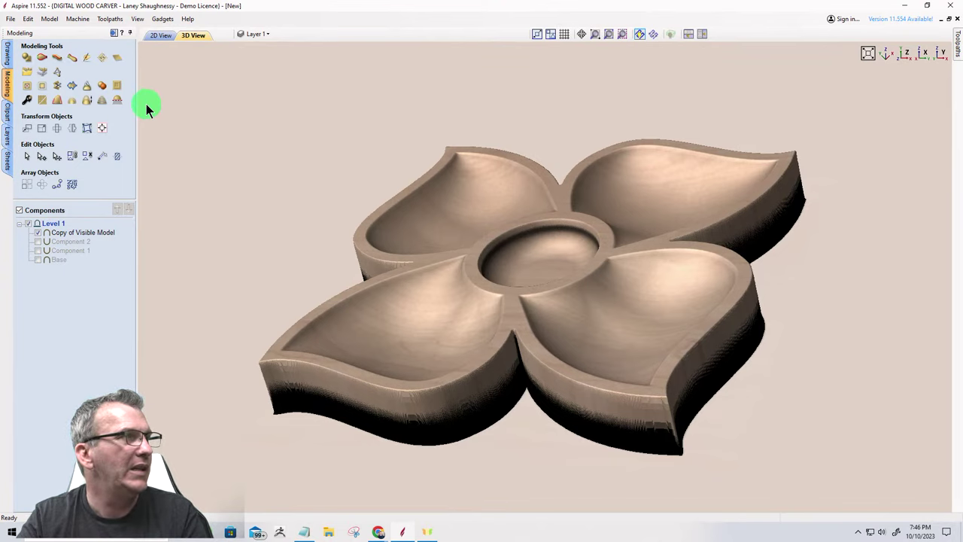
In Job Setup, lower the modeling resolution from Very High to High (3 x Slower).
{"action": "left_click", "coordinate": [7, 60]}
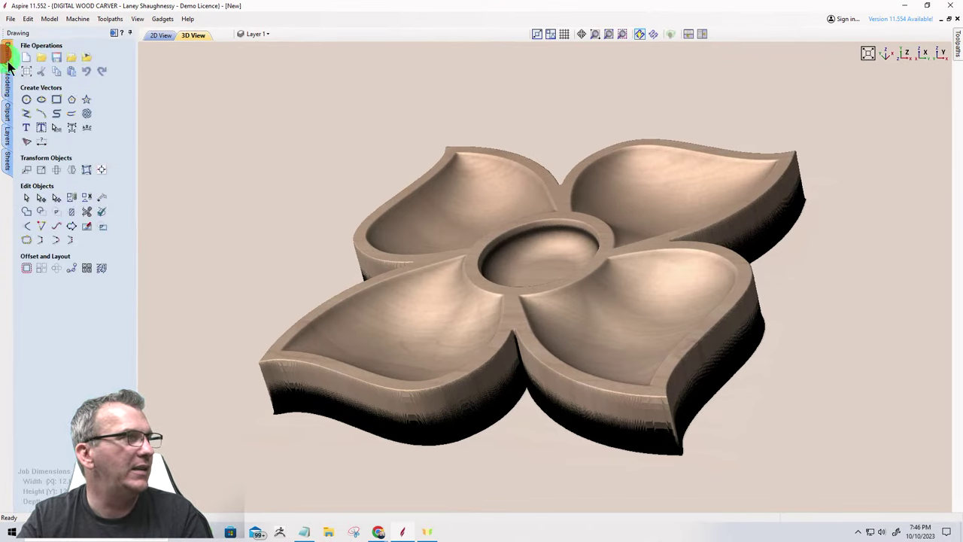
{"action": "left_click", "coordinate": [25, 73]}
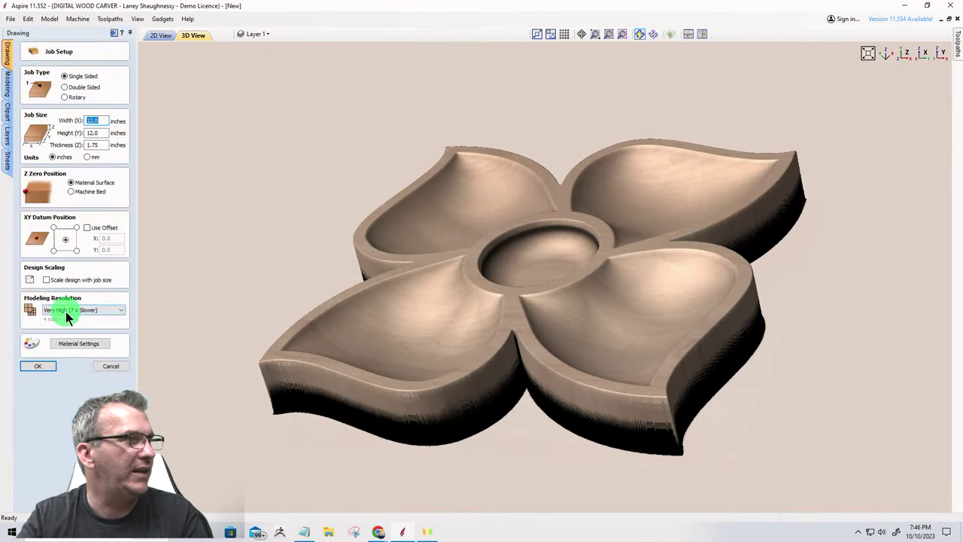
{"action": "left_click", "coordinate": [65, 310]}
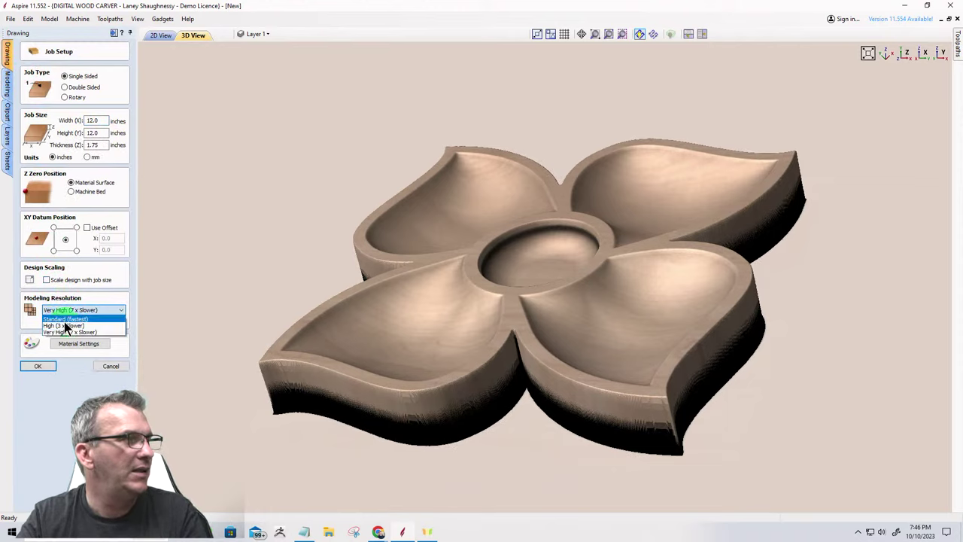
{"action": "left_click", "coordinate": [66, 326]}
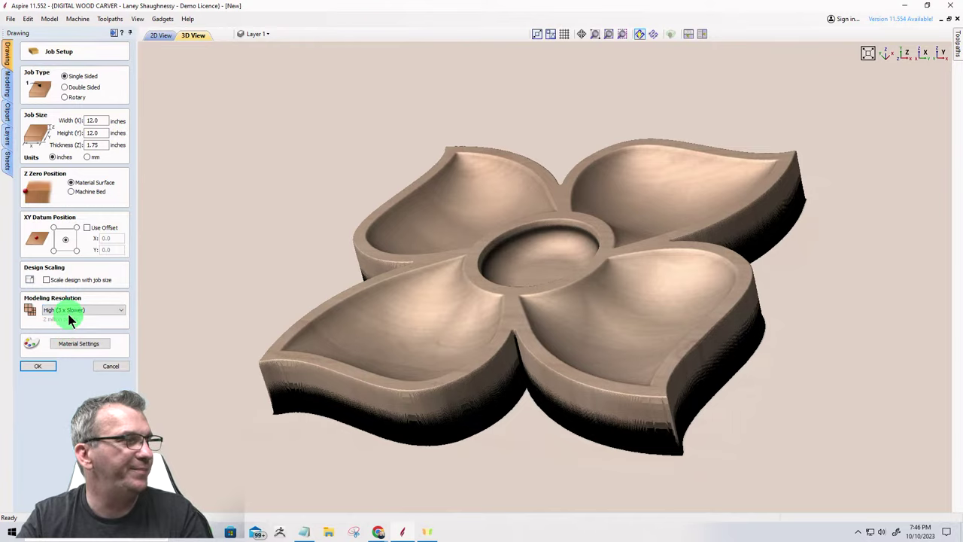
{"action": "left_click", "coordinate": [67, 311]}
{"action": "left_click", "coordinate": [66, 322]}
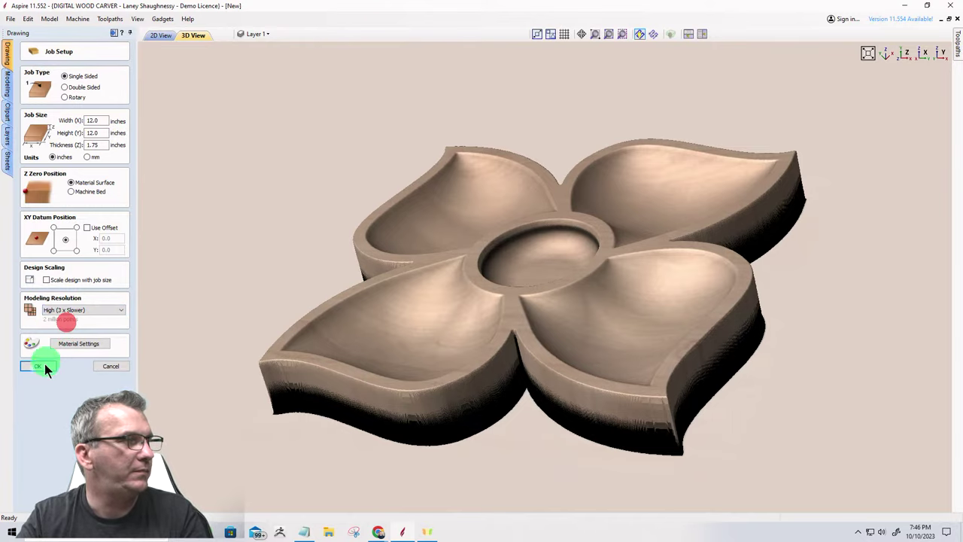
{"action": "left_click", "coordinate": [38, 367]}
{"action": "left_click", "coordinate": [36, 366]}
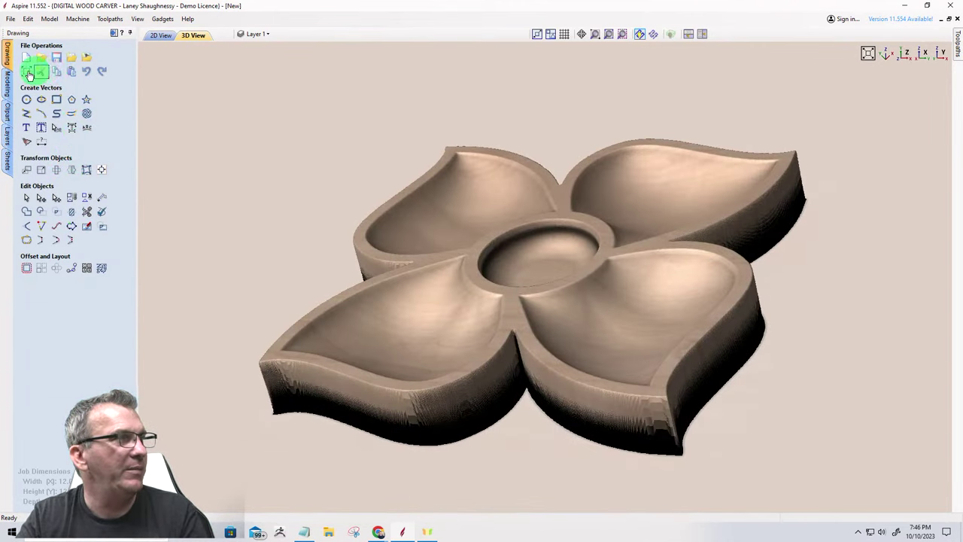
Apply a 15° draft angle to the Copy of Visible Model component.
{"action": "left_click", "coordinate": [5, 79]}
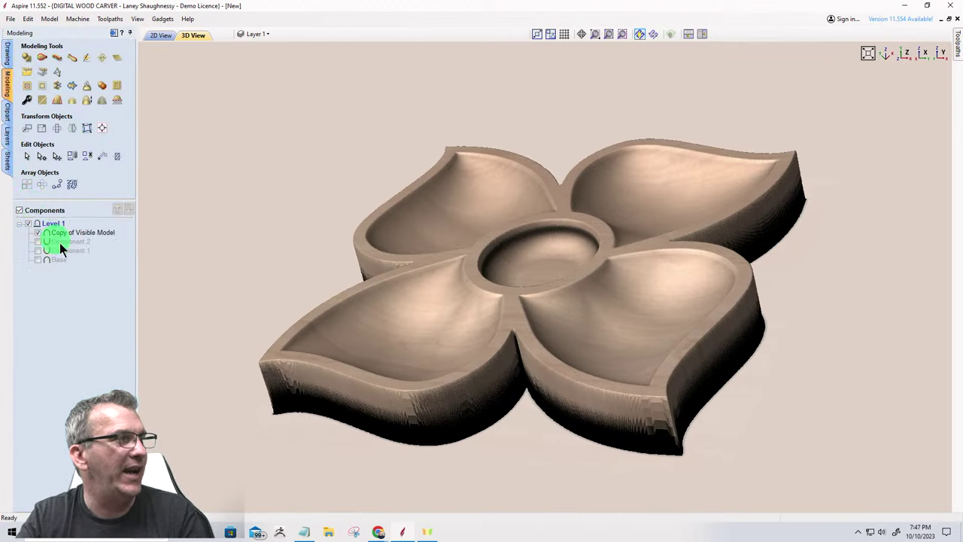
{"action": "left_click", "coordinate": [83, 233]}
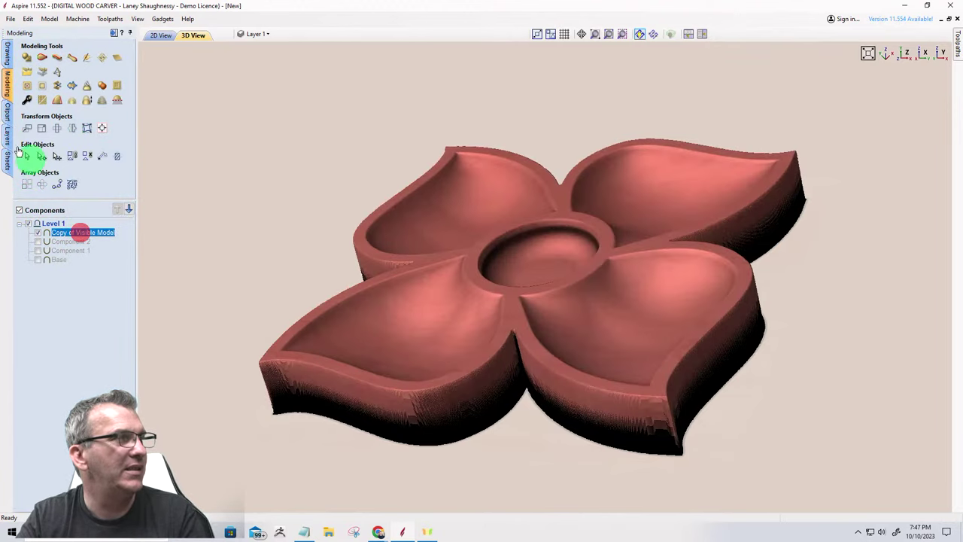
{"action": "left_click", "coordinate": [57, 104]}
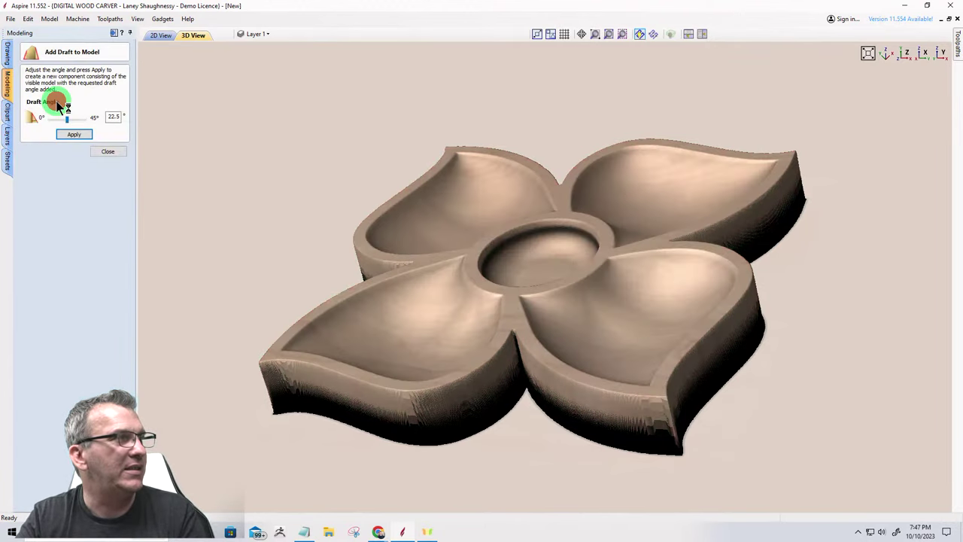
{"action": "double_click", "coordinate": [112, 116]}
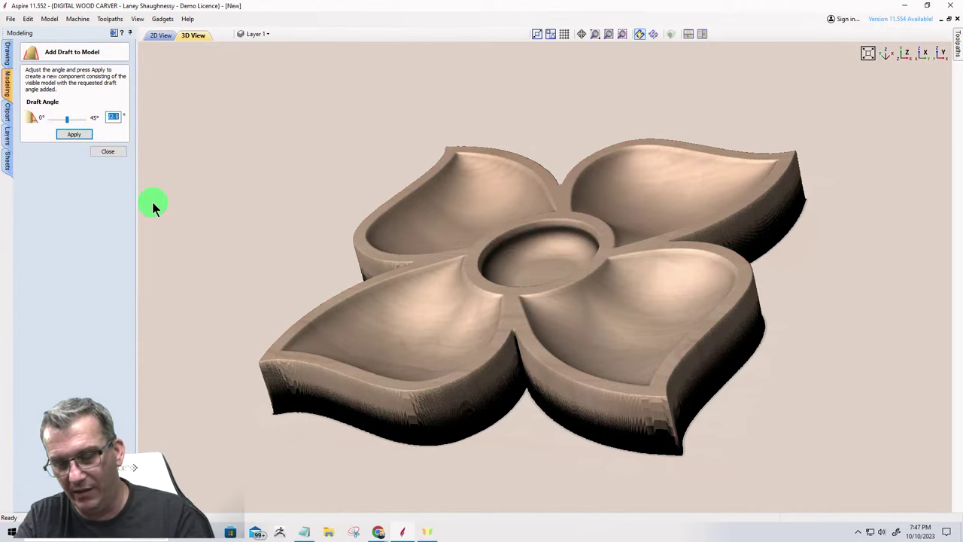
{"action": "left_click", "coordinate": [110, 116]}
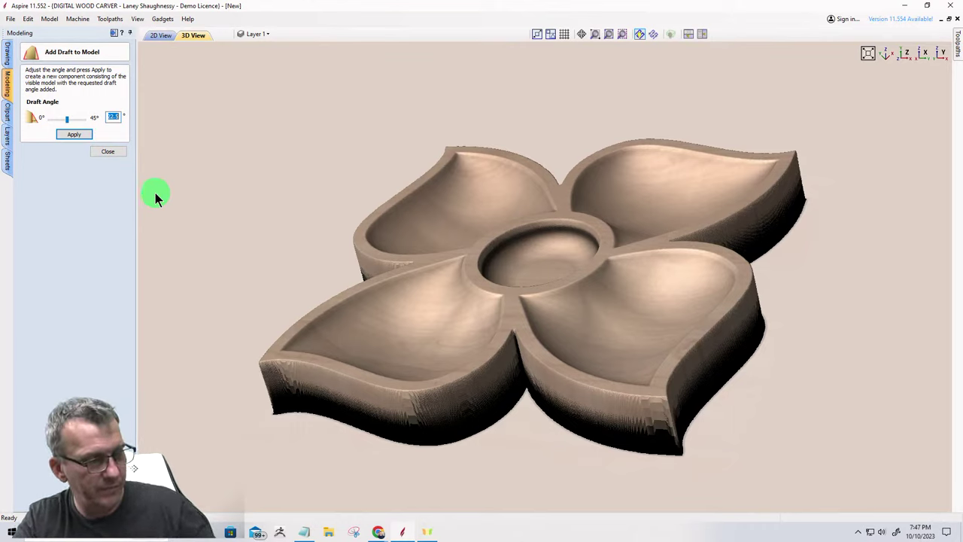
{"action": "type", "text": "15"}
{"action": "left_click", "coordinate": [67, 135]}
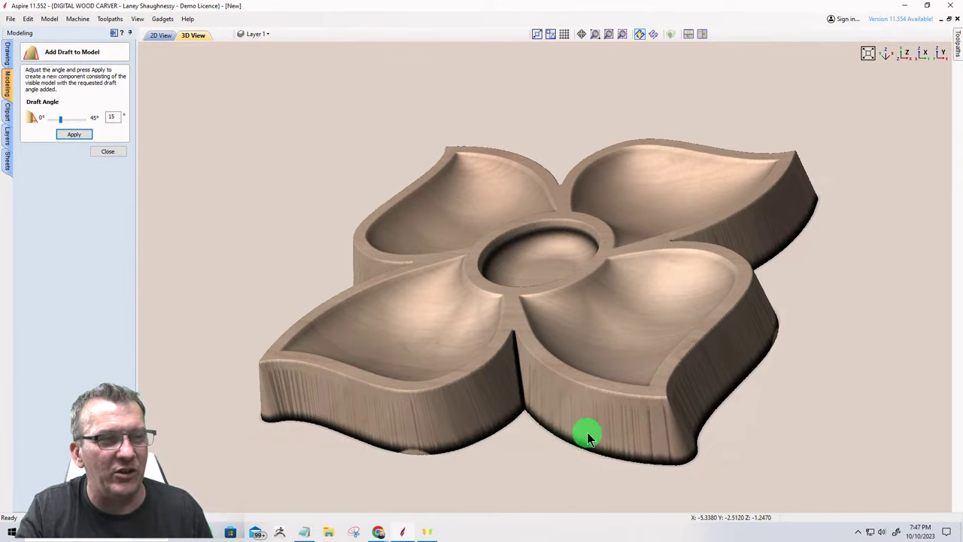
Orbit the bowl edge-on to inspect its 15° sloped walls, then show the 2D top view.
{"action": "scroll", "coordinate": [587, 432], "scroll_direction": "up", "scroll_amount": 1}
{"action": "scroll", "coordinate": [588, 432], "scroll_direction": "down", "scroll_amount": 2}
{"action": "left_click_drag", "start_coordinate": [552, 409], "coordinate": [762, 383]}
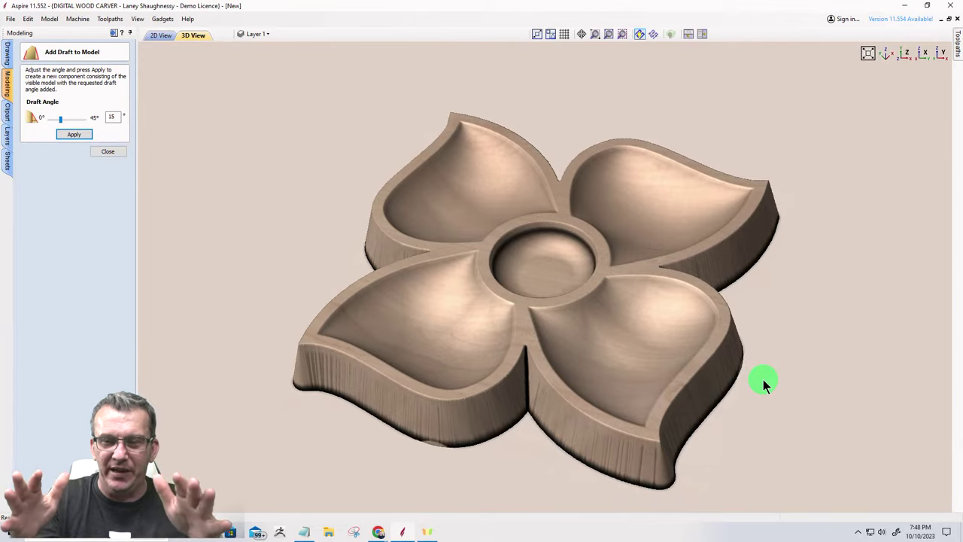
{"action": "left_click_drag", "start_coordinate": [459, 411], "coordinate": [369, 342]}
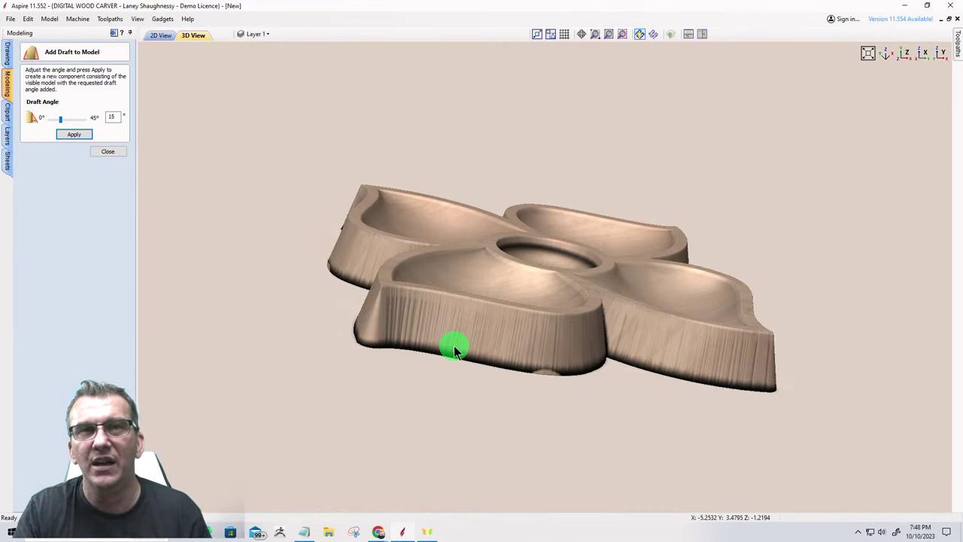
{"action": "left_click_drag", "start_coordinate": [409, 323], "coordinate": [281, 416]}
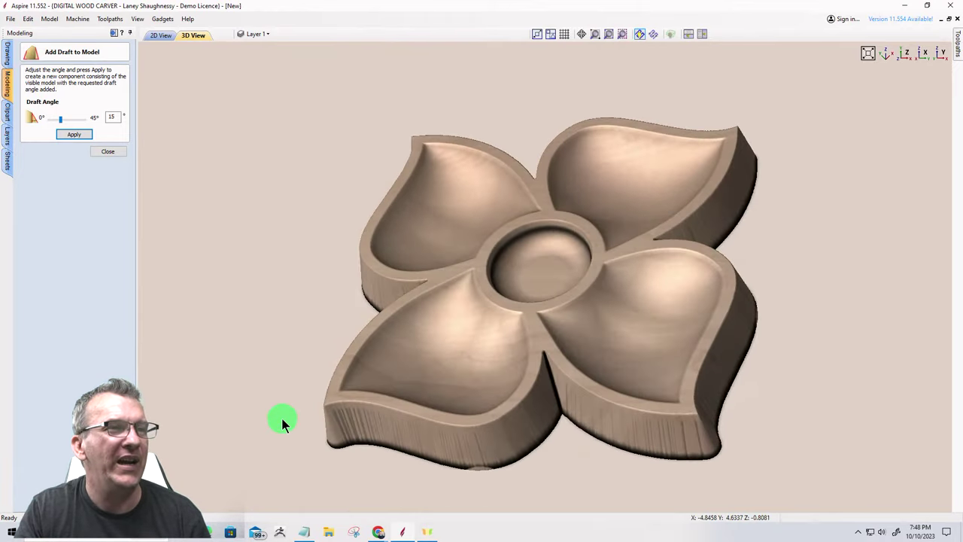
{"action": "left_click", "coordinate": [160, 37]}
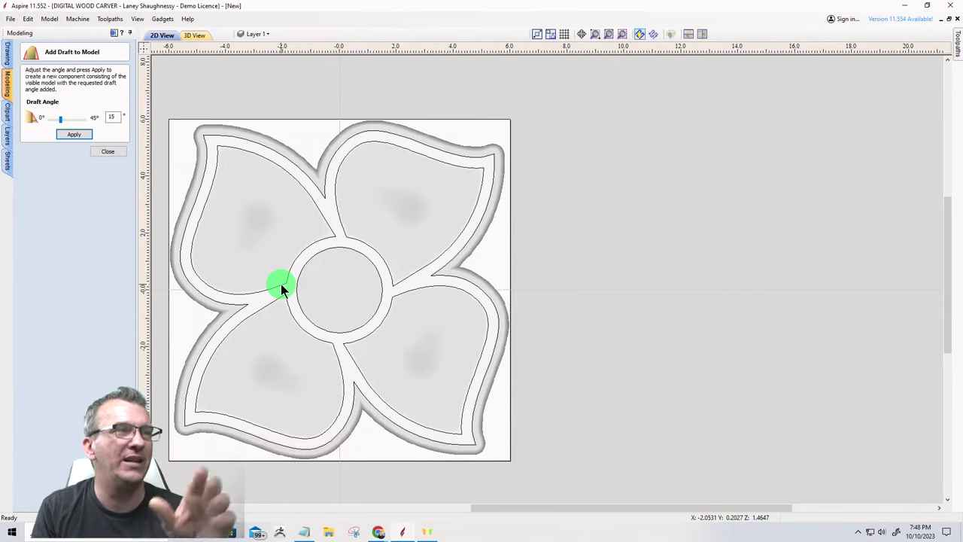
Close Add Draft, review the drafted bowl in 3D, and hide every Level 1 component.
{"action": "left_click", "coordinate": [107, 152]}
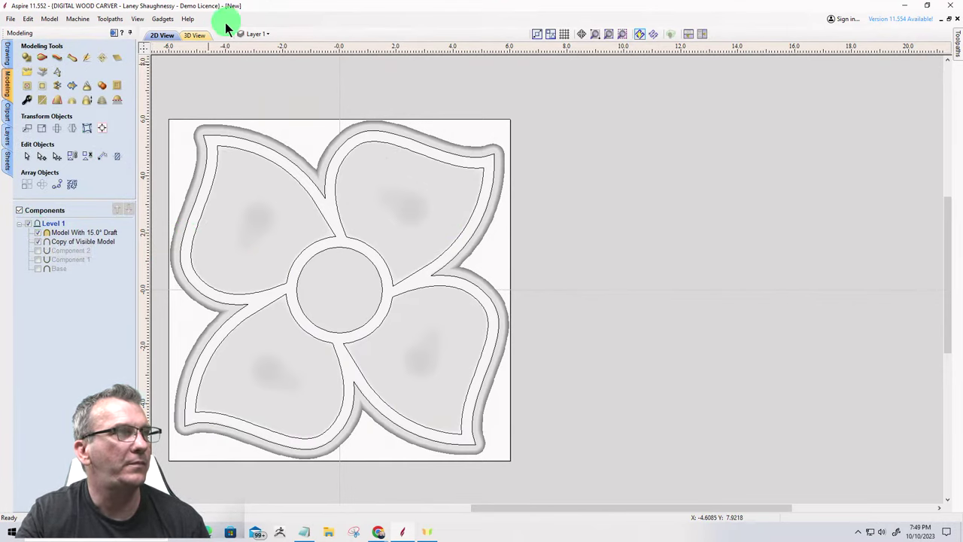
{"action": "left_click", "coordinate": [194, 35]}
{"action": "mouse_move", "coordinate": [467, 311]}
{"action": "left_mouse_down"}
{"action": "mouse_move", "coordinate": [757, 275]}
{"action": "mouse_move", "coordinate": [691, 267]}
{"action": "mouse_move", "coordinate": [391, 273]}
{"action": "mouse_move", "coordinate": [327, 316]}
{"action": "mouse_move", "coordinate": [569, 255]}
{"action": "left_mouse_up"}
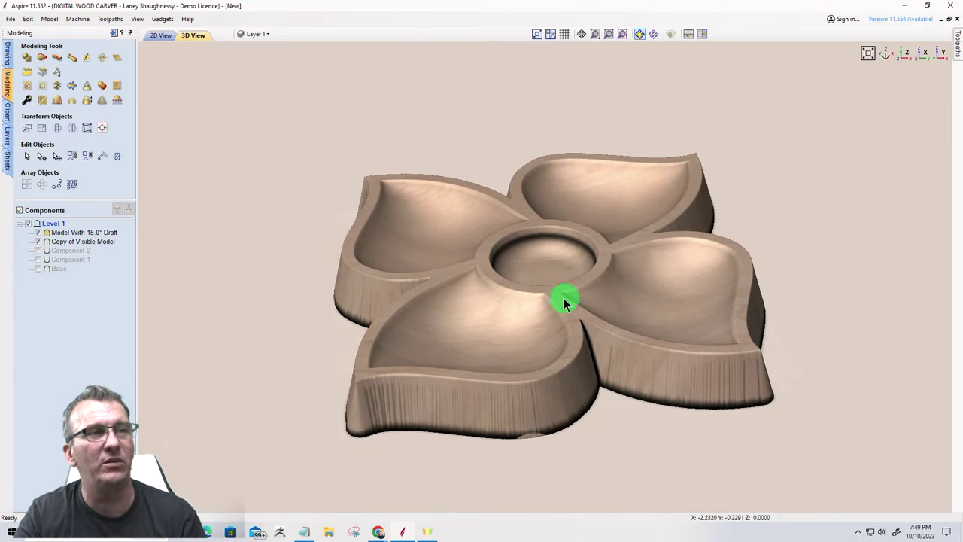
{"action": "left_click_drag", "start_coordinate": [563, 296], "coordinate": [535, 316]}
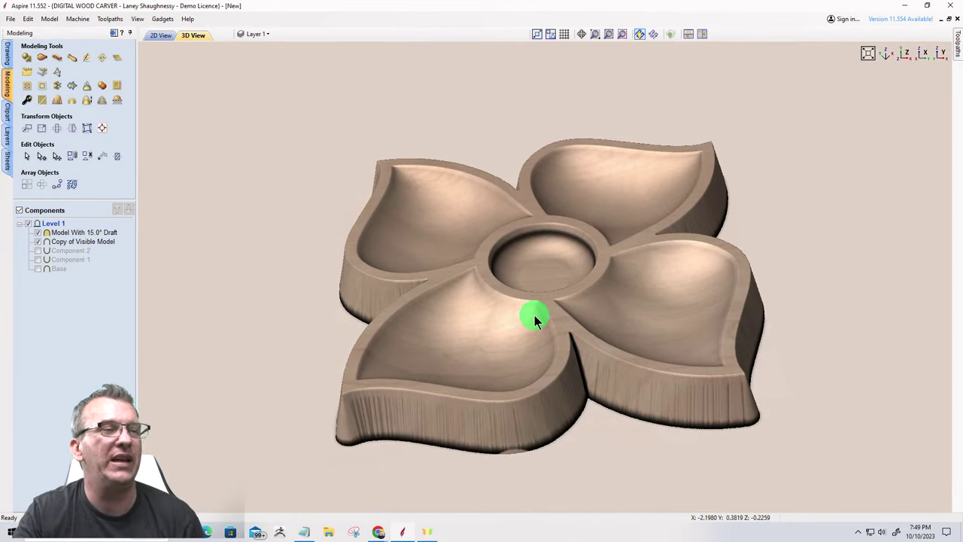
{"action": "left_click", "coordinate": [28, 224]}
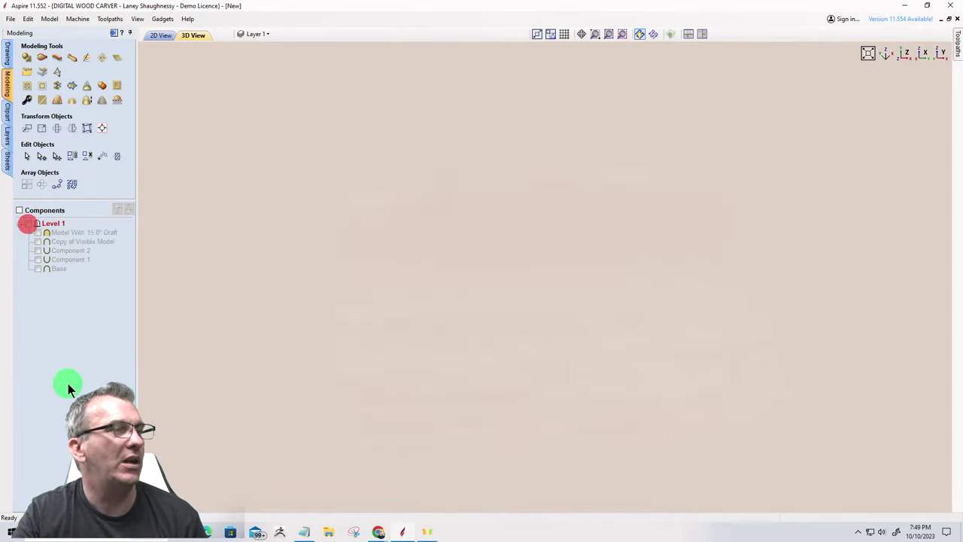
Return to the 2D flower vectors and show the Toolpaths panel beside them.
{"action": "left_click", "coordinate": [161, 35]}
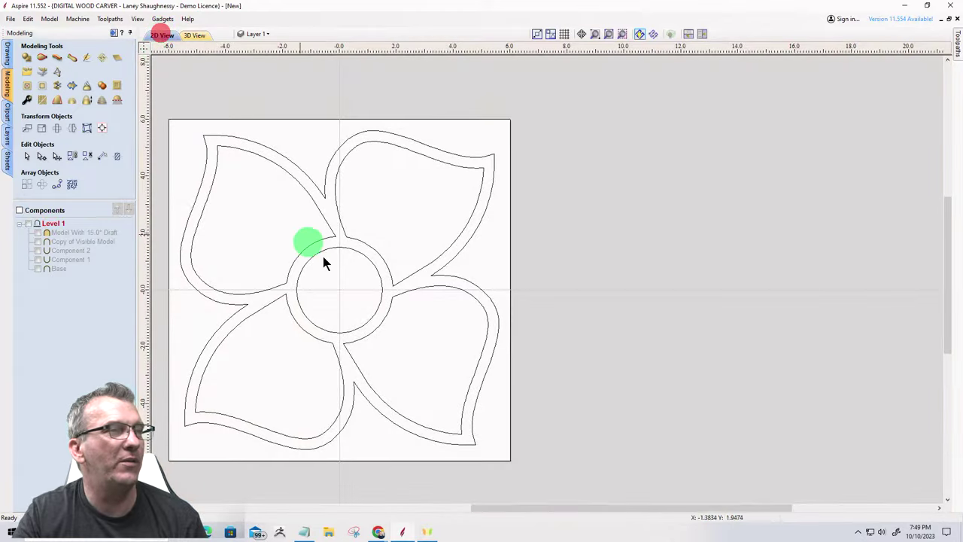
{"action": "scroll", "coordinate": [716, 278], "scroll_direction": "down", "scroll_amount": 3}
{"action": "scroll", "coordinate": [587, 303], "scroll_direction": "up", "scroll_amount": 4}
{"action": "scroll", "coordinate": [589, 305], "scroll_direction": "up", "scroll_amount": 1}
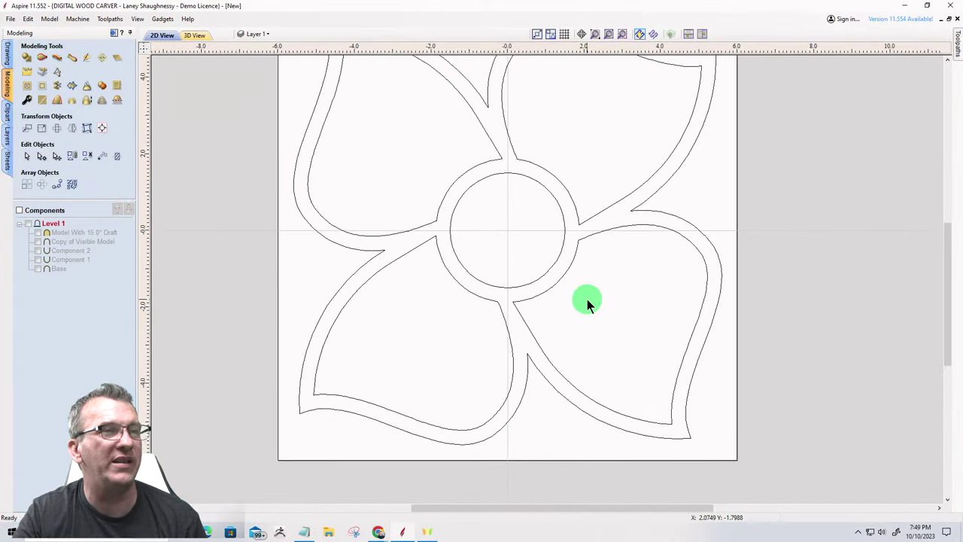
{"action": "scroll", "coordinate": [585, 303], "scroll_direction": "down", "scroll_amount": 2}
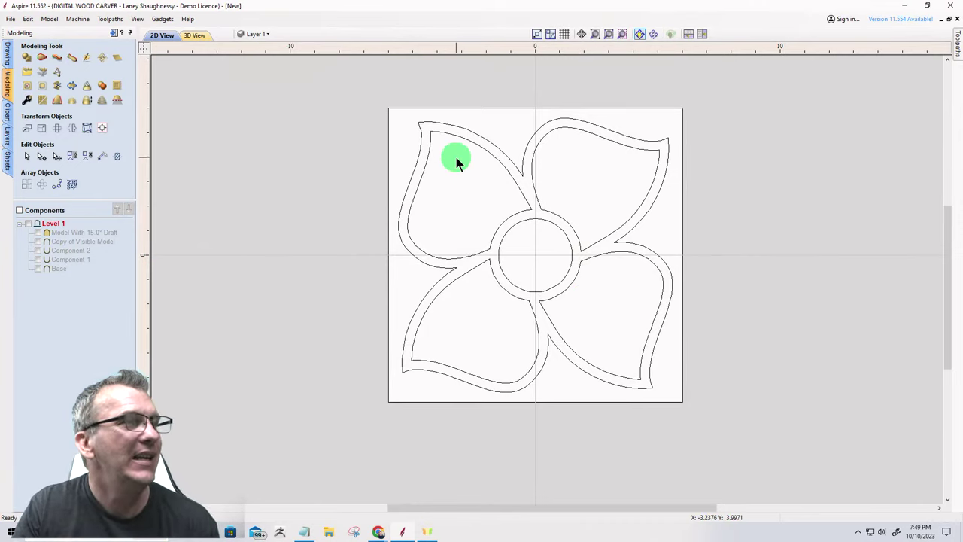
{"action": "left_click", "coordinate": [111, 29]}
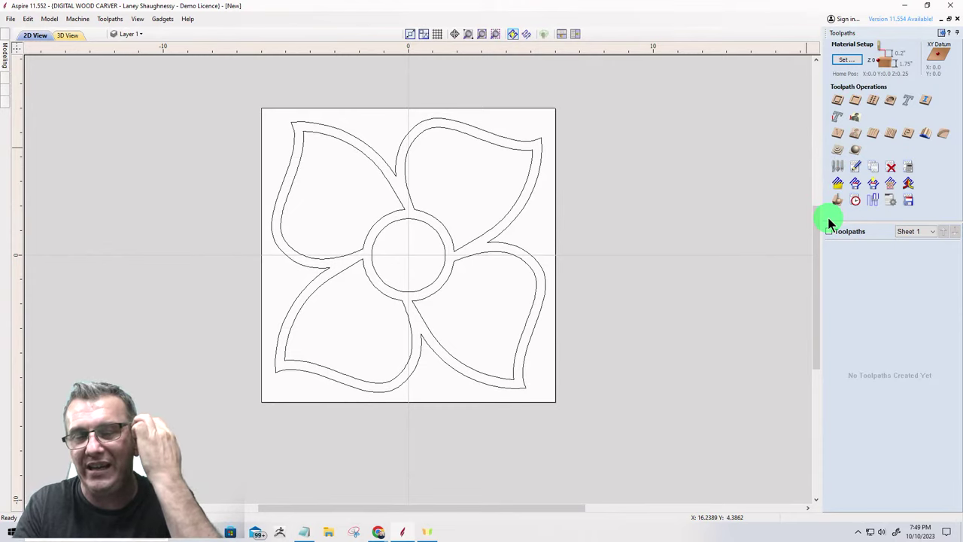
{"action": "left_click", "coordinate": [434, 127]}
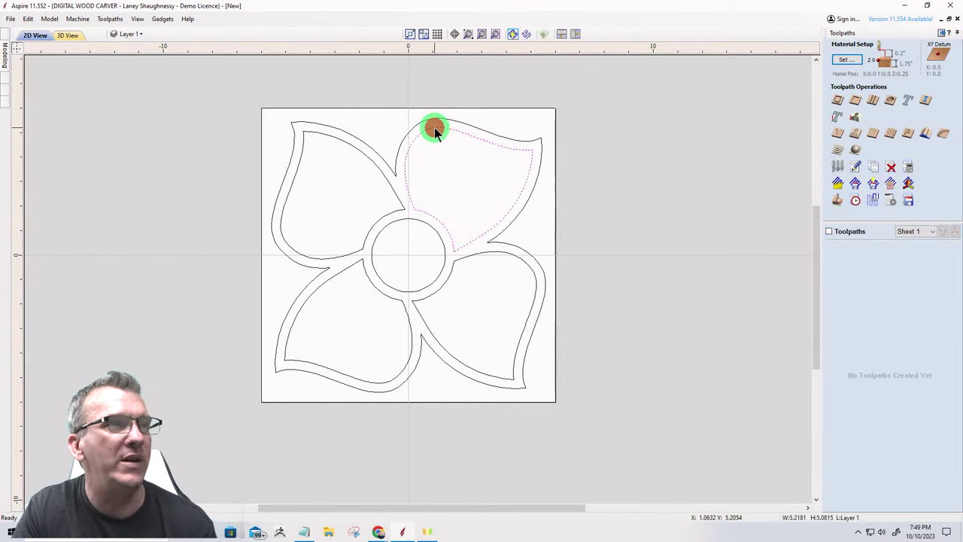
{"action": "left_click", "coordinate": [376, 167]}
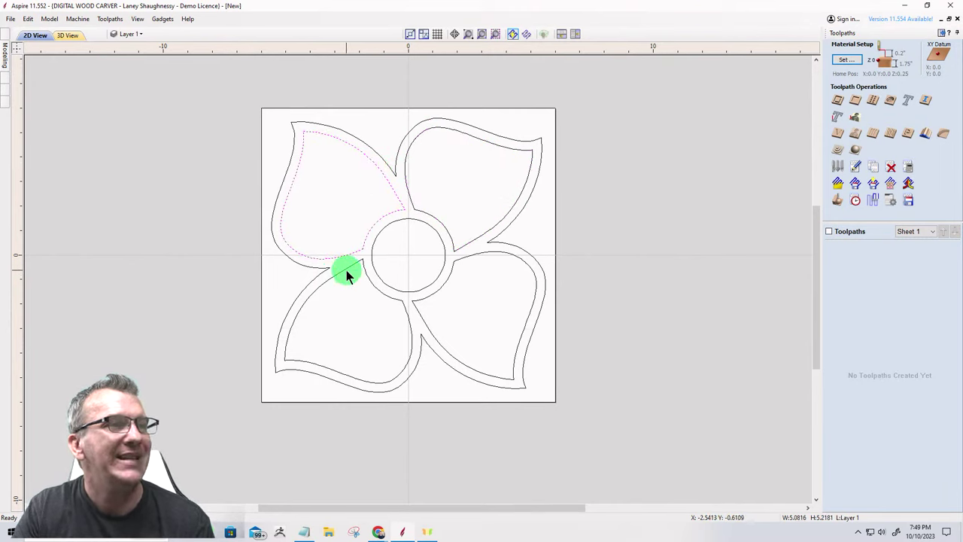
{"action": "left_click", "coordinate": [347, 270]}
{"action": "left_click", "coordinate": [445, 349]}
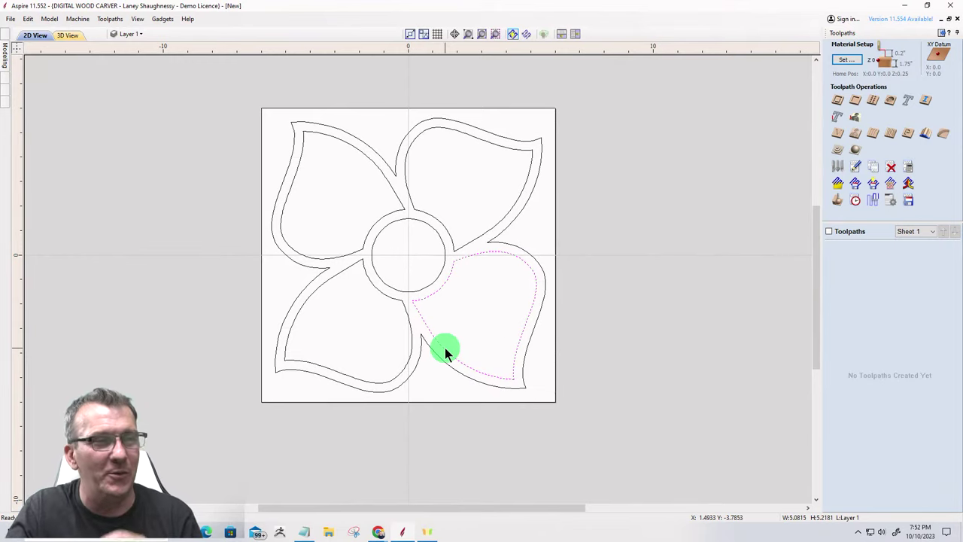
Open the Tool Database and compare the WS 1370 and Whiteside 1376 Bowl Bit parameters.
{"action": "left_click", "coordinate": [837, 167]}
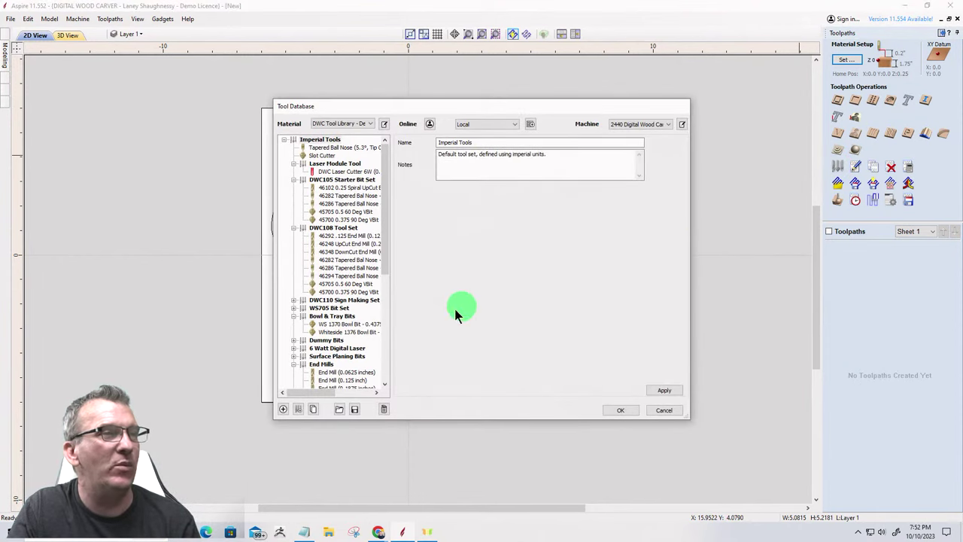
{"action": "left_click", "coordinate": [340, 326]}
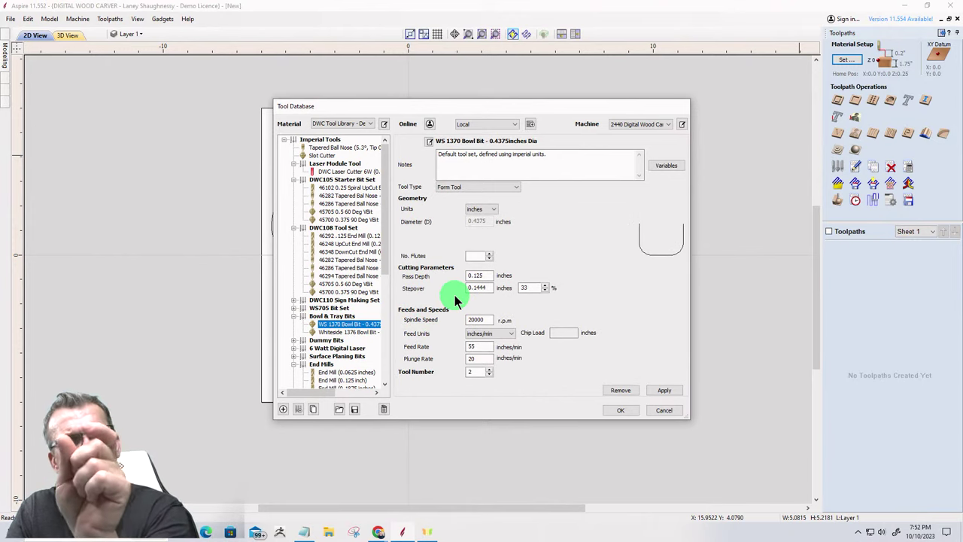
{"action": "left_click", "coordinate": [340, 332]}
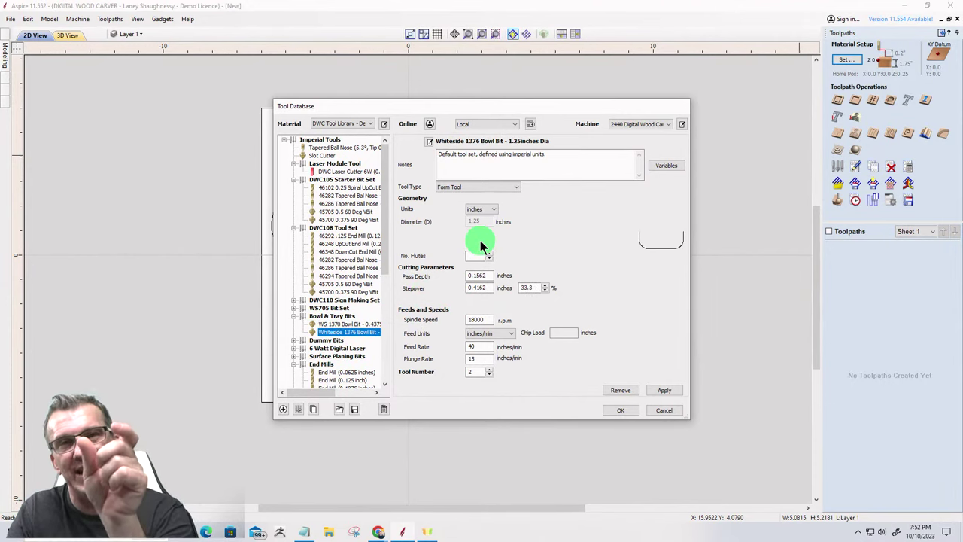
{"action": "left_click", "coordinate": [336, 323]}
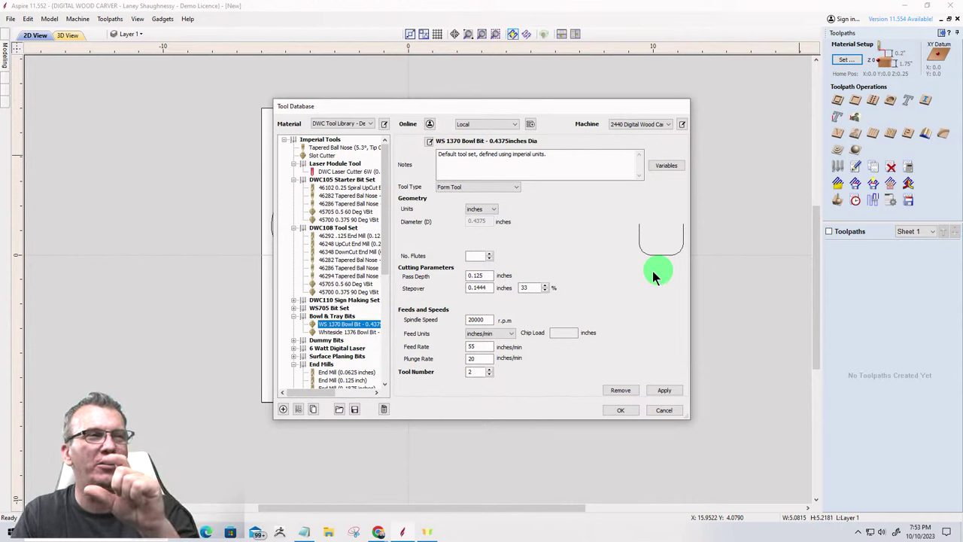
{"action": "left_click", "coordinate": [346, 332]}
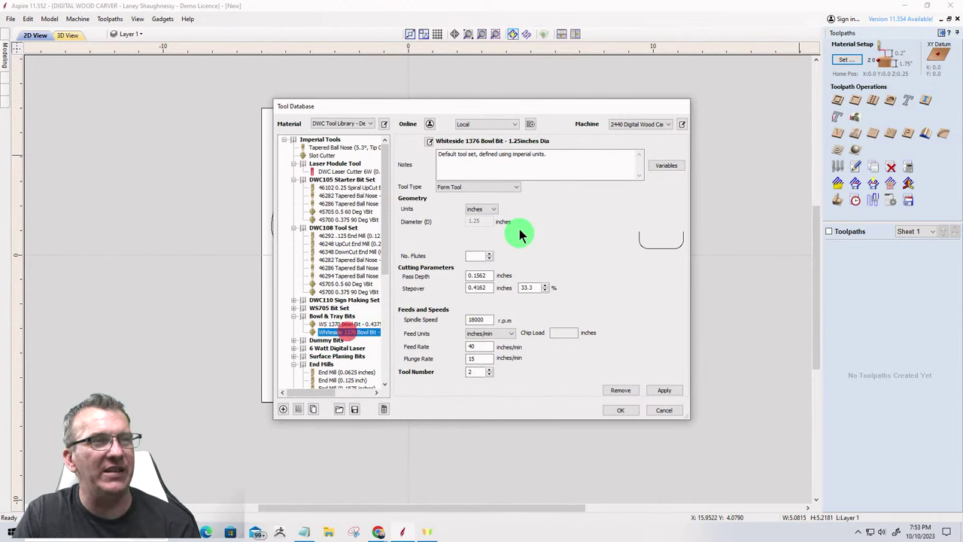
{"action": "left_click", "coordinate": [674, 462]}
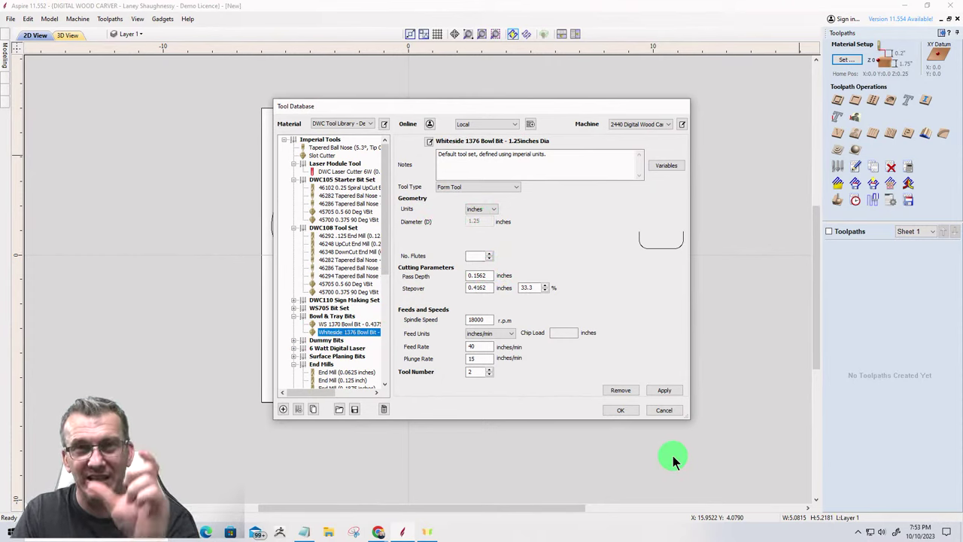
{"action": "left_click", "coordinate": [614, 412]}
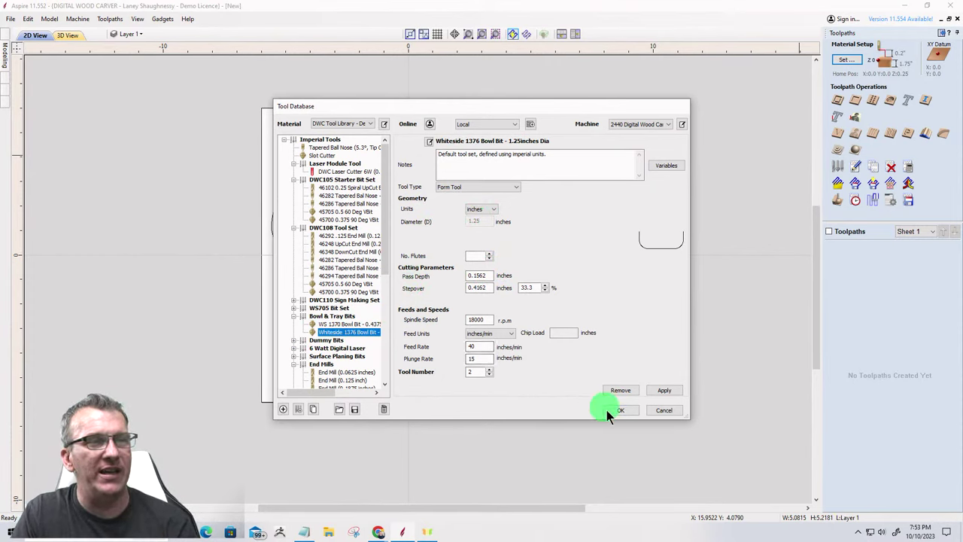
Close the Tool Database and briefly check the component properties panel.
{"action": "left_click", "coordinate": [621, 410]}
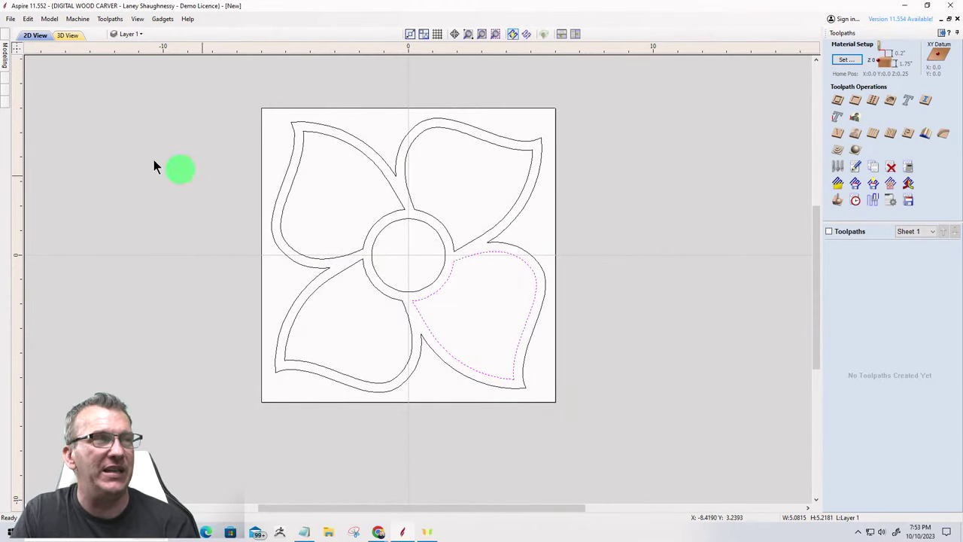
{"action": "left_click", "coordinate": [6, 57]}
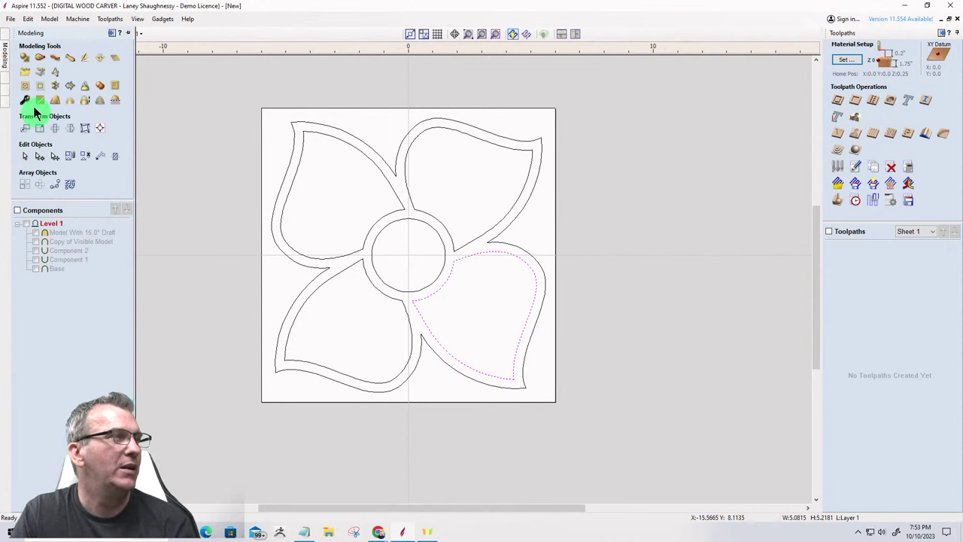
{"action": "left_click", "coordinate": [24, 102]}
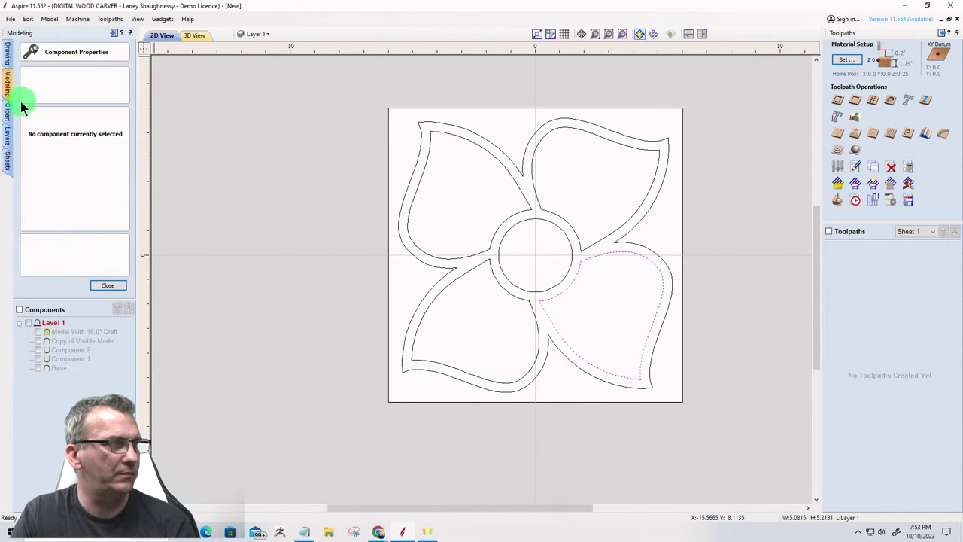
{"action": "left_click", "coordinate": [6, 51]}
Use the rectangle Height field to calculate 1.25/2 = 0.625, closing without drawing.
{"action": "left_click", "coordinate": [52, 99]}
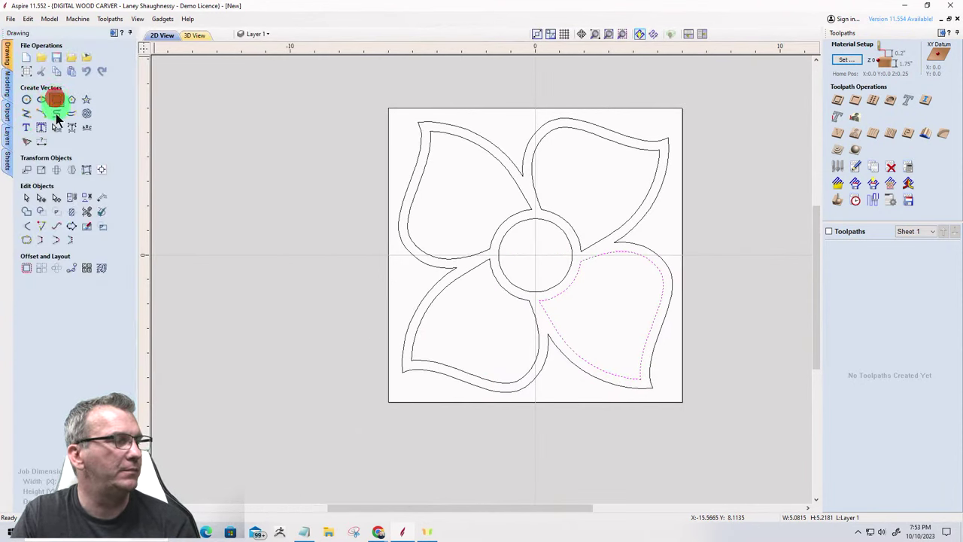
{"action": "double_click", "coordinate": [88, 223]}
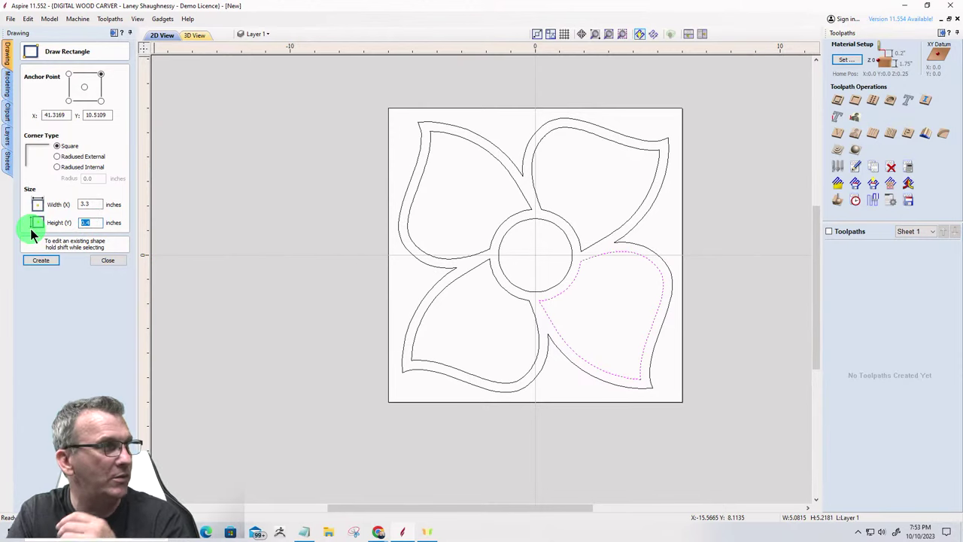
{"action": "double_click", "coordinate": [94, 223]}
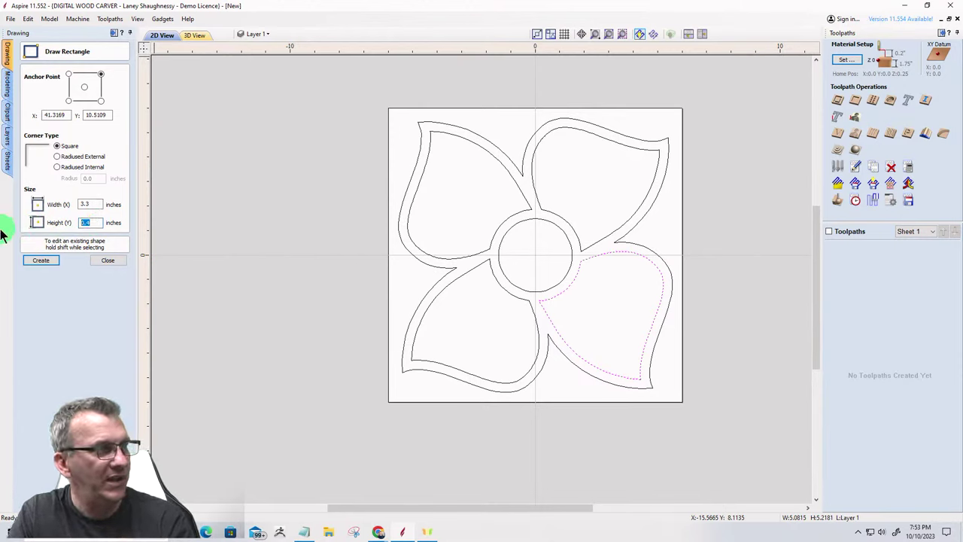
{"action": "type", "text": "1.25"}
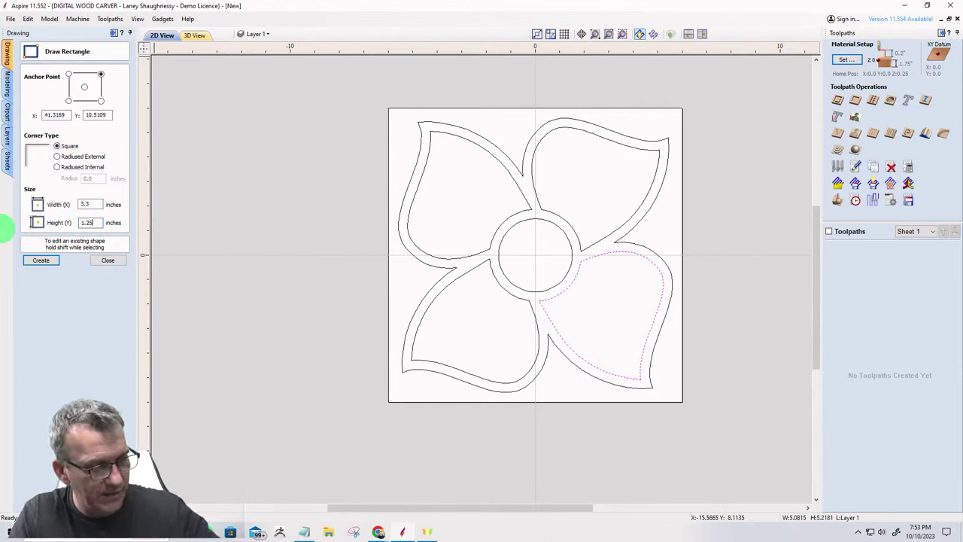
{"action": "type", "text": "/2"}
{"action": "key", "text": "Tab"}
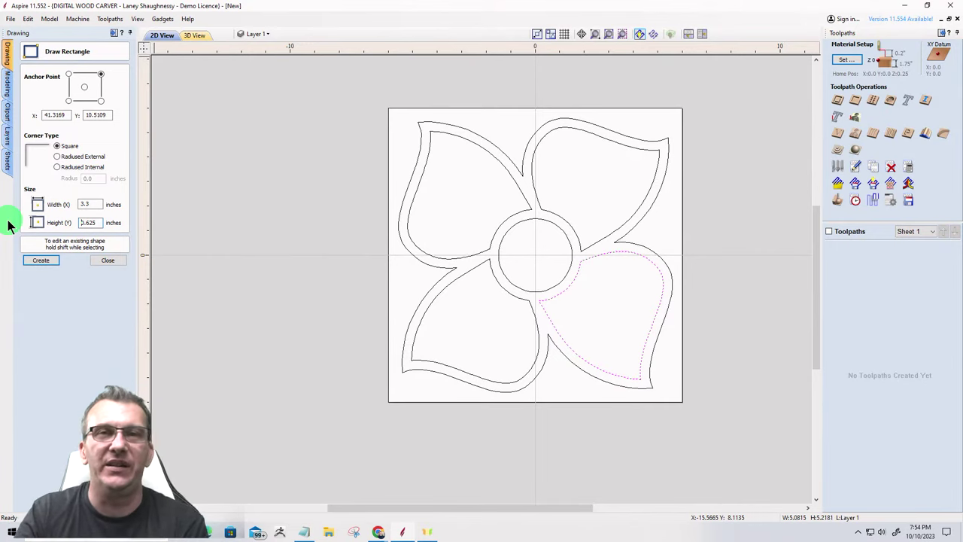
{"action": "type", "text": "0"}
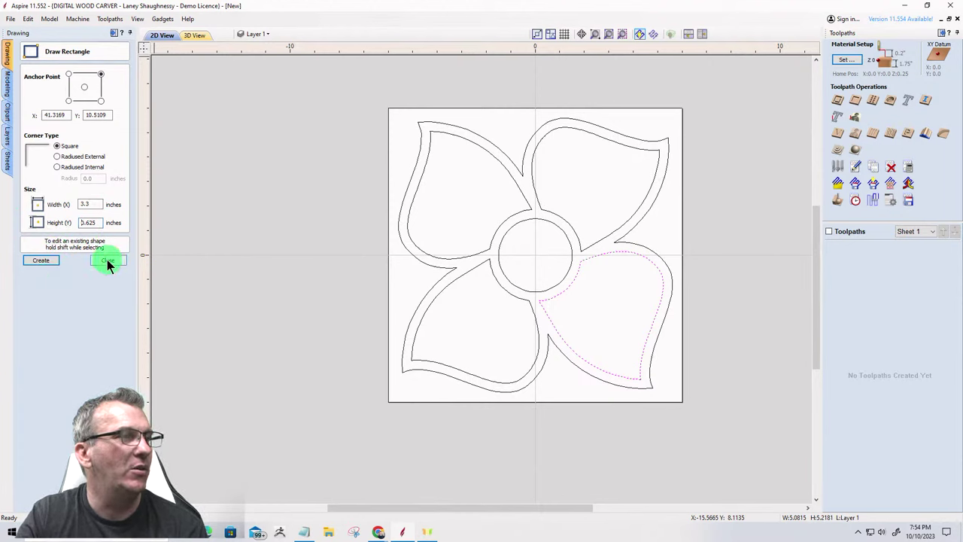
{"action": "left_click", "coordinate": [107, 260]}
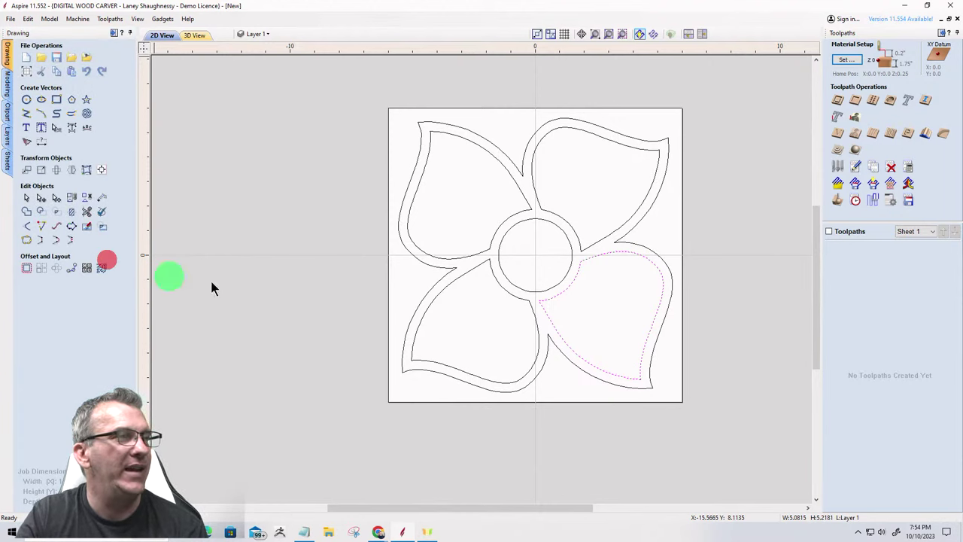
Select the four petals and centre circle and offset them 0.625 inches inward.
{"action": "left_click", "coordinate": [457, 279]}
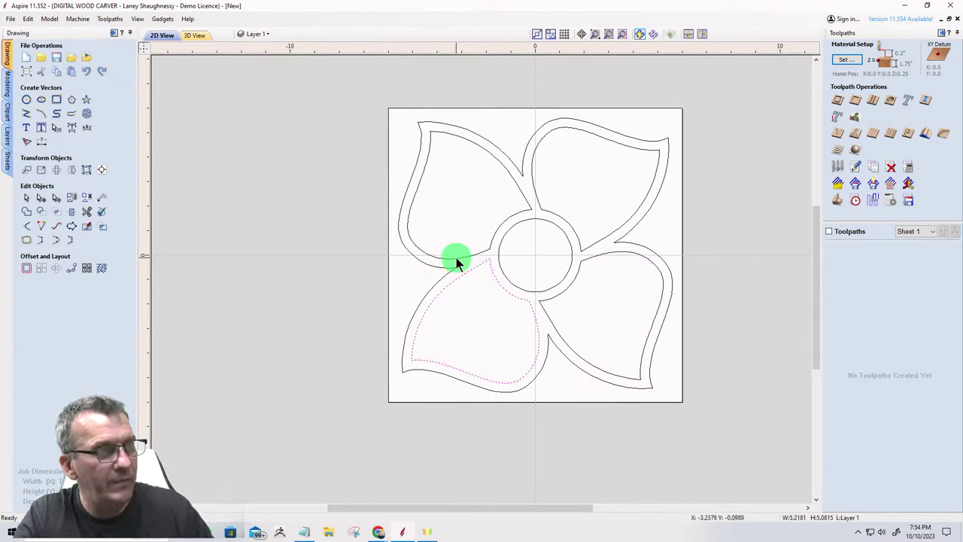
{"action": "left_click", "coordinate": [454, 258], "text": "shift"}
{"action": "left_click", "coordinate": [497, 251], "text": "shift"}
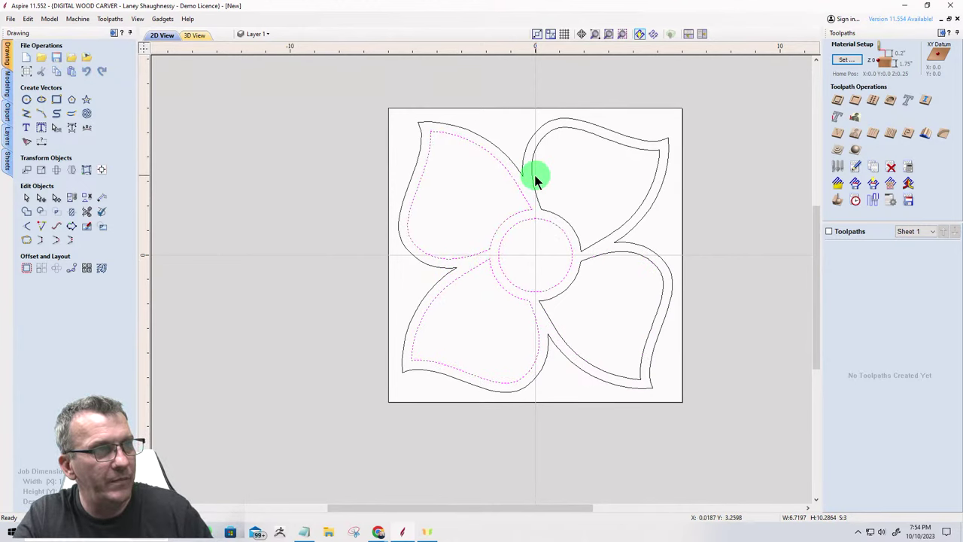
{"action": "left_click", "coordinate": [530, 175], "text": "shift"}
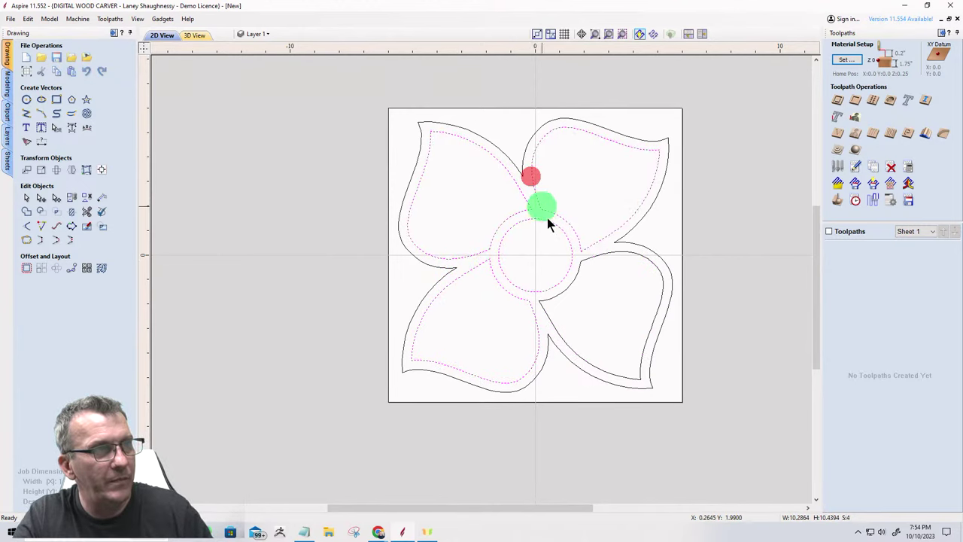
{"action": "left_click", "coordinate": [603, 253], "text": "shift"}
{"action": "left_click", "coordinate": [33, 277]}
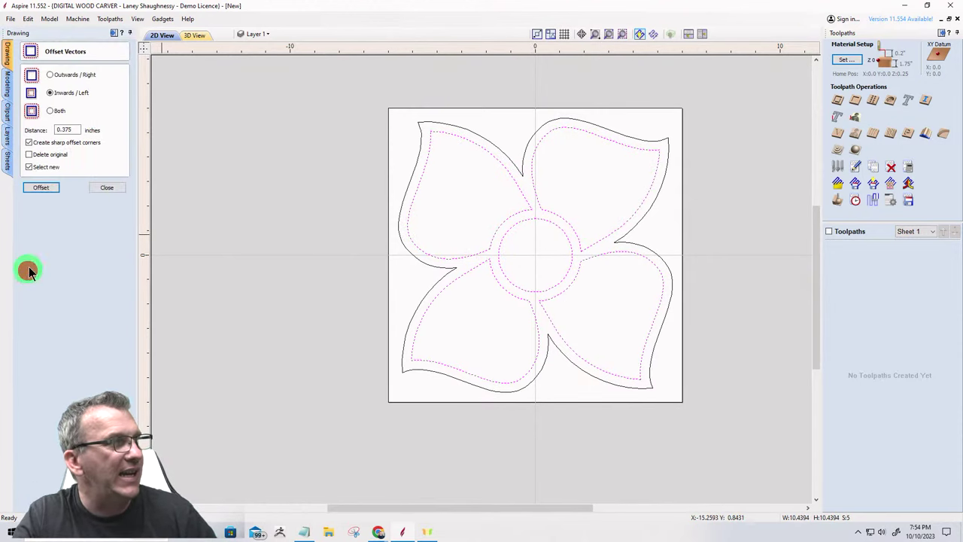
{"action": "left_click", "coordinate": [74, 129]}
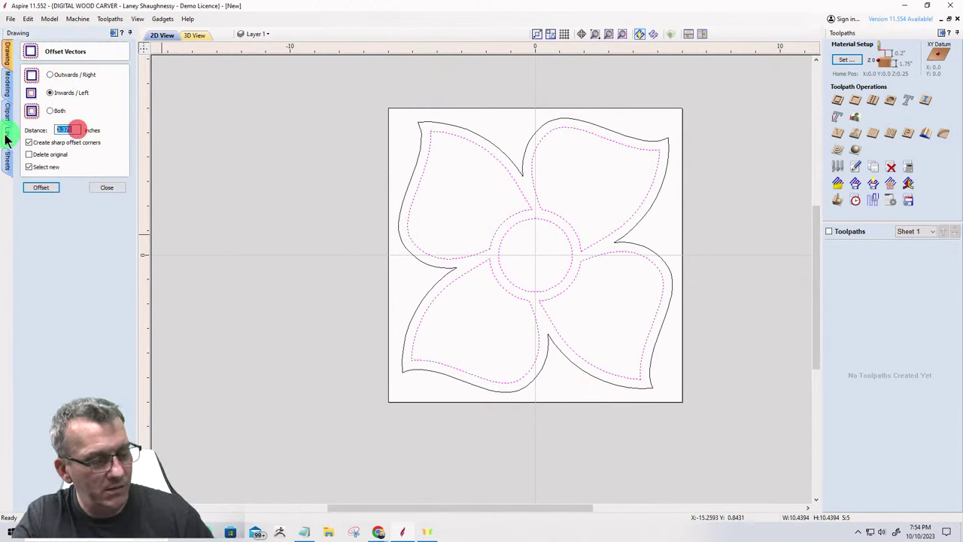
{"action": "type", "text": "0"}
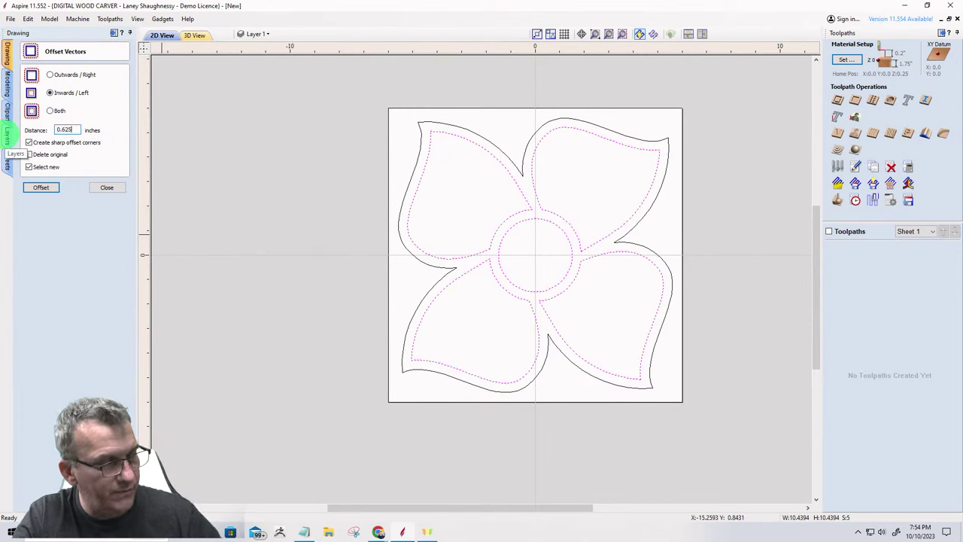
{"action": "left_click", "coordinate": [37, 188]}
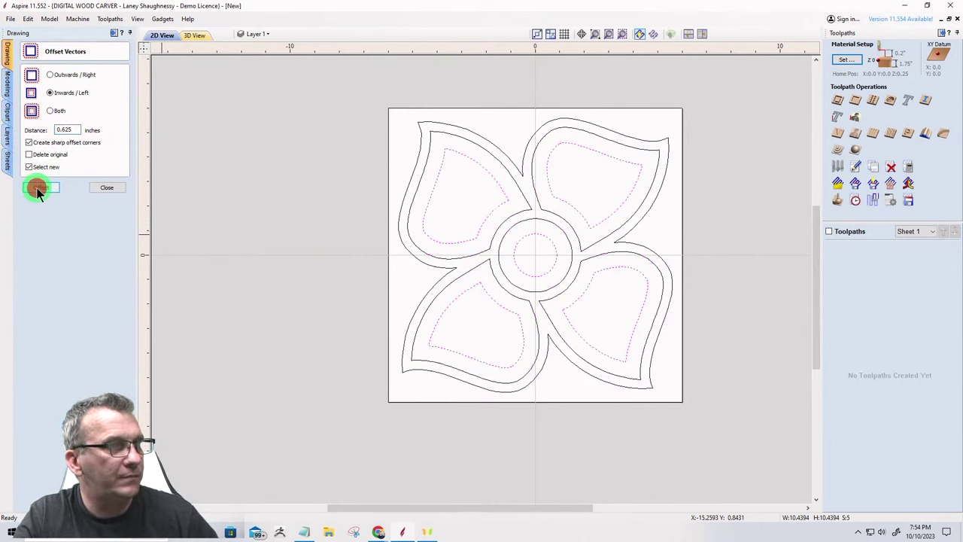
{"action": "left_click", "coordinate": [110, 189]}
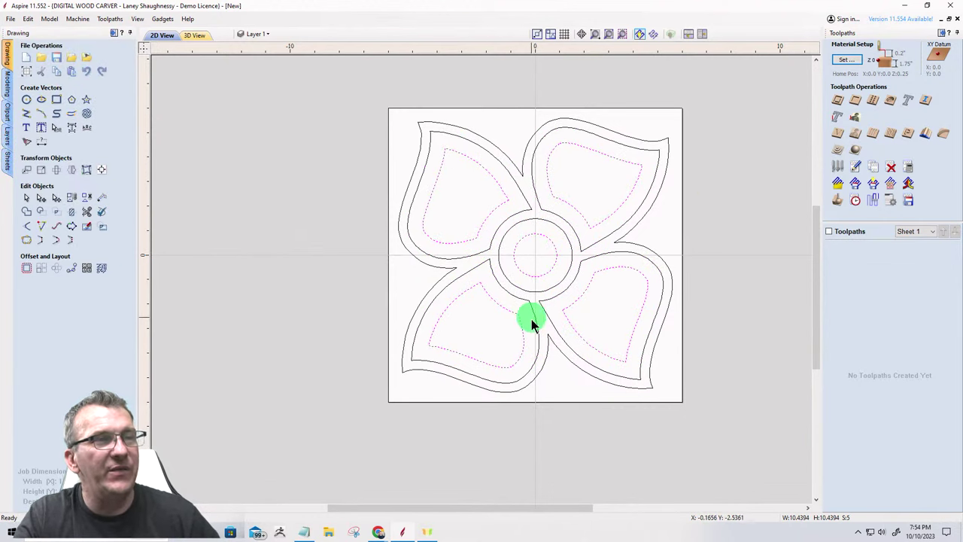
Calculate a 0.75-inch-deep pocket 'Pocket Clear 0.25 EM' using only the 0.25-inch end mill.
{"action": "left_click", "coordinate": [855, 102]}
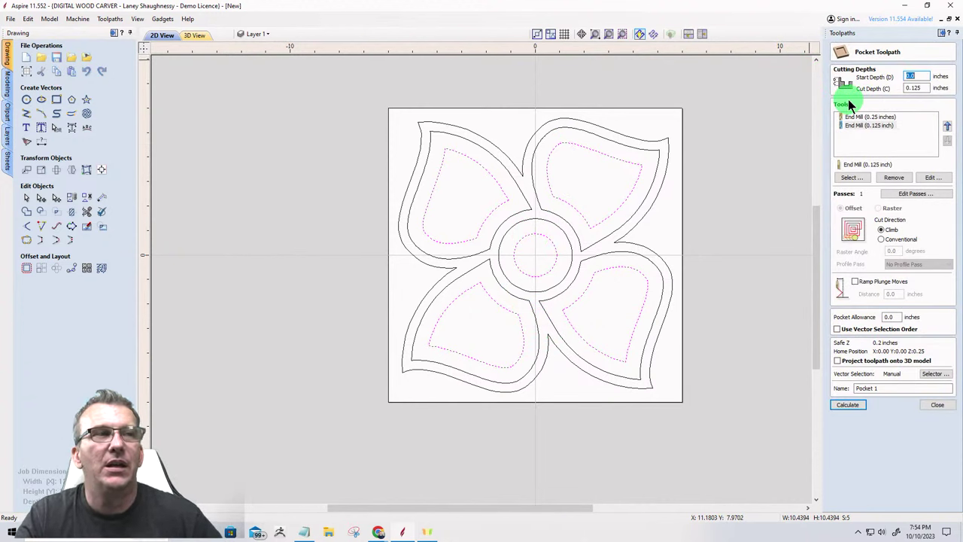
{"action": "left_click", "coordinate": [927, 88]}
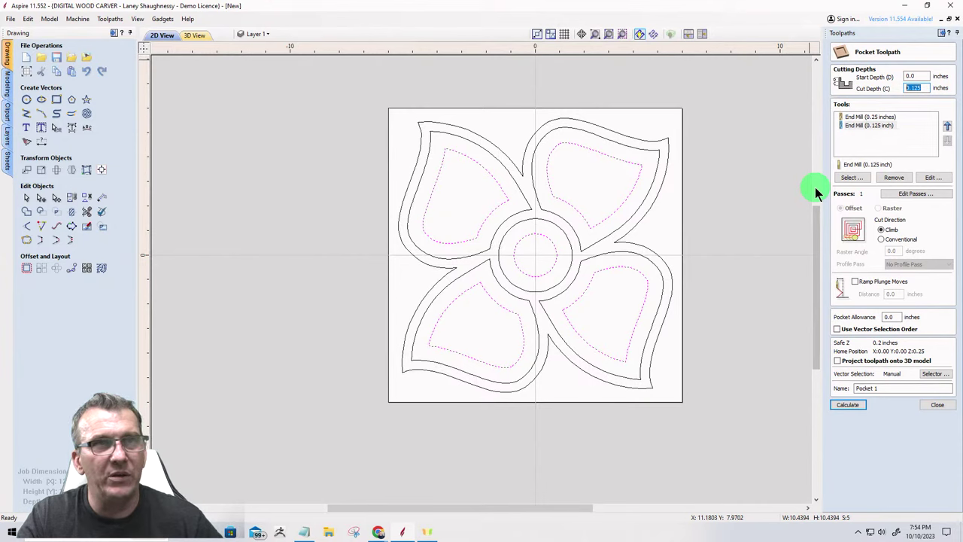
{"action": "type", "text": "0."}
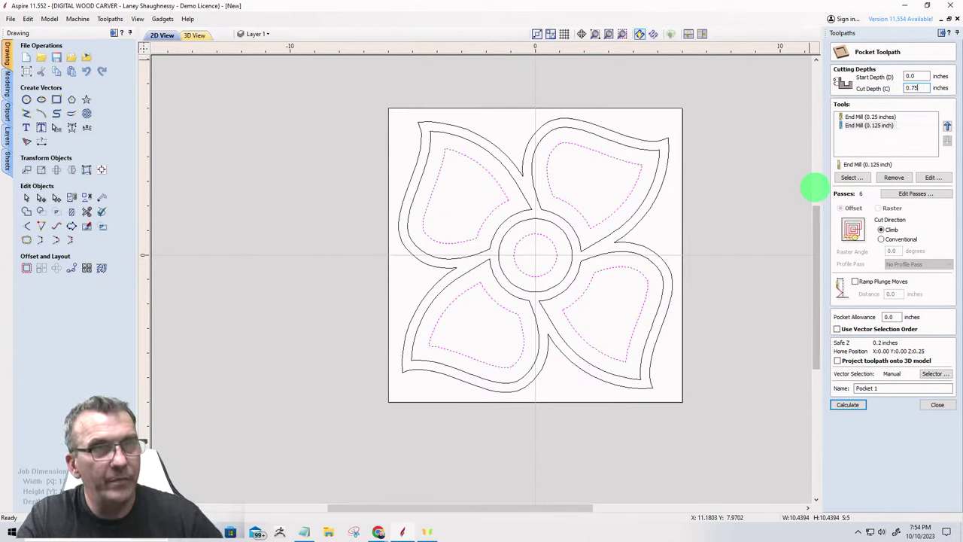
{"action": "left_click", "coordinate": [865, 125]}
{"action": "left_click", "coordinate": [893, 179]}
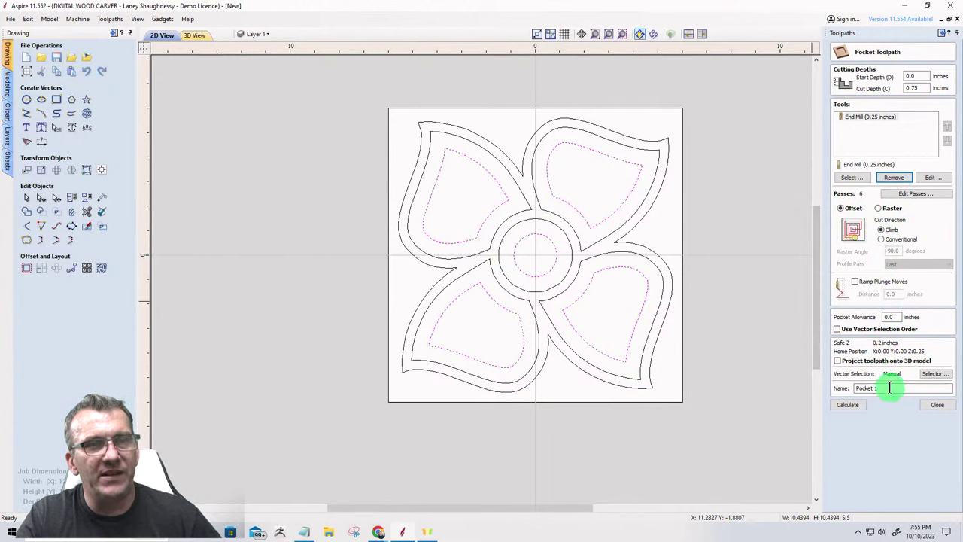
{"action": "left_click_drag", "start_coordinate": [890, 388], "coordinate": [808, 387]}
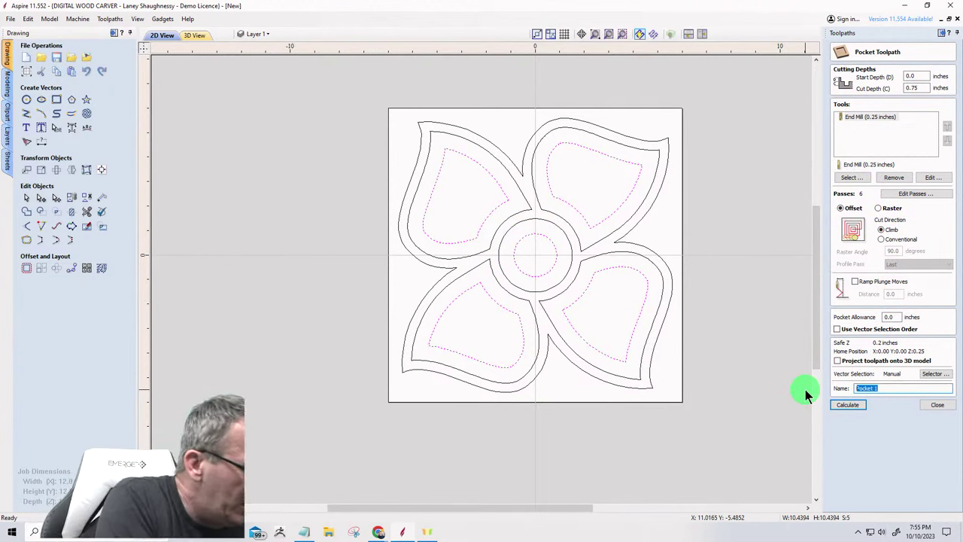
{"action": "type", "text": "Pocket"}
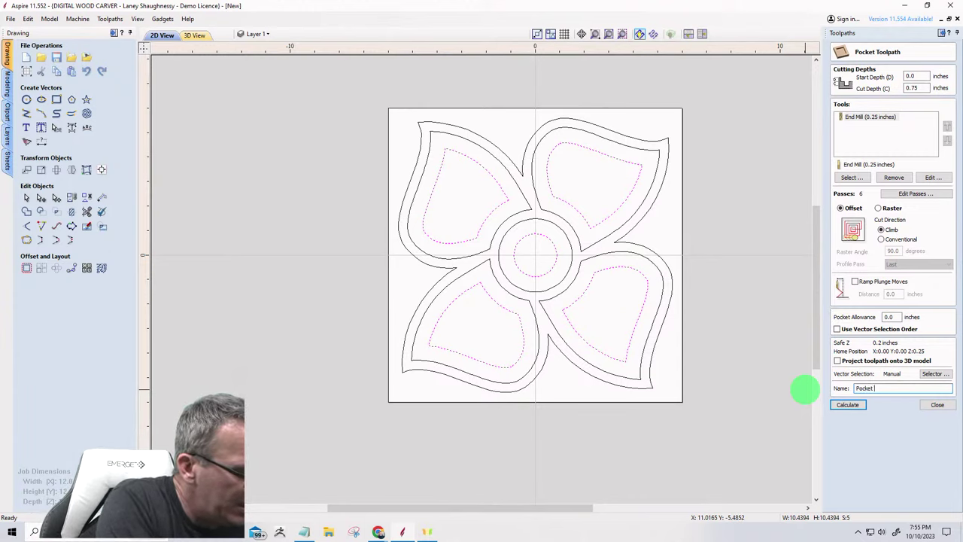
{"action": "type", "text": " Clear 0.25 EM"}
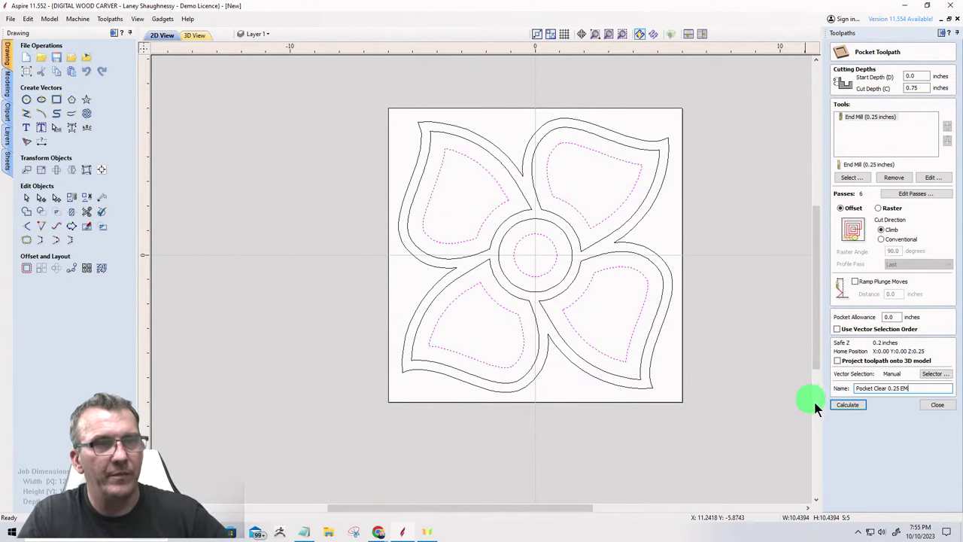
{"action": "left_click", "coordinate": [847, 404]}
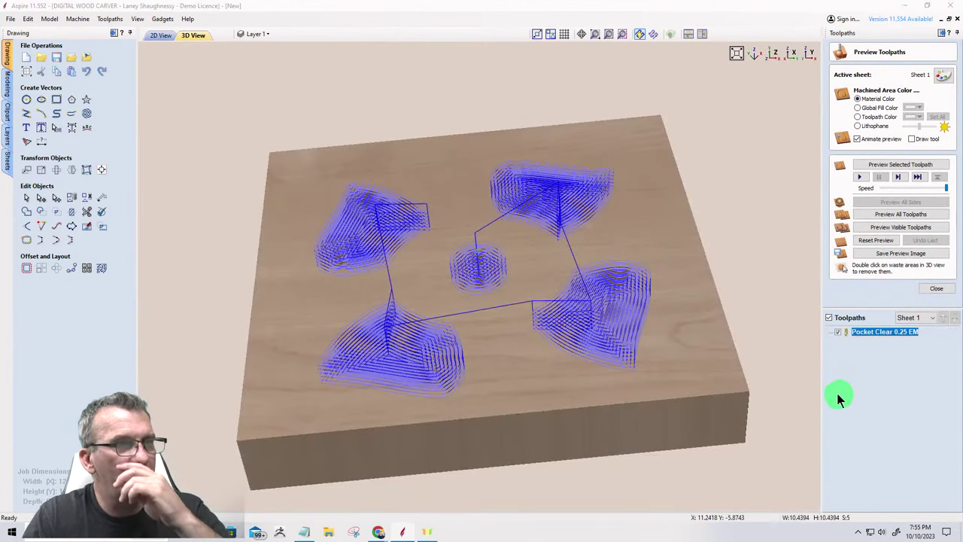
Preview the pocket cut, then select the four outer petal outlines and centre ring in 2D.
{"action": "left_click", "coordinate": [882, 223]}
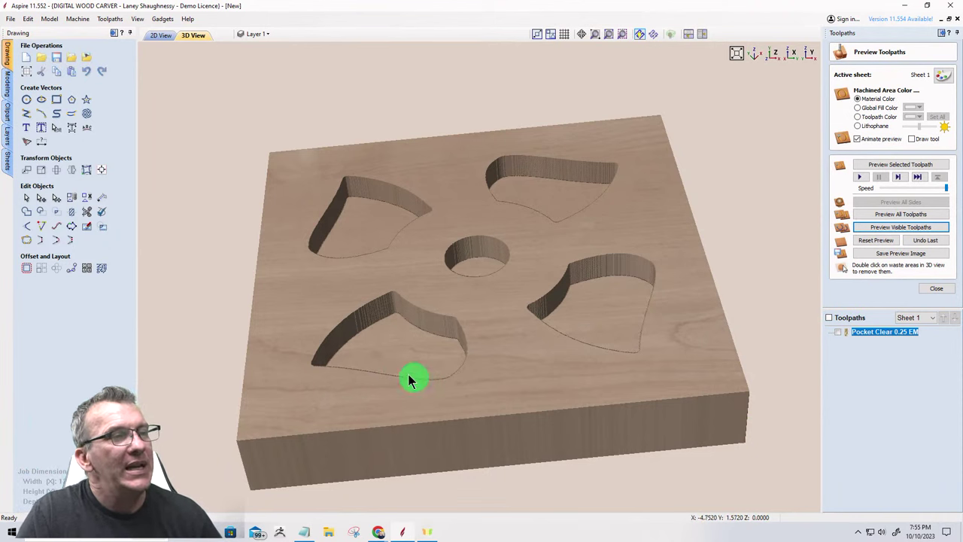
{"action": "left_click", "coordinate": [155, 36]}
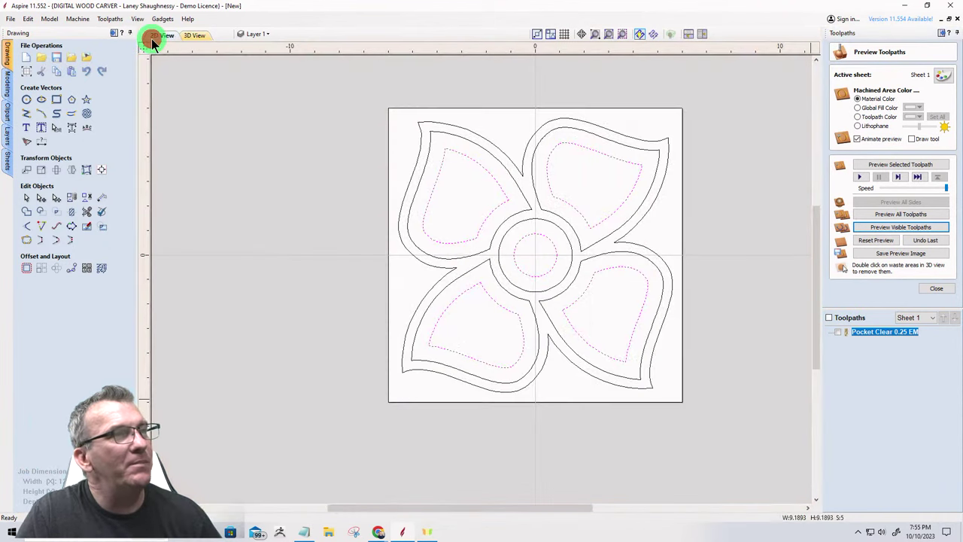
{"action": "left_click", "coordinate": [426, 156]}
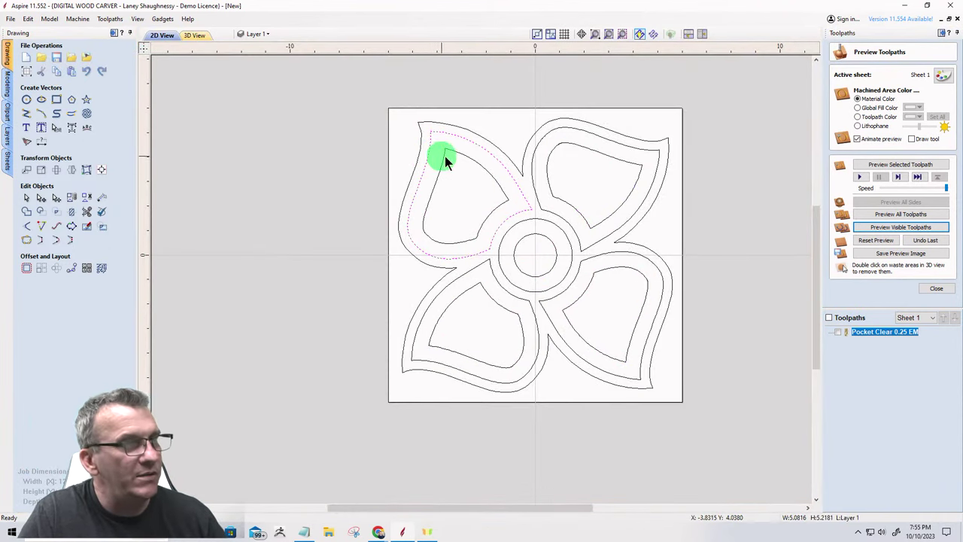
{"action": "left_click", "coordinate": [533, 152], "text": "shift"}
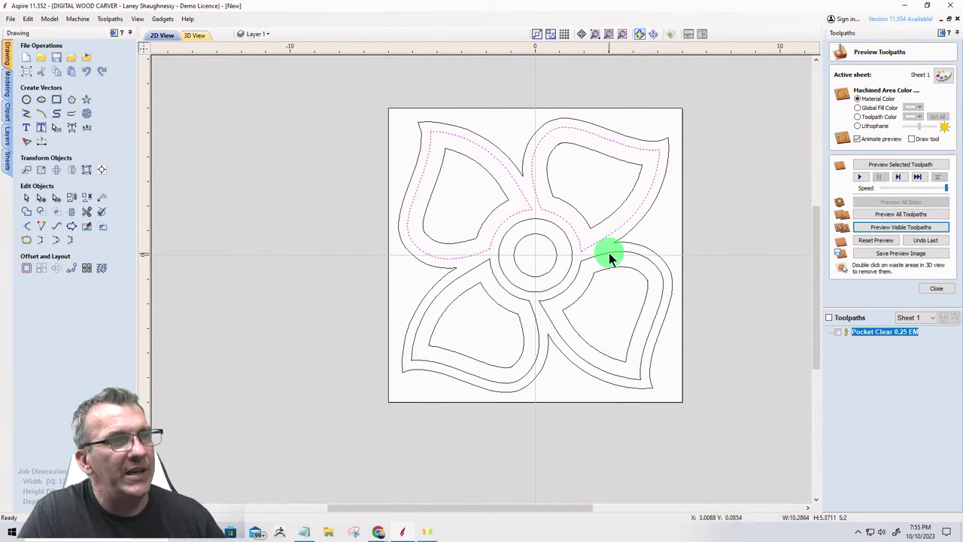
{"action": "left_click", "coordinate": [609, 253], "text": "shift"}
{"action": "left_click", "coordinate": [572, 261], "text": "shift"}
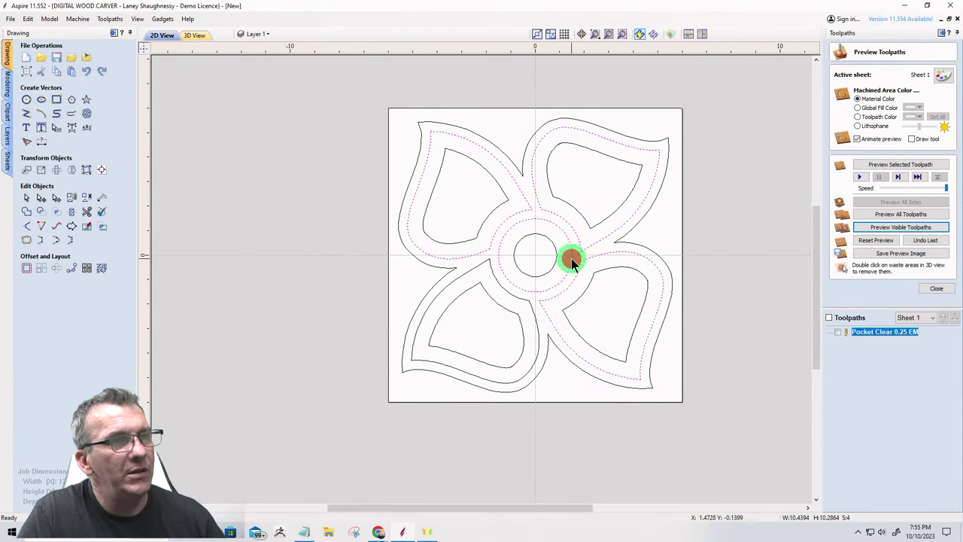
{"action": "left_click", "coordinate": [517, 295], "text": "shift"}
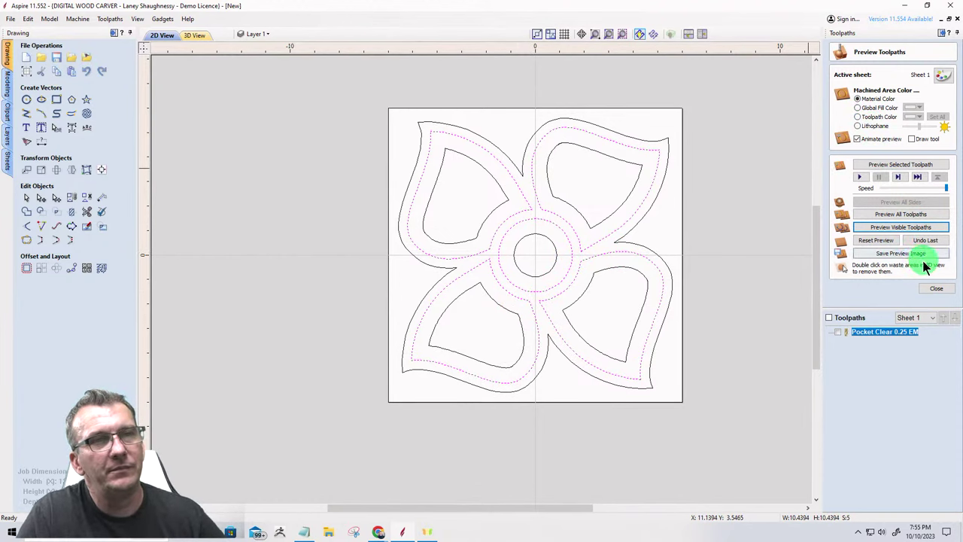
{"action": "left_click", "coordinate": [936, 288]}
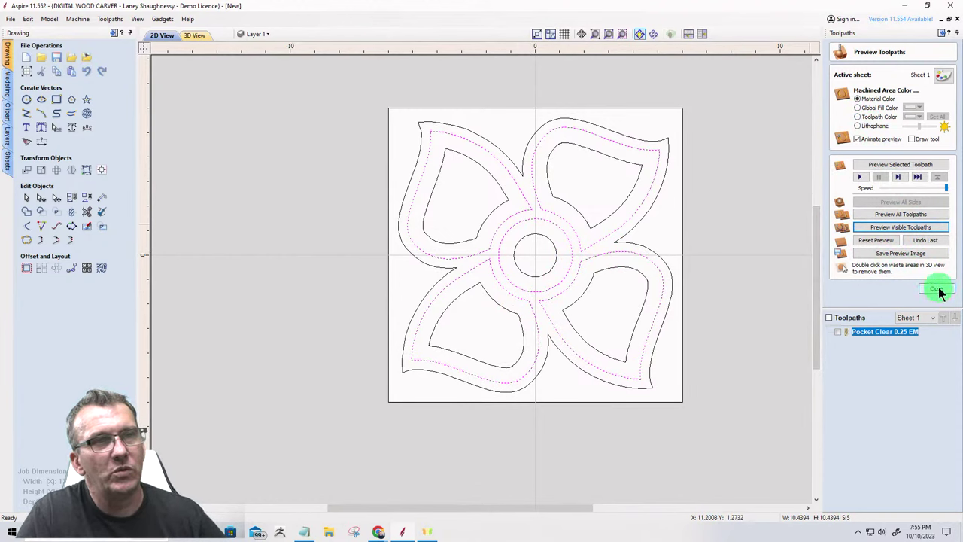
Start a profile toolpath with a 0.75-inch cut depth and the Whiteside 1376 Bowl Bit.
{"action": "left_click", "coordinate": [838, 99]}
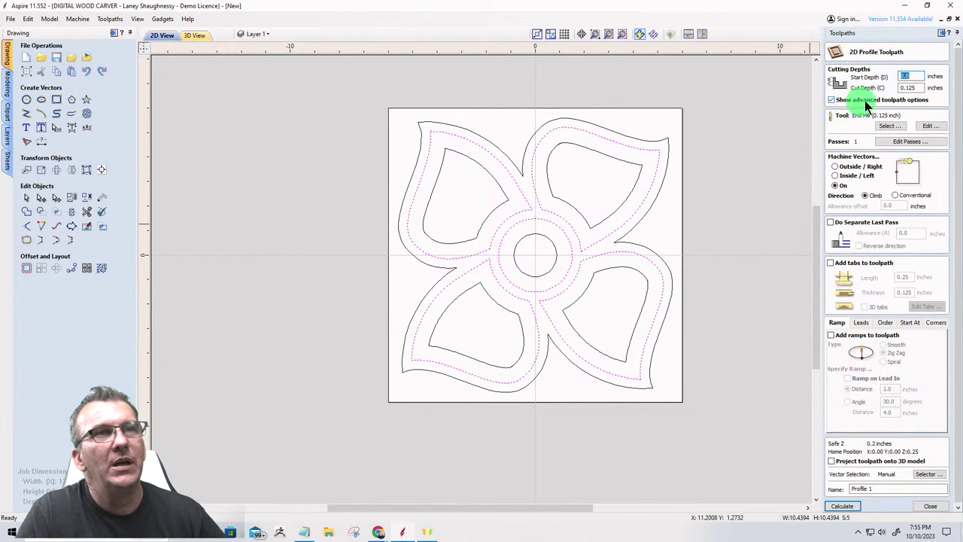
{"action": "double_click", "coordinate": [918, 87]}
{"action": "type", "text": "0"}
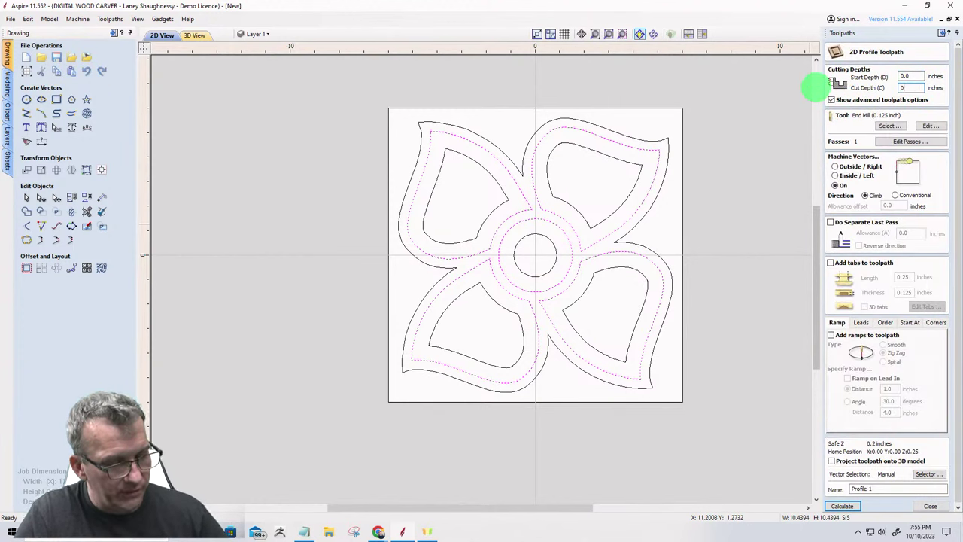
{"action": "type", "text": ".75"}
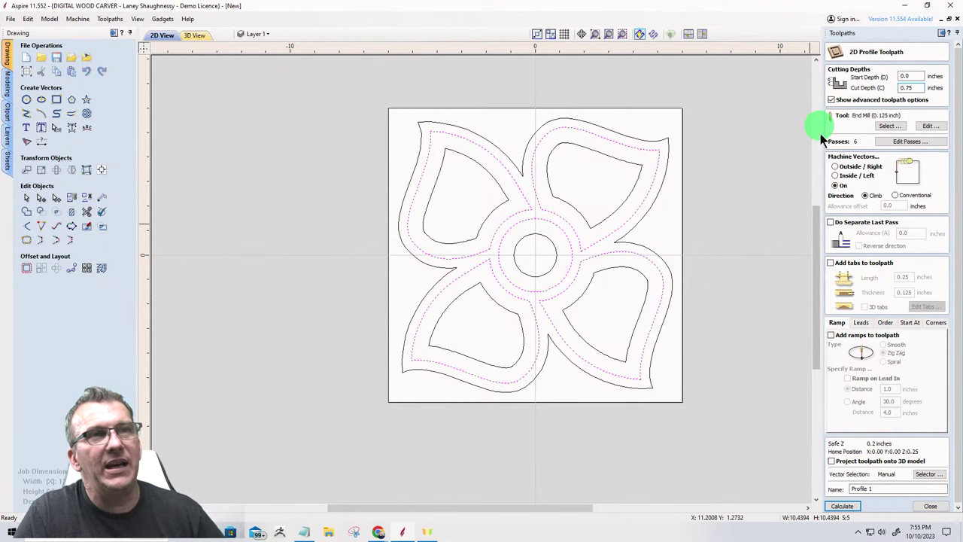
{"action": "left_click", "coordinate": [888, 125]}
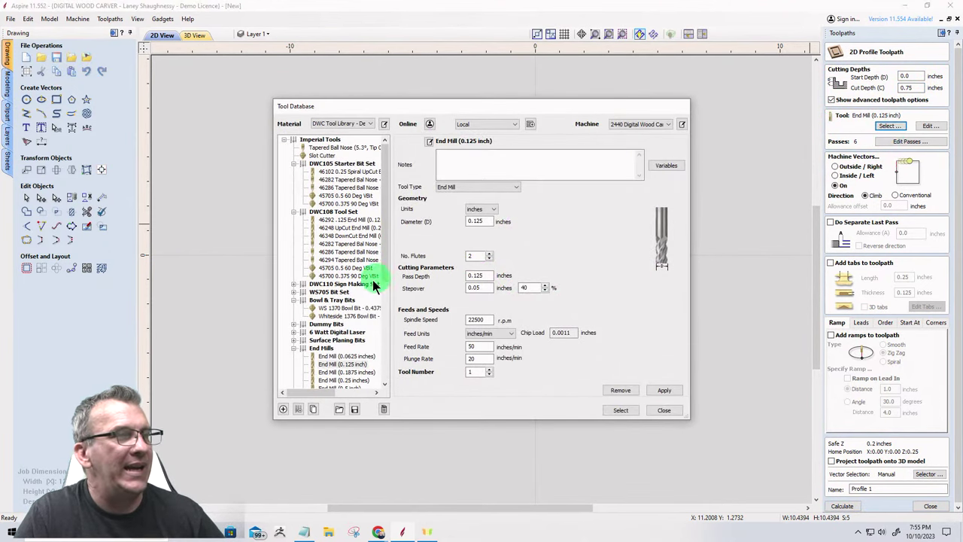
{"action": "left_click", "coordinate": [344, 315]}
{"action": "left_click", "coordinate": [617, 412]}
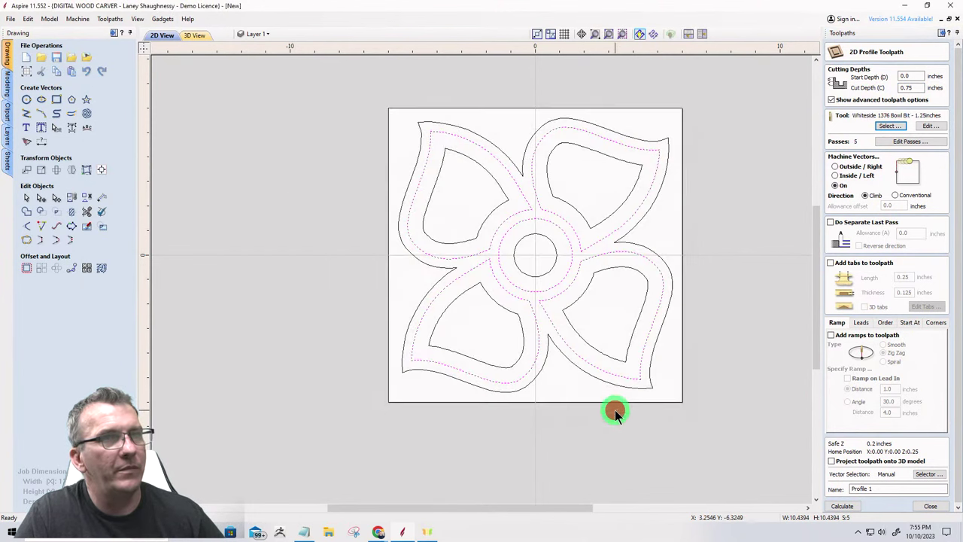
Cut on the inside of the outlines, name it 'Inside Edge Cut', and calculate.
{"action": "left_click", "coordinate": [837, 175]}
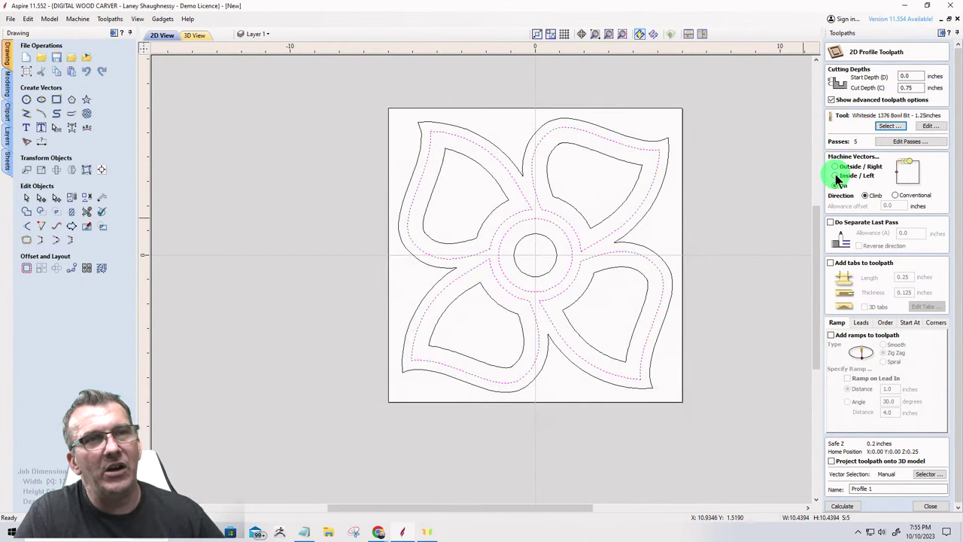
{"action": "left_click", "coordinate": [836, 175]}
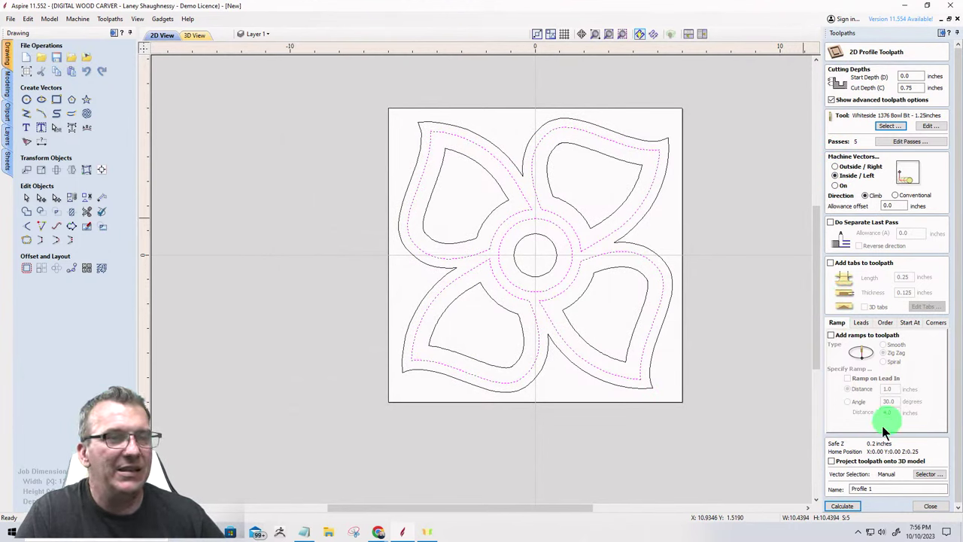
{"action": "double_click", "coordinate": [873, 489]}
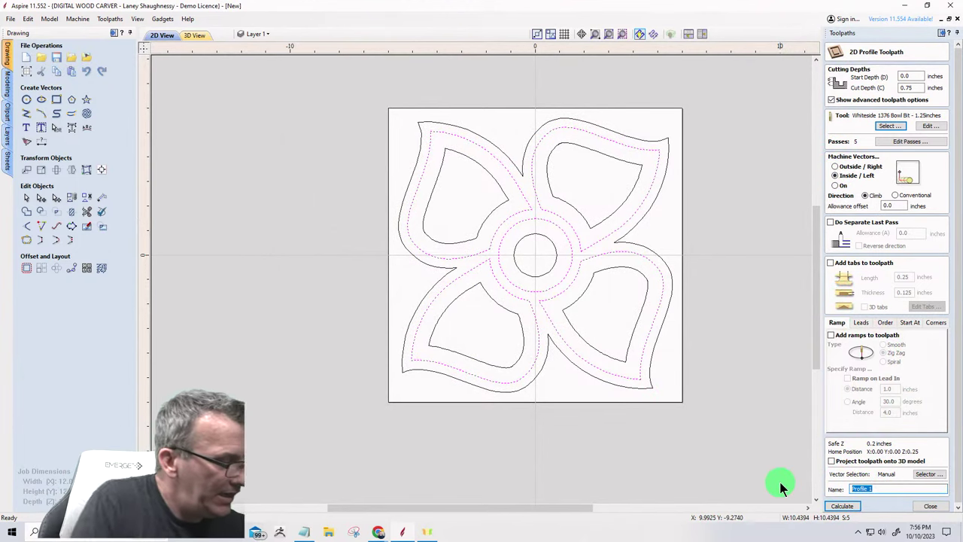
{"action": "type", "text": "I"}
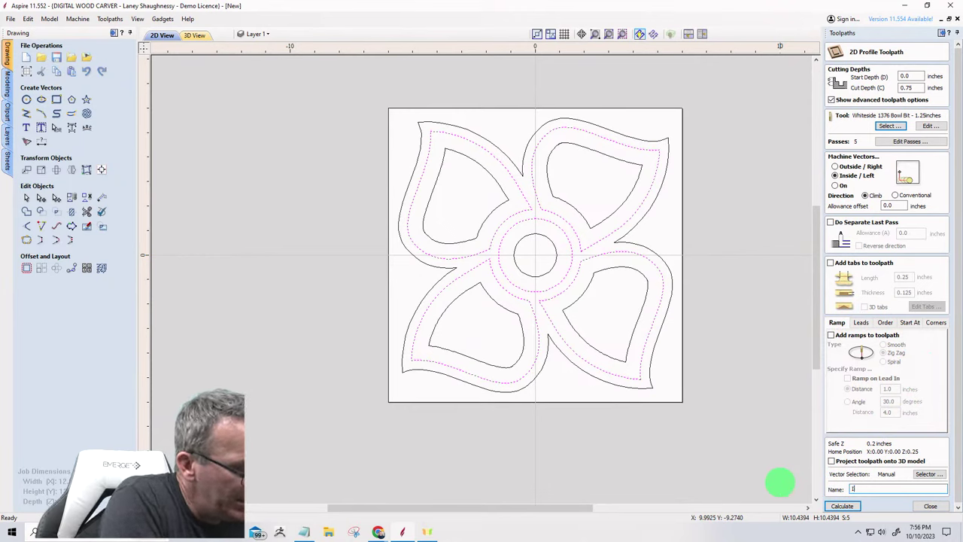
{"action": "type", "text": "nside Ed"}
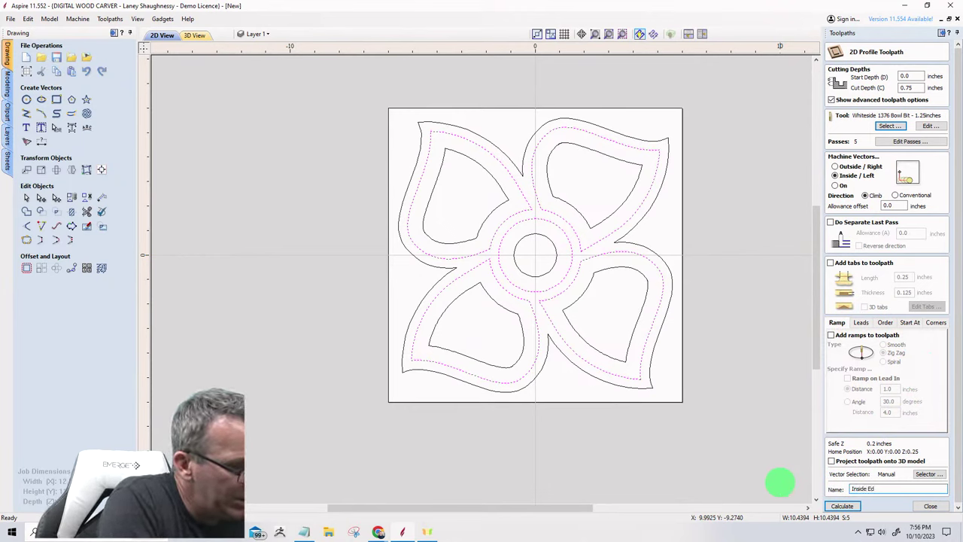
{"action": "type", "text": "ge Cut"}
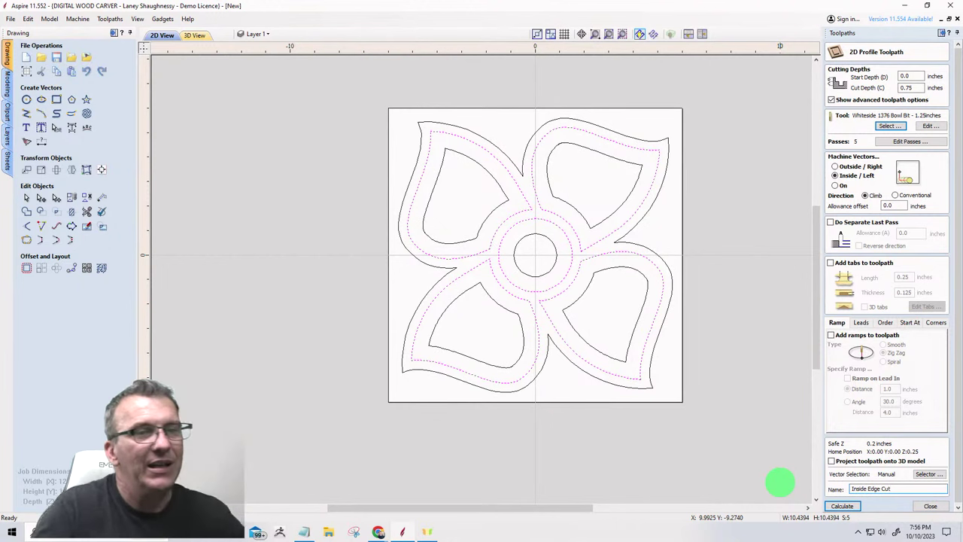
{"action": "left_click", "coordinate": [845, 506]}
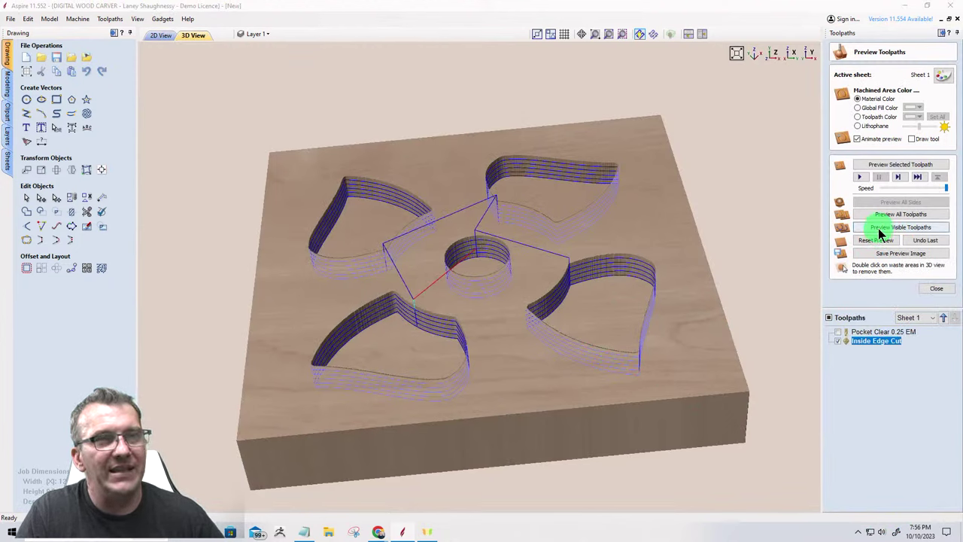
Simulate the Inside Edge Cut, adjusting speed to maximum, then return to the 2D view.
{"action": "left_click", "coordinate": [946, 188]}
{"action": "left_click_drag", "start_coordinate": [946, 188], "coordinate": [899, 187]}
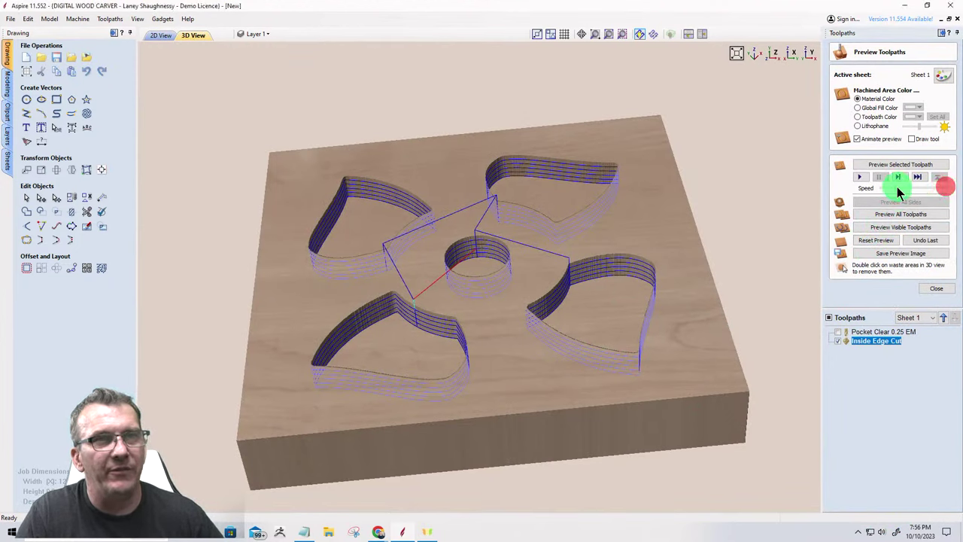
{"action": "left_click", "coordinate": [892, 228]}
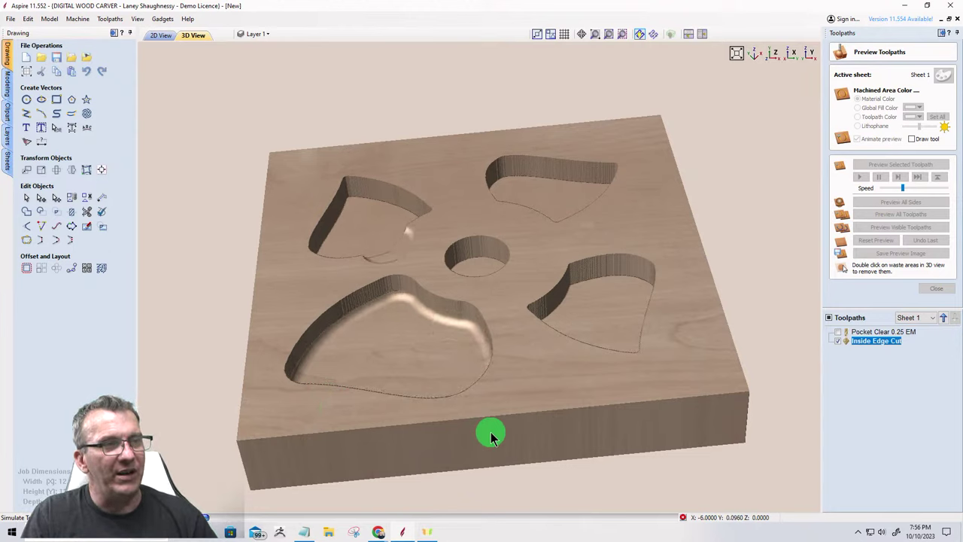
{"action": "left_click_drag", "start_coordinate": [904, 188], "coordinate": [946, 188]}
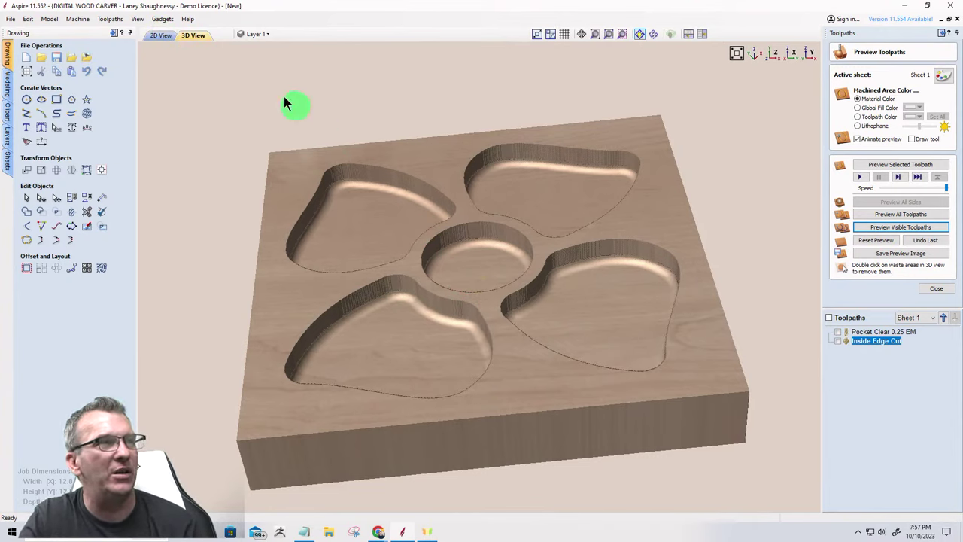
{"action": "left_click", "coordinate": [162, 35]}
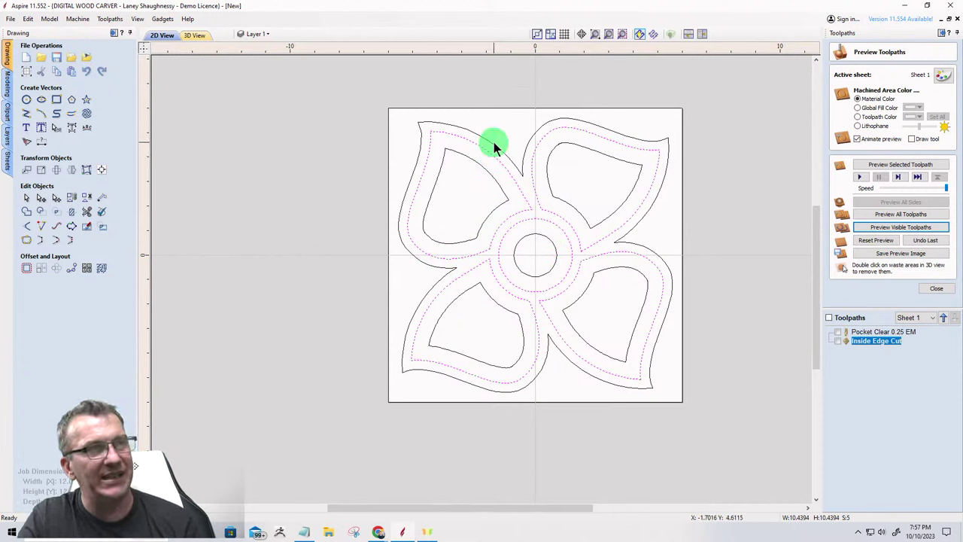
Add the outer offset outlines of all four petals and the centre ring to the selection, then close the preview.
{"action": "left_click", "coordinate": [495, 165]}
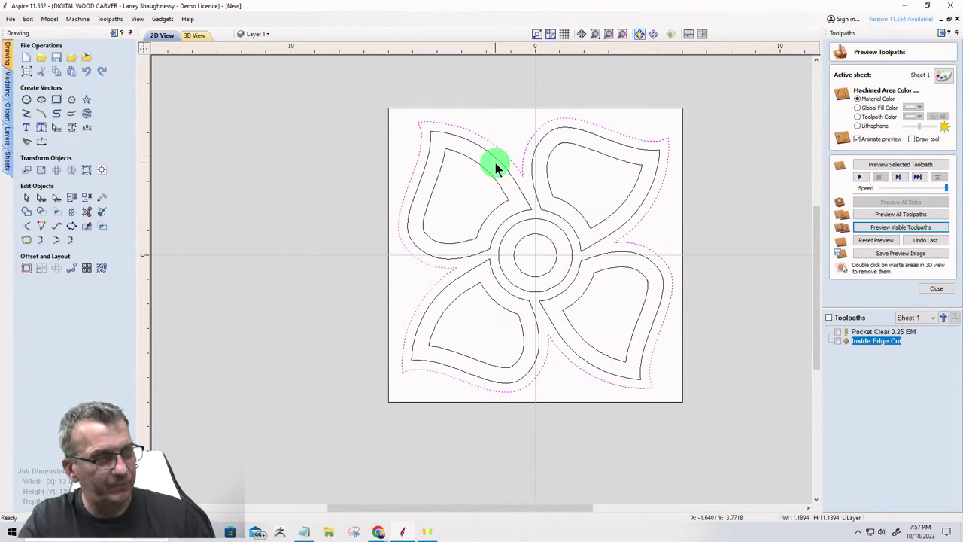
{"action": "left_click", "coordinate": [505, 165]}
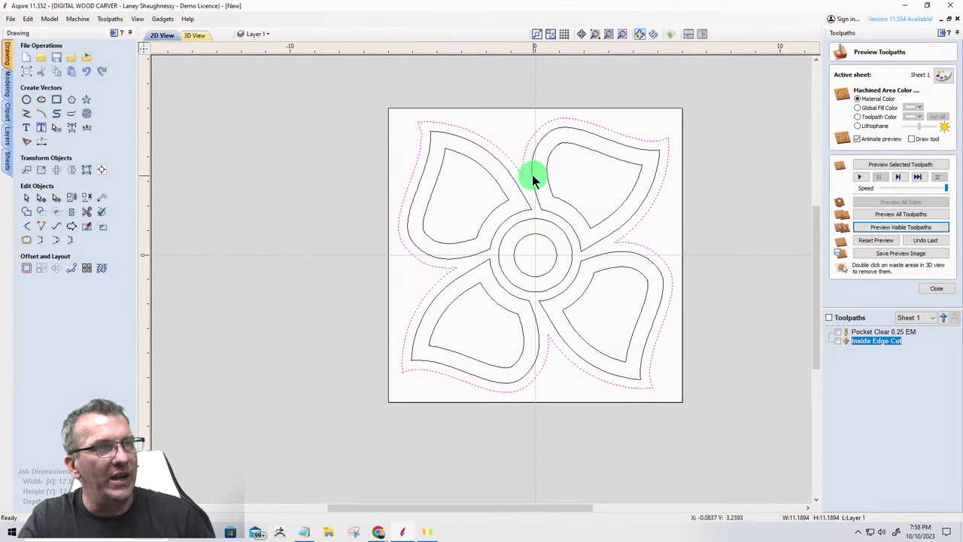
{"action": "left_click", "coordinate": [532, 175]}
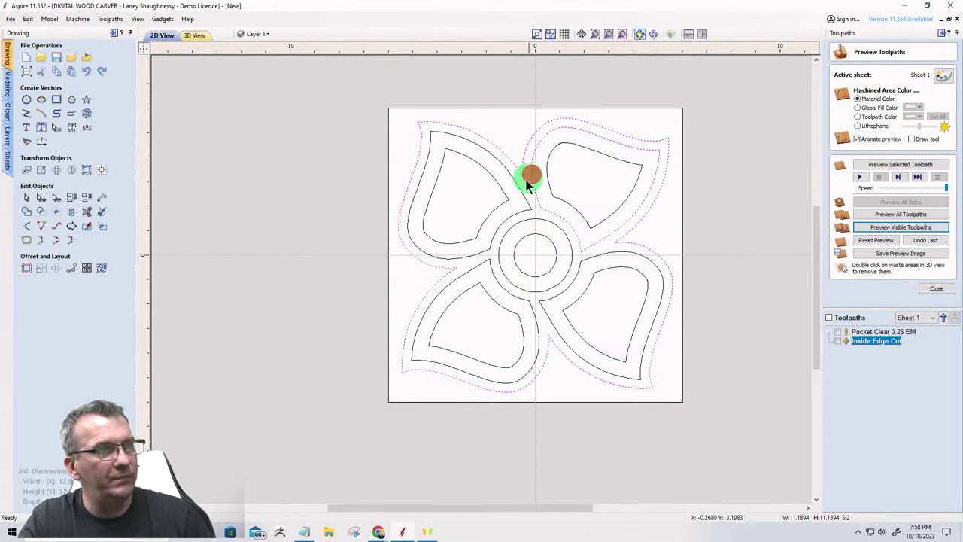
{"action": "left_click", "coordinate": [515, 181]}
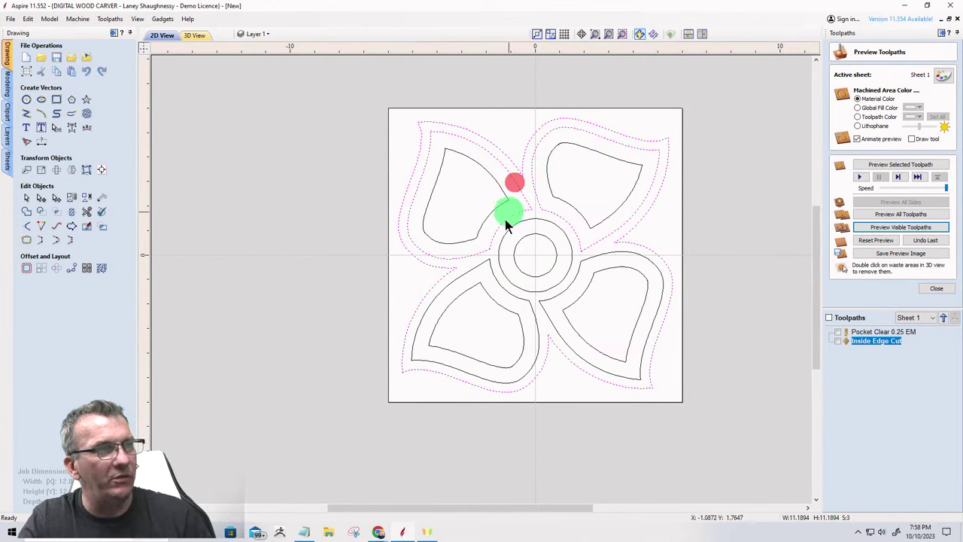
{"action": "left_click", "coordinate": [479, 265]}
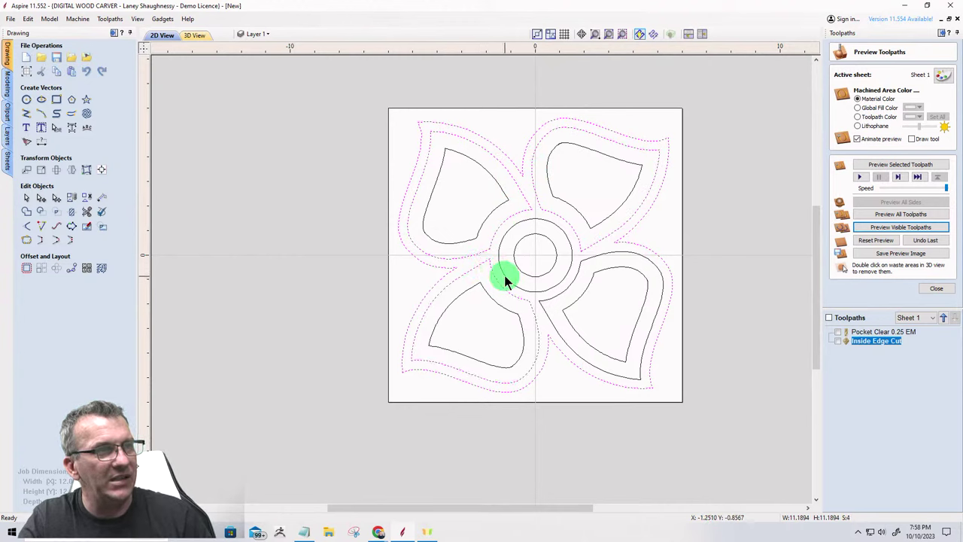
{"action": "left_click", "coordinate": [504, 271]}
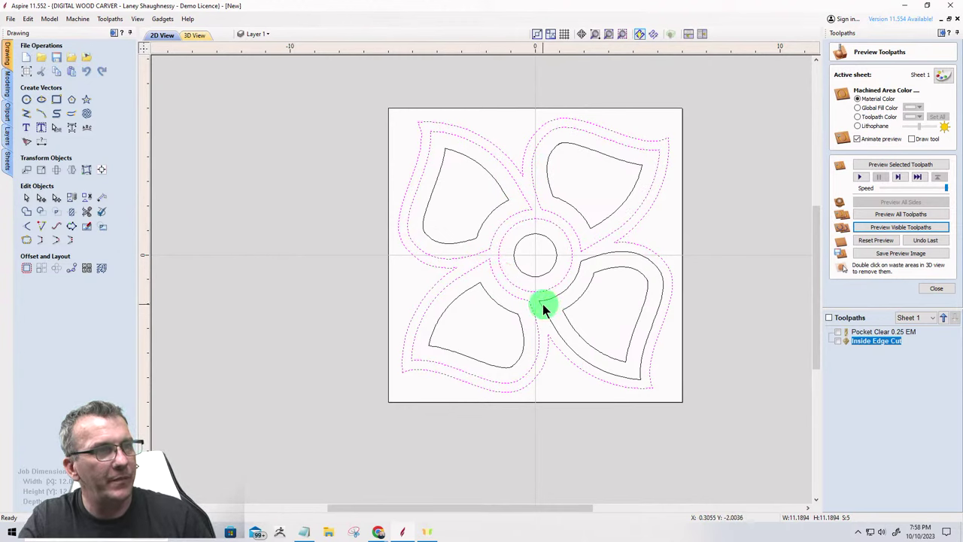
{"action": "left_click", "coordinate": [542, 305]}
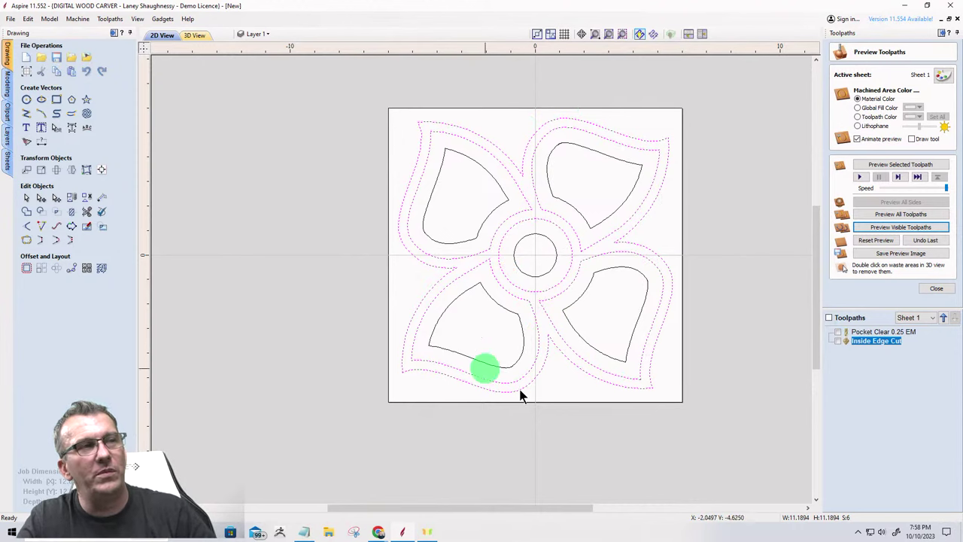
{"action": "left_click", "coordinate": [712, 317]}
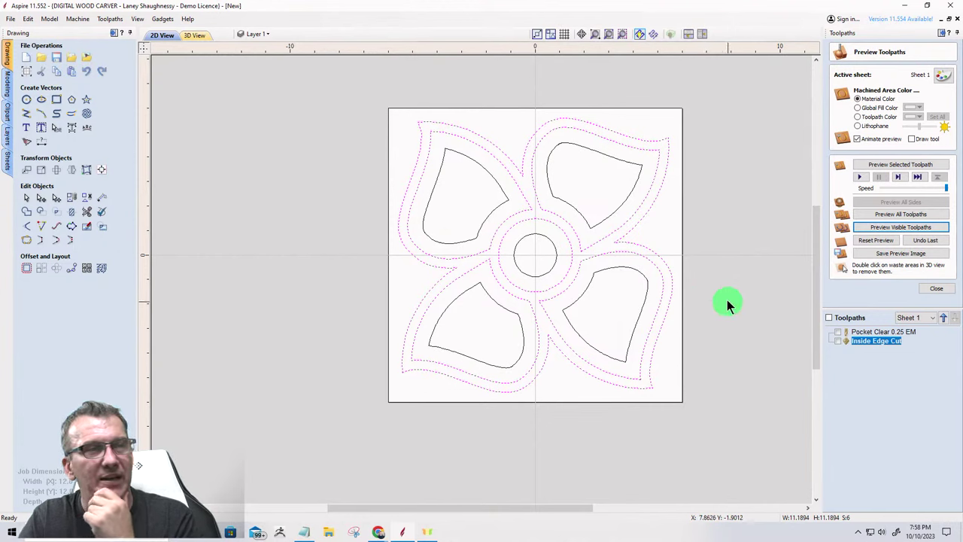
{"action": "left_click", "coordinate": [936, 288]}
Start a new profile toolpath with start depth 0 and cut depth 0.25 inches.
{"action": "left_click", "coordinate": [840, 101]}
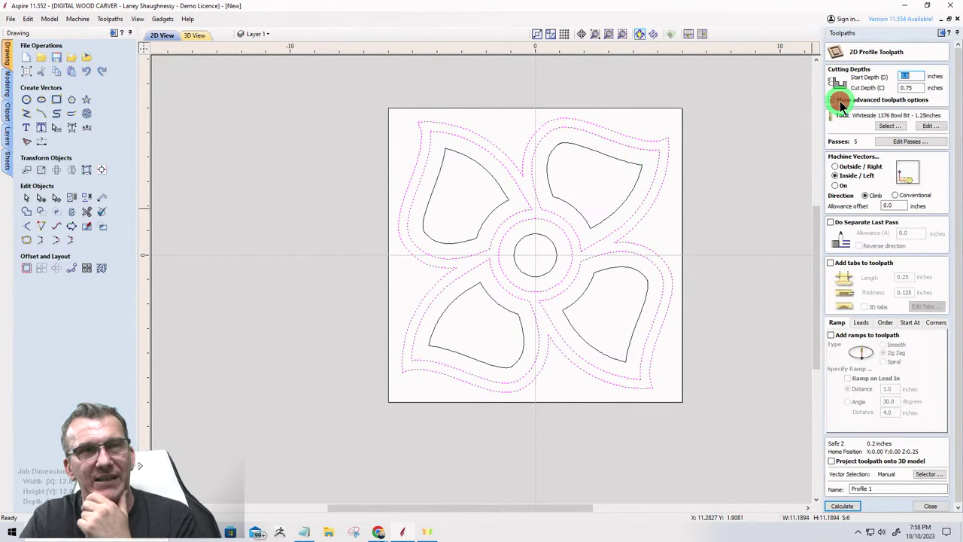
{"action": "left_click", "coordinate": [918, 80]}
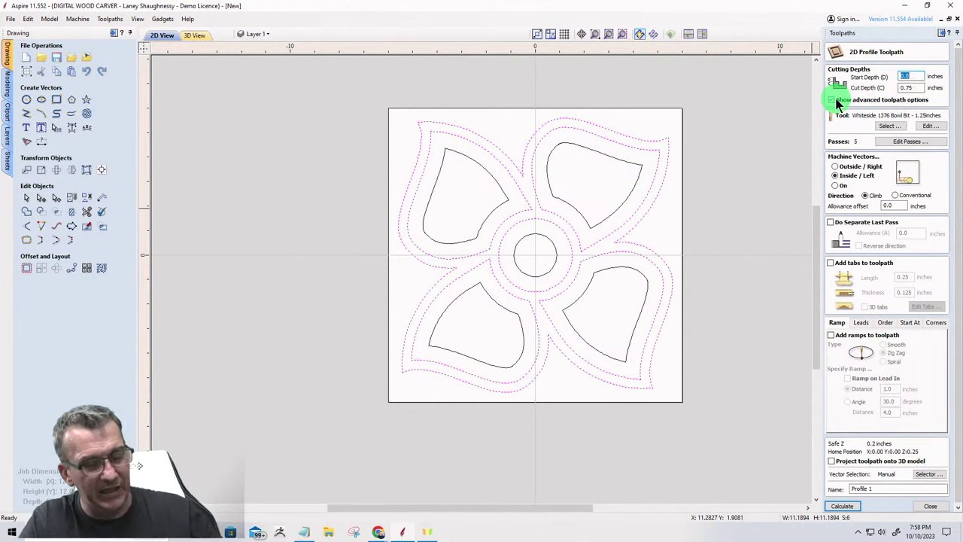
{"action": "type", "text": "0."}
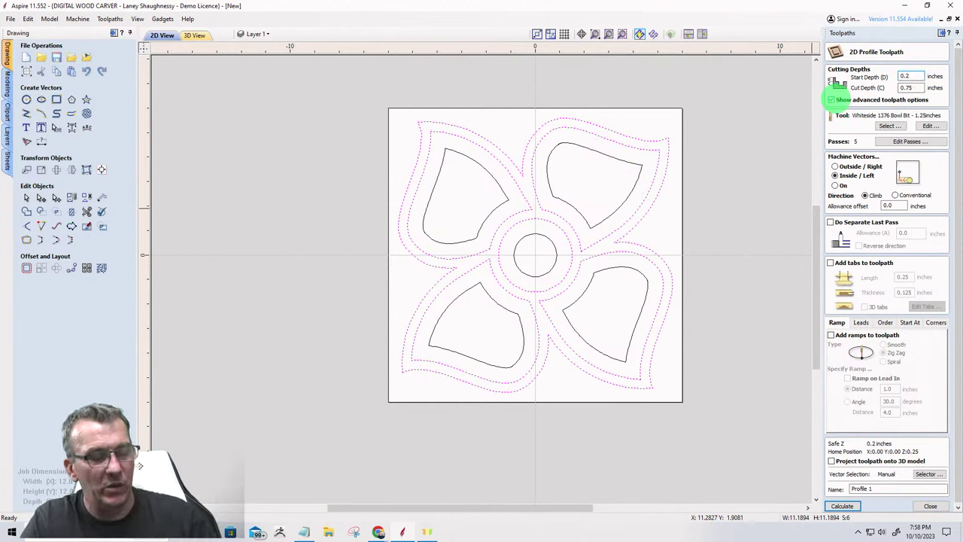
{"action": "key", "text": "BackSpace"}
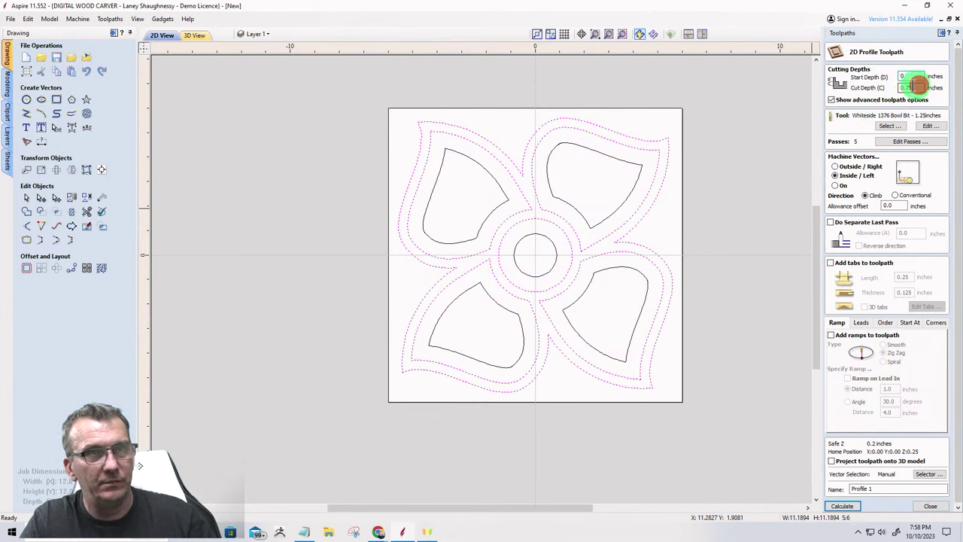
{"action": "type", "text": "0.2"}
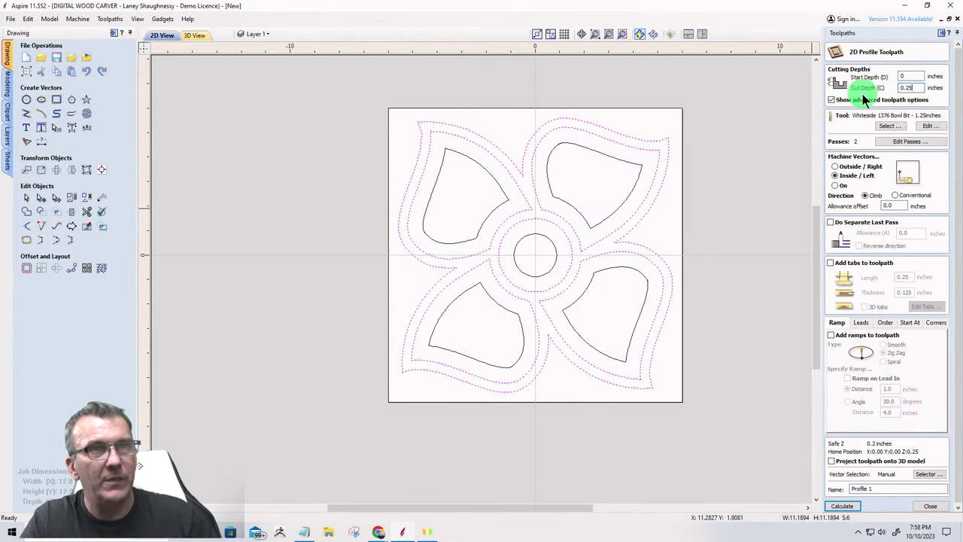
Choose the Whiteside 2050 roundover bit, cut outside, and set the allowance offset to -0.125.
{"action": "left_click", "coordinate": [882, 128]}
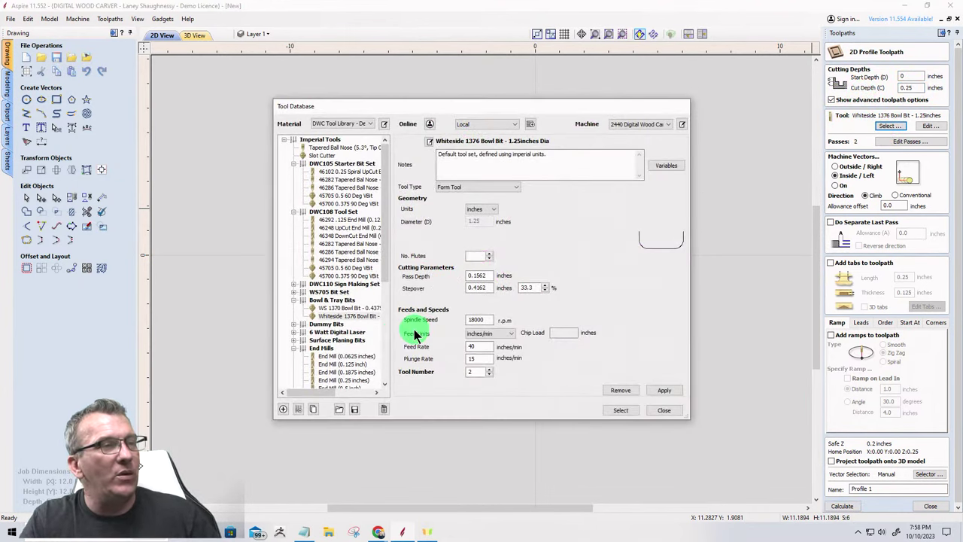
{"action": "scroll", "coordinate": [340, 354], "scroll_direction": "down", "scroll_amount": 3}
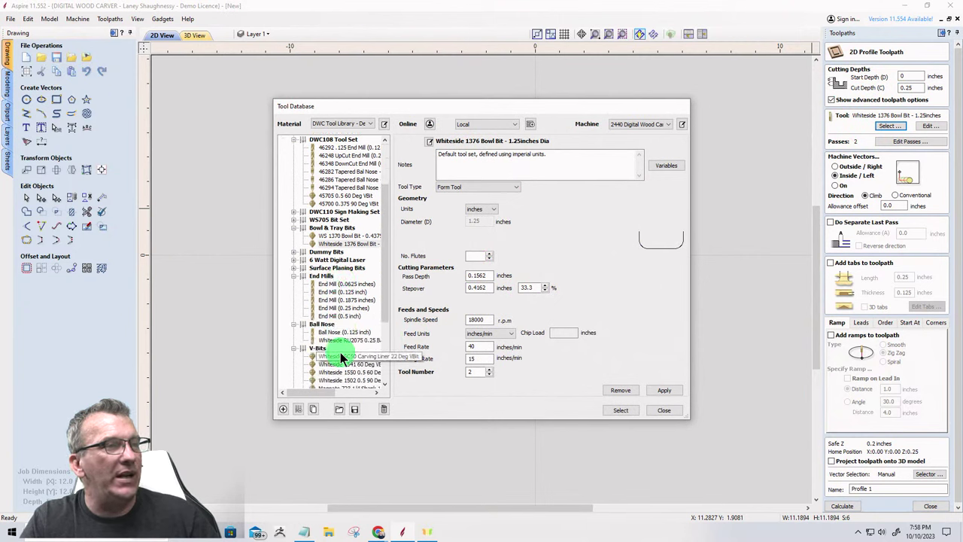
{"action": "scroll", "coordinate": [340, 352], "scroll_direction": "down", "scroll_amount": 2}
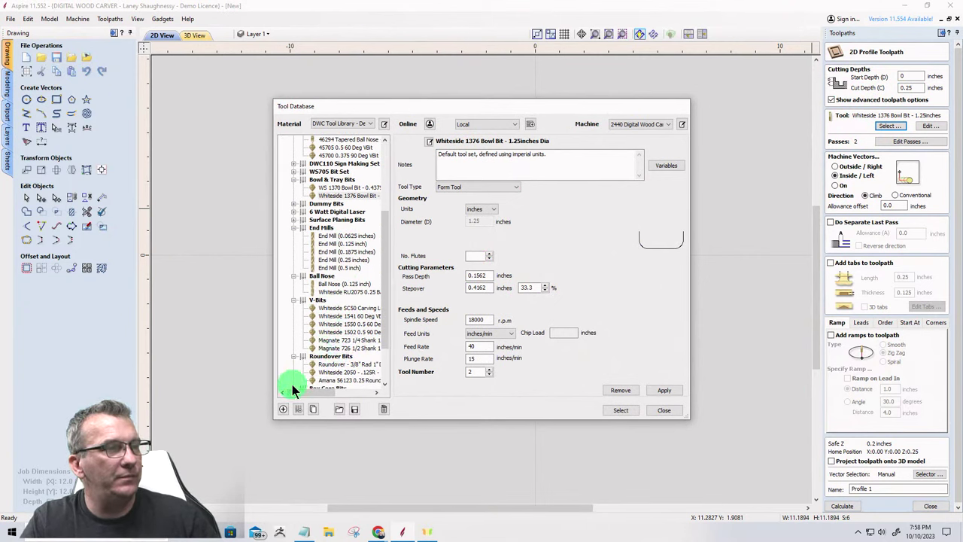
{"action": "scroll", "coordinate": [310, 367], "scroll_direction": "down", "scroll_amount": 1}
{"action": "left_click", "coordinate": [328, 345]}
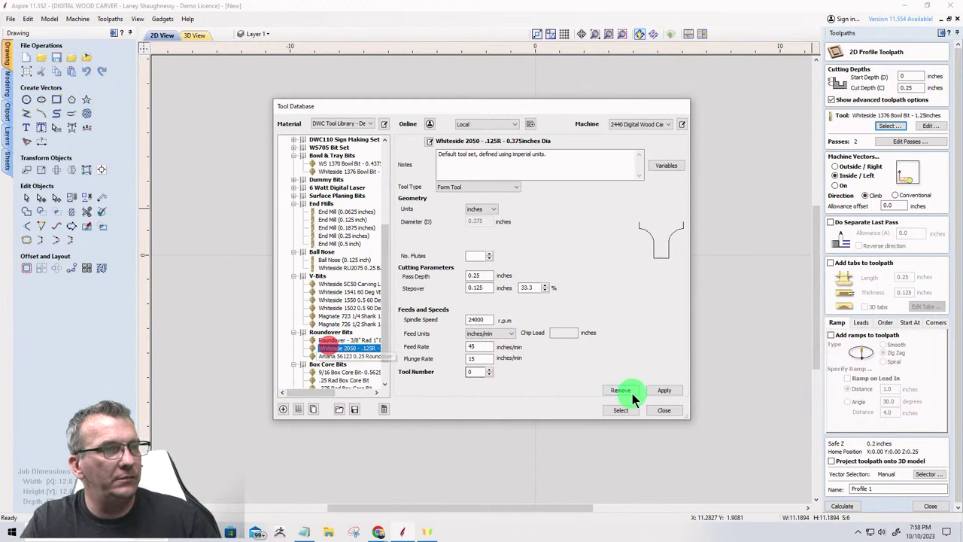
{"action": "left_click", "coordinate": [618, 411]}
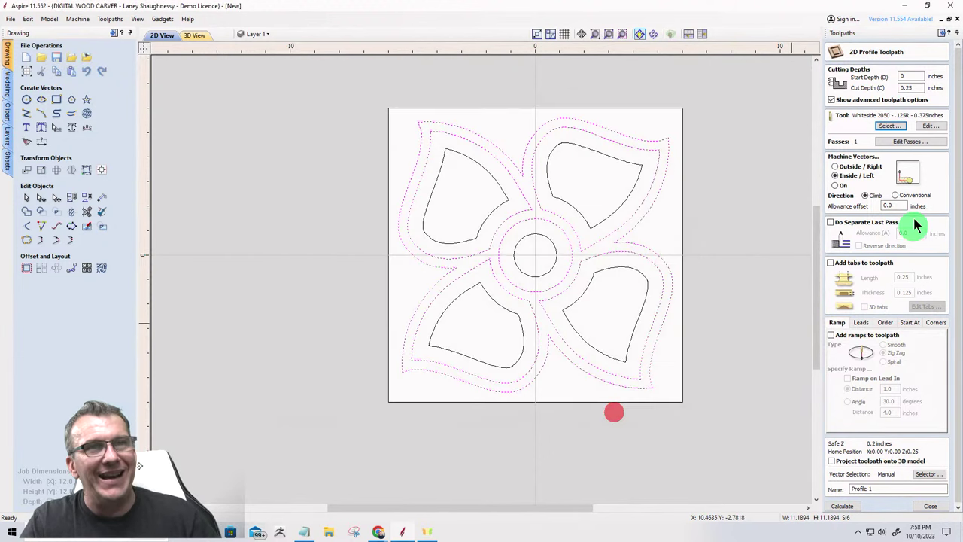
{"action": "left_click", "coordinate": [840, 171]}
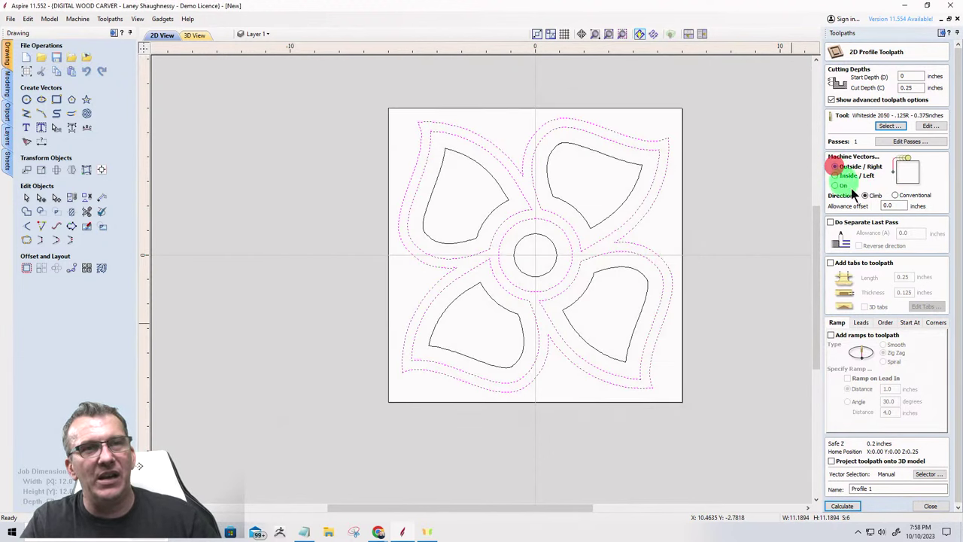
{"action": "double_click", "coordinate": [899, 205]}
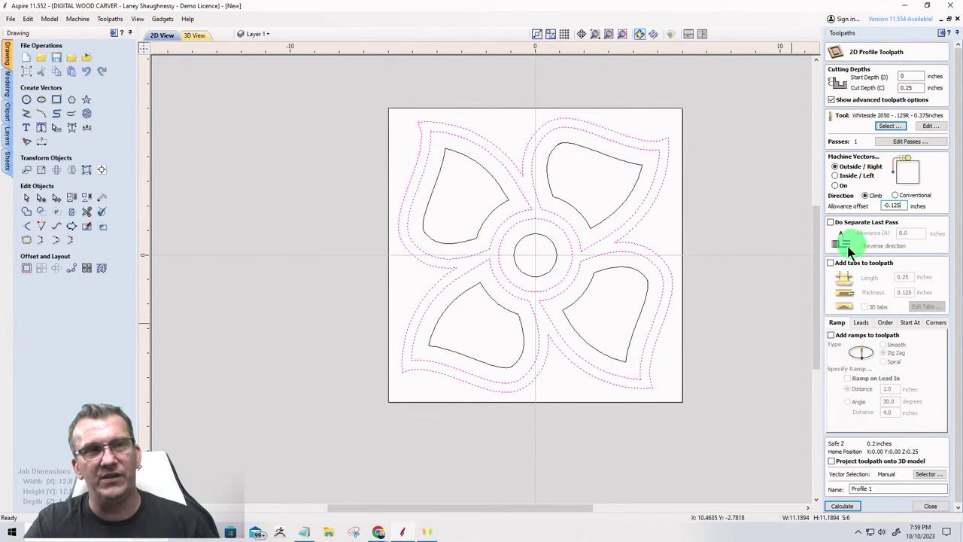
Calculate Profile 1, preview it in 3D, and orbit and zoom to inspect the rounded edges.
{"action": "left_click", "coordinate": [847, 507]}
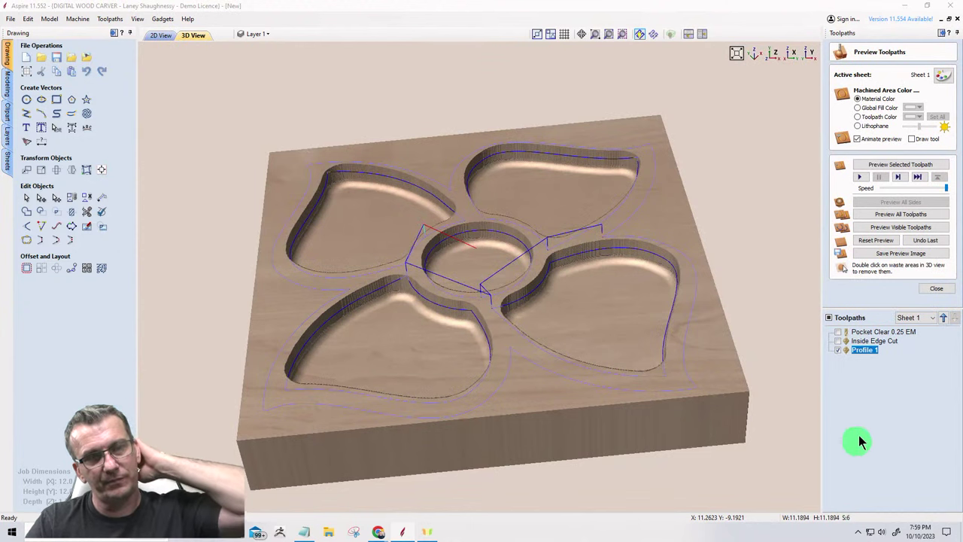
{"action": "left_click", "coordinate": [901, 224]}
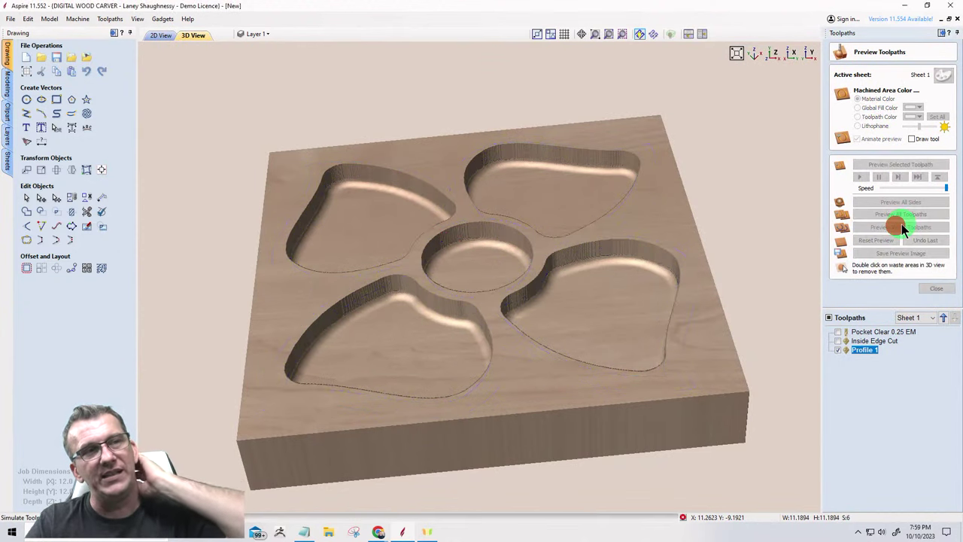
{"action": "left_click_drag", "start_coordinate": [613, 344], "coordinate": [507, 334]}
{"action": "scroll", "coordinate": [507, 331], "scroll_direction": "up", "scroll_amount": 5}
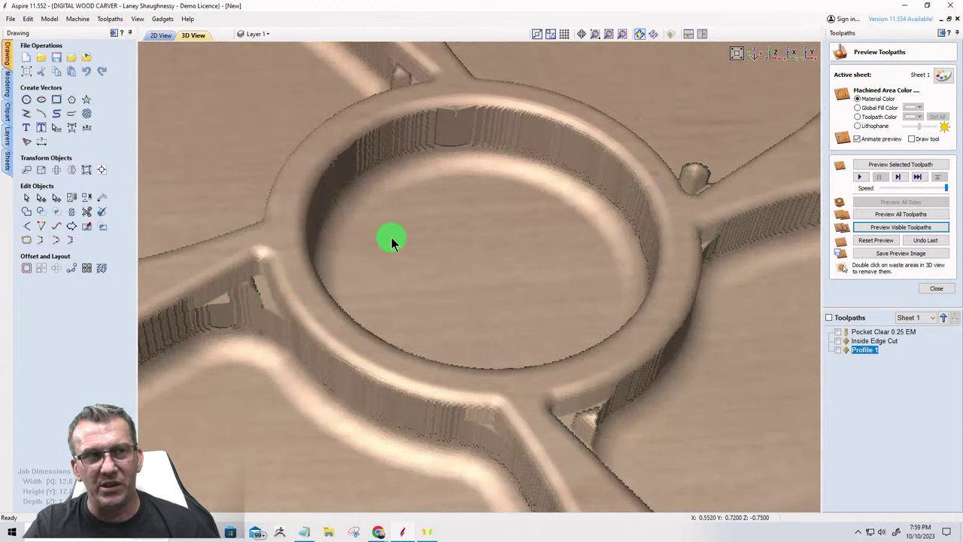
{"action": "scroll", "coordinate": [384, 234], "scroll_direction": "down", "scroll_amount": 5}
{"action": "left_click", "coordinate": [448, 228]}
{"action": "scroll", "coordinate": [449, 256], "scroll_direction": "up", "scroll_amount": 1}
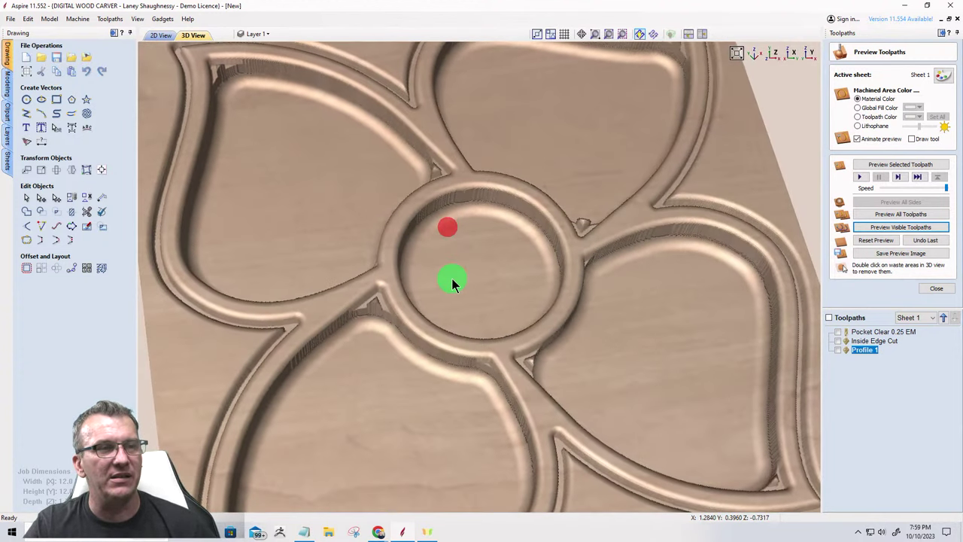
{"action": "mouse_move", "coordinate": [452, 278]}
{"action": "left_mouse_down"}
{"action": "mouse_move", "coordinate": [417, 243]}
{"action": "mouse_move", "coordinate": [334, 215]}
{"action": "mouse_move", "coordinate": [514, 232]}
{"action": "mouse_move", "coordinate": [420, 234]}
{"action": "mouse_move", "coordinate": [376, 221]}
{"action": "left_mouse_up"}
Back in 2D, select only the outer boundary around the flower and close the preview.
{"action": "left_click", "coordinate": [161, 36]}
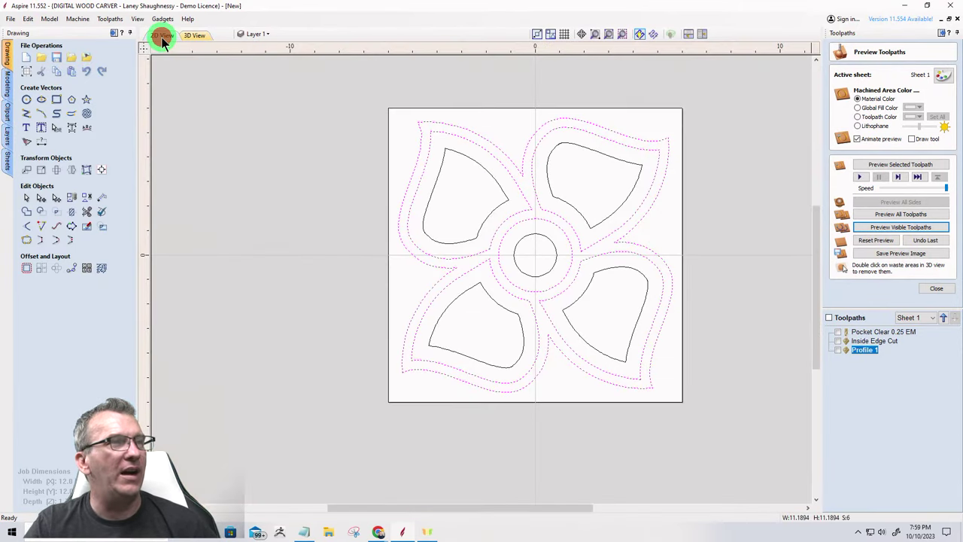
{"action": "left_click", "coordinate": [406, 164]}
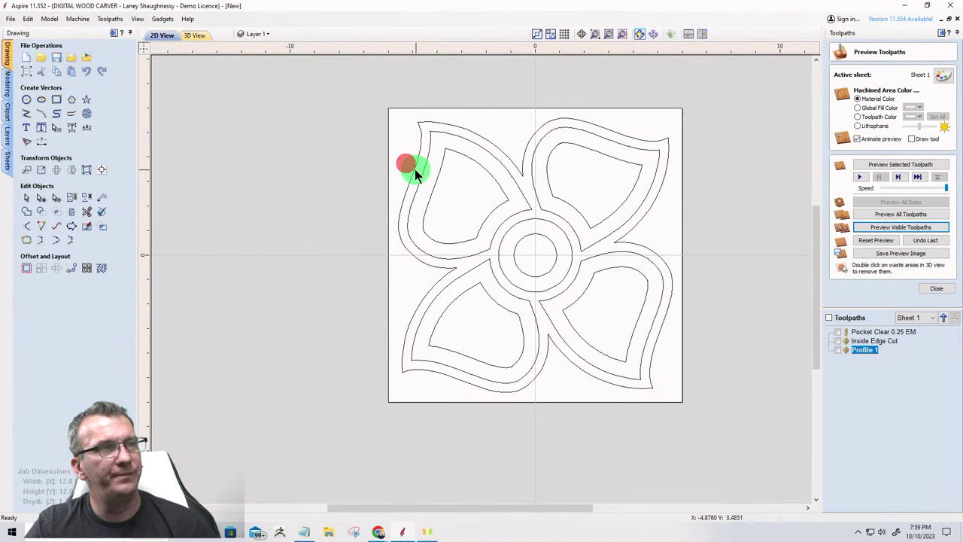
{"action": "left_click", "coordinate": [550, 222]}
{"action": "left_click", "coordinate": [936, 288]}
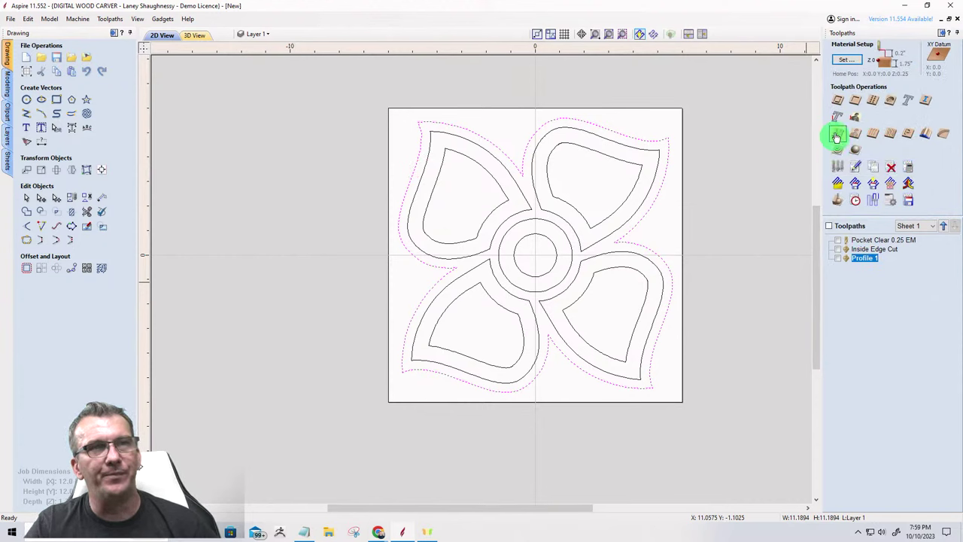
Set up Profile 2 at 1.75 inches deep with the 0.25-inch end mill in 14 passes.
{"action": "left_click", "coordinate": [836, 99]}
{"action": "left_click", "coordinate": [908, 87]}
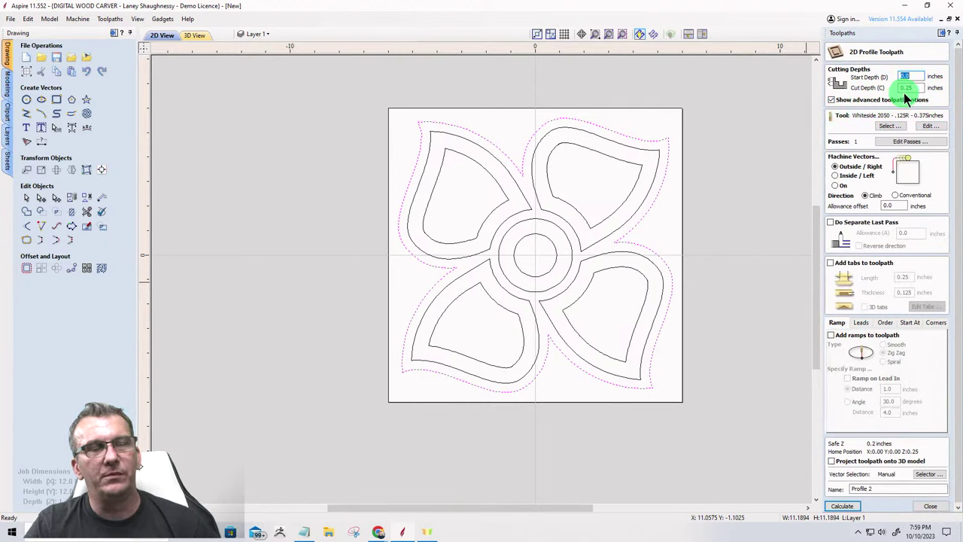
{"action": "left_click", "coordinate": [918, 88]}
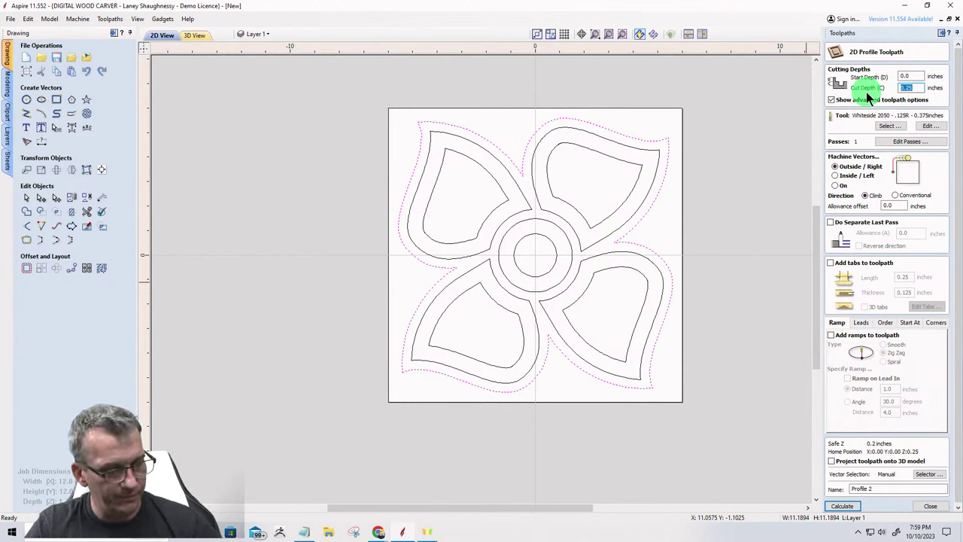
{"action": "type", "text": "1"}
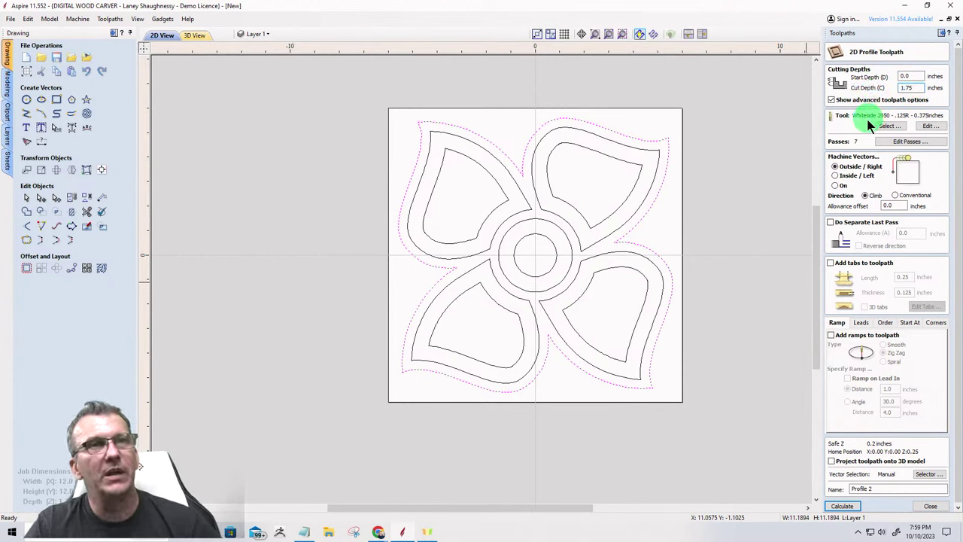
{"action": "left_click", "coordinate": [891, 126]}
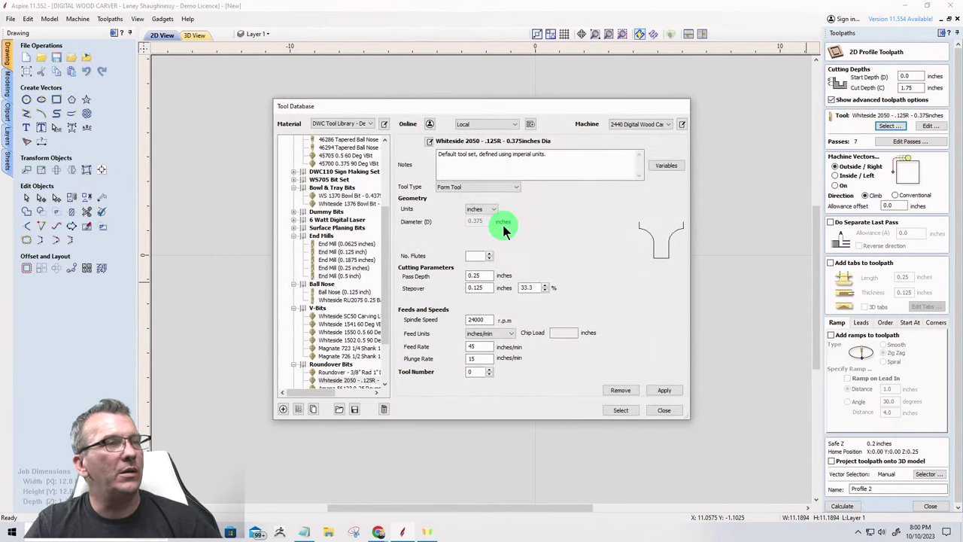
{"action": "left_click", "coordinate": [355, 267]}
{"action": "left_click", "coordinate": [623, 411]}
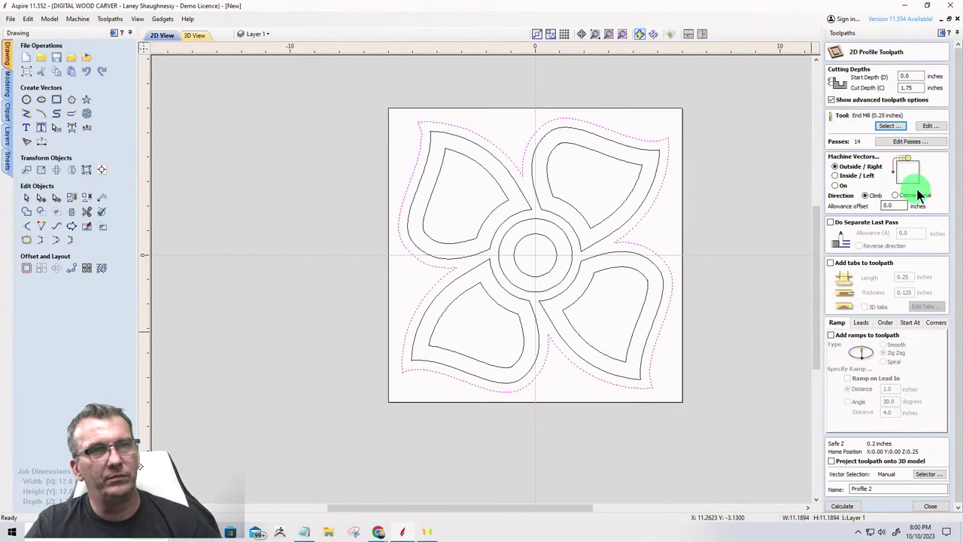
{"action": "left_click_drag", "start_coordinate": [960, 217], "coordinate": [957, 355]}
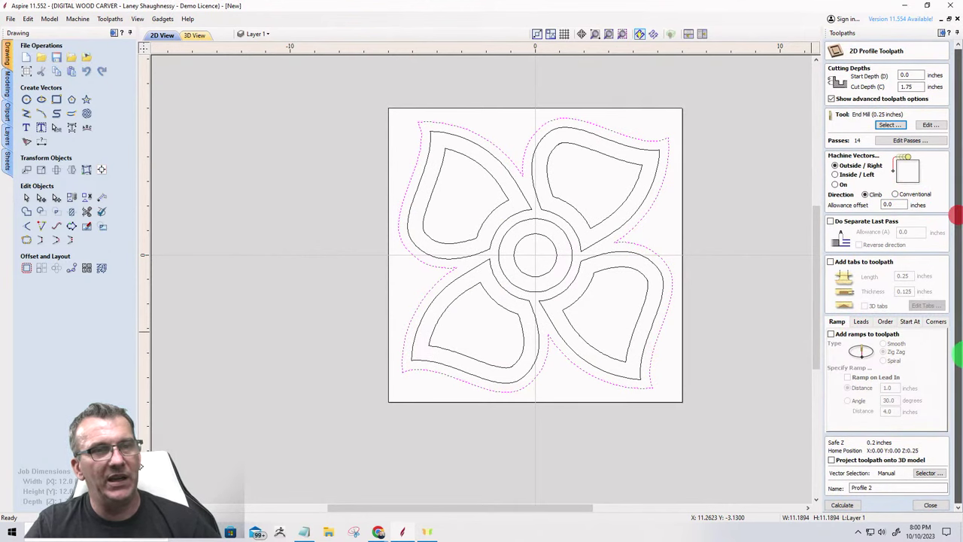
Calculate and simulate Profile 2, remove the surrounding waste, and rotate and zoom the freed flower.
{"action": "left_click", "coordinate": [842, 506]}
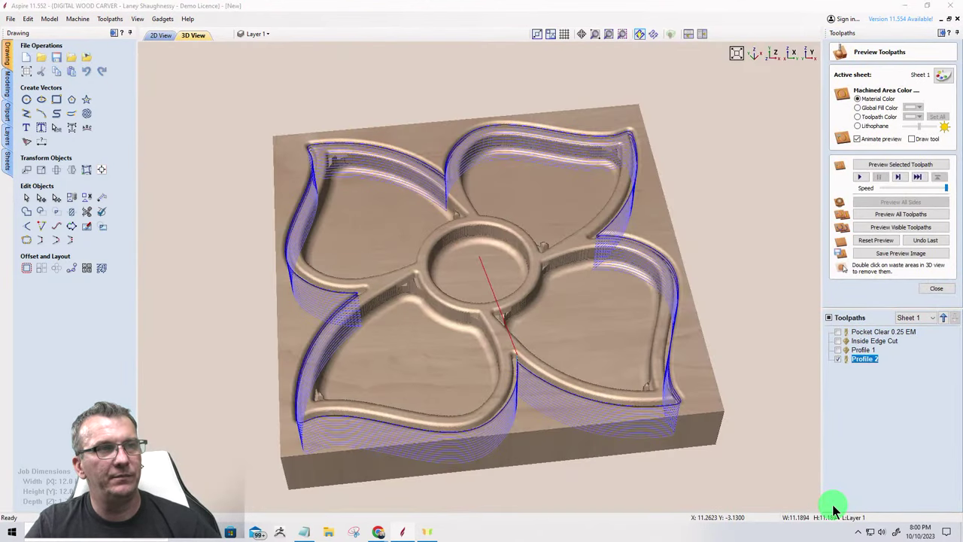
{"action": "left_click", "coordinate": [887, 227]}
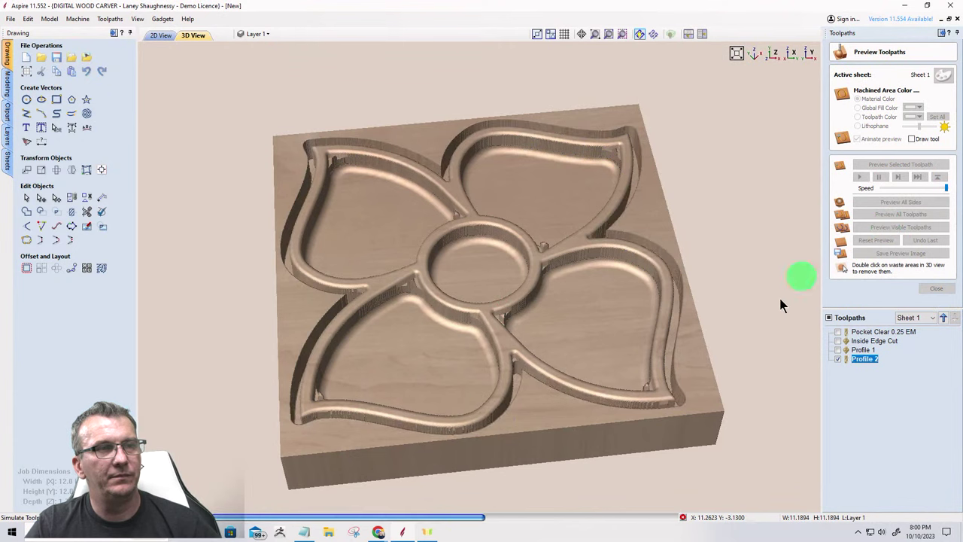
{"action": "left_click", "coordinate": [698, 405]}
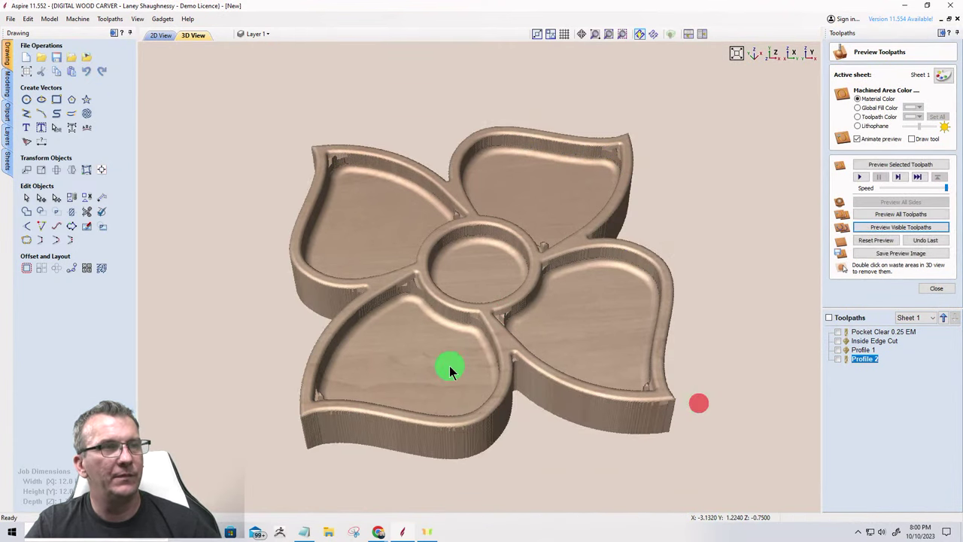
{"action": "left_click_drag", "start_coordinate": [447, 366], "coordinate": [321, 384]}
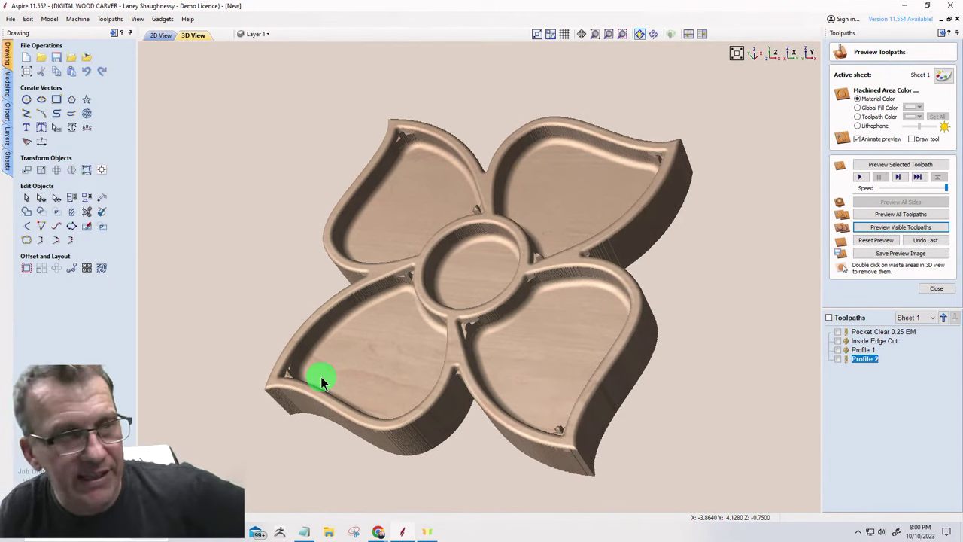
{"action": "scroll", "coordinate": [545, 257], "scroll_direction": "up", "scroll_amount": 5}
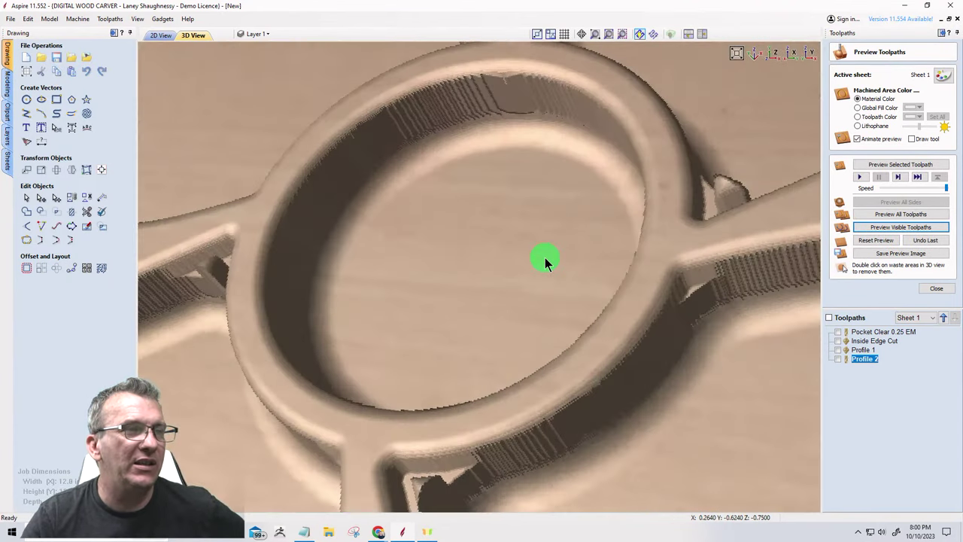
{"action": "left_click_drag", "start_coordinate": [619, 229], "coordinate": [461, 153]}
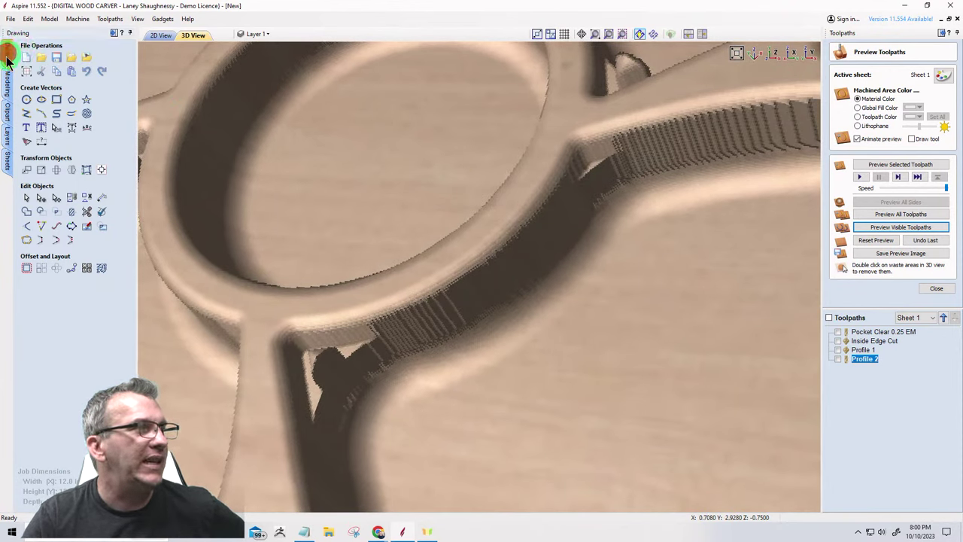
Set the Job Setup modeling resolution to Very High (7 x Slower) and apply it.
{"action": "left_click", "coordinate": [26, 71]}
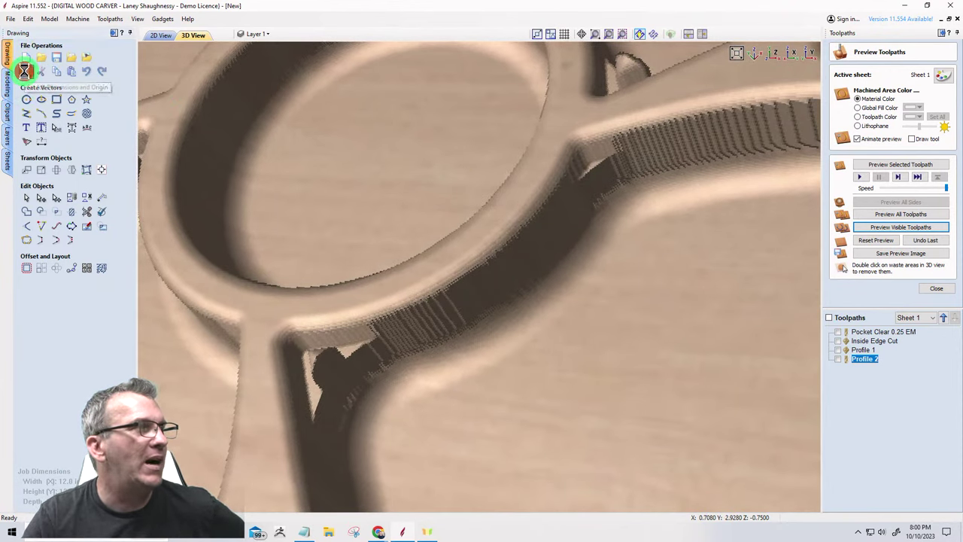
{"action": "left_click", "coordinate": [481, 287]}
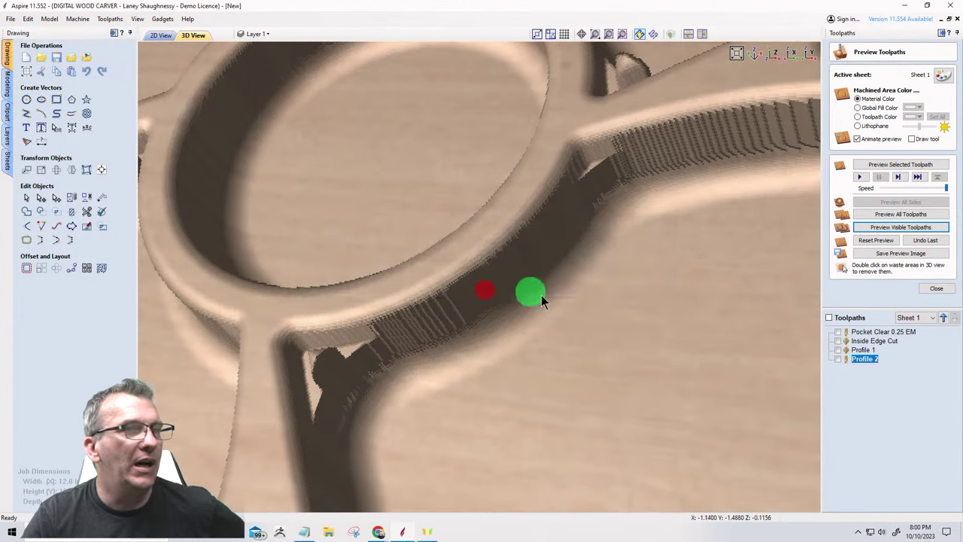
{"action": "left_click", "coordinate": [8, 81]}
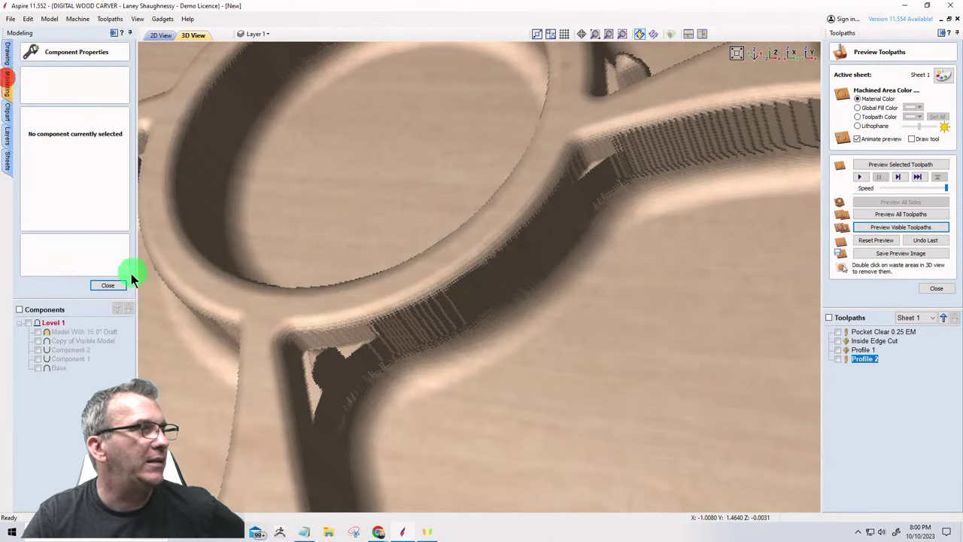
{"action": "left_click", "coordinate": [7, 56]}
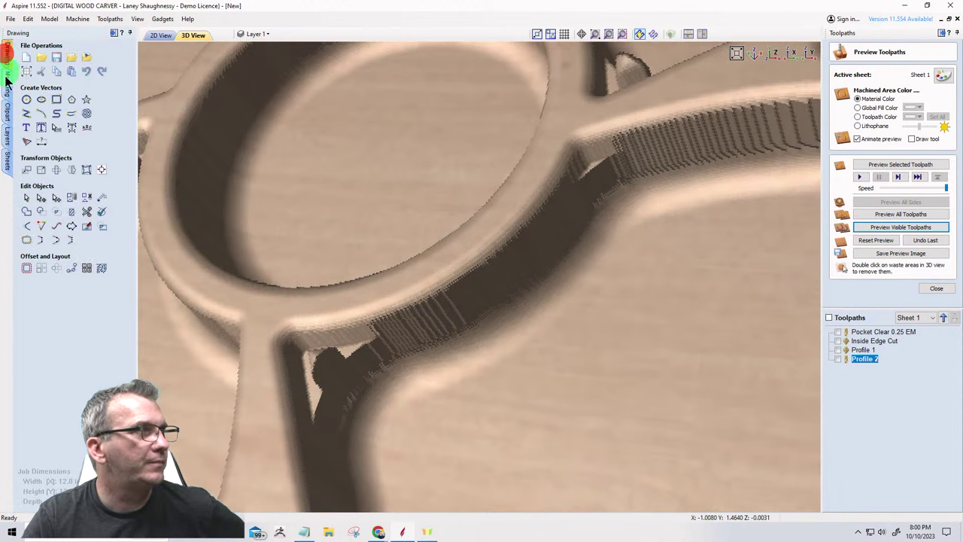
{"action": "left_click", "coordinate": [26, 72]}
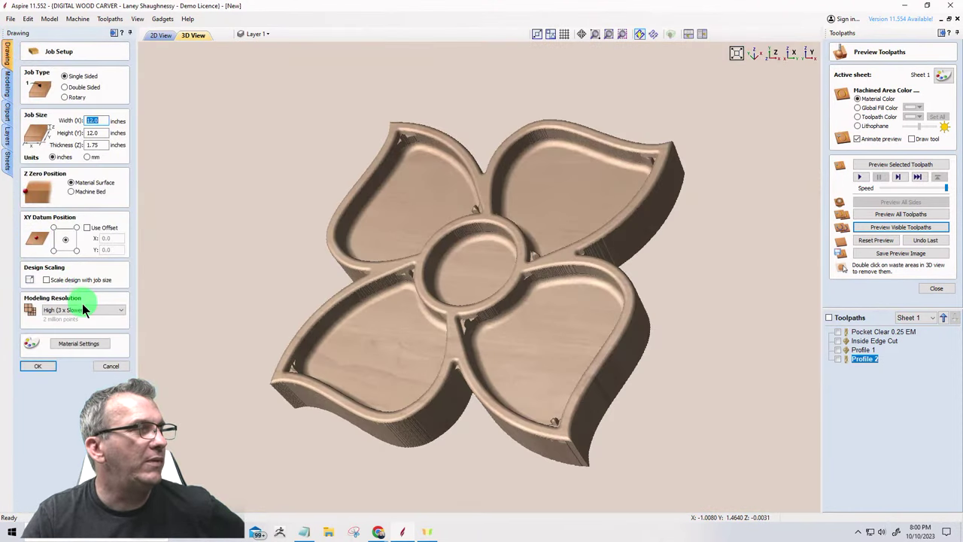
{"action": "left_click", "coordinate": [78, 332]}
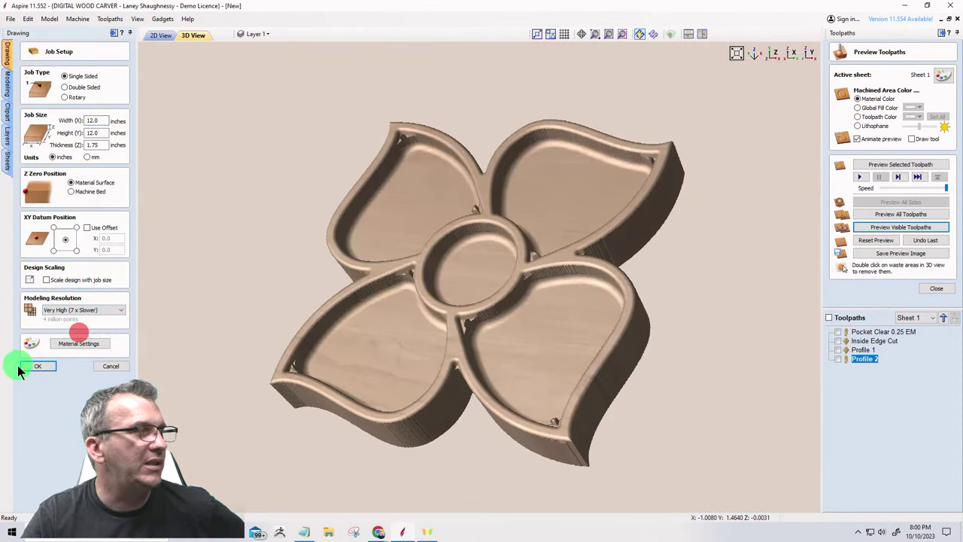
{"action": "left_click", "coordinate": [42, 368]}
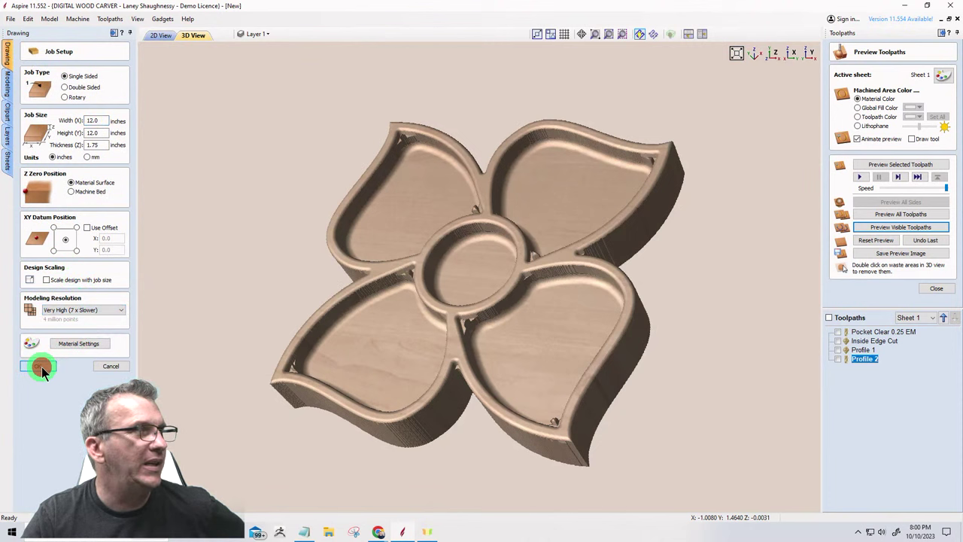
{"action": "left_click", "coordinate": [110, 19]}
Set the preview simulation quality to Very High (4 x Slower).
{"action": "mouse_move", "coordinate": [124, 63]}
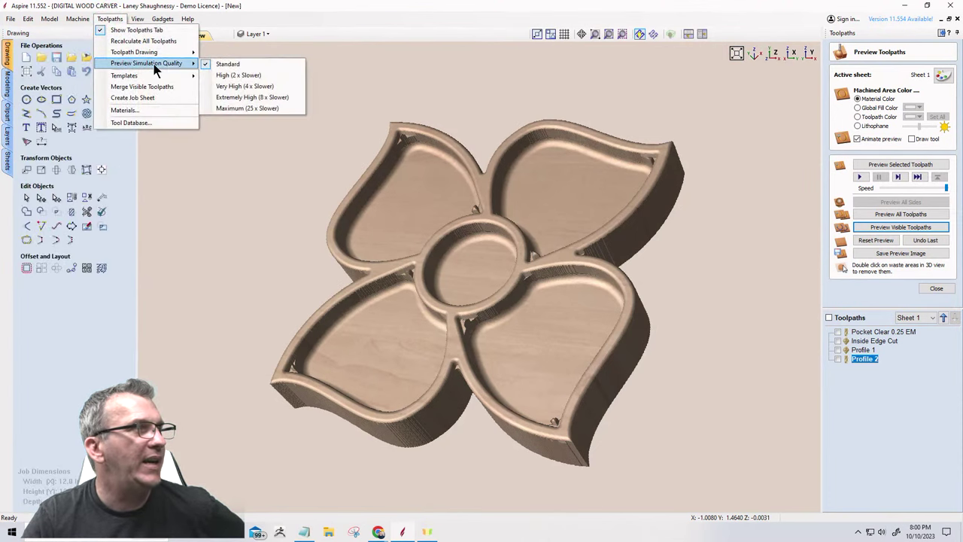
{"action": "left_click", "coordinate": [232, 97]}
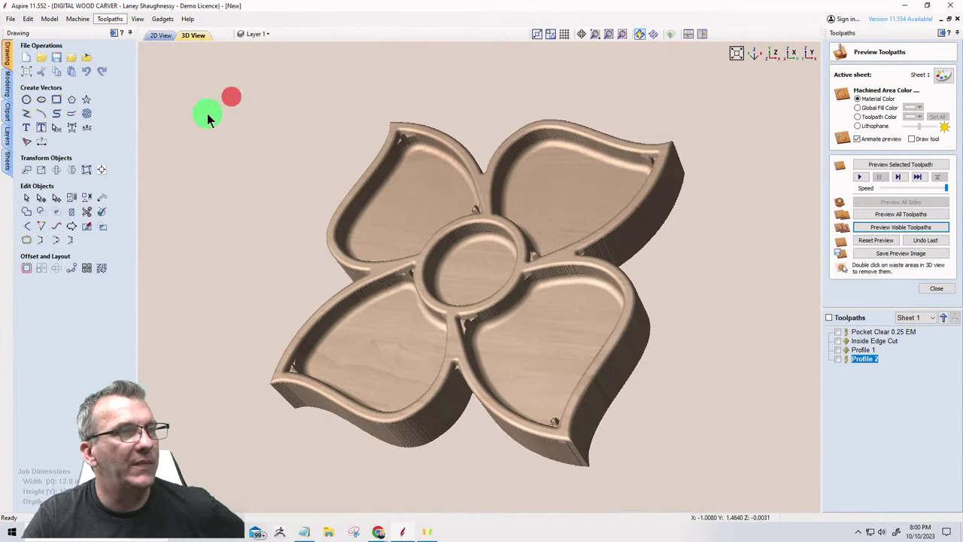
{"action": "left_click", "coordinate": [109, 18]}
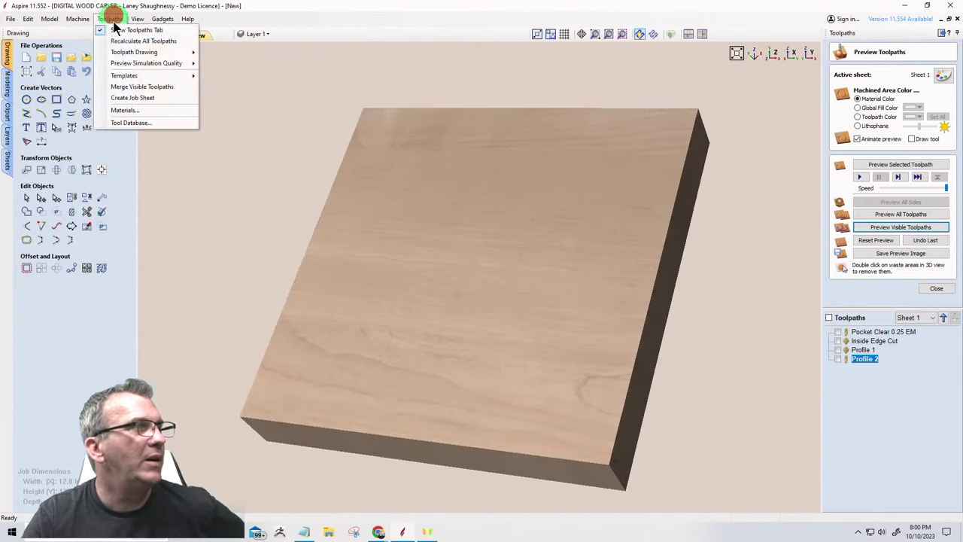
{"action": "mouse_move", "coordinate": [130, 68]}
{"action": "left_click", "coordinate": [222, 86]}
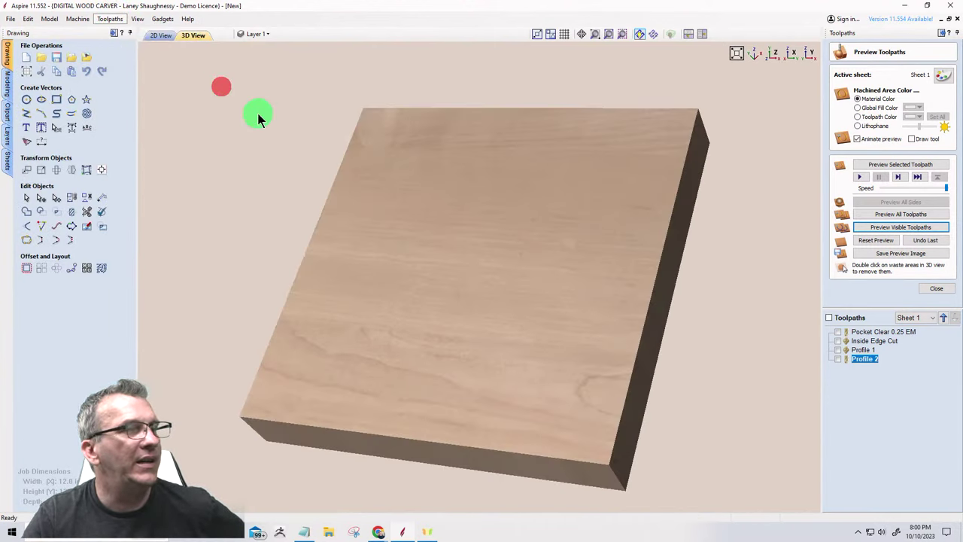
Make Profile 2, Profile 1, Inside Edge Cut and Pocket Clear 0.25 EM visible and simulate them together.
{"action": "left_click", "coordinate": [840, 360]}
{"action": "left_click", "coordinate": [839, 350]}
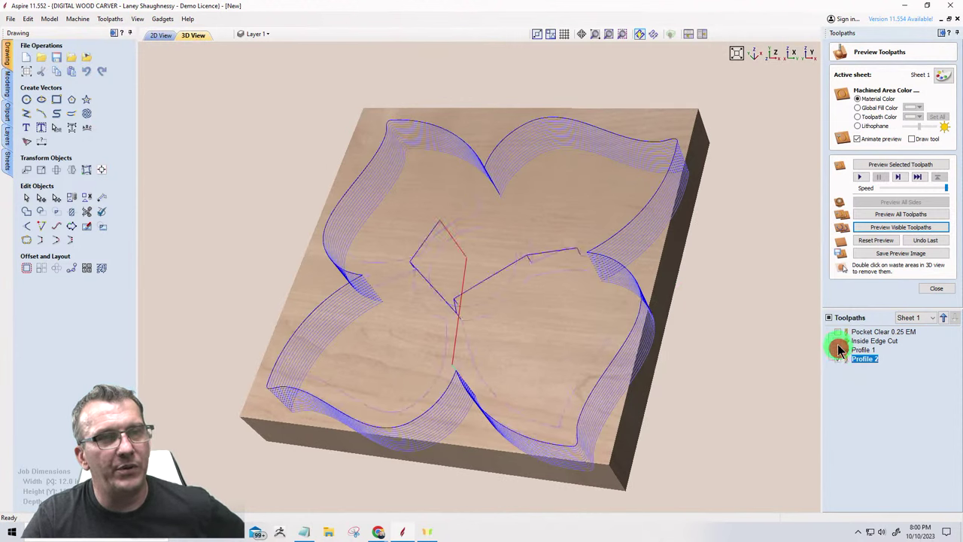
{"action": "left_click", "coordinate": [839, 341]}
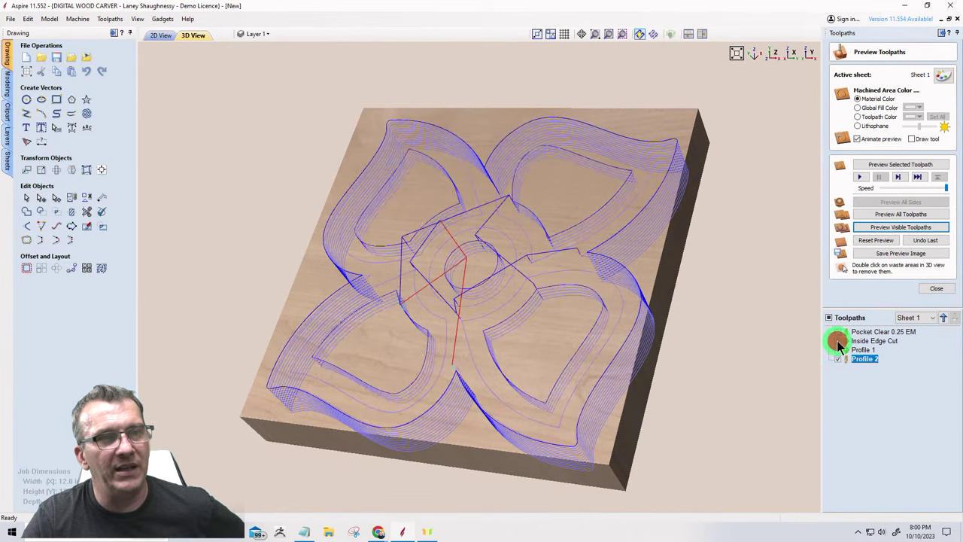
{"action": "left_click", "coordinate": [839, 332]}
{"action": "left_click", "coordinate": [878, 228]}
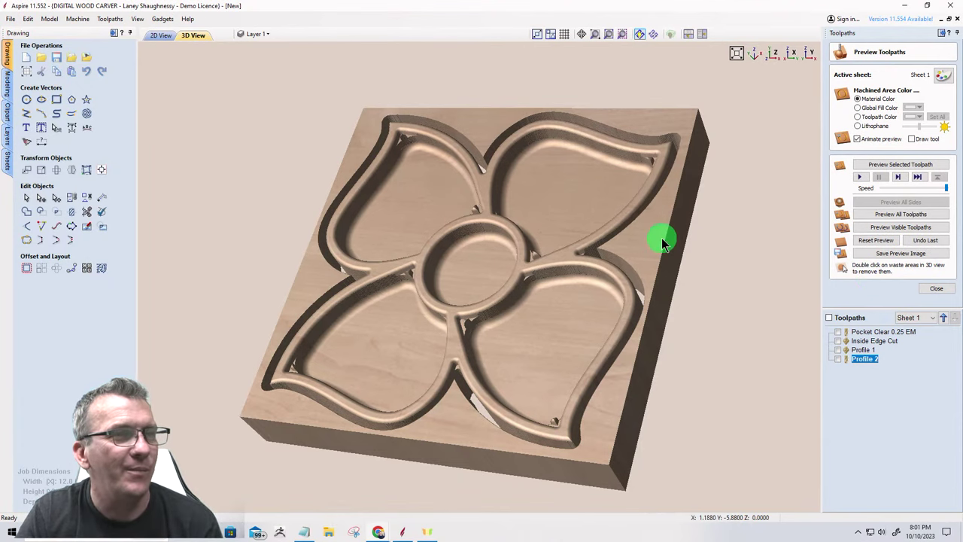
Orbit and zoom the simulated carving to inspect the centre circle and the upper-left petal corner.
{"action": "left_click_drag", "start_coordinate": [661, 238], "coordinate": [558, 205]}
{"action": "scroll", "coordinate": [550, 303], "scroll_direction": "up", "scroll_amount": 5}
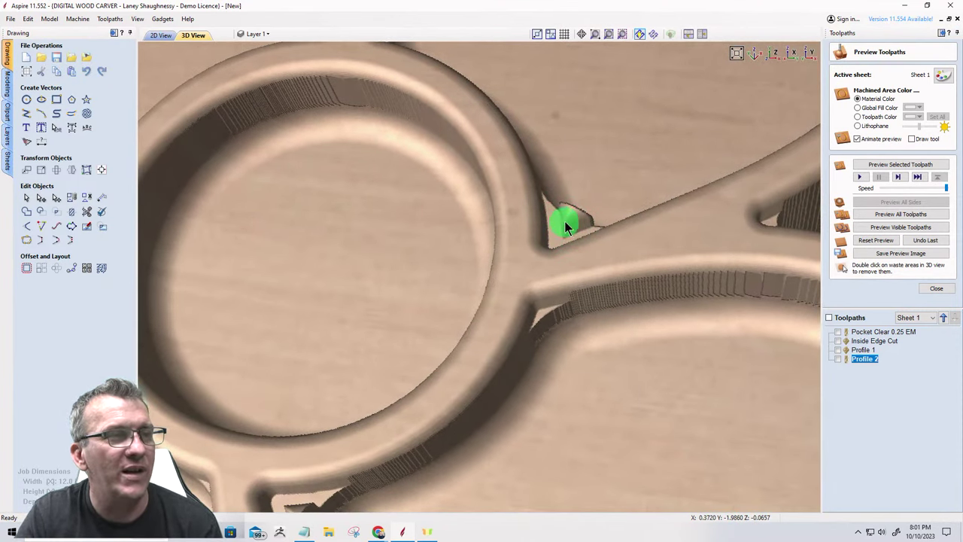
{"action": "left_click_drag", "start_coordinate": [565, 218], "coordinate": [502, 300]}
{"action": "scroll", "coordinate": [532, 264], "scroll_direction": "up", "scroll_amount": 2}
{"action": "left_click_drag", "start_coordinate": [532, 264], "coordinate": [475, 312]}
{"action": "scroll", "coordinate": [474, 312], "scroll_direction": "down", "scroll_amount": 3}
{"action": "left_click_drag", "start_coordinate": [554, 301], "coordinate": [593, 245]}
{"action": "left_click_drag", "start_coordinate": [547, 300], "coordinate": [415, 332]}
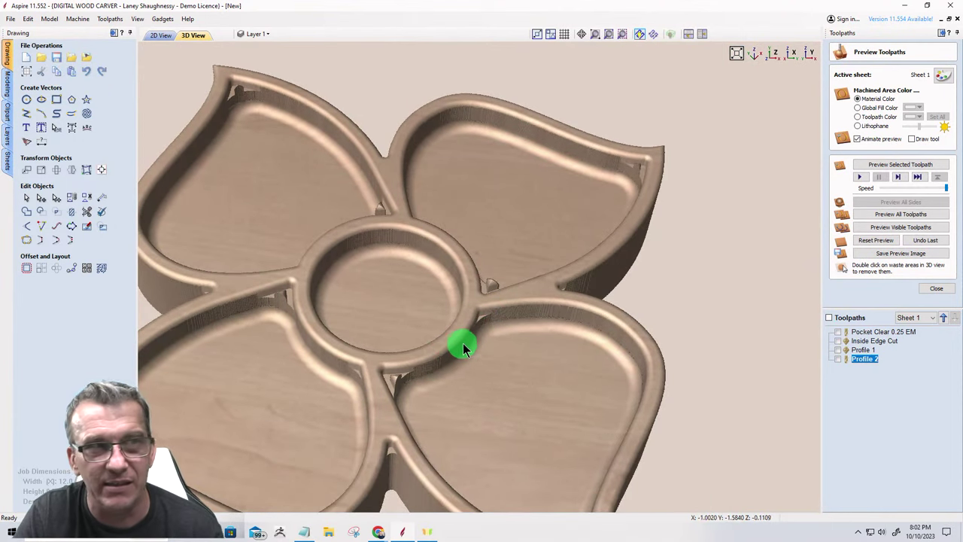
{"action": "scroll", "coordinate": [569, 250], "scroll_direction": "down", "scroll_amount": 3}
{"action": "scroll", "coordinate": [283, 151], "scroll_direction": "up", "scroll_amount": 5}
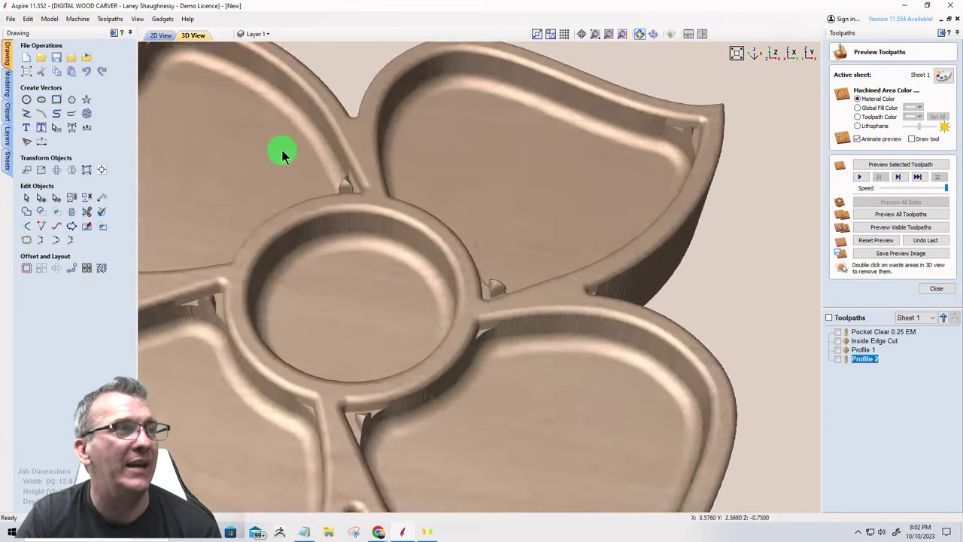
{"action": "scroll", "coordinate": [522, 254], "scroll_direction": "up", "scroll_amount": 5}
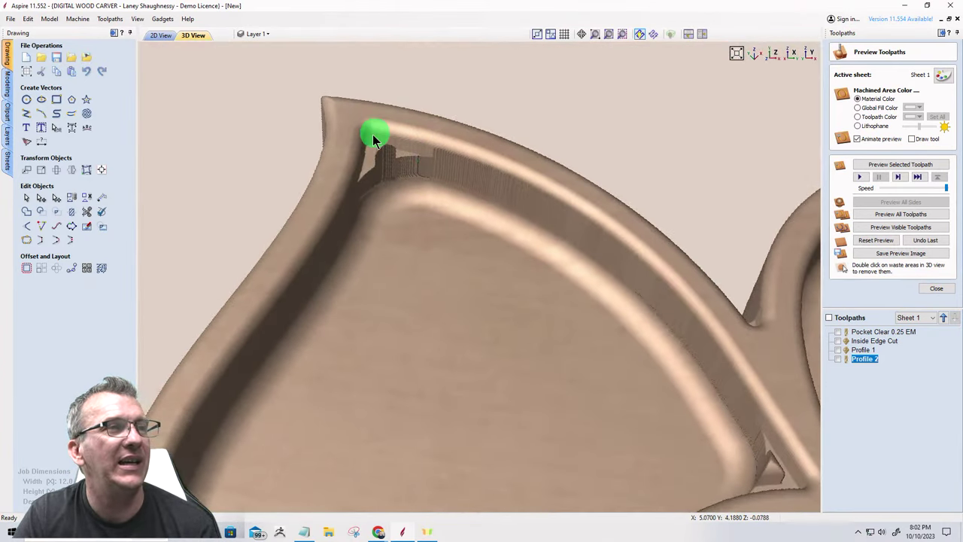
{"action": "scroll", "coordinate": [374, 133], "scroll_direction": "up", "scroll_amount": 3}
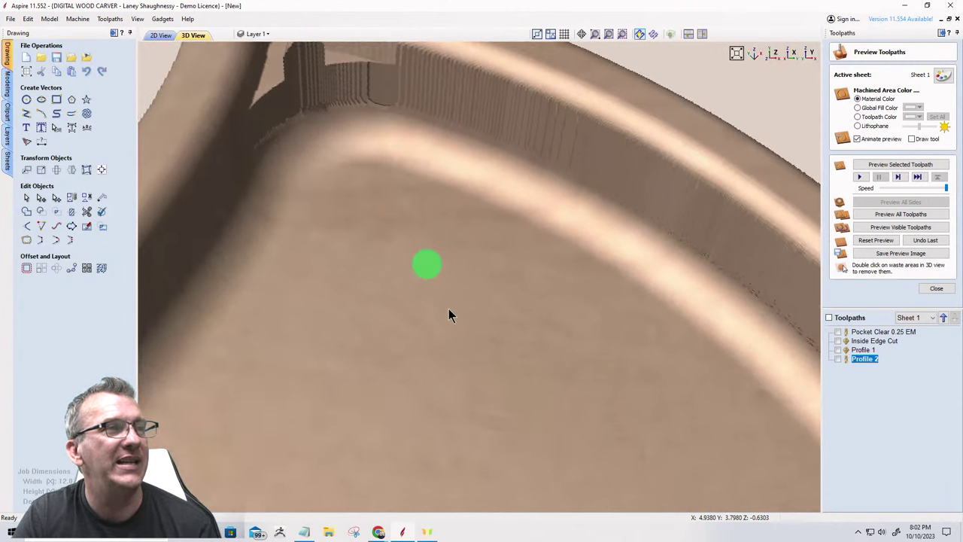
{"action": "scroll", "coordinate": [506, 382], "scroll_direction": "down", "scroll_amount": 3}
{"action": "scroll", "coordinate": [463, 321], "scroll_direction": "up", "scroll_amount": 2}
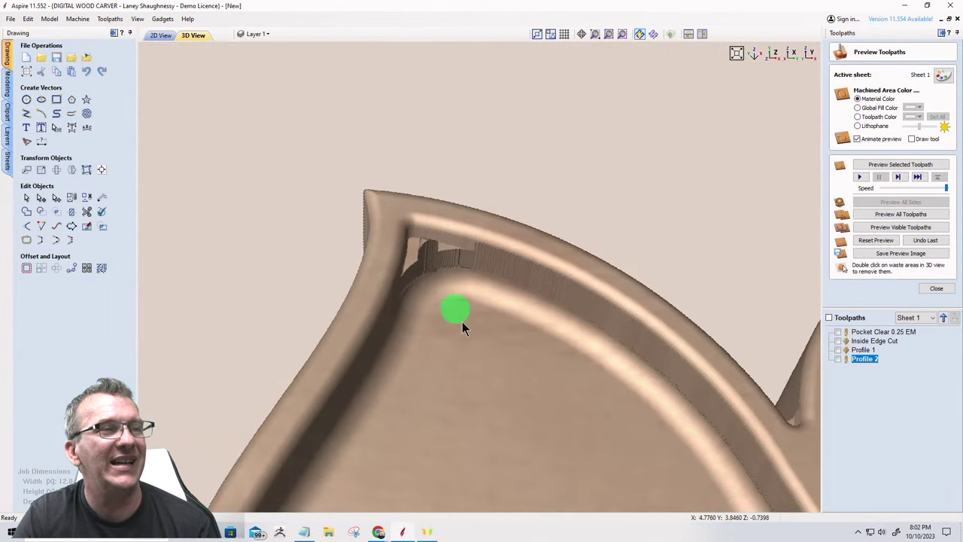
{"action": "scroll", "coordinate": [462, 322], "scroll_direction": "down", "scroll_amount": 3}
{"action": "scroll", "coordinate": [443, 340], "scroll_direction": "up", "scroll_amount": 3}
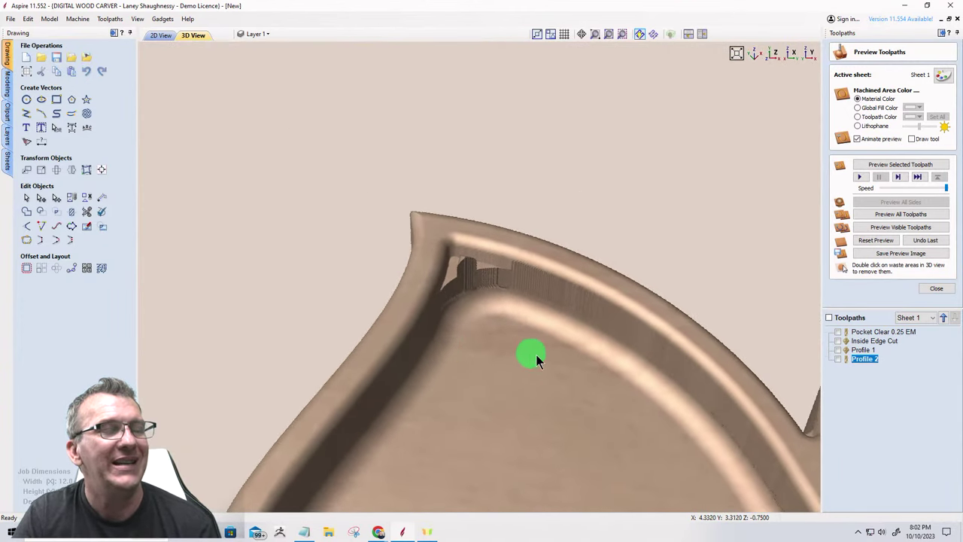
{"action": "scroll", "coordinate": [354, 140], "scroll_direction": "down", "scroll_amount": 2}
{"action": "scroll", "coordinate": [350, 129], "scroll_direction": "up", "scroll_amount": 2}
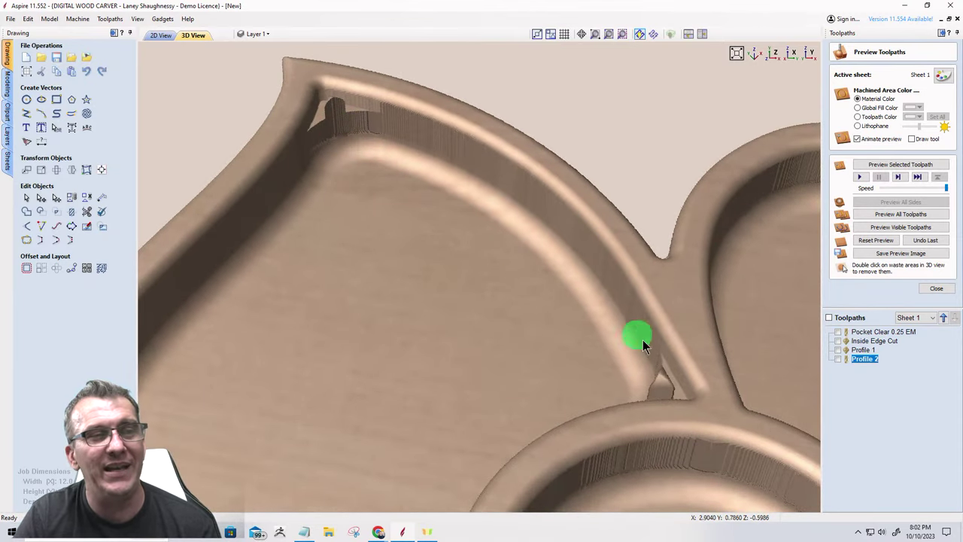
{"action": "scroll", "coordinate": [643, 344], "scroll_direction": "down", "scroll_amount": 2}
{"action": "scroll", "coordinate": [665, 358], "scroll_direction": "up", "scroll_amount": 2}
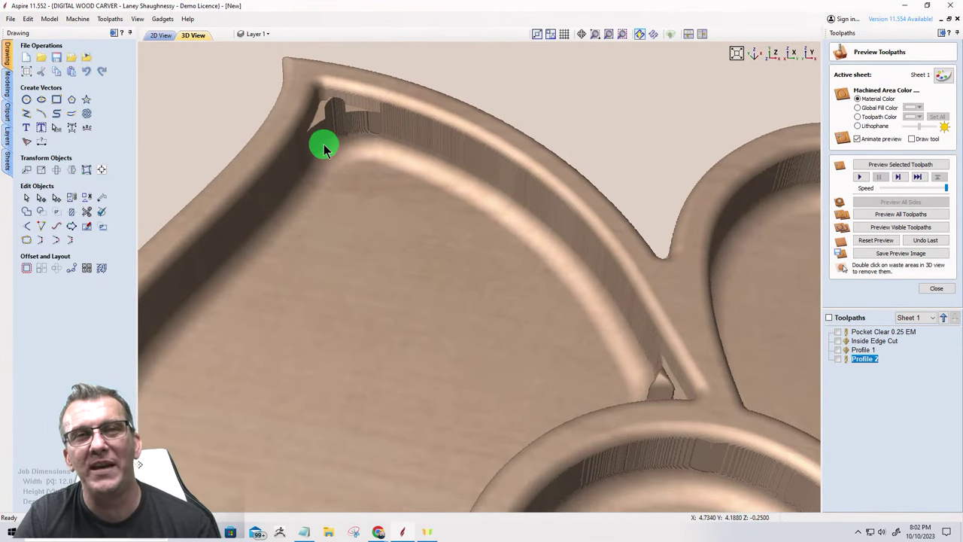
Switch back to the 2D View of the flower vectors.
{"action": "left_click", "coordinate": [161, 36]}
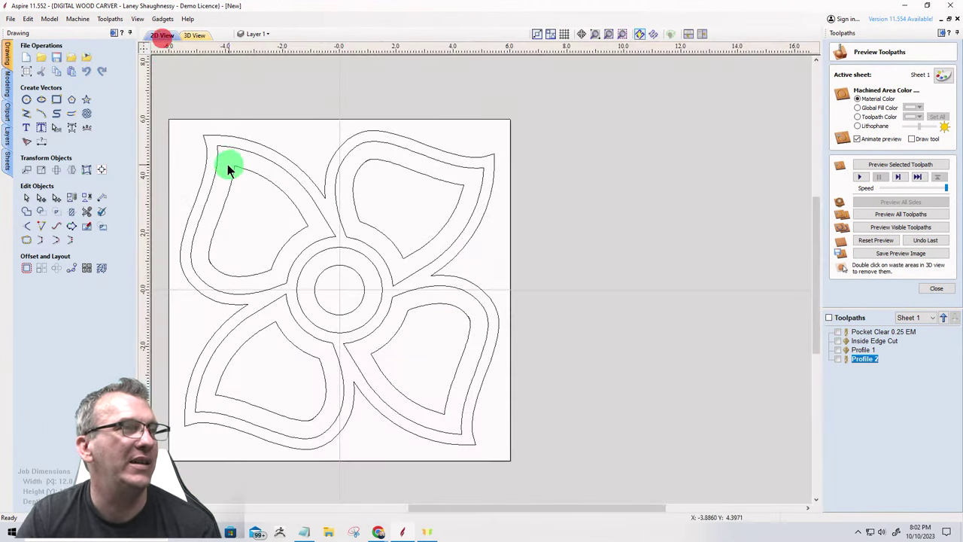
{"action": "scroll", "coordinate": [223, 151], "scroll_direction": "up", "scroll_amount": 5}
{"action": "scroll", "coordinate": [353, 172], "scroll_direction": "down", "scroll_amount": 5}
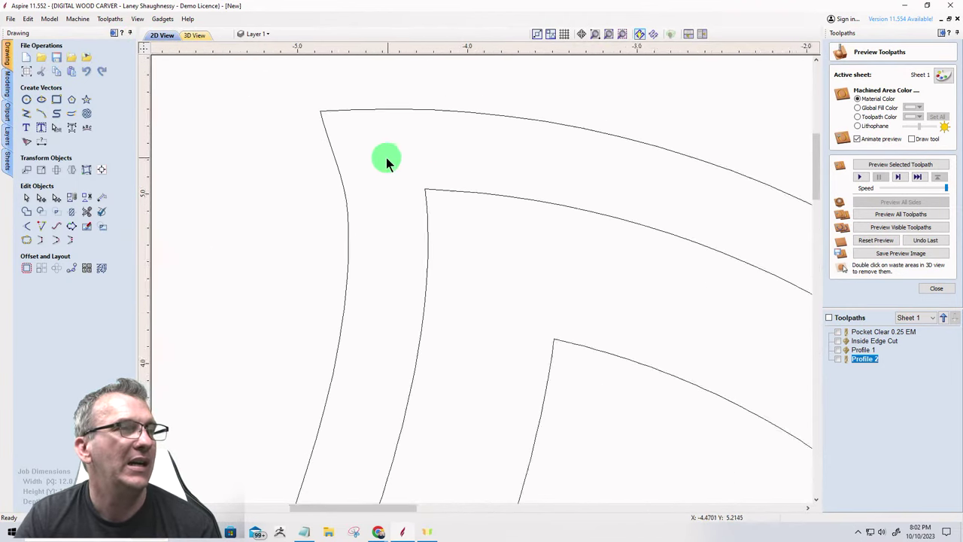
Fillet the inner petal corner and upper-left petal's outer corner at 0.625 radius, then exit.
{"action": "left_click", "coordinate": [24, 228]}
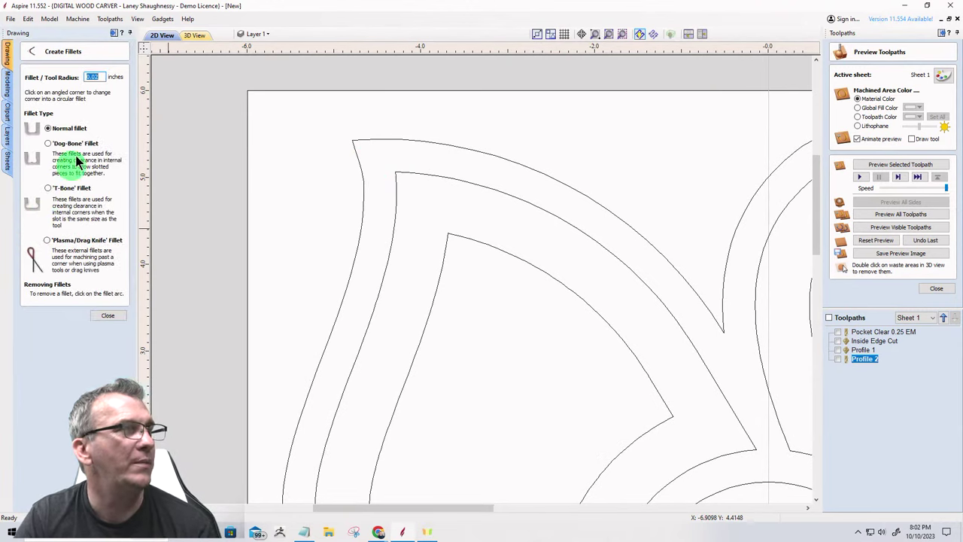
{"action": "double_click", "coordinate": [100, 76]}
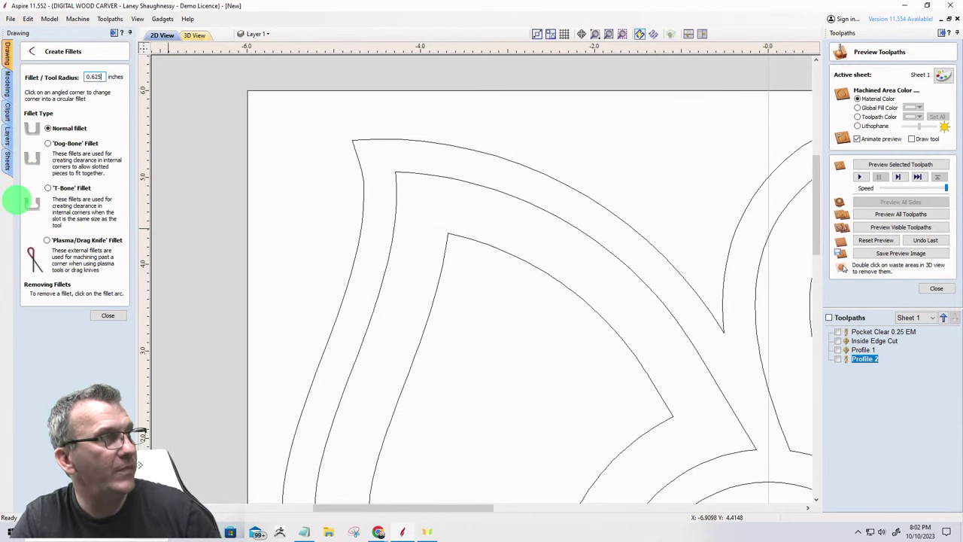
{"action": "left_click", "coordinate": [397, 169]}
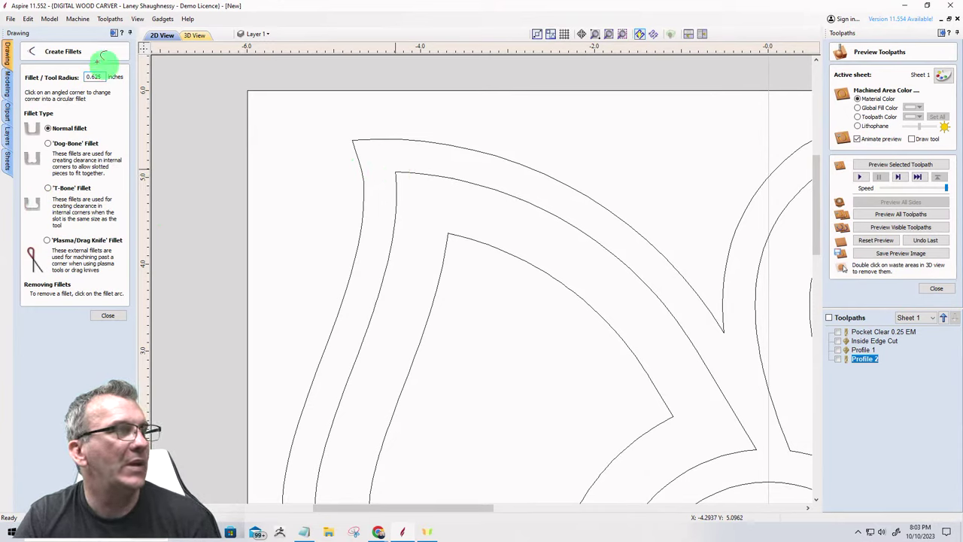
{"action": "scroll", "coordinate": [267, 215], "scroll_direction": "down", "scroll_amount": 2}
{"action": "scroll", "coordinate": [384, 248], "scroll_direction": "down", "scroll_amount": 2}
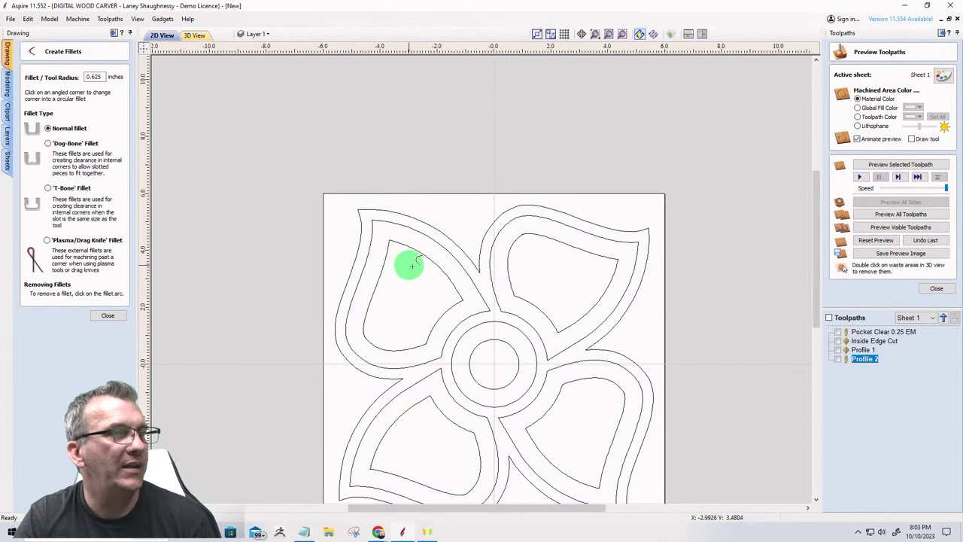
{"action": "scroll", "coordinate": [409, 264], "scroll_direction": "up", "scroll_amount": 3}
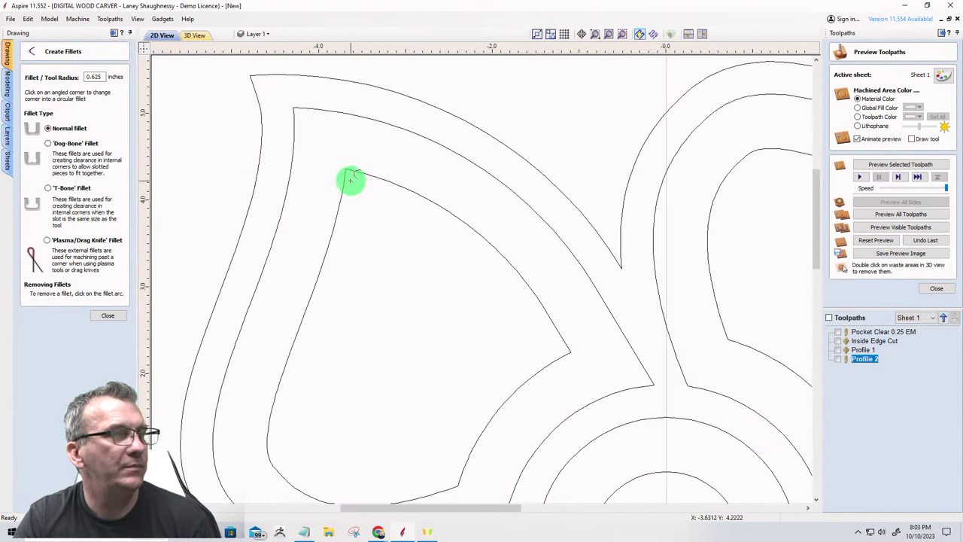
{"action": "left_click", "coordinate": [293, 106]}
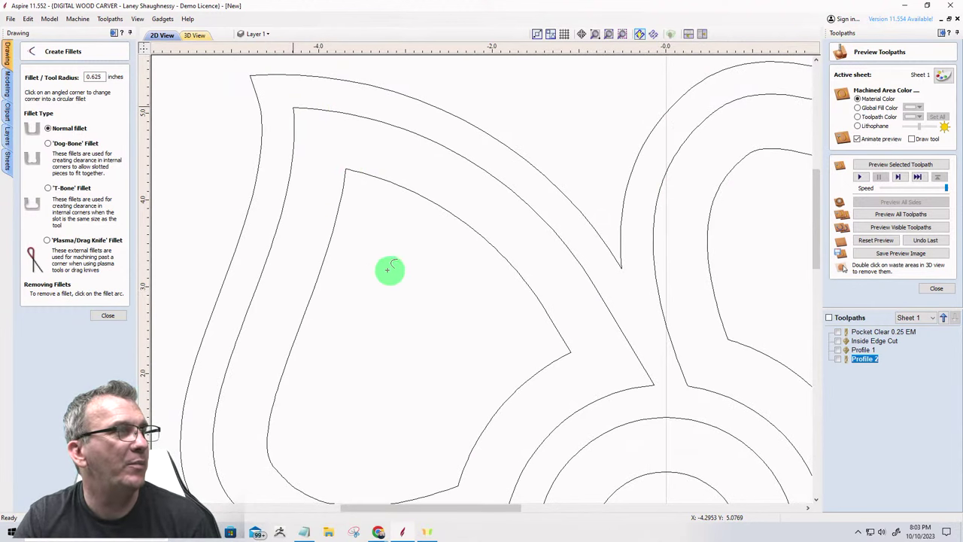
{"action": "scroll", "coordinate": [335, 208], "scroll_direction": "down", "scroll_amount": 1}
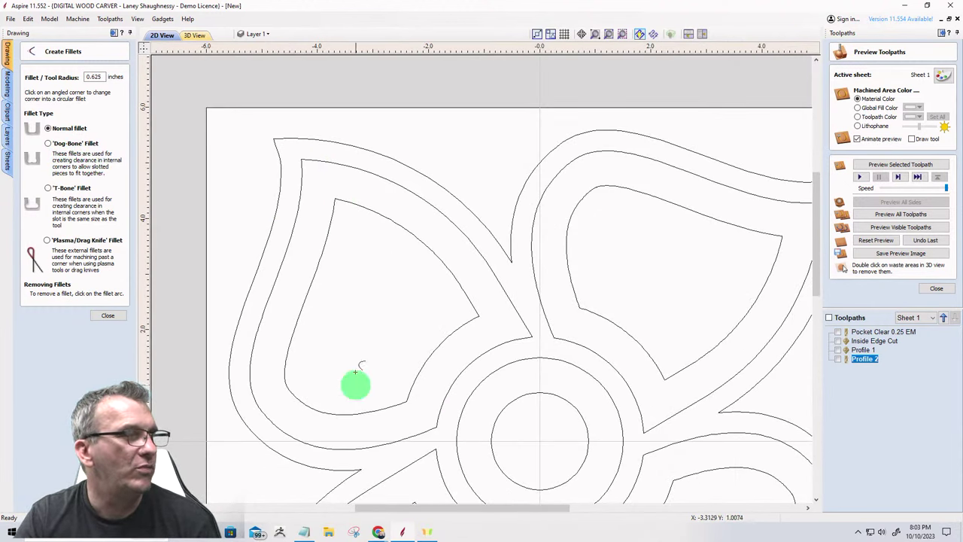
{"action": "scroll", "coordinate": [348, 219], "scroll_direction": "down", "scroll_amount": 3}
{"action": "scroll", "coordinate": [374, 341], "scroll_direction": "up", "scroll_amount": 3}
{"action": "scroll", "coordinate": [374, 341], "scroll_direction": "up", "scroll_amount": 3}
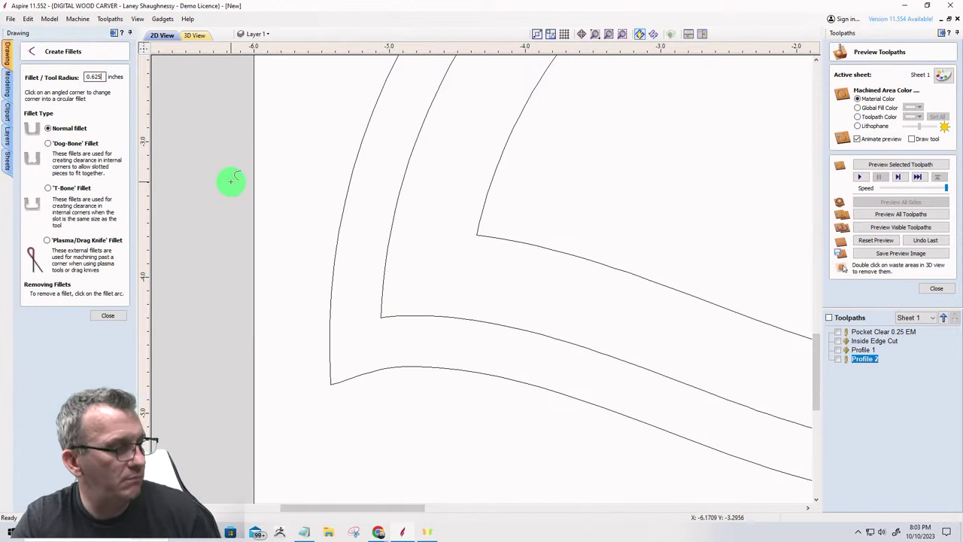
{"action": "key", "text": "Escape"}
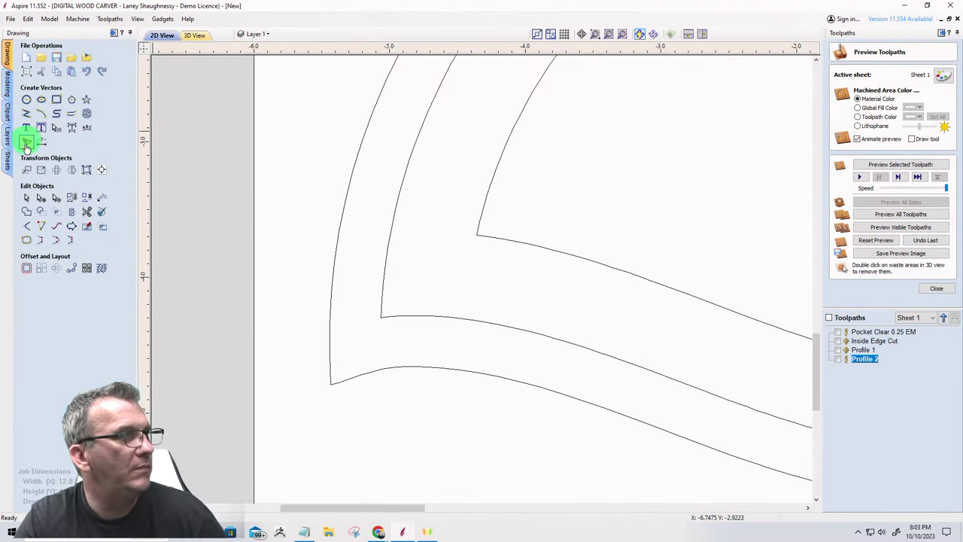
Reopen Create Fillets at a 0.5-inch radius and round a sharp inner petal corner.
{"action": "left_click", "coordinate": [26, 226]}
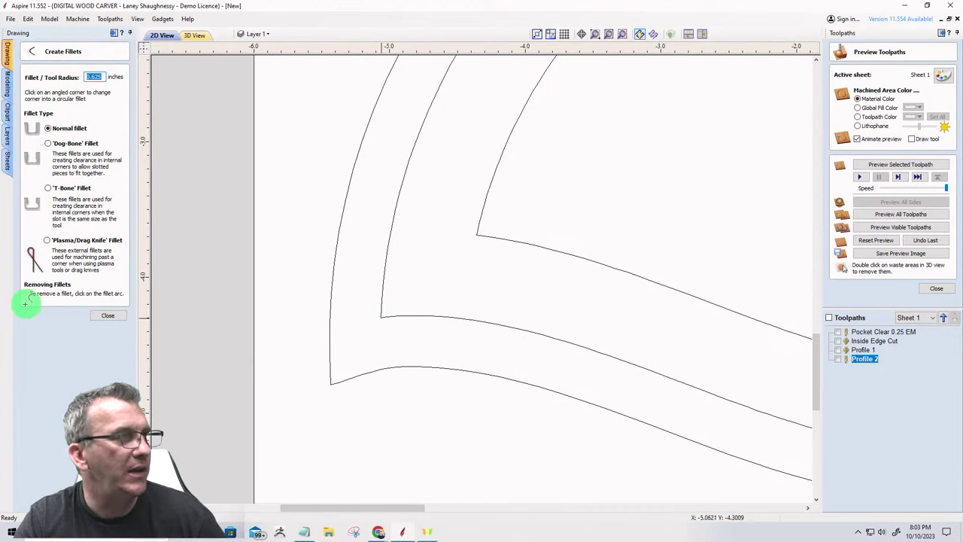
{"action": "left_click", "coordinate": [115, 316]}
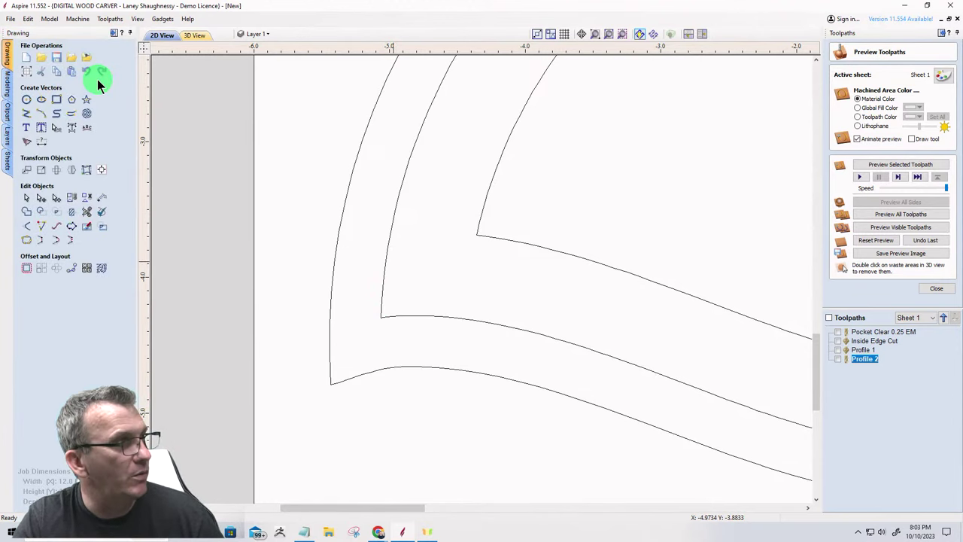
{"action": "left_click", "coordinate": [26, 228]}
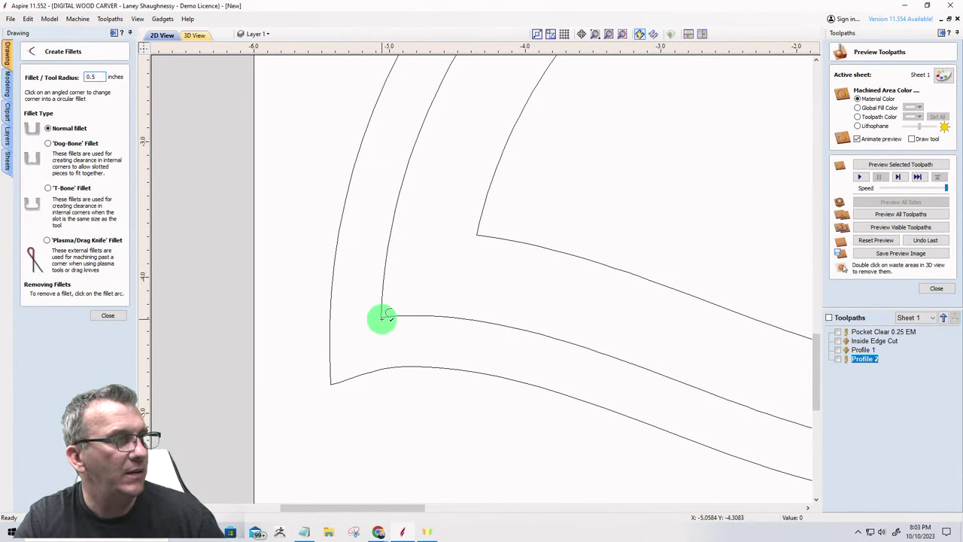
{"action": "left_click", "coordinate": [383, 317]}
{"action": "scroll", "coordinate": [358, 279], "scroll_direction": "down", "scroll_amount": 6}
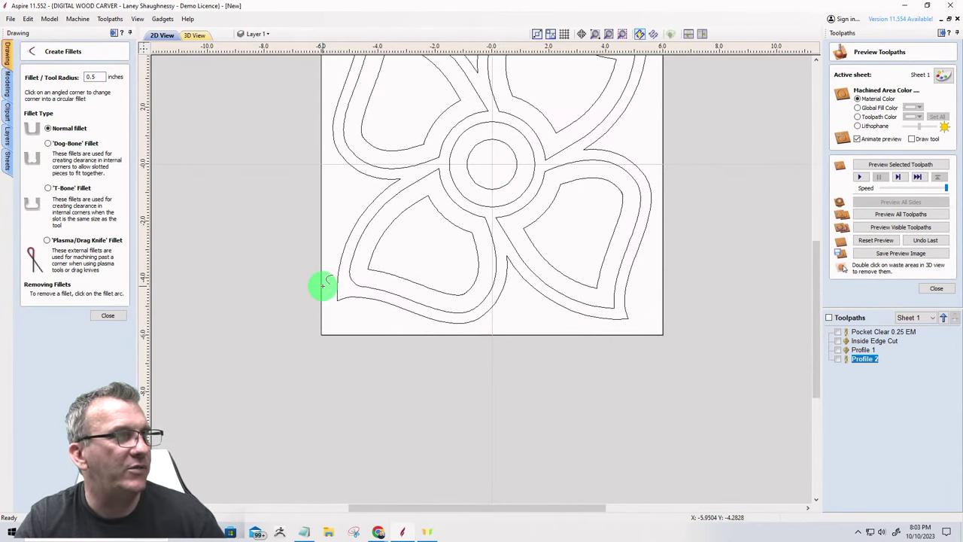
{"action": "scroll", "coordinate": [322, 284], "scroll_direction": "down", "scroll_amount": 2}
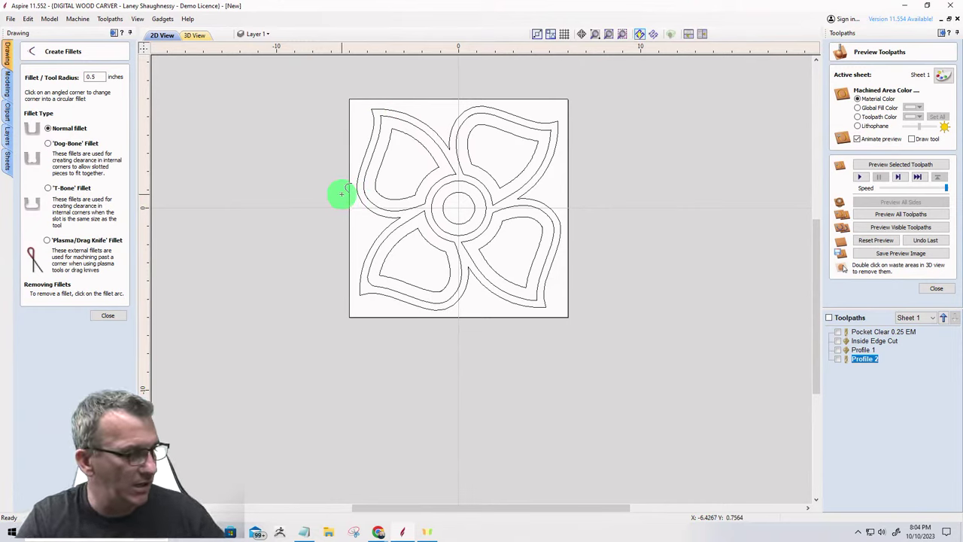
Close the fillet tool and resize the job material to 14 × 14 inches.
{"action": "left_click", "coordinate": [105, 315]}
{"action": "left_click", "coordinate": [26, 57]}
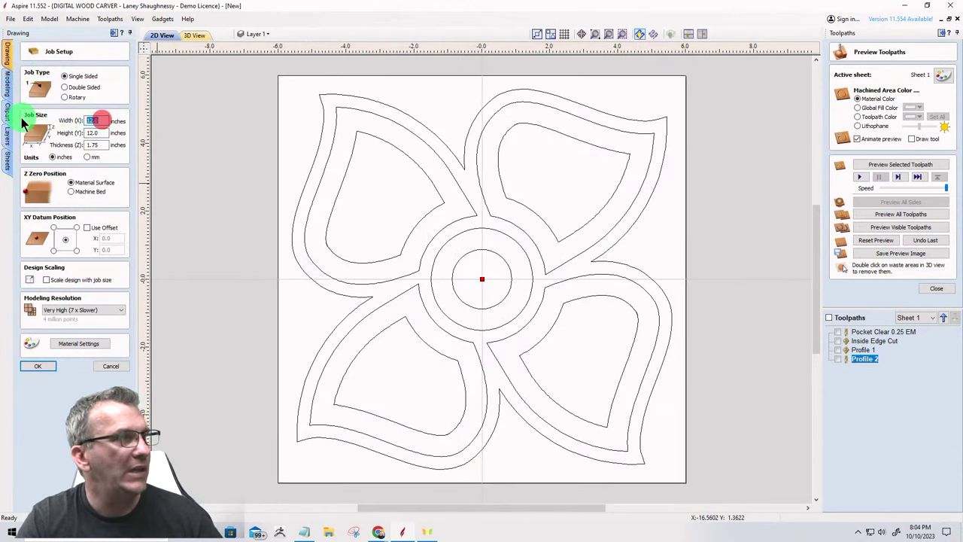
{"action": "type", "text": "14"}
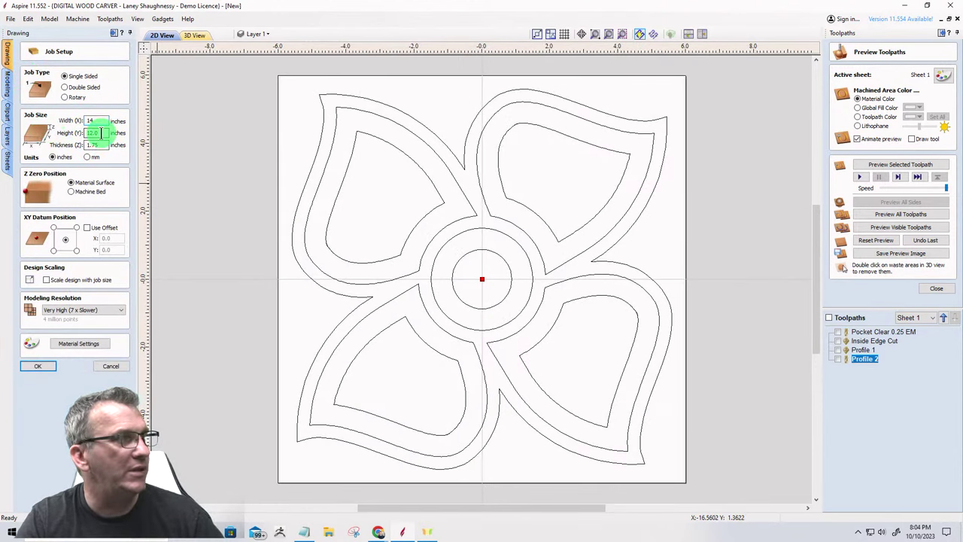
{"action": "key", "text": "Tab"}
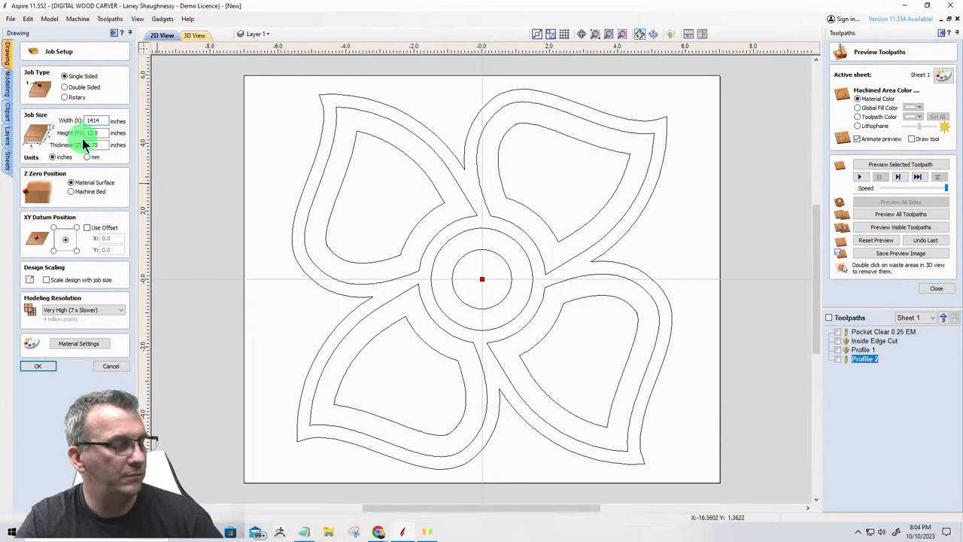
{"action": "left_click", "coordinate": [98, 132]}
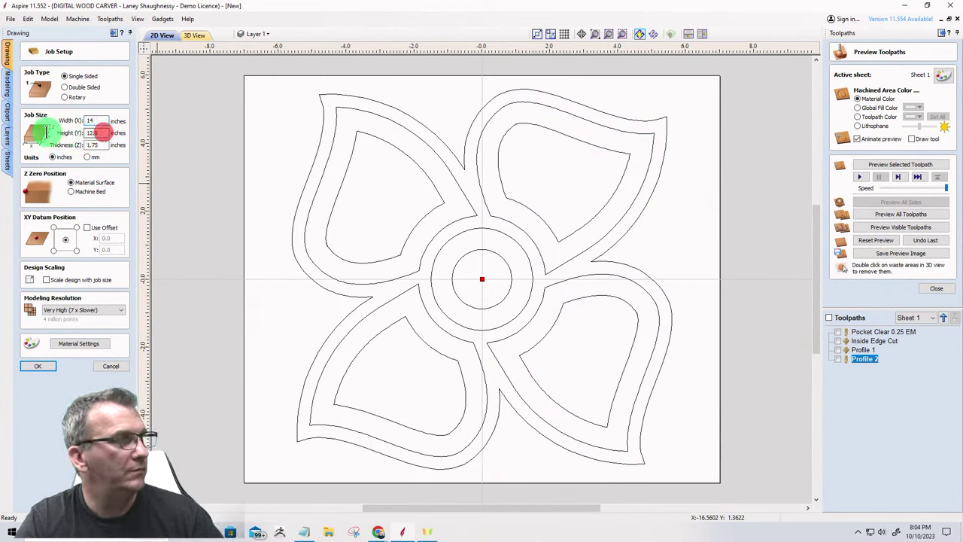
{"action": "double_click", "coordinate": [92, 133]}
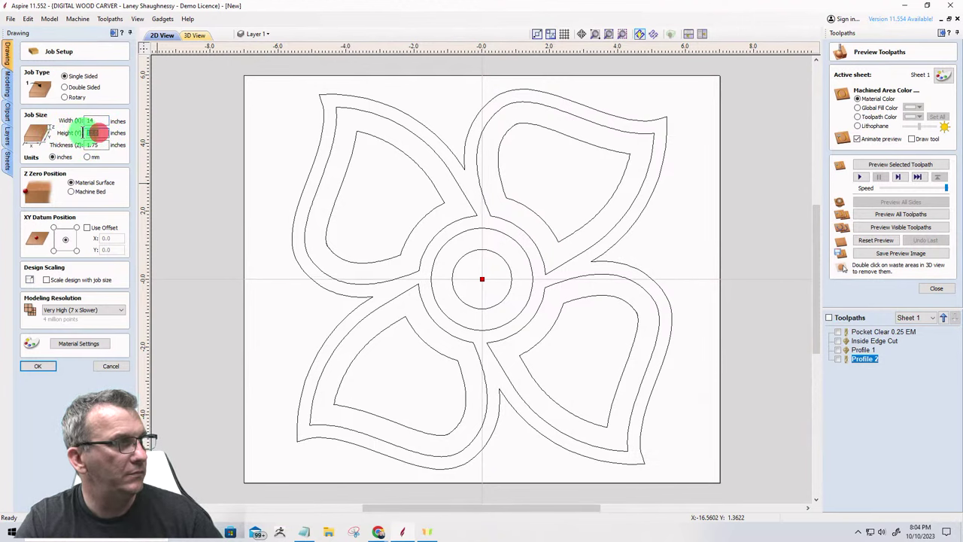
{"action": "type", "text": "14"}
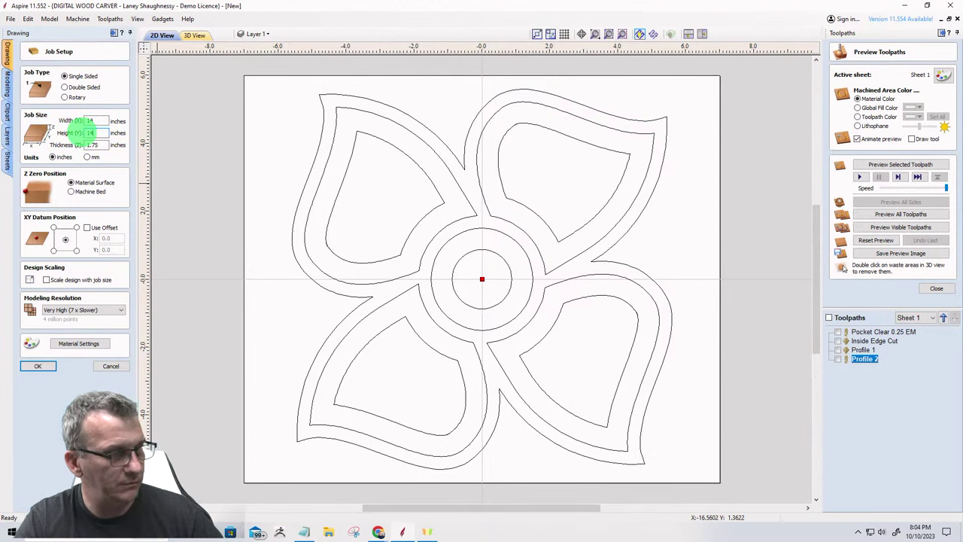
{"action": "left_click", "coordinate": [39, 366]}
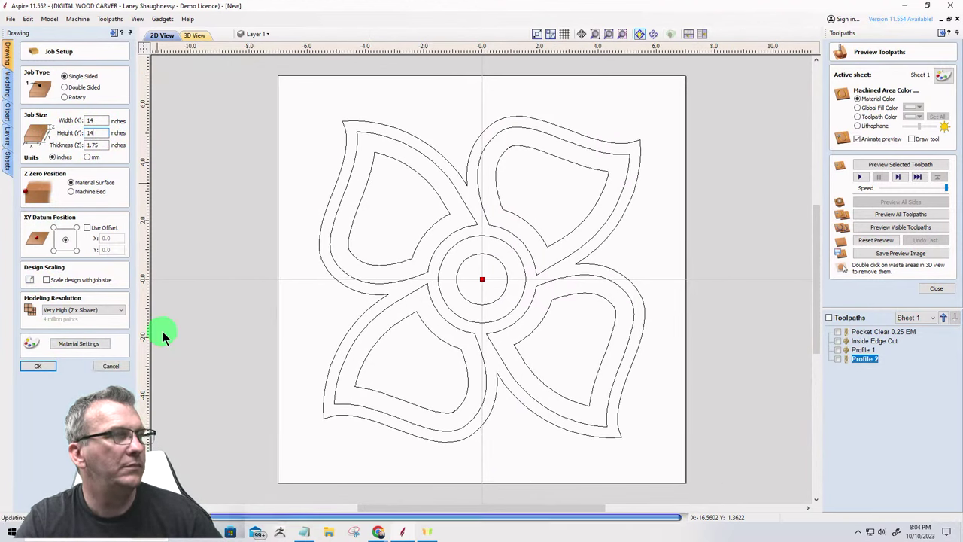
{"action": "scroll", "coordinate": [327, 294], "scroll_direction": "down", "scroll_amount": 2}
{"action": "left_click", "coordinate": [271, 148]}
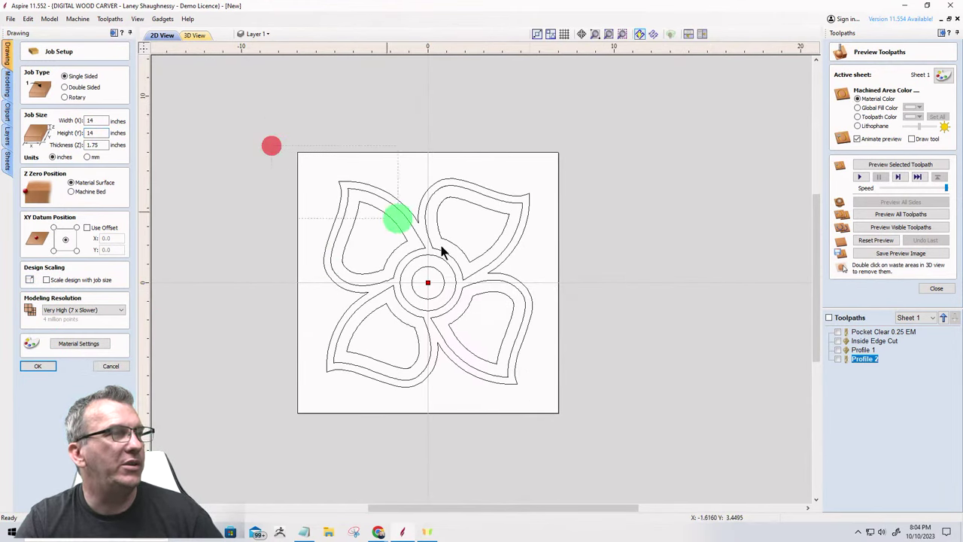
{"action": "left_click", "coordinate": [36, 366]}
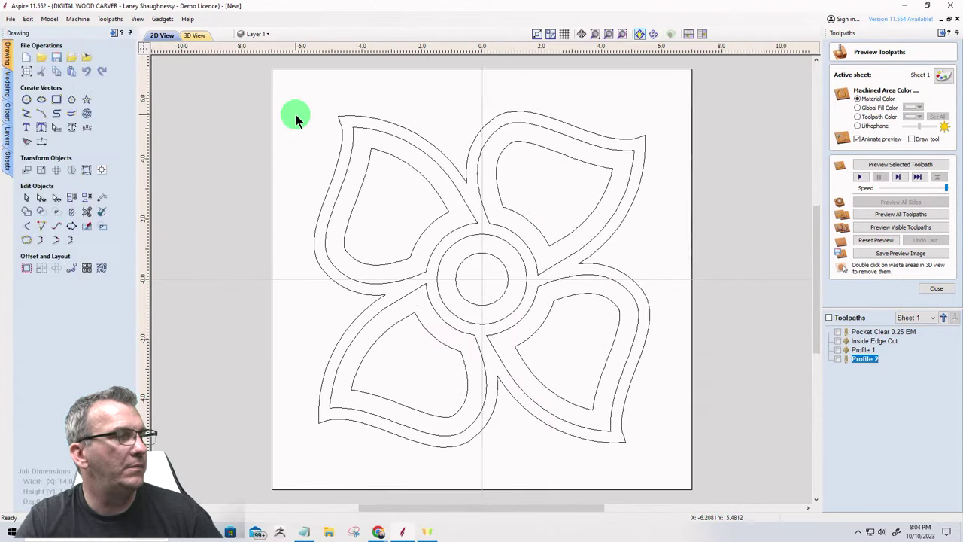
Scale the flower vectors up to fill the 14-inch sheet and set a 0.625-inch fillet radius.
{"action": "left_click_drag", "start_coordinate": [293, 78], "coordinate": [695, 495]}
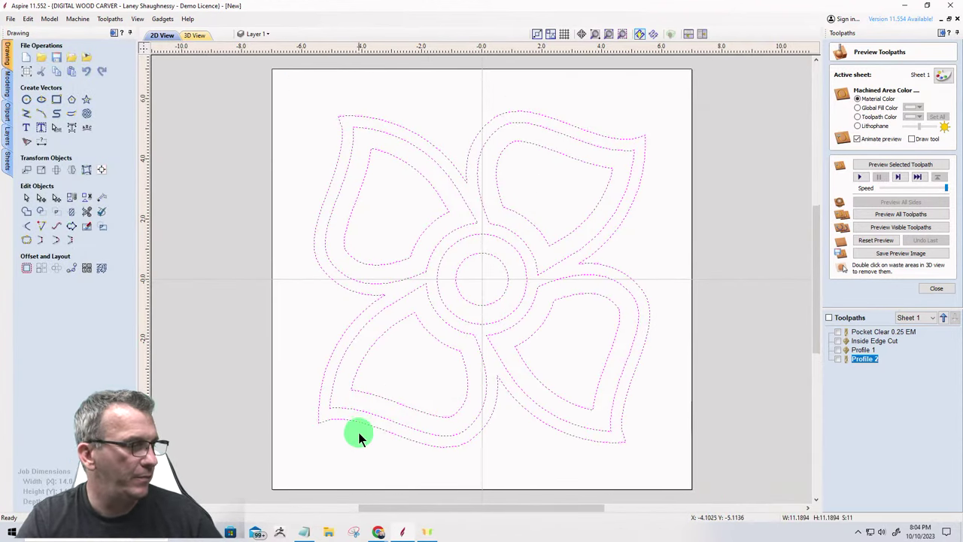
{"action": "left_click_drag", "start_coordinate": [366, 423], "coordinate": [276, 499]}
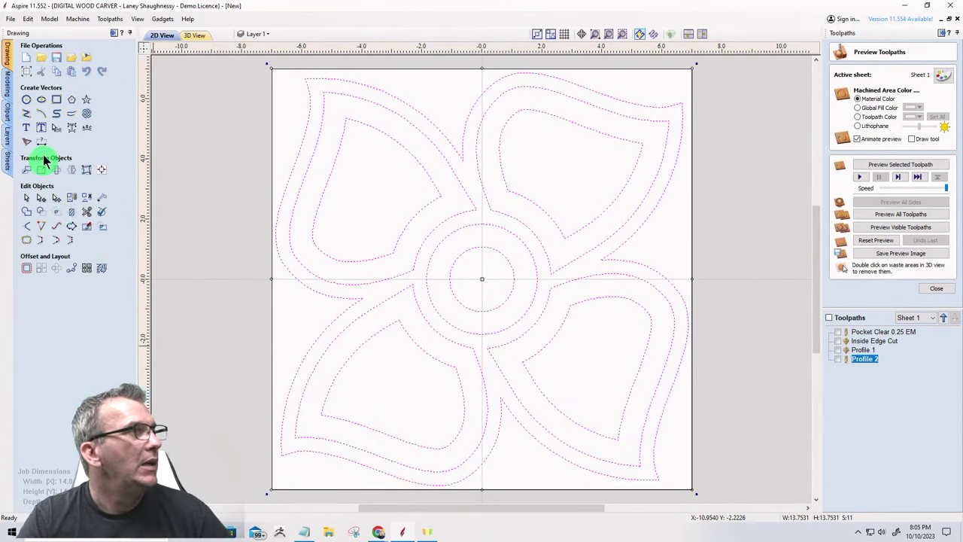
{"action": "left_click", "coordinate": [27, 226]}
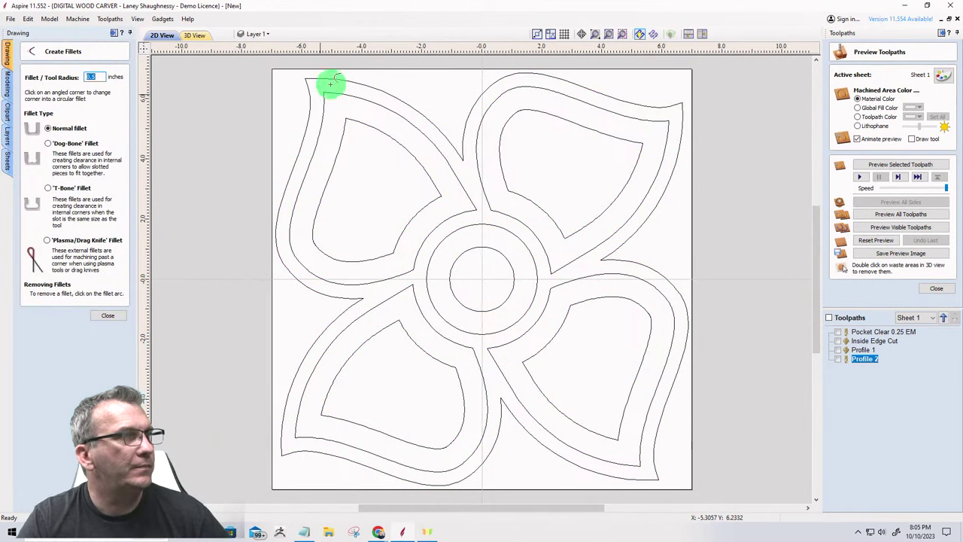
{"action": "left_click", "coordinate": [96, 77]}
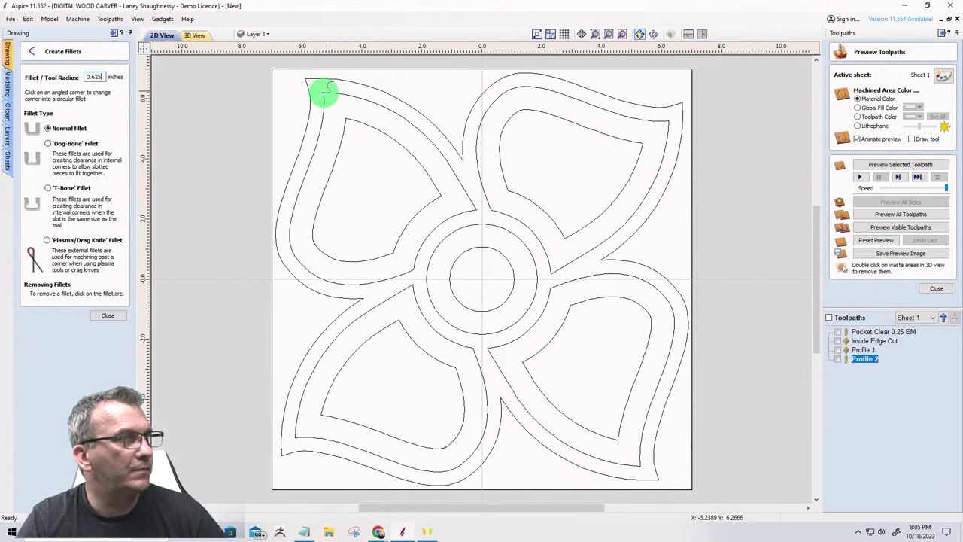
{"action": "scroll", "coordinate": [323, 92], "scroll_direction": "up", "scroll_amount": 1}
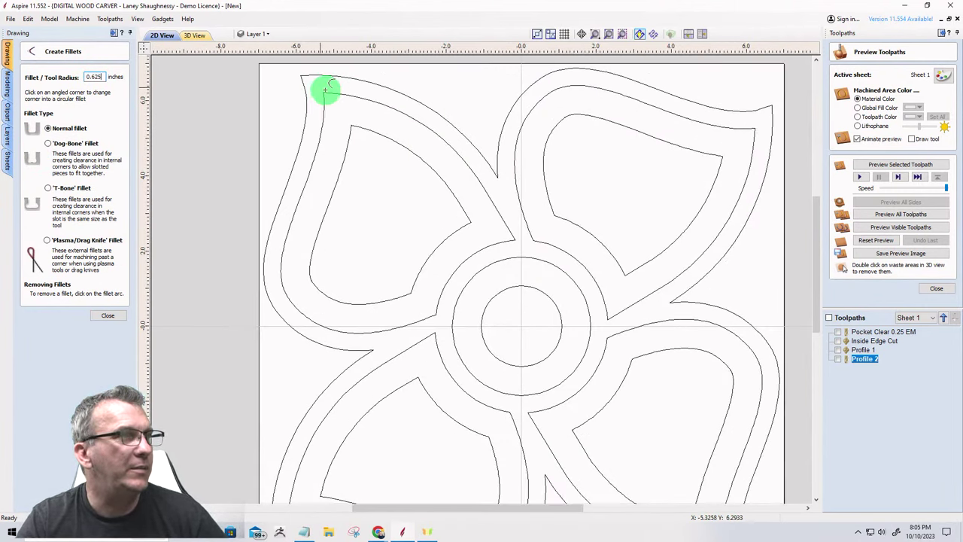
Fillet the petal corners above, right of and below the centre circle, plus the upper-left pocket.
{"action": "left_click", "coordinate": [516, 239]}
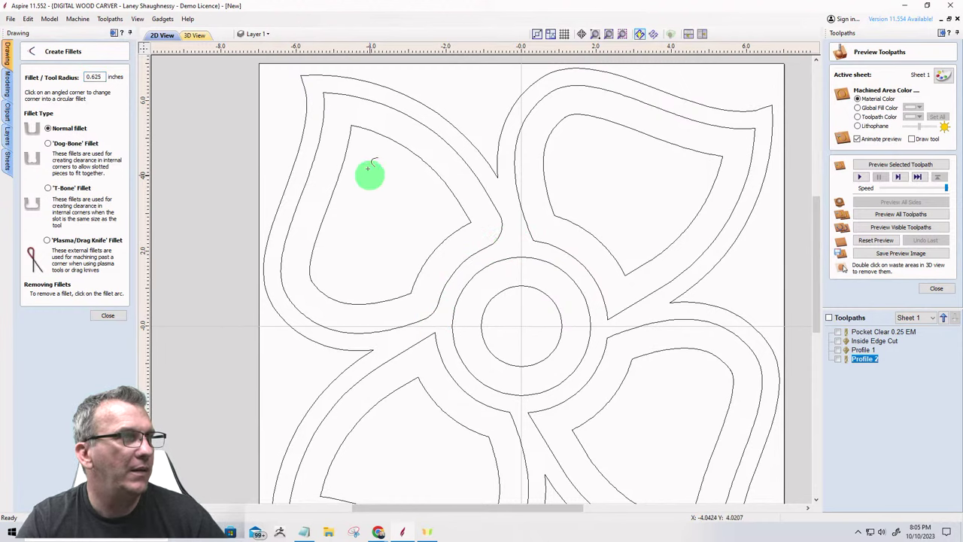
{"action": "left_click", "coordinate": [324, 91]}
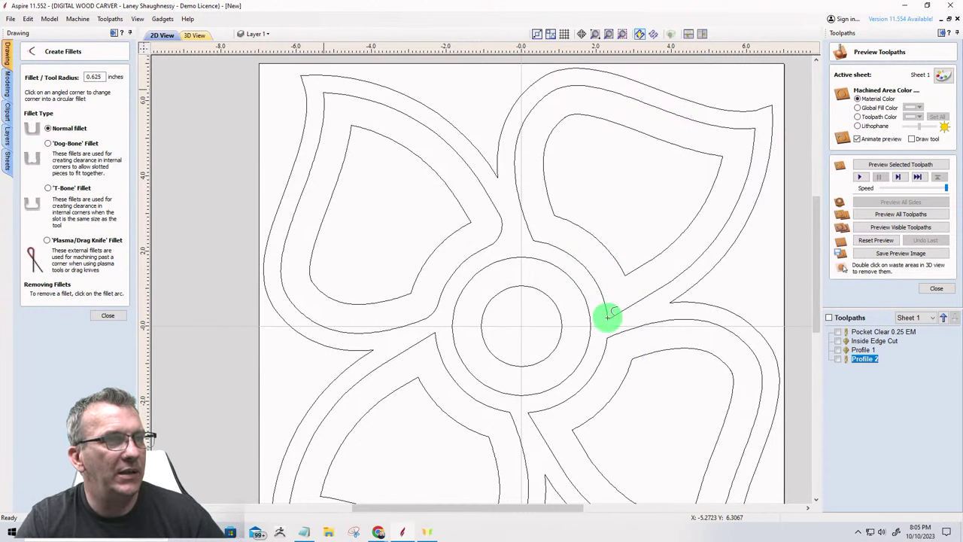
{"action": "scroll", "coordinate": [600, 316], "scroll_direction": "up", "scroll_amount": 2}
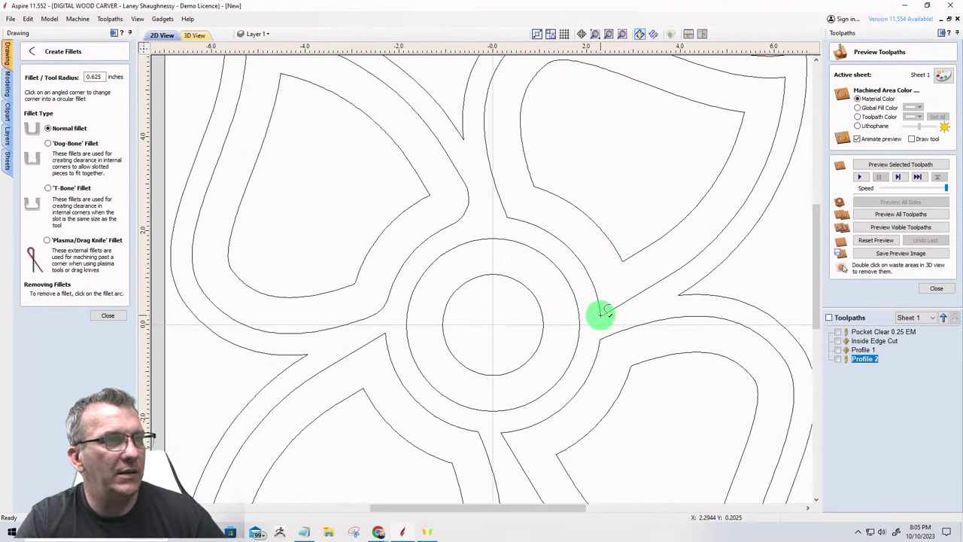
{"action": "left_click", "coordinate": [600, 315]}
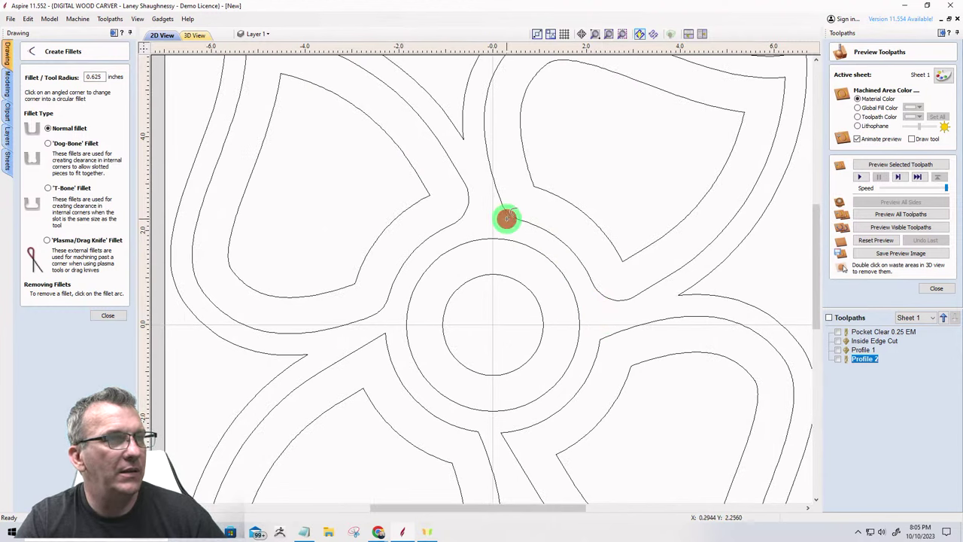
{"action": "left_click", "coordinate": [507, 218]}
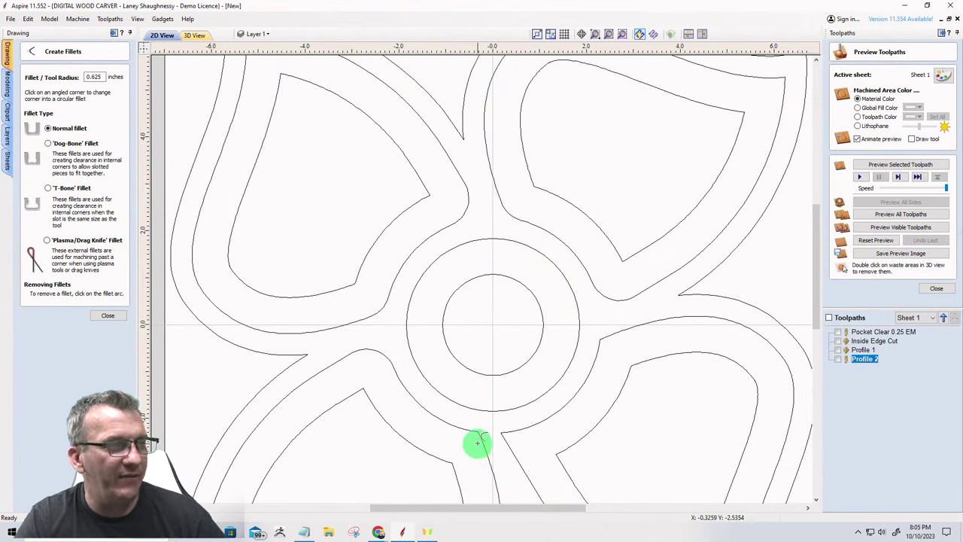
{"action": "left_click", "coordinate": [499, 433]}
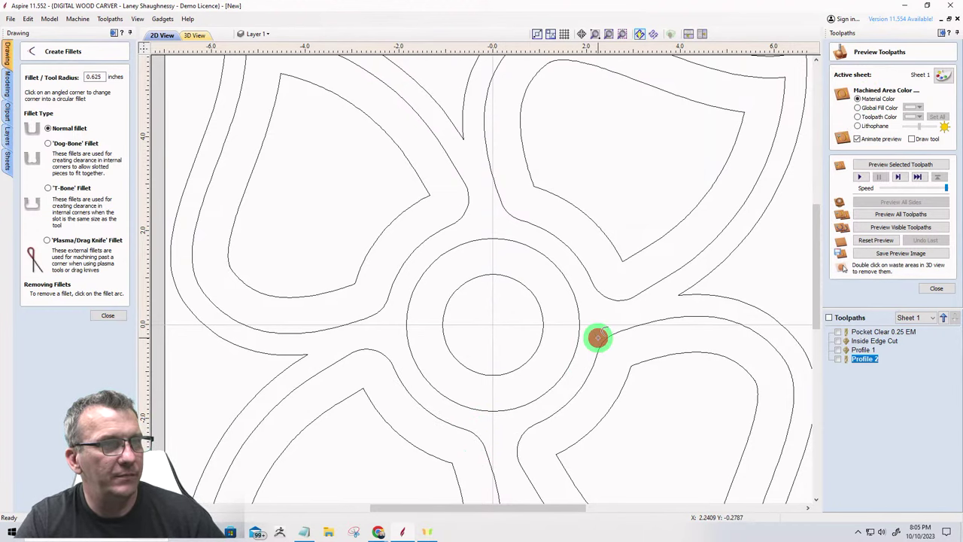
{"action": "scroll", "coordinate": [566, 305], "scroll_direction": "down", "scroll_amount": 2}
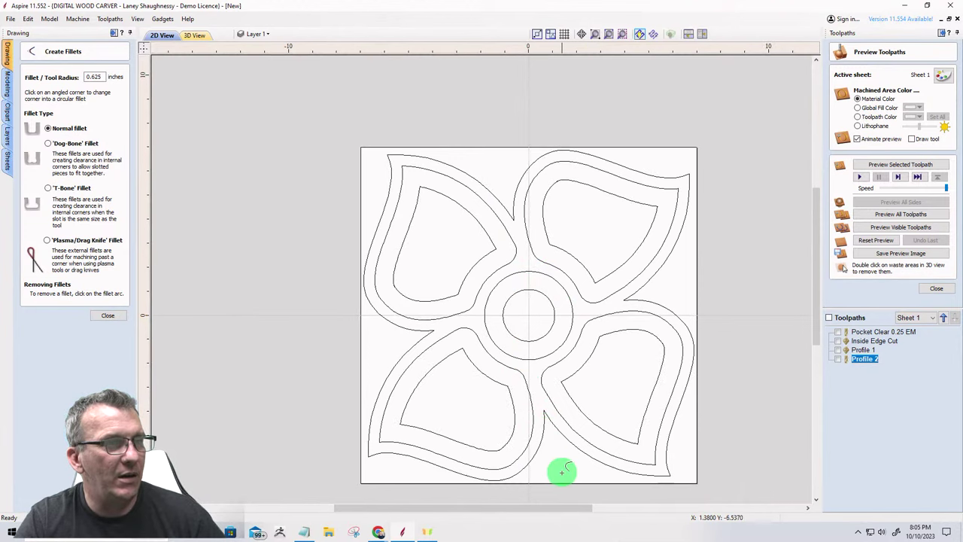
{"action": "scroll", "coordinate": [656, 454], "scroll_direction": "up", "scroll_amount": 6}
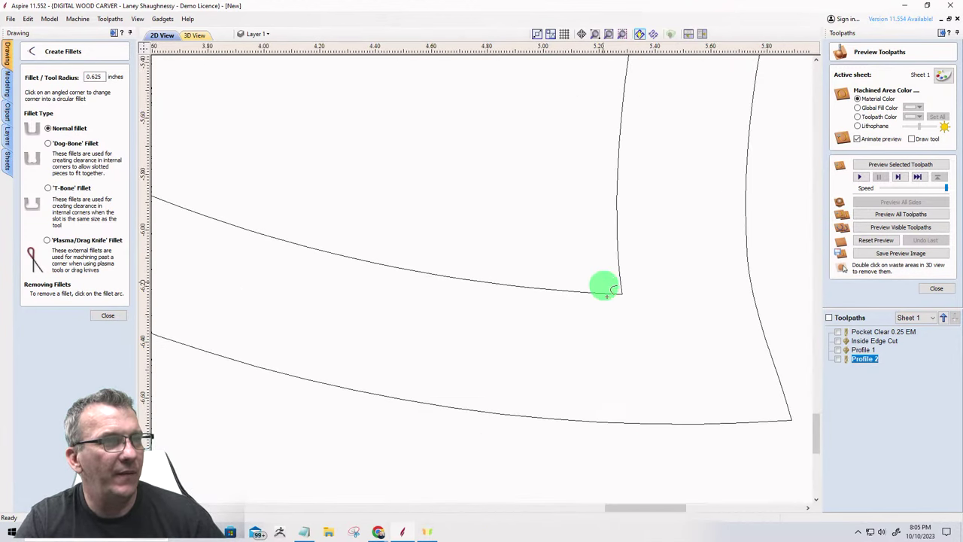
{"action": "scroll", "coordinate": [607, 290], "scroll_direction": "up", "scroll_amount": 2}
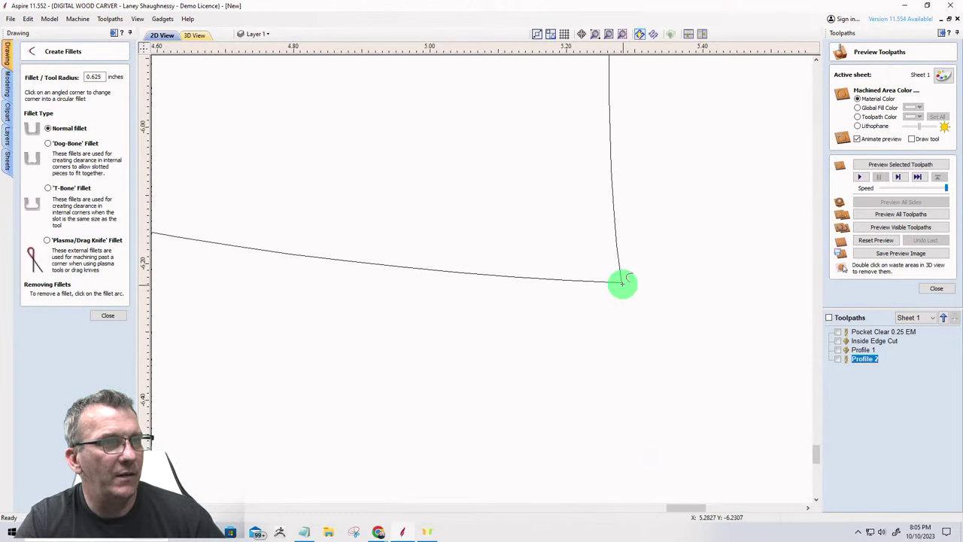
Revisit the 0.625-inch fillet radius, then close the fillet and rectangle forms.
{"action": "right_click", "coordinate": [655, 283]}
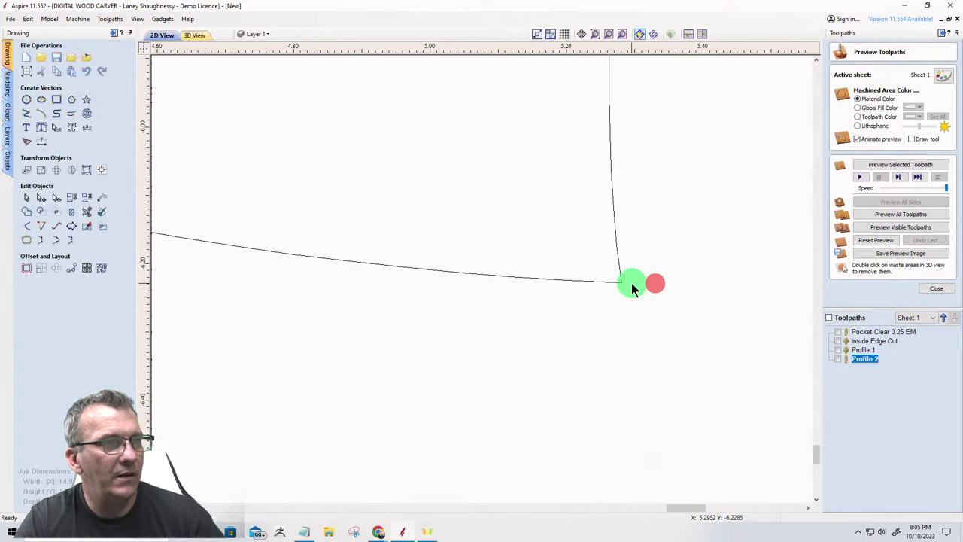
{"action": "left_click", "coordinate": [25, 227]}
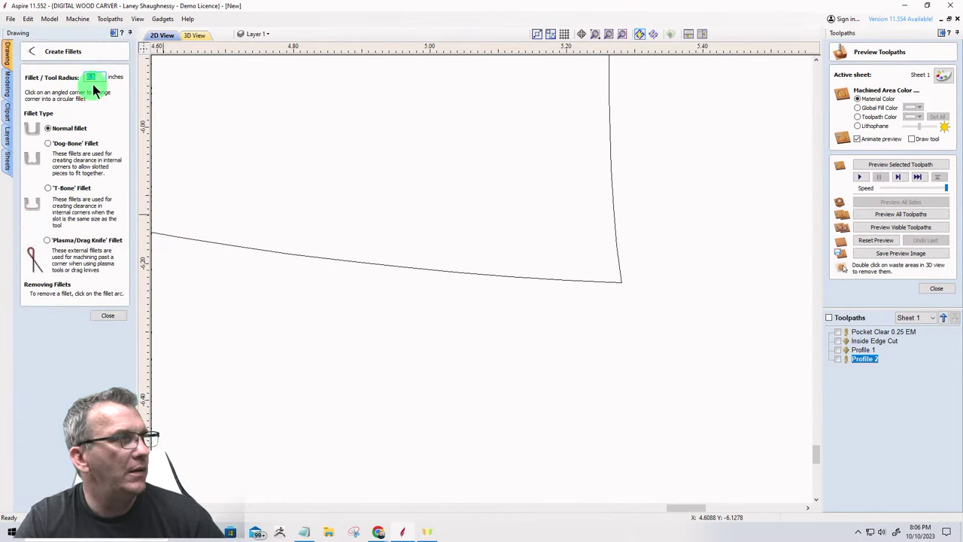
{"action": "left_click", "coordinate": [95, 77]}
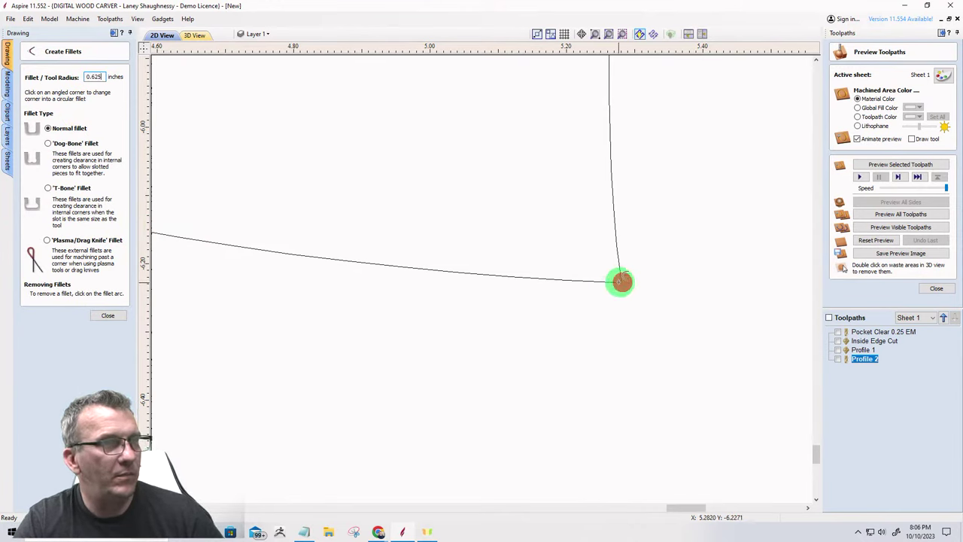
{"action": "left_click", "coordinate": [108, 316]}
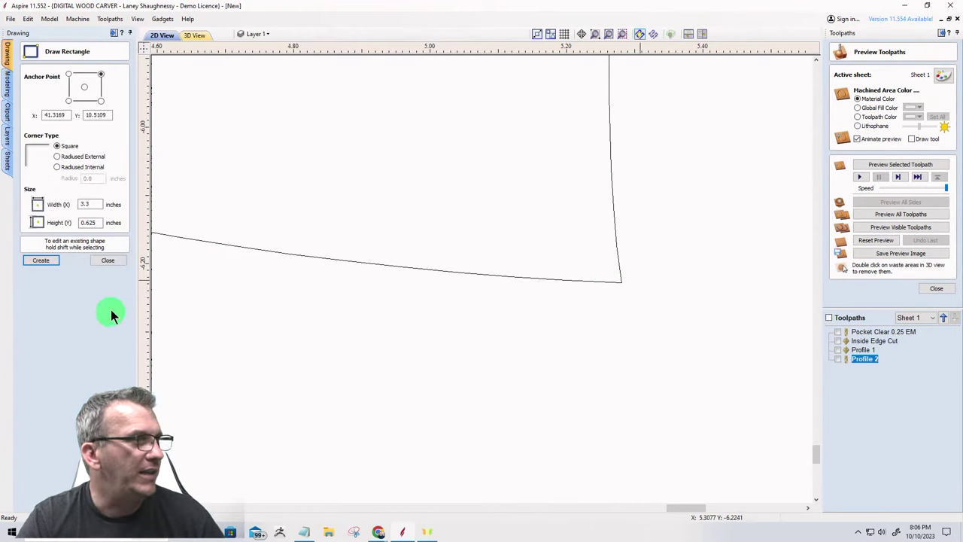
{"action": "left_click", "coordinate": [108, 264]}
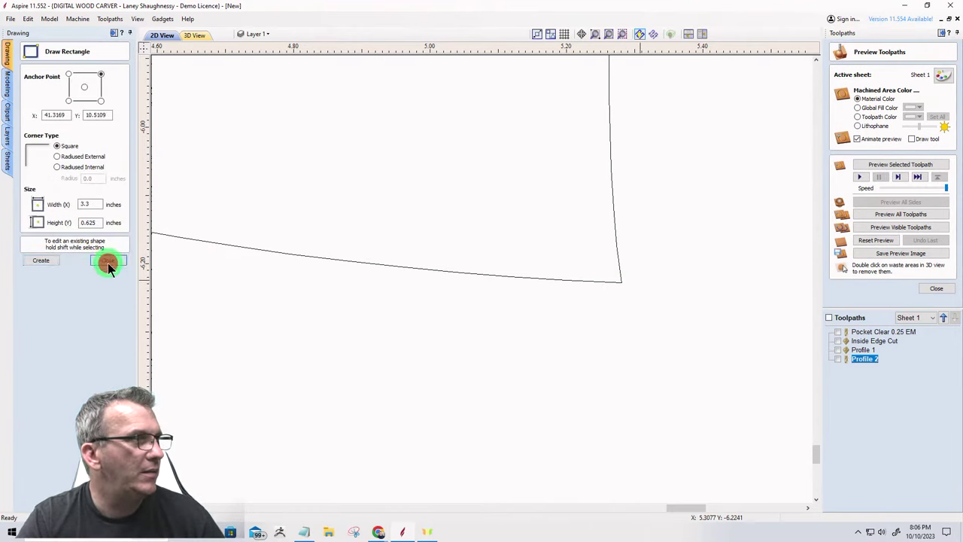
Select the petal outline in node editing and add a node on the edge near its tip.
{"action": "left_click", "coordinate": [444, 269]}
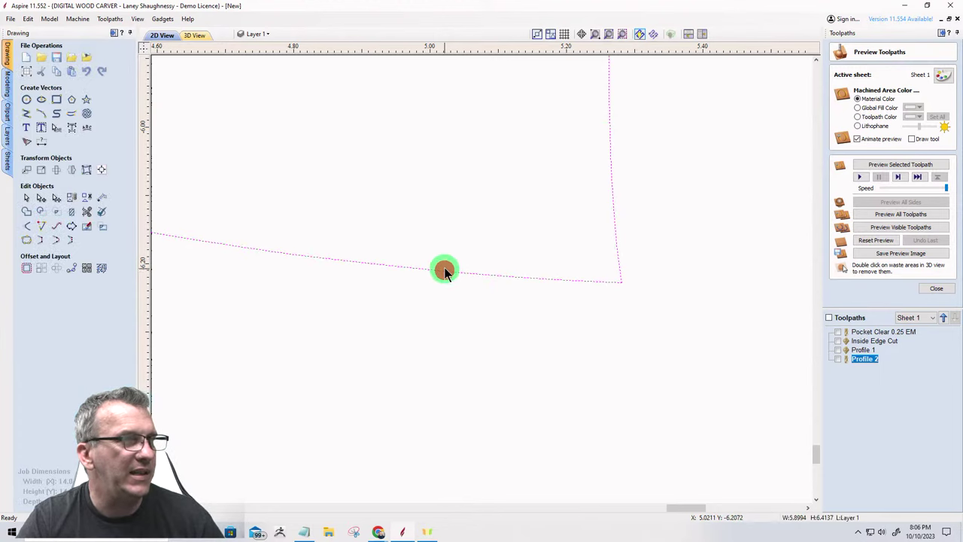
{"action": "left_click", "coordinate": [38, 197]}
{"action": "scroll", "coordinate": [584, 275], "scroll_direction": "up", "scroll_amount": 4}
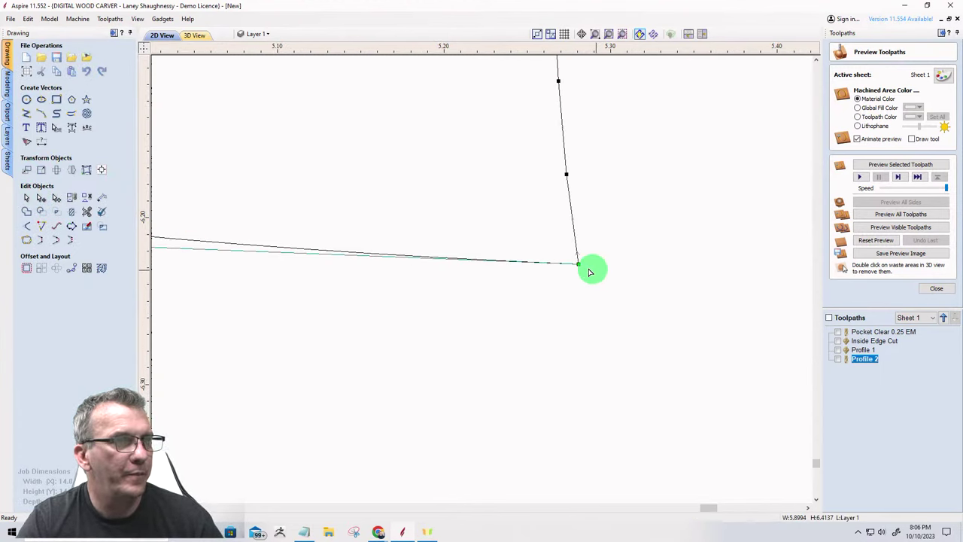
{"action": "scroll", "coordinate": [580, 275], "scroll_direction": "down", "scroll_amount": 3}
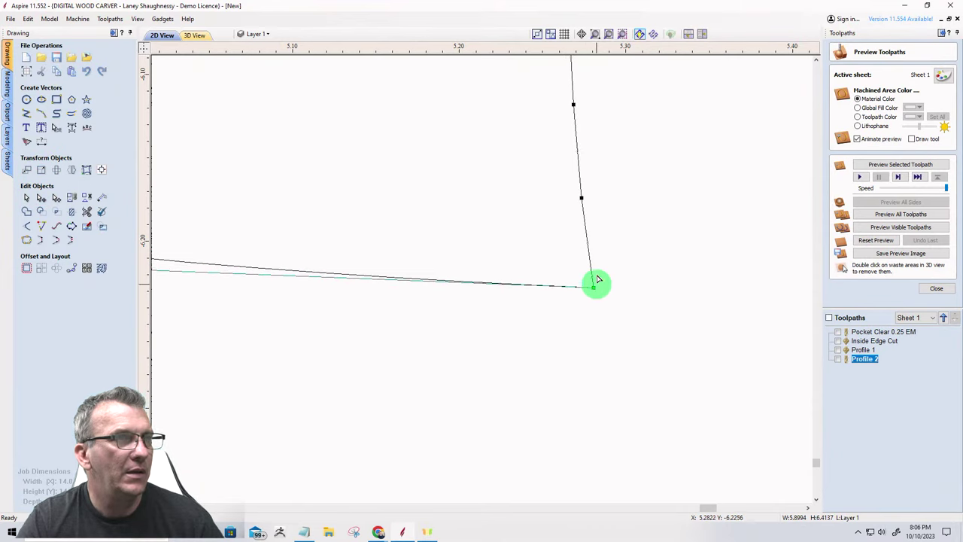
{"action": "right_click", "coordinate": [581, 198]}
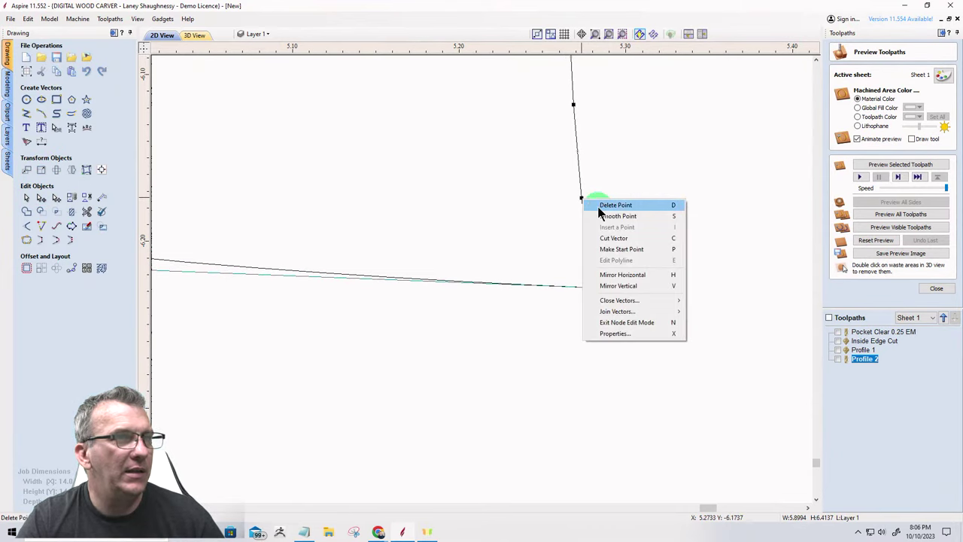
{"action": "left_click", "coordinate": [599, 208]}
{"action": "scroll", "coordinate": [600, 281], "scroll_direction": "down", "scroll_amount": 2}
{"action": "scroll", "coordinate": [600, 280], "scroll_direction": "down", "scroll_amount": 1}
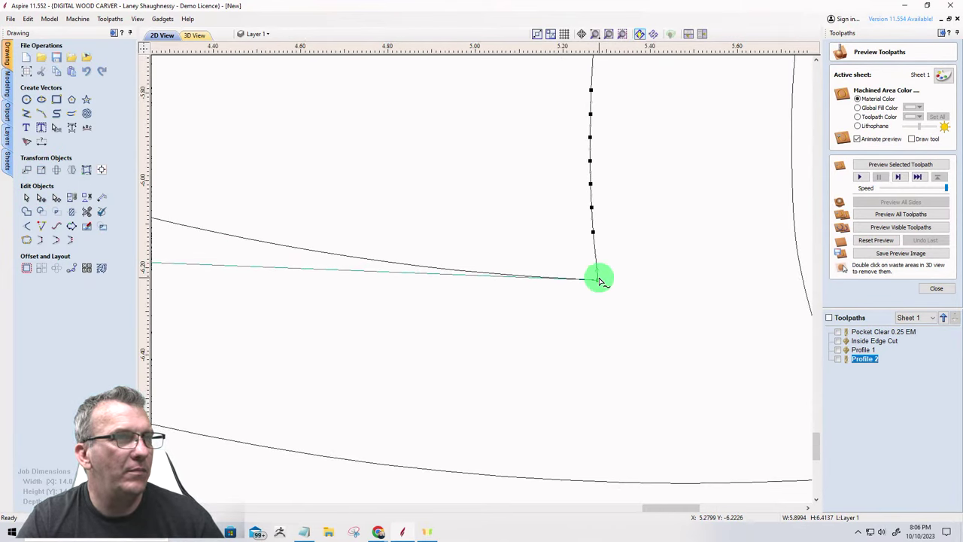
{"action": "scroll", "coordinate": [600, 281], "scroll_direction": "up", "scroll_amount": 2}
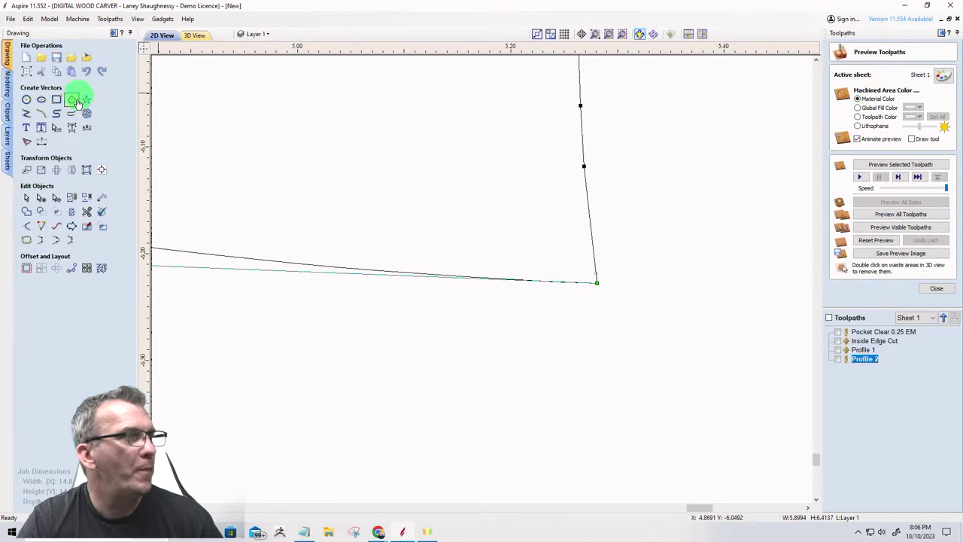
{"action": "left_click", "coordinate": [26, 228]}
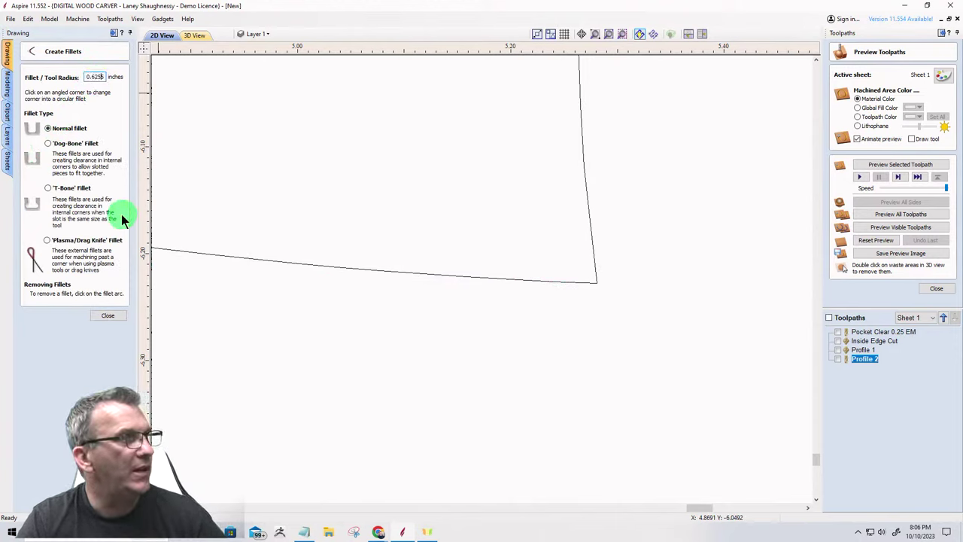
{"action": "key", "text": "BackSpace"}
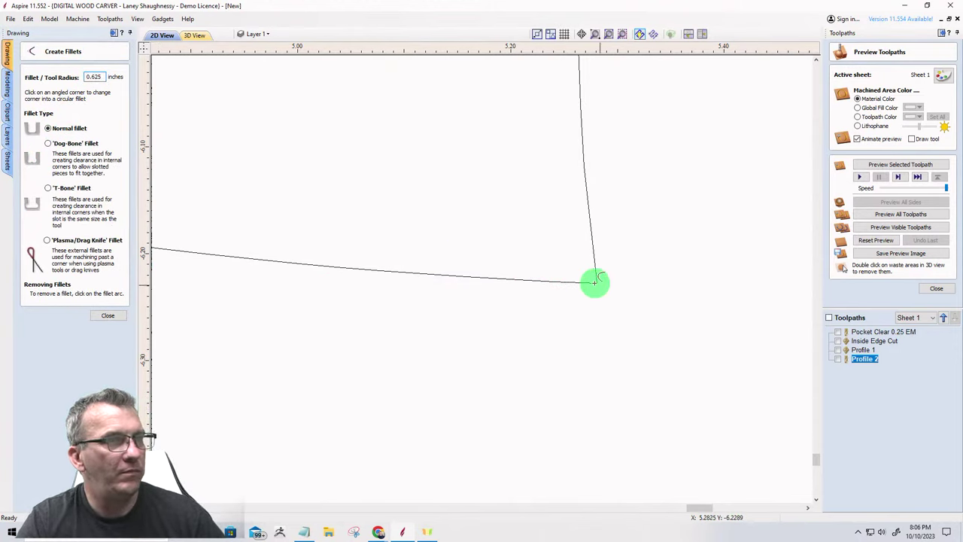
{"action": "double_click", "coordinate": [92, 77]}
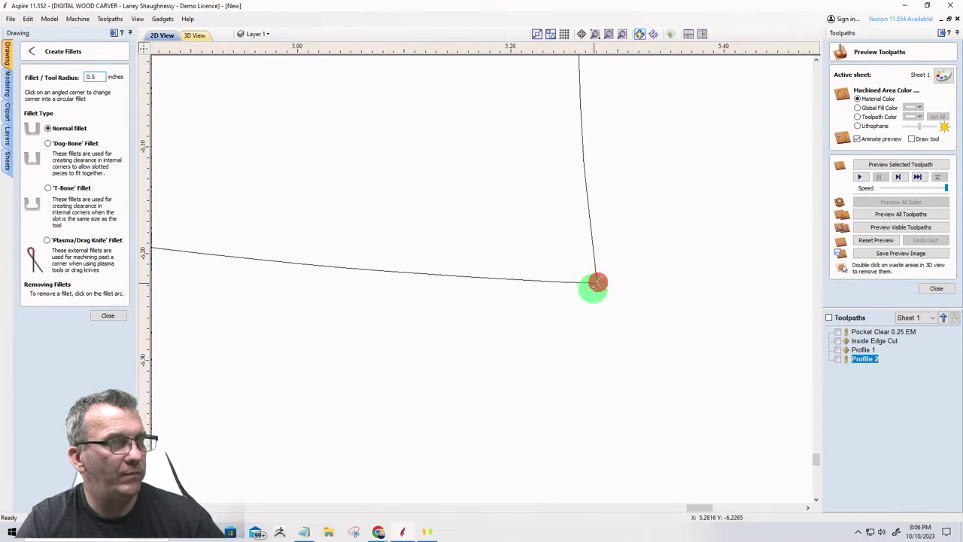
{"action": "left_click", "coordinate": [596, 282]}
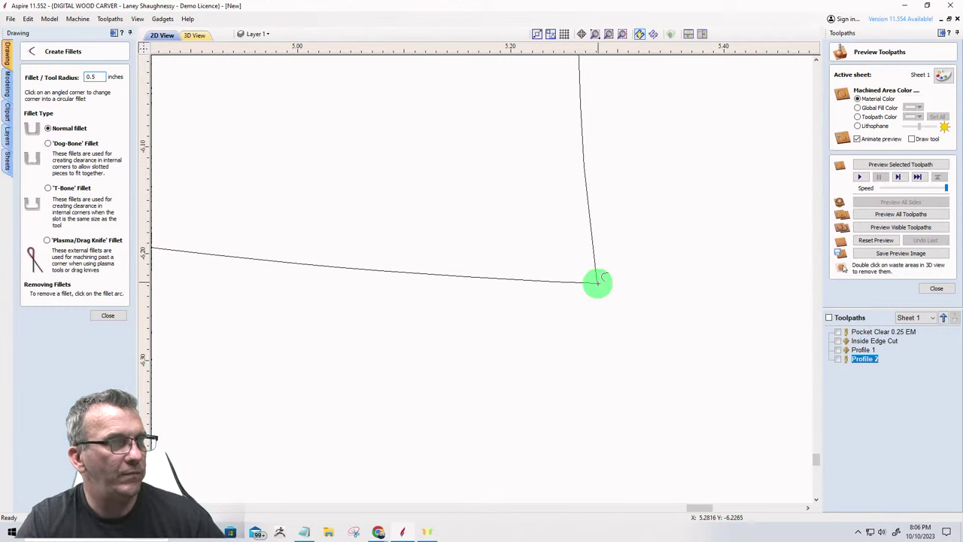
{"action": "left_click", "coordinate": [100, 313]}
{"action": "scroll", "coordinate": [375, 325], "scroll_direction": "down", "scroll_amount": 10}
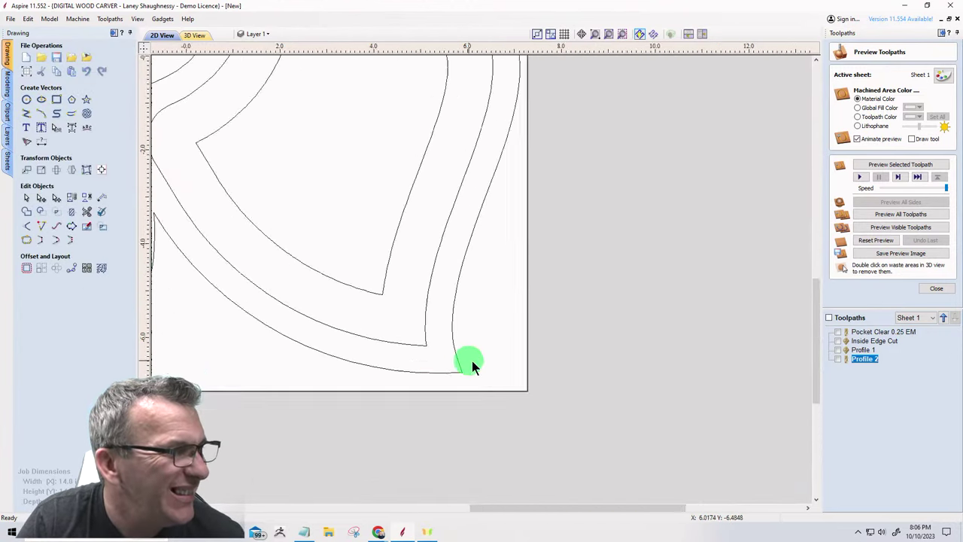
{"action": "scroll", "coordinate": [491, 334], "scroll_direction": "up", "scroll_amount": 3}
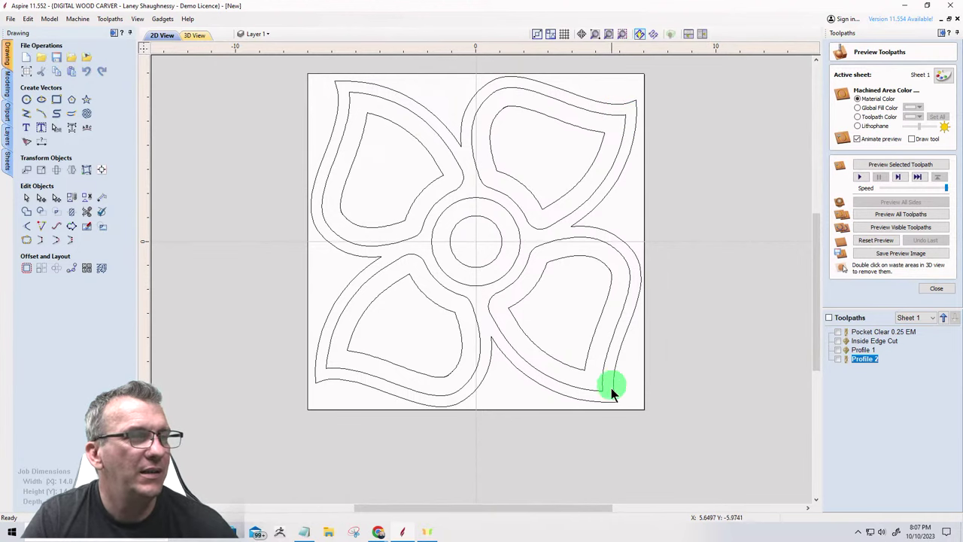
{"action": "scroll", "coordinate": [611, 388], "scroll_direction": "up", "scroll_amount": 3}
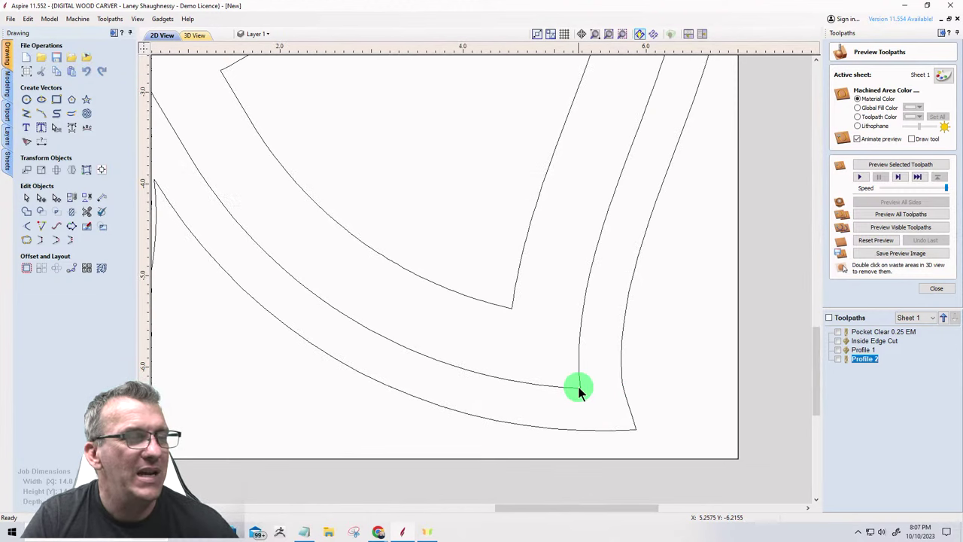
{"action": "scroll", "coordinate": [544, 372], "scroll_direction": "down", "scroll_amount": 2}
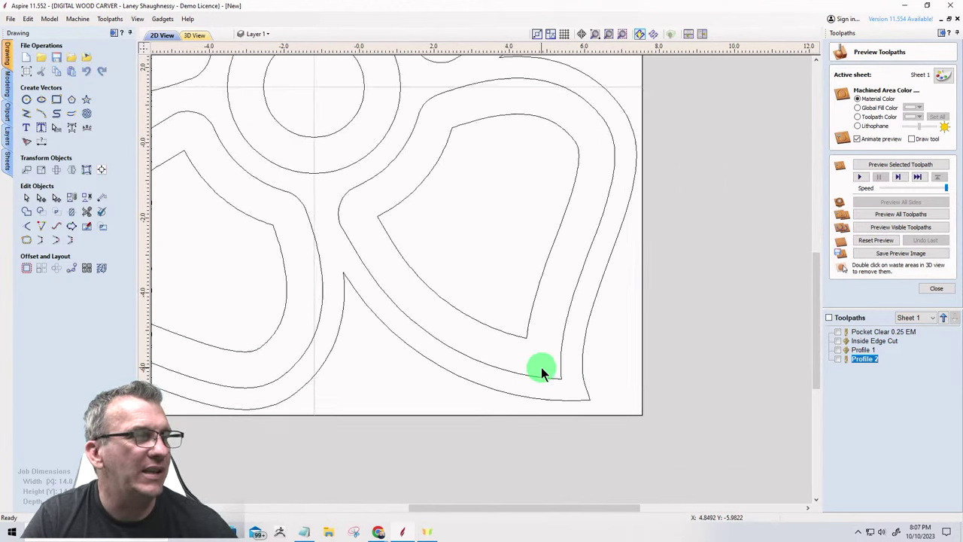
{"action": "scroll", "coordinate": [541, 368], "scroll_direction": "down", "scroll_amount": 2}
{"action": "scroll", "coordinate": [541, 368], "scroll_direction": "up", "scroll_amount": 3}
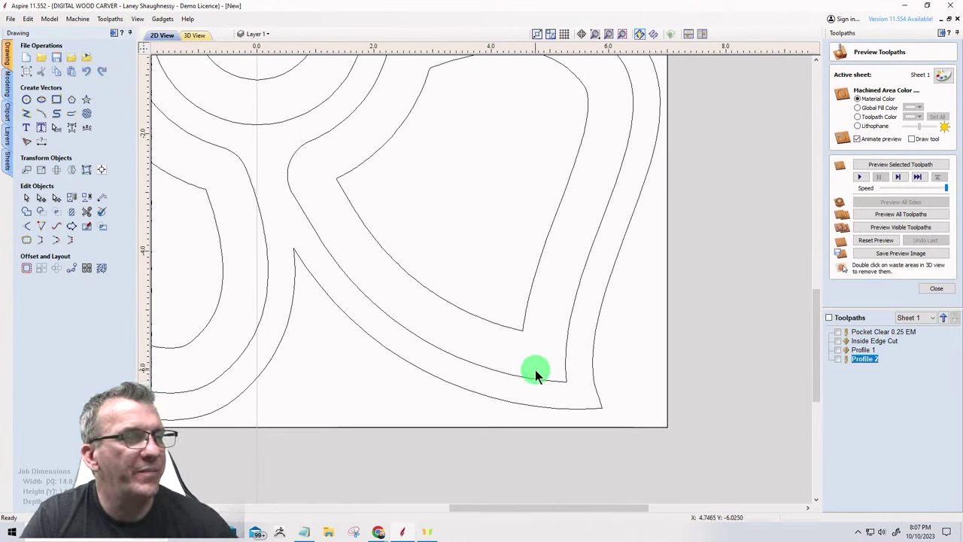
Draw a three-point arc across the lower-right petal's sharp bottom corner.
{"action": "left_click", "coordinate": [25, 101]}
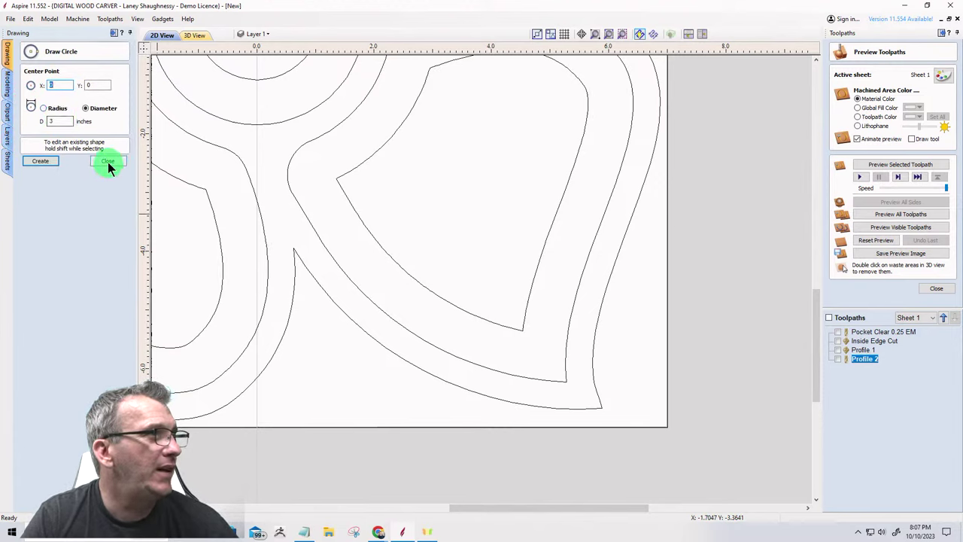
{"action": "left_click", "coordinate": [108, 162]}
{"action": "left_click", "coordinate": [25, 101]}
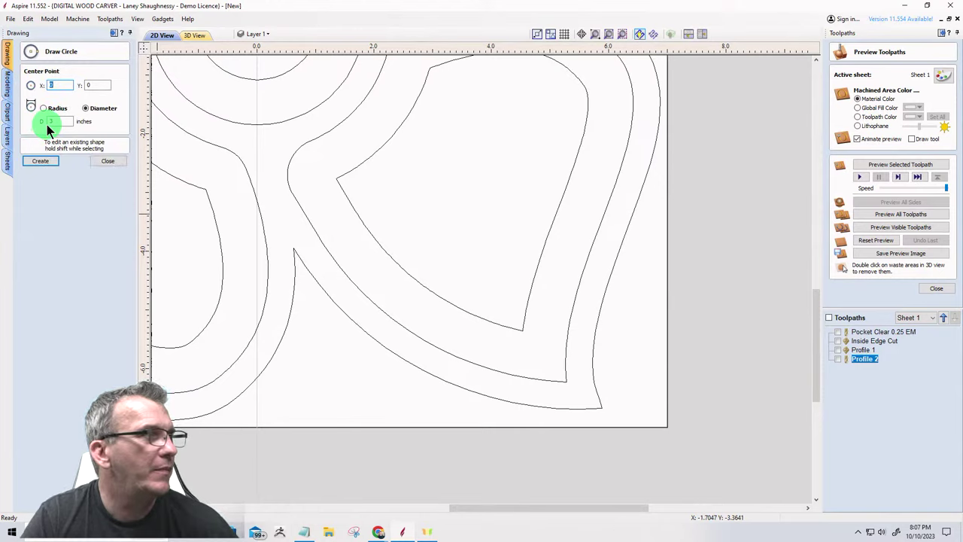
{"action": "left_click", "coordinate": [102, 162]}
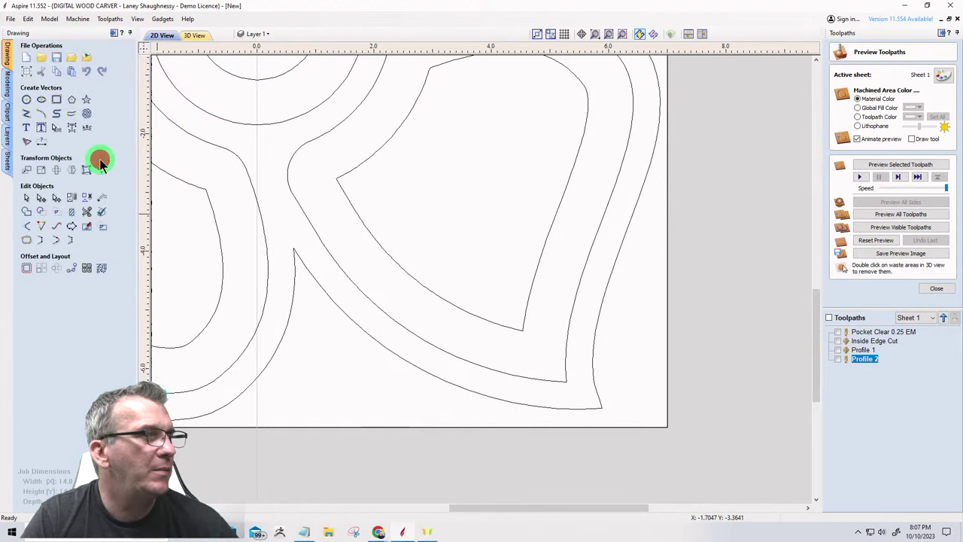
{"action": "left_click", "coordinate": [42, 113]}
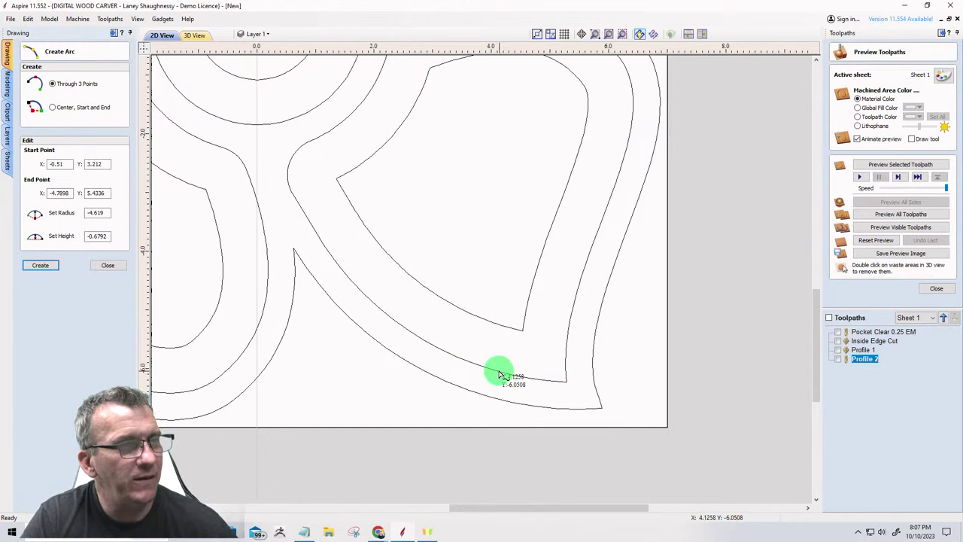
{"action": "left_click", "coordinate": [503, 370]}
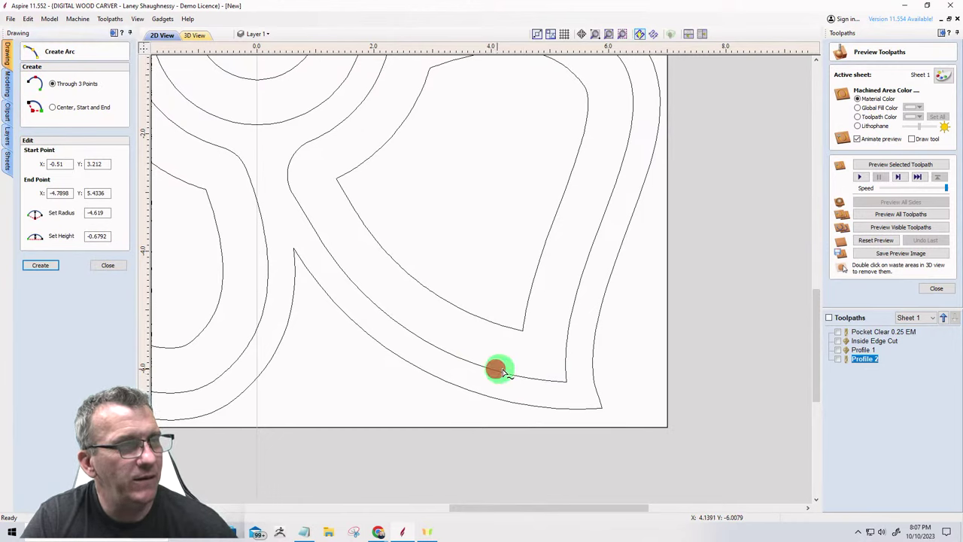
{"action": "left_click", "coordinate": [569, 328]}
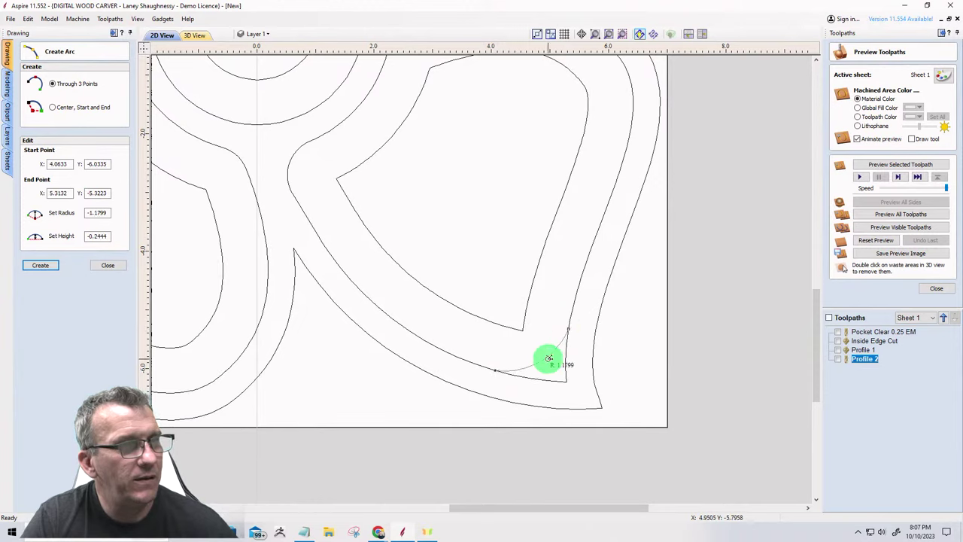
{"action": "left_click", "coordinate": [549, 355]}
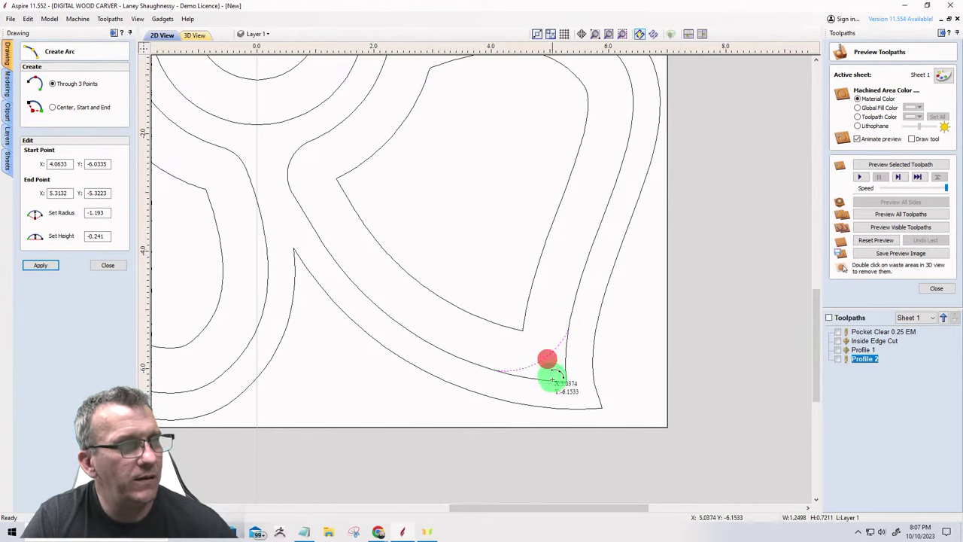
{"action": "left_click", "coordinate": [108, 266]}
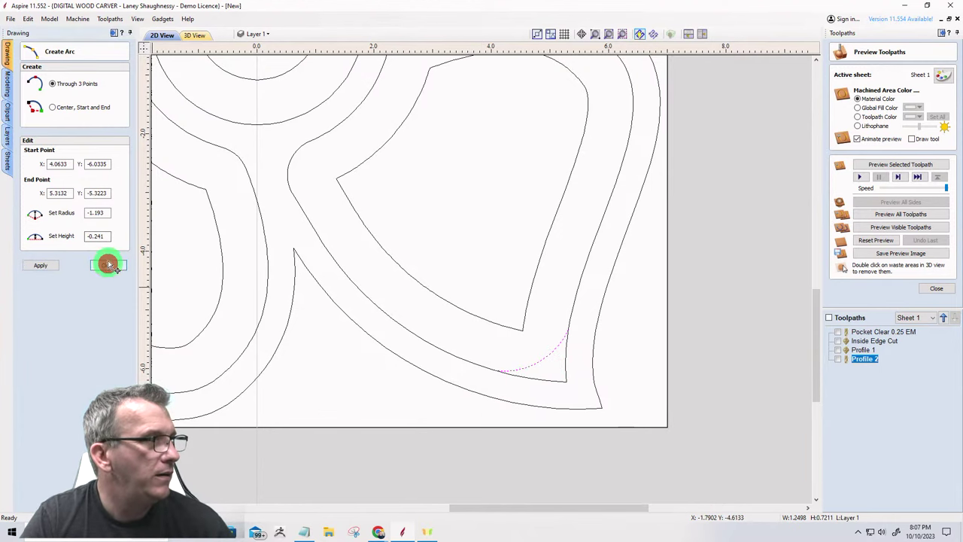
{"action": "left_click", "coordinate": [86, 213]}
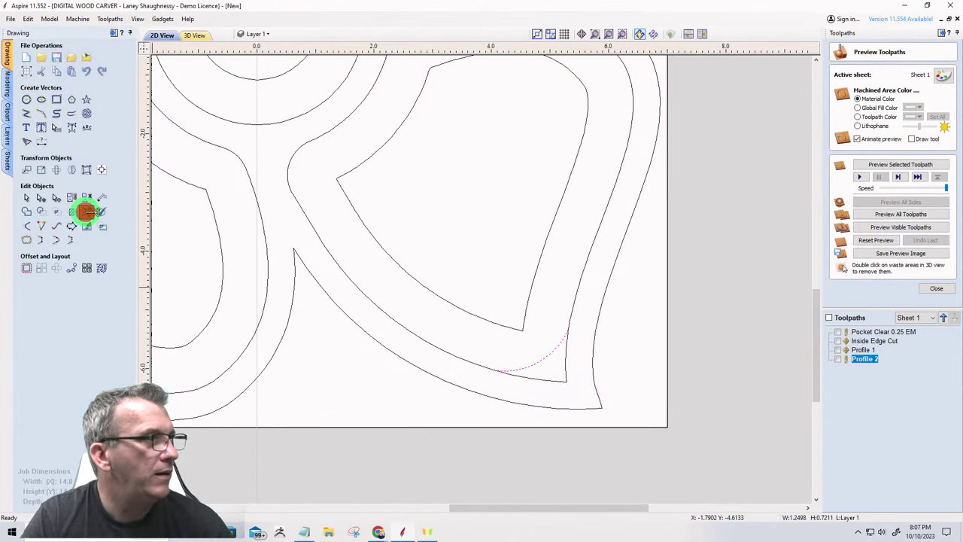
Trim away the sharp corner tip beyond the arc on the lower-right petal.
{"action": "left_click", "coordinate": [546, 380]}
{"action": "scroll", "coordinate": [528, 444], "scroll_direction": "down", "scroll_amount": 1}
{"action": "scroll", "coordinate": [580, 442], "scroll_direction": "down", "scroll_amount": 1}
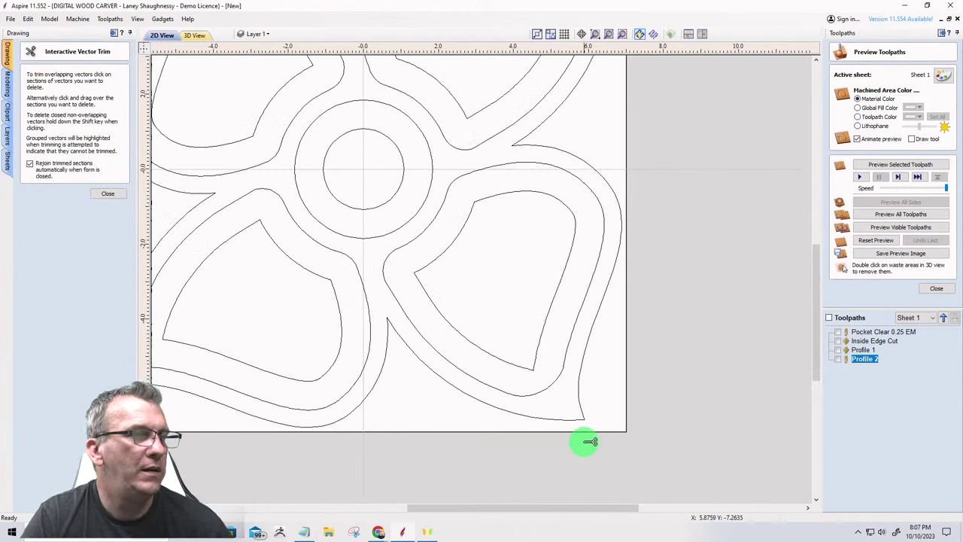
{"action": "scroll", "coordinate": [589, 442], "scroll_direction": "down", "scroll_amount": 1}
{"action": "scroll", "coordinate": [580, 462], "scroll_direction": "up", "scroll_amount": 1}
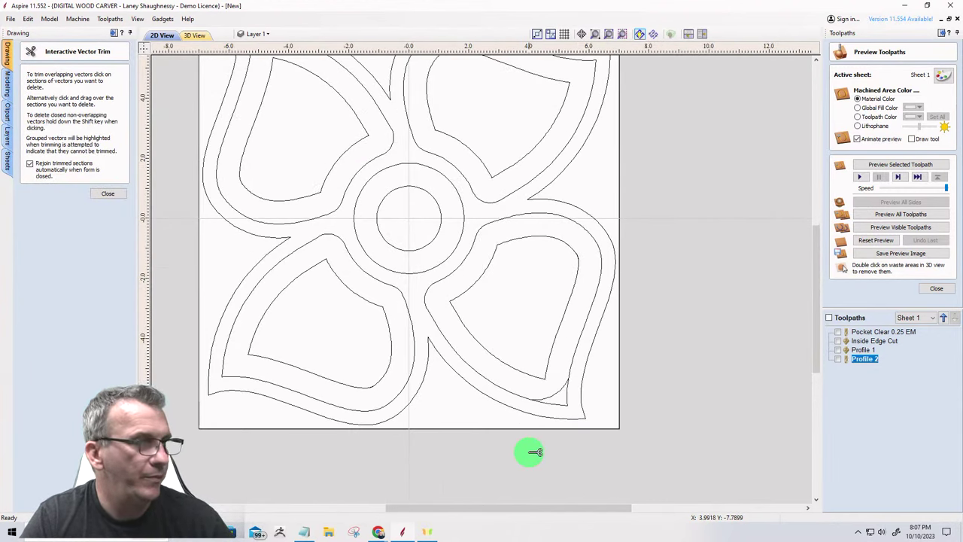
{"action": "left_click", "coordinate": [108, 194]}
Draw a smaller three-point arc between the lower-right petal's bottom and right edges.
{"action": "left_click", "coordinate": [42, 114]}
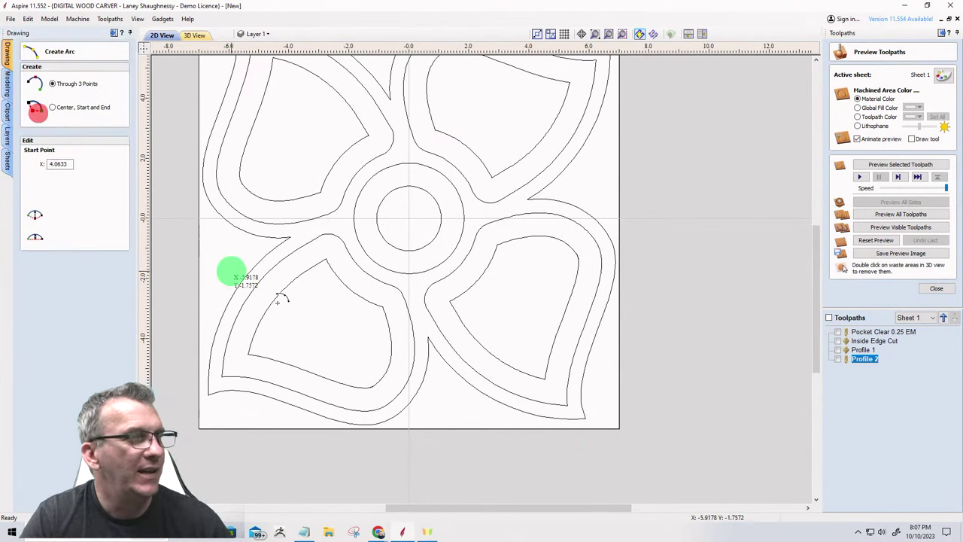
{"action": "scroll", "coordinate": [568, 407], "scroll_direction": "up", "scroll_amount": 2}
{"action": "scroll", "coordinate": [559, 385], "scroll_direction": "up", "scroll_amount": 1}
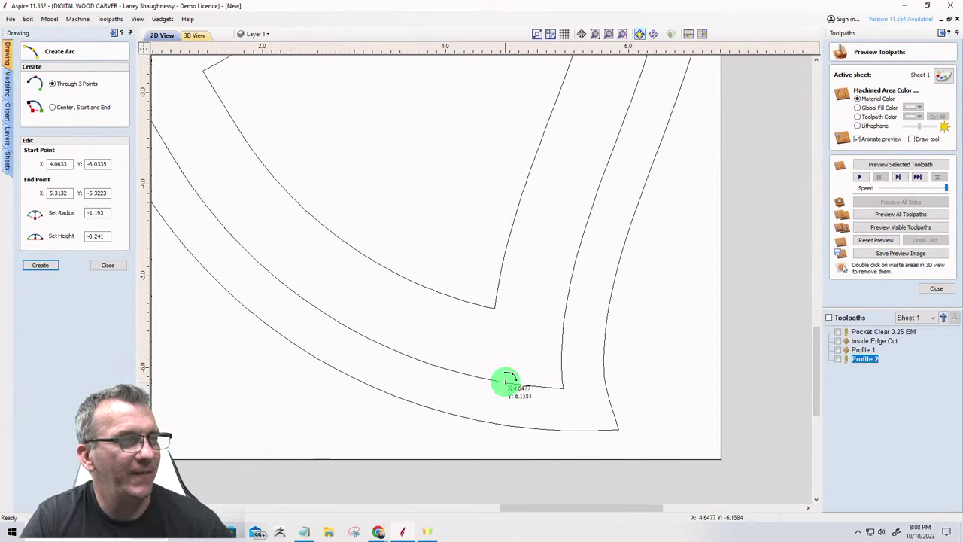
{"action": "left_click", "coordinate": [505, 381]}
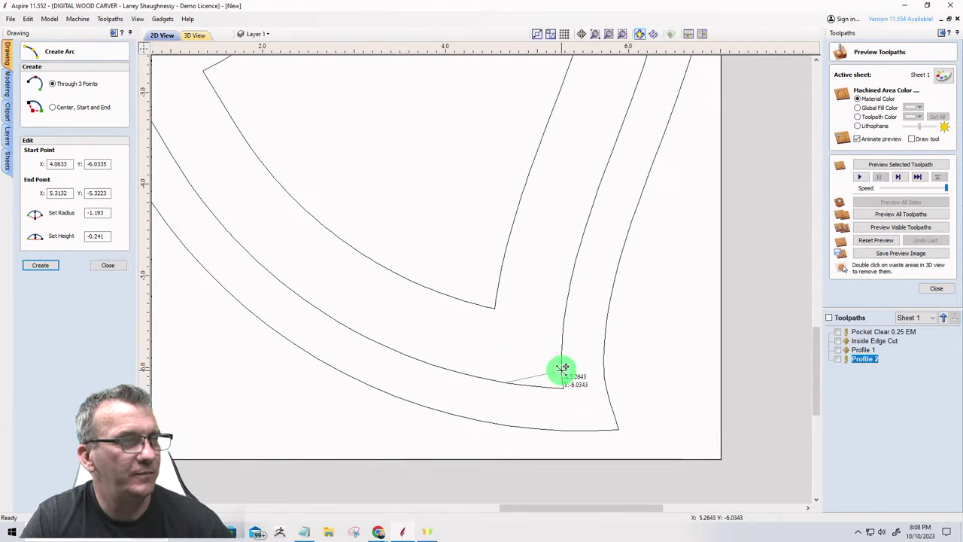
{"action": "left_click", "coordinate": [563, 368]}
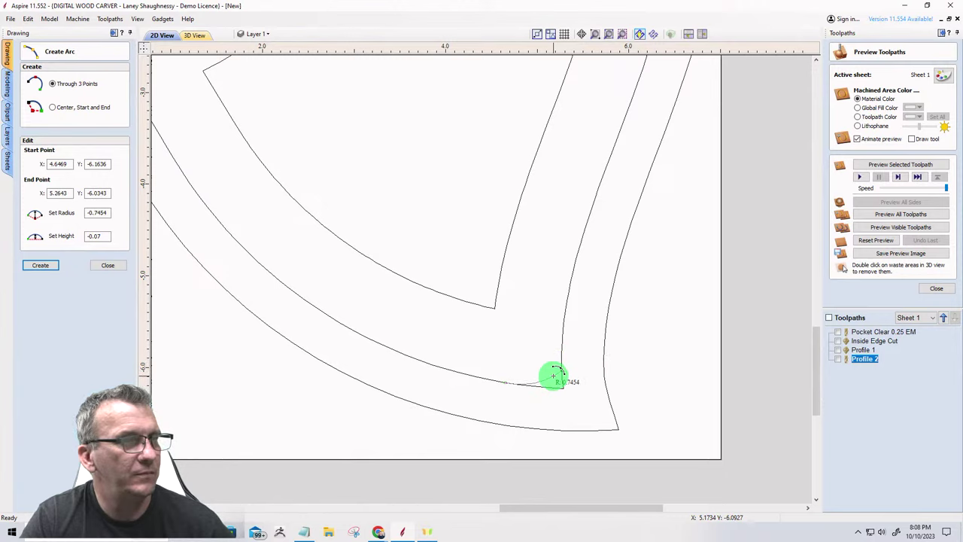
{"action": "left_click", "coordinate": [553, 375]}
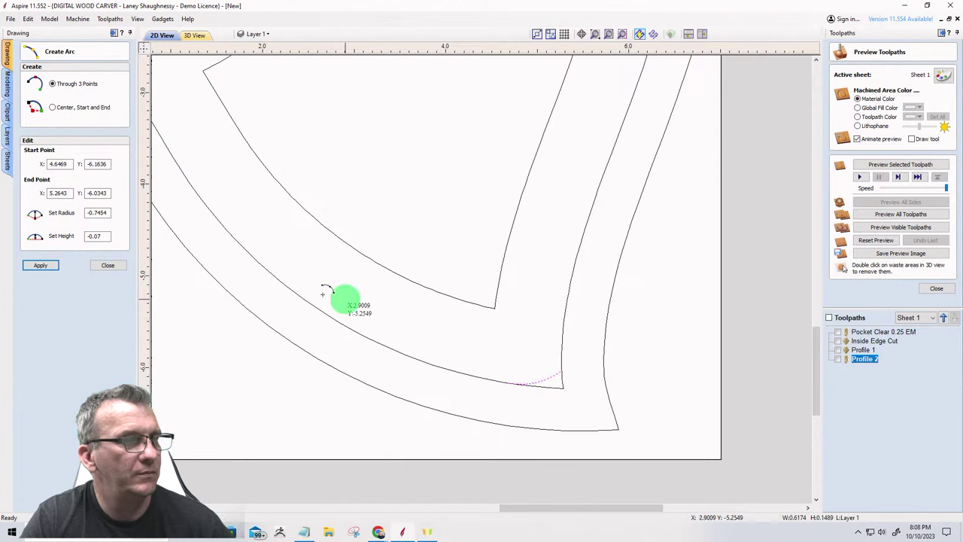
{"action": "left_click", "coordinate": [108, 265]}
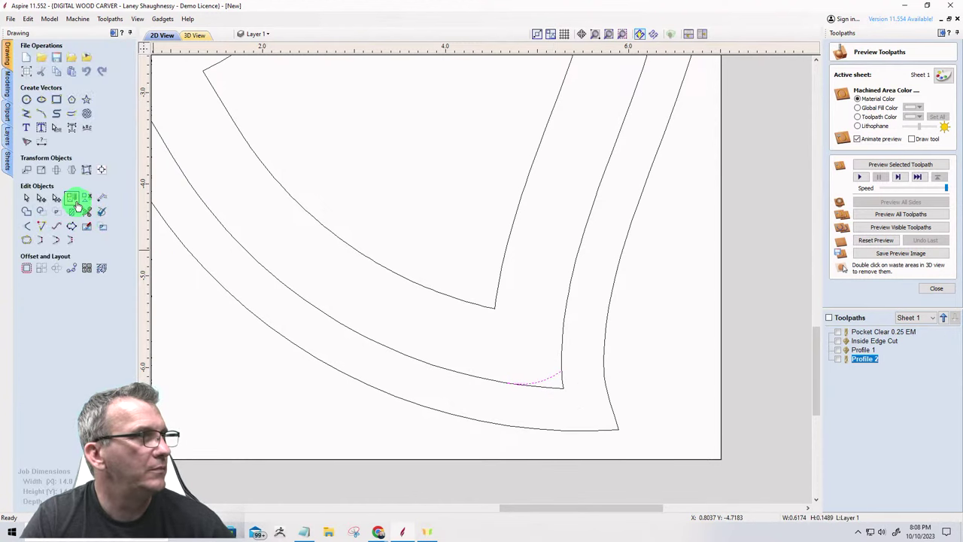
{"action": "scroll", "coordinate": [611, 369], "scroll_direction": "down", "scroll_amount": 2}
{"action": "scroll", "coordinate": [611, 369], "scroll_direction": "down", "scroll_amount": 1}
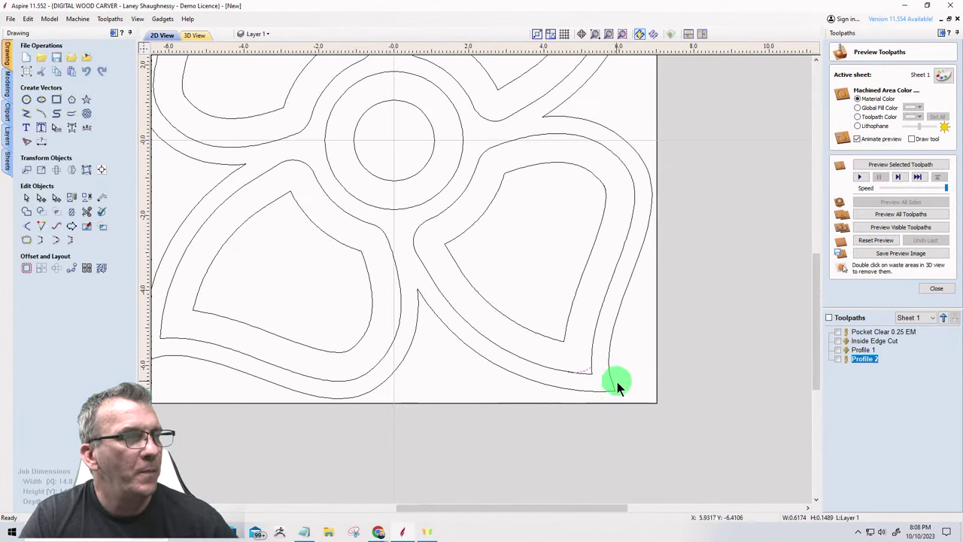
{"action": "scroll", "coordinate": [565, 389], "scroll_direction": "up", "scroll_amount": 3}
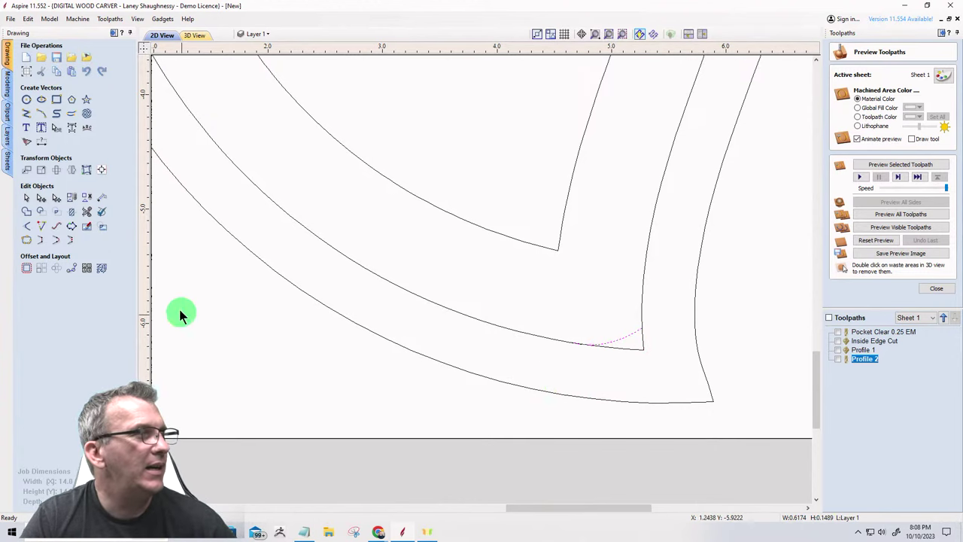
{"action": "scroll", "coordinate": [423, 338], "scroll_direction": "down", "scroll_amount": 5}
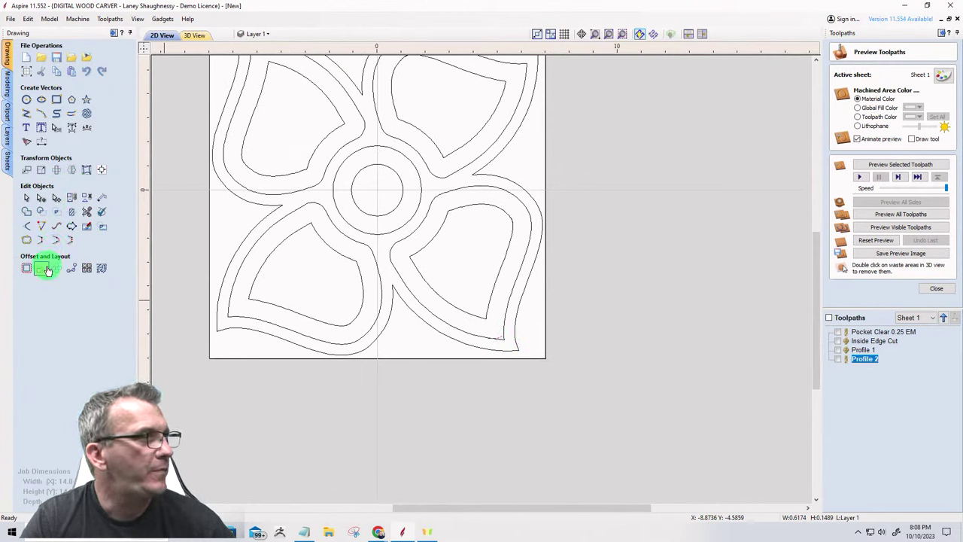
Make four rotated circular copies of the corner arc around centre 0,0 over 360°.
{"action": "left_click", "coordinate": [47, 271]}
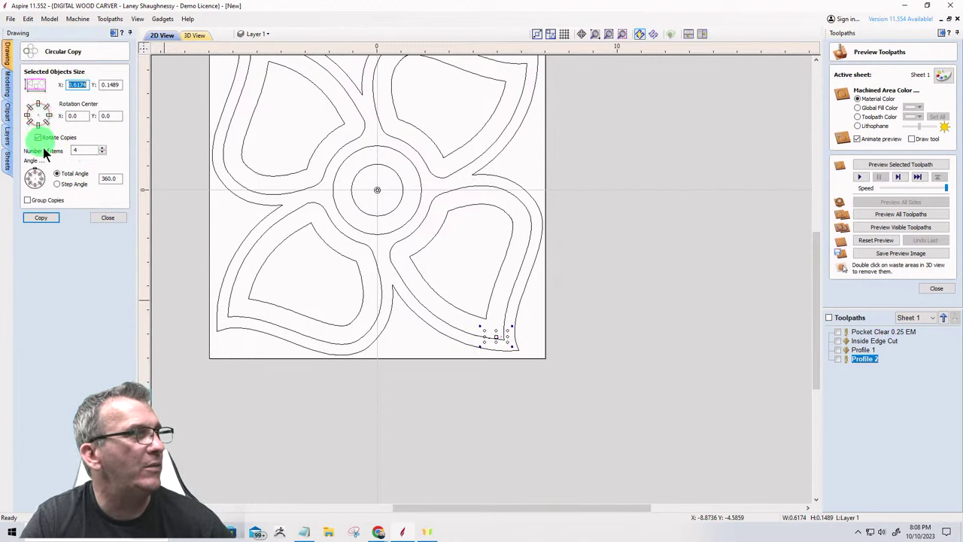
{"action": "left_click", "coordinate": [47, 217]}
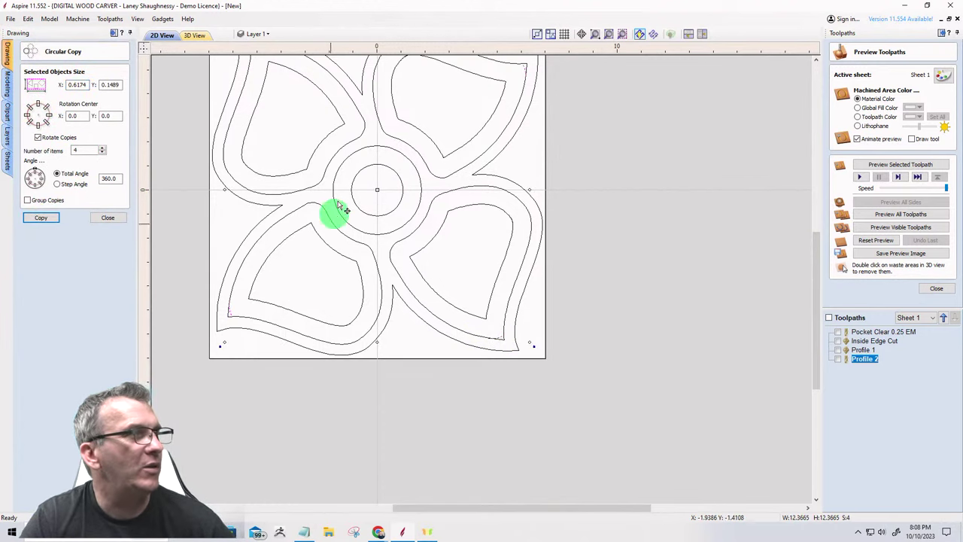
{"action": "left_click", "coordinate": [101, 216]}
{"action": "left_click", "coordinate": [87, 208]}
Trim the sharp tips off the lower-left, lower-right, upper-right and upper-left petal corners.
{"action": "scroll", "coordinate": [211, 321], "scroll_direction": "up", "scroll_amount": 3}
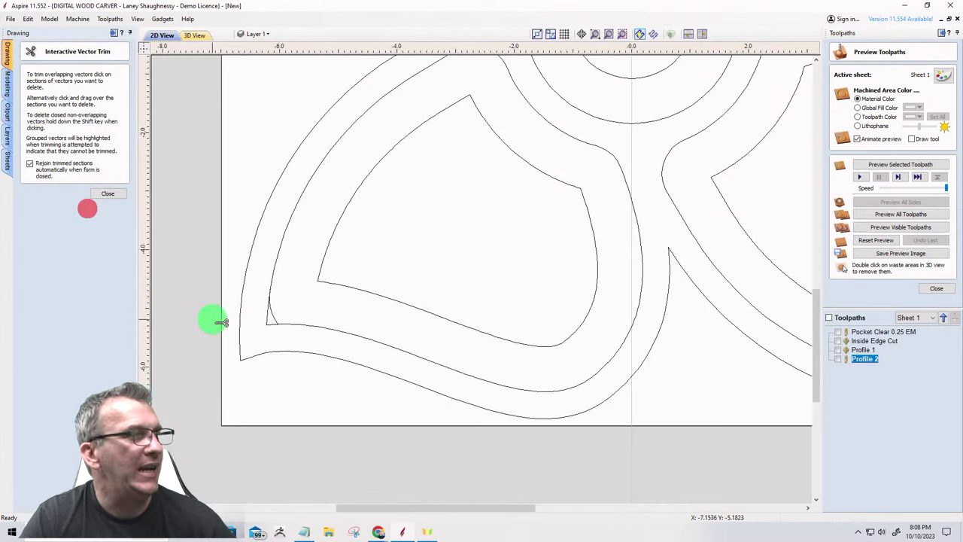
{"action": "scroll", "coordinate": [273, 318], "scroll_direction": "up", "scroll_amount": 3}
{"action": "left_click", "coordinate": [256, 261]}
{"action": "scroll", "coordinate": [239, 269], "scroll_direction": "down", "scroll_amount": 5}
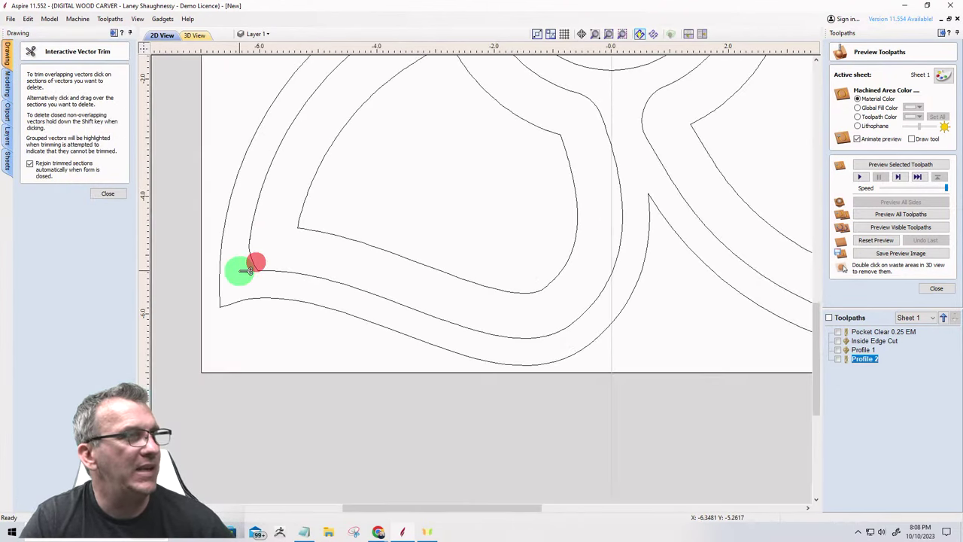
{"action": "scroll", "coordinate": [557, 291], "scroll_direction": "down", "scroll_amount": 2}
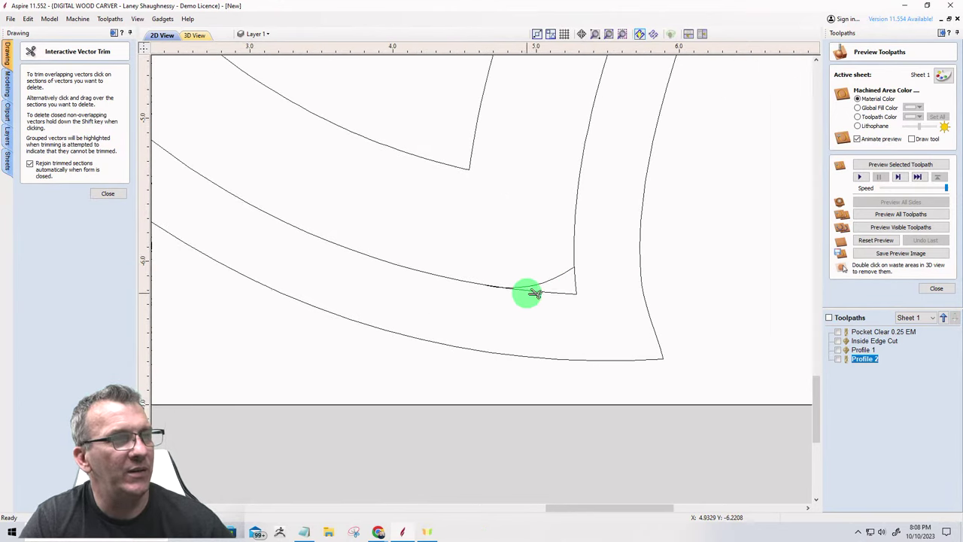
{"action": "left_click", "coordinate": [570, 288]}
{"action": "scroll", "coordinate": [596, 331], "scroll_direction": "down", "scroll_amount": 4}
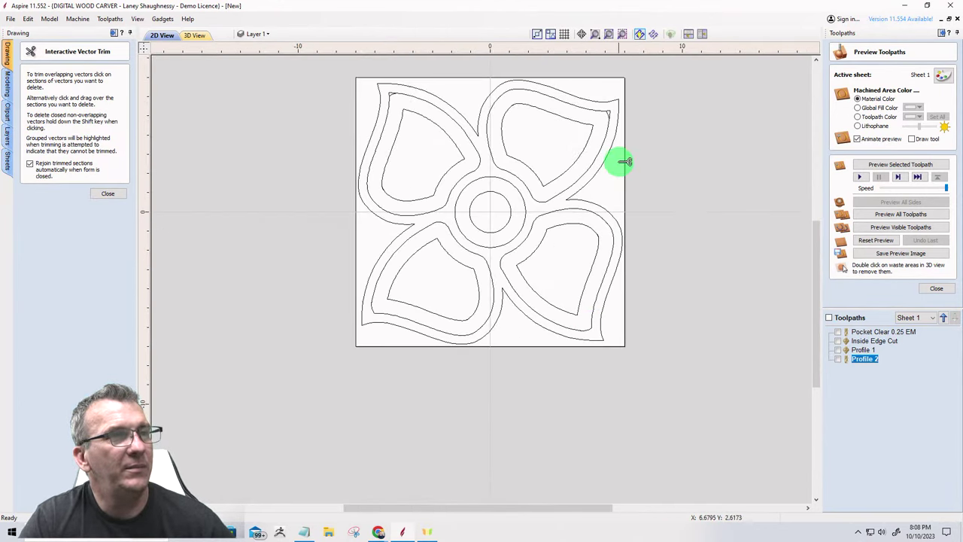
{"action": "scroll", "coordinate": [624, 90], "scroll_direction": "up", "scroll_amount": 5}
{"action": "scroll", "coordinate": [594, 85], "scroll_direction": "down", "scroll_amount": 2}
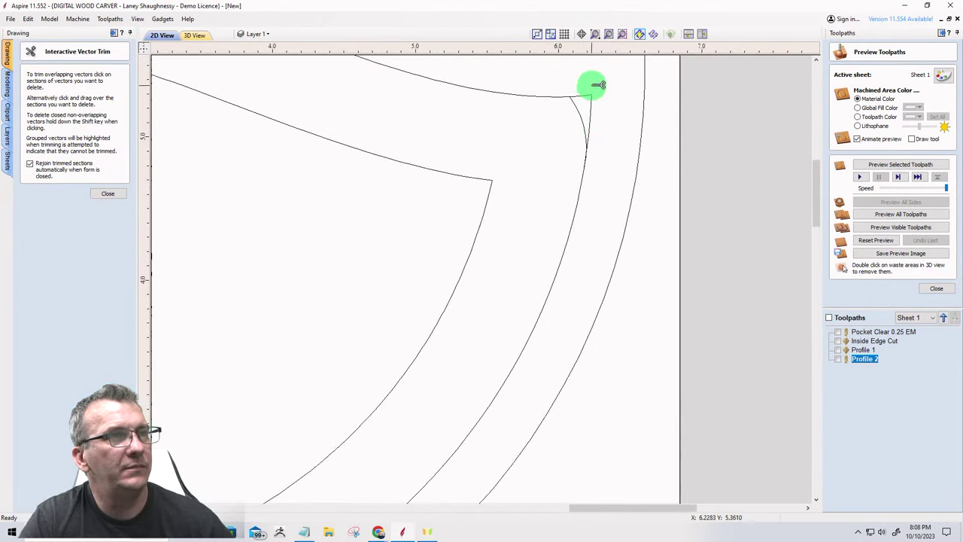
{"action": "left_click", "coordinate": [589, 101]}
{"action": "scroll", "coordinate": [625, 139], "scroll_direction": "down", "scroll_amount": 3}
{"action": "scroll", "coordinate": [625, 139], "scroll_direction": "down", "scroll_amount": 3}
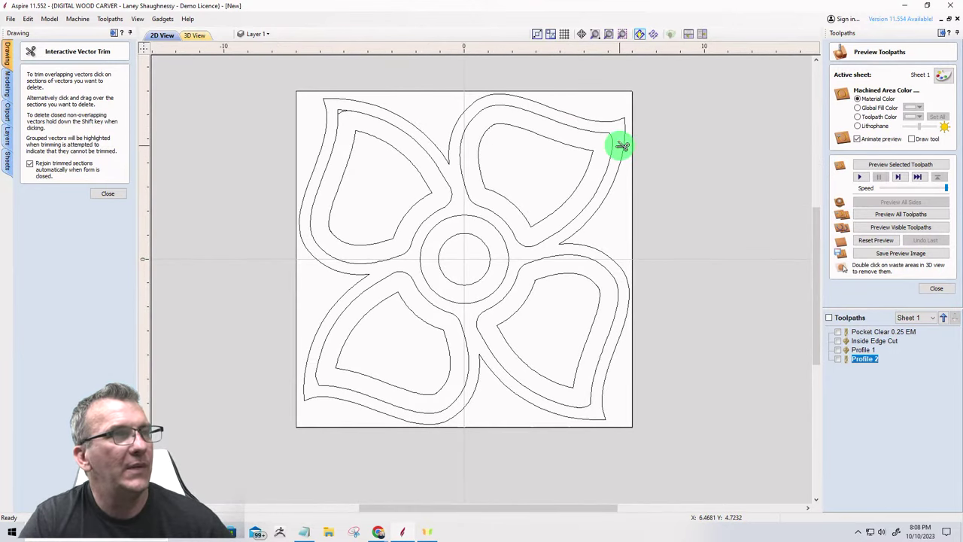
{"action": "scroll", "coordinate": [364, 101], "scroll_direction": "up", "scroll_amount": 5}
{"action": "scroll", "coordinate": [323, 127], "scroll_direction": "up", "scroll_amount": 2}
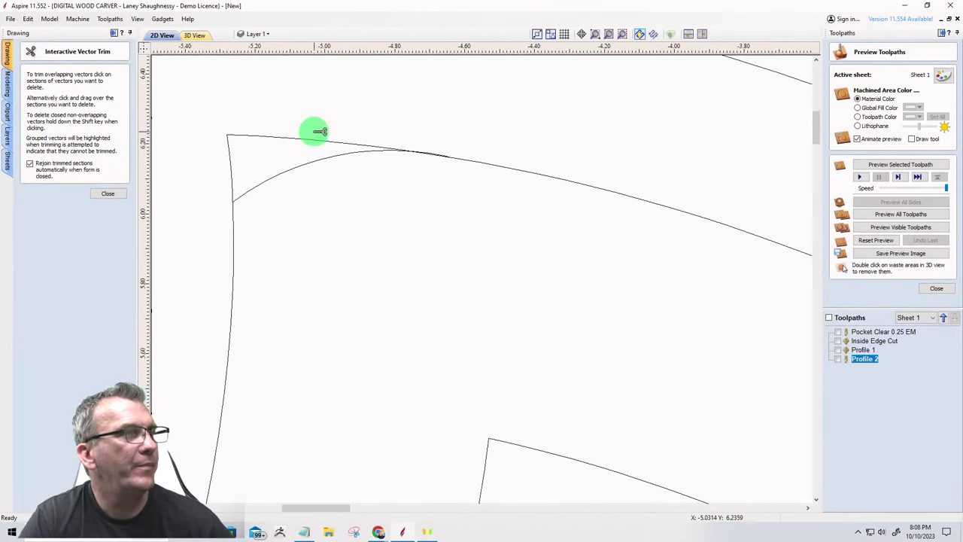
{"action": "left_click", "coordinate": [316, 136]}
Trim the remaining doubled line sections along the petal edges and close the trim tool.
{"action": "scroll", "coordinate": [479, 157], "scroll_direction": "up", "scroll_amount": 2}
{"action": "scroll", "coordinate": [394, 154], "scroll_direction": "up", "scroll_amount": 3}
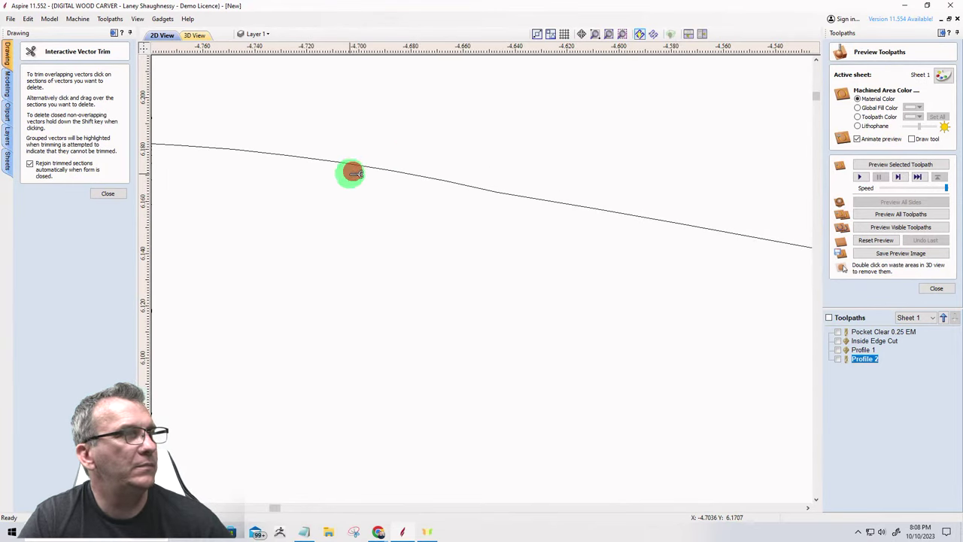
{"action": "scroll", "coordinate": [350, 172], "scroll_direction": "down", "scroll_amount": 8}
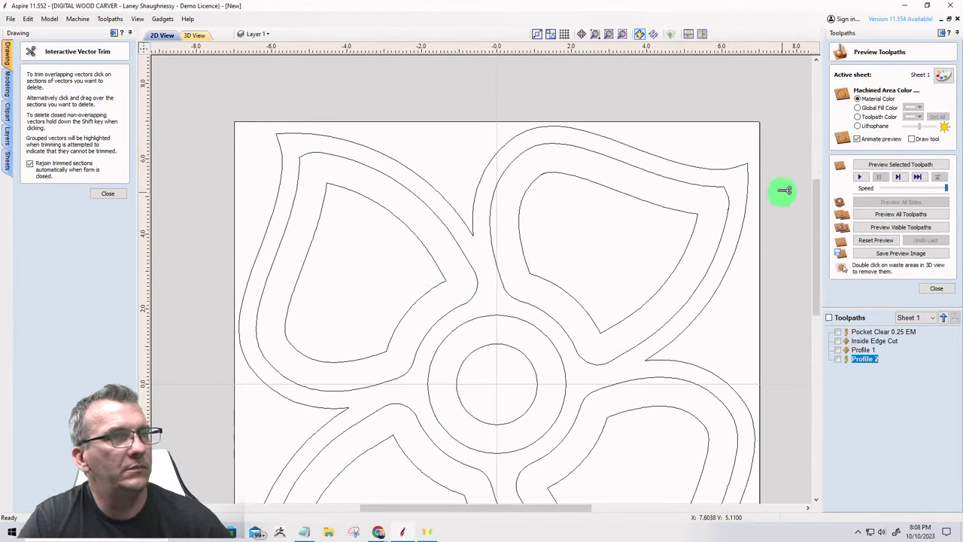
{"action": "scroll", "coordinate": [723, 207], "scroll_direction": "up", "scroll_amount": 10}
{"action": "scroll", "coordinate": [736, 256], "scroll_direction": "up", "scroll_amount": 2}
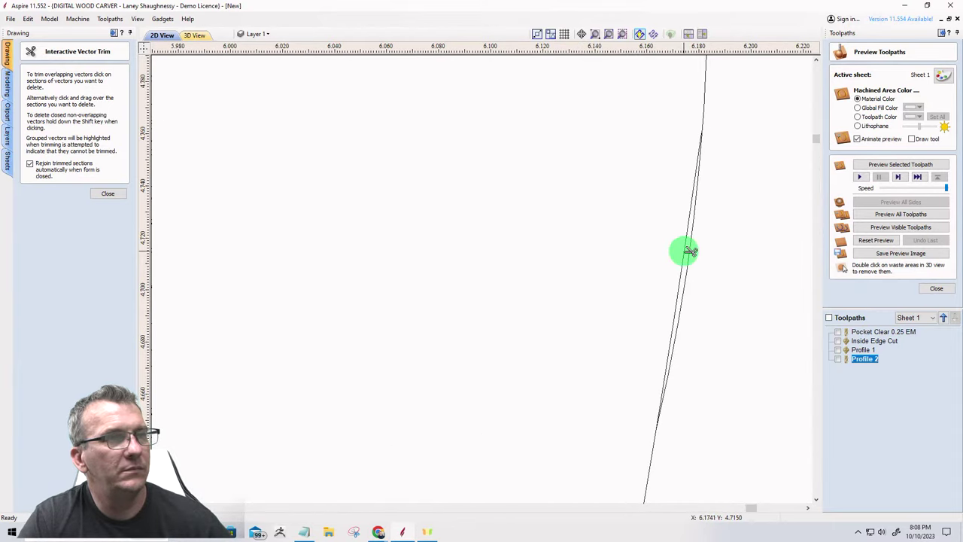
{"action": "left_click", "coordinate": [691, 250]}
{"action": "scroll", "coordinate": [683, 226], "scroll_direction": "down", "scroll_amount": 10}
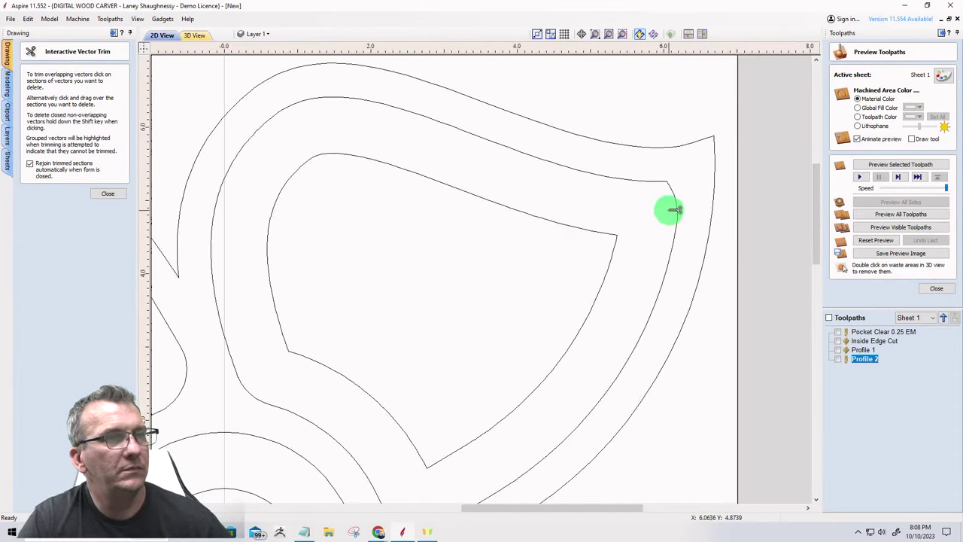
{"action": "scroll", "coordinate": [672, 210], "scroll_direction": "down", "scroll_amount": 3}
{"action": "scroll", "coordinate": [550, 342], "scroll_direction": "up", "scroll_amount": 10}
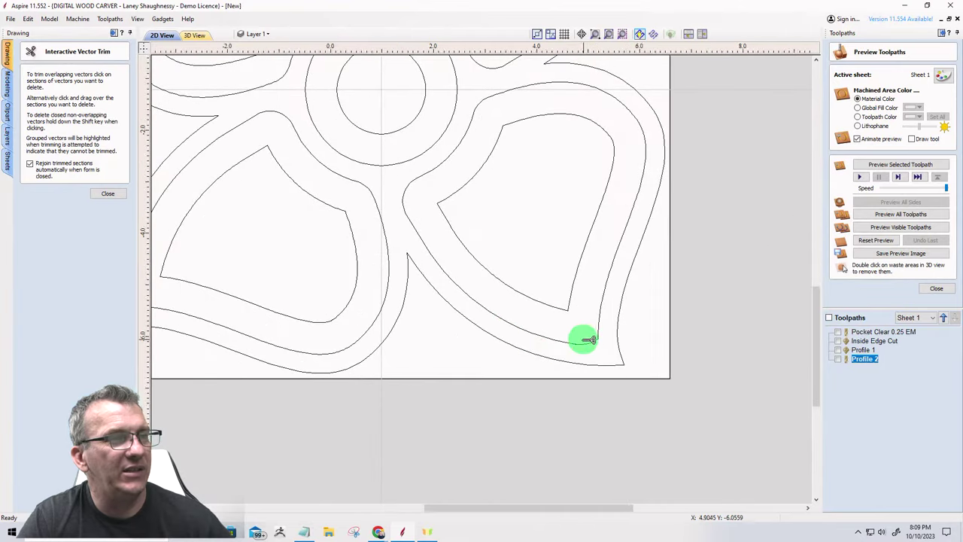
{"action": "scroll", "coordinate": [561, 349], "scroll_direction": "up", "scroll_amount": 4}
{"action": "left_click", "coordinate": [582, 355]}
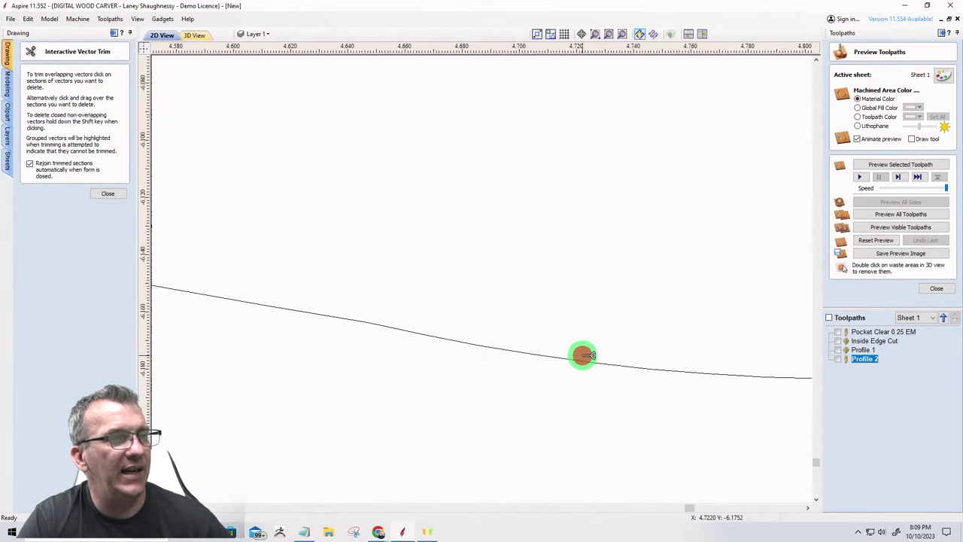
{"action": "scroll", "coordinate": [603, 347], "scroll_direction": "down", "scroll_amount": 10}
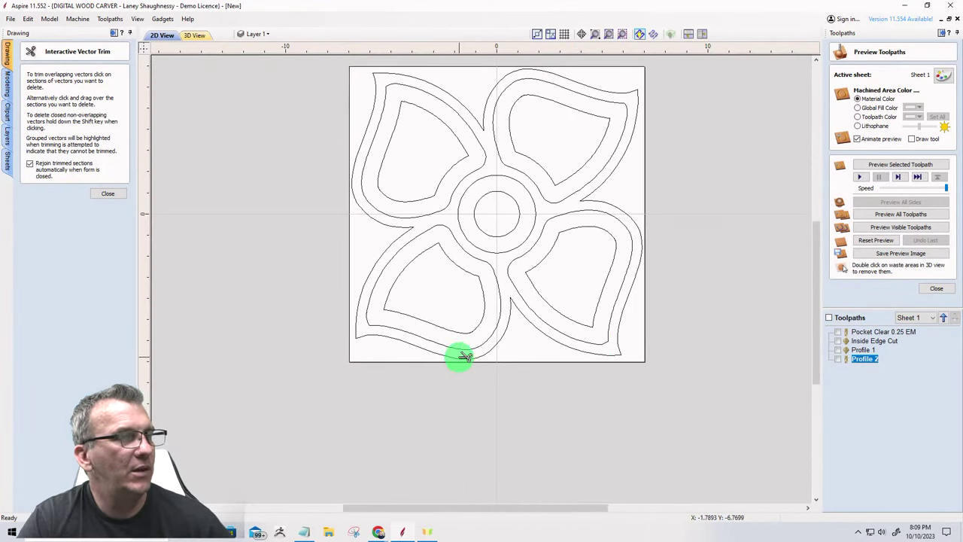
{"action": "scroll", "coordinate": [383, 327], "scroll_direction": "up", "scroll_amount": 5}
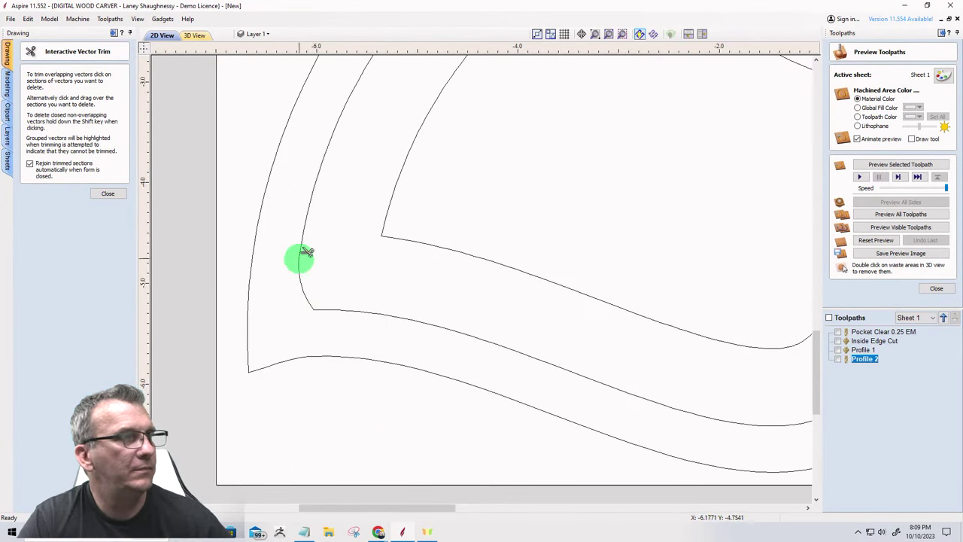
{"action": "scroll", "coordinate": [295, 255], "scroll_direction": "up", "scroll_amount": 3}
{"action": "scroll", "coordinate": [301, 271], "scroll_direction": "up", "scroll_amount": 4}
{"action": "left_click", "coordinate": [344, 345]}
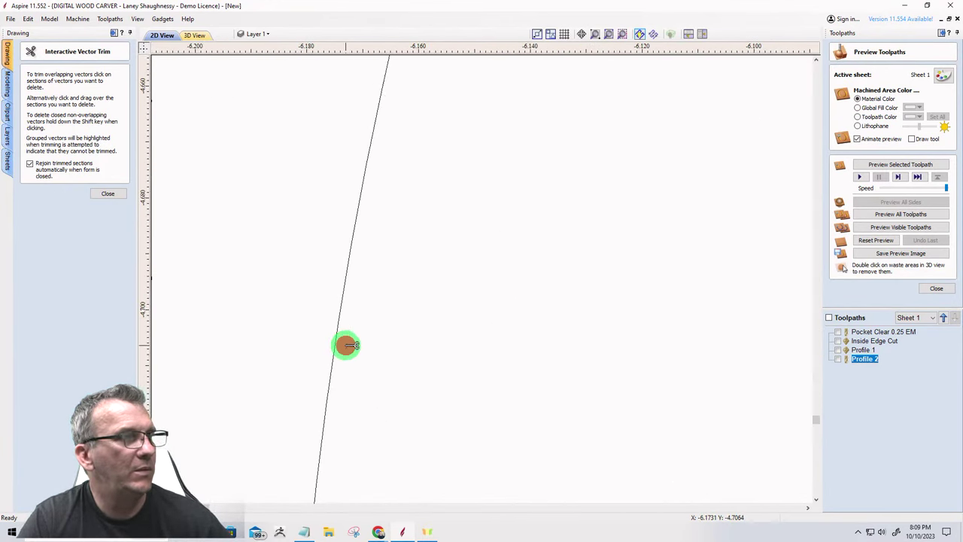
{"action": "left_click", "coordinate": [108, 194]}
{"action": "scroll", "coordinate": [467, 207], "scroll_direction": "down", "scroll_amount": 8}
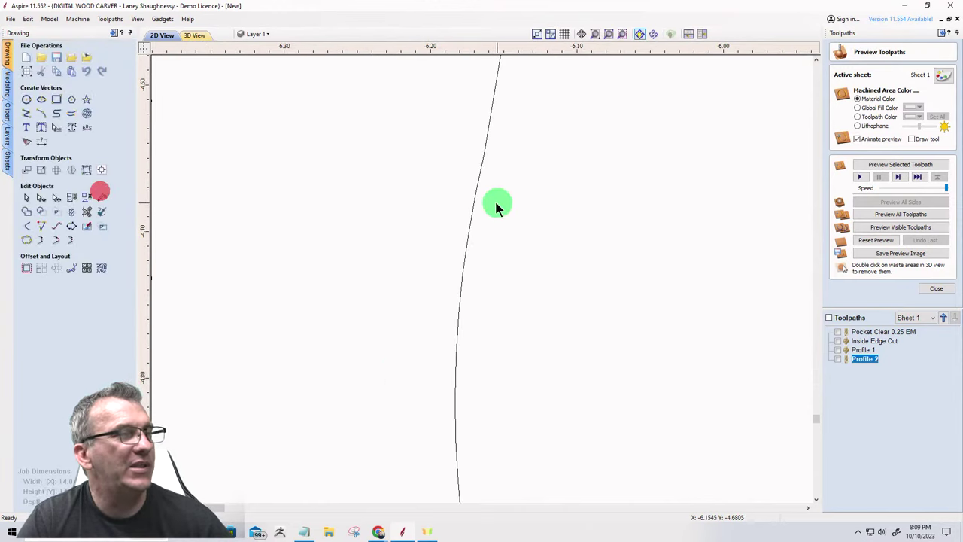
{"action": "scroll", "coordinate": [374, 220], "scroll_direction": "down", "scroll_amount": 3}
{"action": "scroll", "coordinate": [378, 243], "scroll_direction": "up", "scroll_amount": 6}
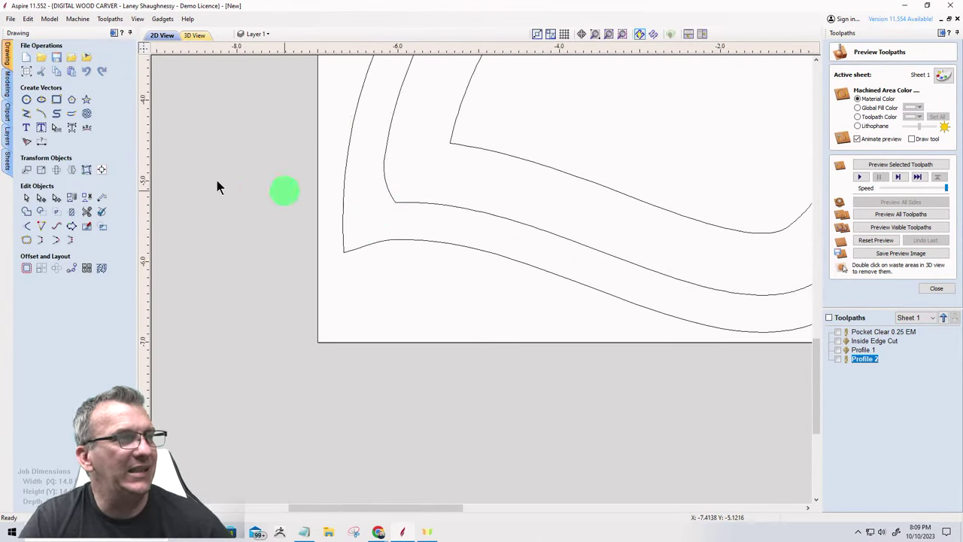
Set a 0.625-inch fillet radius and round the inner petal corners, redoing the lower one.
{"action": "left_click", "coordinate": [27, 226]}
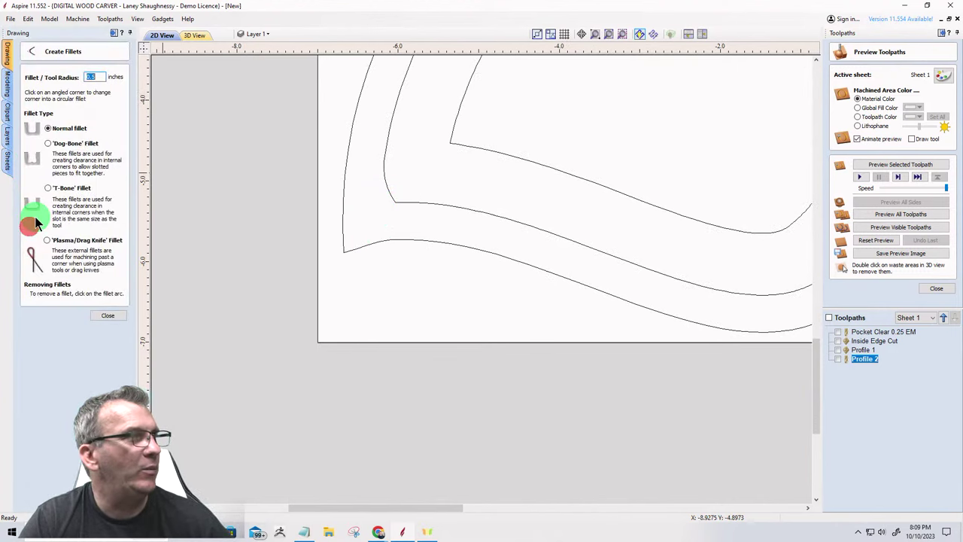
{"action": "left_click", "coordinate": [91, 77]}
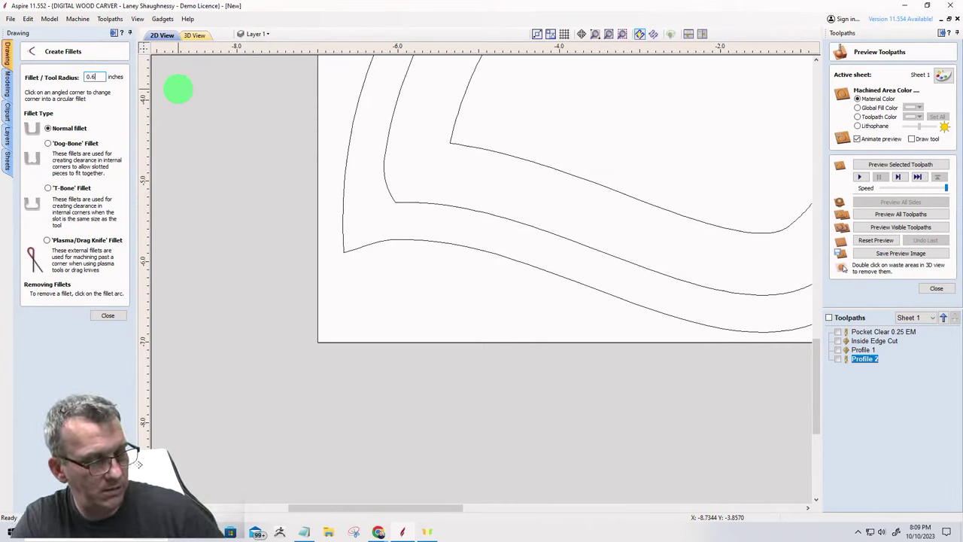
{"action": "left_click", "coordinate": [396, 201]}
{"action": "scroll", "coordinate": [332, 259], "scroll_direction": "down", "scroll_amount": 5}
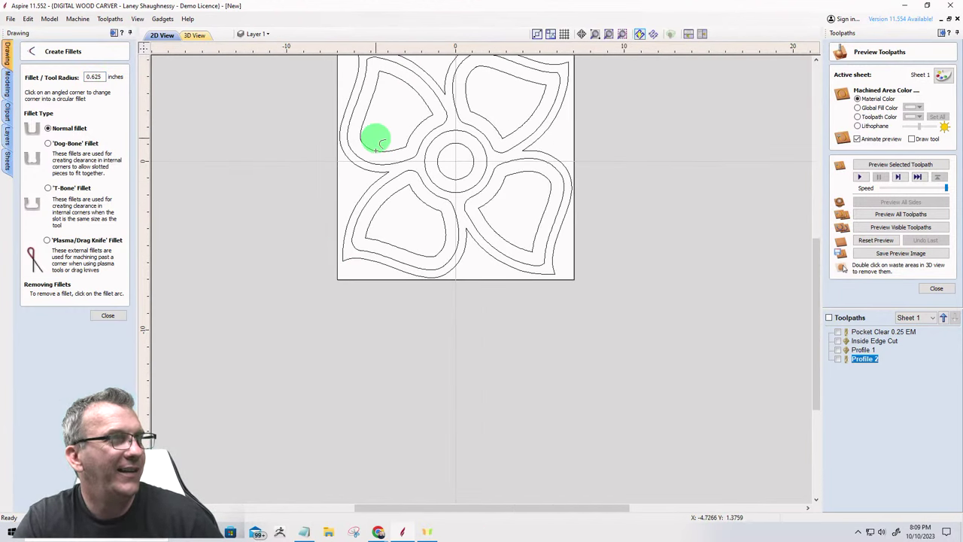
{"action": "scroll", "coordinate": [530, 248], "scroll_direction": "up", "scroll_amount": 5}
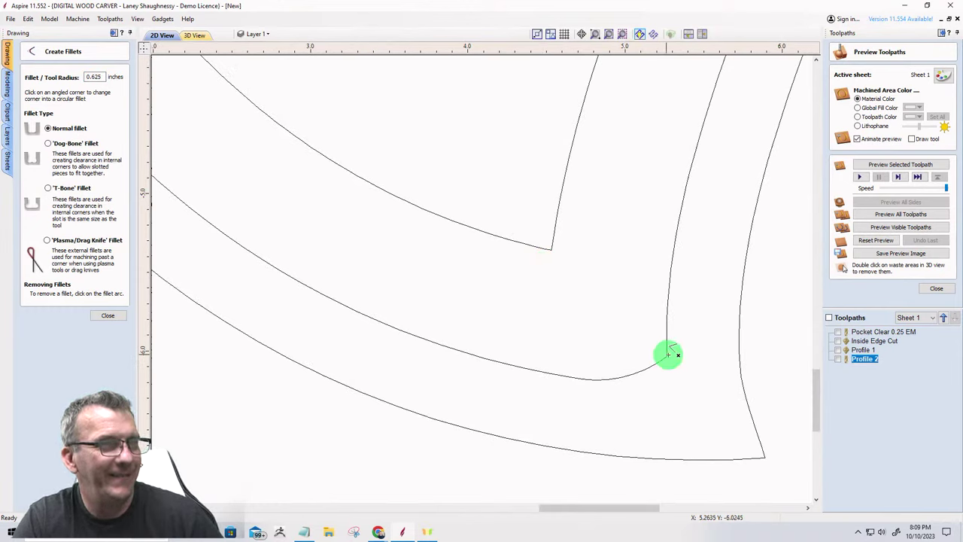
{"action": "left_click", "coordinate": [667, 356]}
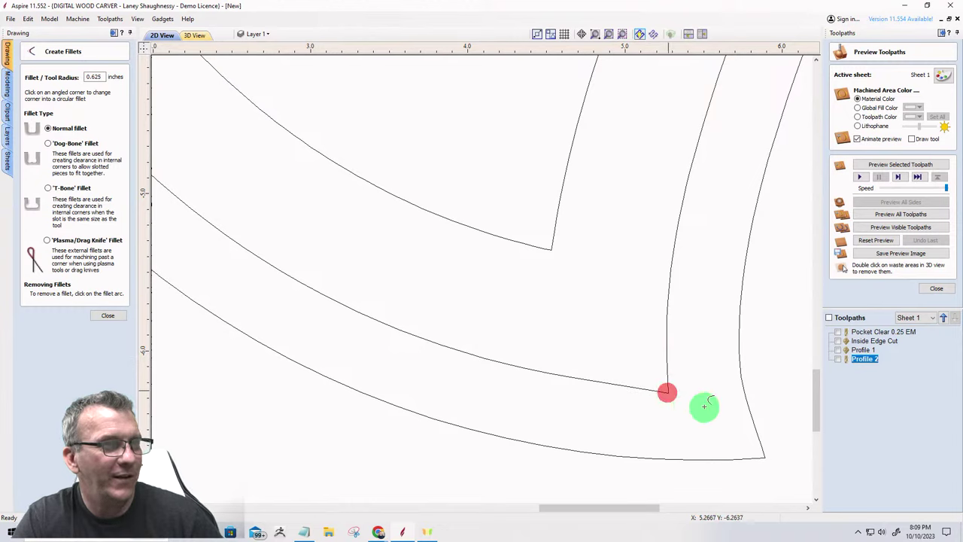
{"action": "left_click", "coordinate": [694, 348]}
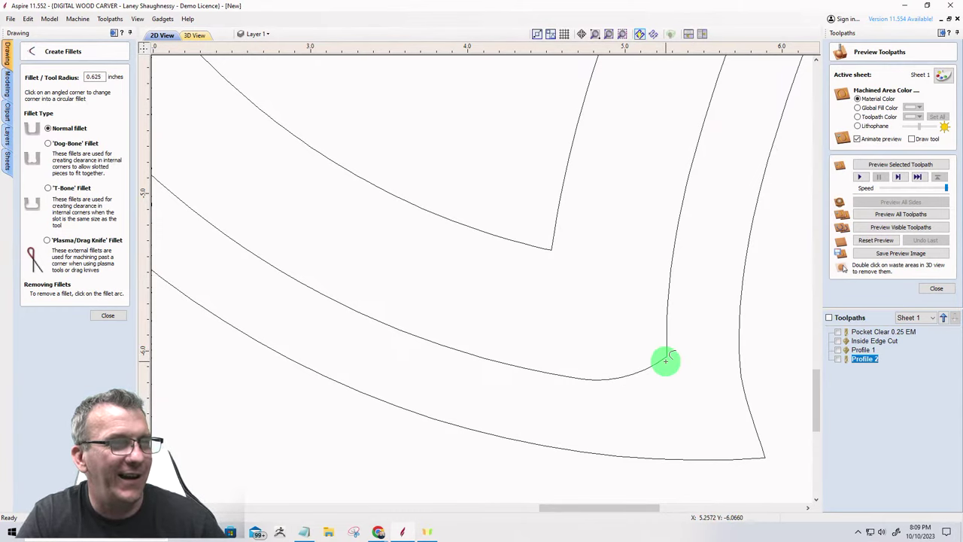
{"action": "scroll", "coordinate": [666, 359], "scroll_direction": "up", "scroll_amount": 3}
{"action": "scroll", "coordinate": [666, 359], "scroll_direction": "up", "scroll_amount": 3}
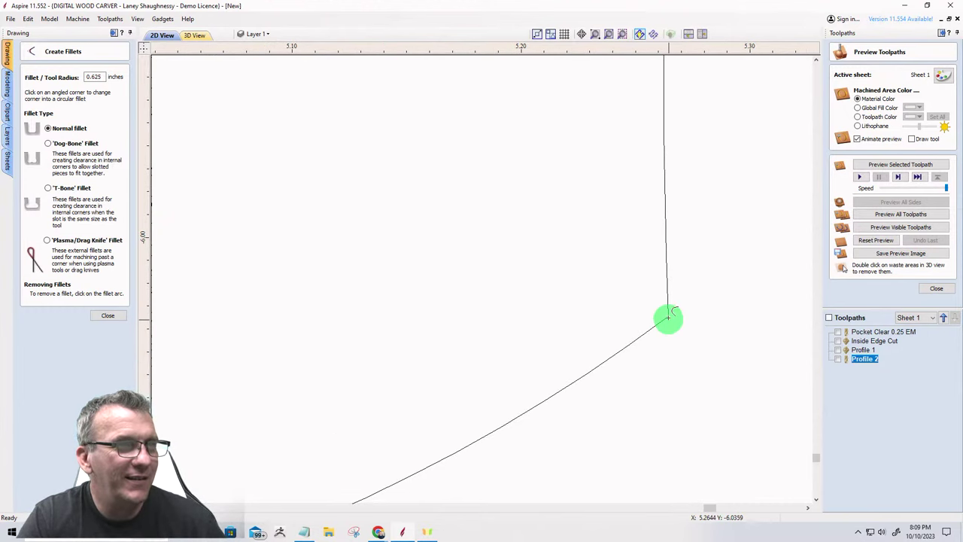
{"action": "scroll", "coordinate": [666, 348], "scroll_direction": "down", "scroll_amount": 6}
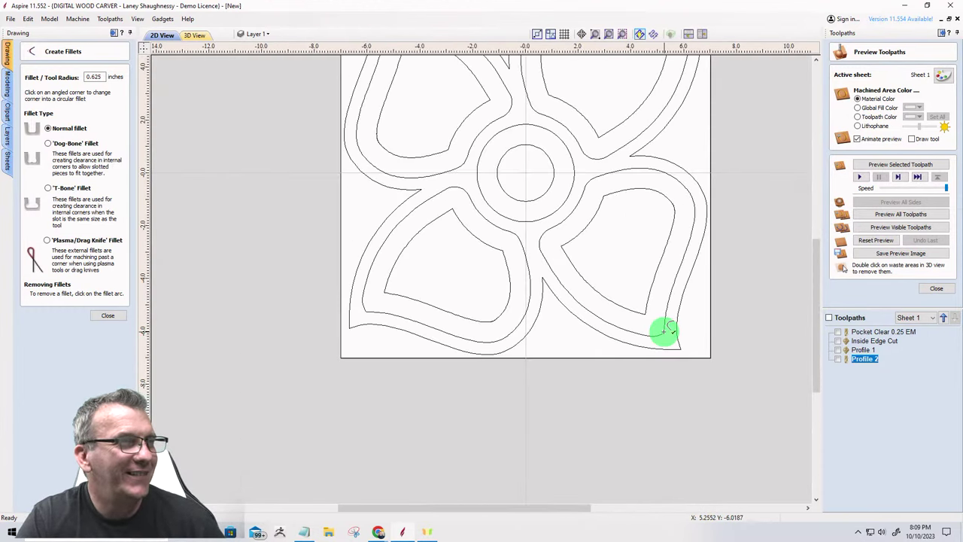
{"action": "scroll", "coordinate": [357, 315], "scroll_direction": "up", "scroll_amount": 5}
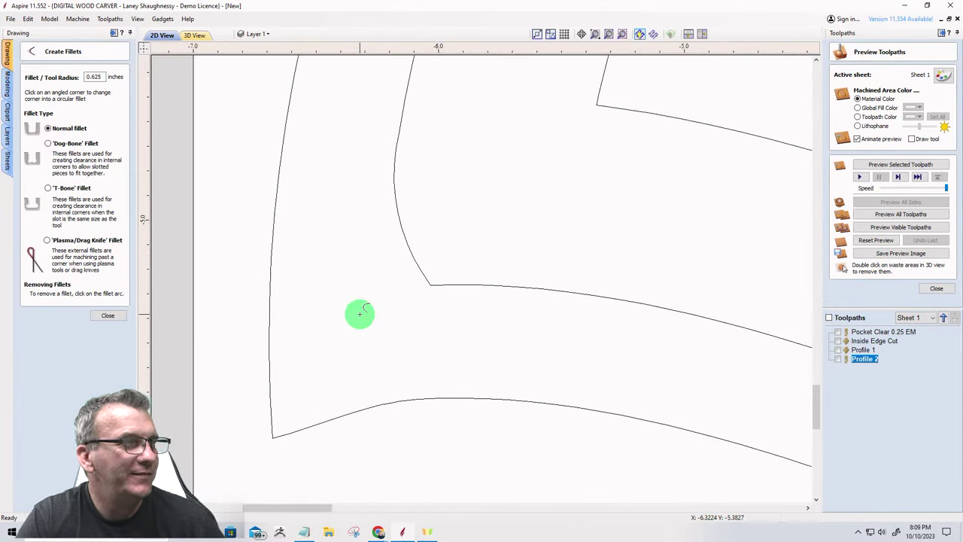
{"action": "left_click", "coordinate": [438, 284]}
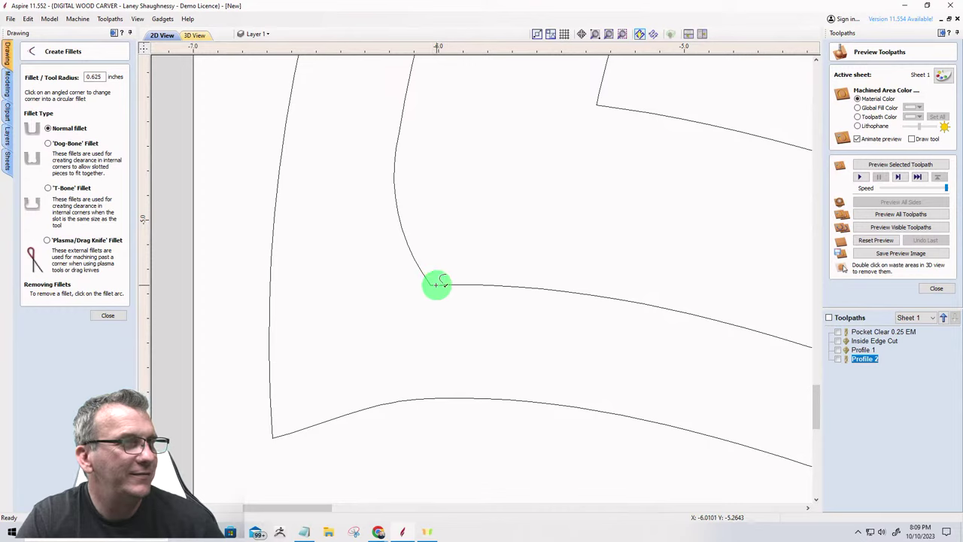
Finish the petal fillets, then inspect the lower-left petal's inner outline and deselect it.
{"action": "left_click", "coordinate": [108, 315]}
{"action": "scroll", "coordinate": [380, 331], "scroll_direction": "down", "scroll_amount": 5}
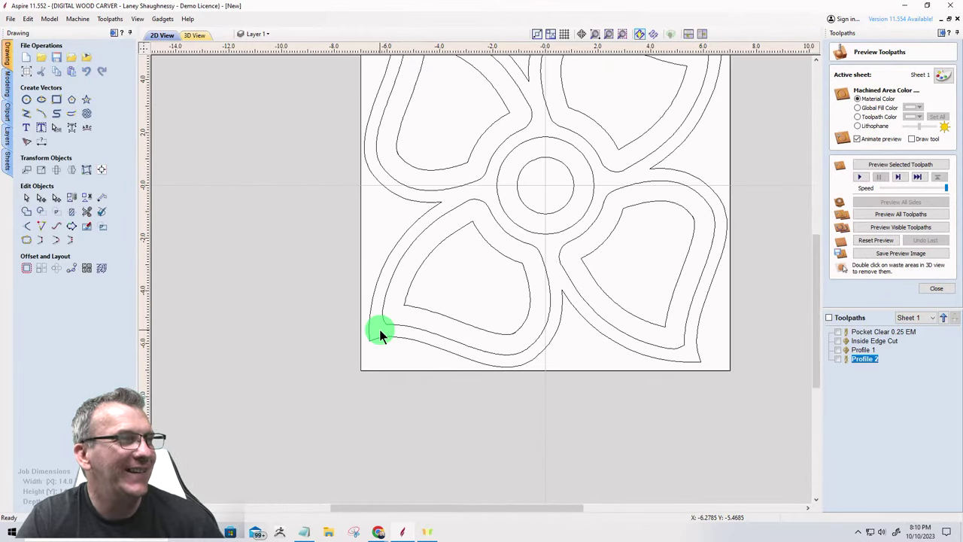
{"action": "scroll", "coordinate": [422, 197], "scroll_direction": "up", "scroll_amount": 3}
{"action": "scroll", "coordinate": [423, 194], "scroll_direction": "down", "scroll_amount": 3}
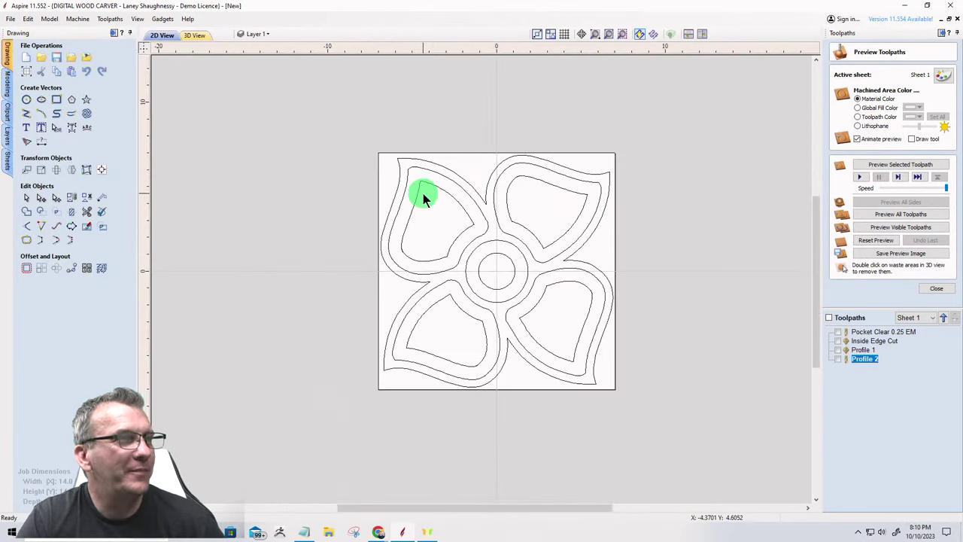
{"action": "scroll", "coordinate": [429, 361], "scroll_direction": "up", "scroll_amount": 2}
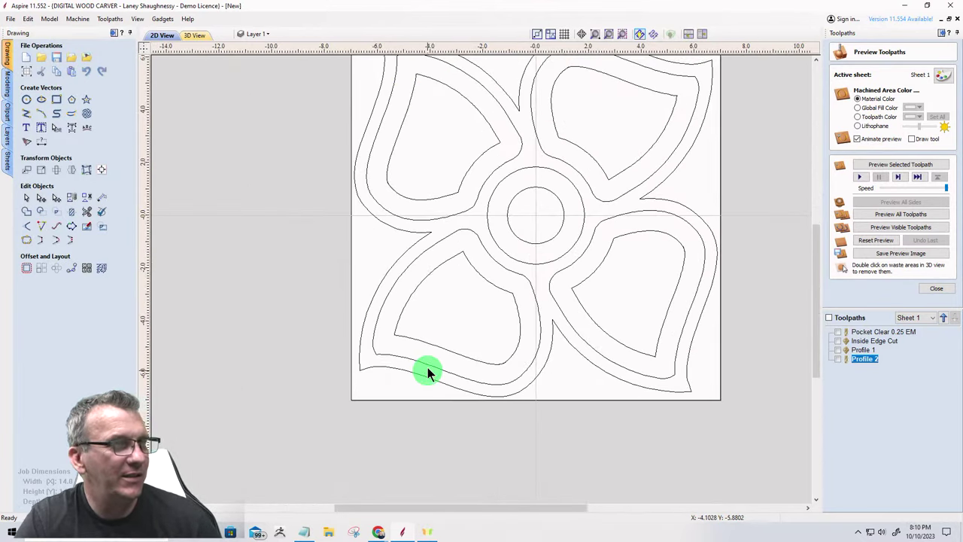
{"action": "left_click", "coordinate": [462, 255]}
{"action": "scroll", "coordinate": [457, 272], "scroll_direction": "up", "scroll_amount": 2}
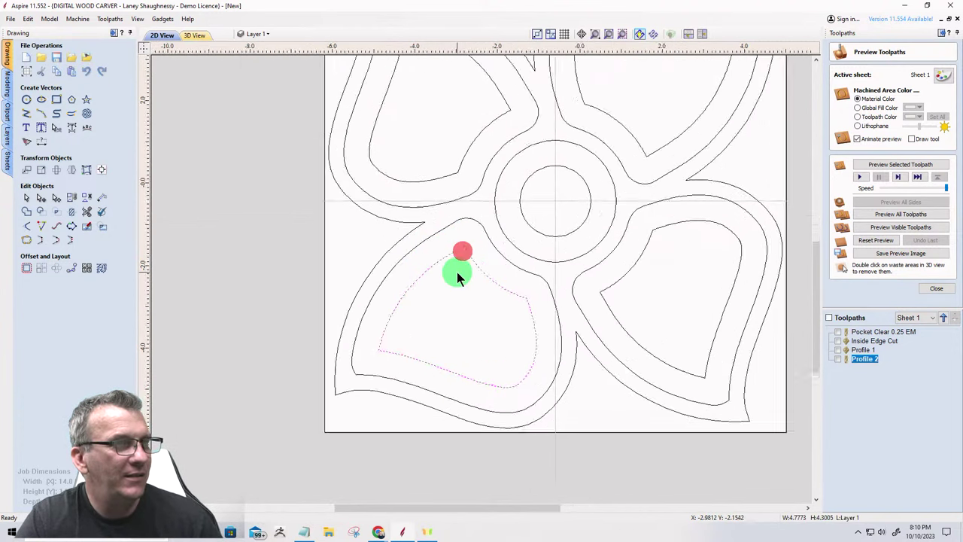
{"action": "scroll", "coordinate": [457, 273], "scroll_direction": "up", "scroll_amount": 1}
{"action": "scroll", "coordinate": [458, 271], "scroll_direction": "down", "scroll_amount": 3}
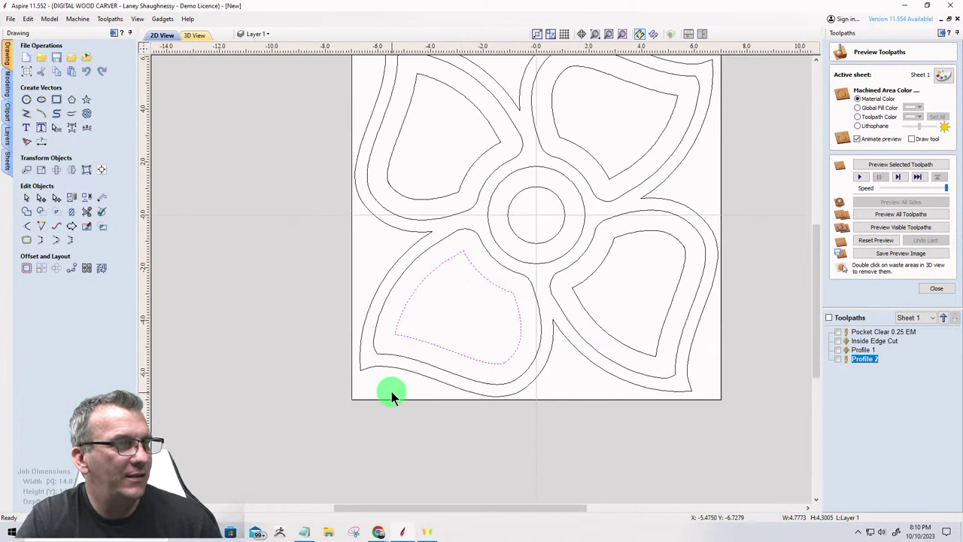
{"action": "scroll", "coordinate": [391, 389], "scroll_direction": "up", "scroll_amount": 4}
{"action": "scroll", "coordinate": [391, 389], "scroll_direction": "down", "scroll_amount": 1}
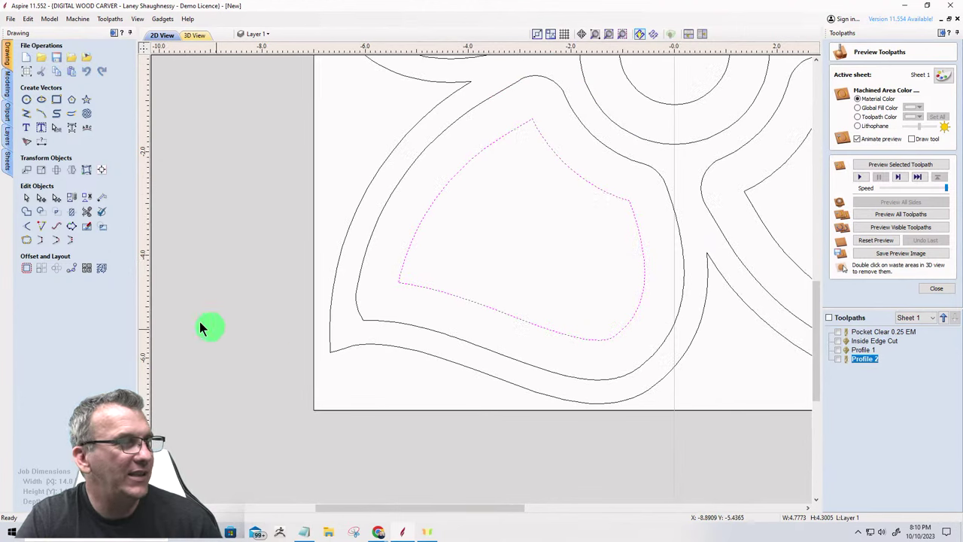
{"action": "left_click", "coordinate": [20, 198]}
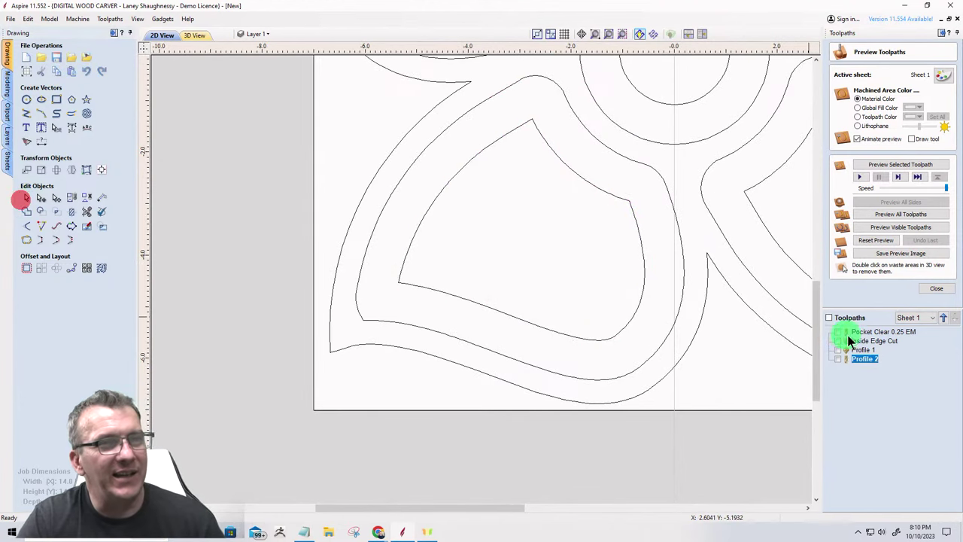
Recalculate the Pocket Clear 0.25 EM toolpath and preview it cutting the block in 3D.
{"action": "double_click", "coordinate": [893, 335]}
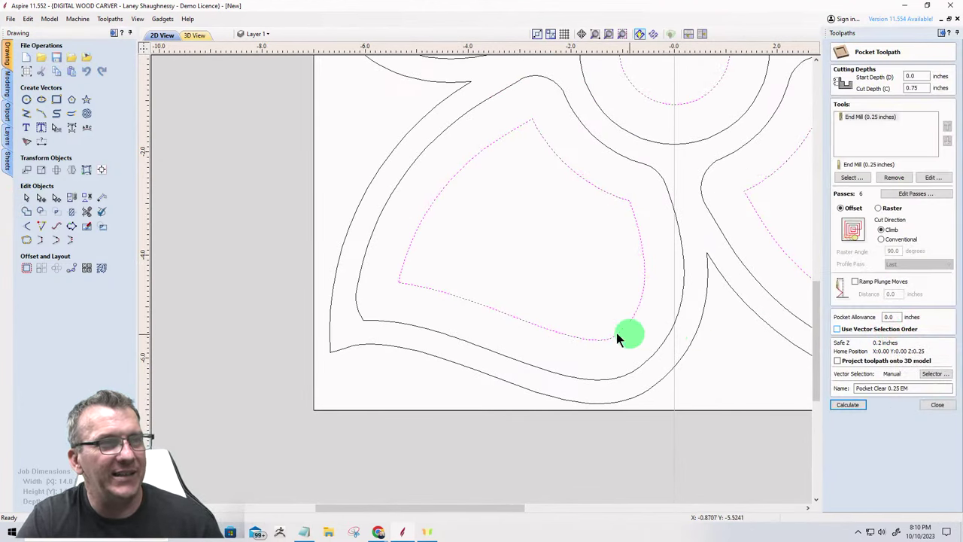
{"action": "scroll", "coordinate": [621, 333], "scroll_direction": "down", "scroll_amount": 2}
{"action": "left_click", "coordinate": [856, 404]}
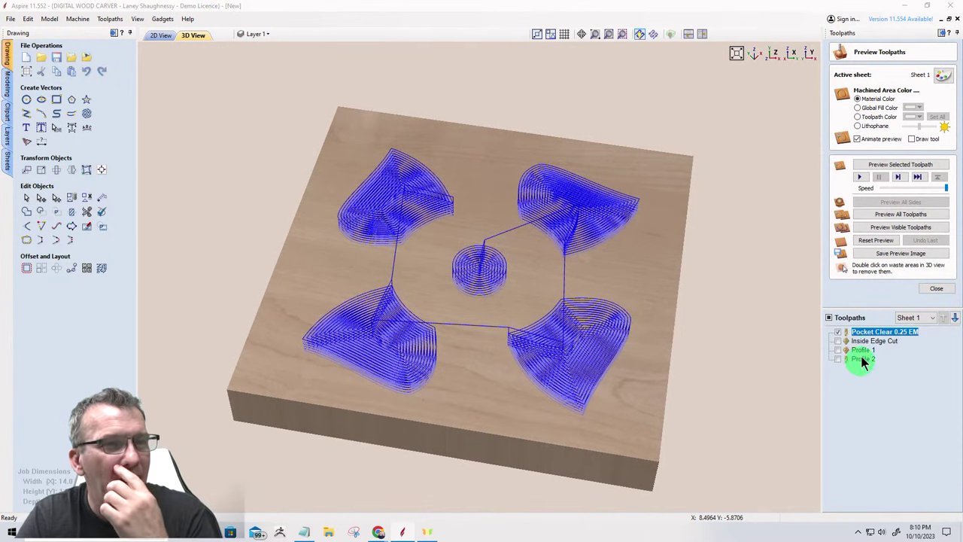
{"action": "left_click", "coordinate": [876, 230]}
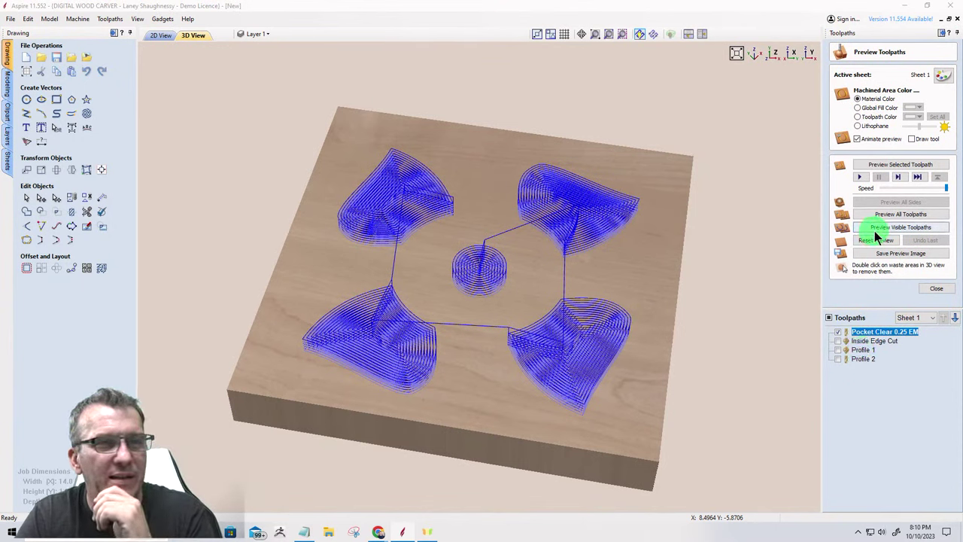
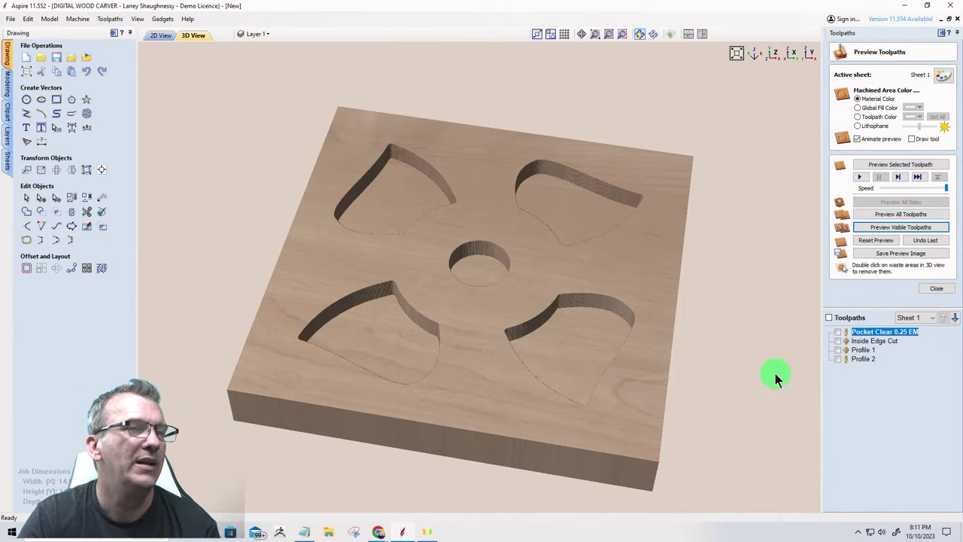
Reopen the Inside Edge Cut toolpath for editing and show the flower design in 2D View.
{"action": "double_click", "coordinate": [863, 340]}
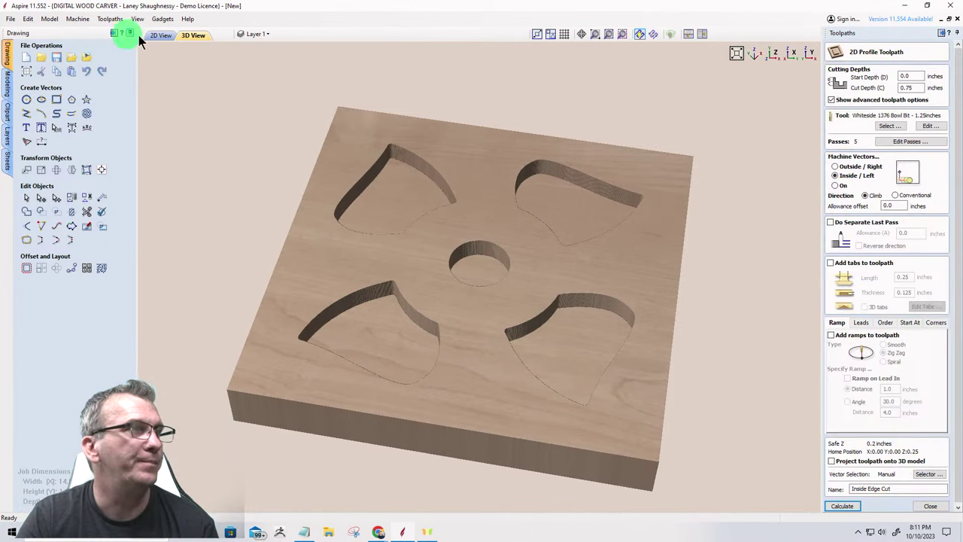
{"action": "left_click", "coordinate": [153, 36]}
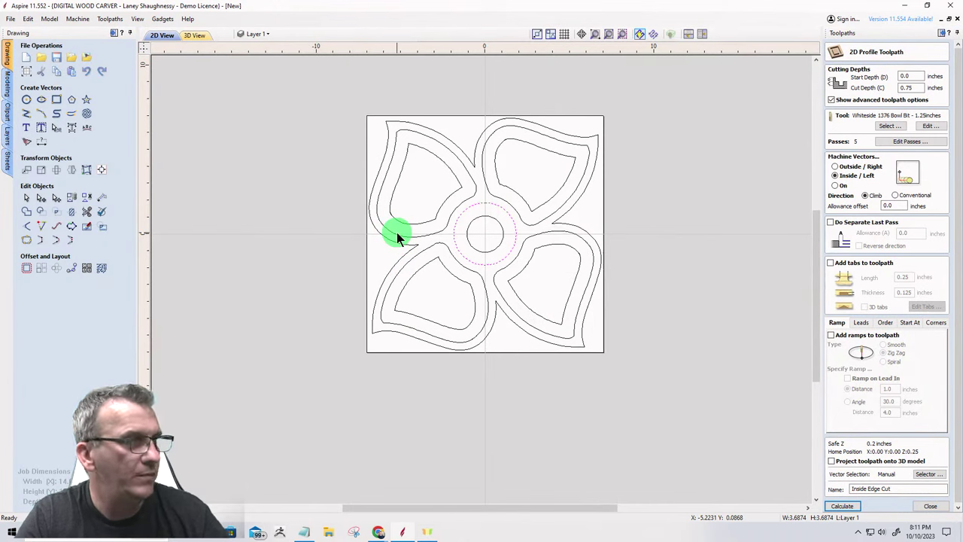
Select four petal outlines, try calculating, and cancel the open-contour warning.
{"action": "left_click", "coordinate": [397, 232], "text": "shift"}
{"action": "left_click", "coordinate": [514, 206], "text": "shift"}
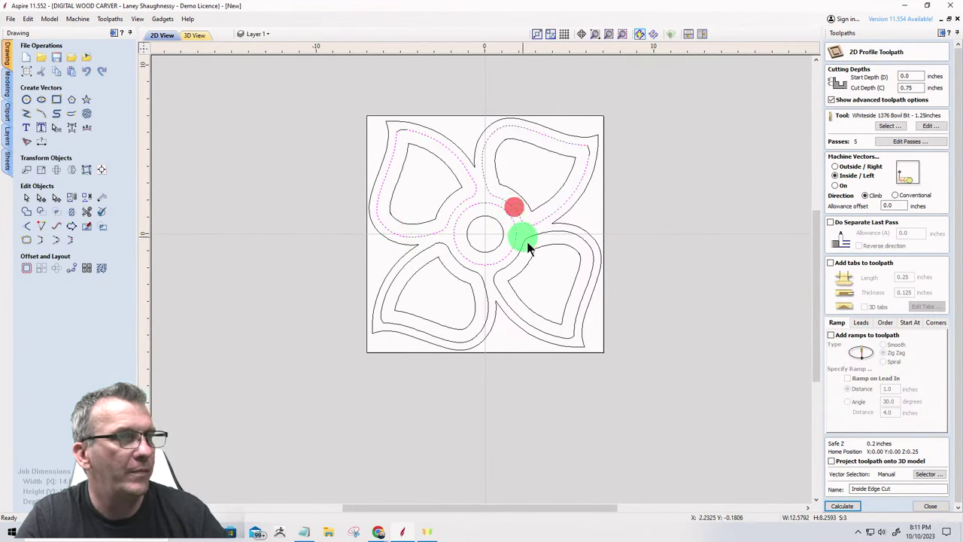
{"action": "left_click", "coordinate": [535, 234], "text": "shift"}
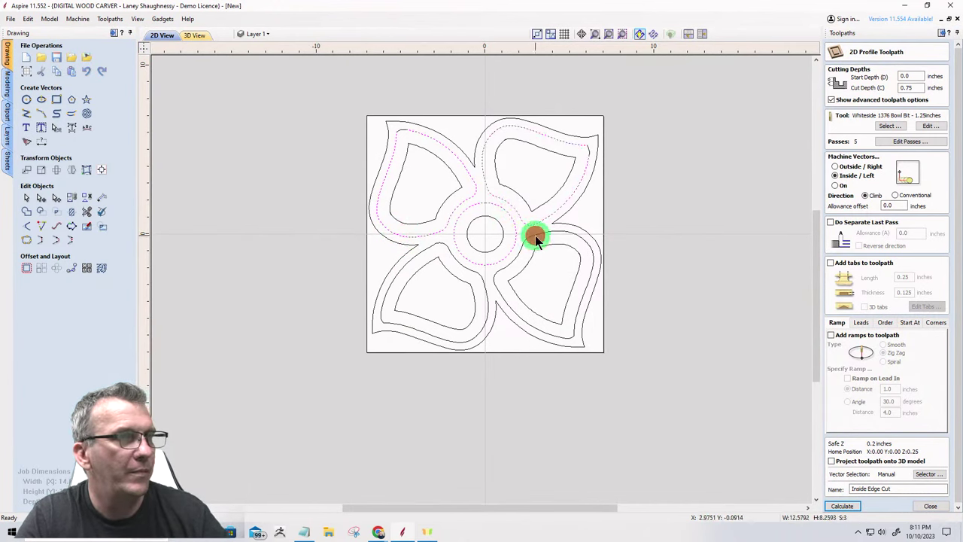
{"action": "left_click", "coordinate": [472, 269], "text": "shift"}
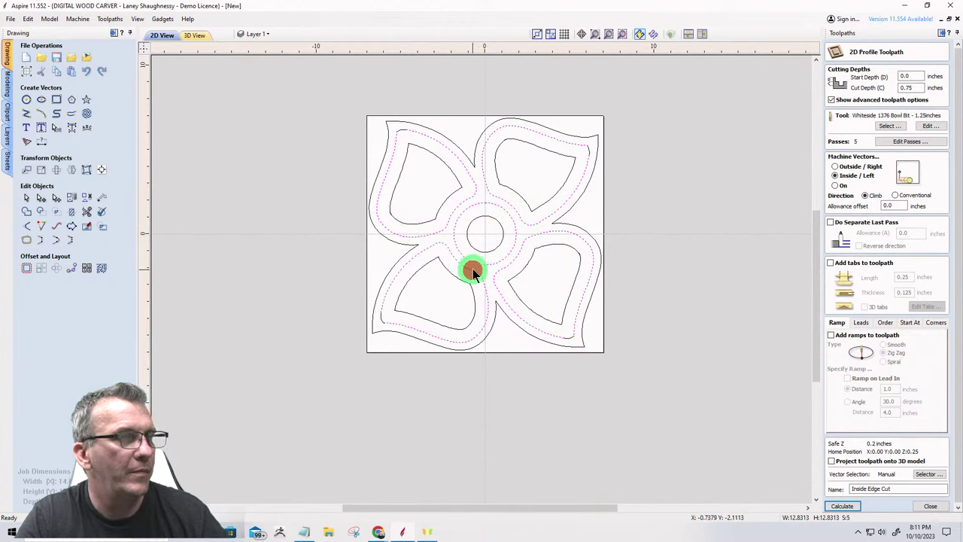
{"action": "left_click", "coordinate": [843, 506]}
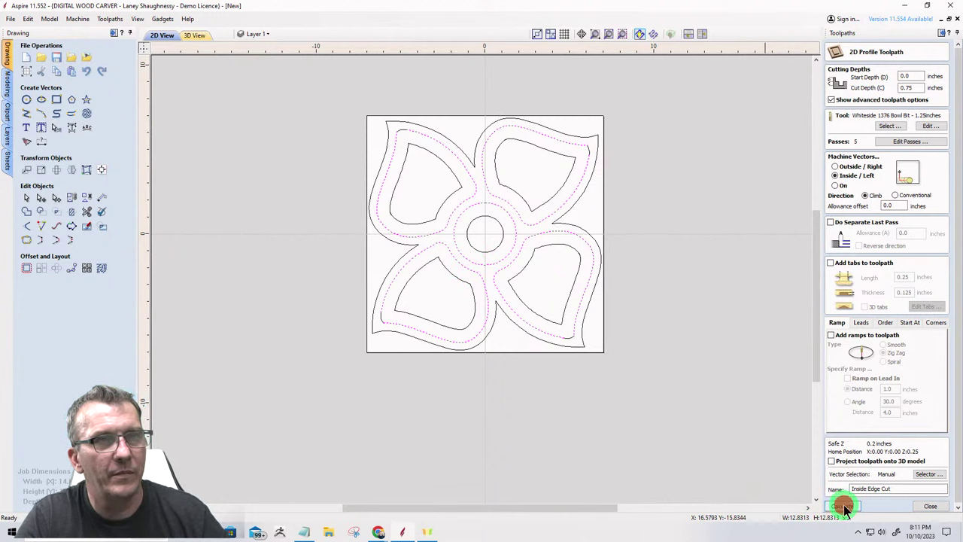
{"action": "left_click", "coordinate": [843, 507]}
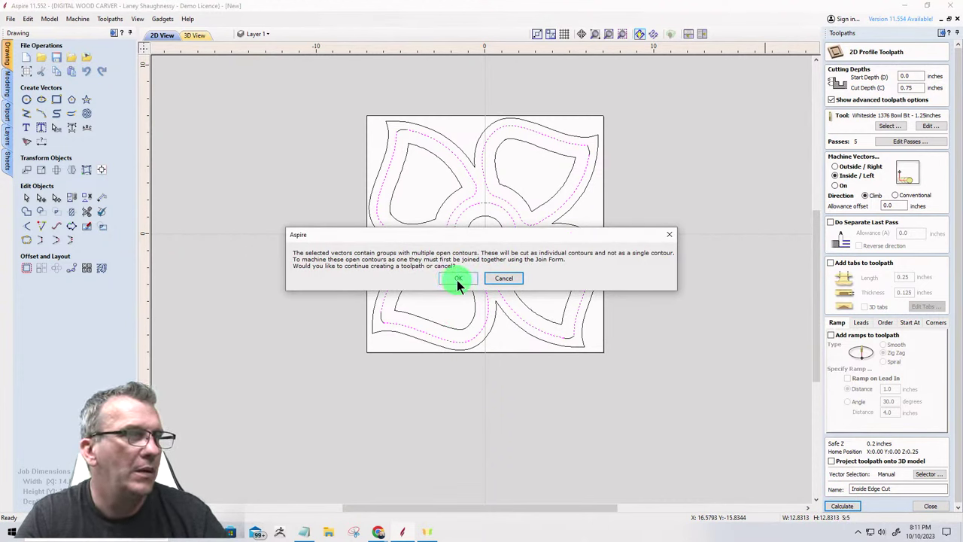
{"action": "left_click", "coordinate": [496, 276]}
Select the four outer petal contours and join them with Join Vectors into closed shapes.
{"action": "left_click", "coordinate": [349, 284]}
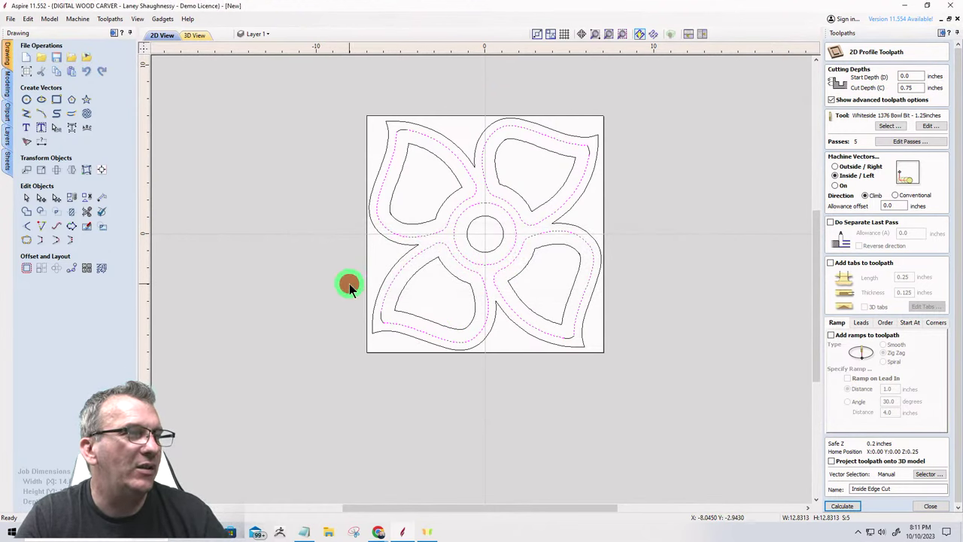
{"action": "left_click", "coordinate": [384, 322]}
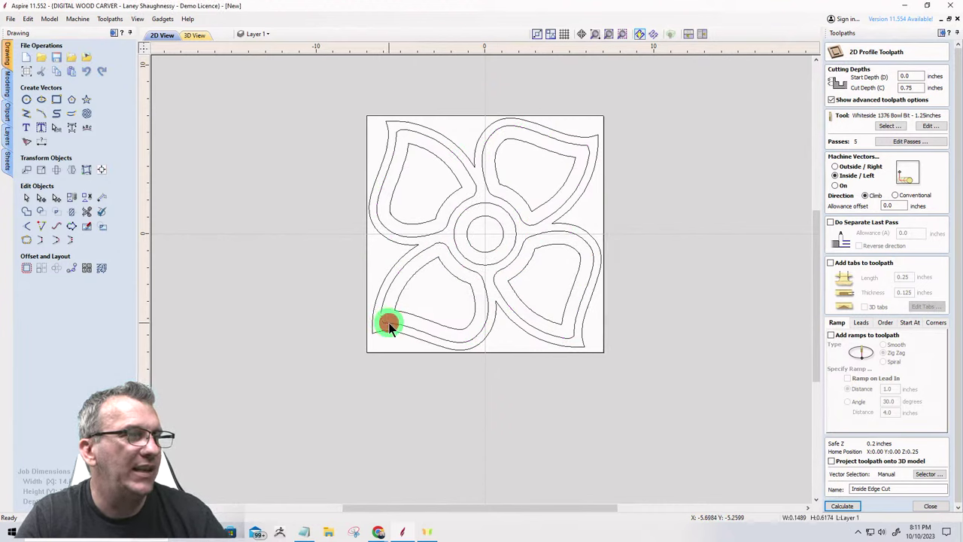
{"action": "left_click", "coordinate": [393, 145], "text": "shift"}
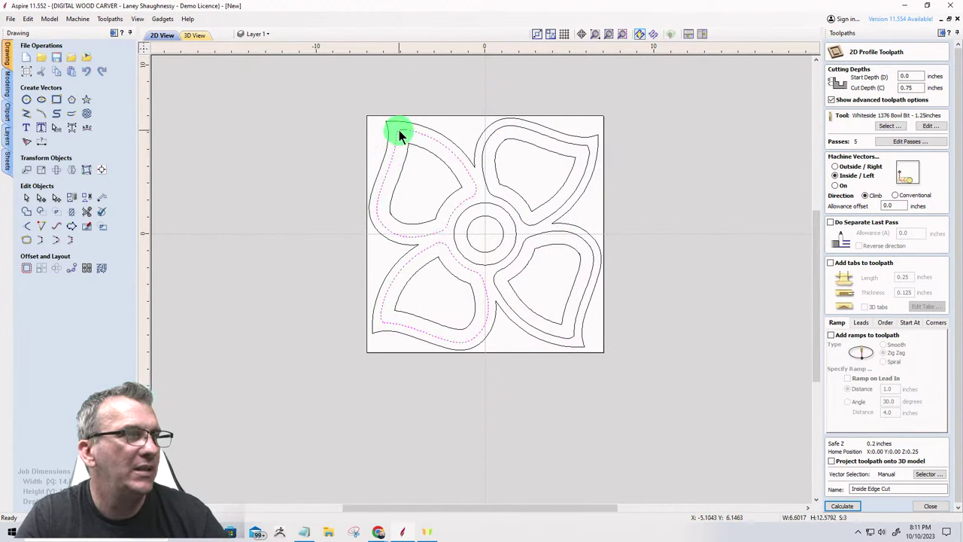
{"action": "left_click", "coordinate": [399, 130], "text": "shift"}
{"action": "left_click", "coordinate": [577, 143], "text": "shift"}
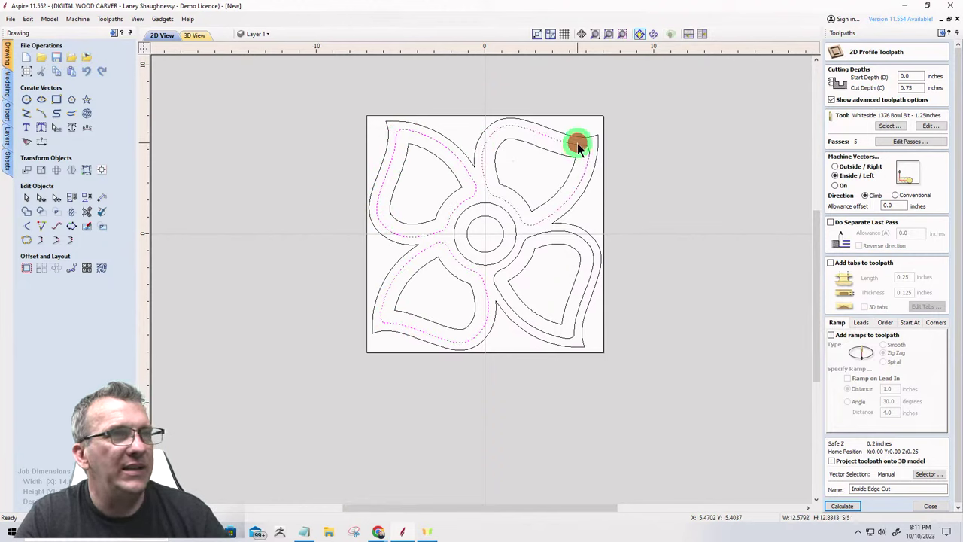
{"action": "left_click", "coordinate": [575, 320], "text": "shift"}
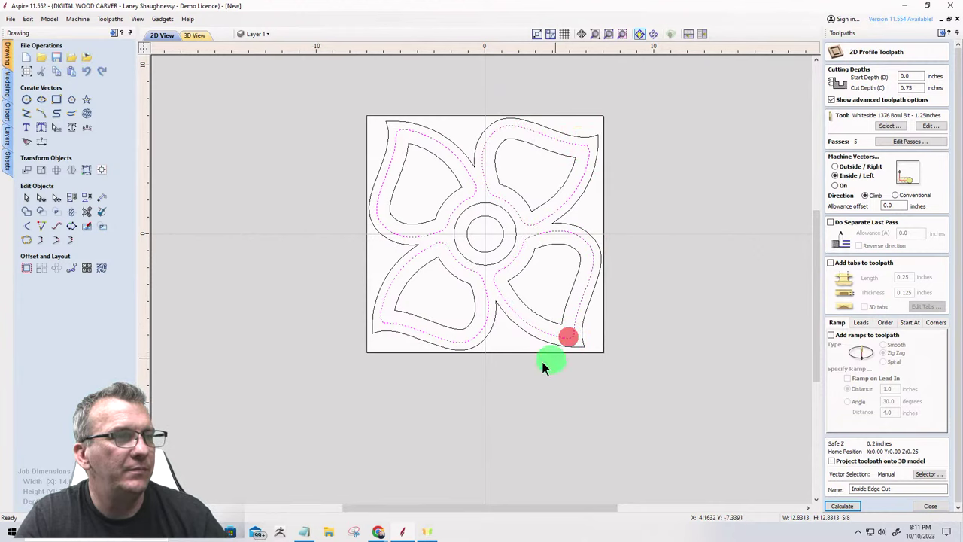
{"action": "left_click", "coordinate": [27, 239]}
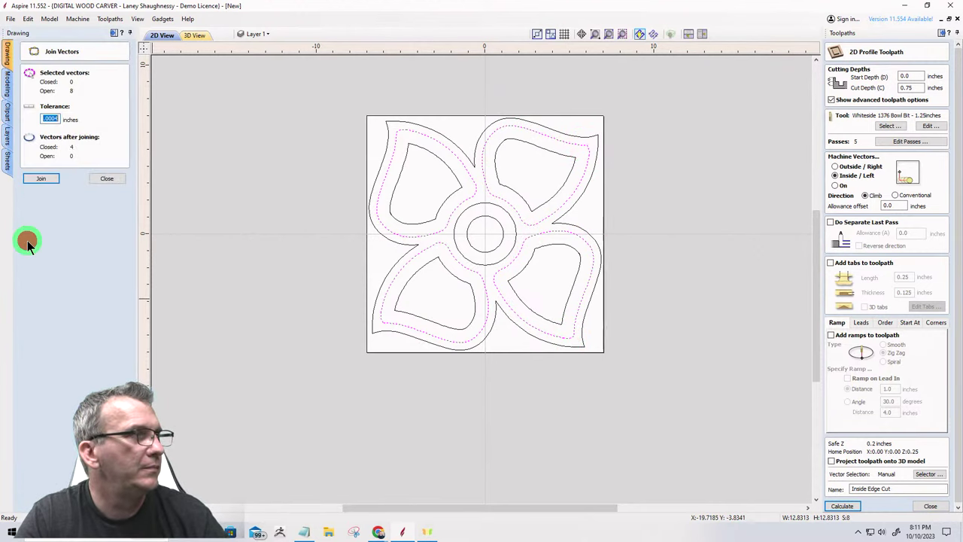
{"action": "left_click", "coordinate": [40, 179]}
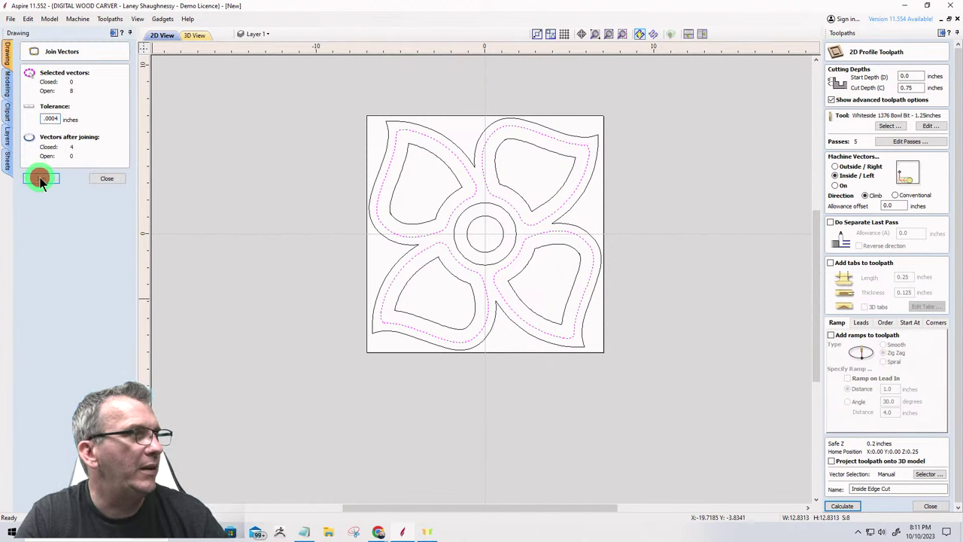
{"action": "left_click", "coordinate": [112, 178]}
Fillet the bottom-left inner corner and a second petal corner with 0.625-inch radius.
{"action": "left_click", "coordinate": [25, 227]}
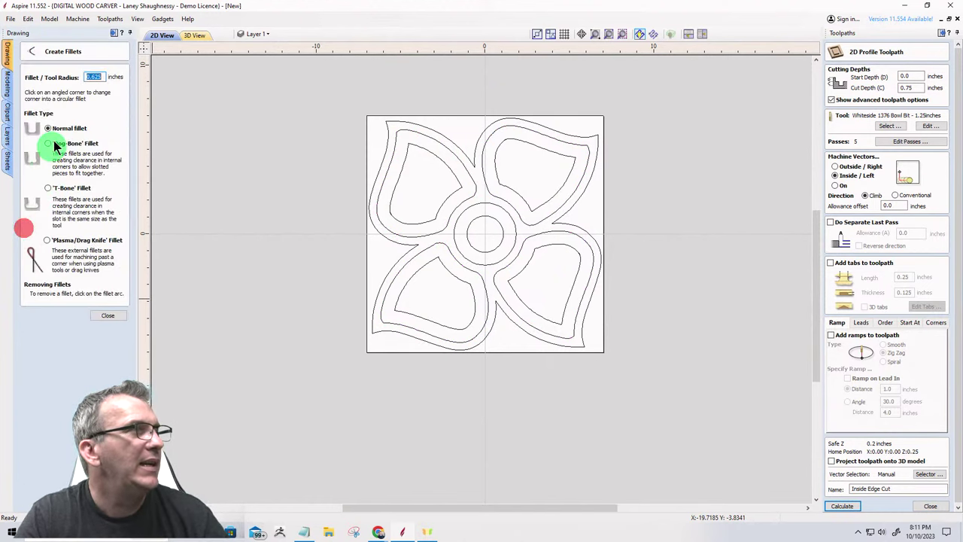
{"action": "scroll", "coordinate": [394, 344], "scroll_direction": "up", "scroll_amount": 2}
{"action": "scroll", "coordinate": [394, 344], "scroll_direction": "up", "scroll_amount": 5}
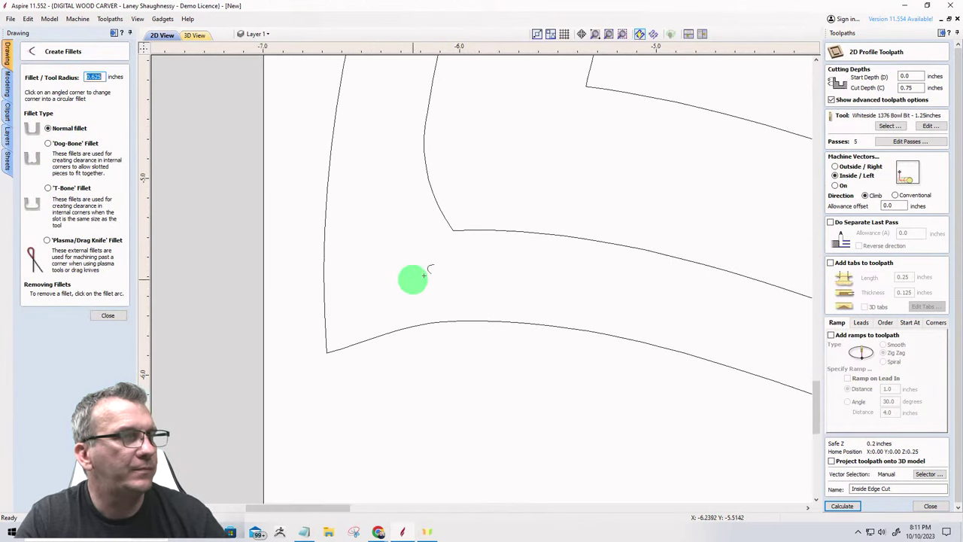
{"action": "left_click", "coordinate": [456, 229]}
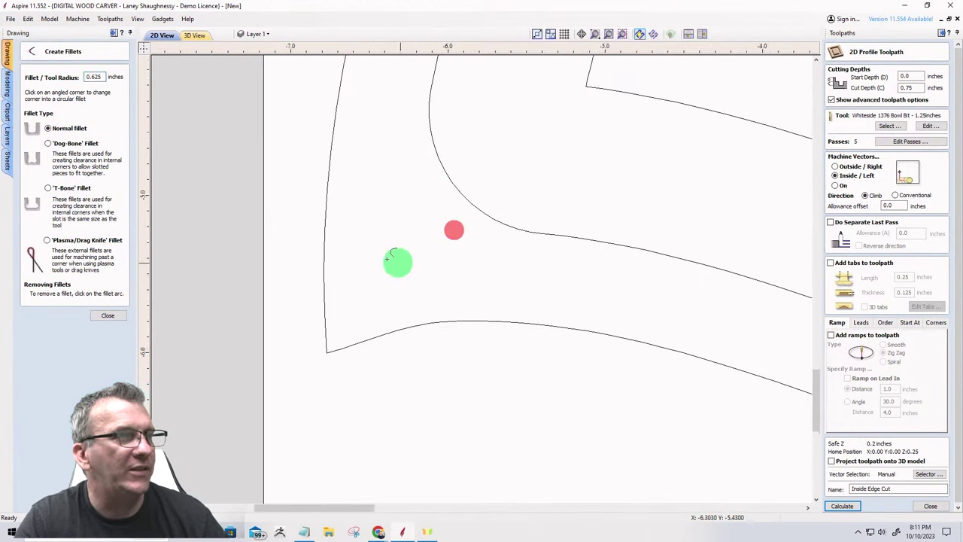
{"action": "scroll", "coordinate": [369, 262], "scroll_direction": "down", "scroll_amount": 6}
{"action": "scroll", "coordinate": [677, 263], "scroll_direction": "up", "scroll_amount": 5}
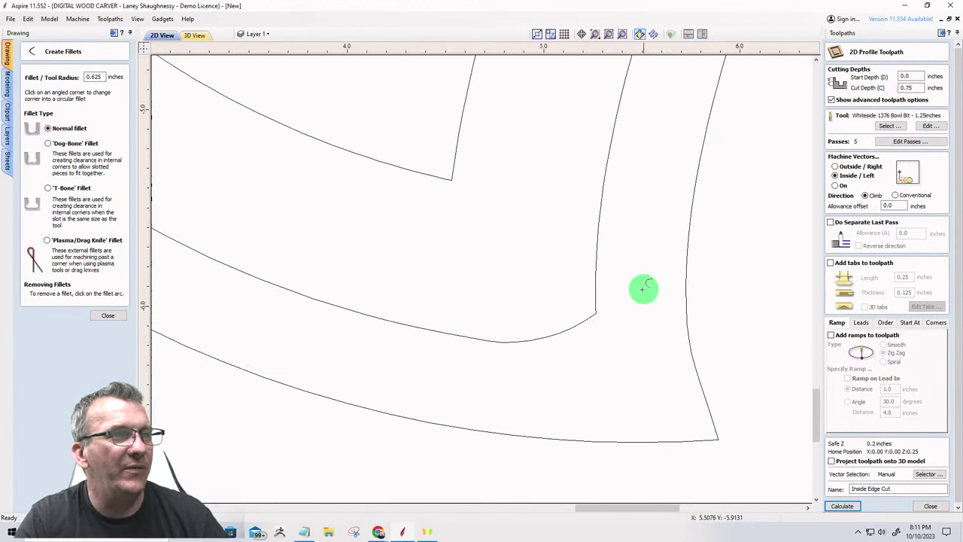
{"action": "left_click", "coordinate": [595, 311]}
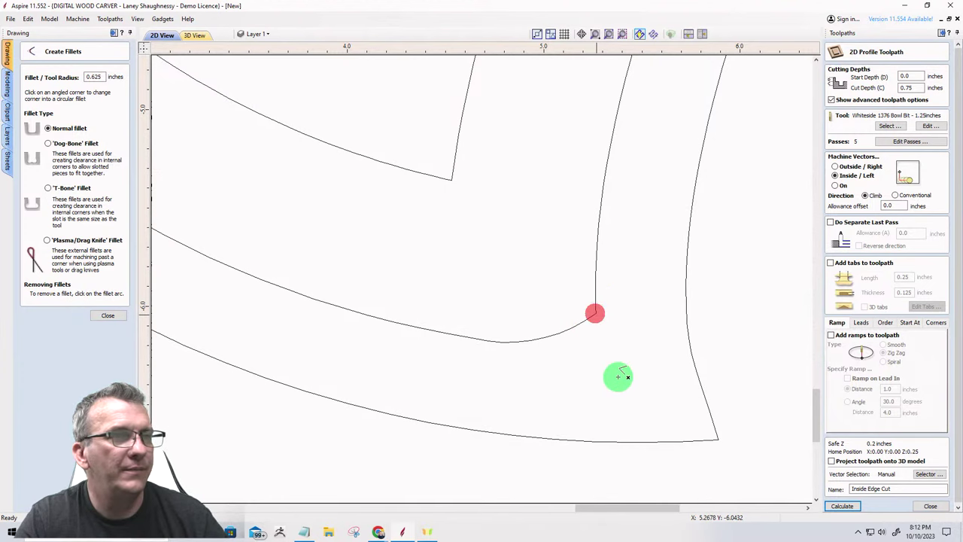
{"action": "scroll", "coordinate": [617, 376], "scroll_direction": "down", "scroll_amount": 6}
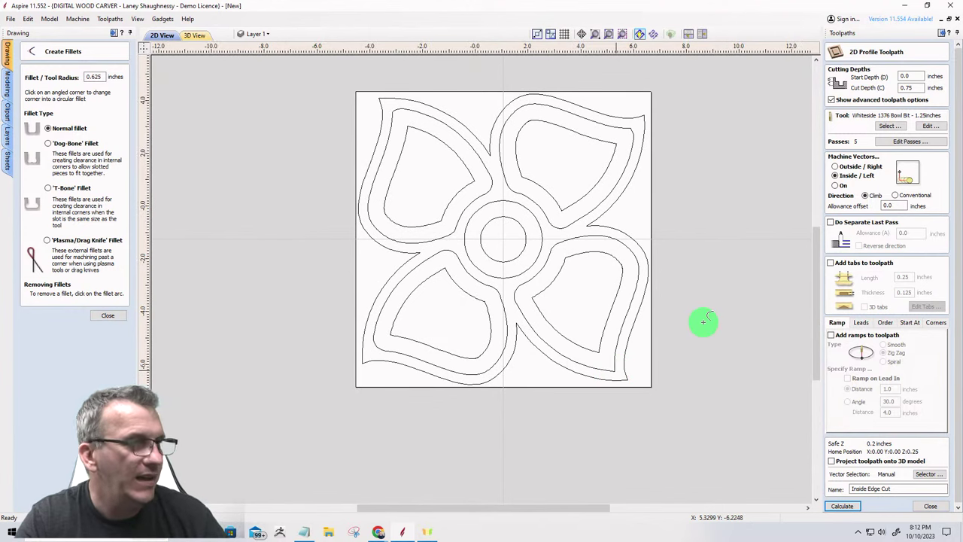
{"action": "scroll", "coordinate": [703, 322], "scroll_direction": "up", "scroll_amount": 1}
{"action": "scroll", "coordinate": [415, 126], "scroll_direction": "up", "scroll_amount": 1}
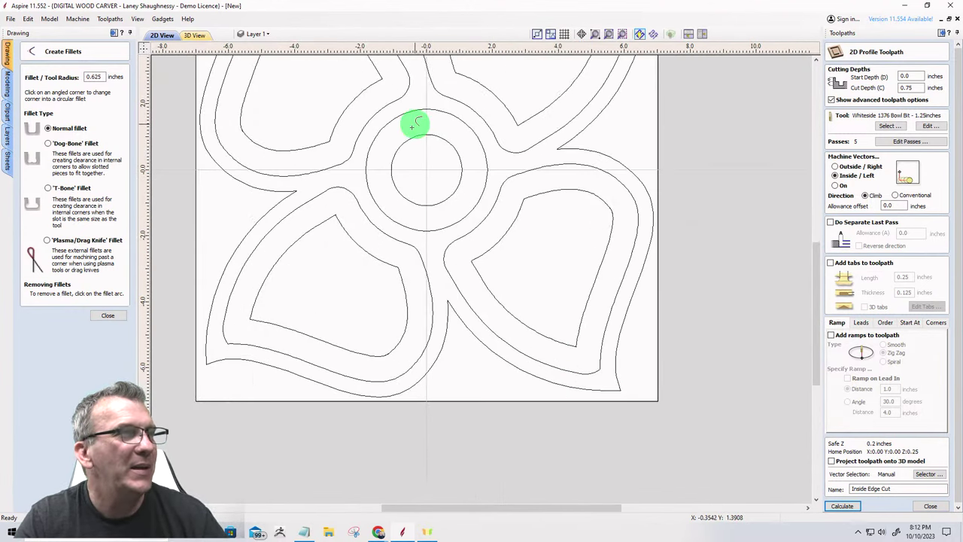
{"action": "scroll", "coordinate": [444, 301], "scroll_direction": "down", "scroll_amount": 2}
{"action": "scroll", "coordinate": [402, 157], "scroll_direction": "up", "scroll_amount": 2}
{"action": "scroll", "coordinate": [441, 198], "scroll_direction": "up", "scroll_amount": 3}
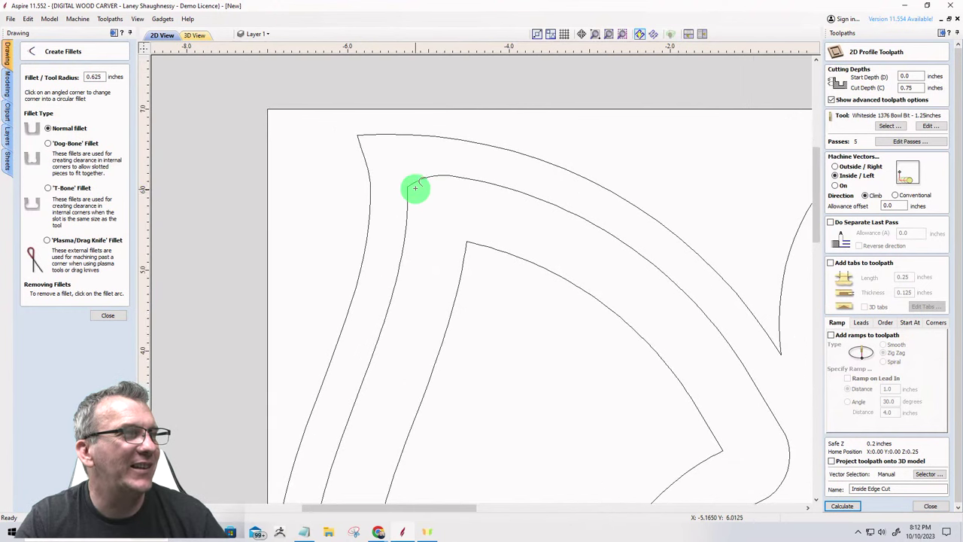
Fillet the top-left and top-right petal corners at 0.625 inch, then close the fillet tool.
{"action": "left_click", "coordinate": [404, 188]}
{"action": "scroll", "coordinate": [372, 208], "scroll_direction": "down", "scroll_amount": 3}
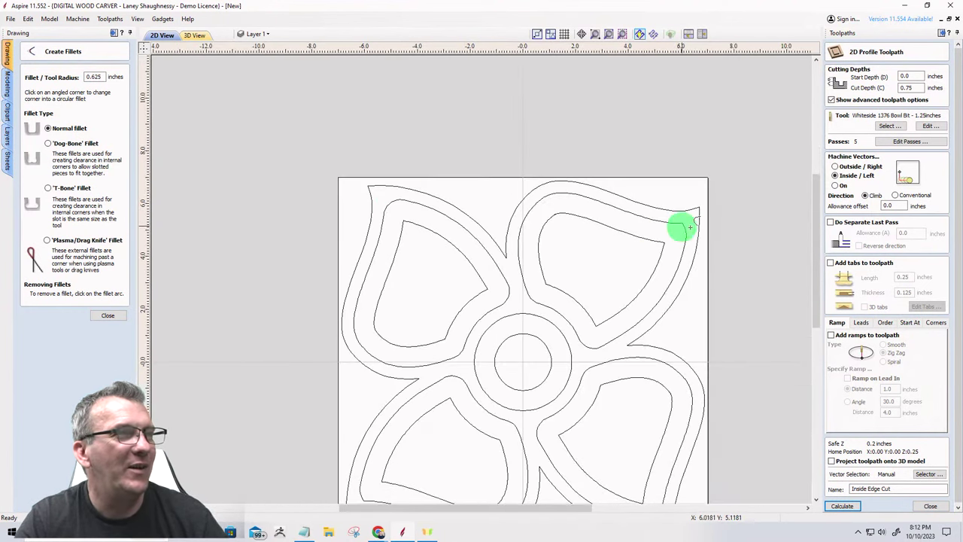
{"action": "scroll", "coordinate": [682, 228], "scroll_direction": "up", "scroll_amount": 3}
{"action": "left_click", "coordinate": [667, 211]}
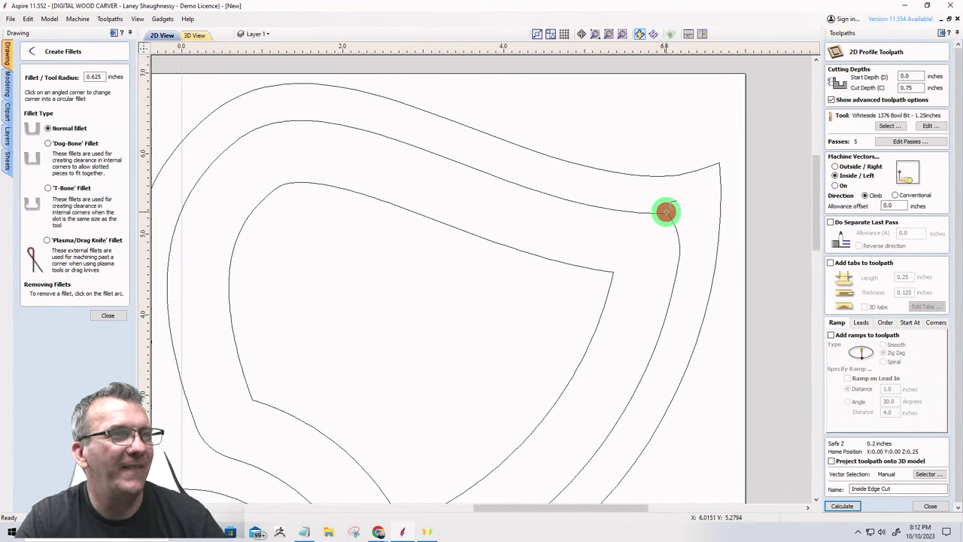
{"action": "left_click", "coordinate": [667, 211]}
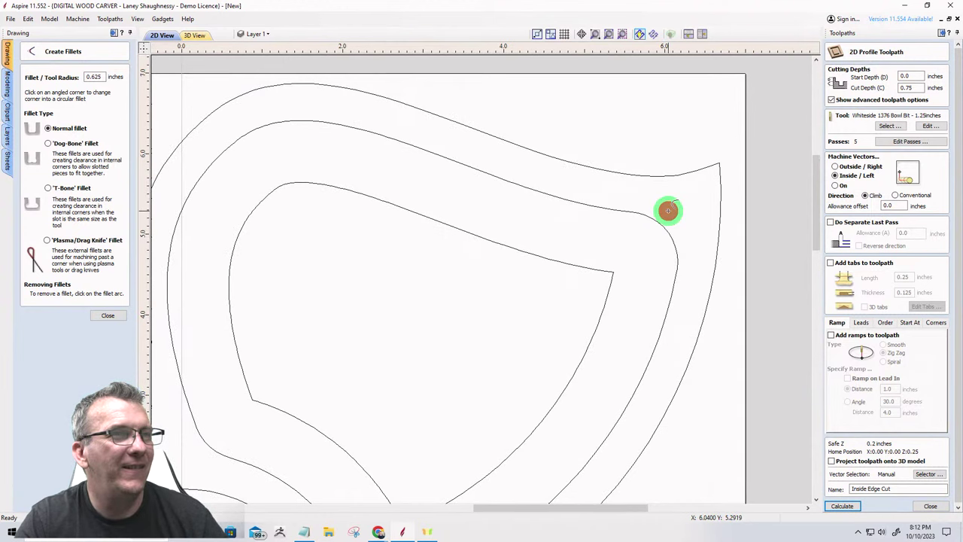
{"action": "scroll", "coordinate": [678, 212], "scroll_direction": "down", "scroll_amount": 3}
{"action": "scroll", "coordinate": [555, 361], "scroll_direction": "up", "scroll_amount": 3}
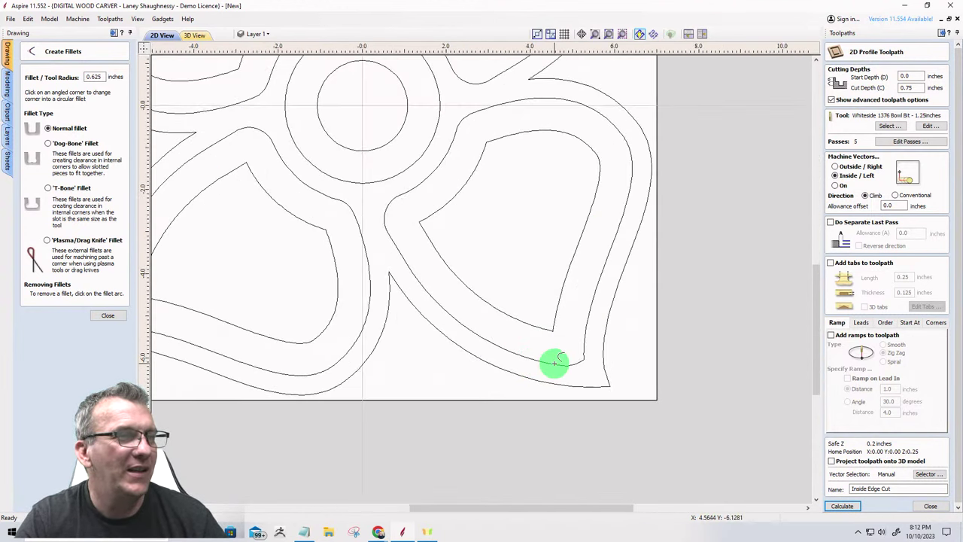
{"action": "scroll", "coordinate": [550, 359], "scroll_direction": "up", "scroll_amount": 1}
{"action": "left_click", "coordinate": [96, 315]}
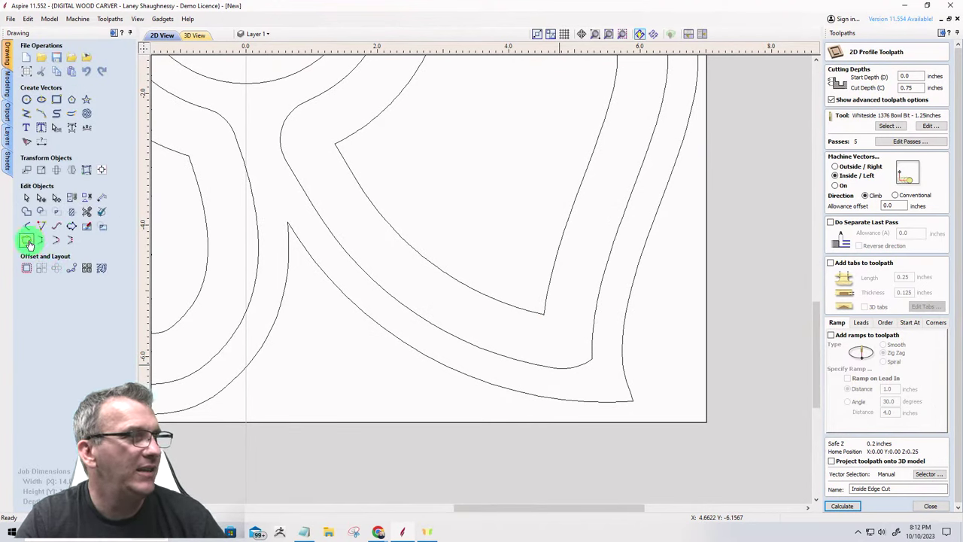
Select the lower-right curved petal path and show its nodes, zoomed into the dense corner.
{"action": "left_click", "coordinate": [570, 368]}
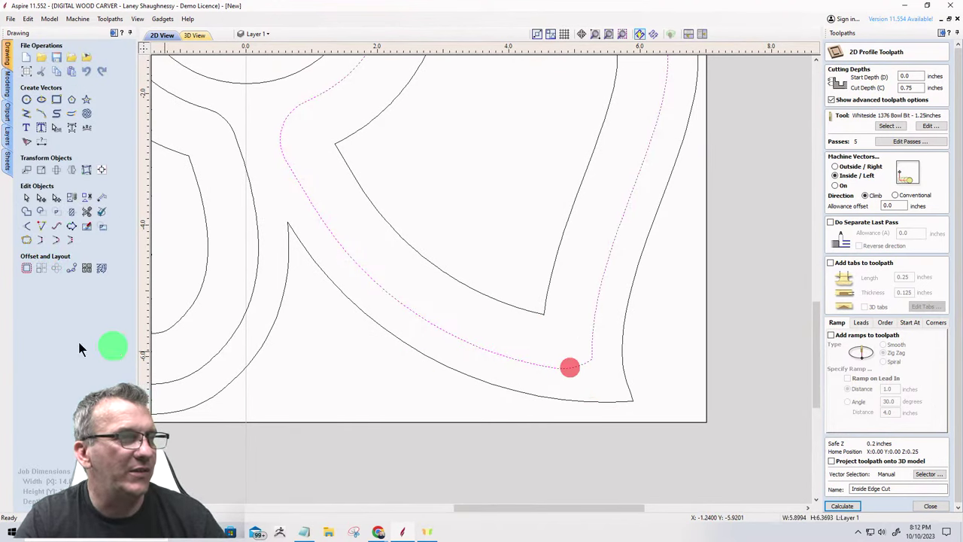
{"action": "left_click", "coordinate": [27, 241]}
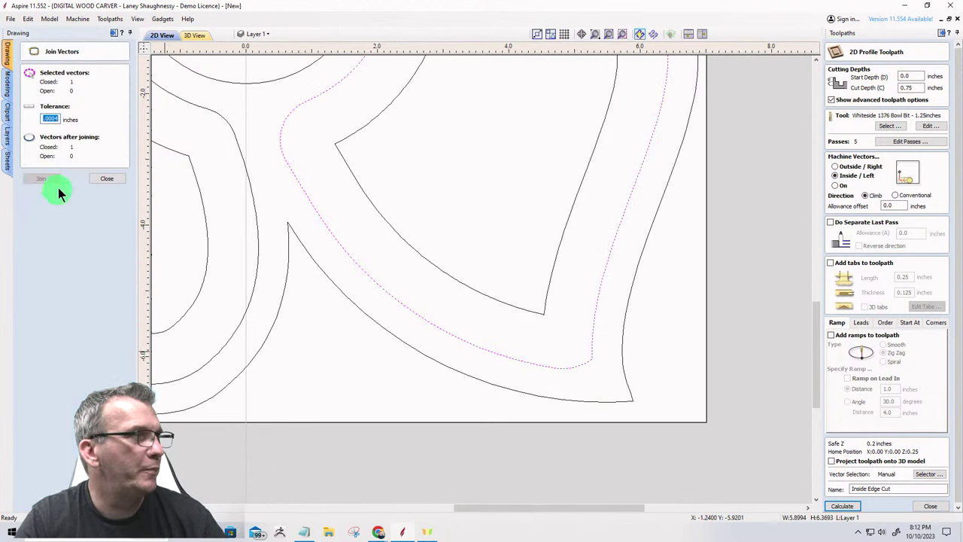
{"action": "left_click", "coordinate": [105, 179]}
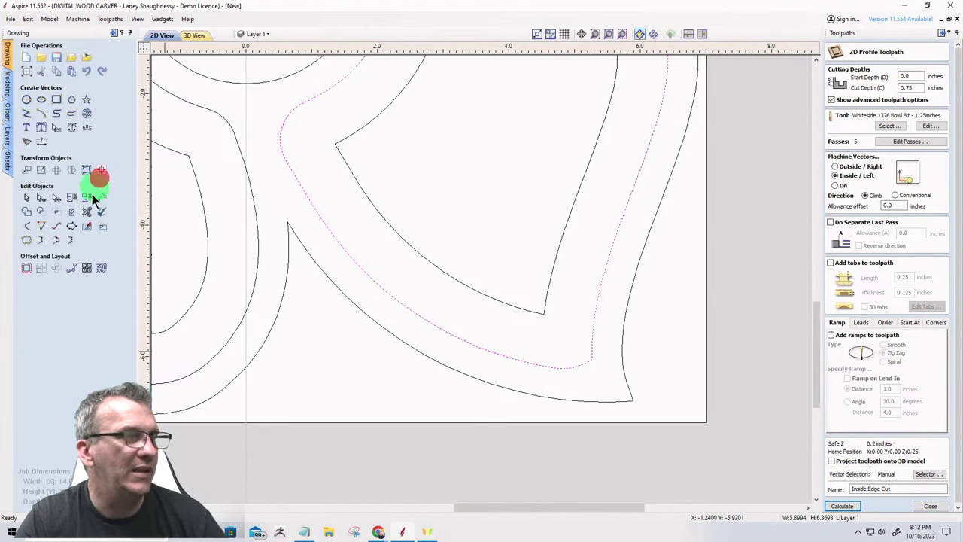
{"action": "left_click", "coordinate": [40, 197]}
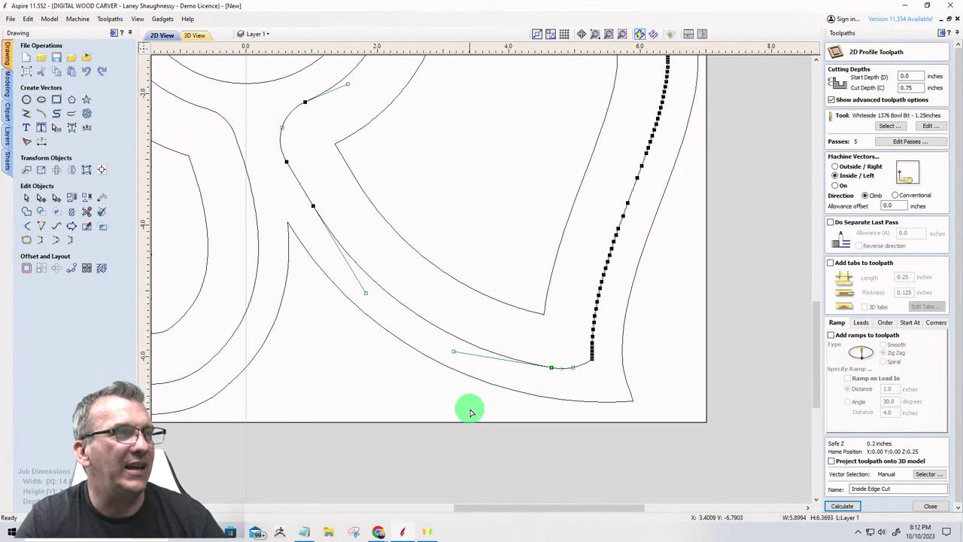
{"action": "scroll", "coordinate": [487, 414], "scroll_direction": "down", "scroll_amount": 4}
{"action": "scroll", "coordinate": [492, 393], "scroll_direction": "up", "scroll_amount": 5}
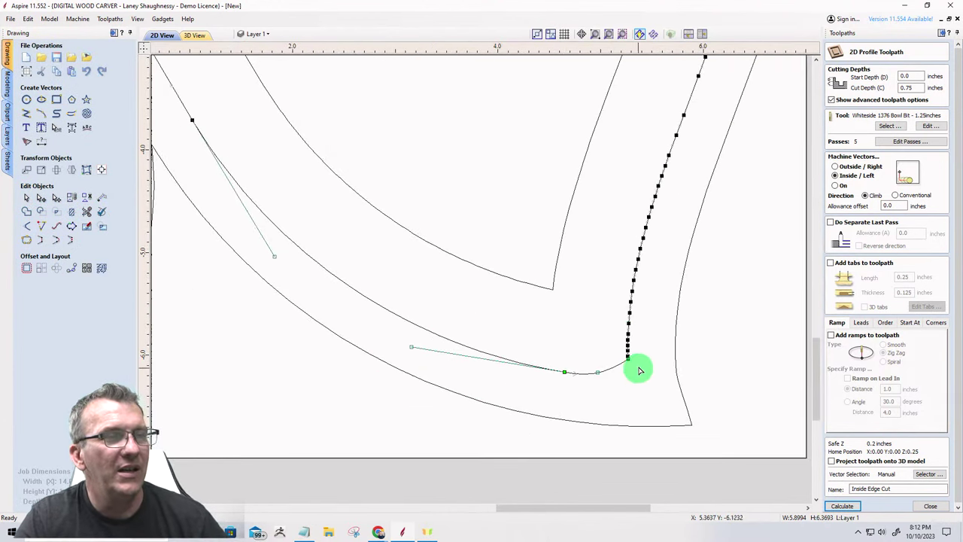
{"action": "scroll", "coordinate": [640, 361], "scroll_direction": "up", "scroll_amount": 2}
Refit the densely noded petal path as circular arcs at 0.01-inch tolerance.
{"action": "left_click", "coordinate": [54, 224]}
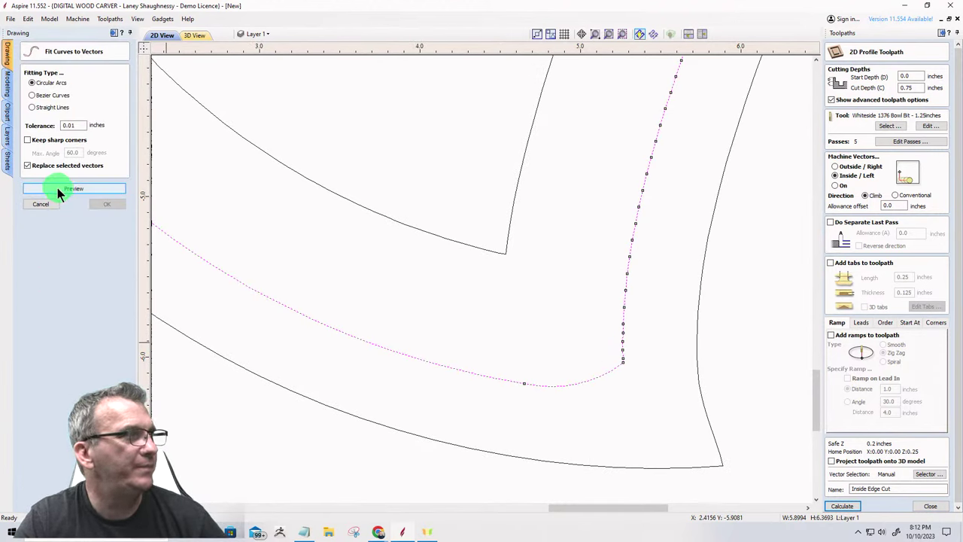
{"action": "left_click", "coordinate": [57, 188]}
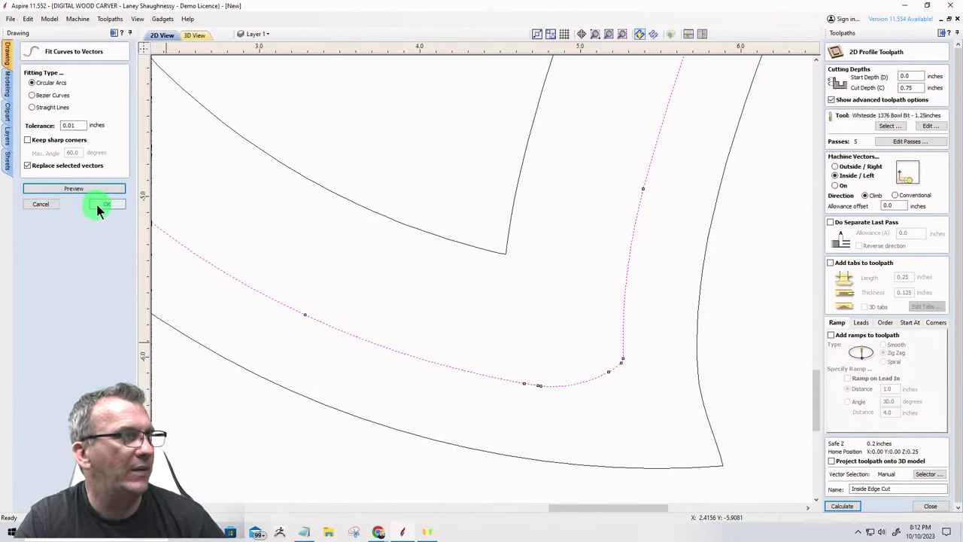
{"action": "left_click", "coordinate": [104, 204]}
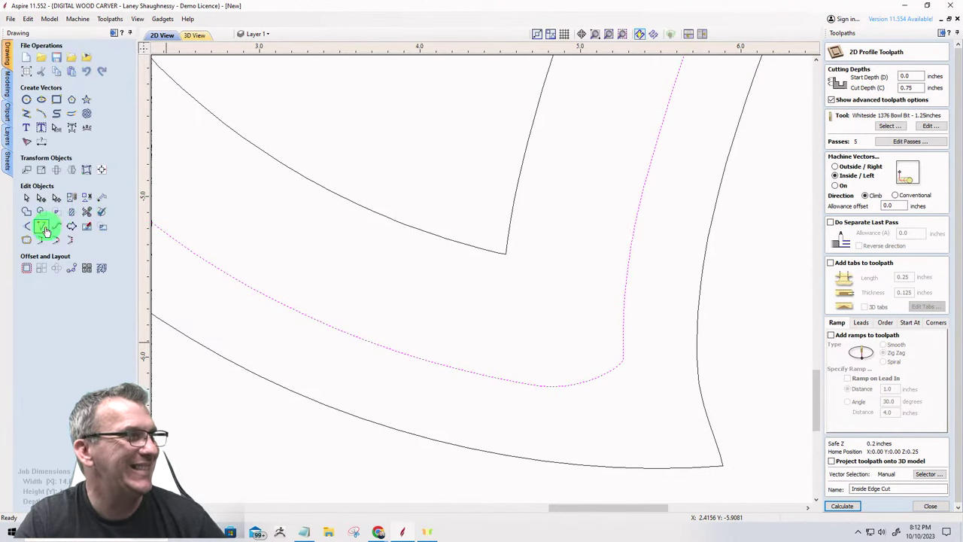
{"action": "left_click", "coordinate": [46, 228]}
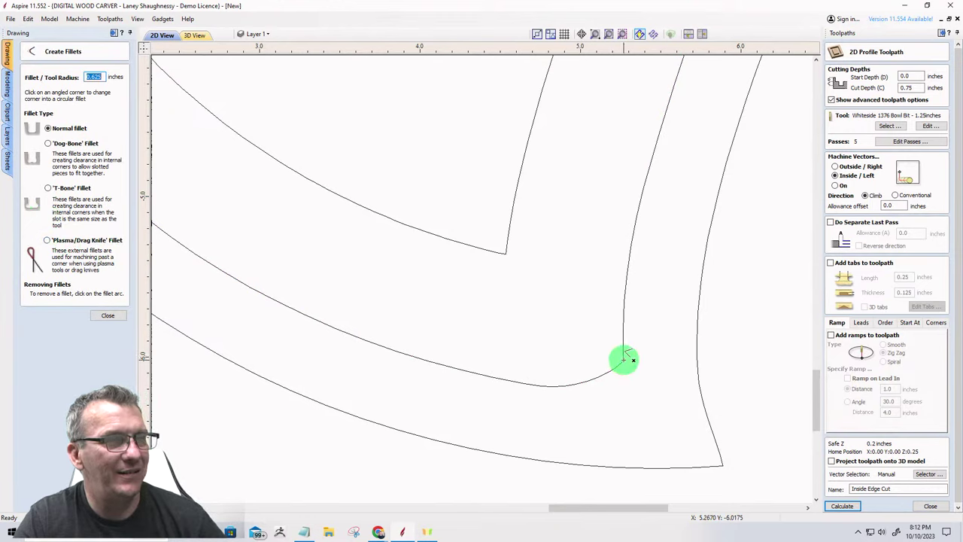
Fillet the refitted path's sharp lower-right inner corner at 0.625 inch and zoom out.
{"action": "left_click", "coordinate": [623, 360]}
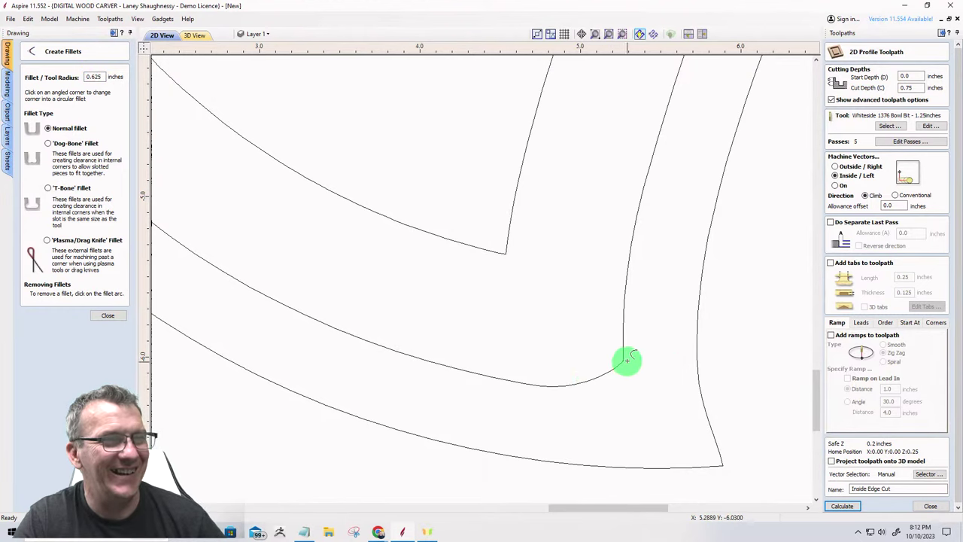
{"action": "left_click", "coordinate": [624, 360]}
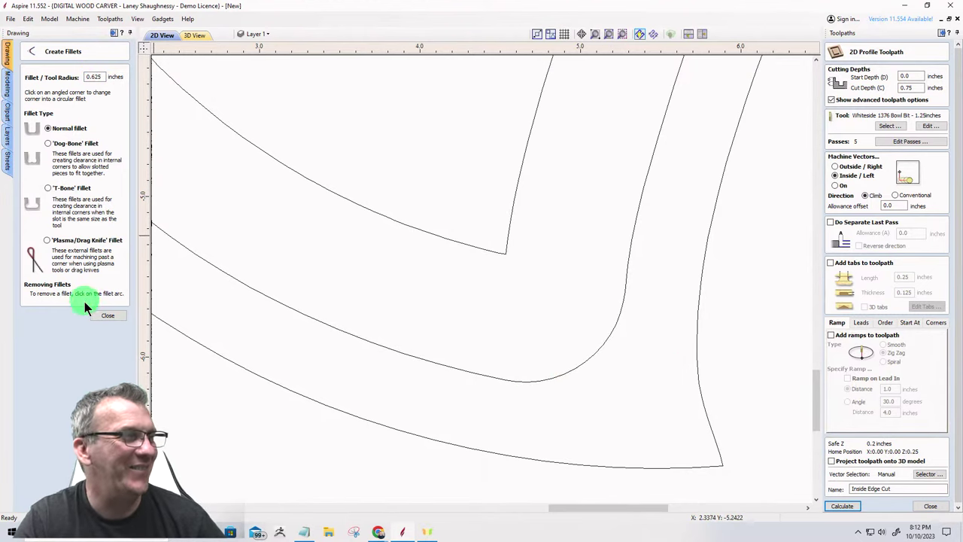
{"action": "left_click", "coordinate": [105, 316]}
{"action": "scroll", "coordinate": [569, 322], "scroll_direction": "down", "scroll_amount": 6}
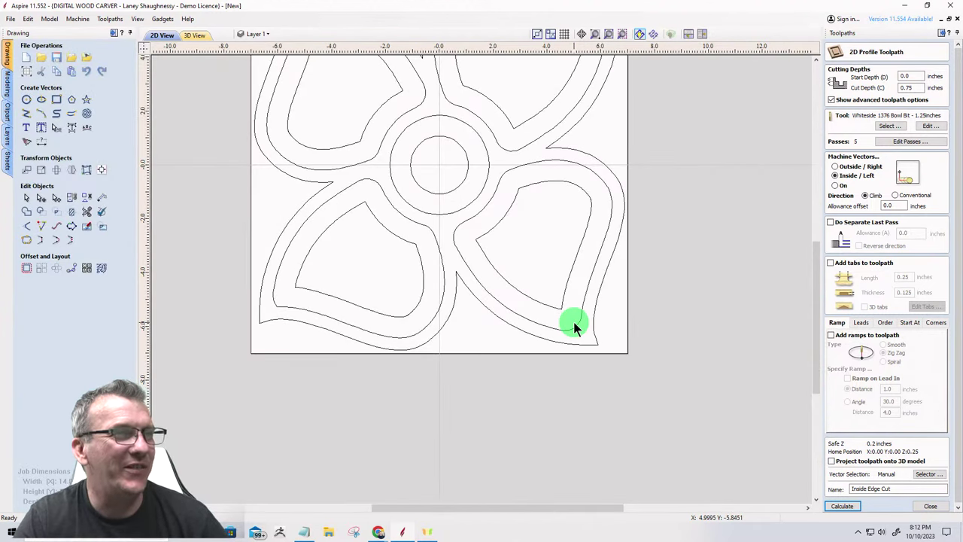
Close the profile form and fillet the lower-left petal path's sharp corner at 0.625 inch.
{"action": "left_click", "coordinate": [930, 506]}
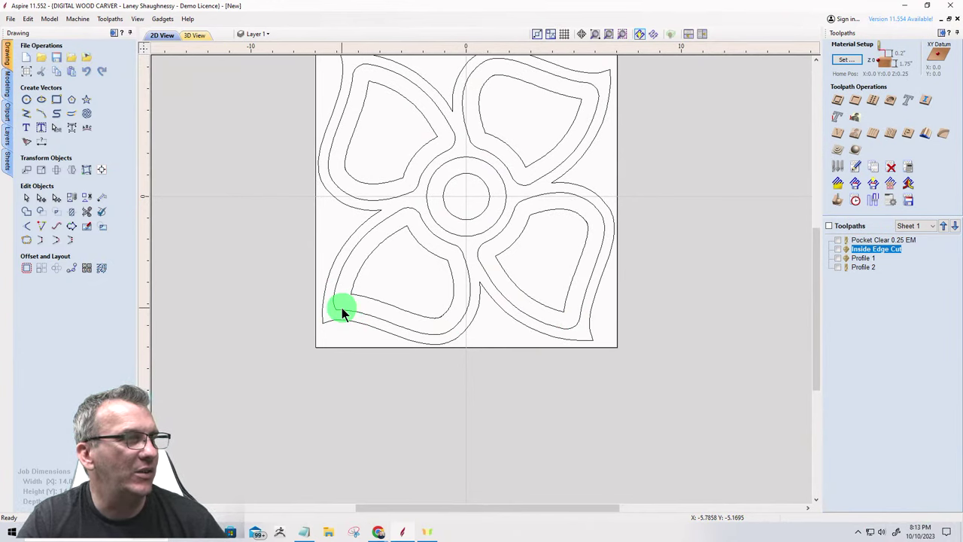
{"action": "left_click", "coordinate": [339, 312]}
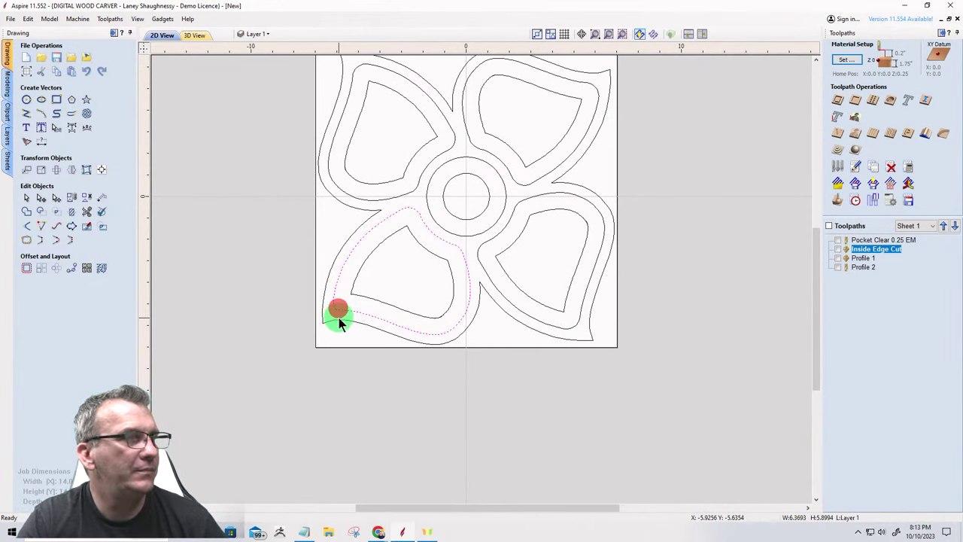
{"action": "scroll", "coordinate": [339, 312], "scroll_direction": "up", "scroll_amount": 5}
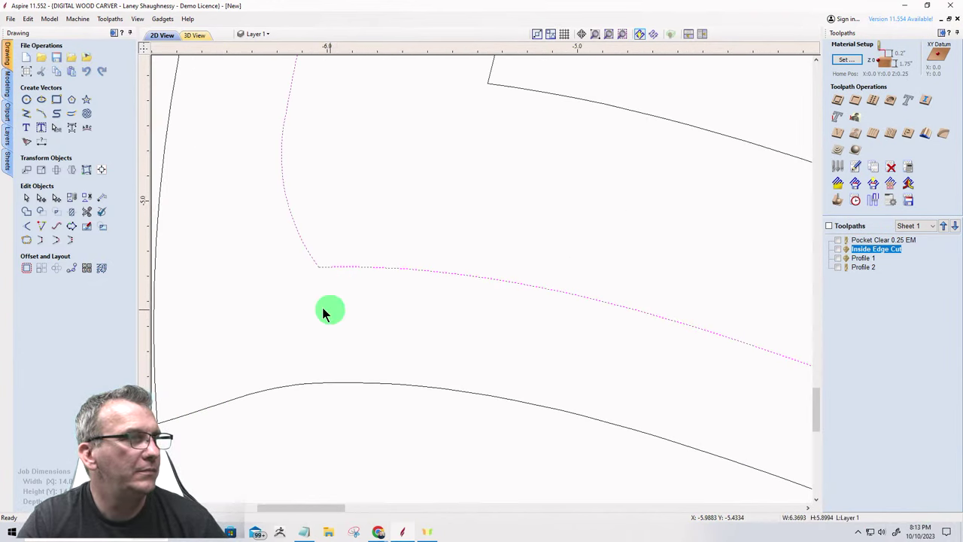
{"action": "left_click", "coordinate": [26, 225]}
{"action": "left_click", "coordinate": [317, 268]}
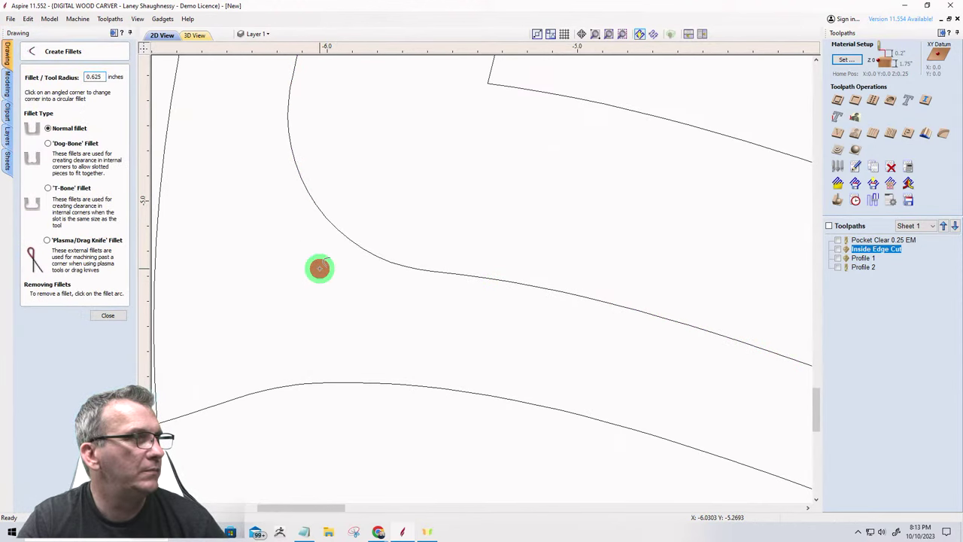
{"action": "left_click", "coordinate": [103, 317]}
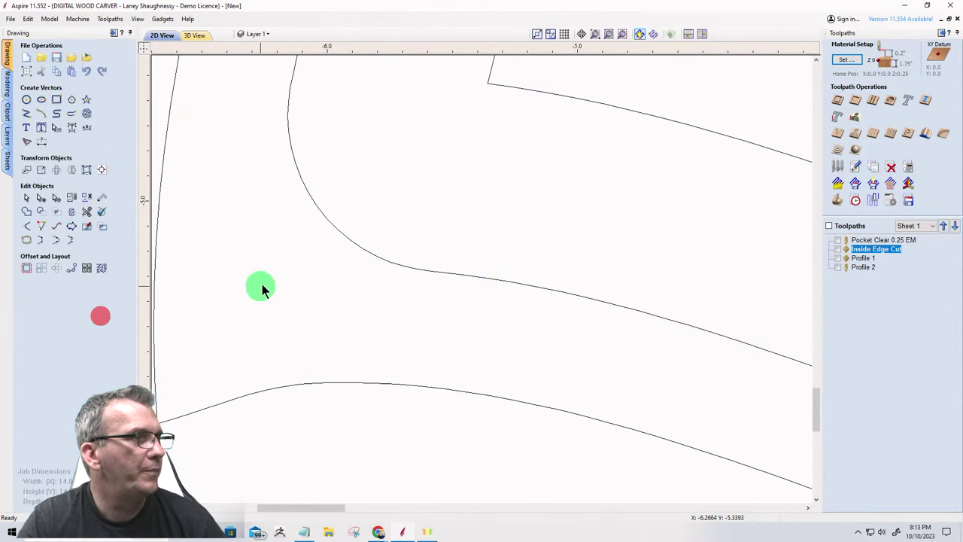
Select all four petal inner paths: lower-left, upper-left, upper-right and lower-right.
{"action": "left_click", "coordinate": [326, 219]}
{"action": "scroll", "coordinate": [319, 317], "scroll_direction": "down", "scroll_amount": 2}
{"action": "scroll", "coordinate": [319, 318], "scroll_direction": "down", "scroll_amount": 5}
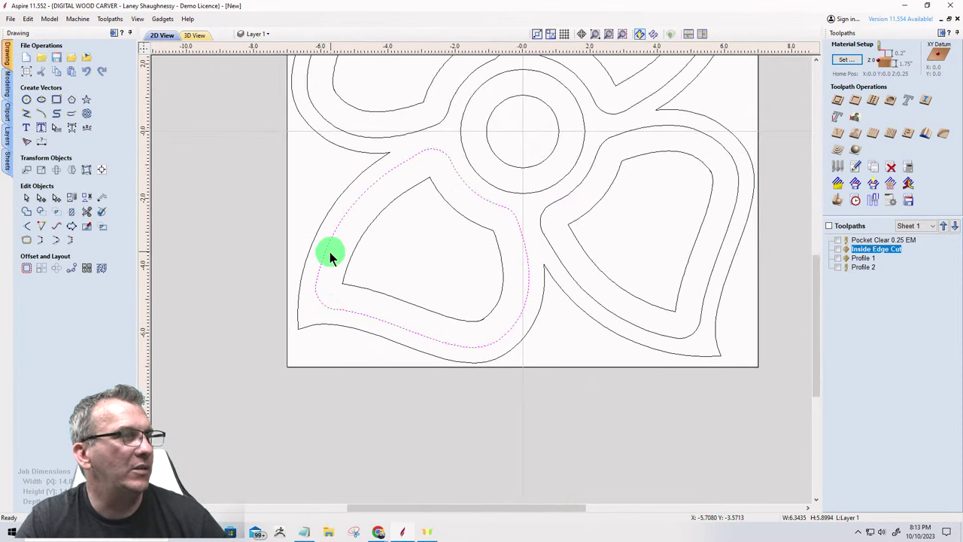
{"action": "left_click", "coordinate": [326, 167], "text": "shift"}
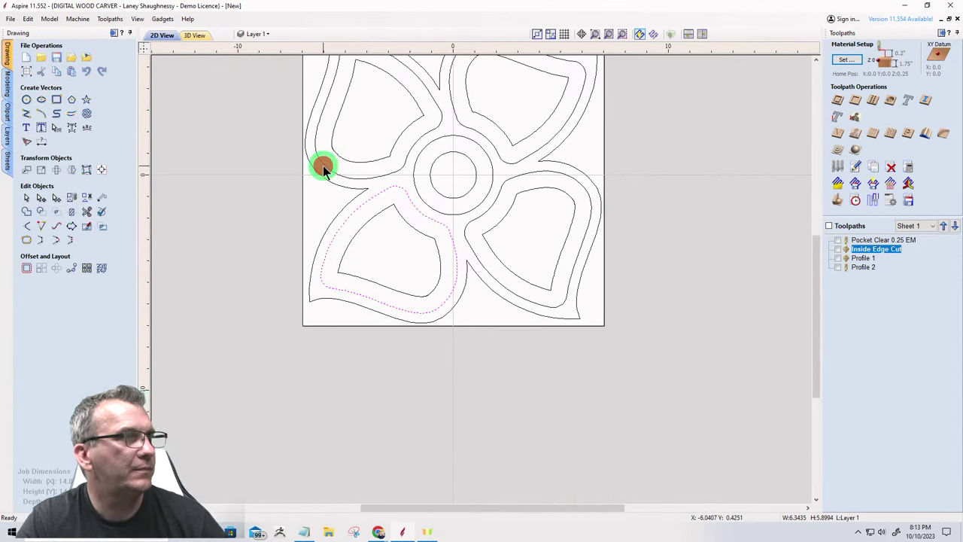
{"action": "left_click", "coordinate": [497, 161], "text": "shift"}
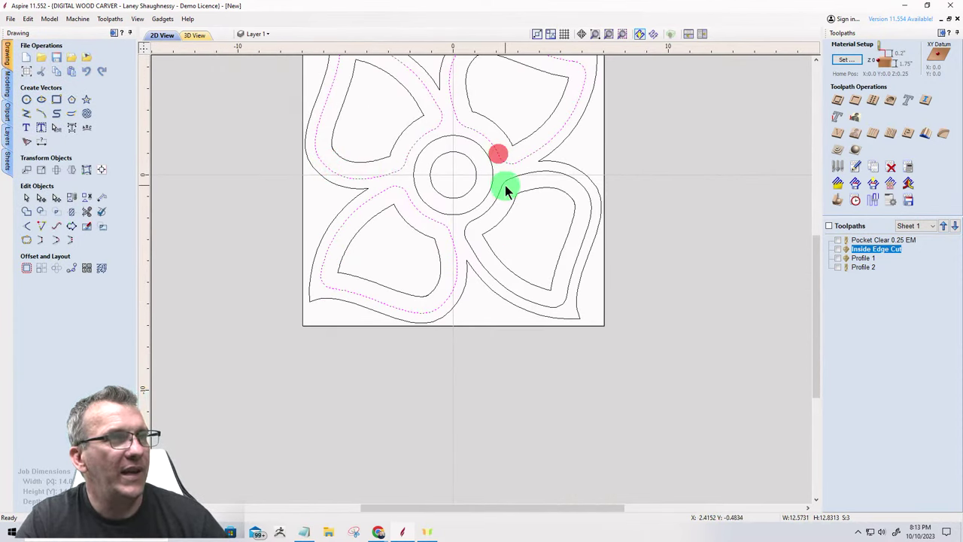
{"action": "left_click", "coordinate": [506, 180], "text": "shift"}
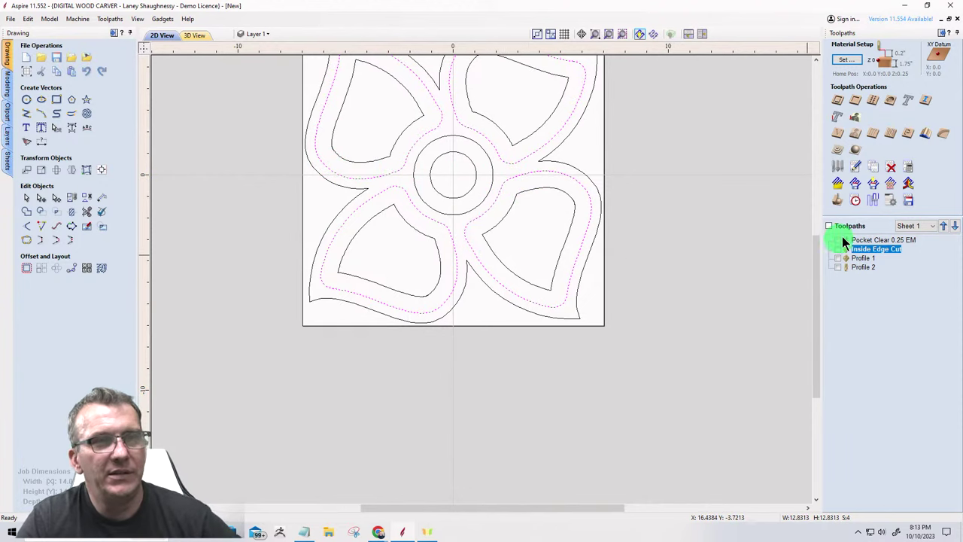
{"action": "mouse_move", "coordinate": [844, 239]}
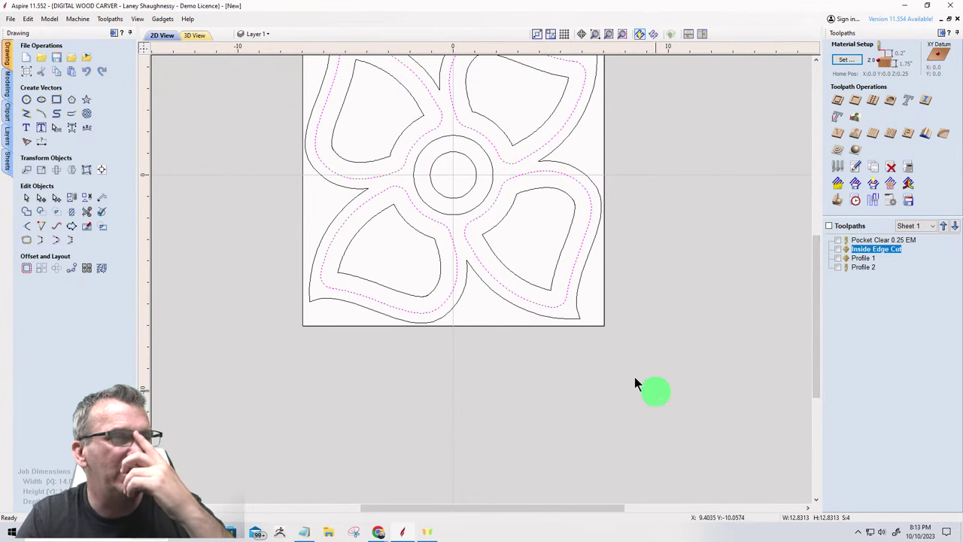
Reopen Inside Edge Cut, select the four filleted petal paths, and recalculate the toolpath.
{"action": "left_click", "coordinate": [493, 179]}
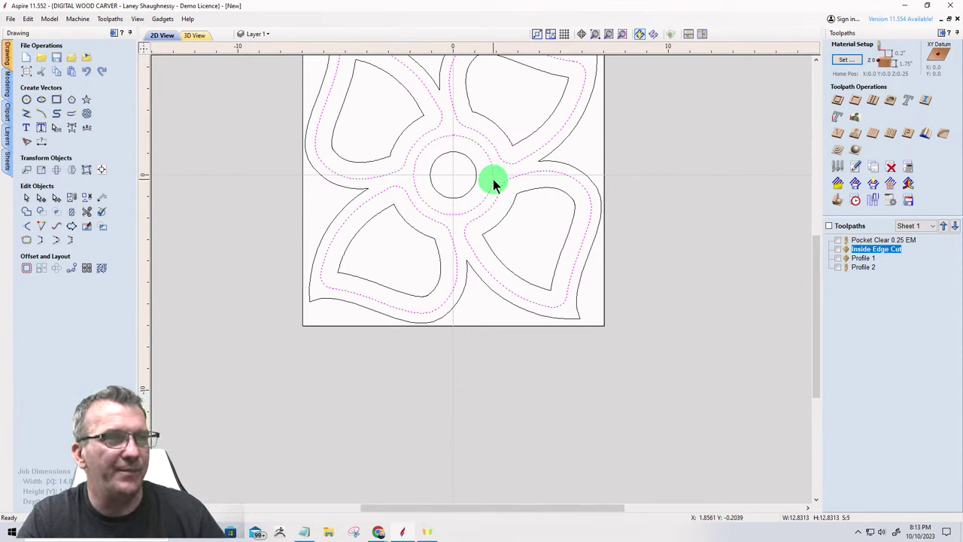
{"action": "left_click", "coordinate": [778, 260]}
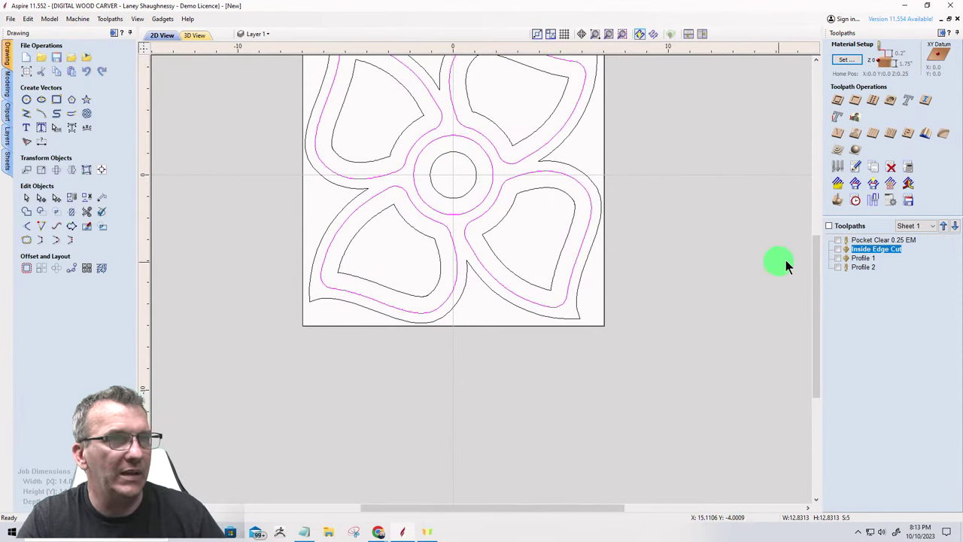
{"action": "left_click", "coordinate": [866, 251]}
{"action": "double_click", "coordinate": [869, 252]}
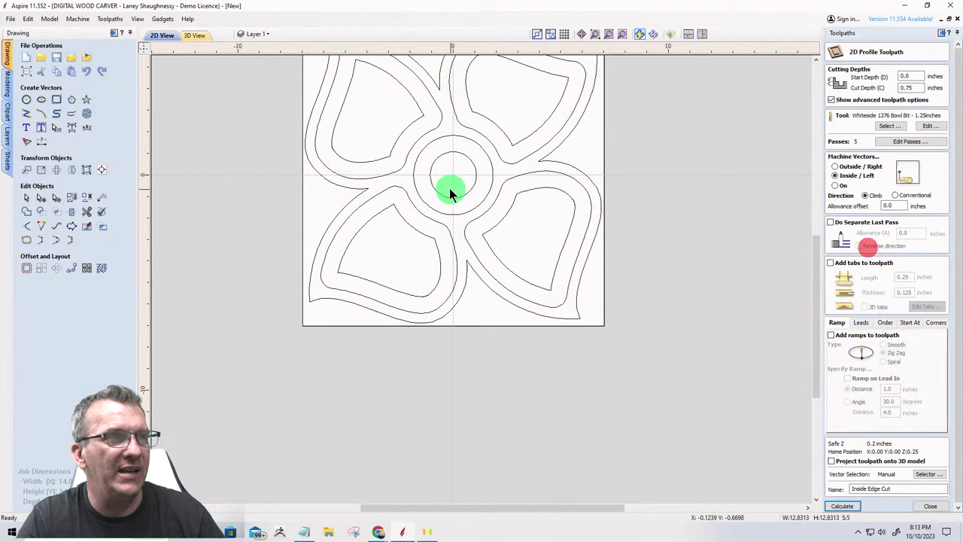
{"action": "left_click", "coordinate": [515, 176]}
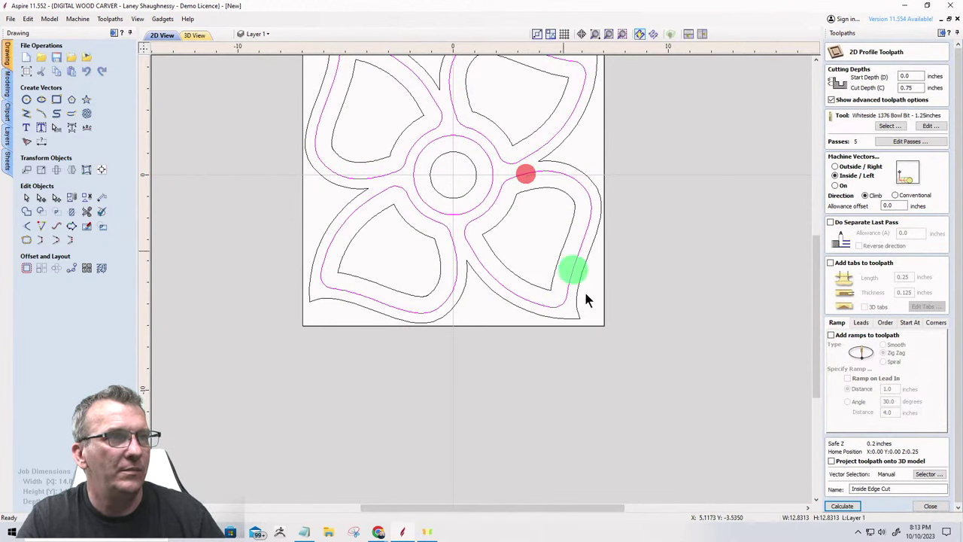
{"action": "left_click", "coordinate": [842, 506]}
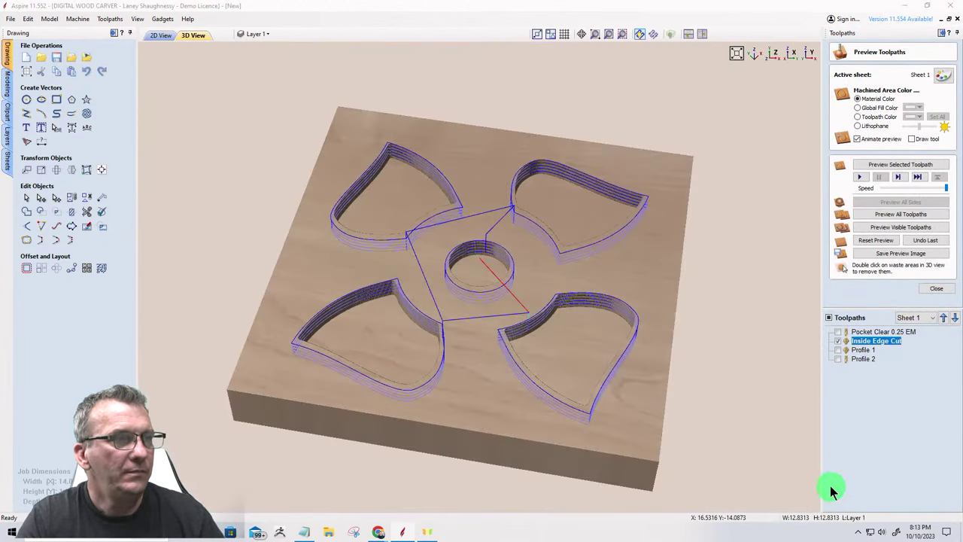
Simulate the visible toolpaths and inspect the carved petal grooves and centre pocket in 3D.
{"action": "left_click", "coordinate": [882, 228]}
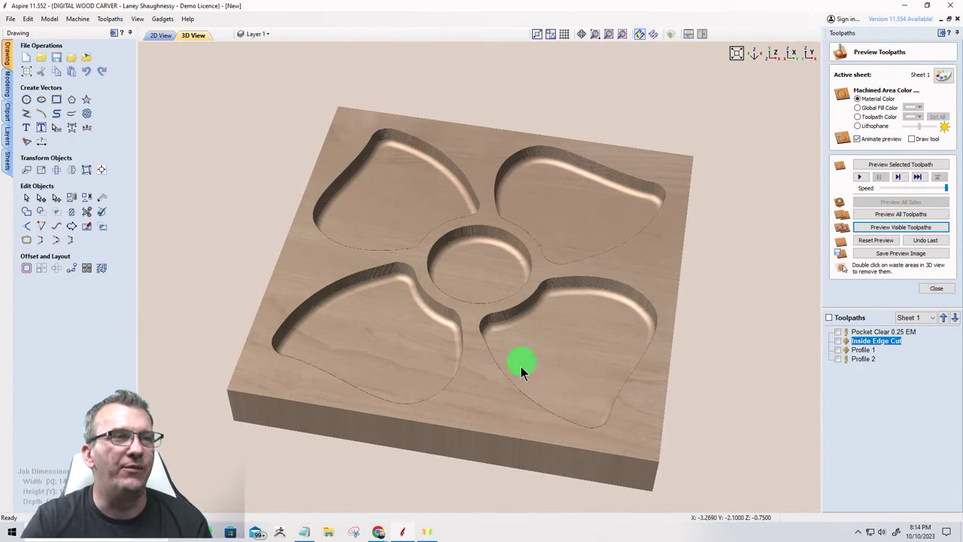
{"action": "left_click_drag", "start_coordinate": [548, 329], "coordinate": [459, 349]}
{"action": "scroll", "coordinate": [459, 349], "scroll_direction": "up", "scroll_amount": 3}
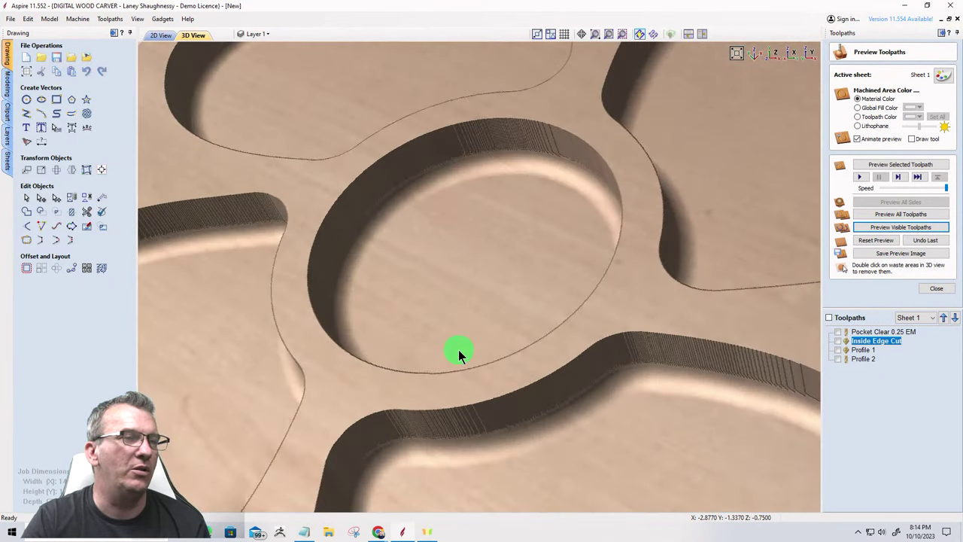
{"action": "scroll", "coordinate": [419, 412], "scroll_direction": "up", "scroll_amount": 1}
{"action": "middle_click_drag", "start_coordinate": [419, 412], "coordinate": [444, 193]}
{"action": "scroll", "coordinate": [445, 193], "scroll_direction": "up", "scroll_amount": 3}
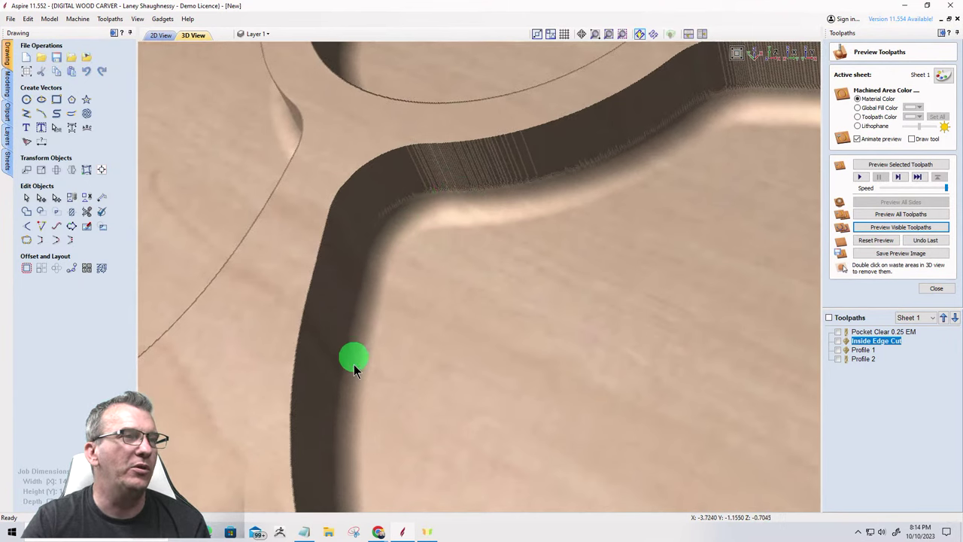
{"action": "scroll", "coordinate": [636, 294], "scroll_direction": "down", "scroll_amount": 4}
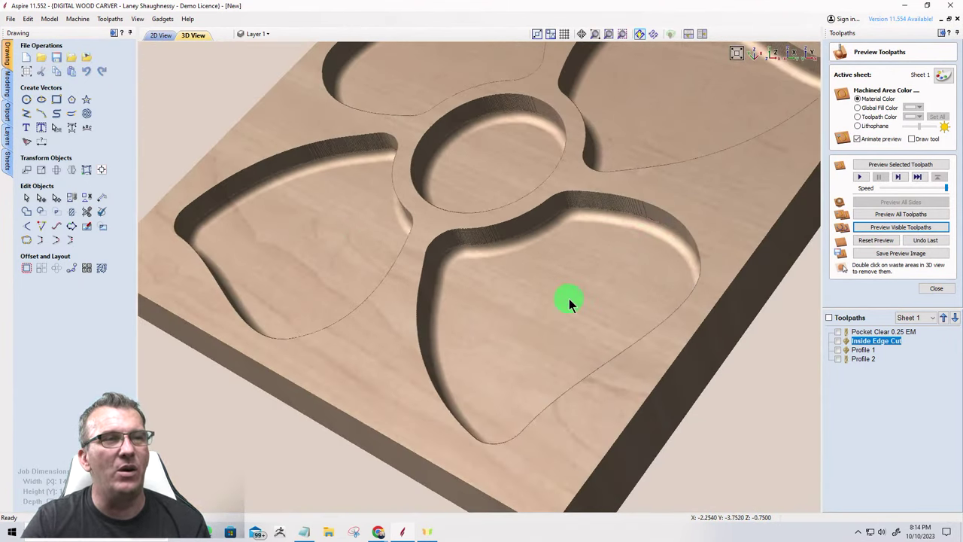
Reopen Profile 1, select the flower outline and centre ring in 2D, and calculate it.
{"action": "double_click", "coordinate": [862, 351]}
{"action": "left_click", "coordinate": [162, 35]}
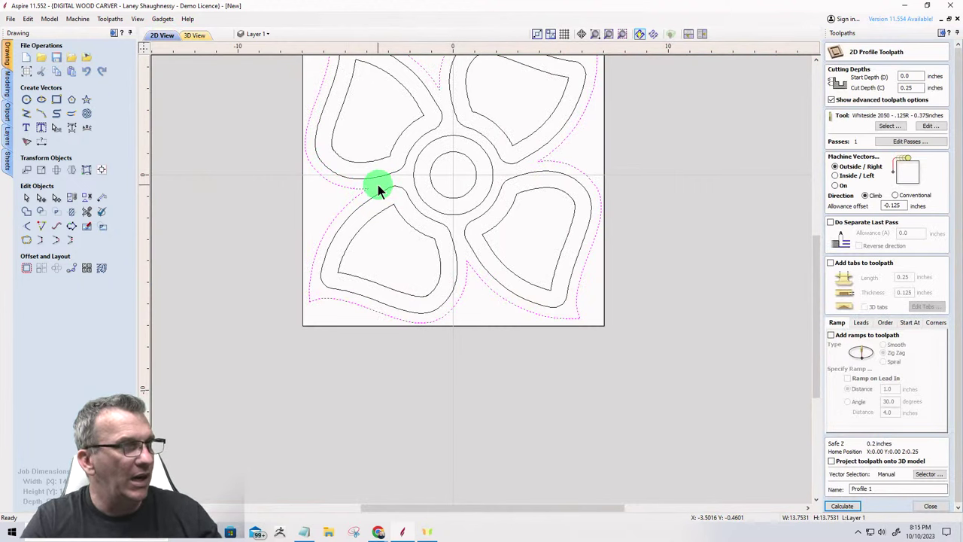
{"action": "left_click", "coordinate": [381, 195]}
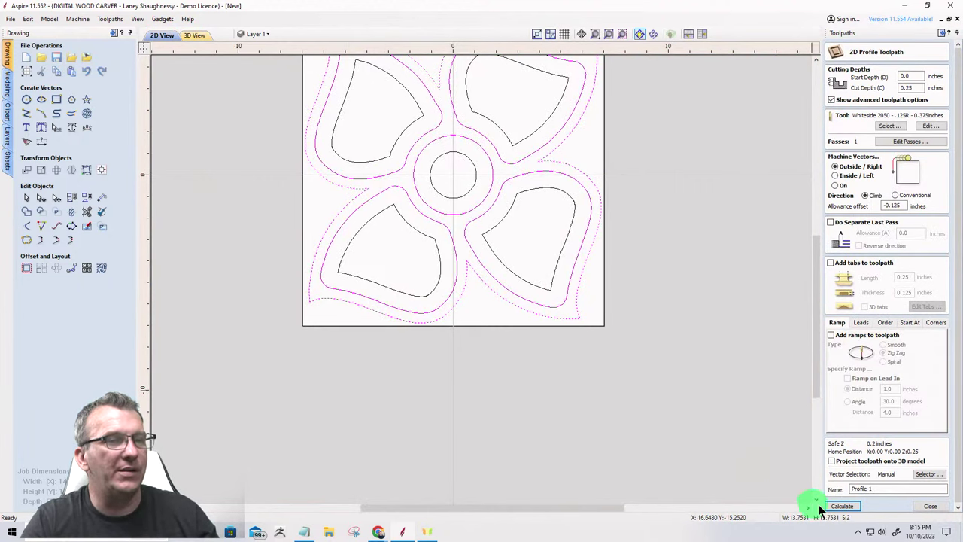
{"action": "left_click", "coordinate": [842, 505]}
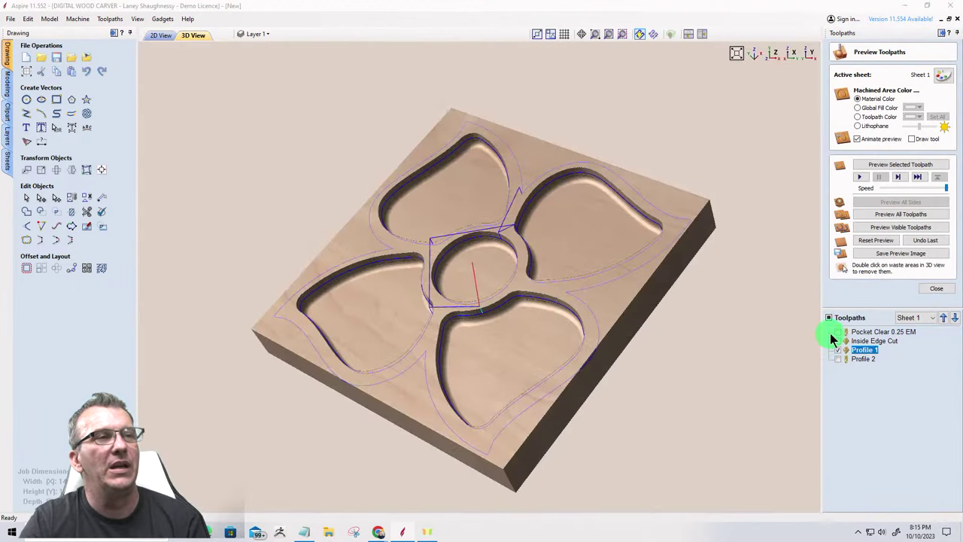
Simulate the visible toolpaths, inspect the central circle pocket grooves close up, and remove a waste sliver.
{"action": "left_click", "coordinate": [878, 224]}
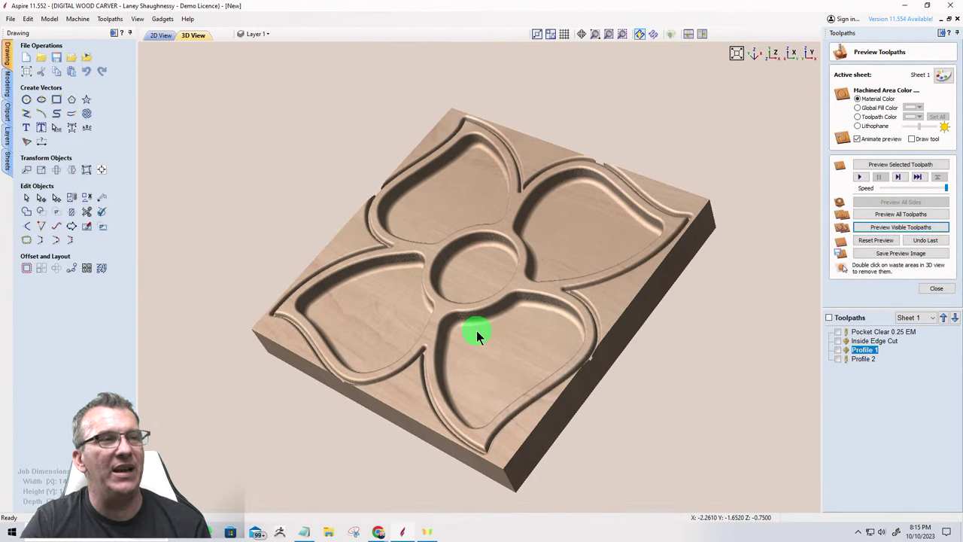
{"action": "left_click_drag", "start_coordinate": [510, 314], "coordinate": [597, 295]}
{"action": "scroll", "coordinate": [572, 286], "scroll_direction": "up", "scroll_amount": 5}
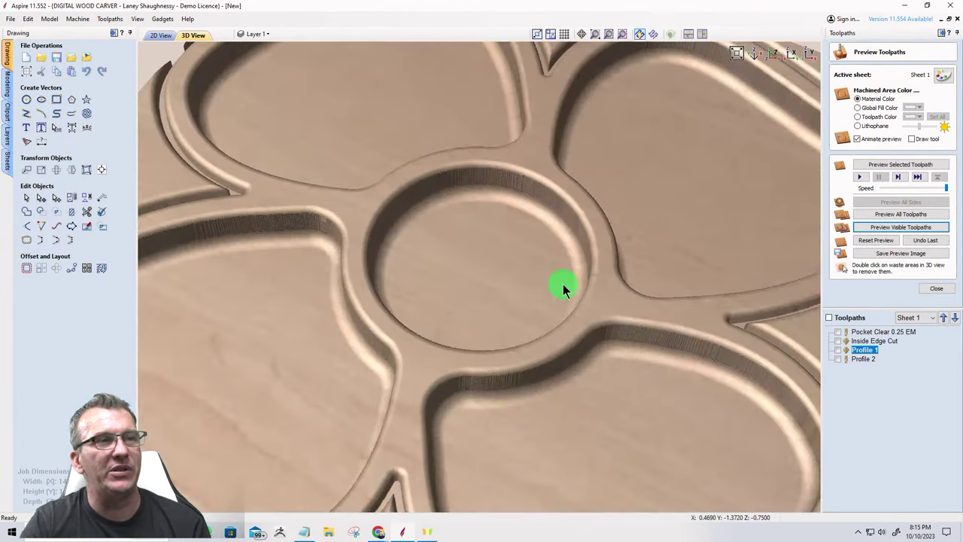
{"action": "left_click_drag", "start_coordinate": [701, 285], "coordinate": [431, 238]}
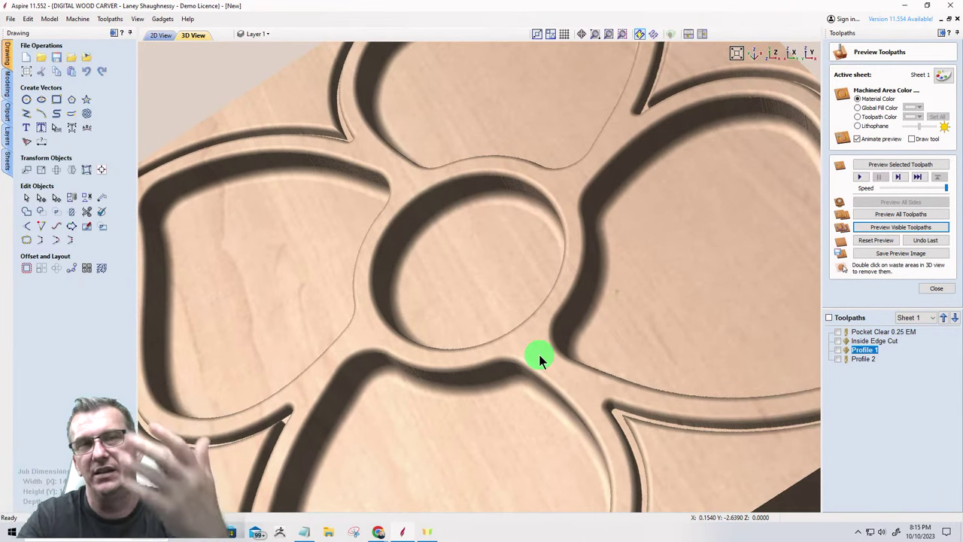
{"action": "scroll", "coordinate": [498, 320], "scroll_direction": "down", "scroll_amount": 3}
{"action": "left_click_drag", "start_coordinate": [498, 320], "coordinate": [497, 257]}
{"action": "scroll", "coordinate": [620, 382], "scroll_direction": "up", "scroll_amount": 3}
{"action": "scroll", "coordinate": [620, 378], "scroll_direction": "down", "scroll_amount": 2}
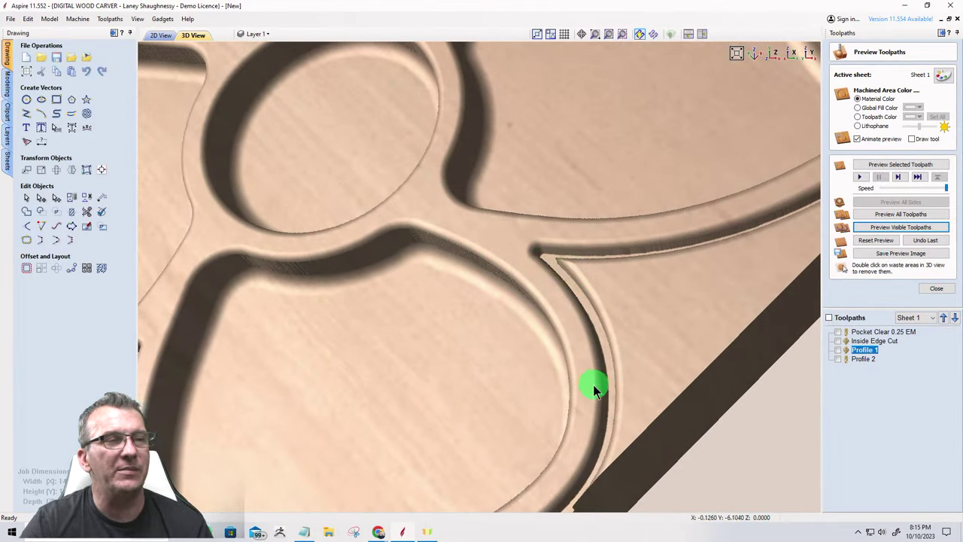
{"action": "double_click", "coordinate": [543, 255]}
Back in the 2D drawing, set the fillet tool radius to 0.125 inches.
{"action": "left_click", "coordinate": [153, 37]}
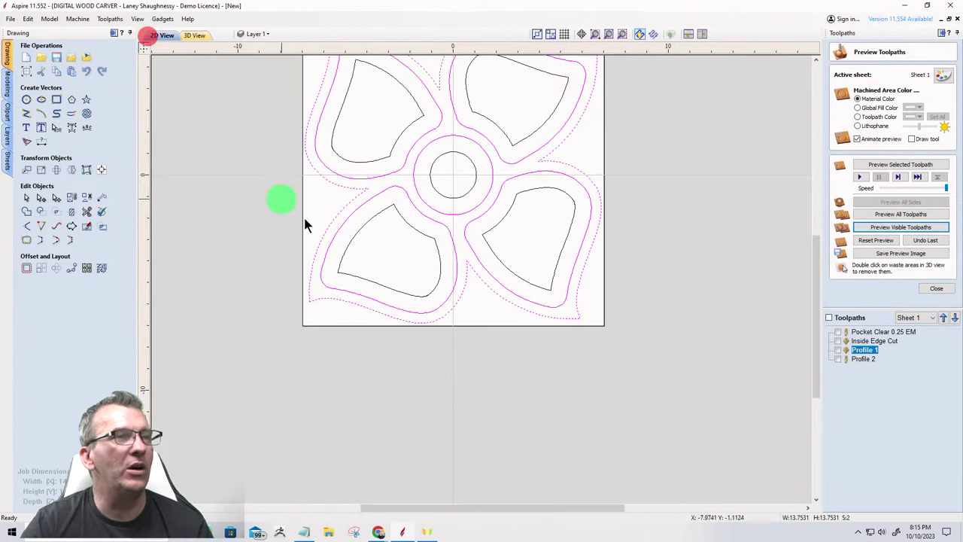
{"action": "scroll", "coordinate": [477, 265], "scroll_direction": "up", "scroll_amount": 3}
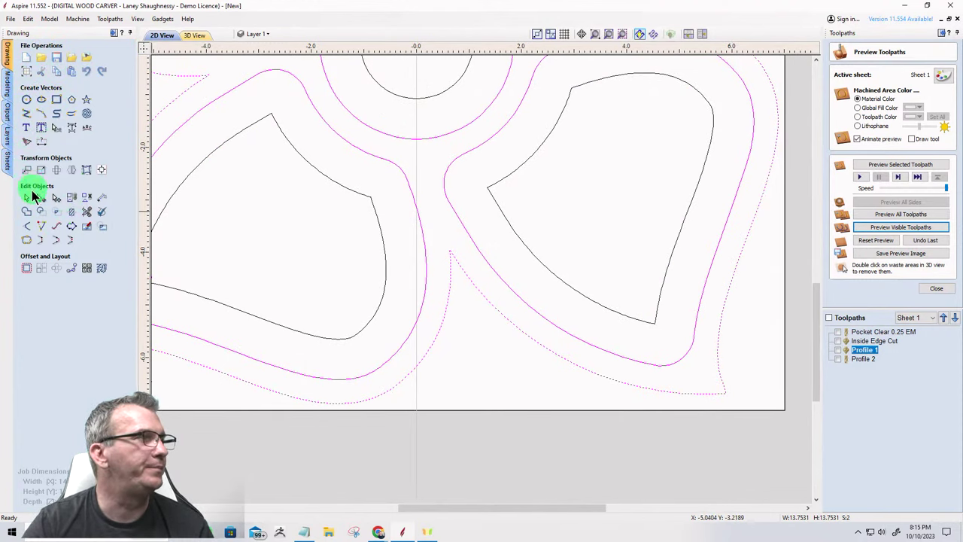
{"action": "left_click", "coordinate": [26, 228]}
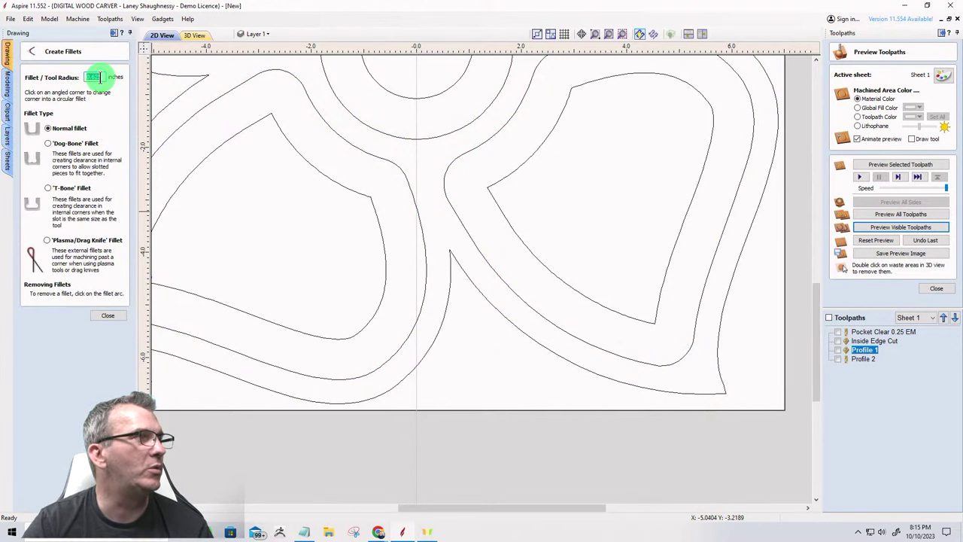
{"action": "double_click", "coordinate": [103, 76]}
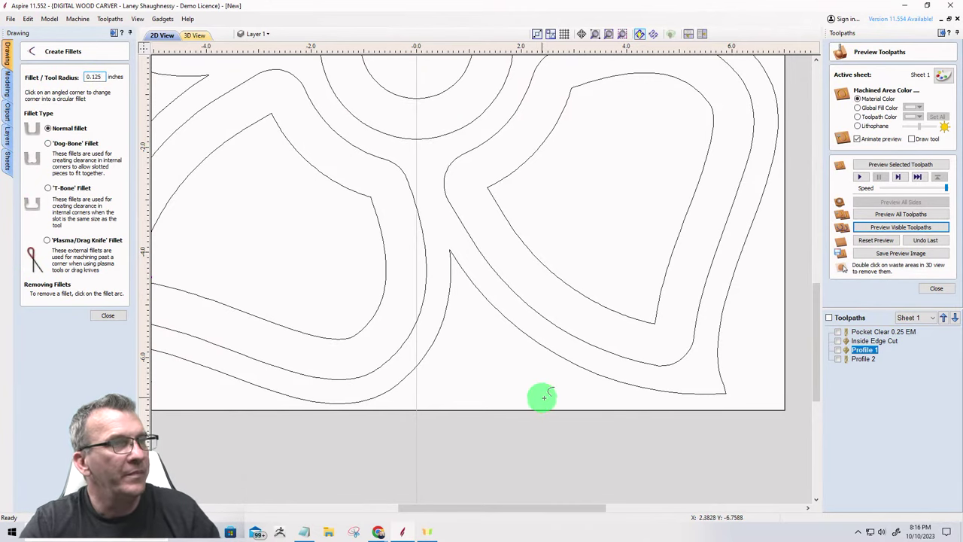
Fillet two sharp pinched corners of the flower outline, then close the fillet tool.
{"action": "left_click", "coordinate": [450, 249]}
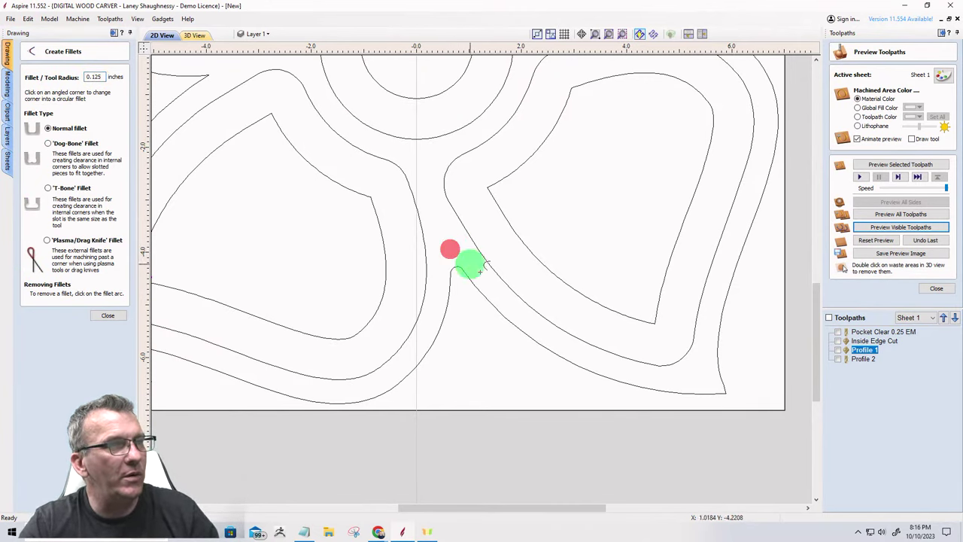
{"action": "scroll", "coordinate": [529, 399], "scroll_direction": "down", "scroll_amount": 3}
{"action": "scroll", "coordinate": [576, 271], "scroll_direction": "up", "scroll_amount": 3}
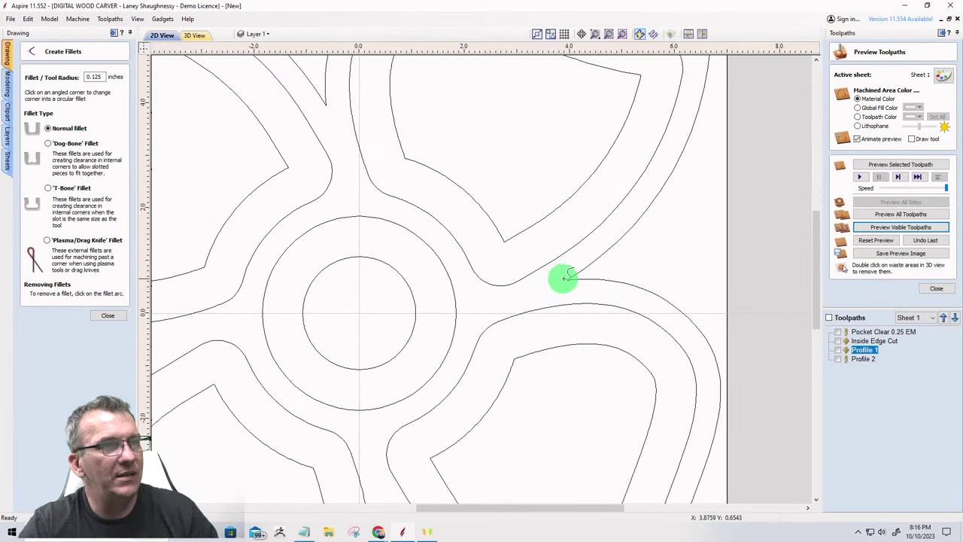
{"action": "scroll", "coordinate": [534, 311], "scroll_direction": "down", "scroll_amount": 3}
{"action": "scroll", "coordinate": [450, 229], "scroll_direction": "up", "scroll_amount": 3}
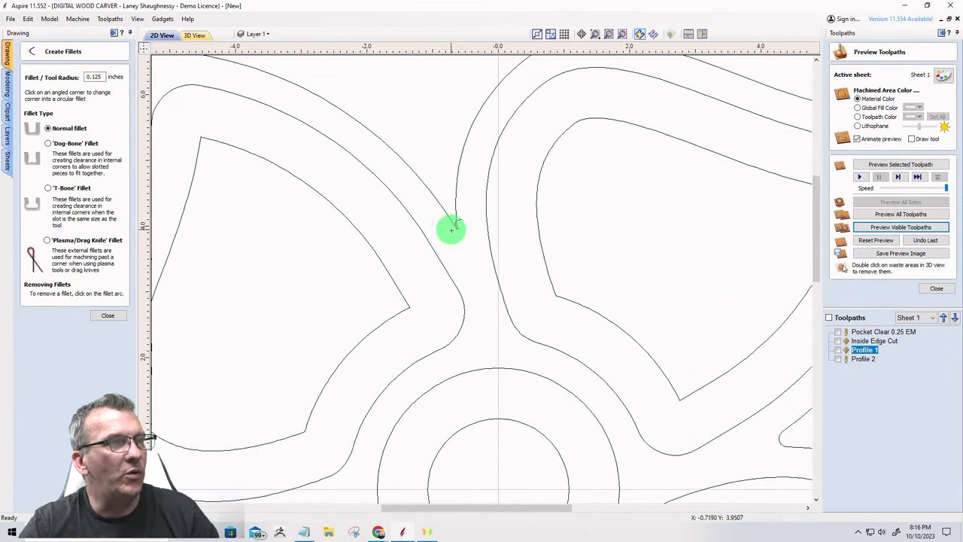
{"action": "left_click", "coordinate": [456, 227]}
{"action": "scroll", "coordinate": [456, 228], "scroll_direction": "down", "scroll_amount": 3}
{"action": "scroll", "coordinate": [385, 392], "scroll_direction": "up", "scroll_amount": 2}
{"action": "scroll", "coordinate": [344, 394], "scroll_direction": "up", "scroll_amount": 2}
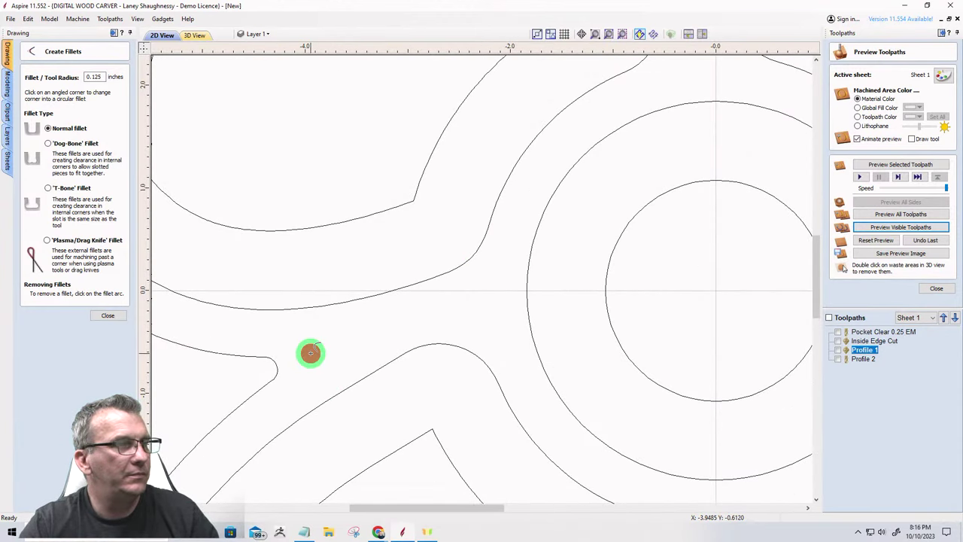
{"action": "left_click", "coordinate": [103, 317]}
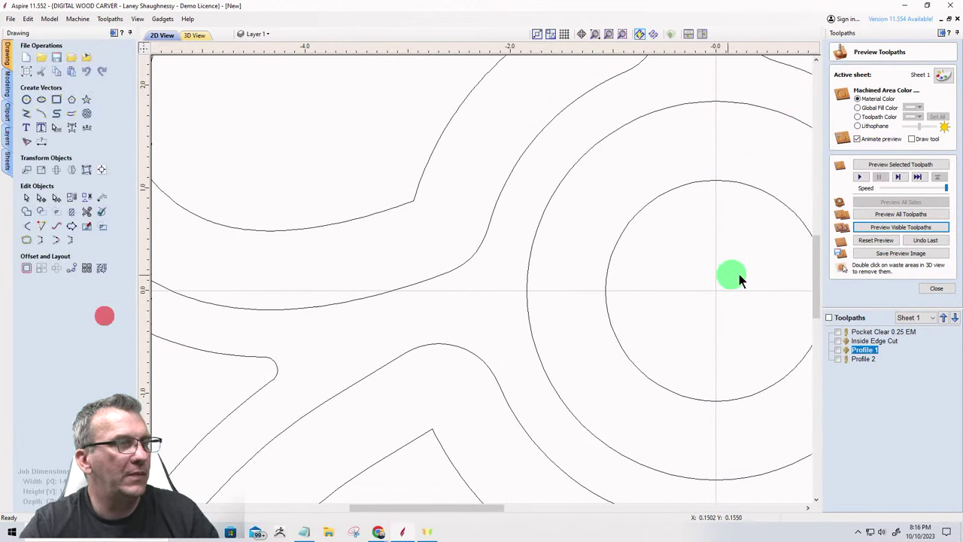
Recalculate Profile 1 and the 1.75-inch-deep Profile 2 cutout on the filleted outline.
{"action": "double_click", "coordinate": [864, 352]}
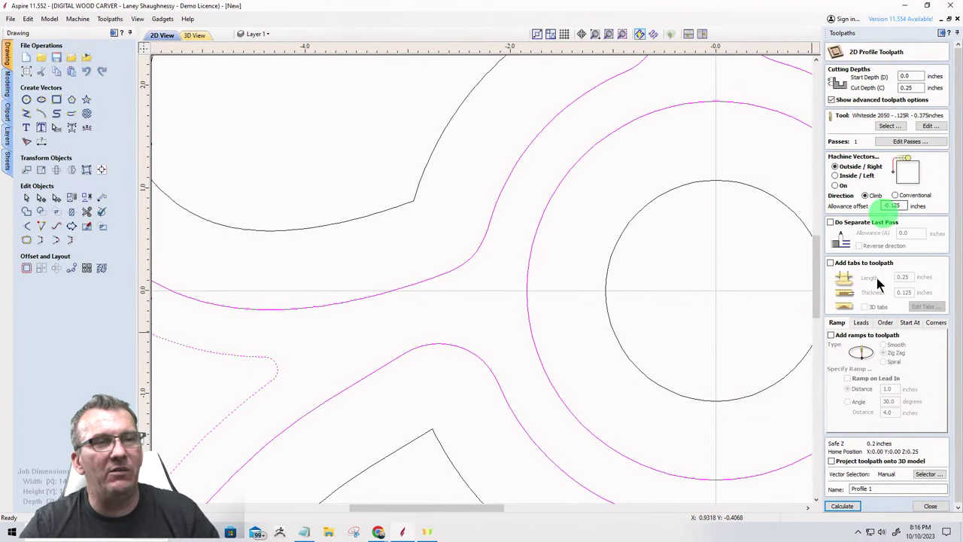
{"action": "left_click", "coordinate": [847, 507]}
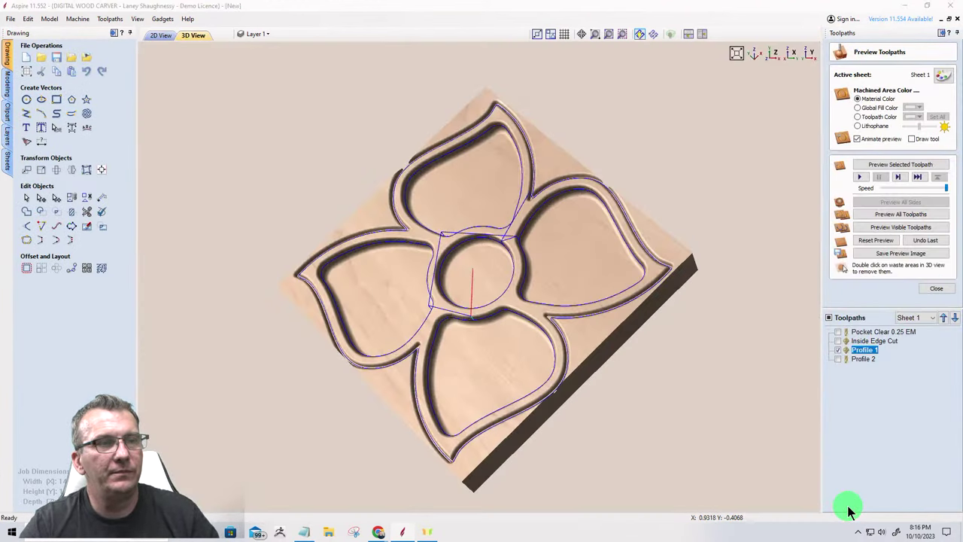
{"action": "double_click", "coordinate": [864, 359]}
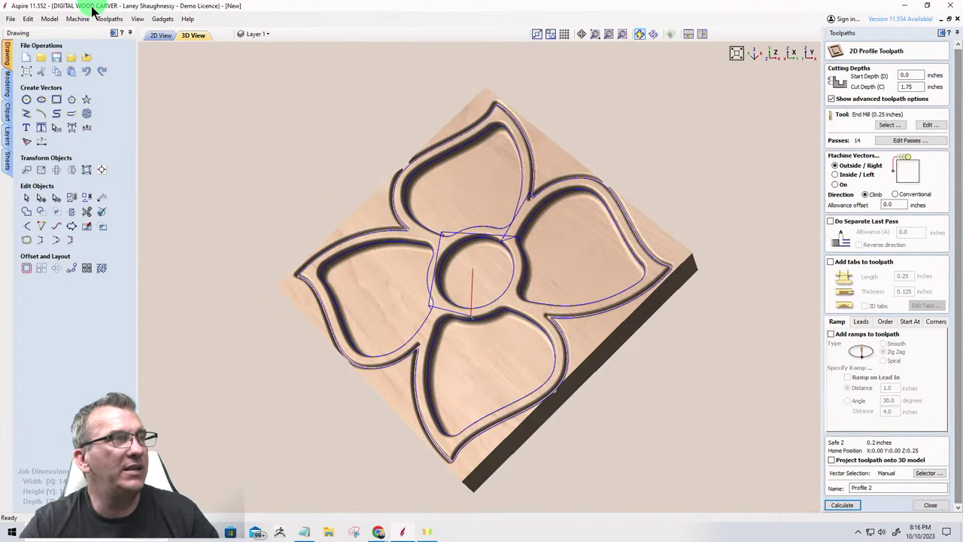
{"action": "left_click", "coordinate": [157, 35]}
{"action": "scroll", "coordinate": [392, 260], "scroll_direction": "down", "scroll_amount": 8}
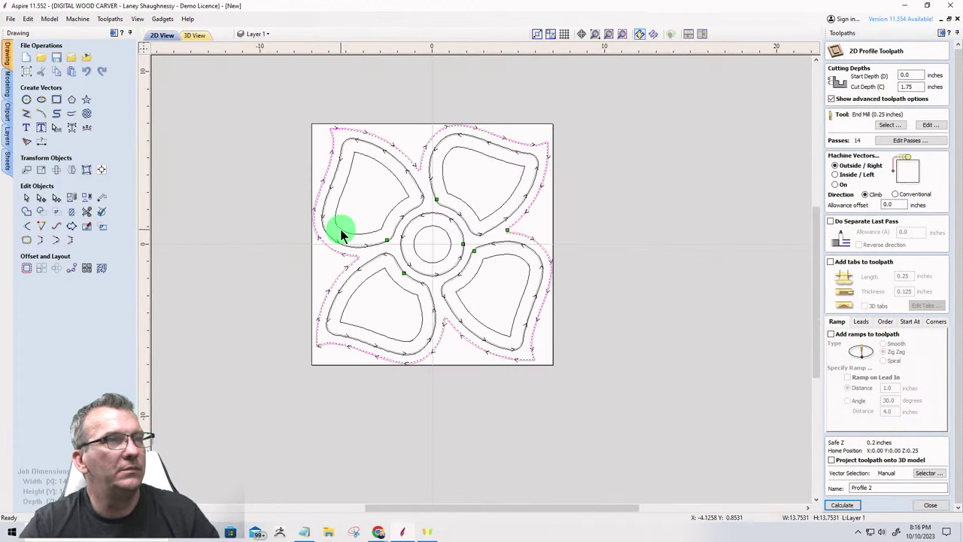
{"action": "left_click", "coordinate": [847, 505]}
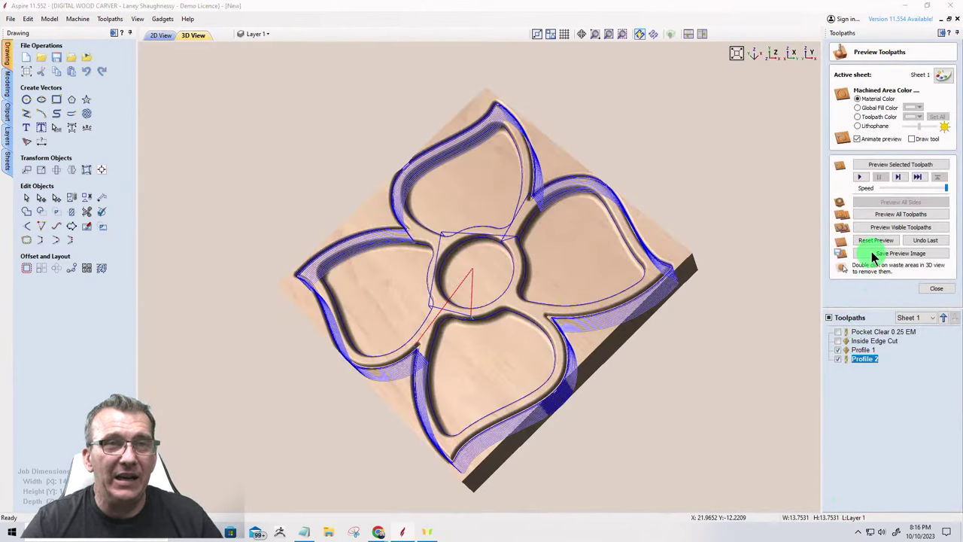
Reset the preview to flat stock and simulate all toolpaths, showing the flower cut-out.
{"action": "left_click", "coordinate": [875, 241]}
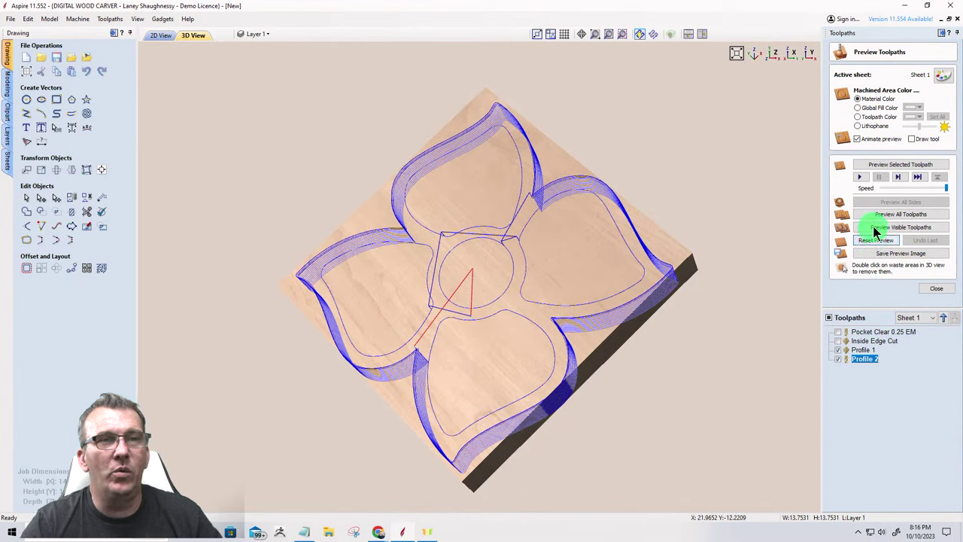
{"action": "left_click", "coordinate": [877, 213]}
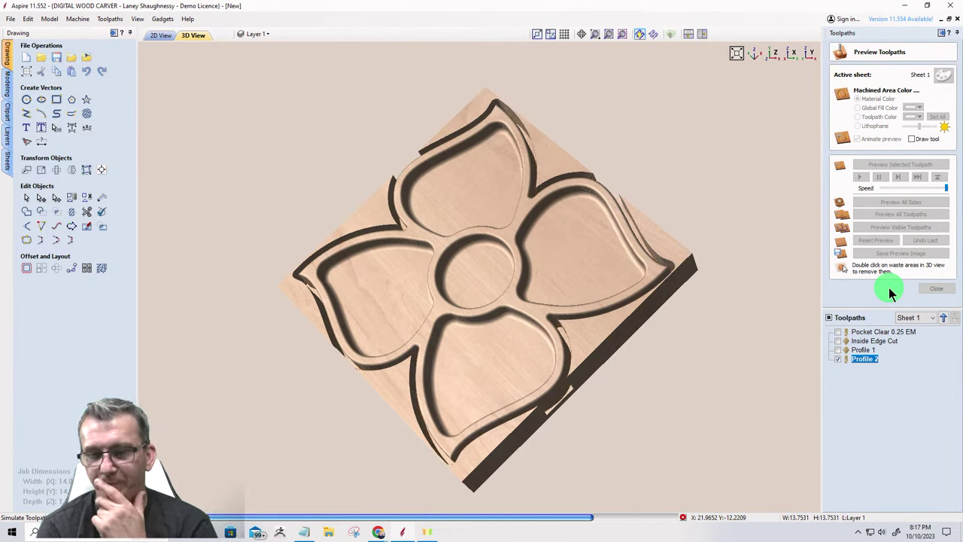
{"action": "left_click", "coordinate": [617, 325]}
{"action": "double_click", "coordinate": [617, 326]}
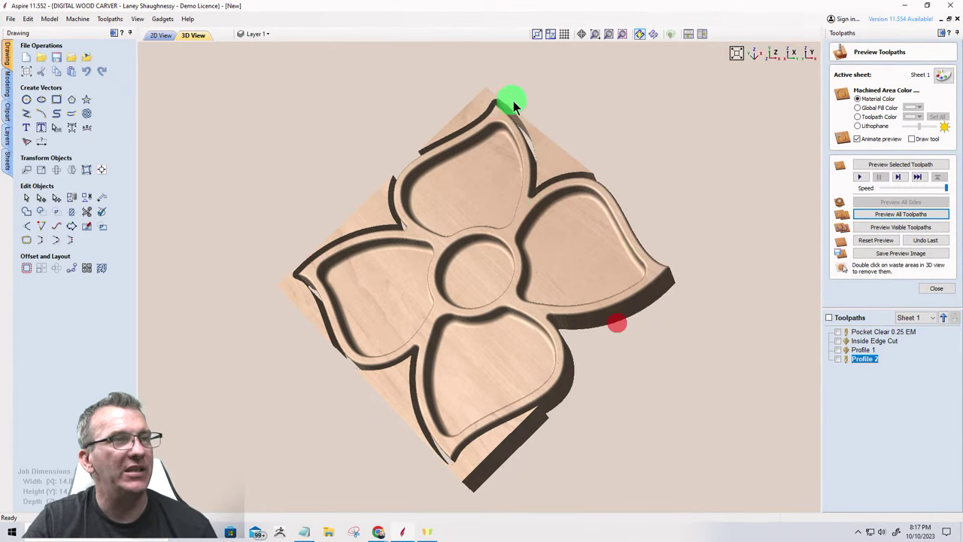
{"action": "double_click", "coordinate": [480, 129]}
{"action": "double_click", "coordinate": [365, 219]}
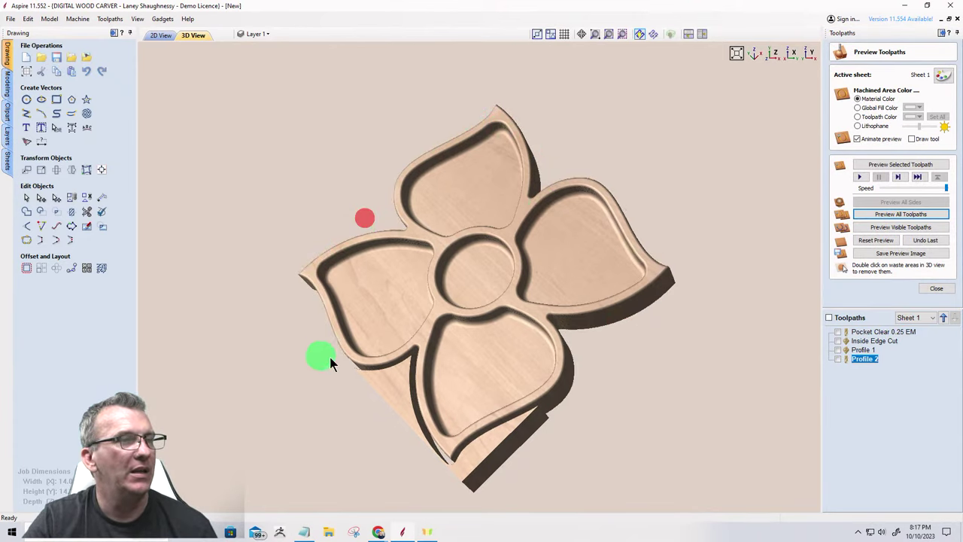
{"action": "double_click", "coordinate": [399, 390]}
{"action": "mouse_move", "coordinate": [429, 312]}
{"action": "left_mouse_down"}
{"action": "mouse_move", "coordinate": [624, 241]}
{"action": "mouse_move", "coordinate": [683, 234]}
{"action": "mouse_move", "coordinate": [558, 334]}
{"action": "mouse_move", "coordinate": [484, 316]}
{"action": "mouse_move", "coordinate": [499, 323]}
{"action": "left_mouse_up"}
{"action": "scroll", "coordinate": [499, 331], "scroll_direction": "up", "scroll_amount": 5}
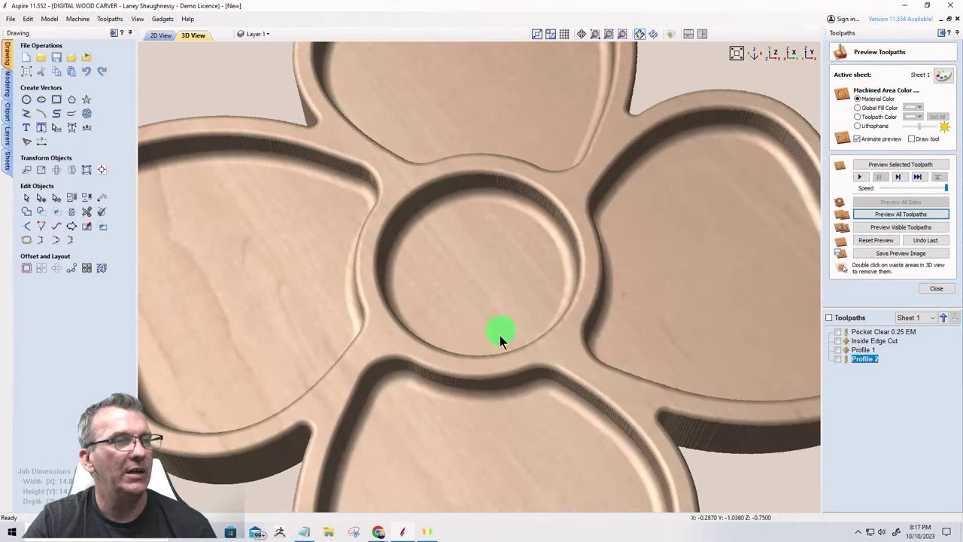
{"action": "mouse_move", "coordinate": [469, 390]}
{"action": "left_mouse_down"}
{"action": "mouse_move", "coordinate": [349, 279]}
{"action": "mouse_move", "coordinate": [689, 317]}
{"action": "left_mouse_up"}
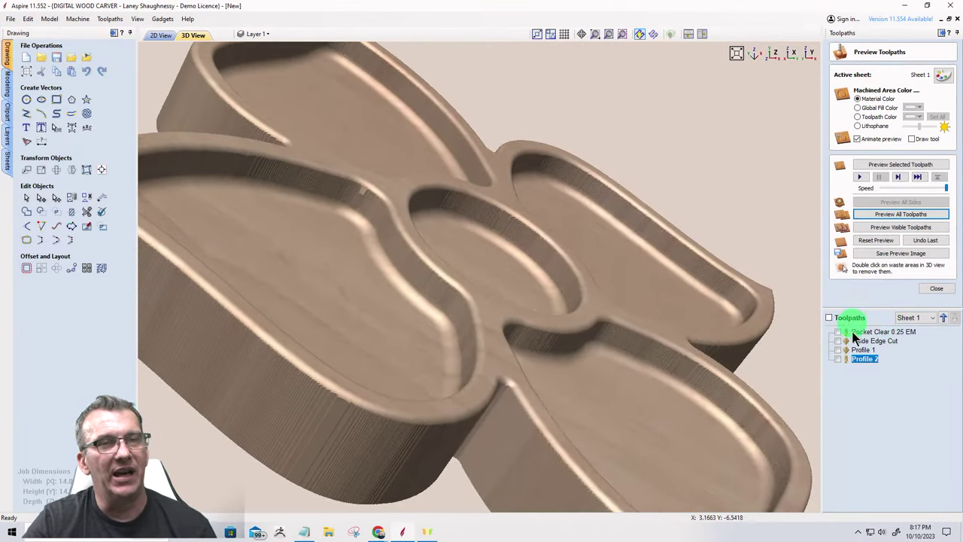
{"action": "left_click_drag", "start_coordinate": [849, 344], "coordinate": [847, 362]}
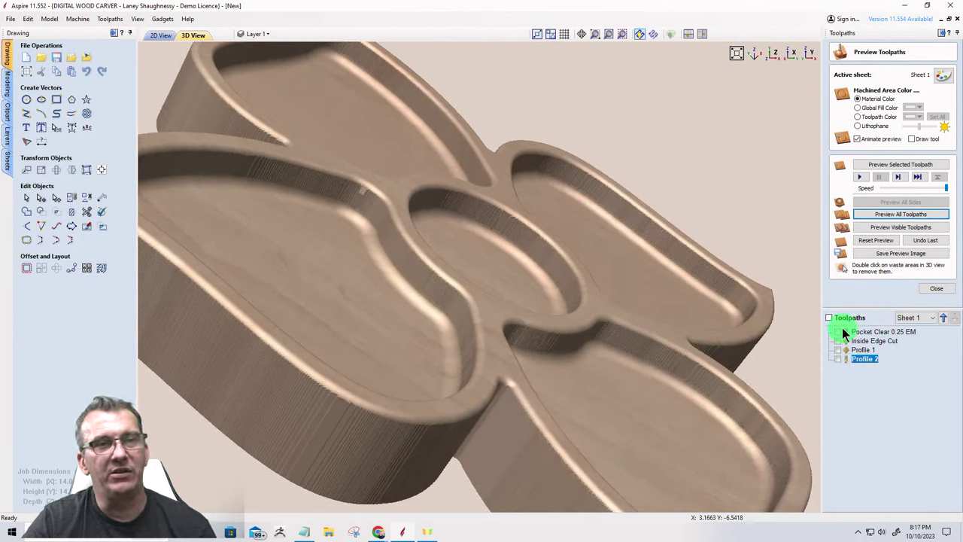
{"action": "mouse_move", "coordinate": [906, 336]}
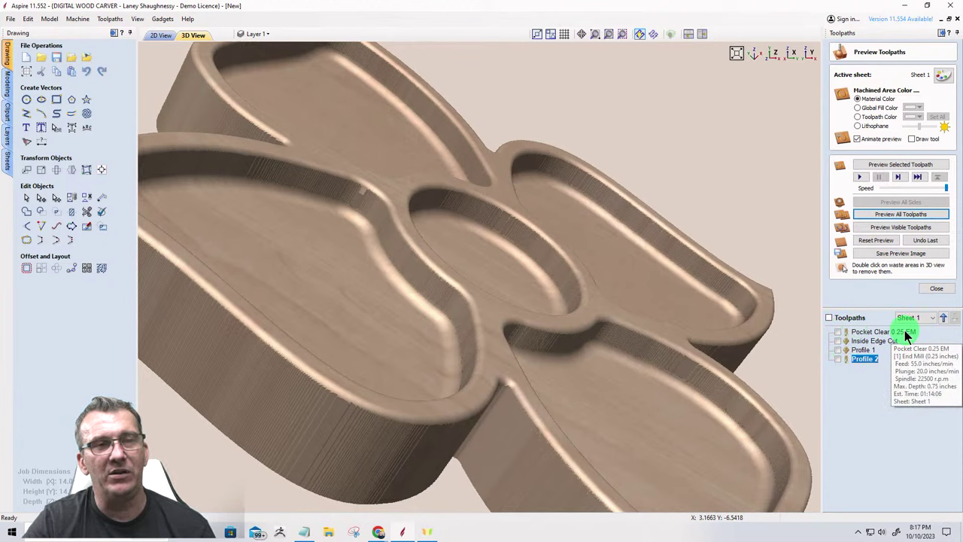
{"action": "left_click", "coordinate": [862, 342]}
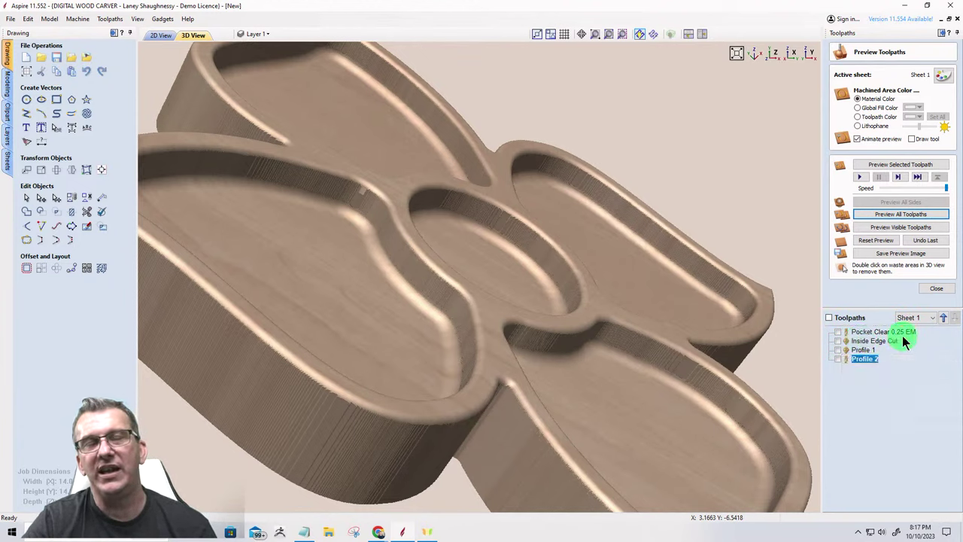
{"action": "mouse_move", "coordinate": [902, 336]}
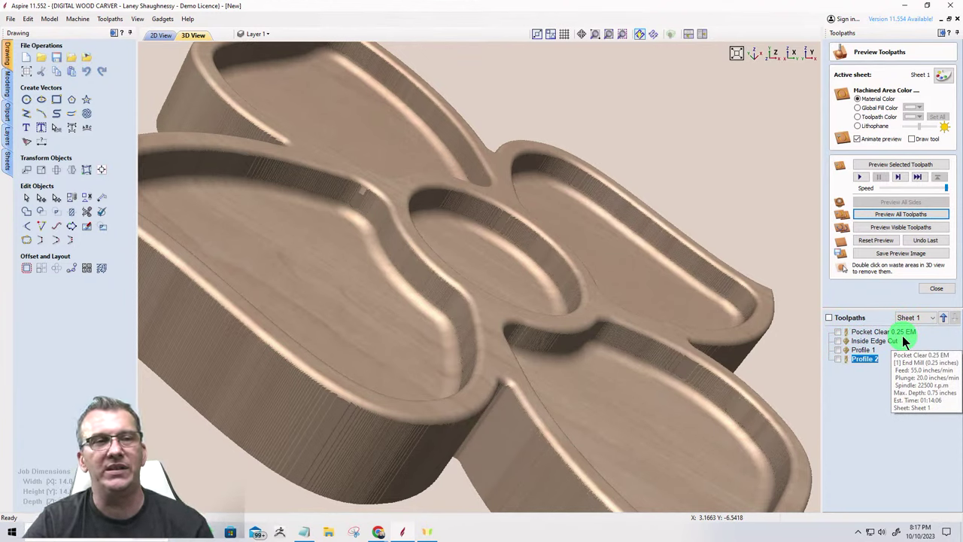
{"action": "mouse_move", "coordinate": [869, 343]}
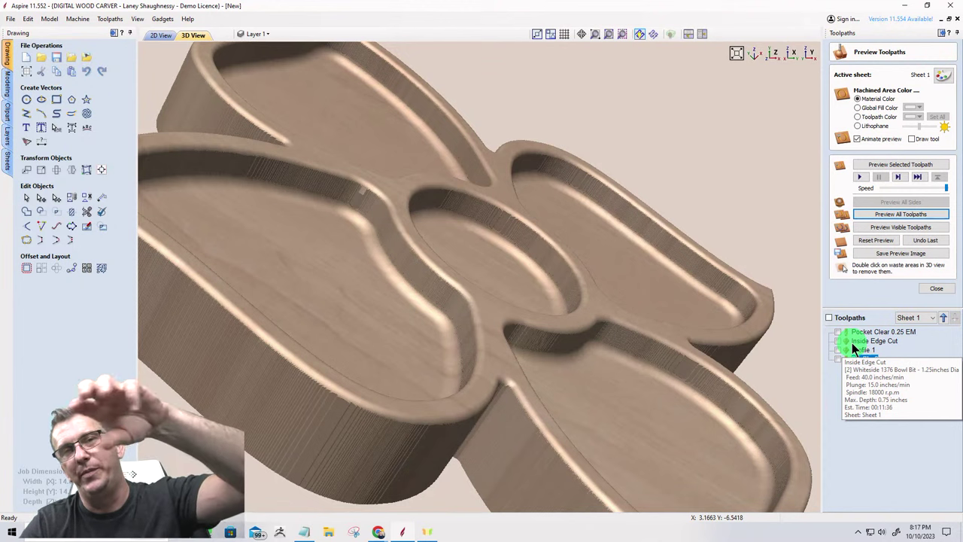
{"action": "left_click", "coordinate": [823, 308]}
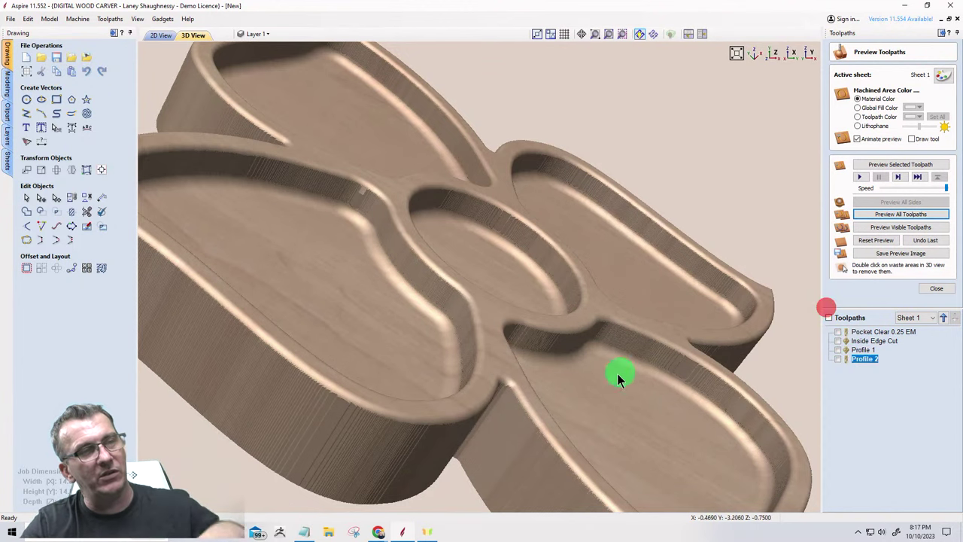
{"action": "left_click_drag", "start_coordinate": [386, 320], "coordinate": [338, 378]}
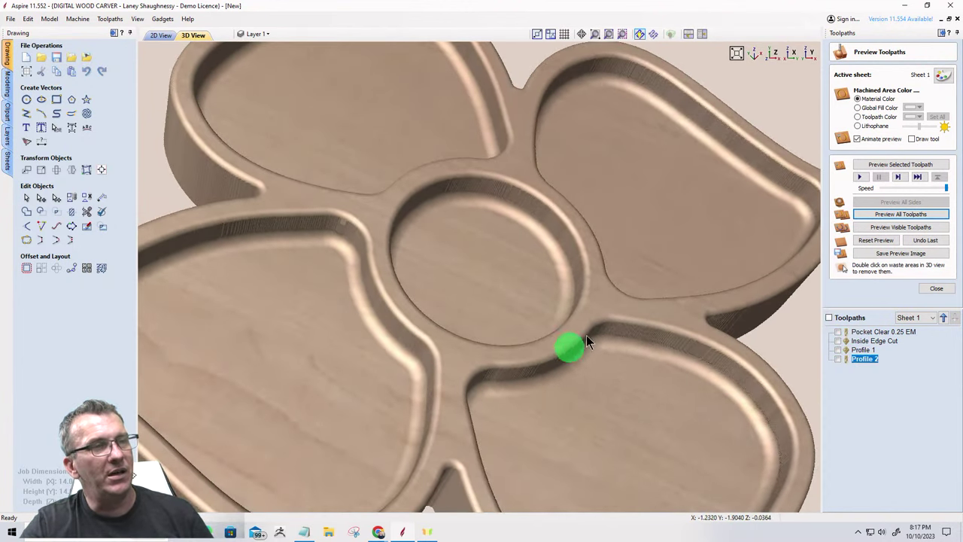
{"action": "left_click", "coordinate": [855, 368]}
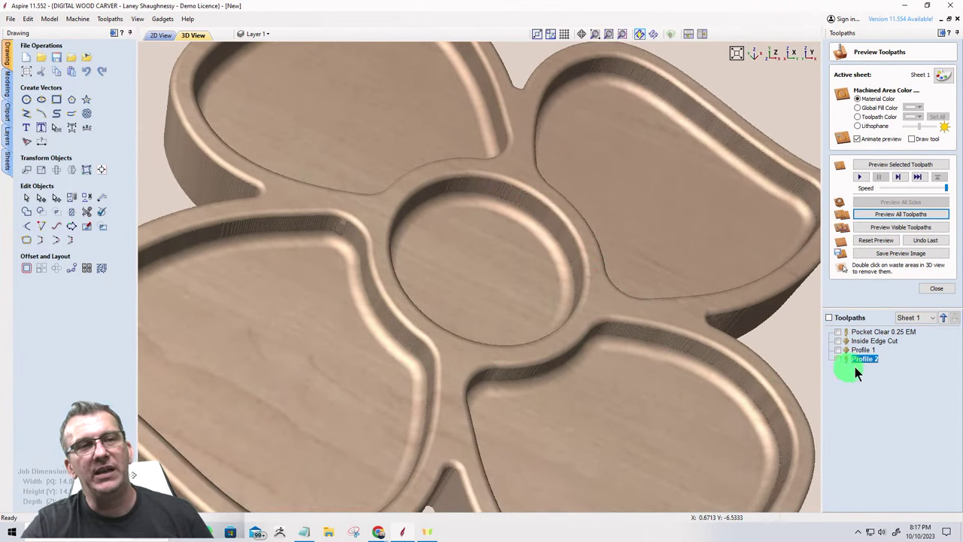
{"action": "left_click_drag", "start_coordinate": [548, 299], "coordinate": [512, 331]}
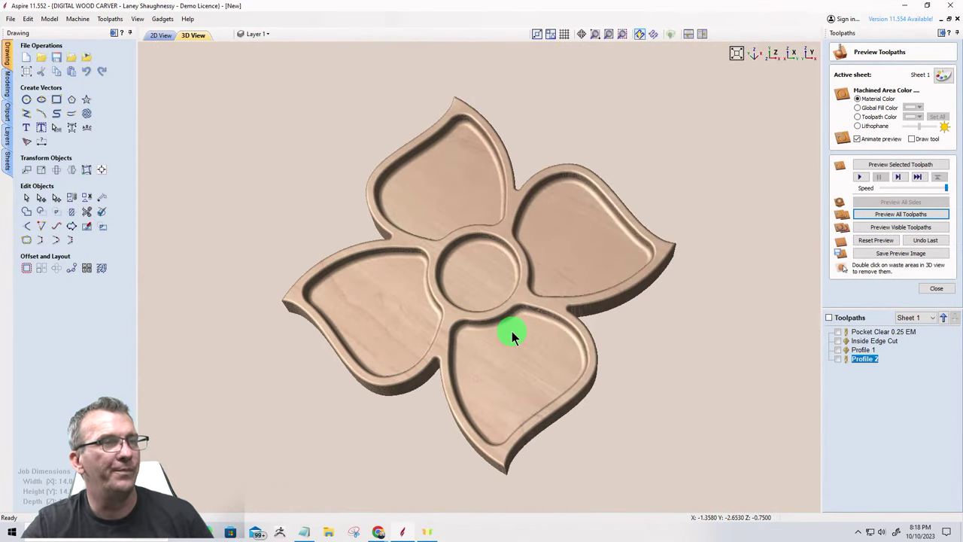
In 2D view, confirm the 14 x 14 x 1.75-inch job setup, then select all flower vectors.
{"action": "left_click", "coordinate": [156, 35]}
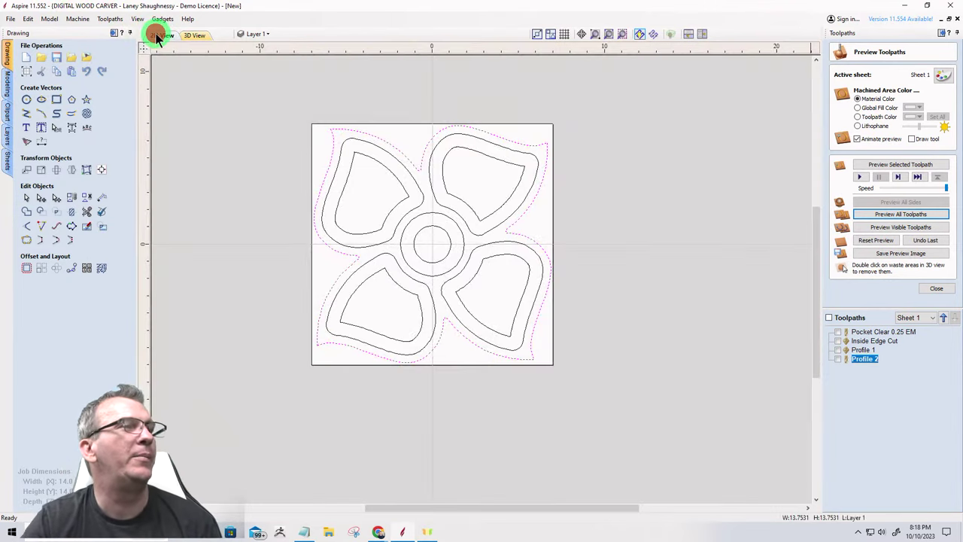
{"action": "left_click", "coordinate": [22, 70]}
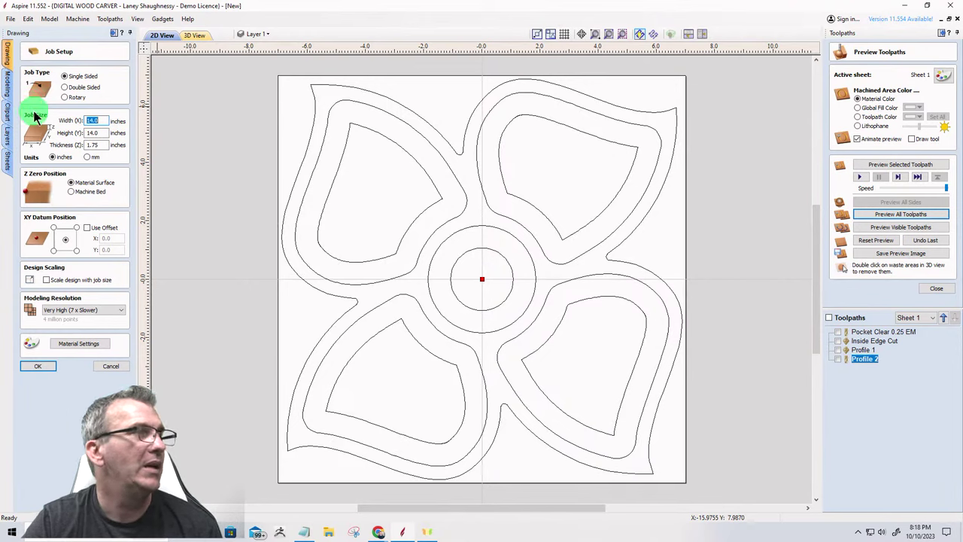
{"action": "mouse_move", "coordinate": [92, 121]}
{"action": "left_mouse_down"}
{"action": "mouse_move", "coordinate": [105, 119]}
{"action": "mouse_move", "coordinate": [75, 125]}
{"action": "left_mouse_up"}
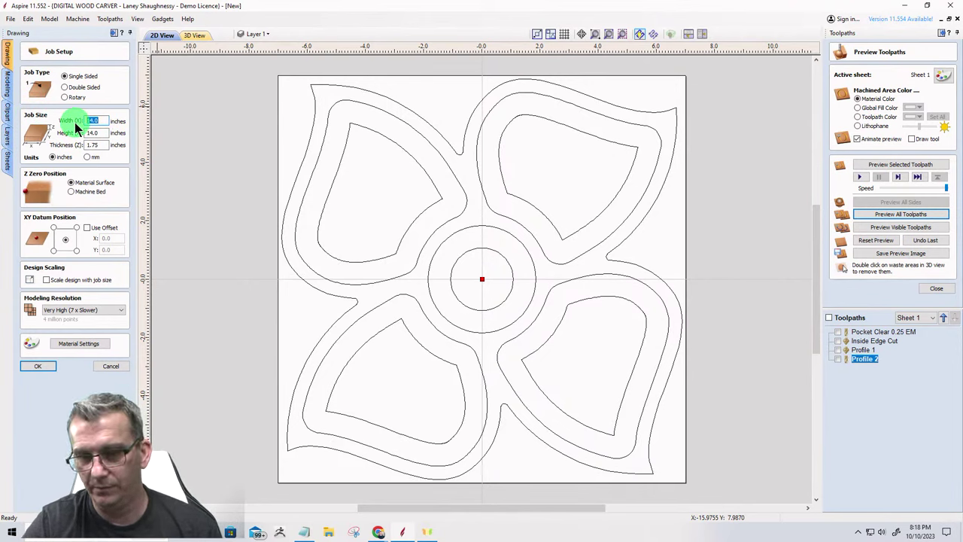
{"action": "left_click_drag", "start_coordinate": [75, 122], "coordinate": [92, 143]}
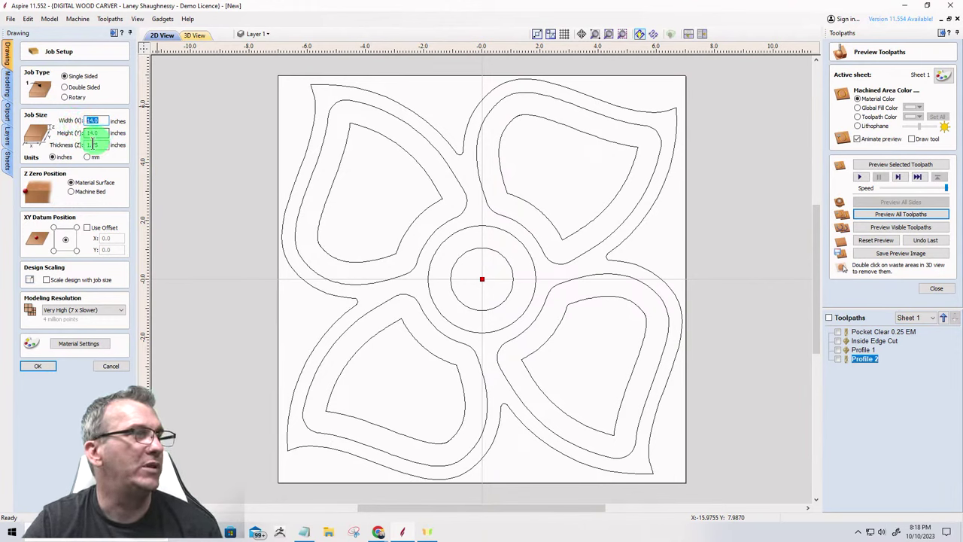
{"action": "left_click", "coordinate": [110, 366]}
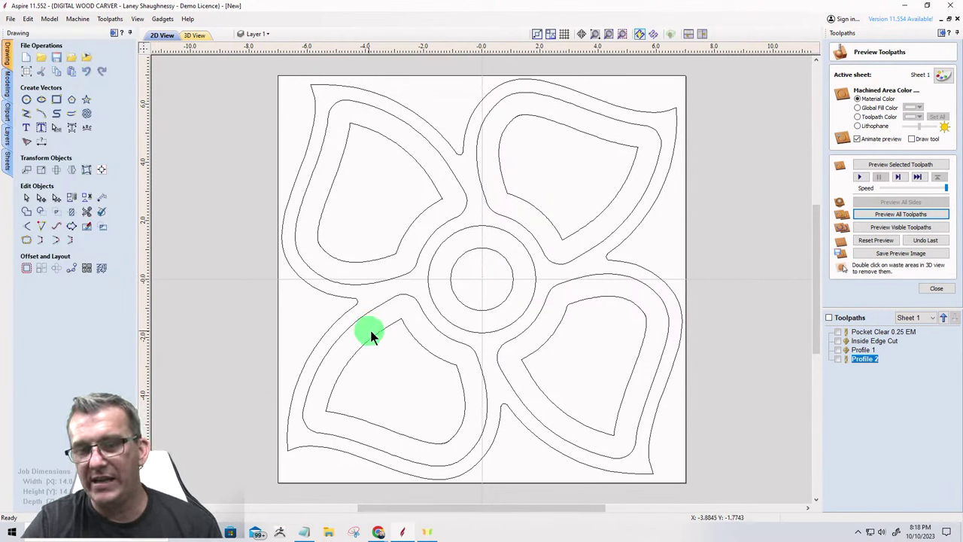
{"action": "left_click_drag", "start_coordinate": [584, 372], "coordinate": [350, 122]}
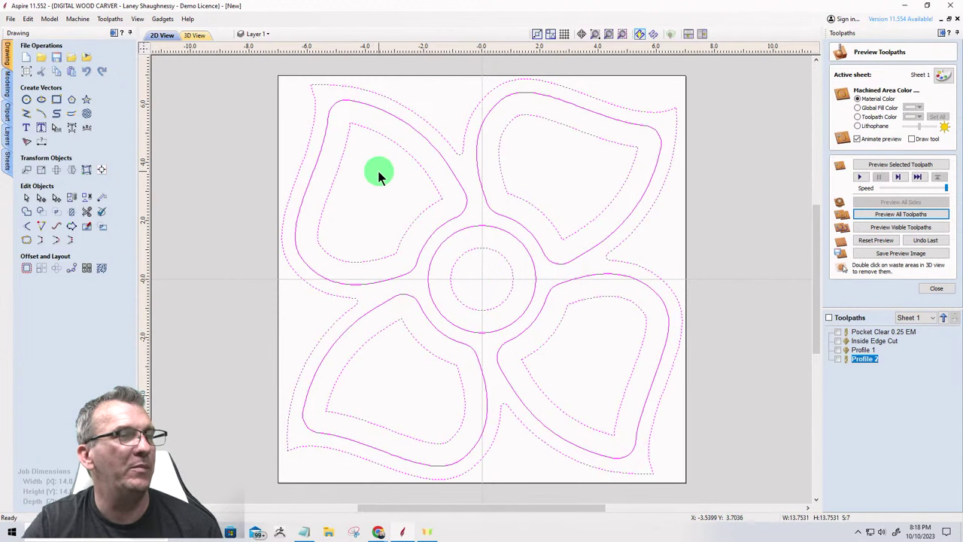
Move the flower vectors off the job to the right and change material thickness to 2.0 inches.
{"action": "scroll", "coordinate": [381, 172], "scroll_direction": "down", "scroll_amount": 3}
{"action": "left_click_drag", "start_coordinate": [441, 179], "coordinate": [805, 130]}
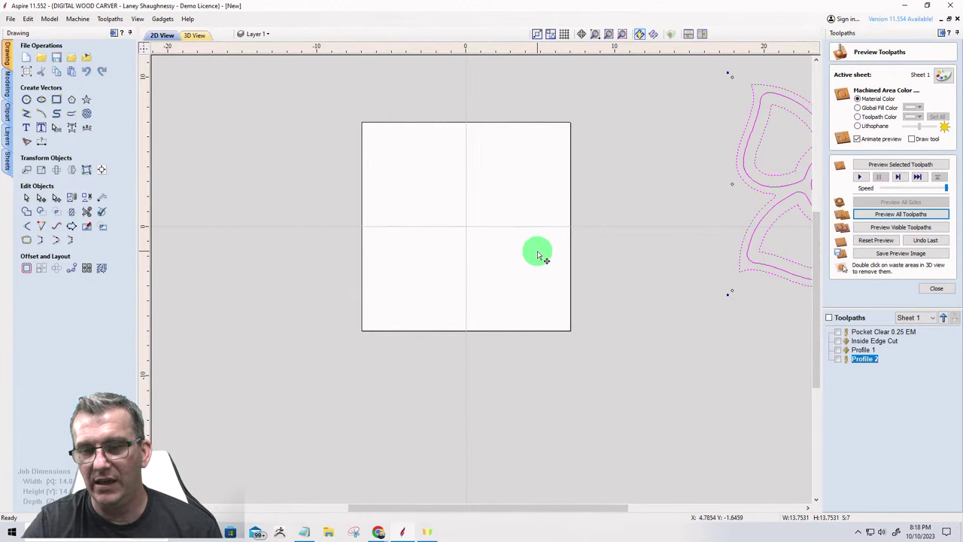
{"action": "left_click", "coordinate": [29, 71]}
{"action": "double_click", "coordinate": [94, 145]}
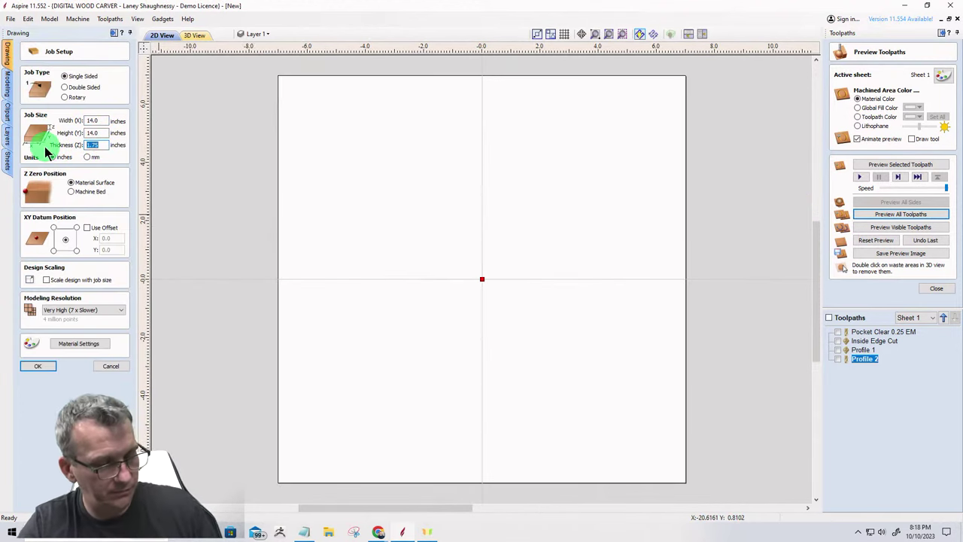
{"action": "type", "text": "2"}
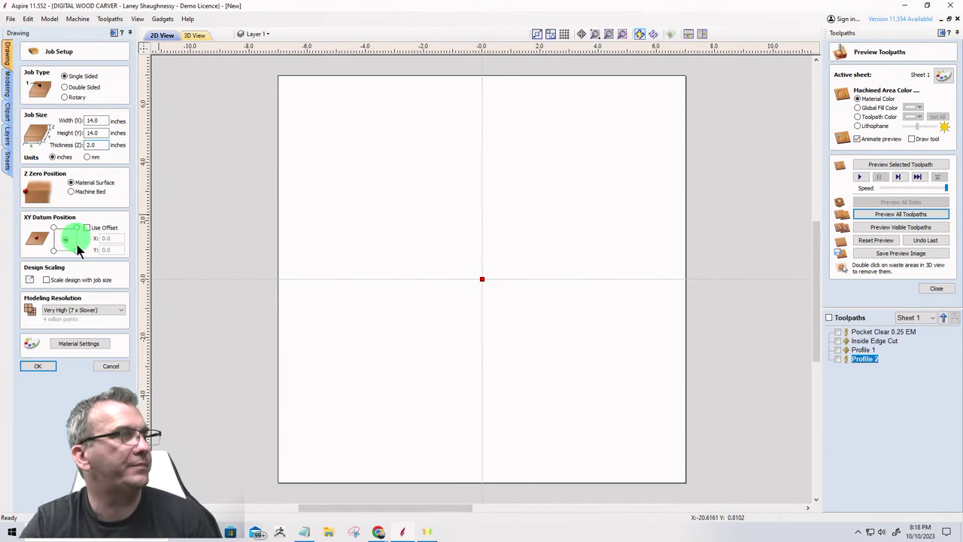
{"action": "left_click", "coordinate": [40, 367]}
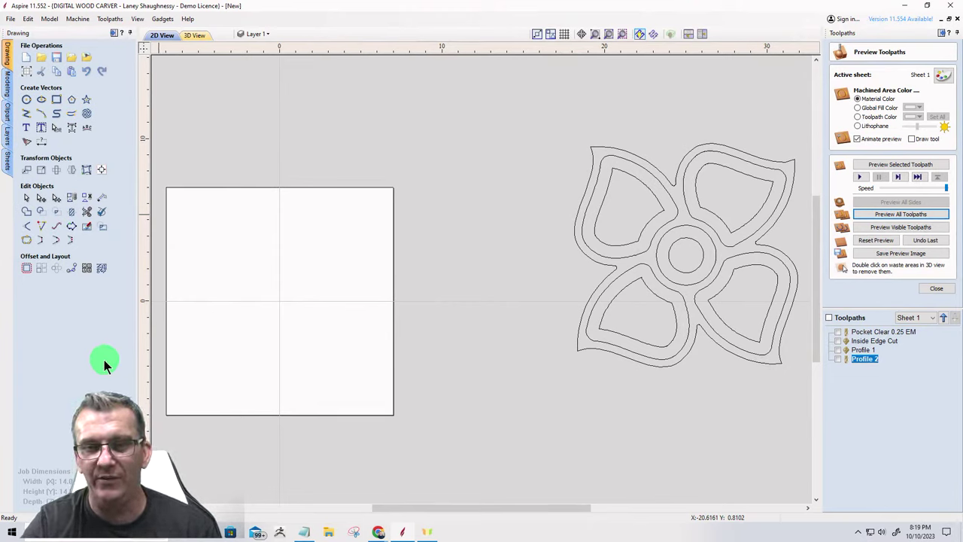
Draw a 13-inch-diameter circle centred at 0,0.
{"action": "scroll", "coordinate": [339, 271], "scroll_direction": "down", "scroll_amount": 3}
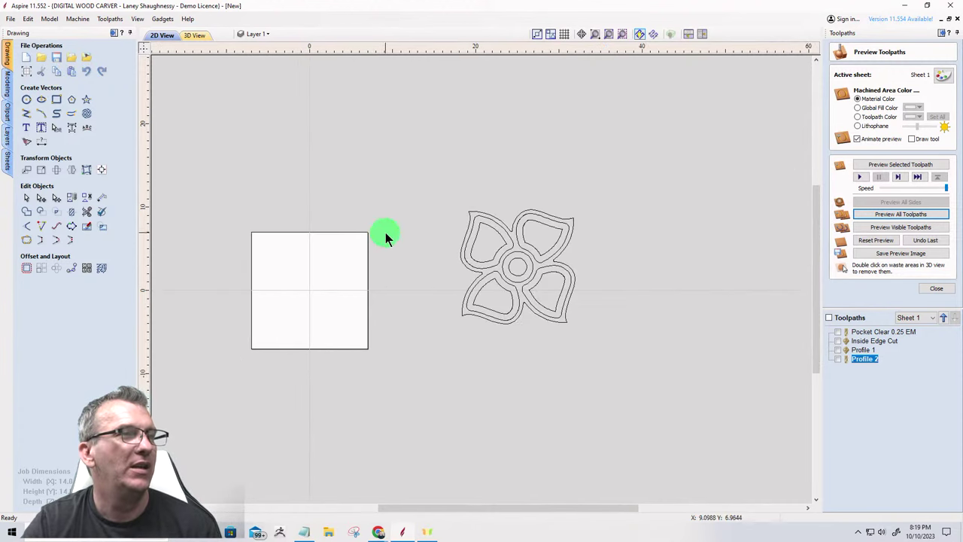
{"action": "scroll", "coordinate": [346, 316], "scroll_direction": "up", "scroll_amount": 3}
{"action": "scroll", "coordinate": [324, 309], "scroll_direction": "down", "scroll_amount": 3}
{"action": "scroll", "coordinate": [275, 322], "scroll_direction": "up", "scroll_amount": 2}
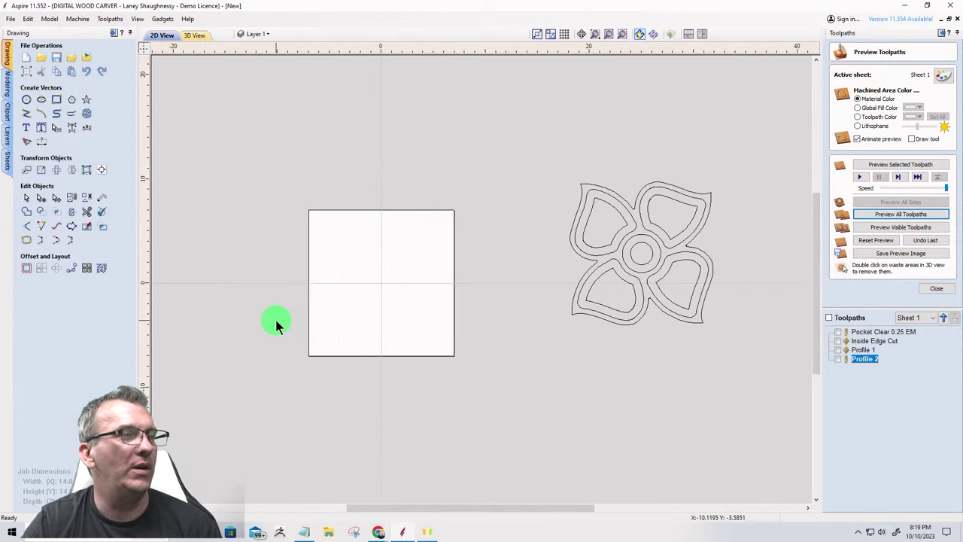
{"action": "left_click", "coordinate": [26, 99]}
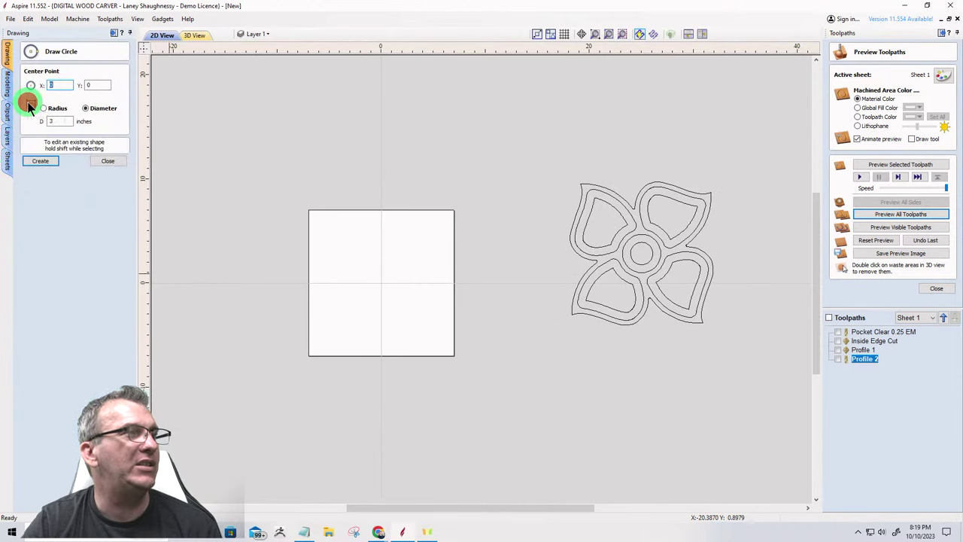
{"action": "type", "text": "3"}
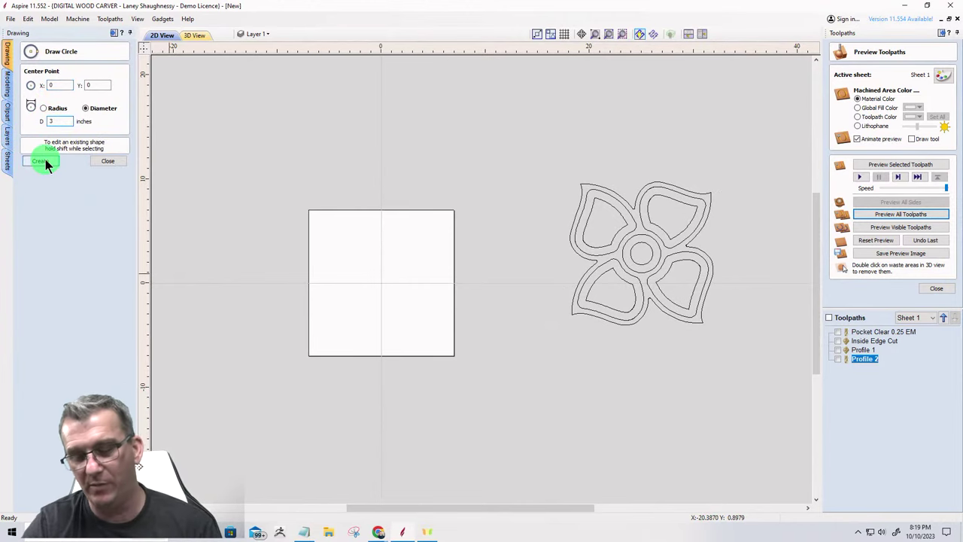
{"action": "type", "text": "1"}
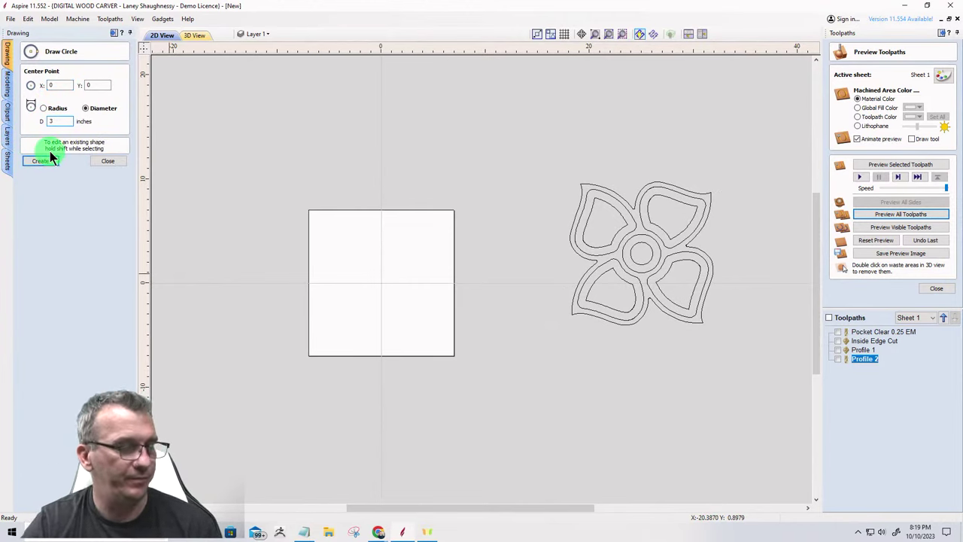
{"action": "left_click", "coordinate": [46, 162]}
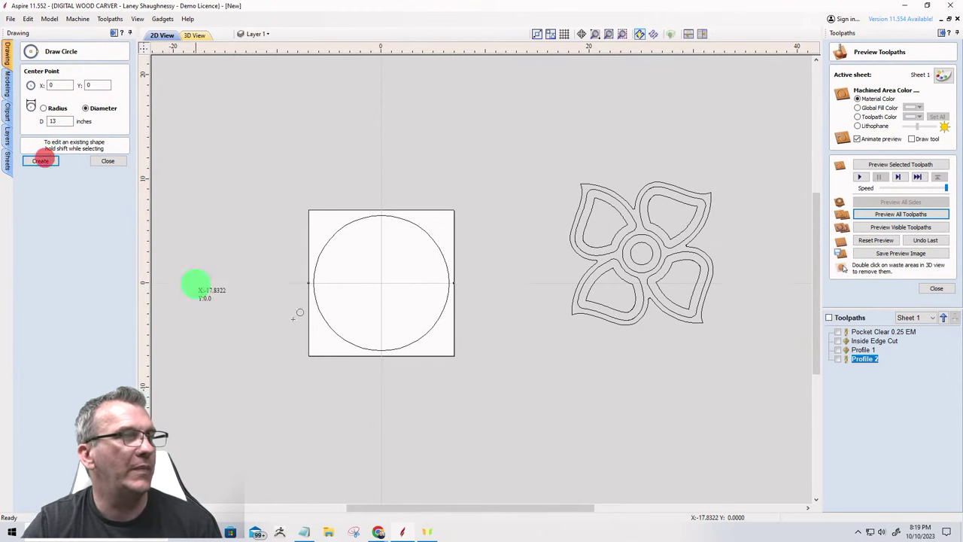
{"action": "scroll", "coordinate": [351, 299], "scroll_direction": "up", "scroll_amount": 3}
{"action": "scroll", "coordinate": [350, 299], "scroll_direction": "down", "scroll_amount": 3}
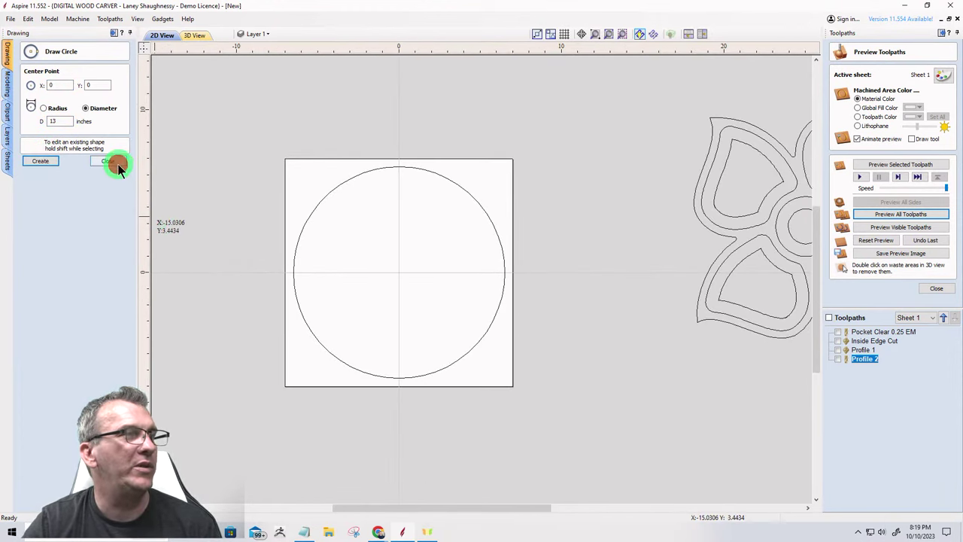
{"action": "left_click", "coordinate": [117, 162]}
Select the new circle and move it out beside the job's left edge.
{"action": "left_click", "coordinate": [296, 254]}
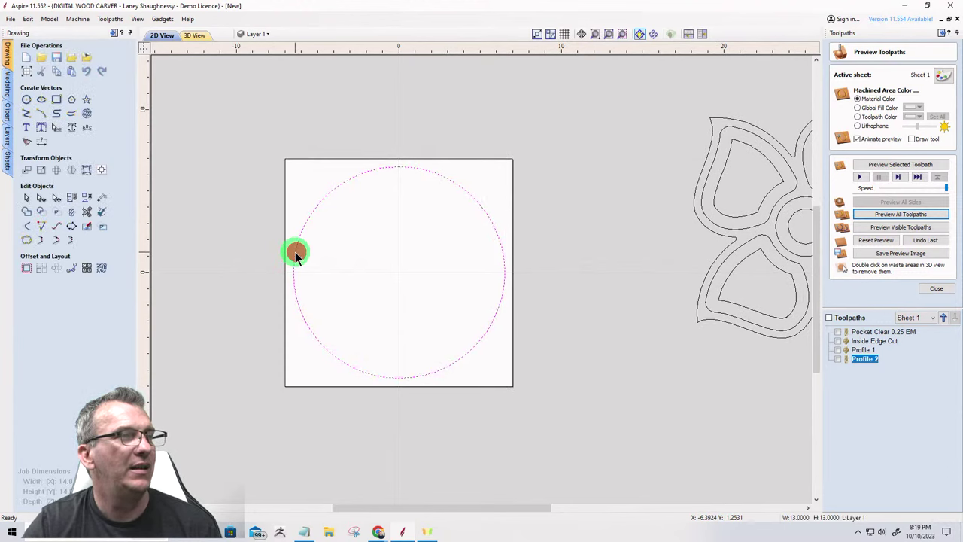
{"action": "key", "text": "Left"}
{"action": "key", "text": "Left"}
{"action": "key", "text": "Left"}
{"action": "key", "text": "Left"}
{"action": "key", "text": "Left"}
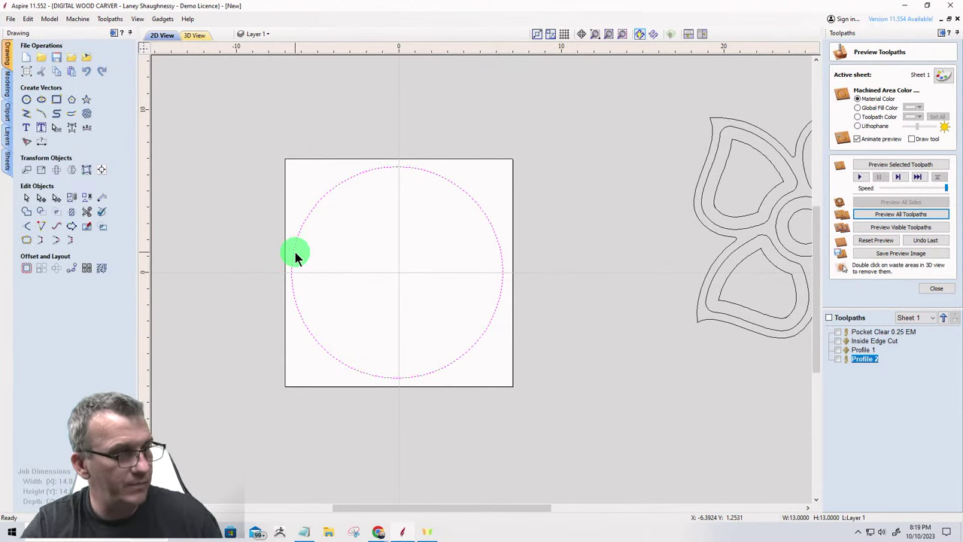
{"action": "scroll", "coordinate": [472, 267], "scroll_direction": "down", "scroll_amount": 4}
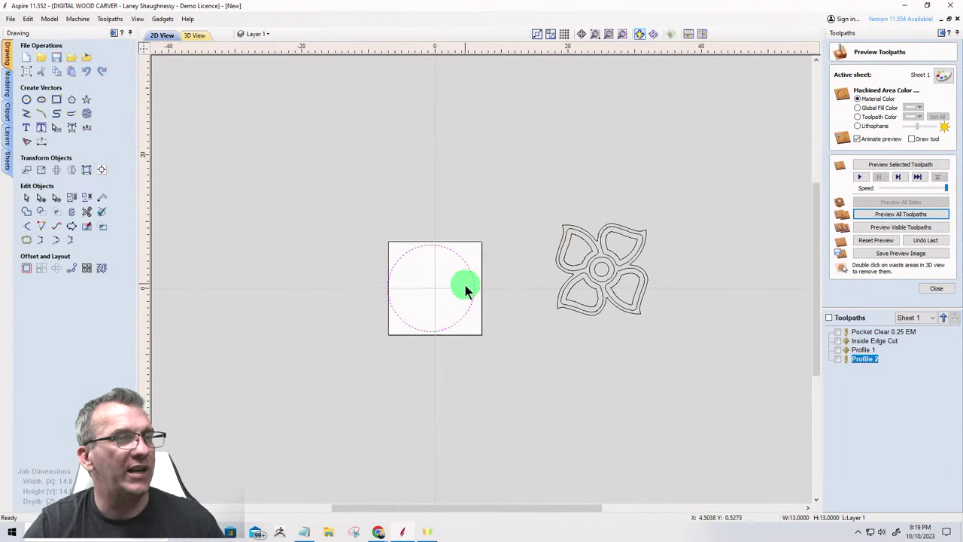
{"action": "scroll", "coordinate": [476, 293], "scroll_direction": "up", "scroll_amount": 1}
{"action": "left_click_drag", "start_coordinate": [479, 289], "coordinate": [369, 293]}
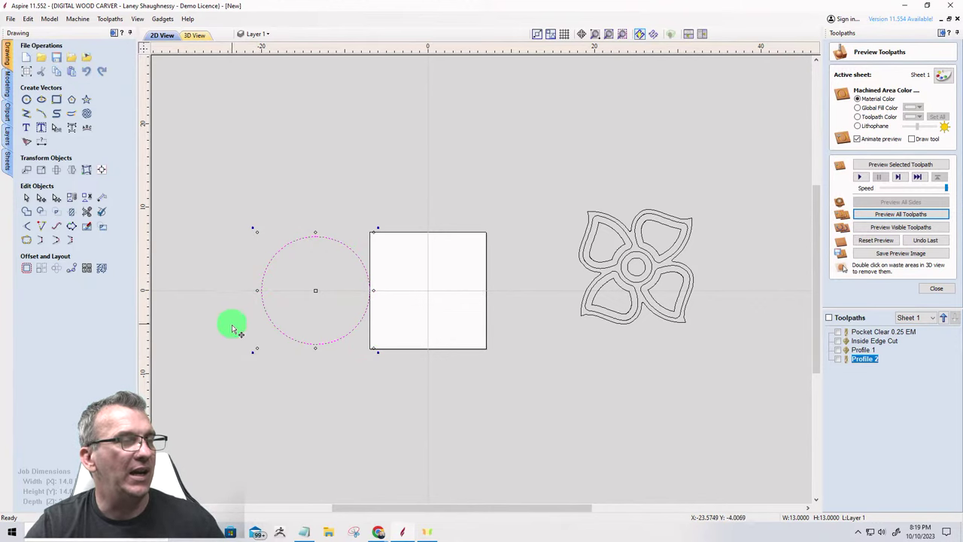
Change the job width to 28 inches in Job Setup, keeping the 14-inch height.
{"action": "left_click", "coordinate": [23, 72]}
{"action": "double_click", "coordinate": [99, 121]}
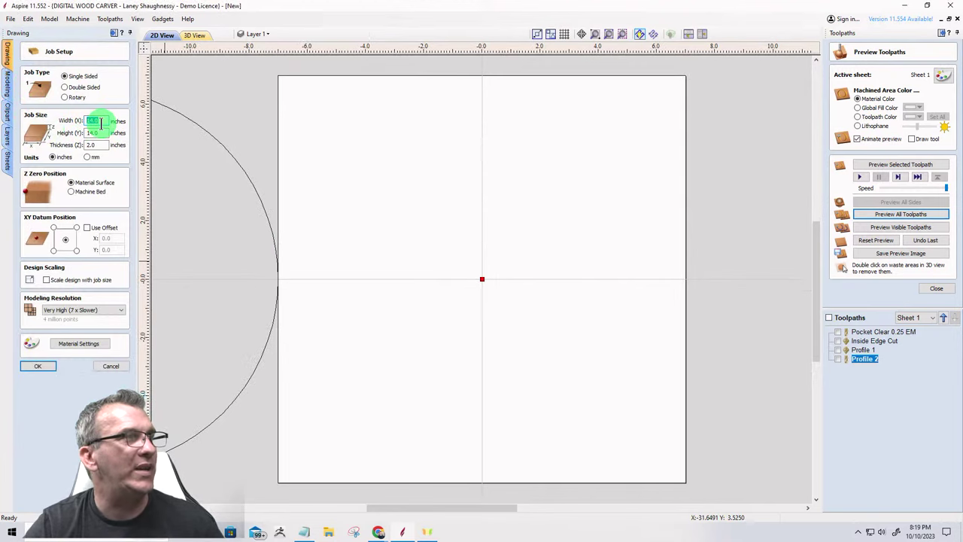
{"action": "type", "text": "28"}
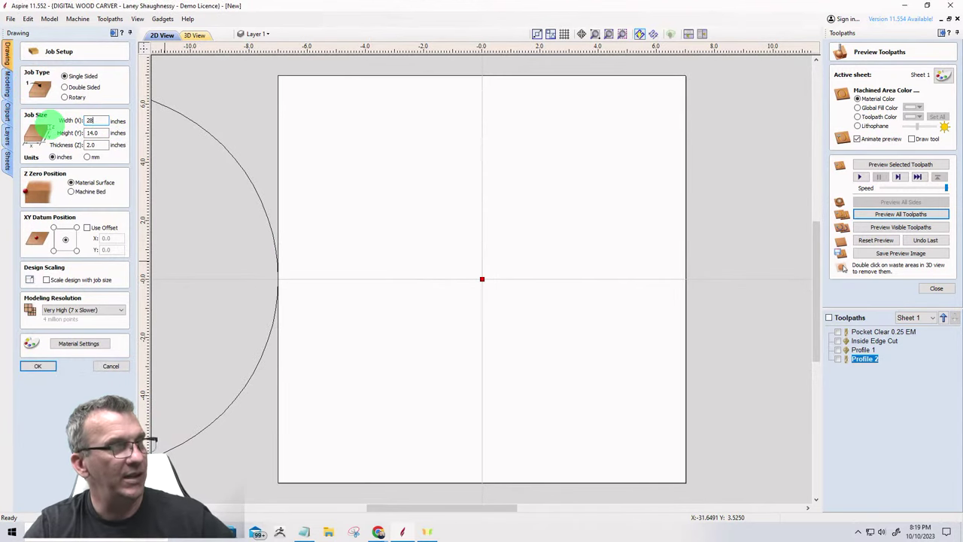
{"action": "left_click", "coordinate": [37, 367]}
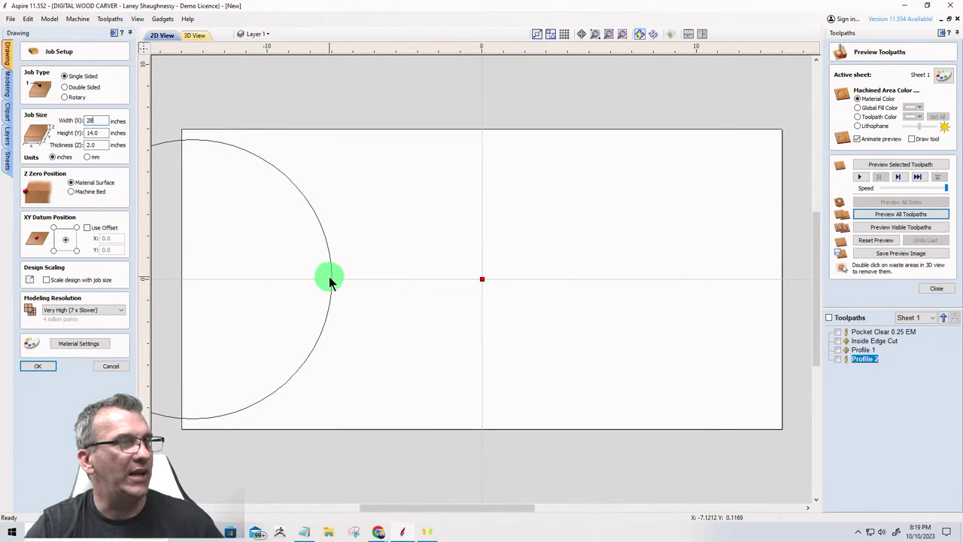
{"action": "left_click", "coordinate": [332, 279]}
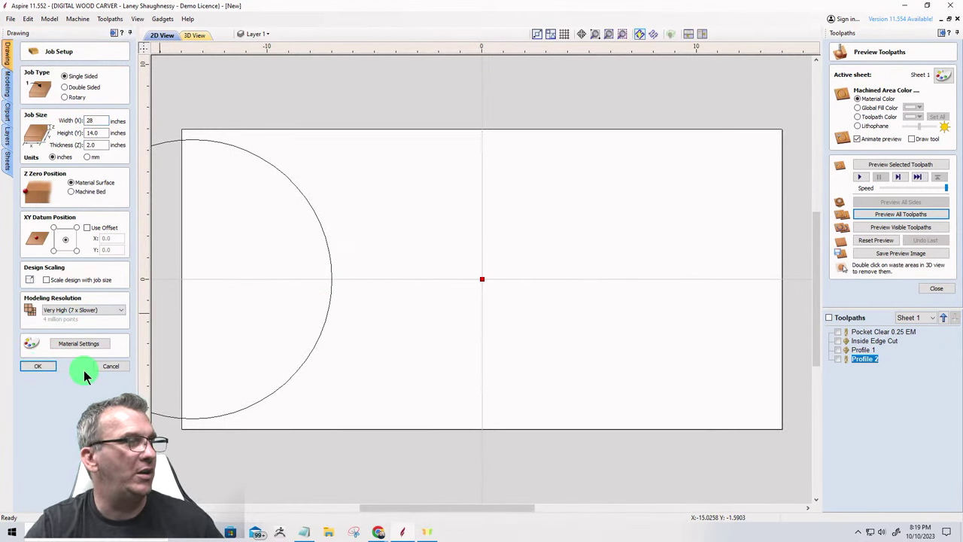
{"action": "left_click", "coordinate": [106, 367]}
{"action": "left_click", "coordinate": [331, 276]}
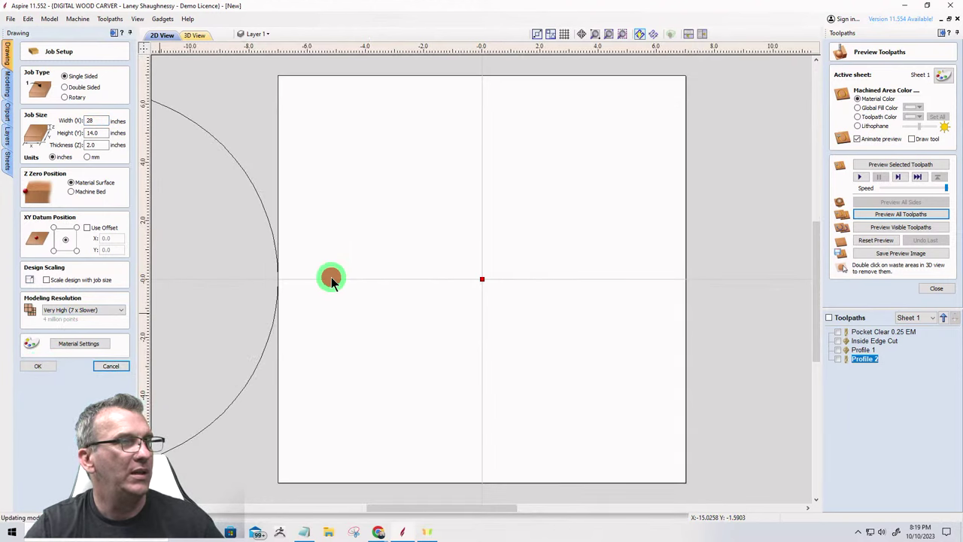
{"action": "double_click", "coordinate": [97, 120]}
{"action": "type", "text": "28"}
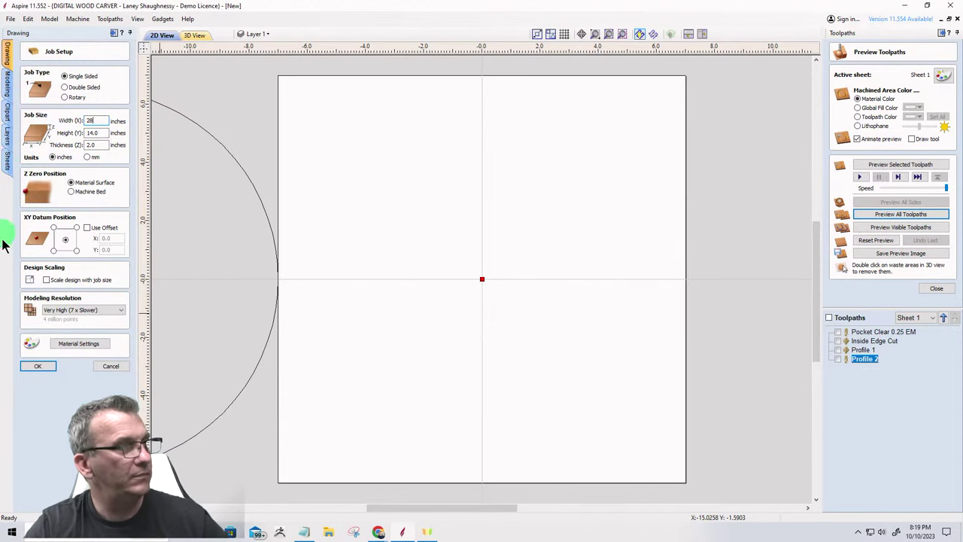
{"action": "left_click", "coordinate": [39, 366]}
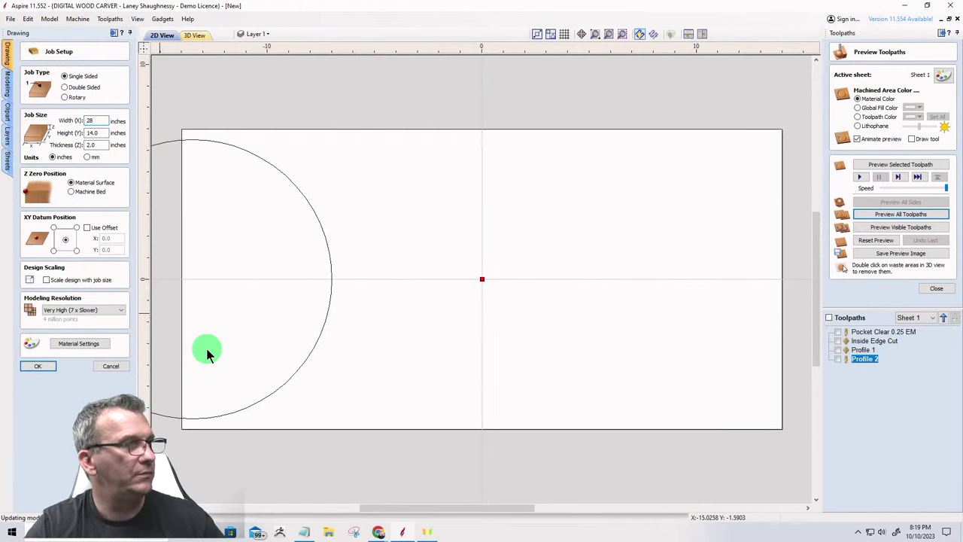
{"action": "scroll", "coordinate": [309, 277], "scroll_direction": "down", "scroll_amount": 1}
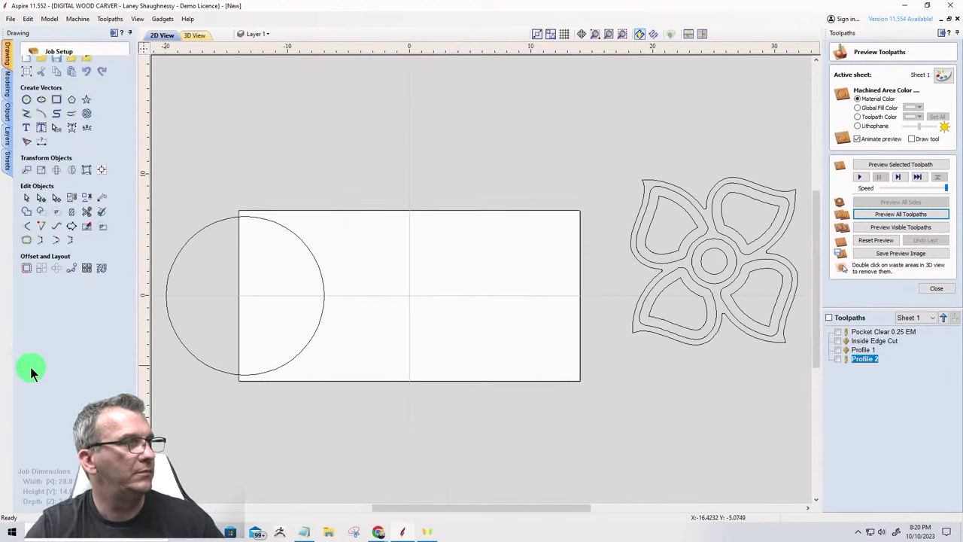
Select the circle and snap its left edge to the job's left edge.
{"action": "left_click", "coordinate": [166, 294]}
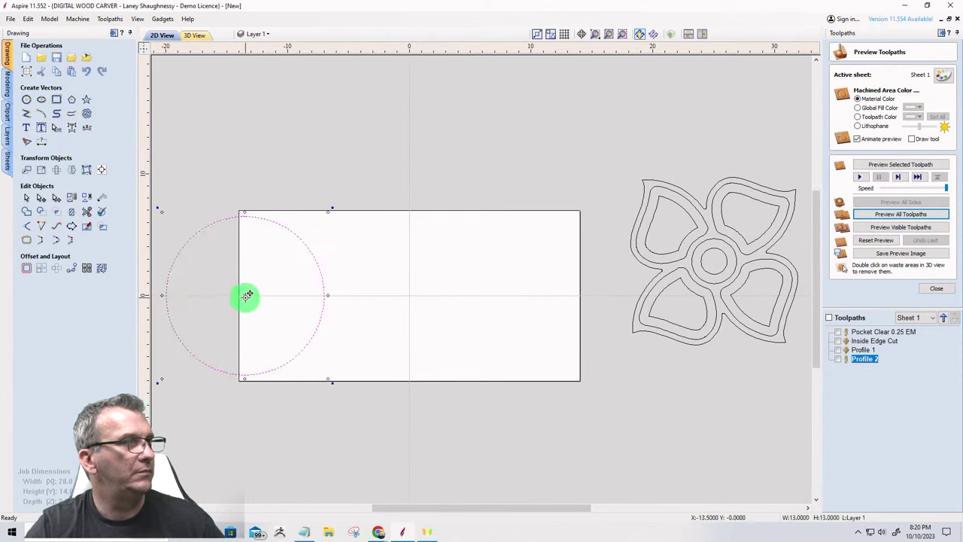
{"action": "left_click_drag", "start_coordinate": [245, 296], "coordinate": [322, 297]}
{"action": "left_click_drag", "start_coordinate": [244, 294], "coordinate": [239, 295]}
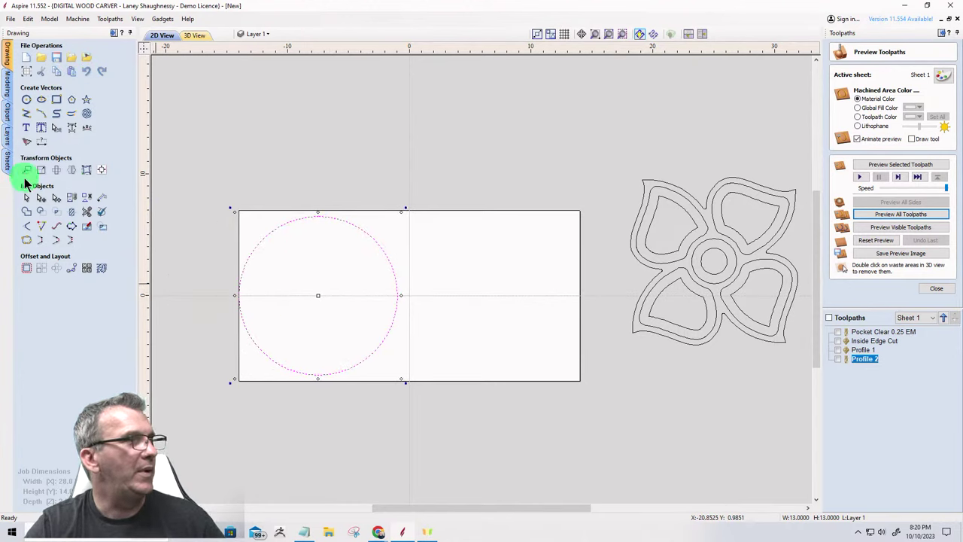
Shift the circle 0.5 inches right using Move Selection with Relative X 0.5.
{"action": "left_click", "coordinate": [26, 171]}
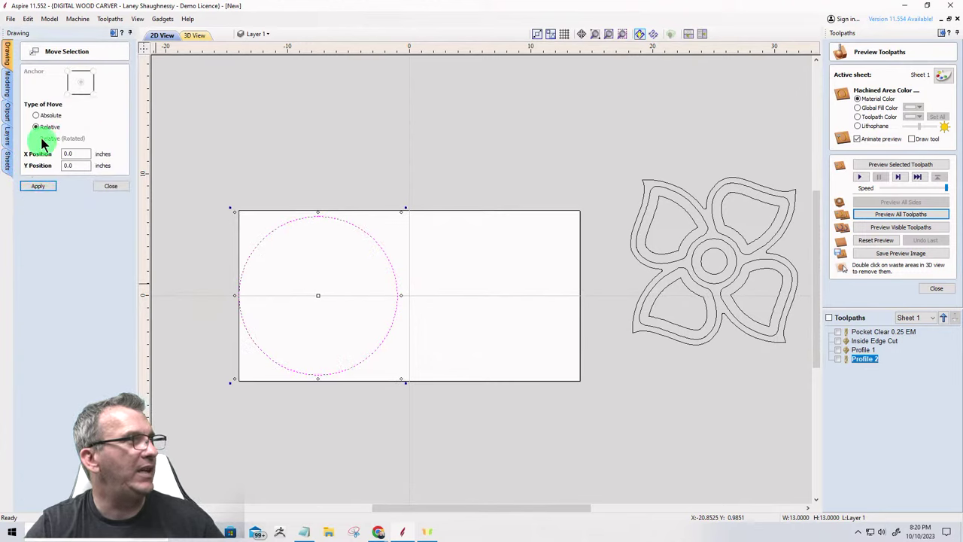
{"action": "double_click", "coordinate": [78, 153]}
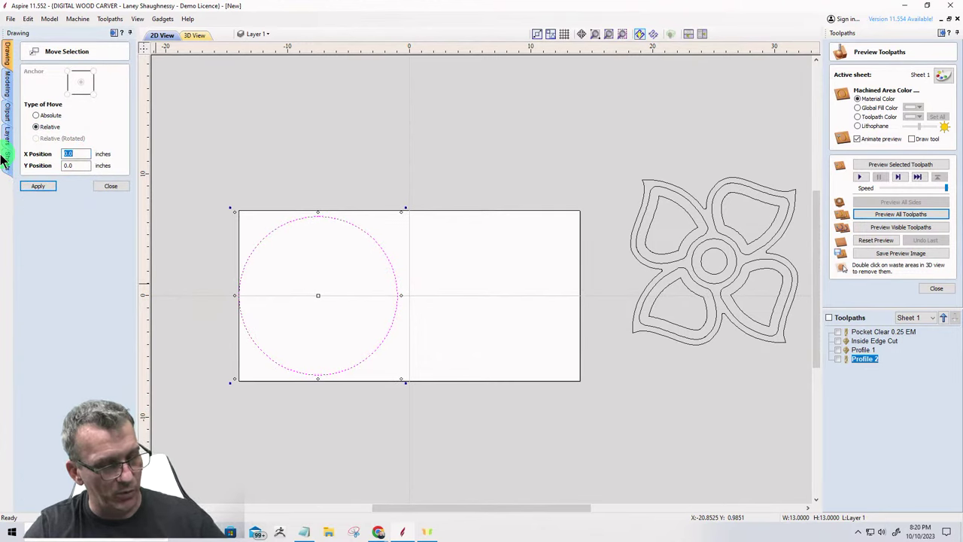
{"action": "type", "text": "0.5"}
{"action": "left_click", "coordinate": [27, 187]}
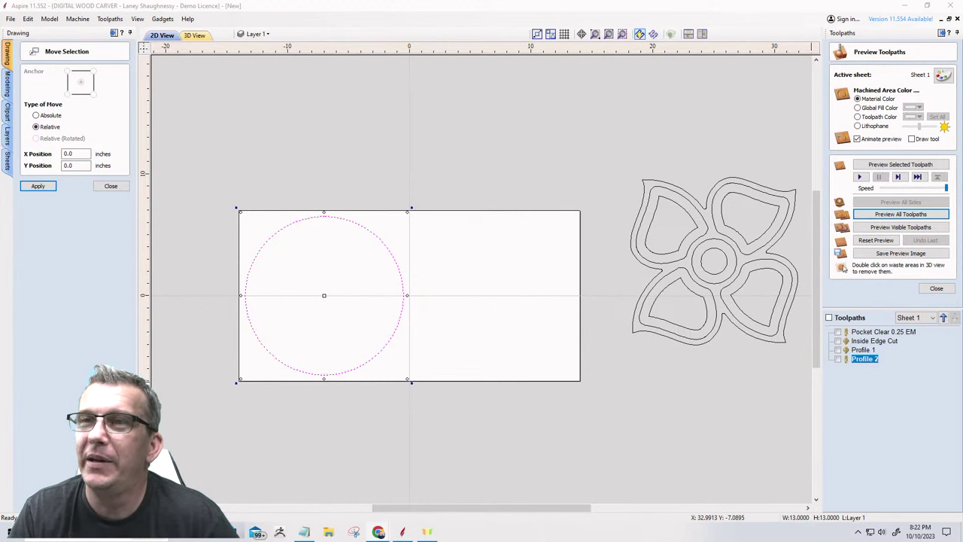
{"action": "key", "text": "alt+Tab"}
Maximize the Chrome window and scroll through the kneading bowl image results.
{"action": "left_click_drag", "start_coordinate": [383, 95], "coordinate": [254, 68]}
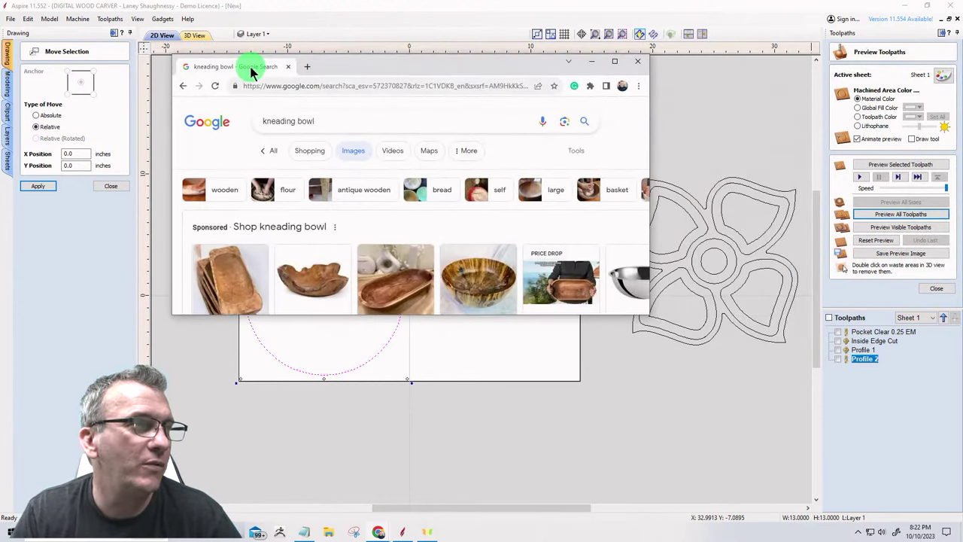
{"action": "left_click", "coordinate": [615, 61]}
{"action": "scroll", "coordinate": [622, 96], "scroll_direction": "down", "scroll_amount": 3}
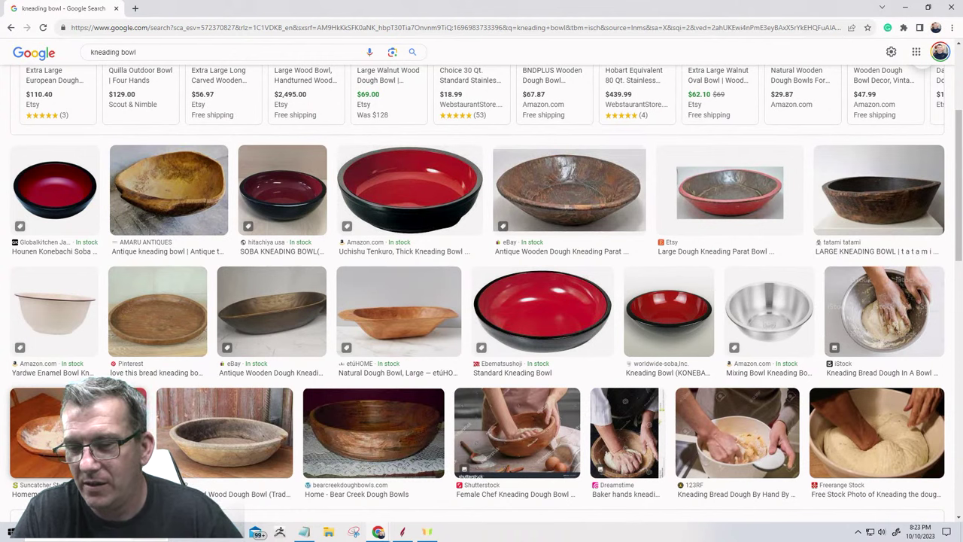
Close Chrome, the Move Selection panel and the rectangle settings to return to Aspire.
{"action": "left_click", "coordinate": [117, 11]}
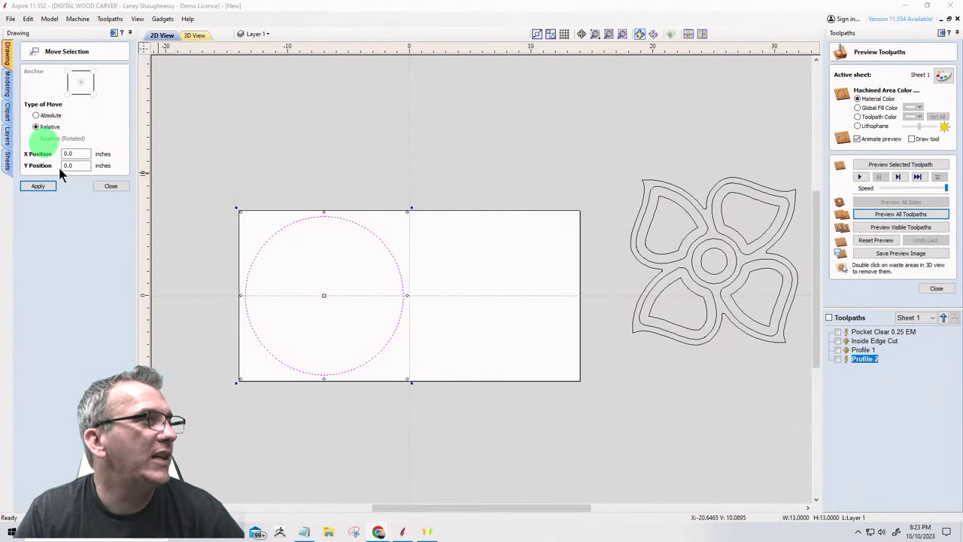
{"action": "left_click", "coordinate": [113, 187]}
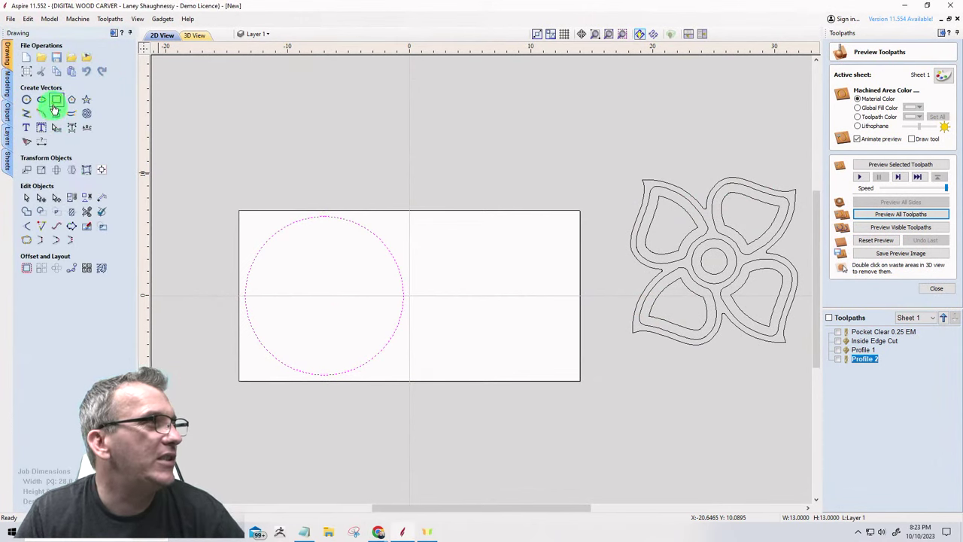
{"action": "left_click", "coordinate": [55, 100]}
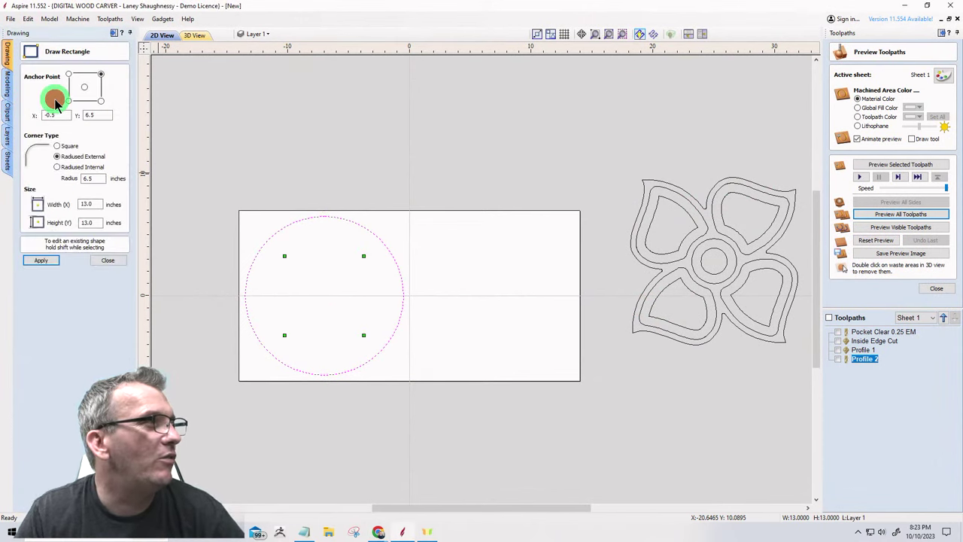
{"action": "left_click", "coordinate": [98, 260]}
Set the Job Setup width to 14 inches, re-entering and confirming it a second time.
{"action": "left_click", "coordinate": [27, 71]}
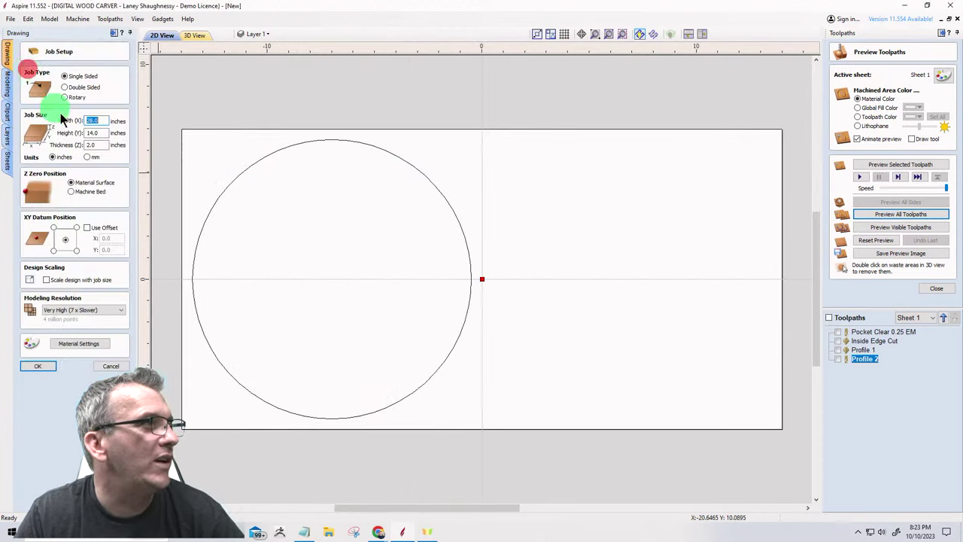
{"action": "double_click", "coordinate": [95, 120]}
{"action": "type", "text": "14"}
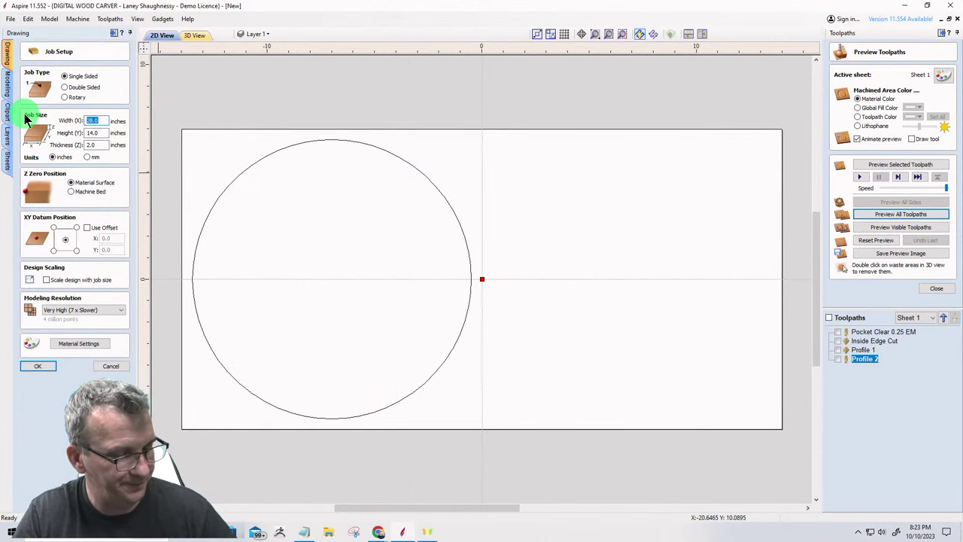
{"action": "left_click", "coordinate": [43, 368]}
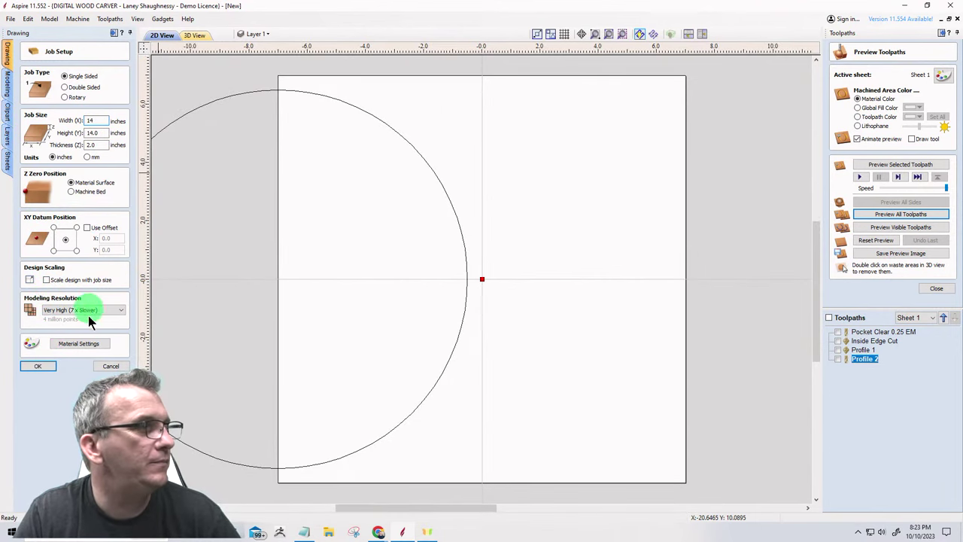
{"action": "left_click", "coordinate": [111, 367]}
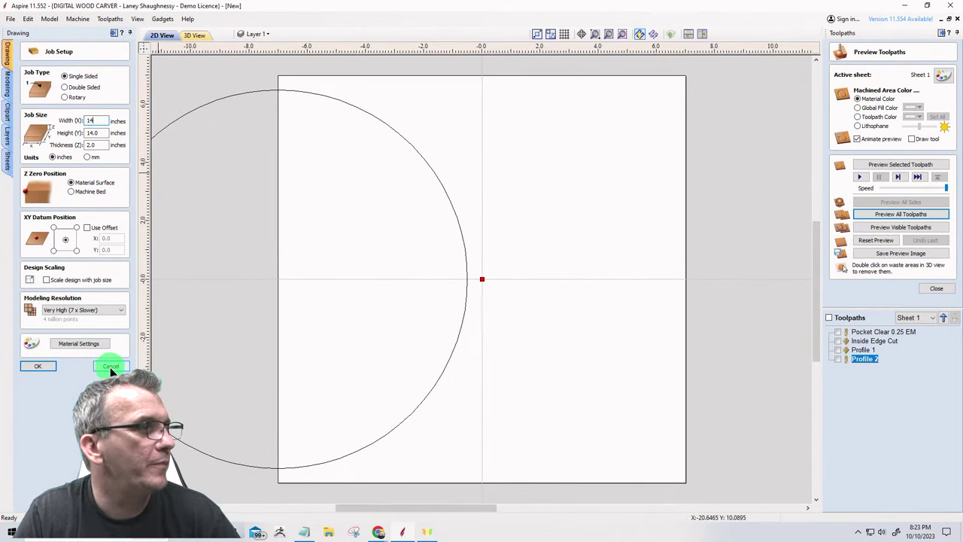
{"action": "left_click", "coordinate": [272, 95]}
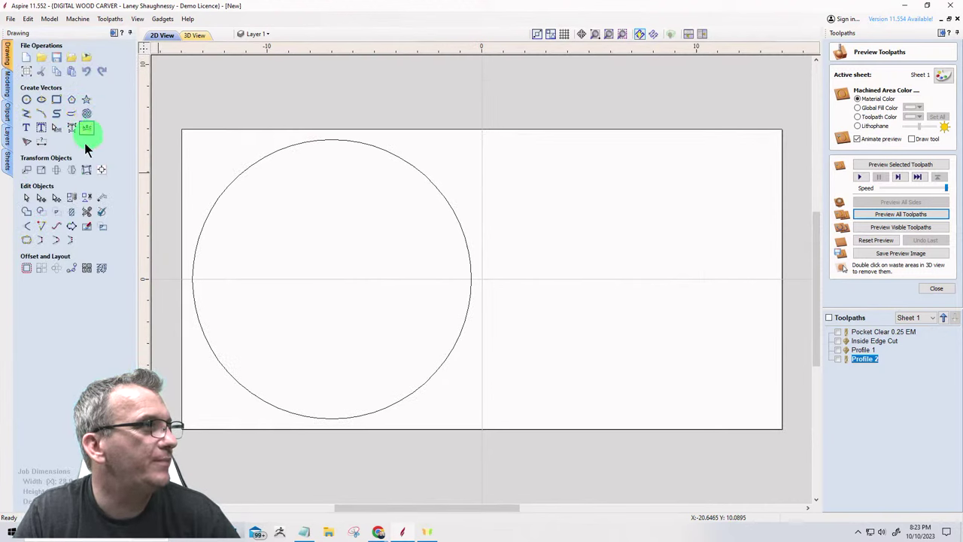
{"action": "left_click", "coordinate": [27, 71]}
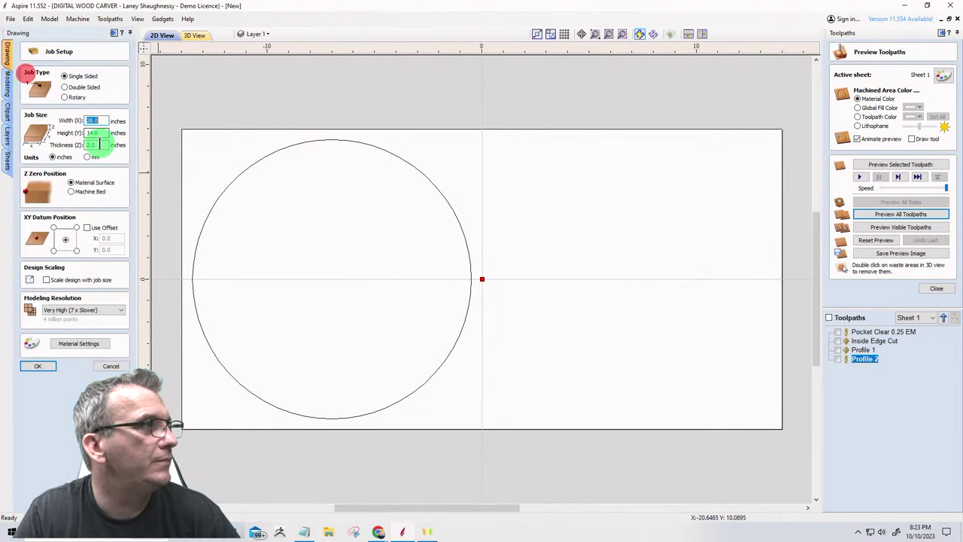
{"action": "double_click", "coordinate": [97, 122]}
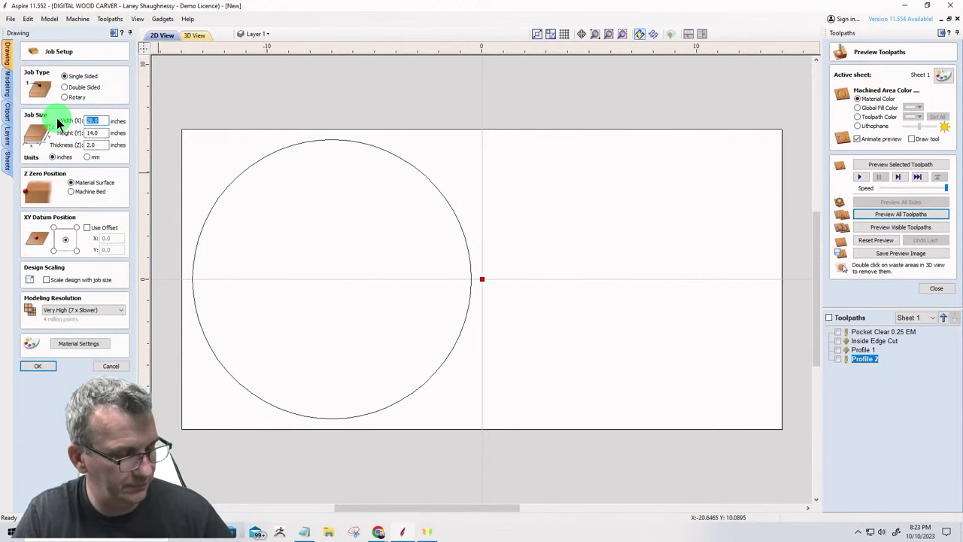
{"action": "type", "text": "14"}
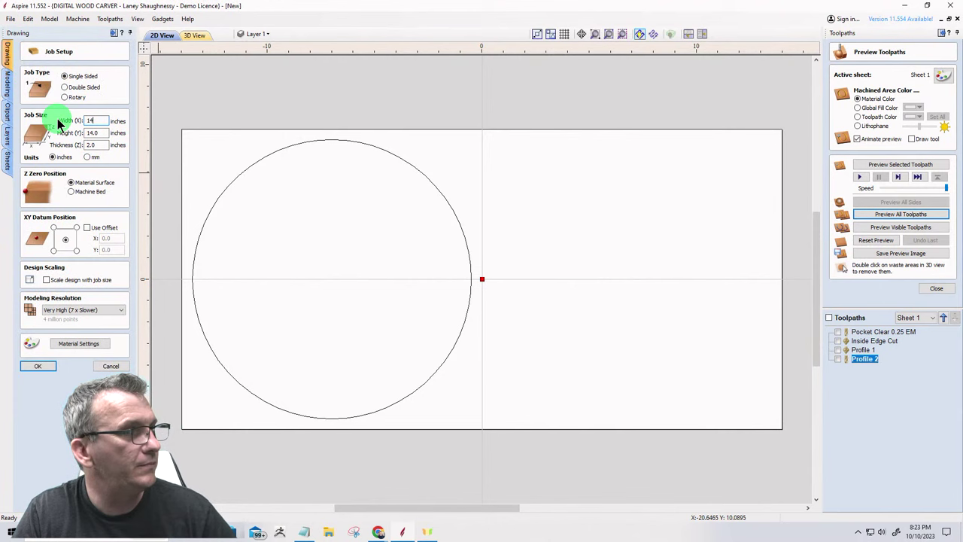
{"action": "left_click", "coordinate": [38, 366]}
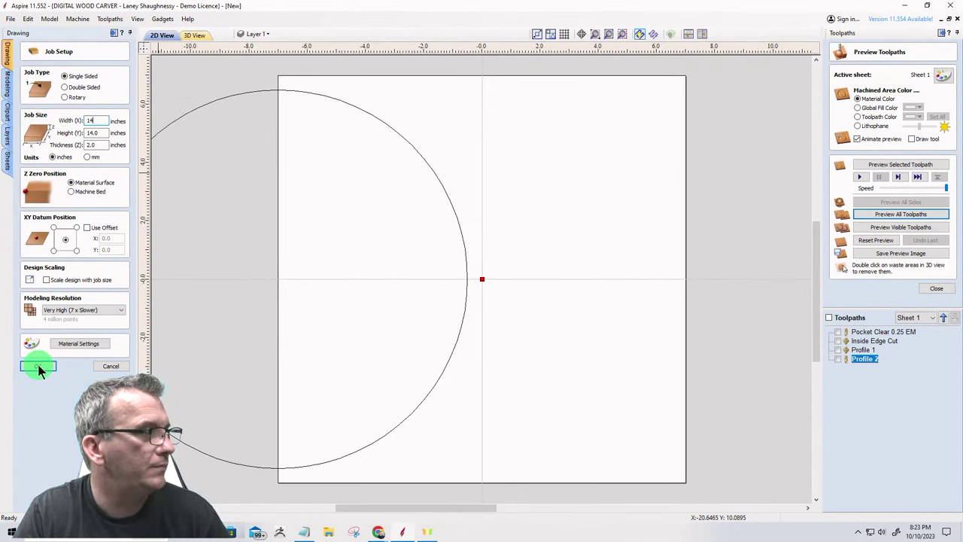
{"action": "left_click", "coordinate": [39, 367]}
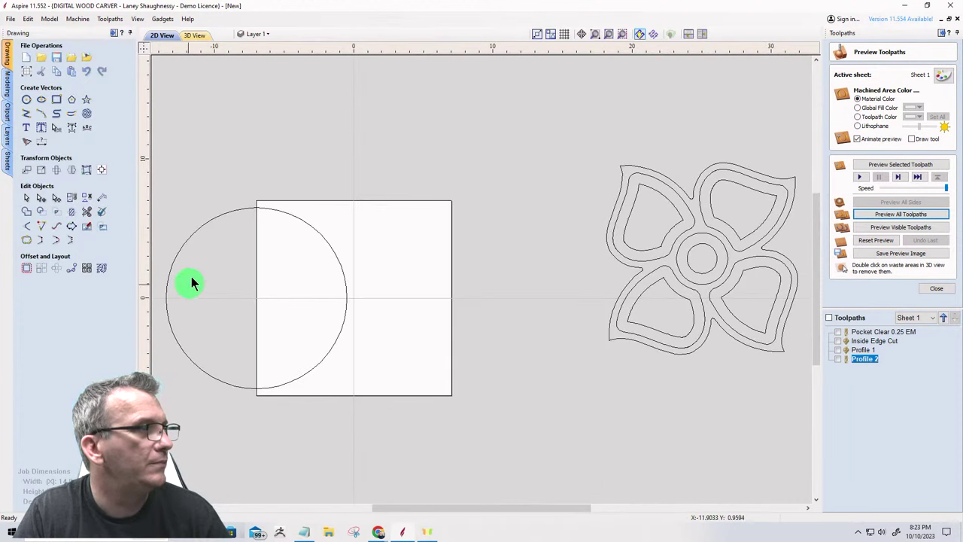
{"action": "left_click", "coordinate": [183, 243]}
{"action": "left_click", "coordinate": [101, 169]}
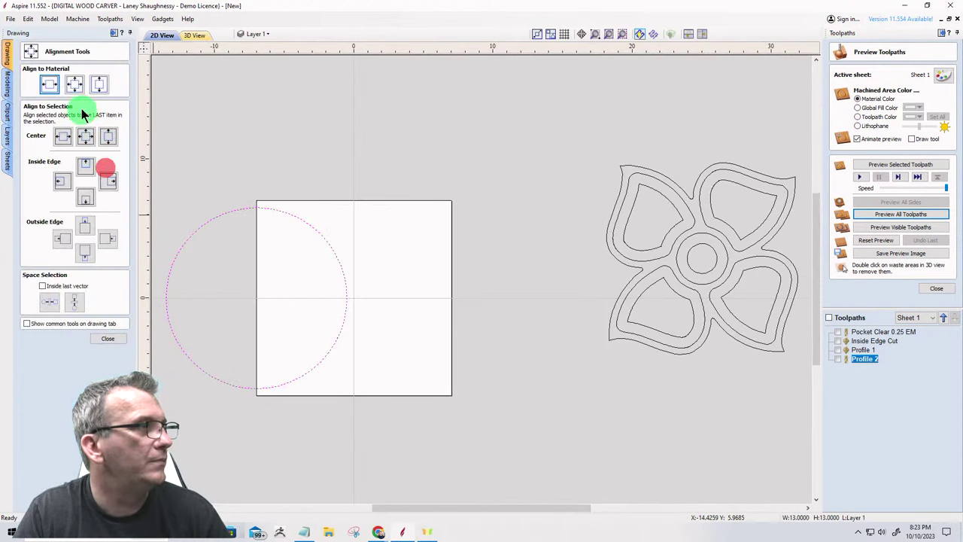
{"action": "left_click", "coordinate": [74, 84]}
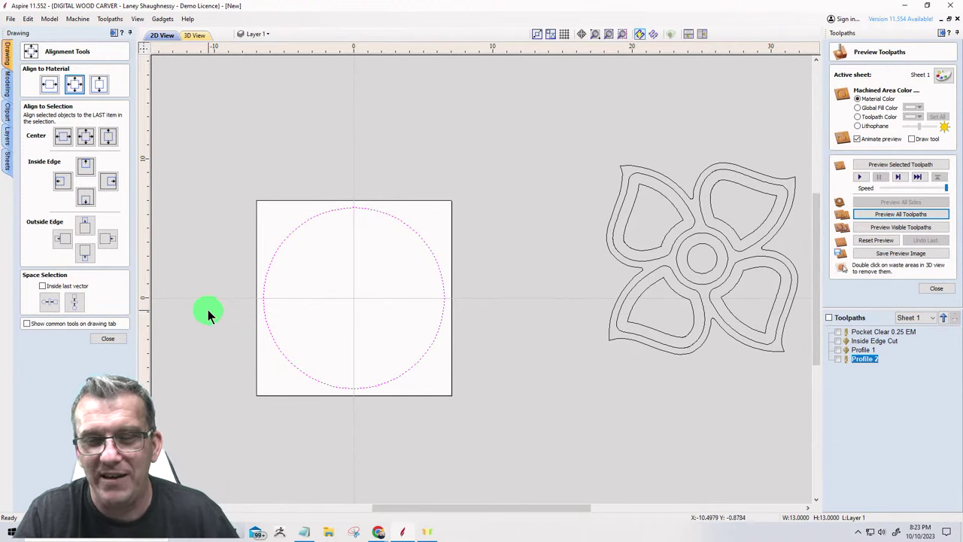
{"action": "scroll", "coordinate": [376, 269], "scroll_direction": "down", "scroll_amount": 1}
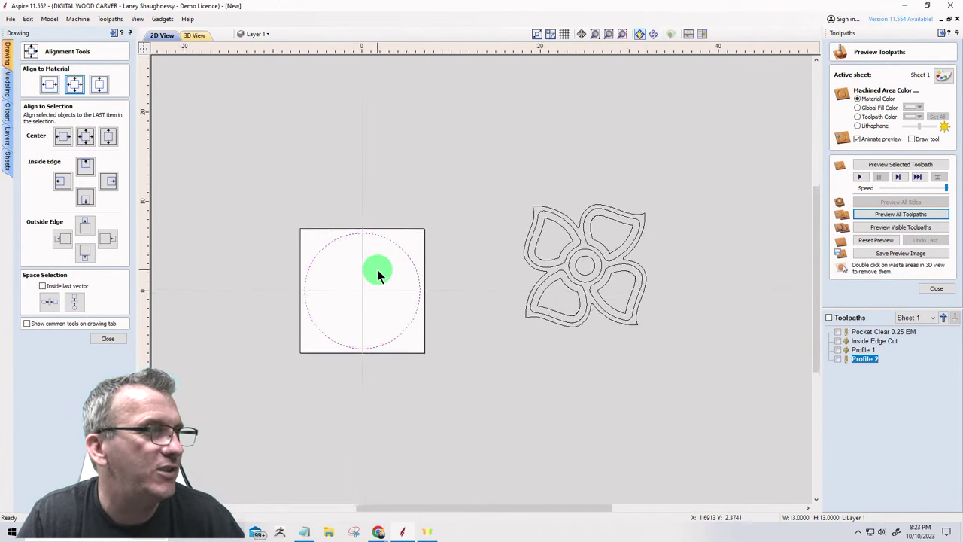
{"action": "scroll", "coordinate": [350, 318], "scroll_direction": "up", "scroll_amount": 4}
{"action": "scroll", "coordinate": [397, 284], "scroll_direction": "down", "scroll_amount": 2}
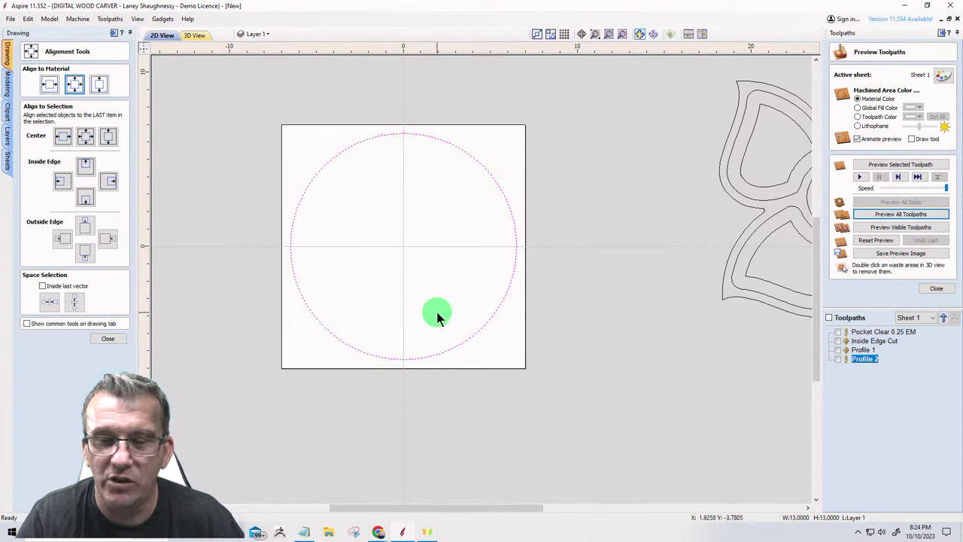
{"action": "left_click", "coordinate": [441, 371]}
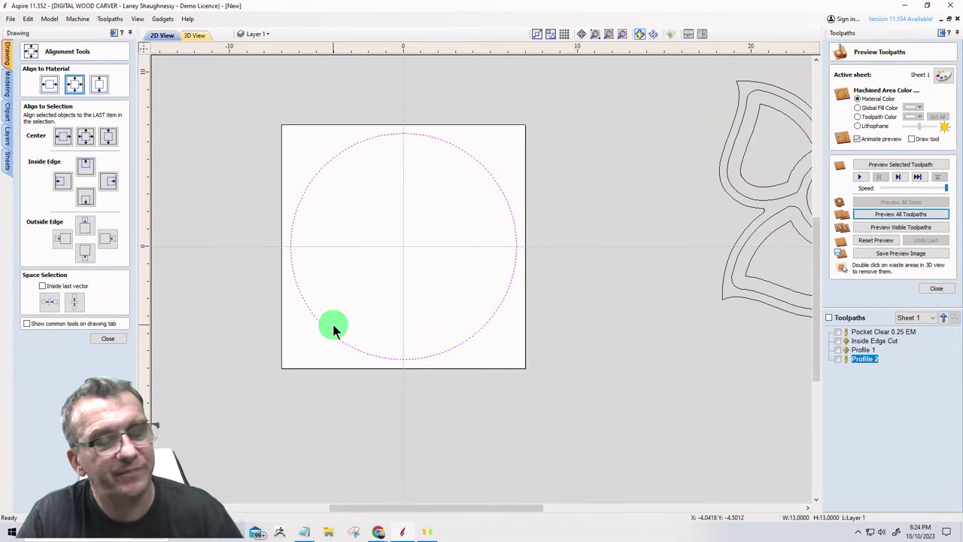
{"action": "left_click", "coordinate": [9, 50]}
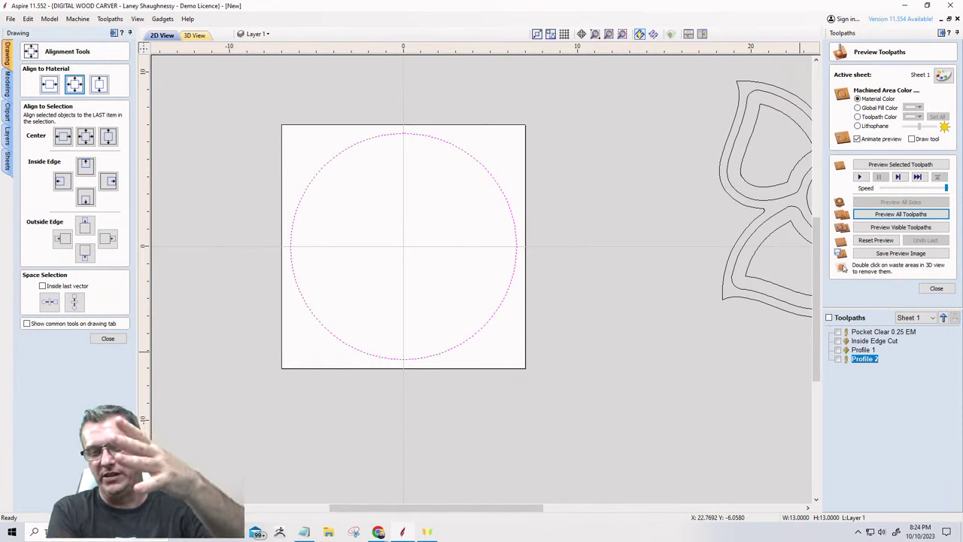
Change the Job Setup job type to Double Sided and decline recalculating the toolpaths.
{"action": "left_click", "coordinate": [113, 340]}
{"action": "left_click", "coordinate": [30, 73]}
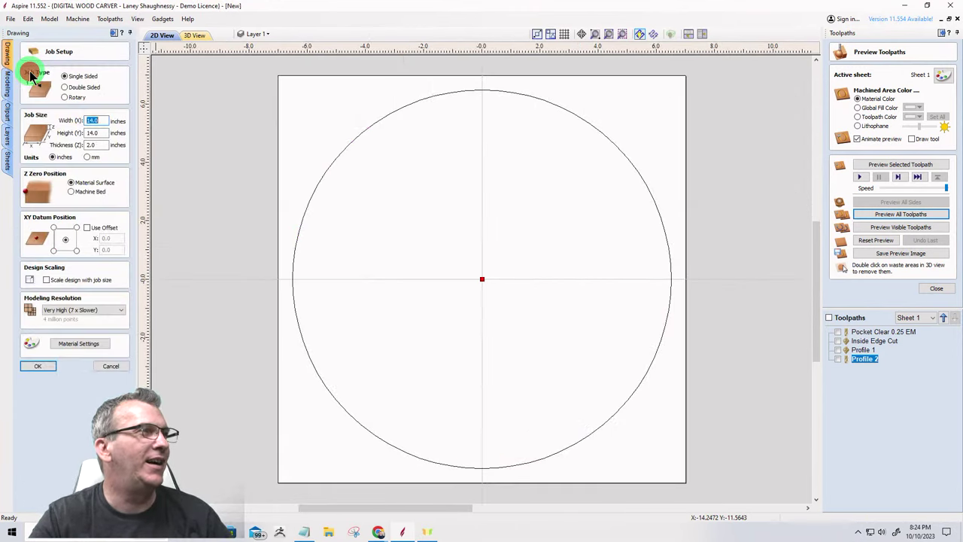
{"action": "left_click", "coordinate": [65, 87]}
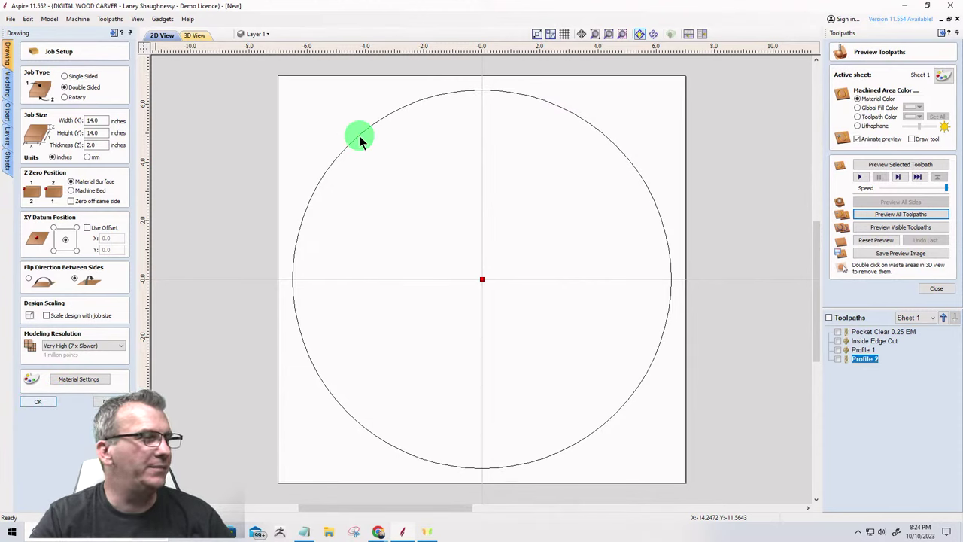
{"action": "left_click", "coordinate": [32, 402]}
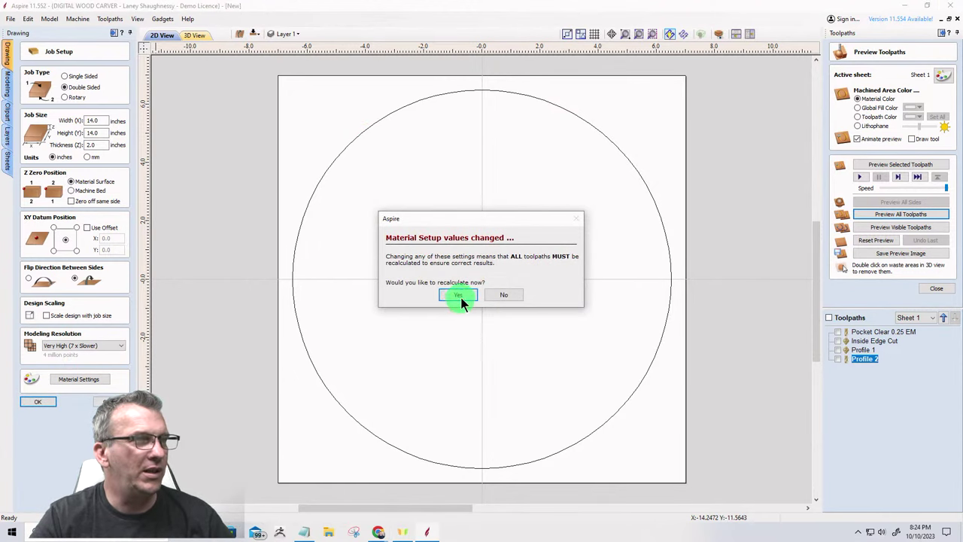
{"action": "left_click", "coordinate": [504, 294]}
Copy the 13-inch circle to the other side with Copy to Other Side, then deselect it.
{"action": "scroll", "coordinate": [595, 287], "scroll_direction": "down", "scroll_amount": 3}
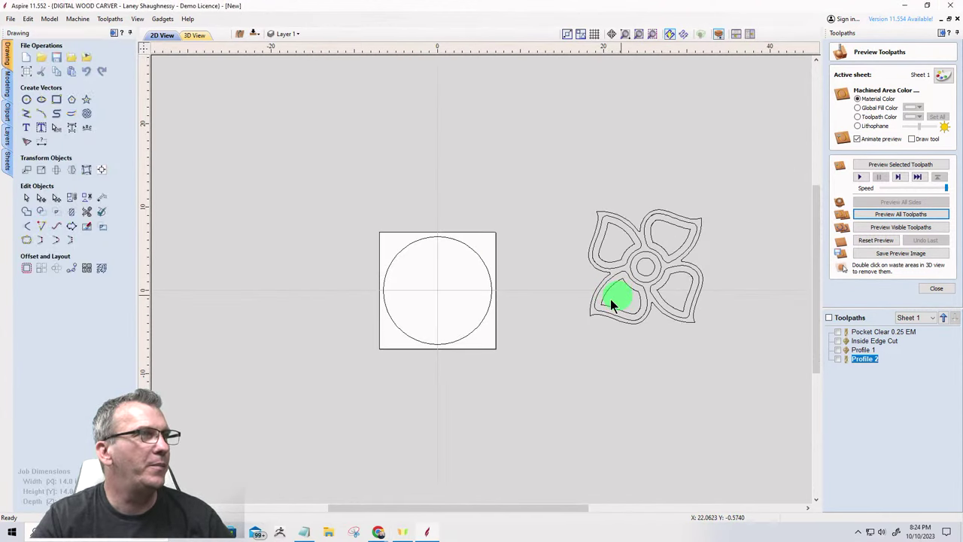
{"action": "scroll", "coordinate": [456, 294], "scroll_direction": "up", "scroll_amount": 5}
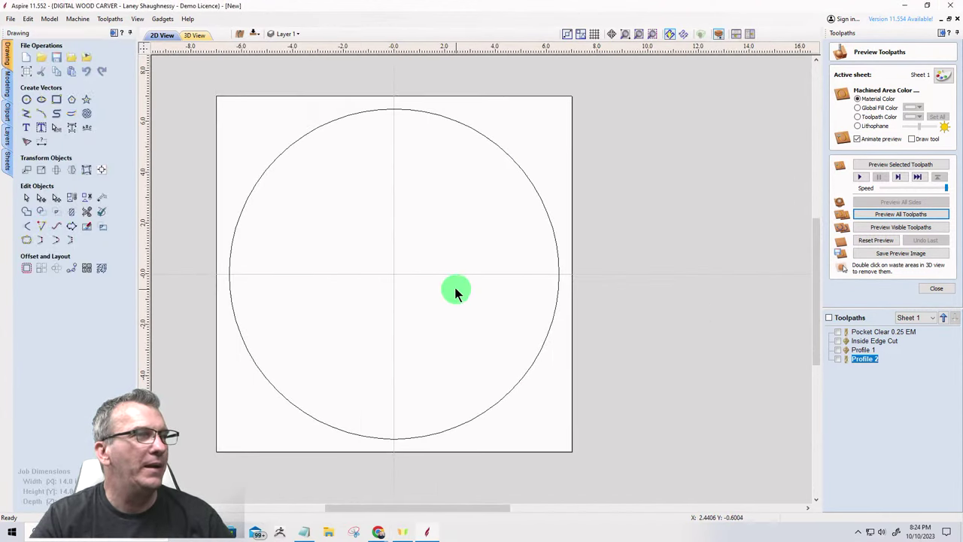
{"action": "right_click", "coordinate": [423, 111]}
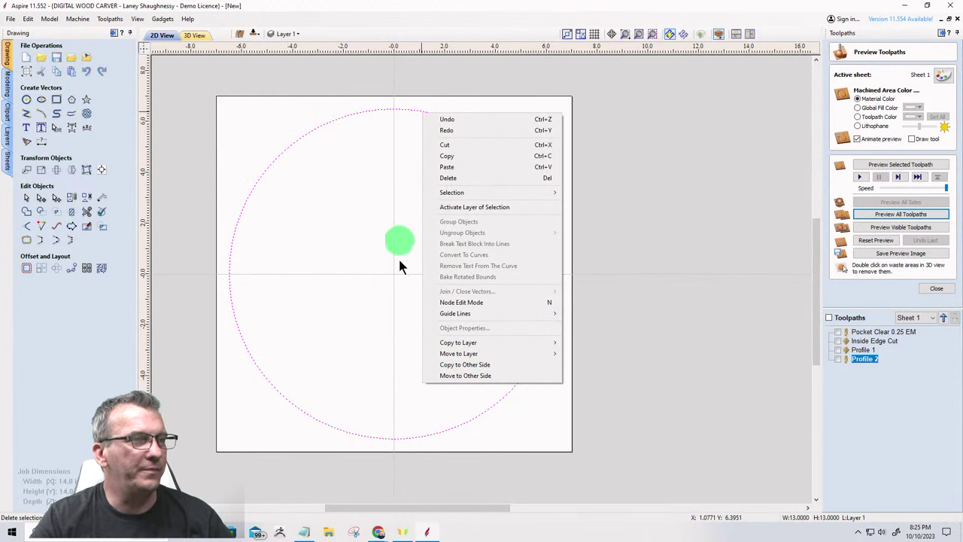
{"action": "left_click", "coordinate": [445, 364]}
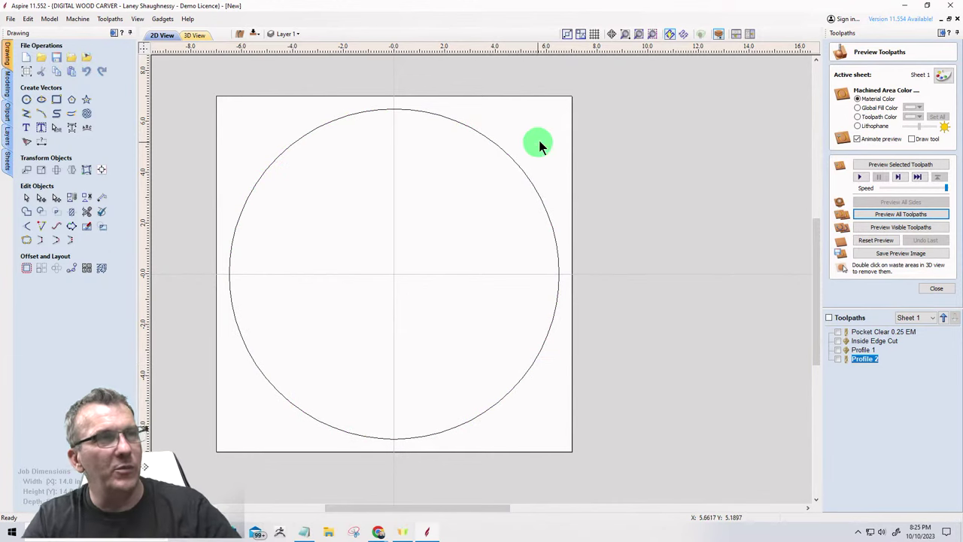
{"action": "right_click", "coordinate": [520, 166]}
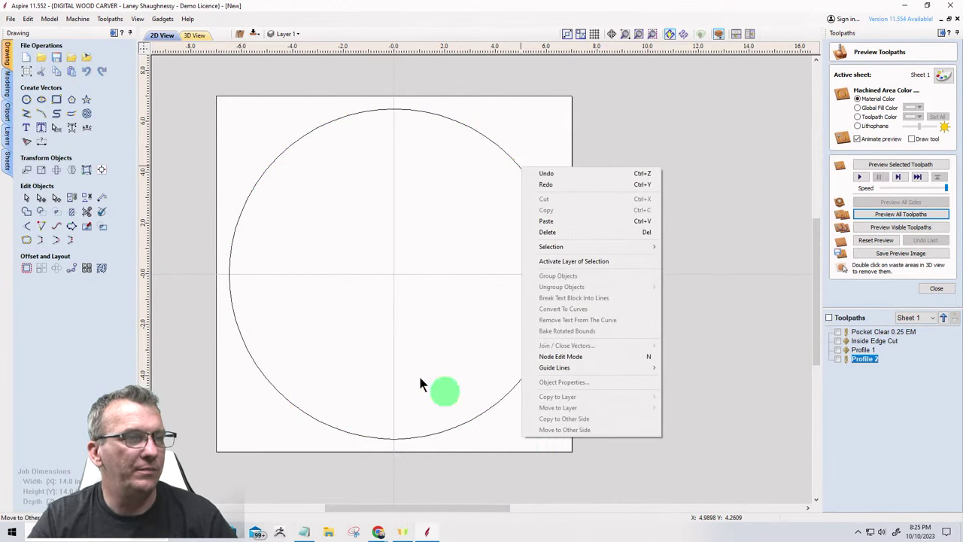
{"action": "left_click", "coordinate": [271, 382]}
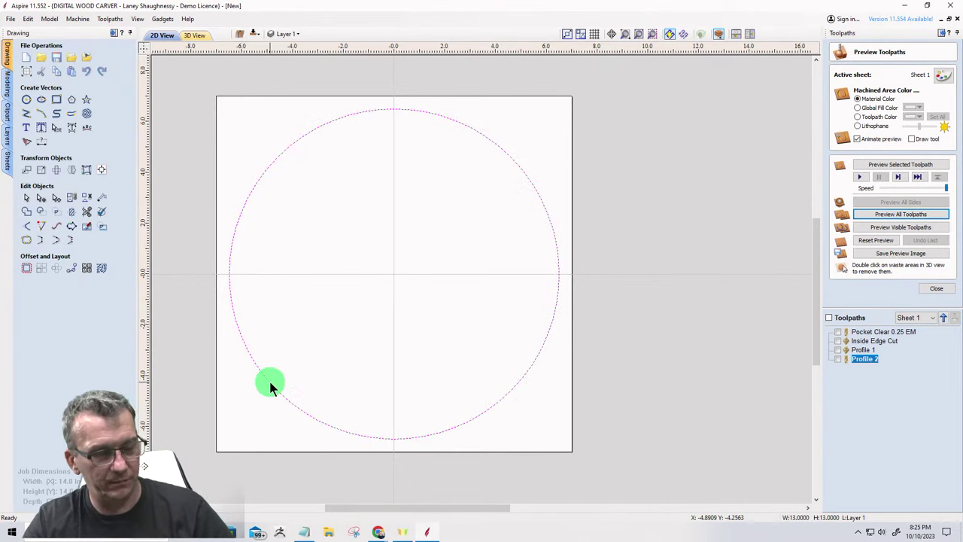
{"action": "key", "text": "Escape"}
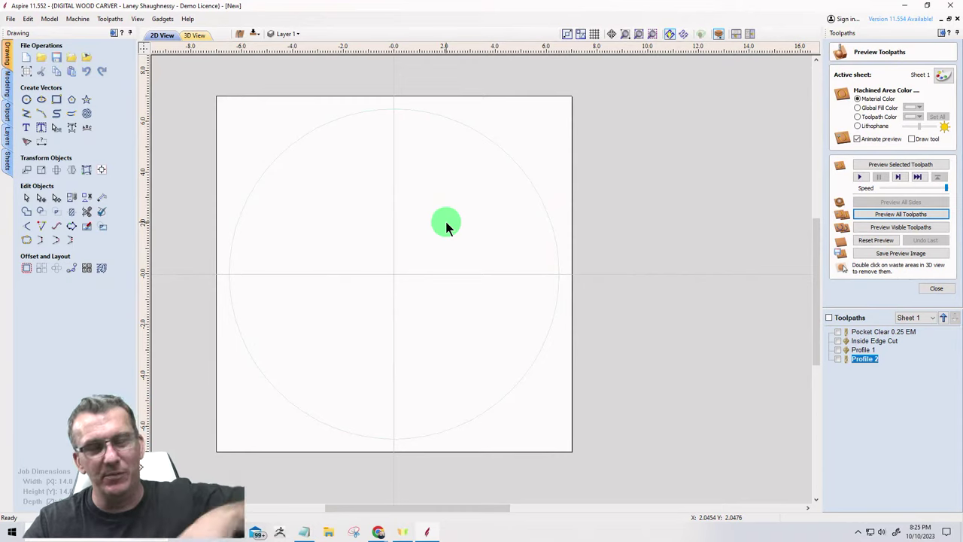
Toggle the 2D view to the job's Bottom side.
{"action": "left_click", "coordinate": [254, 39]}
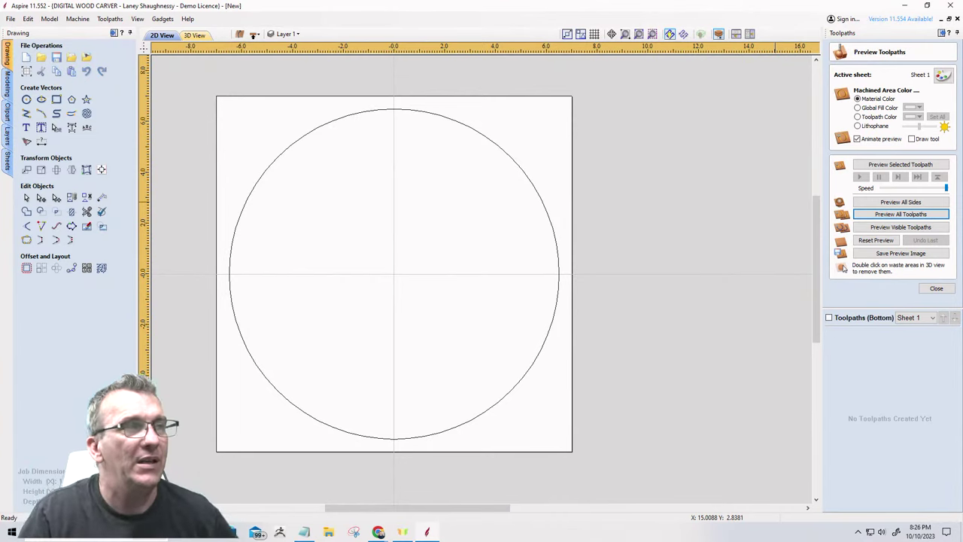
In the Modeling tab's Create Shape, choose Scale To Exact Height and enter 1.5.
{"action": "left_click", "coordinate": [7, 87]}
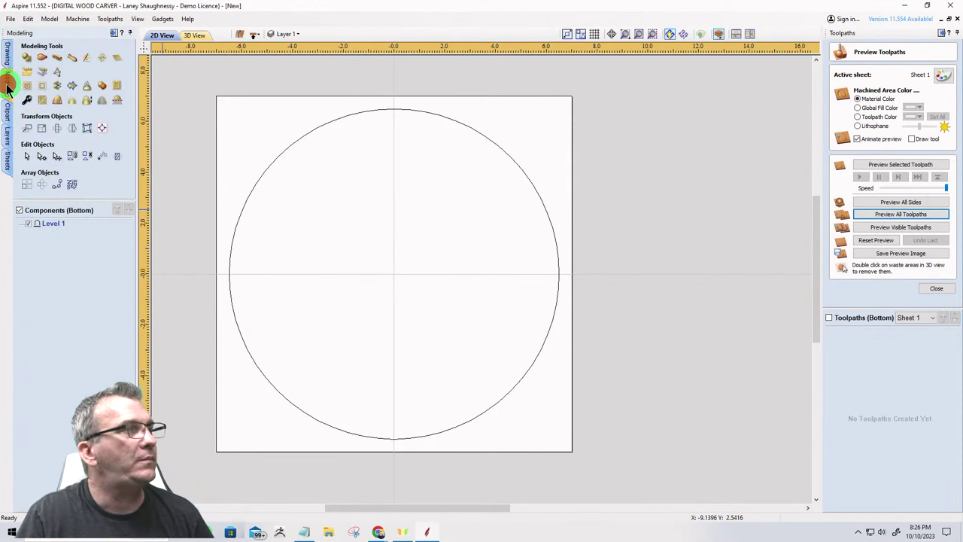
{"action": "left_click", "coordinate": [26, 58]}
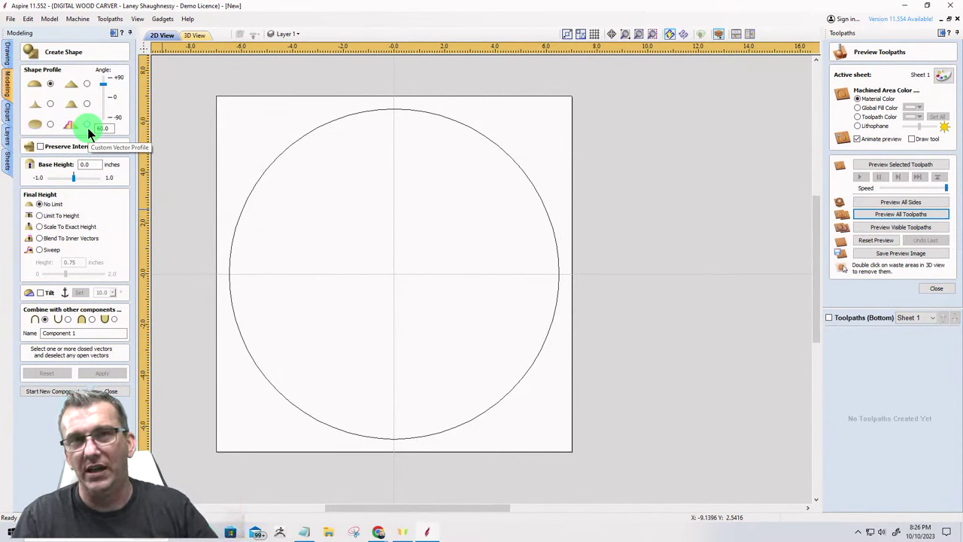
{"action": "left_click", "coordinate": [40, 227]}
{"action": "double_click", "coordinate": [72, 262]}
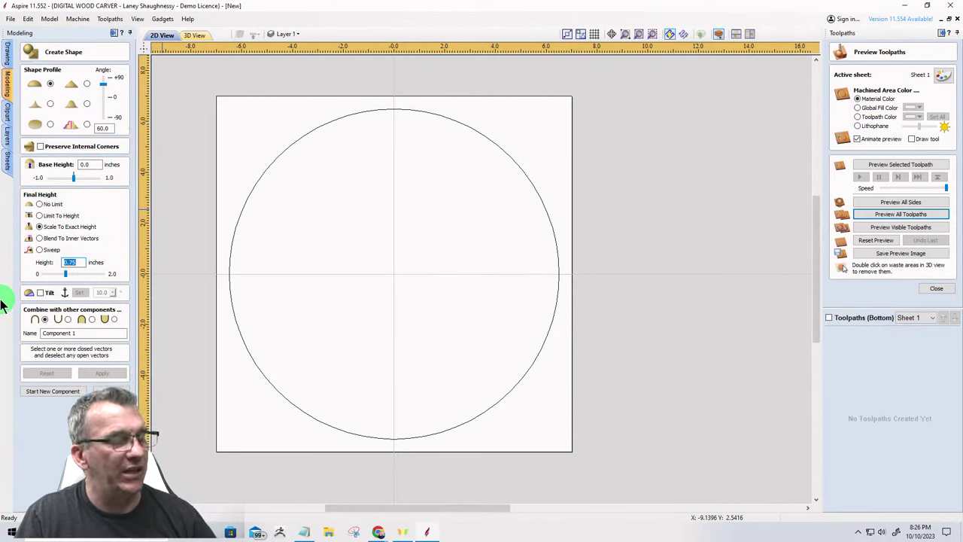
{"action": "type", "text": "1.5"}
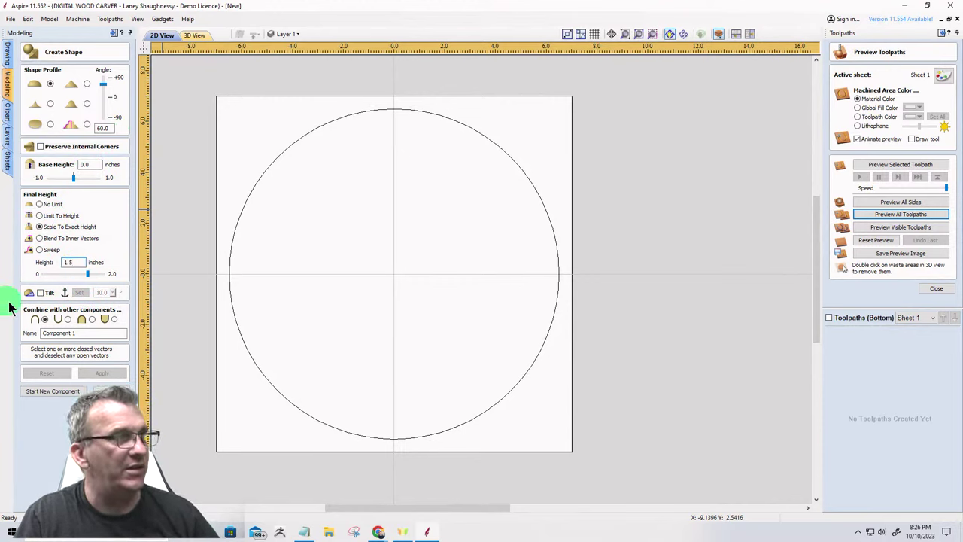
{"action": "left_click", "coordinate": [23, 311]}
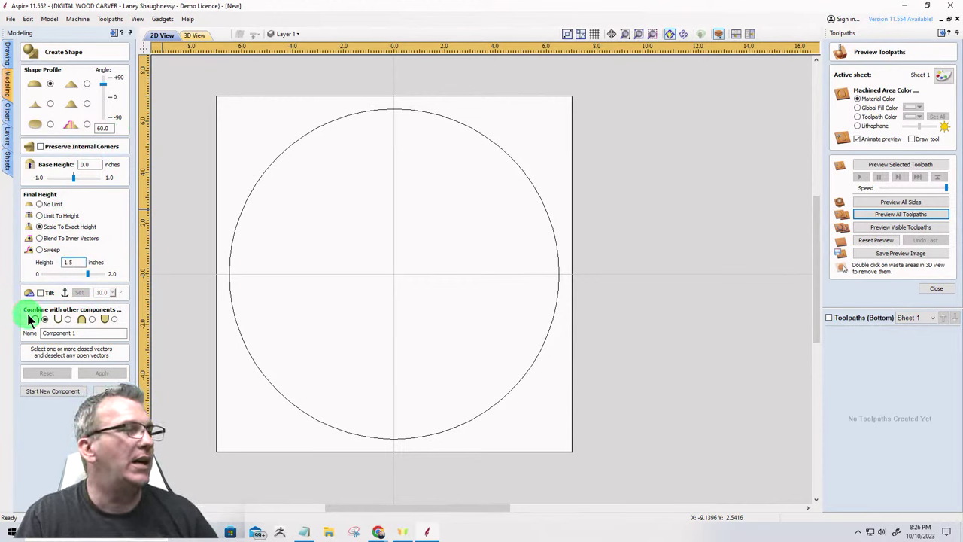
Build the dome from the circle, change its combine mode, and start a new component.
{"action": "left_click", "coordinate": [229, 275]}
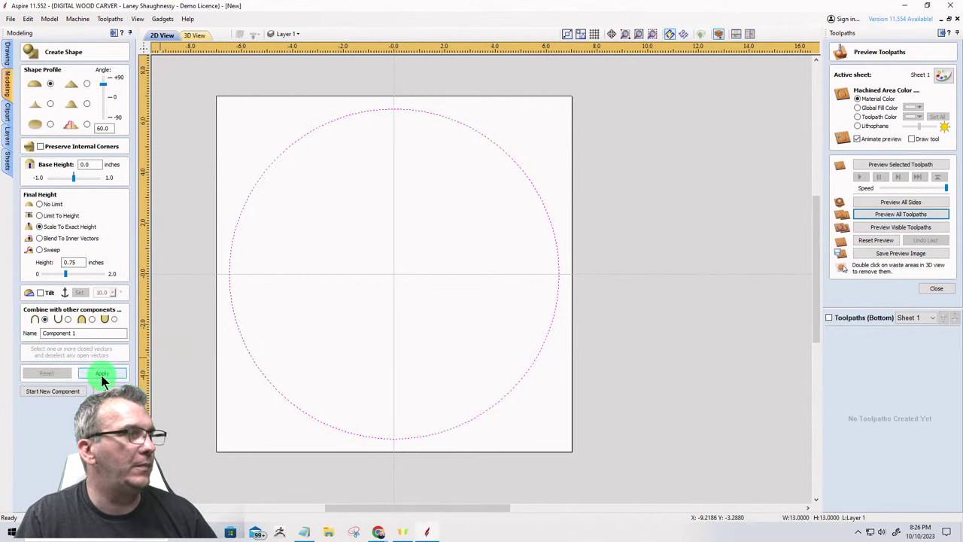
{"action": "left_click", "coordinate": [101, 374]}
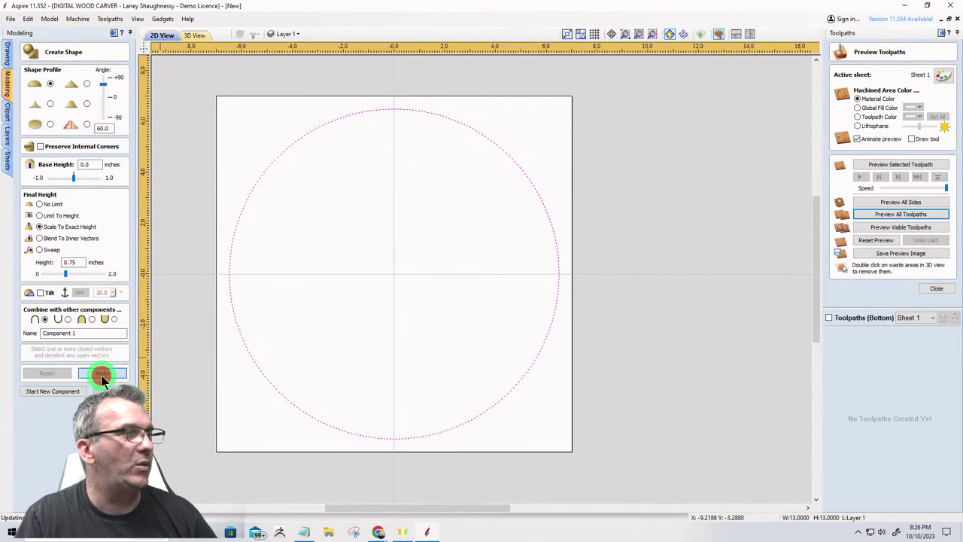
{"action": "left_click", "coordinate": [68, 319]}
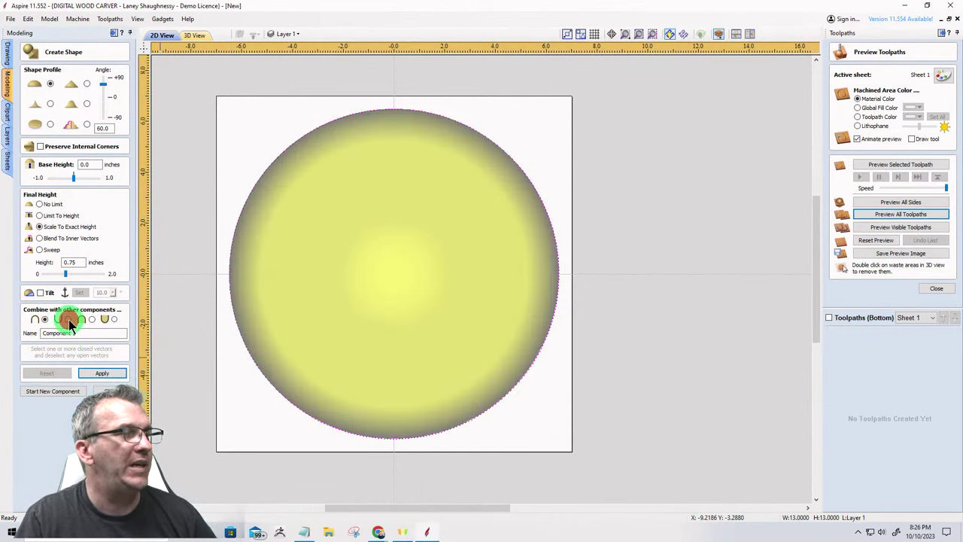
{"action": "left_click", "coordinate": [101, 374]}
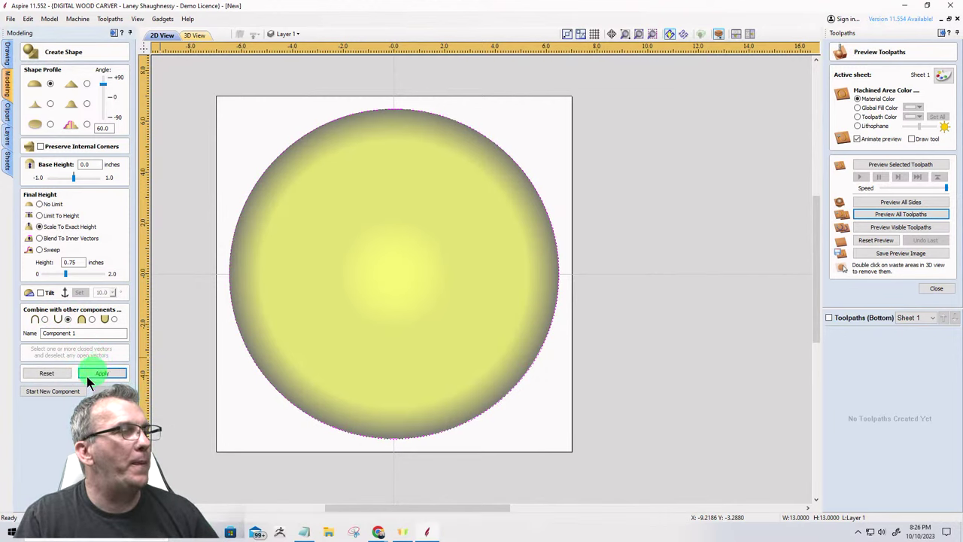
{"action": "left_click", "coordinate": [43, 392]}
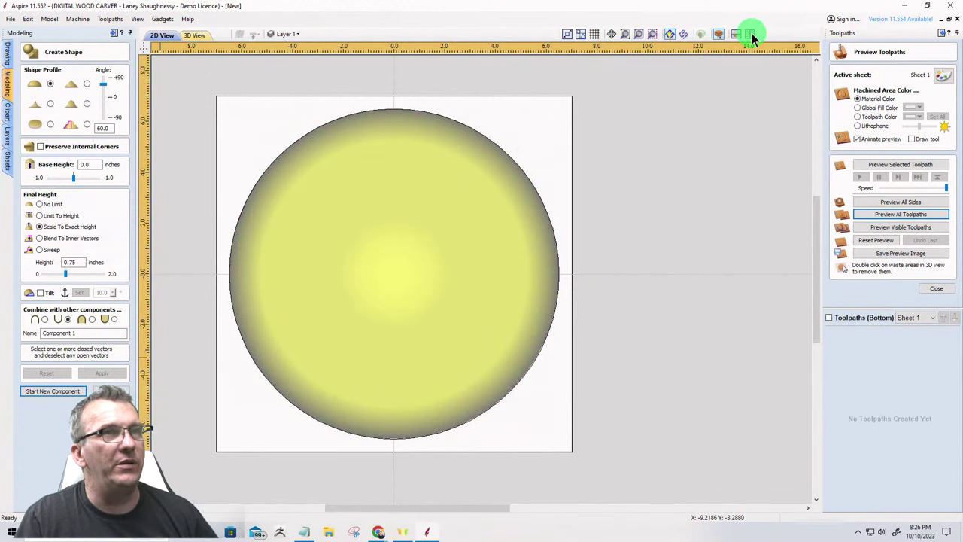
{"action": "left_click", "coordinate": [750, 34]}
Close Create Shape and add a zero plane, tilting the 3D view to see the slab.
{"action": "left_click_drag", "start_coordinate": [655, 383], "coordinate": [646, 234]}
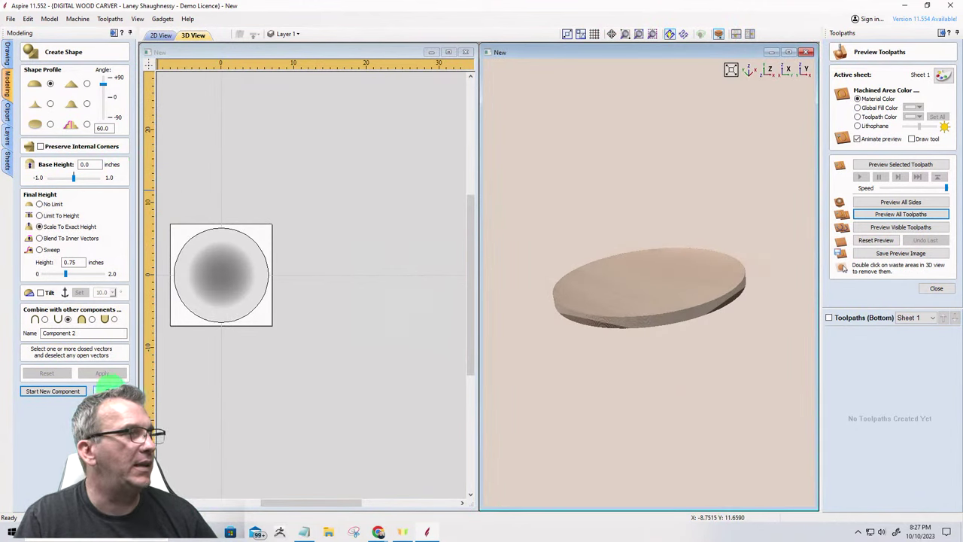
{"action": "left_click", "coordinate": [111, 391]}
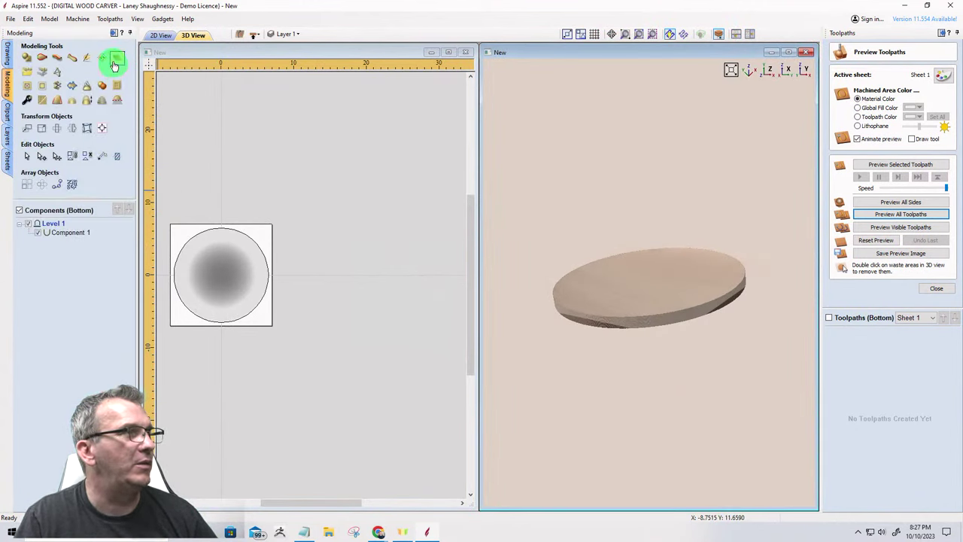
{"action": "left_click", "coordinate": [117, 57]}
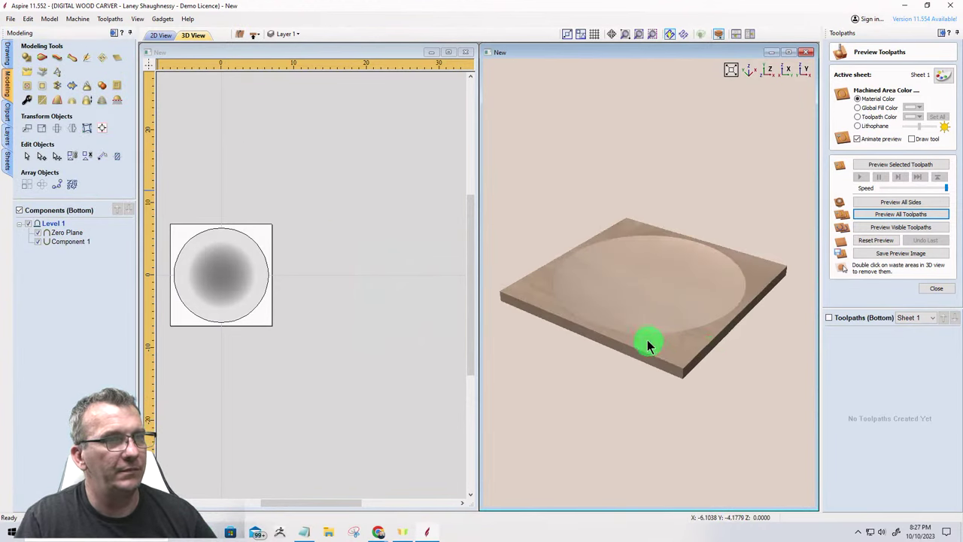
{"action": "scroll", "coordinate": [646, 338], "scroll_direction": "up", "scroll_amount": 3}
{"action": "left_click_drag", "start_coordinate": [593, 355], "coordinate": [640, 281]}
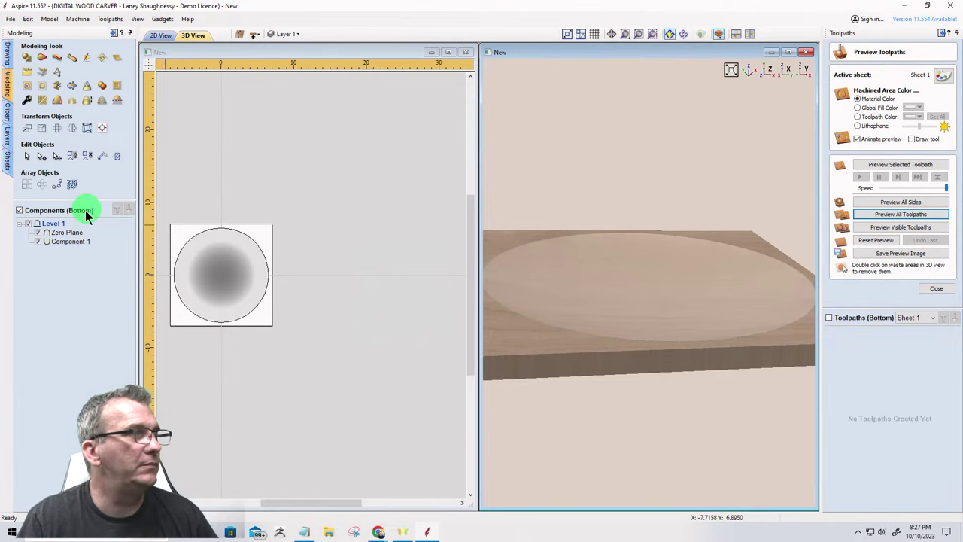
Raise Component 1's shape height to 1.5 inches in Component Properties.
{"action": "left_click", "coordinate": [60, 242]}
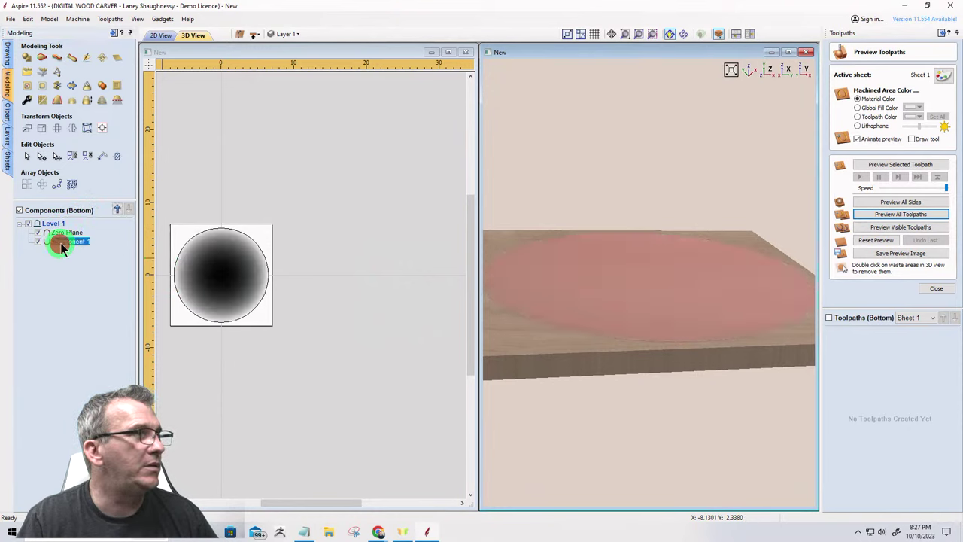
{"action": "left_click", "coordinate": [26, 104]}
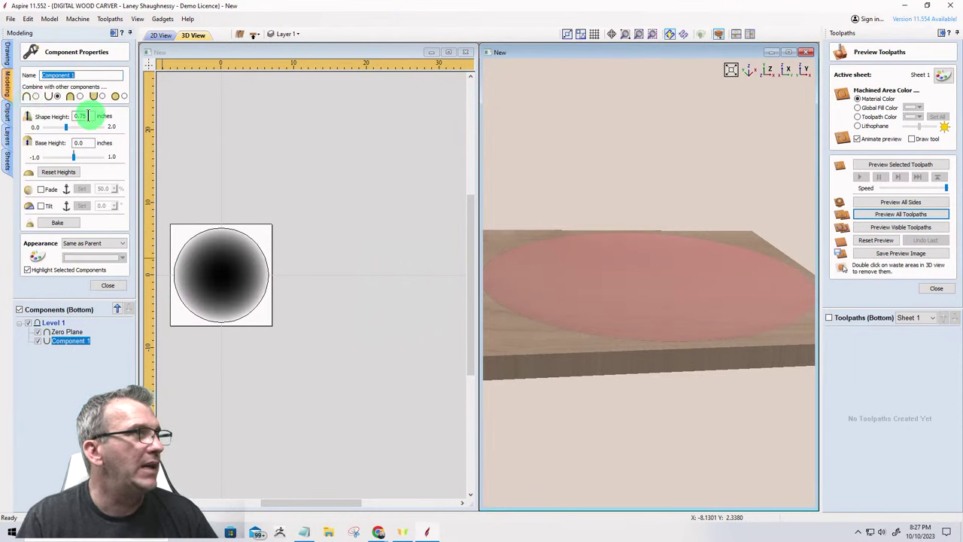
{"action": "left_click", "coordinate": [80, 116]}
{"action": "double_click", "coordinate": [81, 116]}
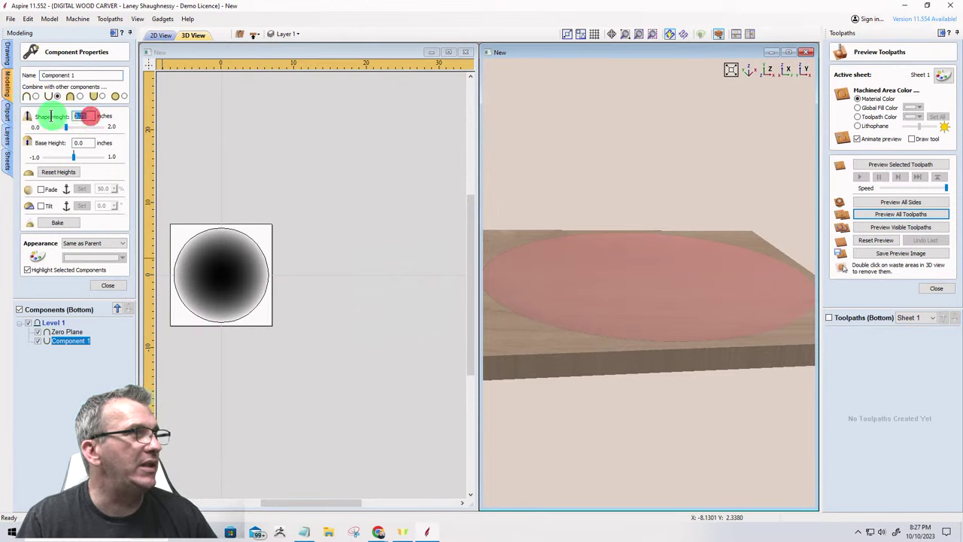
{"action": "type", "text": "1."}
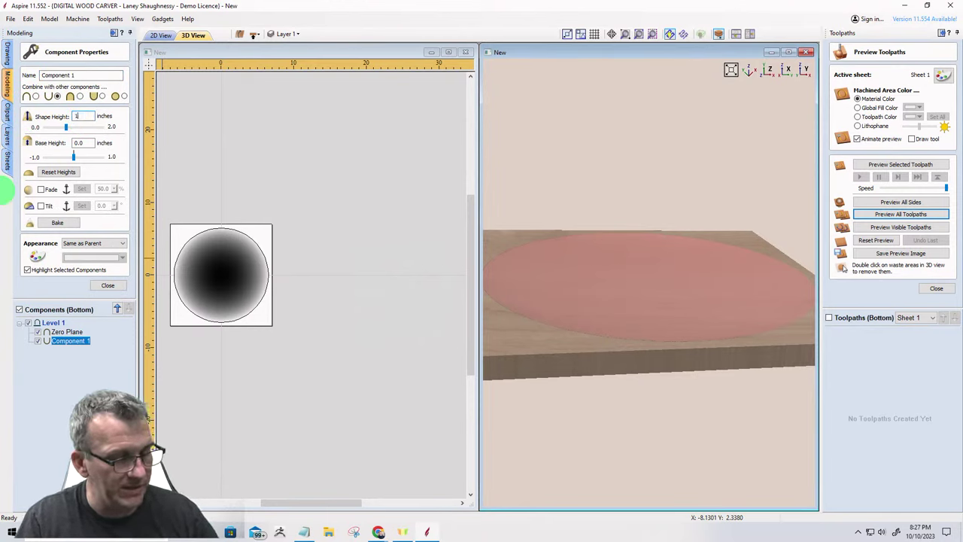
{"action": "type", "text": "5"}
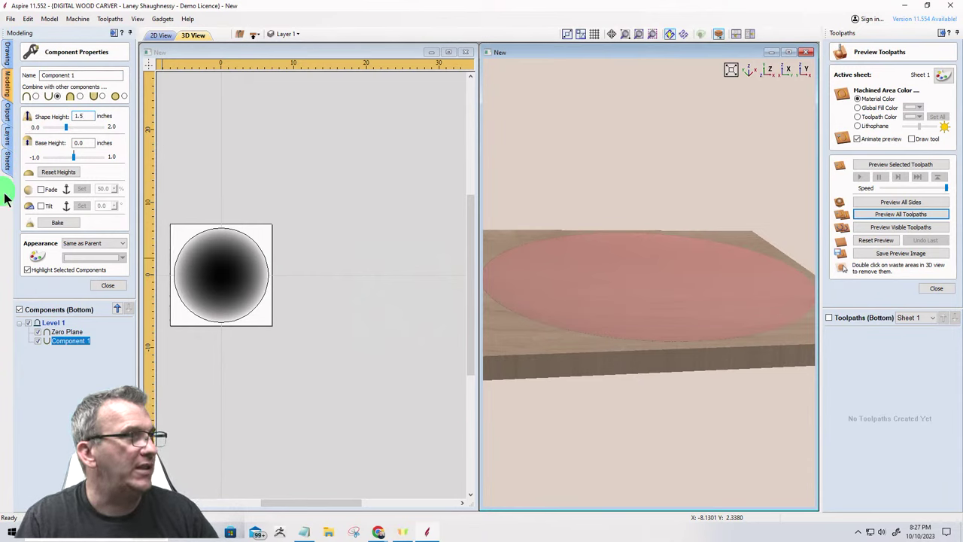
{"action": "key", "text": "Return"}
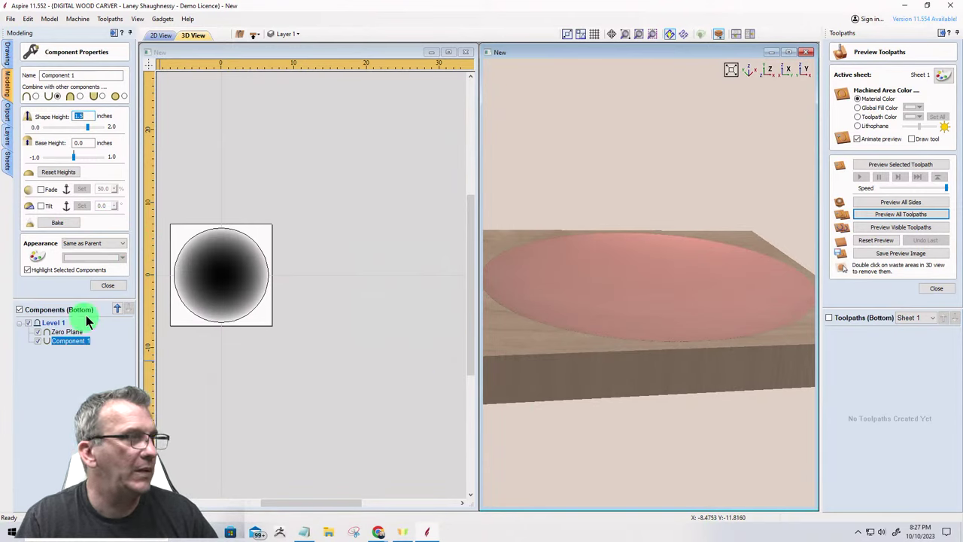
{"action": "left_click", "coordinate": [107, 286]}
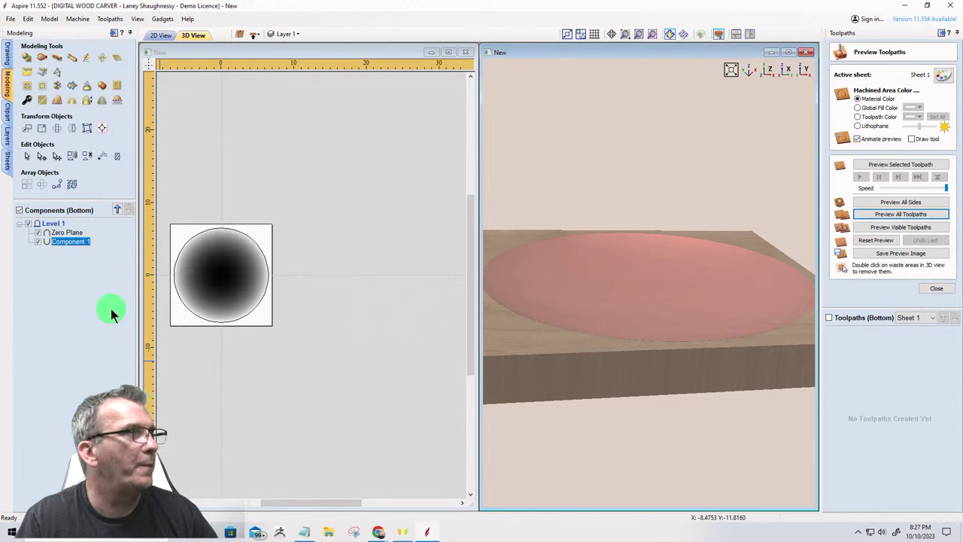
{"action": "left_click", "coordinate": [9, 57]}
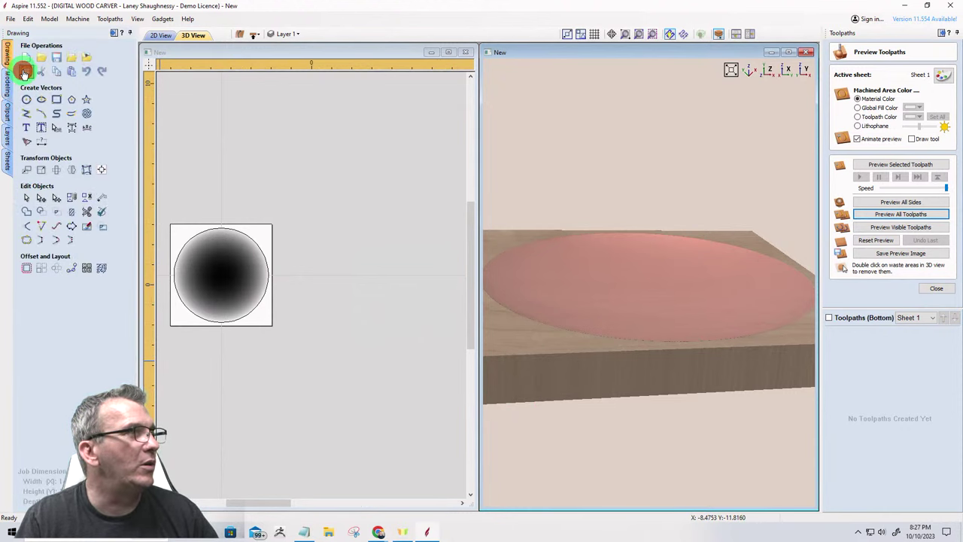
Resize the job to 14 x 14, orbit to inspect the bowl, and start a 3D roughing toolpath.
{"action": "left_click", "coordinate": [23, 70]}
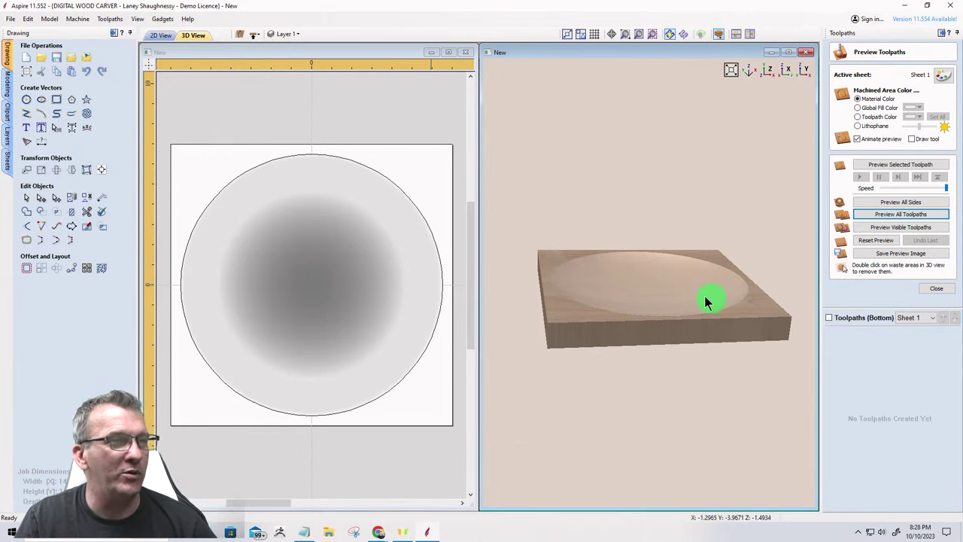
{"action": "left_click_drag", "start_coordinate": [706, 301], "coordinate": [658, 364]}
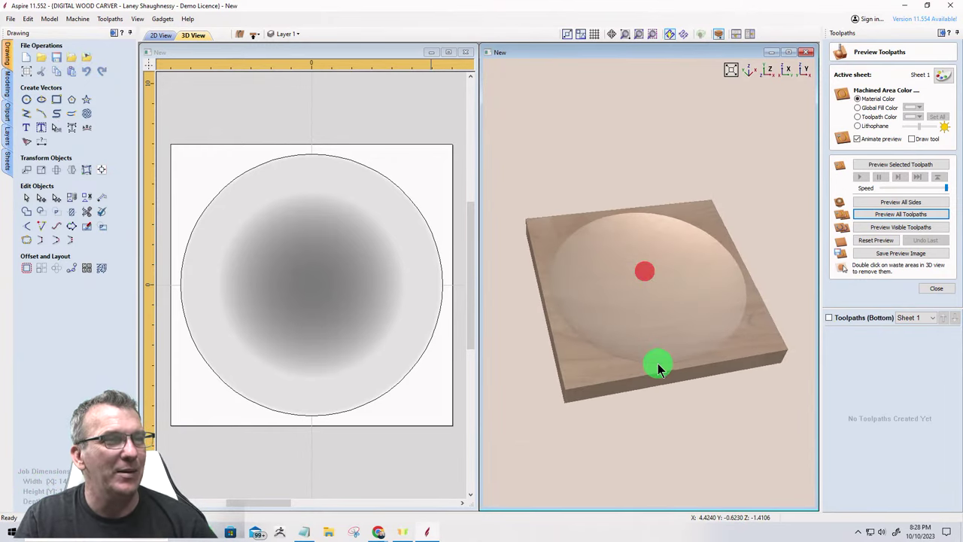
{"action": "mouse_move", "coordinate": [669, 303]}
{"action": "left_mouse_down"}
{"action": "mouse_move", "coordinate": [629, 299]}
{"action": "mouse_move", "coordinate": [653, 298]}
{"action": "mouse_move", "coordinate": [628, 258]}
{"action": "mouse_move", "coordinate": [741, 257]}
{"action": "mouse_move", "coordinate": [596, 266]}
{"action": "mouse_move", "coordinate": [589, 298]}
{"action": "mouse_move", "coordinate": [622, 334]}
{"action": "mouse_move", "coordinate": [764, 335]}
{"action": "mouse_move", "coordinate": [655, 263]}
{"action": "mouse_move", "coordinate": [639, 291]}
{"action": "mouse_move", "coordinate": [599, 305]}
{"action": "left_mouse_up"}
{"action": "left_click", "coordinate": [653, 309]}
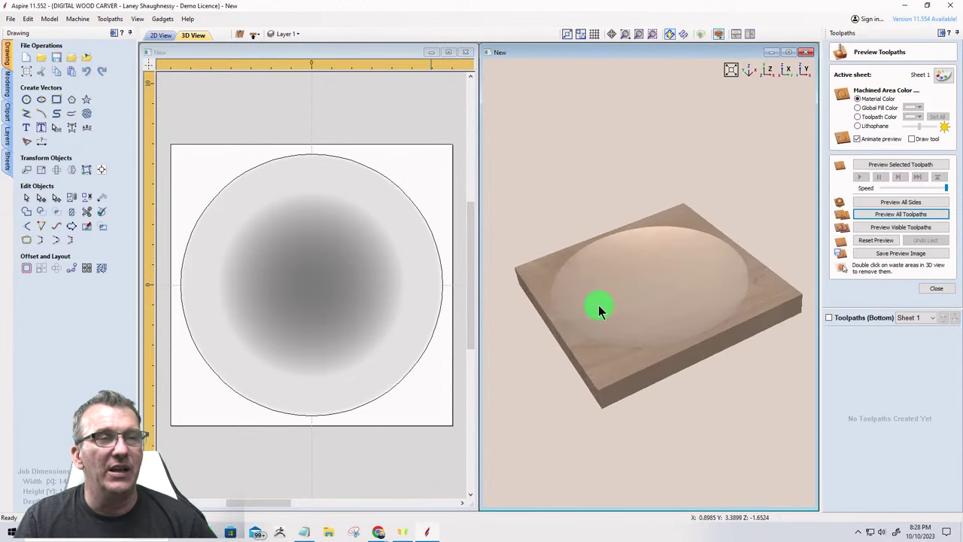
{"action": "left_click_drag", "start_coordinate": [679, 295], "coordinate": [654, 325]}
{"action": "scroll", "coordinate": [660, 326], "scroll_direction": "up", "scroll_amount": 5}
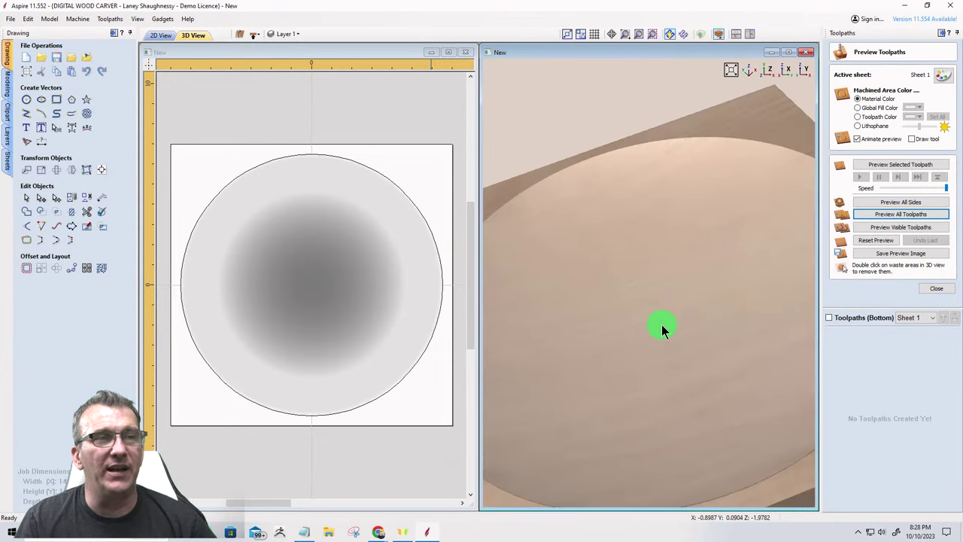
{"action": "left_click_drag", "start_coordinate": [693, 281], "coordinate": [617, 177]}
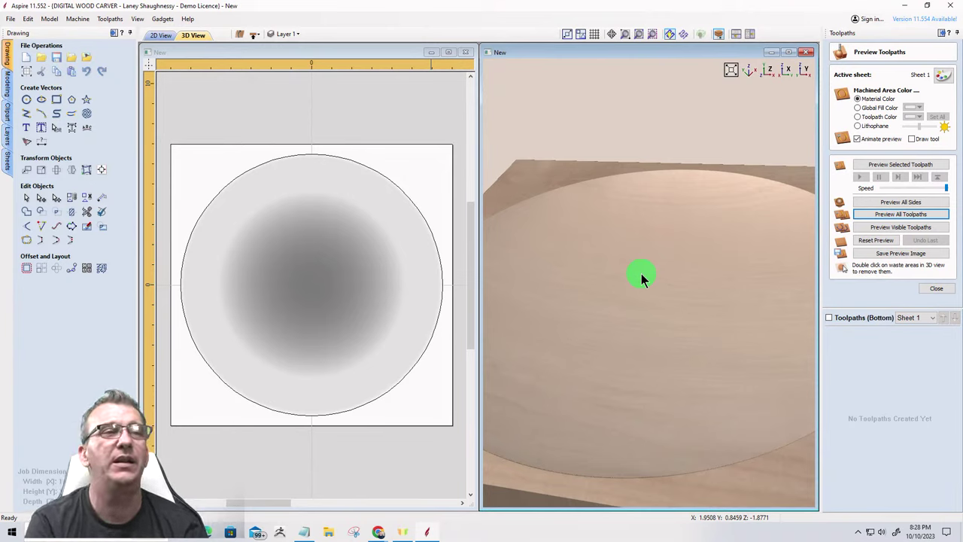
{"action": "scroll", "coordinate": [644, 282], "scroll_direction": "down", "scroll_amount": 3}
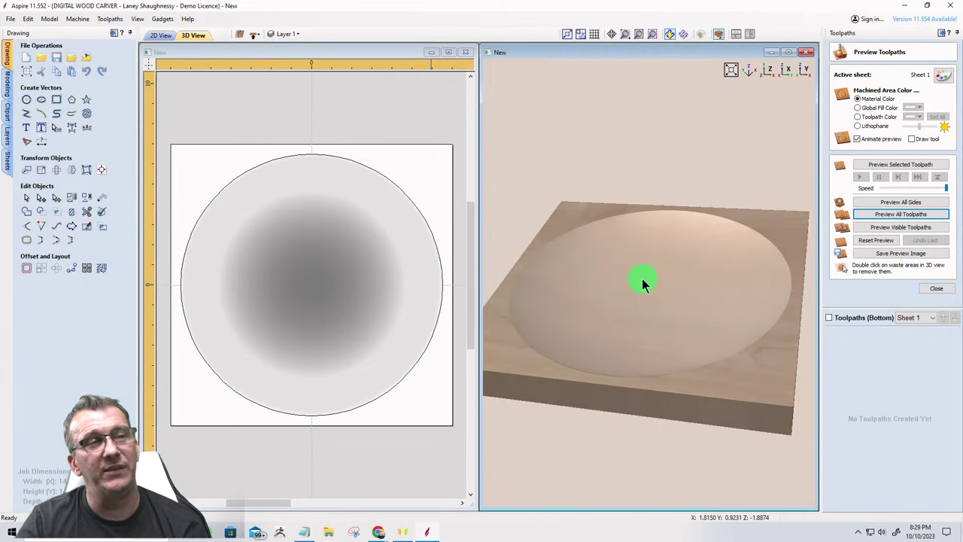
{"action": "left_click_drag", "start_coordinate": [653, 304], "coordinate": [688, 291]}
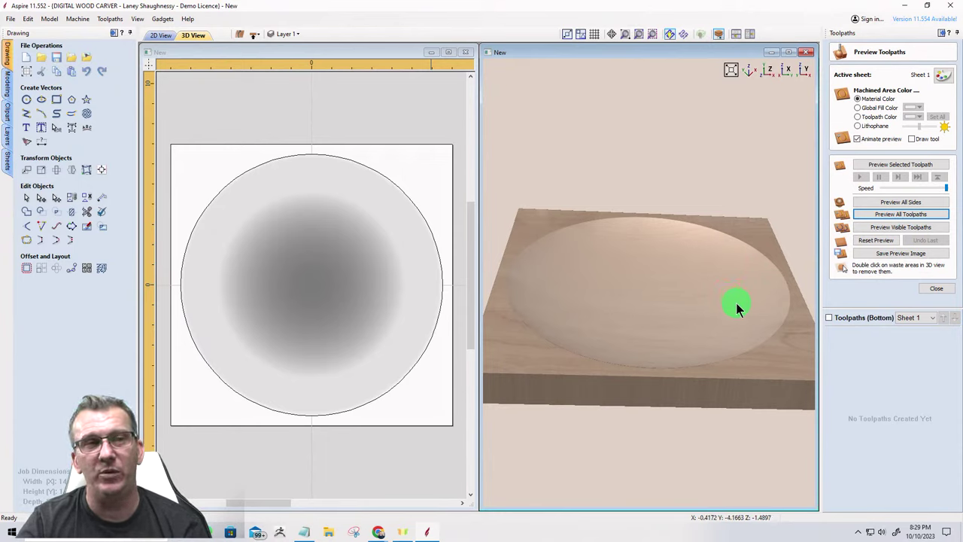
{"action": "left_click", "coordinate": [933, 289]}
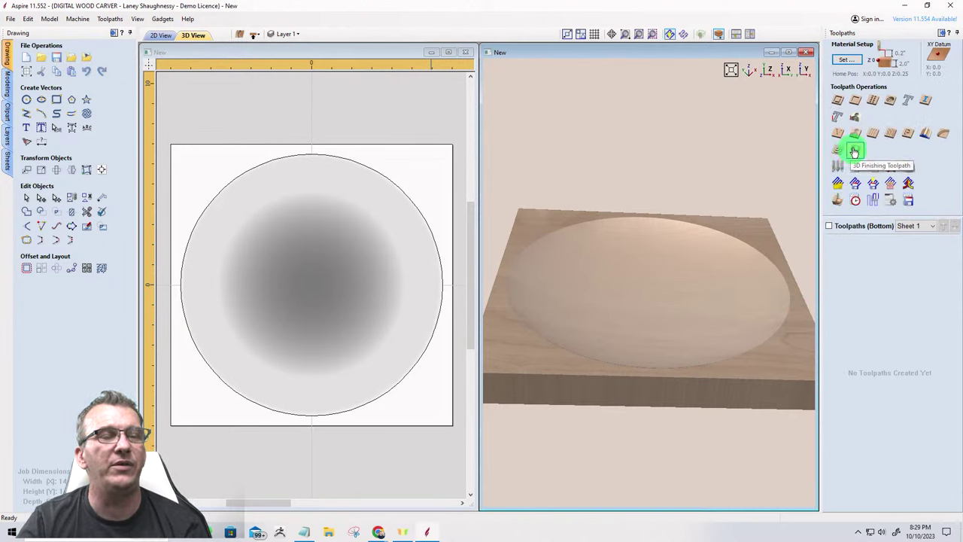
{"action": "left_click", "coordinate": [837, 149]}
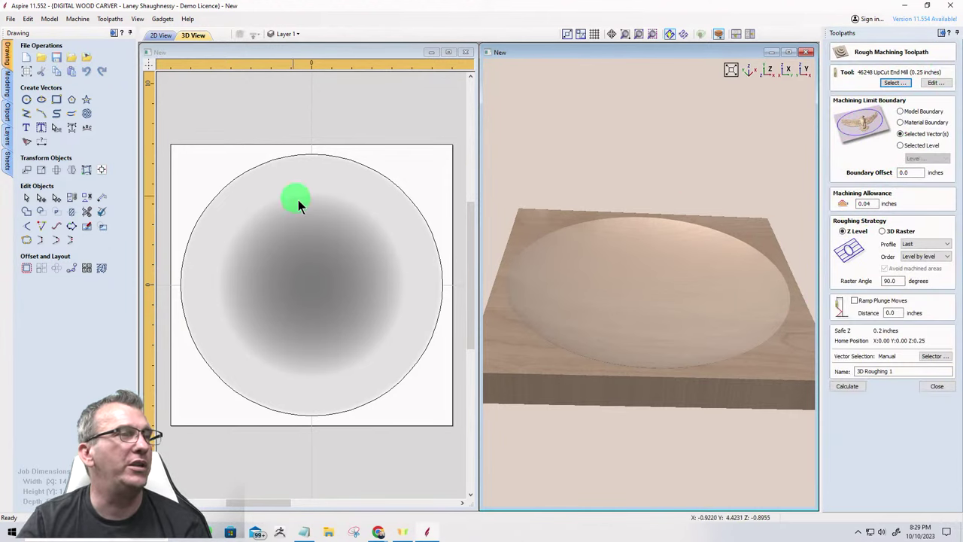
Calculate 3D Roughing 1 within the circle boundary and preview it cutting the block.
{"action": "left_click", "coordinate": [367, 165]}
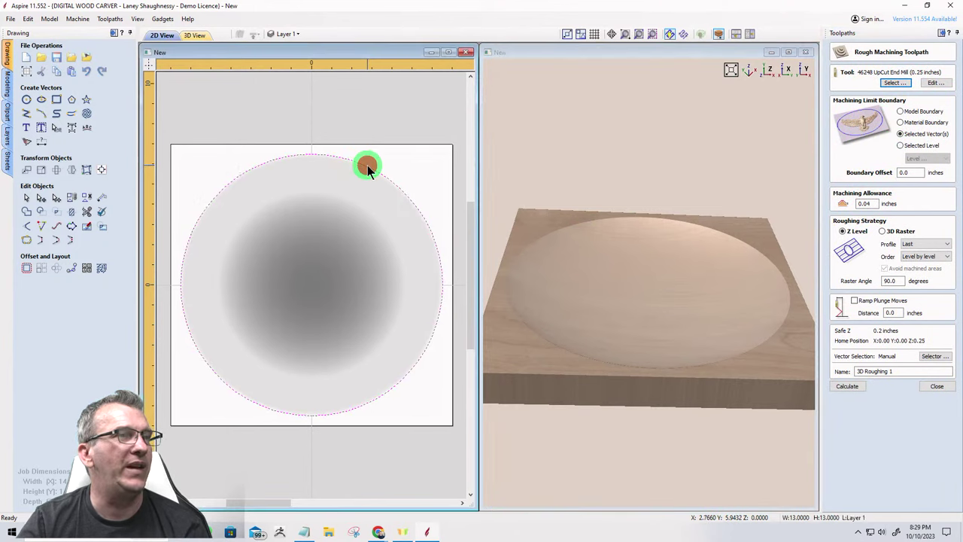
{"action": "left_click", "coordinate": [849, 386]}
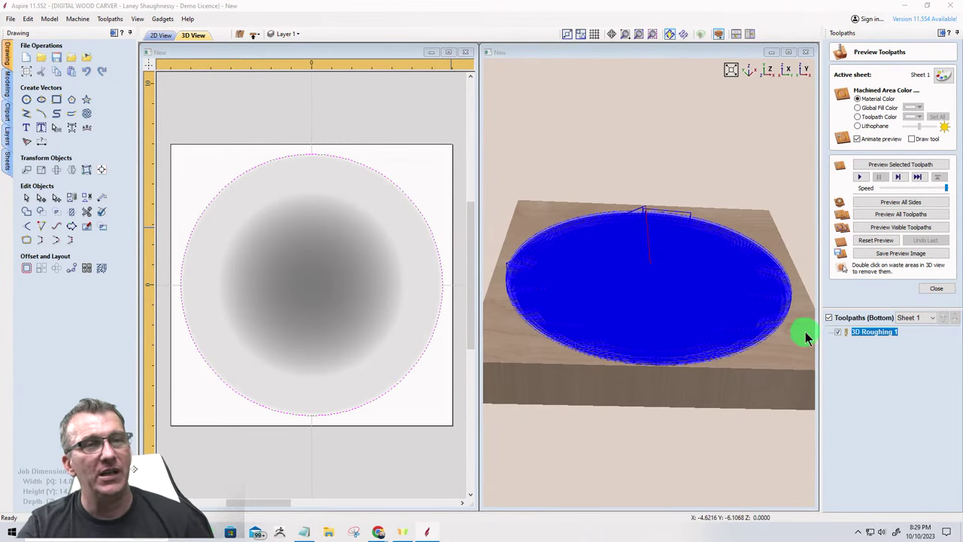
{"action": "left_click", "coordinate": [879, 227]}
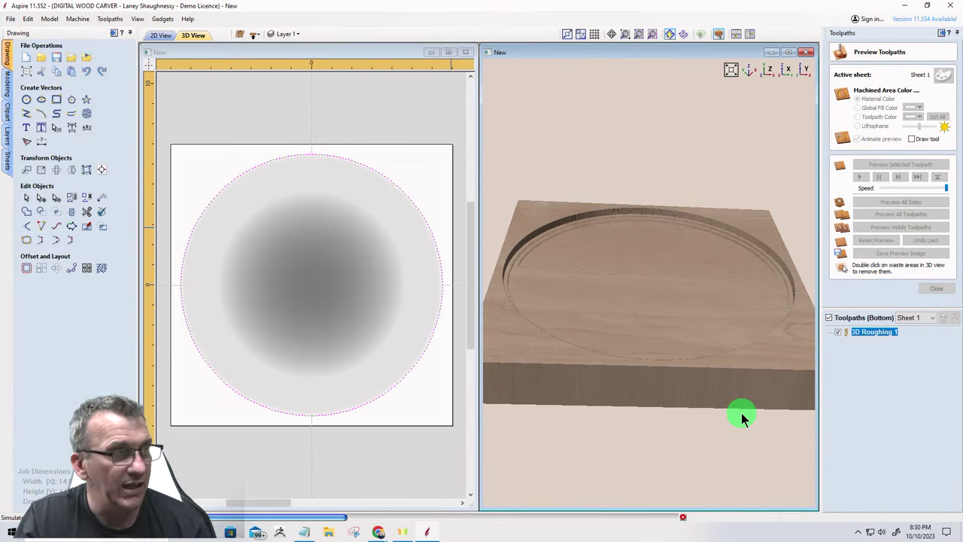
Inspect the roughed bowl's stepped rings in 3D, then close the toolpath preview.
{"action": "left_click", "coordinate": [8, 92]}
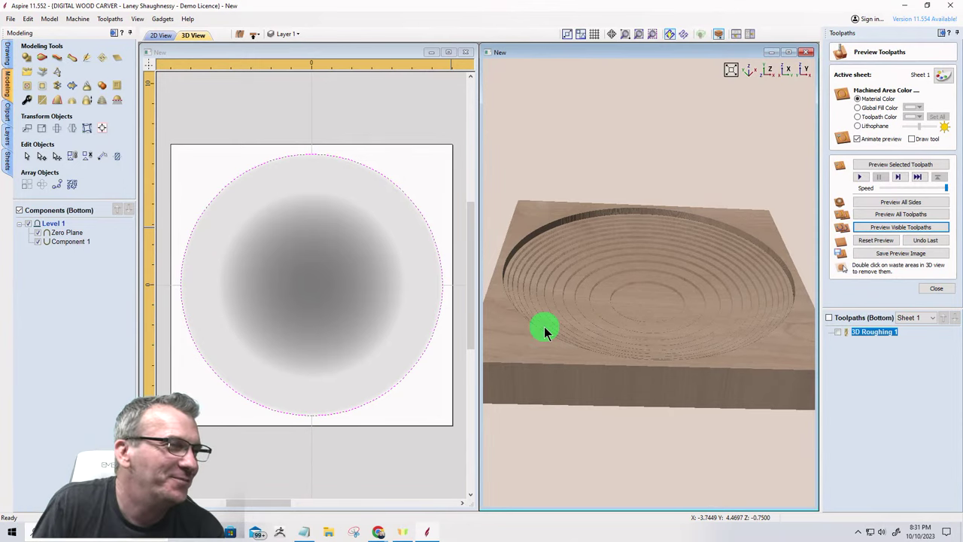
{"action": "left_click", "coordinate": [597, 295]}
{"action": "left_click_drag", "start_coordinate": [597, 295], "coordinate": [598, 276]}
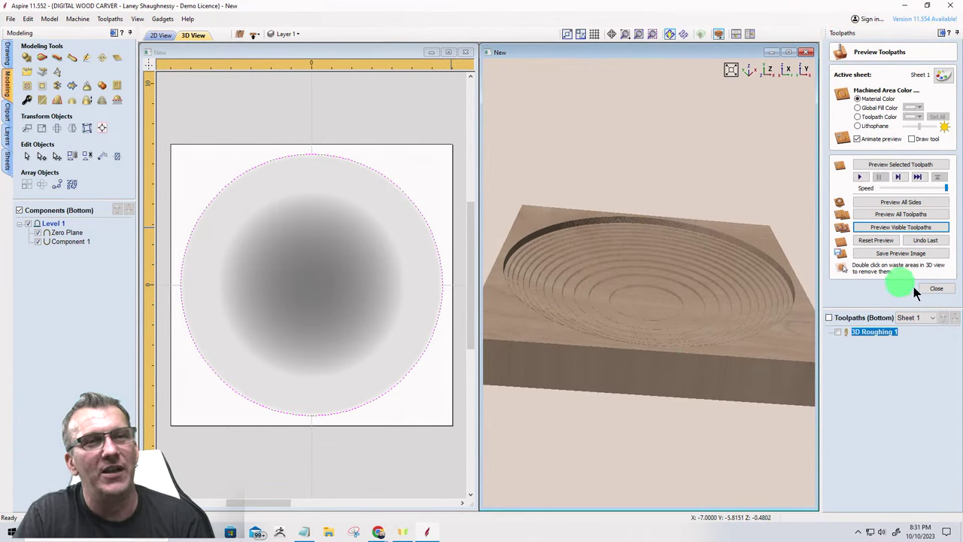
{"action": "left_click", "coordinate": [936, 289]}
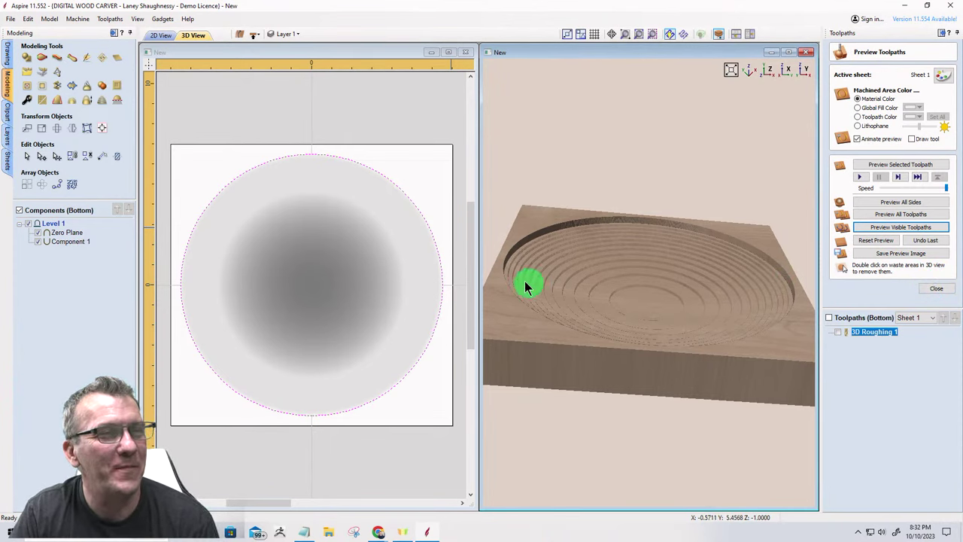
{"action": "left_click", "coordinate": [936, 289]}
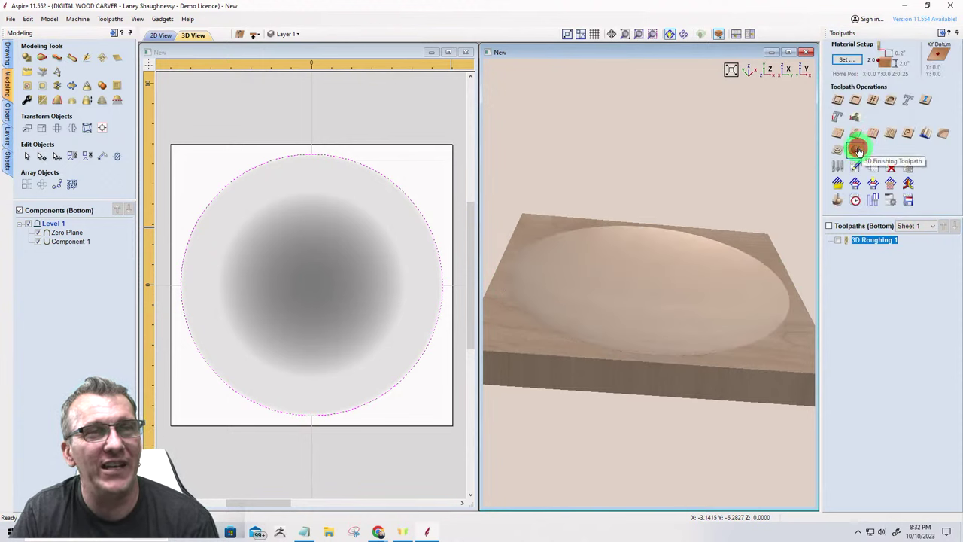
Create a 3D finishing toolpath using only the 46294 Tapered Ball Nose with a raster strategy.
{"action": "left_click", "coordinate": [858, 148]}
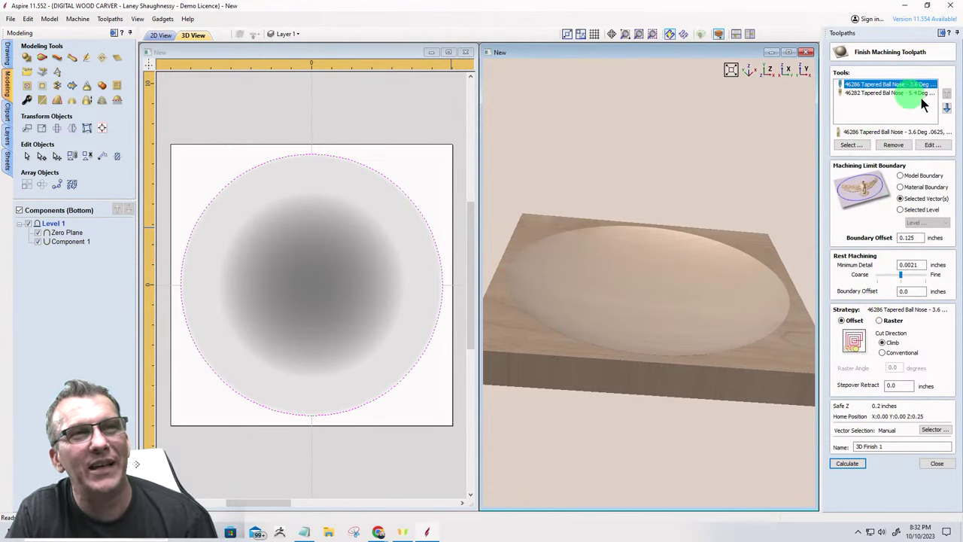
{"action": "left_click", "coordinate": [895, 144]}
{"action": "left_click", "coordinate": [895, 145]}
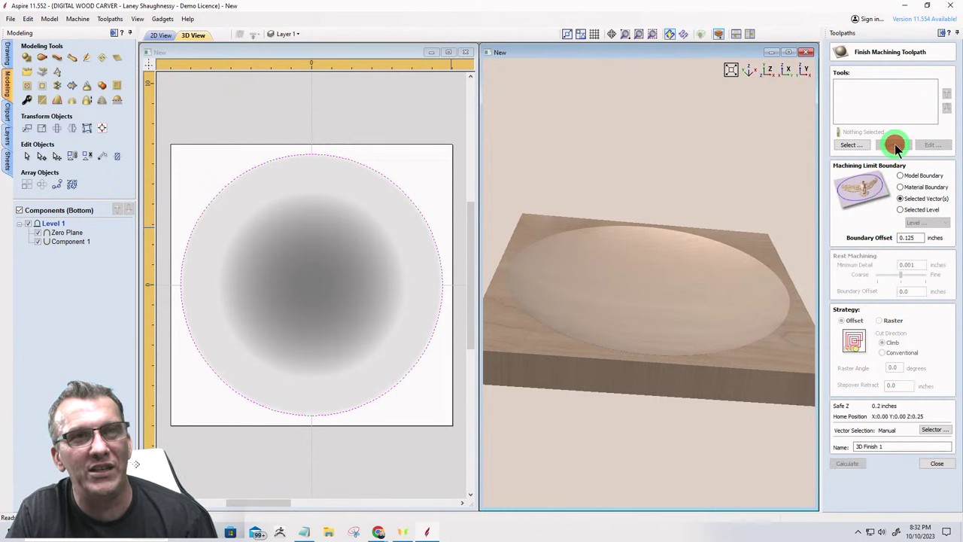
{"action": "left_click", "coordinate": [849, 144]}
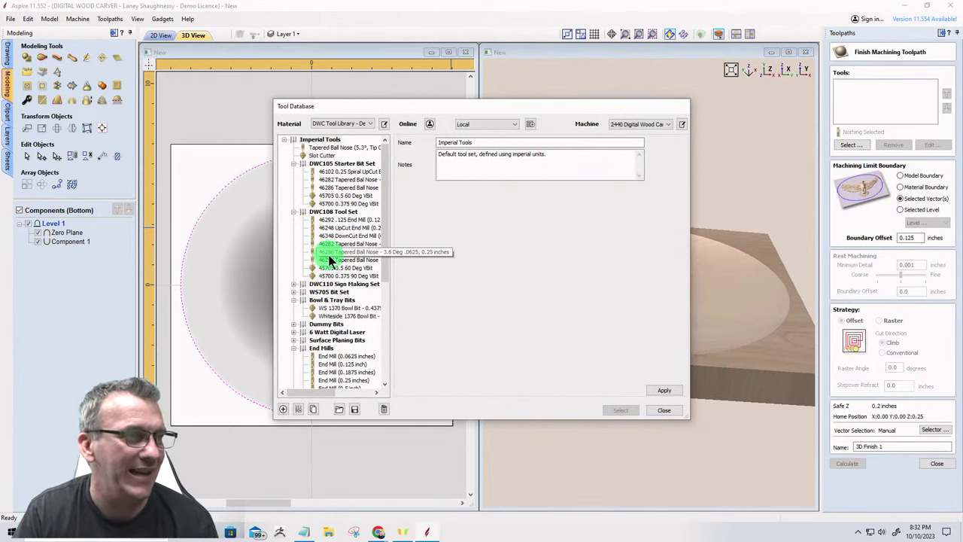
{"action": "left_click", "coordinate": [334, 265]}
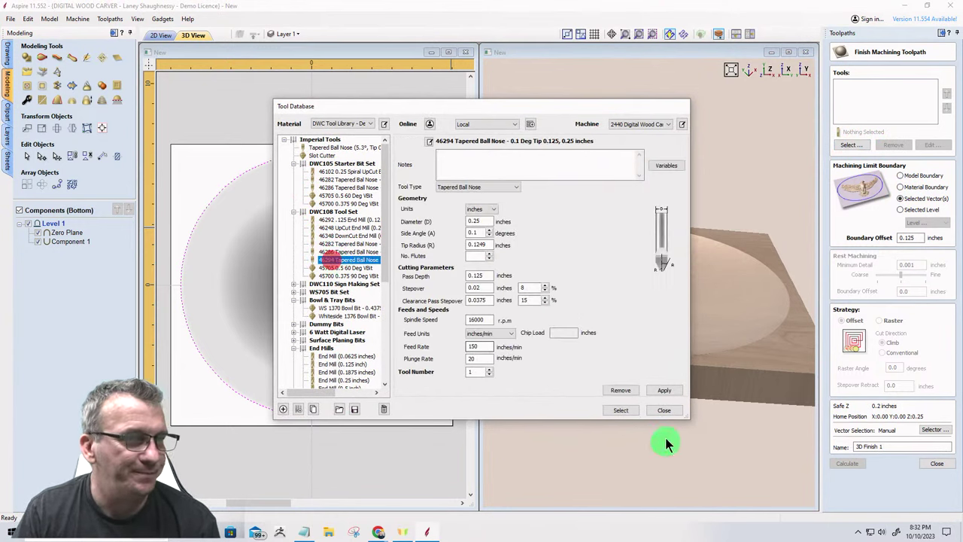
{"action": "left_click", "coordinate": [620, 413]}
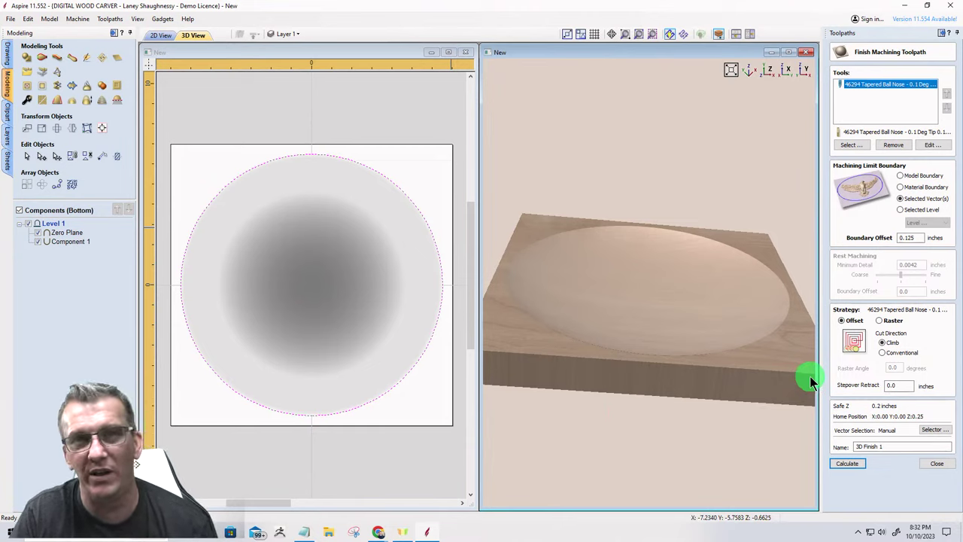
{"action": "left_click", "coordinate": [879, 320]}
Calculate 3D Finish 1, partly simulate it over the roughed bowl, then close the preview.
{"action": "left_click", "coordinate": [847, 465]}
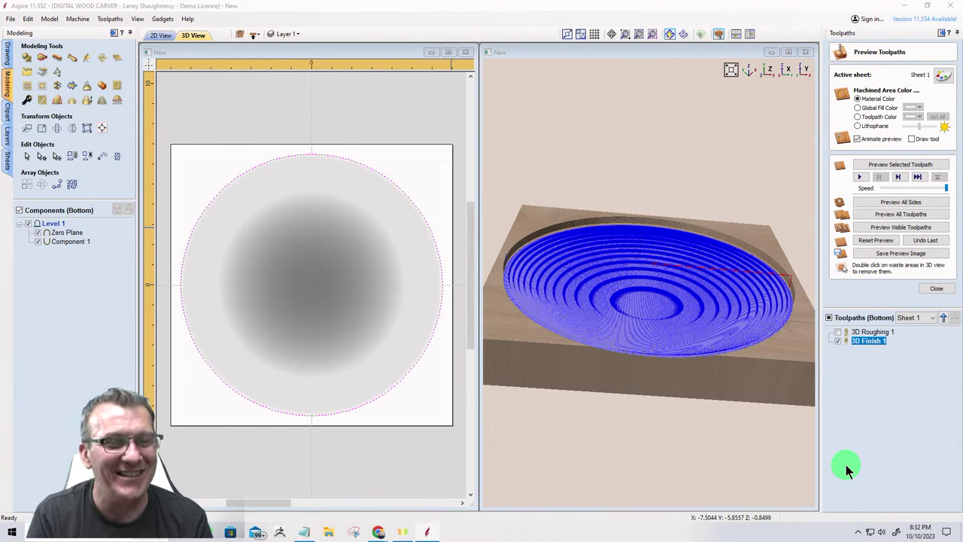
{"action": "left_click", "coordinate": [888, 229]}
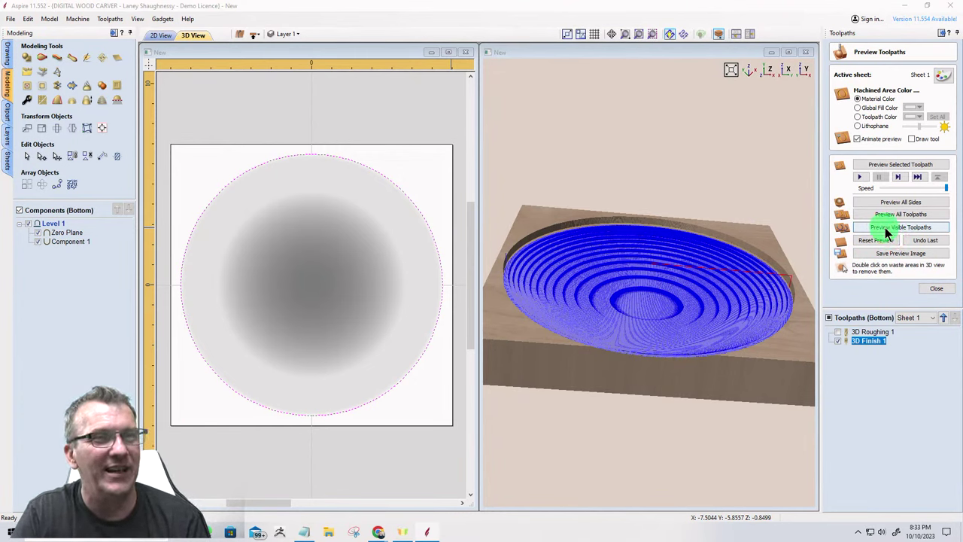
{"action": "left_click", "coordinate": [885, 227]}
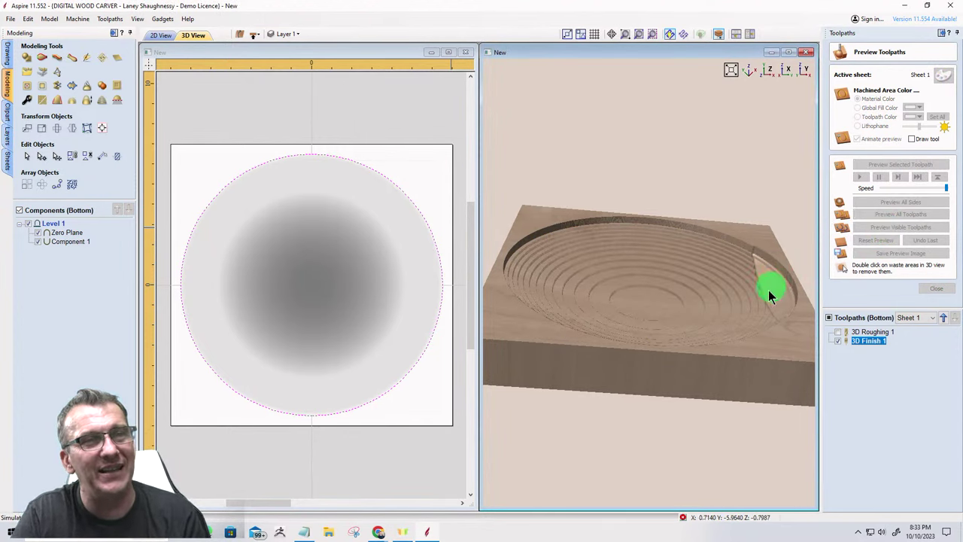
{"action": "left_click", "coordinate": [681, 517]}
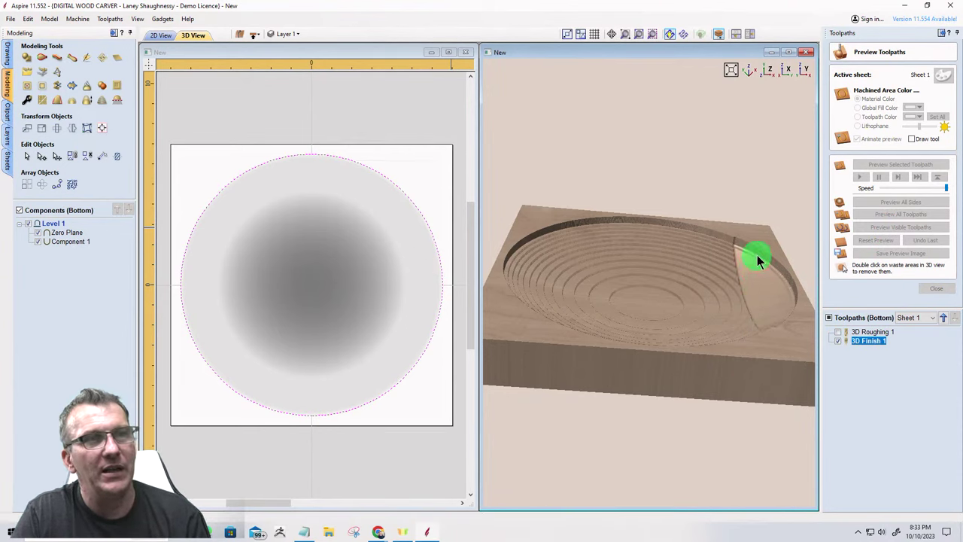
{"action": "left_click_drag", "start_coordinate": [771, 299], "coordinate": [790, 296]}
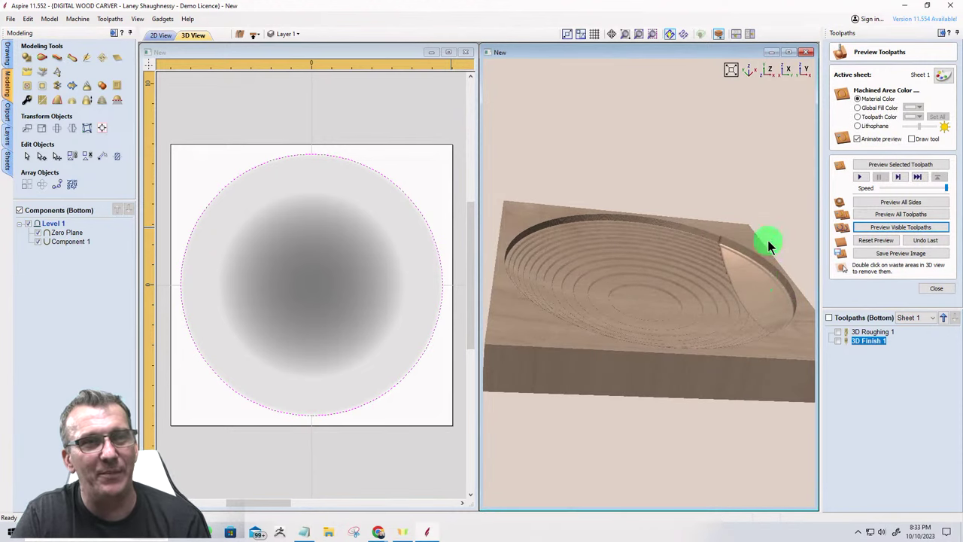
{"action": "left_click", "coordinate": [941, 290]}
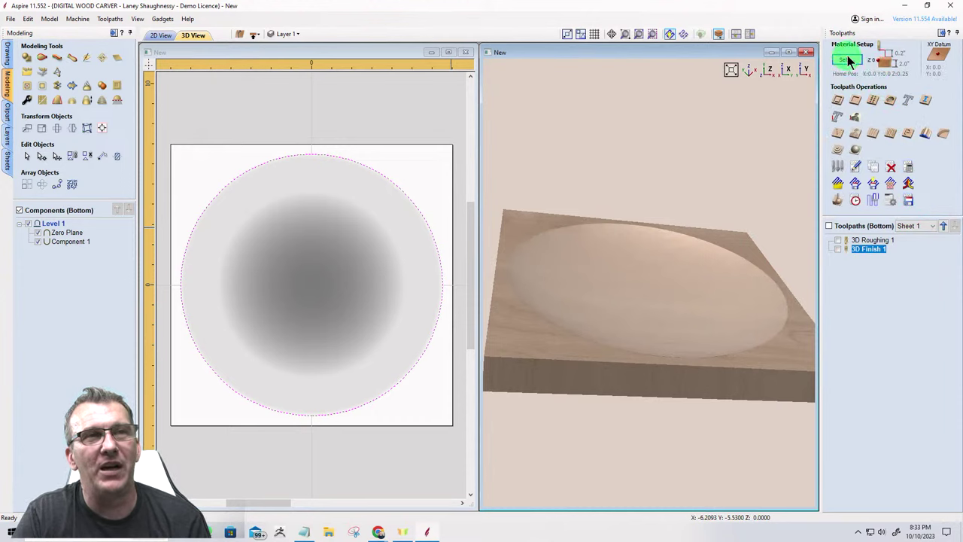
Open Material Setup from the Toolpaths panel to adjust the 2.0-inch material.
{"action": "left_click", "coordinate": [849, 59]}
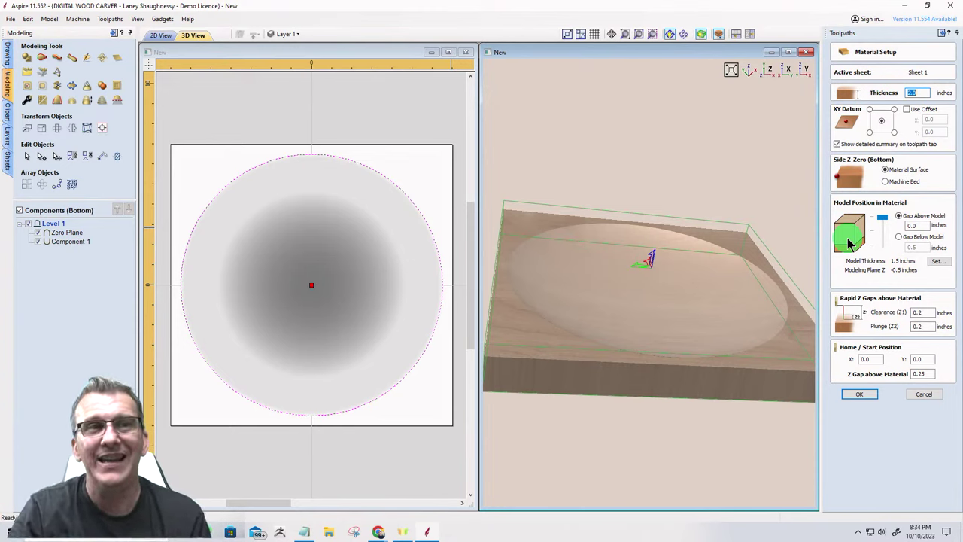
Lower the 1.5-inch bowl model in the 2.0-inch material, with 0.5-inch gap above it.
{"action": "left_click_drag", "start_coordinate": [882, 217], "coordinate": [886, 274]}
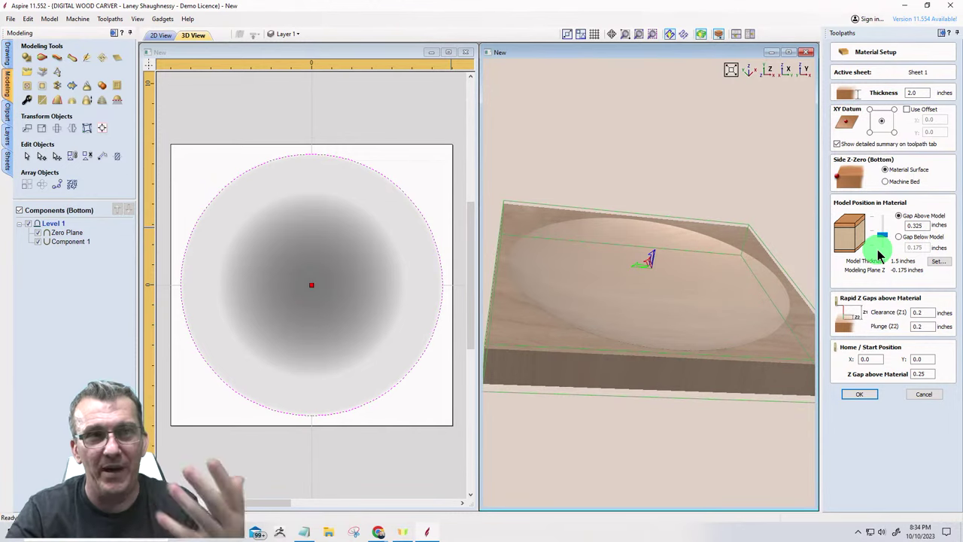
{"action": "left_click_drag", "start_coordinate": [882, 236], "coordinate": [887, 265]}
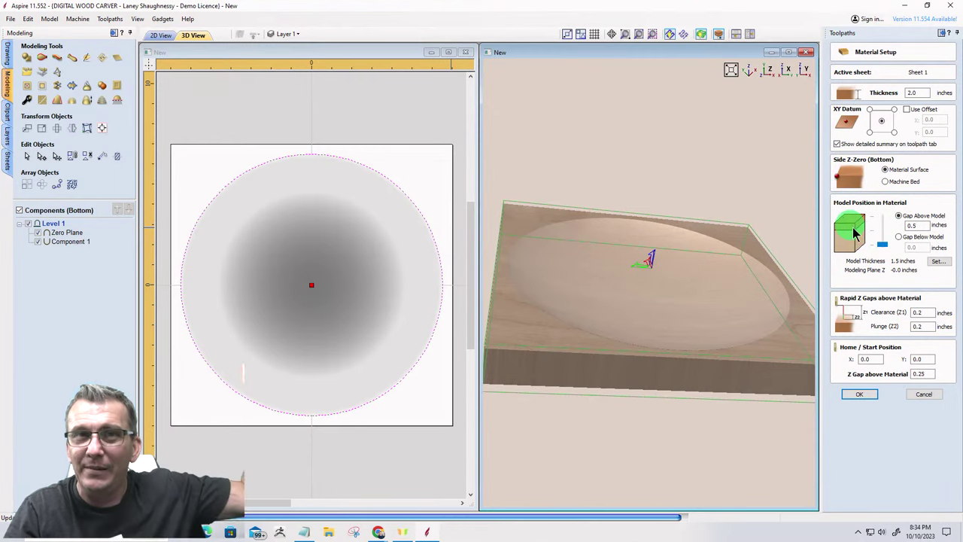
{"action": "left_click_drag", "start_coordinate": [882, 229], "coordinate": [919, 227]}
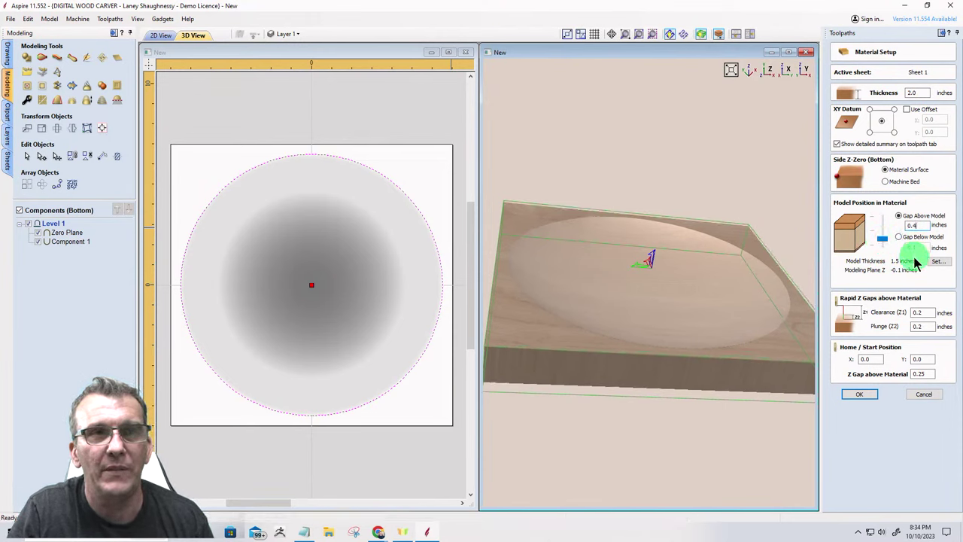
{"action": "key", "text": "BackSpace"}
{"action": "type", "text": "5"}
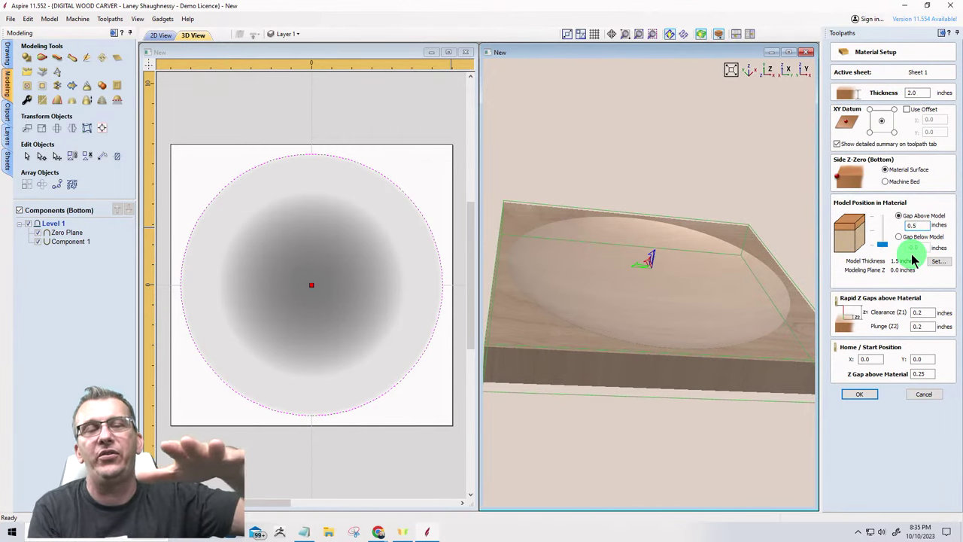
{"action": "key", "text": "Return"}
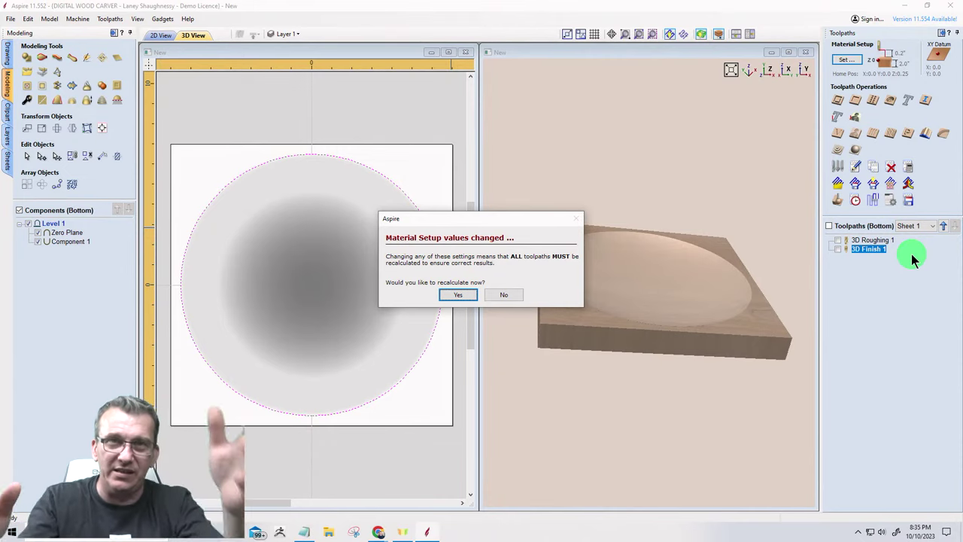
Decline the immediate recalculation prompt, then recalculate all toolpaths for the lowered bowl model.
{"action": "left_click", "coordinate": [517, 293]}
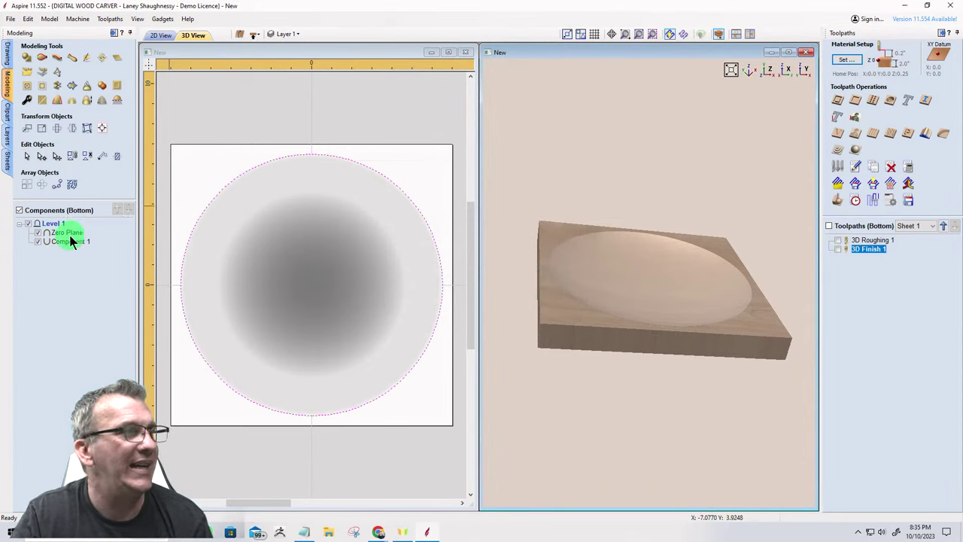
{"action": "mouse_move", "coordinate": [68, 242]}
{"action": "left_click_drag", "start_coordinate": [673, 313], "coordinate": [722, 294]}
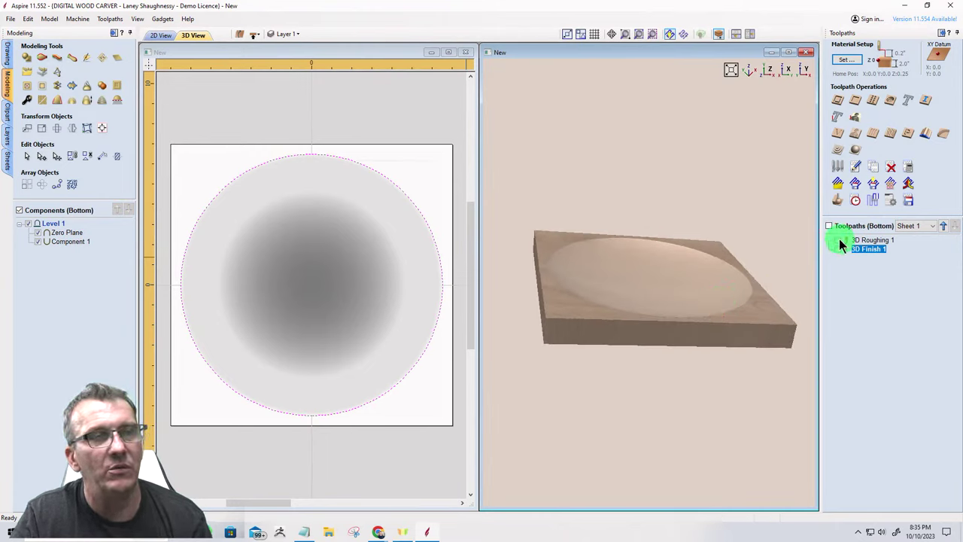
{"action": "left_click", "coordinate": [909, 167]}
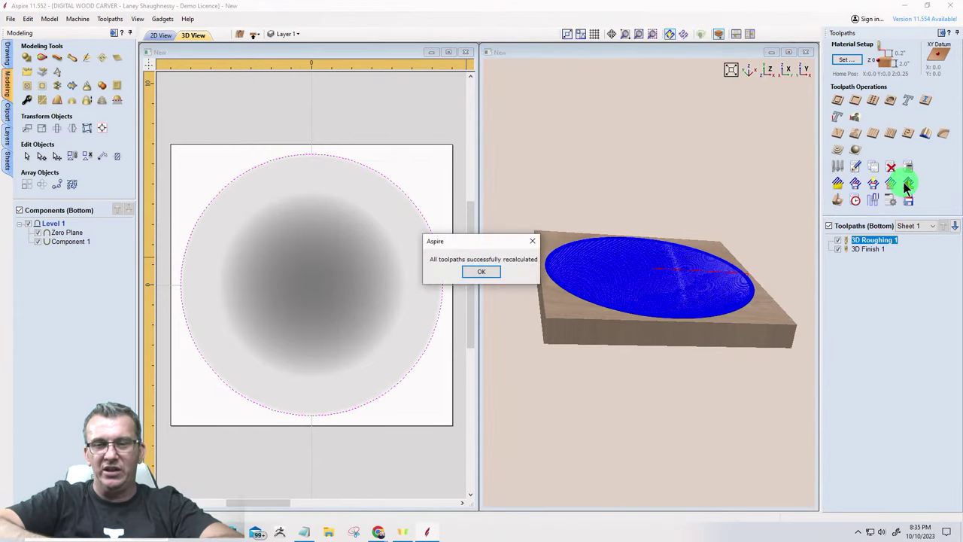
Dismiss the recalculation success message and bring up Preview Toolpaths.
{"action": "left_click", "coordinate": [488, 272]}
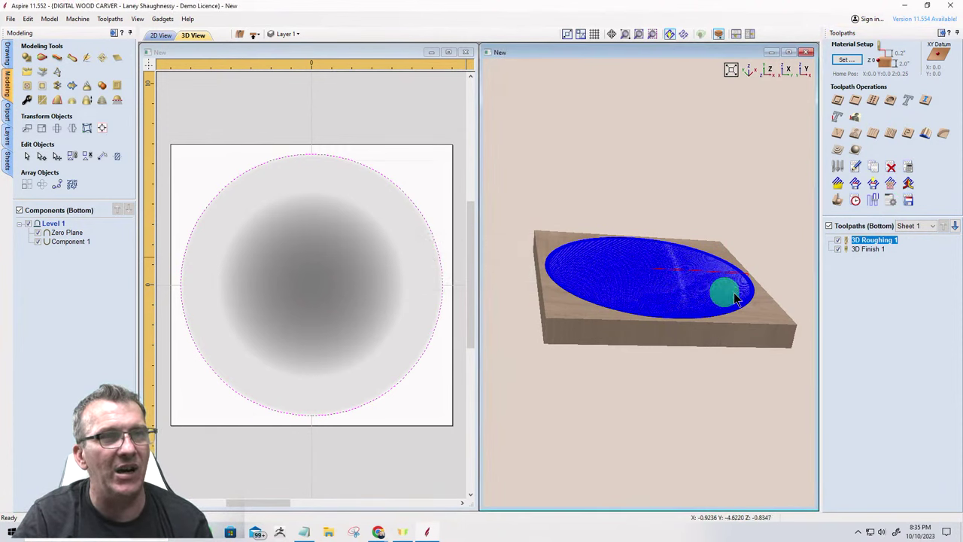
{"action": "left_click", "coordinate": [837, 200]}
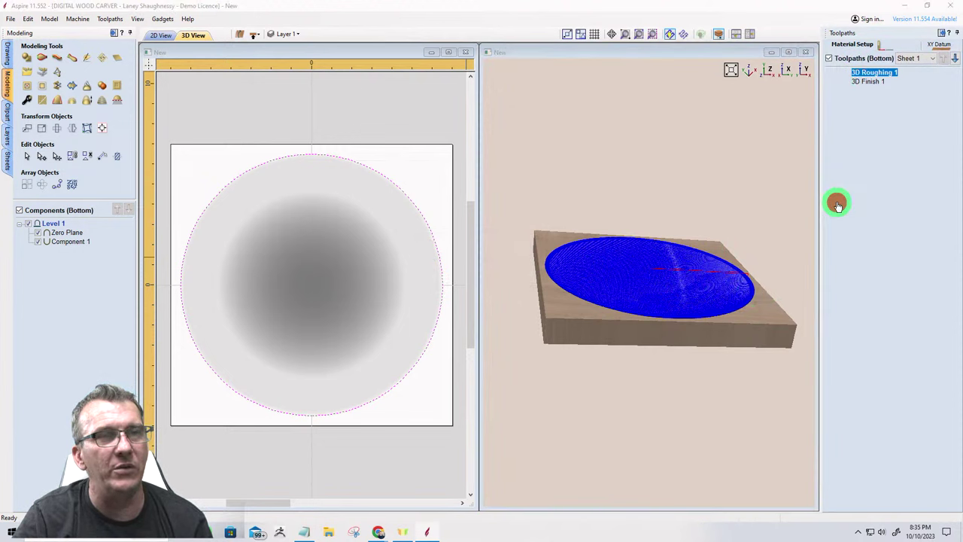
Reset the preview to an uncut block, make both bottom toolpaths visible, and simulate them together.
{"action": "left_click", "coordinate": [883, 226]}
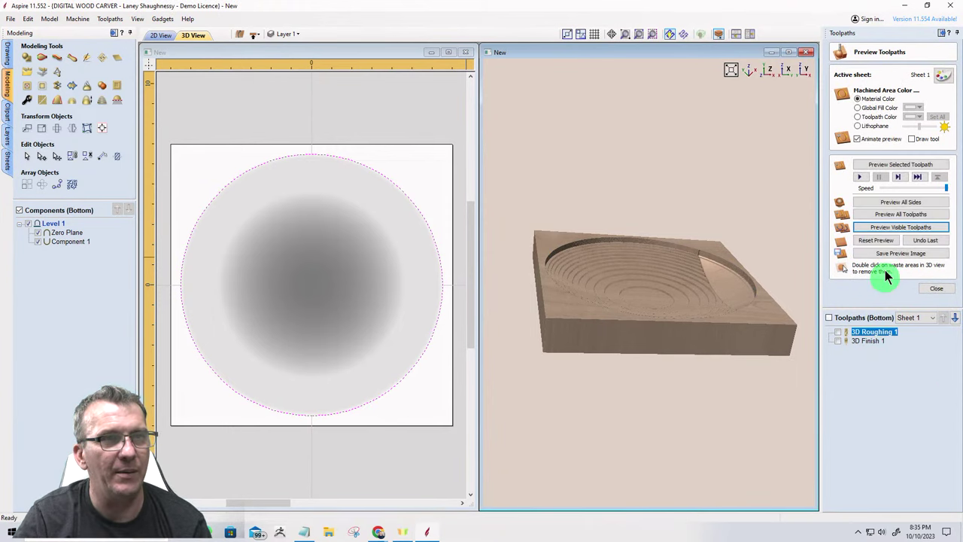
{"action": "left_click", "coordinate": [871, 241]}
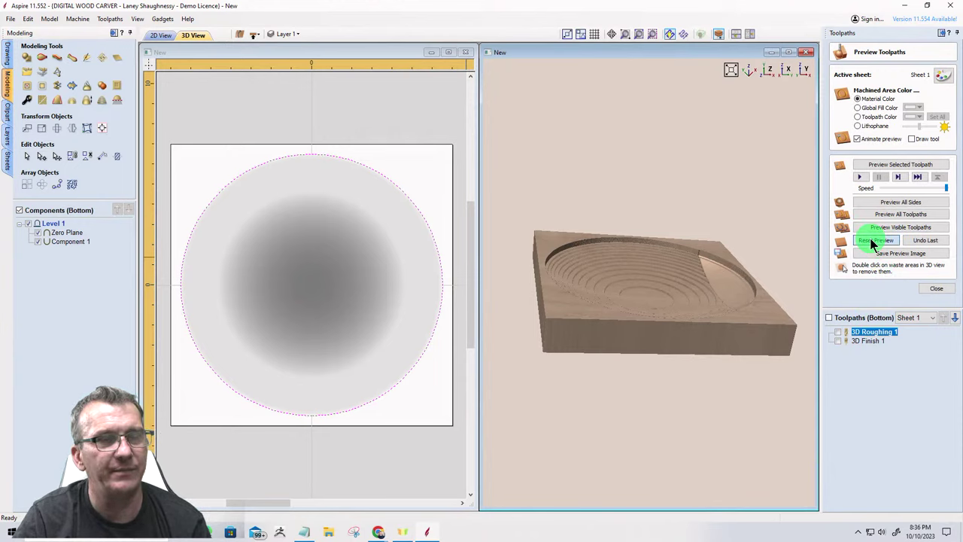
{"action": "left_click", "coordinate": [878, 229]}
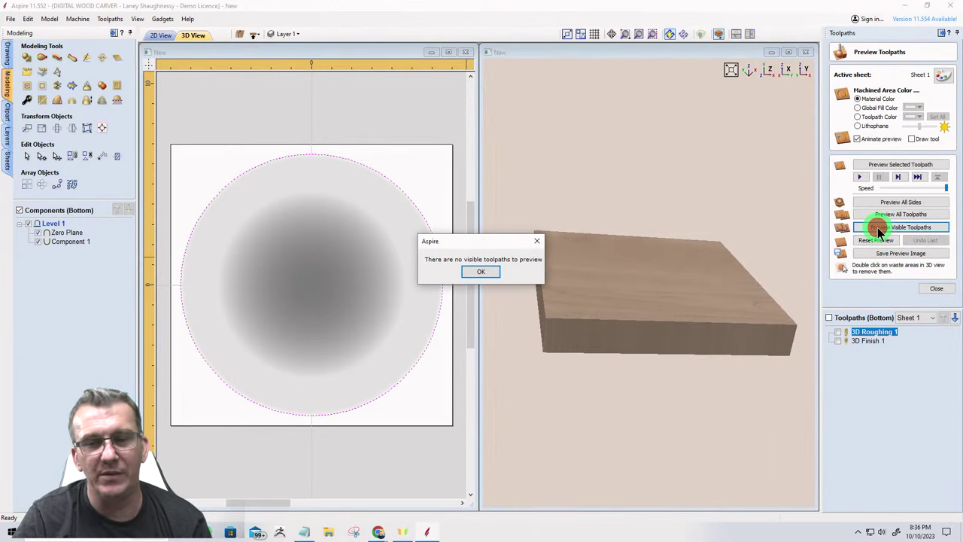
{"action": "left_click", "coordinate": [480, 274]}
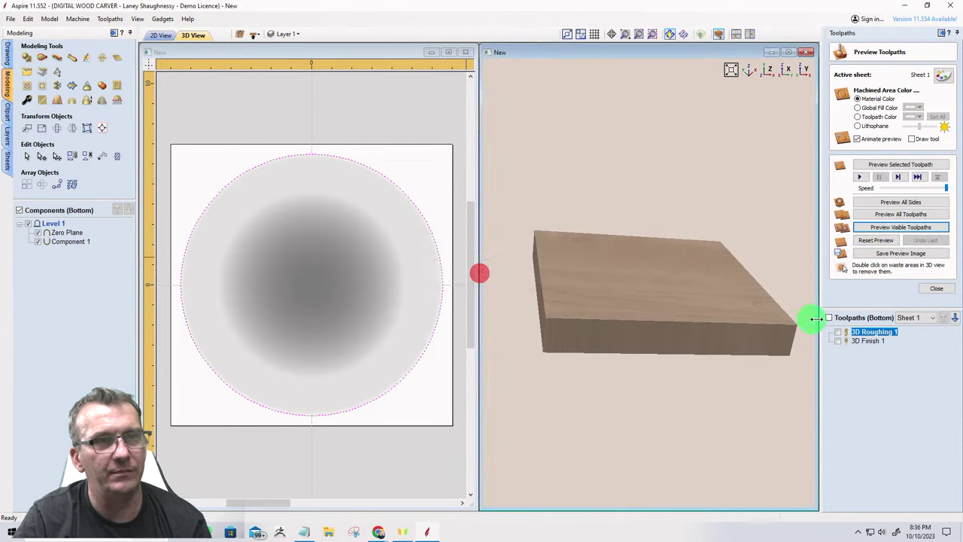
{"action": "left_click", "coordinate": [829, 318]}
{"action": "left_click", "coordinate": [878, 228]}
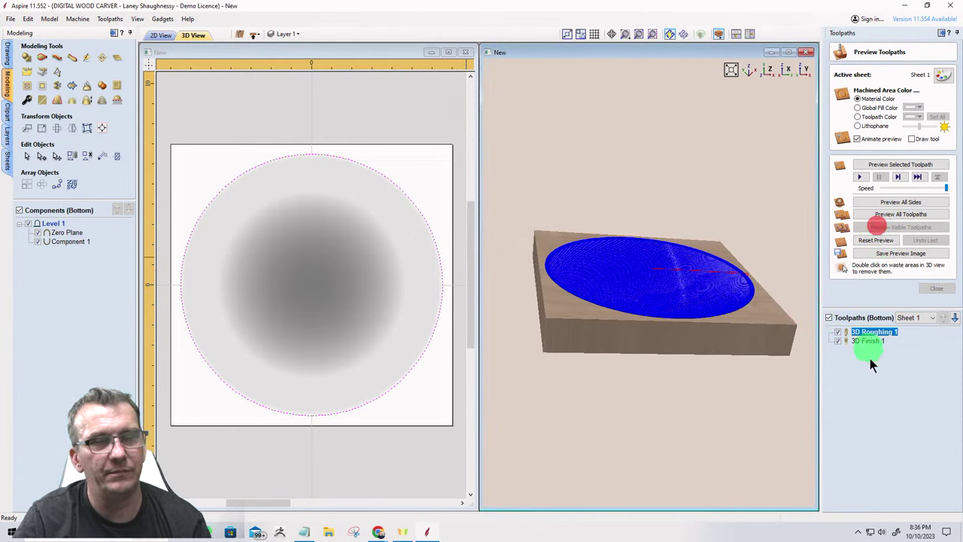
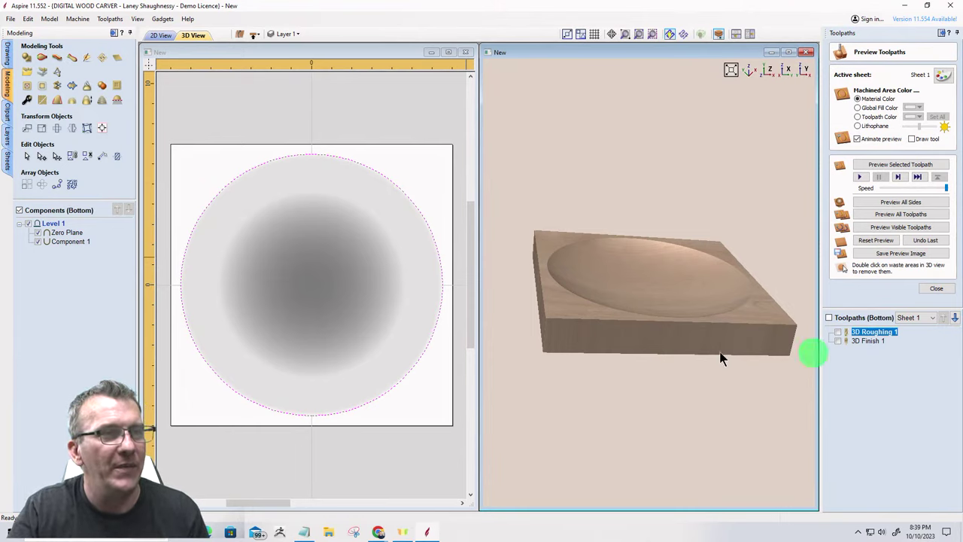
Zoom in on the bowl preview and reopen 3D Roughing 1 in the Rough Machining Toolpath form.
{"action": "left_click_drag", "start_coordinate": [604, 281], "coordinate": [679, 299]}
{"action": "scroll", "coordinate": [625, 329], "scroll_direction": "up", "scroll_amount": 3}
{"action": "scroll", "coordinate": [625, 329], "scroll_direction": "up", "scroll_amount": 2}
{"action": "scroll", "coordinate": [726, 233], "scroll_direction": "down", "scroll_amount": 3}
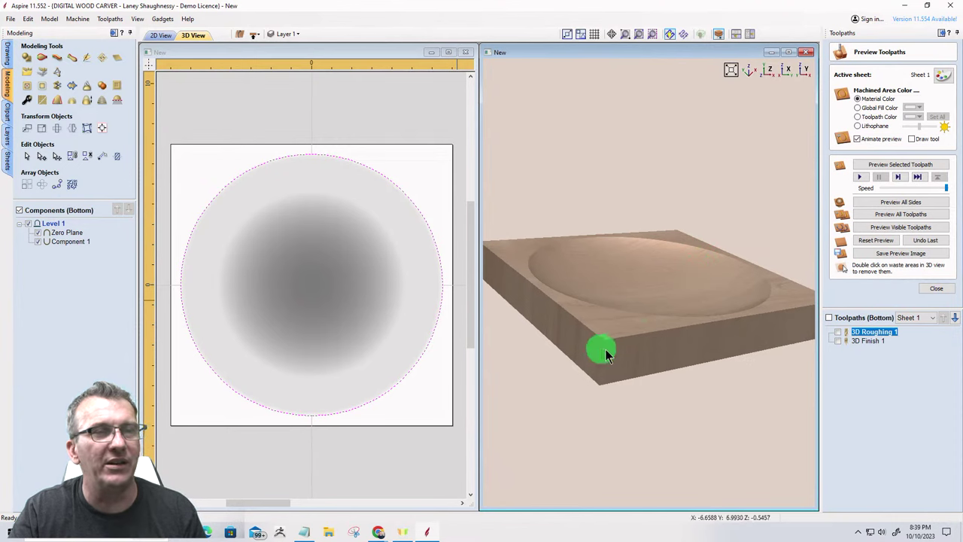
{"action": "left_click", "coordinate": [864, 333]}
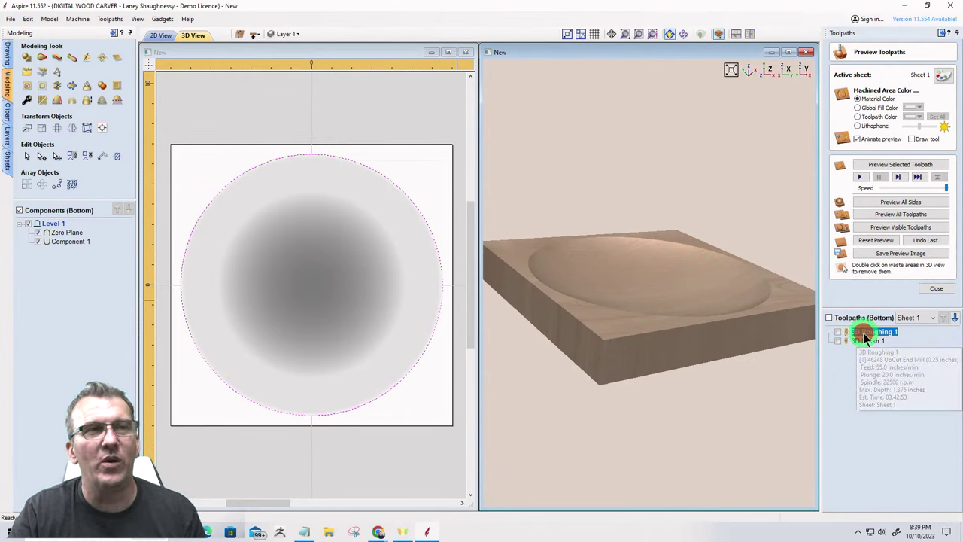
{"action": "double_click", "coordinate": [863, 332]}
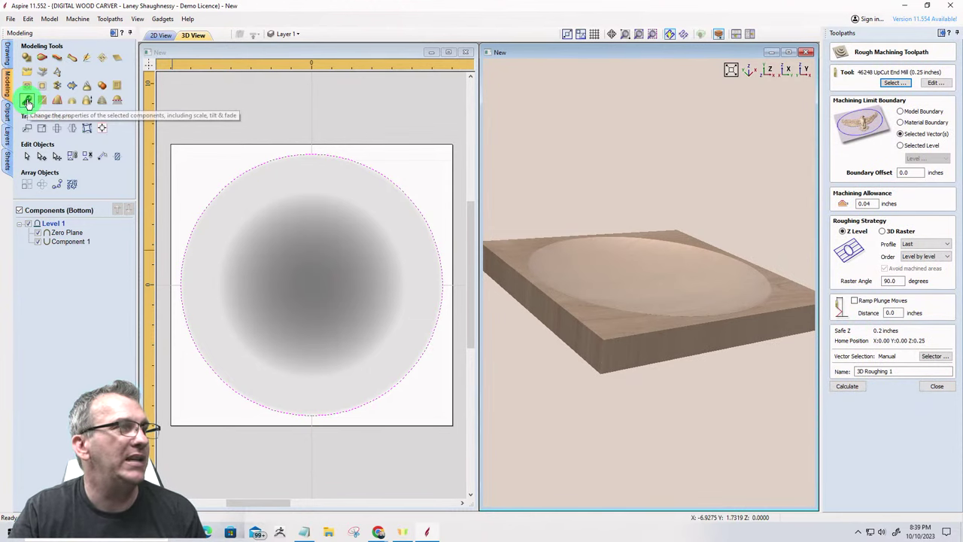
{"action": "left_click", "coordinate": [27, 57]}
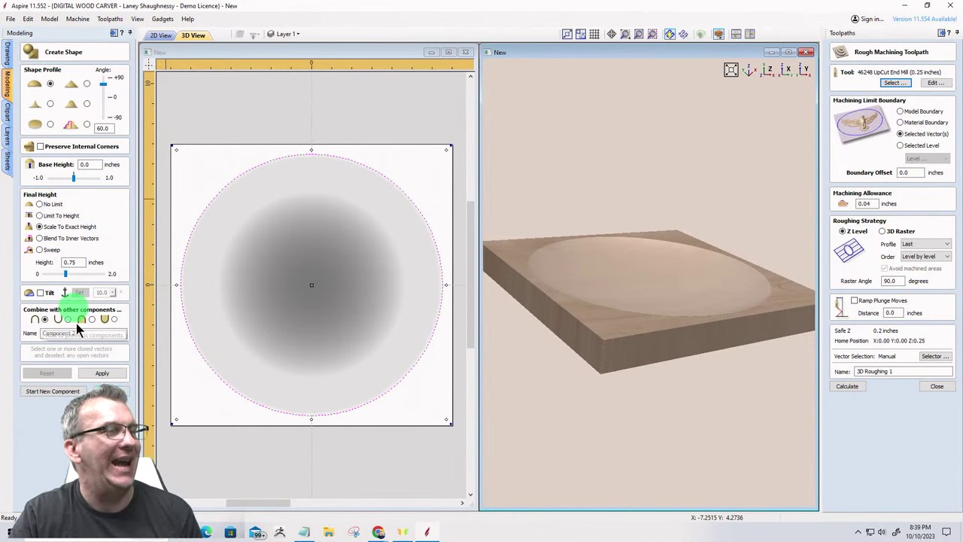
{"action": "left_click", "coordinate": [111, 392]}
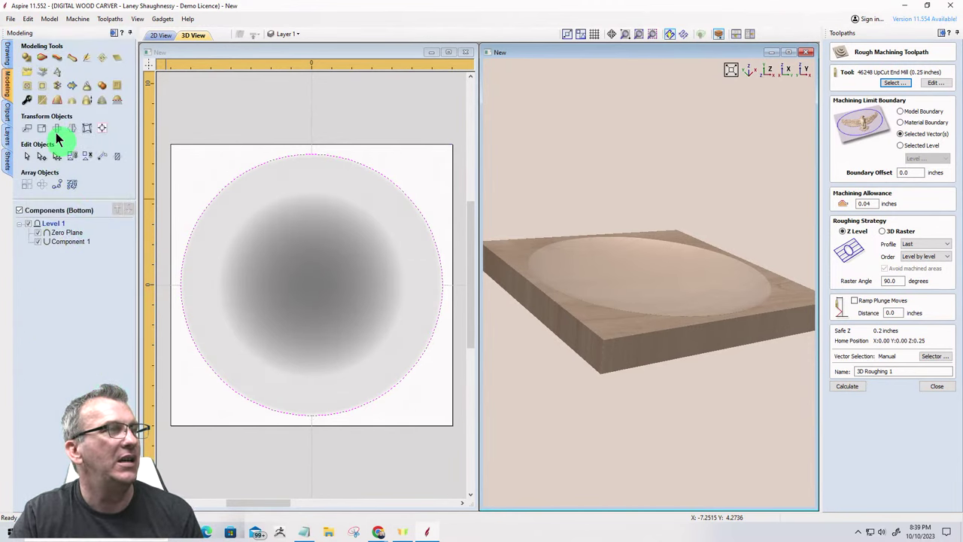
{"action": "left_click", "coordinate": [26, 104]}
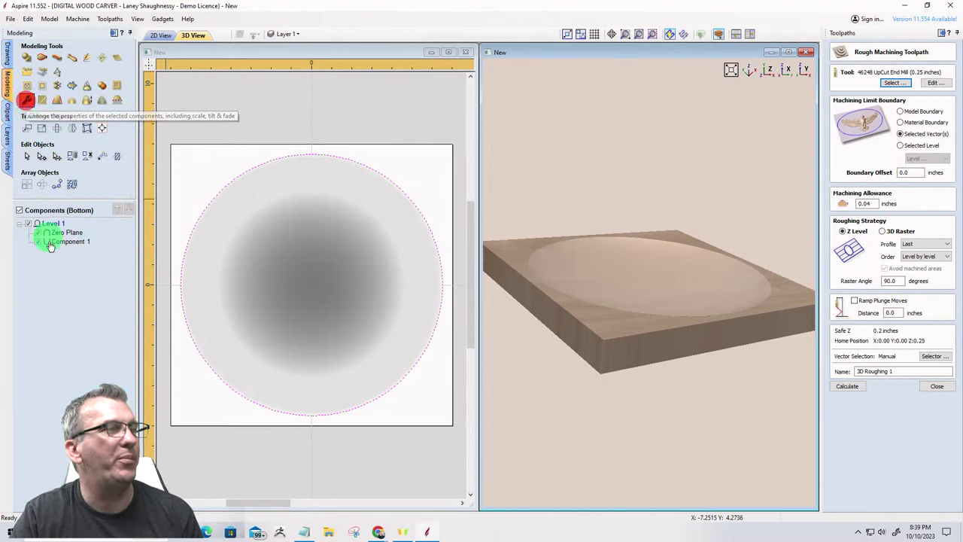
{"action": "left_click", "coordinate": [61, 342]}
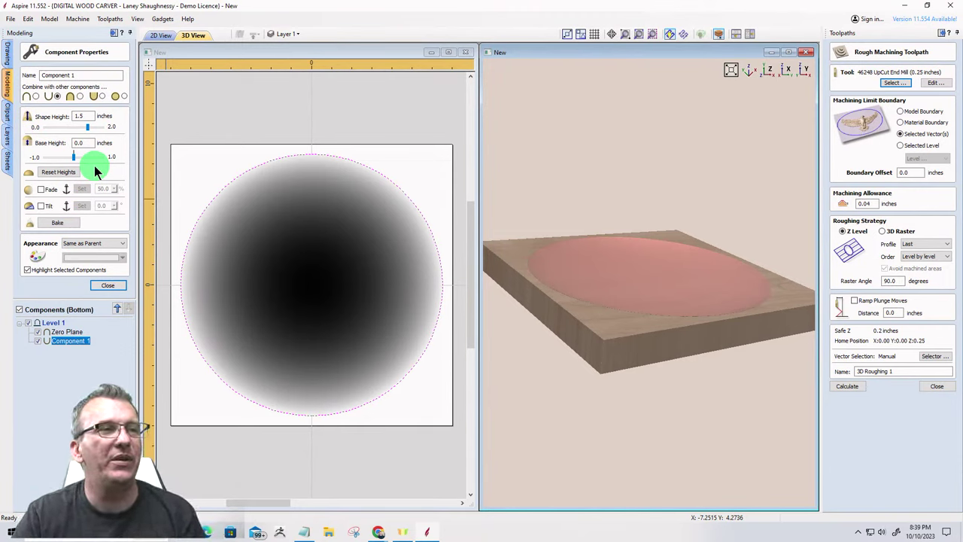
{"action": "left_click", "coordinate": [101, 287]}
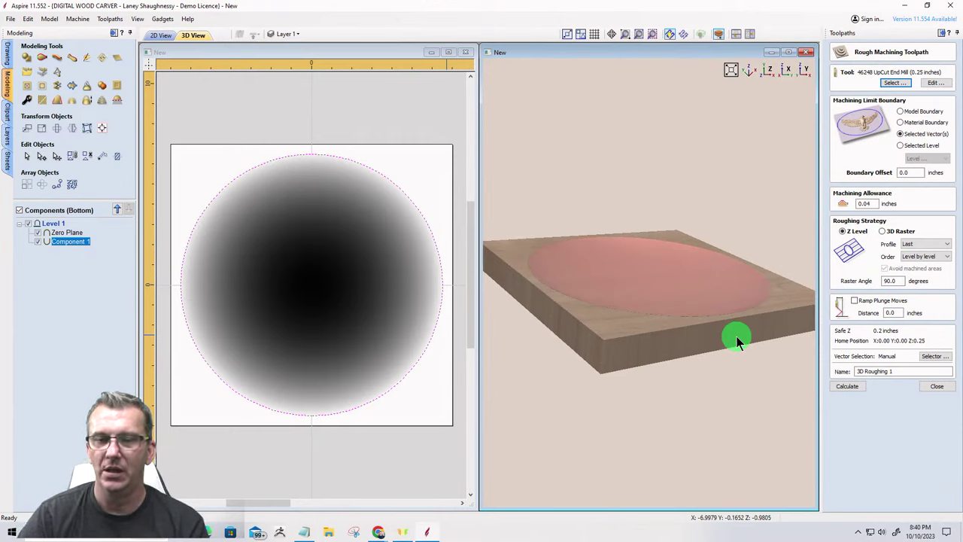
{"action": "mouse_move", "coordinate": [688, 324]}
{"action": "left_mouse_down"}
{"action": "mouse_move", "coordinate": [607, 378]}
{"action": "mouse_move", "coordinate": [604, 417]}
{"action": "mouse_move", "coordinate": [643, 21]}
{"action": "mouse_move", "coordinate": [644, 69]}
{"action": "mouse_move", "coordinate": [370, 458]}
{"action": "mouse_move", "coordinate": [544, 393]}
{"action": "mouse_move", "coordinate": [695, 370]}
{"action": "mouse_move", "coordinate": [667, 10]}
{"action": "mouse_move", "coordinate": [594, 282]}
{"action": "mouse_move", "coordinate": [574, 188]}
{"action": "mouse_move", "coordinate": [672, 535]}
{"action": "mouse_move", "coordinate": [900, 388]}
{"action": "mouse_move", "coordinate": [664, 139]}
{"action": "mouse_move", "coordinate": [707, 160]}
{"action": "mouse_move", "coordinate": [768, 150]}
{"action": "mouse_move", "coordinate": [796, 297]}
{"action": "left_mouse_up"}
{"action": "left_click", "coordinate": [62, 294]}
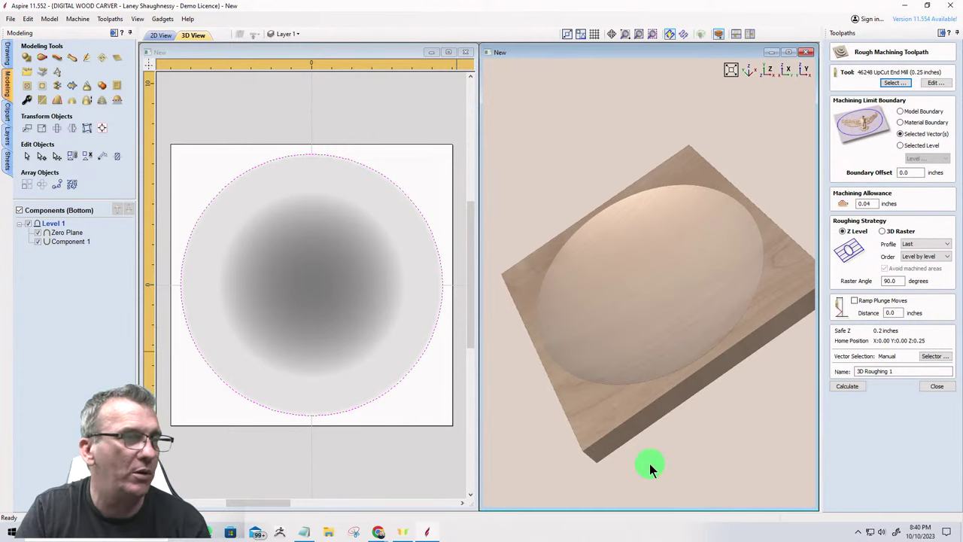
Close Aspire, discarding the unsaved changes to the bowl file.
{"action": "left_click", "coordinate": [13, 536]}
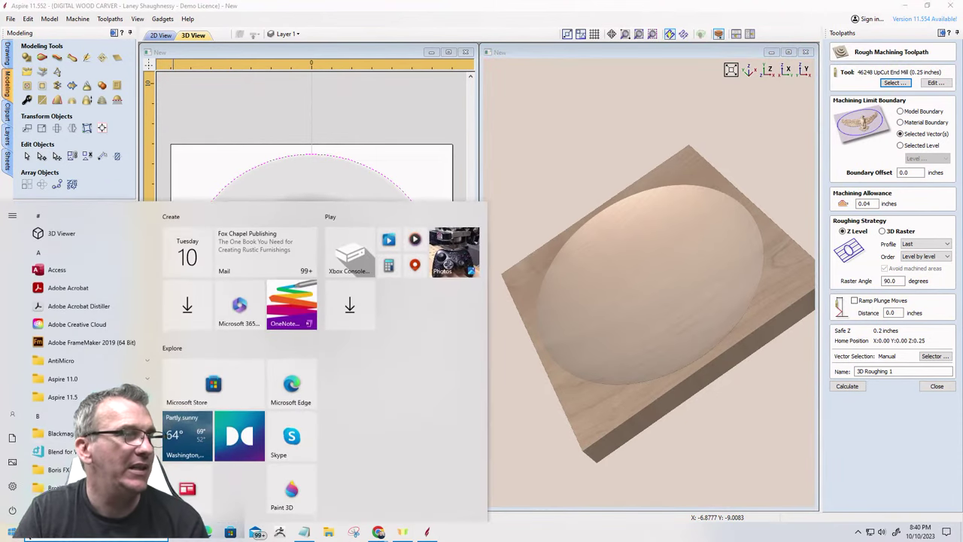
{"action": "left_click", "coordinate": [947, 11]}
{"action": "left_click", "coordinate": [484, 289]}
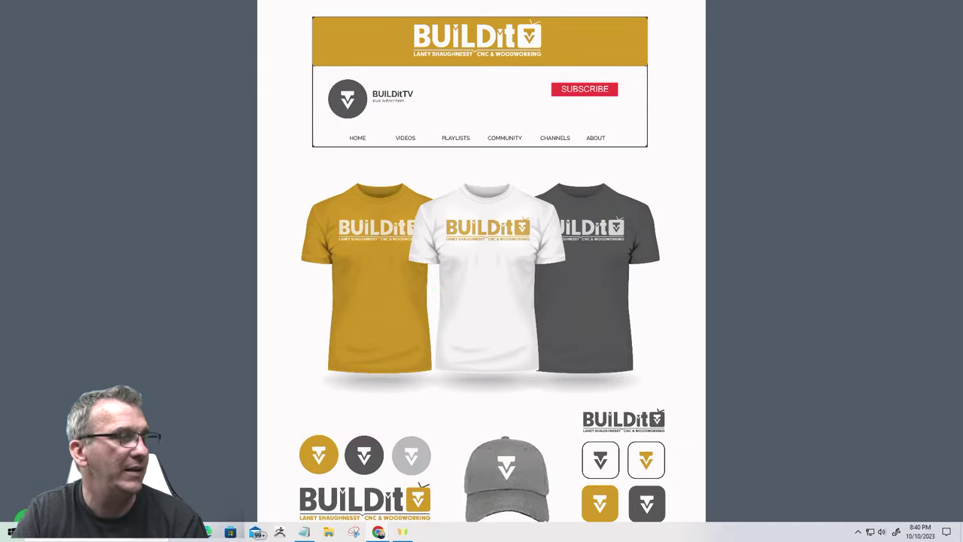
Launch VCarve Pro from the VCarve folder in the Start menu program list.
{"action": "left_click", "coordinate": [11, 532]}
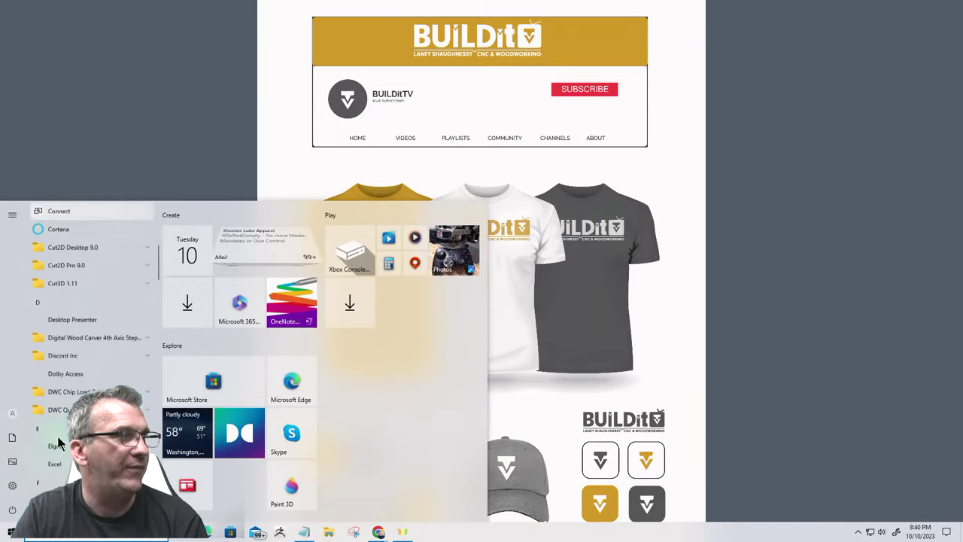
{"action": "scroll", "coordinate": [58, 435], "scroll_direction": "down", "scroll_amount": 15}
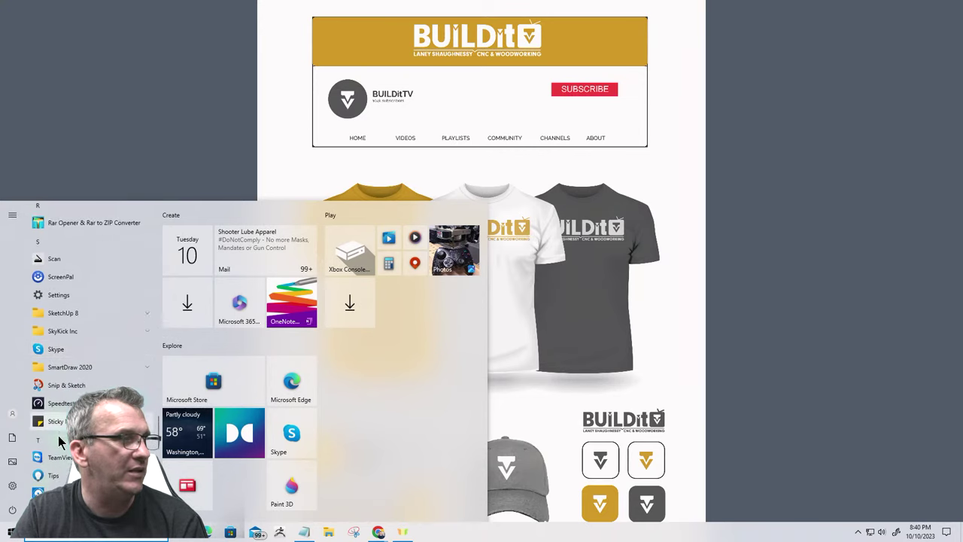
{"action": "scroll", "coordinate": [58, 435], "scroll_direction": "down", "scroll_amount": 3}
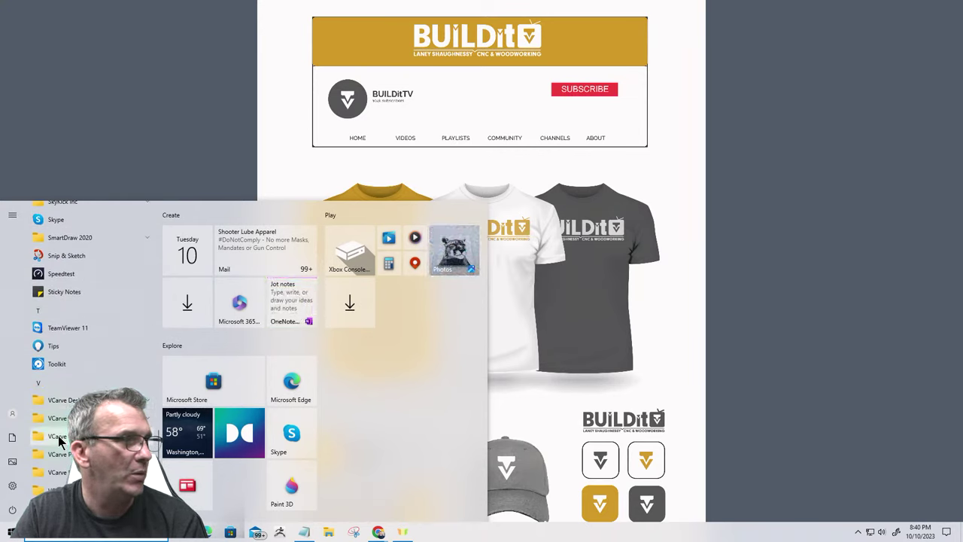
{"action": "scroll", "coordinate": [58, 437], "scroll_direction": "down", "scroll_amount": 1}
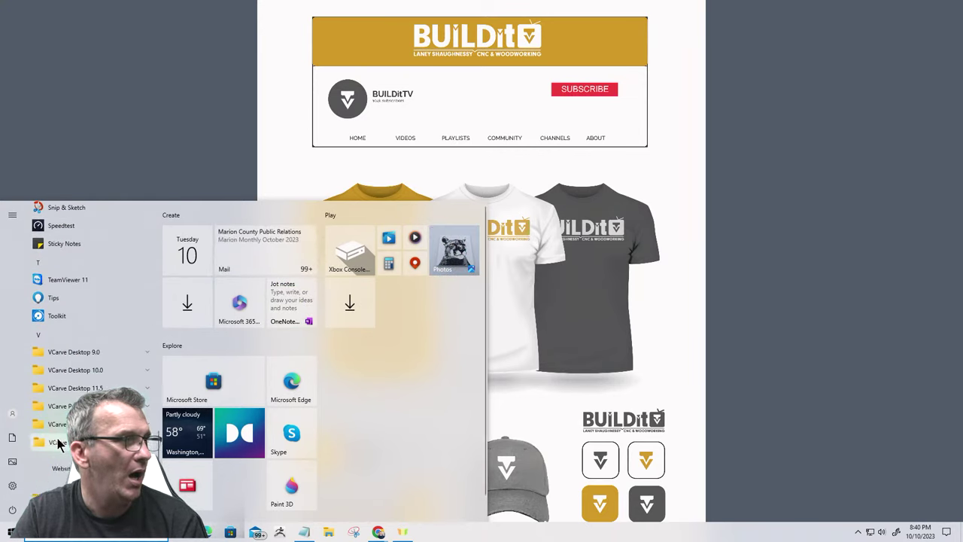
{"action": "left_click", "coordinate": [59, 443]}
{"action": "left_click", "coordinate": [57, 480]}
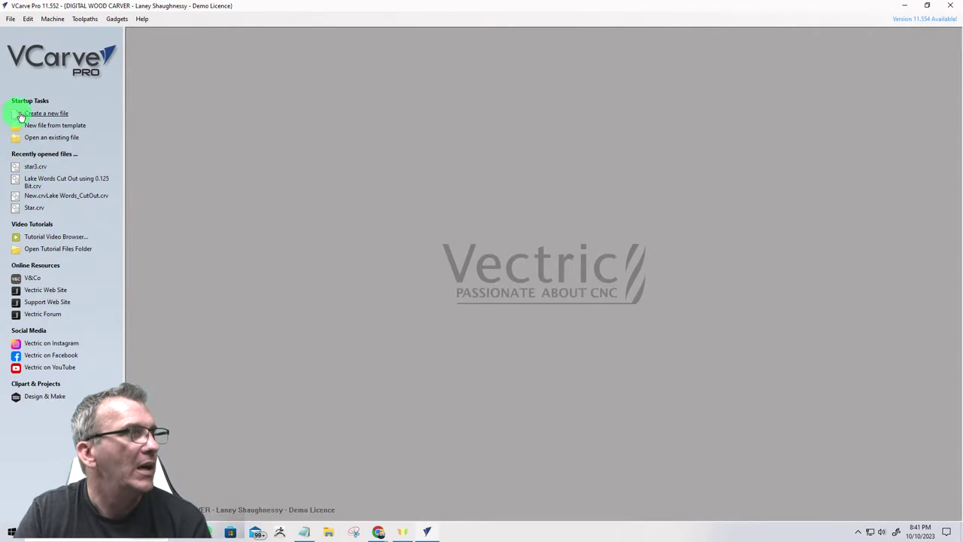
Create a new double-sided job with width 14, height 14 and thickness 2 inches.
{"action": "left_click", "coordinate": [48, 113]}
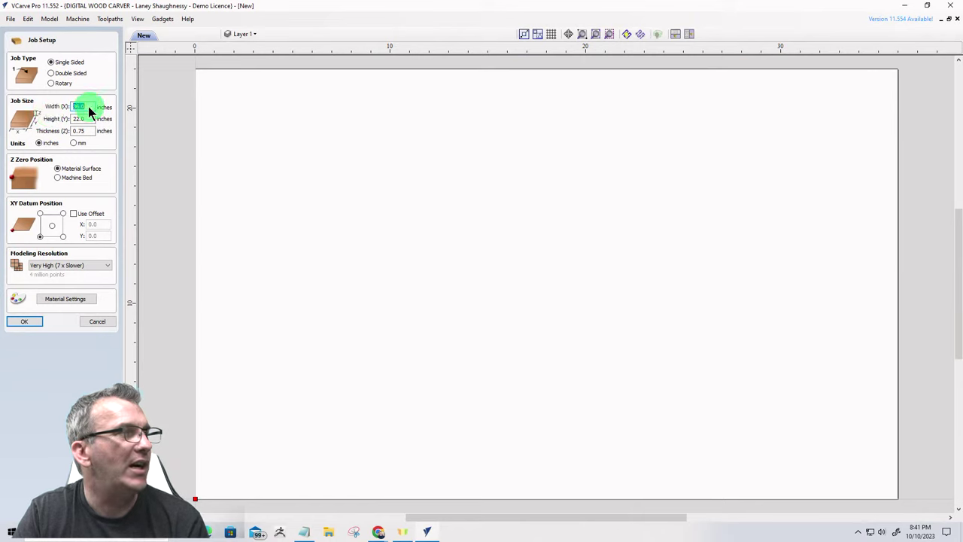
{"action": "left_click", "coordinate": [50, 73]}
{"action": "double_click", "coordinate": [83, 106]}
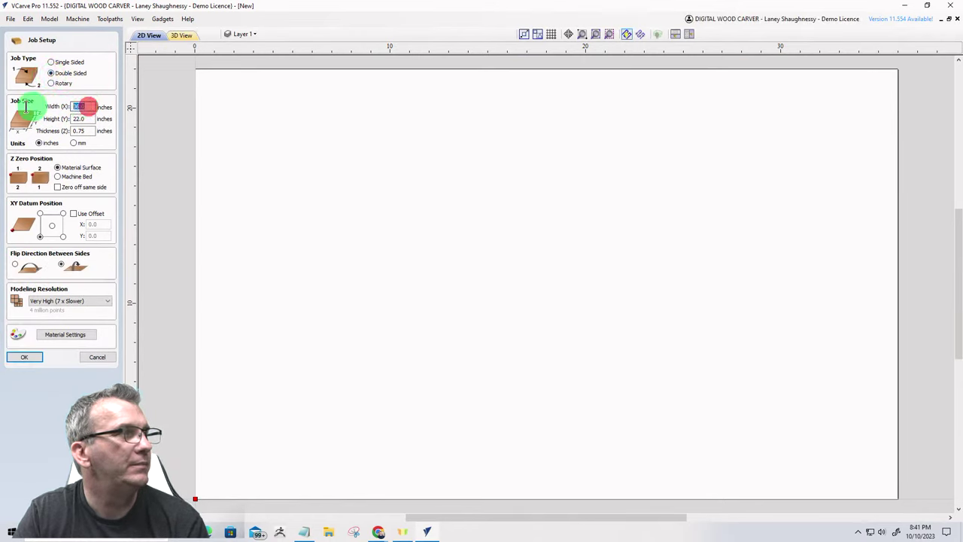
{"action": "type", "text": "14"}
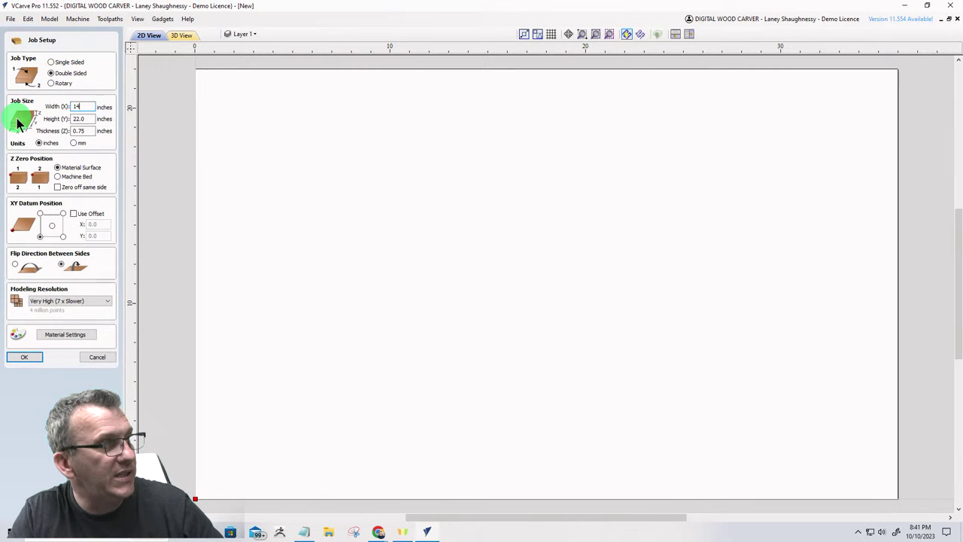
{"action": "double_click", "coordinate": [83, 118]}
{"action": "type", "text": "14"}
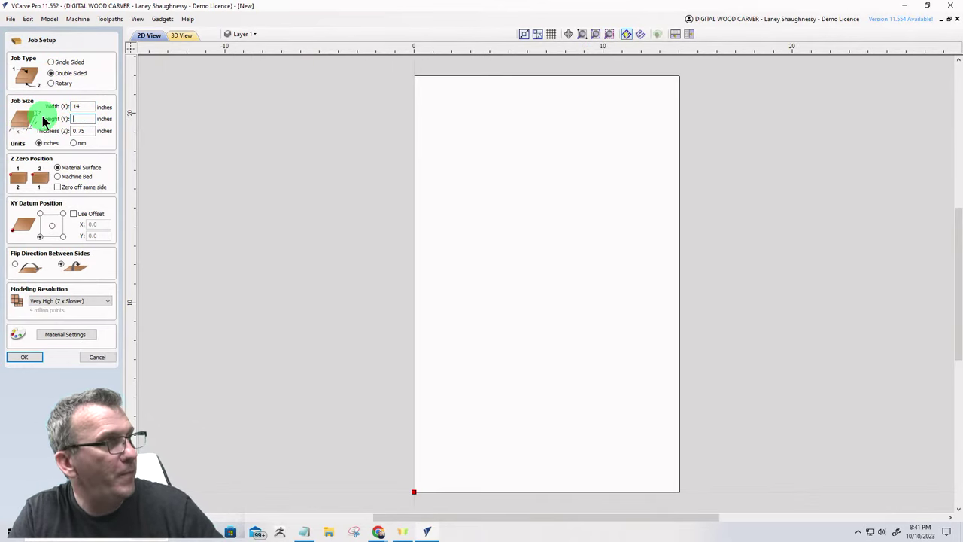
{"action": "double_click", "coordinate": [84, 131]}
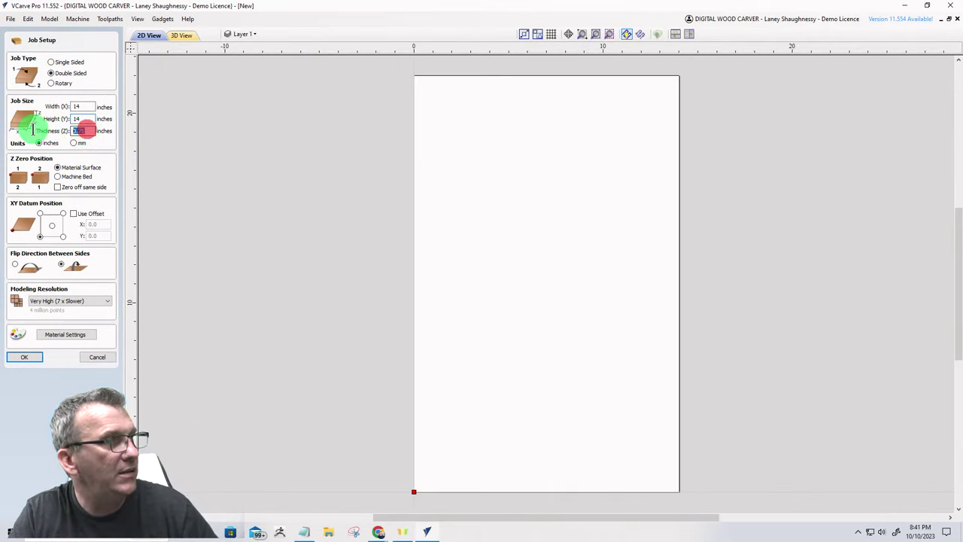
{"action": "type", "text": "2"}
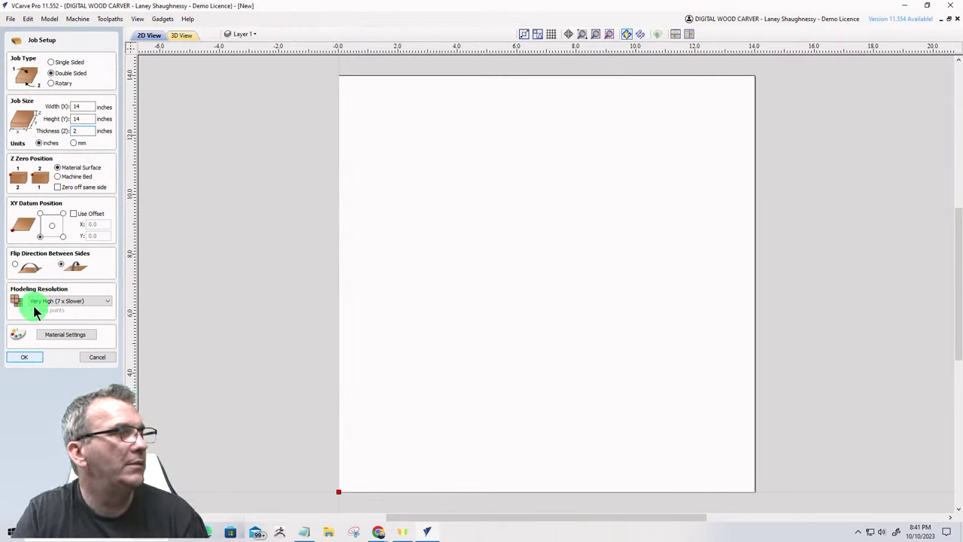
{"action": "left_click", "coordinate": [23, 359]}
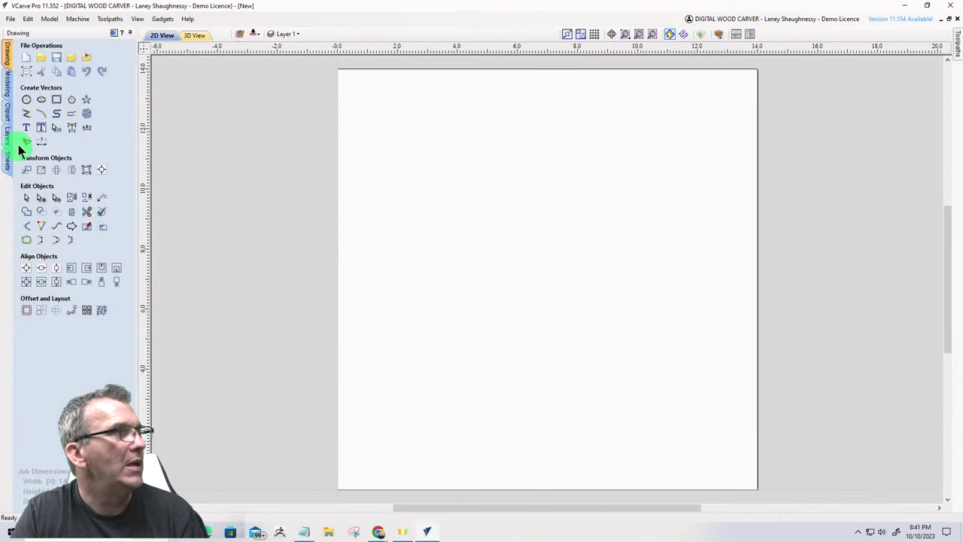
Drag a dome dish from the Clipart Domes (Dishes) folder onto the middle of the job.
{"action": "left_click", "coordinate": [6, 114]}
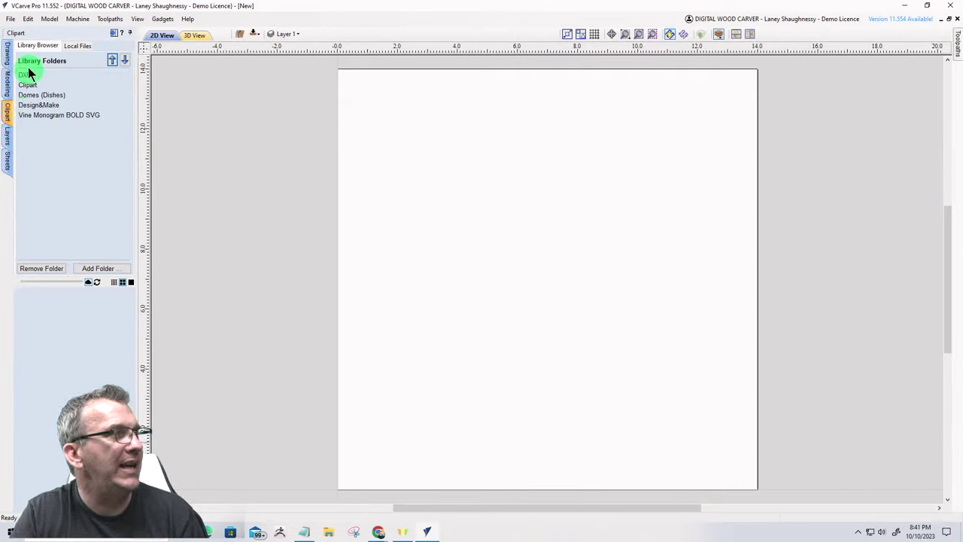
{"action": "left_click", "coordinate": [25, 84]}
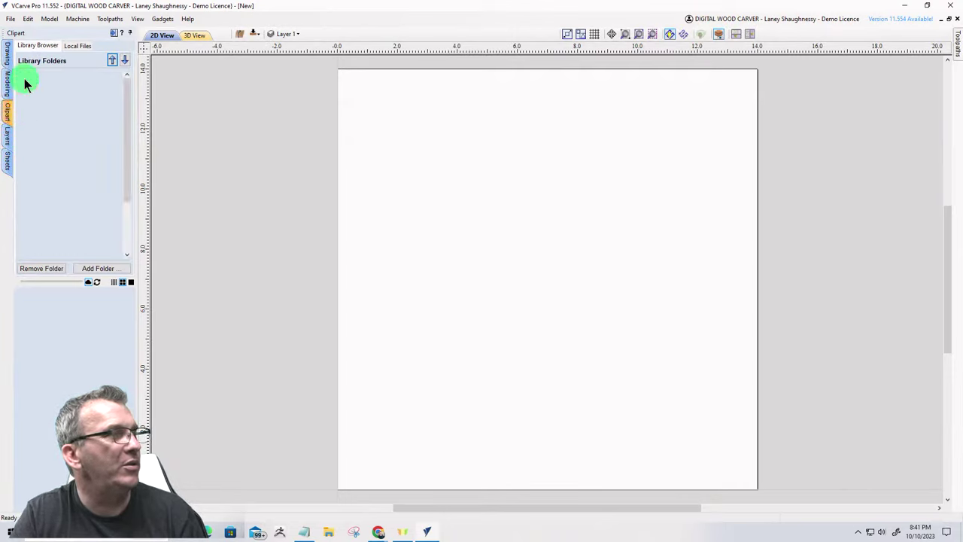
{"action": "left_click", "coordinate": [34, 174]}
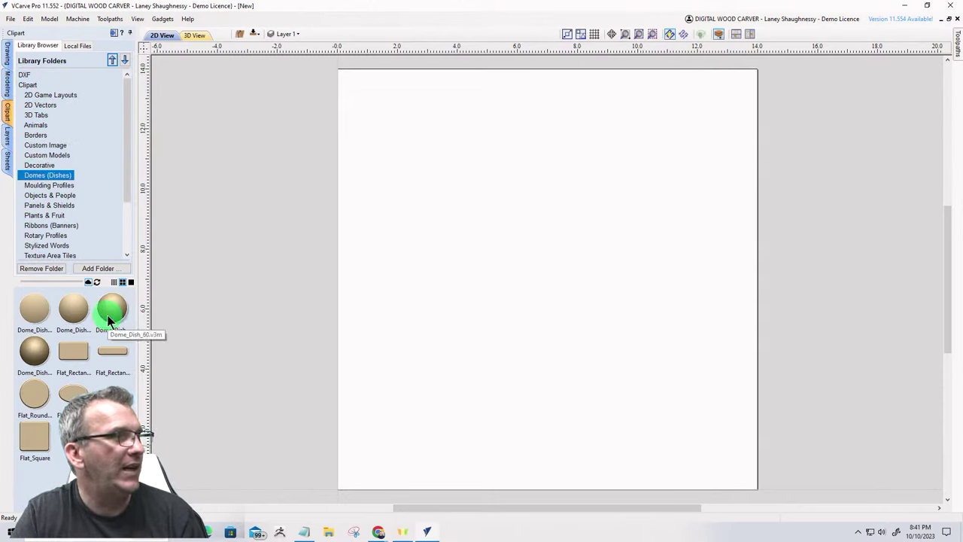
{"action": "left_click_drag", "start_coordinate": [107, 315], "coordinate": [542, 215]}
{"action": "left_click_drag", "start_coordinate": [537, 273], "coordinate": [537, 275]}
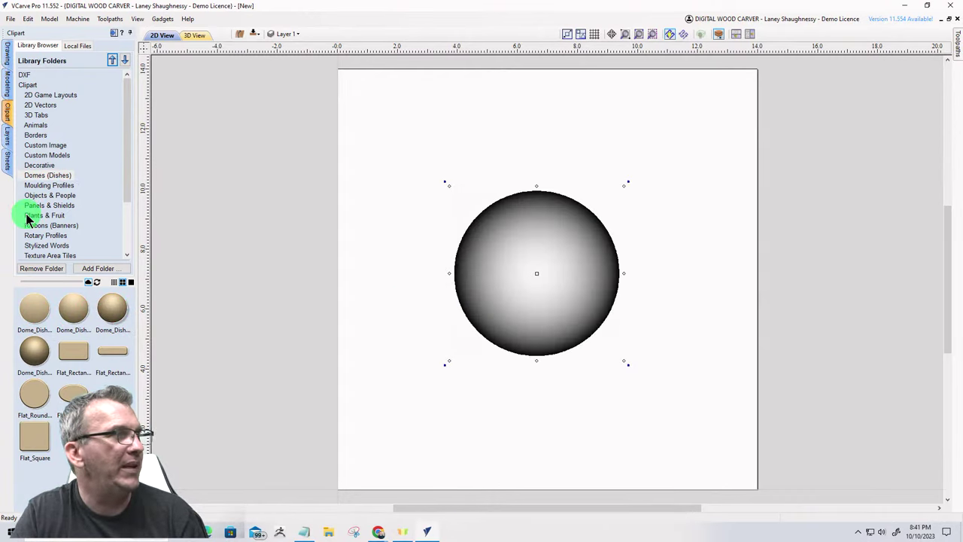
Resize the dome circle to 13 inches wide with Set Size.
{"action": "left_click", "coordinate": [7, 59]}
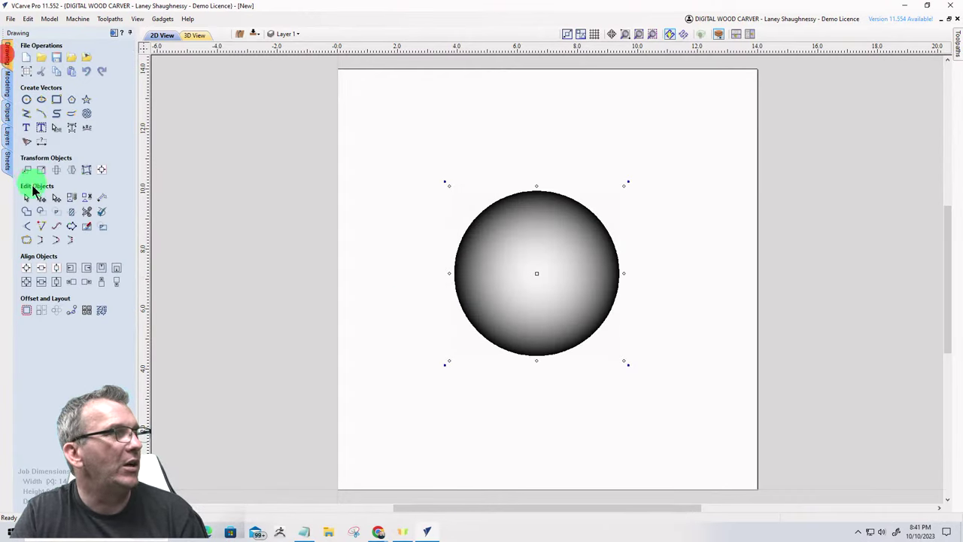
{"action": "left_click", "coordinate": [42, 170]}
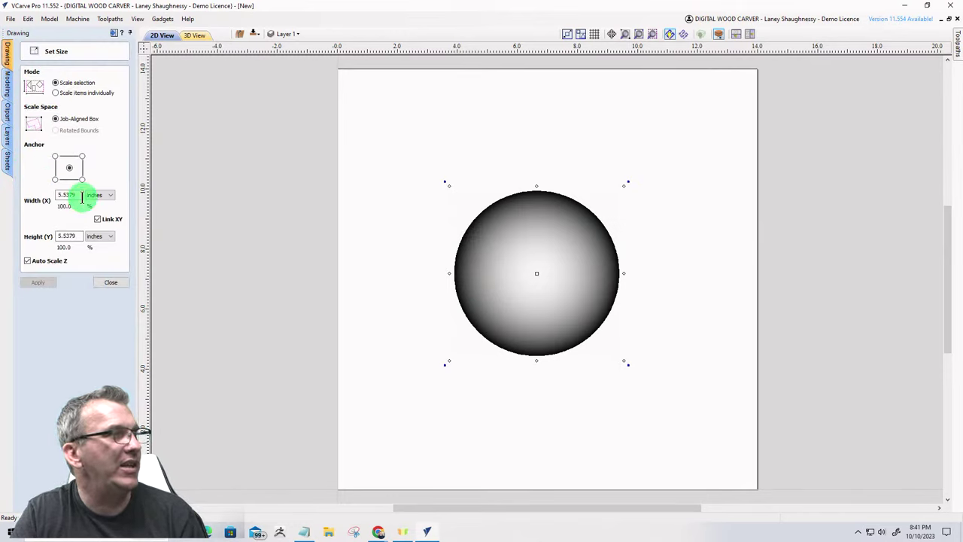
{"action": "left_click_drag", "start_coordinate": [80, 195], "coordinate": [26, 195]}
{"action": "type", "text": "13"}
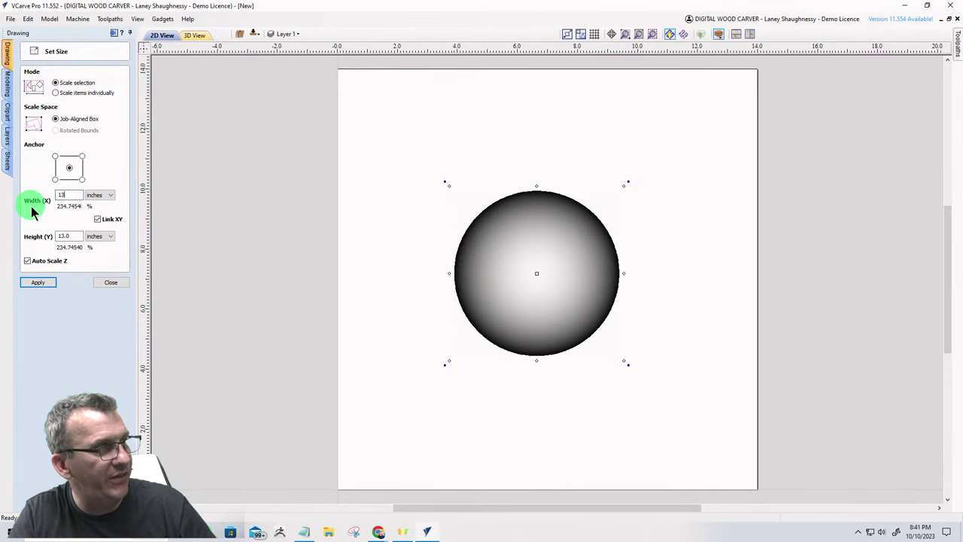
{"action": "left_click", "coordinate": [38, 284]}
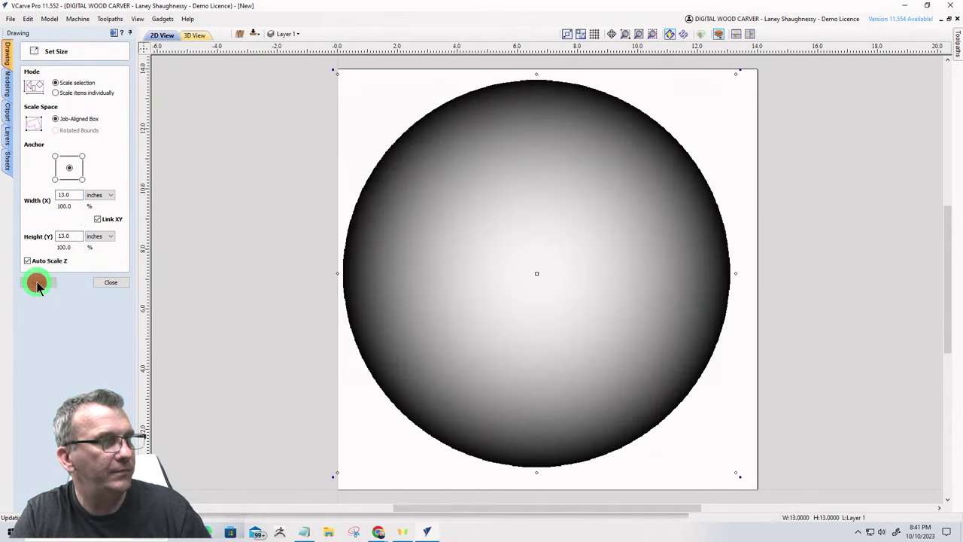
{"action": "left_click", "coordinate": [113, 281]}
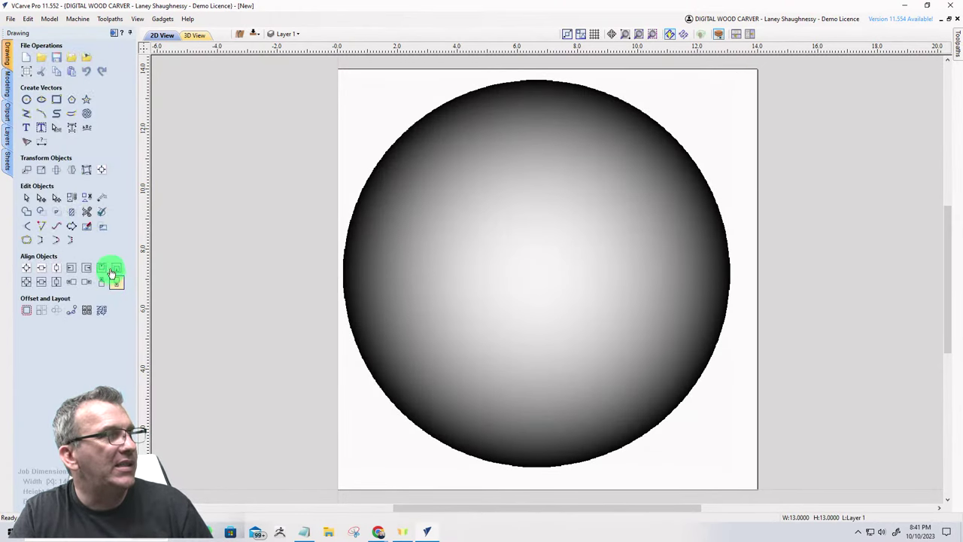
Centre the dome on the material and select the dome dish component in the modelling list.
{"action": "left_click", "coordinate": [103, 170]}
{"action": "left_click", "coordinate": [73, 82]}
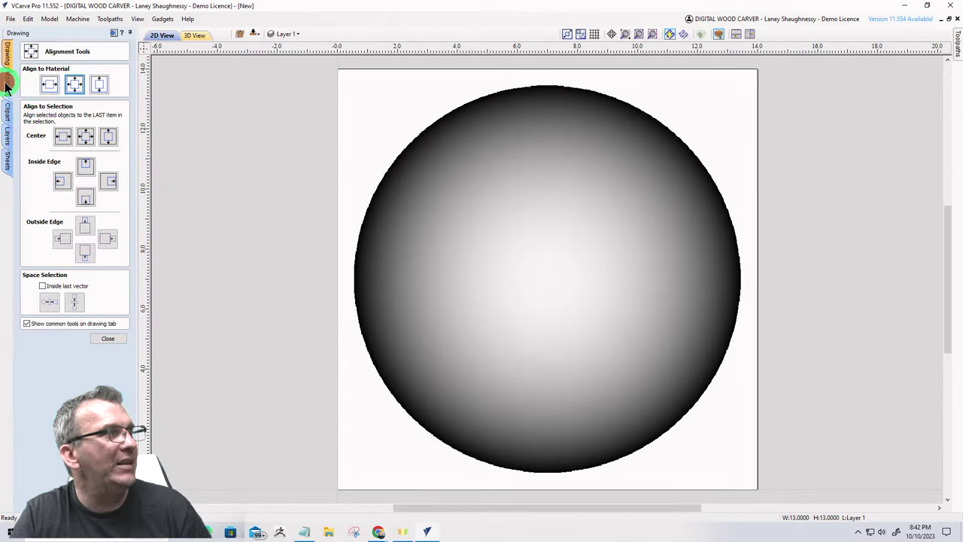
{"action": "left_click", "coordinate": [6, 86]}
{"action": "left_click", "coordinate": [70, 111]}
{"action": "left_click", "coordinate": [43, 48]}
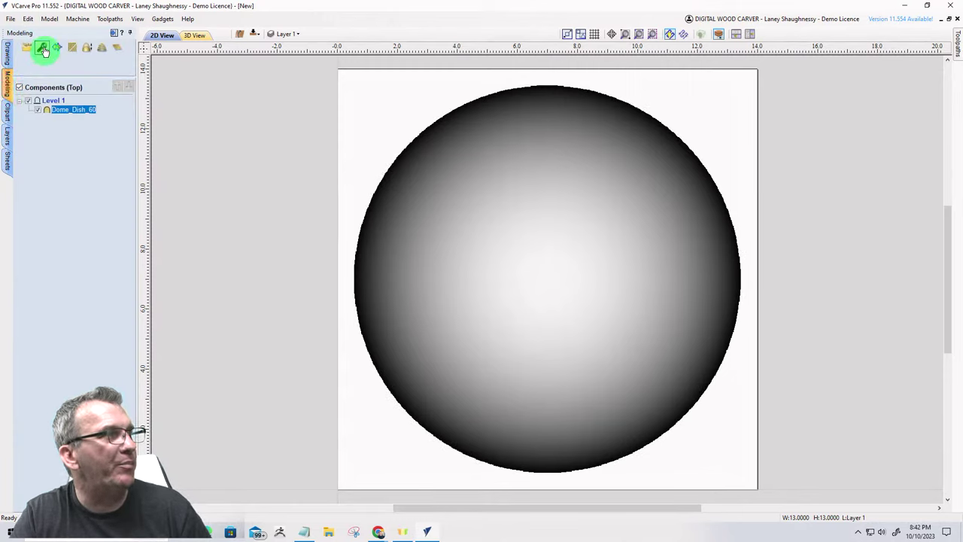
Set the dome to Subtract with a 1.5-inch shape height and outline it with a vector boundary.
{"action": "left_click", "coordinate": [43, 49]}
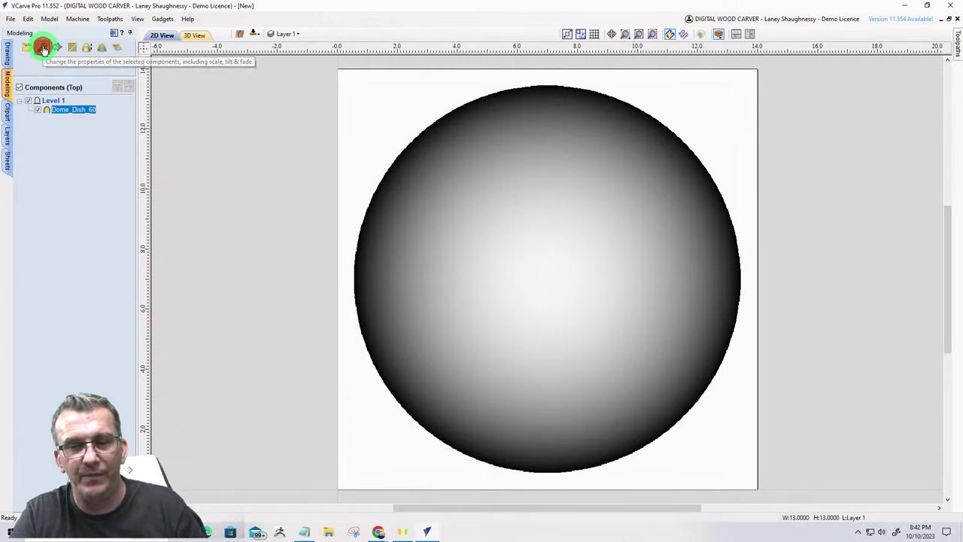
{"action": "left_click", "coordinate": [43, 48]}
{"action": "left_click", "coordinate": [92, 115]}
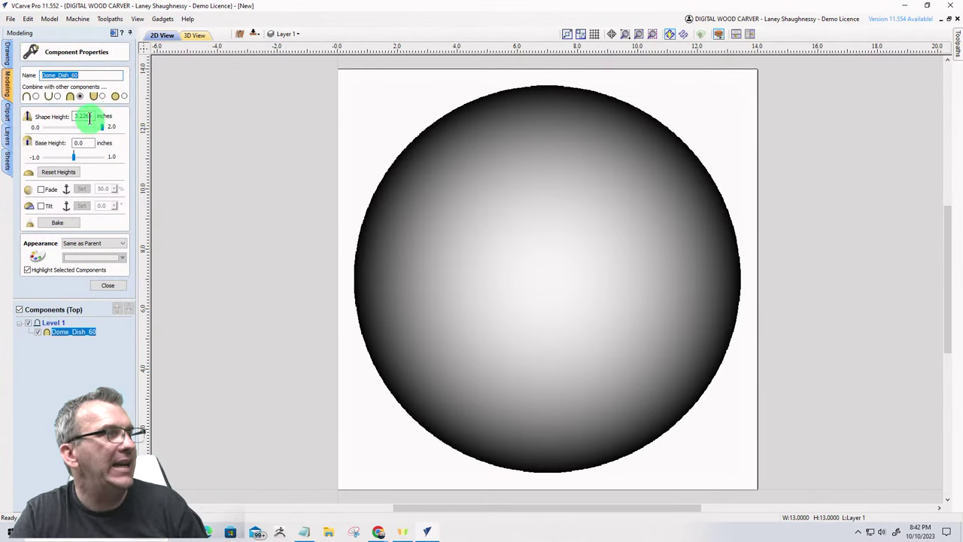
{"action": "double_click", "coordinate": [90, 116]}
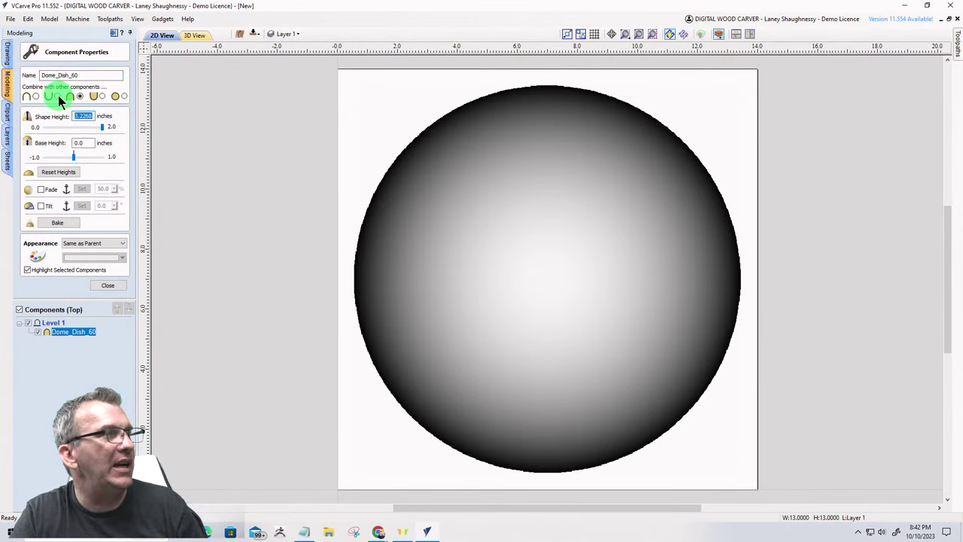
{"action": "left_click", "coordinate": [58, 95]}
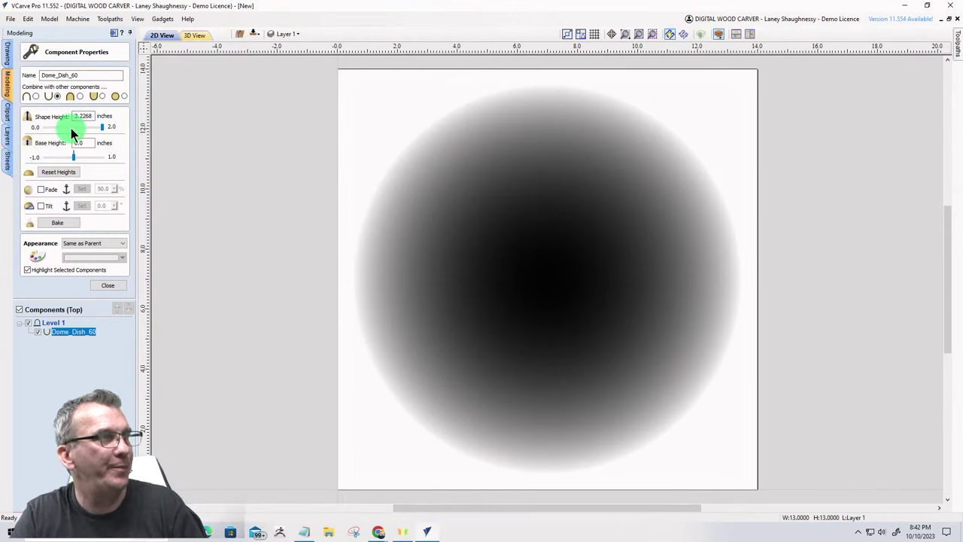
{"action": "double_click", "coordinate": [92, 116]}
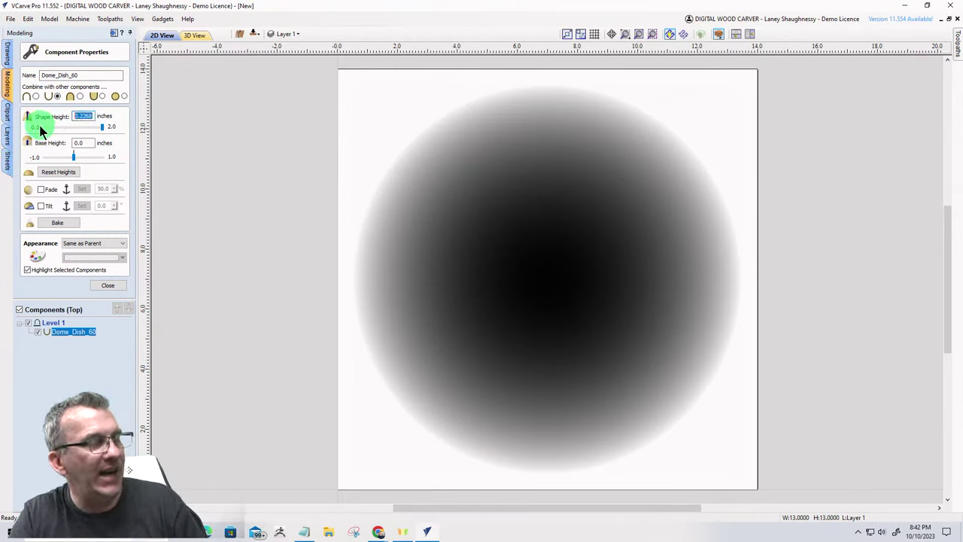
{"action": "type", "text": "1.5"}
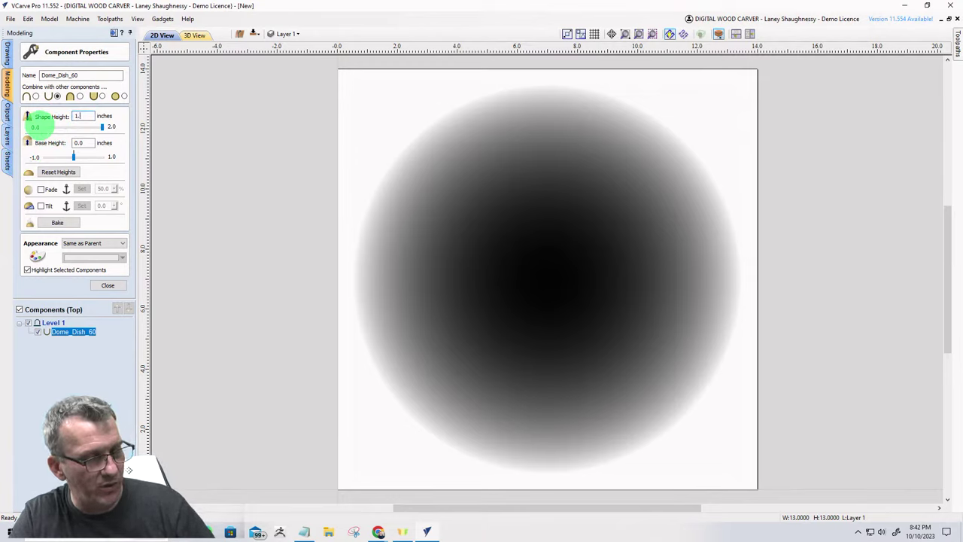
{"action": "left_click", "coordinate": [107, 286]}
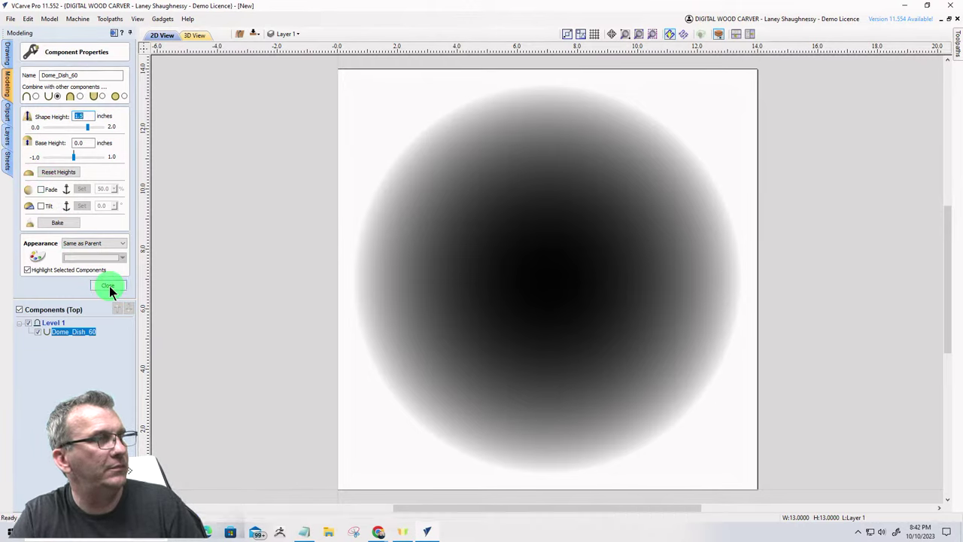
{"action": "left_click", "coordinate": [109, 286]}
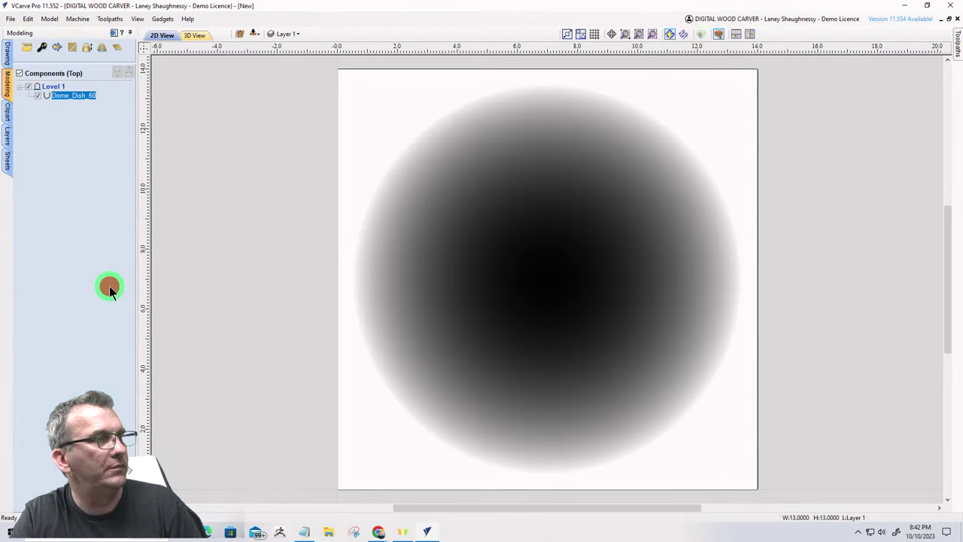
{"action": "left_click", "coordinate": [59, 49]}
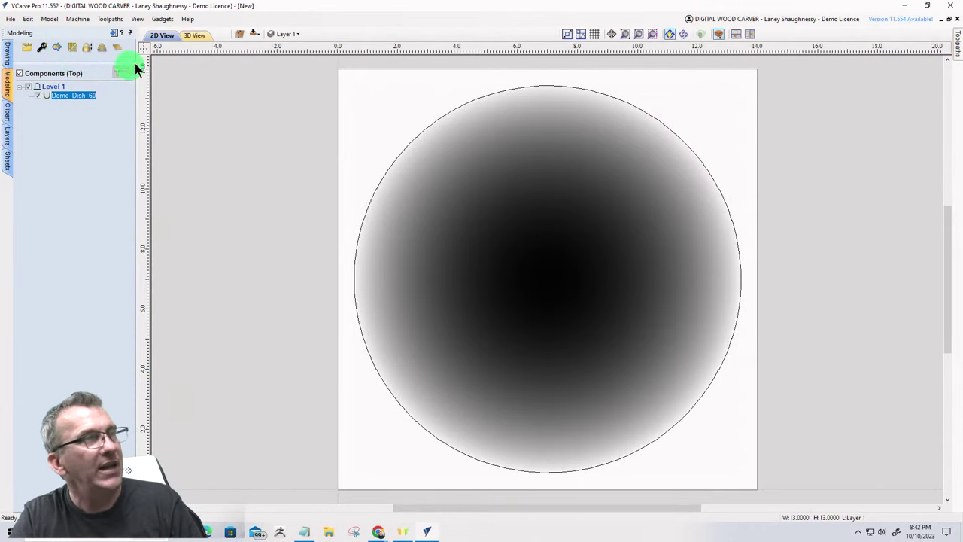
Add a Zero Plane component and show the dished board in tiled 2D and tilted 3D views.
{"action": "left_click", "coordinate": [116, 48]}
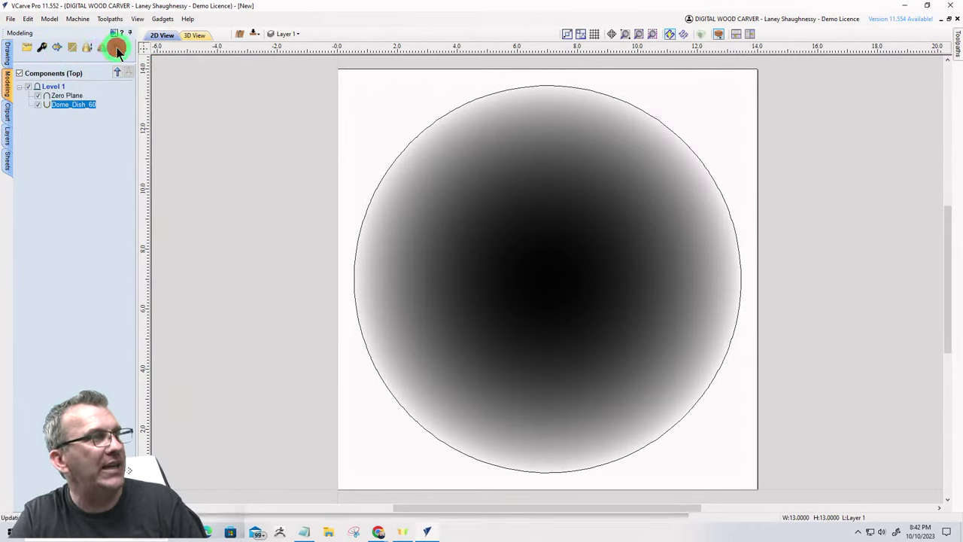
{"action": "left_click", "coordinate": [751, 35]}
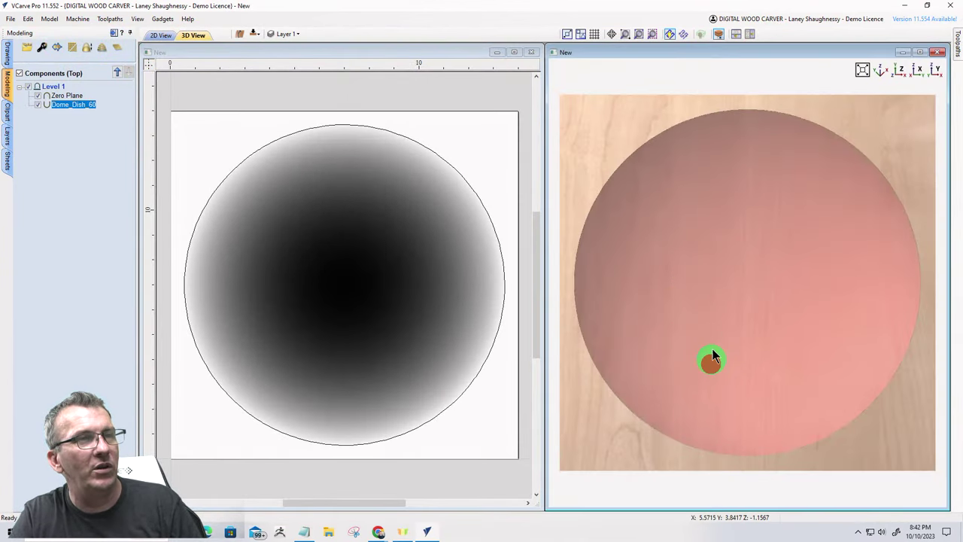
{"action": "left_click_drag", "start_coordinate": [704, 199], "coordinate": [702, 188]}
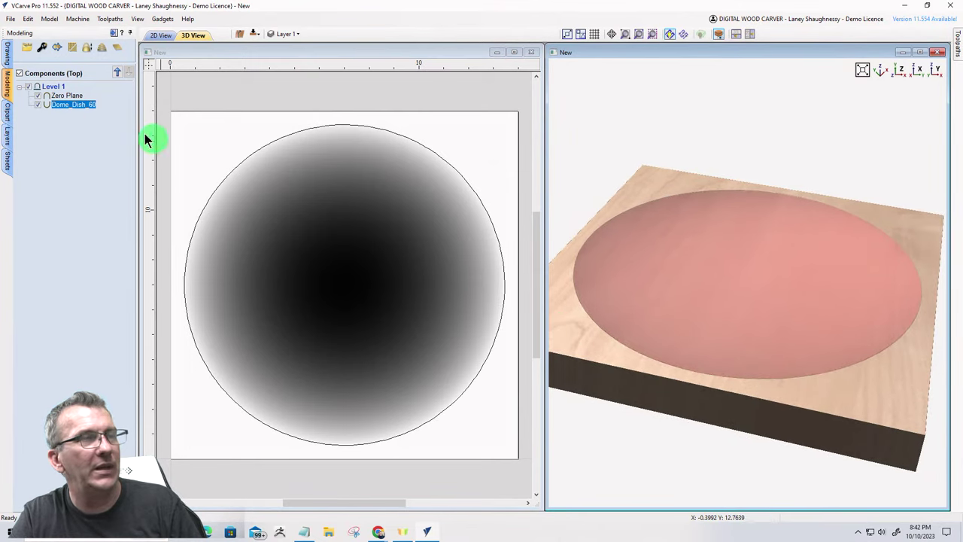
{"action": "left_click", "coordinate": [113, 34]}
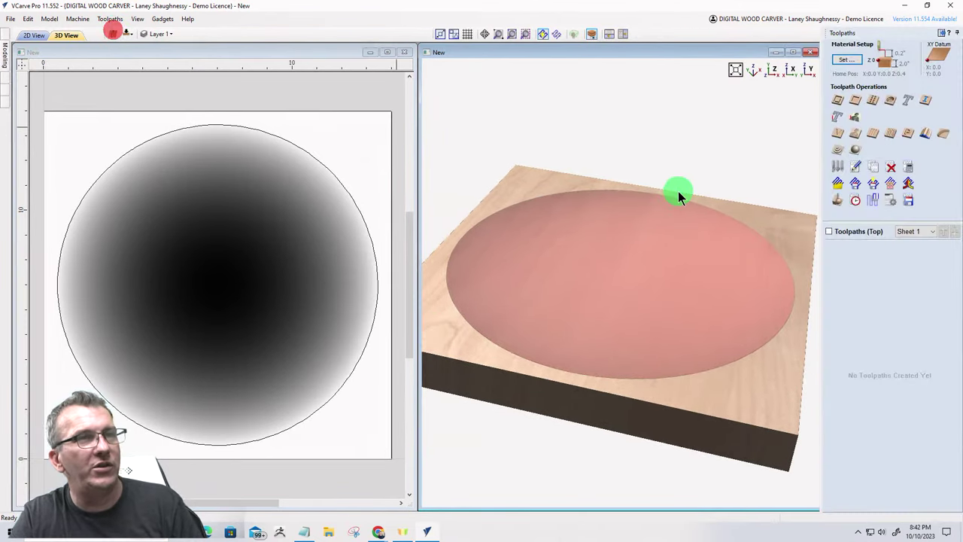
In Material Setup, keep the model flush with a 0.0 gap above it, then select the dish boundary.
{"action": "left_click", "coordinate": [852, 61]}
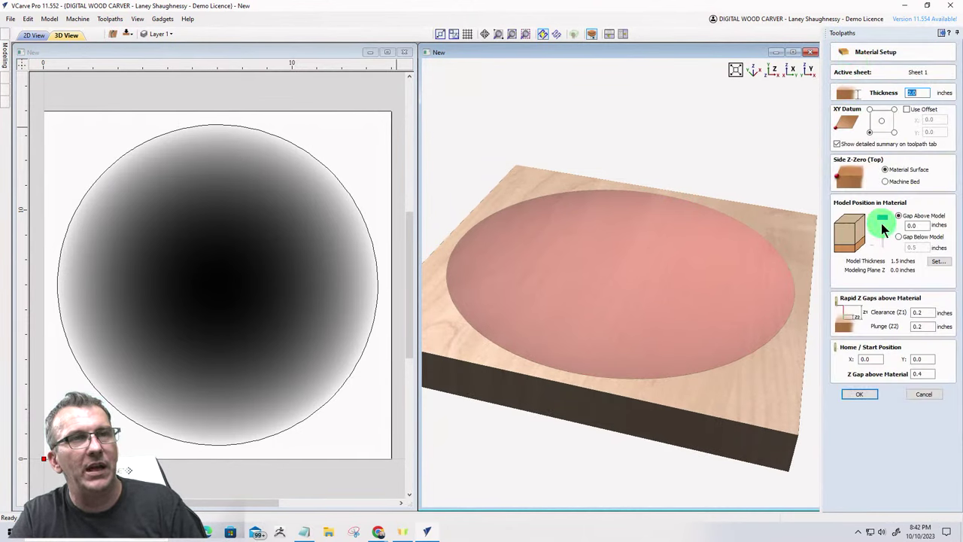
{"action": "left_click_drag", "start_coordinate": [881, 218], "coordinate": [883, 257]}
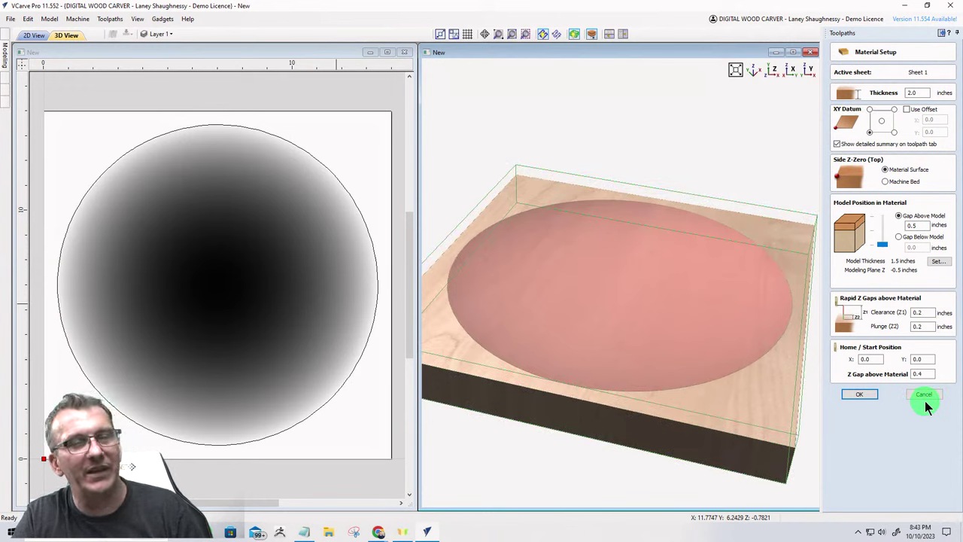
{"action": "left_click_drag", "start_coordinate": [882, 245], "coordinate": [820, 233]}
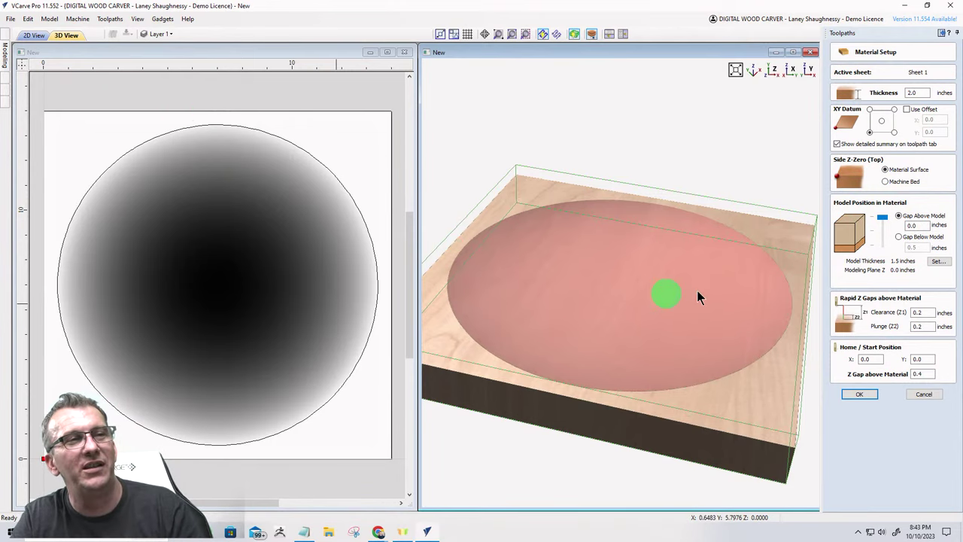
{"action": "left_click", "coordinate": [857, 219]}
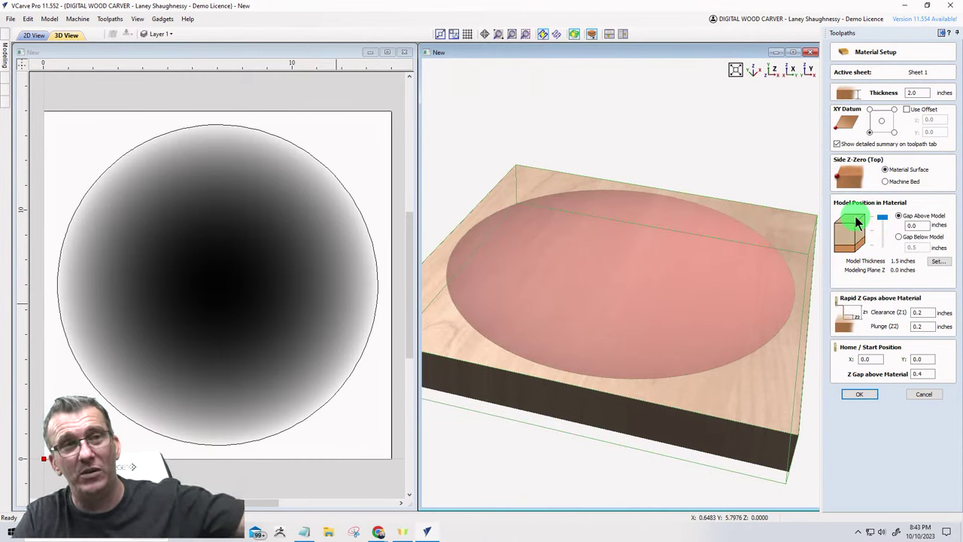
{"action": "left_click_drag", "start_coordinate": [857, 219], "coordinate": [869, 261]}
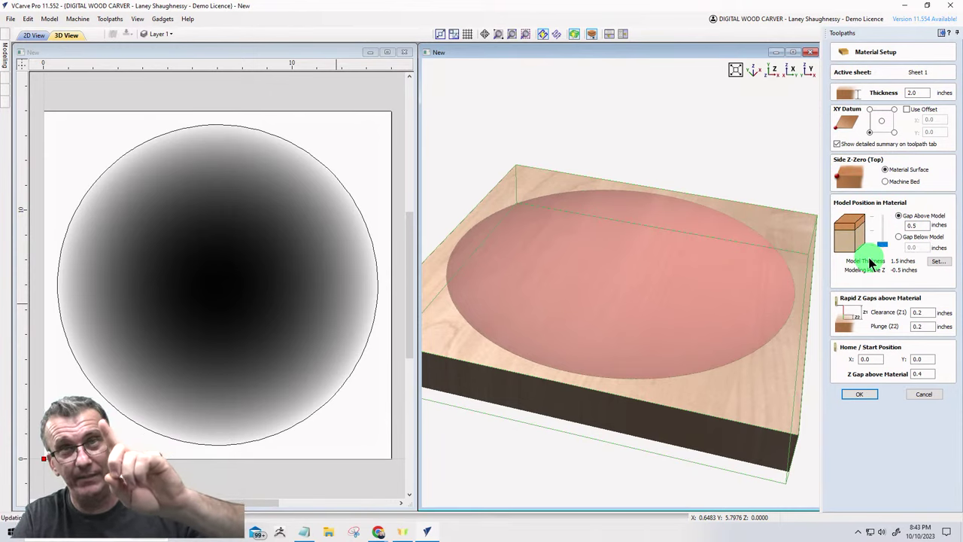
{"action": "left_click", "coordinate": [883, 217]}
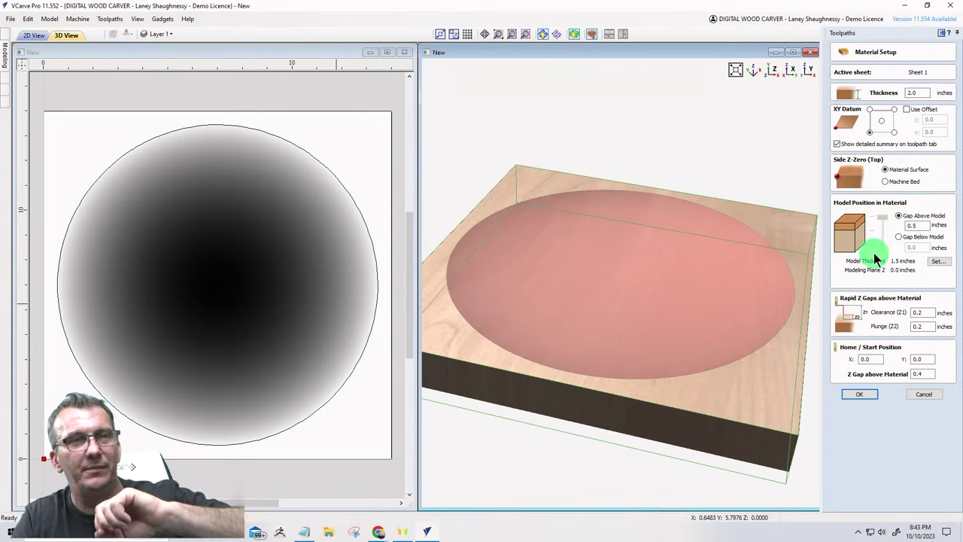
{"action": "left_click", "coordinate": [860, 396]}
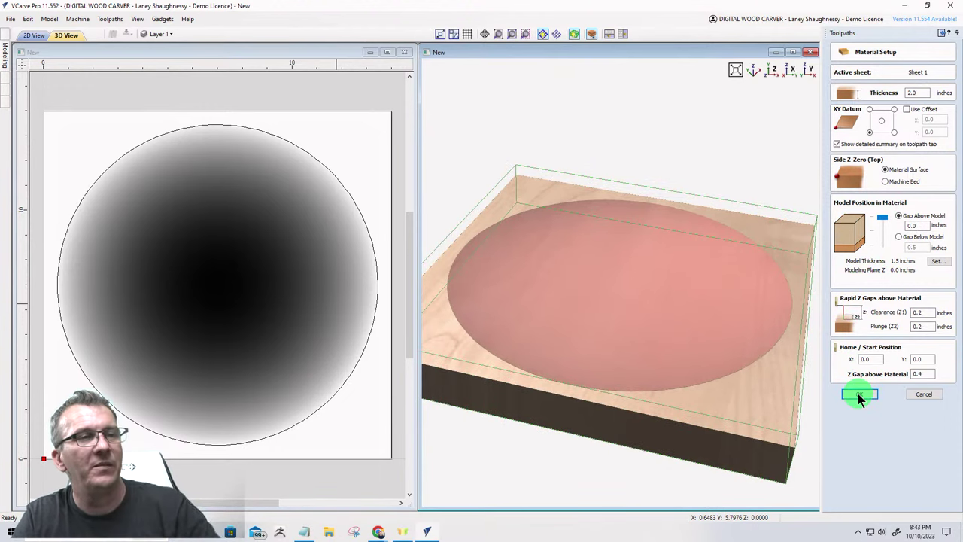
{"action": "left_click", "coordinate": [858, 394]}
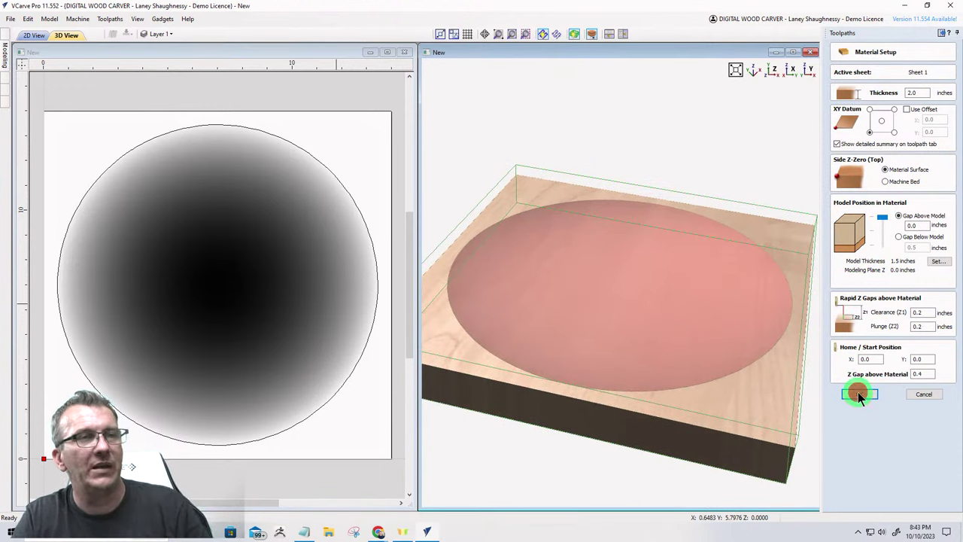
{"action": "left_click", "coordinate": [322, 163]}
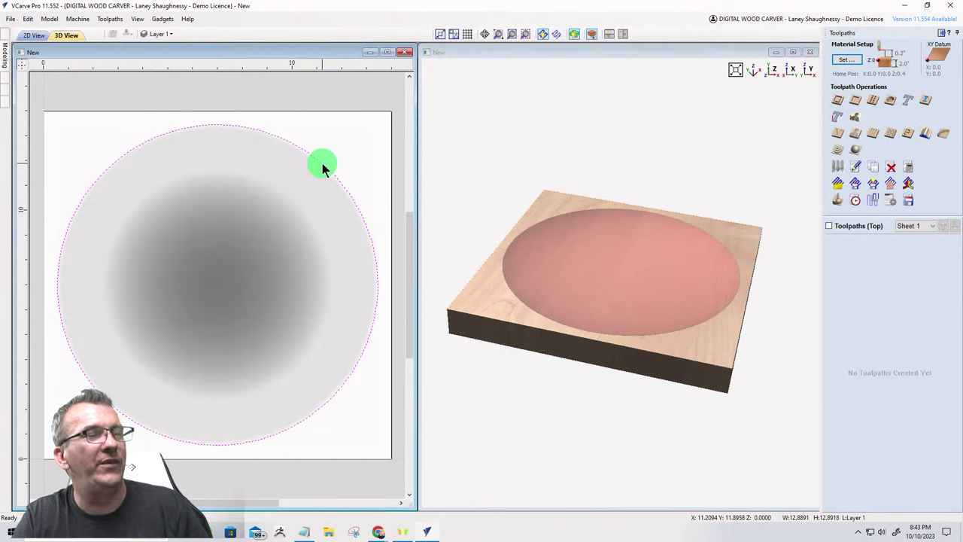
Calculate a 3D Roughing 1 toolpath inside the dish boundary and preview it.
{"action": "left_click", "coordinate": [837, 148]}
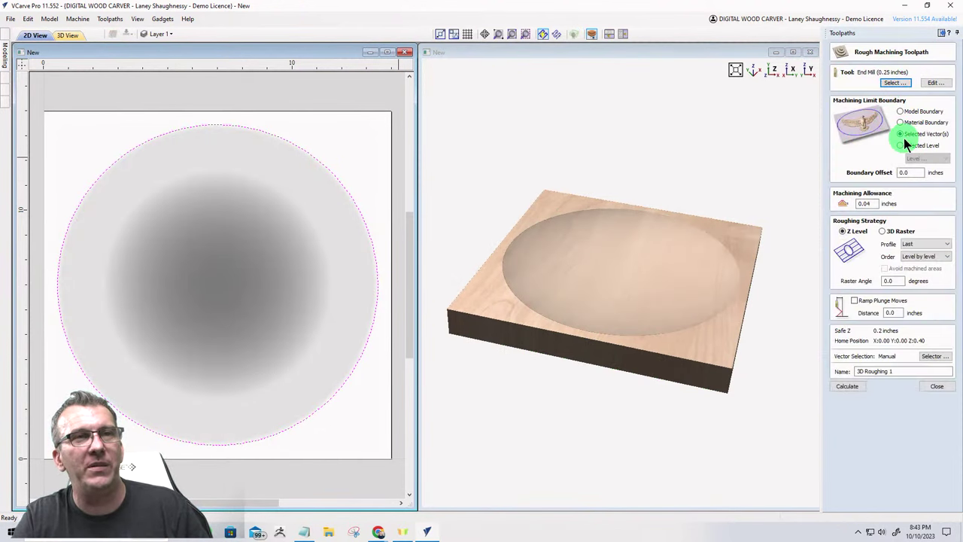
{"action": "left_click", "coordinate": [849, 387]}
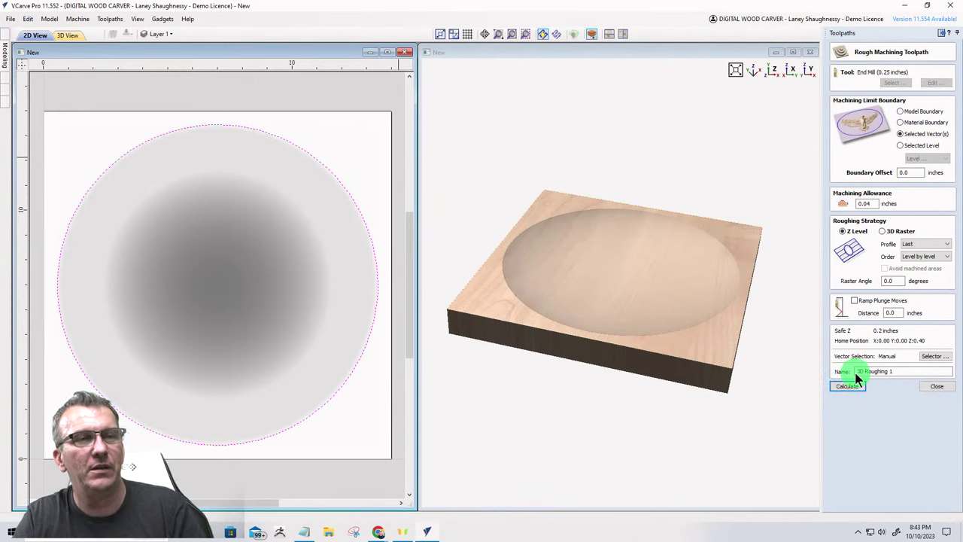
{"action": "left_click", "coordinate": [847, 387]}
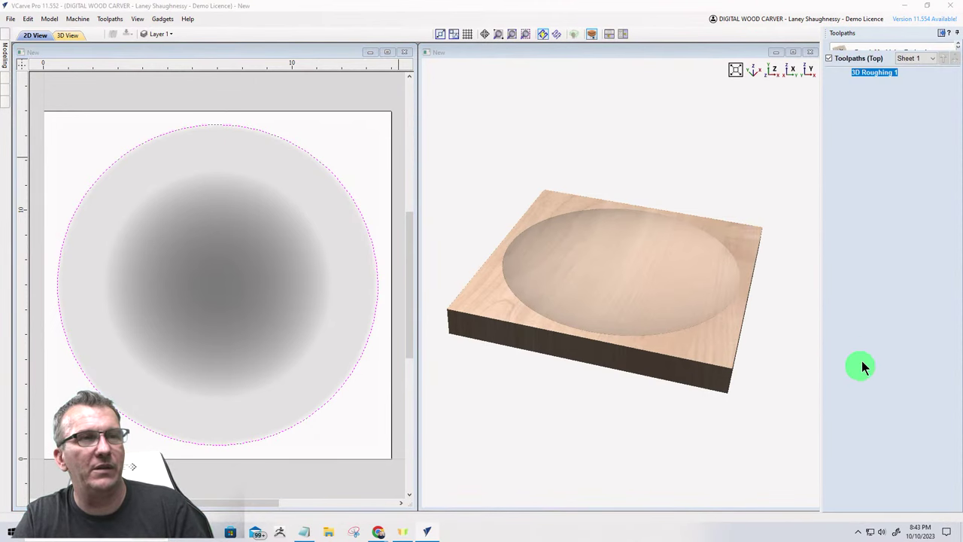
{"action": "left_click", "coordinate": [932, 290]}
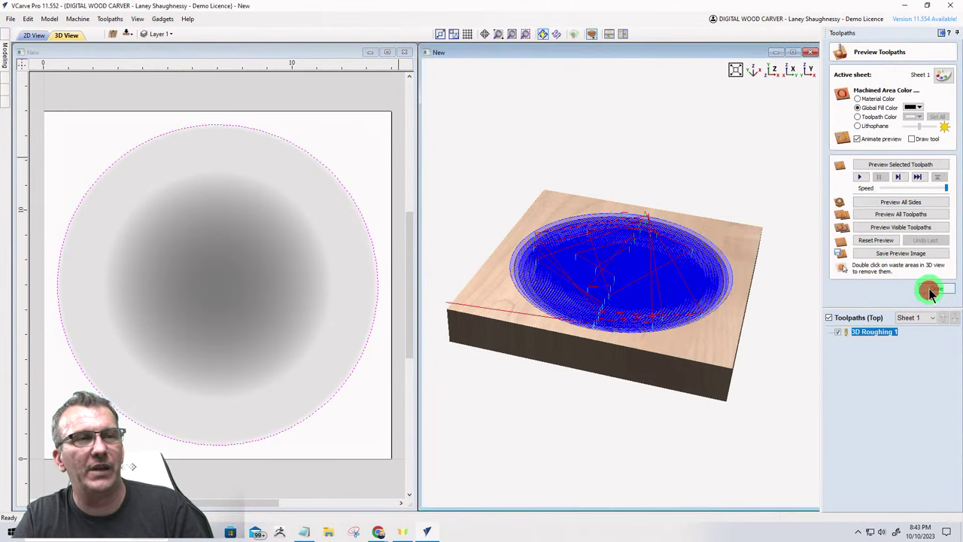
Start a finish machining toolpath and pick the 46294 Tapered Ball Nose from the Tool Database.
{"action": "left_click", "coordinate": [853, 146]}
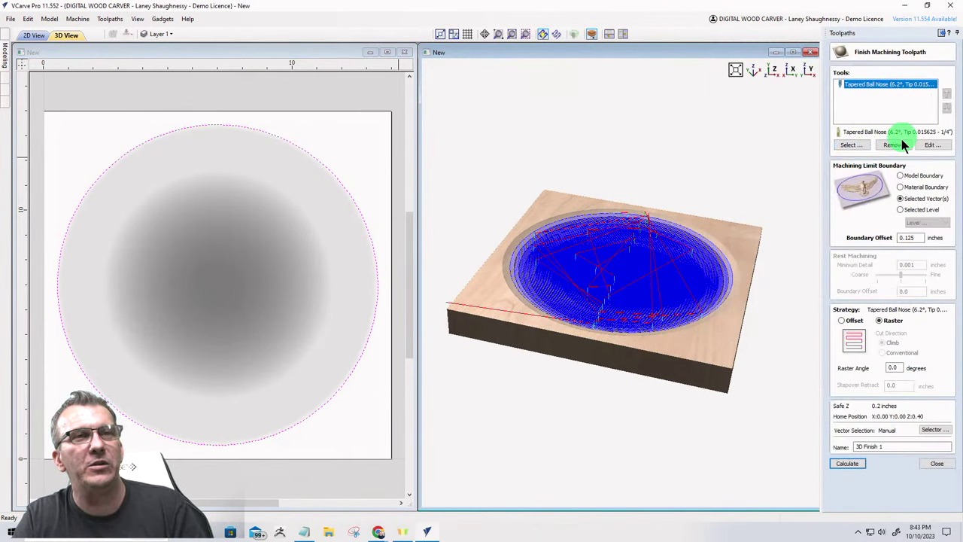
{"action": "left_click", "coordinate": [900, 145]}
{"action": "left_click", "coordinate": [848, 144]}
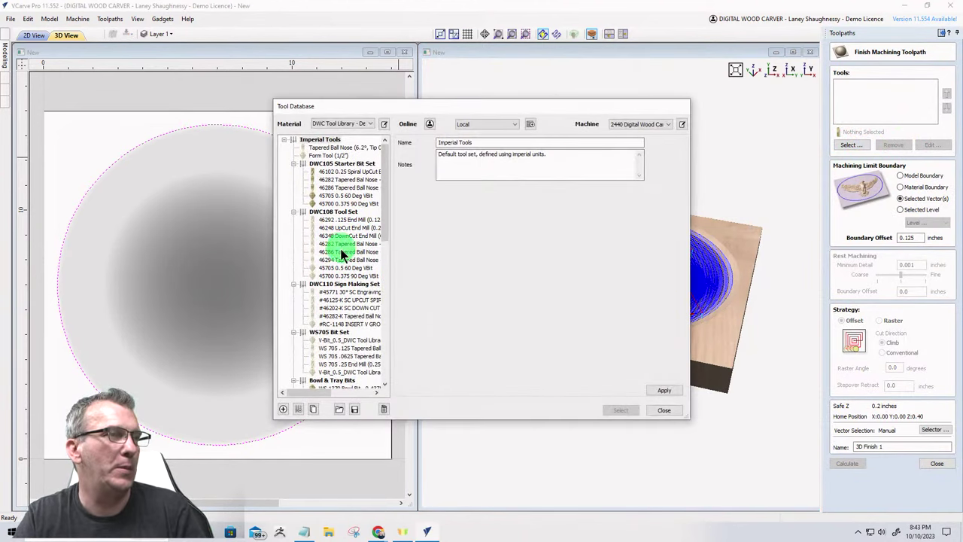
{"action": "left_click", "coordinate": [340, 260]}
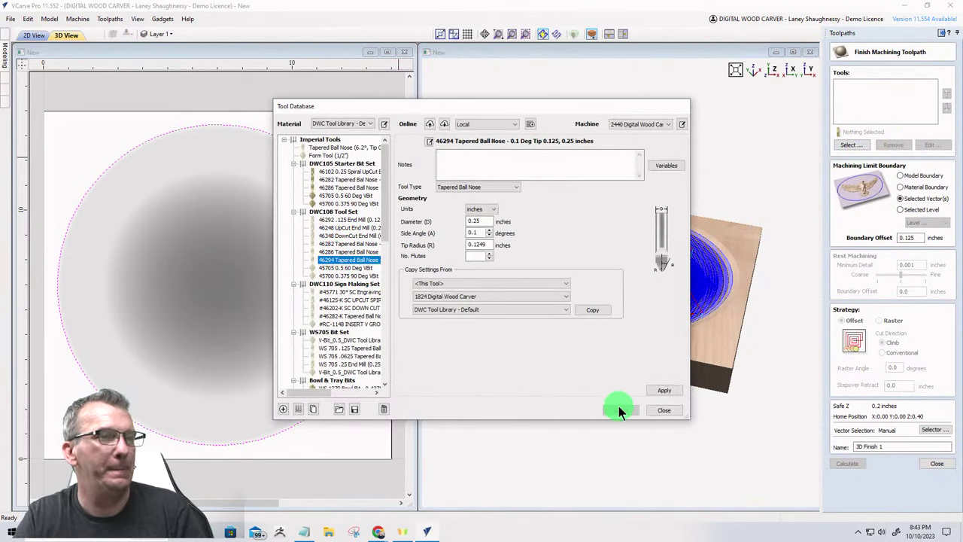
{"action": "left_click", "coordinate": [666, 391]}
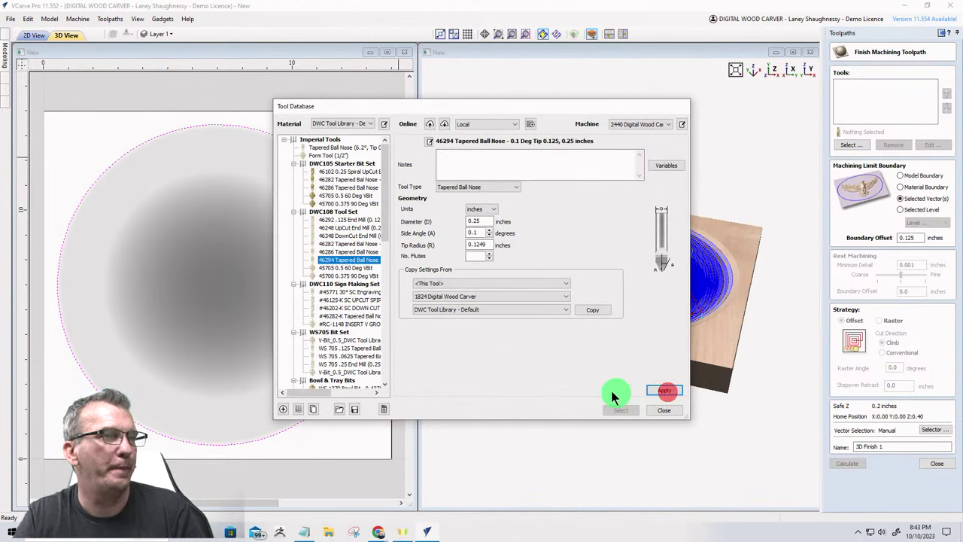
{"action": "left_click", "coordinate": [589, 310]}
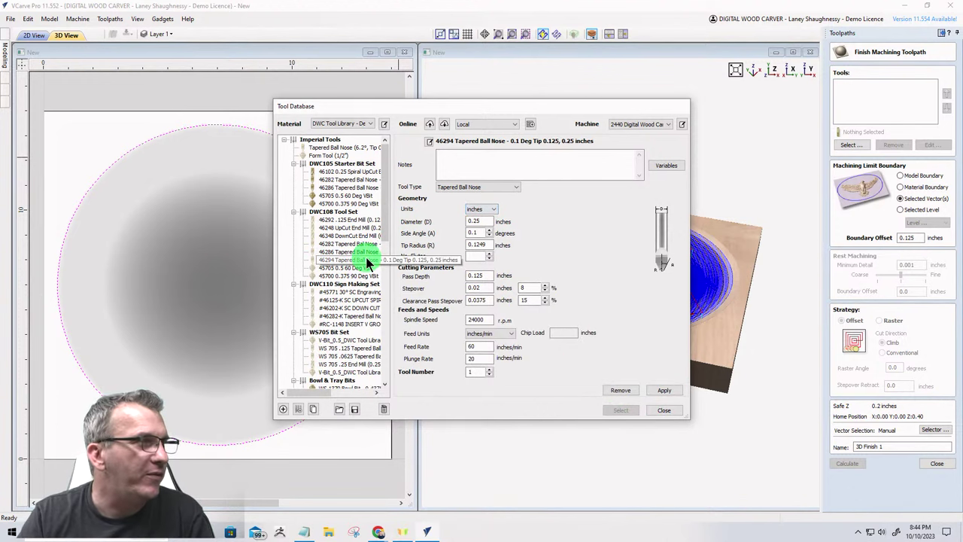
Switch the database machine to 1824 Digital Wood Carver and calculate 3D Finish 1 with that bit.
{"action": "scroll", "coordinate": [384, 223], "scroll_direction": "down", "scroll_amount": 3}
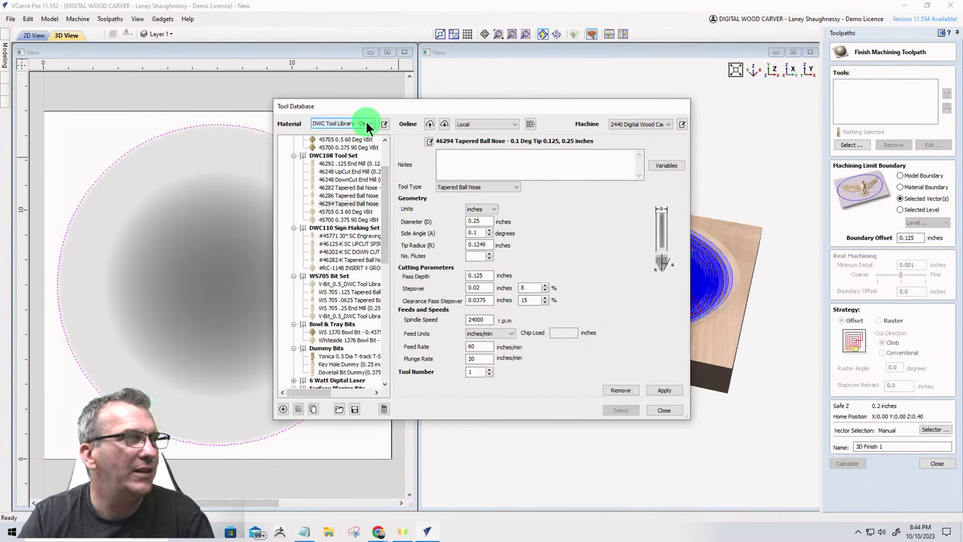
{"action": "left_click", "coordinate": [657, 127]}
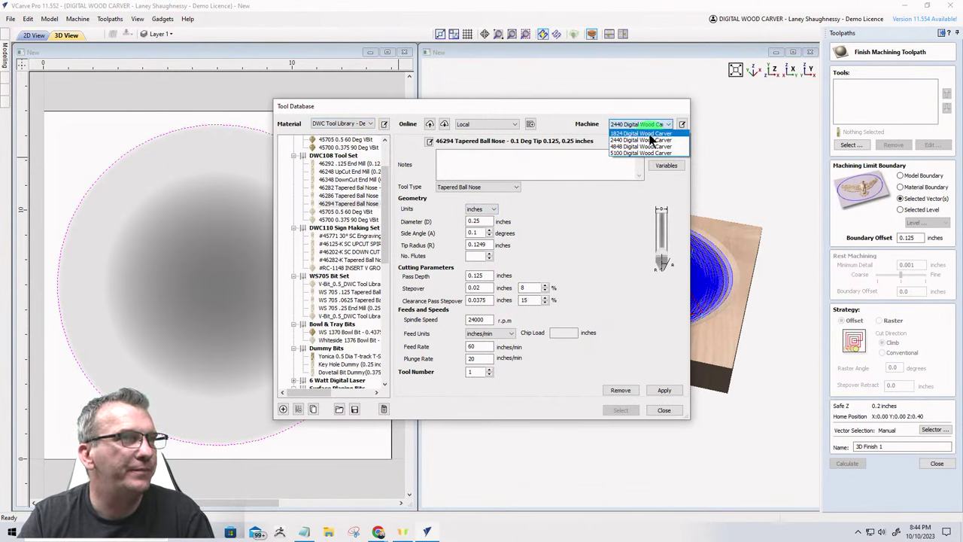
{"action": "left_click", "coordinate": [644, 133]}
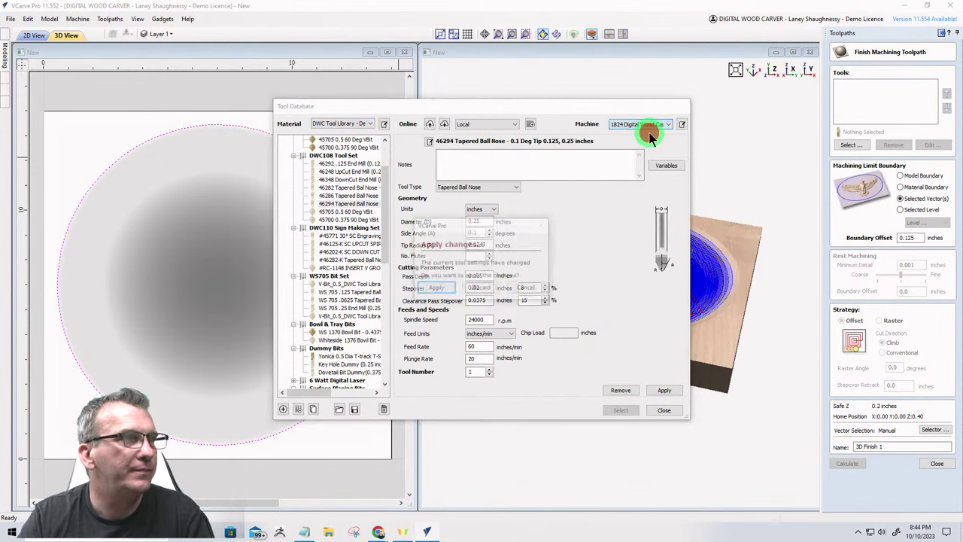
{"action": "left_click", "coordinate": [484, 288]}
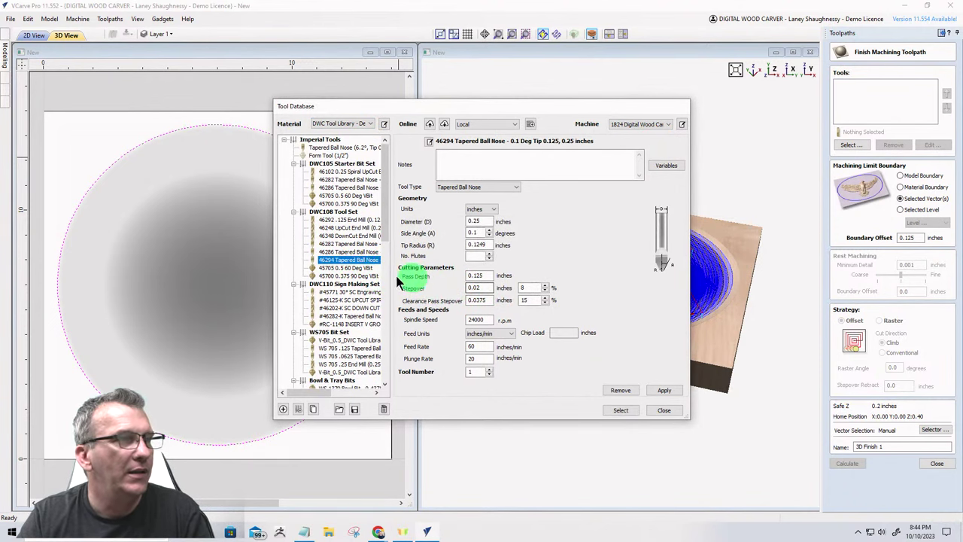
{"action": "left_click", "coordinate": [622, 411]}
{"action": "left_click", "coordinate": [846, 465]}
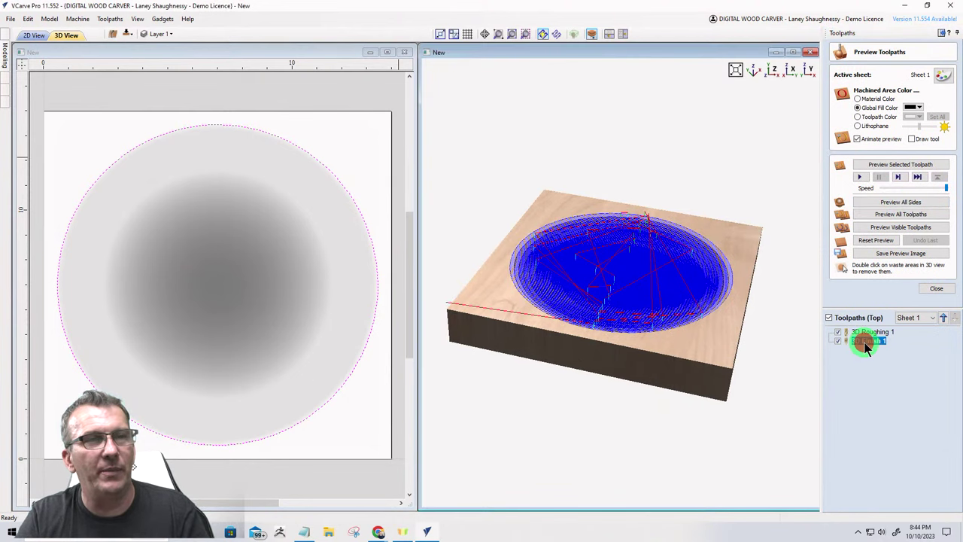
Change 3D Finish 1's boundary offset to 0 and recalculate it.
{"action": "double_click", "coordinate": [866, 340]}
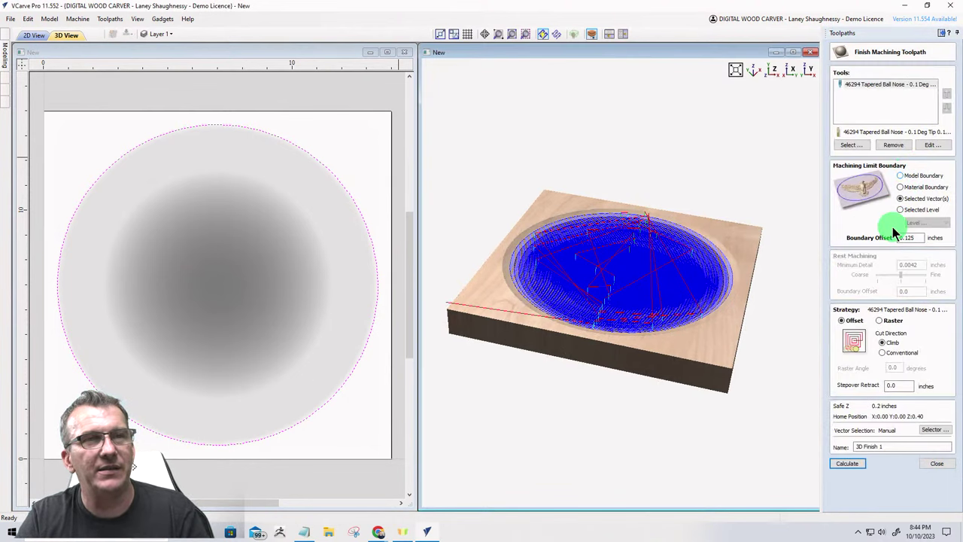
{"action": "double_click", "coordinate": [911, 238]}
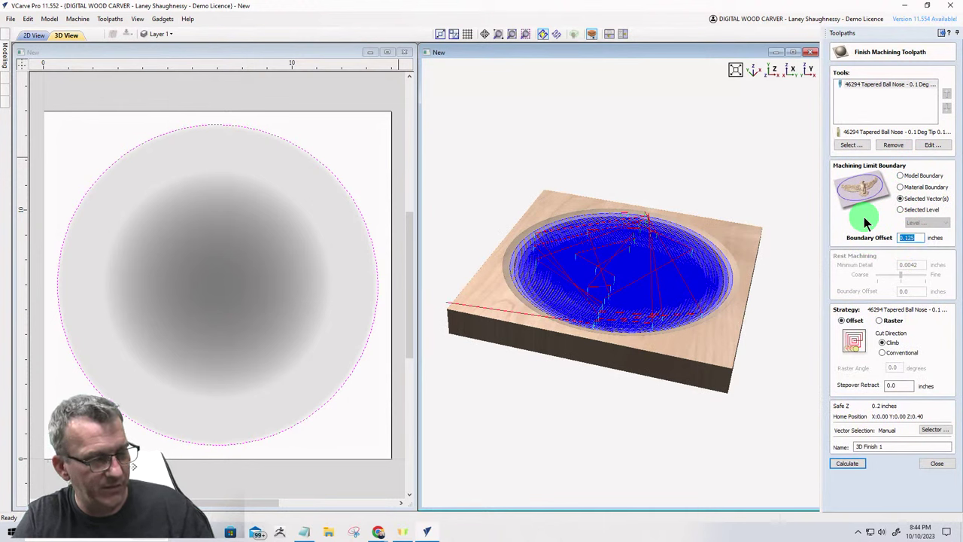
{"action": "type", "text": "0"}
{"action": "left_click", "coordinate": [845, 463]}
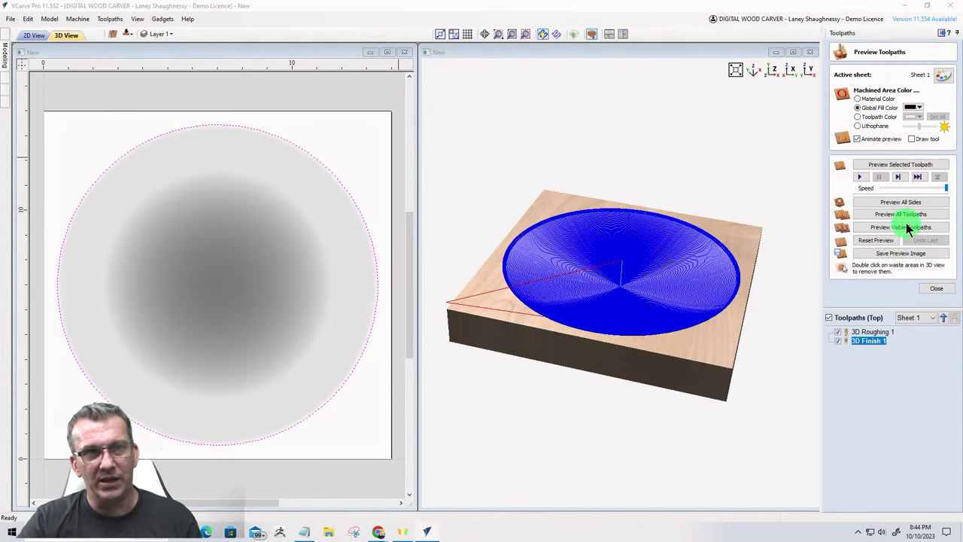
Simulate the roughing and finishing toolpaths carving the dish on the stock.
{"action": "left_click", "coordinate": [893, 229]}
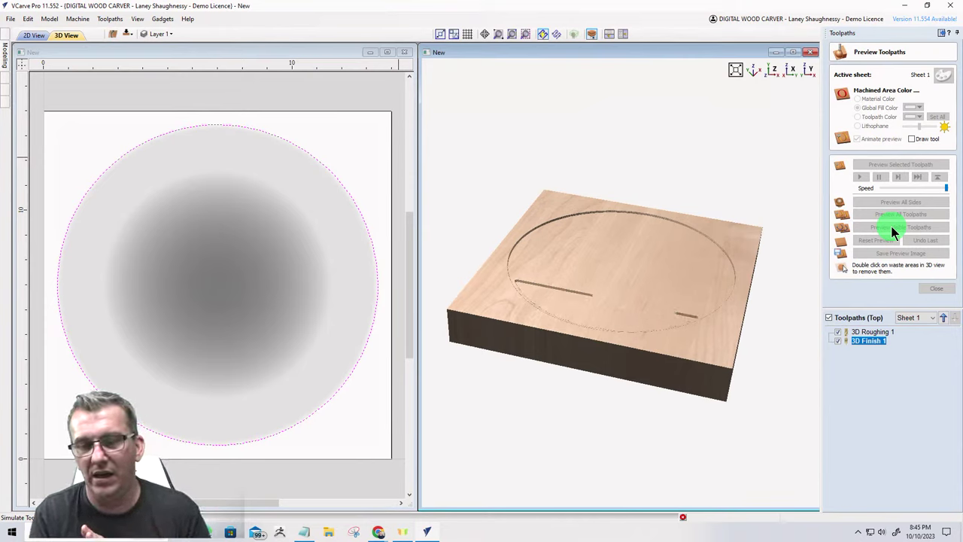
Preview both visible toolpaths until the domed dish simulation is past halfway.
{"action": "left_click", "coordinate": [387, 52]}
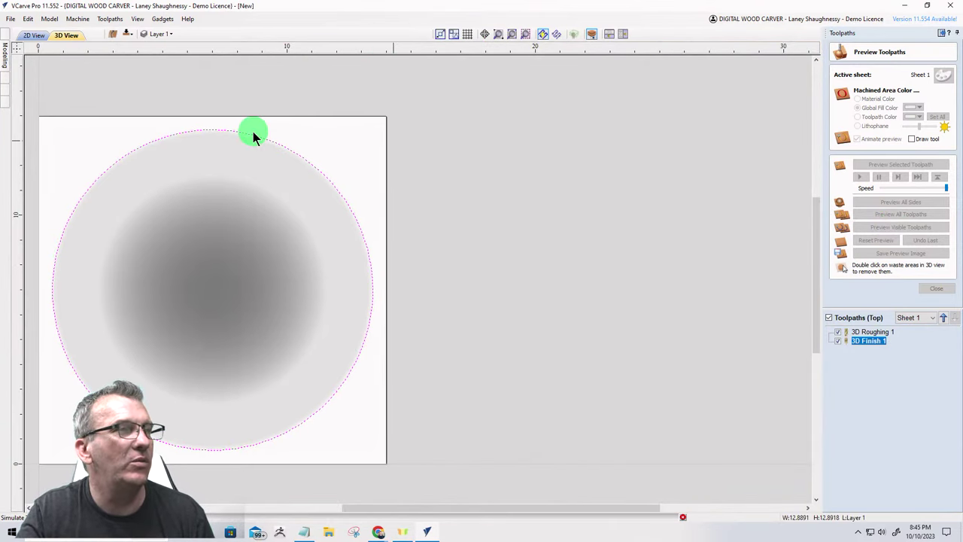
{"action": "left_click", "coordinate": [930, 290]}
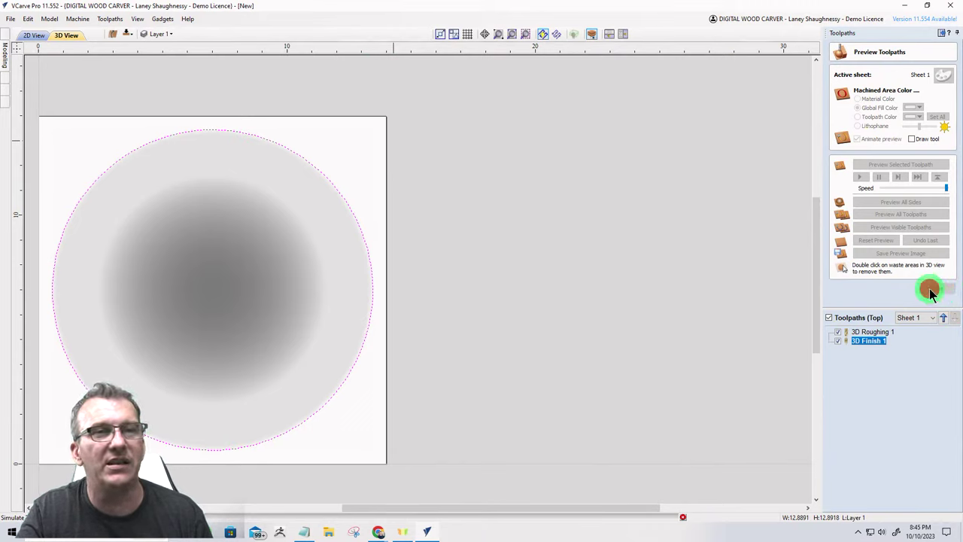
{"action": "left_click", "coordinate": [829, 317]}
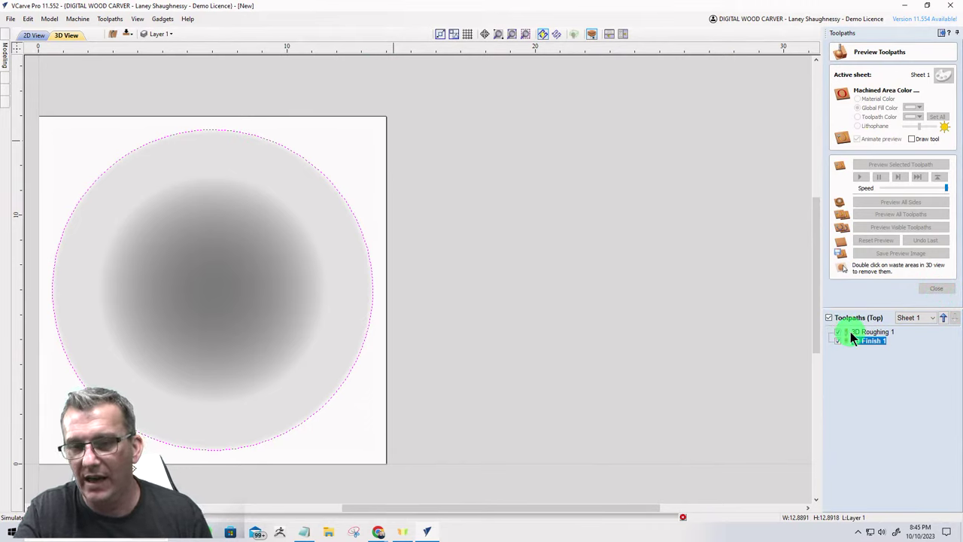
{"action": "left_click", "coordinate": [840, 341]}
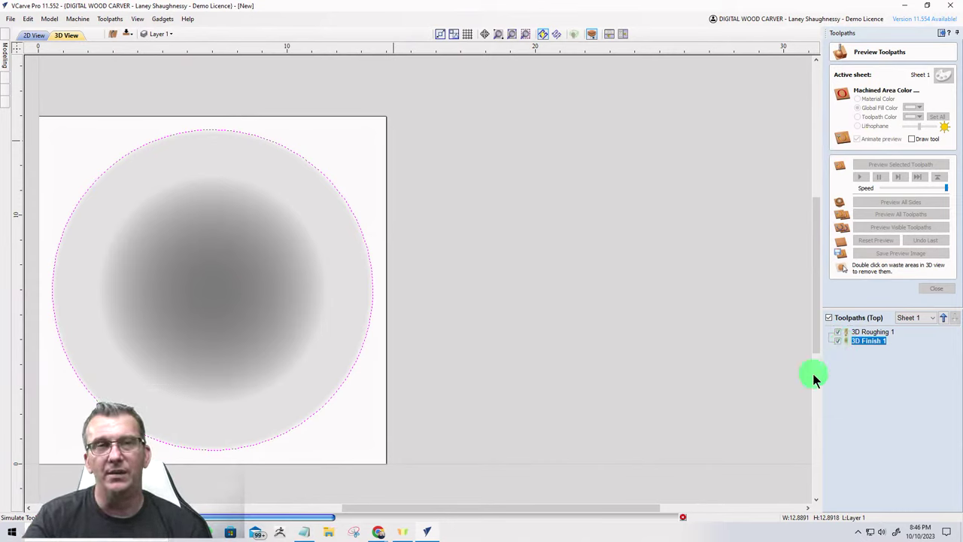
{"action": "left_click", "coordinate": [934, 291]}
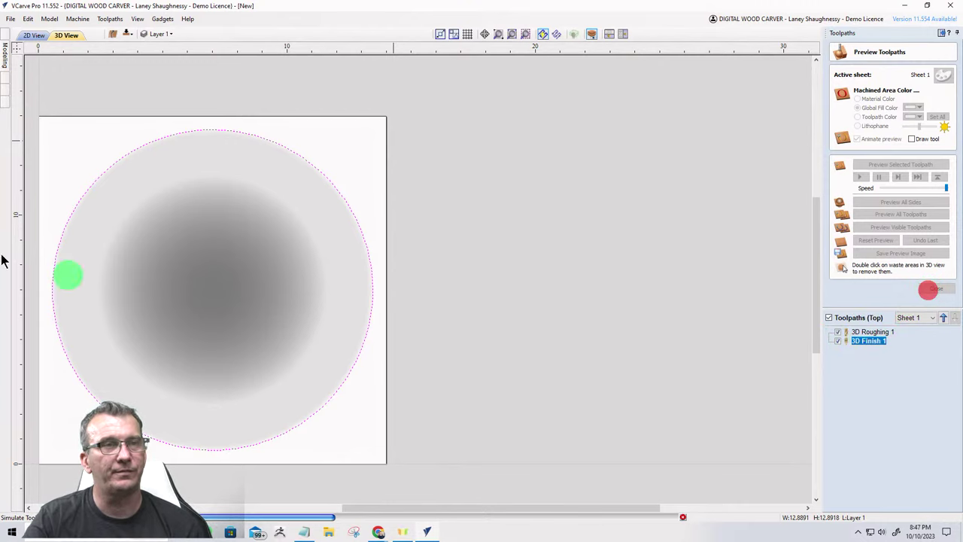
{"action": "left_click", "coordinate": [32, 37]}
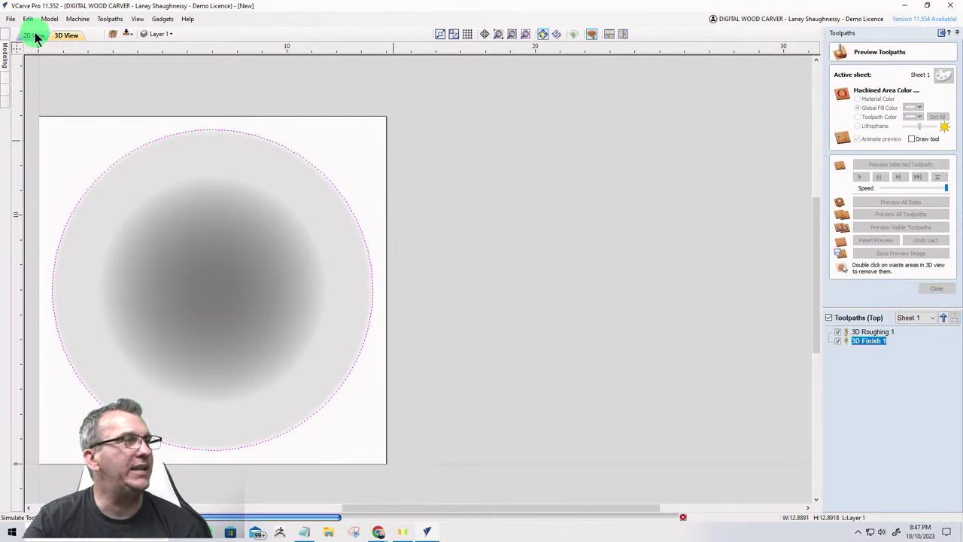
{"action": "left_click", "coordinate": [36, 39]}
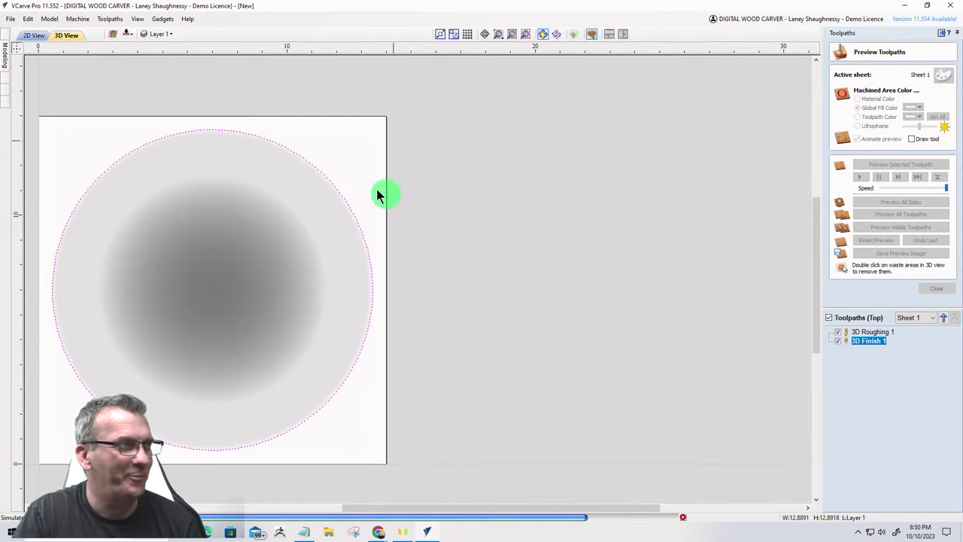
{"action": "left_click", "coordinate": [32, 36]}
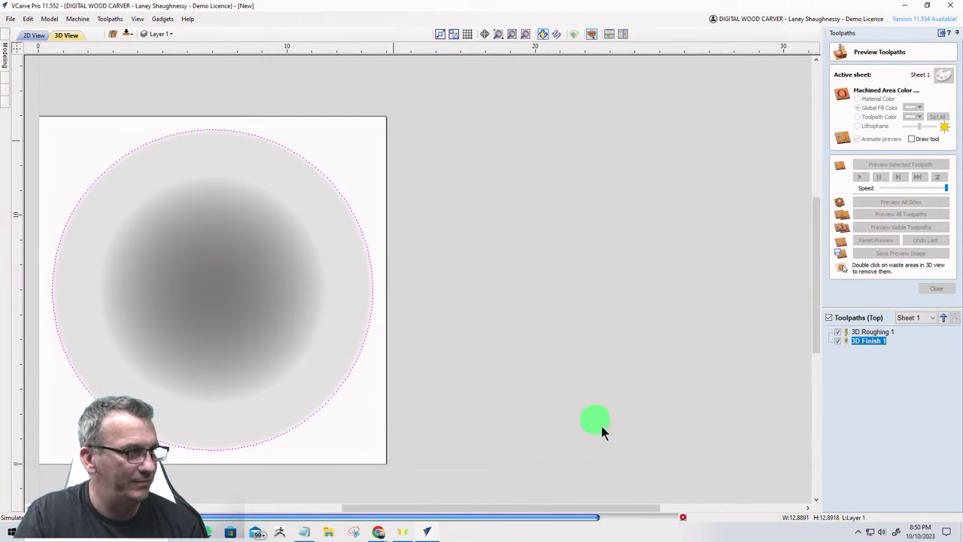
Stop the running simulation, return to the 2D layout and close the toolpath preview.
{"action": "left_click", "coordinate": [682, 517]}
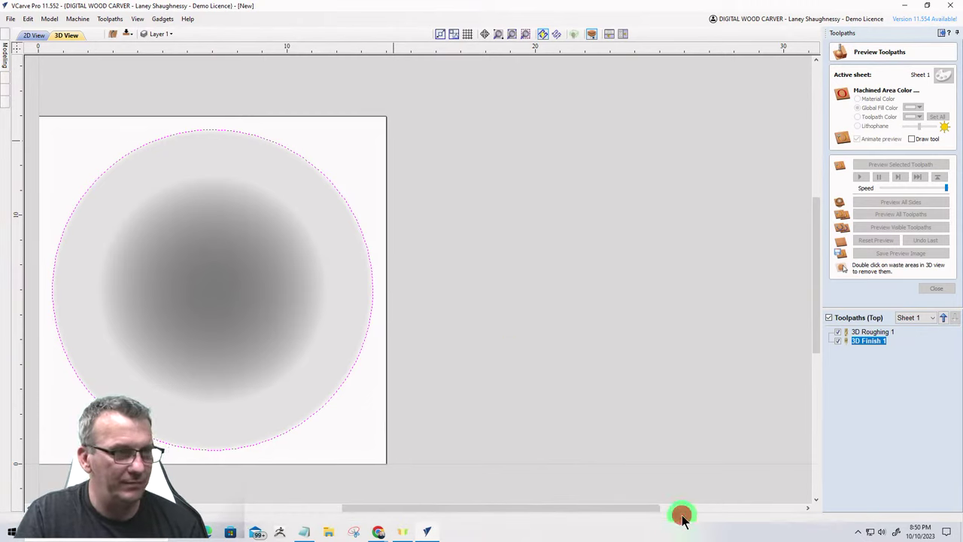
{"action": "left_click", "coordinate": [34, 35]}
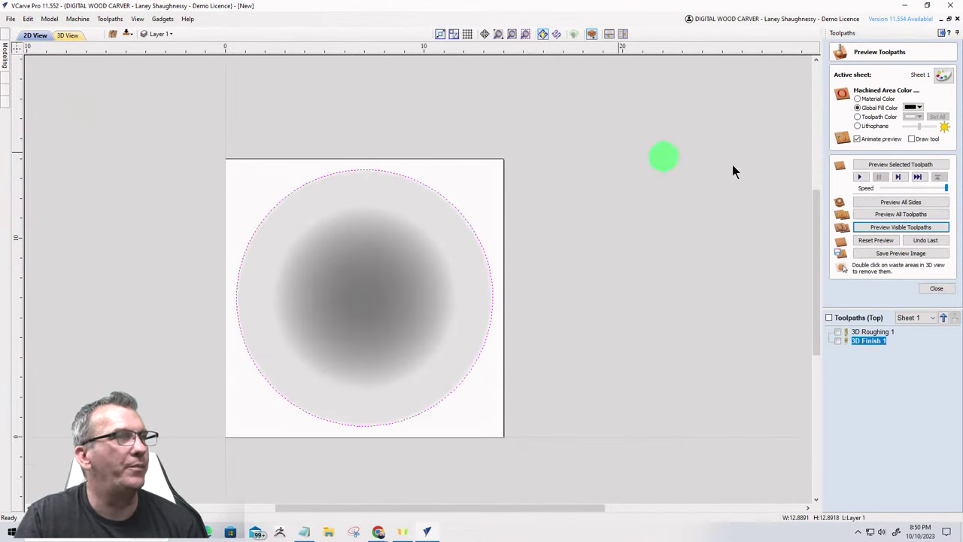
{"action": "left_click", "coordinate": [937, 288]}
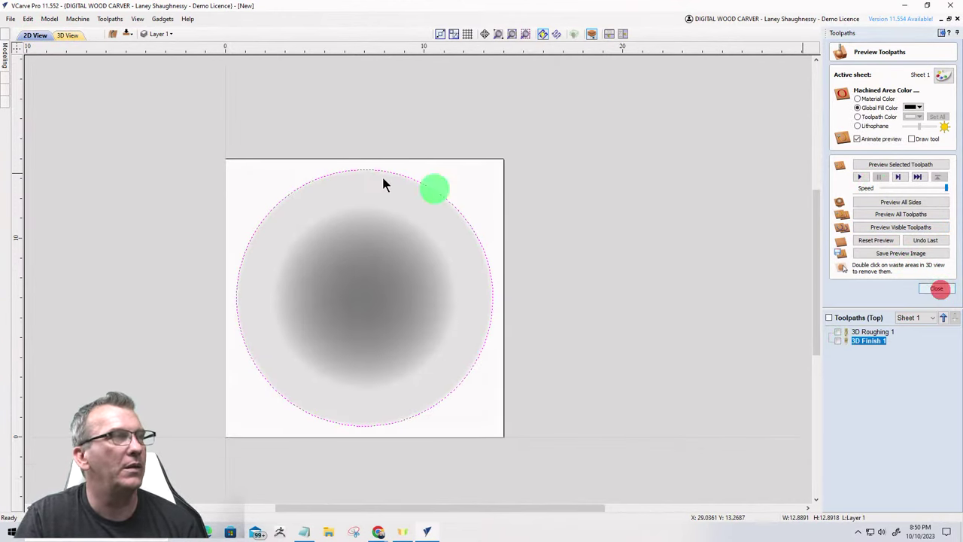
Delete the dome dish circle, leaving an empty 14-inch board, and hide the Toolpaths panel.
{"action": "mouse_move", "coordinate": [181, 97]}
{"action": "left_mouse_down"}
{"action": "mouse_move", "coordinate": [523, 501]}
{"action": "mouse_move", "coordinate": [592, 505]}
{"action": "left_mouse_up"}
{"action": "left_click", "coordinate": [593, 497]}
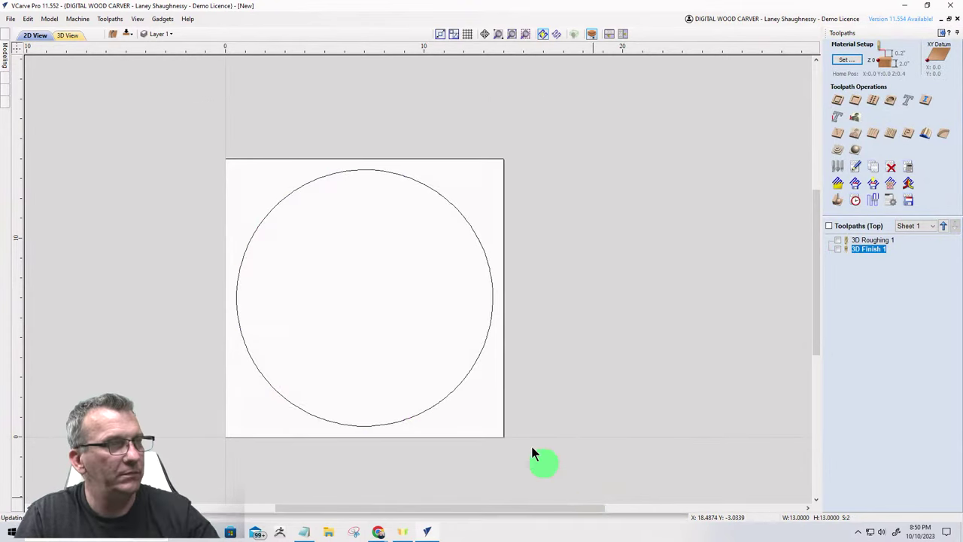
{"action": "left_click", "coordinate": [294, 189]}
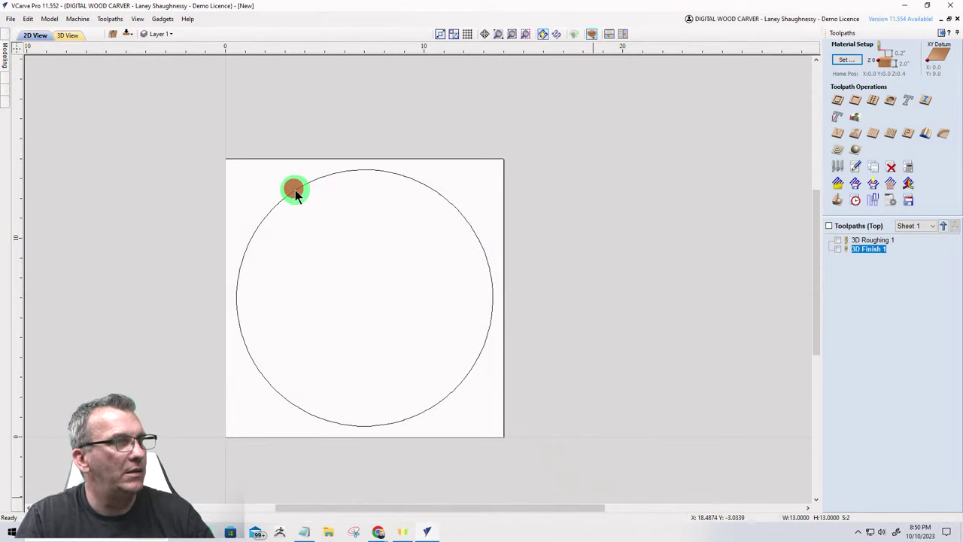
{"action": "key", "text": "Delete"}
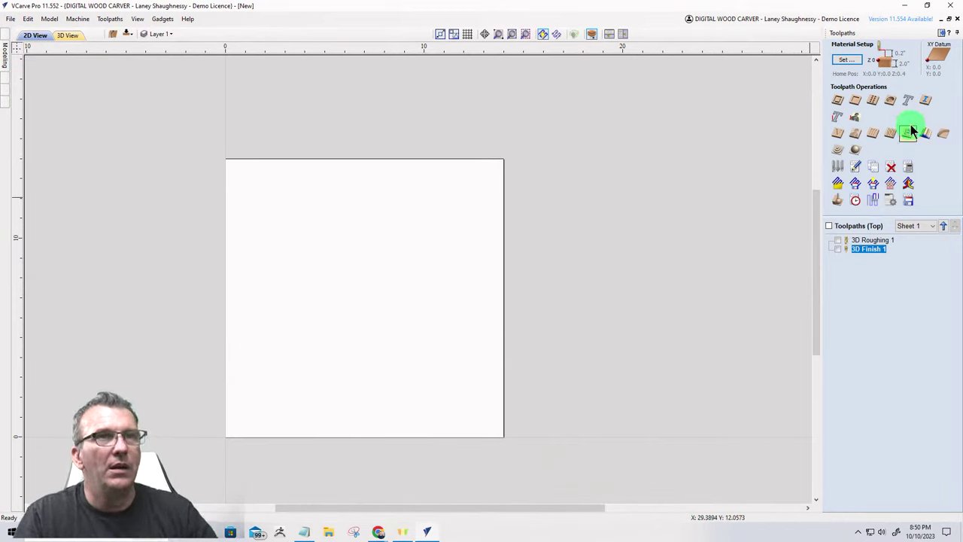
{"action": "left_click", "coordinate": [942, 35]}
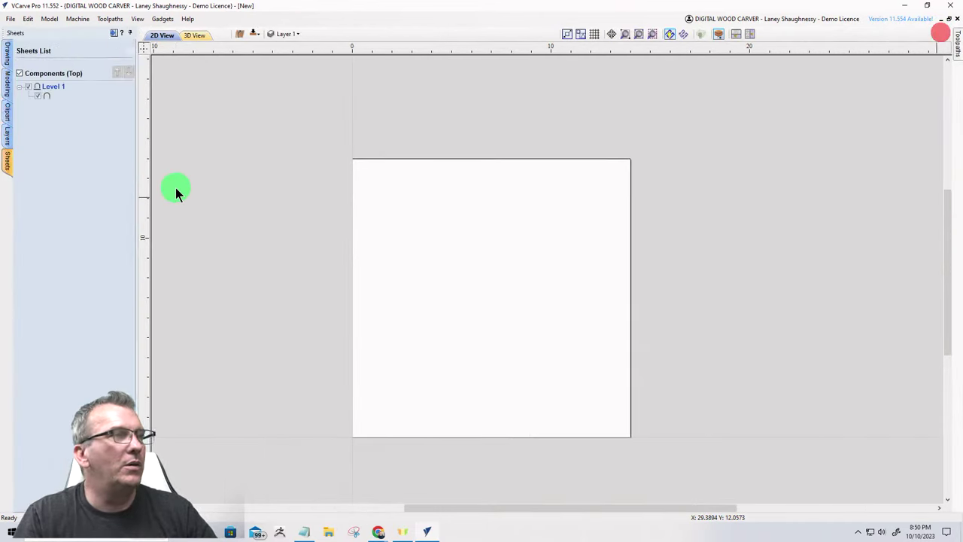
In Job Setup, change Width and Height from 14 to 4 inches, leaving thickness at 2.0.
{"action": "left_click", "coordinate": [7, 57]}
{"action": "left_click", "coordinate": [27, 71]}
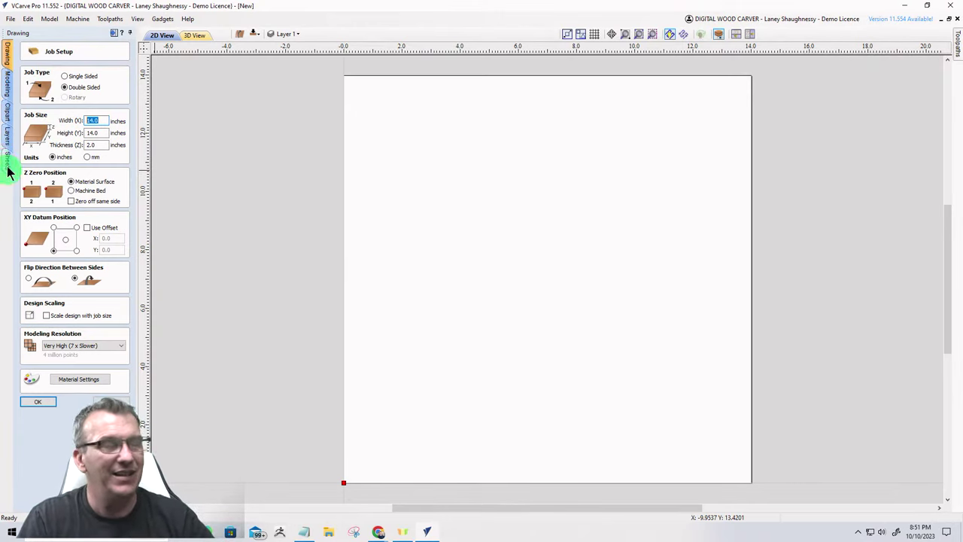
{"action": "left_click", "coordinate": [98, 120]}
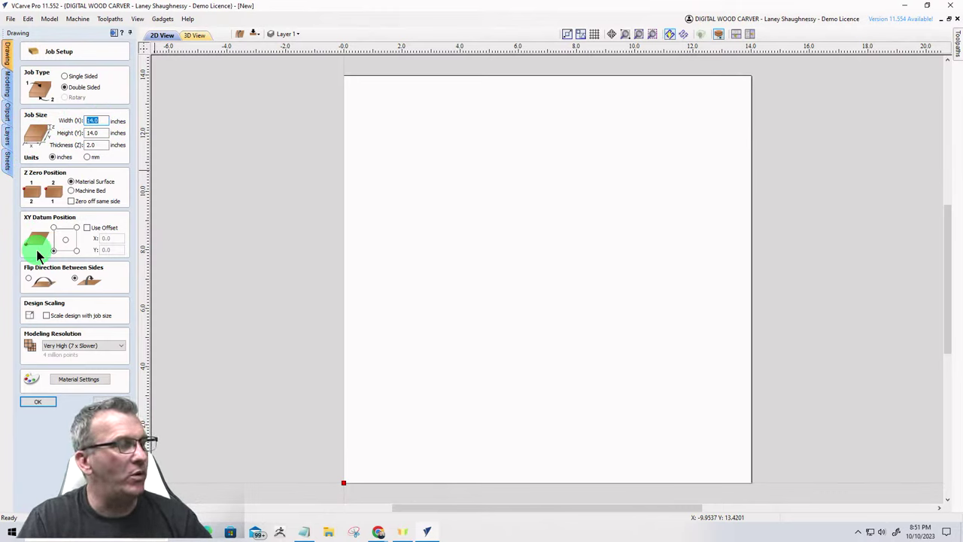
{"action": "left_click", "coordinate": [96, 120]}
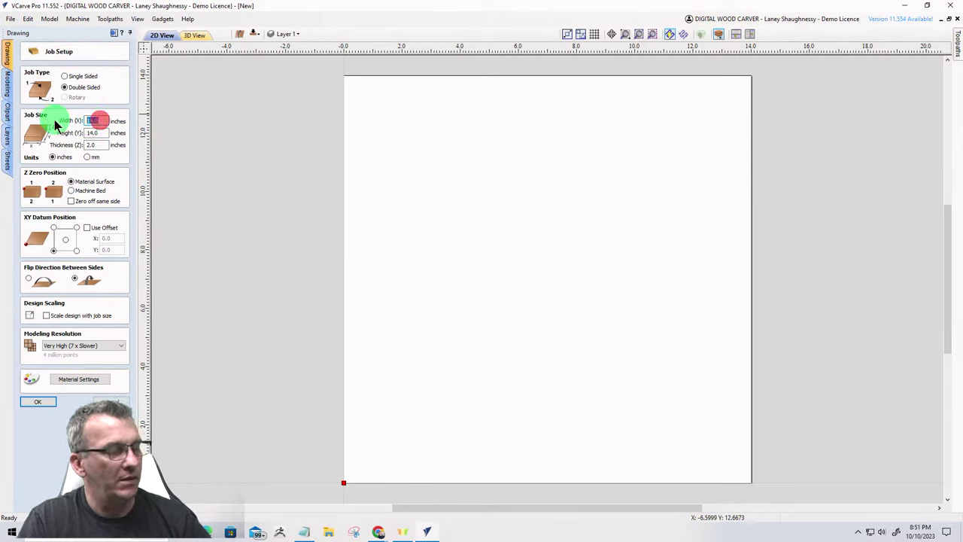
{"action": "type", "text": "4"}
{"action": "left_click", "coordinate": [96, 133]}
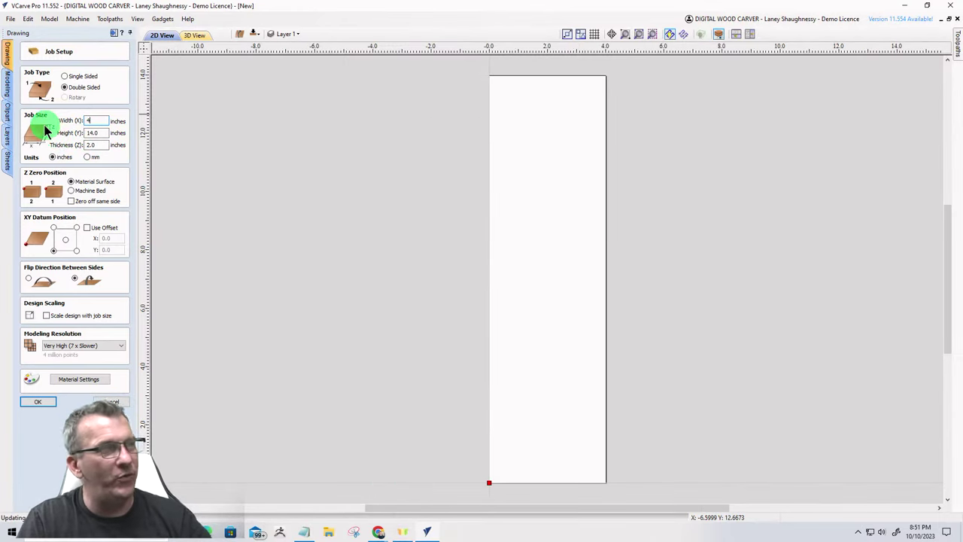
{"action": "left_click", "coordinate": [99, 133]}
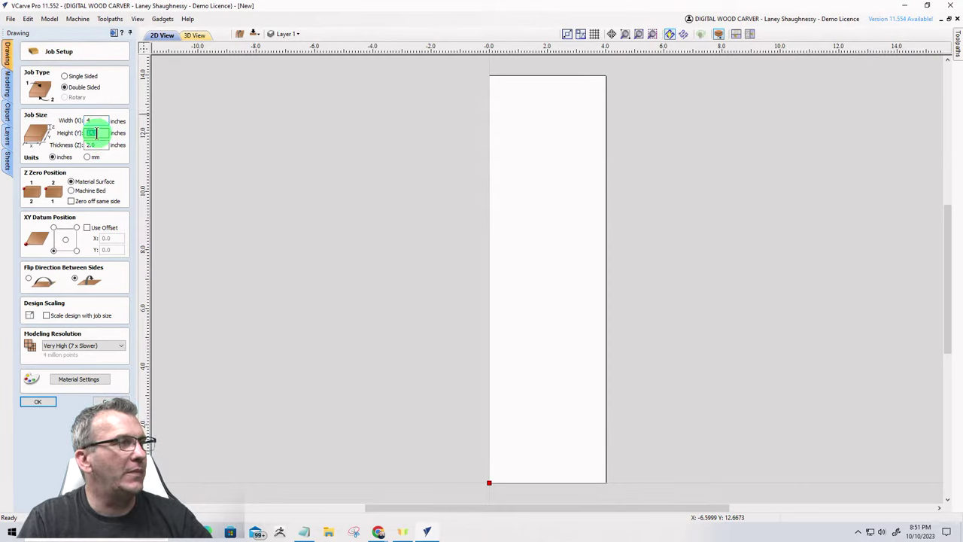
{"action": "type", "text": "4"}
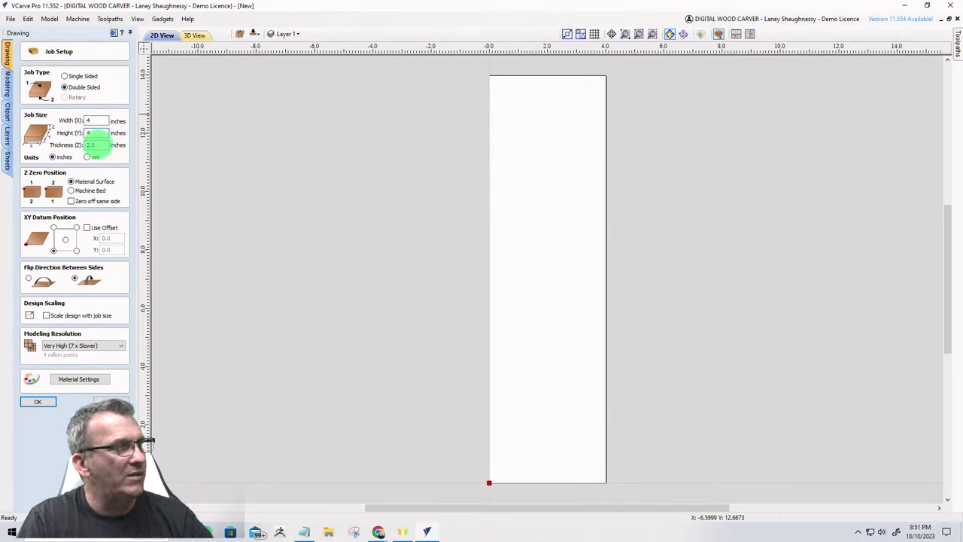
{"action": "left_click", "coordinate": [97, 144]}
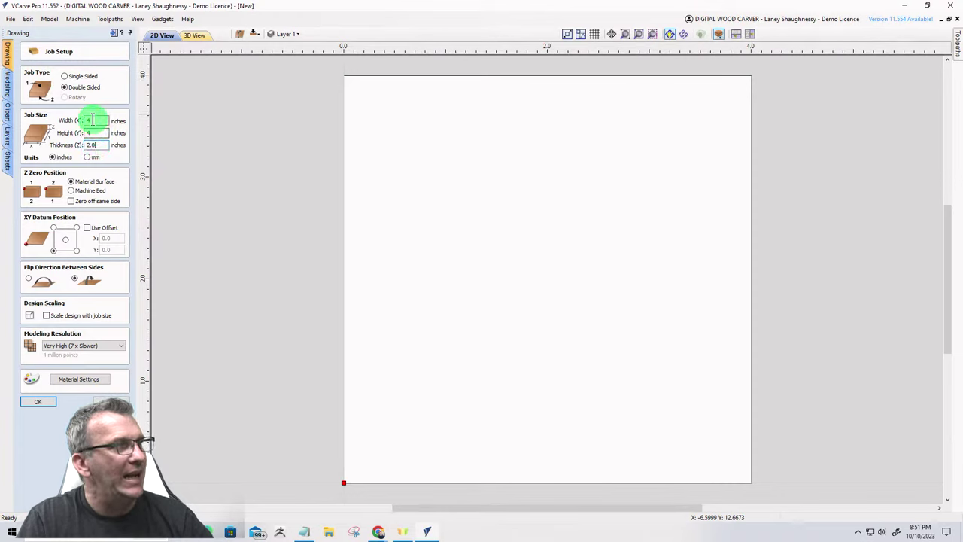
Set the job width and height to 3.5 inches.
{"action": "double_click", "coordinate": [92, 120]}
{"action": "type", "text": "3.5"}
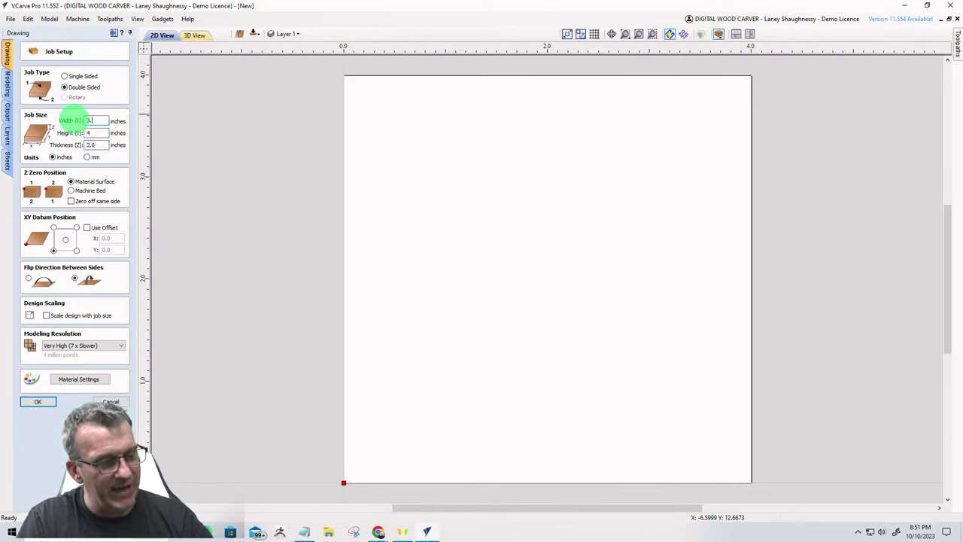
{"action": "double_click", "coordinate": [94, 132]}
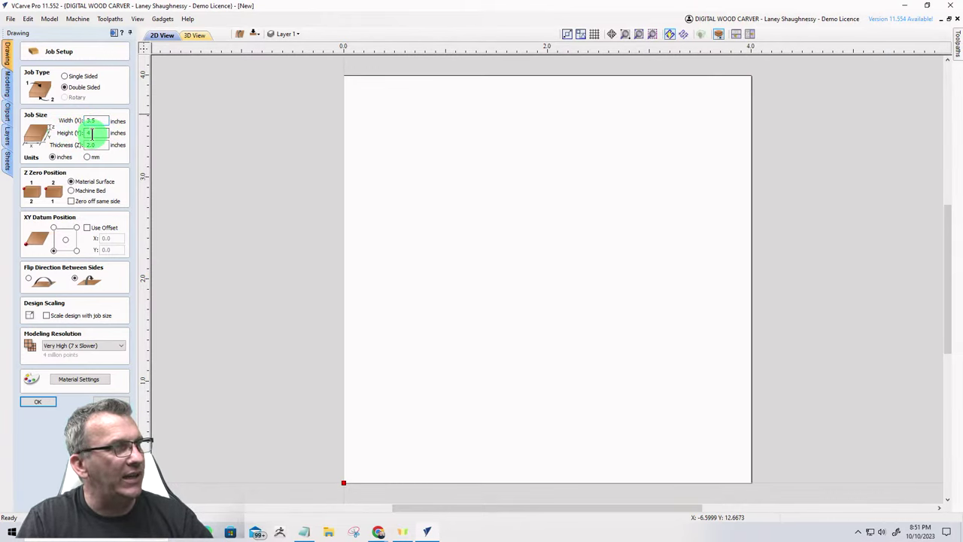
{"action": "key", "text": "Return"}
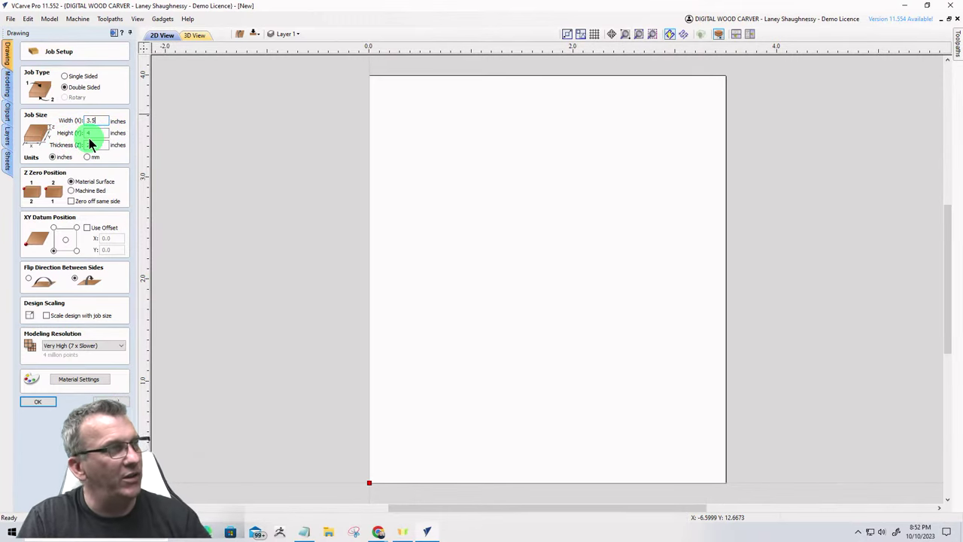
{"action": "left_click", "coordinate": [89, 133]}
{"action": "double_click", "coordinate": [89, 134]}
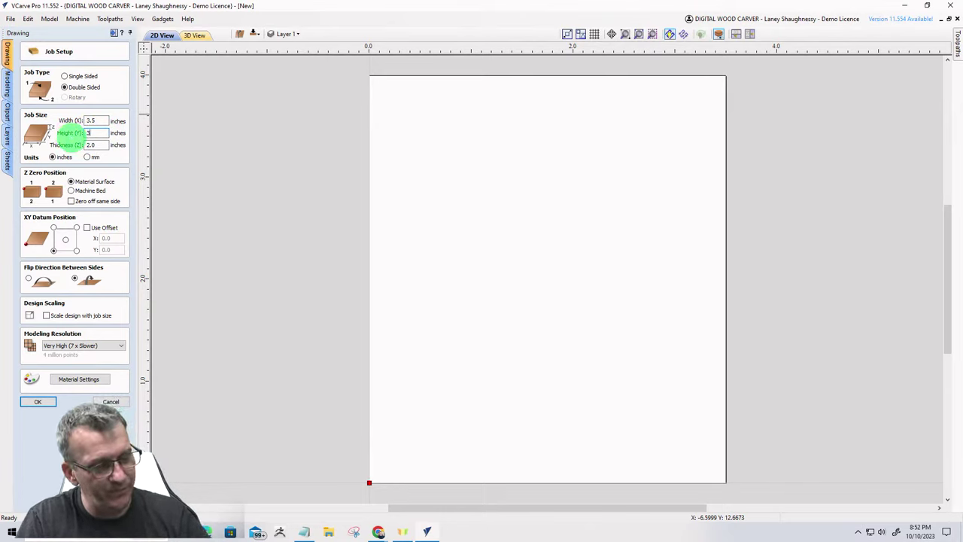
{"action": "type", "text": "3.5"}
{"action": "left_click", "coordinate": [94, 145]}
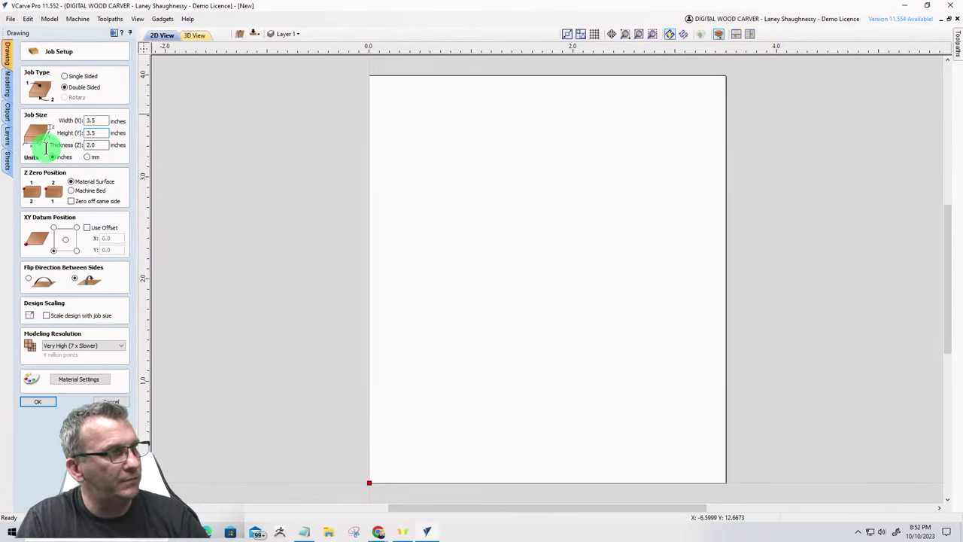
{"action": "left_click", "coordinate": [98, 147]}
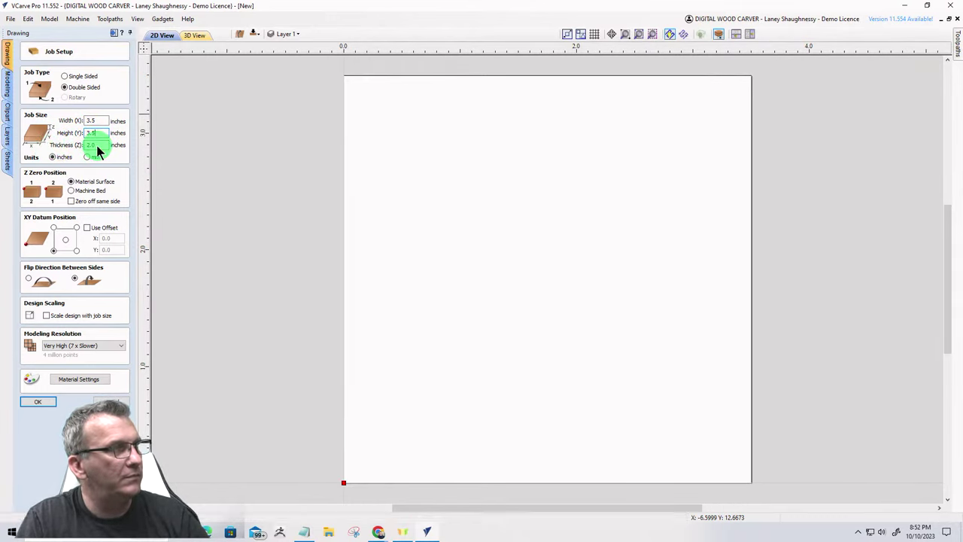
Change the material thickness from 2.0 to 3.5 inches.
{"action": "left_click", "coordinate": [96, 149]}
{"action": "left_click", "coordinate": [97, 149]}
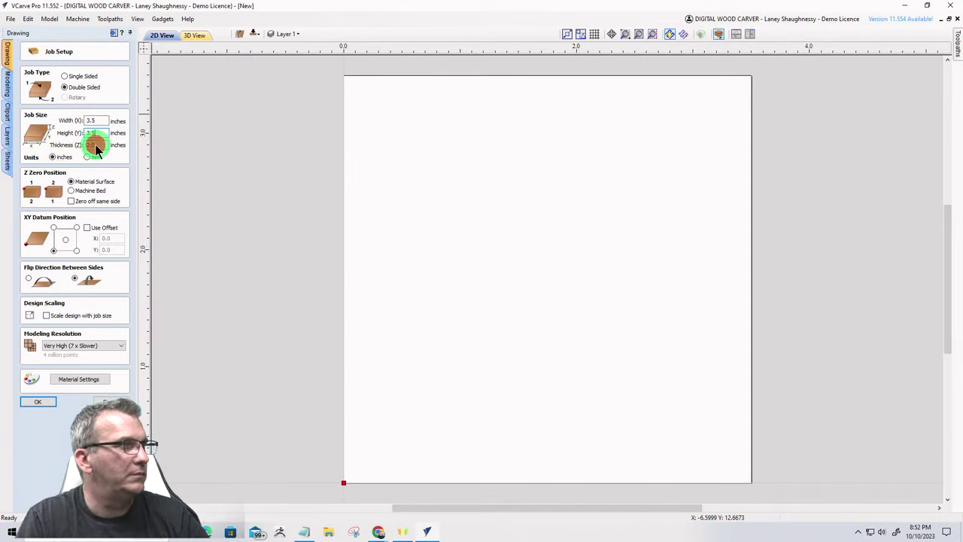
{"action": "double_click", "coordinate": [96, 144]}
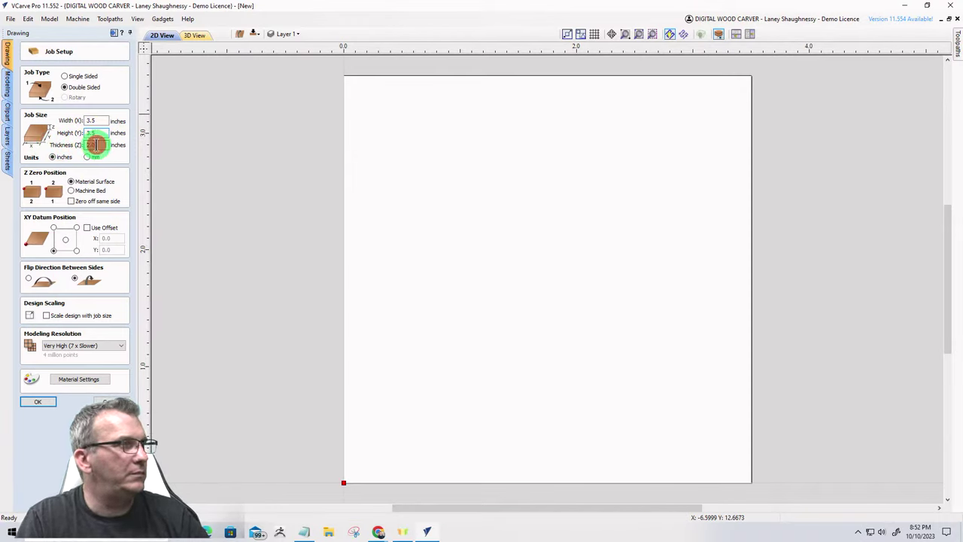
{"action": "type", "text": "3.5"}
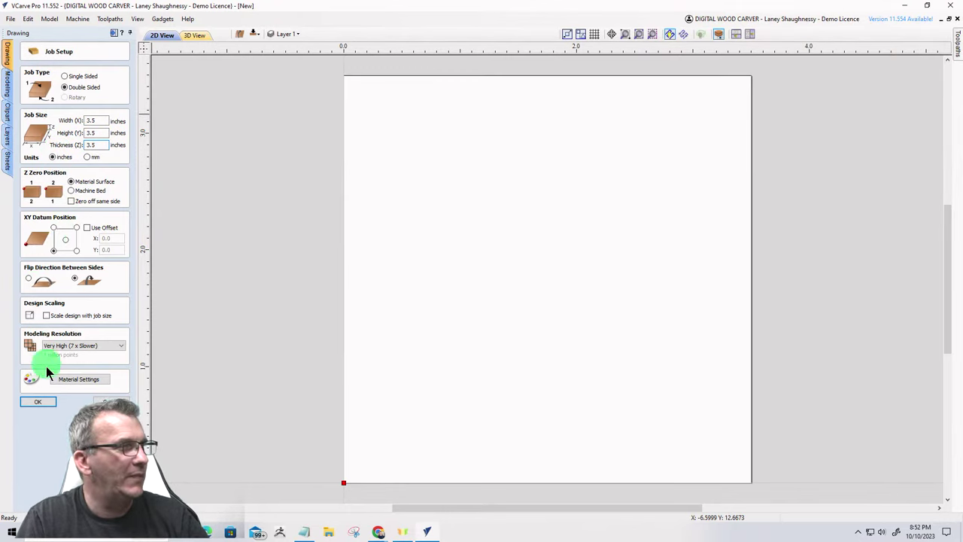
{"action": "left_click", "coordinate": [35, 402]}
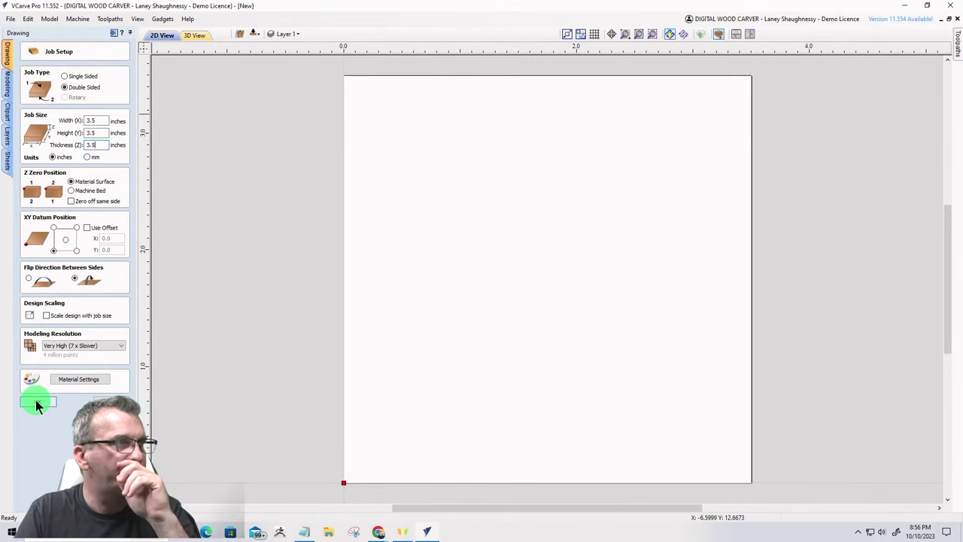
Set the job width and height to 24 inches.
{"action": "double_click", "coordinate": [104, 120]}
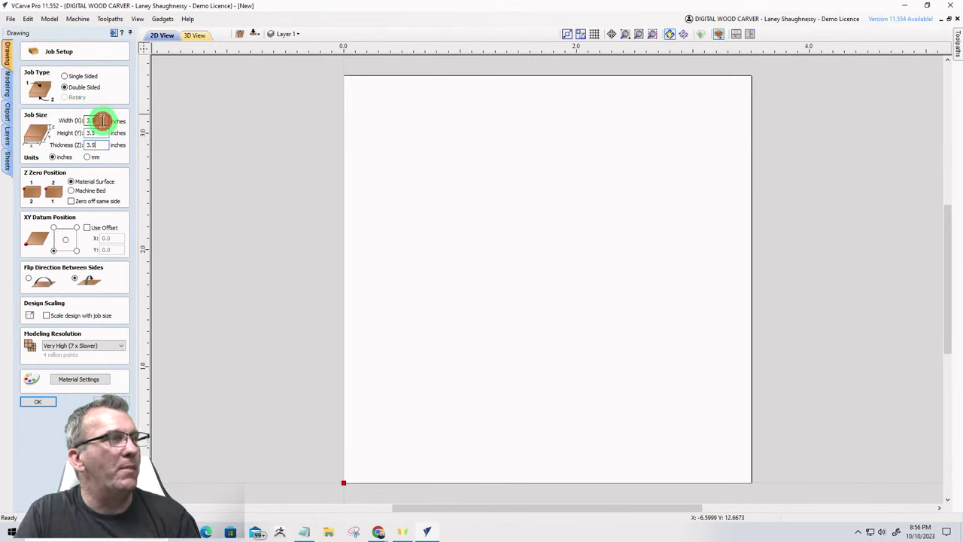
{"action": "left_click_drag", "start_coordinate": [103, 120], "coordinate": [73, 121]}
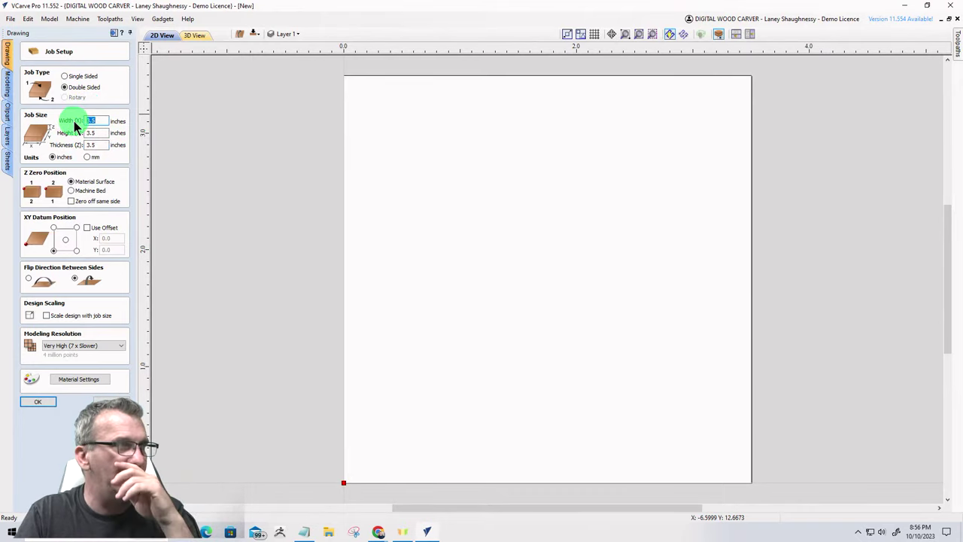
{"action": "type", "text": "24"}
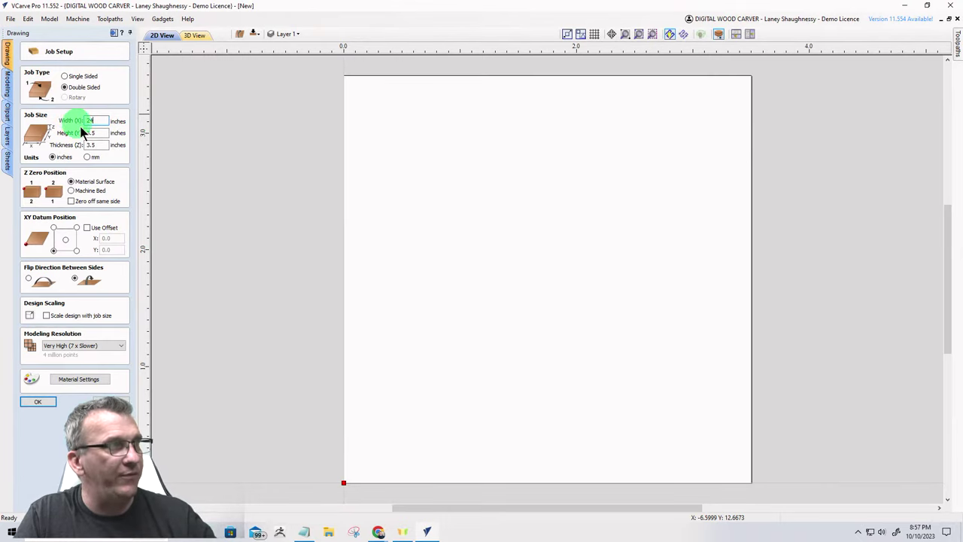
{"action": "left_click_drag", "start_coordinate": [100, 132], "coordinate": [56, 136]}
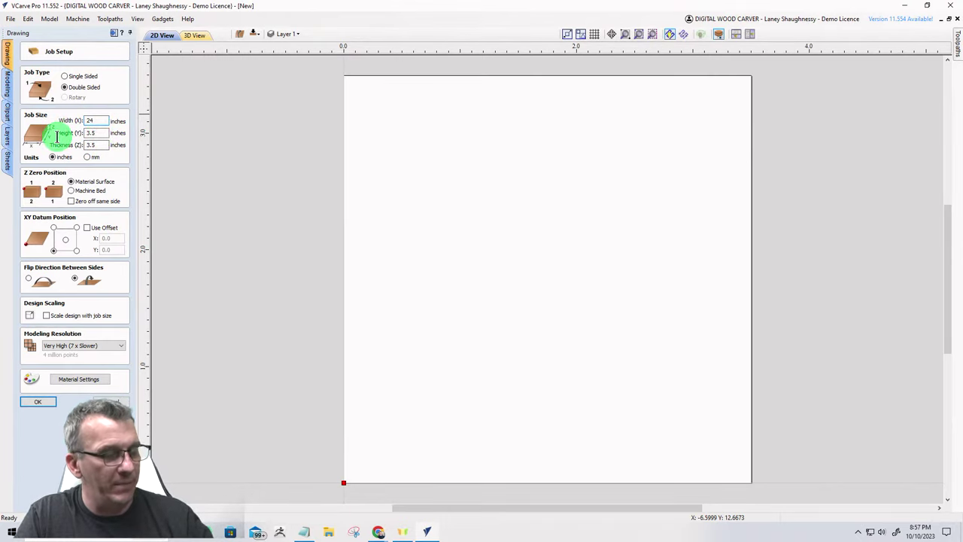
{"action": "left_click", "coordinate": [103, 134]}
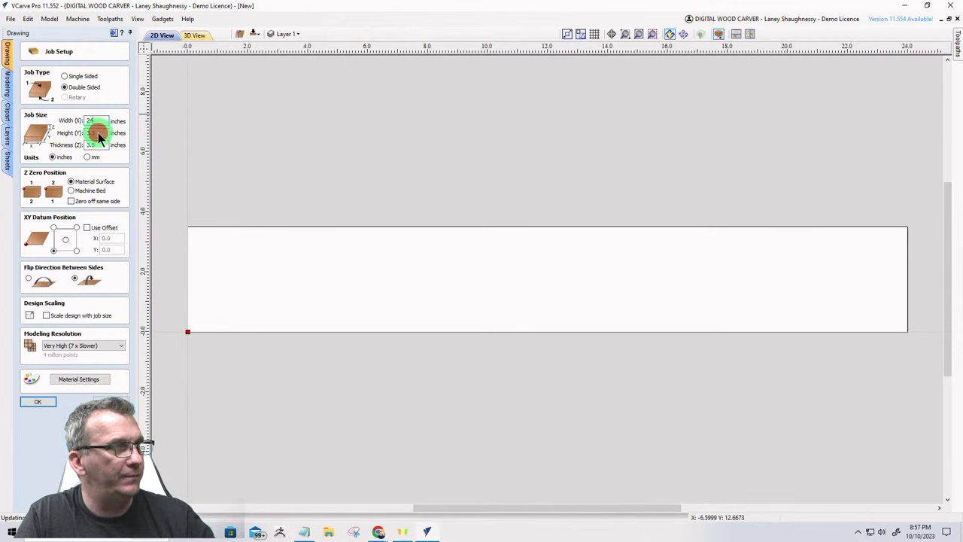
{"action": "double_click", "coordinate": [96, 133]}
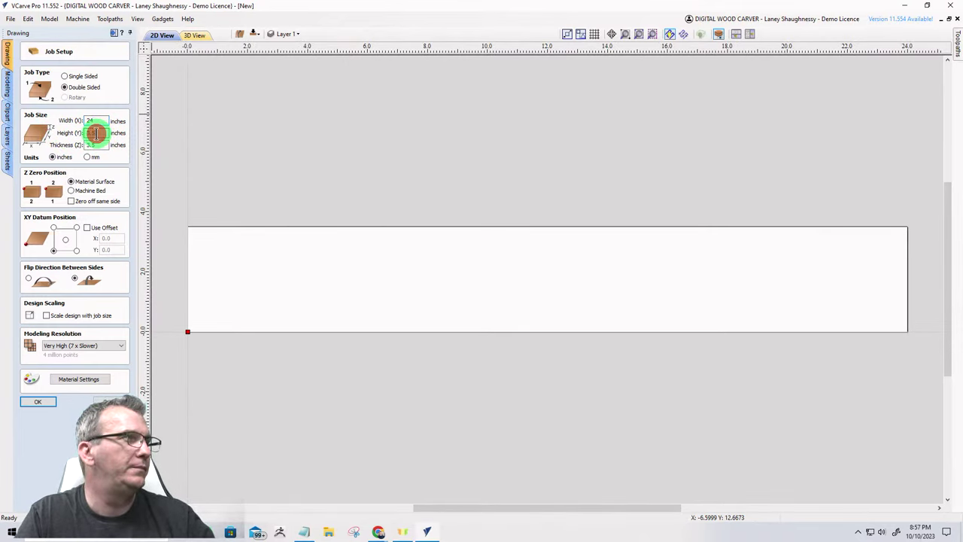
{"action": "type", "text": "24"}
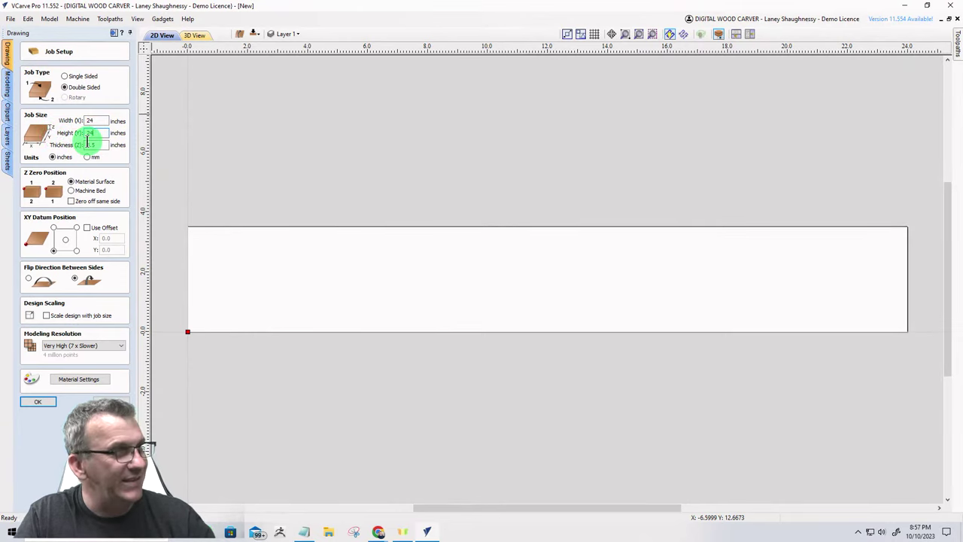
{"action": "double_click", "coordinate": [96, 145]}
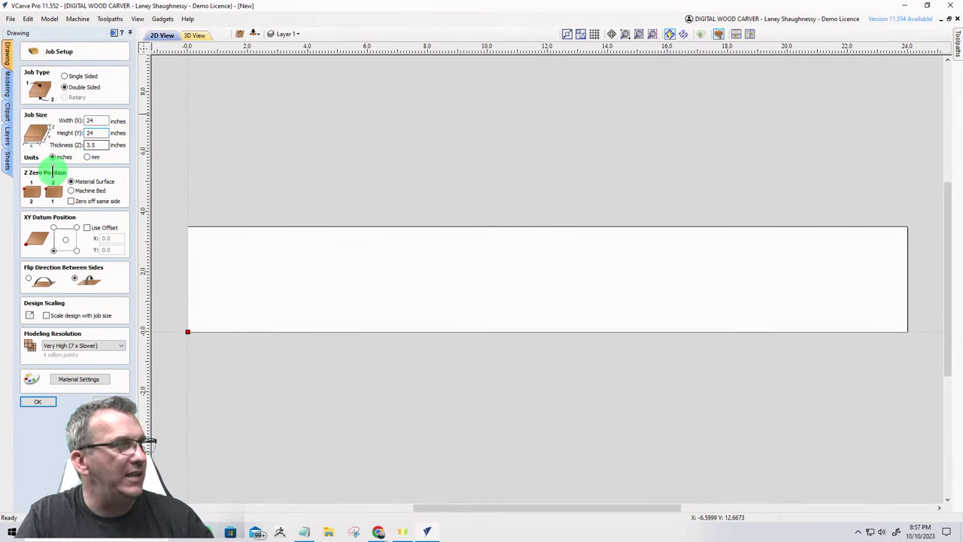
{"action": "key", "text": "Return"}
Set thickness to 0.75 inch, make the job single-sided and apply the settings.
{"action": "left_click", "coordinate": [95, 147]}
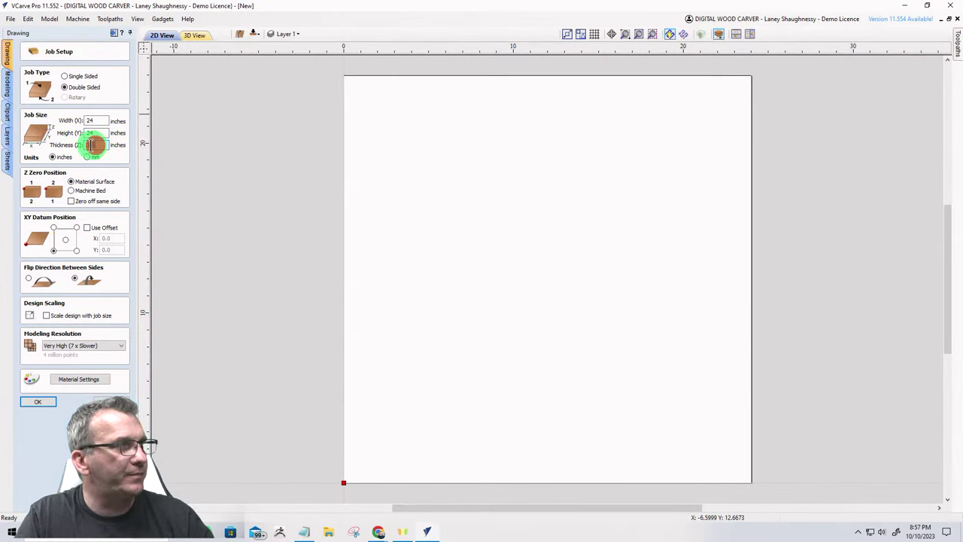
{"action": "double_click", "coordinate": [91, 146]}
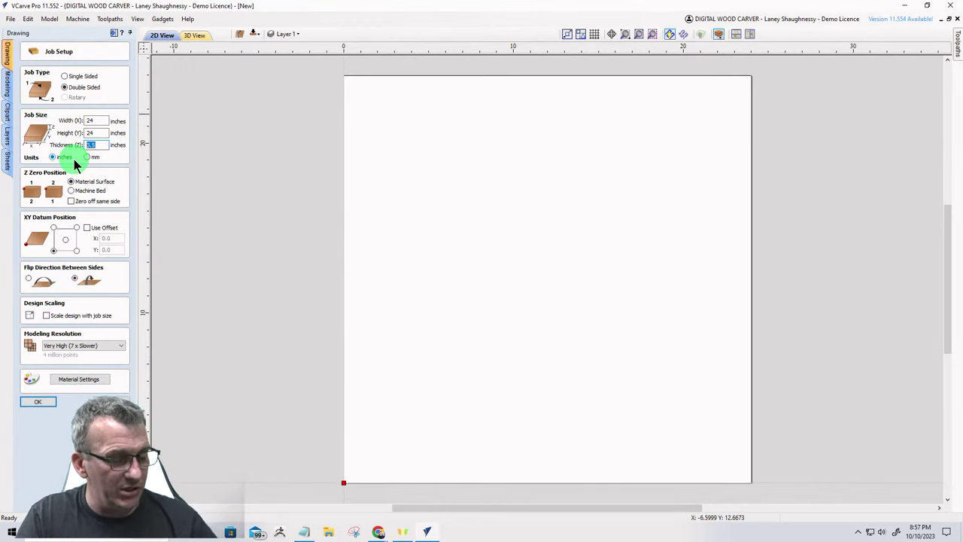
{"action": "type", "text": ".75"}
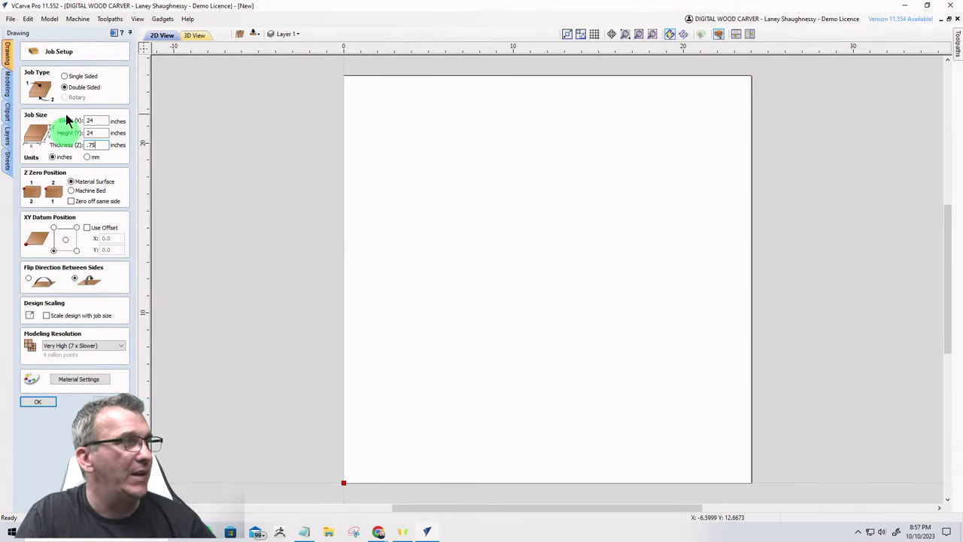
{"action": "left_click", "coordinate": [65, 77]}
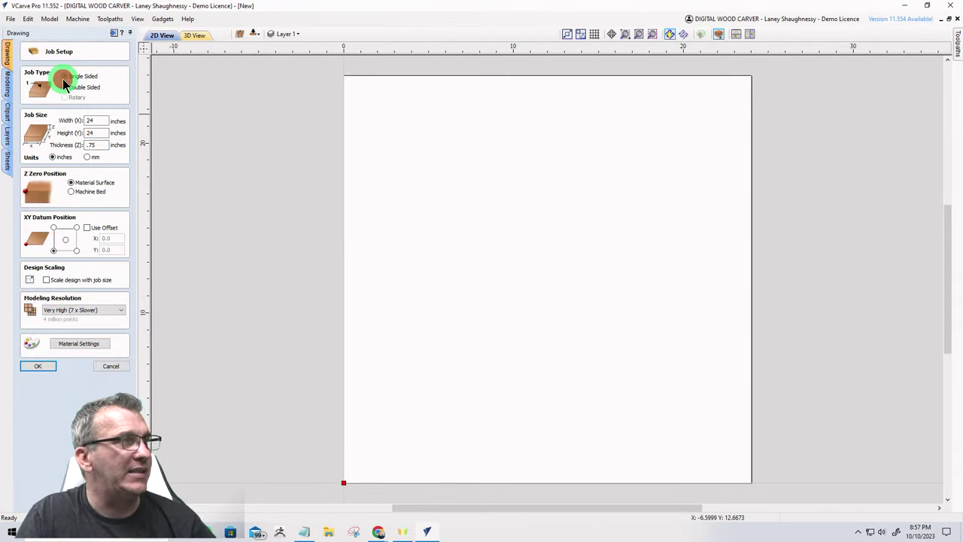
{"action": "left_click", "coordinate": [34, 367]}
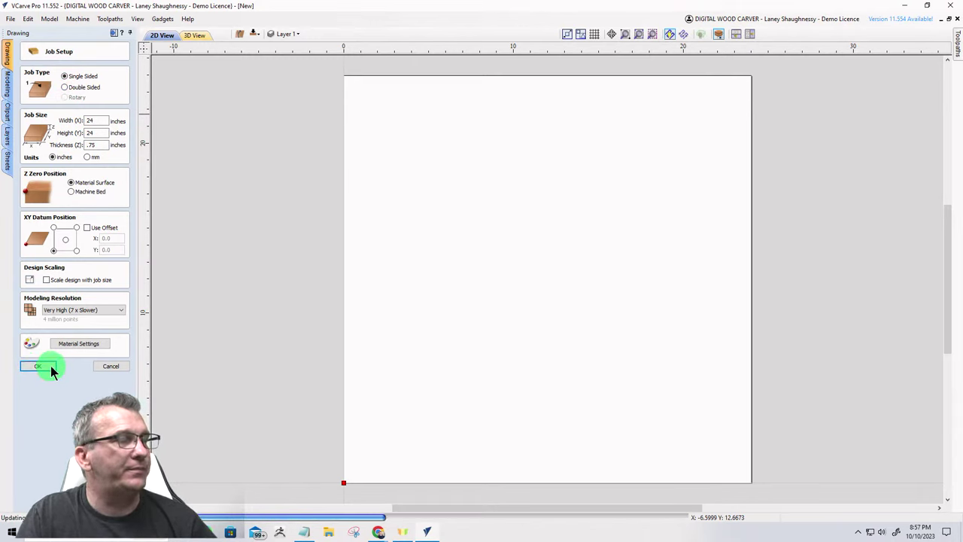
Skip toolpath recalculation and draw a 3 × 3 inch rectangle on the sheet.
{"action": "left_click", "coordinate": [503, 293]}
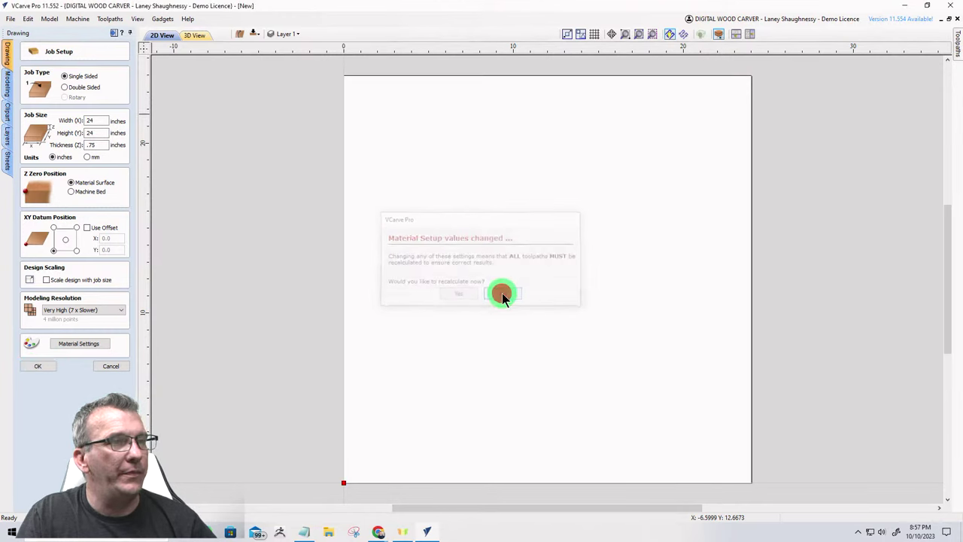
{"action": "left_click", "coordinate": [57, 100]}
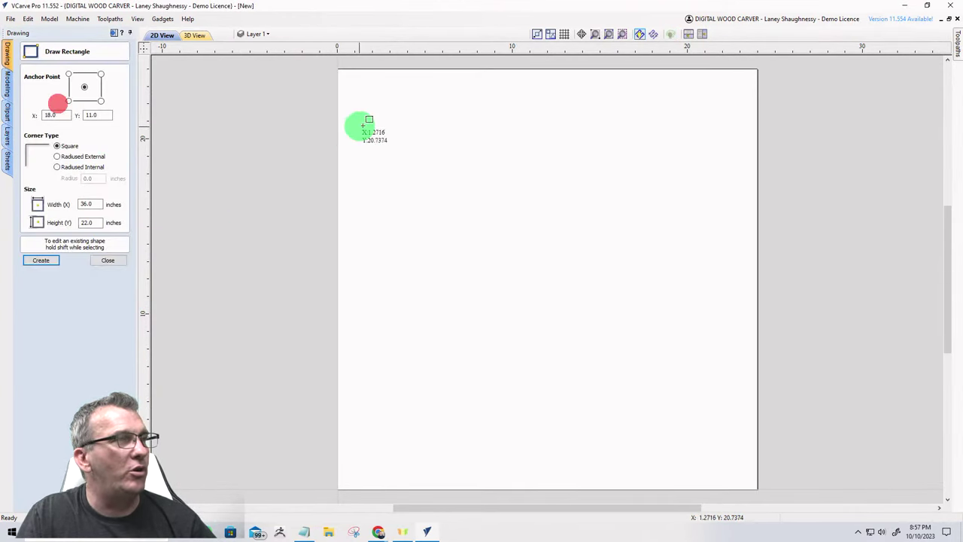
{"action": "left_click_drag", "start_coordinate": [381, 98], "coordinate": [456, 181]}
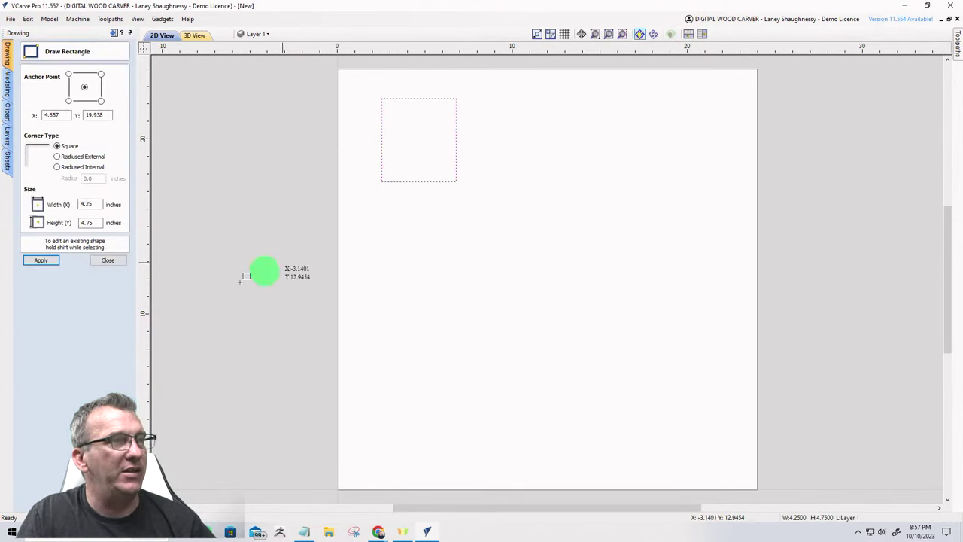
{"action": "double_click", "coordinate": [93, 204]}
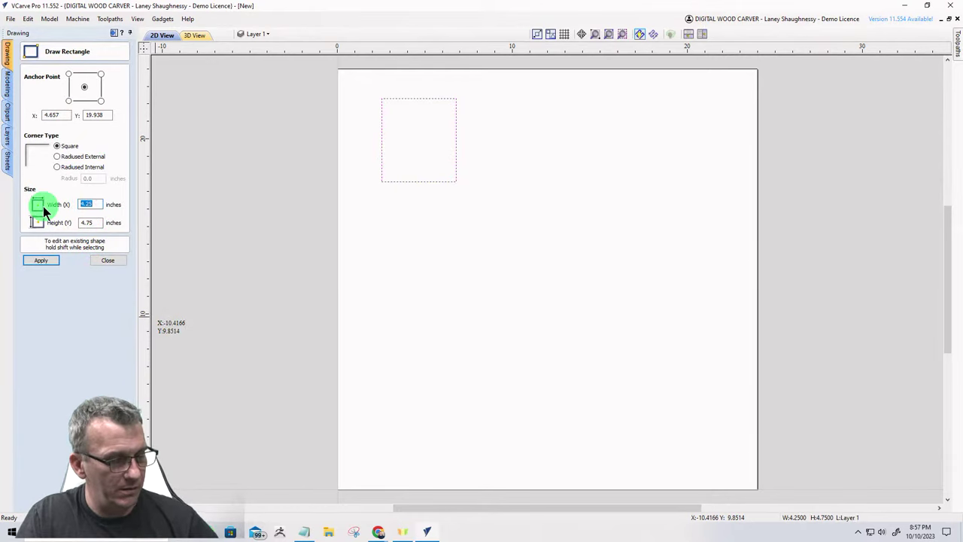
{"action": "type", "text": "3"}
{"action": "double_click", "coordinate": [86, 222]}
{"action": "type", "text": "3"}
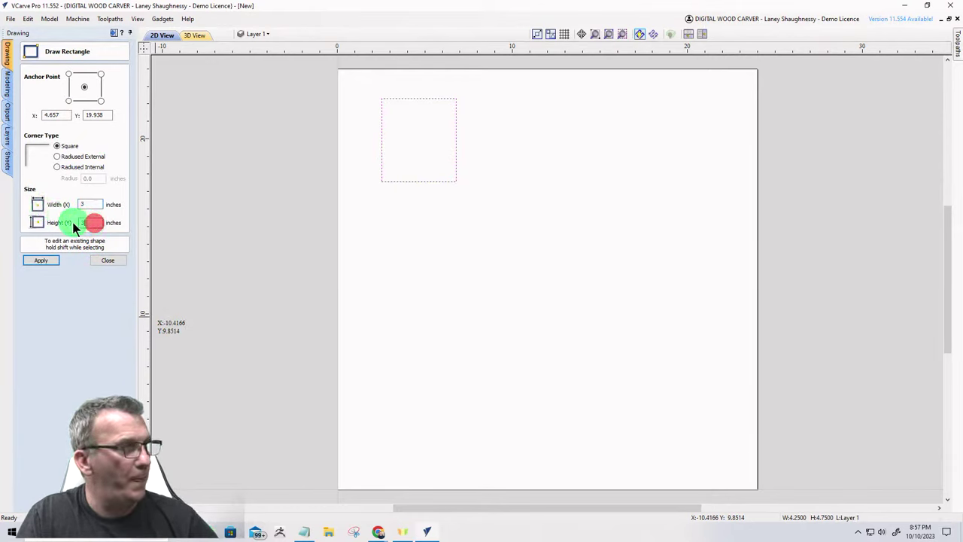
{"action": "left_click", "coordinate": [43, 261]}
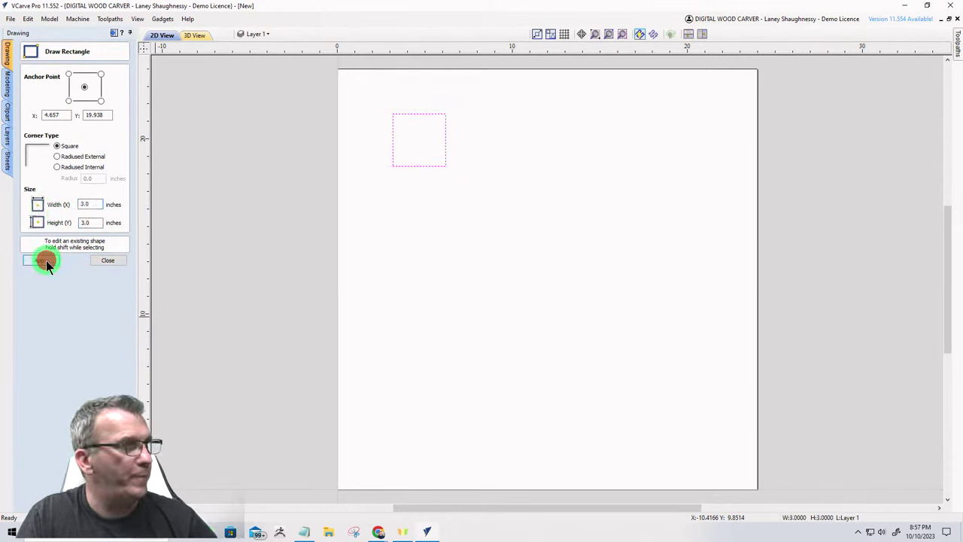
{"action": "left_click", "coordinate": [103, 262]}
Move the square down toward the sheet's bottom-left corner.
{"action": "scroll", "coordinate": [382, 118], "scroll_direction": "up", "scroll_amount": 2}
{"action": "scroll", "coordinate": [406, 205], "scroll_direction": "up", "scroll_amount": 1}
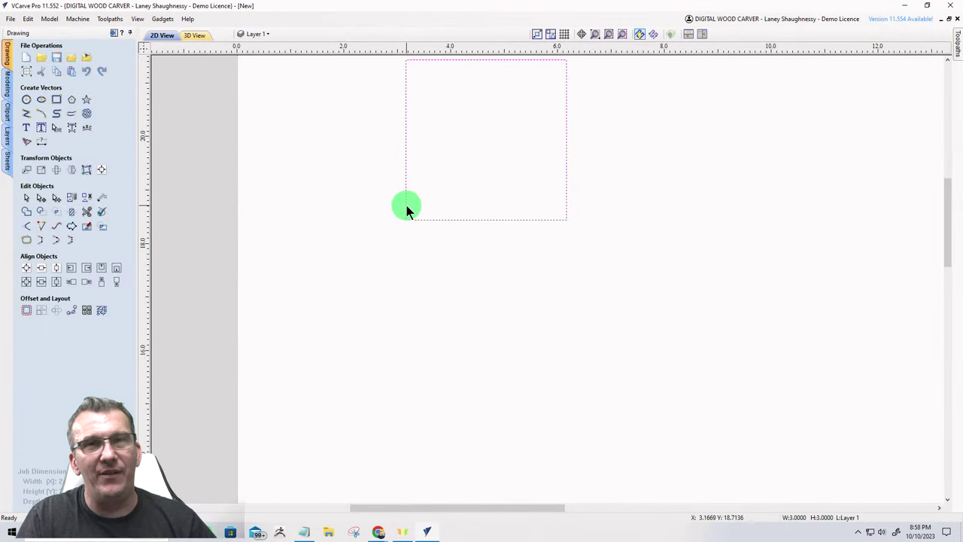
{"action": "scroll", "coordinate": [407, 205], "scroll_direction": "down", "scroll_amount": 3}
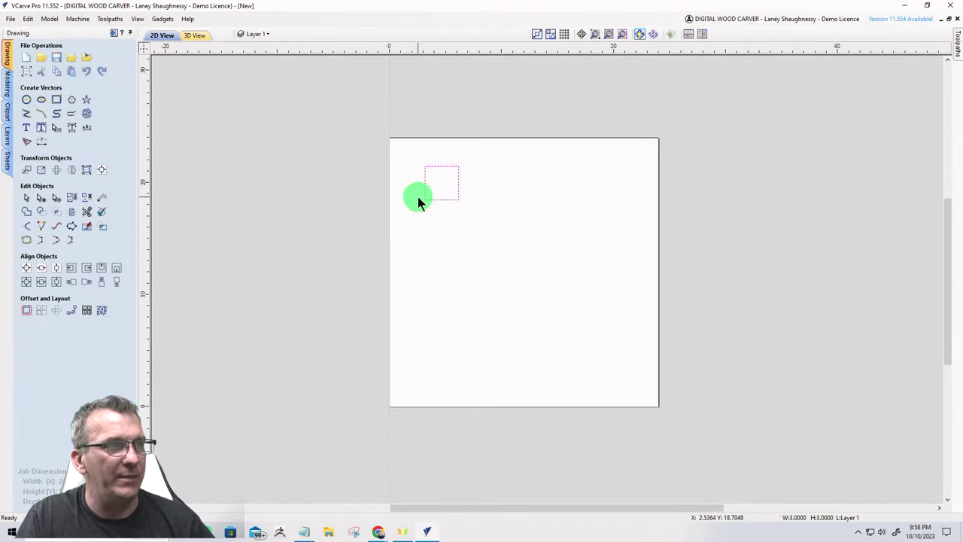
{"action": "left_click", "coordinate": [424, 192]}
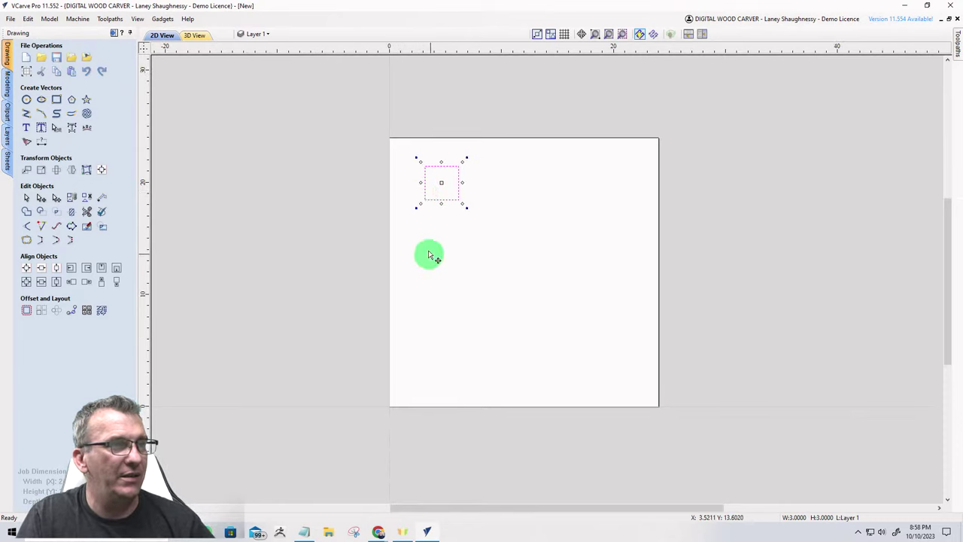
{"action": "left_click_drag", "start_coordinate": [433, 201], "coordinate": [411, 396]}
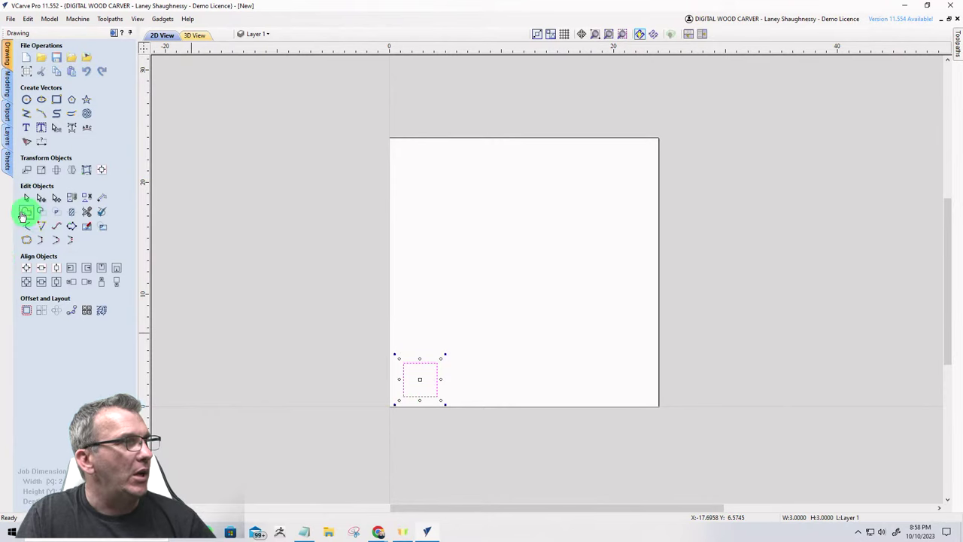
Set up Dog-Bone style fillets with a 0.125-inch radius.
{"action": "left_click", "coordinate": [27, 225]}
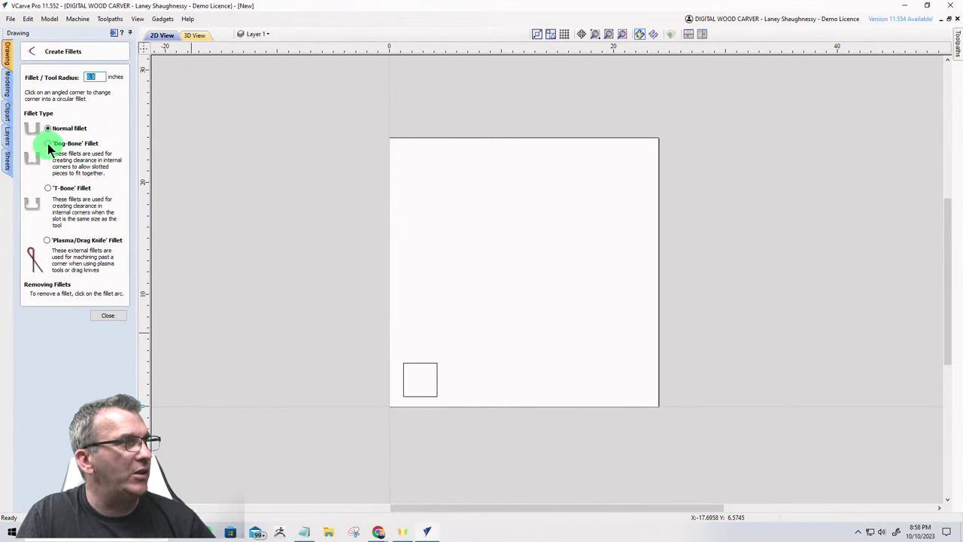
{"action": "left_click", "coordinate": [48, 143]}
{"action": "scroll", "coordinate": [407, 396], "scroll_direction": "up", "scroll_amount": 10}
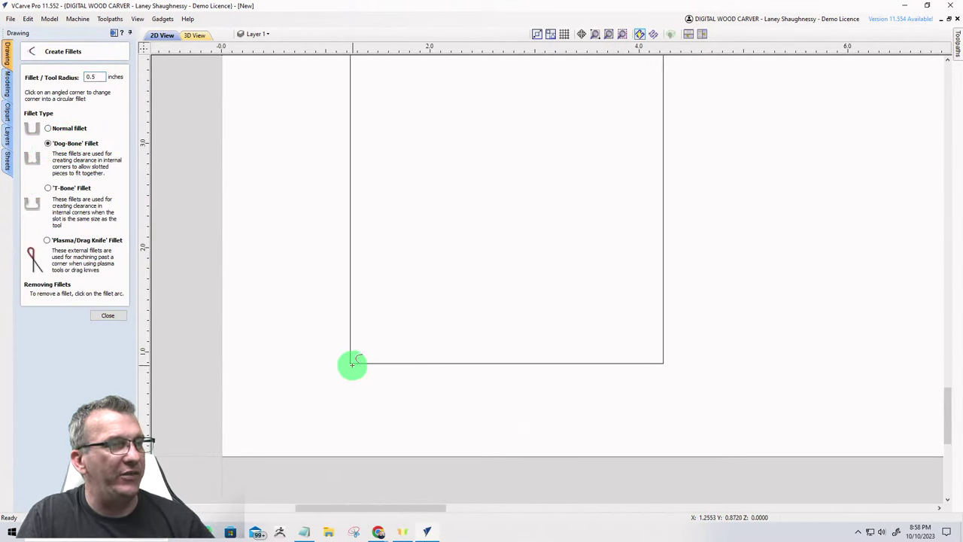
{"action": "double_click", "coordinate": [93, 77]}
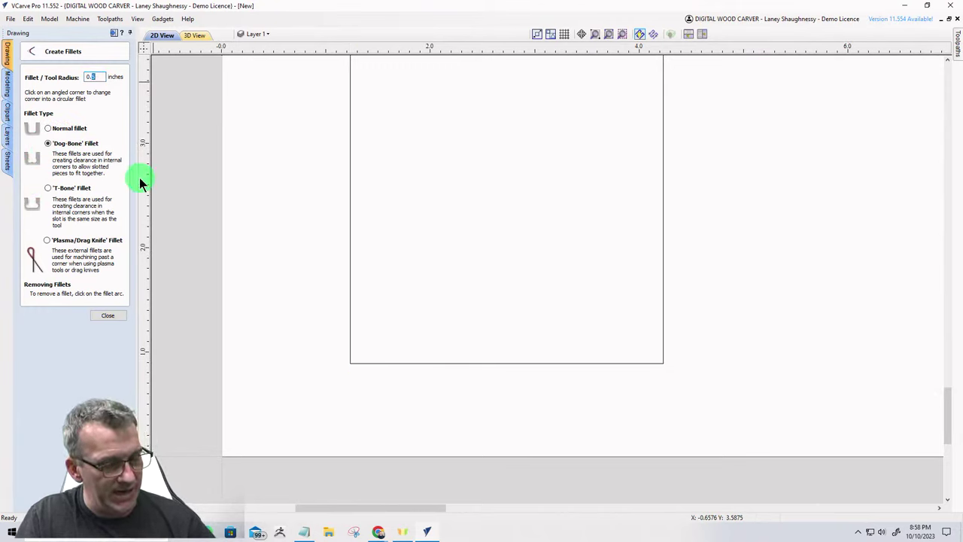
{"action": "type", "text": "12"}
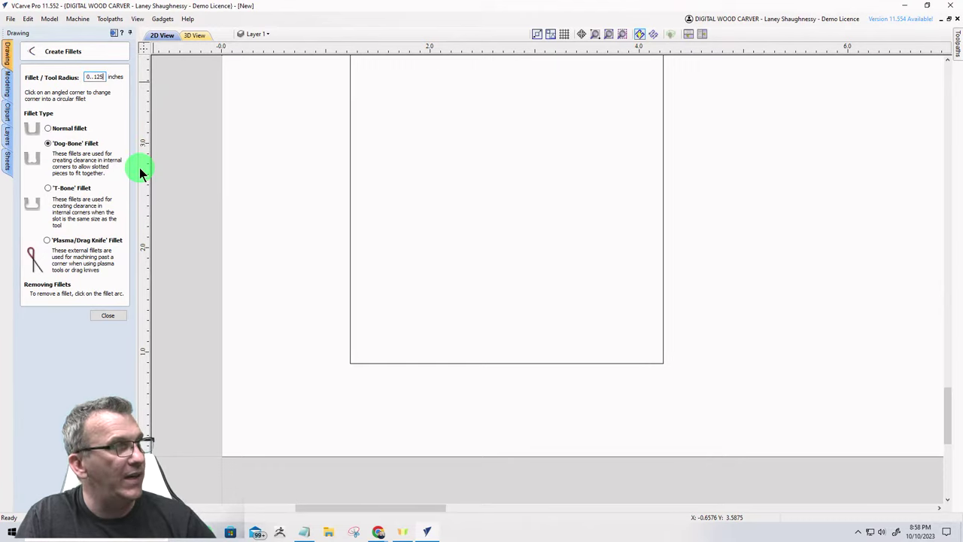
{"action": "key", "text": "BackSpace"}
{"action": "key", "text": "BackSpace"}
{"action": "key", "text": "BackSpace"}
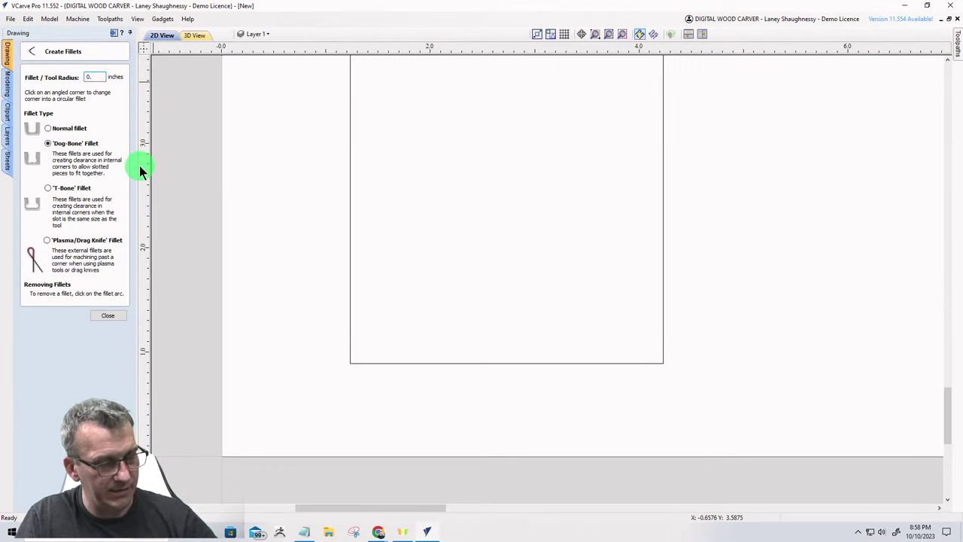
{"action": "type", "text": "125"}
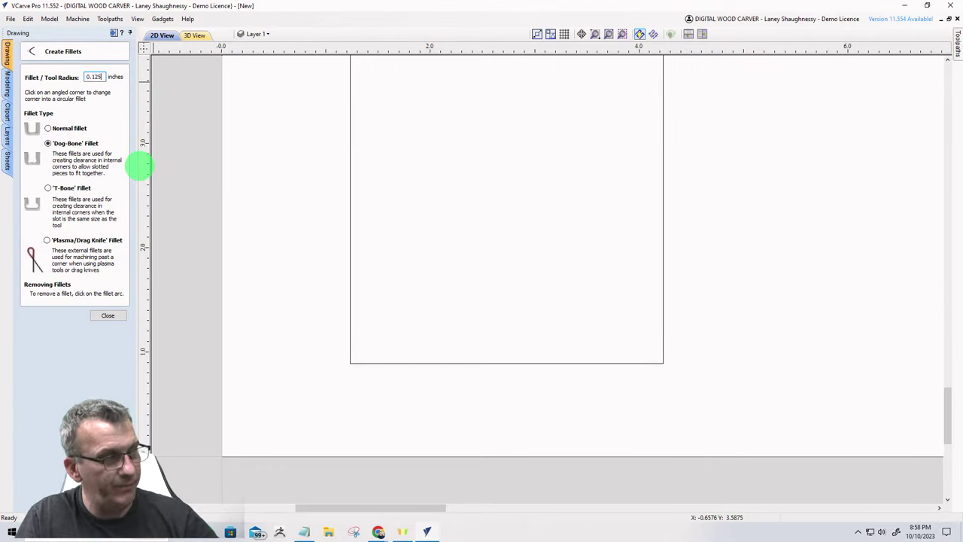
Apply dog-bone fillets to all four corners of the square.
{"action": "left_click", "coordinate": [348, 363]}
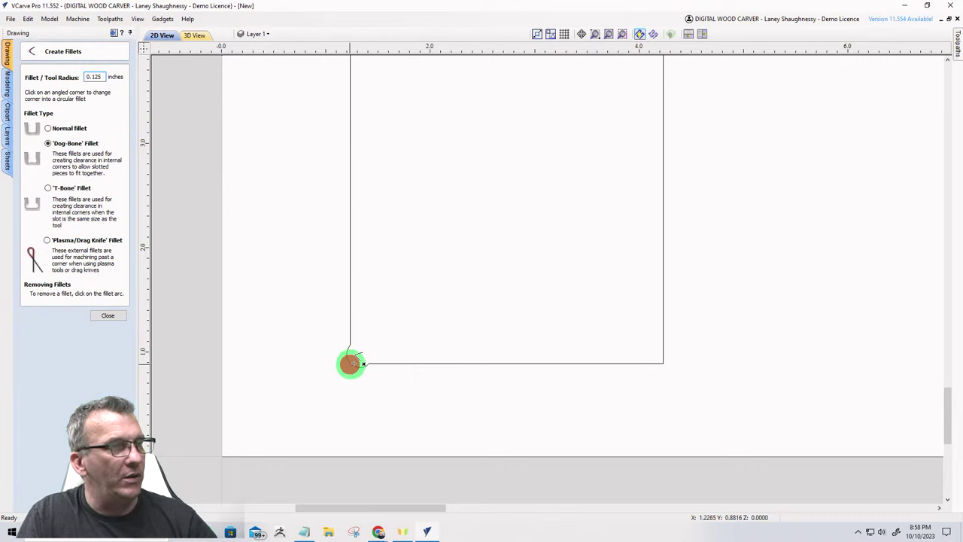
{"action": "left_click", "coordinate": [663, 365]}
{"action": "scroll", "coordinate": [619, 286], "scroll_direction": "down", "scroll_amount": 3}
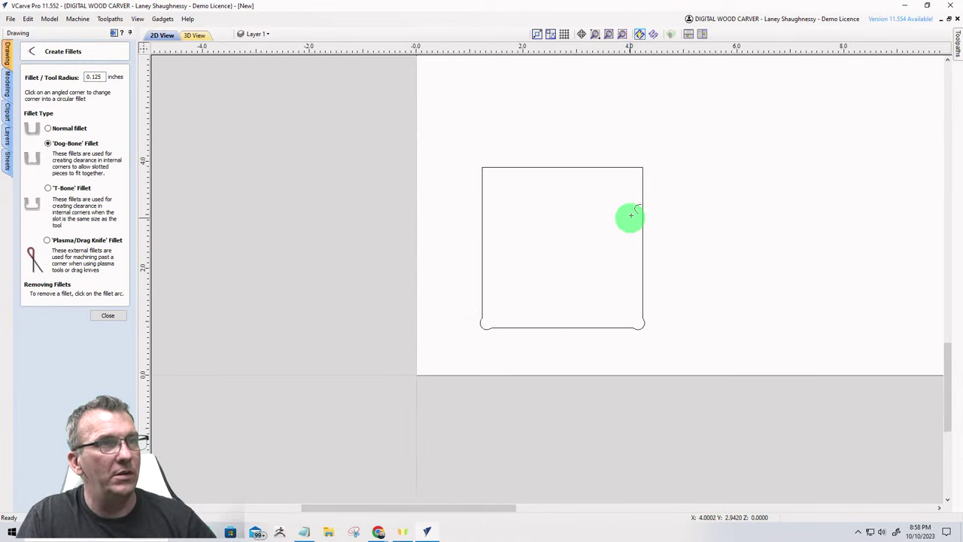
{"action": "left_click", "coordinate": [644, 167]}
{"action": "left_click", "coordinate": [482, 167]}
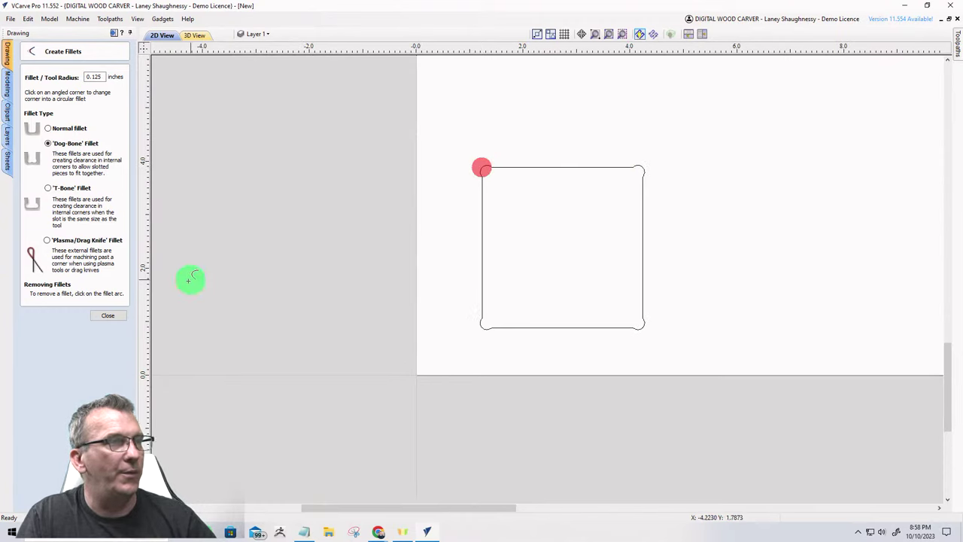
{"action": "left_click", "coordinate": [113, 316]}
{"action": "scroll", "coordinate": [166, 315], "scroll_direction": "down", "scroll_amount": 3}
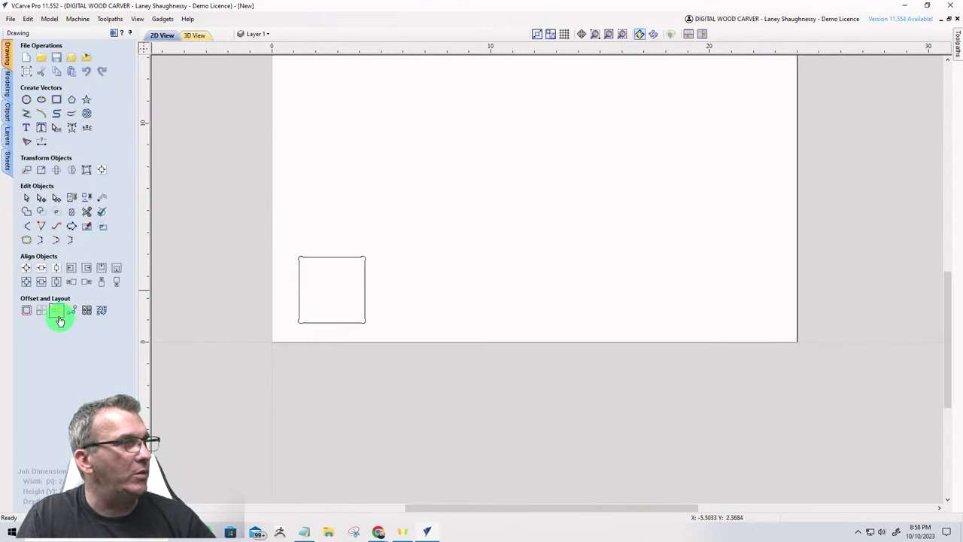
Array-copy the filleted square into a 4 × 4 grid.
{"action": "left_click", "coordinate": [58, 318]}
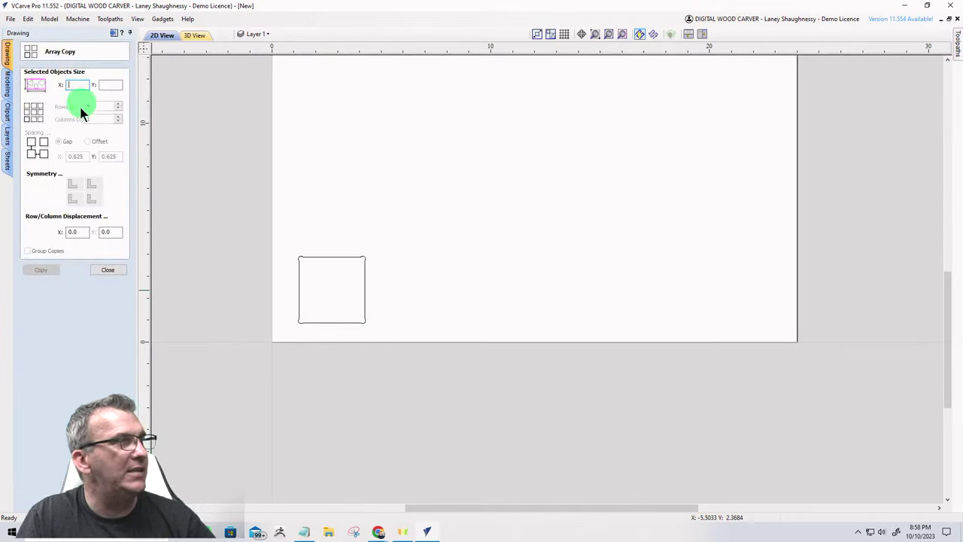
{"action": "left_click", "coordinate": [318, 258]}
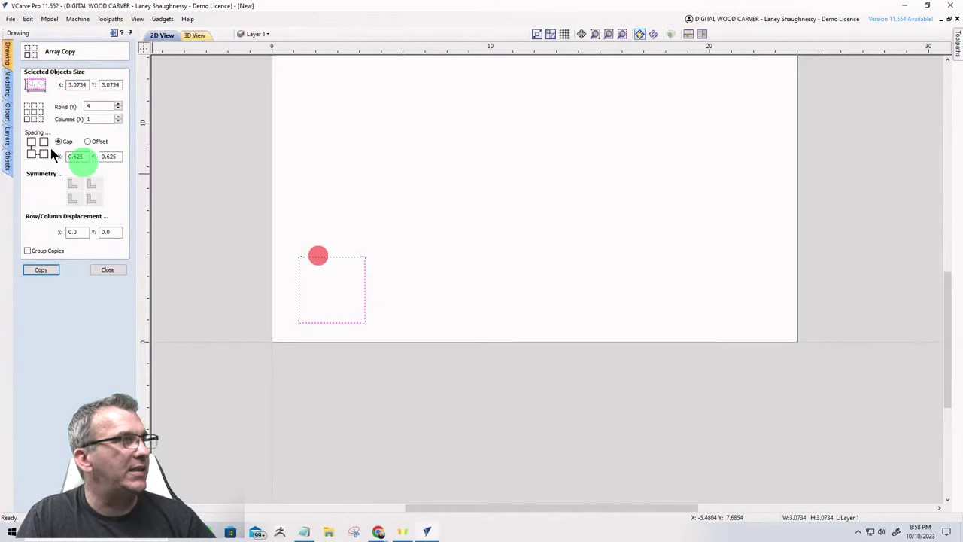
{"action": "left_click", "coordinate": [83, 106]}
{"action": "left_click", "coordinate": [112, 156]}
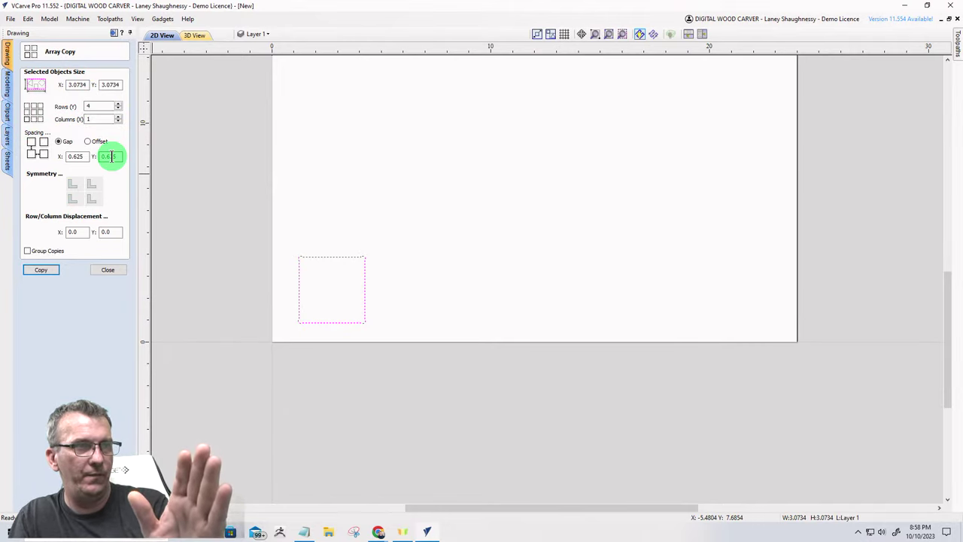
{"action": "scroll", "coordinate": [393, 342], "scroll_direction": "down", "scroll_amount": 2}
{"action": "left_click", "coordinate": [88, 105]}
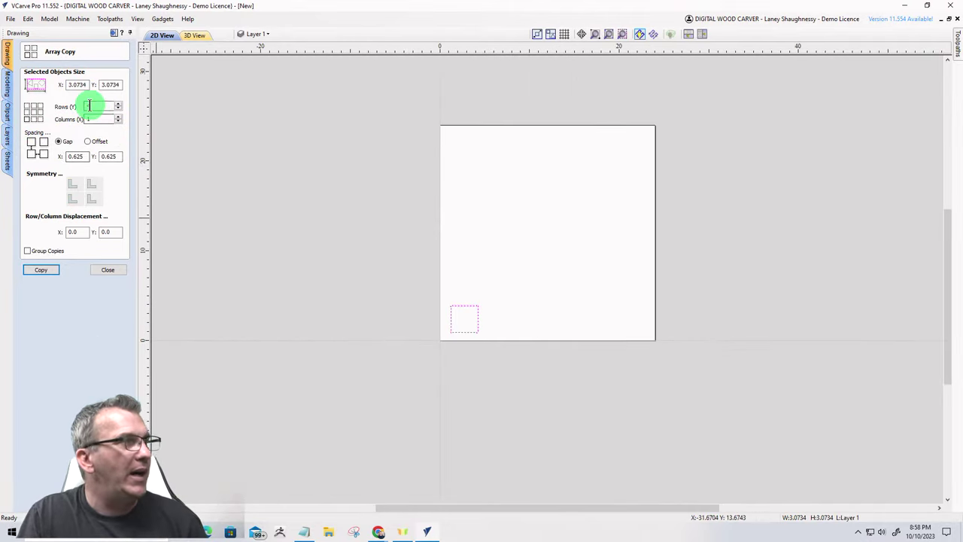
{"action": "left_click_drag", "start_coordinate": [95, 106], "coordinate": [42, 167]}
{"action": "type", "text": "4"}
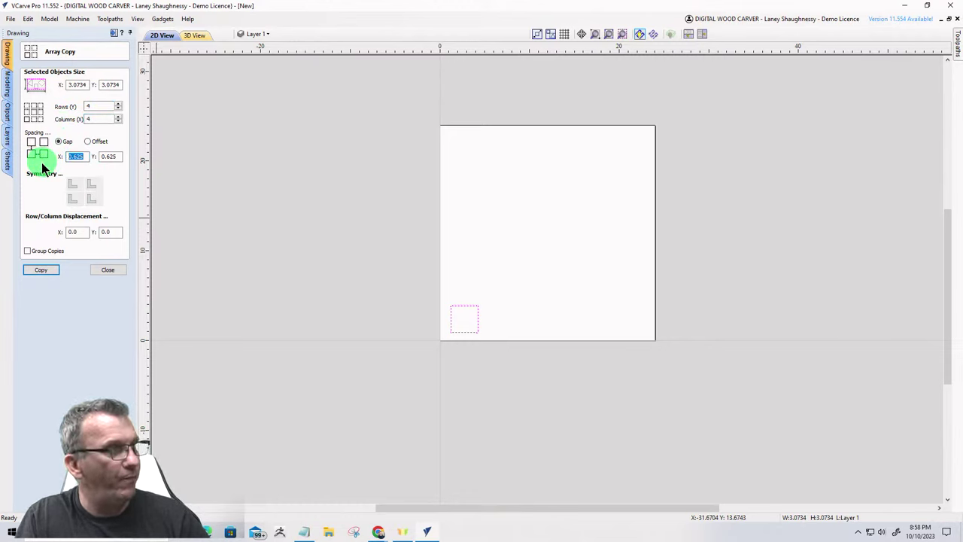
{"action": "left_click", "coordinate": [30, 271]}
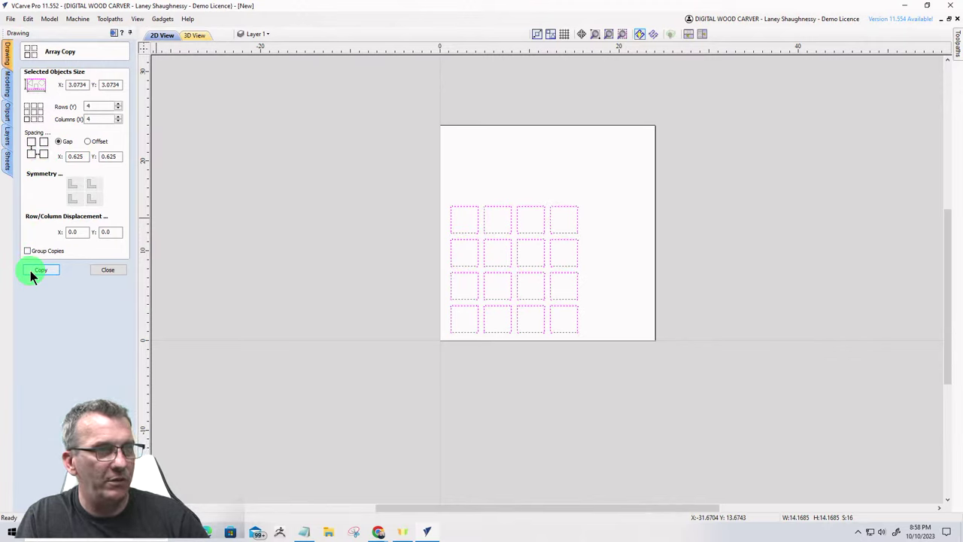
Redo the array as 6 rows by 6 columns with 0.75-inch horizontal and vertical gaps.
{"action": "double_click", "coordinate": [74, 156]}
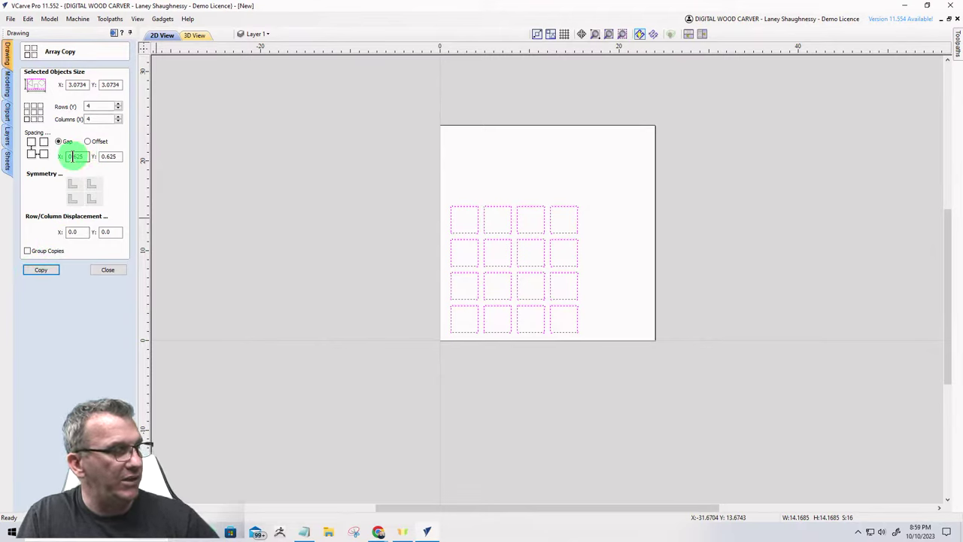
{"action": "double_click", "coordinate": [74, 156]}
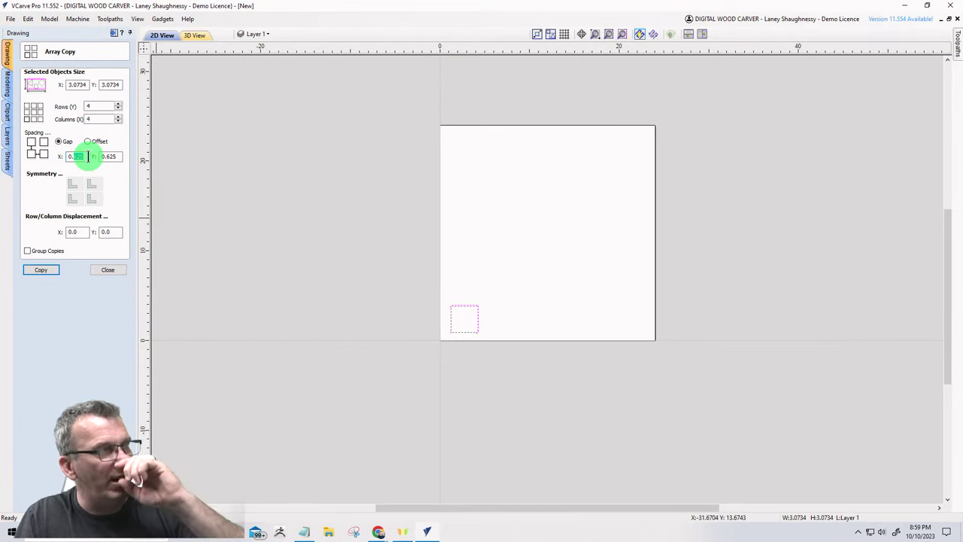
{"action": "type", "text": "0.7"}
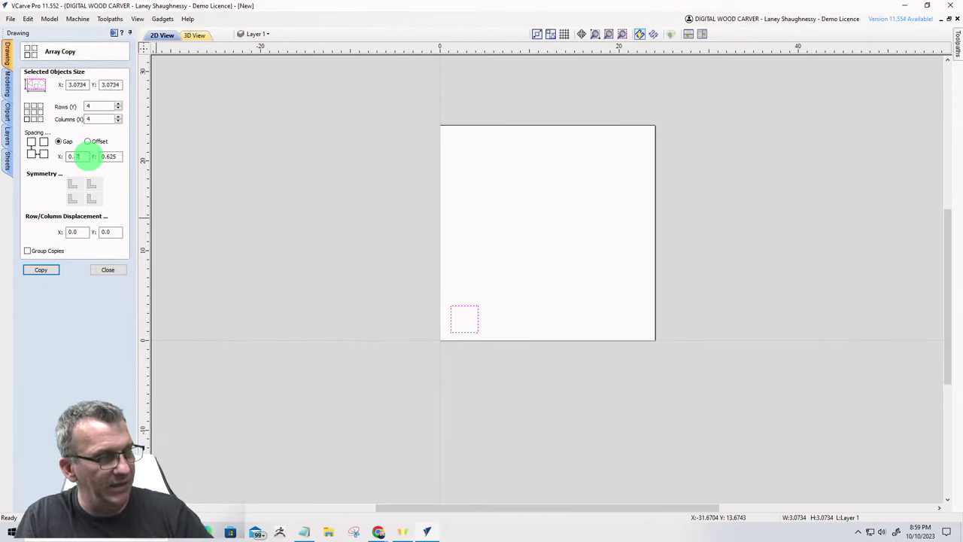
{"action": "type", "text": "5"}
{"action": "double_click", "coordinate": [106, 157]}
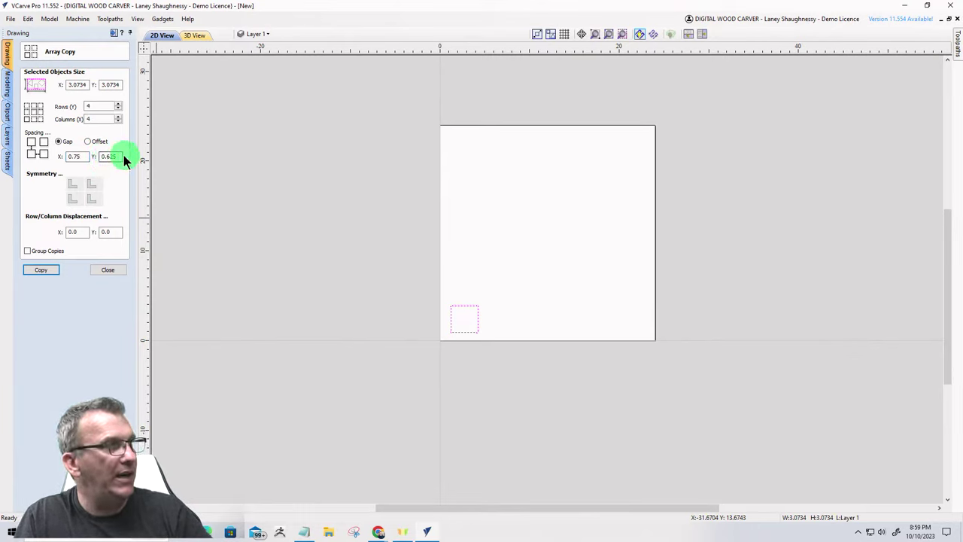
{"action": "double_click", "coordinate": [113, 157]}
{"action": "type", "text": "0.75"}
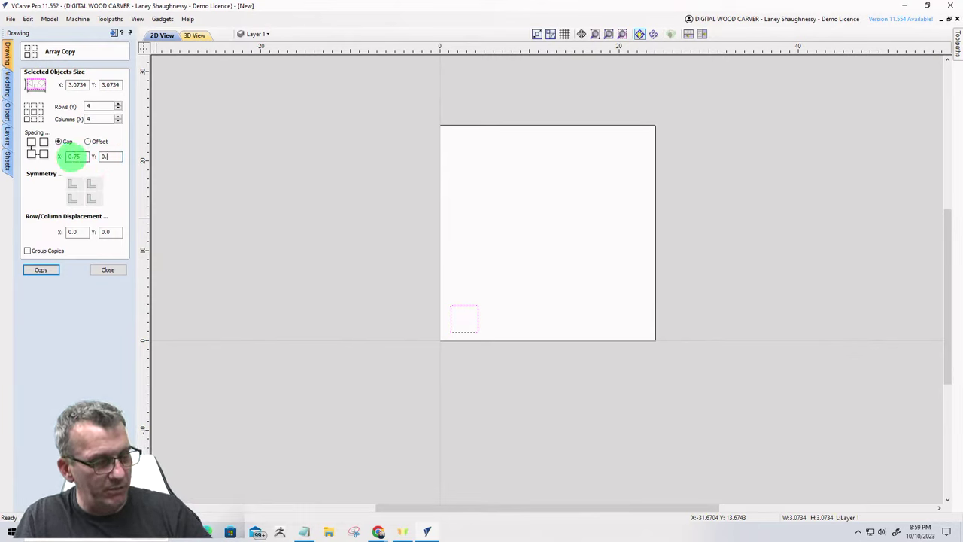
{"action": "double_click", "coordinate": [92, 107]}
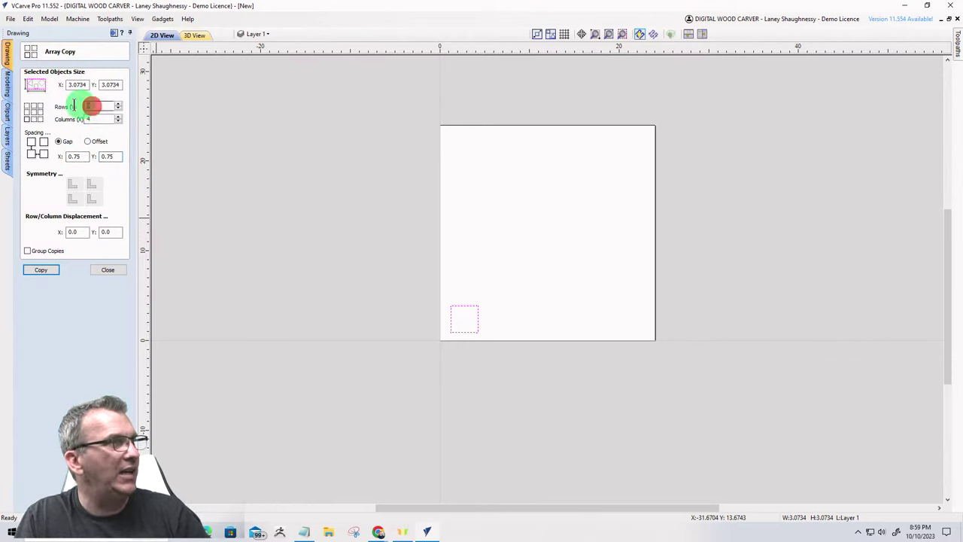
{"action": "type", "text": "6"}
{"action": "double_click", "coordinate": [99, 118]}
{"action": "type", "text": "6"}
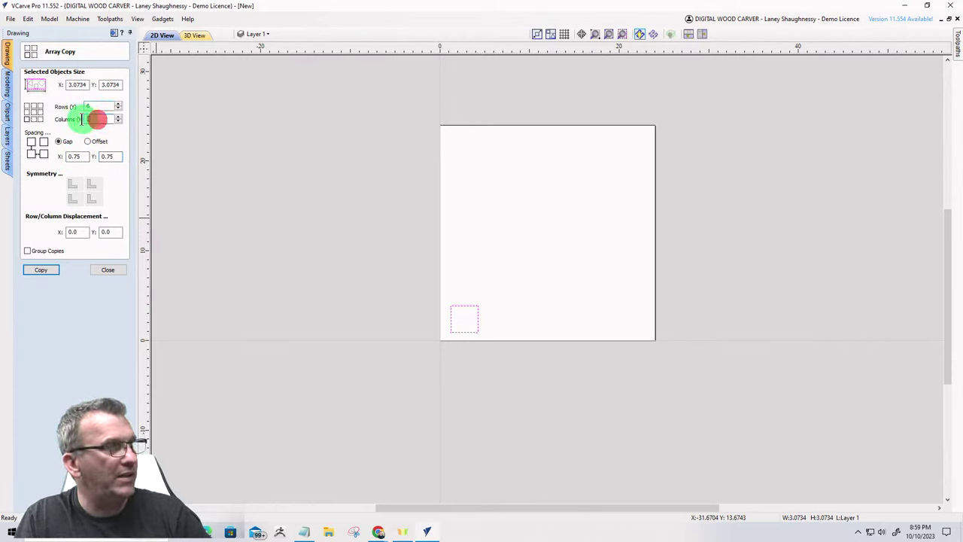
{"action": "left_click", "coordinate": [35, 271]}
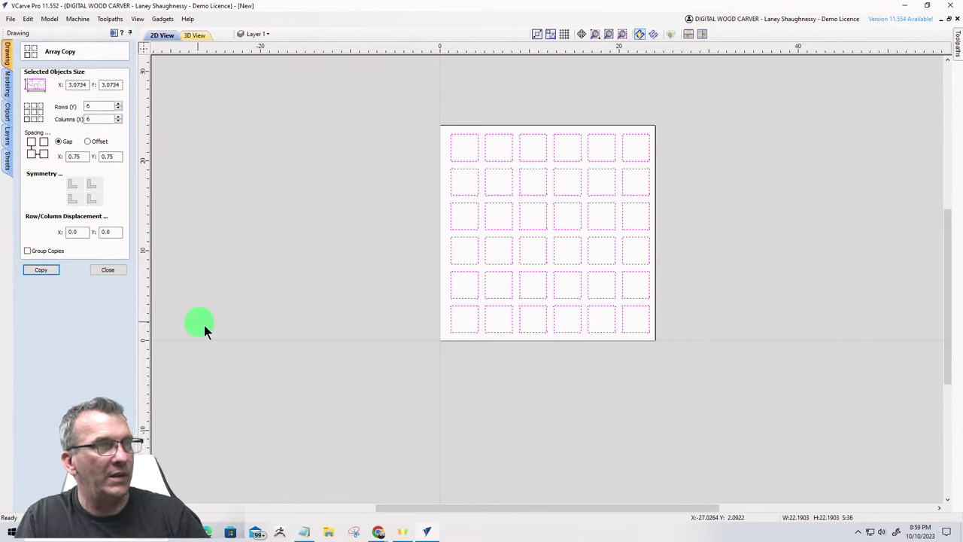
{"action": "left_click", "coordinate": [106, 269]}
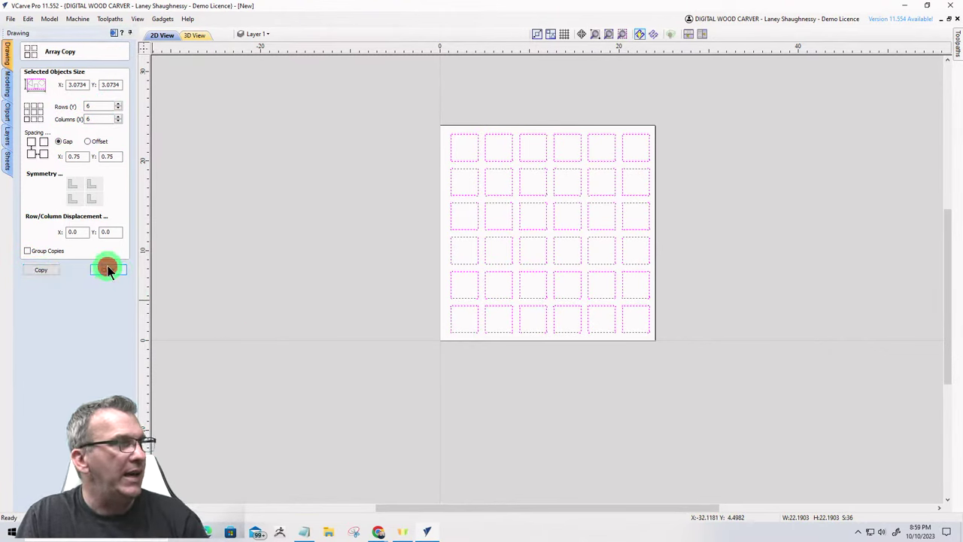
Select all 36 squares and centre the grid on the material.
{"action": "left_click_drag", "start_coordinate": [370, 90], "coordinate": [640, 279]}
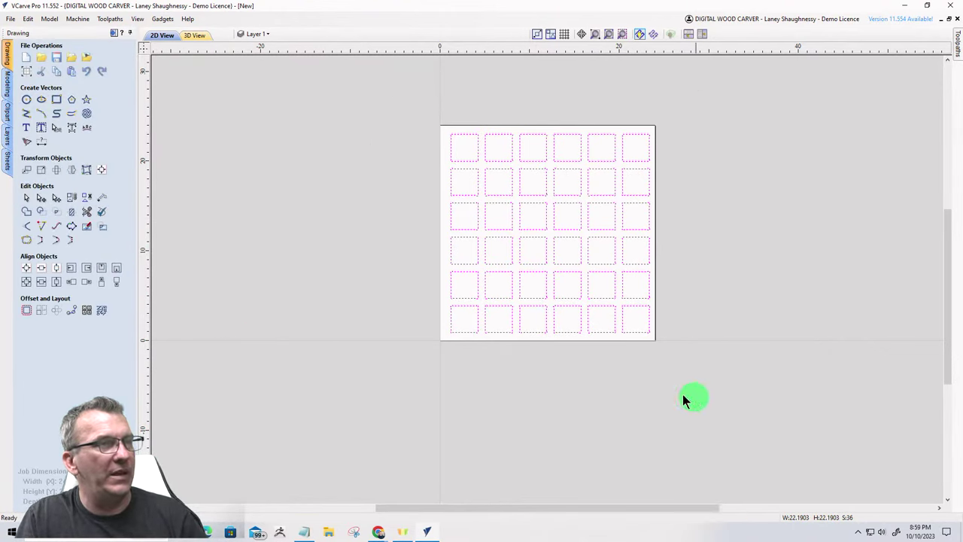
{"action": "left_click", "coordinate": [102, 172]}
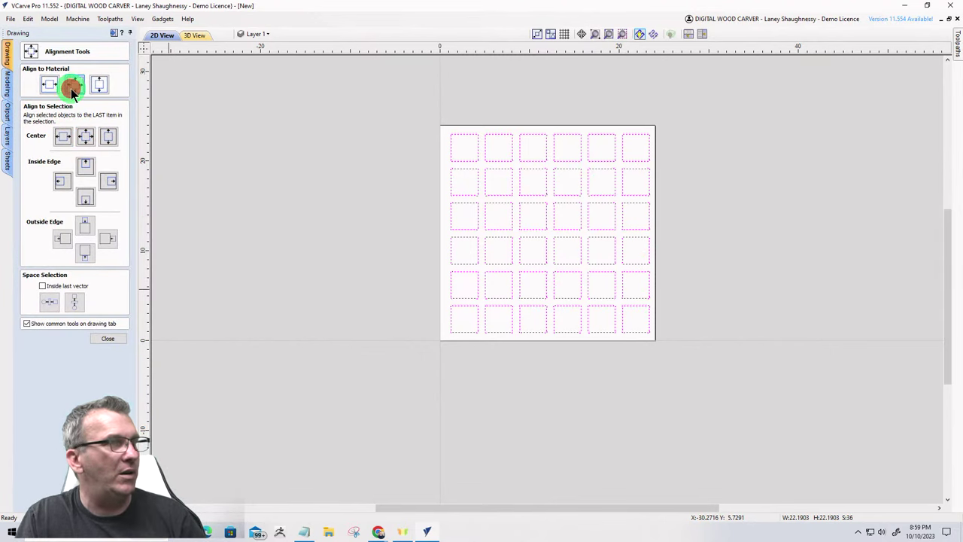
{"action": "left_click", "coordinate": [72, 86]}
{"action": "left_click", "coordinate": [110, 339]}
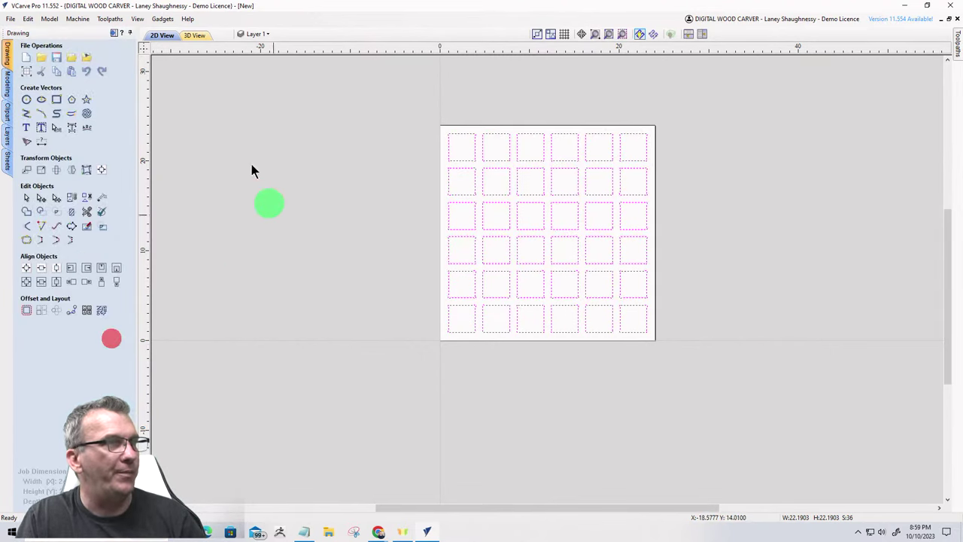
{"action": "left_click", "coordinate": [114, 33]}
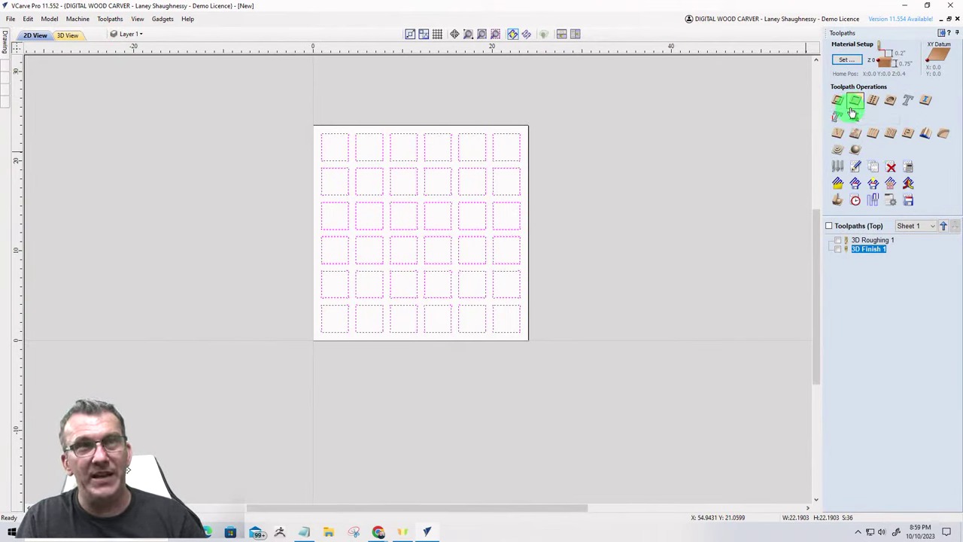
Start a pocket toolpath with 0.375-inch cut depth, swapping in the 0.25-inch End Mill.
{"action": "left_click", "coordinate": [856, 103]}
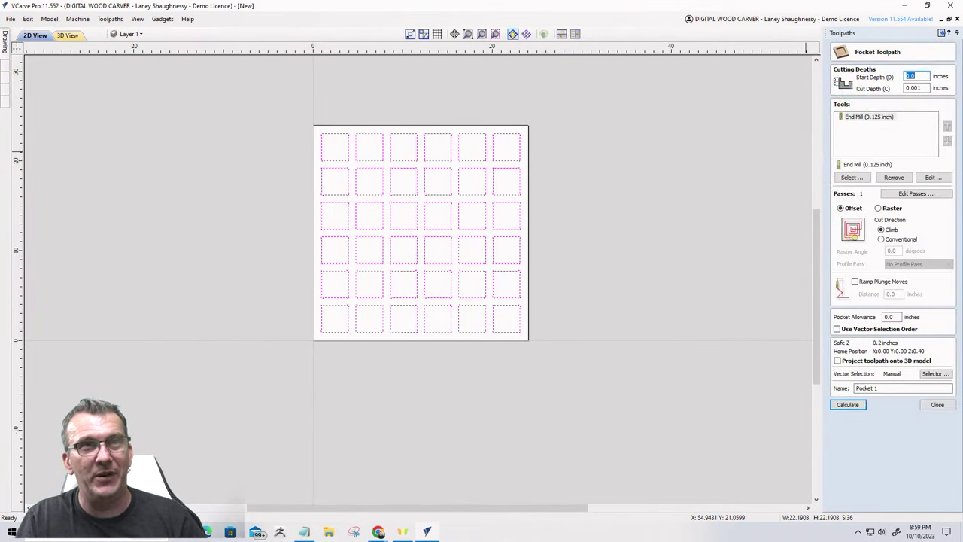
{"action": "double_click", "coordinate": [919, 88]}
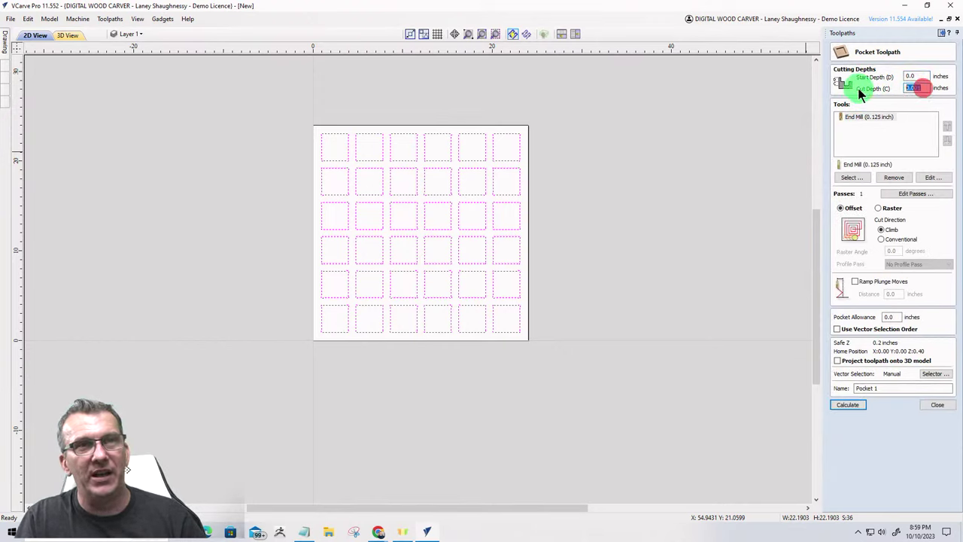
{"action": "type", "text": ".375"}
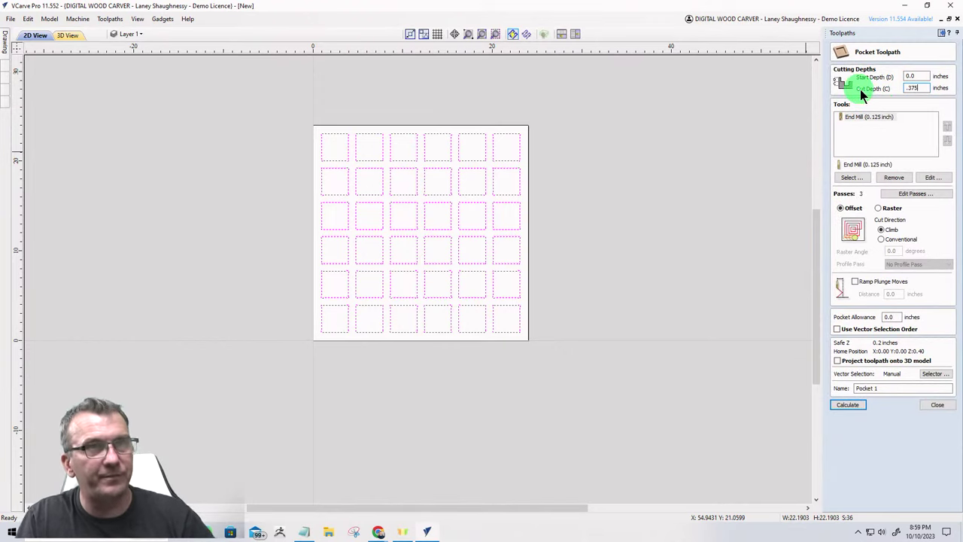
{"action": "left_click", "coordinate": [895, 117]}
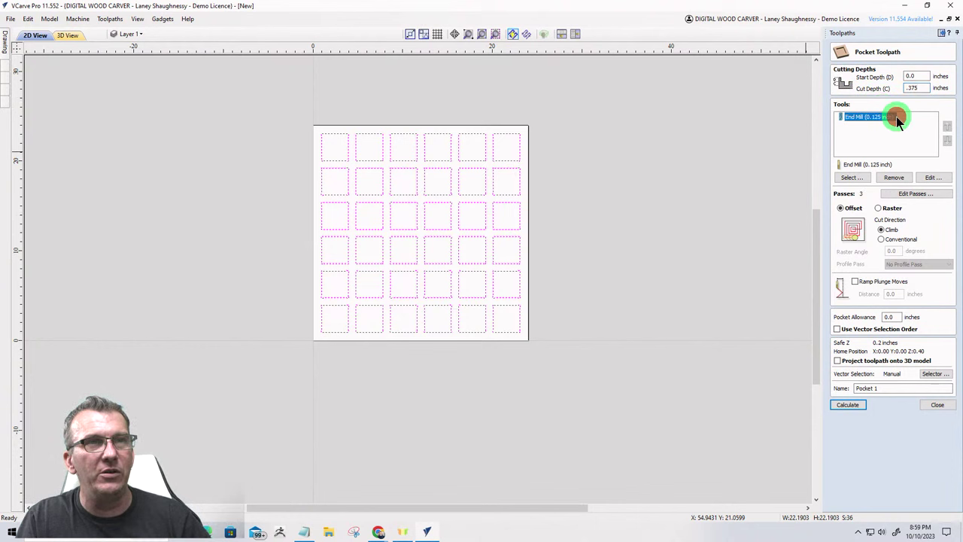
{"action": "left_click", "coordinate": [892, 176]}
{"action": "left_click", "coordinate": [855, 177]}
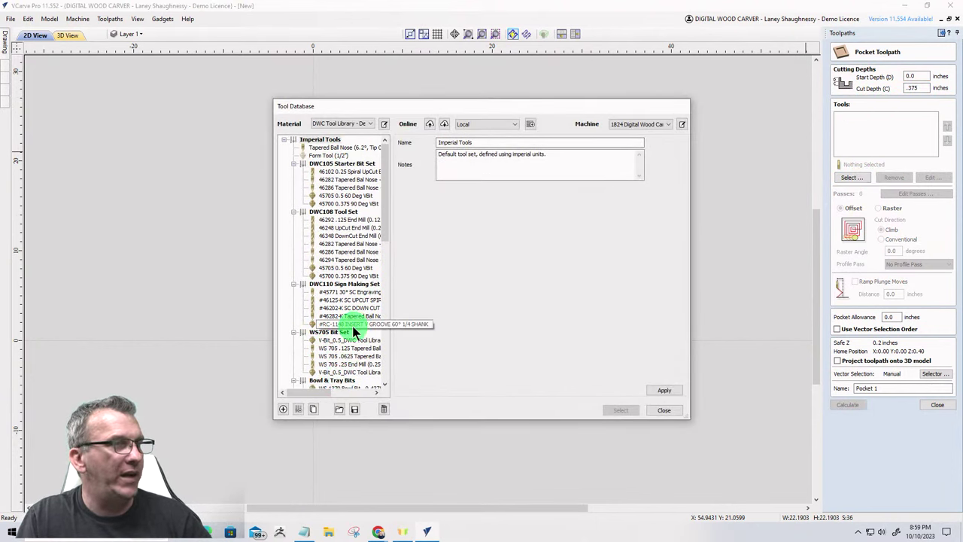
{"action": "scroll", "coordinate": [353, 326], "scroll_direction": "down", "scroll_amount": 3}
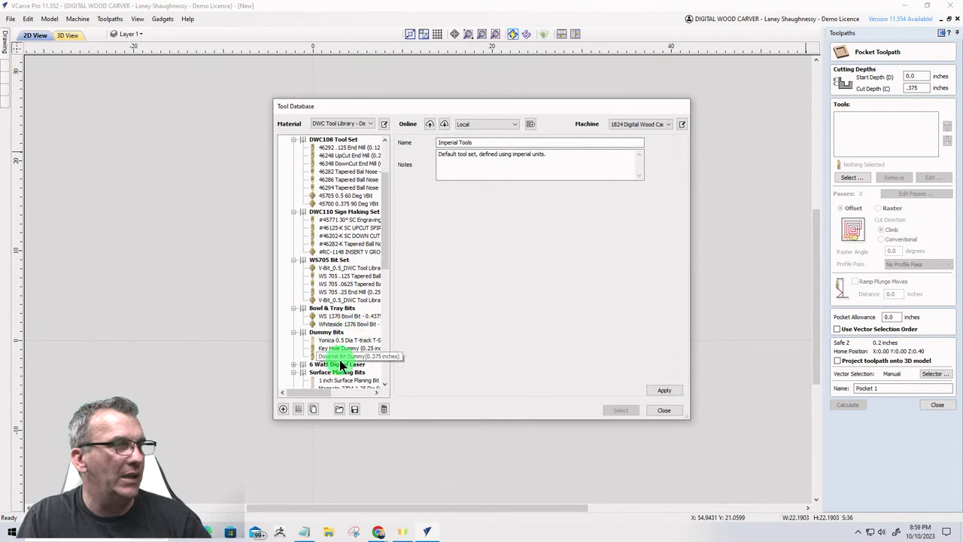
{"action": "scroll", "coordinate": [340, 311], "scroll_direction": "down", "scroll_amount": 2}
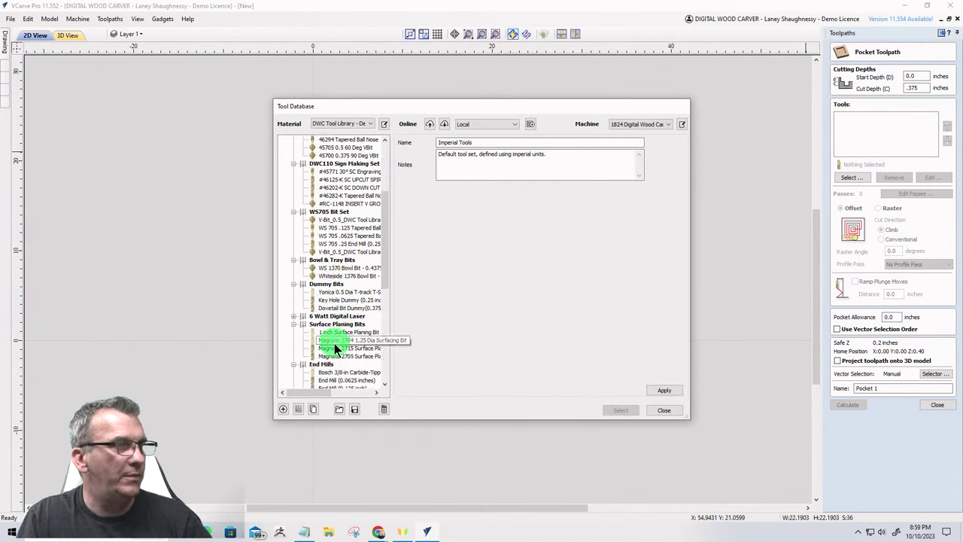
{"action": "scroll", "coordinate": [336, 348], "scroll_direction": "down", "scroll_amount": 1}
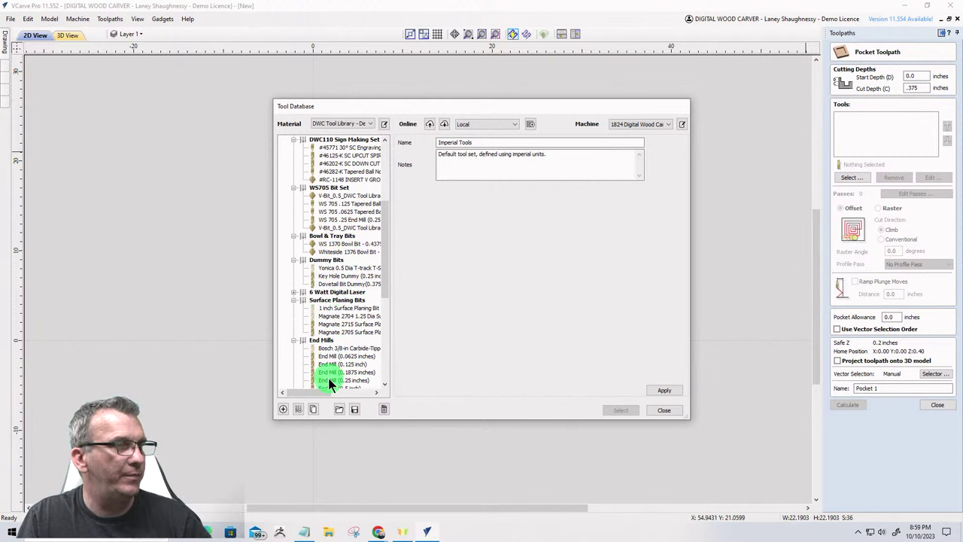
{"action": "left_click", "coordinate": [328, 382]}
{"action": "left_click", "coordinate": [620, 410]}
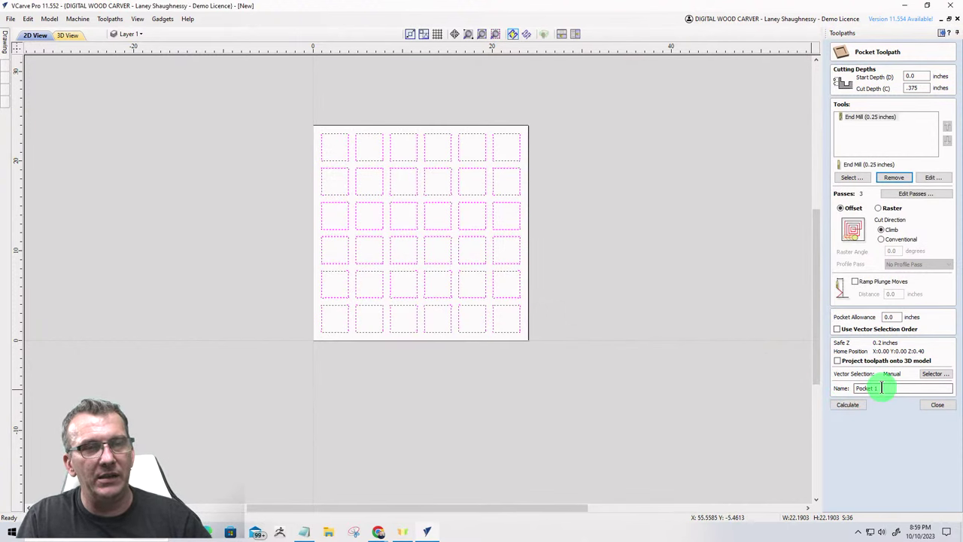
Name the toolpath 'jig pocket' and calculate it.
{"action": "left_click_drag", "start_coordinate": [881, 388], "coordinate": [838, 386]}
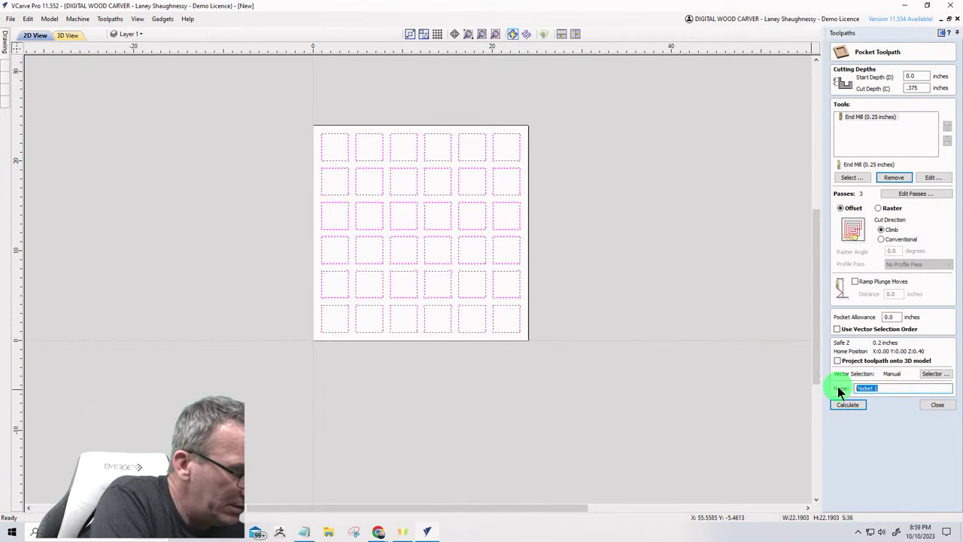
{"action": "type", "text": "jig pocket"}
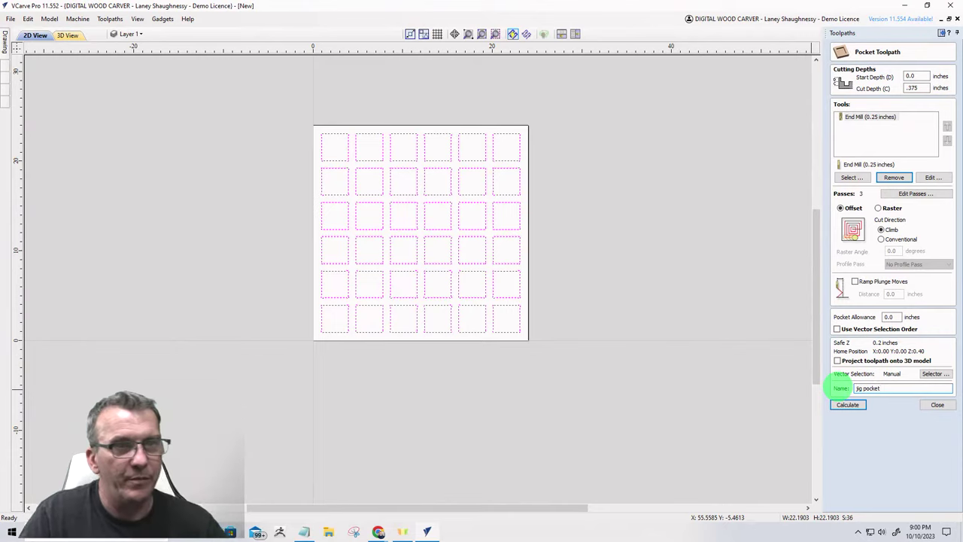
{"action": "left_click", "coordinate": [851, 406]}
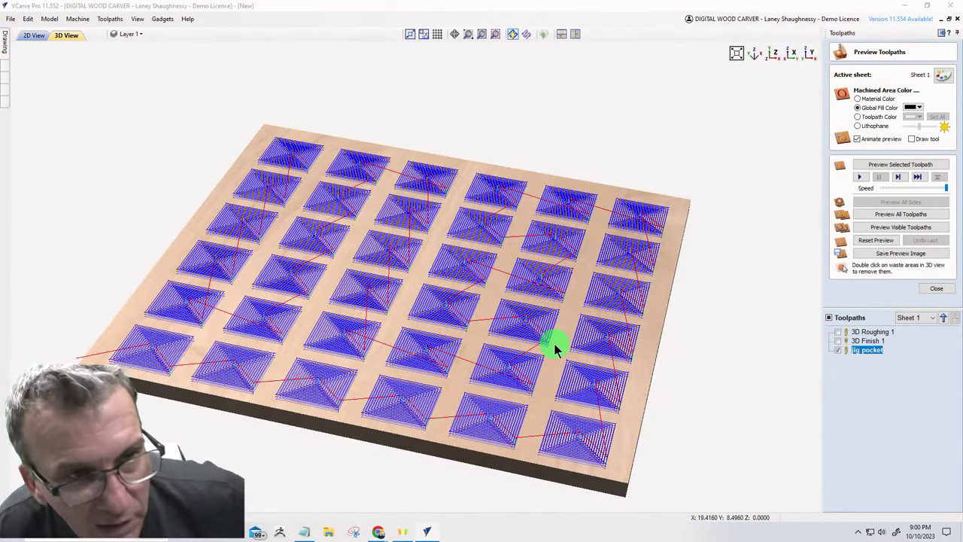
Preview the jig pocket carving, then bring up the VCarve taskbar jump list.
{"action": "left_click", "coordinate": [872, 225]}
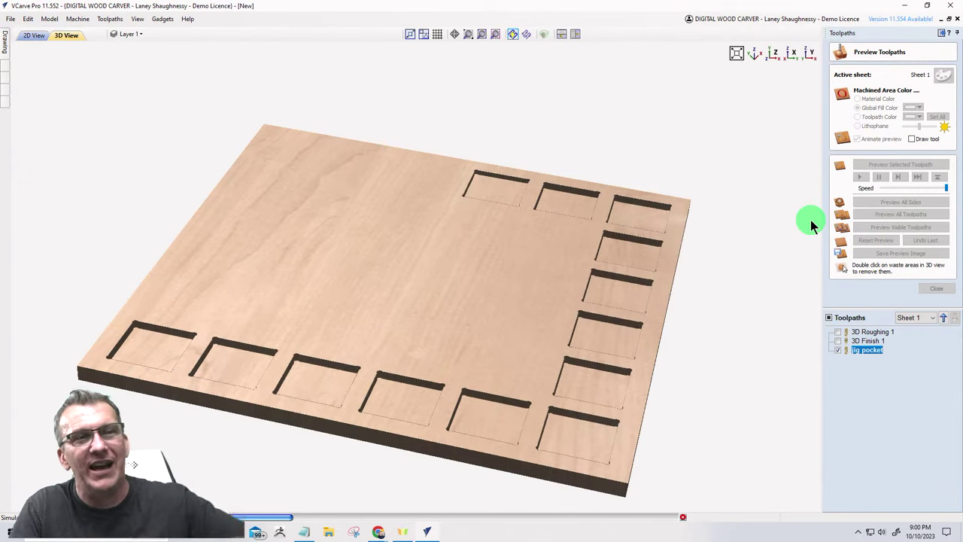
{"action": "left_click", "coordinate": [35, 35]}
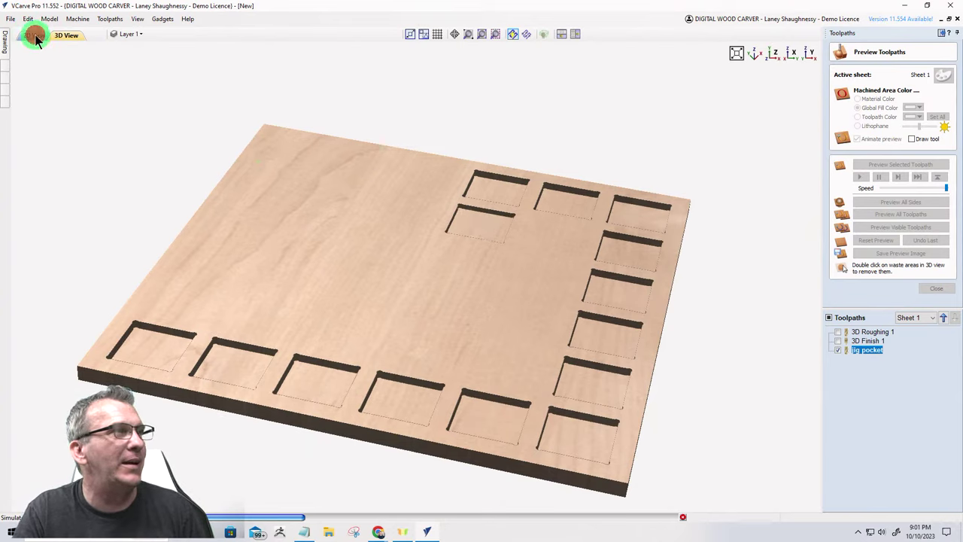
{"action": "left_click", "coordinate": [427, 532]}
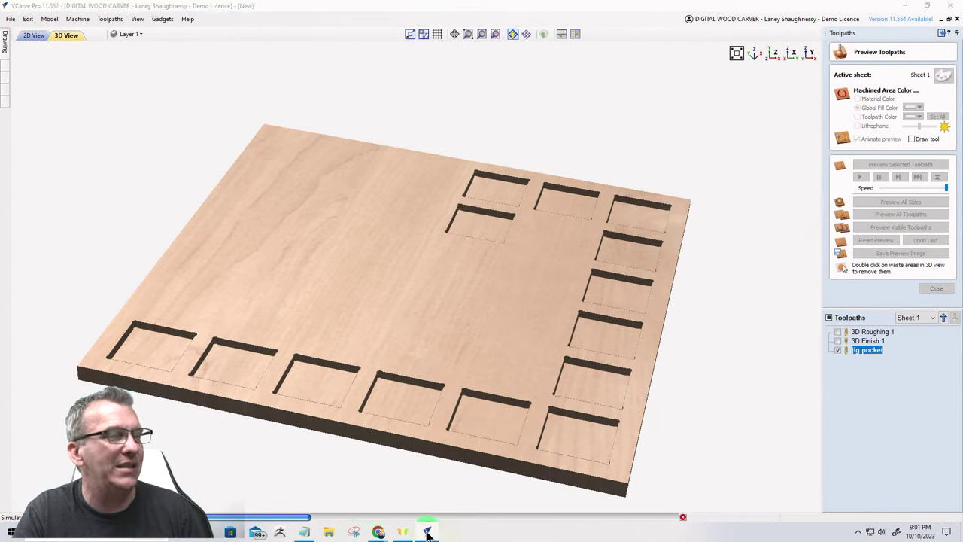
{"action": "right_click", "coordinate": [426, 532]}
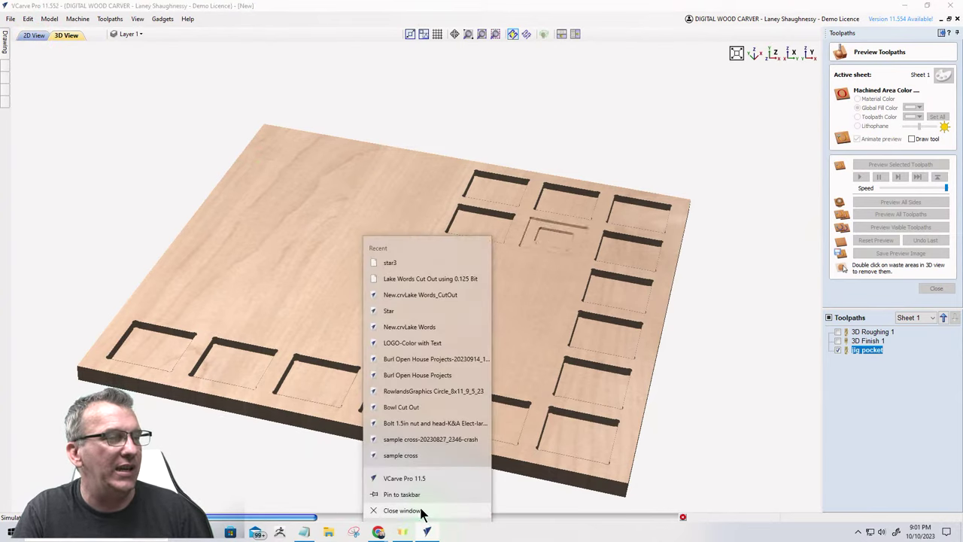
Launch a second VCarve Pro and create a single-sided 3 × 3 inch job, 3 inches thick.
{"action": "left_click", "coordinate": [412, 480]}
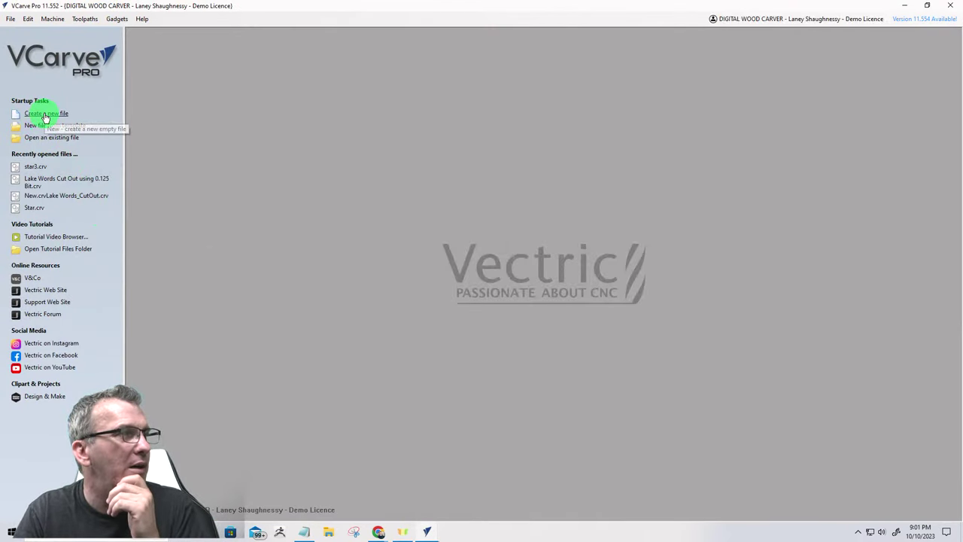
{"action": "left_click", "coordinate": [44, 114]}
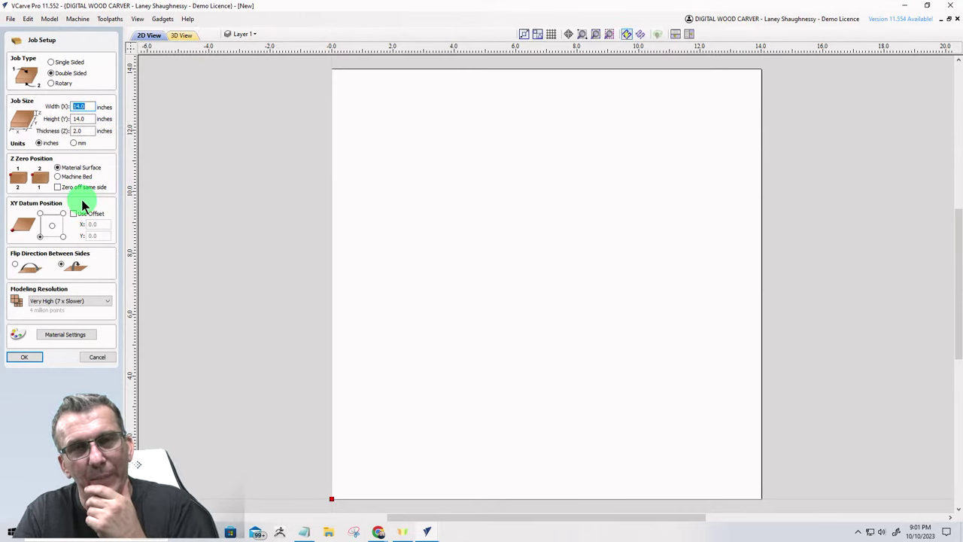
{"action": "type", "text": "3"}
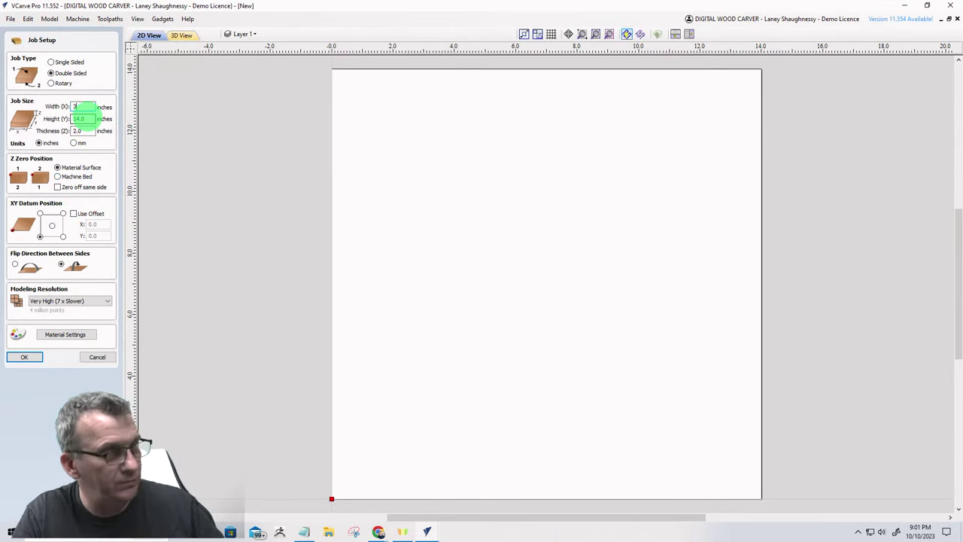
{"action": "left_click", "coordinate": [84, 119]}
{"action": "type", "text": "3"}
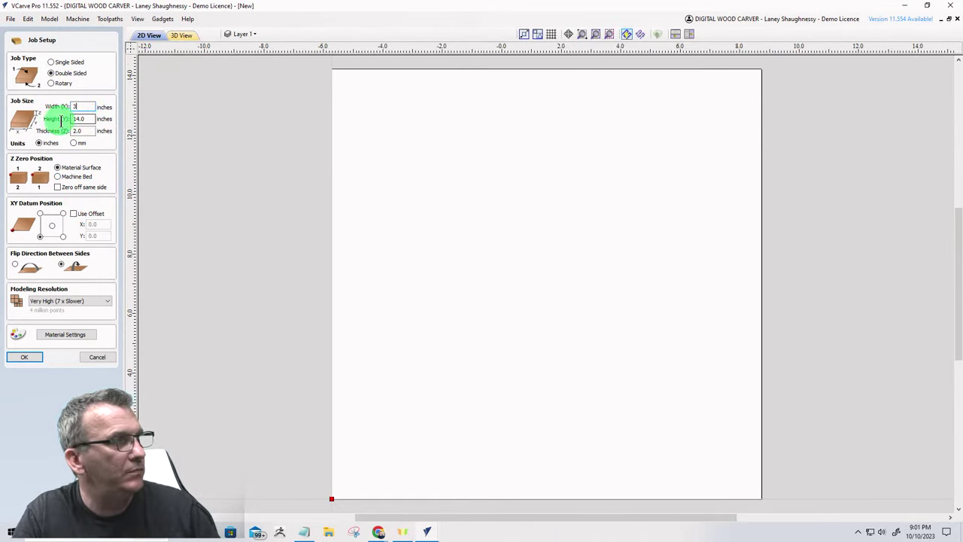
{"action": "left_click", "coordinate": [84, 131]}
{"action": "double_click", "coordinate": [84, 131]}
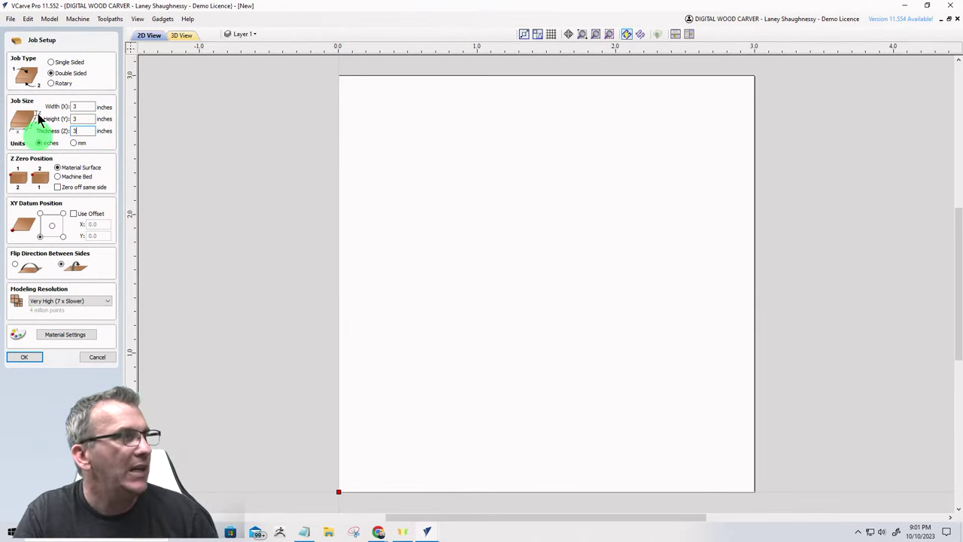
{"action": "left_click", "coordinate": [51, 62]}
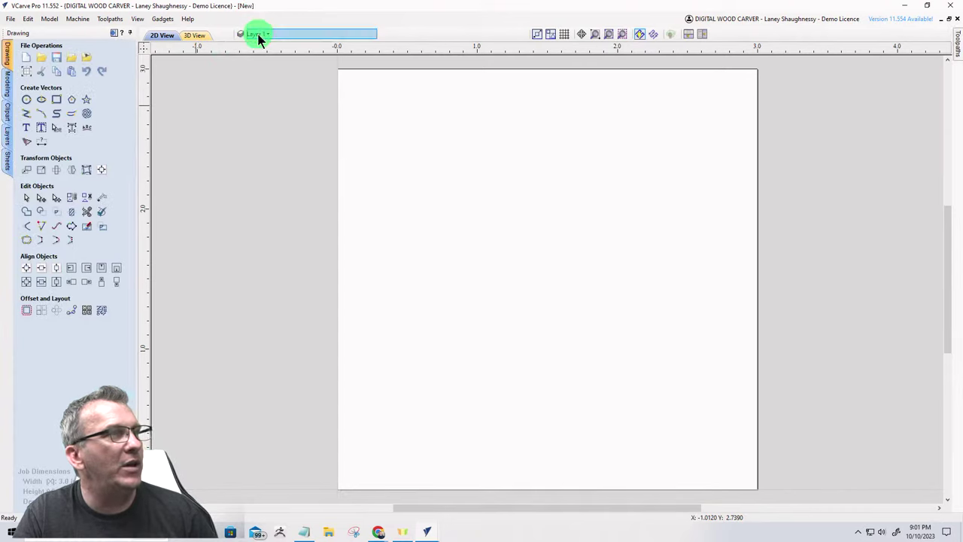
Add Layers 2–6 and keep Layer 1 as the active layer.
{"action": "left_click", "coordinate": [257, 34]}
{"action": "left_click", "coordinate": [297, 132]}
{"action": "left_click", "coordinate": [297, 132]}
{"action": "left_click", "coordinate": [297, 133]}
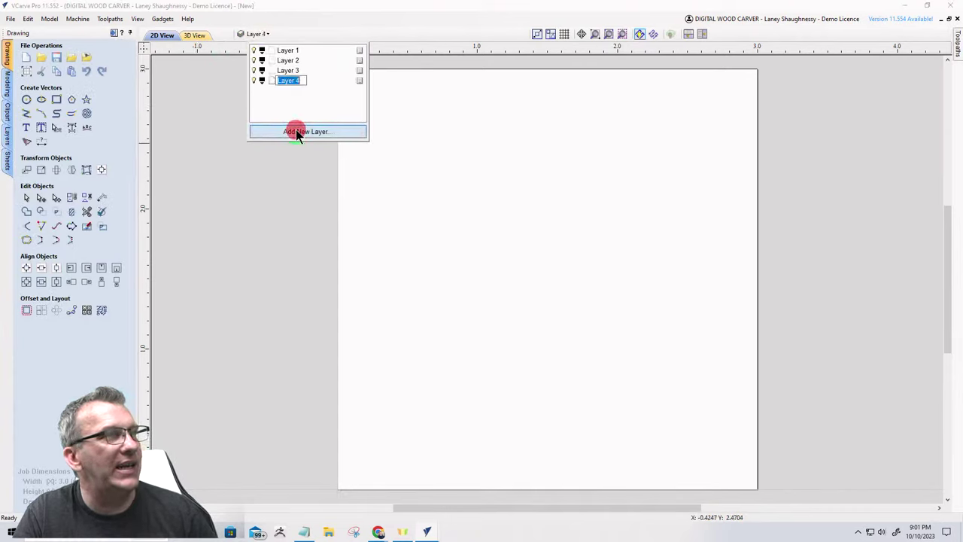
{"action": "left_click", "coordinate": [297, 133]}
{"action": "left_click", "coordinate": [296, 132]}
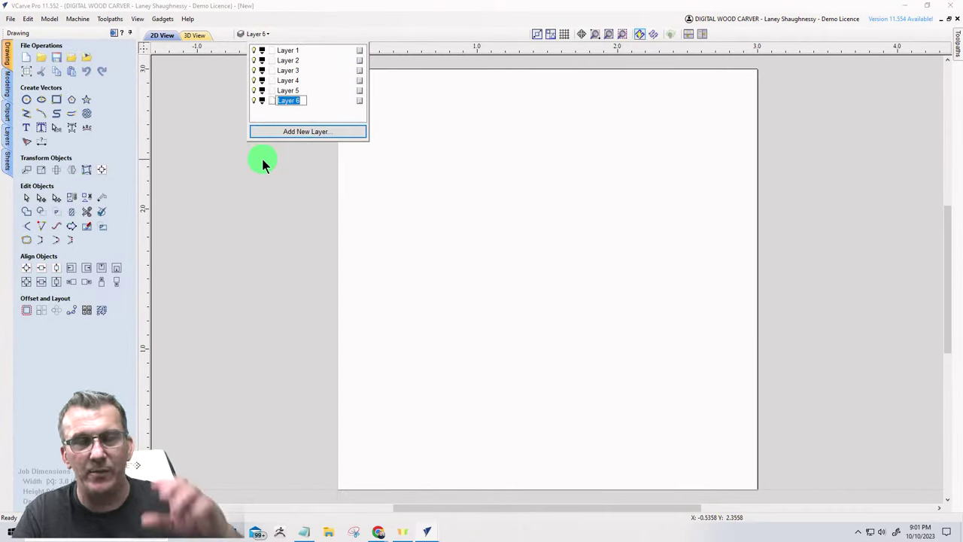
{"action": "left_click", "coordinate": [289, 51]}
{"action": "left_click", "coordinate": [561, 261]}
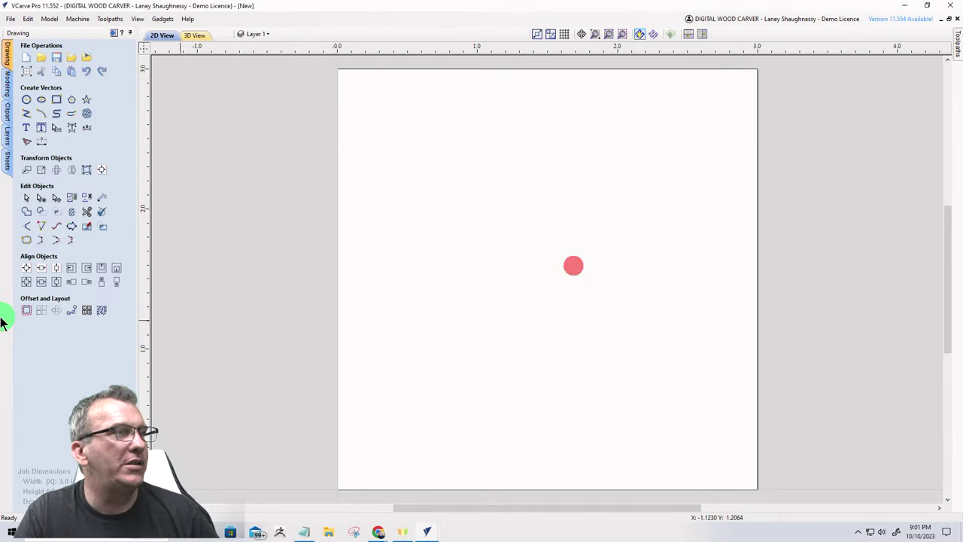
Draw a 0.5-inch diameter circle centred at 1.5, 1.5.
{"action": "left_click", "coordinate": [27, 99]}
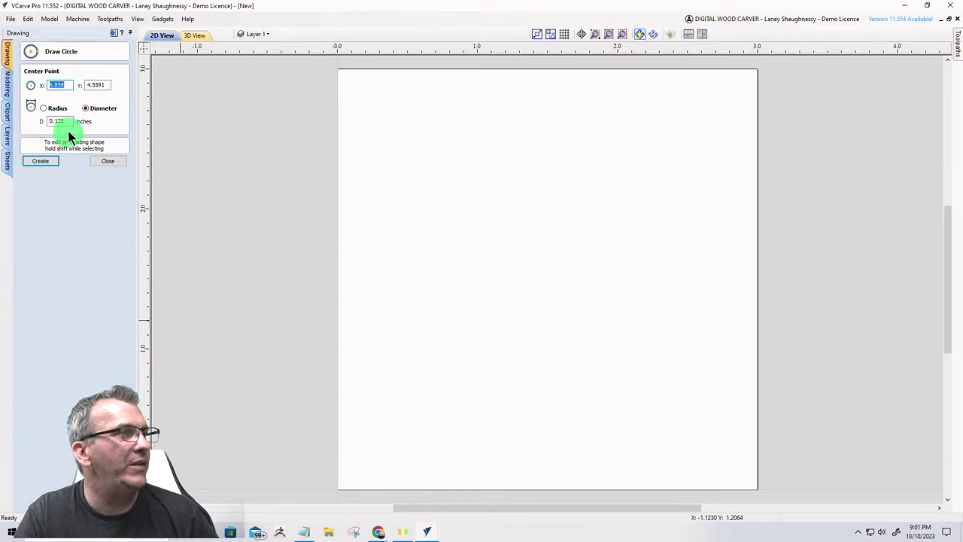
{"action": "left_click", "coordinate": [548, 278]}
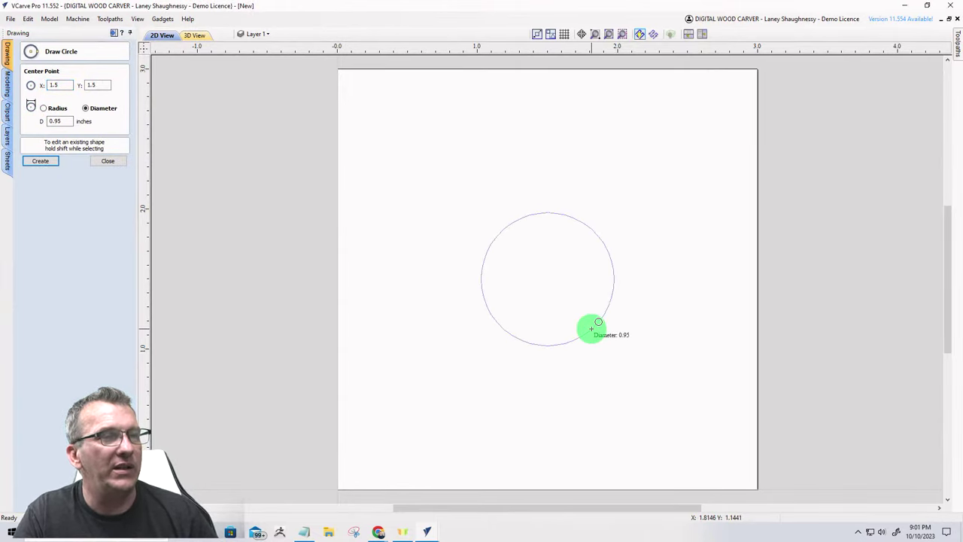
{"action": "left_click", "coordinate": [591, 327]}
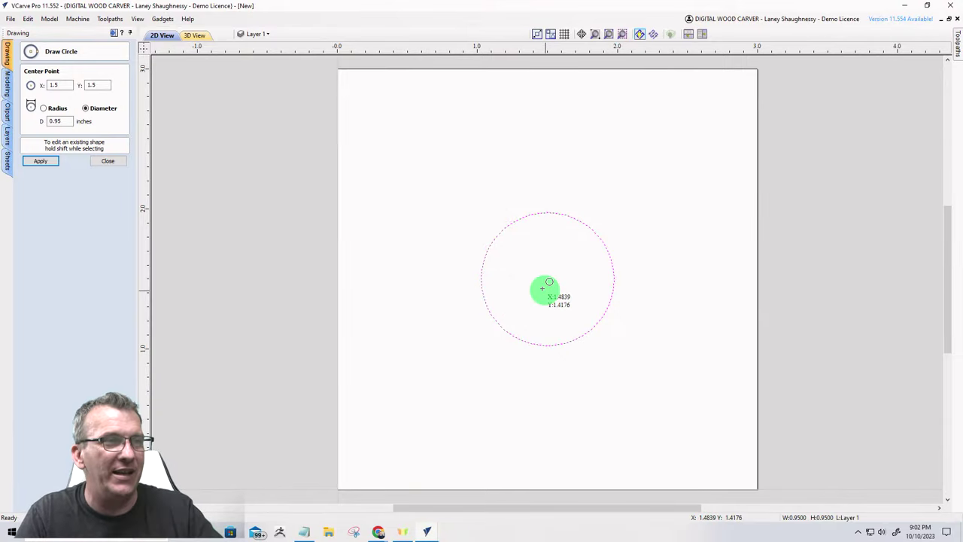
{"action": "double_click", "coordinate": [58, 121]}
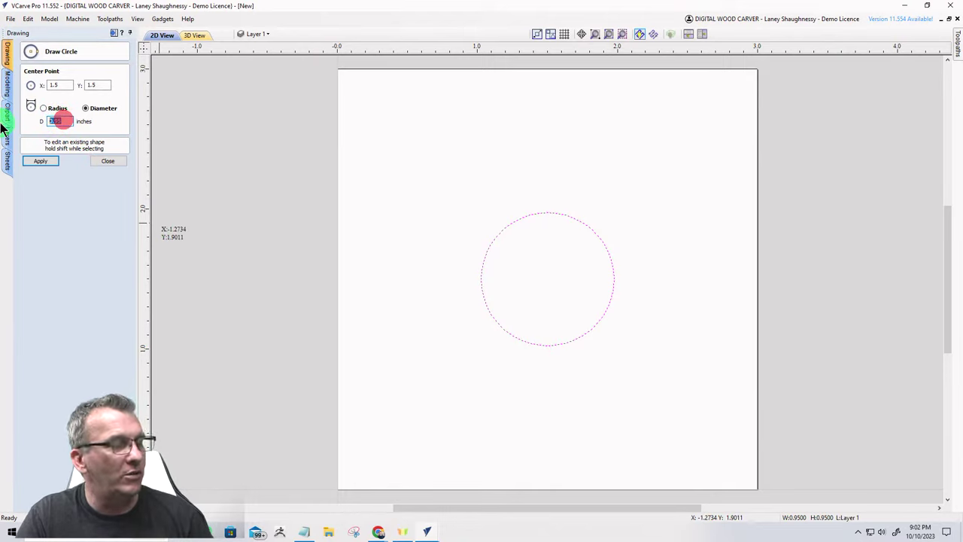
{"action": "type", "text": "0.5"}
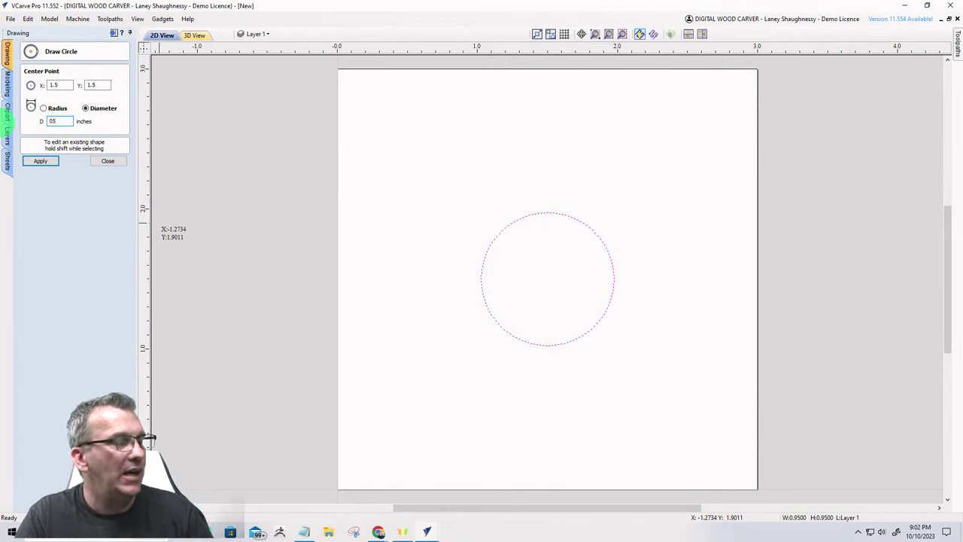
{"action": "key", "text": "BackSpace"}
{"action": "key", "text": "BackSpace"}
{"action": "type", "text": "5"}
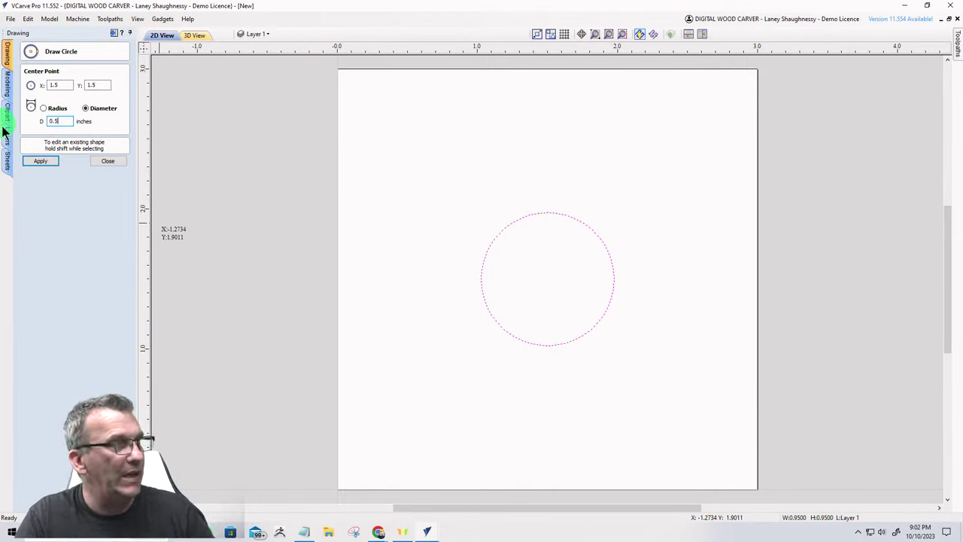
{"action": "left_click", "coordinate": [36, 162]}
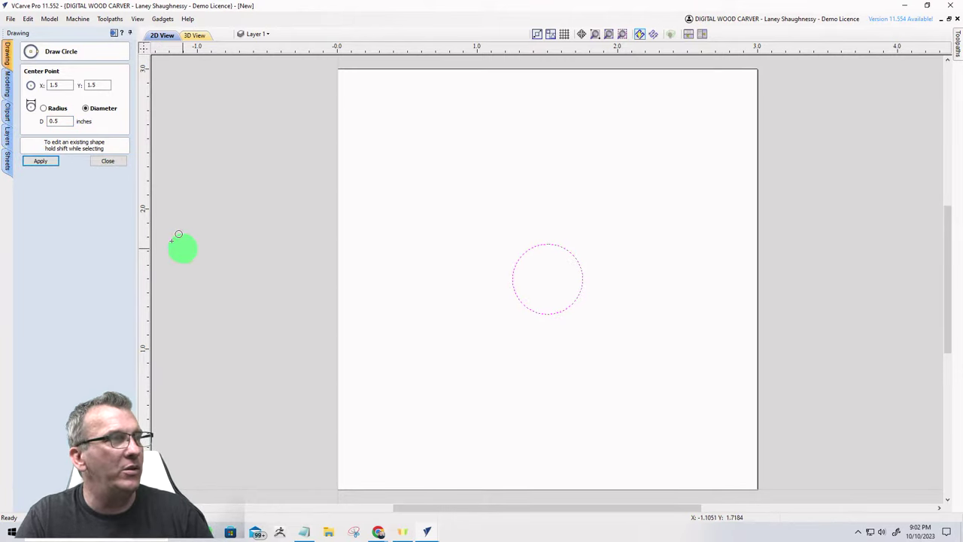
{"action": "left_click", "coordinate": [107, 162]}
Move the circle to the top-left and drag a copy just below it.
{"action": "left_click", "coordinate": [528, 249]}
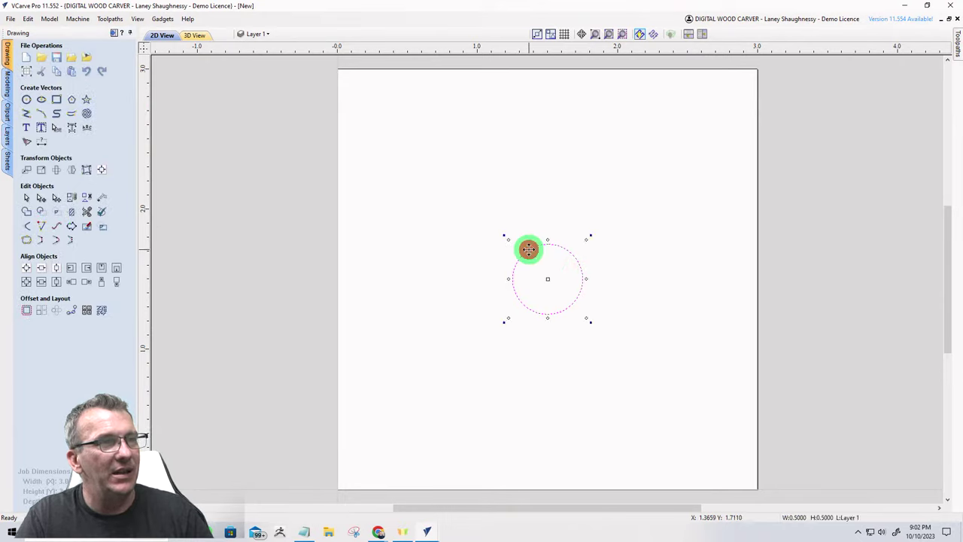
{"action": "left_click_drag", "start_coordinate": [528, 250], "coordinate": [402, 122]}
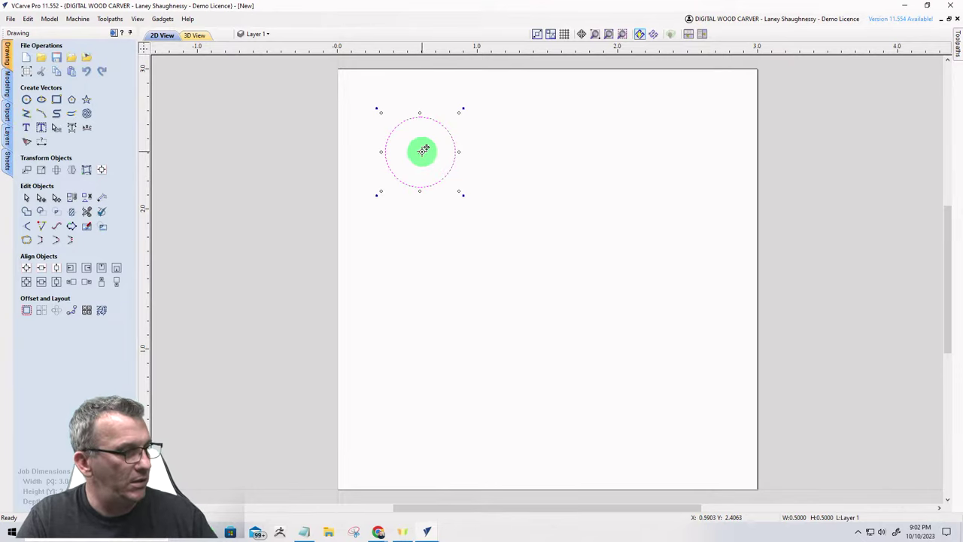
{"action": "mouse_move", "coordinate": [423, 150]}
{"action": "left_mouse_down"}
{"action": "mouse_move", "coordinate": [419, 273]}
{"action": "mouse_move", "coordinate": [423, 144]}
{"action": "left_mouse_up"}
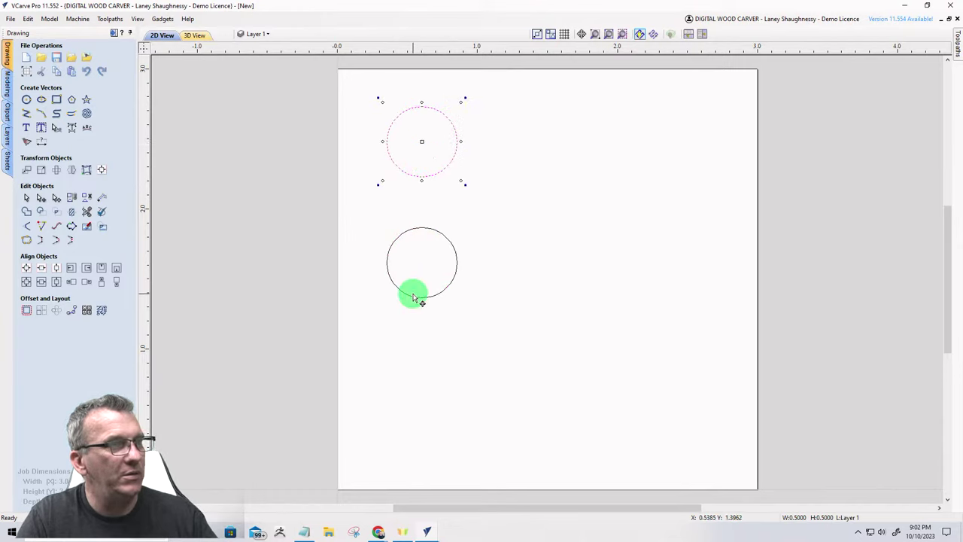
Drag-copy circles into the middle, bottom and right side until six circles exist.
{"action": "left_click", "coordinate": [412, 296]}
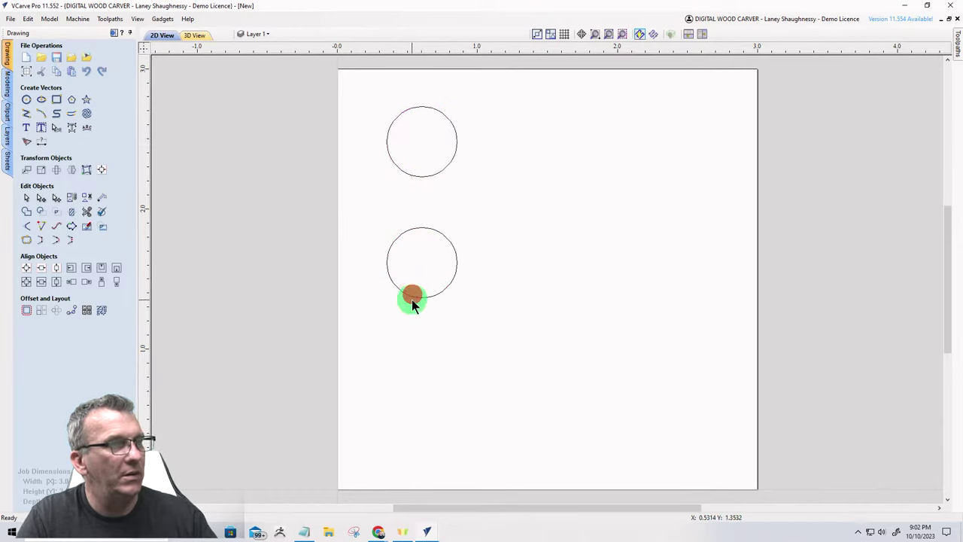
{"action": "left_click", "coordinate": [411, 295]}
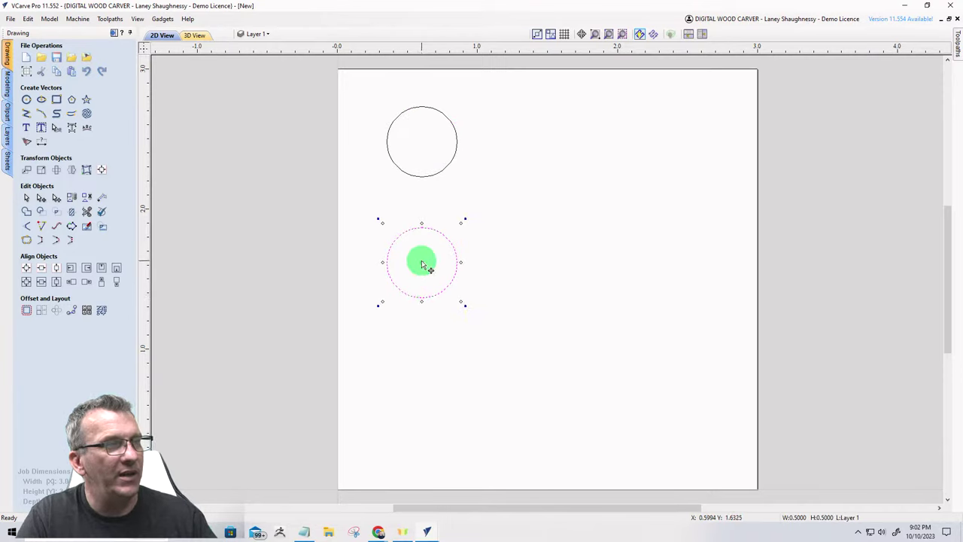
{"action": "left_click_drag", "start_coordinate": [423, 262], "coordinate": [547, 340], "text": "ctrl"}
{"action": "left_click", "coordinate": [619, 241]}
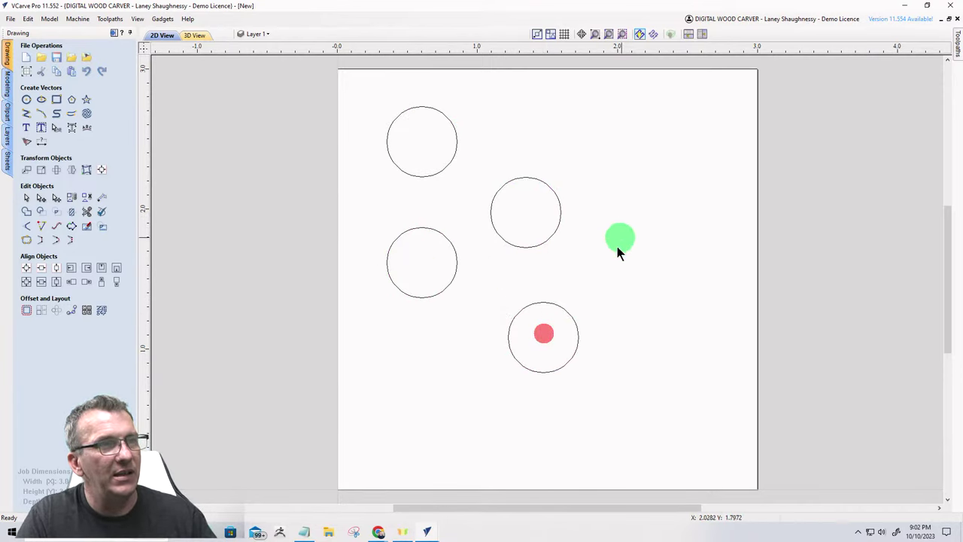
{"action": "left_click", "coordinate": [568, 316]}
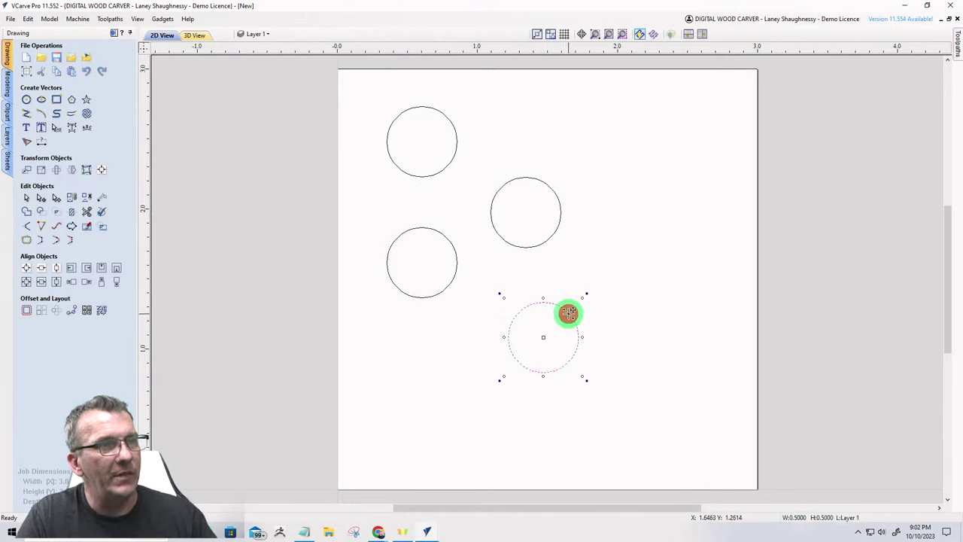
{"action": "left_click_drag", "start_coordinate": [569, 316], "coordinate": [624, 99], "text": "ctrl"}
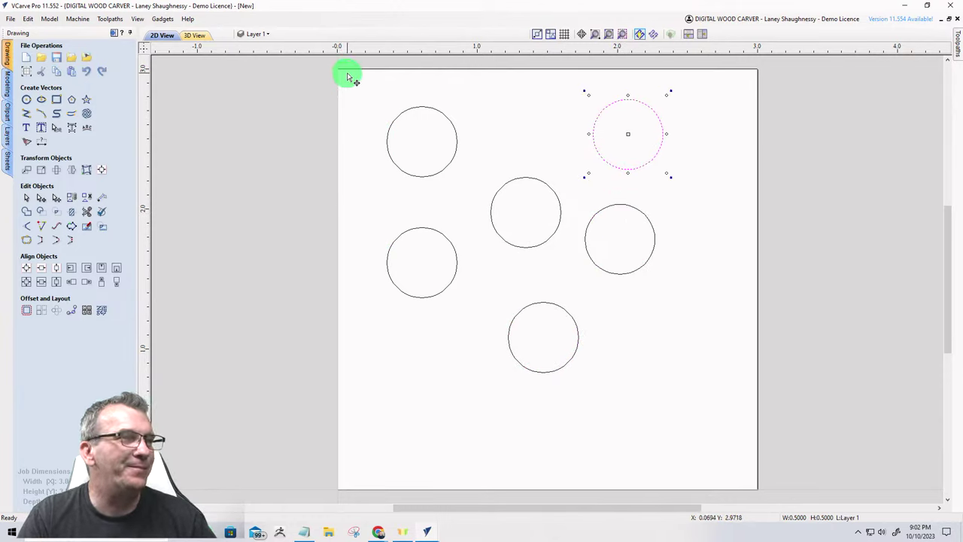
{"action": "left_click", "coordinate": [27, 113]}
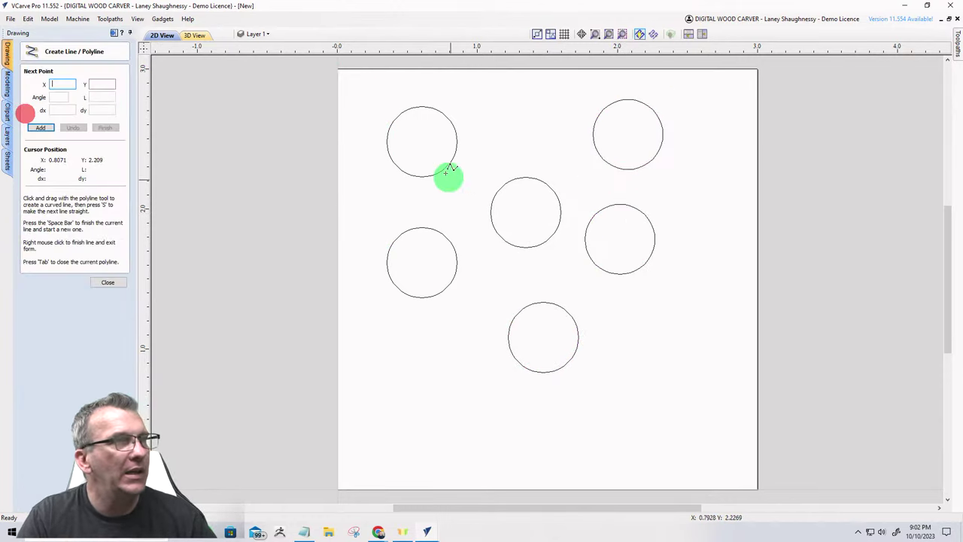
Draw a vertical guide line down the left pips and centre the top-left circle on its top end.
{"action": "left_click", "coordinate": [432, 130]}
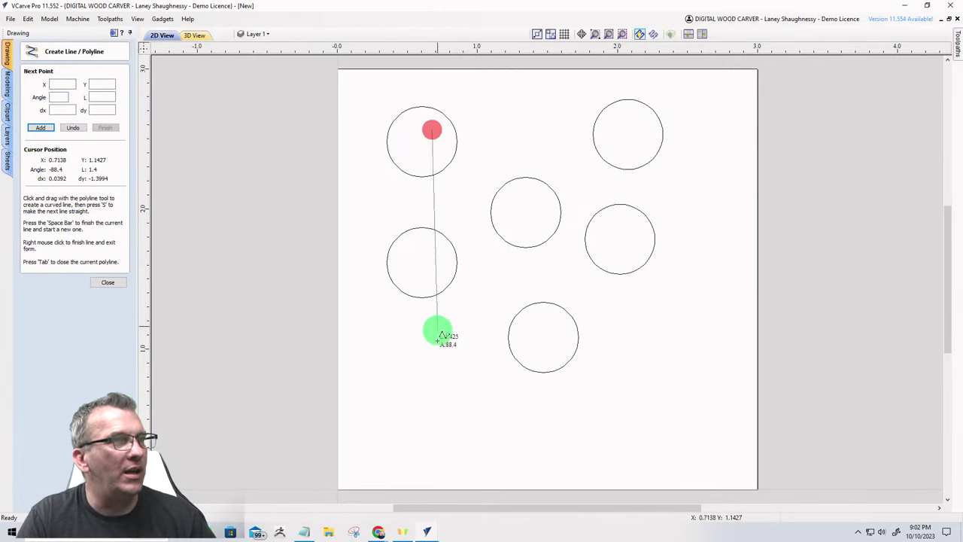
{"action": "left_click", "coordinate": [432, 462]}
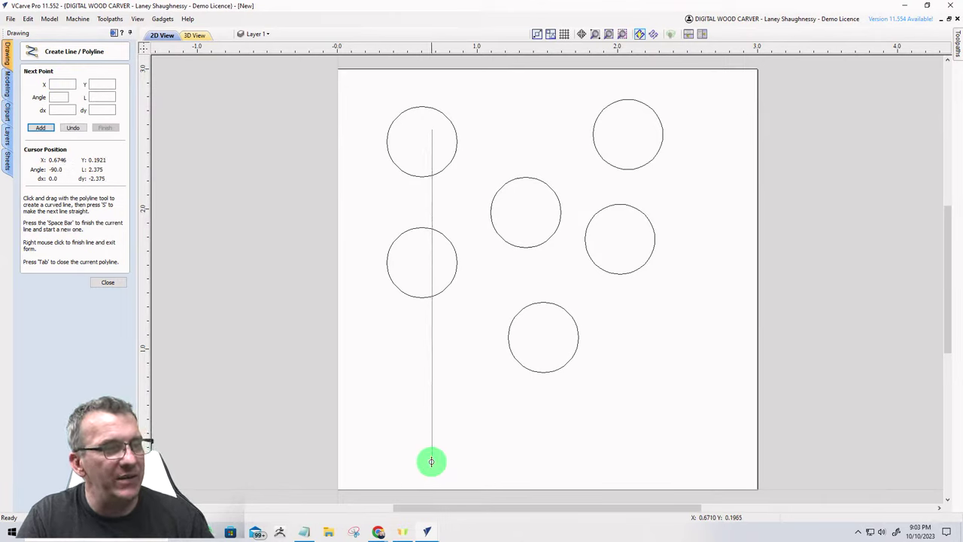
{"action": "key", "text": "space"}
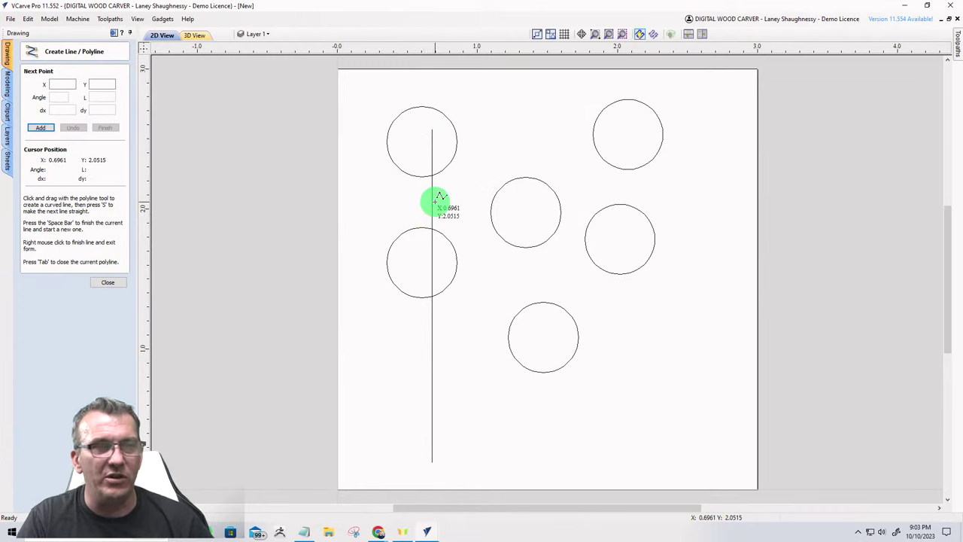
{"action": "left_click", "coordinate": [108, 282]}
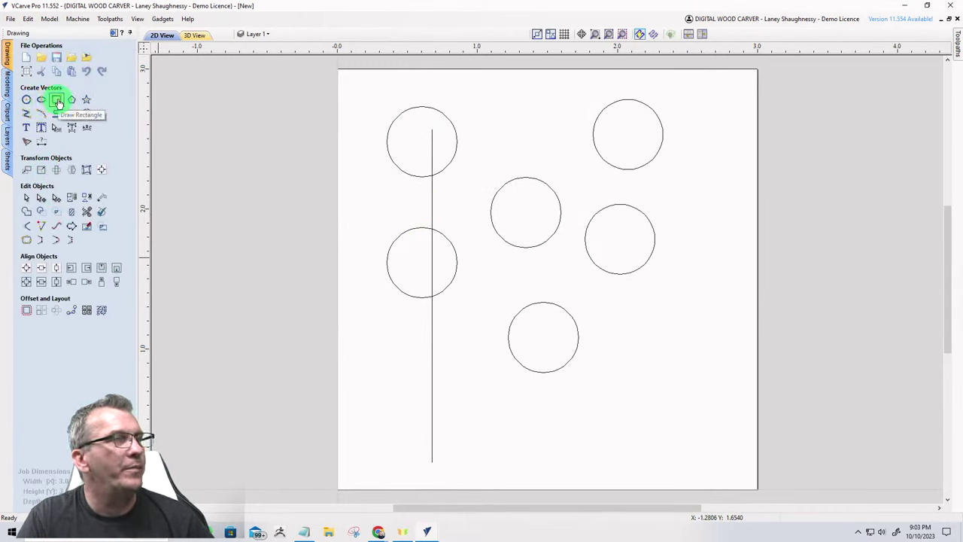
{"action": "left_click", "coordinate": [422, 104]}
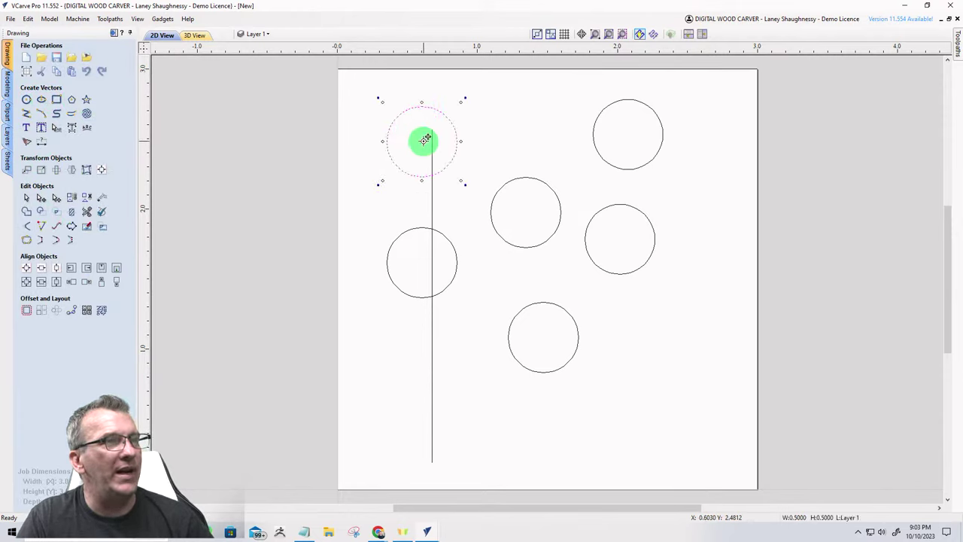
{"action": "left_click_drag", "start_coordinate": [425, 140], "coordinate": [432, 130]}
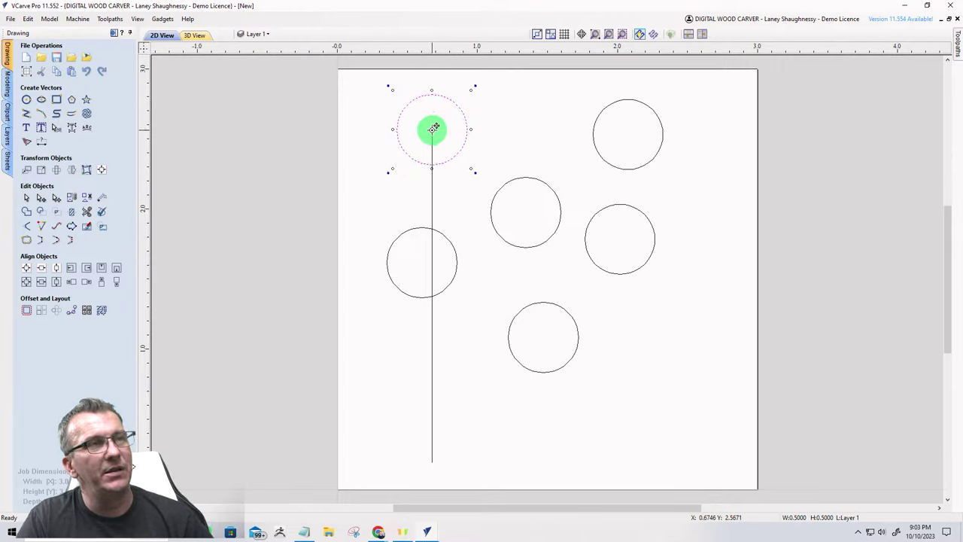
Measure the top circle's 0.433 offset from the job's top edge with a vertical dimension, then cancel it.
{"action": "left_click", "coordinate": [42, 142]}
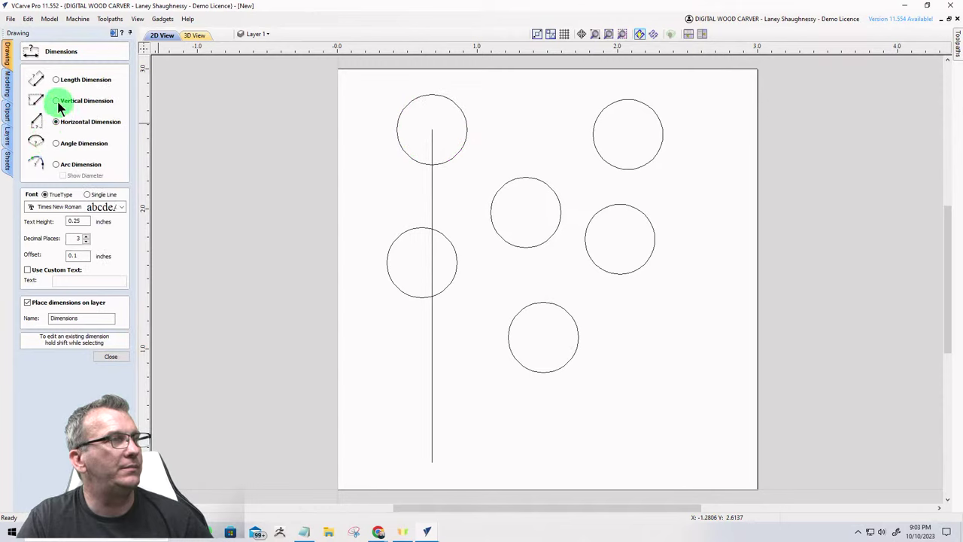
{"action": "left_click", "coordinate": [56, 101]}
{"action": "left_click", "coordinate": [423, 70]}
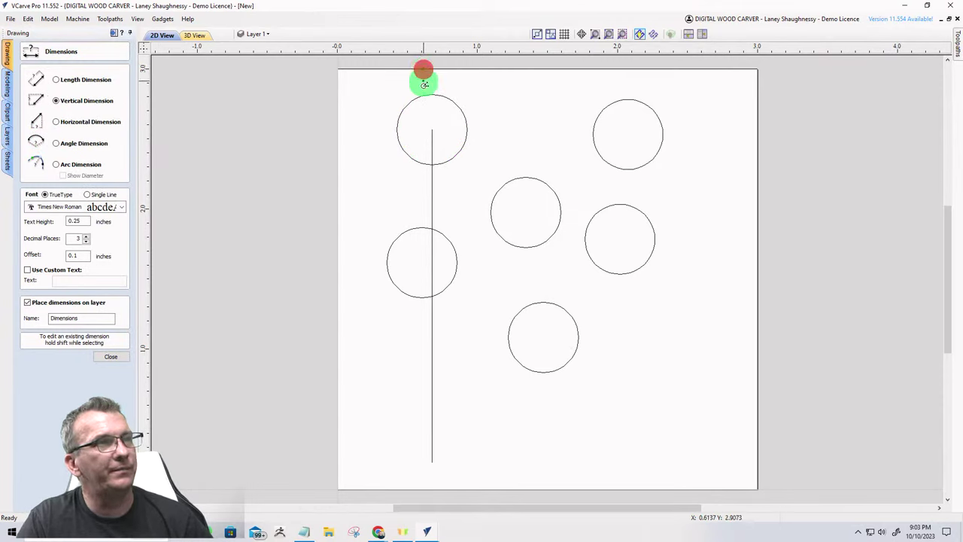
{"action": "left_click", "coordinate": [431, 132]}
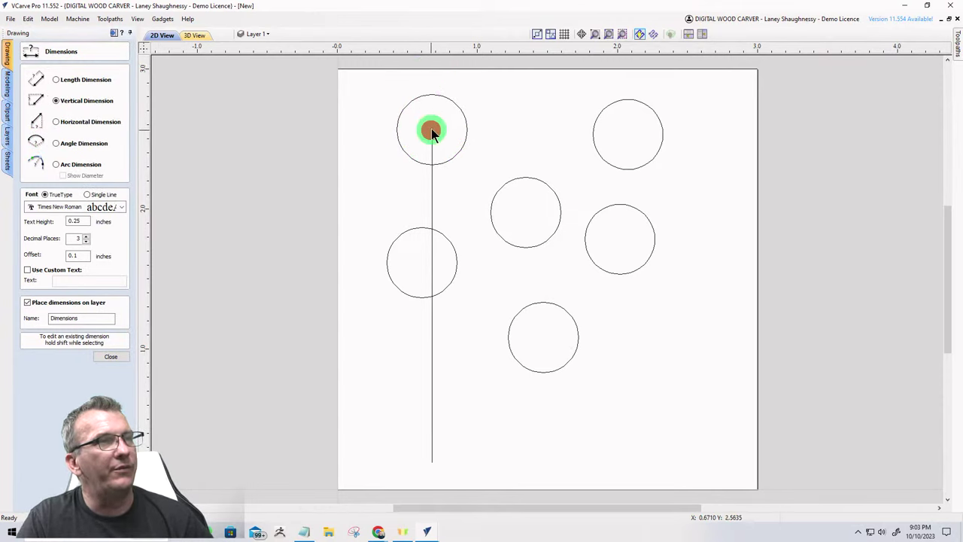
{"action": "left_click", "coordinate": [398, 118]}
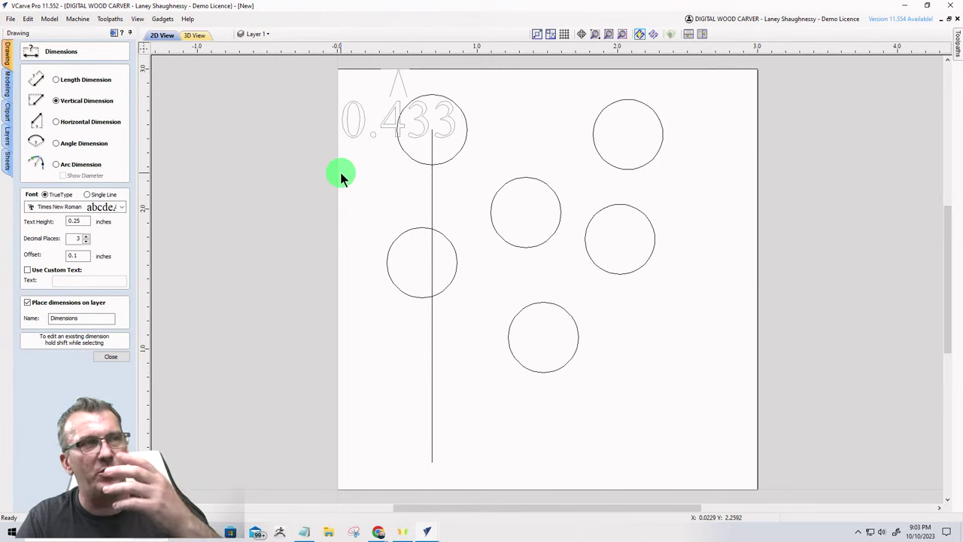
{"action": "key", "text": "Escape"}
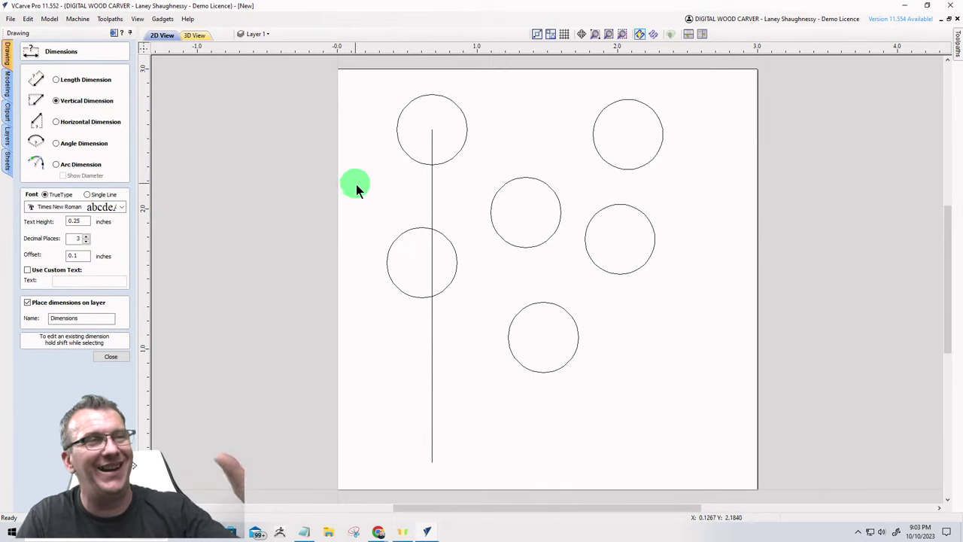
{"action": "left_click", "coordinate": [113, 353]}
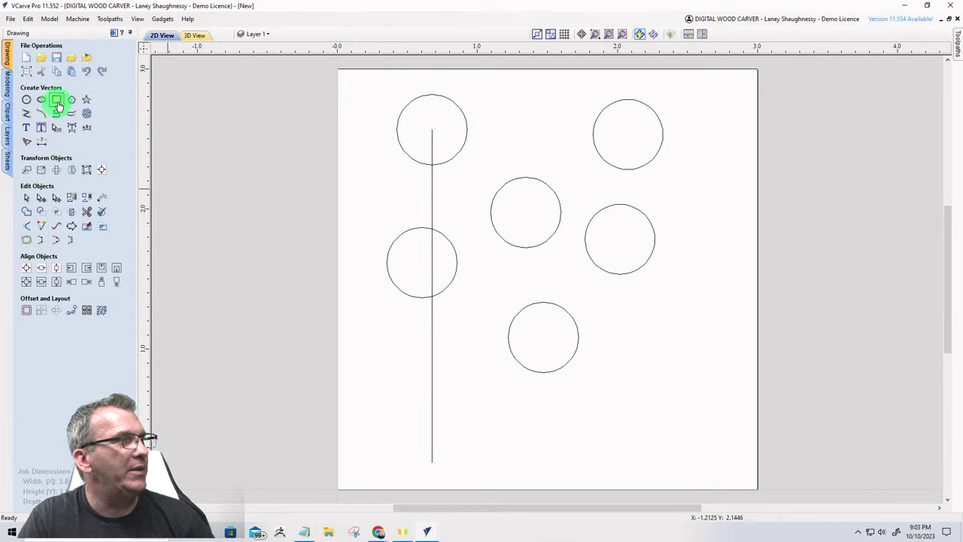
Create a 2.125 × 2.125 inch rectangle using width and height expressions x-0.875 and y-0.875.
{"action": "left_click", "coordinate": [58, 105]}
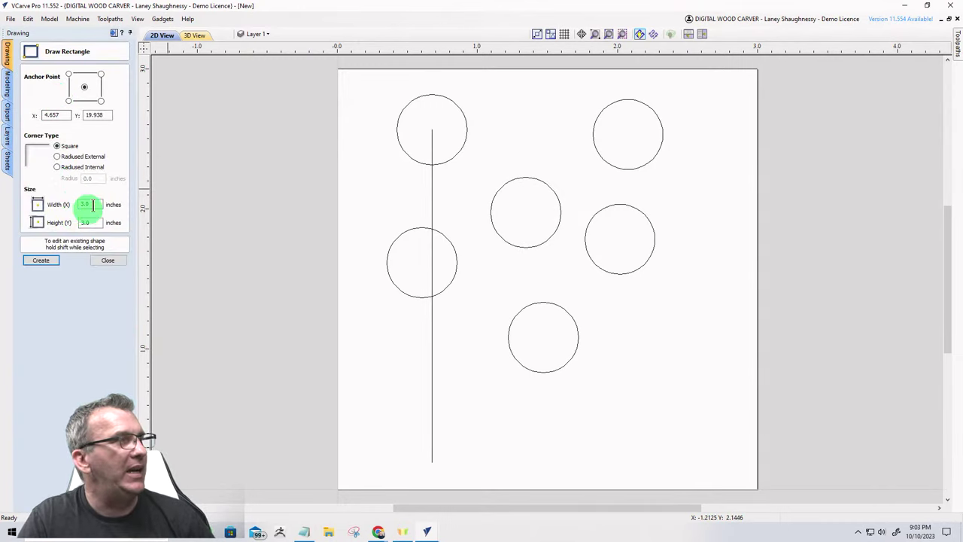
{"action": "double_click", "coordinate": [93, 204]}
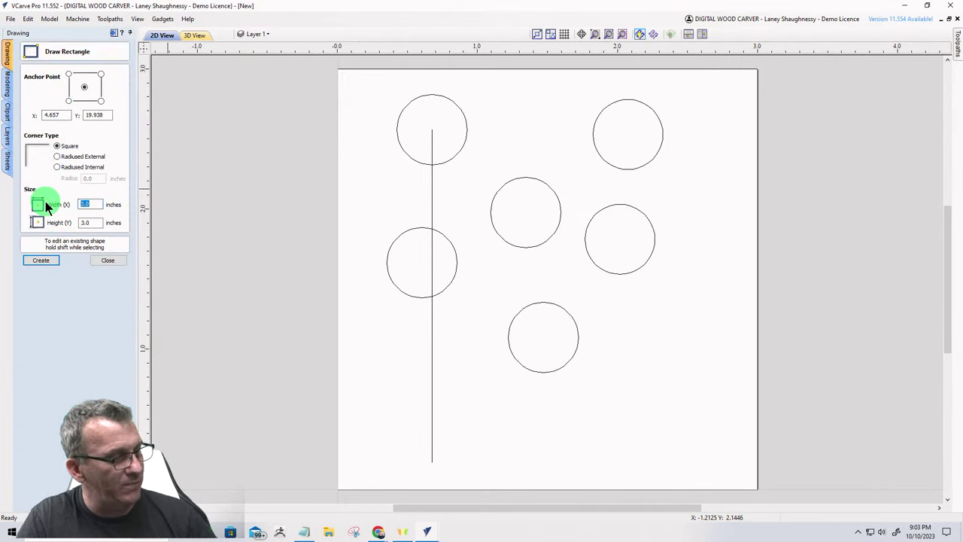
{"action": "type", "text": "x"}
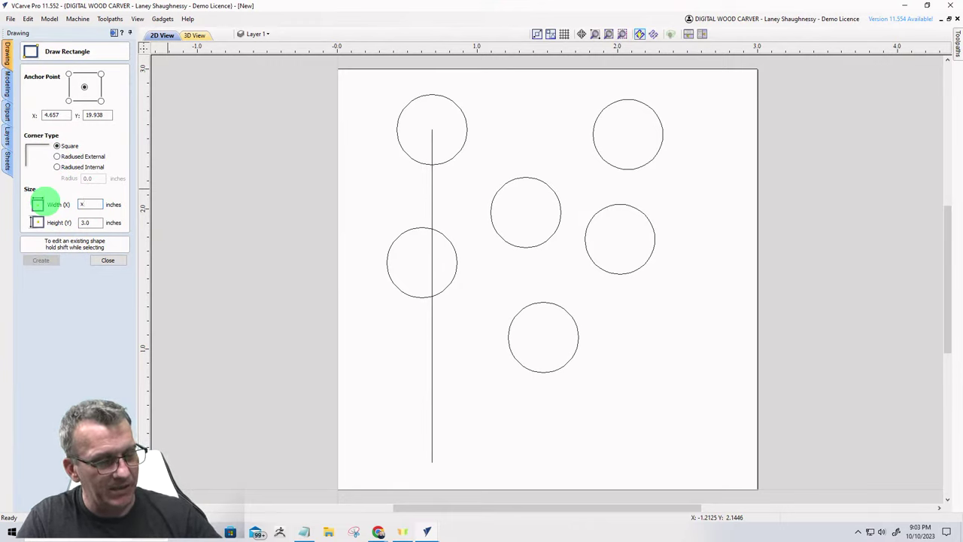
{"action": "type", "text": "-"}
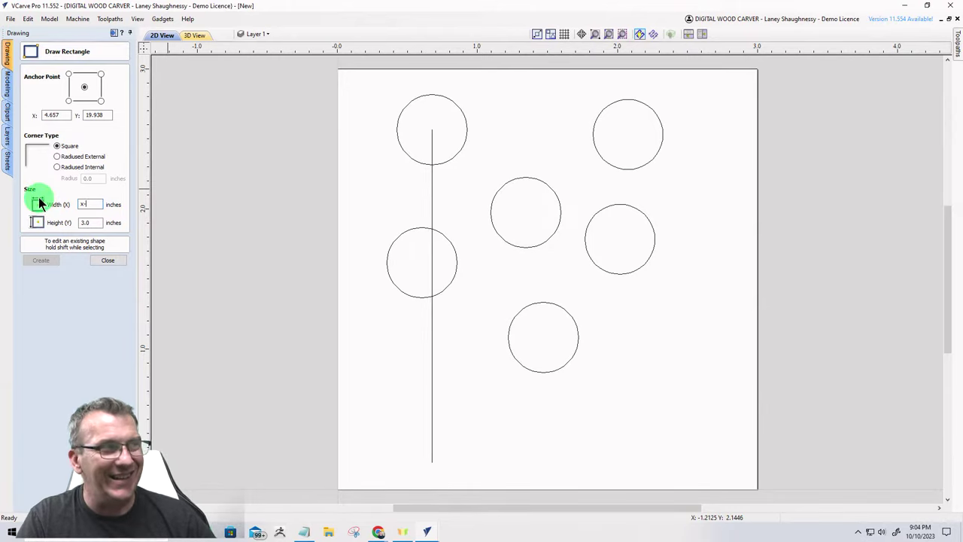
{"action": "double_click", "coordinate": [88, 204]}
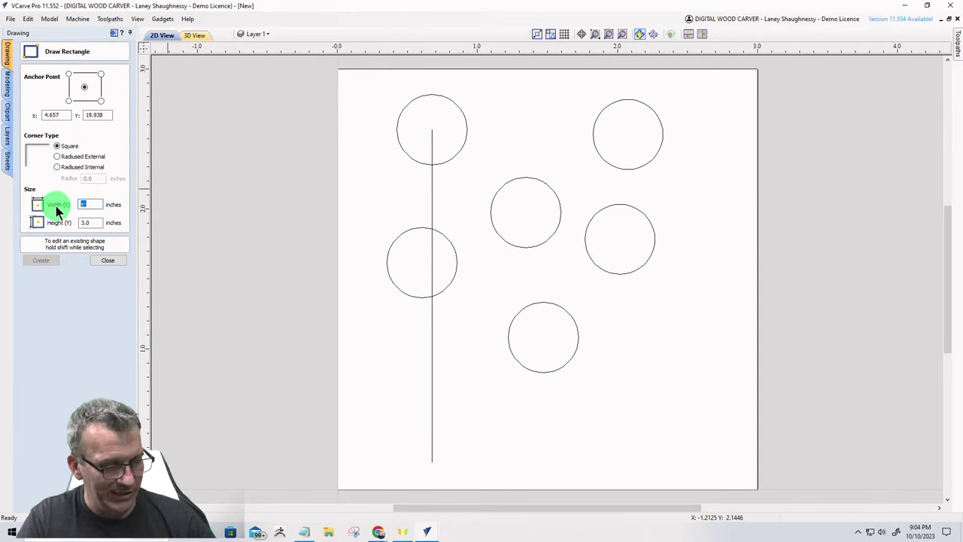
{"action": "type", "text": "."}
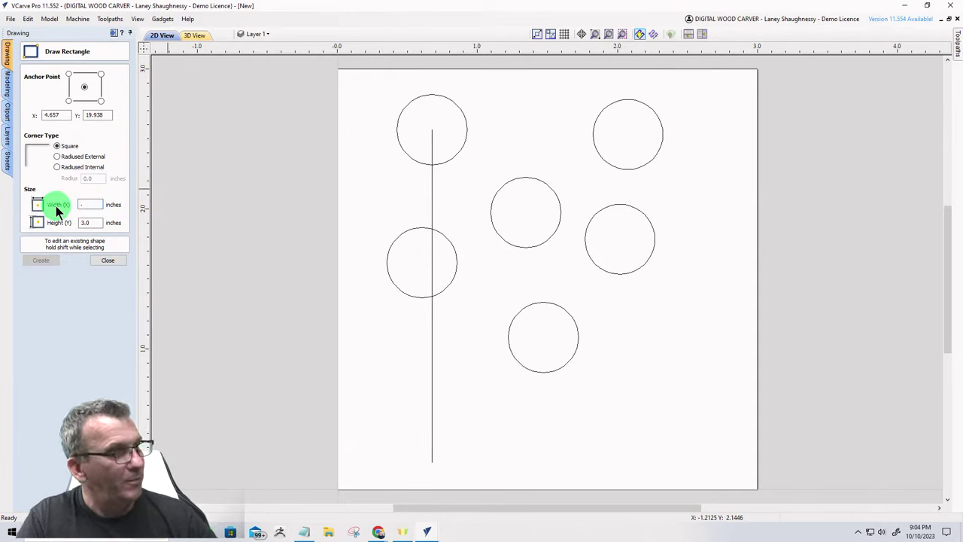
{"action": "type", "text": "4375\"2"}
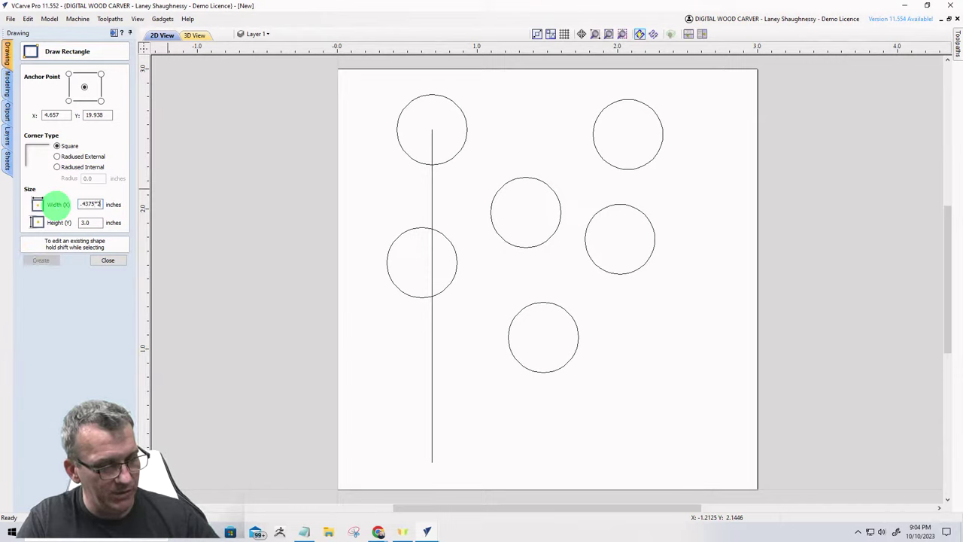
{"action": "key", "text": "equal"}
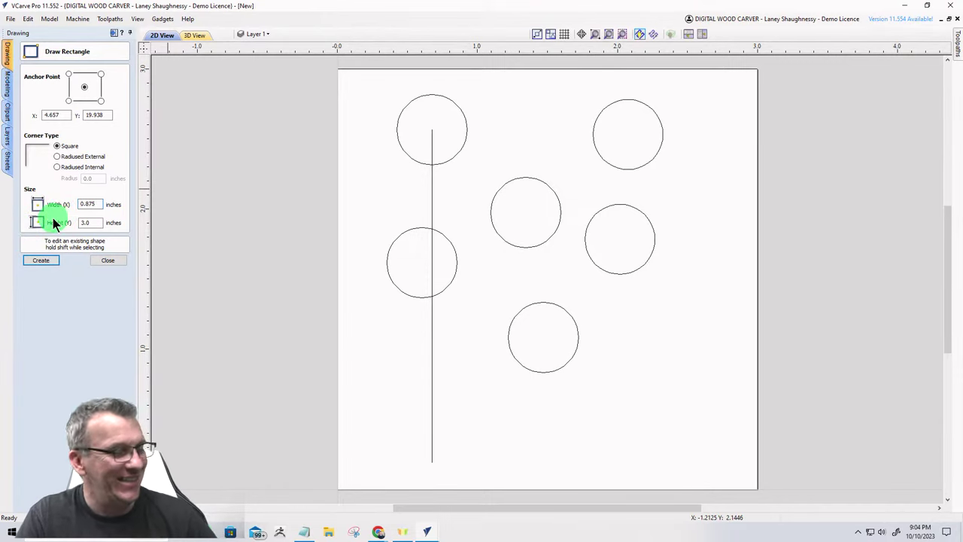
{"action": "type", "text": "-"}
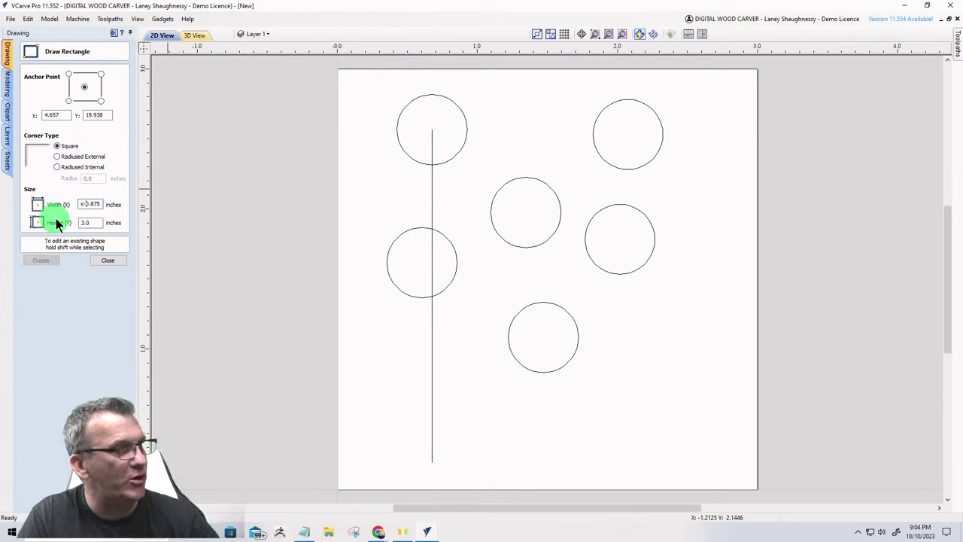
{"action": "left_click", "coordinate": [80, 204]}
{"action": "type", "text": "x"}
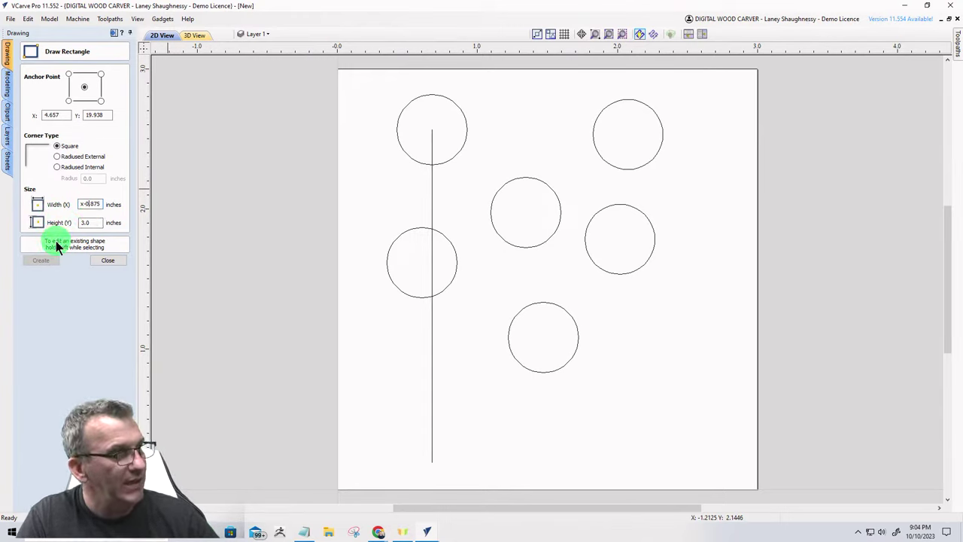
{"action": "key", "text": "Tab"}
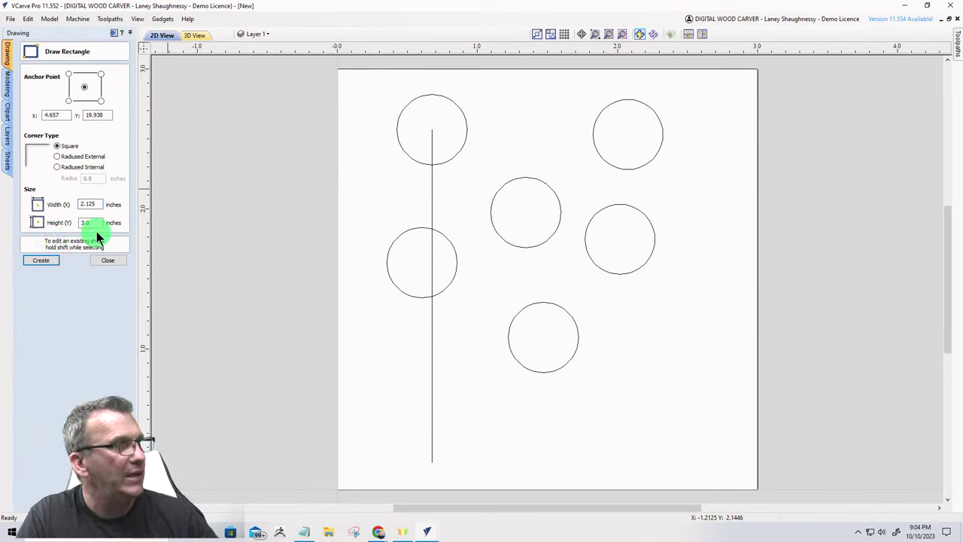
{"action": "left_click", "coordinate": [94, 223]}
{"action": "type", "text": "y-.375"}
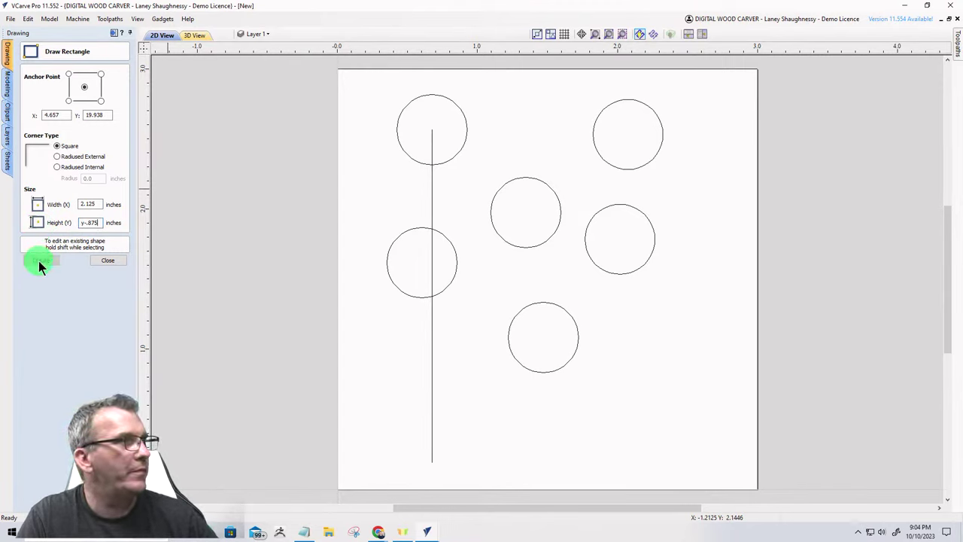
{"action": "left_click", "coordinate": [86, 226]}
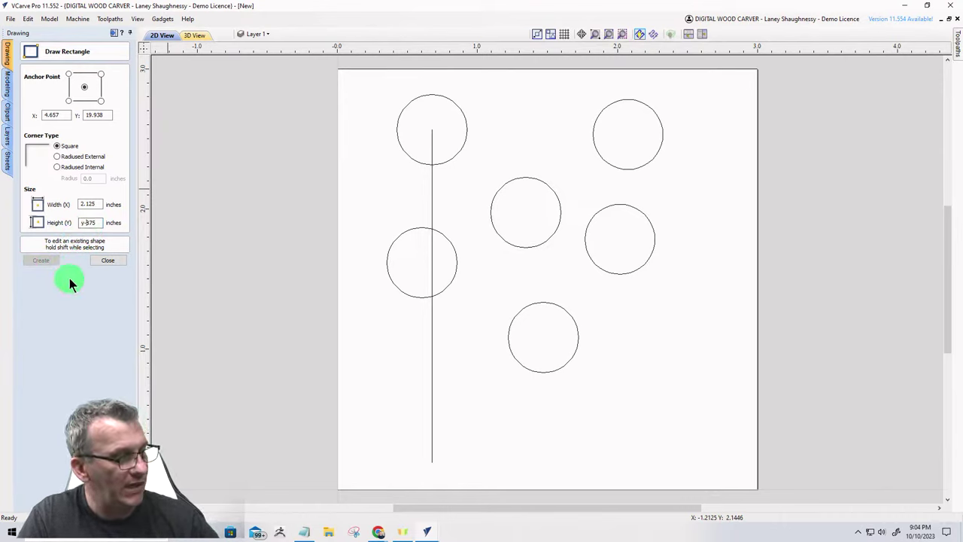
{"action": "type", "text": "3"}
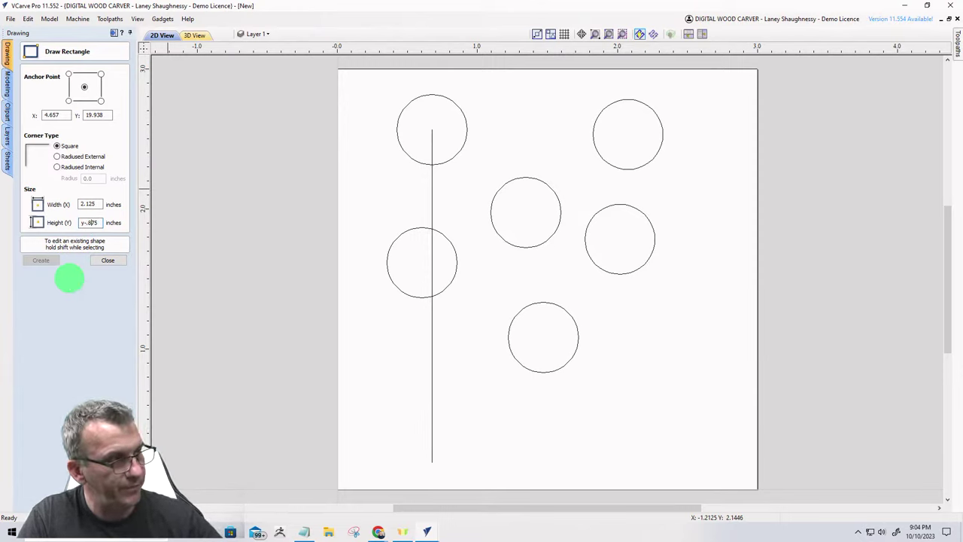
{"action": "key", "text": "Tab"}
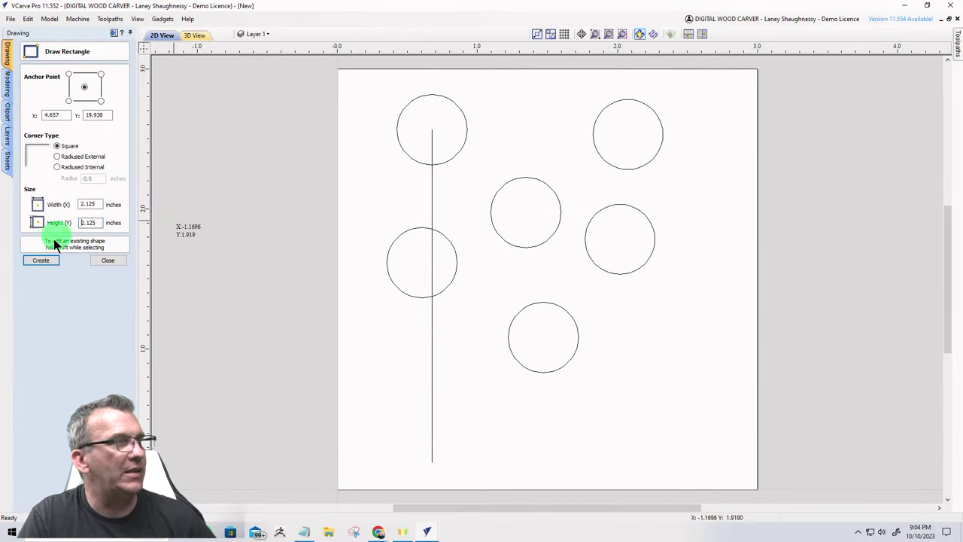
{"action": "left_click", "coordinate": [43, 261]}
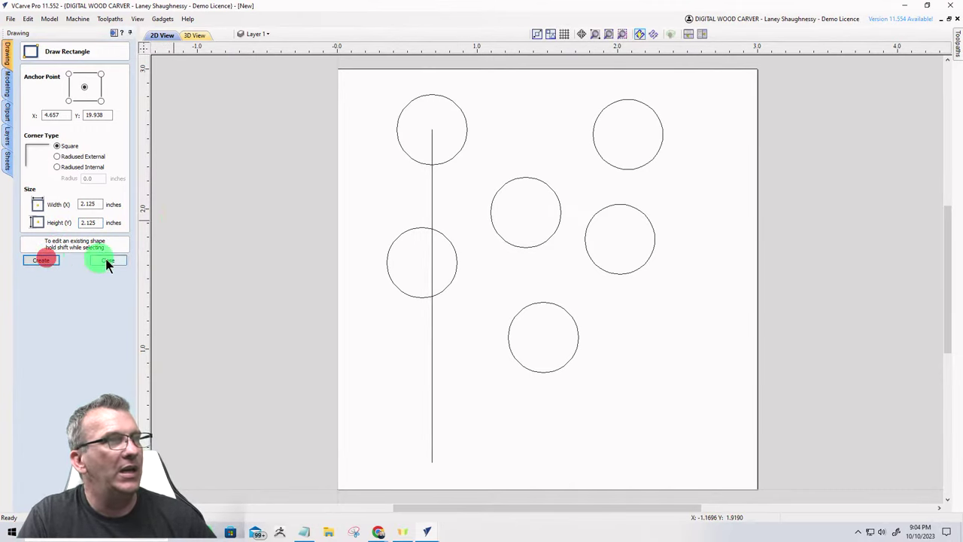
Recreate the square anchored at centre X 1.5, Y 1.5.
{"action": "double_click", "coordinate": [57, 114]}
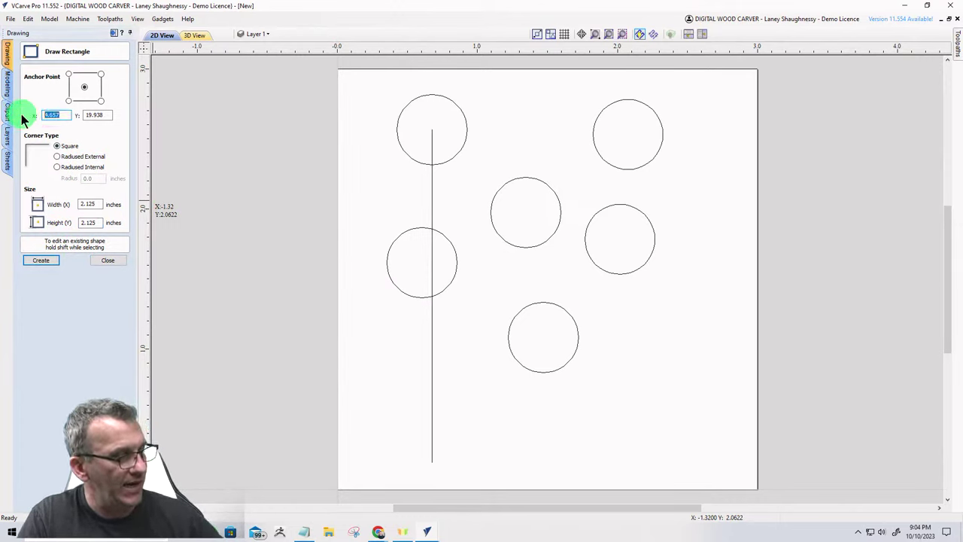
{"action": "type", "text": "x/"}
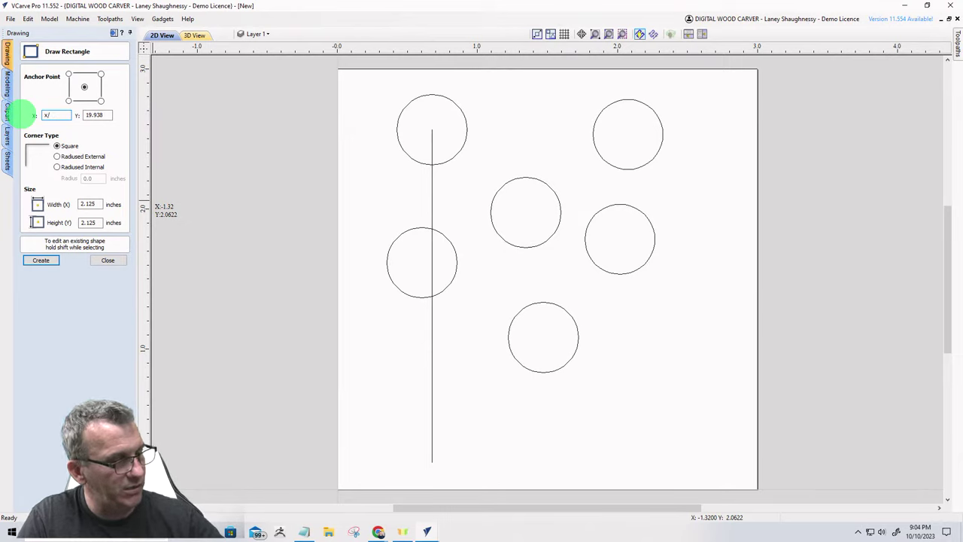
{"action": "double_click", "coordinate": [99, 115]}
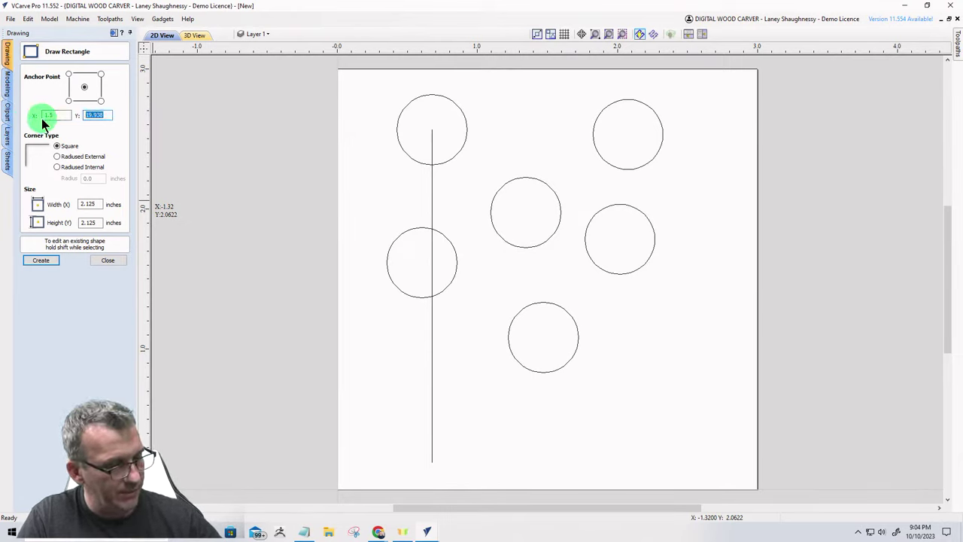
{"action": "type", "text": "1.5"}
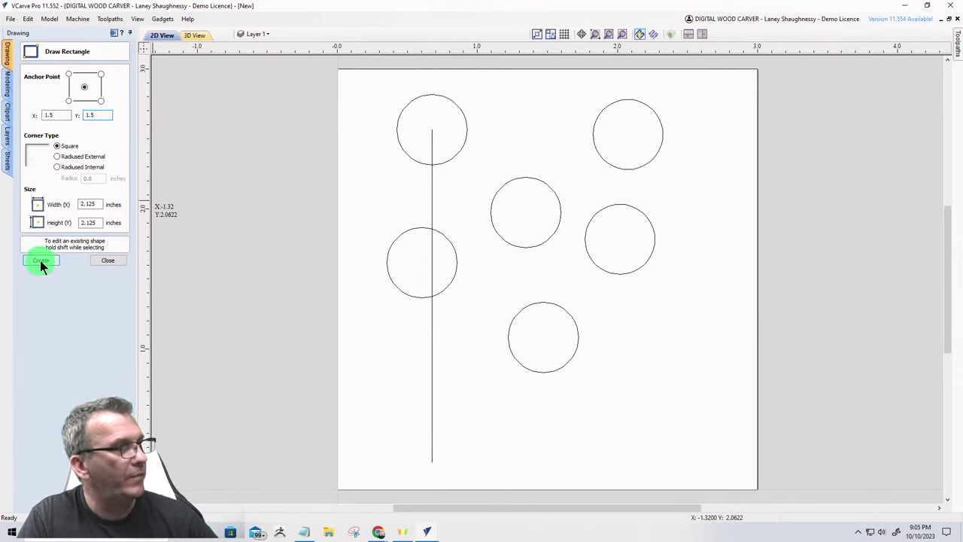
{"action": "left_click", "coordinate": [40, 261]}
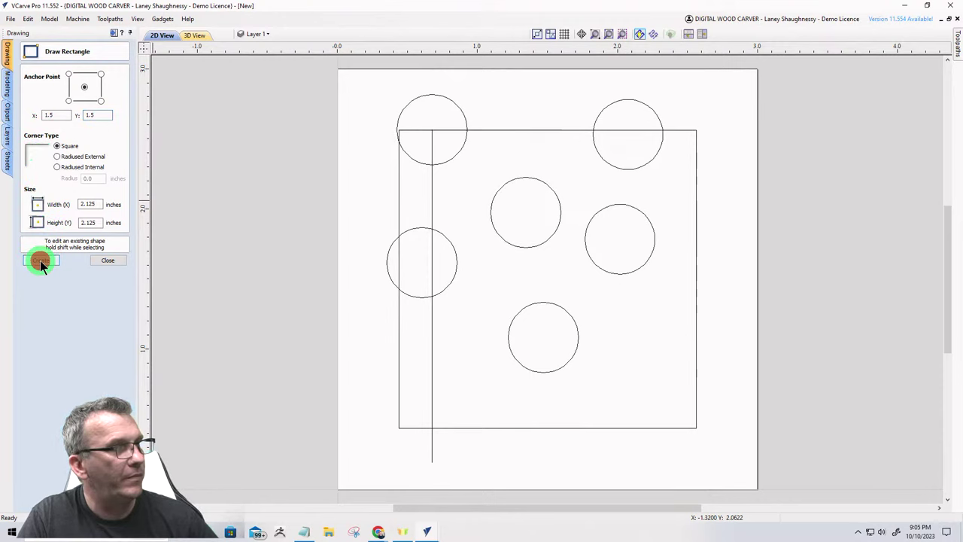
{"action": "left_click", "coordinate": [109, 260]}
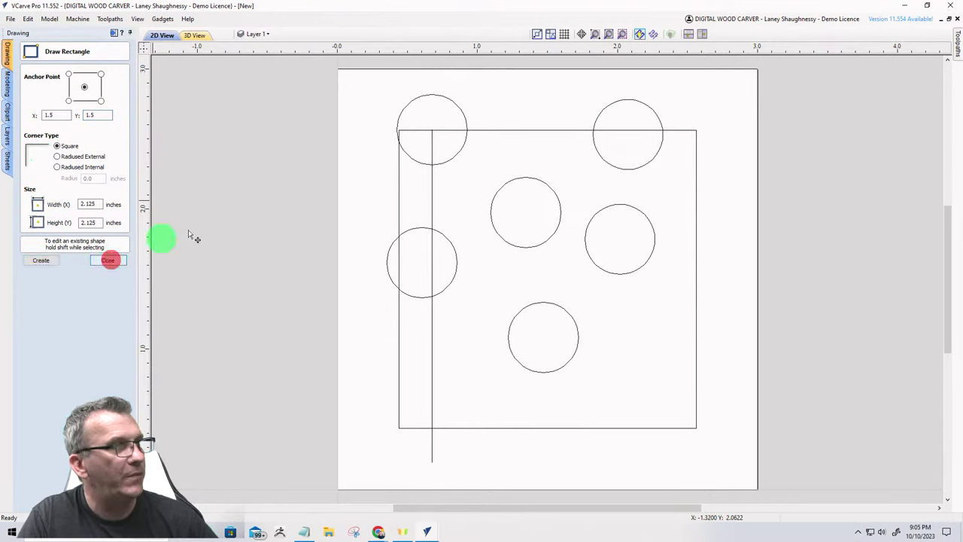
Delete the guide line and snap three circles to the square's top-left corner, left edge and bottom-left corner.
{"action": "left_click", "coordinate": [432, 188]}
{"action": "key", "text": "Delete"}
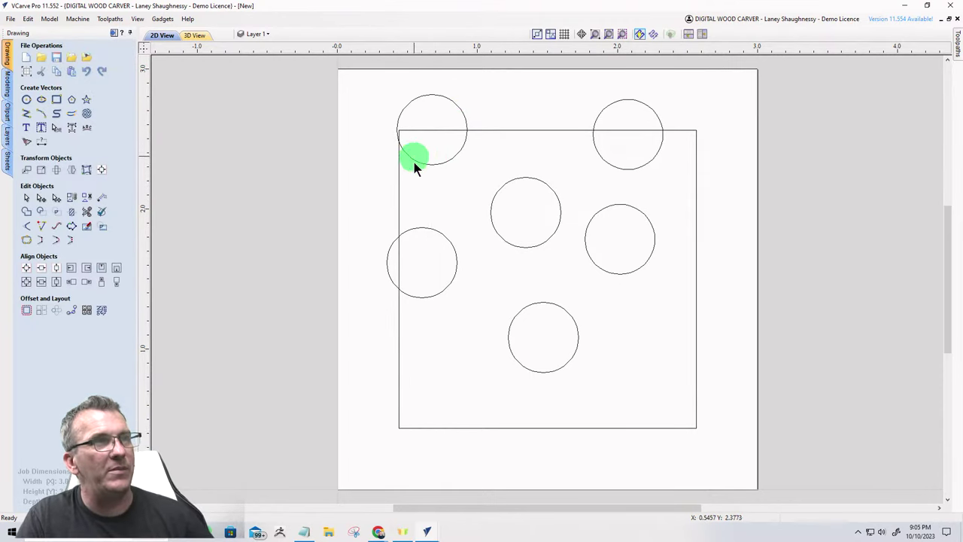
{"action": "left_click", "coordinate": [415, 158]}
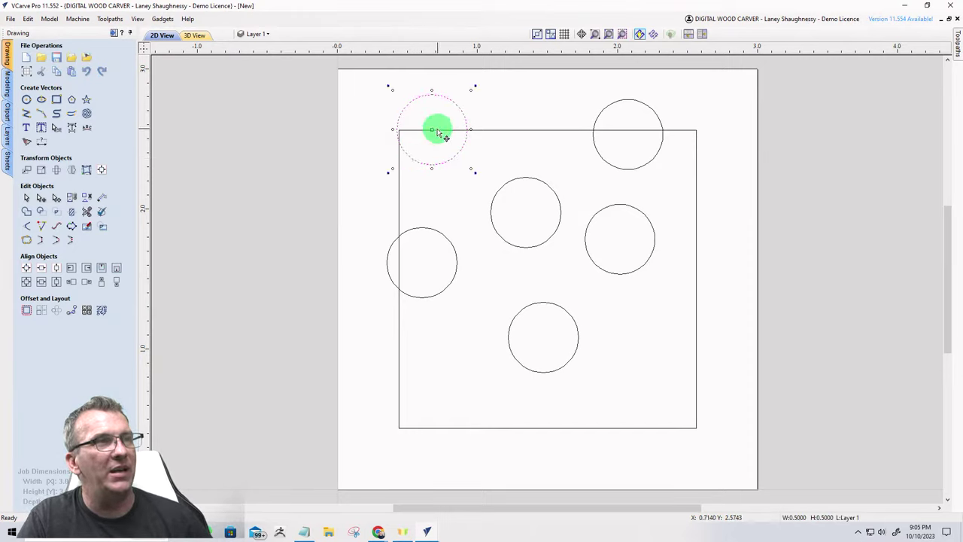
{"action": "left_click_drag", "start_coordinate": [434, 127], "coordinate": [399, 130]}
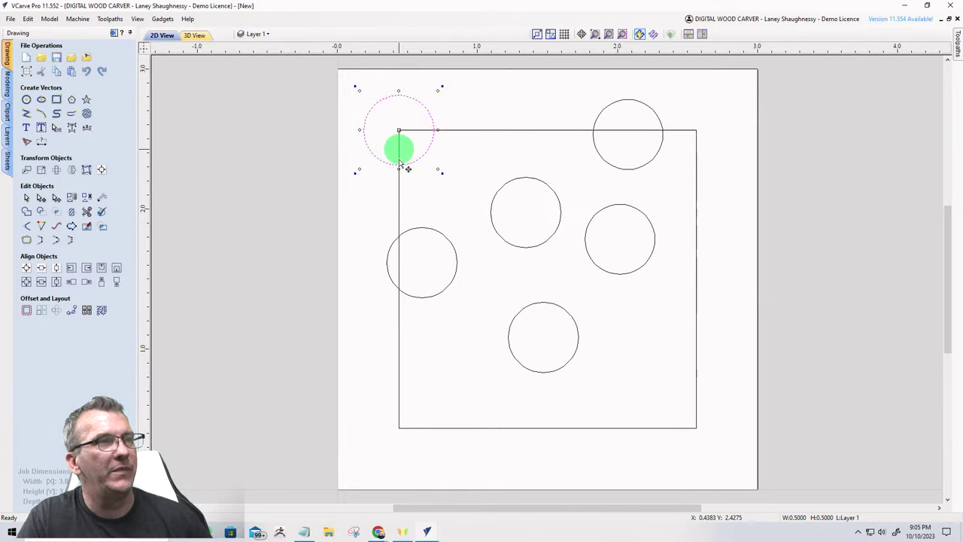
{"action": "left_click", "coordinate": [446, 237]}
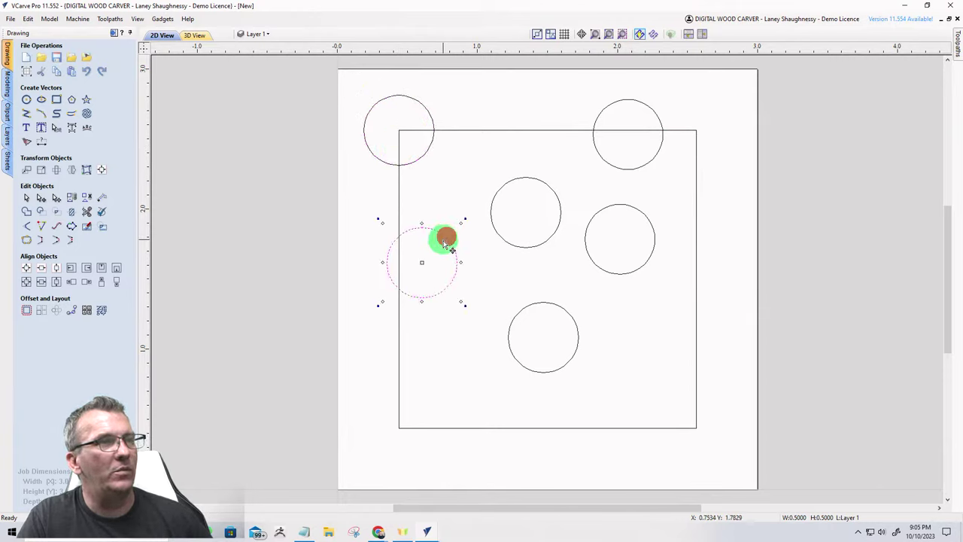
{"action": "left_click_drag", "start_coordinate": [424, 262], "coordinate": [398, 277]}
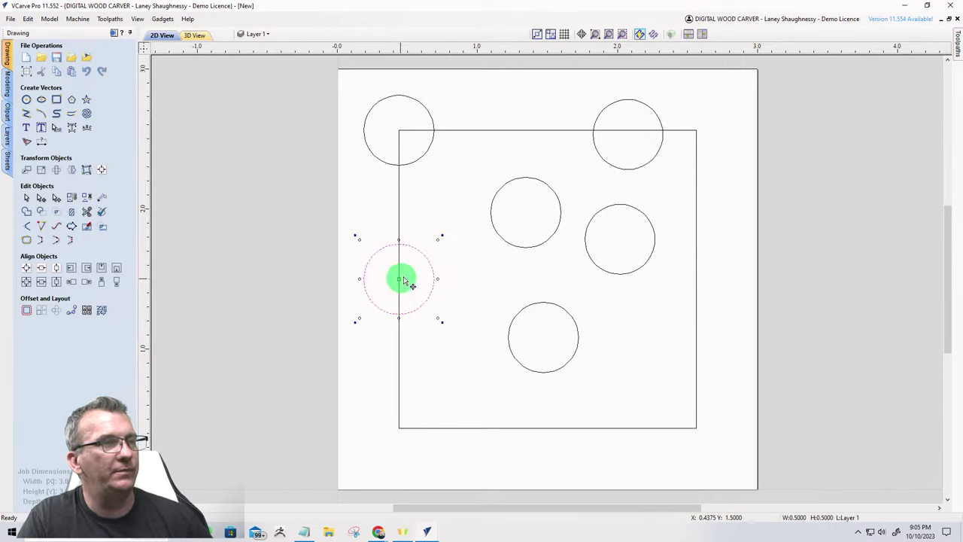
{"action": "left_click", "coordinate": [494, 232]}
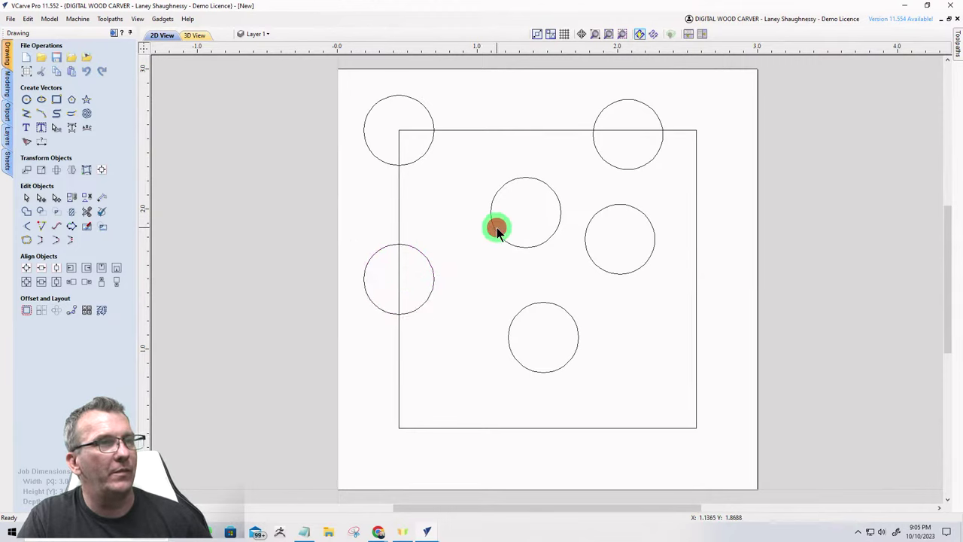
{"action": "left_click", "coordinate": [495, 230]}
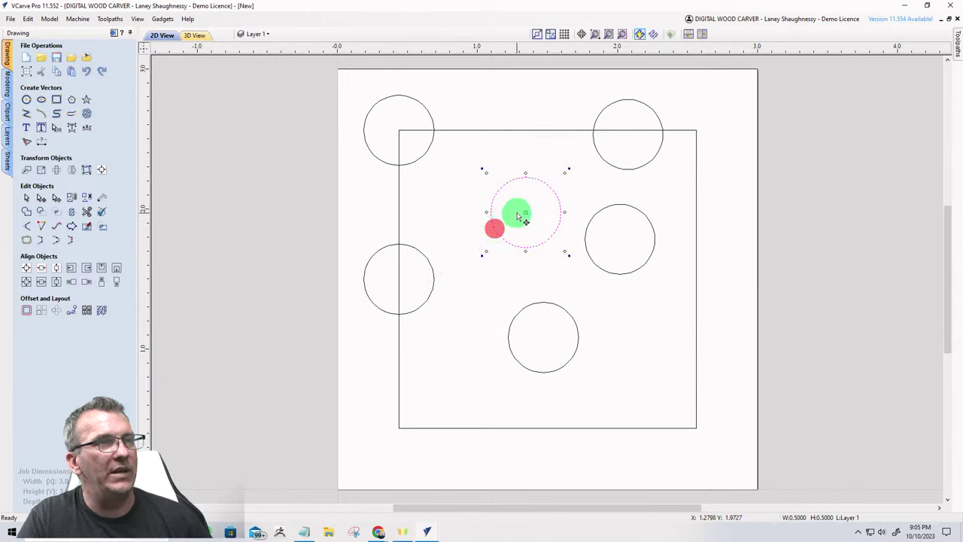
{"action": "left_click_drag", "start_coordinate": [527, 214], "coordinate": [399, 427]}
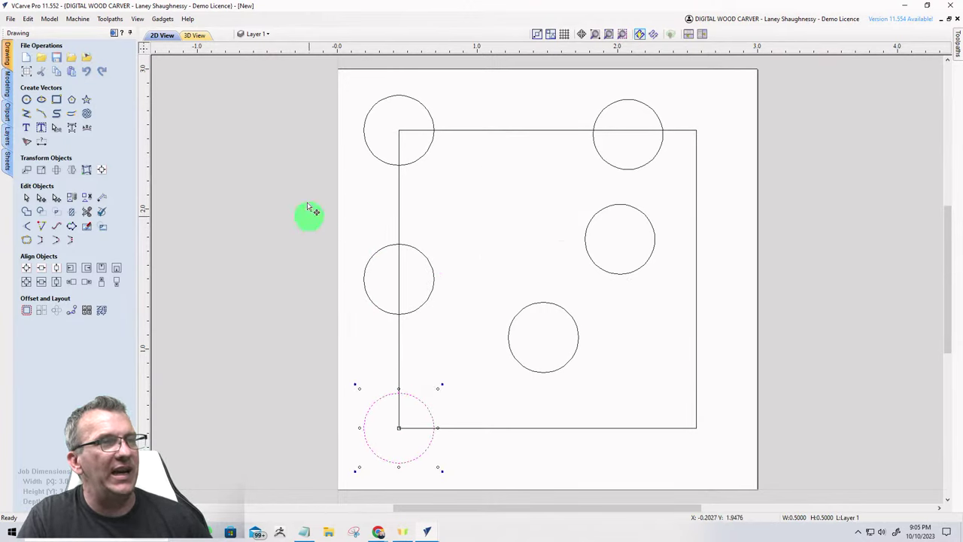
Snap the remaining circles to the top-right corner, right-edge midpoint and bottom-right corner.
{"action": "left_click", "coordinate": [605, 158]}
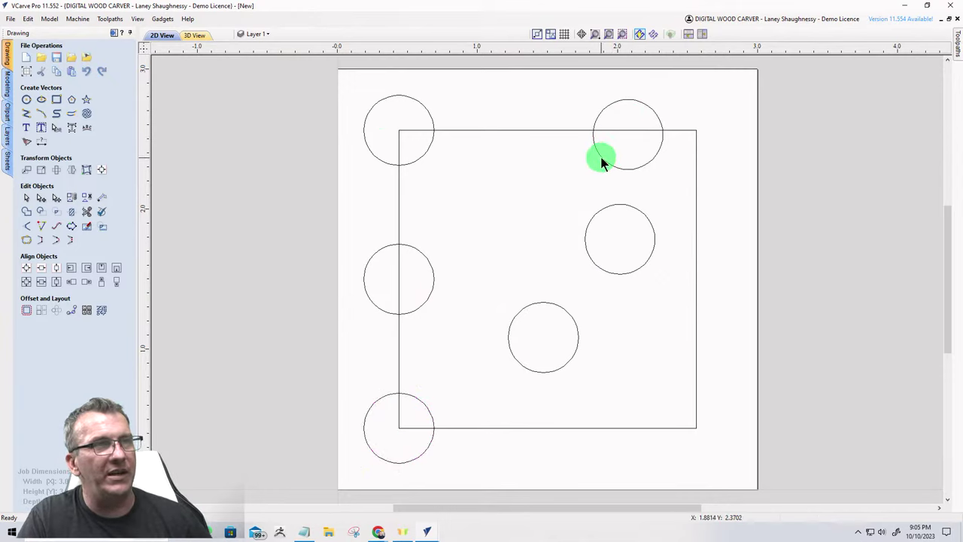
{"action": "left_click", "coordinate": [603, 160]}
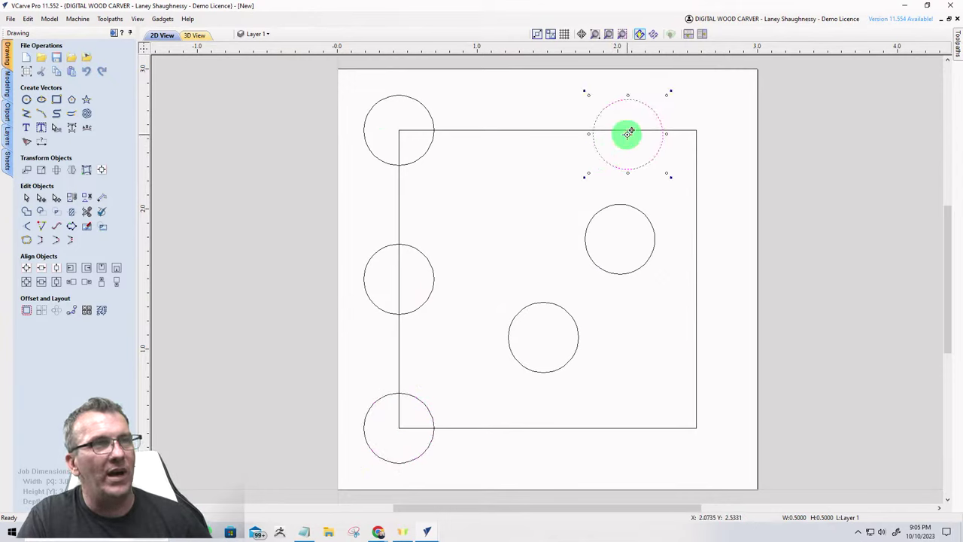
{"action": "left_click_drag", "start_coordinate": [625, 134], "coordinate": [695, 130]}
{"action": "left_click", "coordinate": [586, 244]}
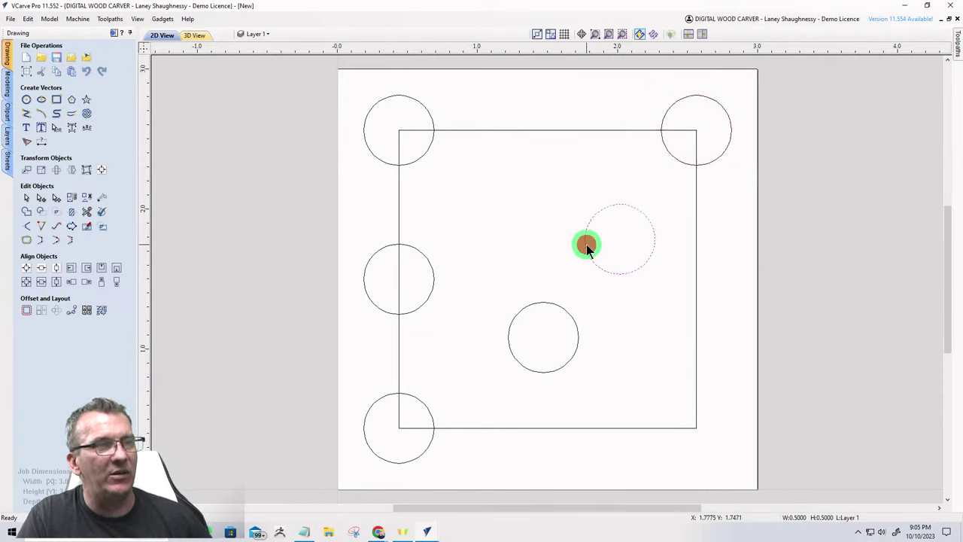
{"action": "left_click_drag", "start_coordinate": [619, 239], "coordinate": [697, 280]}
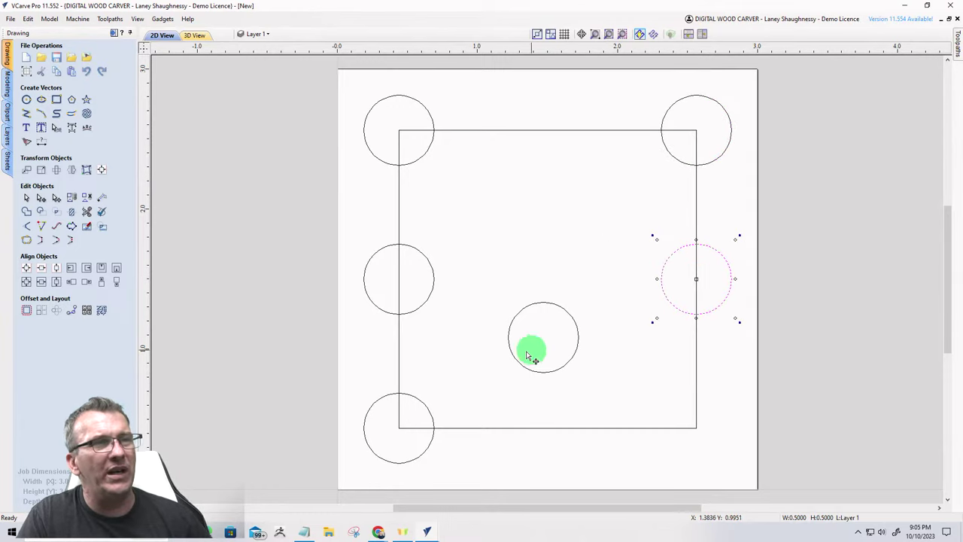
{"action": "left_click", "coordinate": [517, 357]}
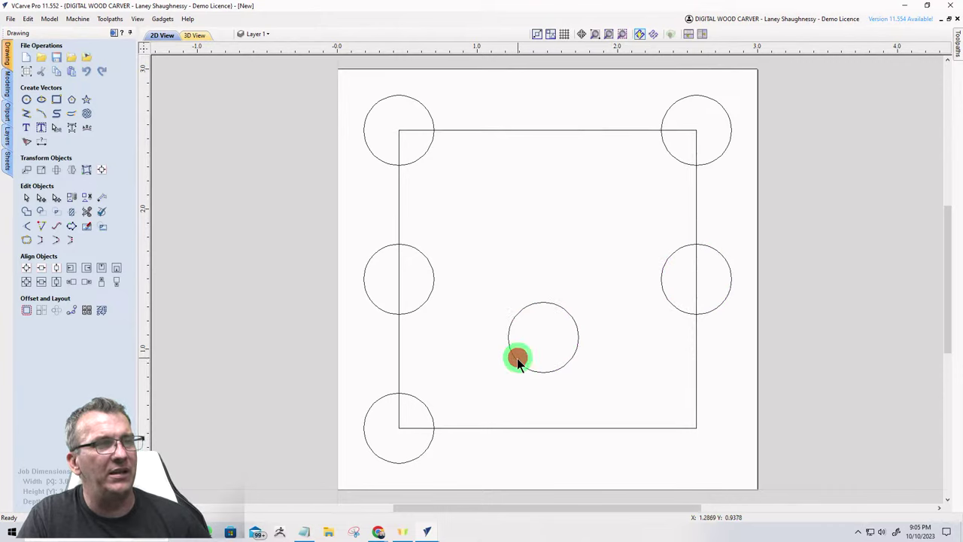
{"action": "left_click", "coordinate": [518, 358]}
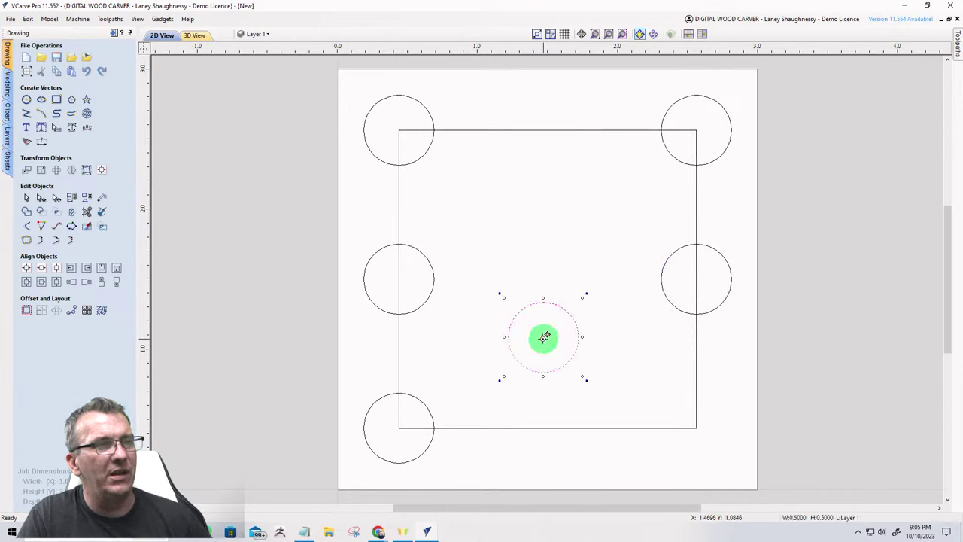
{"action": "left_click_drag", "start_coordinate": [544, 337], "coordinate": [697, 428]}
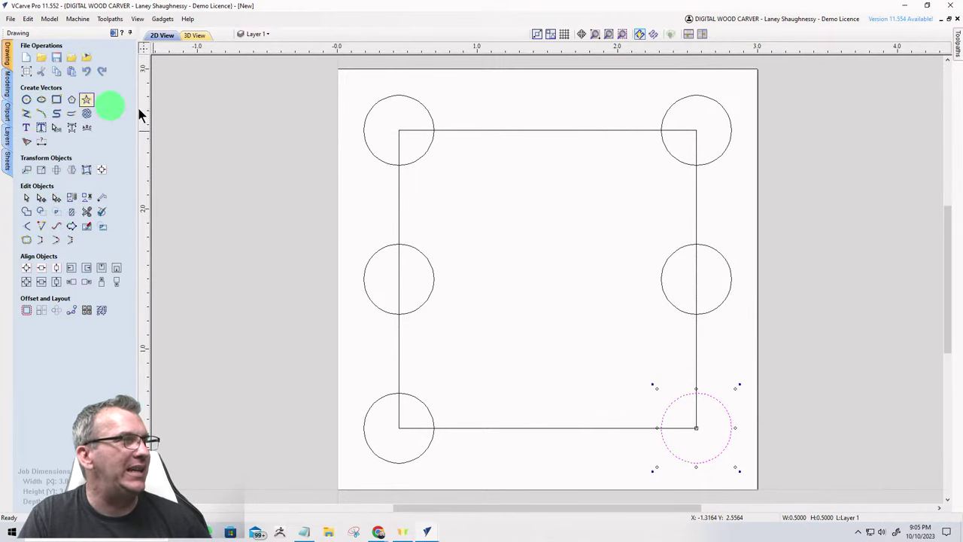
Nudge the left column of three circles right, just inside the square's left edge.
{"action": "mouse_move", "coordinate": [326, 80]}
{"action": "left_mouse_down"}
{"action": "mouse_move", "coordinate": [509, 410]}
{"action": "mouse_move", "coordinate": [509, 490]}
{"action": "left_mouse_up"}
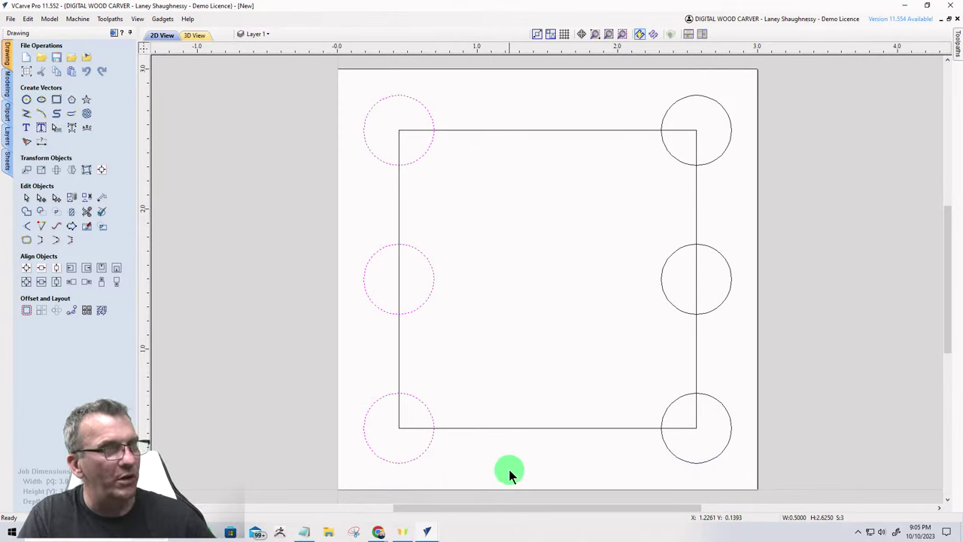
{"action": "key", "text": "Right"}
{"action": "key", "text": "Right"}
{"action": "key", "text": "Right"}
{"action": "key", "text": "Right"}
{"action": "key", "text": "Right"}
{"action": "key", "text": "Right"}
{"action": "key", "text": "Right"}
{"action": "key", "text": "Right"}
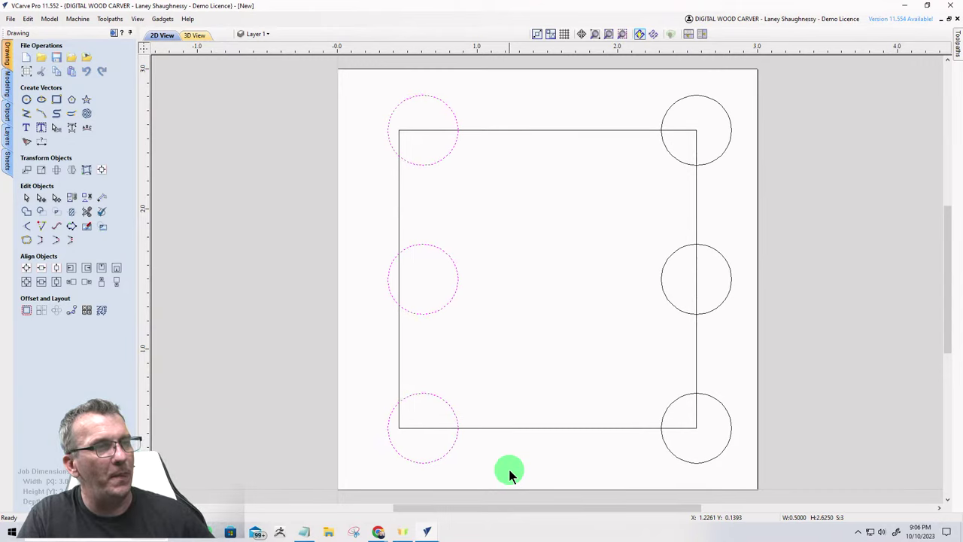
{"action": "key", "text": "Right"}
{"action": "key", "text": "Right"}
{"action": "key", "text": "Right"}
{"action": "key", "text": "Right"}
{"action": "key", "text": "Left"}
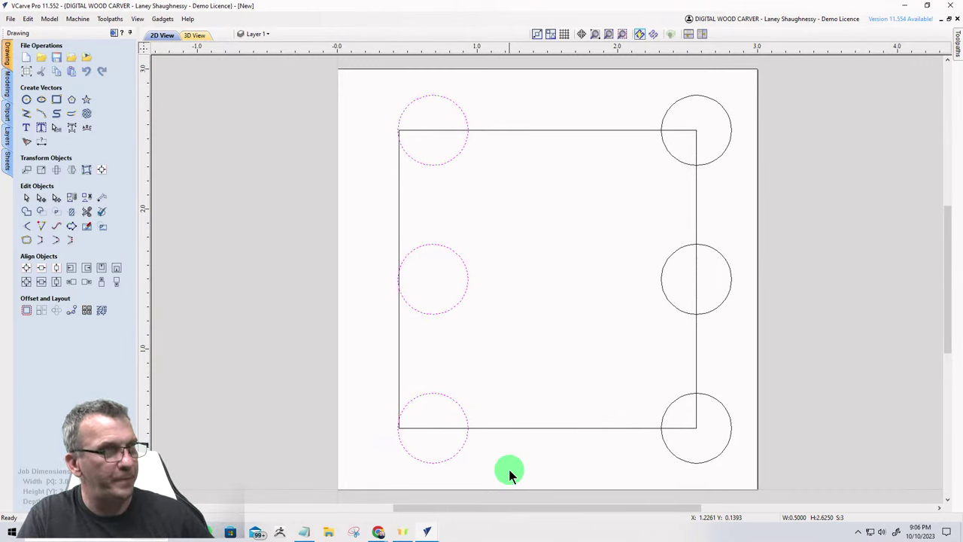
{"action": "key", "text": "Right"}
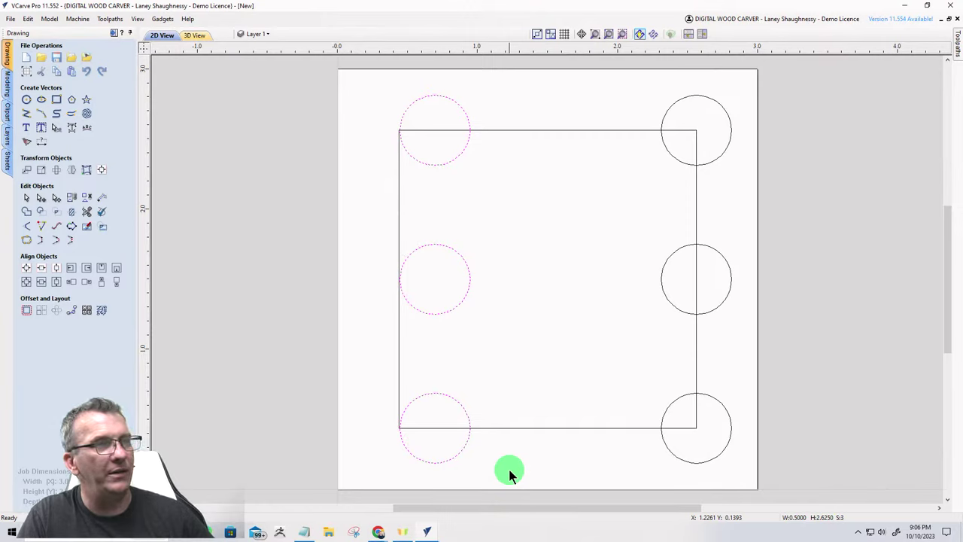
Delete the right-hand column of three circles.
{"action": "left_click_drag", "start_coordinate": [628, 78], "coordinate": [832, 538]}
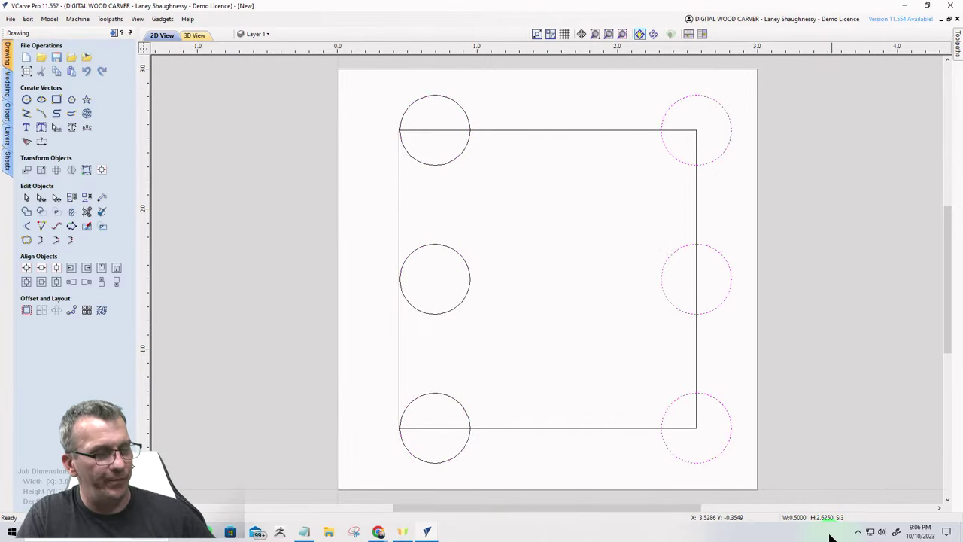
{"action": "key", "text": "Delete"}
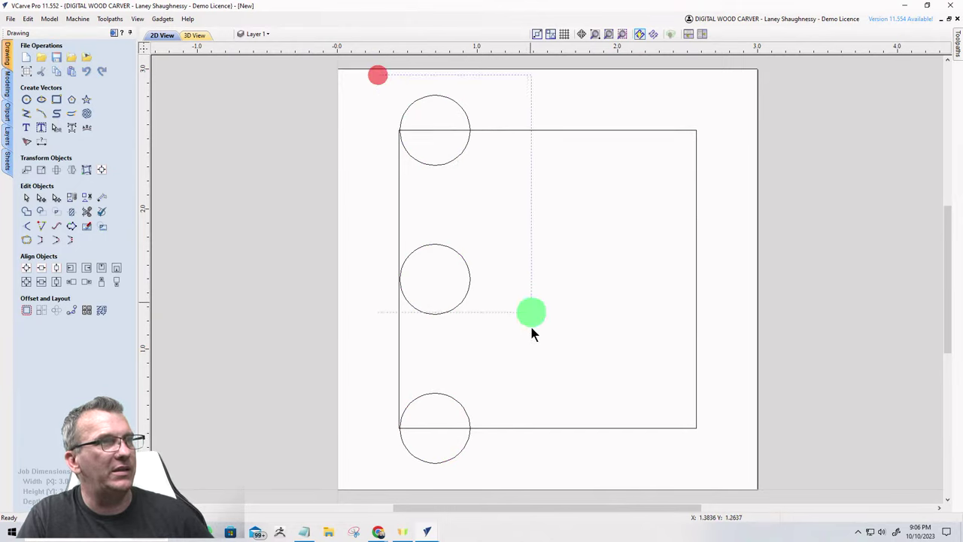
{"action": "left_click_drag", "start_coordinate": [531, 331], "coordinate": [532, 511]}
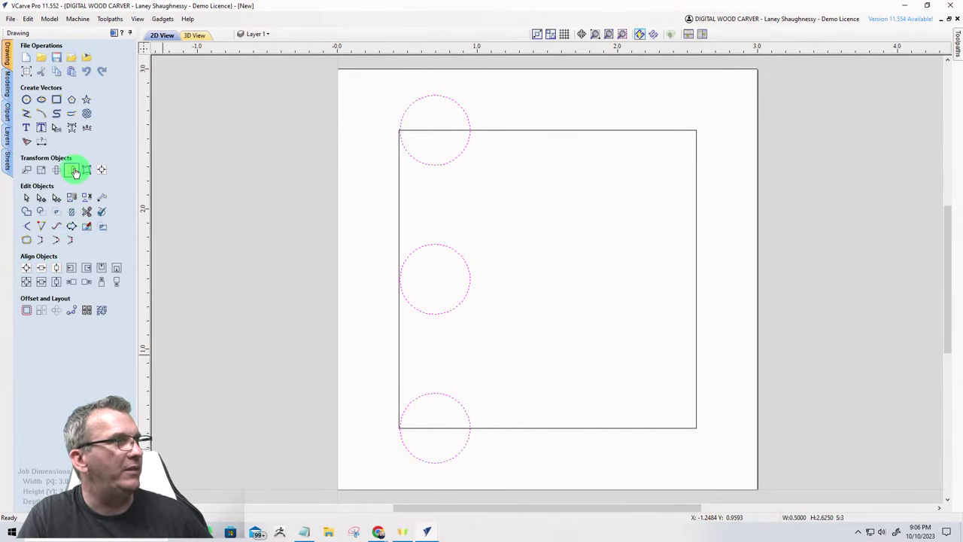
Mirror a copy of the left pip column horizontally onto the square's right side.
{"action": "left_click", "coordinate": [70, 171]}
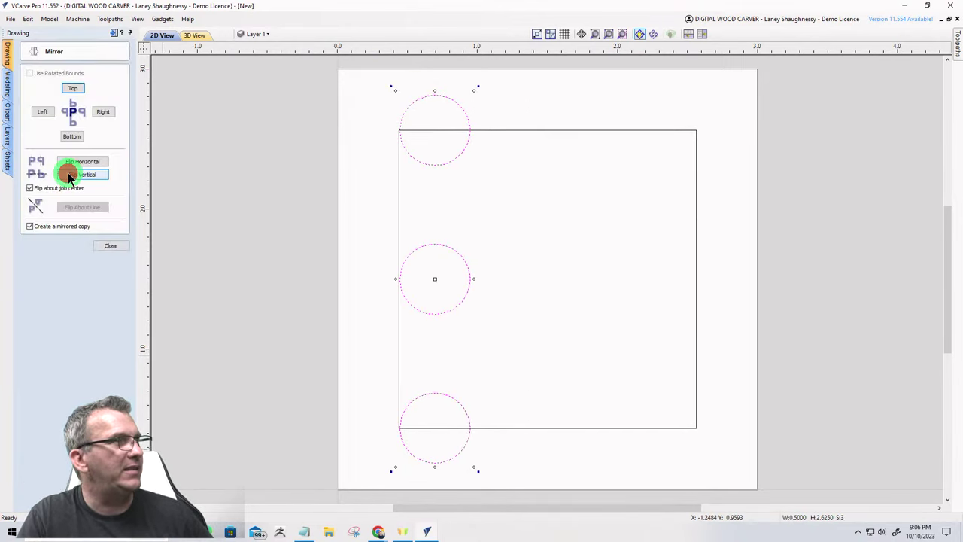
{"action": "left_click", "coordinate": [66, 161]}
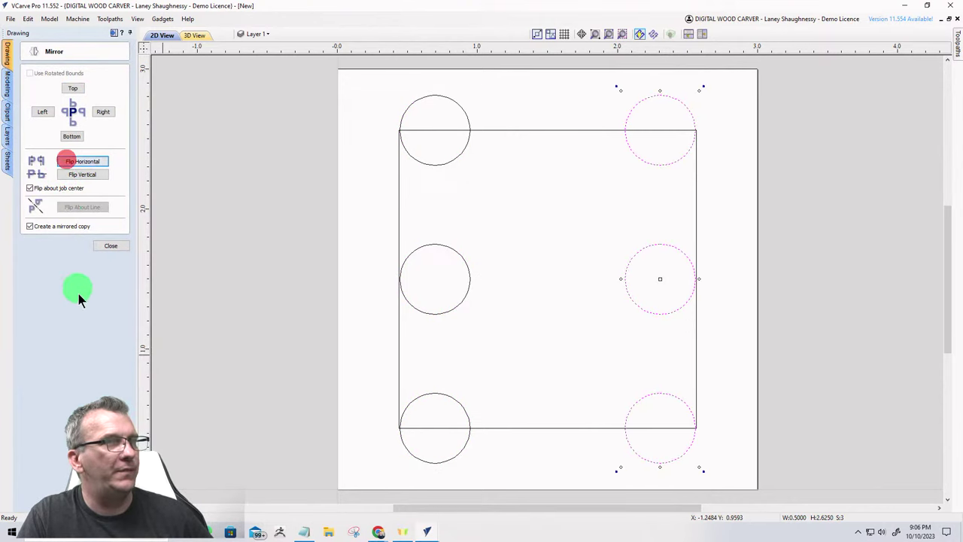
{"action": "left_click", "coordinate": [109, 246]}
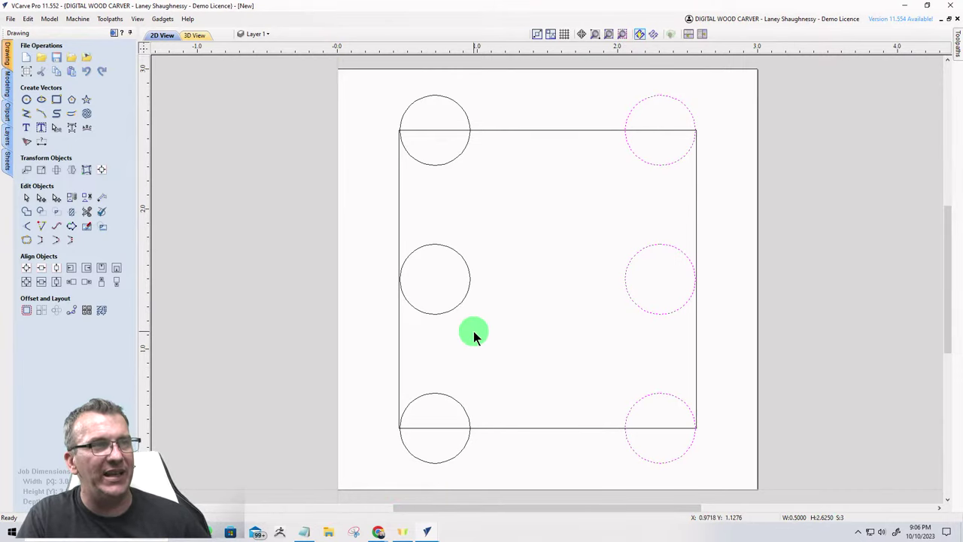
Narrow the square outline so its left and right sides sit on the pip column centres.
{"action": "left_click", "coordinate": [399, 230]}
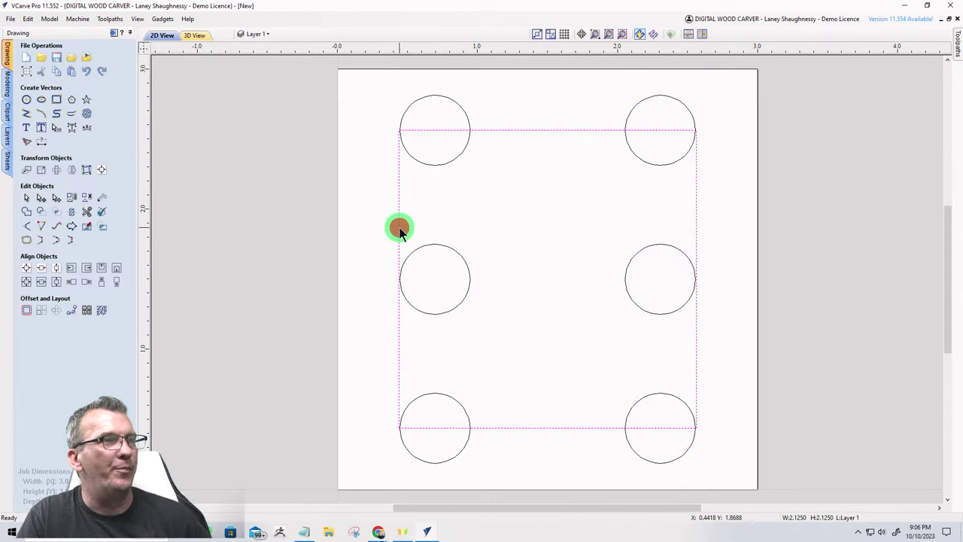
{"action": "left_click", "coordinate": [396, 280]}
{"action": "left_click", "coordinate": [399, 258]}
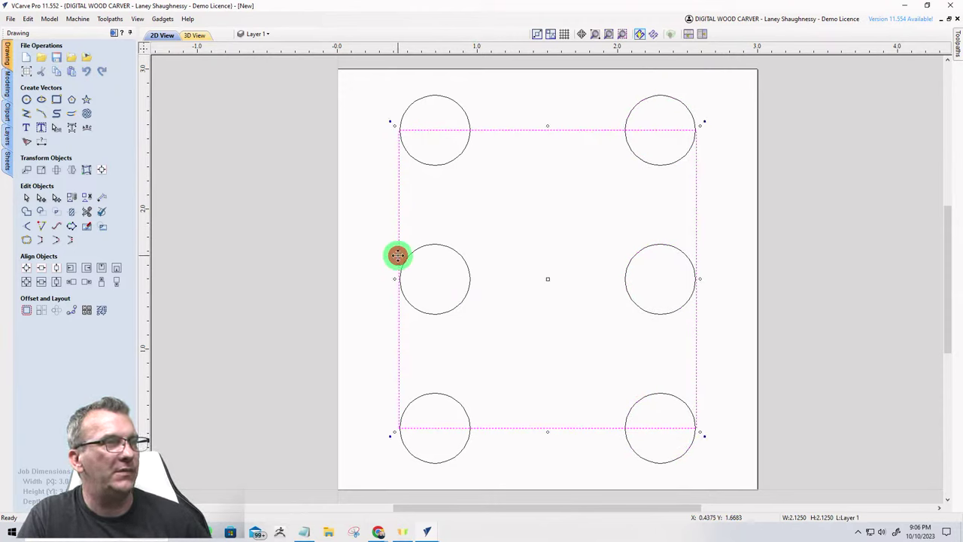
{"action": "left_click_drag", "start_coordinate": [396, 279], "coordinate": [432, 277]}
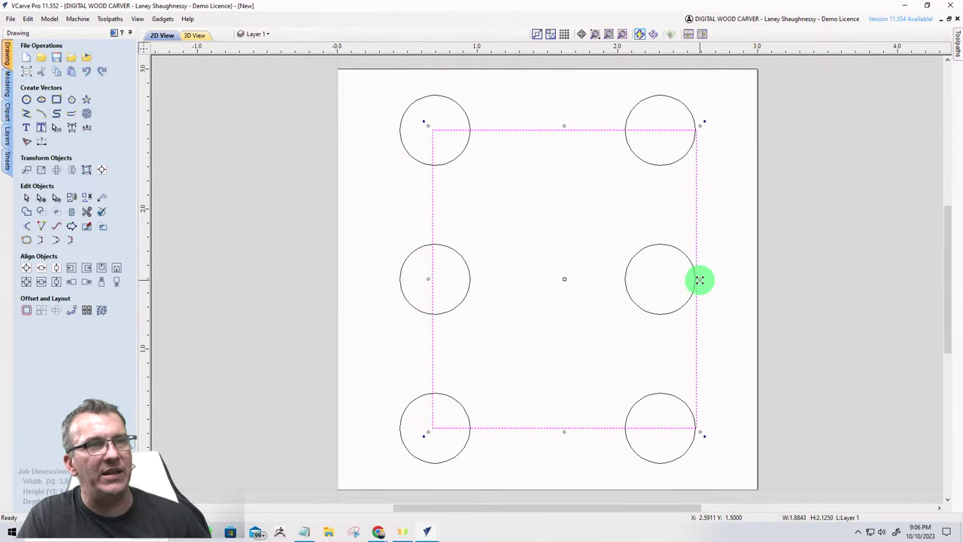
{"action": "left_click_drag", "start_coordinate": [696, 279], "coordinate": [660, 277]}
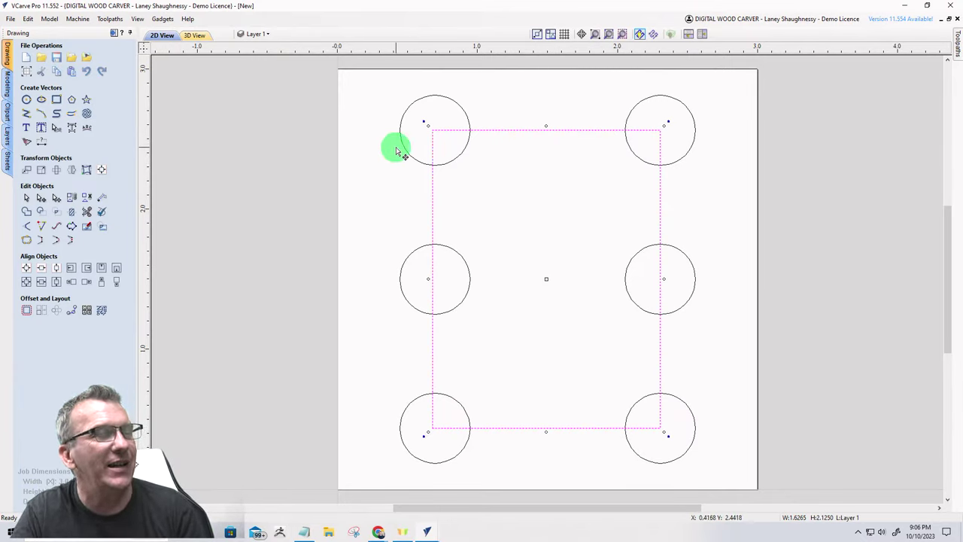
Select the resized outline together with all six pip circles.
{"action": "left_click", "coordinate": [384, 211]}
{"action": "left_click_drag", "start_coordinate": [303, 79], "coordinate": [794, 512]}
{"action": "left_click", "coordinate": [663, 306]}
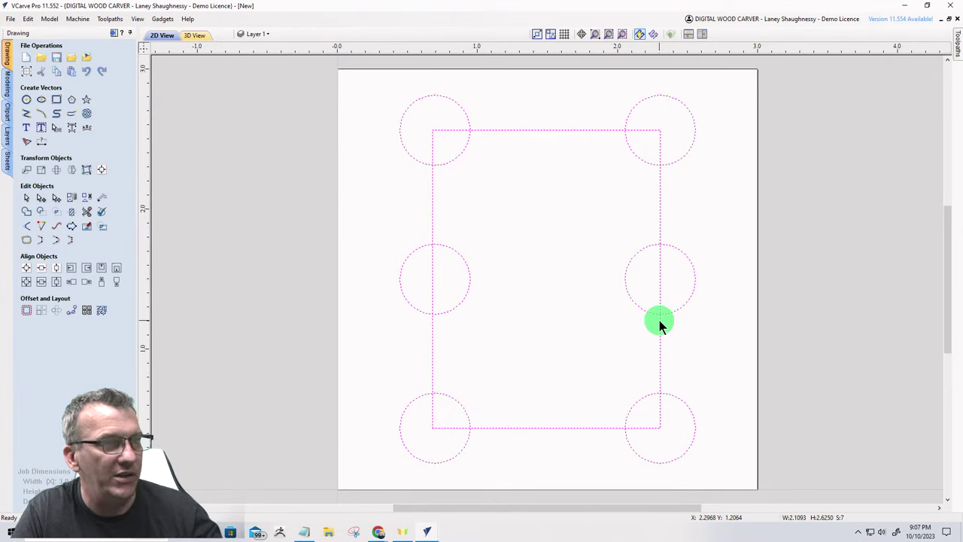
Move the six selected pip circles, without the outline, onto another layer.
{"action": "left_click", "coordinate": [660, 320], "text": "shift"}
{"action": "right_click", "coordinate": [660, 321]}
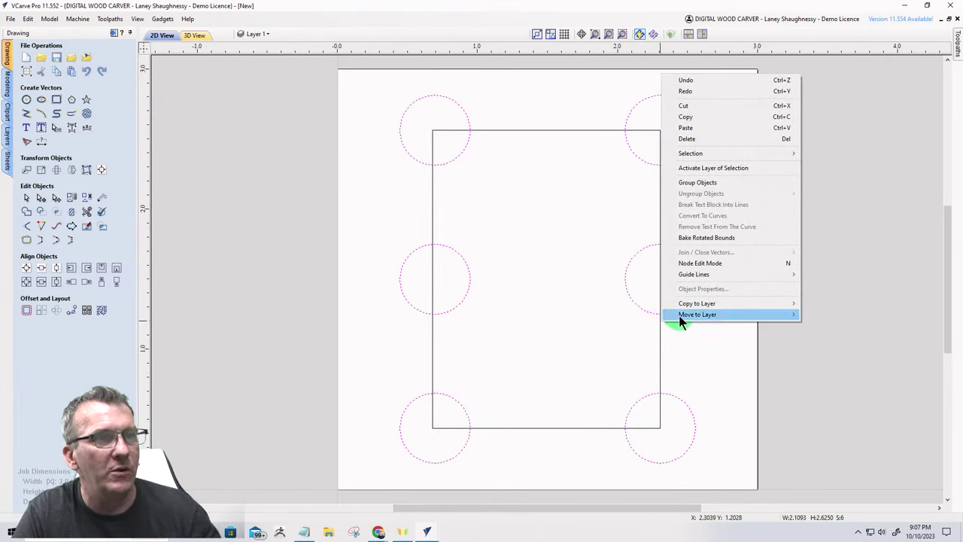
{"action": "mouse_move", "coordinate": [687, 317]}
{"action": "left_click", "coordinate": [828, 371]}
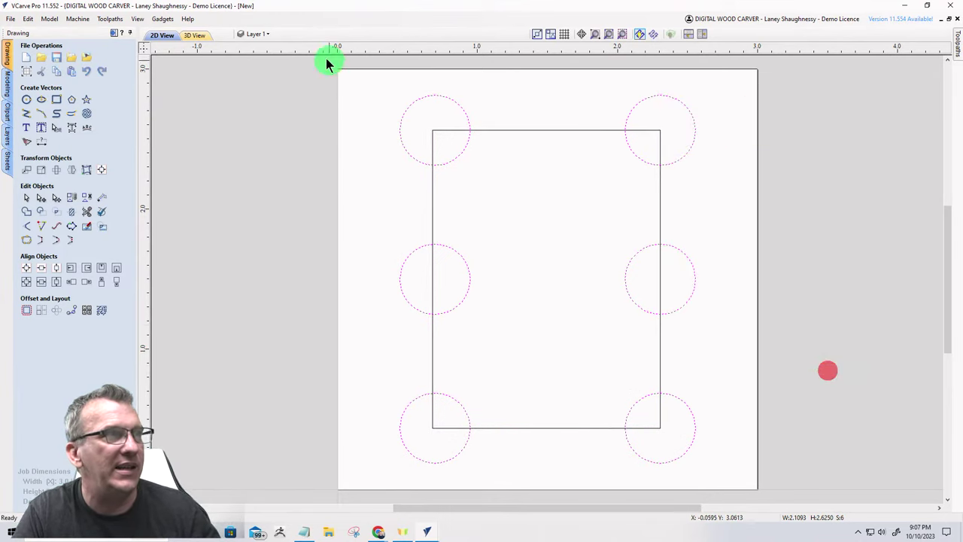
{"action": "left_click", "coordinate": [273, 34]}
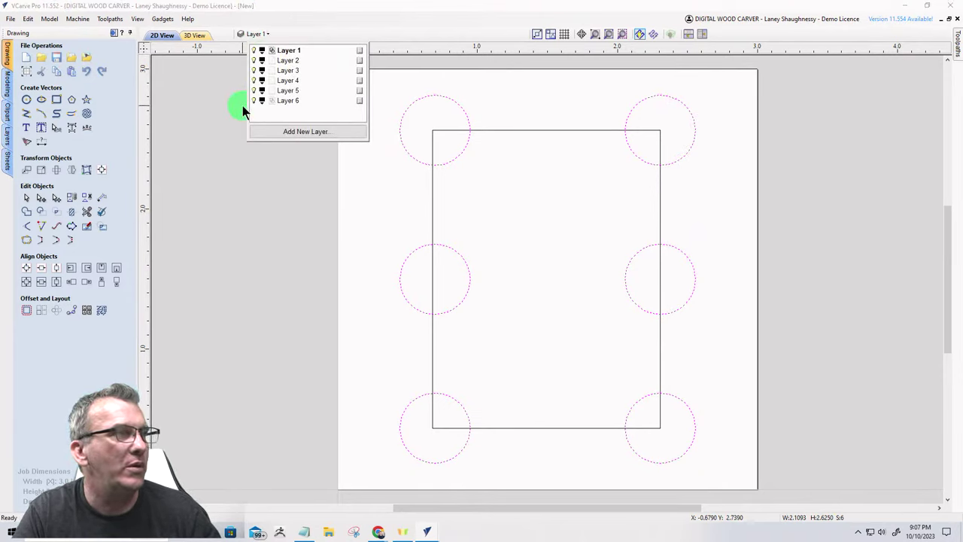
Copy the six pip circles onto another layer.
{"action": "right_click", "coordinate": [409, 112]}
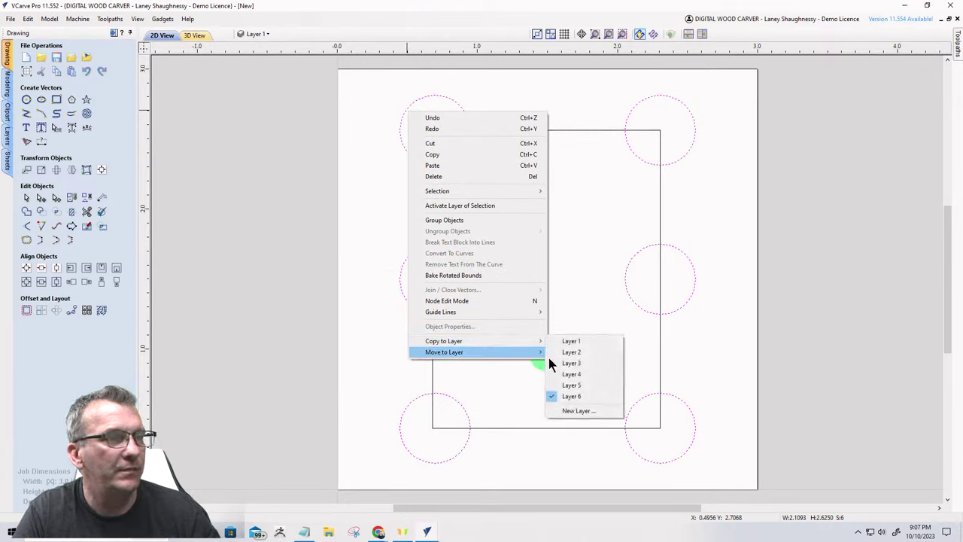
{"action": "mouse_move", "coordinate": [452, 341]}
{"action": "left_click", "coordinate": [566, 386]}
{"action": "left_click", "coordinate": [437, 319]}
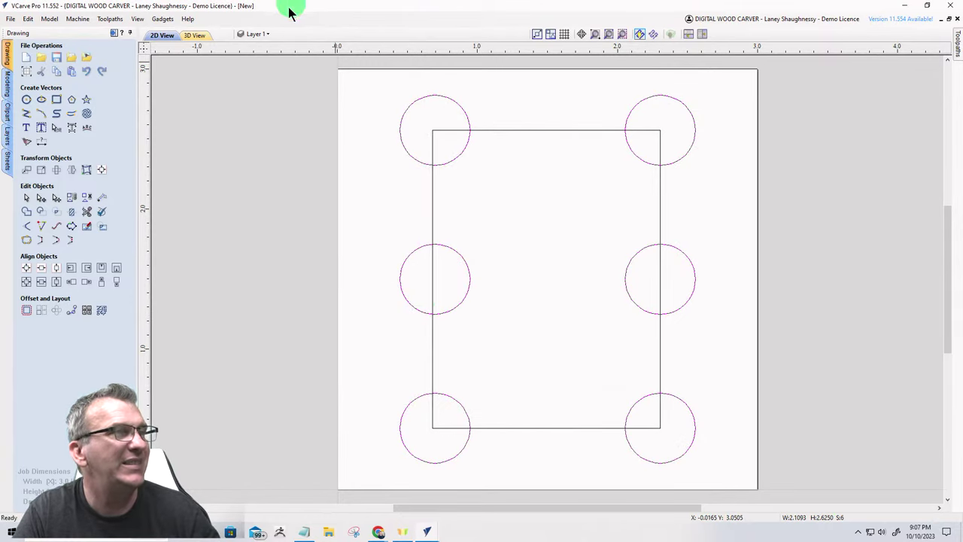
Make Layer 5 the active layer and select the circles.
{"action": "left_click", "coordinate": [258, 34]}
{"action": "left_click", "coordinate": [256, 91]}
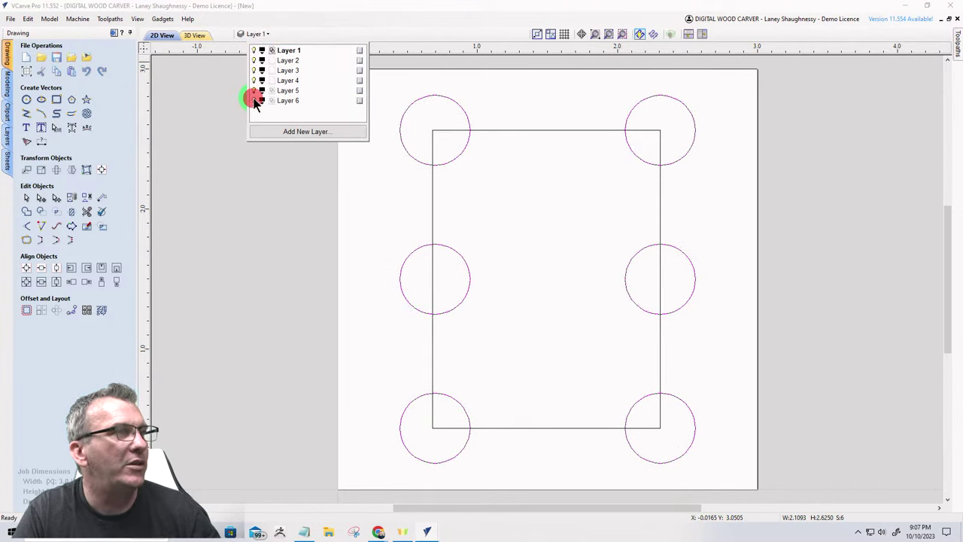
{"action": "left_click", "coordinate": [411, 257]}
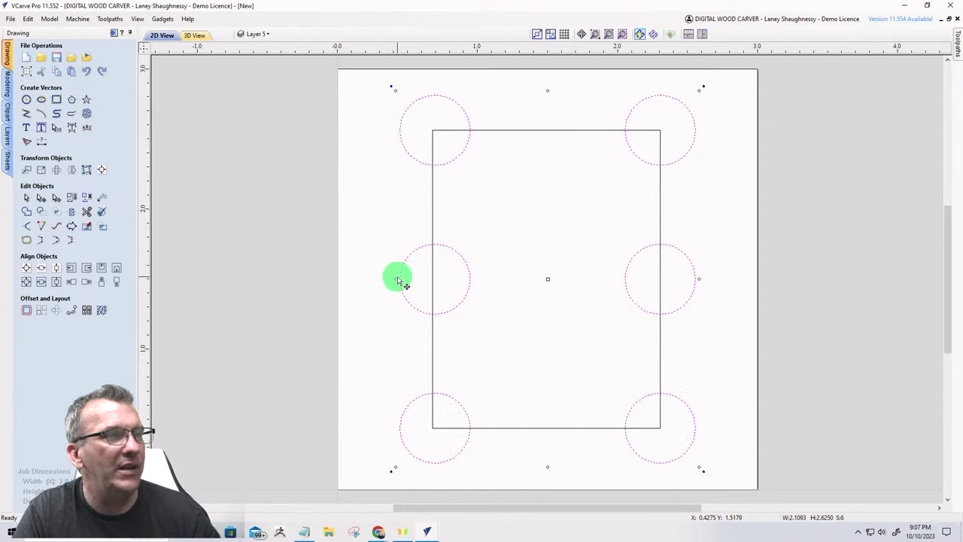
Move the middle-left pip to the square's centre and delete the middle-right pip.
{"action": "left_click_drag", "start_coordinate": [399, 281], "coordinate": [401, 278]}
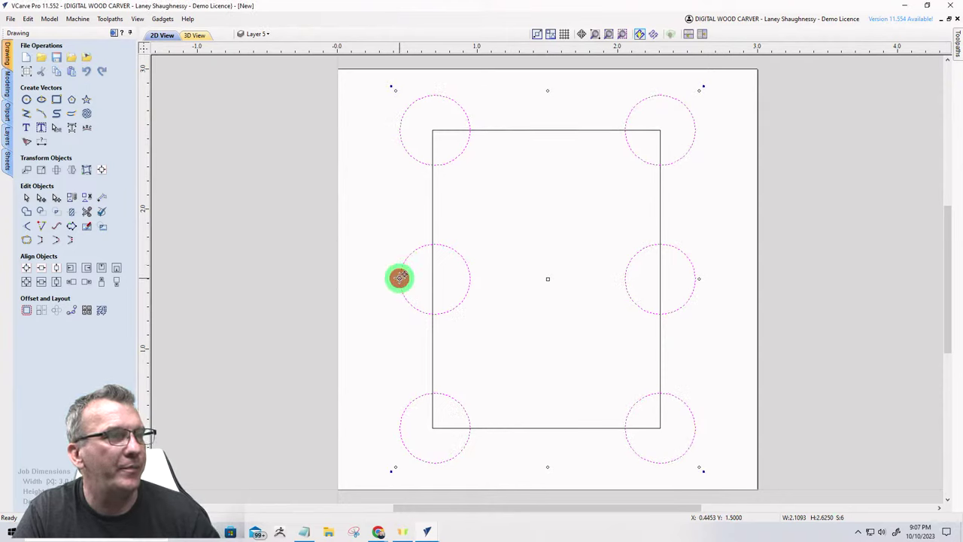
{"action": "left_click", "coordinate": [358, 284]}
{"action": "left_click", "coordinate": [399, 283]}
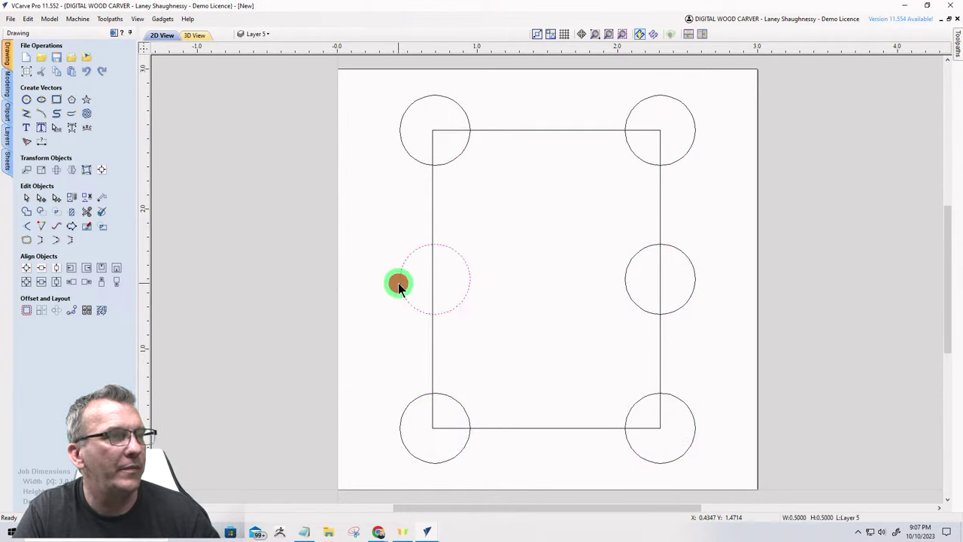
{"action": "left_click_drag", "start_coordinate": [434, 279], "coordinate": [547, 279]}
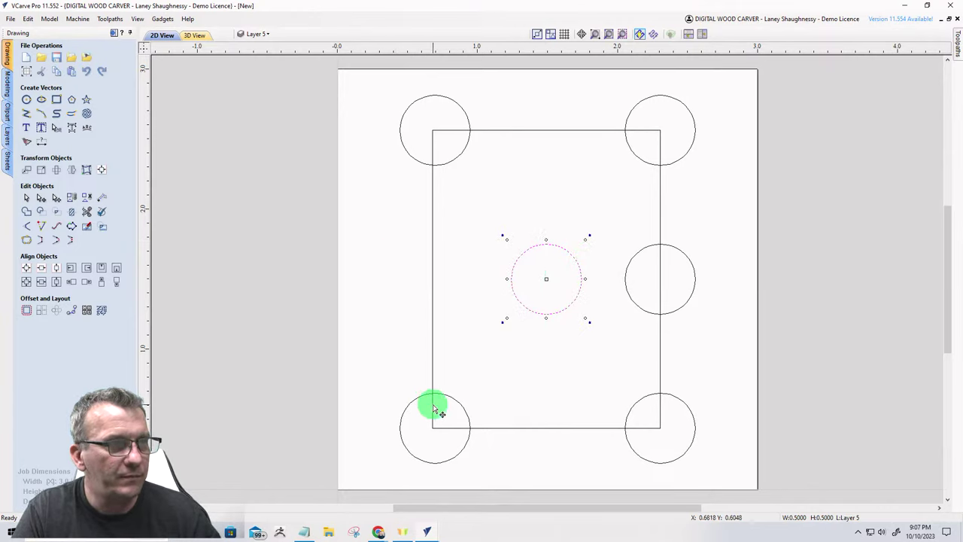
{"action": "left_click", "coordinate": [629, 297]}
{"action": "key", "text": "Delete"}
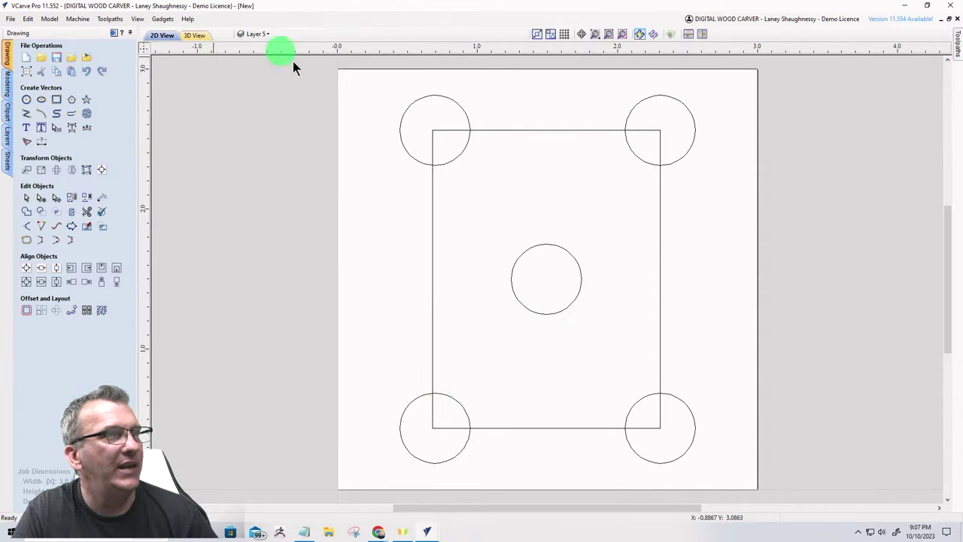
Copy the outline and all five pips onto Layer 4.
{"action": "left_click_drag", "start_coordinate": [346, 80], "coordinate": [792, 495]}
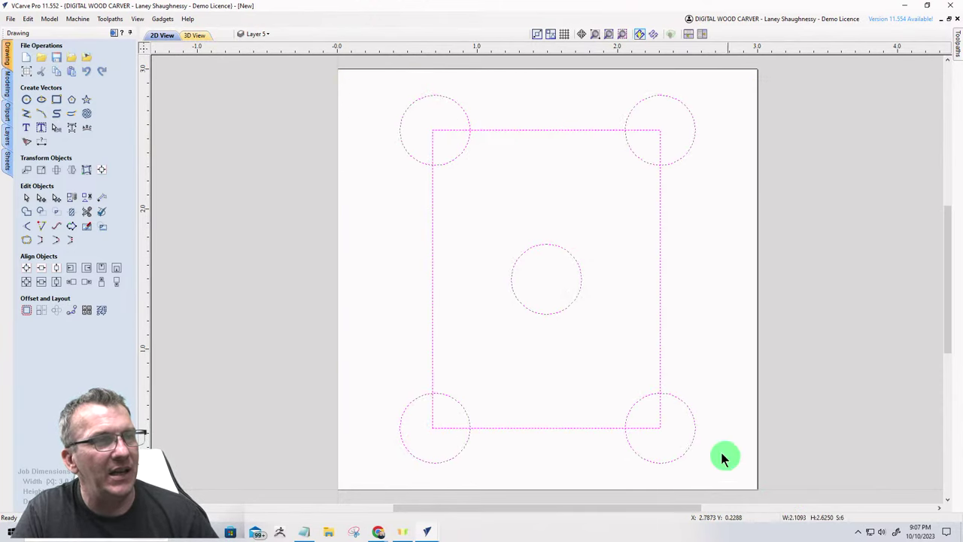
{"action": "right_click", "coordinate": [672, 396]}
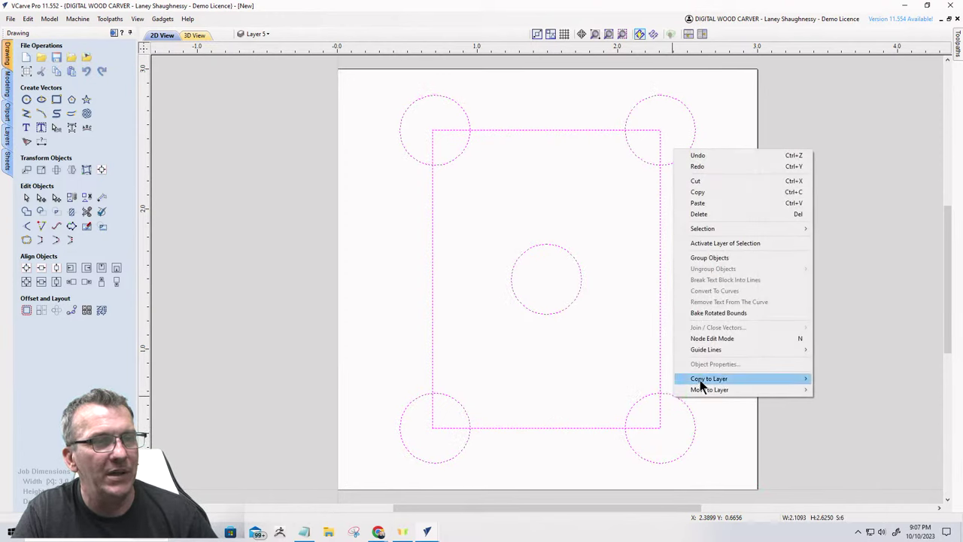
{"action": "mouse_move", "coordinate": [768, 379]}
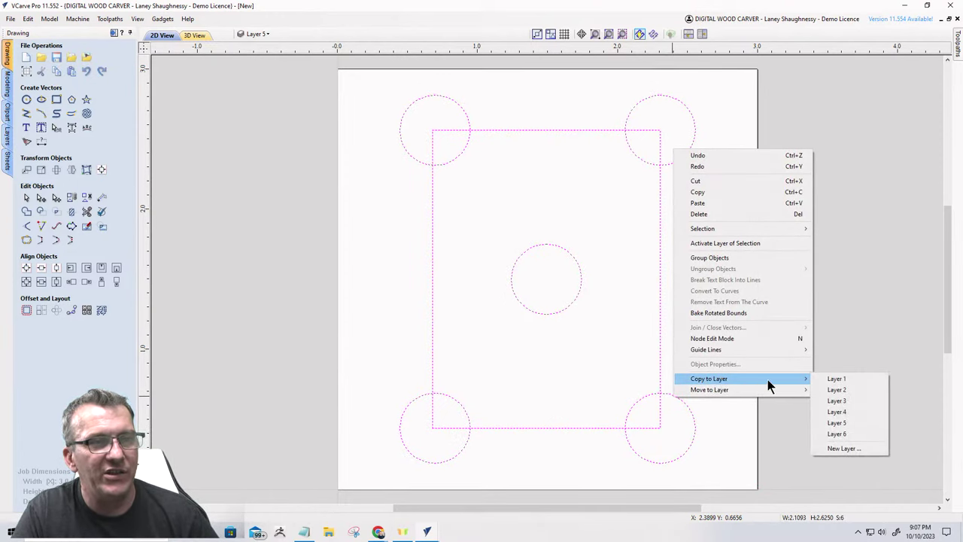
{"action": "left_click", "coordinate": [825, 411]}
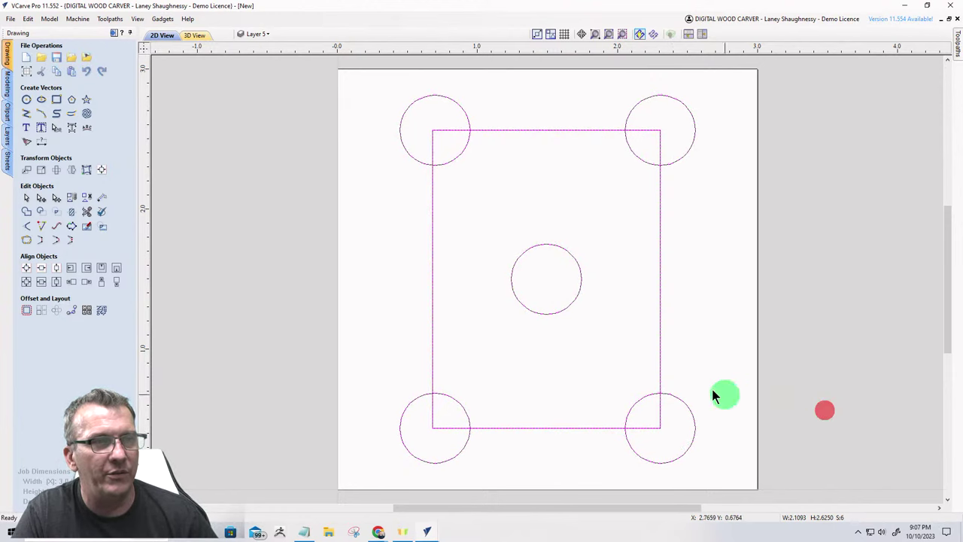
Hide Layer 5 and make Layer 4 the visible, active layer.
{"action": "left_click", "coordinate": [257, 33]}
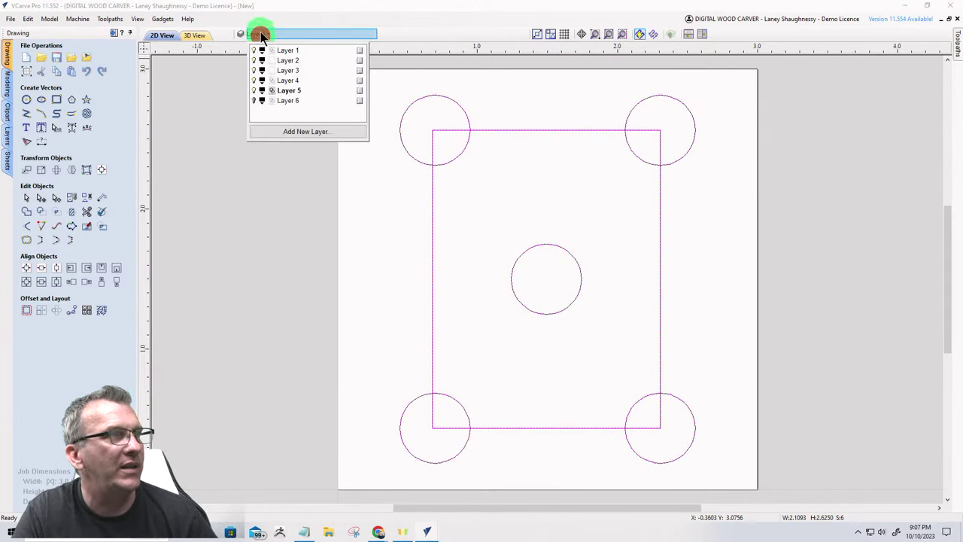
{"action": "left_click", "coordinate": [255, 89]}
{"action": "left_click", "coordinate": [255, 80]}
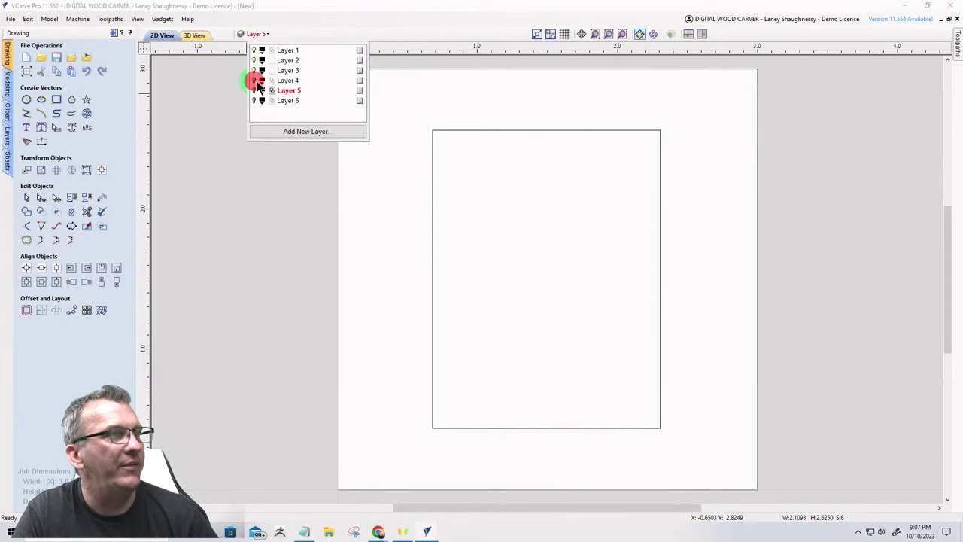
{"action": "left_click", "coordinate": [287, 81]}
{"action": "left_click", "coordinate": [254, 80]}
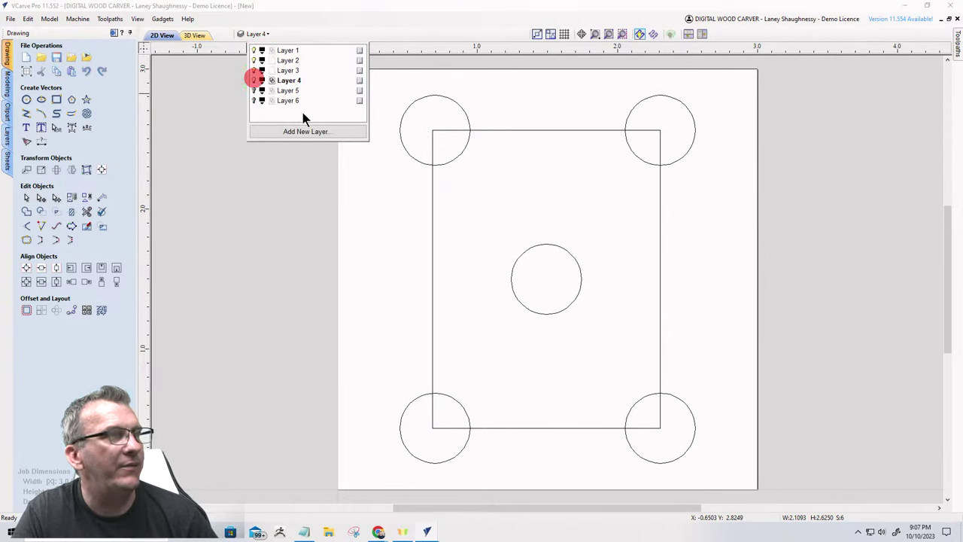
{"action": "left_click", "coordinate": [384, 237]}
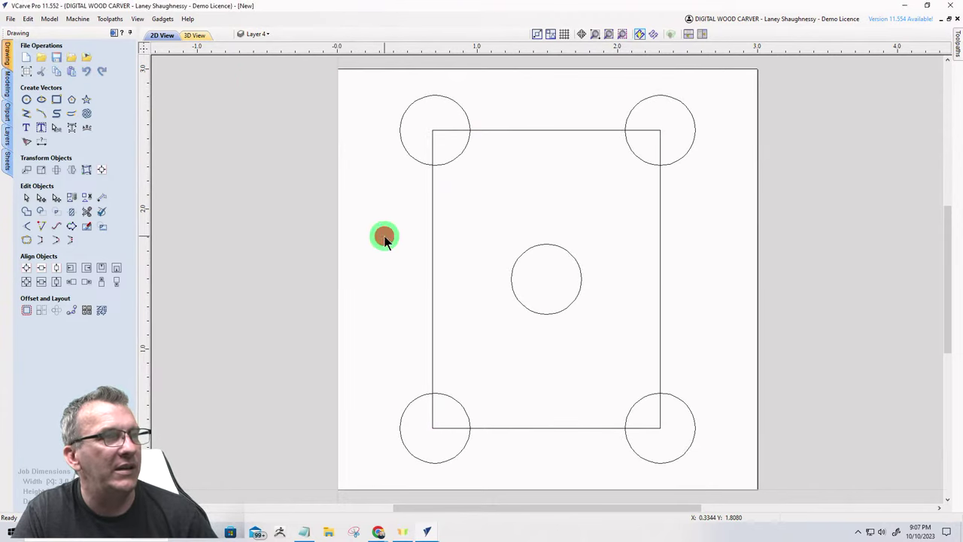
Delete the centre pip, then select the outline and four corner pips.
{"action": "left_click", "coordinate": [547, 246]}
{"action": "key", "text": "Delete"}
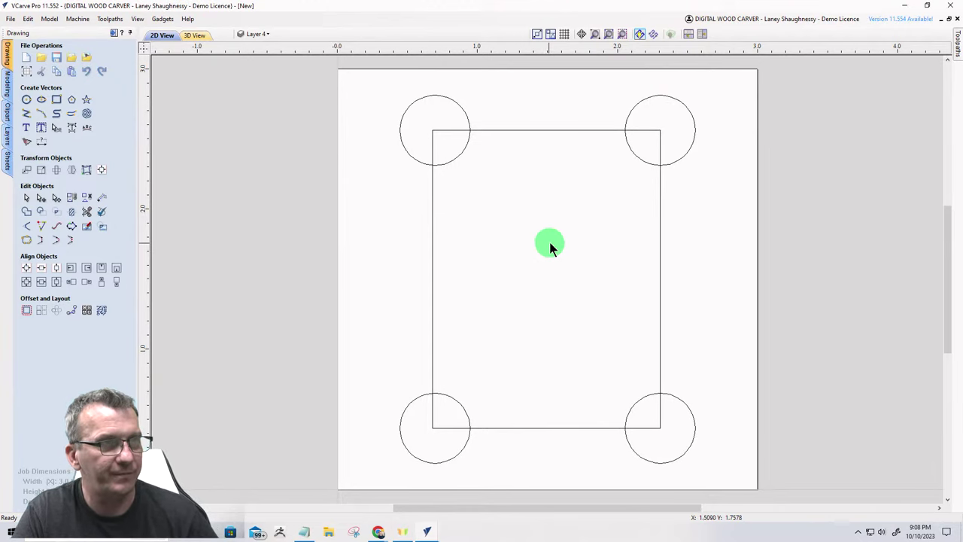
{"action": "left_click", "coordinate": [347, 86]}
{"action": "left_click_drag", "start_coordinate": [343, 78], "coordinate": [777, 451]}
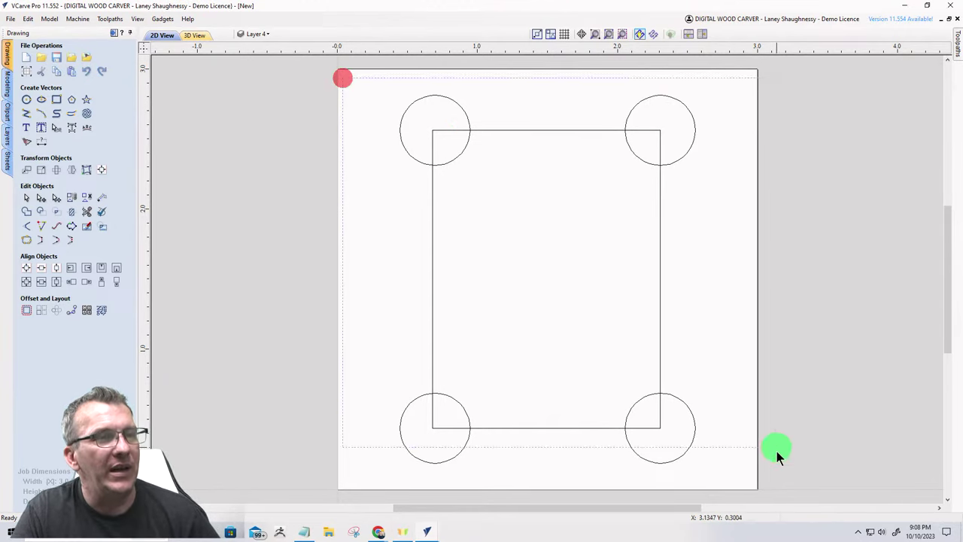
Copy the four-pip face onto Layer 3.
{"action": "right_click", "coordinate": [675, 395]}
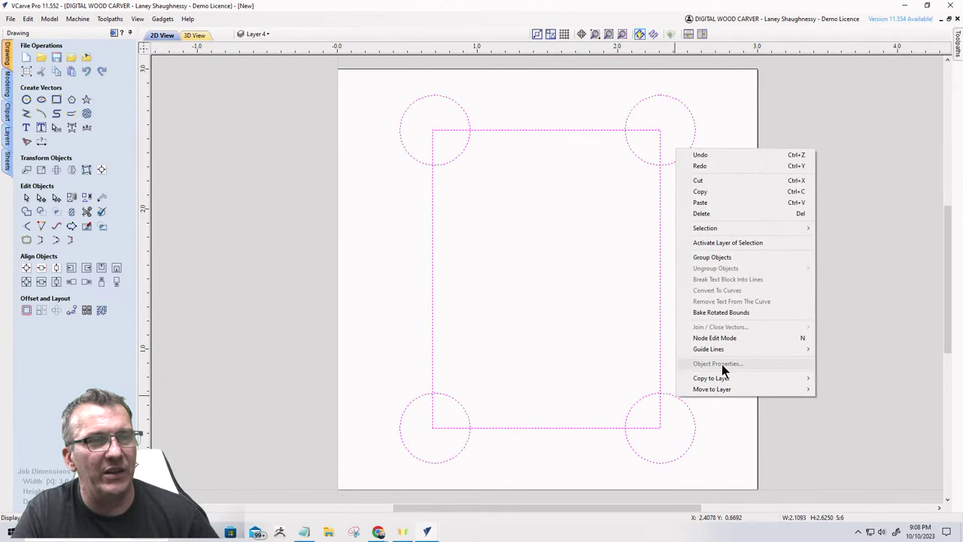
{"action": "mouse_move", "coordinate": [723, 381]}
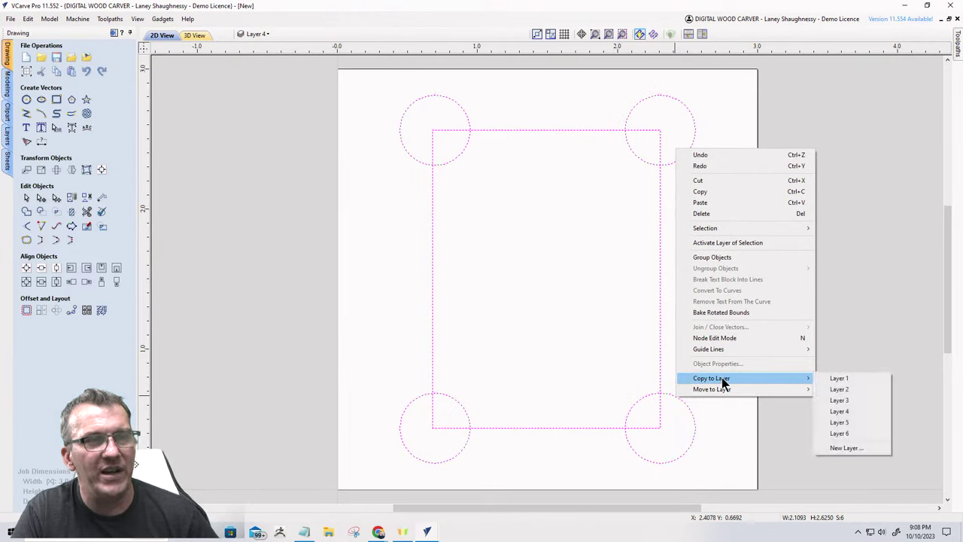
{"action": "left_click", "coordinate": [836, 401]}
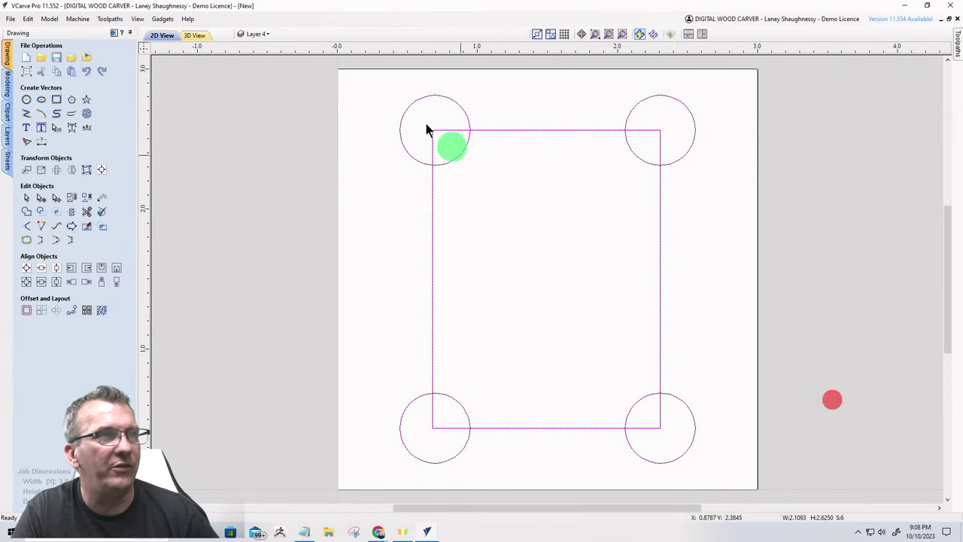
Hide Layer 4 and make Layer 3 the active layer.
{"action": "left_click", "coordinate": [267, 34]}
{"action": "left_click", "coordinate": [256, 77]}
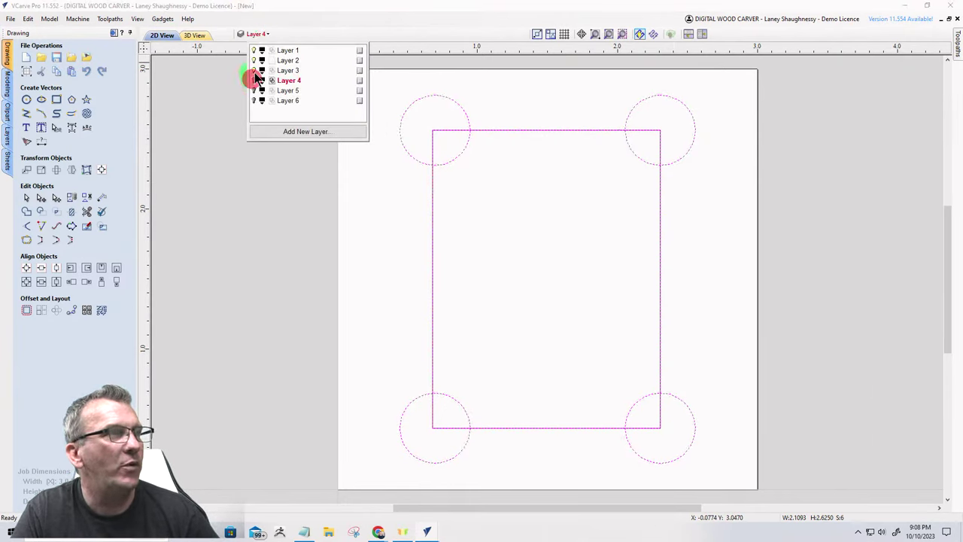
{"action": "left_click", "coordinate": [288, 70]}
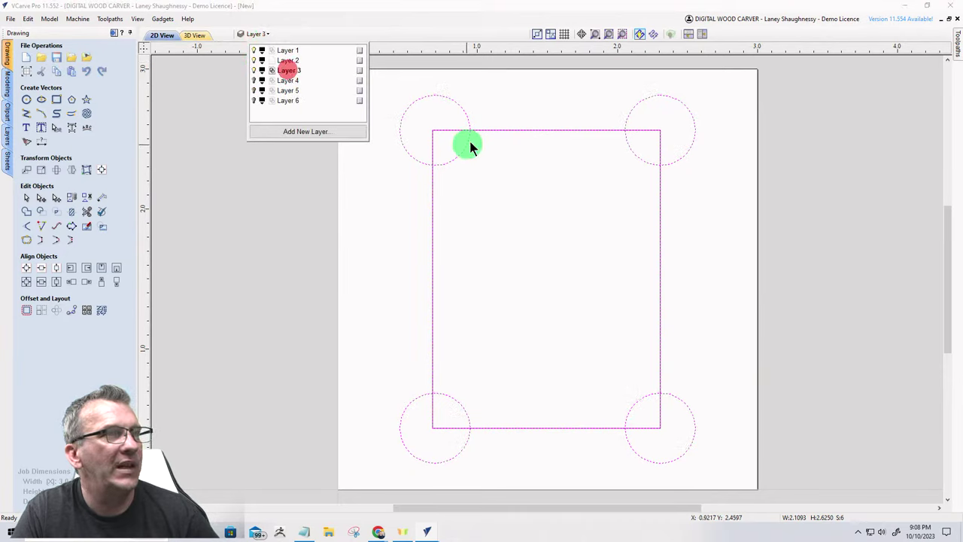
{"action": "left_click", "coordinate": [634, 151]}
Move the top-right pip to the centre of the square.
{"action": "left_click", "coordinate": [598, 206]}
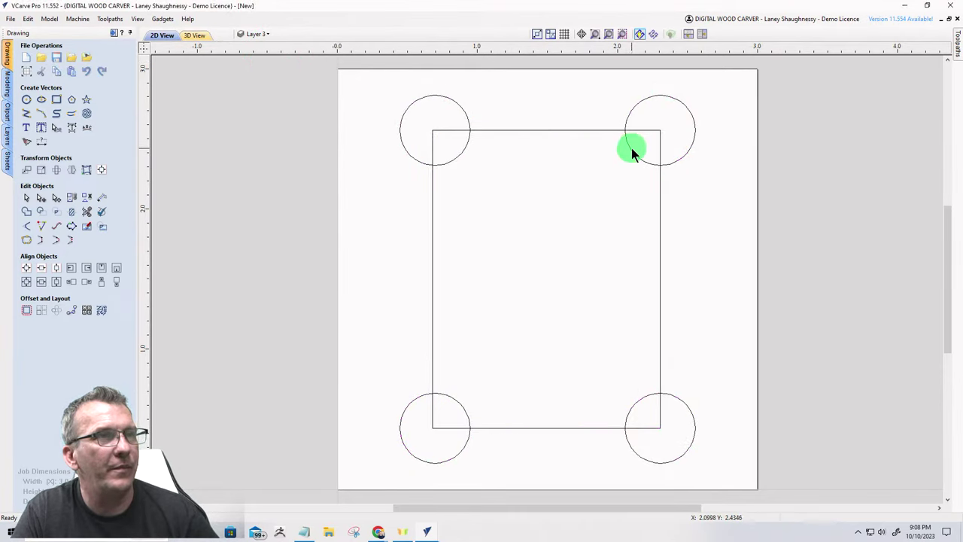
{"action": "left_click", "coordinate": [631, 148]}
{"action": "left_click", "coordinate": [631, 148]}
{"action": "left_click_drag", "start_coordinate": [661, 129], "coordinate": [549, 275]}
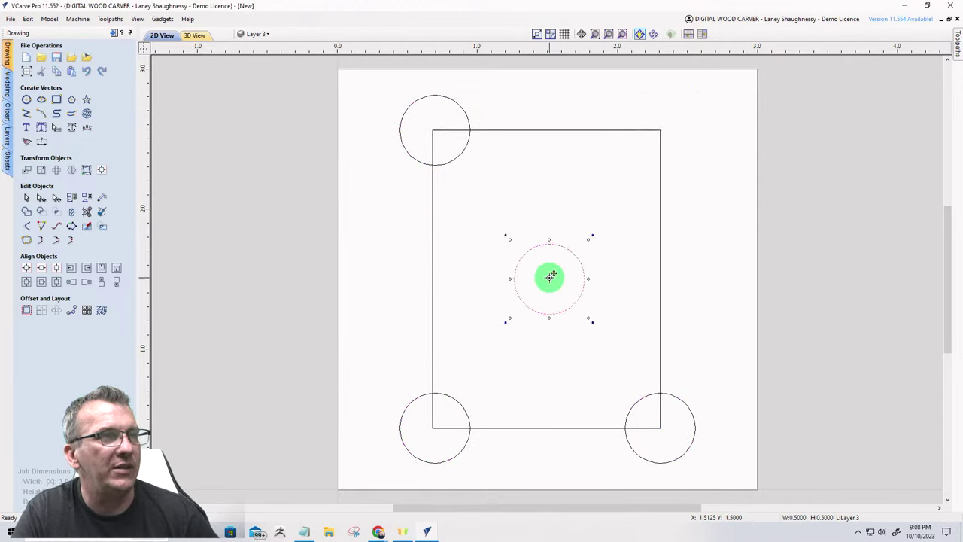
Delete the bottom-left pip and select the outline with the three diagonal pips.
{"action": "left_click", "coordinate": [414, 404]}
{"action": "key", "text": "Delete"}
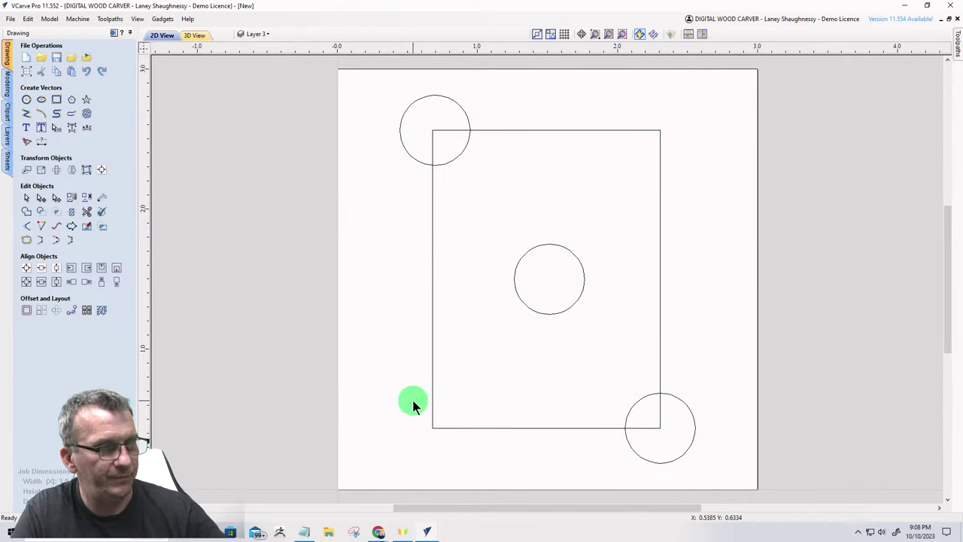
{"action": "left_click_drag", "start_coordinate": [323, 77], "coordinate": [812, 525]}
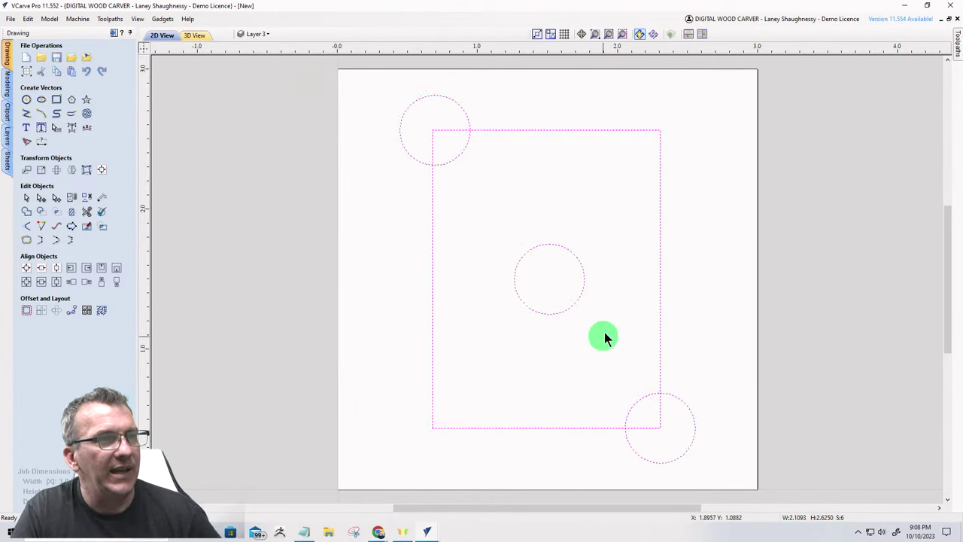
Copy the three-pip diagonal face onto Layer 3.
{"action": "right_click", "coordinate": [663, 276]}
{"action": "mouse_move", "coordinate": [749, 262]}
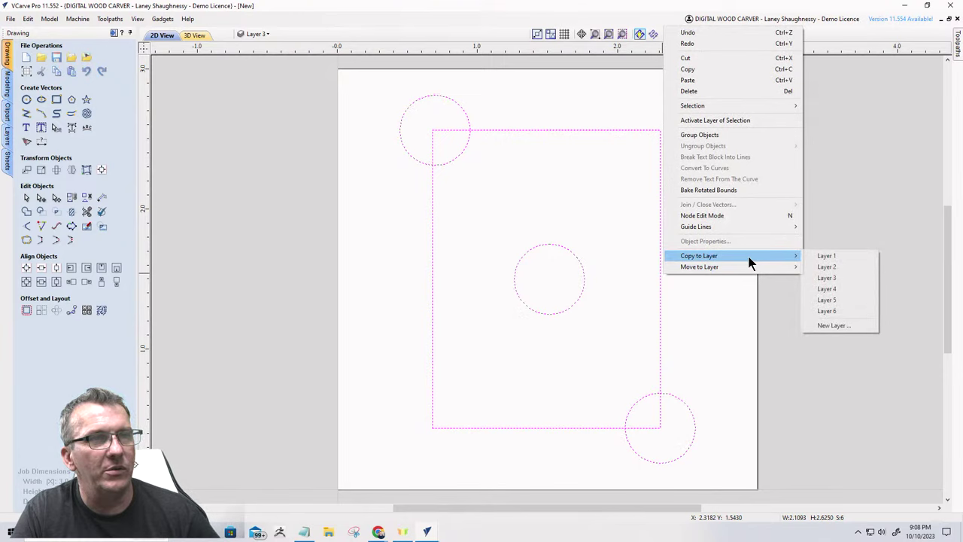
{"action": "left_click", "coordinate": [827, 278]}
{"action": "left_click", "coordinate": [409, 187]}
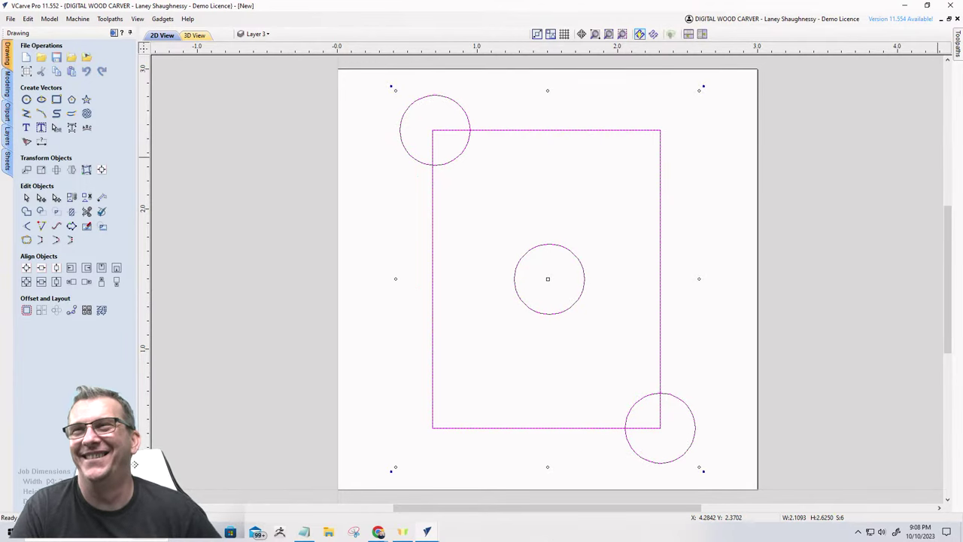
{"action": "left_click", "coordinate": [135, 465]}
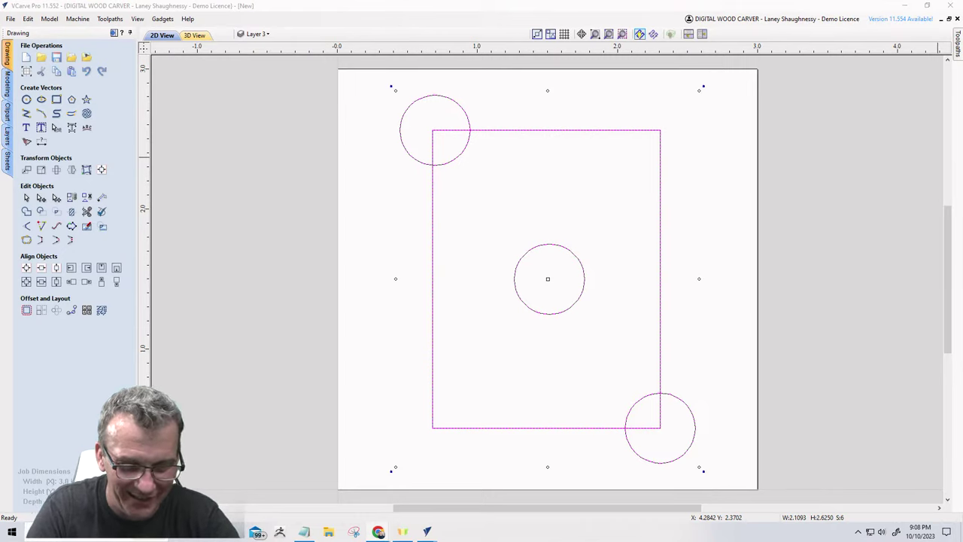
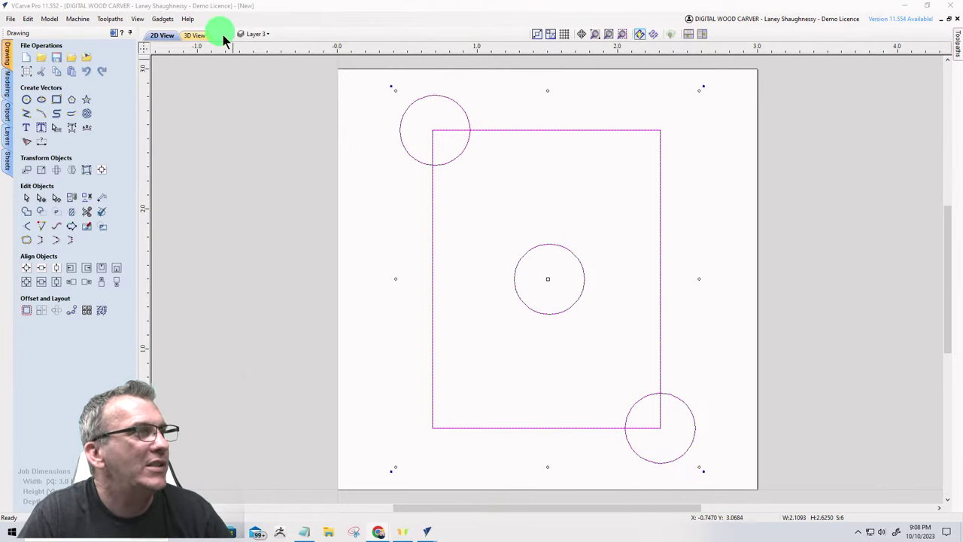
Make Layer 2 the working layer.
{"action": "left_click", "coordinate": [267, 34]}
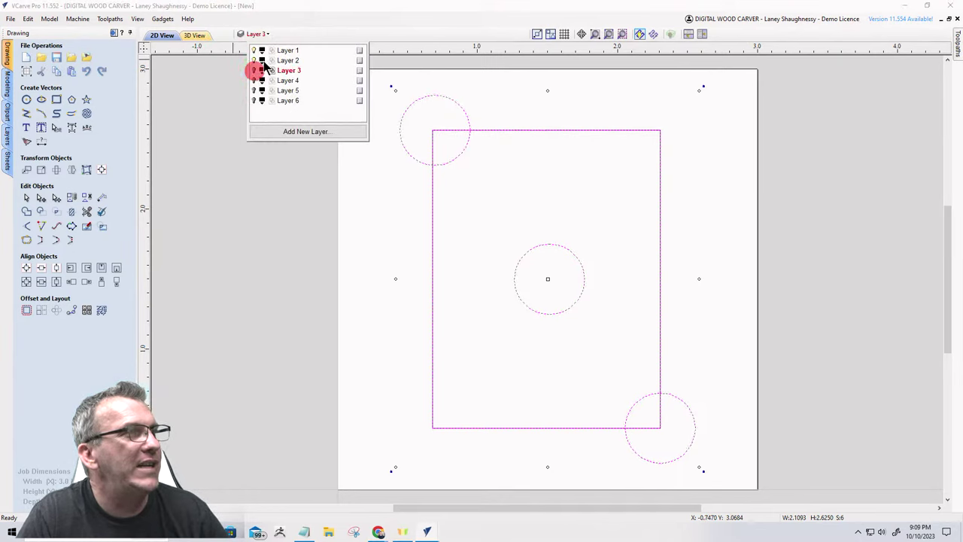
{"action": "left_click", "coordinate": [283, 60]}
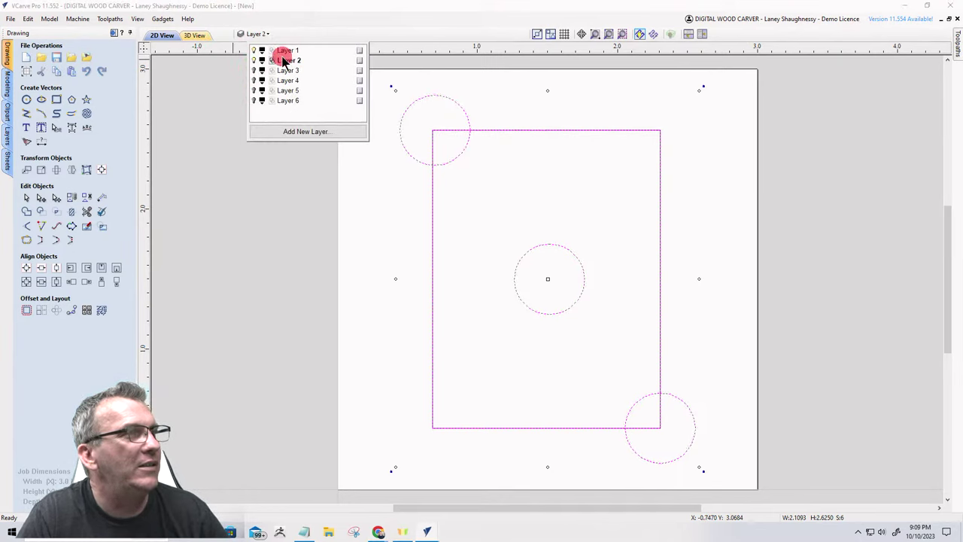
{"action": "left_click", "coordinate": [536, 248]}
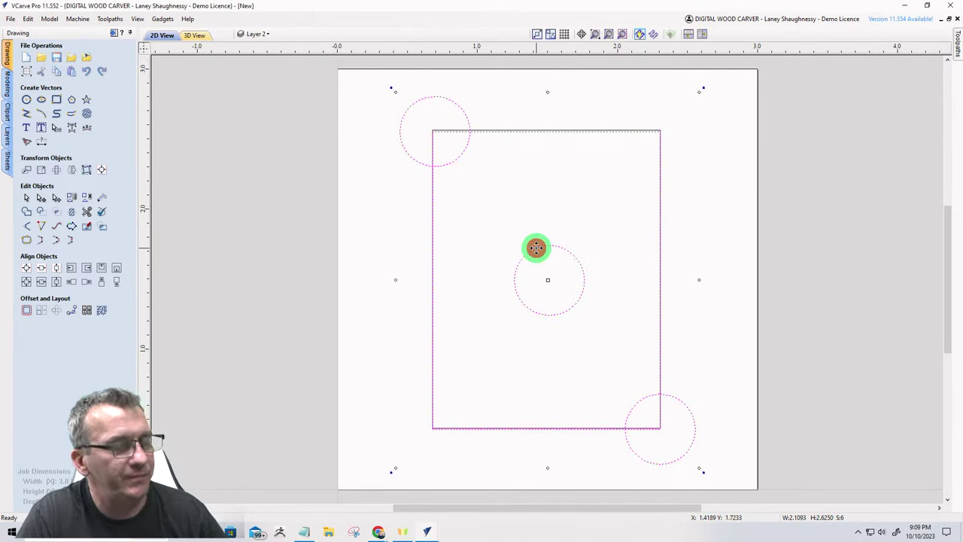
Delete the centre circle, then select the rectangle and its two corner circles.
{"action": "left_click", "coordinate": [501, 297]}
{"action": "left_click", "coordinate": [523, 257]}
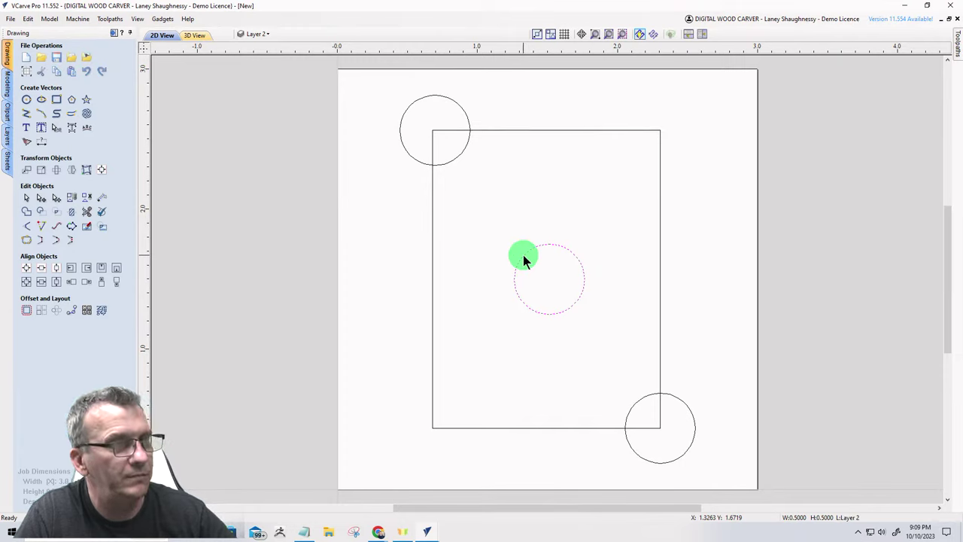
{"action": "key", "text": "Delete"}
{"action": "left_click_drag", "start_coordinate": [353, 80], "coordinate": [743, 497]}
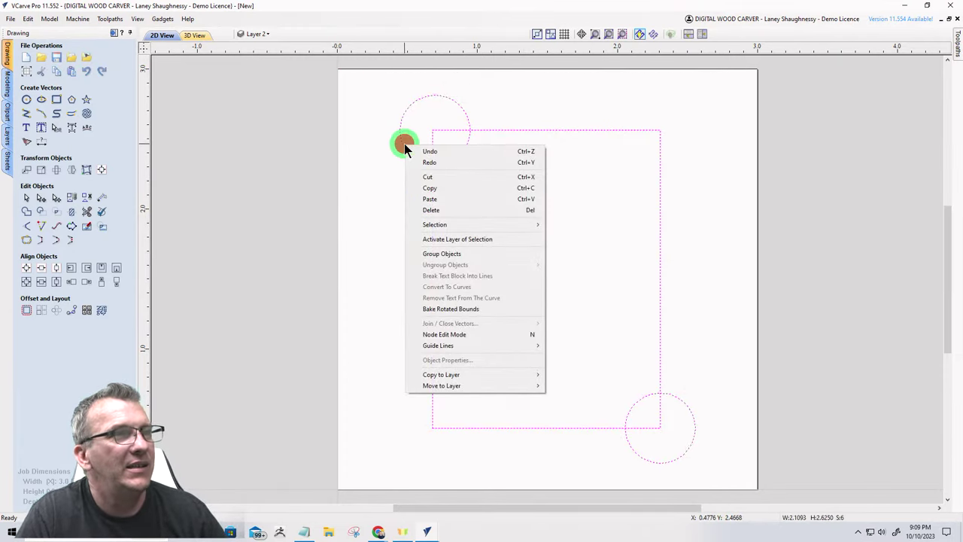
Copy the rectangle and corner circles to Layer 1 and make Layer 1 current.
{"action": "right_click", "coordinate": [404, 144]}
{"action": "mouse_move", "coordinate": [474, 373]}
{"action": "left_click", "coordinate": [555, 372]}
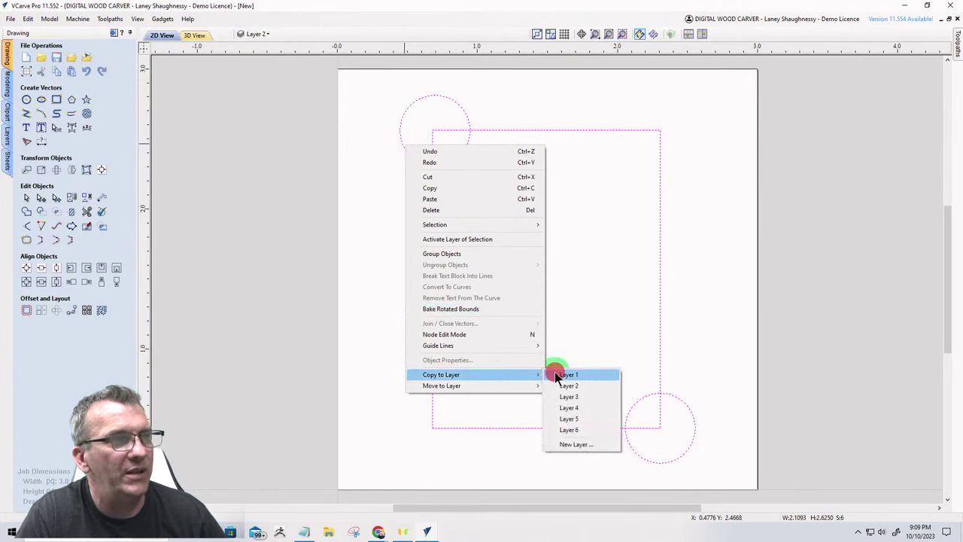
{"action": "left_click", "coordinate": [416, 199]}
{"action": "left_click", "coordinate": [251, 34]}
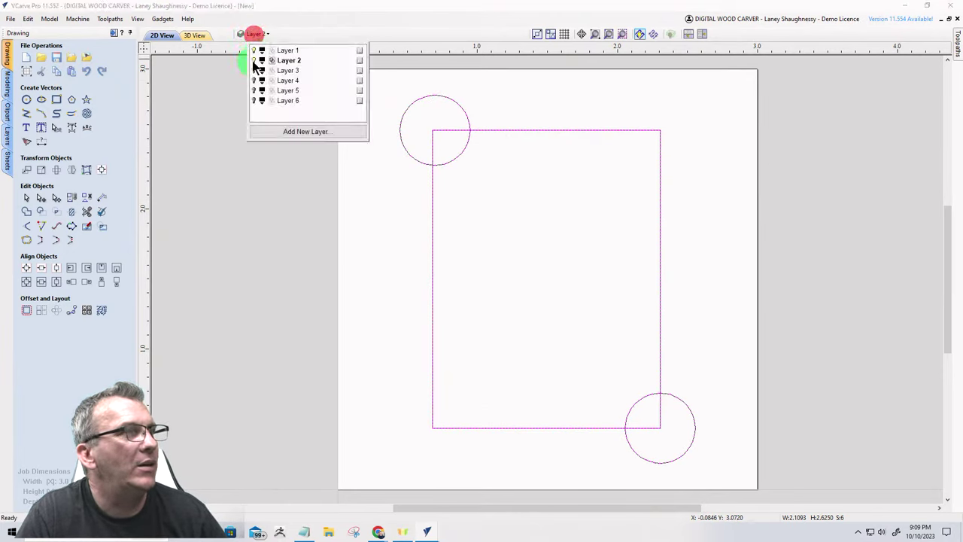
{"action": "left_click", "coordinate": [256, 60]}
{"action": "left_click", "coordinate": [288, 50]}
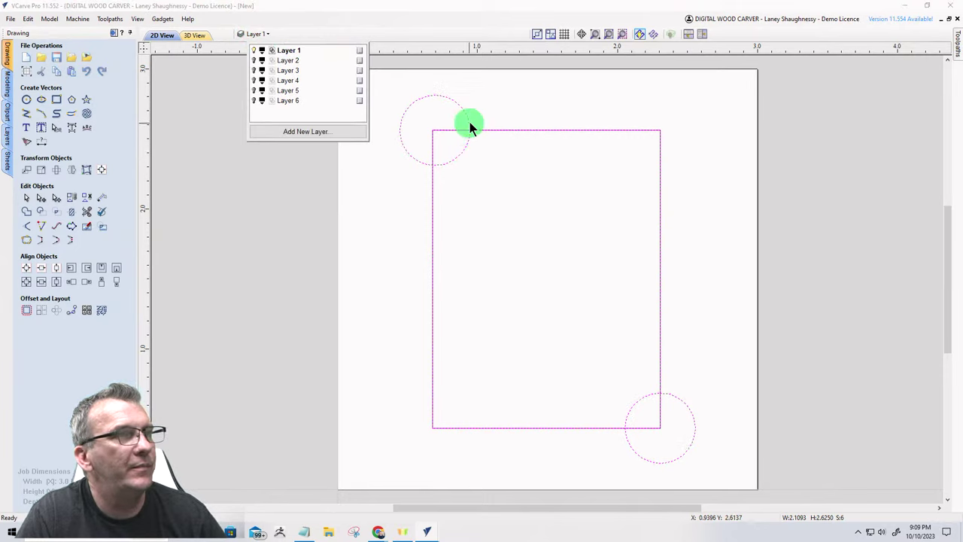
{"action": "left_click", "coordinate": [466, 118]}
Move the upper-left circle to the block centre and delete the rectangle and lower-right circle.
{"action": "left_click", "coordinate": [382, 187]}
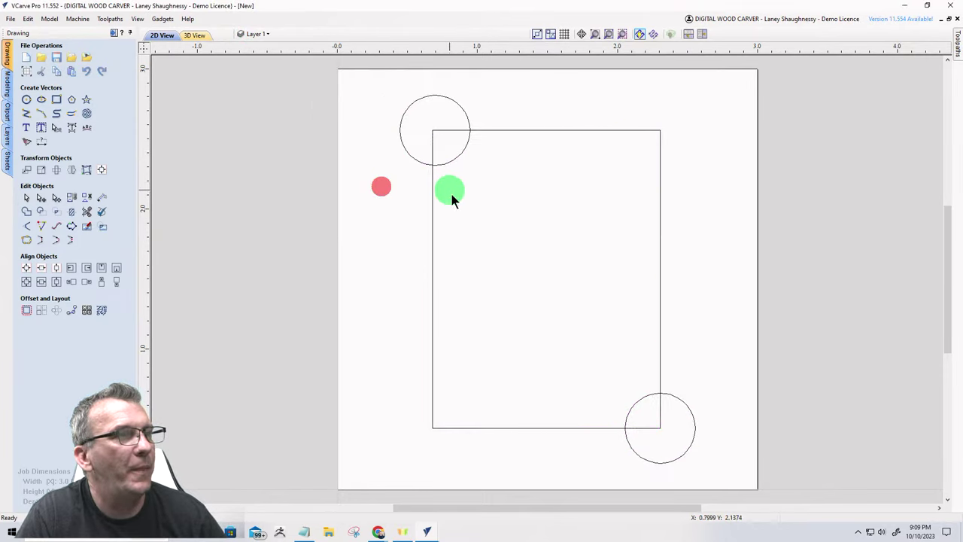
{"action": "left_click", "coordinate": [481, 230]}
{"action": "key", "text": "Delete"}
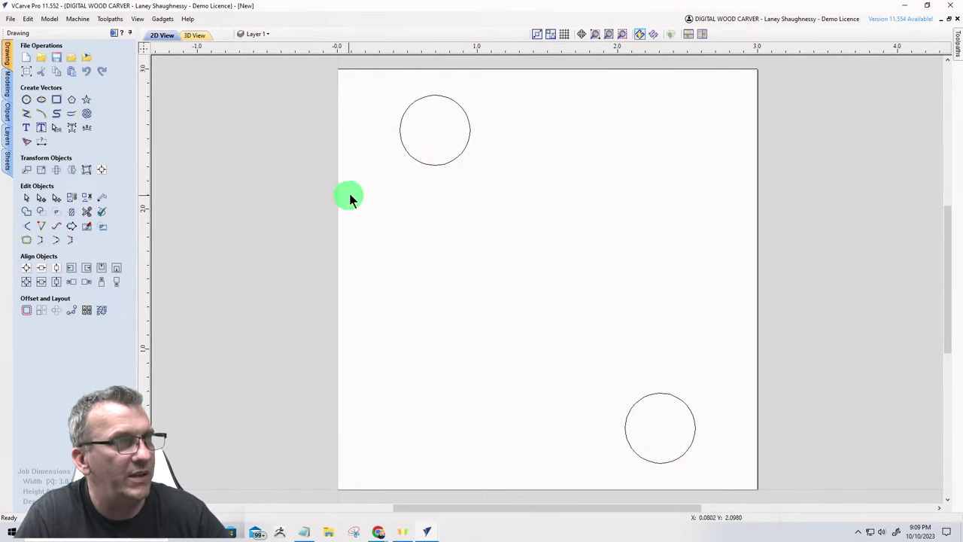
{"action": "left_click", "coordinate": [402, 143]}
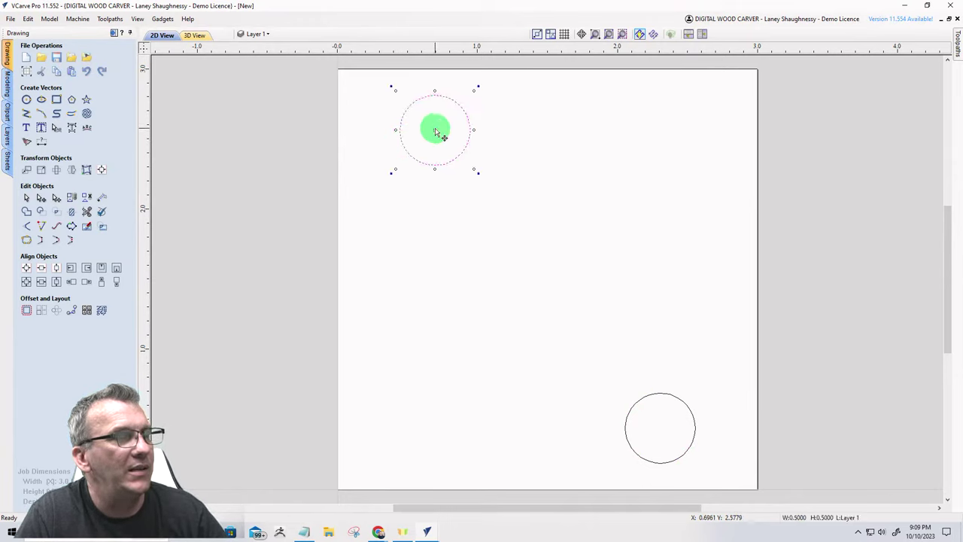
{"action": "key", "text": "ctrl+z"}
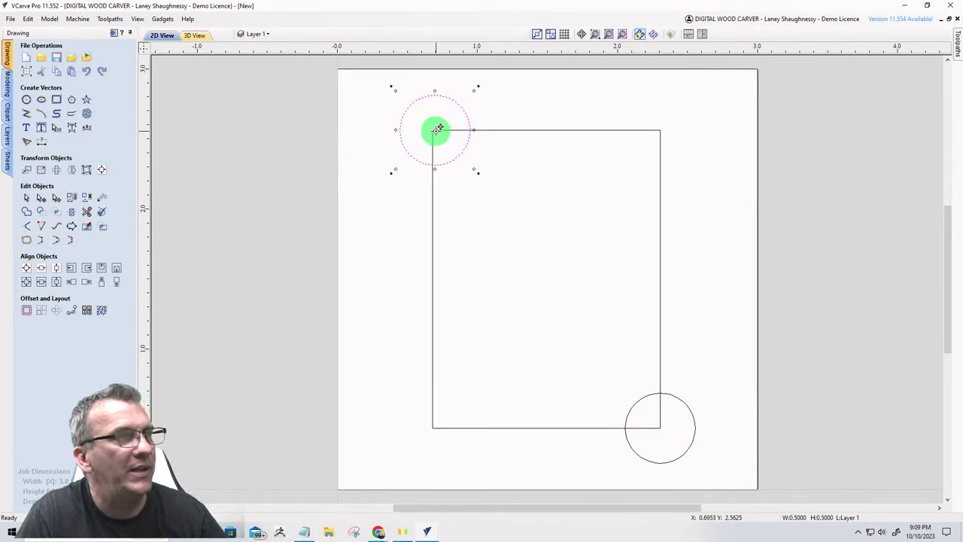
{"action": "left_click_drag", "start_coordinate": [436, 131], "coordinate": [548, 279]}
{"action": "left_click_drag", "start_coordinate": [693, 479], "coordinate": [620, 387]}
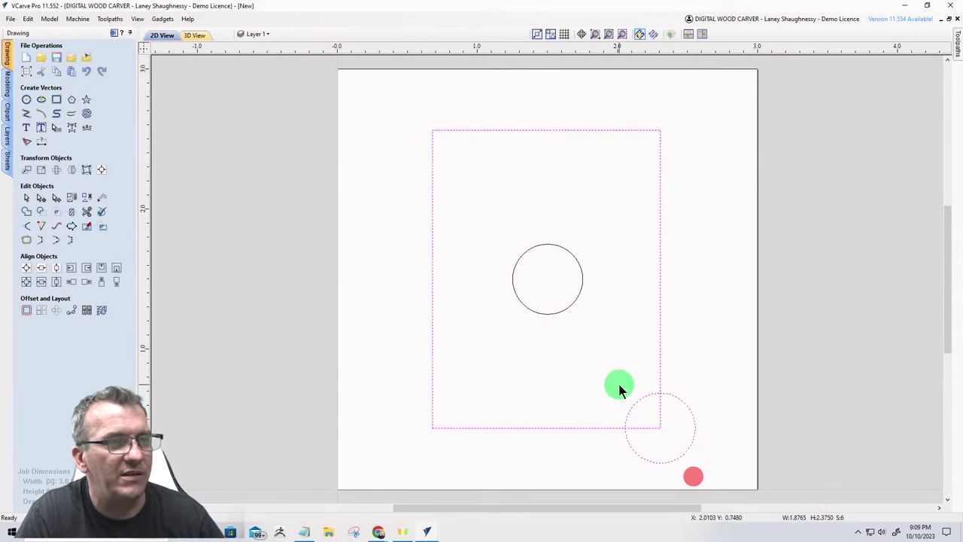
{"action": "key", "text": "Delete"}
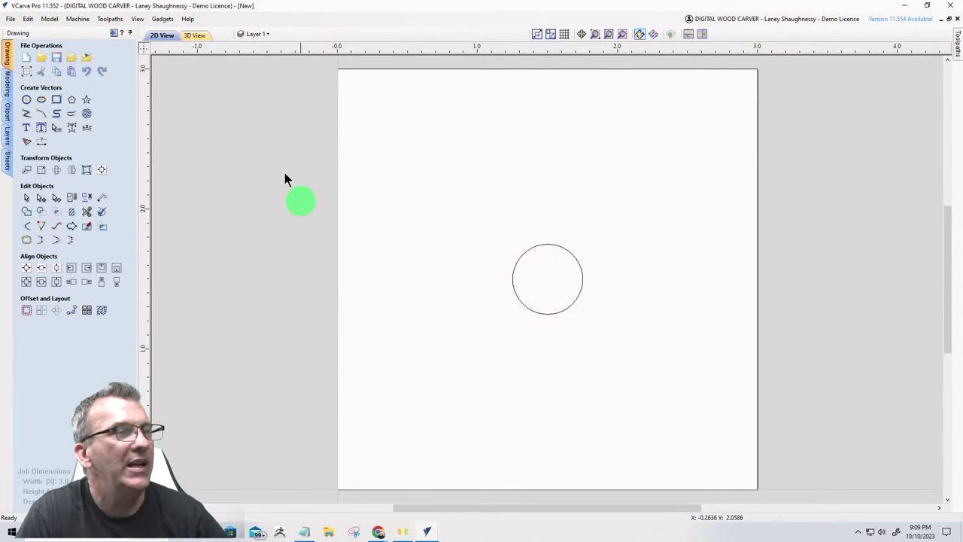
{"action": "left_click", "coordinate": [260, 34]}
Cycle visibility of Layers 1–6, ending with Layers 4, 5 and 6 hidden.
{"action": "left_click", "coordinate": [254, 60]}
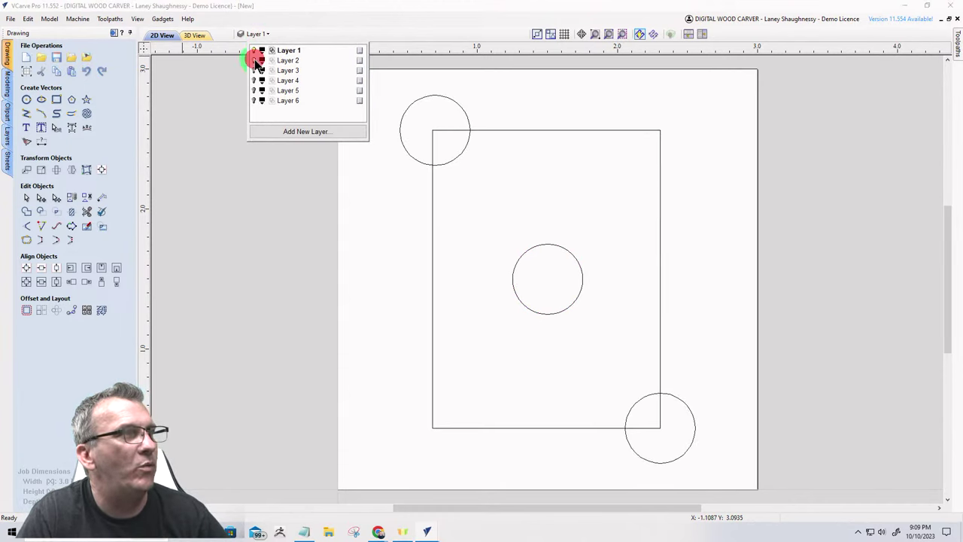
{"action": "left_click", "coordinate": [253, 70]}
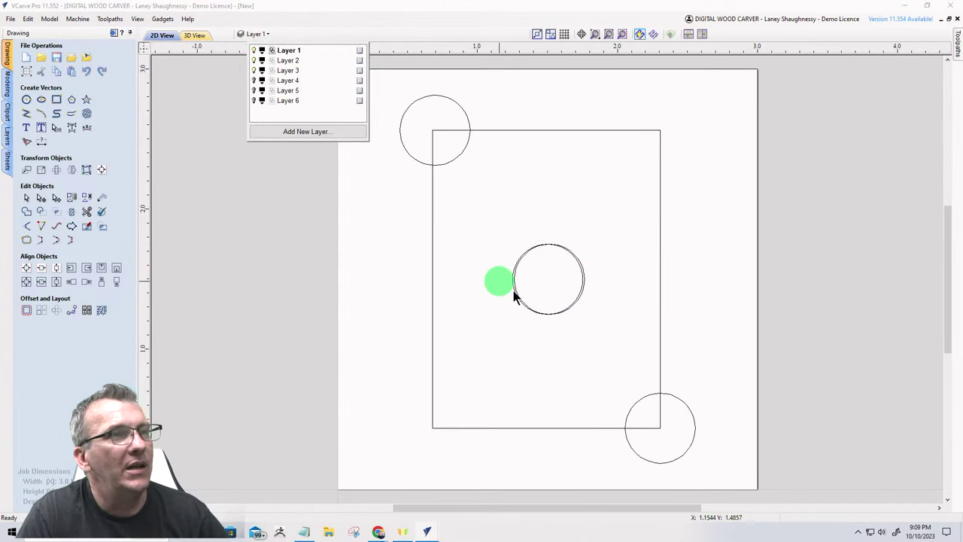
{"action": "left_click", "coordinate": [253, 81]}
{"action": "left_click", "coordinate": [255, 90]}
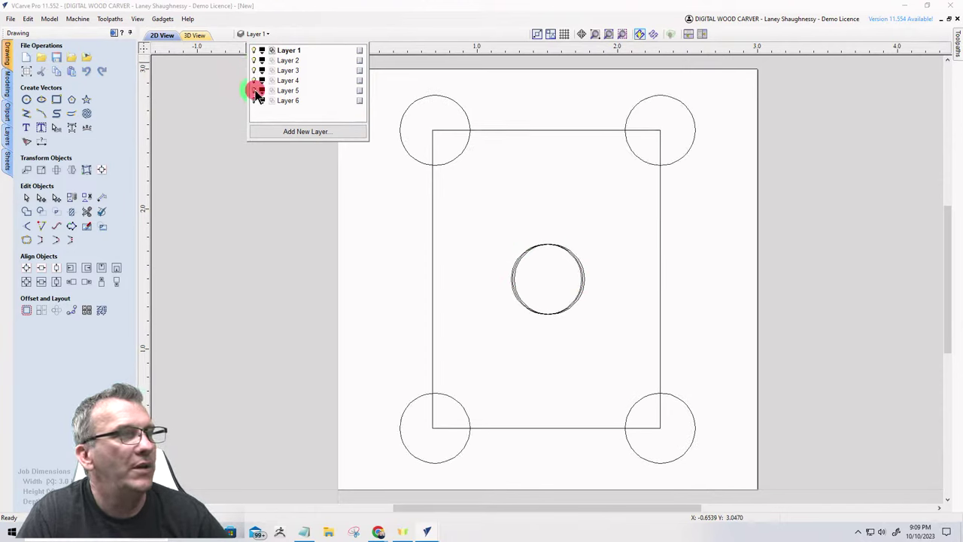
{"action": "left_click", "coordinate": [254, 100]}
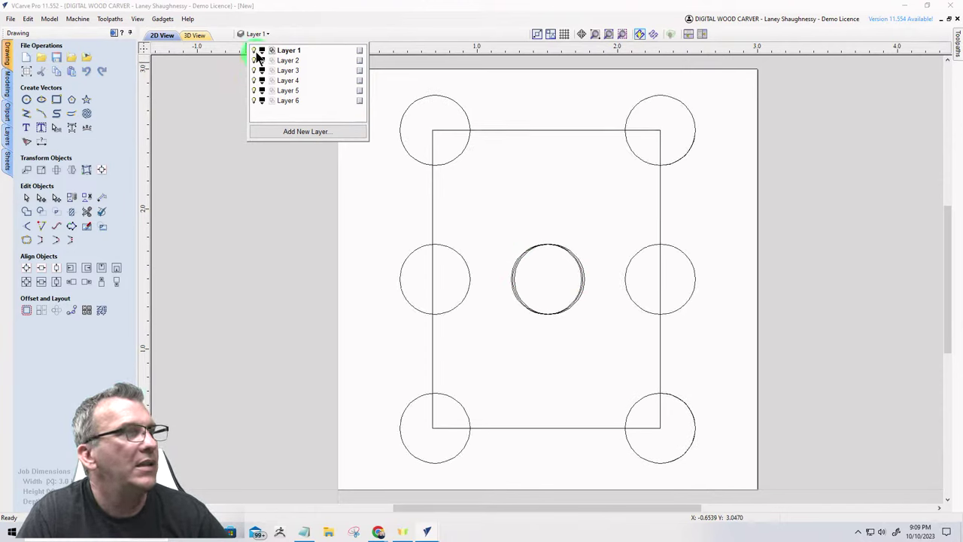
{"action": "left_click", "coordinate": [254, 51]}
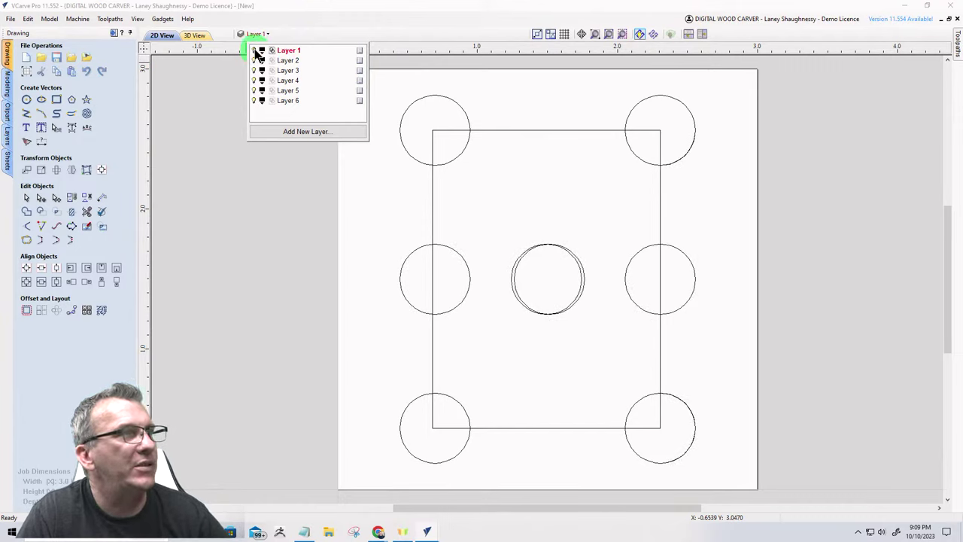
{"action": "left_click", "coordinate": [254, 60]}
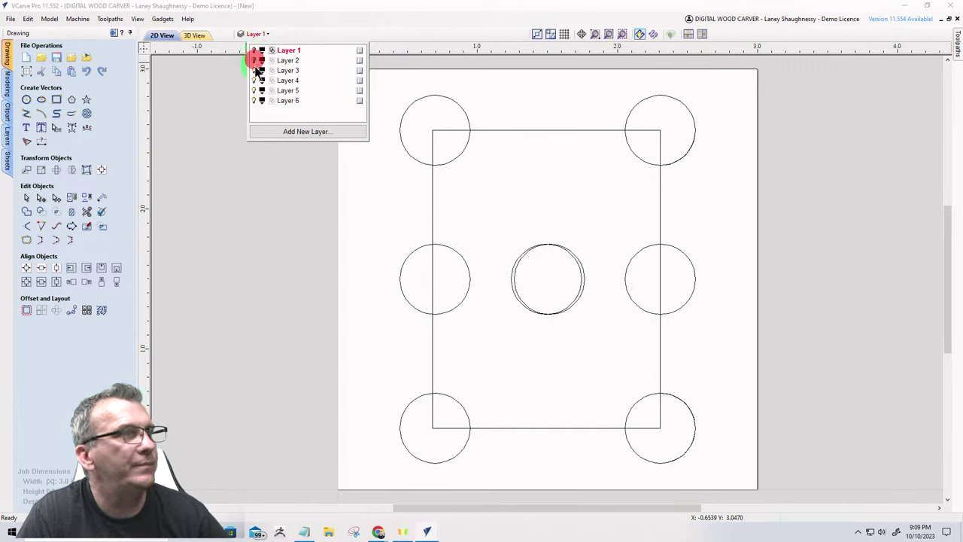
{"action": "left_click", "coordinate": [254, 80]}
{"action": "left_click", "coordinate": [254, 90]}
{"action": "left_click", "coordinate": [254, 100]}
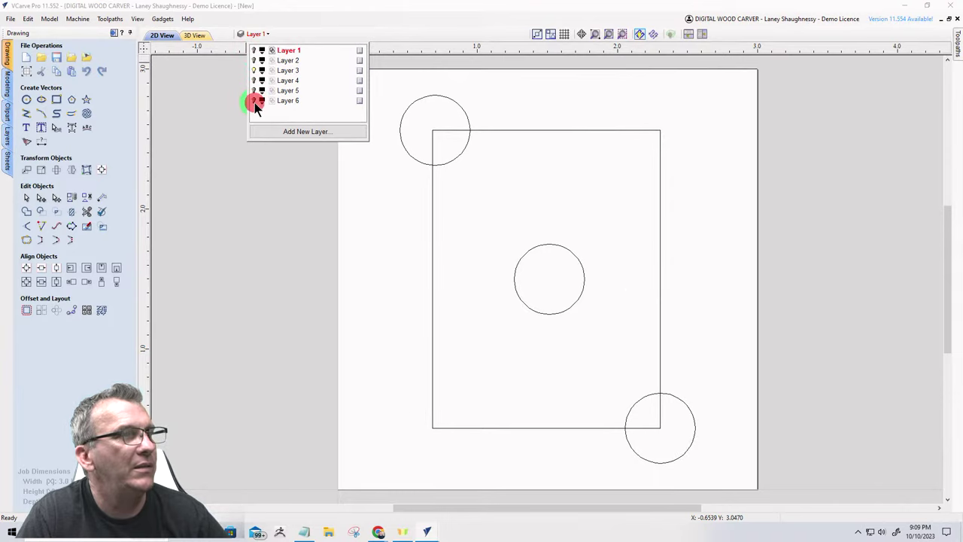
Make Layer 3 current and recentre its circle on the sheet.
{"action": "left_click", "coordinate": [290, 70]}
{"action": "left_click", "coordinate": [547, 244]}
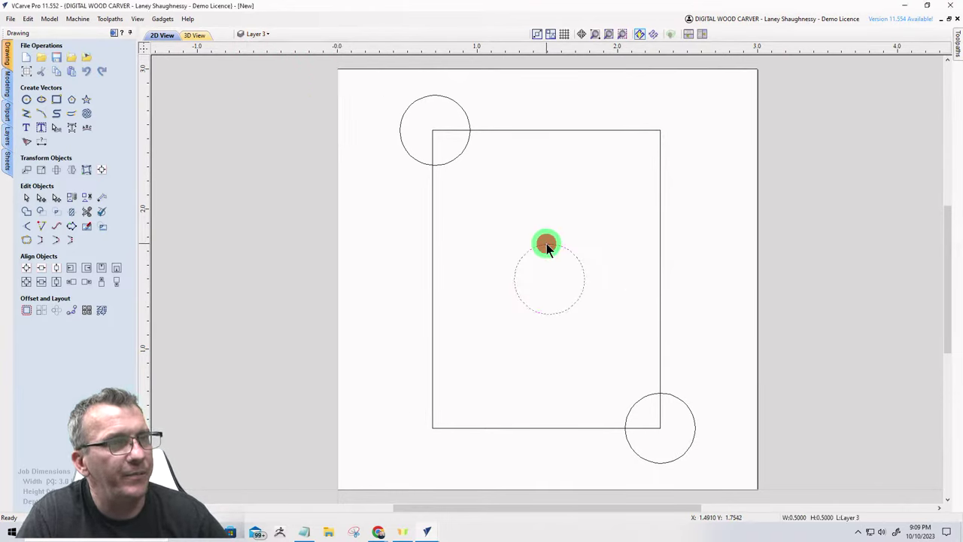
{"action": "left_click", "coordinate": [547, 243]}
{"action": "mouse_move", "coordinate": [552, 278]}
{"action": "left_mouse_down"}
{"action": "mouse_move", "coordinate": [538, 270]}
{"action": "mouse_move", "coordinate": [548, 280]}
{"action": "left_mouse_up"}
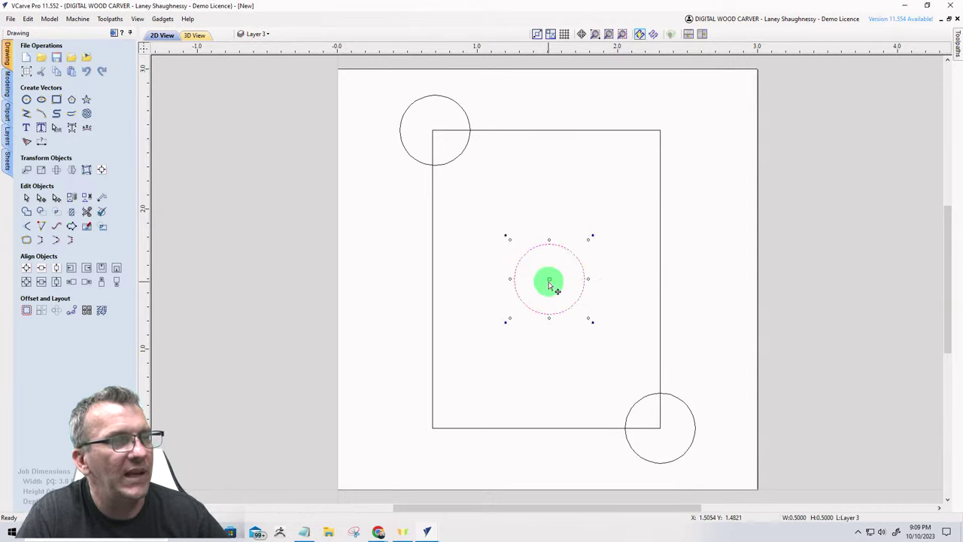
{"action": "left_click", "coordinate": [255, 34]}
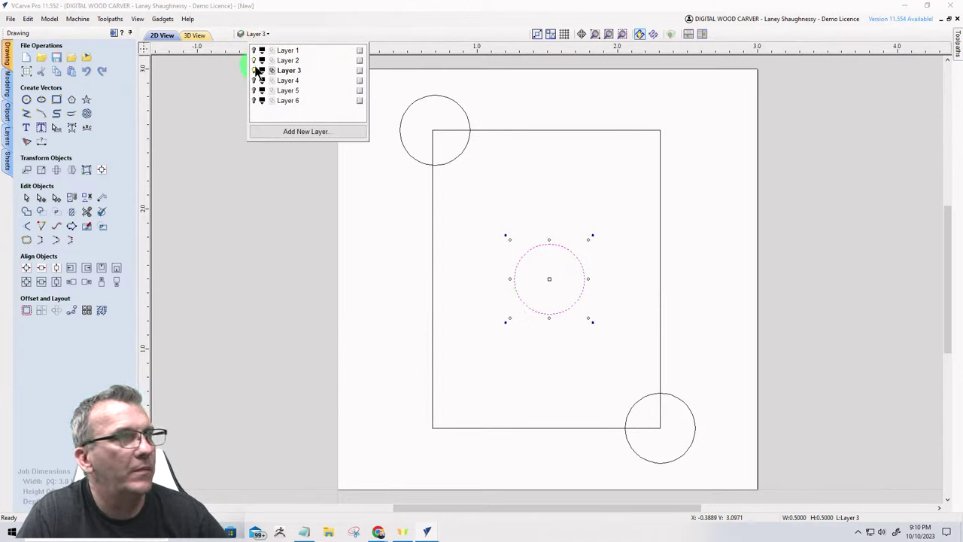
{"action": "left_click", "coordinate": [255, 69]}
{"action": "left_click", "coordinate": [254, 70]}
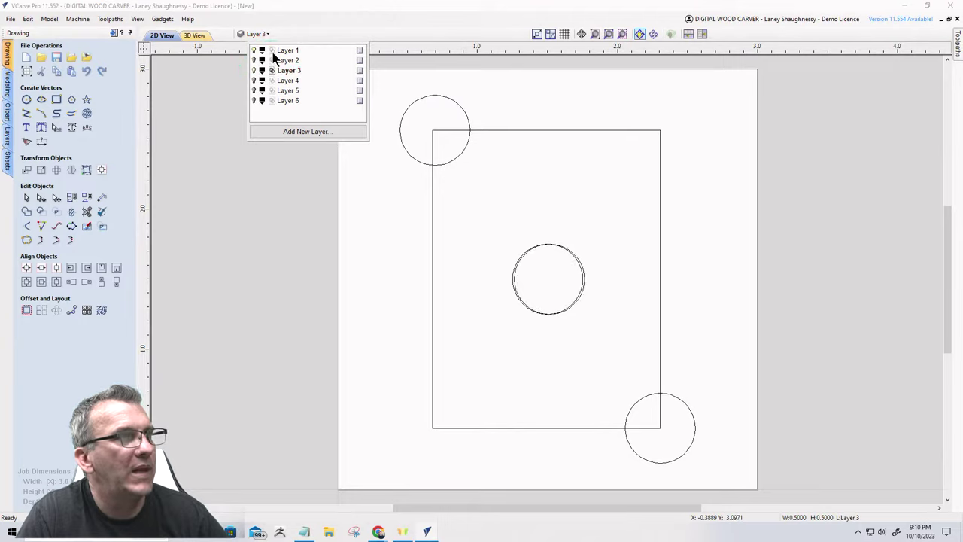
Make Layer 1 current, hide Layer 2, and recentre Layer 1's circle.
{"action": "left_click", "coordinate": [286, 51]}
{"action": "left_click", "coordinate": [255, 61]}
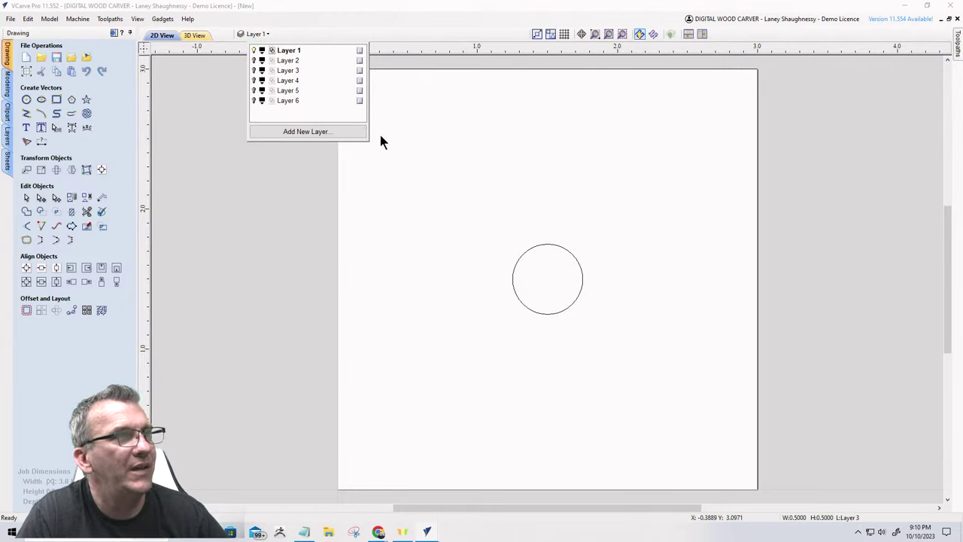
{"action": "left_click", "coordinate": [543, 243]}
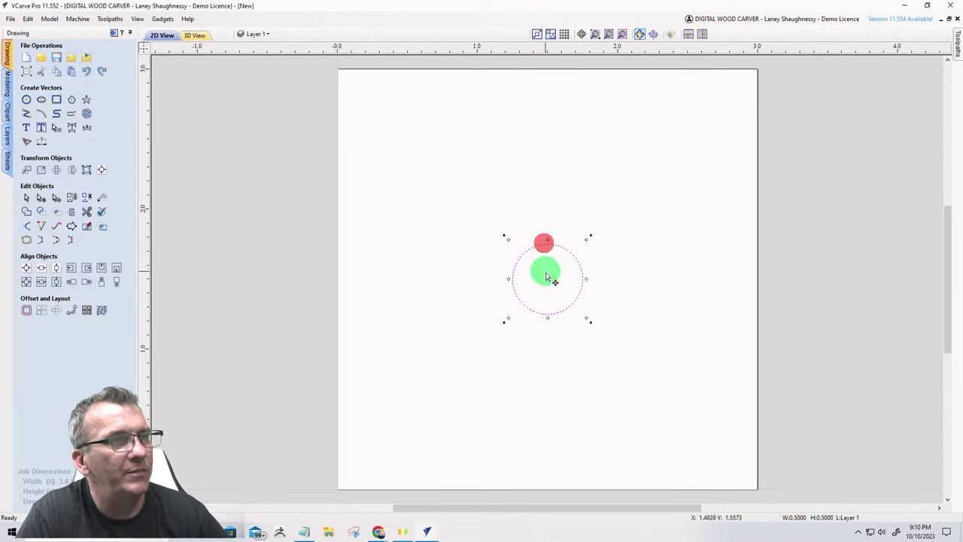
{"action": "left_click_drag", "start_coordinate": [549, 277], "coordinate": [547, 277]}
Show the rectangle and corner circles again and bring up the Alignment Tools.
{"action": "left_click", "coordinate": [257, 35]}
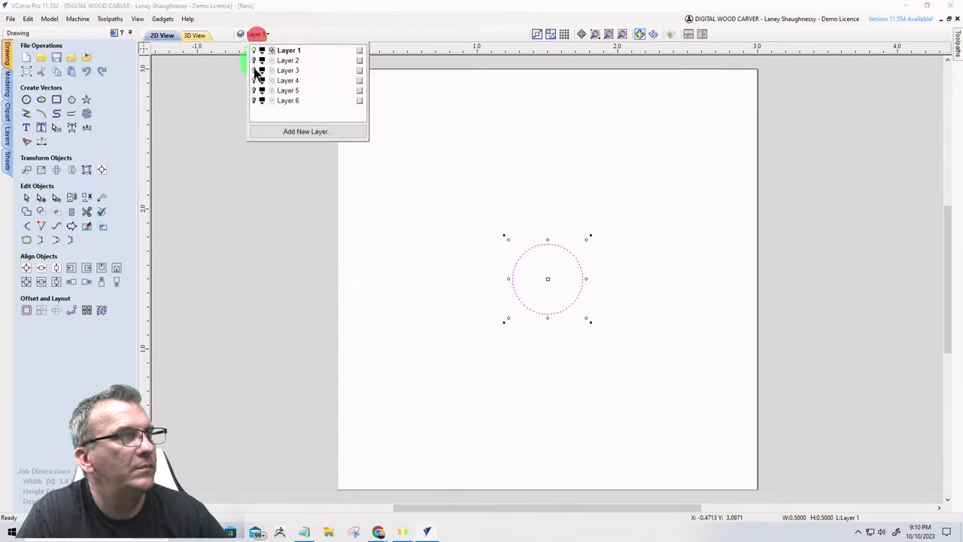
{"action": "left_click", "coordinate": [254, 71]}
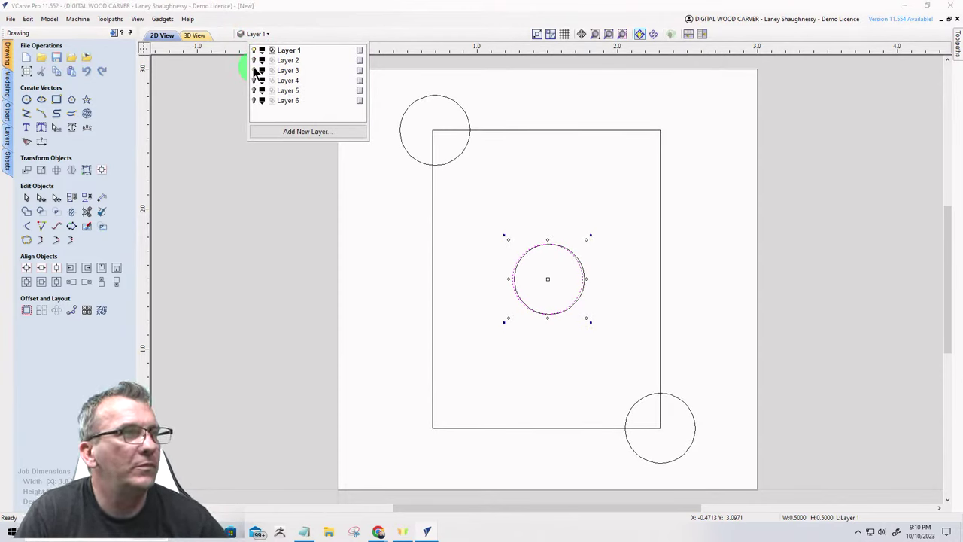
{"action": "left_click", "coordinate": [542, 268]}
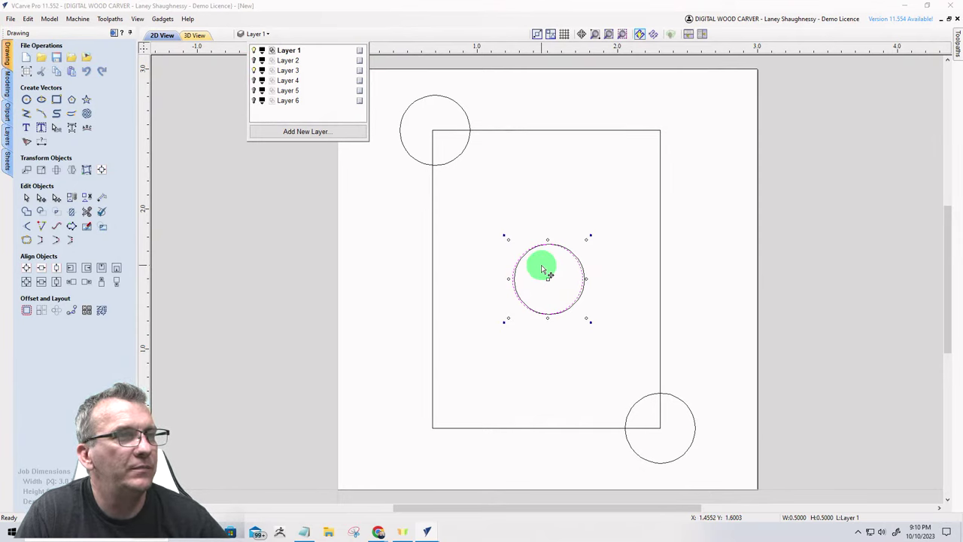
{"action": "scroll", "coordinate": [519, 291], "scroll_direction": "up", "scroll_amount": 3}
{"action": "scroll", "coordinate": [519, 291], "scroll_direction": "down", "scroll_amount": 3}
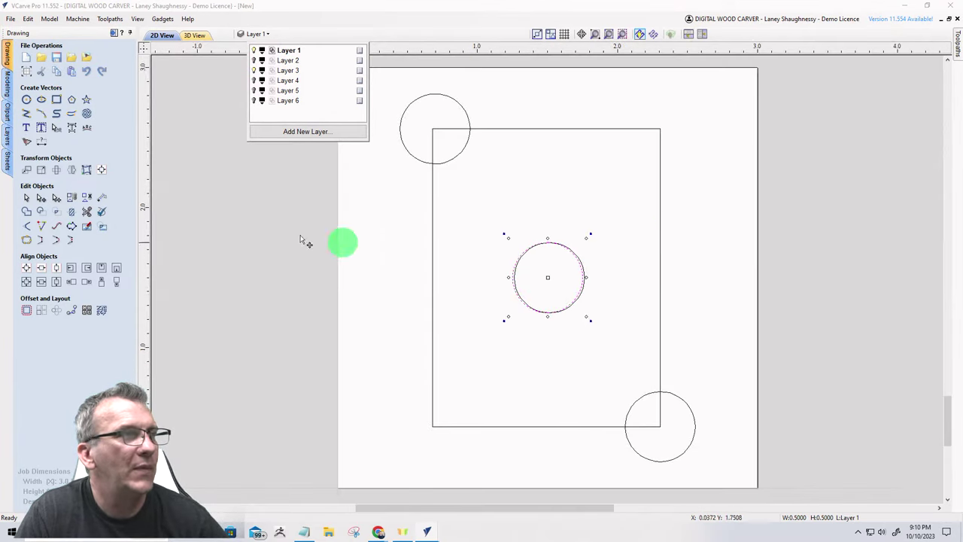
{"action": "left_click", "coordinate": [102, 170]}
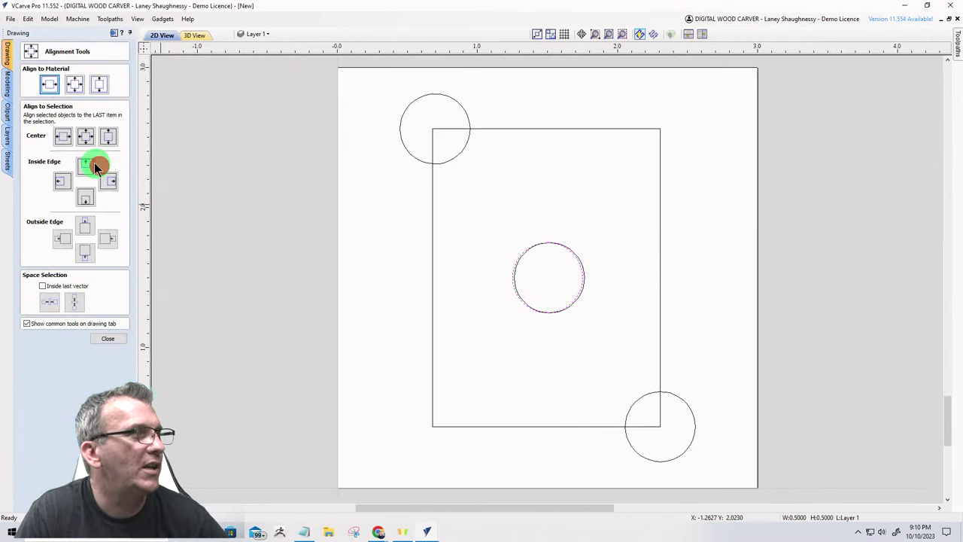
Align the middle circle to the material centre and close the Alignment Tools.
{"action": "left_click", "coordinate": [76, 86]}
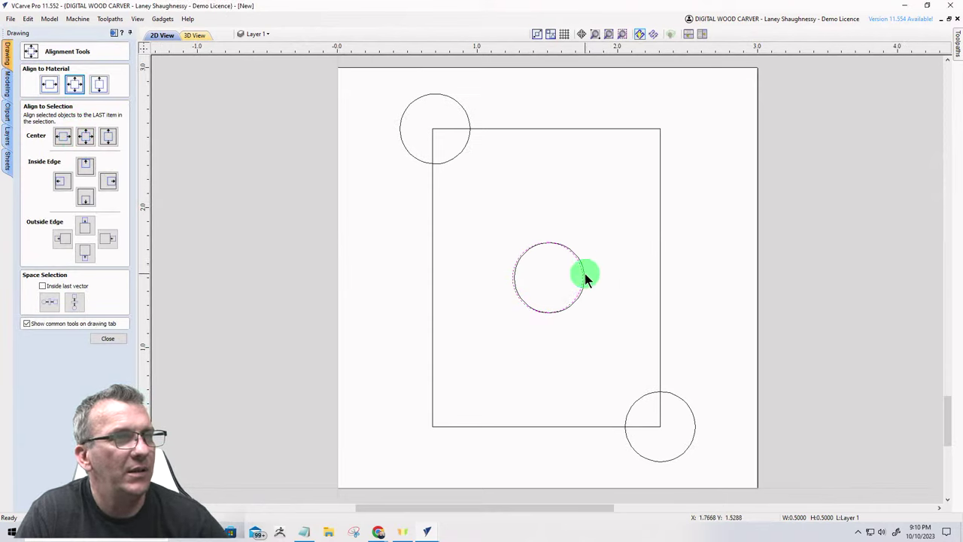
{"action": "left_click", "coordinate": [77, 85]}
{"action": "left_click", "coordinate": [107, 338]}
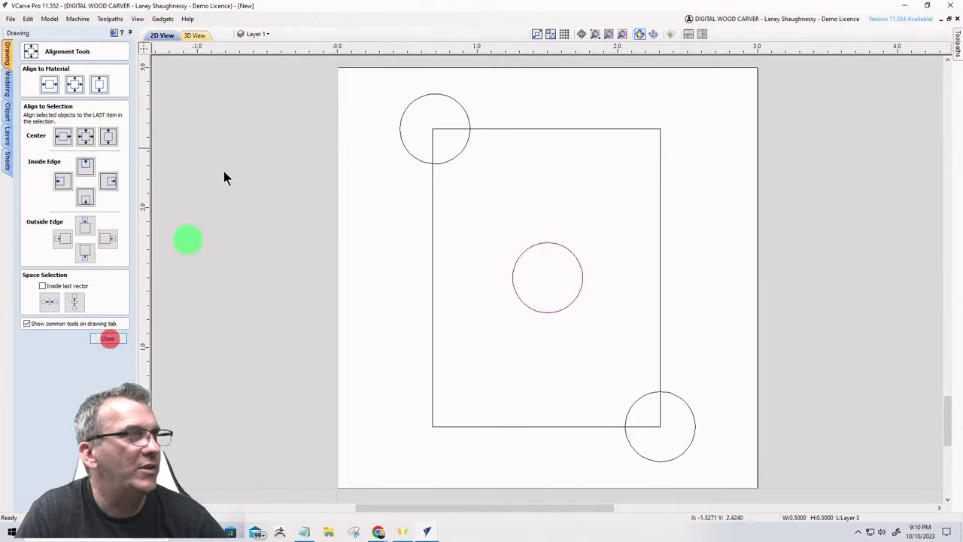
{"action": "left_click", "coordinate": [257, 34]}
{"action": "left_click", "coordinate": [268, 197]}
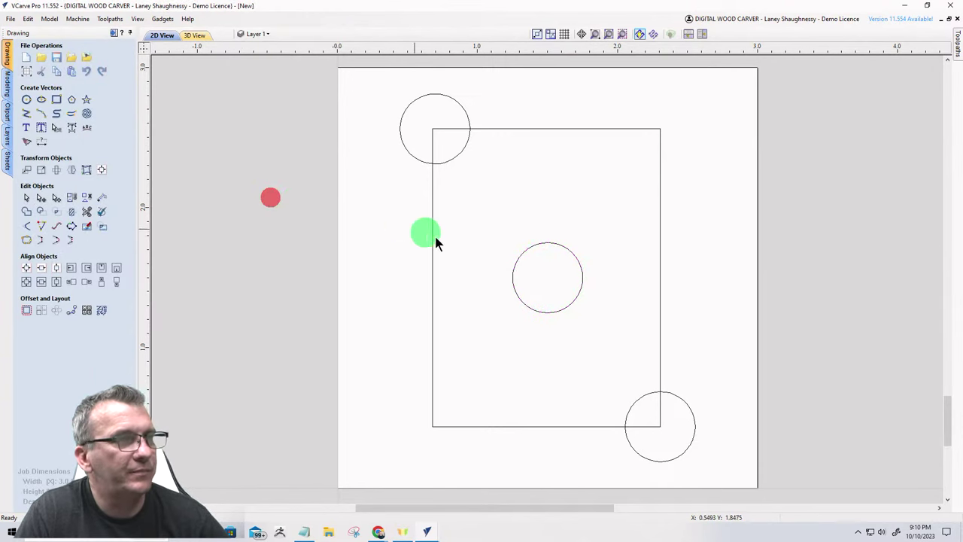
Turn Layers 3–6 visible to compare all circles and the rectangle.
{"action": "left_click", "coordinate": [258, 34]}
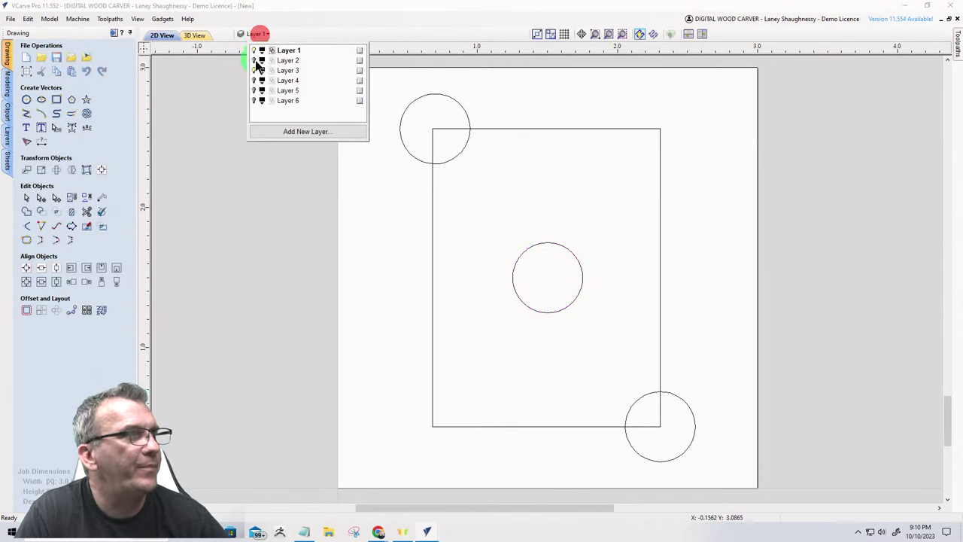
{"action": "left_click", "coordinate": [255, 70]}
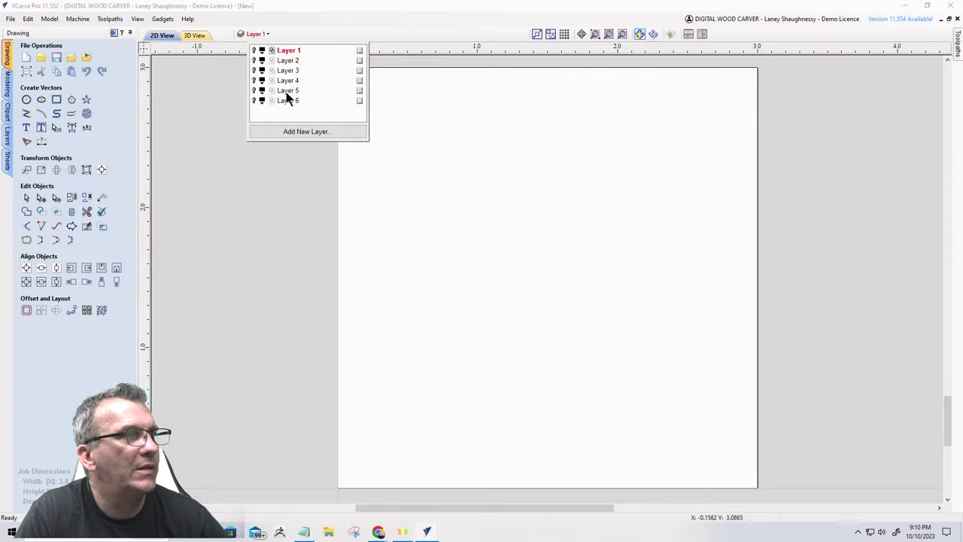
{"action": "left_click", "coordinate": [254, 80]}
{"action": "left_click", "coordinate": [254, 91]}
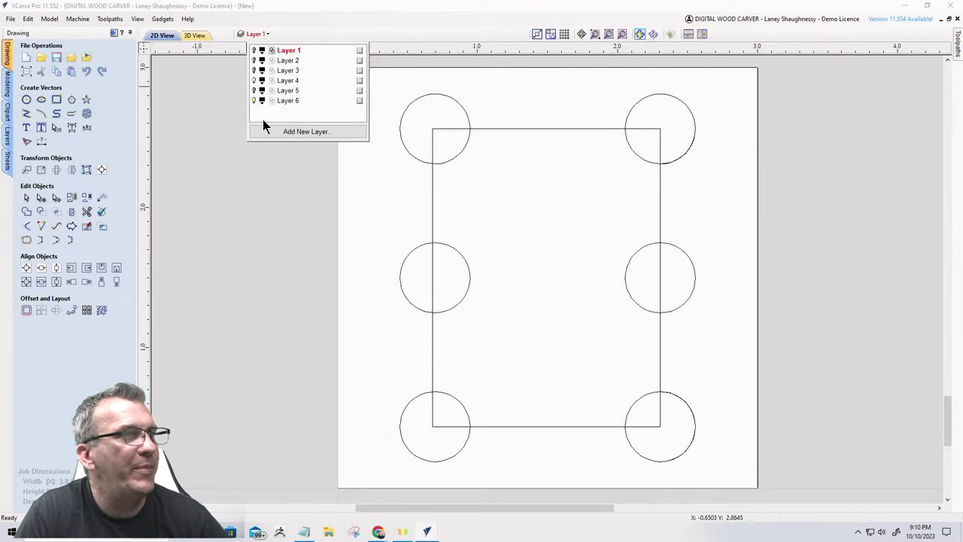
{"action": "left_click", "coordinate": [255, 99]}
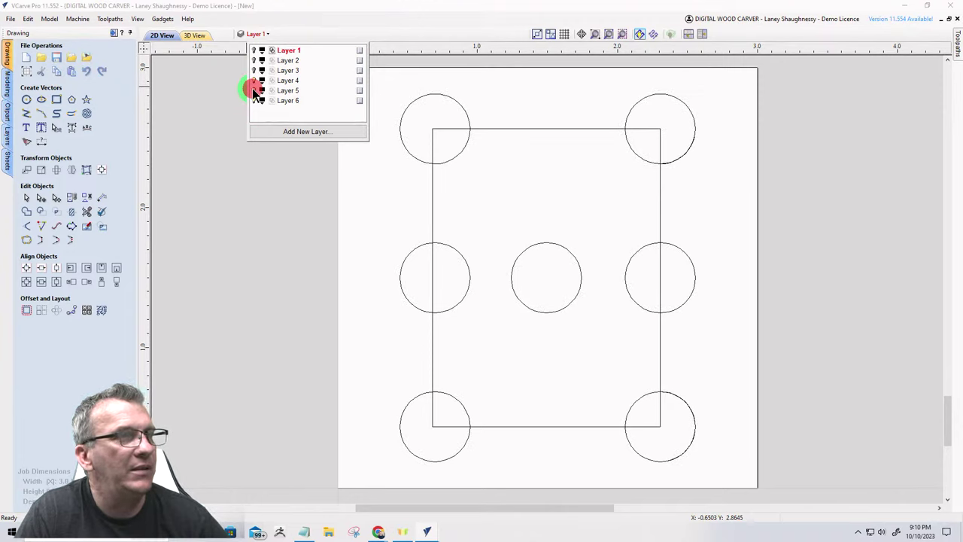
Reselect the centre circle and align it to the material centre again.
{"action": "left_click", "coordinate": [549, 240]}
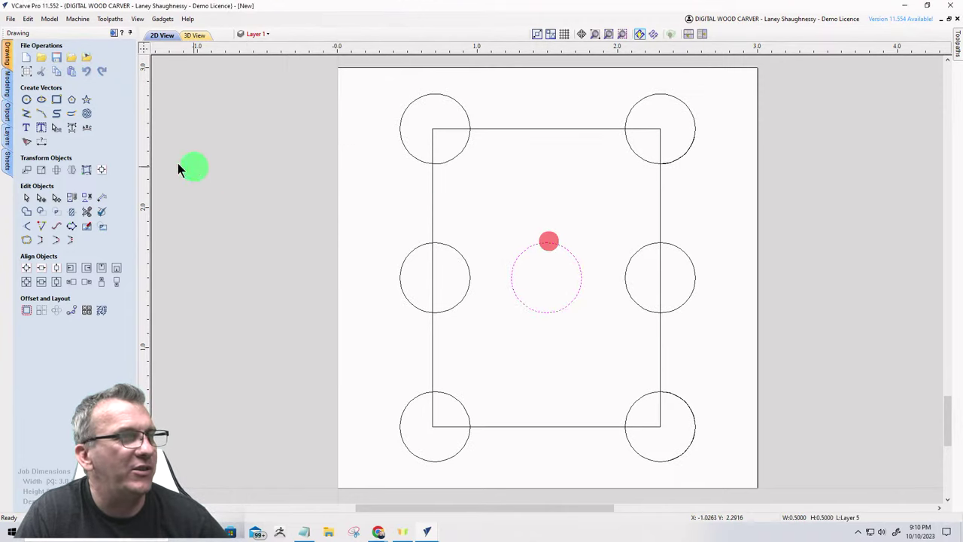
{"action": "left_click", "coordinate": [103, 170]}
{"action": "left_click", "coordinate": [74, 85]}
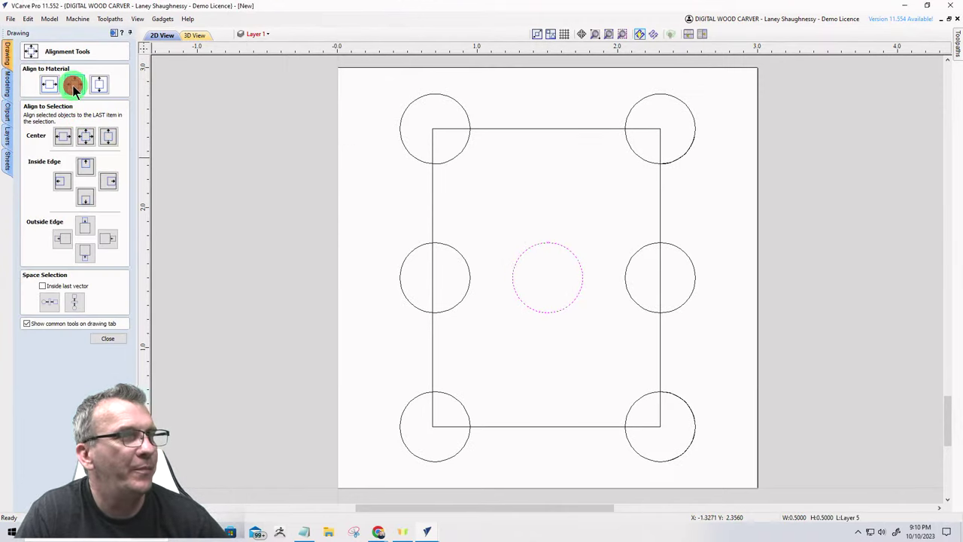
Hide Layers 4–6, keep Layer 1 visible, and close the layer list and Alignment Tools.
{"action": "left_click", "coordinate": [255, 33]}
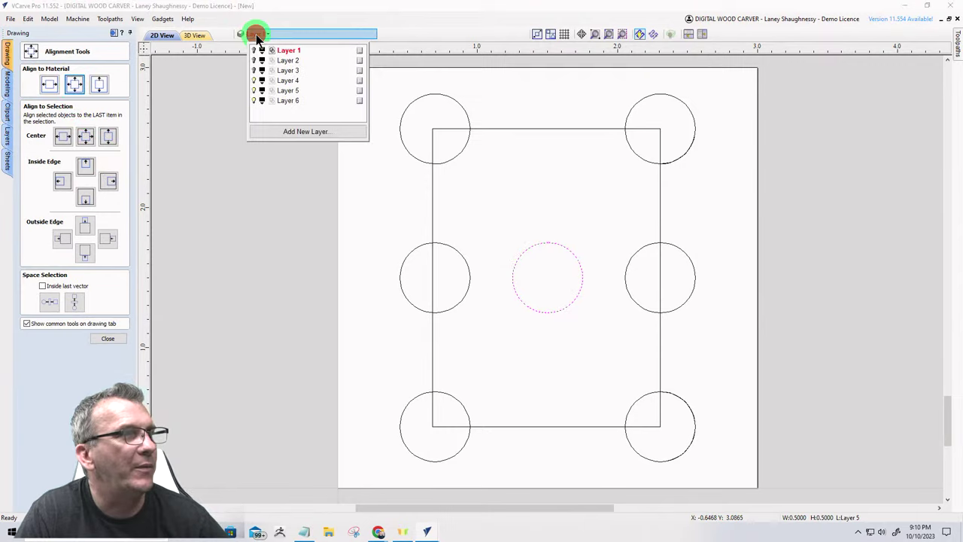
{"action": "left_click", "coordinate": [253, 81]}
{"action": "left_click", "coordinate": [253, 90]}
{"action": "left_click", "coordinate": [254, 100]}
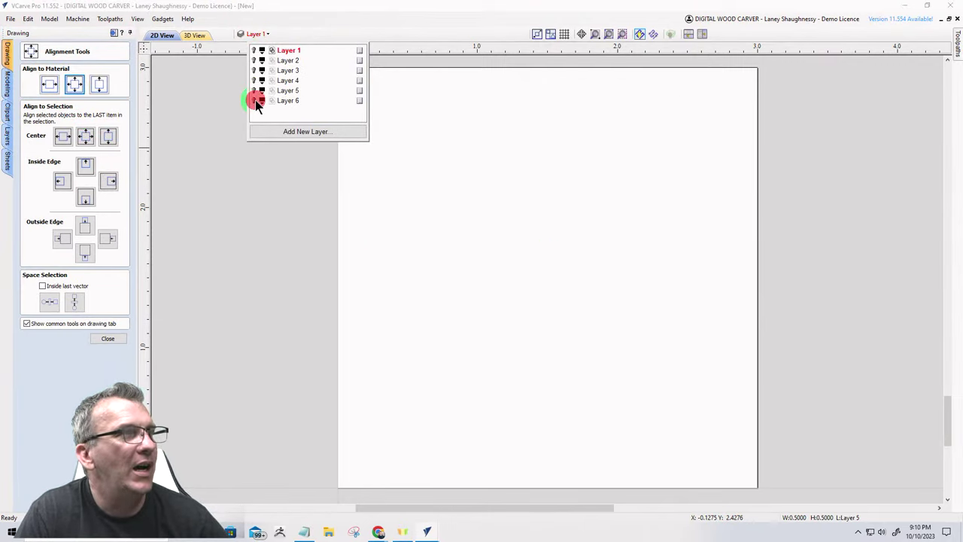
{"action": "left_click", "coordinate": [254, 49]}
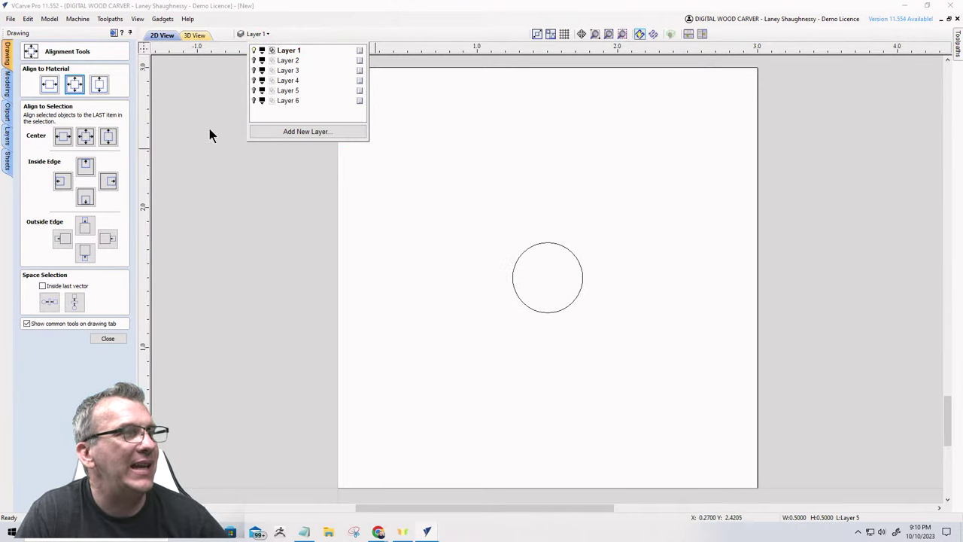
{"action": "left_click", "coordinate": [105, 336]}
{"action": "left_click", "coordinate": [105, 336]}
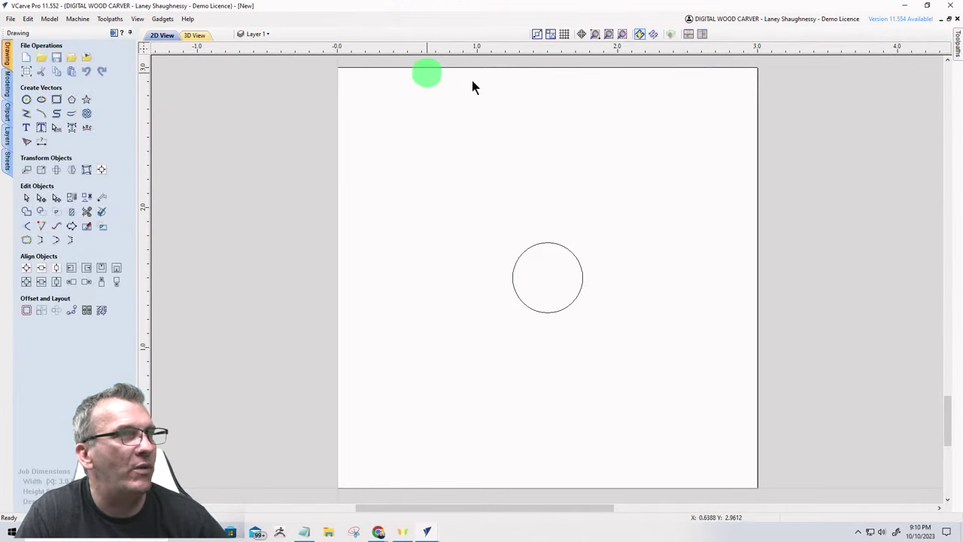
Draw a 3.0 x 3.0 inch rectangle from the material corner, then switch to Toolpaths.
{"action": "left_click", "coordinate": [56, 99]}
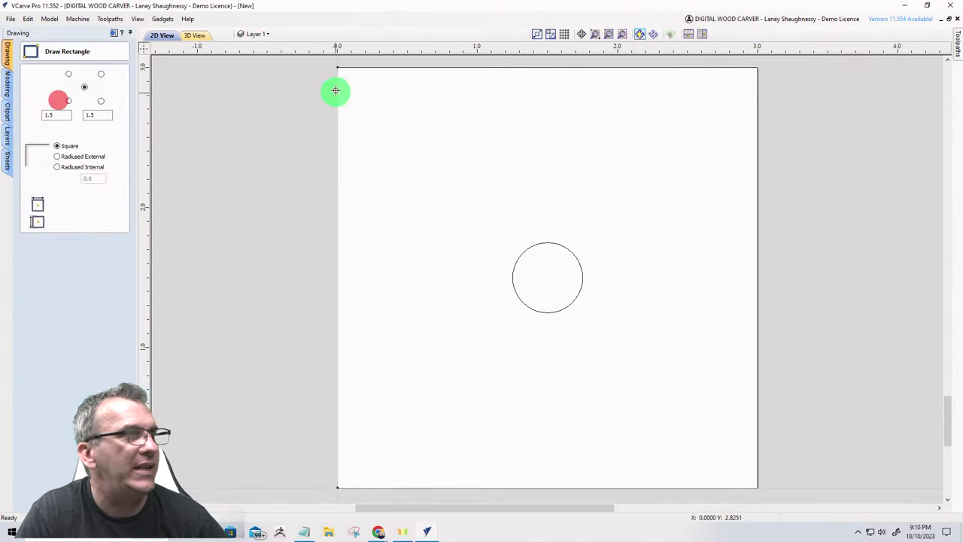
{"action": "left_click", "coordinate": [337, 66]}
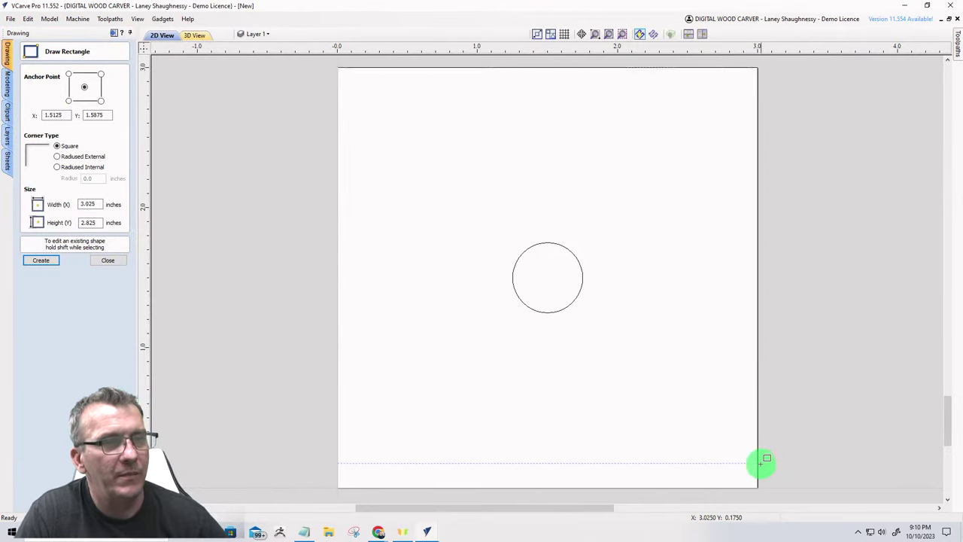
{"action": "left_click", "coordinate": [758, 488]}
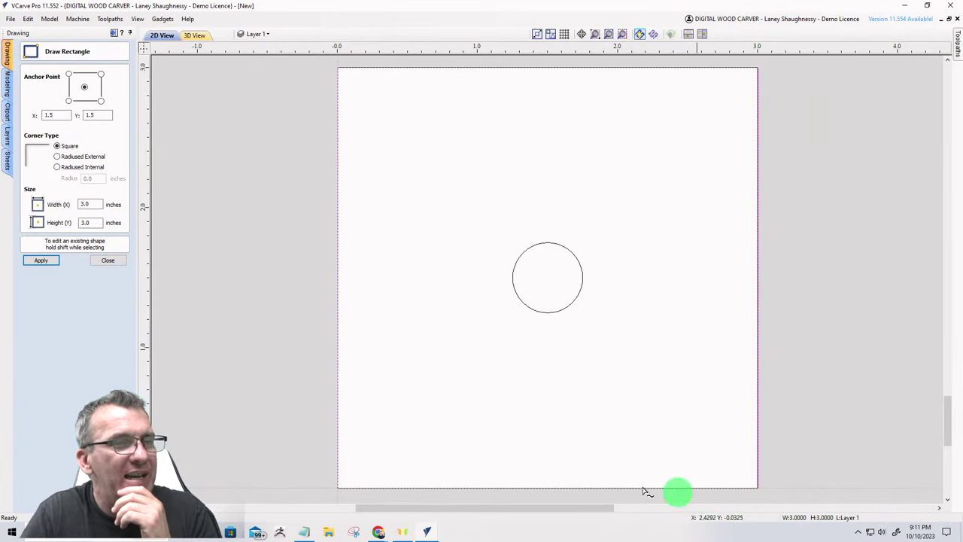
{"action": "left_click", "coordinate": [108, 259]}
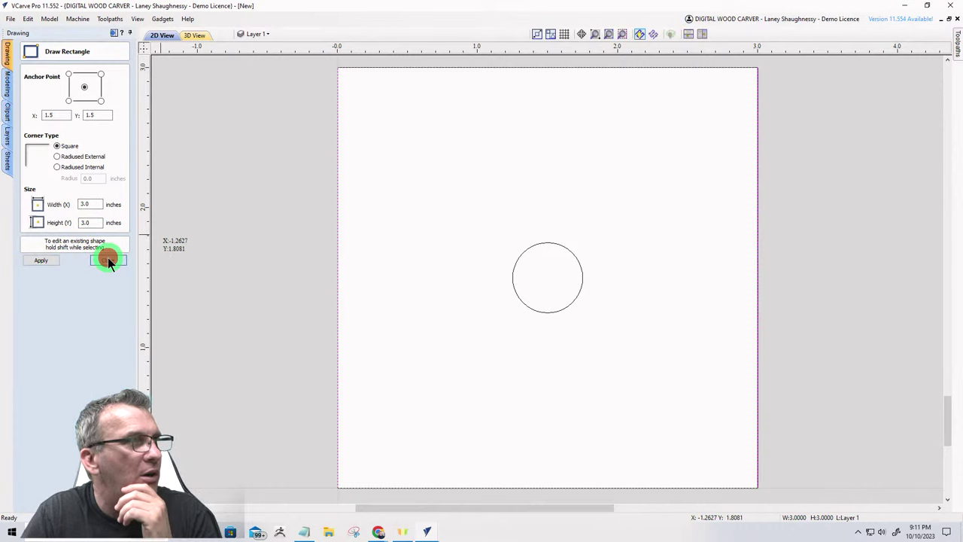
{"action": "left_click", "coordinate": [111, 33]}
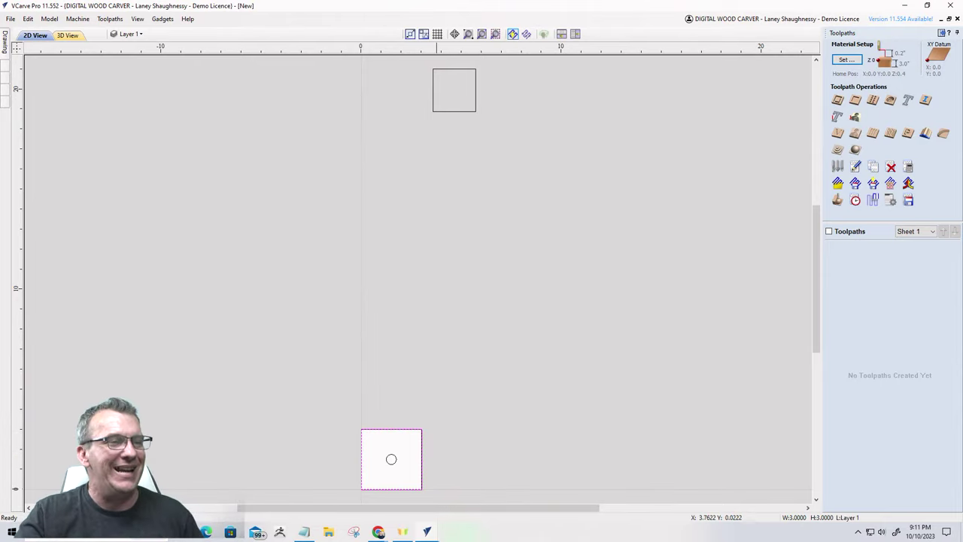
Switch to the jig board project, preview pockets in material colour, tilt the 3D view, then return to 2D.
{"action": "left_click", "coordinate": [432, 532]}
{"action": "left_click", "coordinate": [371, 484]}
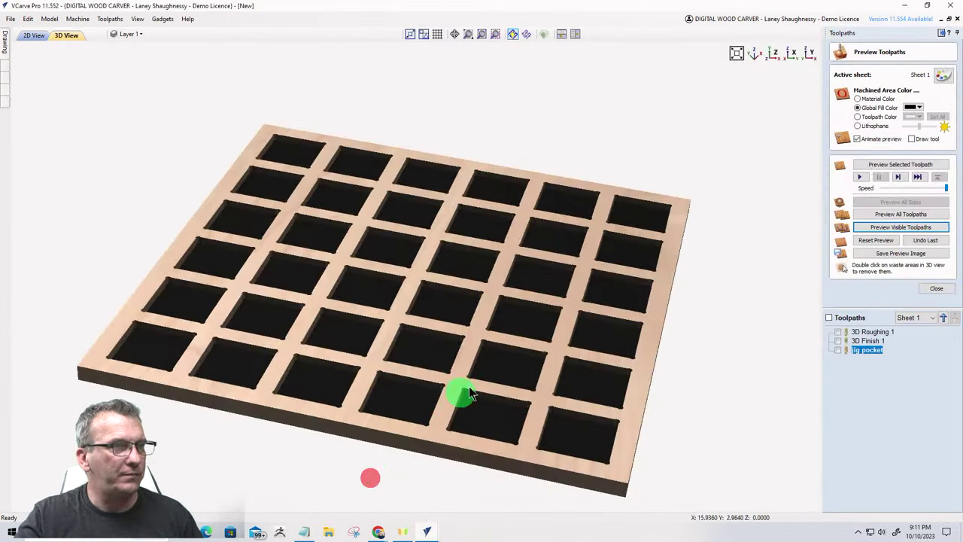
{"action": "left_click", "coordinate": [858, 99]}
{"action": "left_click_drag", "start_coordinate": [325, 382], "coordinate": [393, 355]}
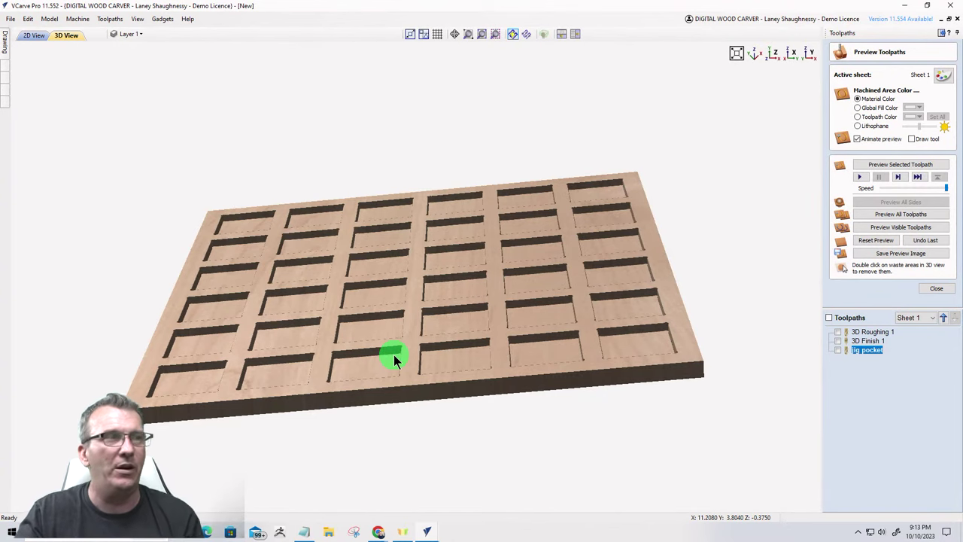
{"action": "left_click", "coordinate": [30, 36]}
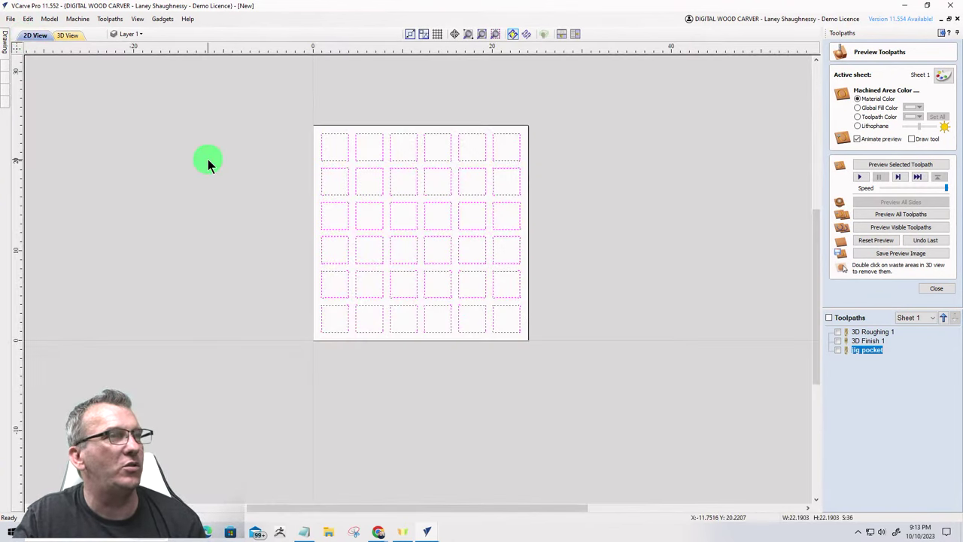
Return to the block project, fit the 3 x 3 block in view, and select its centre circle.
{"action": "mouse_move", "coordinate": [421, 528]}
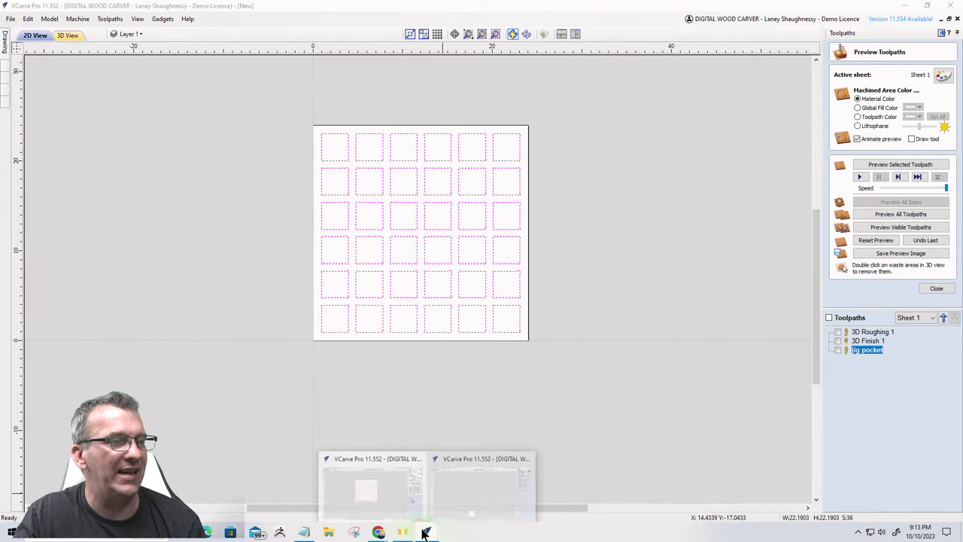
{"action": "left_click", "coordinate": [481, 491]}
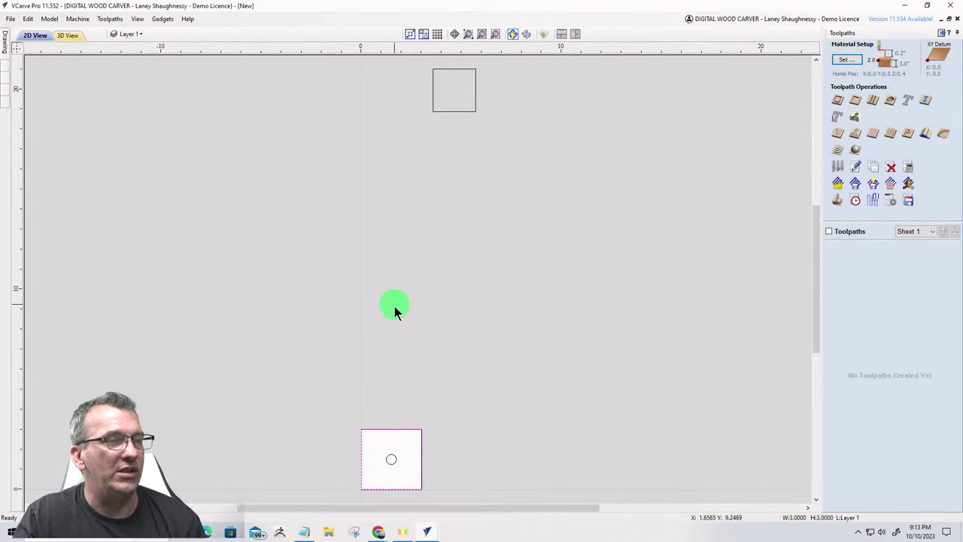
{"action": "left_click", "coordinate": [433, 102]}
{"action": "key", "text": "F3"}
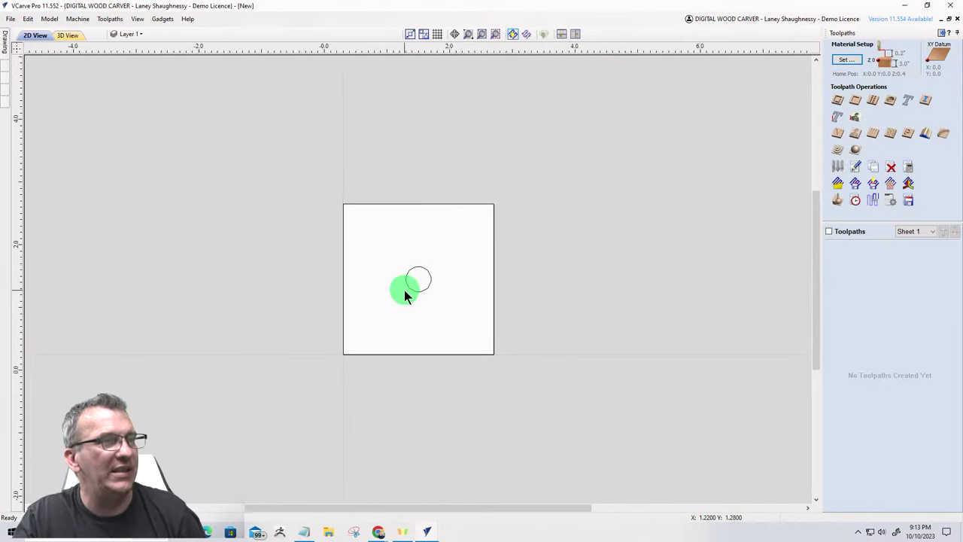
{"action": "scroll", "coordinate": [405, 292], "scroll_direction": "up", "scroll_amount": 2}
{"action": "scroll", "coordinate": [404, 293], "scroll_direction": "down", "scroll_amount": 1}
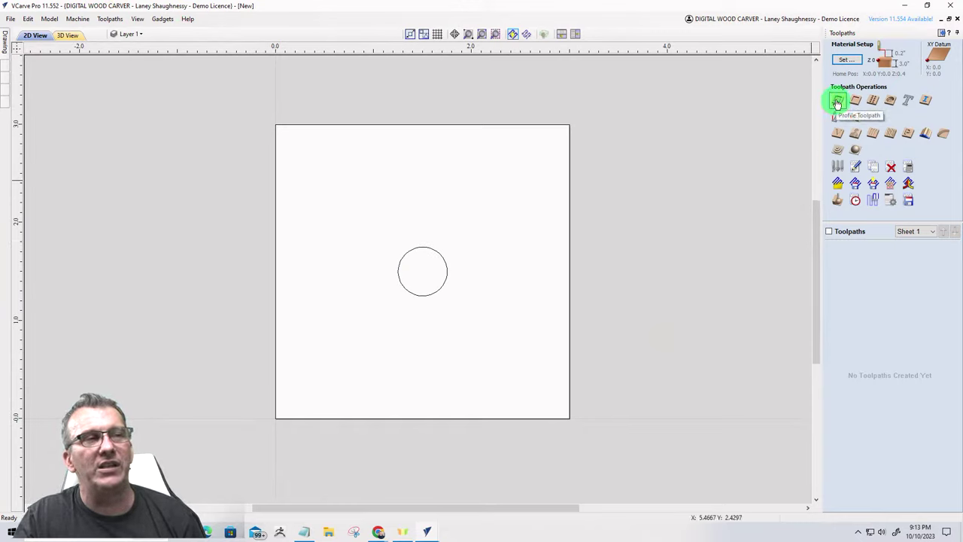
{"action": "left_click", "coordinate": [426, 248]}
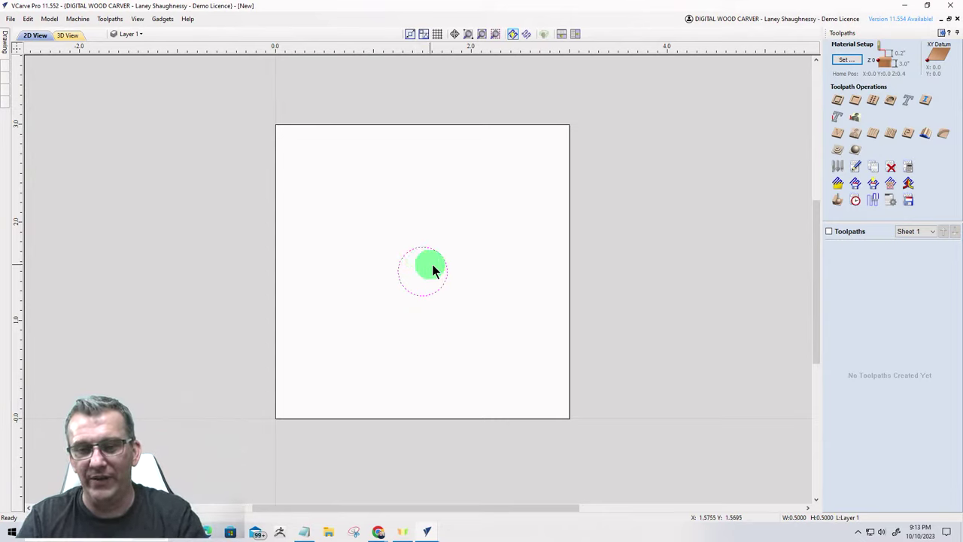
Cancel the Profile Toolpath form, then review the .5 box core bit in the Tool Database without choosing it.
{"action": "left_click", "coordinate": [844, 102]}
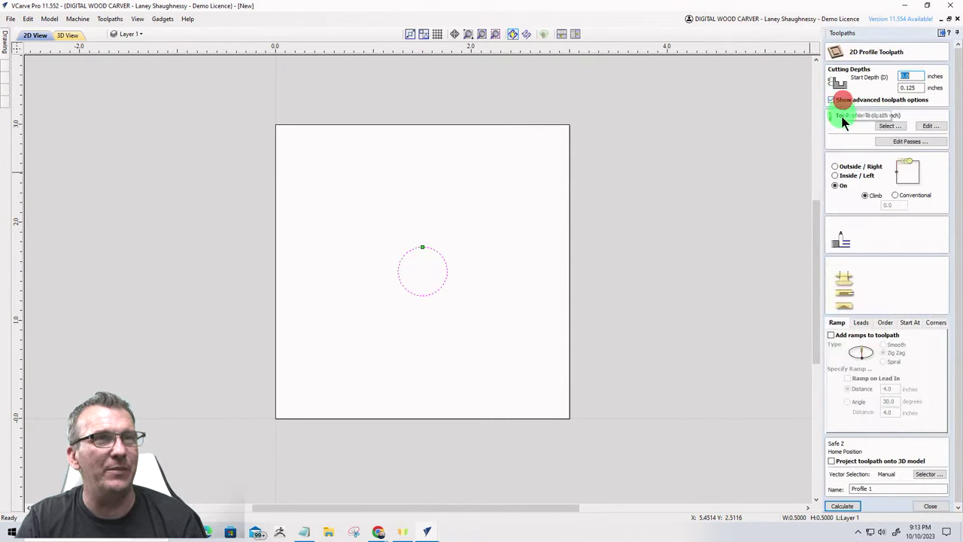
{"action": "left_click", "coordinate": [925, 510]}
{"action": "left_click", "coordinate": [835, 167]}
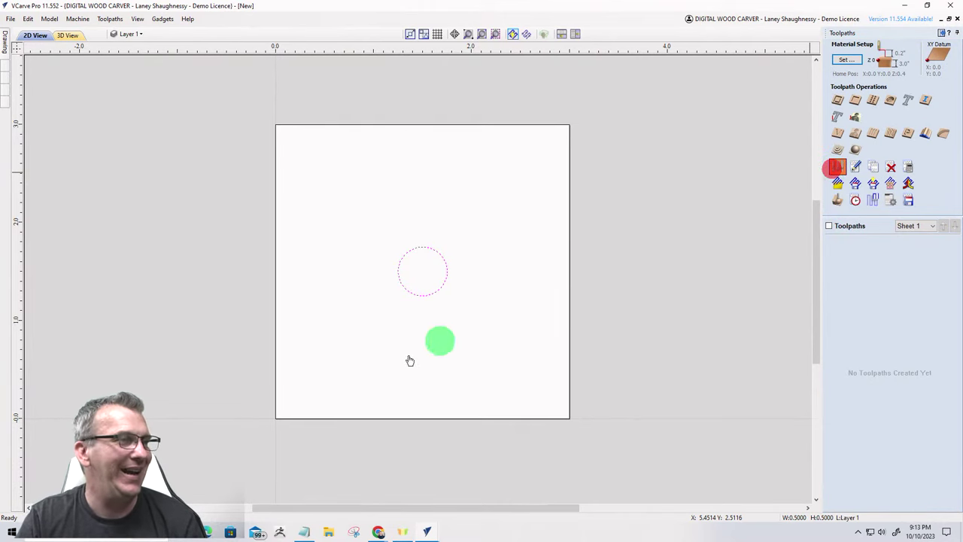
{"action": "scroll", "coordinate": [348, 346], "scroll_direction": "down", "scroll_amount": 6}
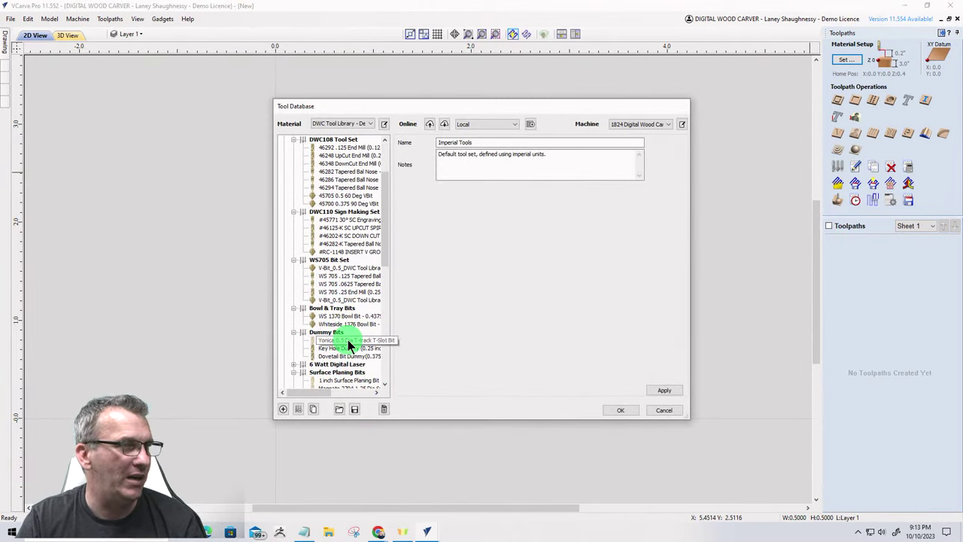
{"action": "scroll", "coordinate": [348, 339], "scroll_direction": "down", "scroll_amount": 7}
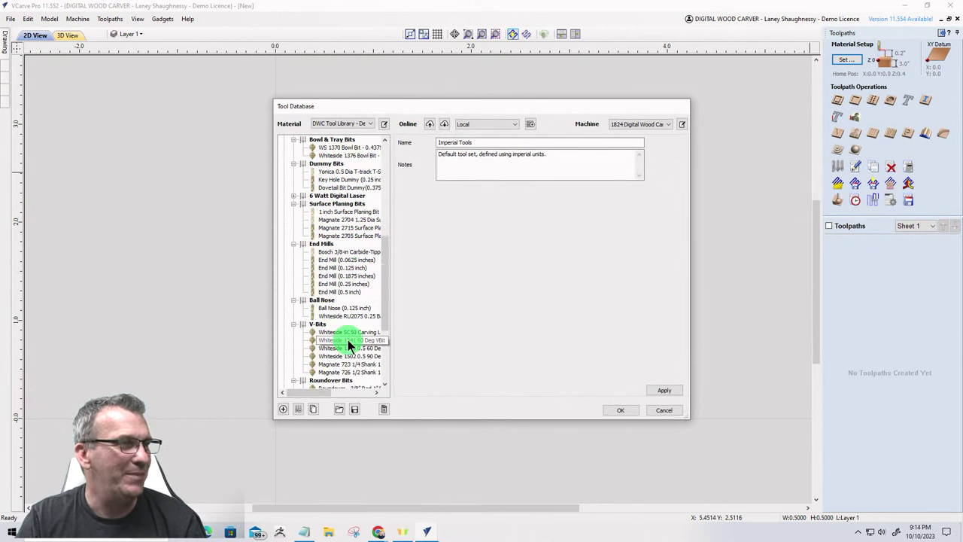
{"action": "scroll", "coordinate": [347, 340], "scroll_direction": "down", "scroll_amount": 5}
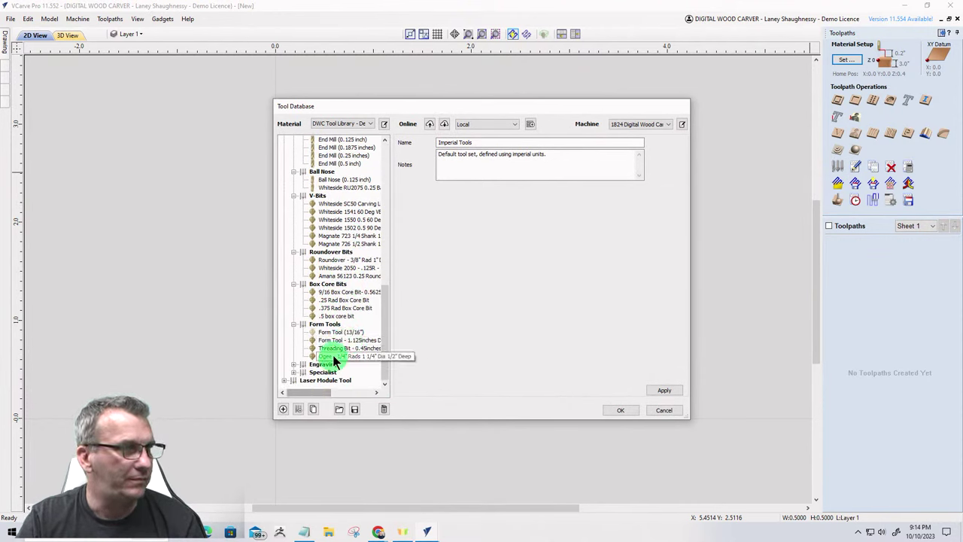
{"action": "left_click", "coordinate": [329, 317]}
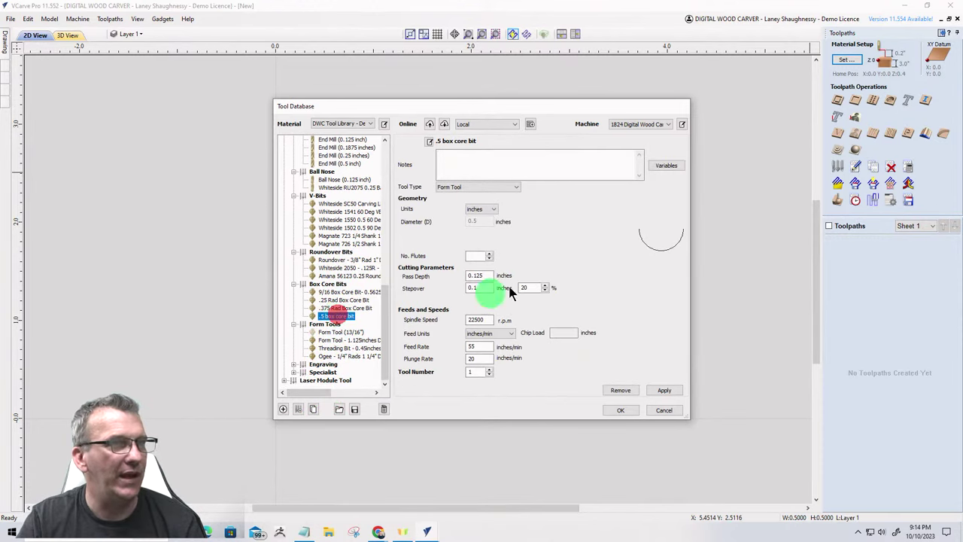
{"action": "left_click", "coordinate": [663, 409]}
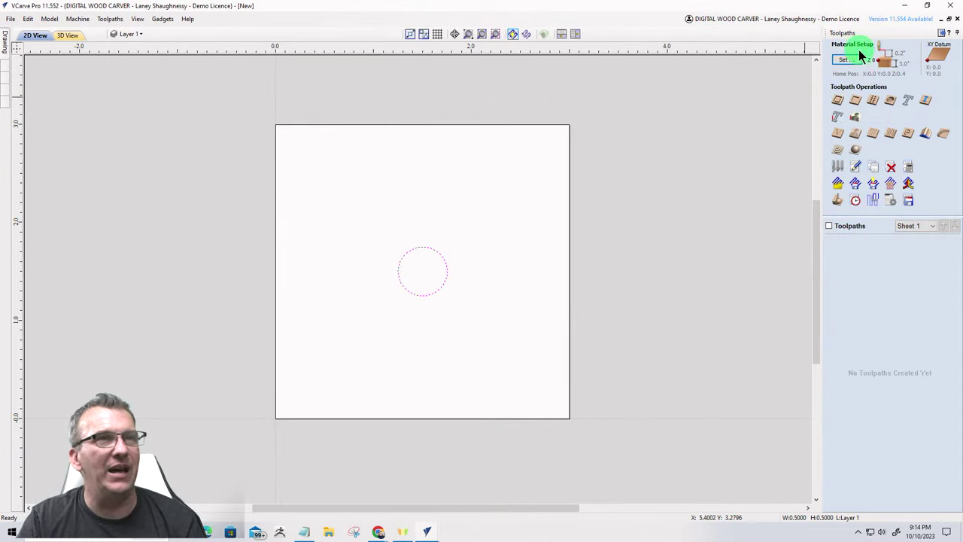
Create drilling toolpath '1' with a 0.1875 inch cut depth and calculate it.
{"action": "left_click", "coordinate": [873, 101]}
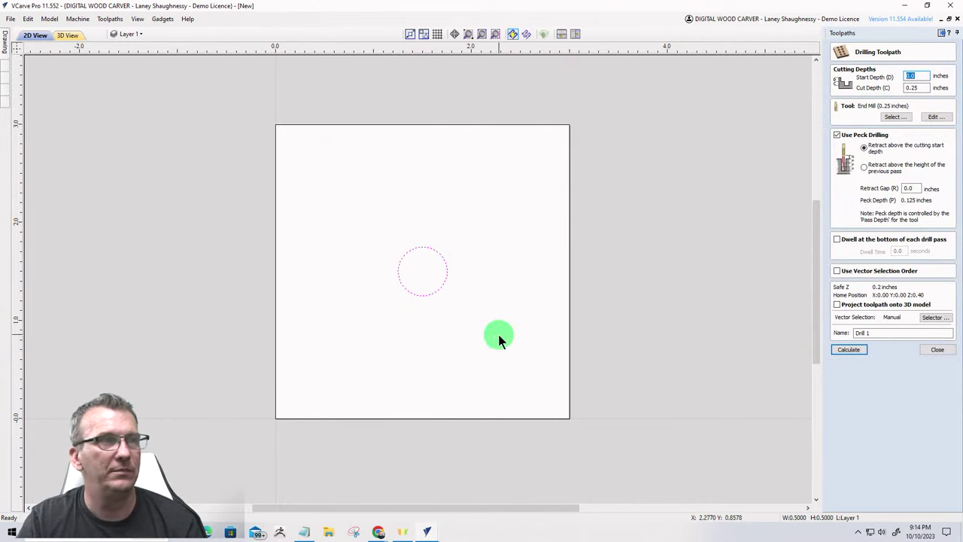
{"action": "double_click", "coordinate": [921, 87]}
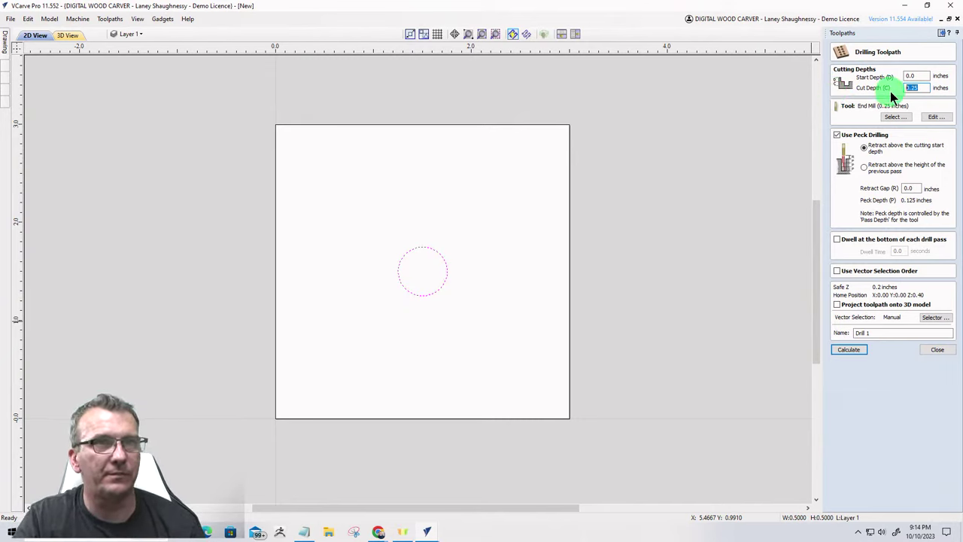
{"action": "double_click", "coordinate": [924, 87]}
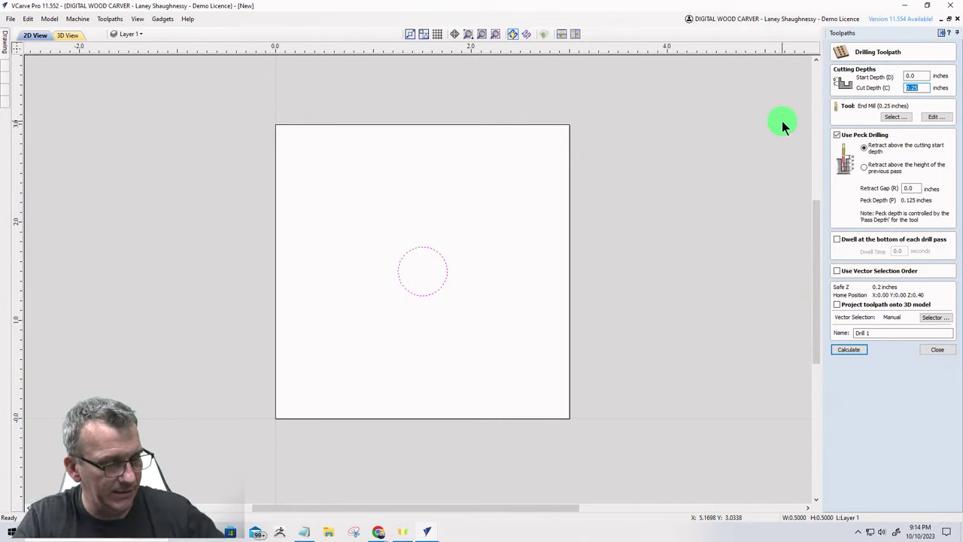
{"action": "type", "text": ".1875"}
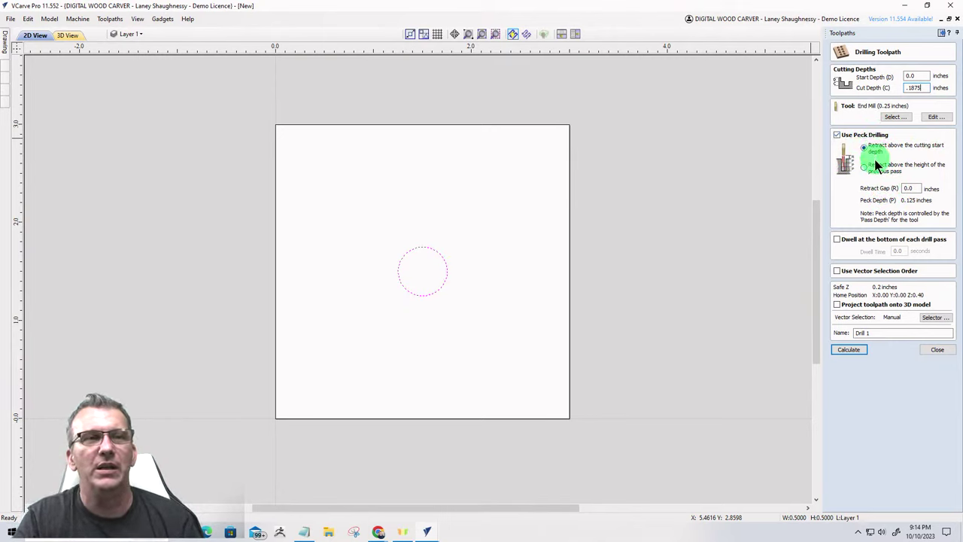
{"action": "left_click_drag", "start_coordinate": [879, 336], "coordinate": [819, 344]}
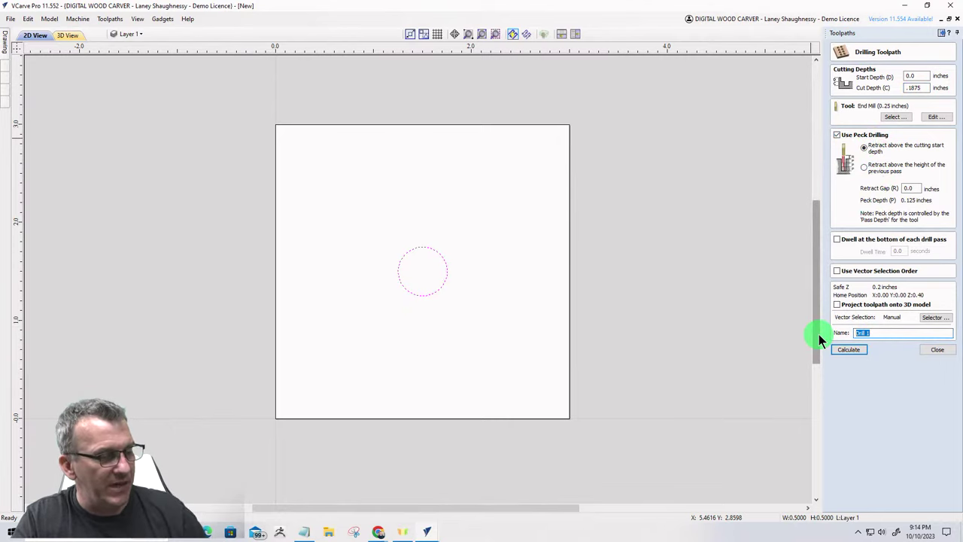
{"action": "type", "text": "1"}
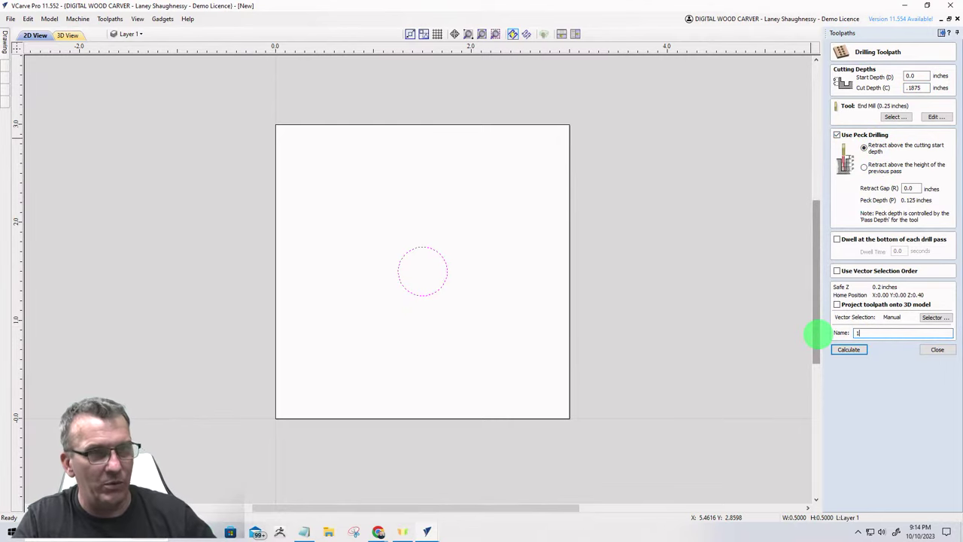
{"action": "left_click", "coordinate": [853, 350]}
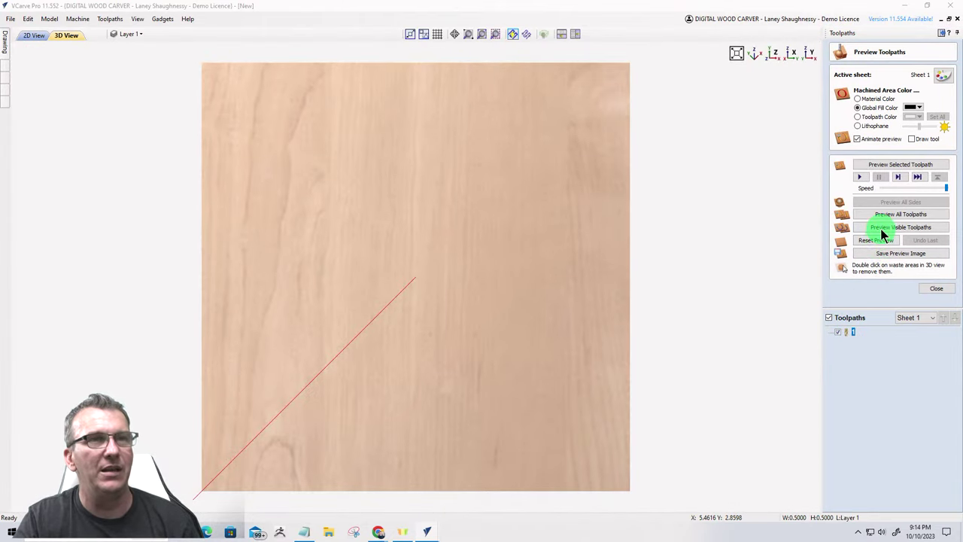
Preview the visible toolpaths and view the drilled centre hole at an angle in Material Color.
{"action": "left_click", "coordinate": [883, 228]}
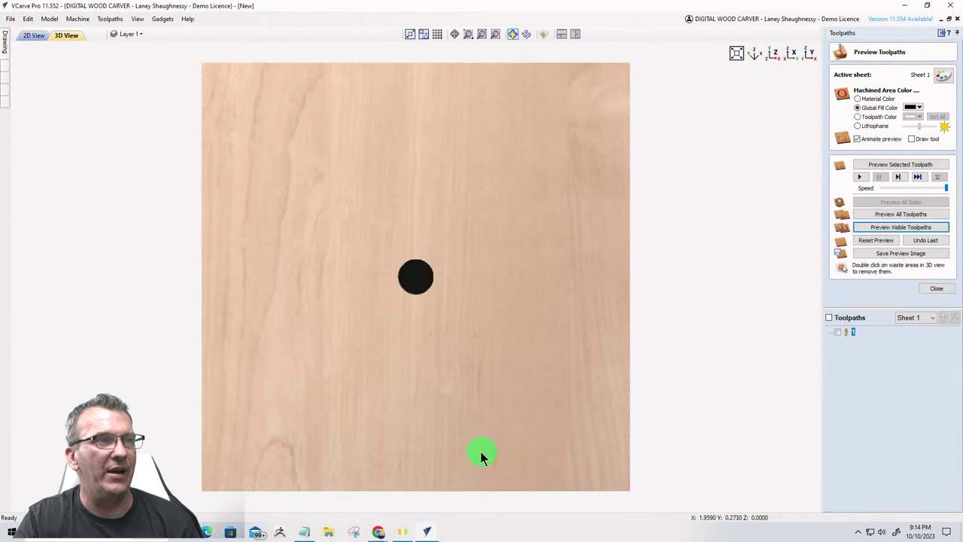
{"action": "left_click_drag", "start_coordinate": [462, 456], "coordinate": [445, 344]}
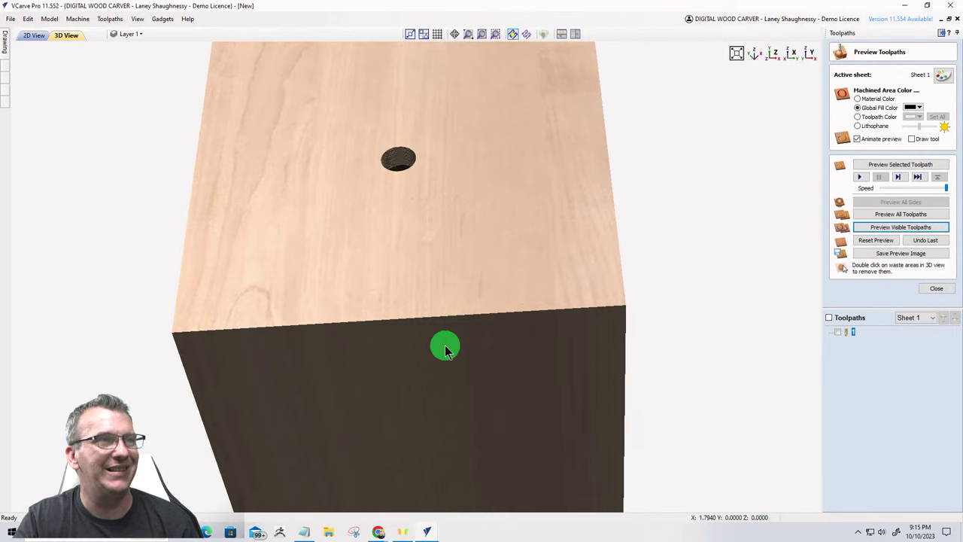
{"action": "left_click", "coordinate": [858, 99]}
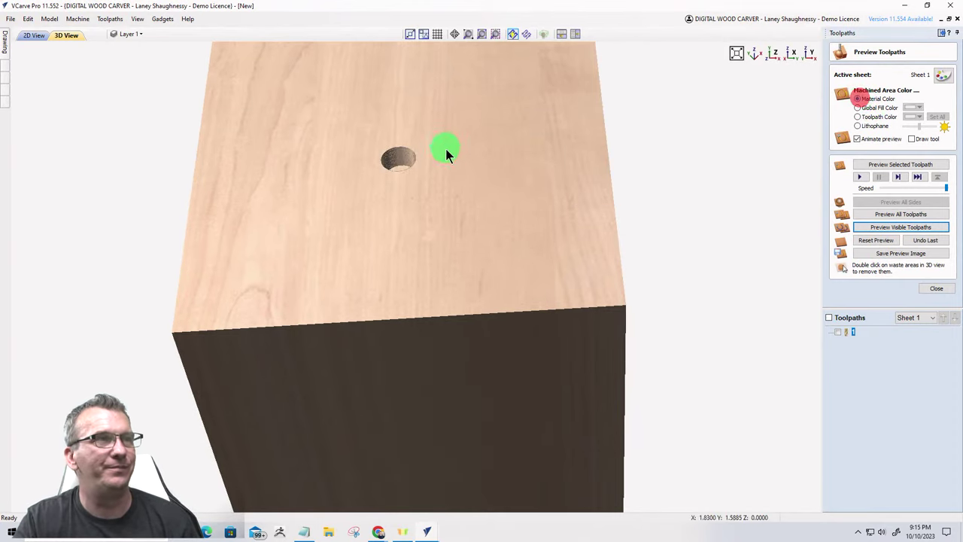
{"action": "scroll", "coordinate": [444, 152], "scroll_direction": "up", "scroll_amount": 3}
{"action": "left_click_drag", "start_coordinate": [463, 255], "coordinate": [463, 448]}
{"action": "scroll", "coordinate": [466, 410], "scroll_direction": "down", "scroll_amount": 3}
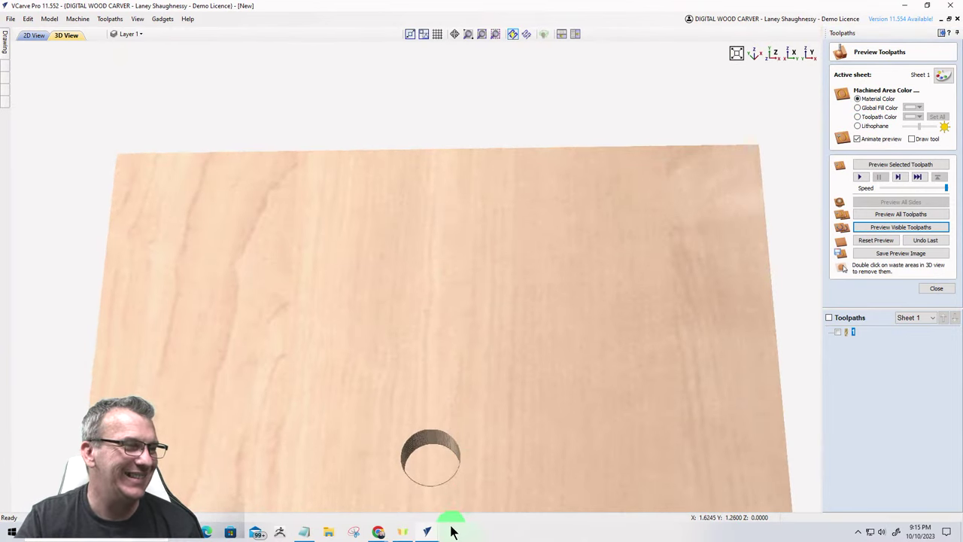
{"action": "left_click_drag", "start_coordinate": [452, 531], "coordinate": [445, 362]}
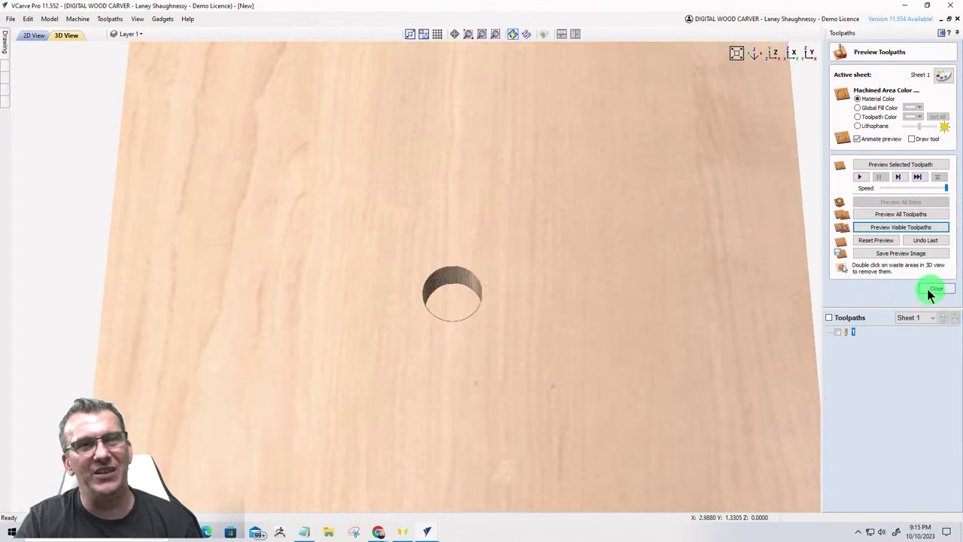
Assign the .5 box core bit to drilling toolpath 1 and recalculate it.
{"action": "double_click", "coordinate": [851, 331]}
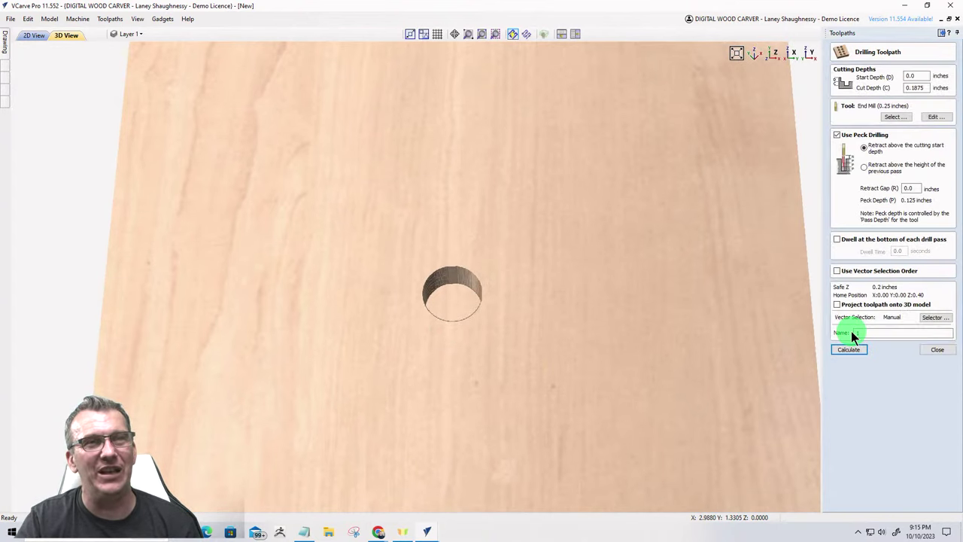
{"action": "left_click", "coordinate": [886, 115]}
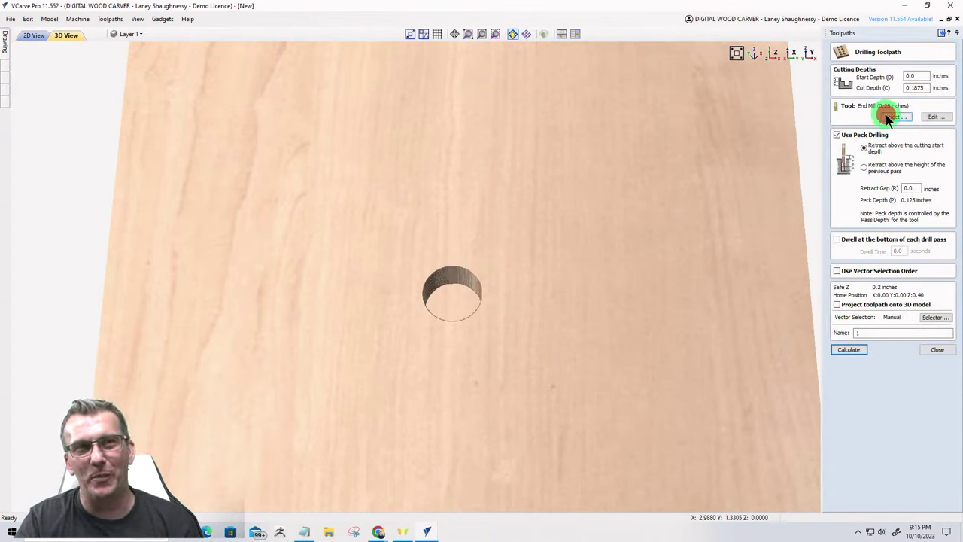
{"action": "scroll", "coordinate": [338, 303], "scroll_direction": "down", "scroll_amount": 9}
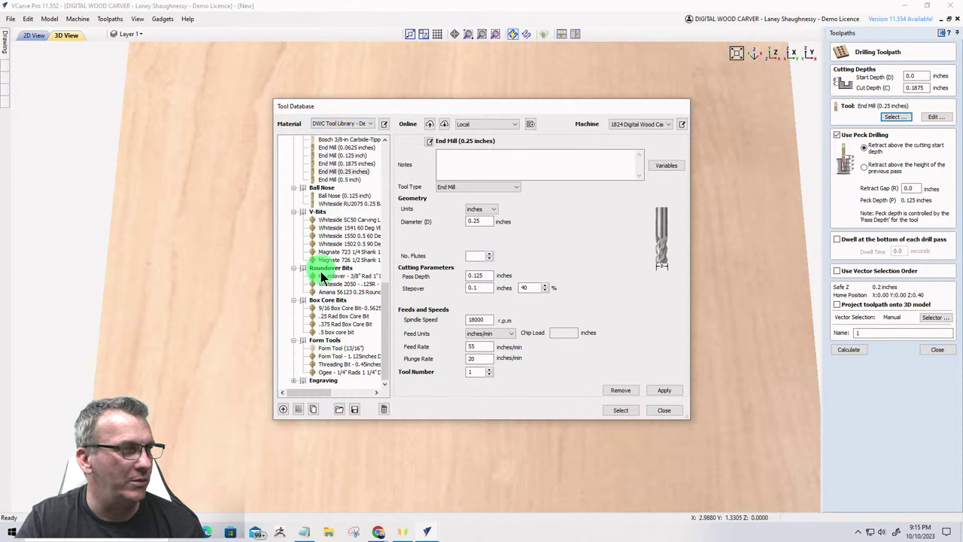
{"action": "left_click", "coordinate": [331, 332]}
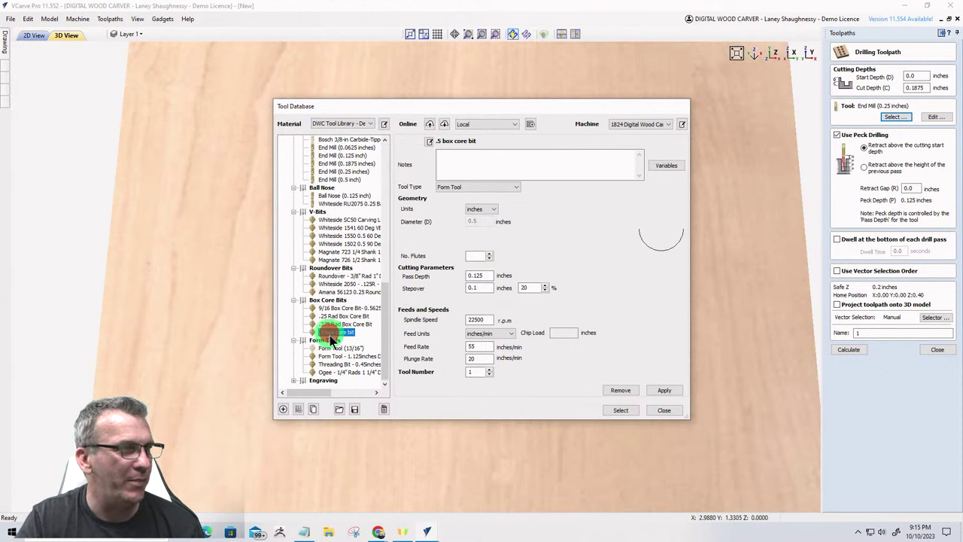
{"action": "left_click", "coordinate": [617, 411]}
{"action": "left_click", "coordinate": [849, 350]}
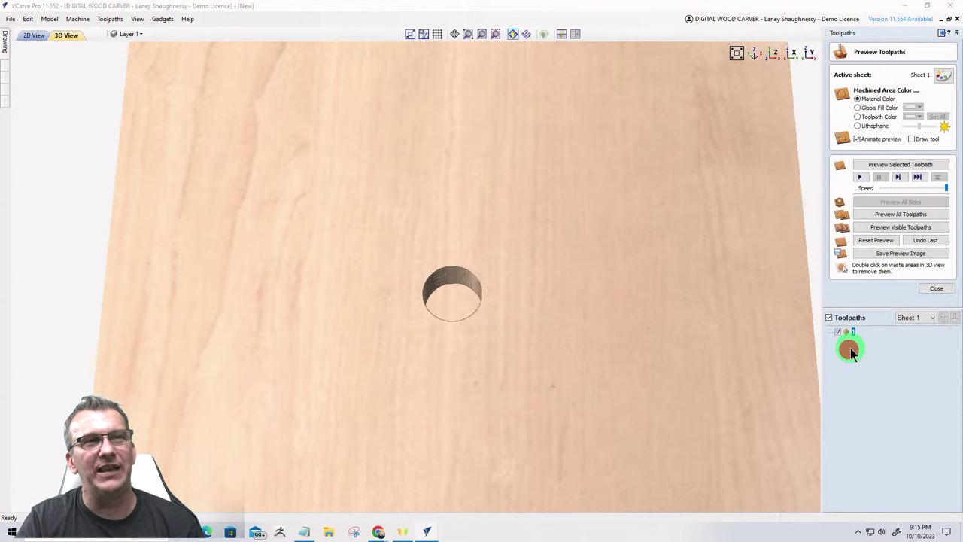
Reset and re-preview the selected drilling toolpath, showing machined areas in black Global Fill Color.
{"action": "left_click", "coordinate": [876, 241]}
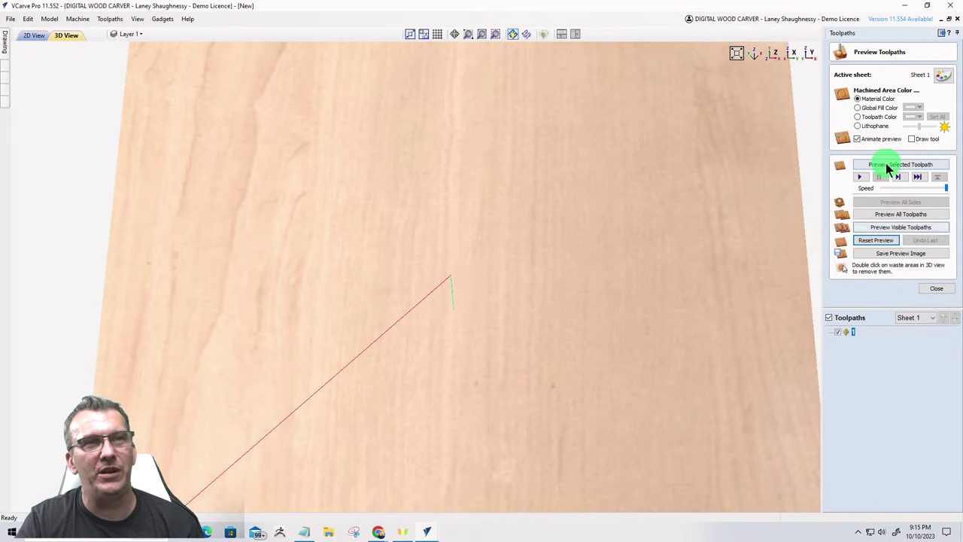
{"action": "left_click", "coordinate": [886, 164]}
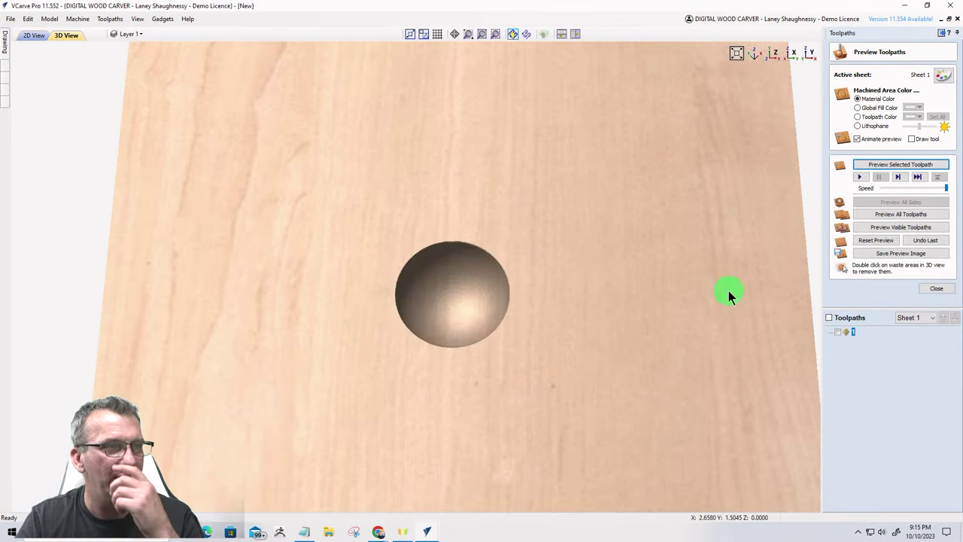
{"action": "left_click_drag", "start_coordinate": [562, 426], "coordinate": [530, 337]}
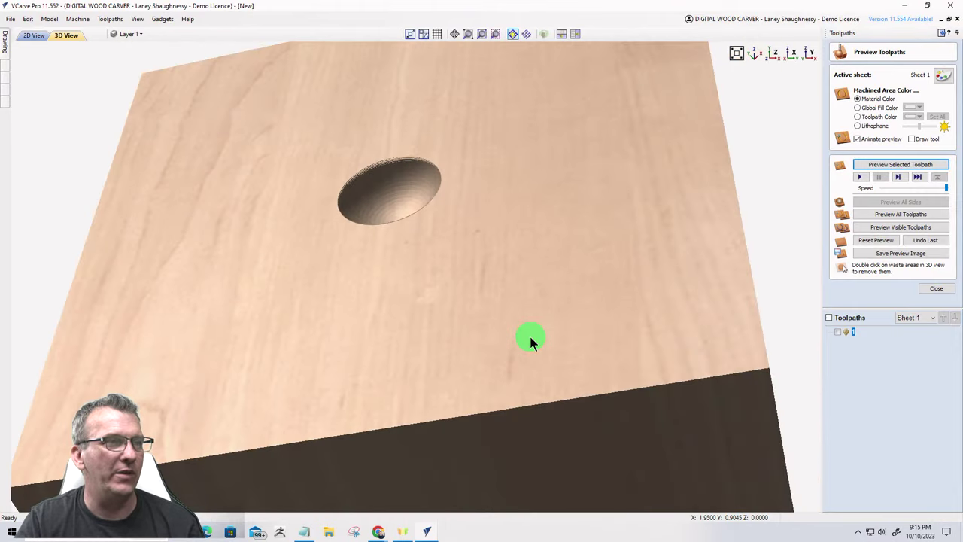
{"action": "left_click_drag", "start_coordinate": [580, 381], "coordinate": [603, 401]}
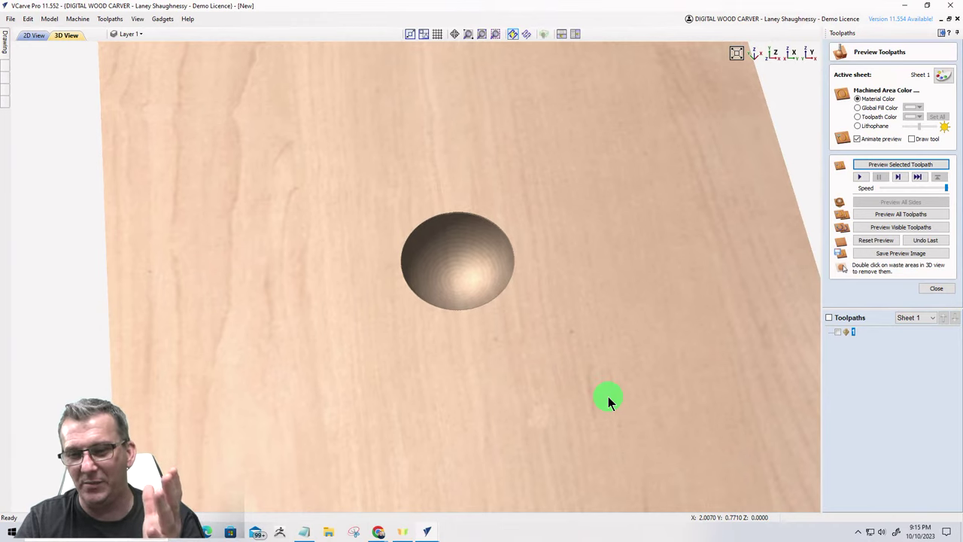
{"action": "scroll", "coordinate": [440, 343], "scroll_direction": "down", "scroll_amount": 5}
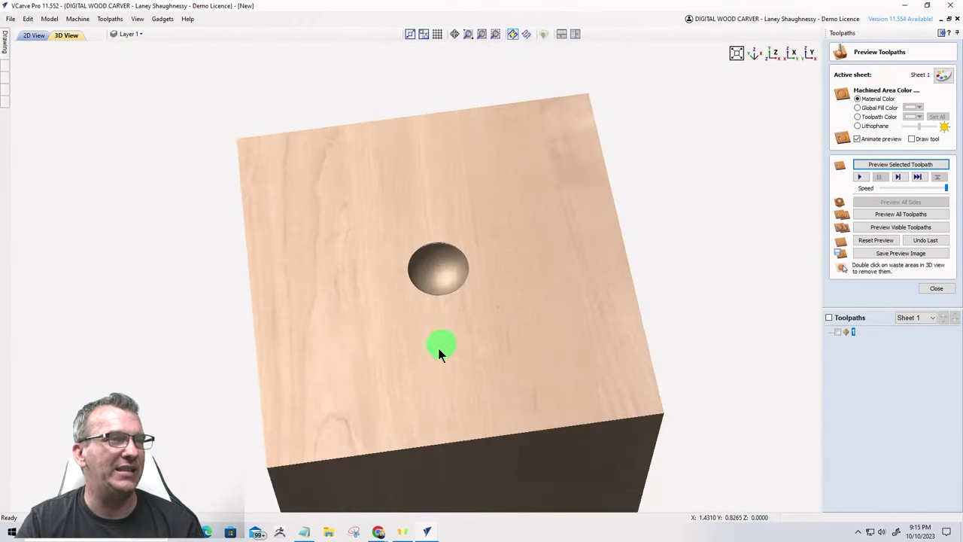
{"action": "left_click_drag", "start_coordinate": [497, 323], "coordinate": [451, 346]}
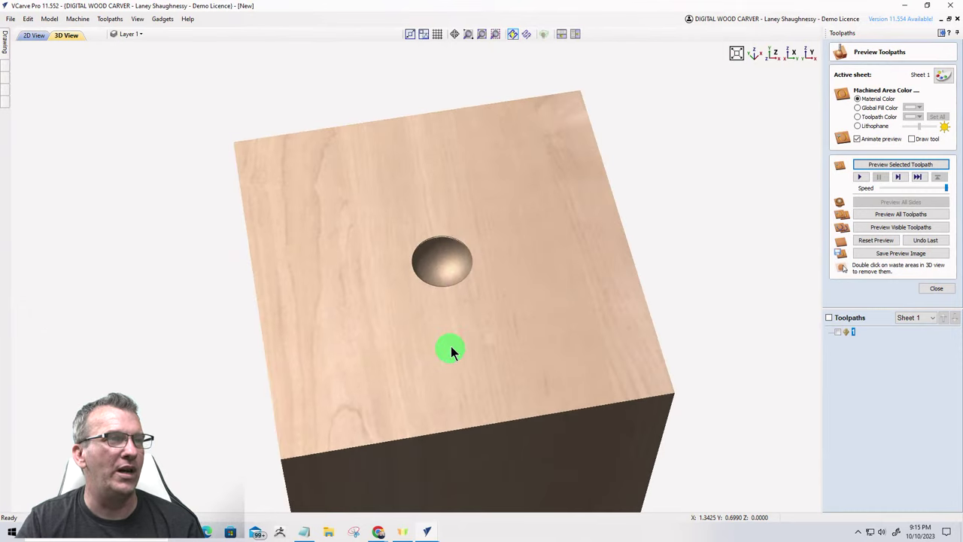
{"action": "left_click", "coordinate": [857, 107]}
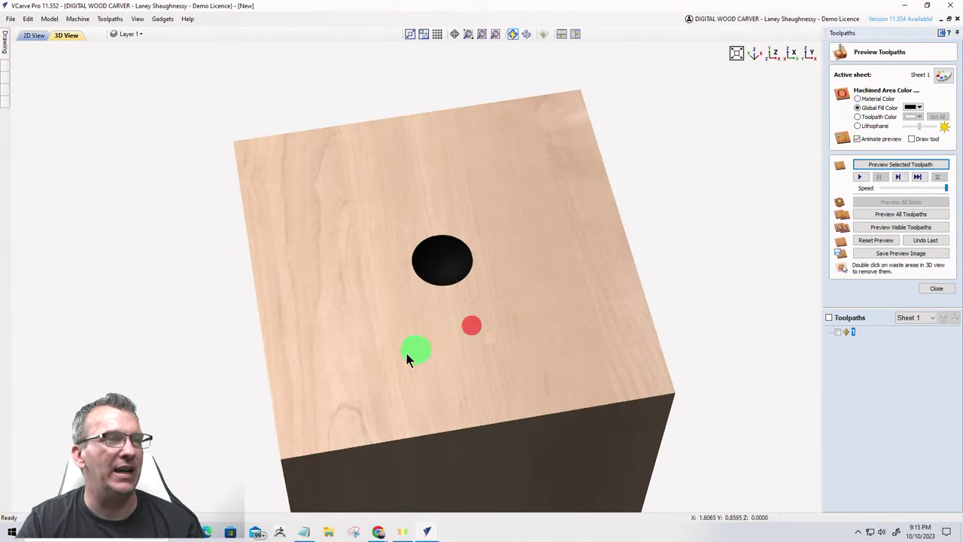
{"action": "left_click_drag", "start_coordinate": [406, 358], "coordinate": [450, 363]}
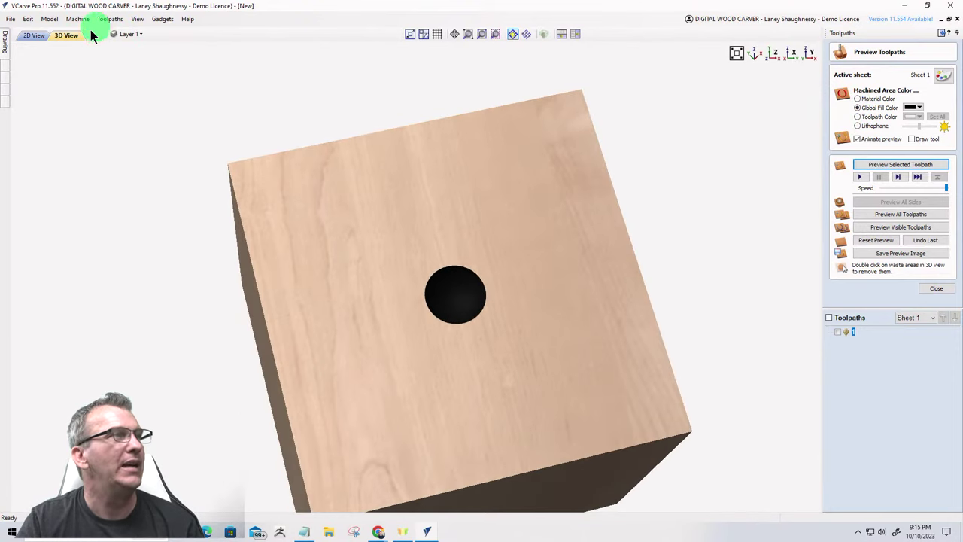
Return to the 2D view and start a 2D profile toolpath on the block's outer rectangle.
{"action": "left_click", "coordinate": [33, 35]}
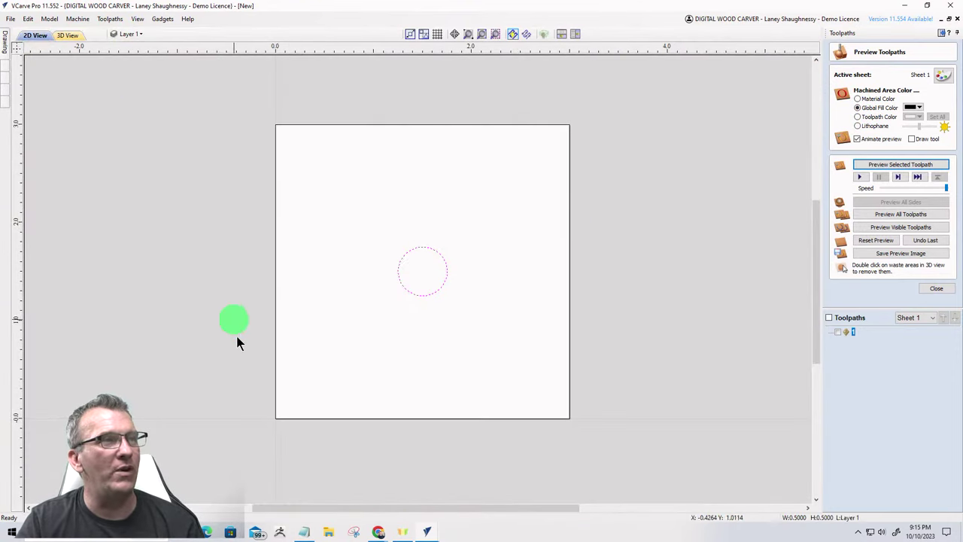
{"action": "left_click", "coordinate": [555, 125]}
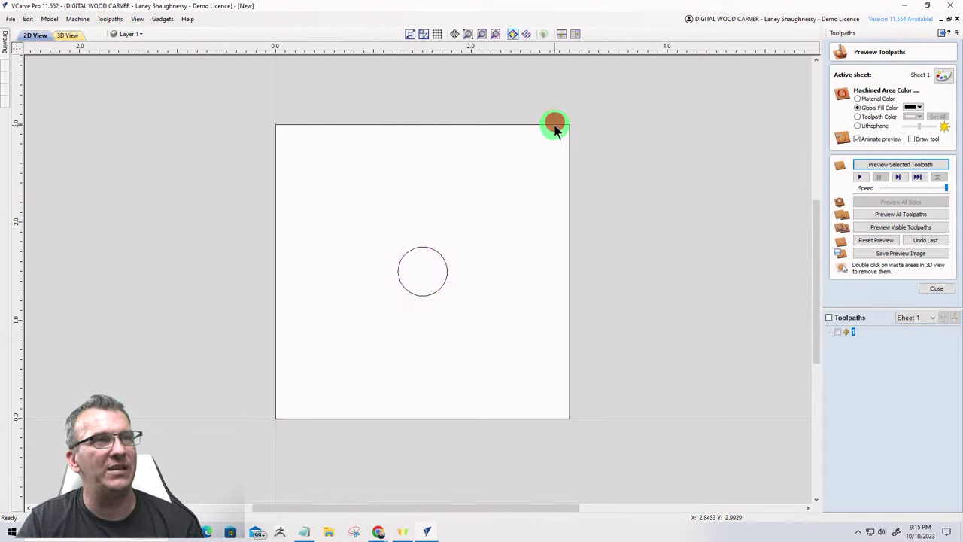
{"action": "left_click", "coordinate": [934, 286]}
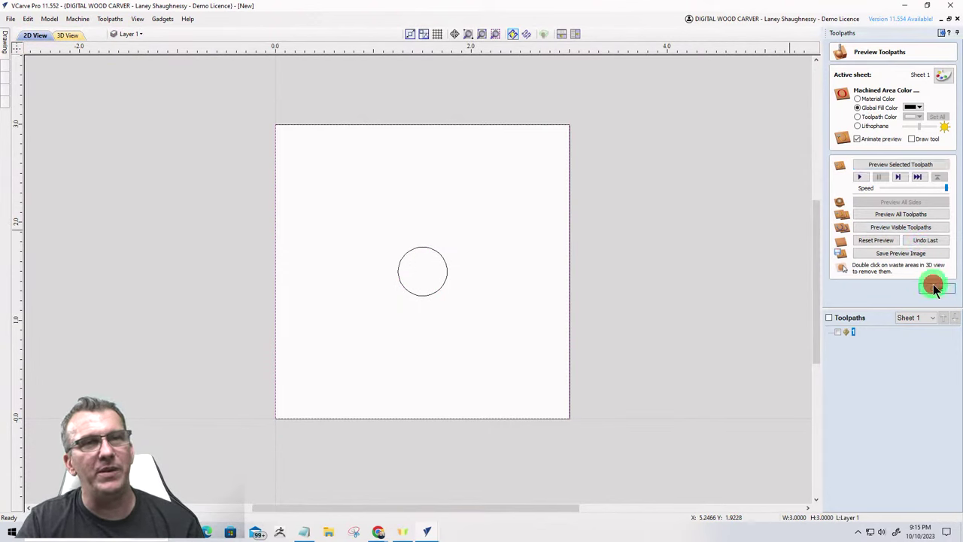
{"action": "left_click", "coordinate": [841, 97]}
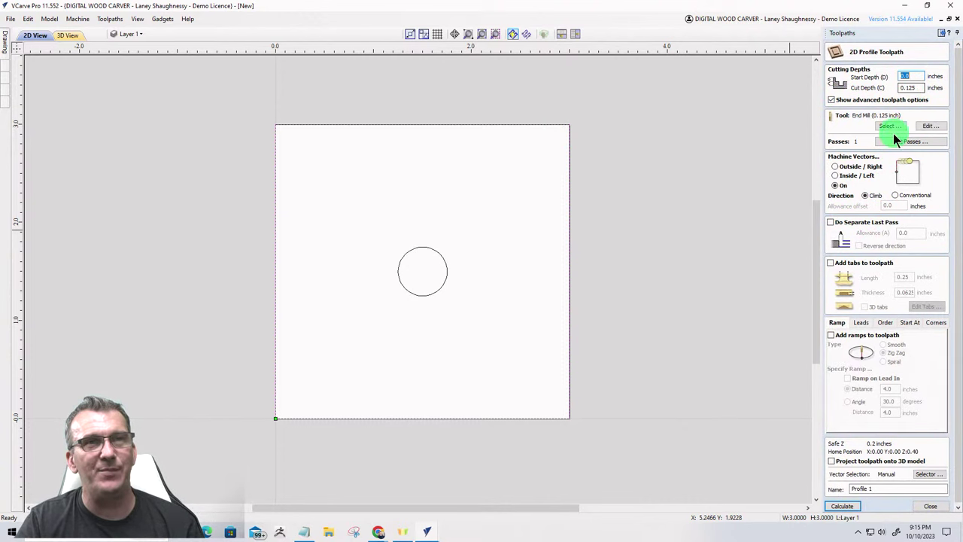
Copy default settings onto the Roundover 3/8" Rad bit, set its pass depth to .375, and save.
{"action": "left_click", "coordinate": [887, 127]}
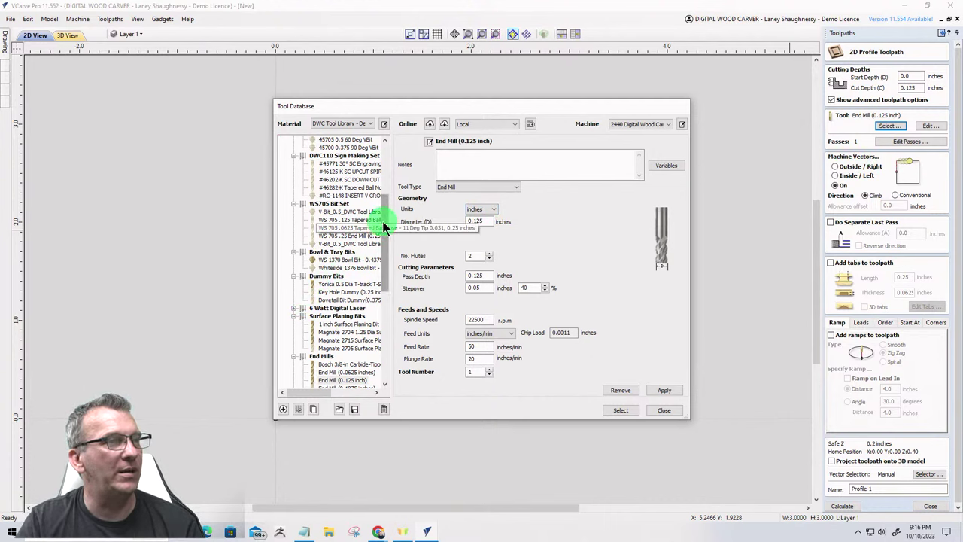
{"action": "left_click_drag", "start_coordinate": [383, 226], "coordinate": [387, 317]}
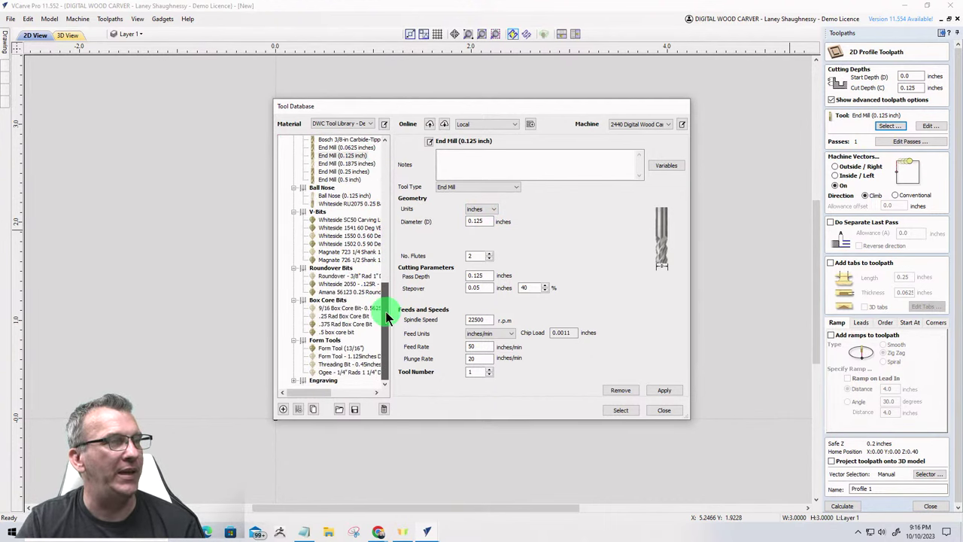
{"action": "left_click", "coordinate": [329, 280]}
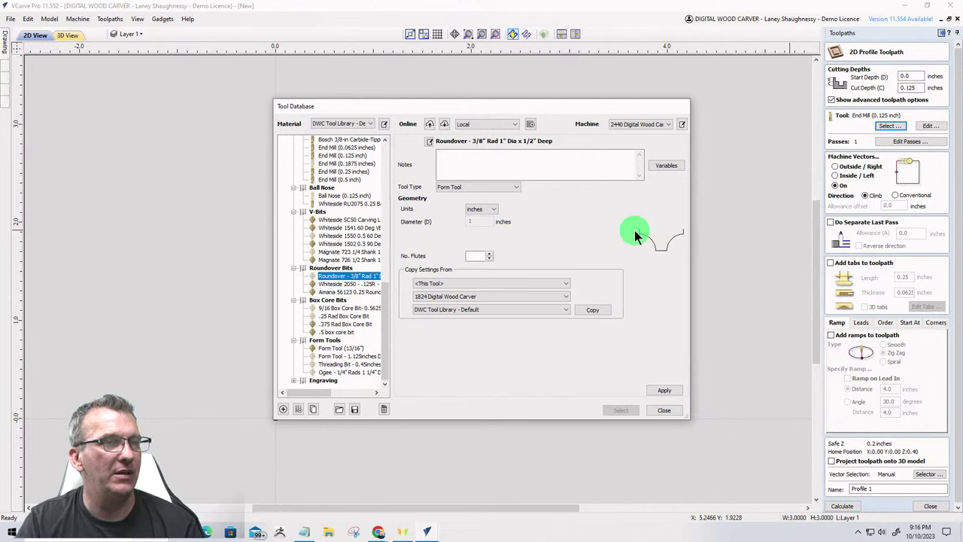
{"action": "left_click", "coordinate": [588, 307]}
{"action": "left_click", "coordinate": [482, 276]}
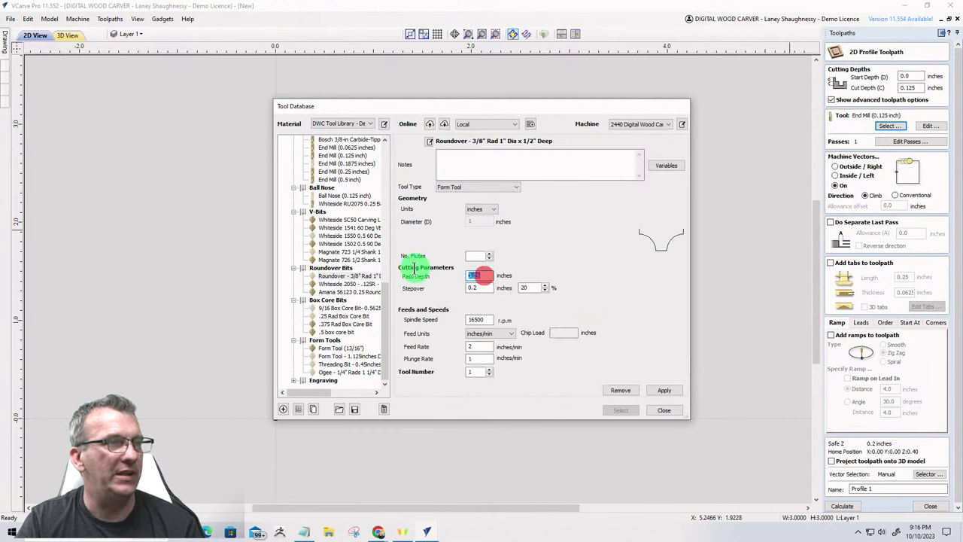
{"action": "type", "text": "."}
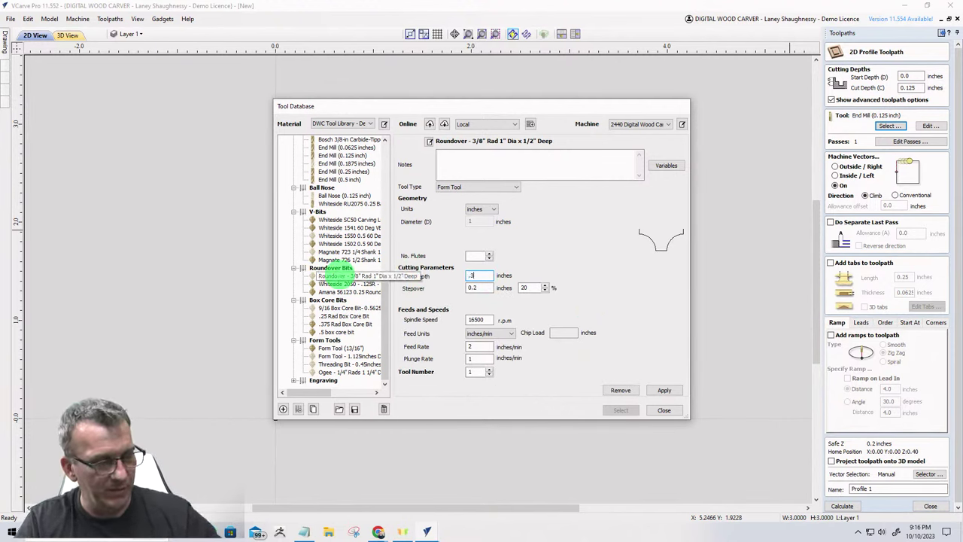
{"action": "type", "text": "375"}
{"action": "key", "text": "Tab"}
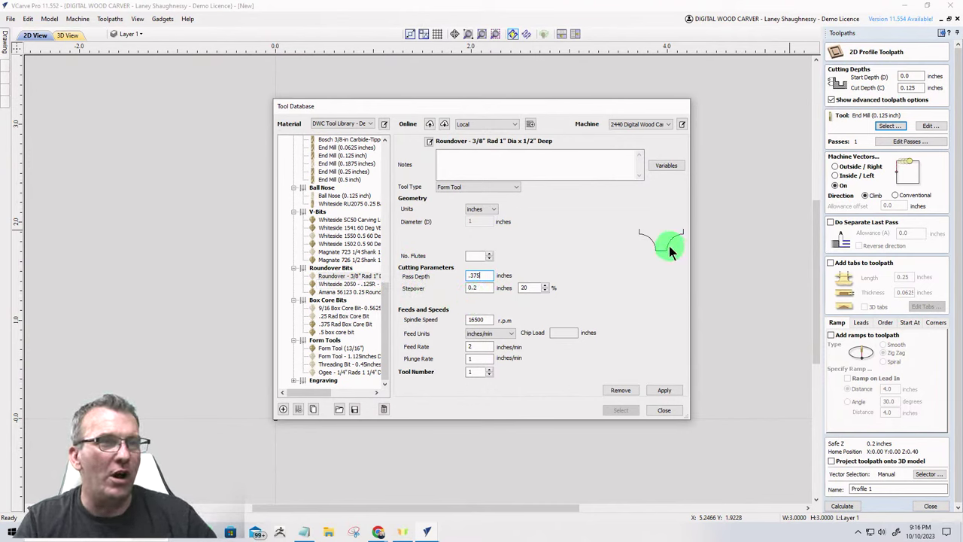
{"action": "left_click", "coordinate": [655, 410]}
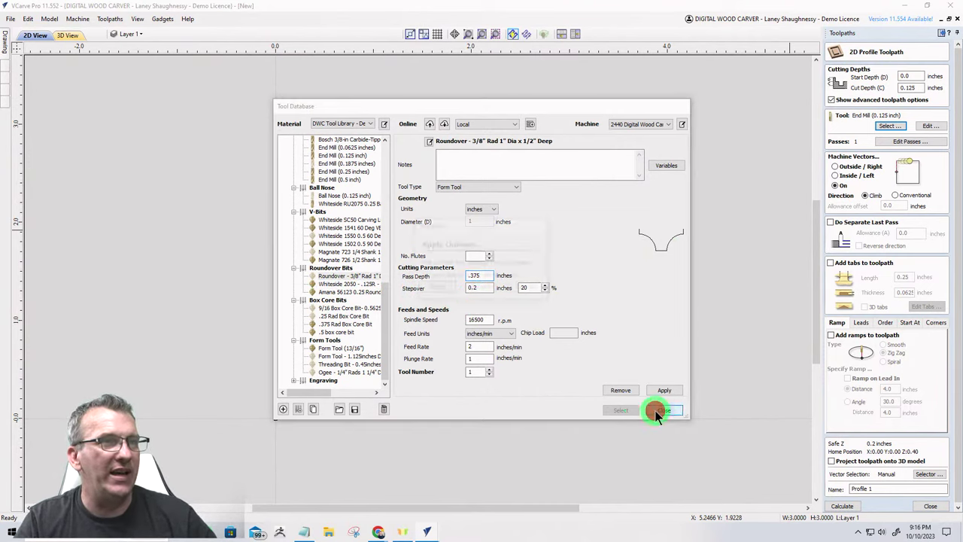
{"action": "left_click", "coordinate": [487, 286]}
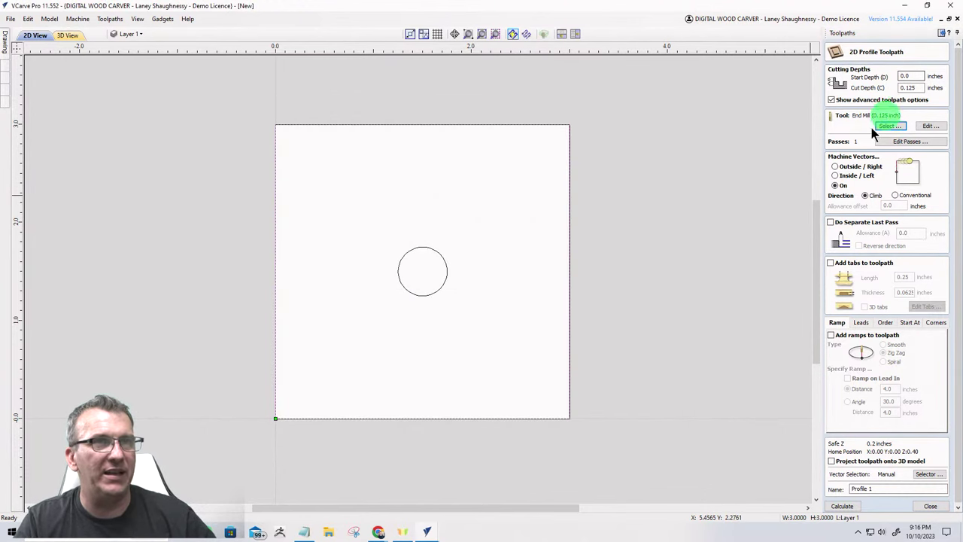
Draw a 0.5 x 0.5 inch rectangle with Radiused Internal 0.25-inch corners on the canvas.
{"action": "scroll", "coordinate": [510, 276], "scroll_direction": "down", "scroll_amount": 1}
{"action": "scroll", "coordinate": [379, 180], "scroll_direction": "up", "scroll_amount": 3}
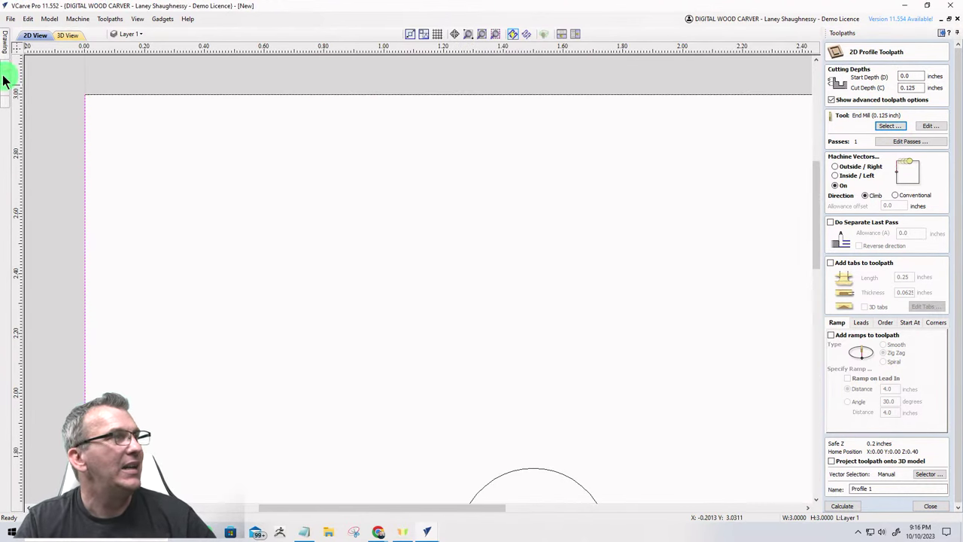
{"action": "mouse_move", "coordinate": [5, 45]}
{"action": "left_click", "coordinate": [55, 100]}
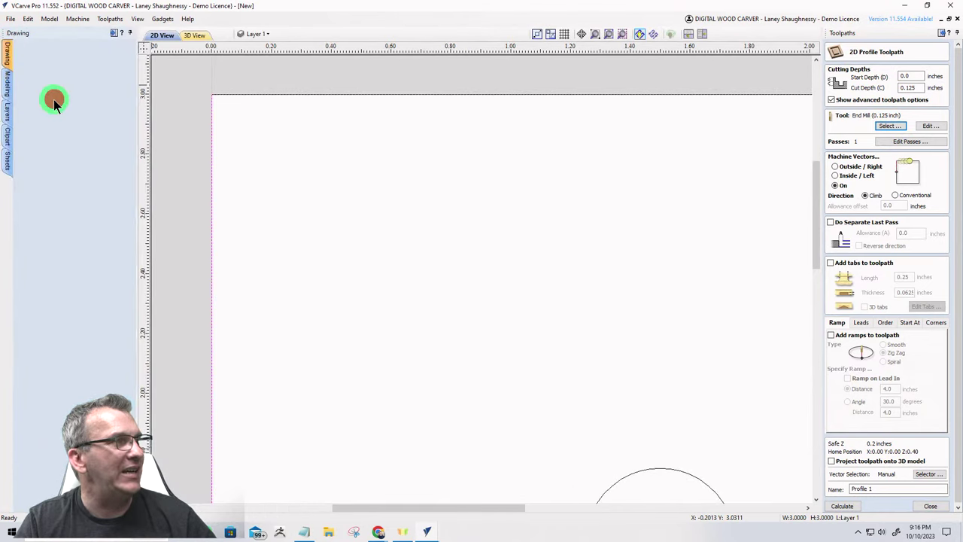
{"action": "double_click", "coordinate": [95, 205]}
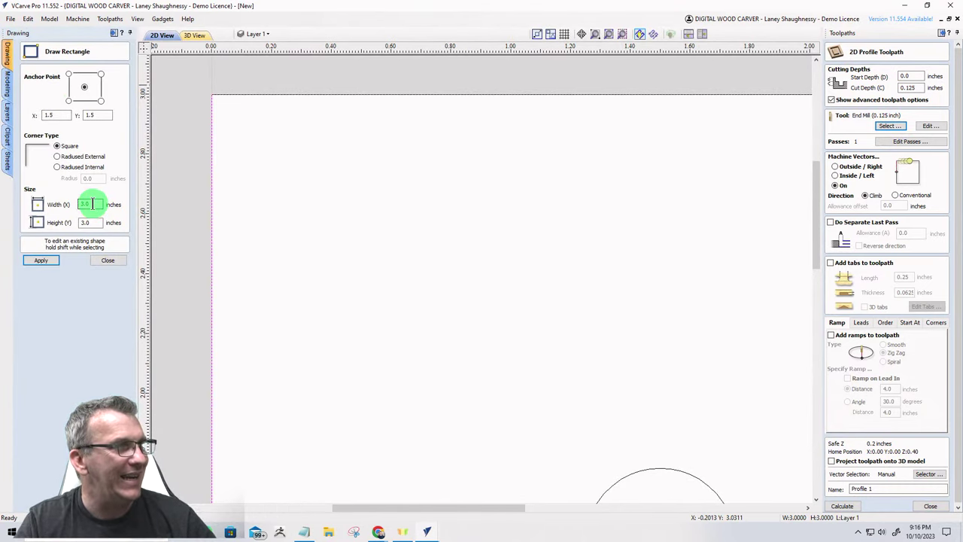
{"action": "left_click", "coordinate": [92, 204]}
{"action": "type", "text": "0."}
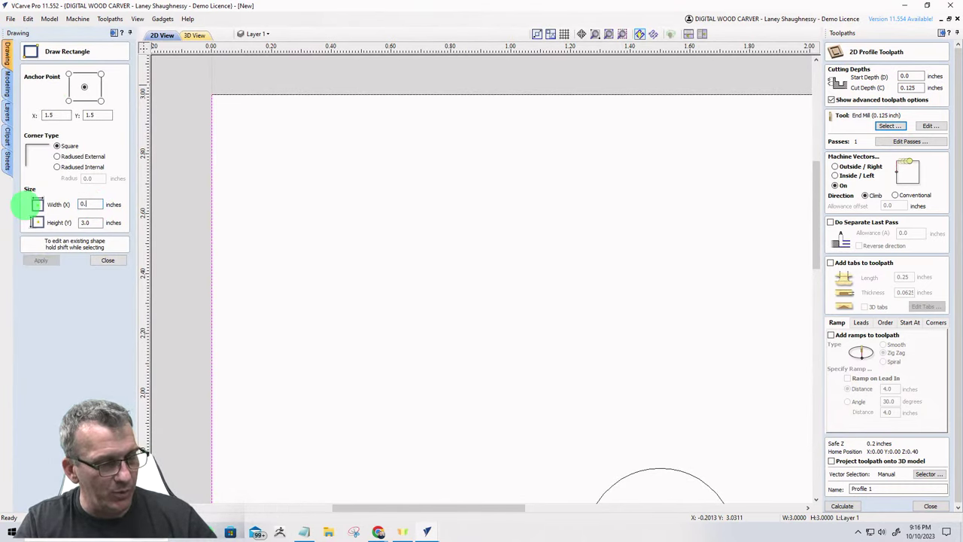
{"action": "type", "text": "5"}
{"action": "left_click", "coordinate": [88, 223]}
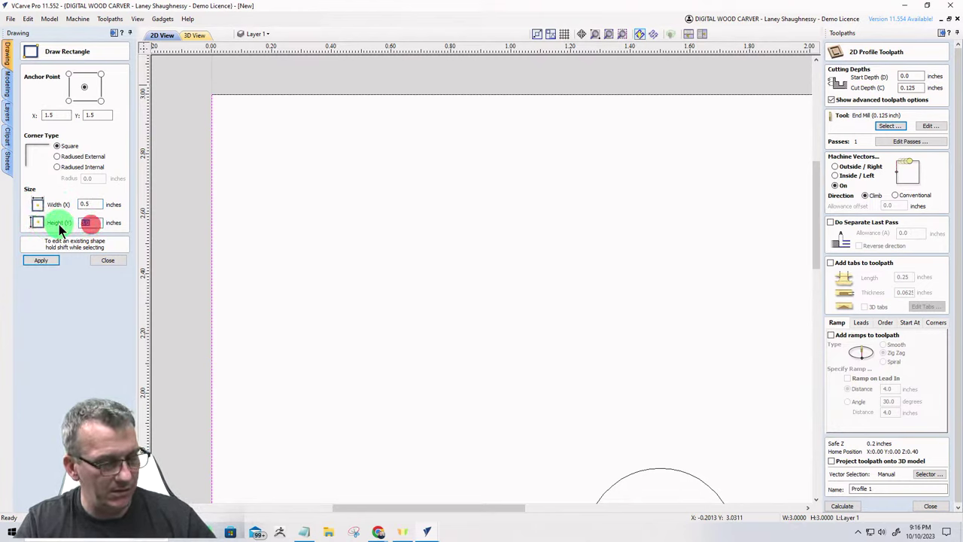
{"action": "type", "text": "0.5"}
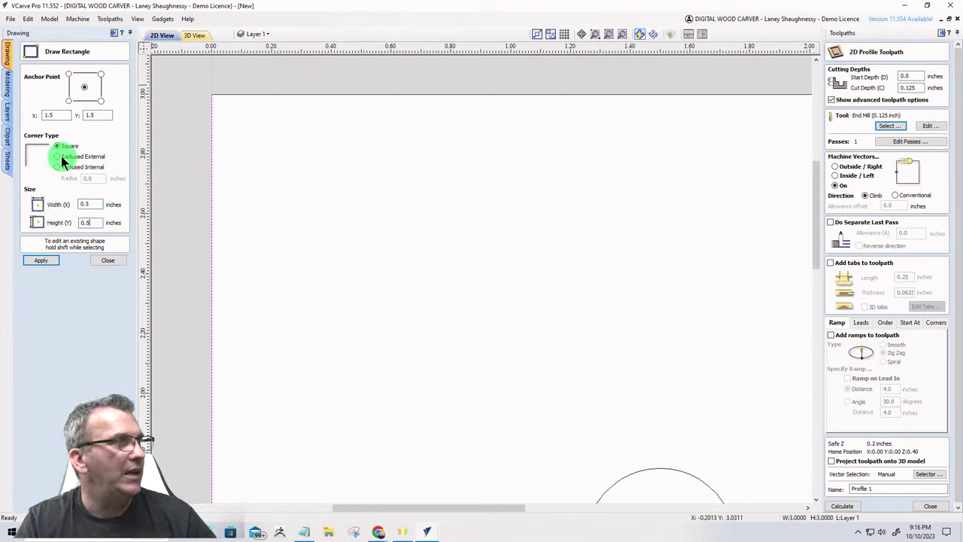
{"action": "left_click", "coordinate": [56, 167]}
{"action": "double_click", "coordinate": [93, 178]}
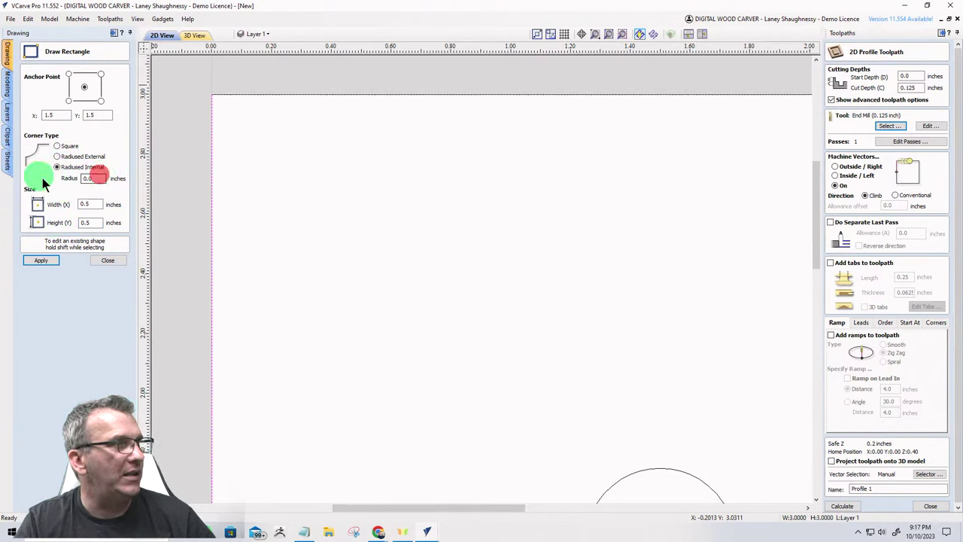
{"action": "type", "text": "0.375"}
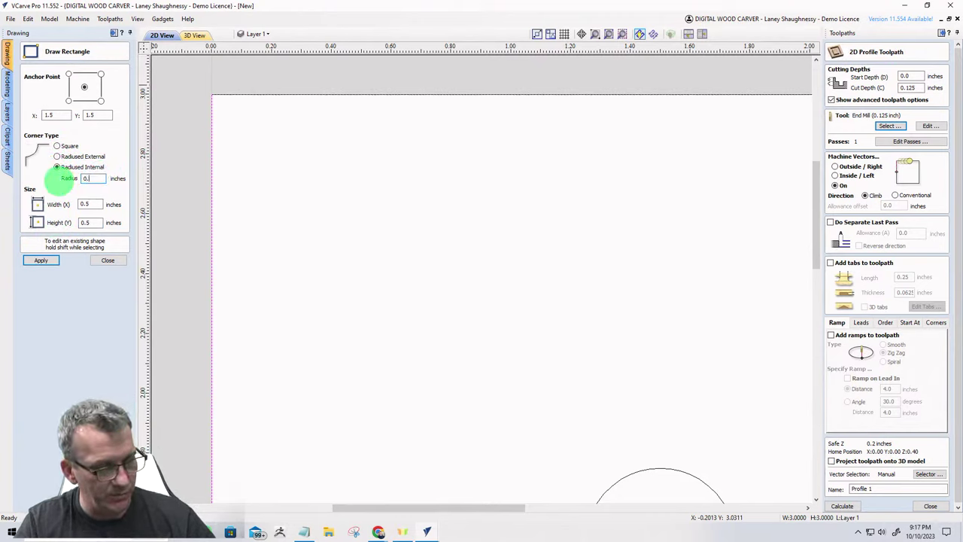
{"action": "left_click", "coordinate": [404, 230]}
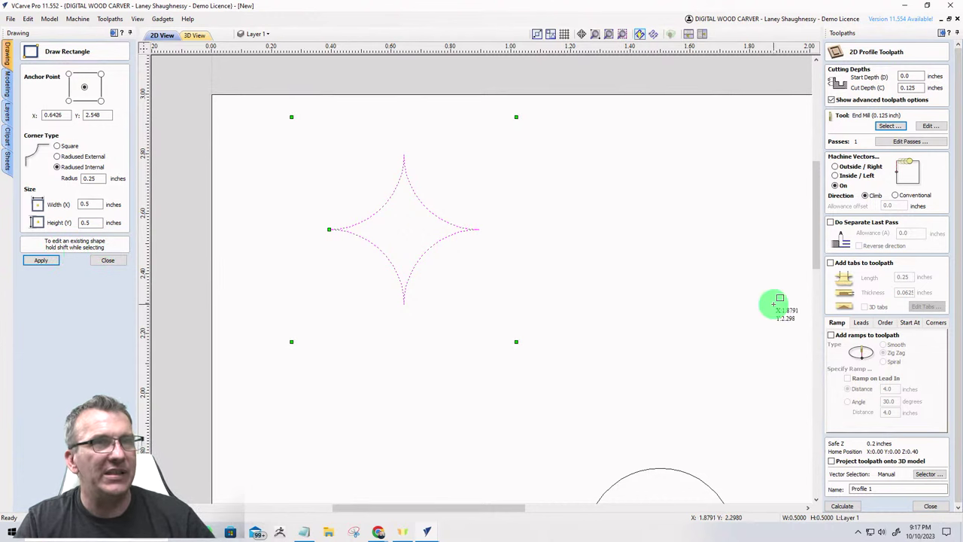
Check the 3/8" roundover bit's details in the tool library without making changes.
{"action": "left_click", "coordinate": [888, 126]}
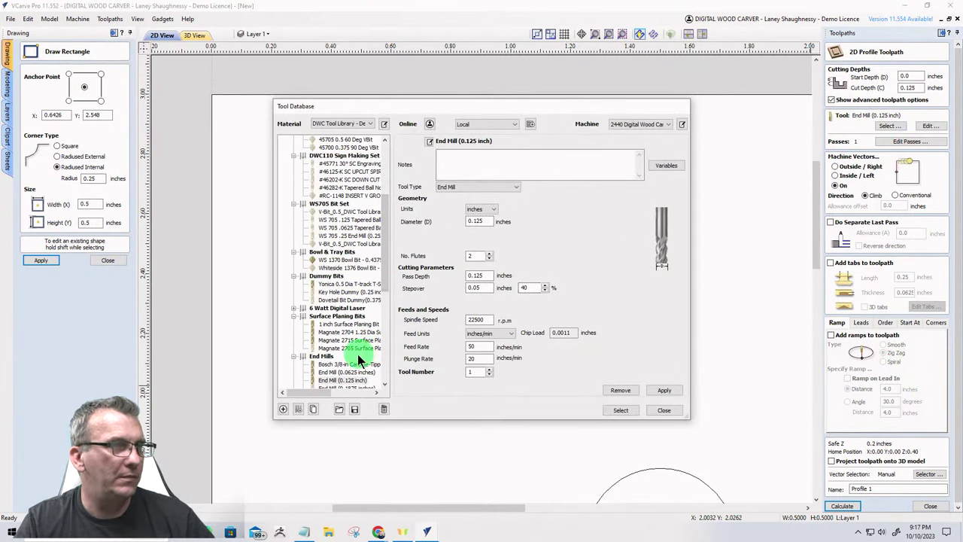
{"action": "scroll", "coordinate": [343, 362], "scroll_direction": "down", "scroll_amount": 4}
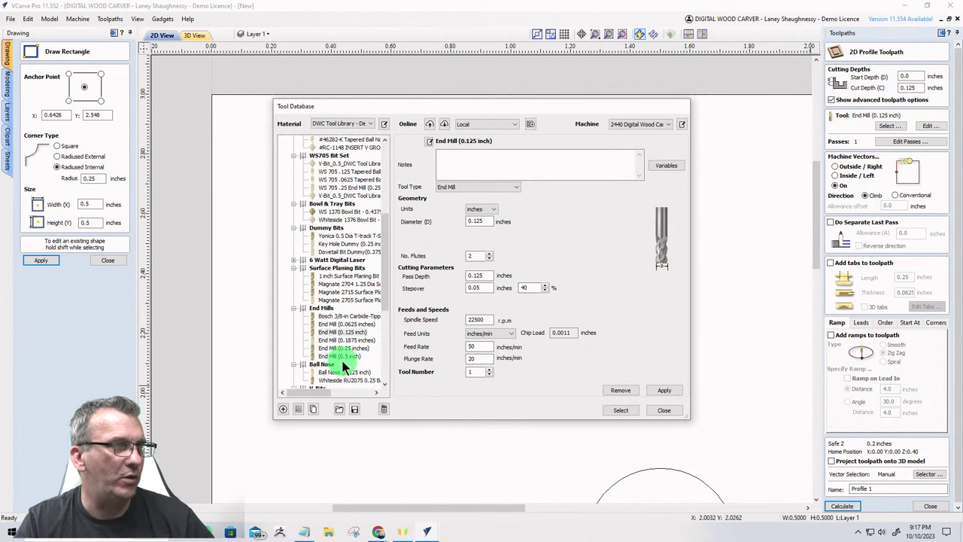
{"action": "scroll", "coordinate": [342, 360], "scroll_direction": "down", "scroll_amount": 4}
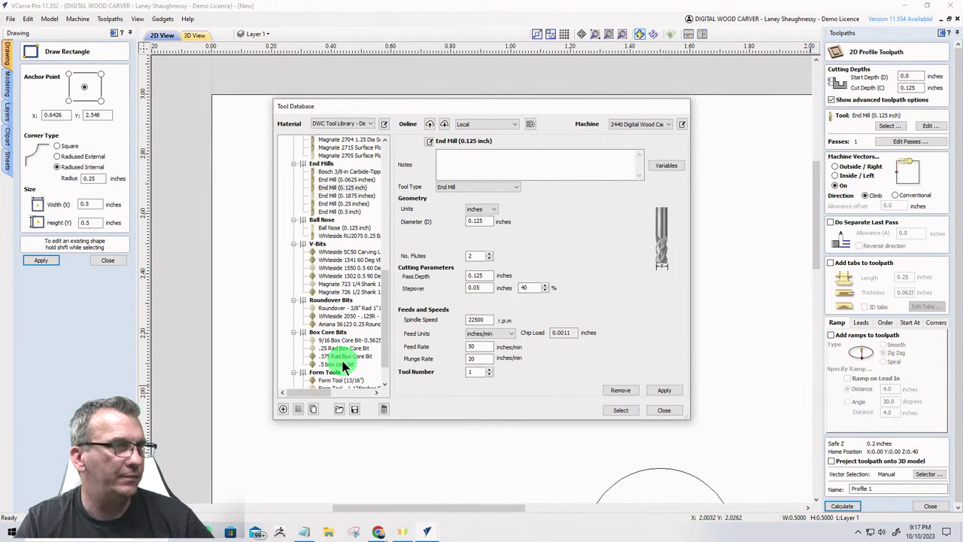
{"action": "scroll", "coordinate": [338, 367], "scroll_direction": "down", "scroll_amount": 2}
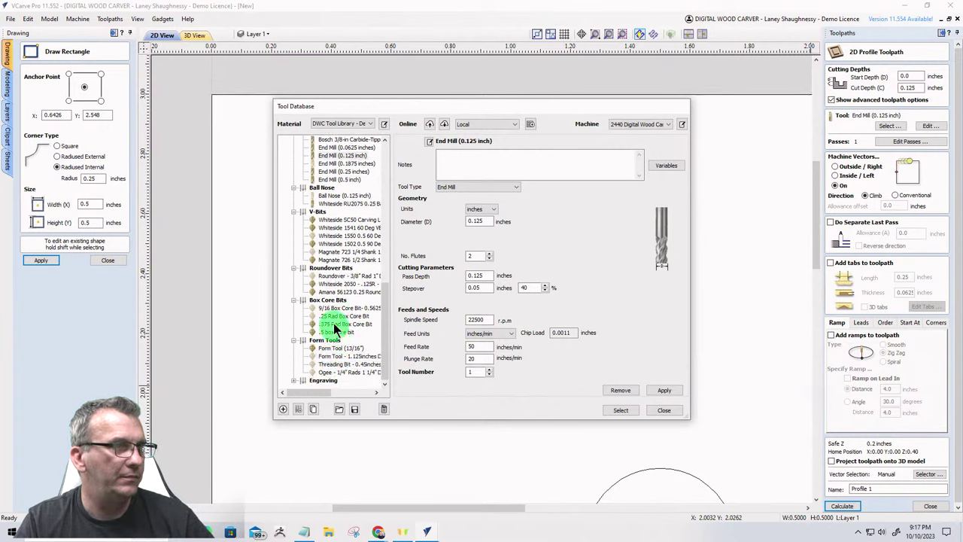
{"action": "left_click", "coordinate": [343, 277]}
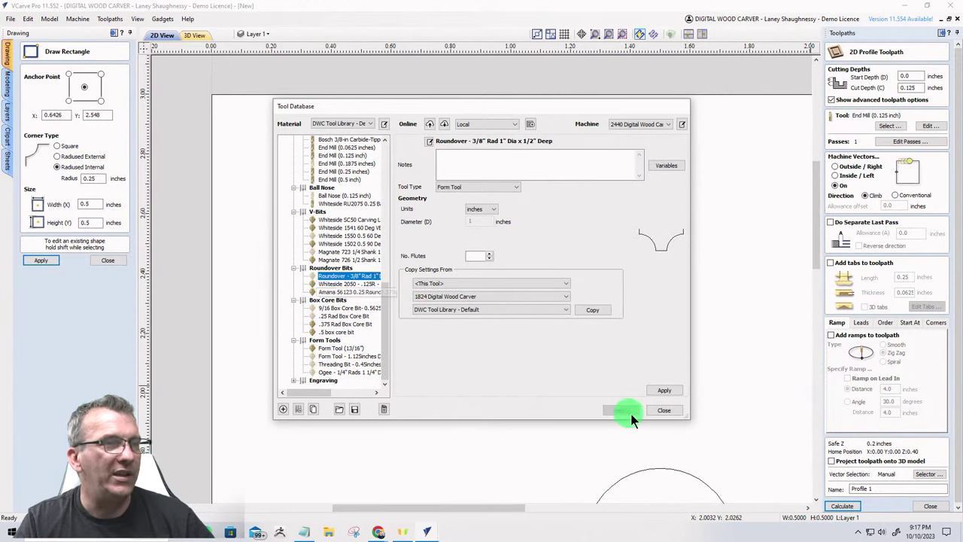
{"action": "left_click", "coordinate": [663, 408]}
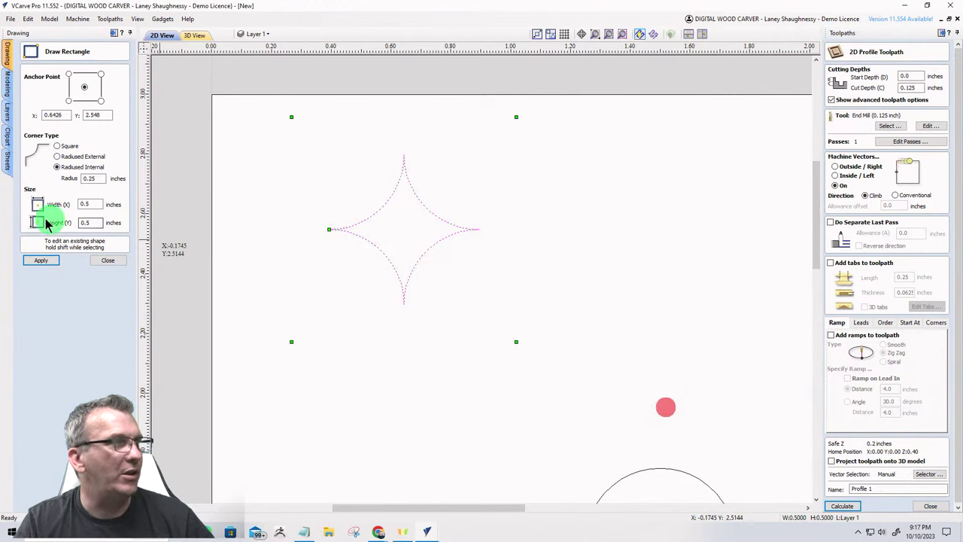
Resize the notched rectangle to 1 x 1 inch and finish drawing.
{"action": "double_click", "coordinate": [90, 204]}
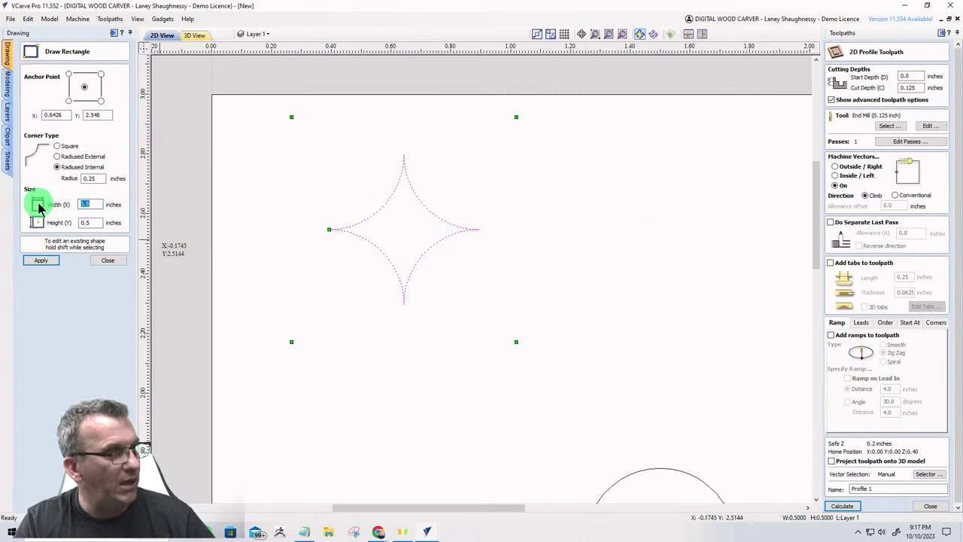
{"action": "type", "text": "1"}
{"action": "double_click", "coordinate": [87, 222]}
{"action": "type", "text": "1"}
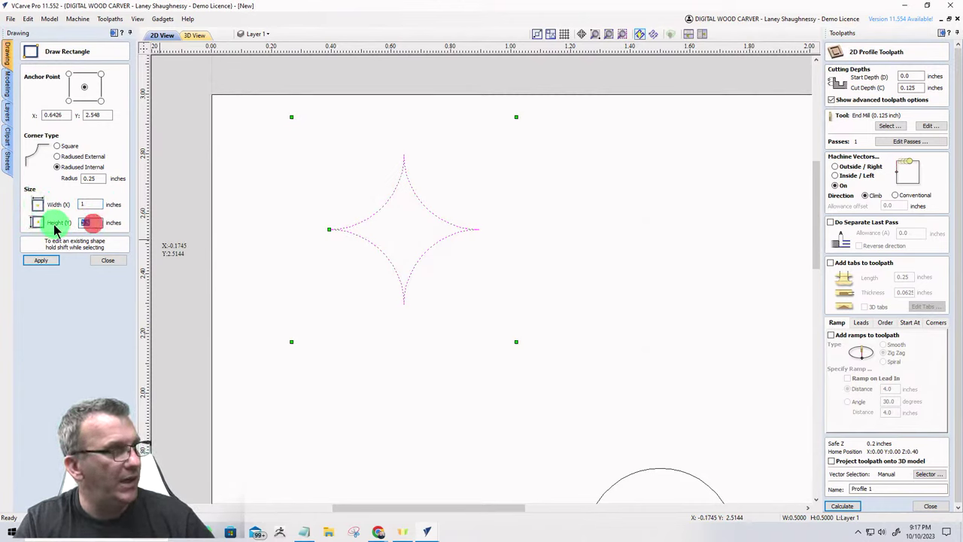
{"action": "left_click", "coordinate": [35, 260]}
{"action": "left_click", "coordinate": [108, 261]}
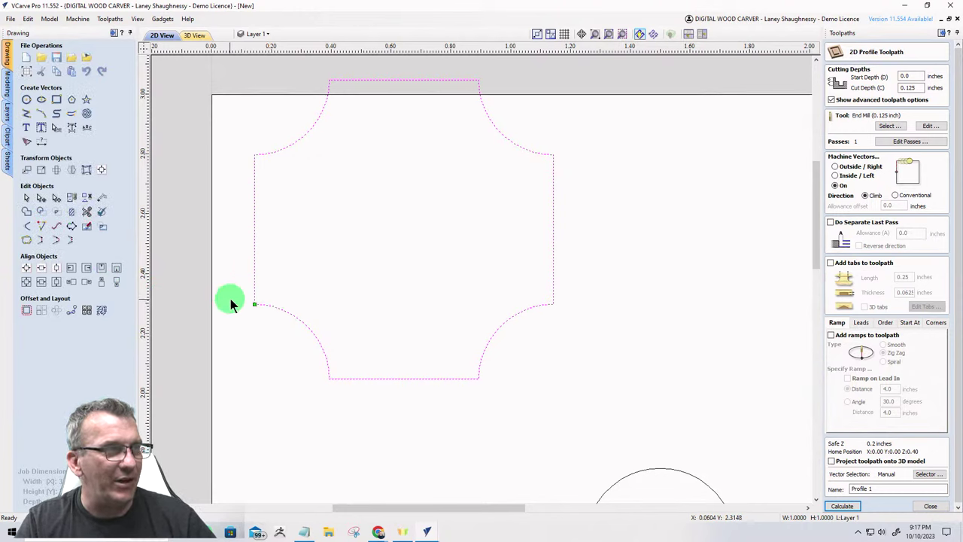
Try a 1.0 horizontal width dimension across the shape, then discard it.
{"action": "left_click", "coordinate": [42, 141]}
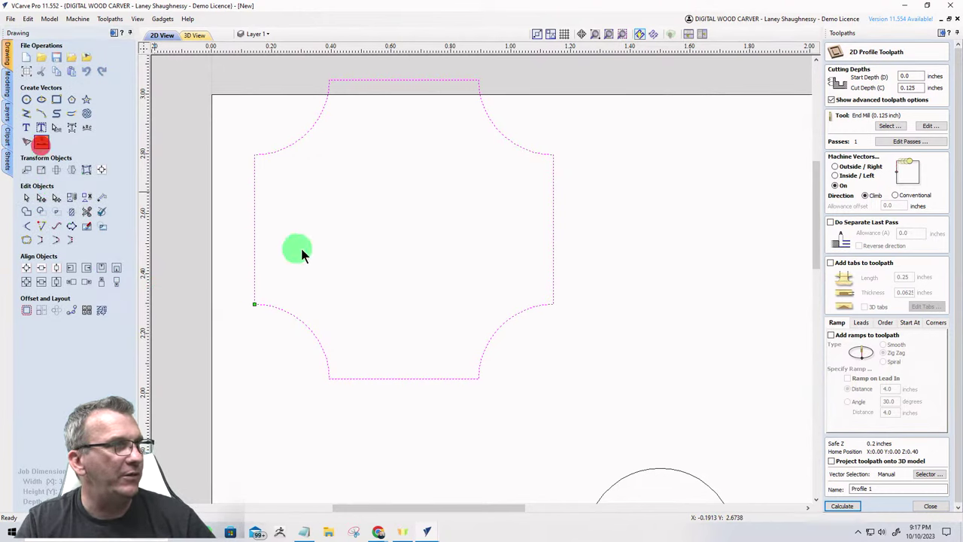
{"action": "left_click", "coordinate": [254, 231]}
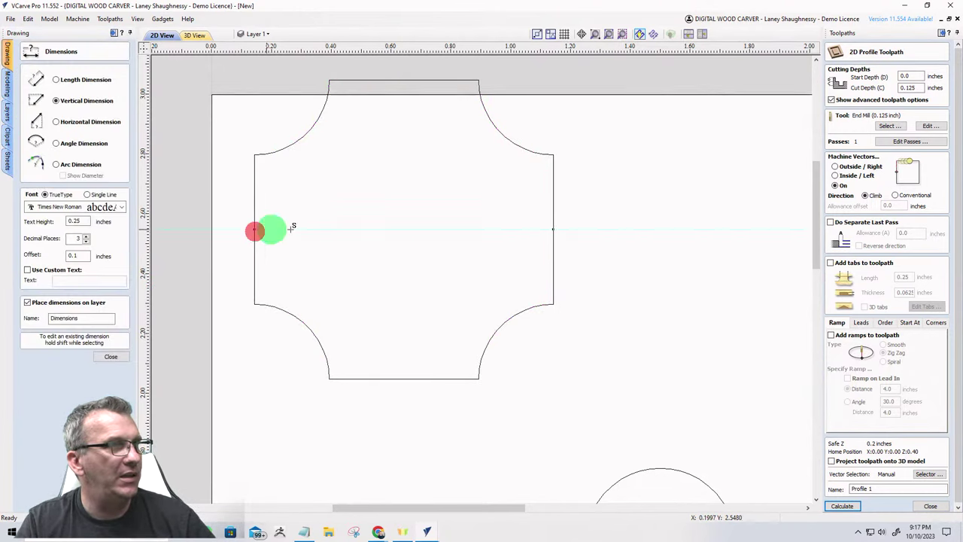
{"action": "right_click", "coordinate": [548, 230]}
{"action": "left_click", "coordinate": [441, 226]}
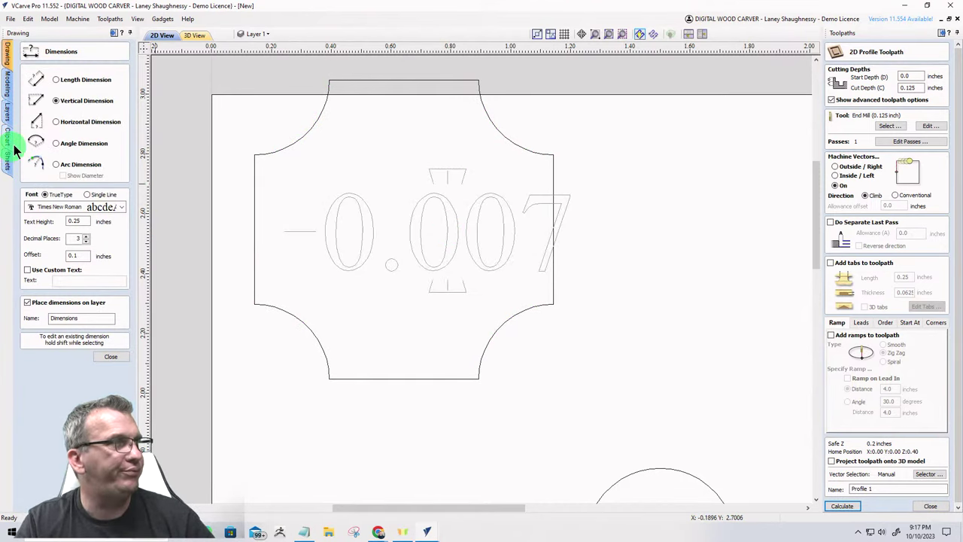
{"action": "left_click", "coordinate": [55, 123]}
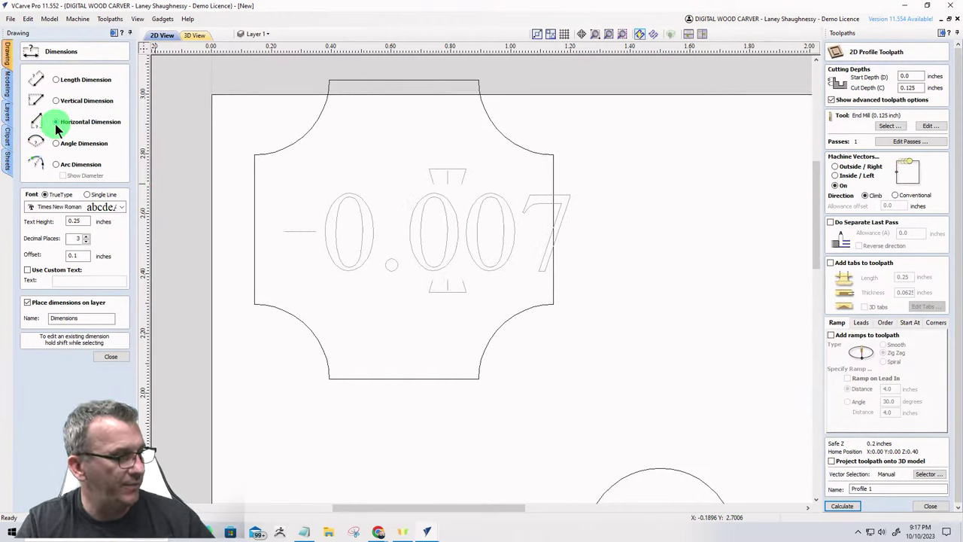
{"action": "left_click", "coordinate": [255, 249]}
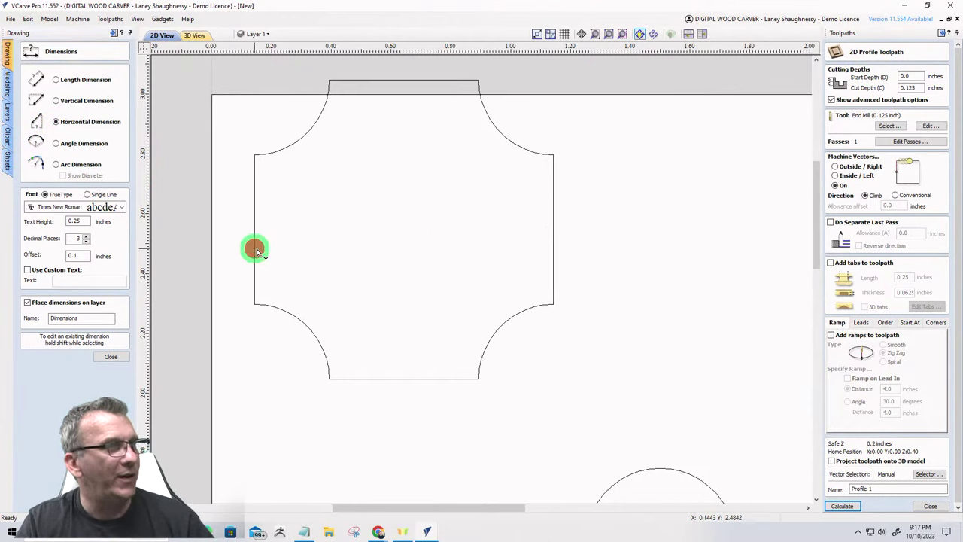
{"action": "left_click", "coordinate": [552, 250]}
{"action": "left_click", "coordinate": [435, 239]}
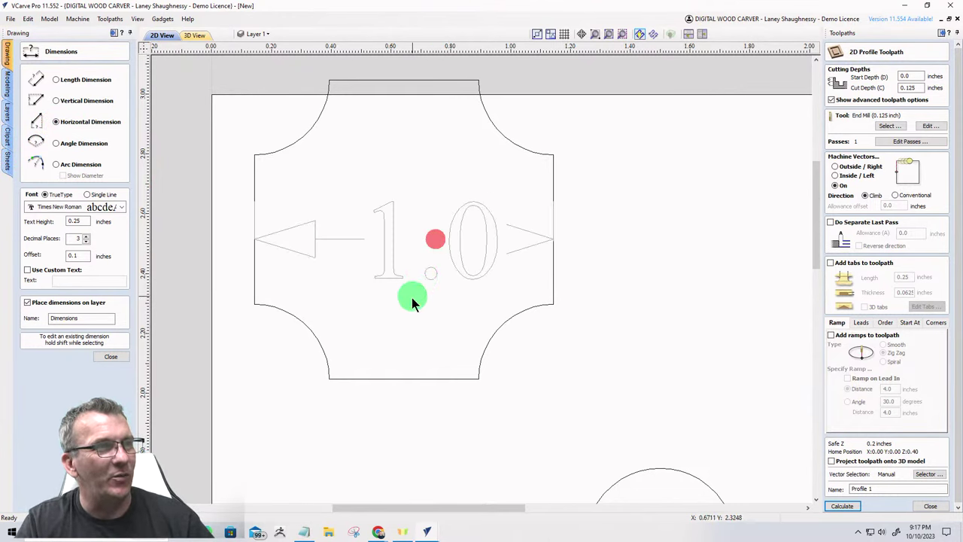
{"action": "key", "text": "Escape"}
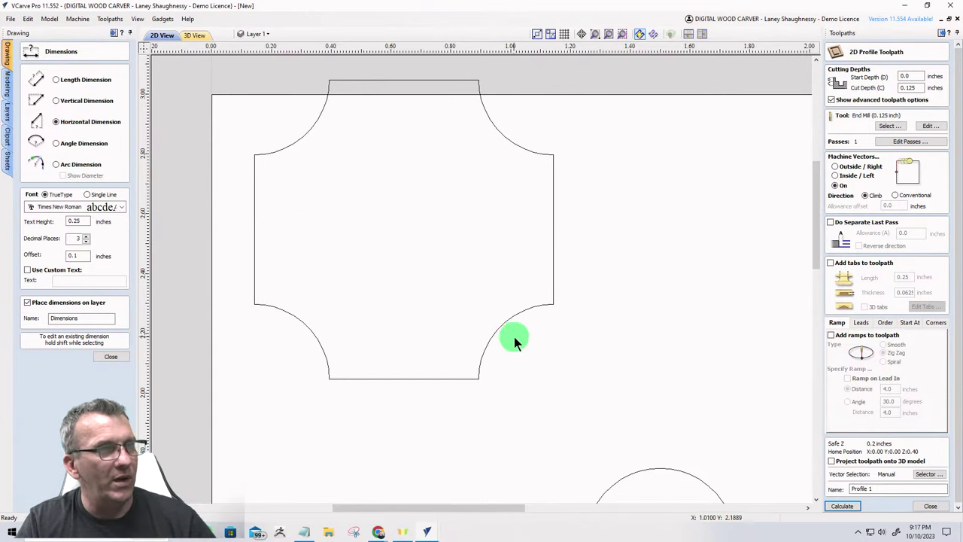
Dimension the lower-right corner arc with two 0.25 dimensions and close the Dimensions panel.
{"action": "left_click", "coordinate": [552, 303]}
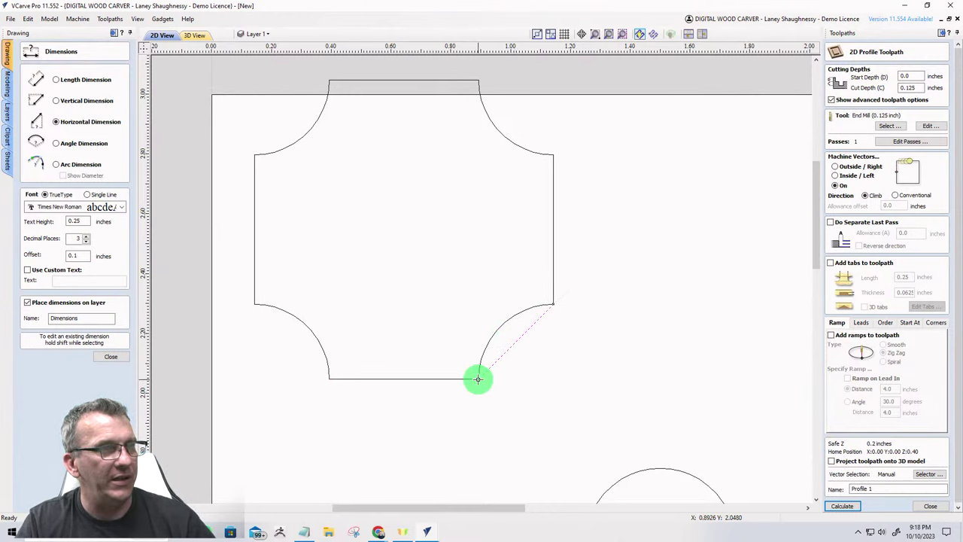
{"action": "left_click", "coordinate": [478, 378]}
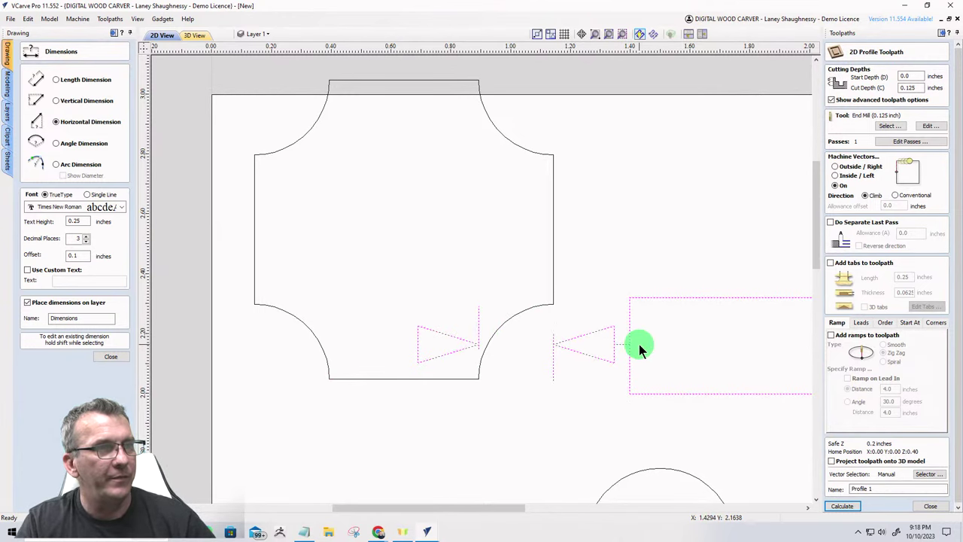
{"action": "left_click", "coordinate": [639, 344]}
{"action": "scroll", "coordinate": [495, 380], "scroll_direction": "down", "scroll_amount": 1}
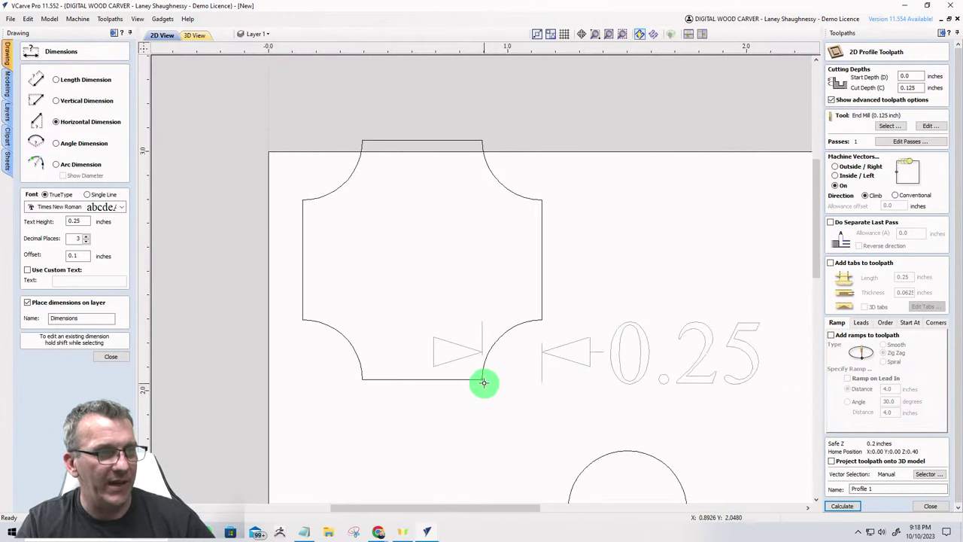
{"action": "left_click", "coordinate": [53, 103]}
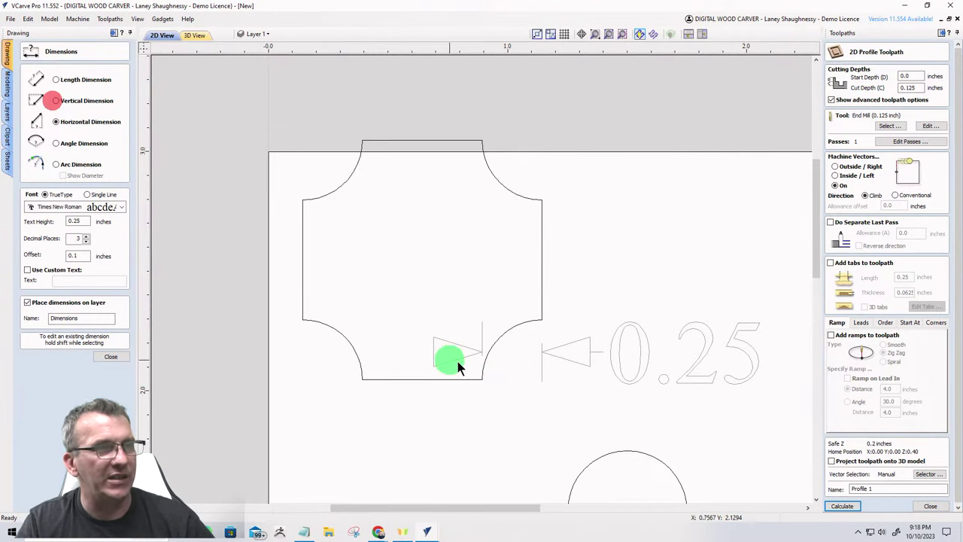
{"action": "left_click", "coordinate": [482, 378]}
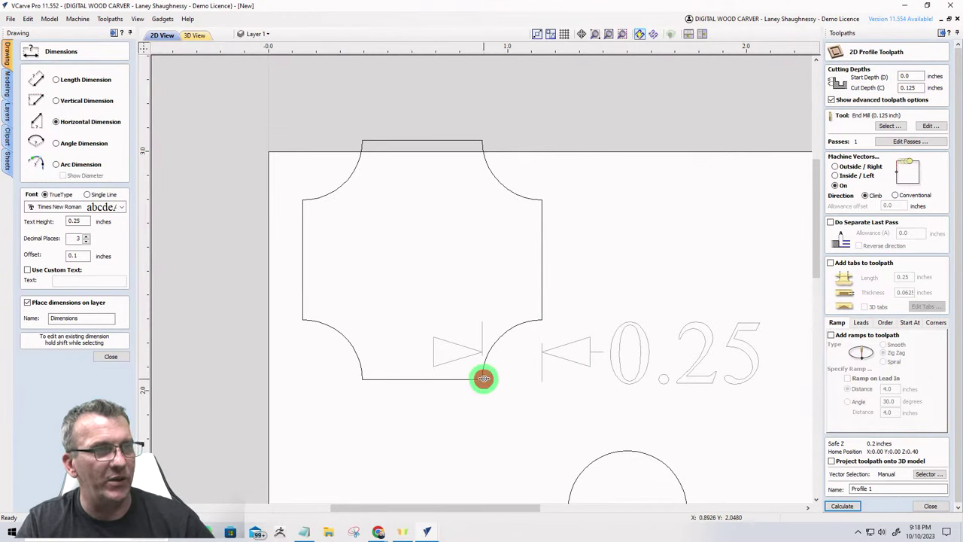
{"action": "left_click", "coordinate": [541, 320]}
{"action": "left_click", "coordinate": [523, 369]}
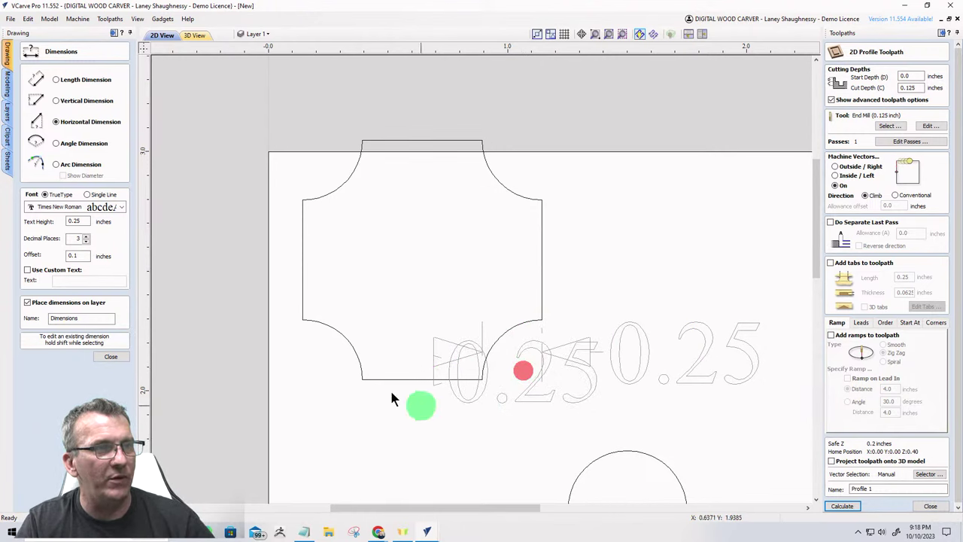
{"action": "left_click", "coordinate": [109, 354]}
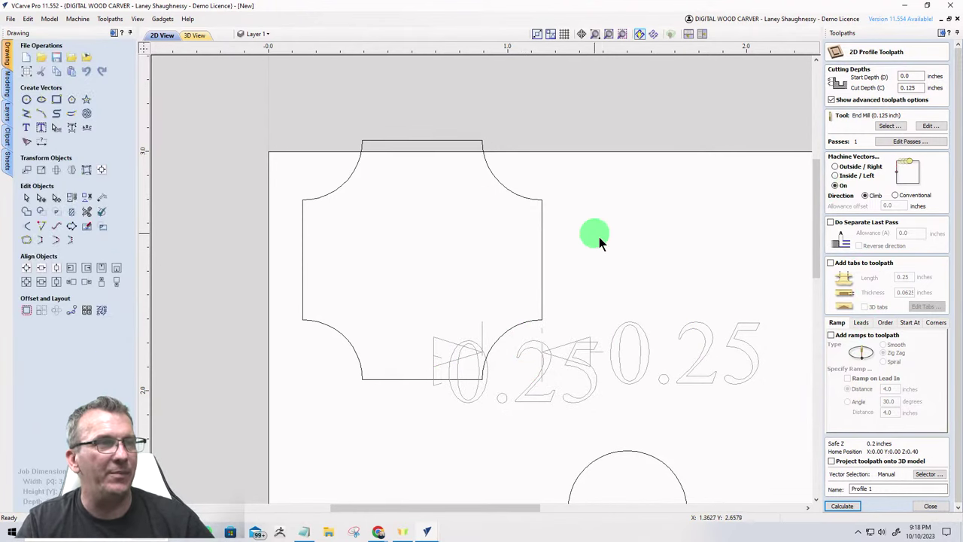
Undo the notched shape and its dimensions.
{"action": "key", "text": "ctrl+z"}
{"action": "key", "text": "ctrl+z"}
{"action": "key", "text": "ctrl+z"}
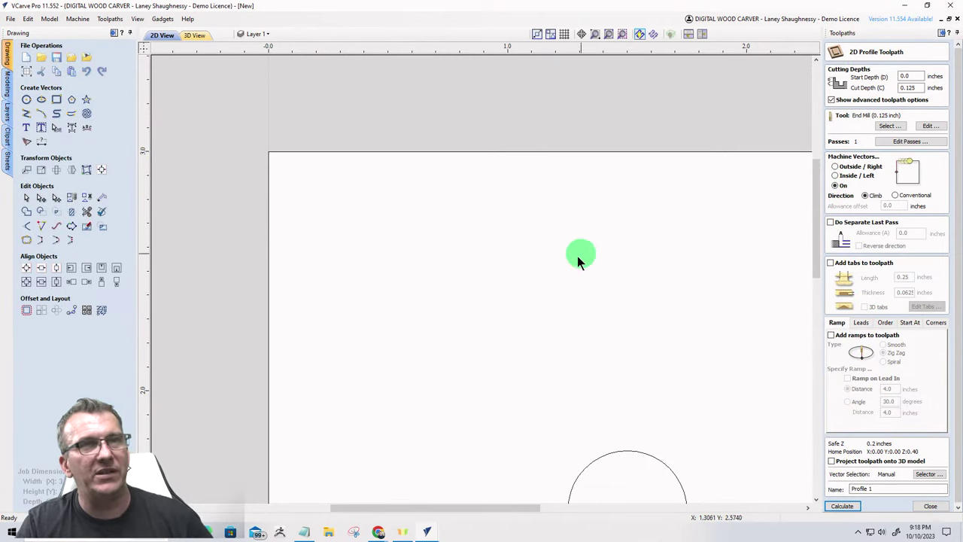
{"action": "scroll", "coordinate": [520, 301], "scroll_direction": "down", "scroll_amount": 4}
{"action": "scroll", "coordinate": [608, 347], "scroll_direction": "up", "scroll_amount": 2}
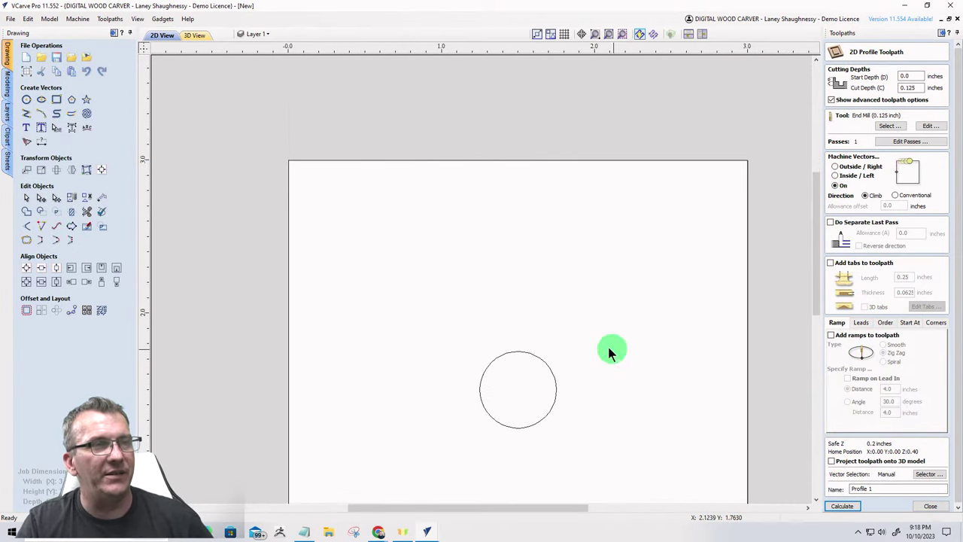
Select the 3-inch square outline and set the profile cut depth to 0.25 inches.
{"action": "left_click", "coordinate": [620, 161]}
{"action": "left_click", "coordinate": [917, 87]}
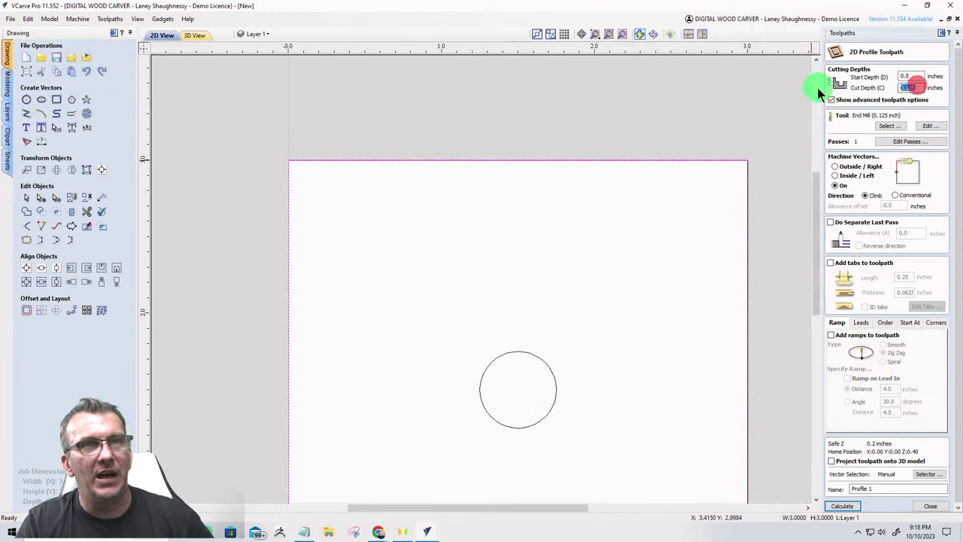
{"action": "type", "text": "0.25"}
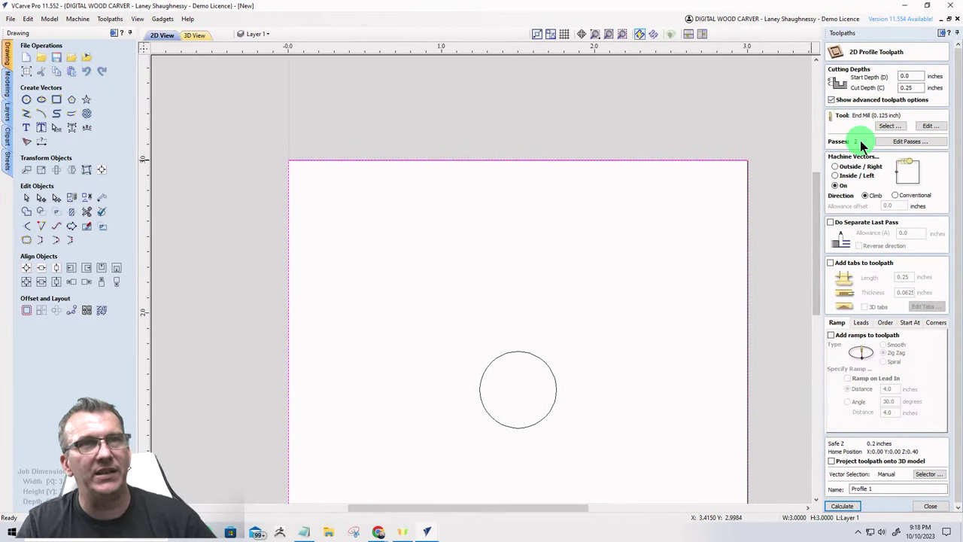
{"action": "left_click", "coordinate": [889, 127]}
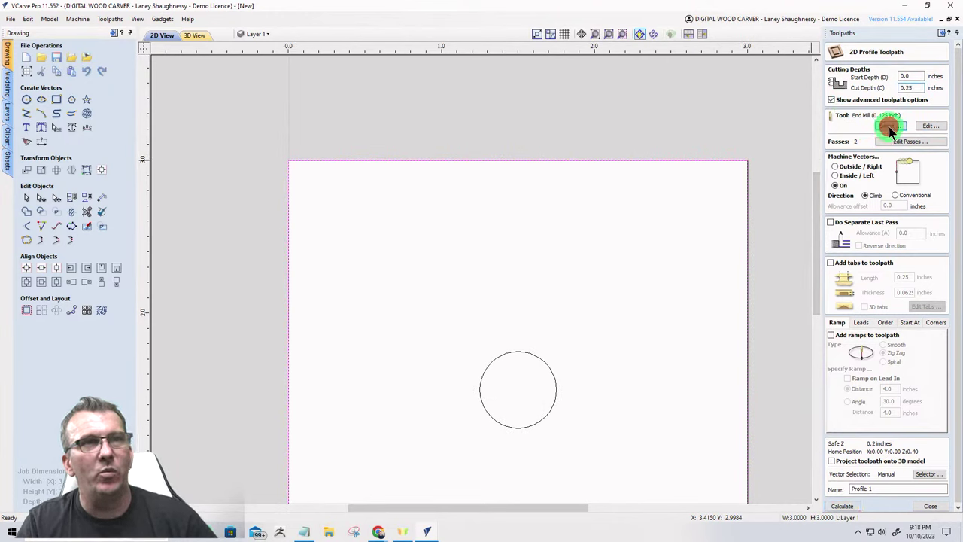
{"action": "left_click_drag", "start_coordinate": [386, 226], "coordinate": [379, 341]}
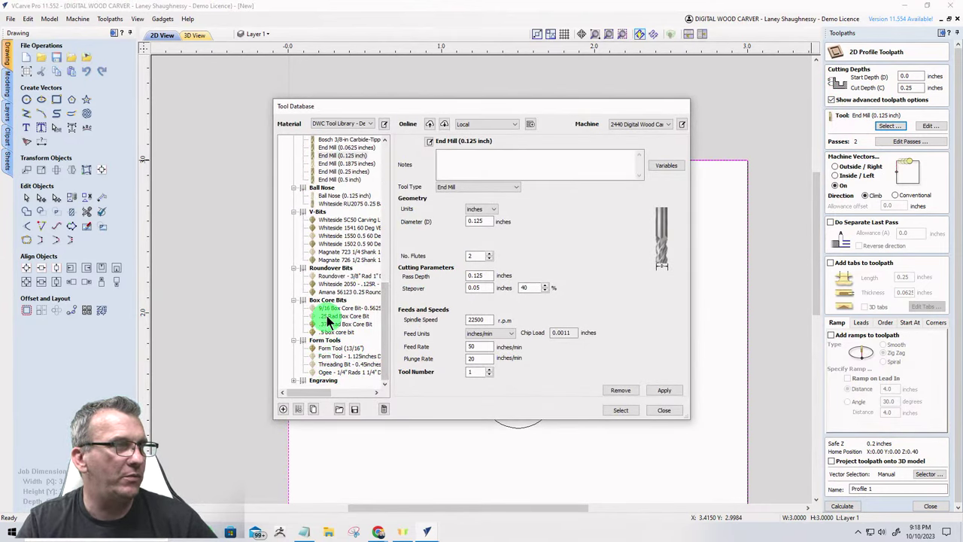
Set the 3/8" roundover bit to 33.3% stepover, 18000 rpm, 65 feed, 15 plunge, and select it.
{"action": "left_click", "coordinate": [329, 276]}
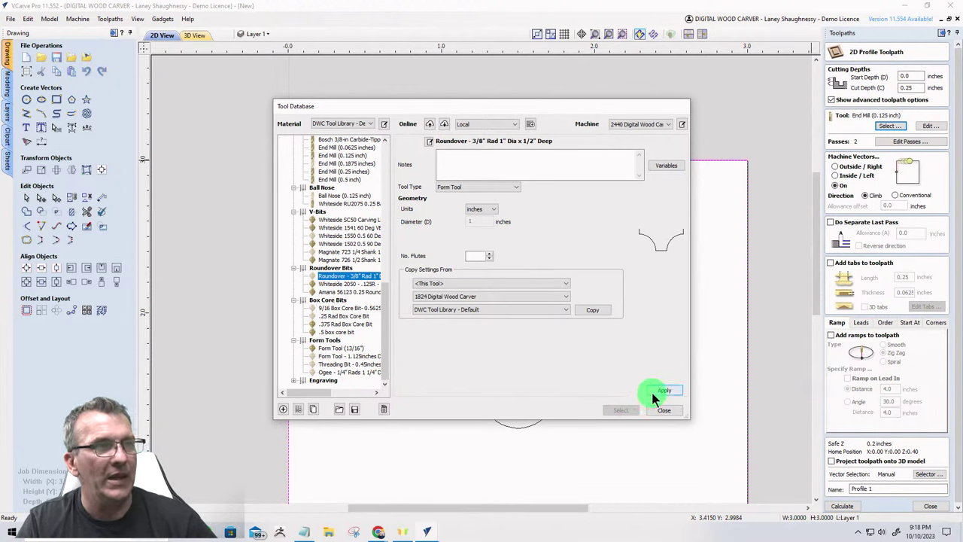
{"action": "left_click", "coordinate": [587, 311]}
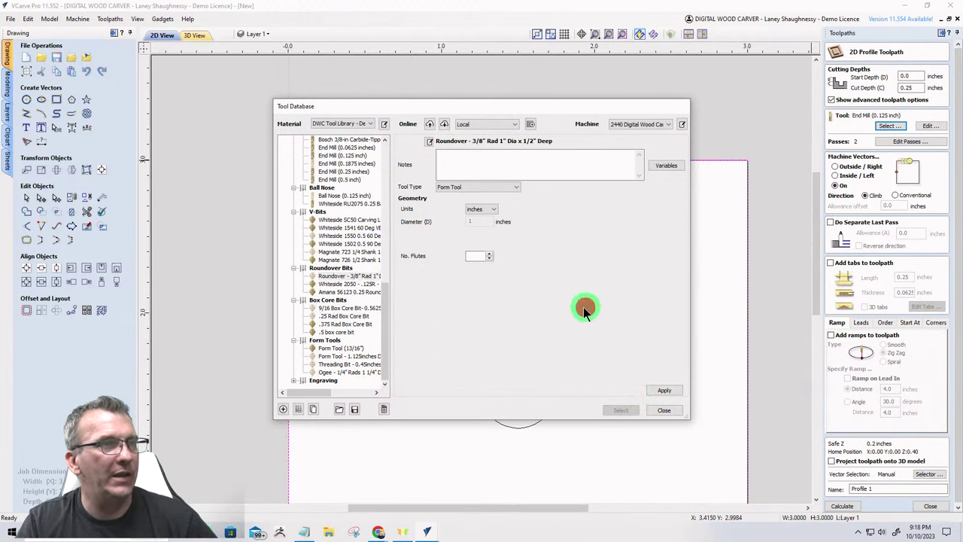
{"action": "left_click", "coordinate": [490, 254]}
{"action": "double_click", "coordinate": [482, 276]}
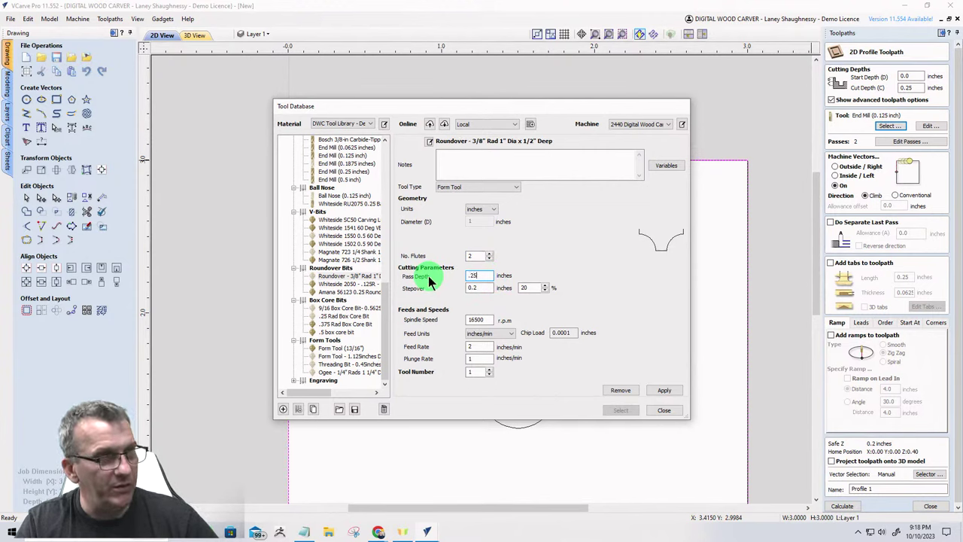
{"action": "double_click", "coordinate": [532, 287]}
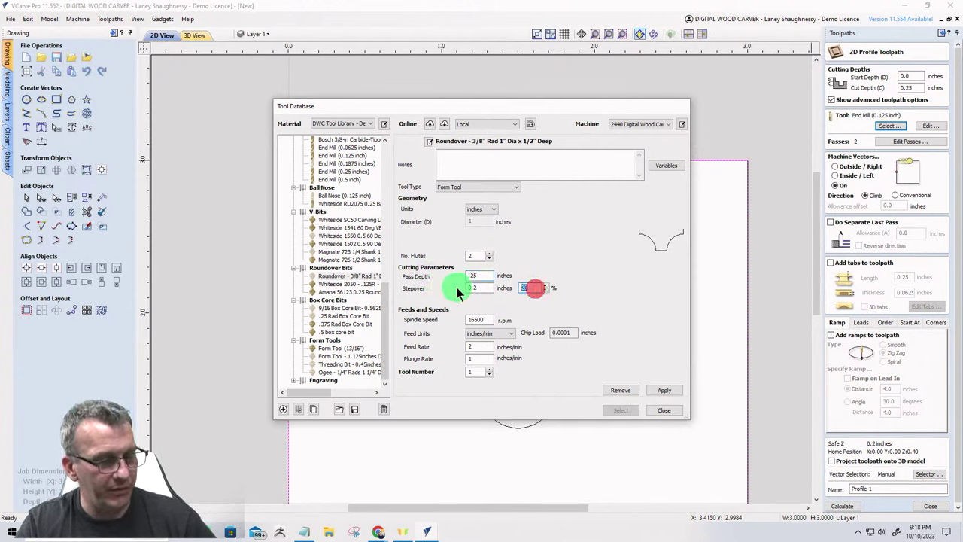
{"action": "double_click", "coordinate": [480, 320]}
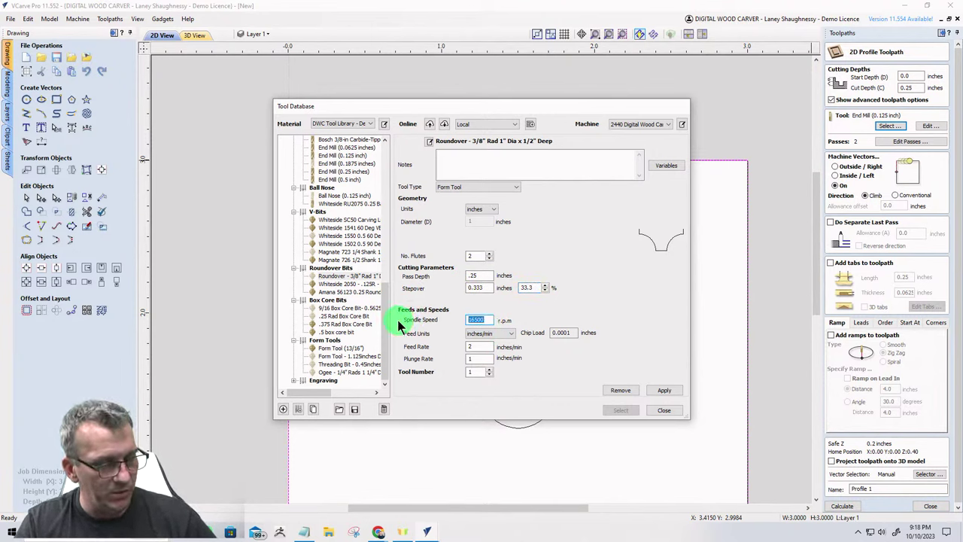
{"action": "type", "text": "18"}
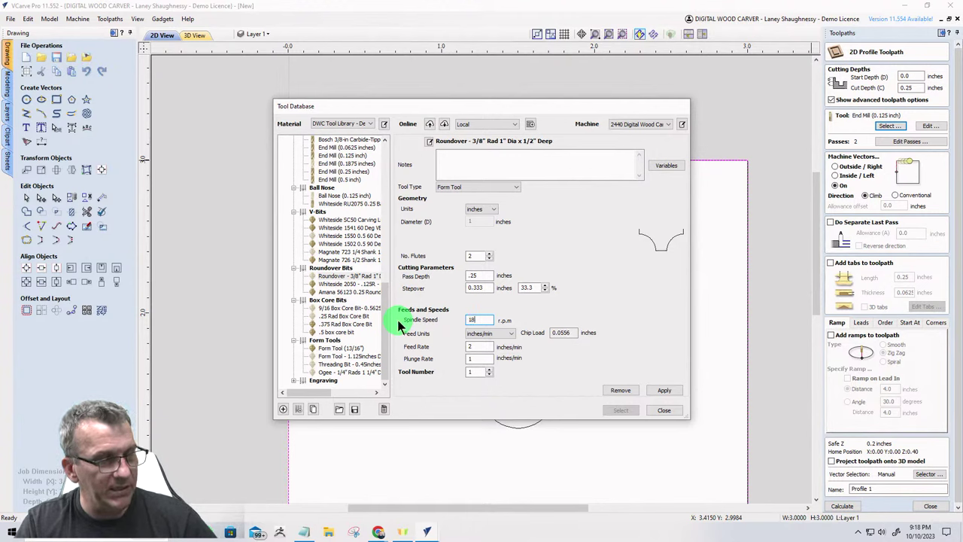
{"action": "type", "text": "000"}
{"action": "double_click", "coordinate": [479, 346]}
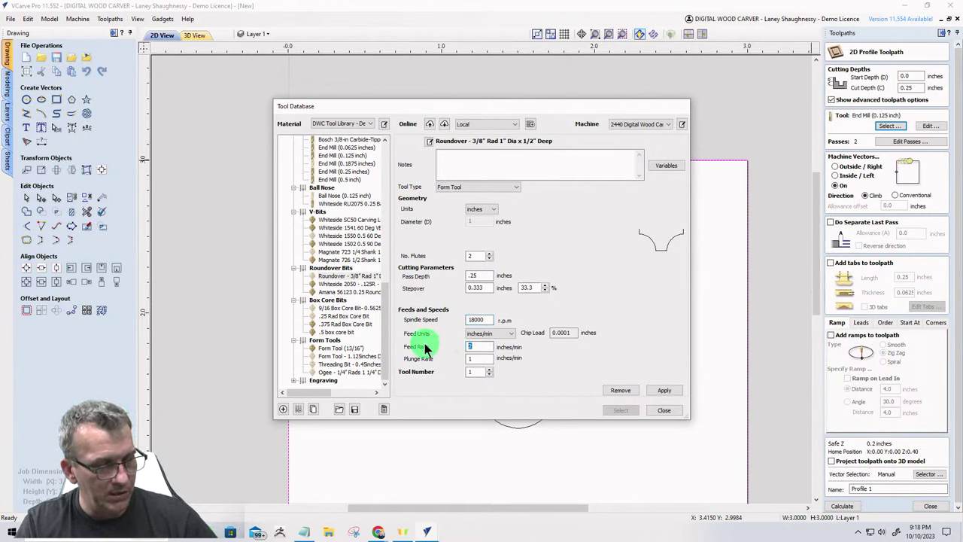
{"action": "type", "text": "65"}
{"action": "double_click", "coordinate": [477, 359]}
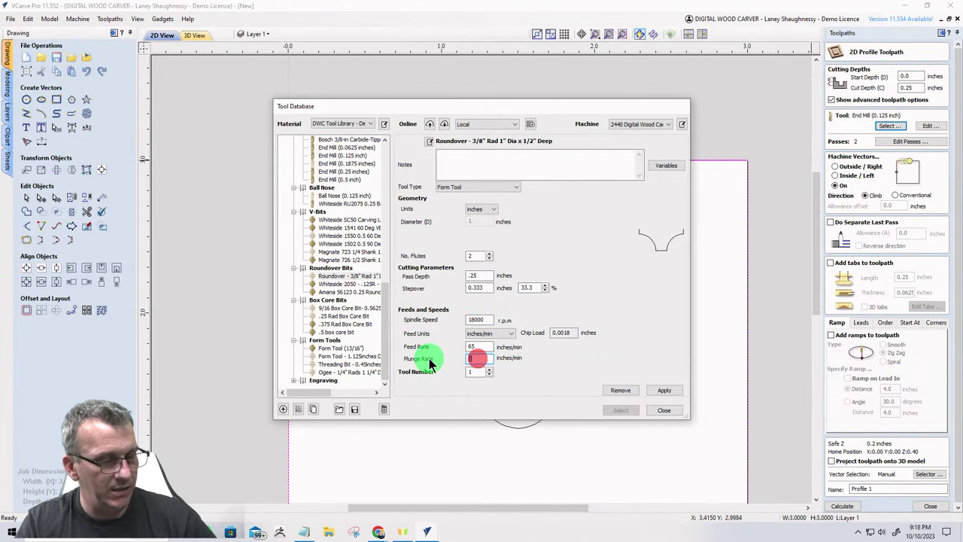
{"action": "type", "text": "15"}
{"action": "left_click", "coordinate": [666, 390]}
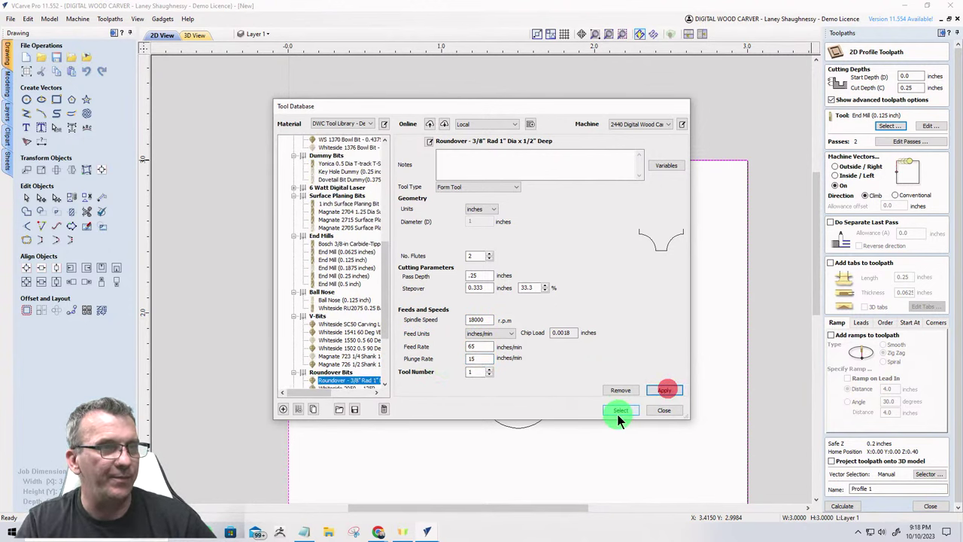
{"action": "left_click", "coordinate": [619, 410]}
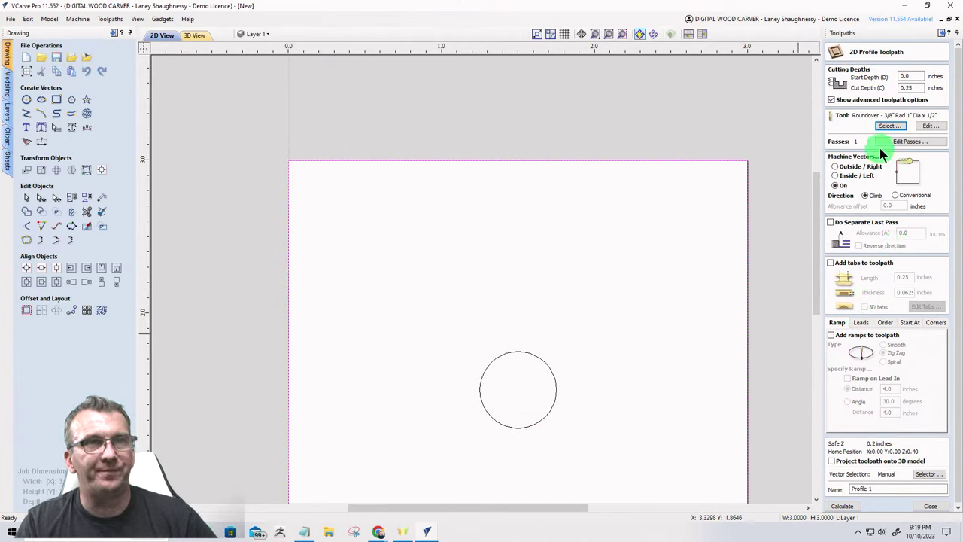
Cut outside the square with a -0.25 allowance offset, then redo the undone notched shape.
{"action": "left_click", "coordinate": [836, 167]}
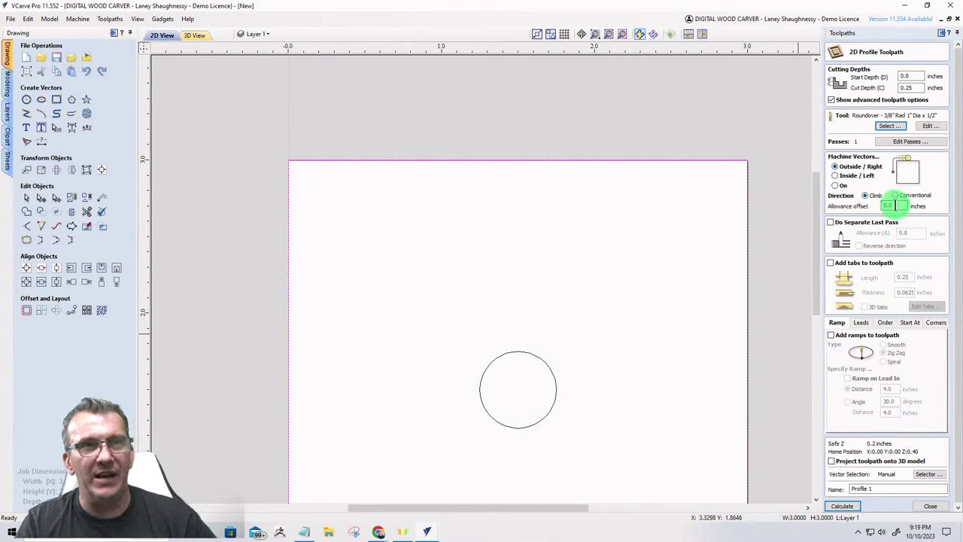
{"action": "left_click_drag", "start_coordinate": [896, 206], "coordinate": [837, 205]}
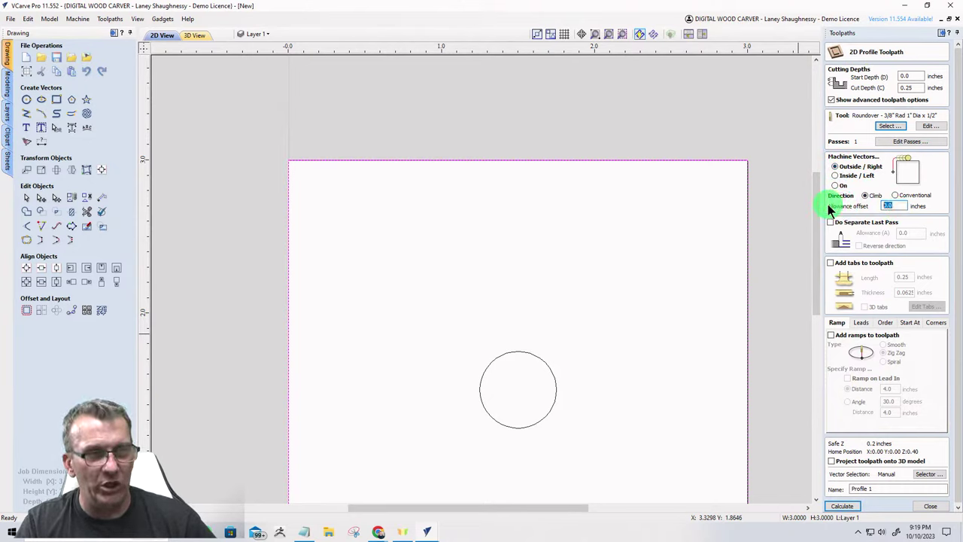
{"action": "type", "text": "-"}
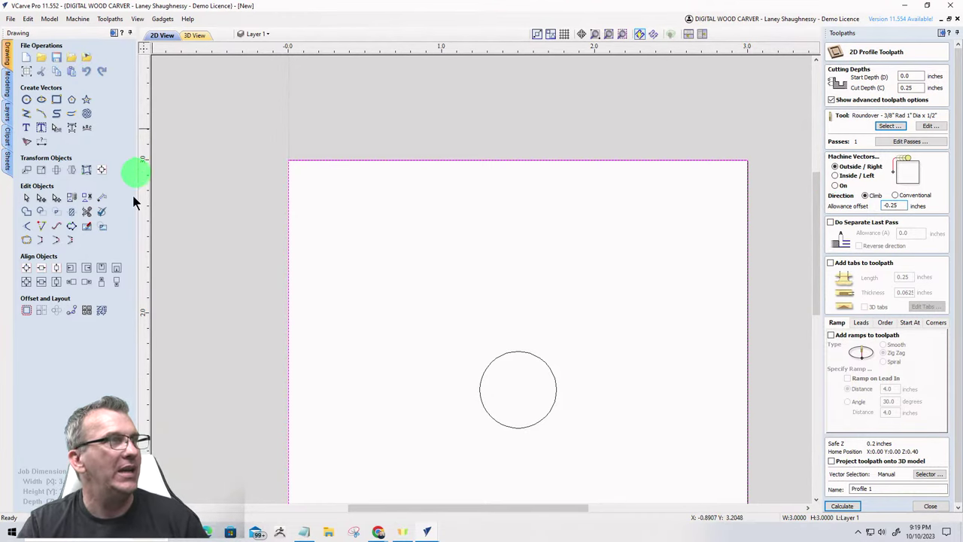
{"action": "left_click", "coordinate": [101, 73]}
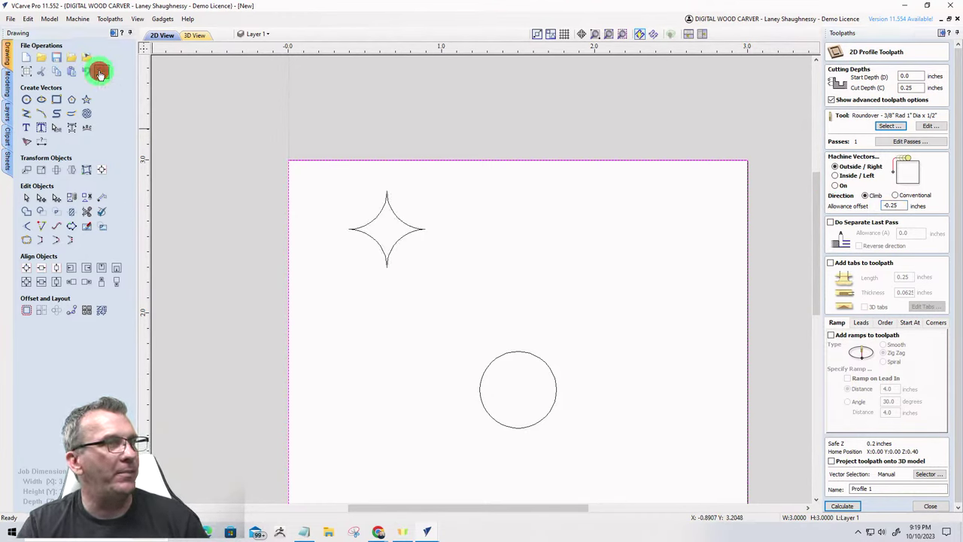
Draw a test rectangle from the notch's bottom corner and stretch it taller.
{"action": "left_click", "coordinate": [101, 72]}
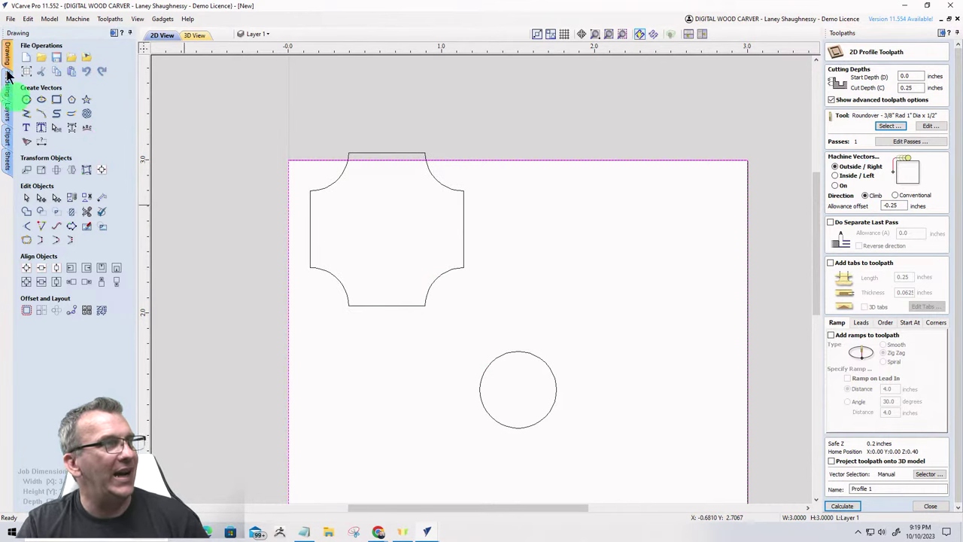
{"action": "left_click", "coordinate": [54, 100]}
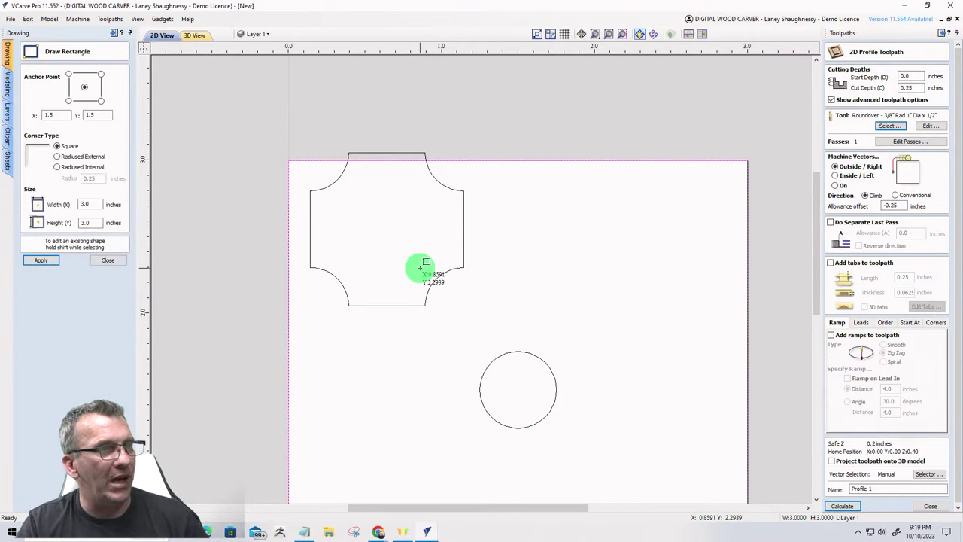
{"action": "left_click", "coordinate": [424, 305]}
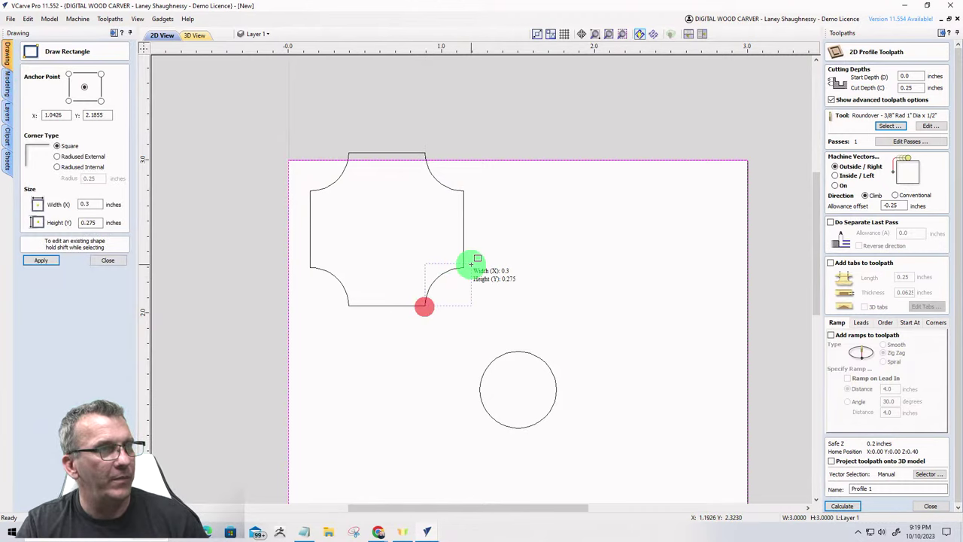
{"action": "left_click", "coordinate": [525, 267]}
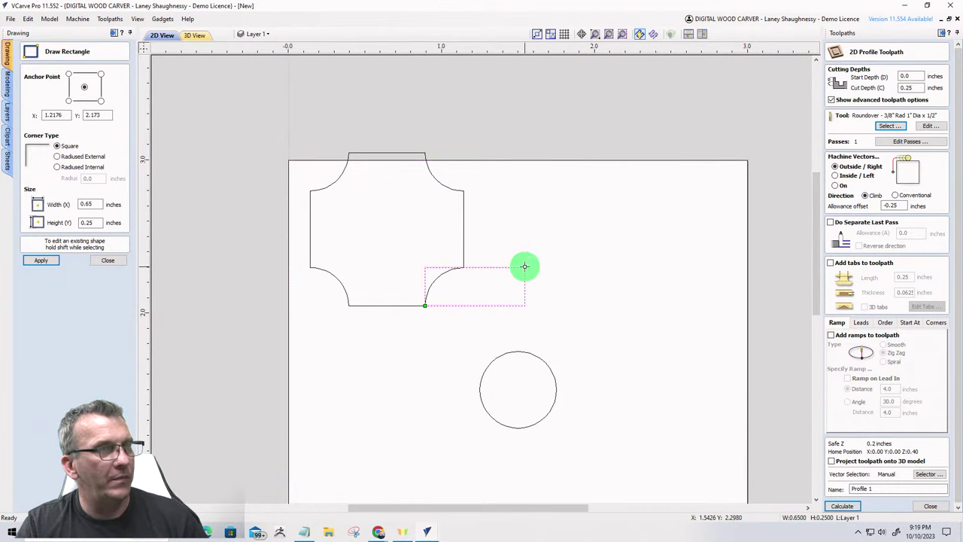
{"action": "left_click", "coordinate": [107, 261]}
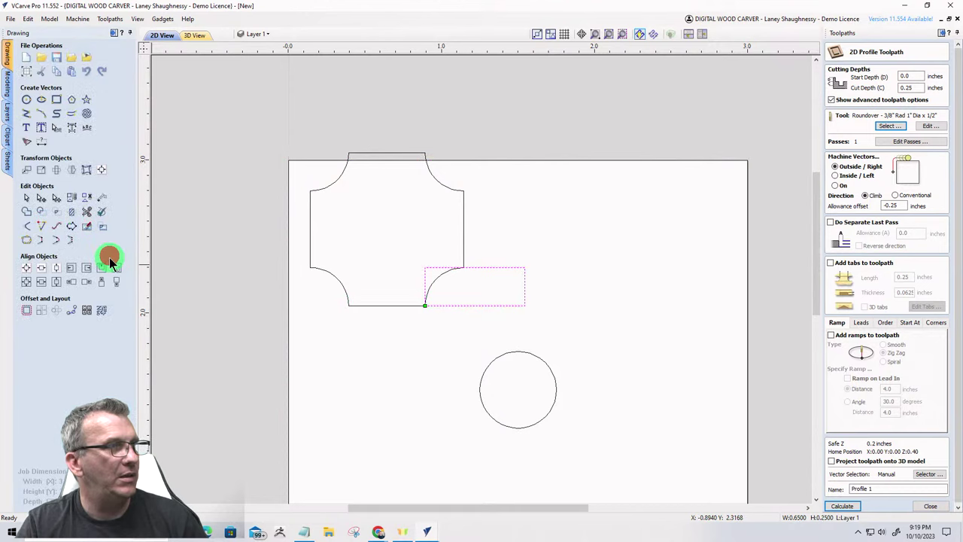
{"action": "left_click", "coordinate": [462, 306]}
{"action": "left_click_drag", "start_coordinate": [475, 310], "coordinate": [477, 383]}
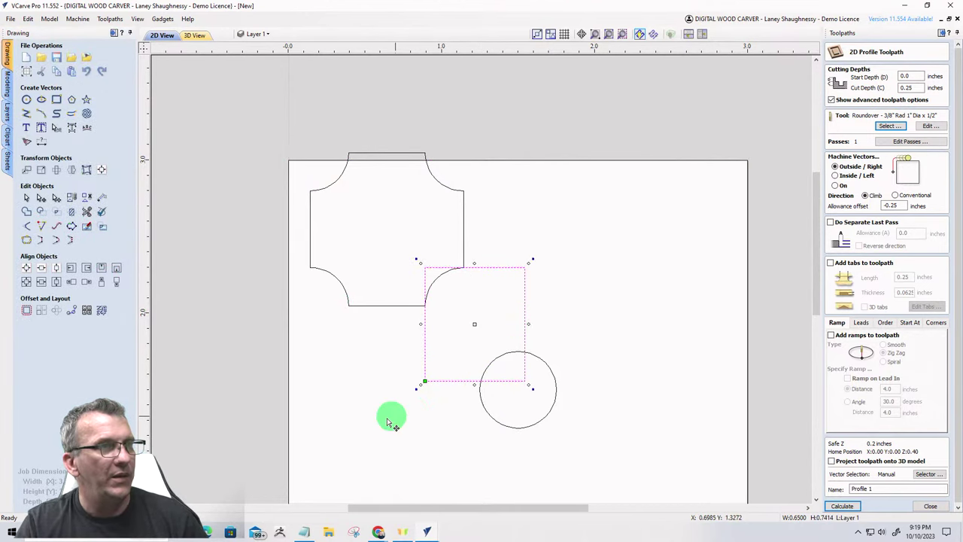
{"action": "scroll", "coordinate": [408, 312], "scroll_direction": "up", "scroll_amount": 5}
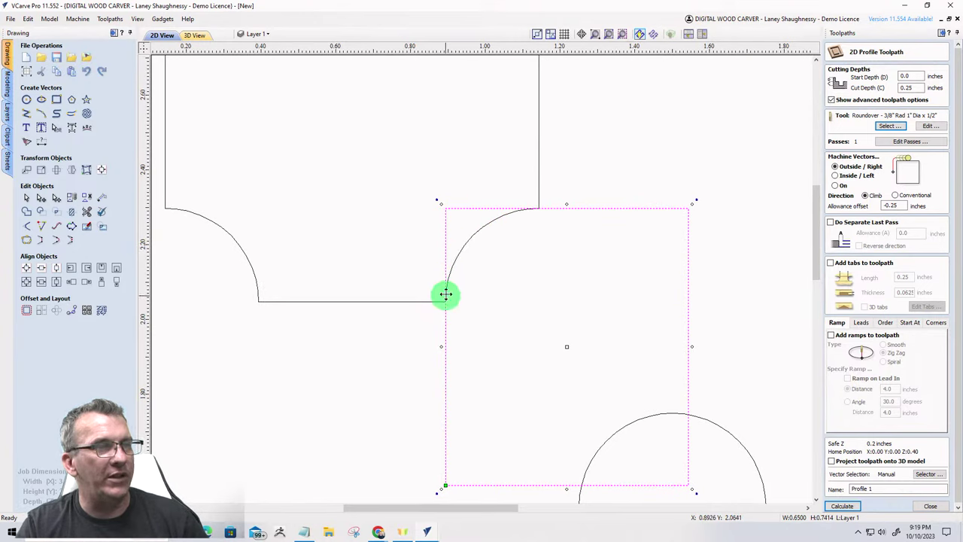
Move the notched star shape onto the square's corner and recheck the allowance offset.
{"action": "left_click", "coordinate": [539, 181]}
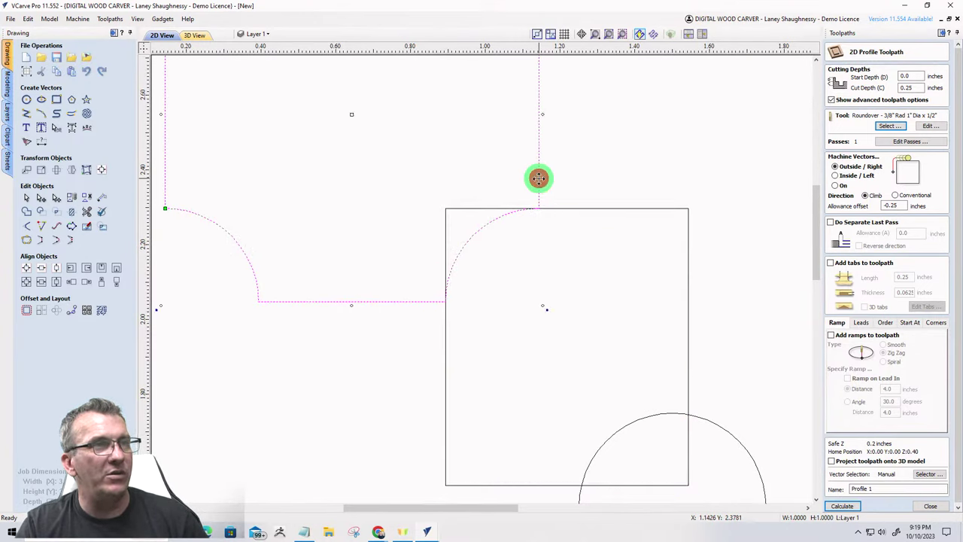
{"action": "left_click_drag", "start_coordinate": [539, 178], "coordinate": [447, 209]}
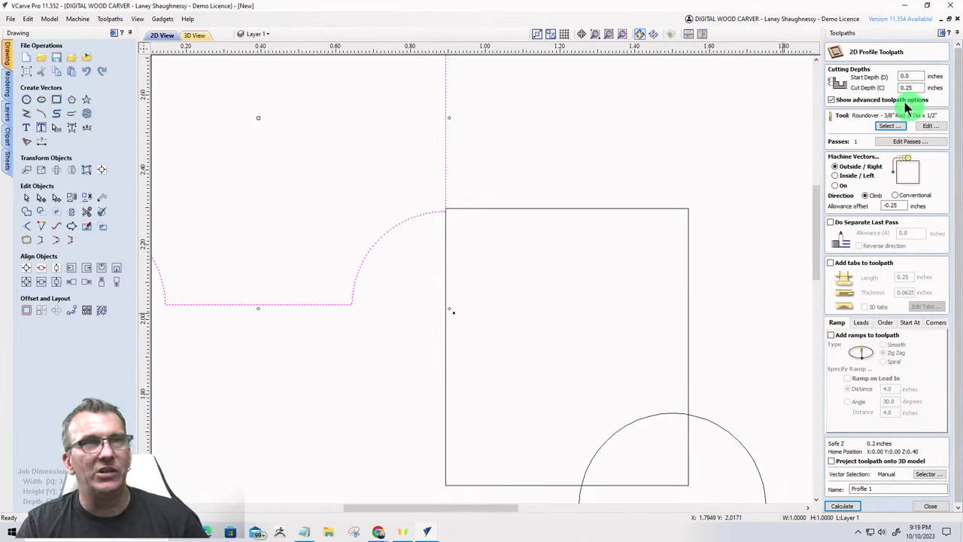
{"action": "mouse_move", "coordinate": [444, 208]}
{"action": "left_mouse_down"}
{"action": "mouse_move", "coordinate": [446, 124]}
{"action": "mouse_move", "coordinate": [445, 208]}
{"action": "left_mouse_up"}
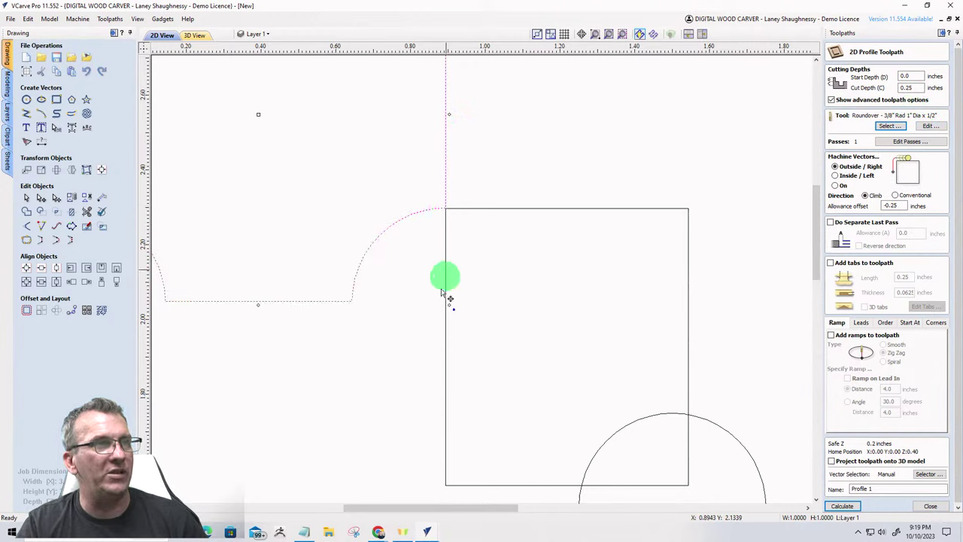
{"action": "left_click", "coordinate": [902, 206]}
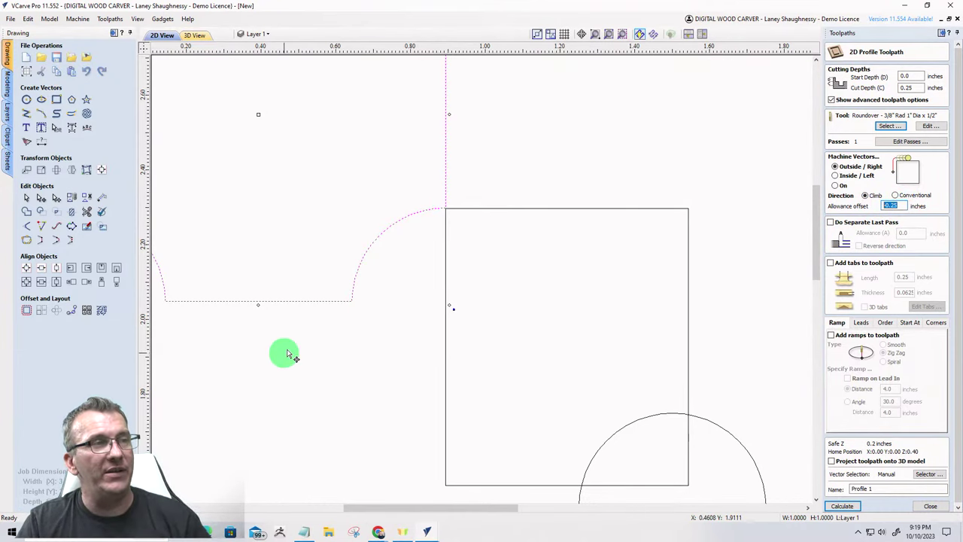
{"action": "left_click_drag", "start_coordinate": [352, 300], "coordinate": [446, 301]}
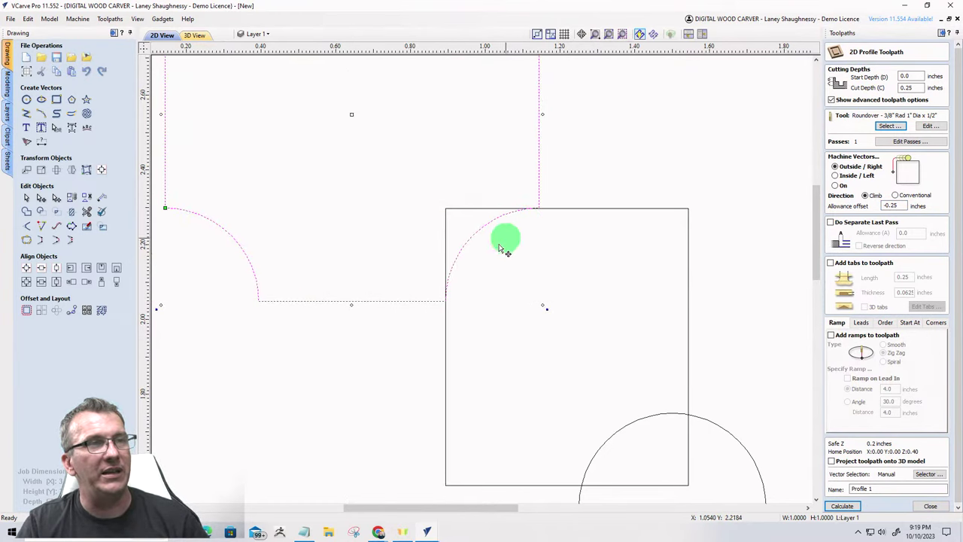
{"action": "double_click", "coordinate": [888, 206]}
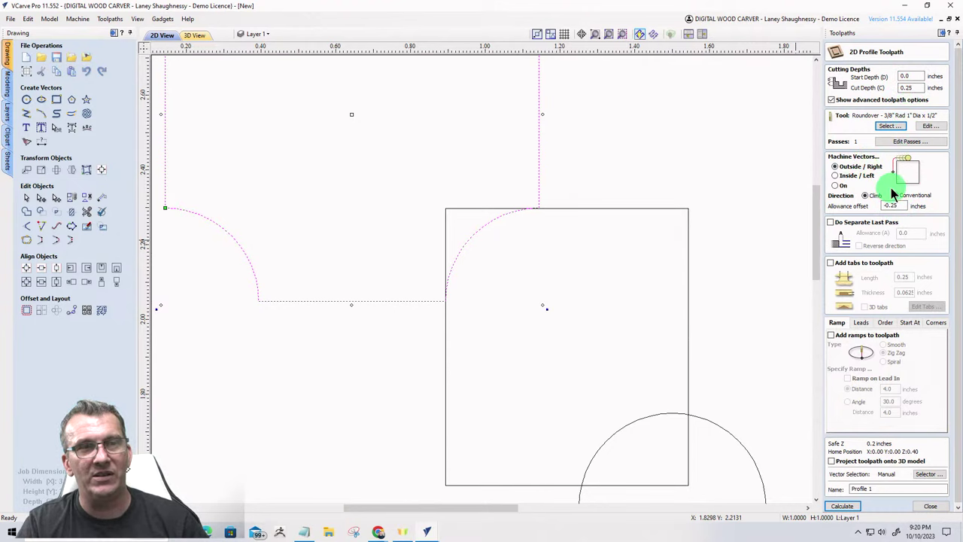
{"action": "left_click", "coordinate": [531, 275]}
{"action": "scroll", "coordinate": [316, 217], "scroll_direction": "down", "scroll_amount": 4}
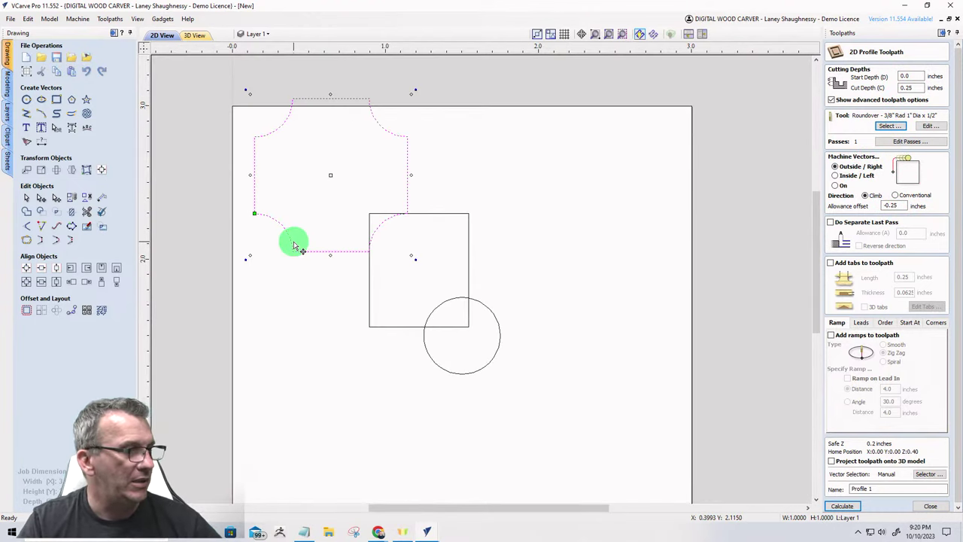
Undo the test shapes and calculate the Profile 1 roundover toolpath on the 3-inch border rectangle.
{"action": "key", "text": "Left"}
{"action": "key", "text": "ctrl+z"}
{"action": "key", "text": "ctrl+z"}
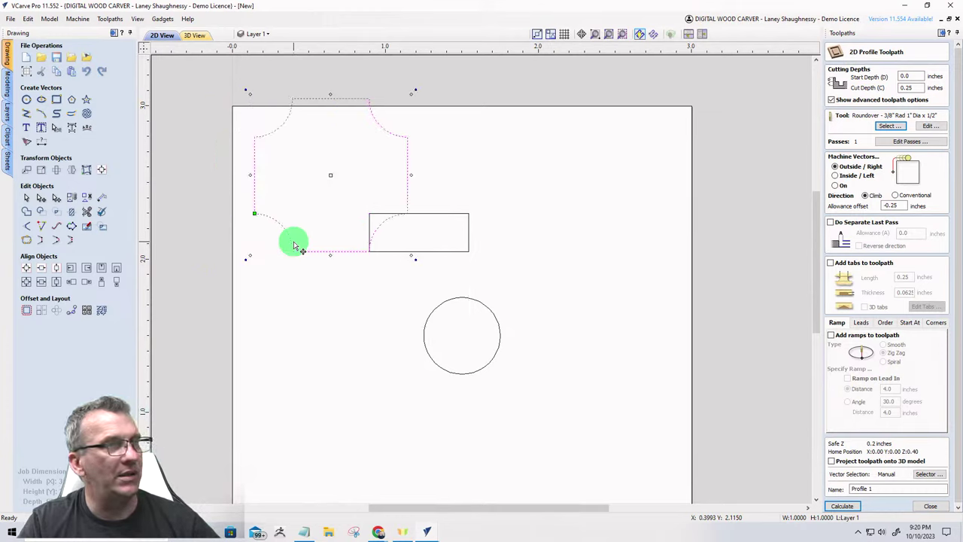
{"action": "key", "text": "ctrl+z"}
{"action": "key", "text": "ctrl+z"}
{"action": "key", "text": "ctrl+z"}
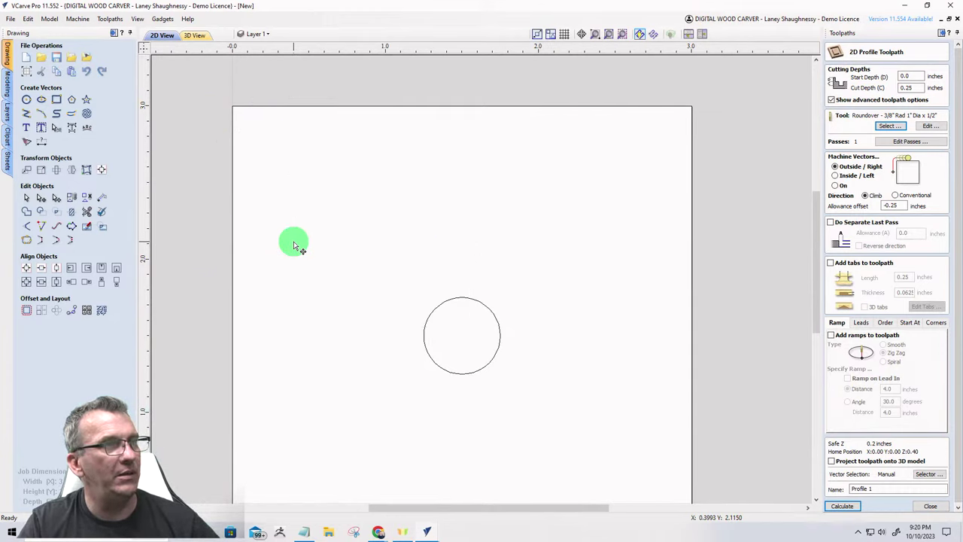
{"action": "left_click", "coordinate": [660, 106]}
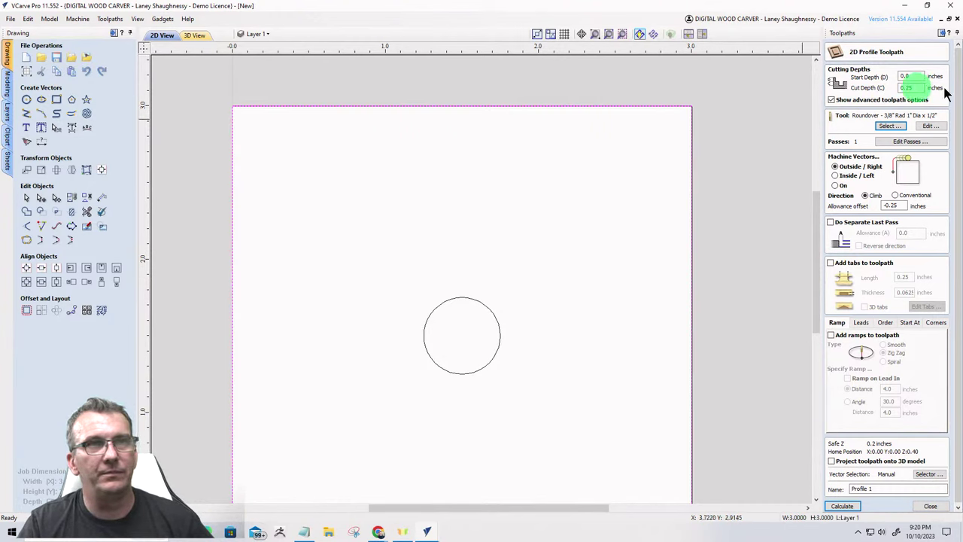
{"action": "left_click", "coordinate": [843, 506]}
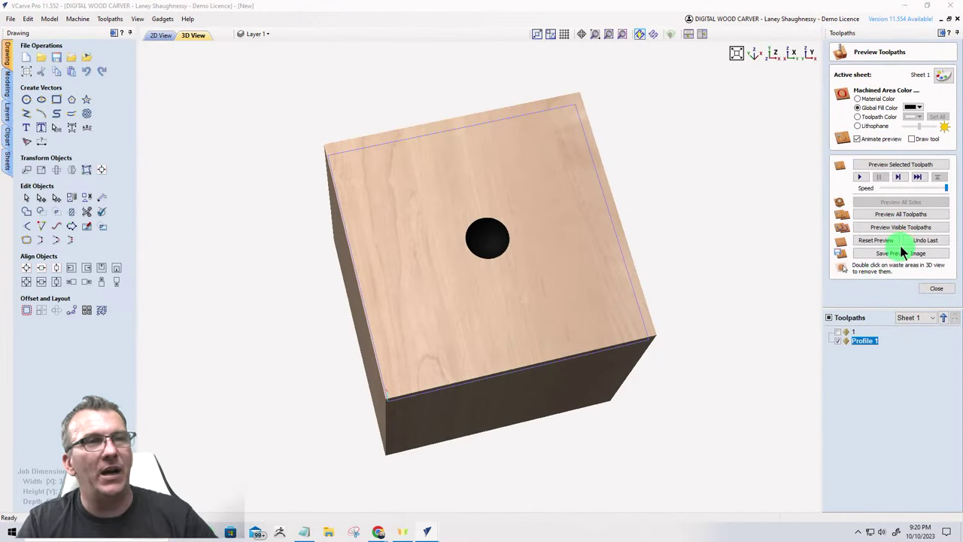
Preview the machined block in material colour, orbit it, check the job setup, and return to 2D.
{"action": "left_click", "coordinate": [902, 228]}
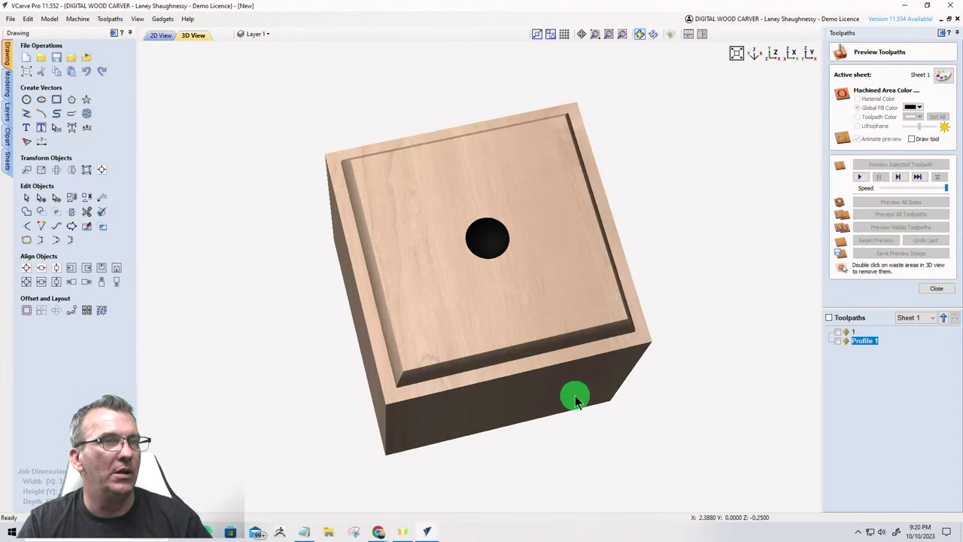
{"action": "left_click", "coordinate": [154, 35]}
{"action": "left_click", "coordinate": [196, 36]}
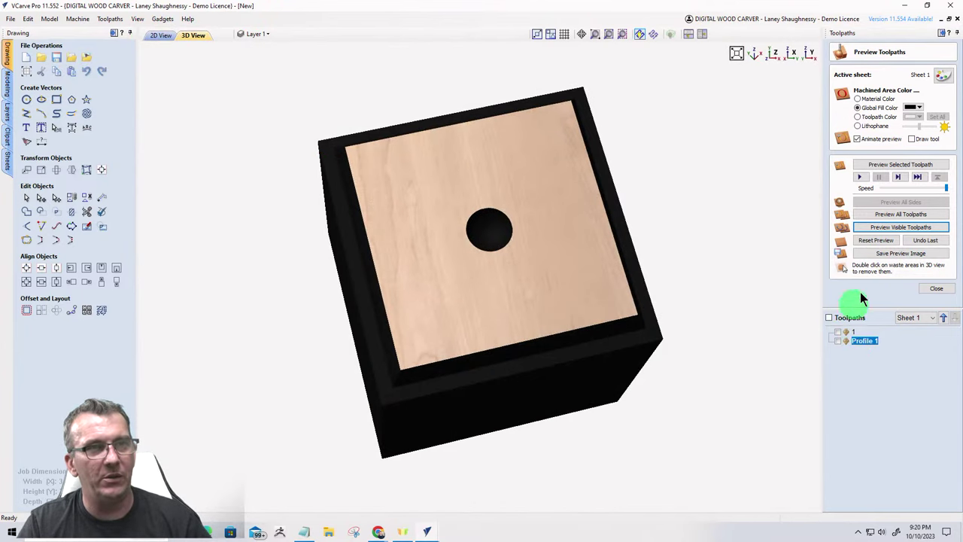
{"action": "left_click", "coordinate": [858, 99]}
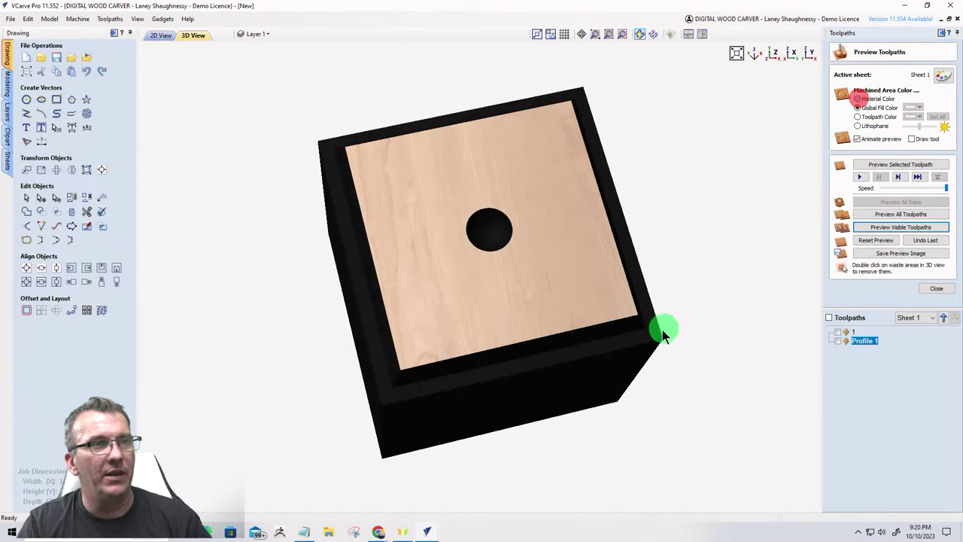
{"action": "left_click", "coordinate": [587, 338]}
{"action": "left_click_drag", "start_coordinate": [554, 300], "coordinate": [520, 322]}
{"action": "left_click", "coordinate": [26, 70]}
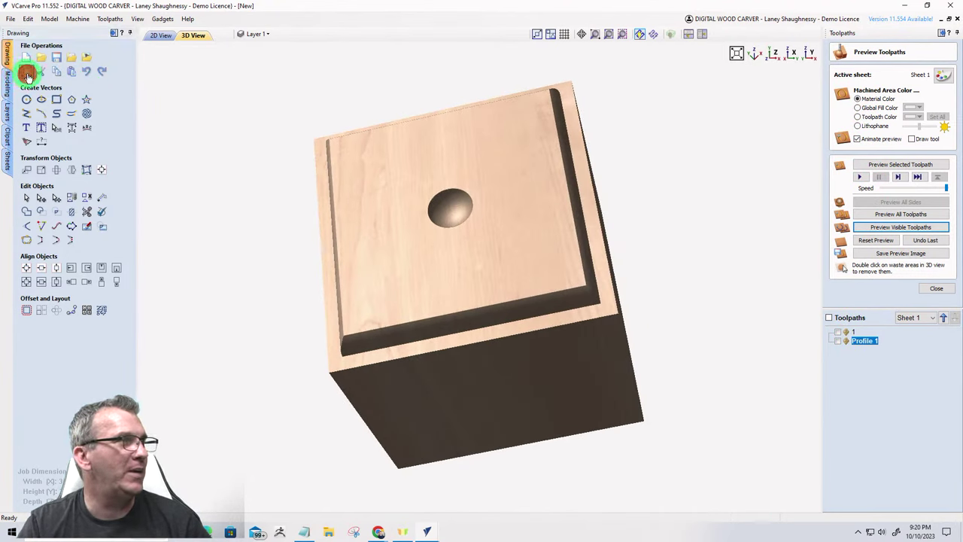
{"action": "left_click", "coordinate": [110, 365]}
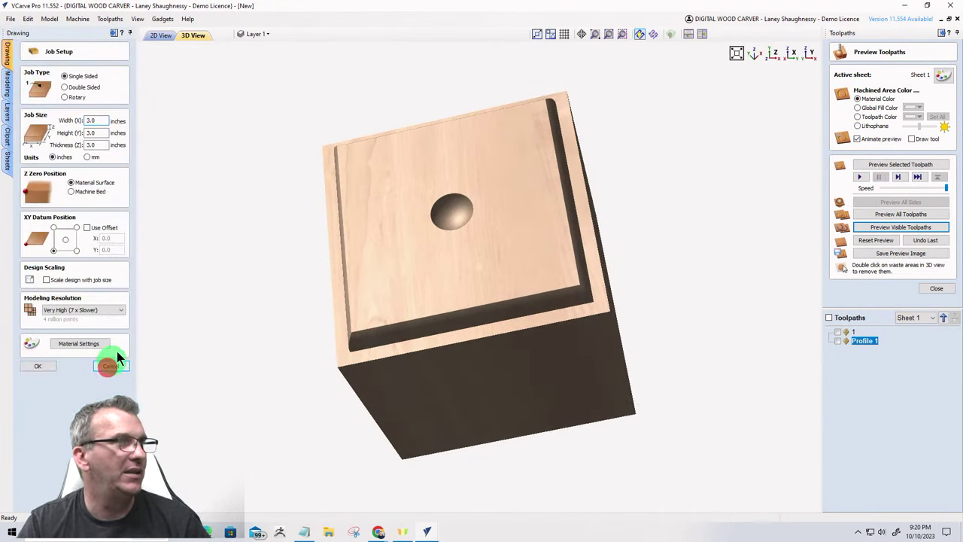
{"action": "left_click", "coordinate": [165, 37]}
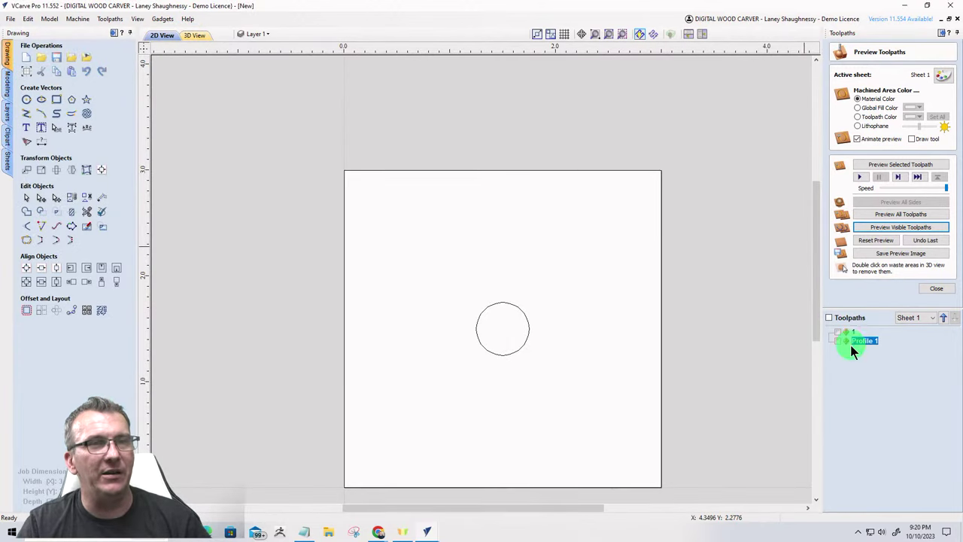
Reopen Profile 1 and recalculate it with a zero allowance offset.
{"action": "left_click", "coordinate": [837, 341]}
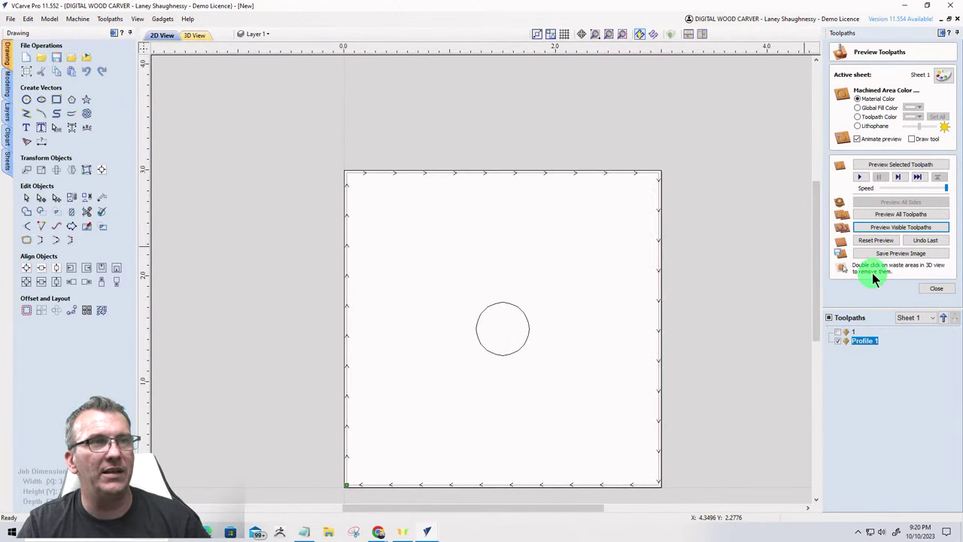
{"action": "double_click", "coordinate": [867, 344]}
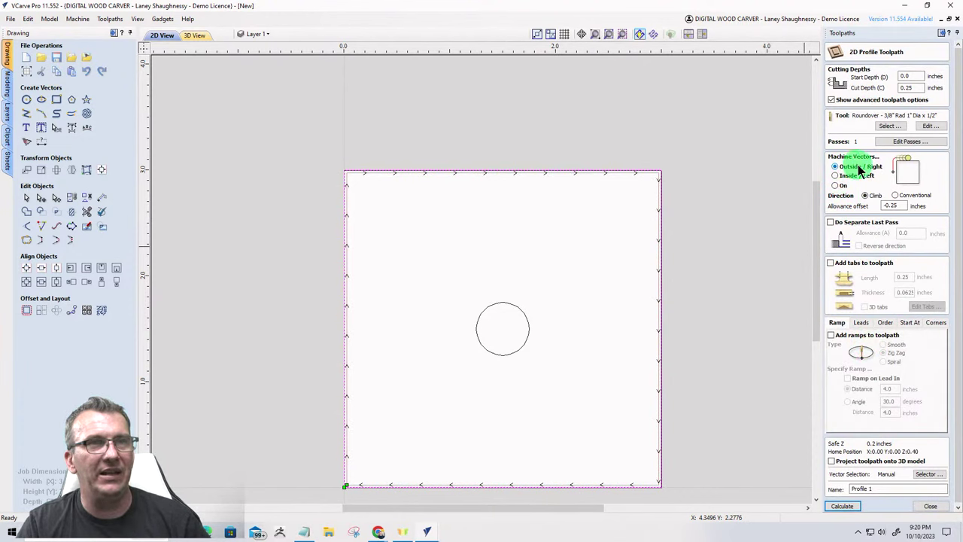
{"action": "scroll", "coordinate": [666, 173], "scroll_direction": "up", "scroll_amount": 2}
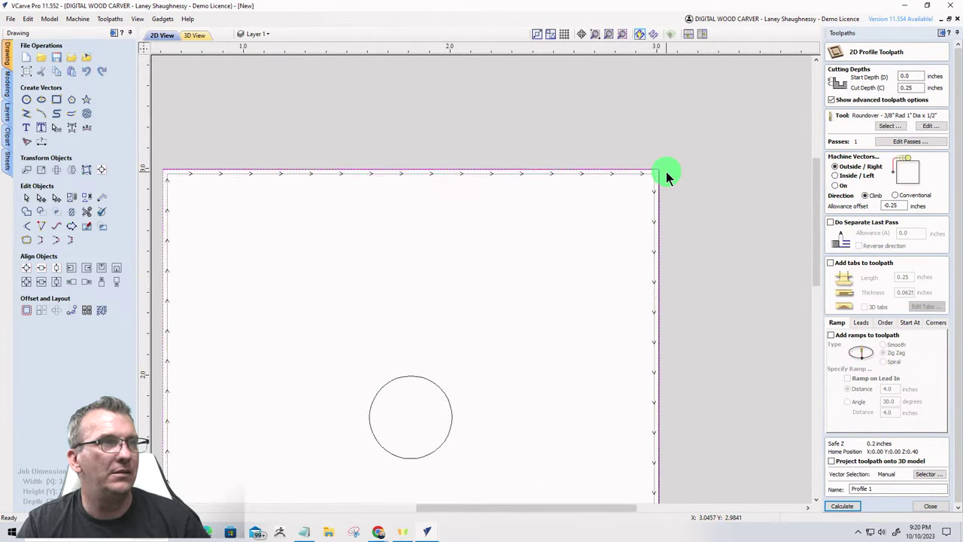
{"action": "scroll", "coordinate": [666, 172], "scroll_direction": "up", "scroll_amount": 2}
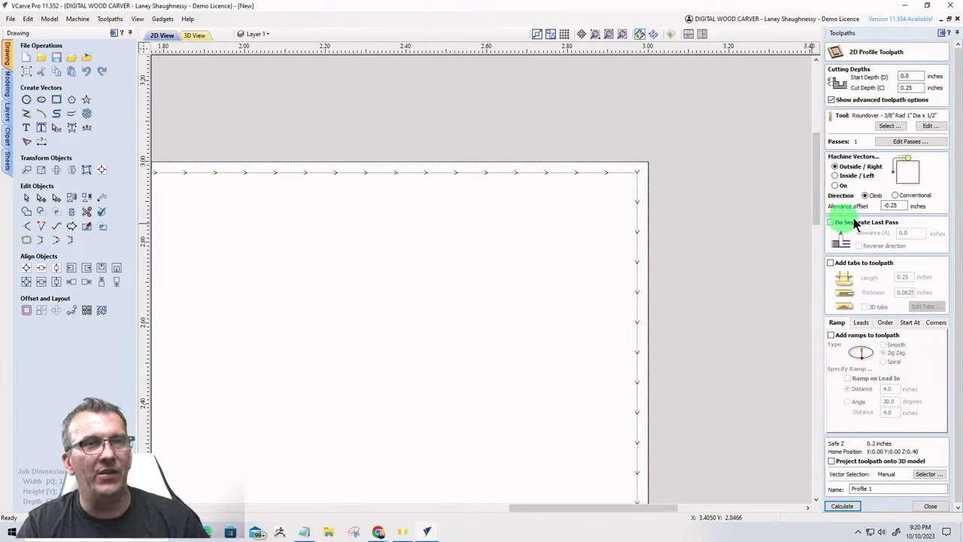
{"action": "double_click", "coordinate": [903, 209]}
{"action": "left_click_drag", "start_coordinate": [902, 206], "coordinate": [821, 207]}
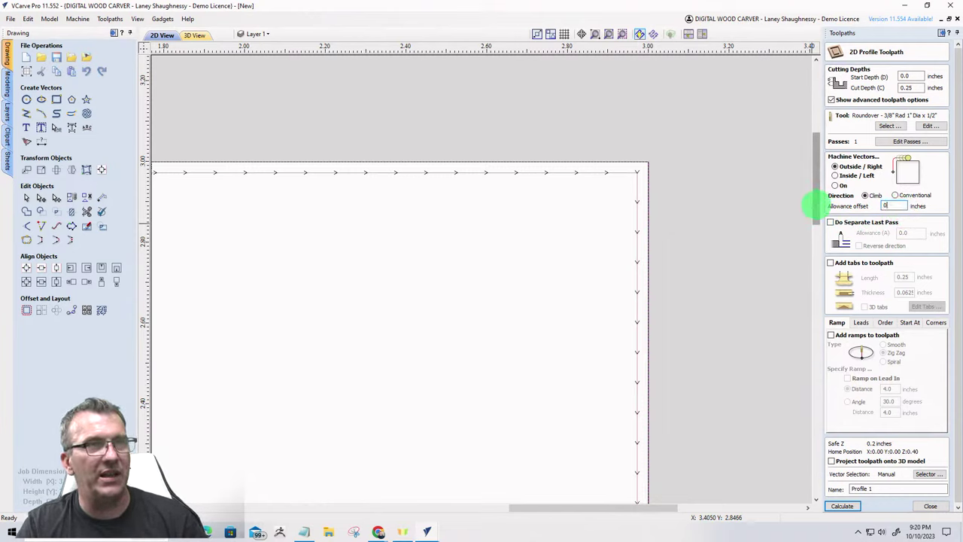
{"action": "type", "text": "0"}
{"action": "left_click", "coordinate": [842, 505]}
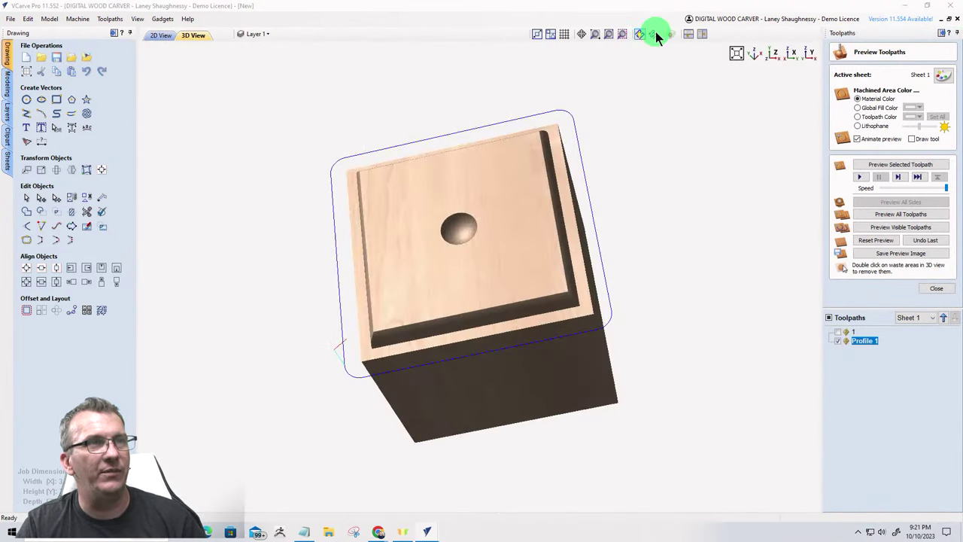
After checking the roundover bit, recalculate Profile 1 with a -0.25-inch allowance offset.
{"action": "left_click", "coordinate": [656, 33]}
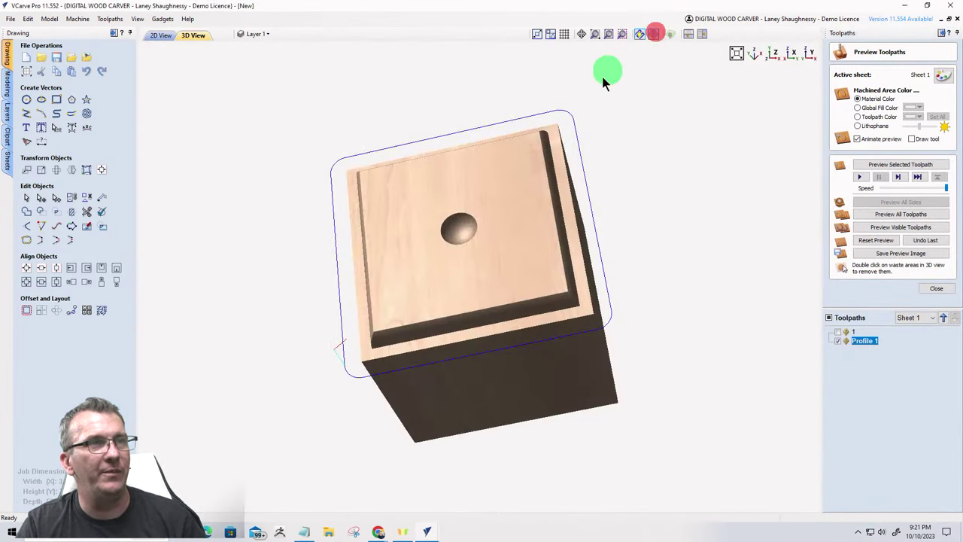
{"action": "left_click", "coordinate": [149, 37]}
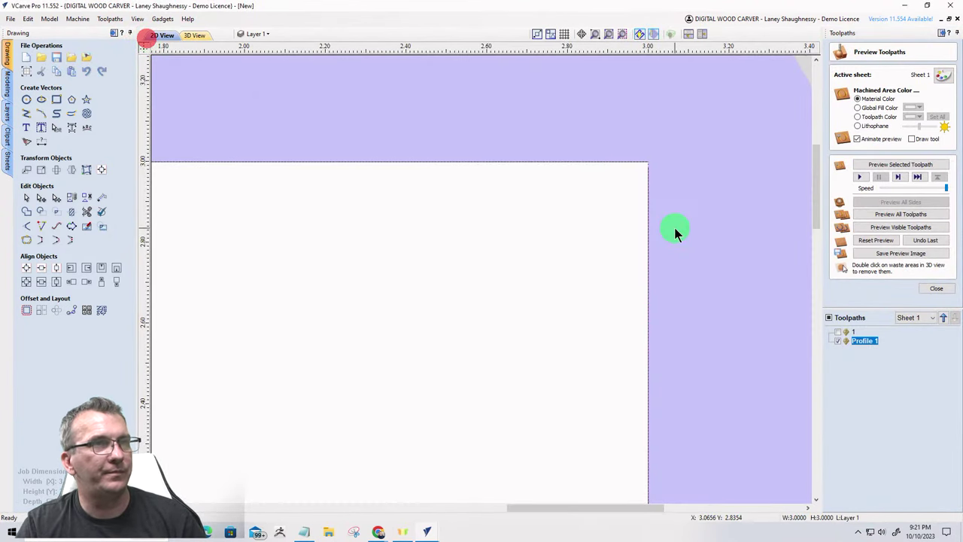
{"action": "scroll", "coordinate": [568, 226], "scroll_direction": "down", "scroll_amount": 2}
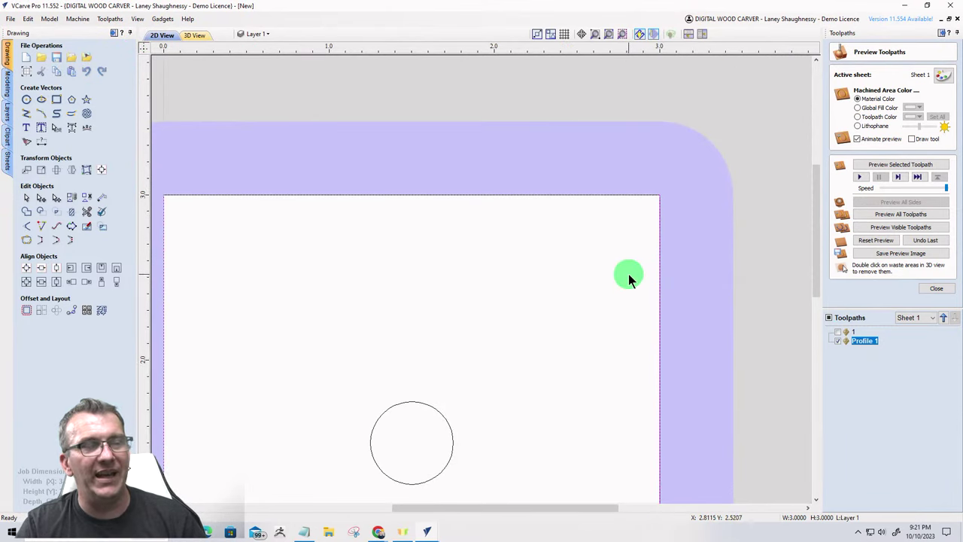
{"action": "double_click", "coordinate": [865, 341]}
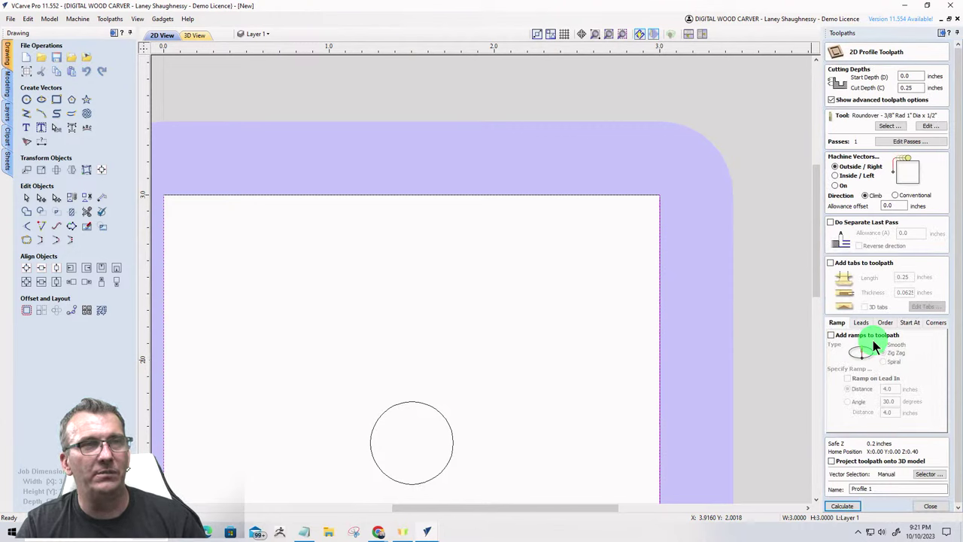
{"action": "left_click", "coordinate": [893, 205]}
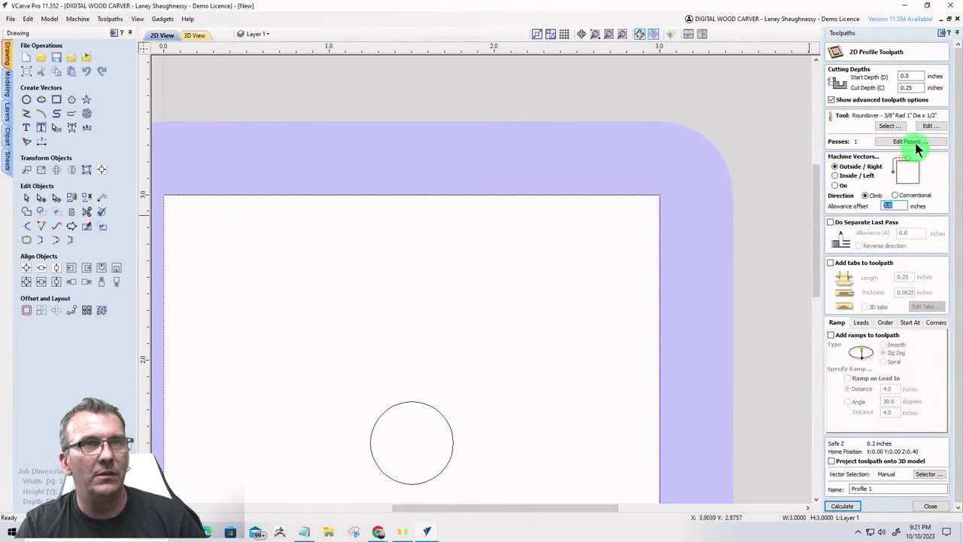
{"action": "left_click", "coordinate": [891, 125]}
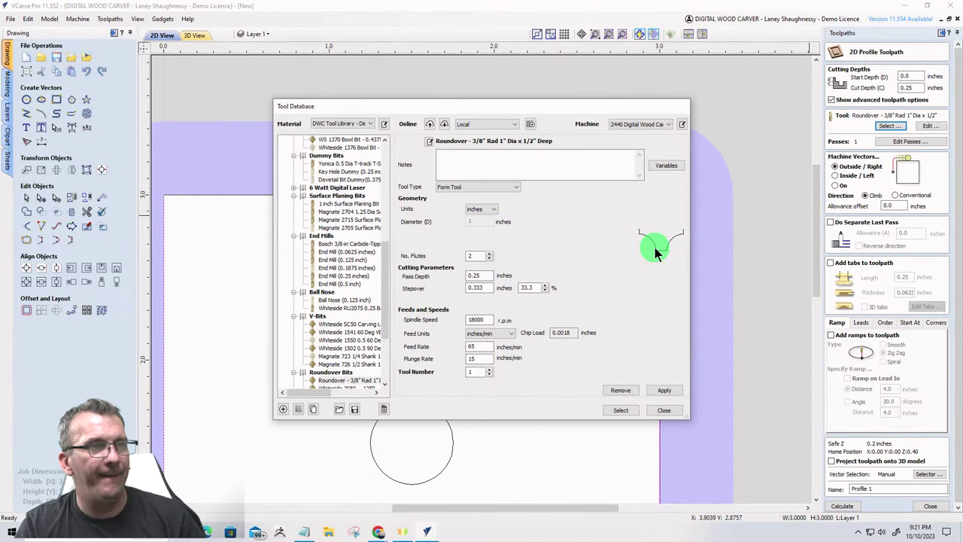
{"action": "left_click", "coordinate": [665, 410]}
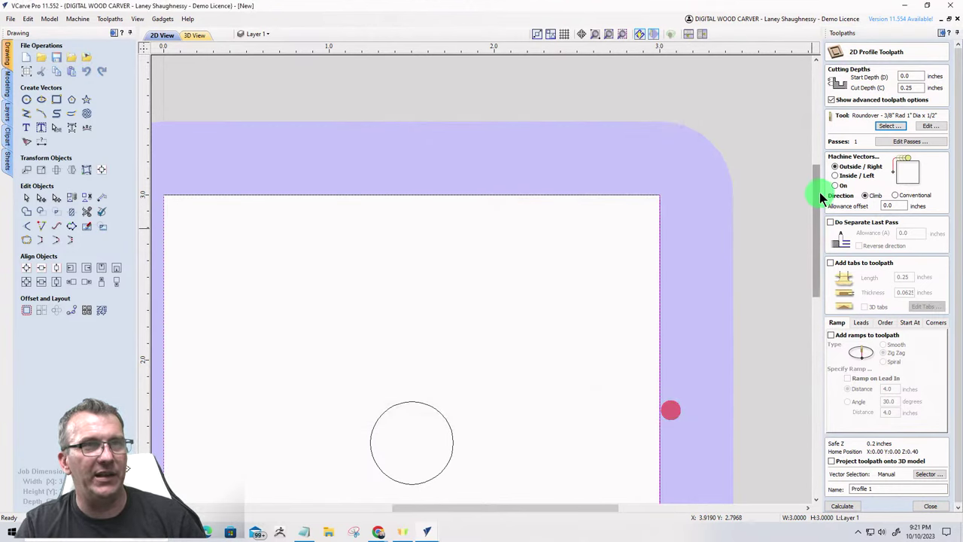
{"action": "left_click_drag", "start_coordinate": [901, 205], "coordinate": [850, 205]}
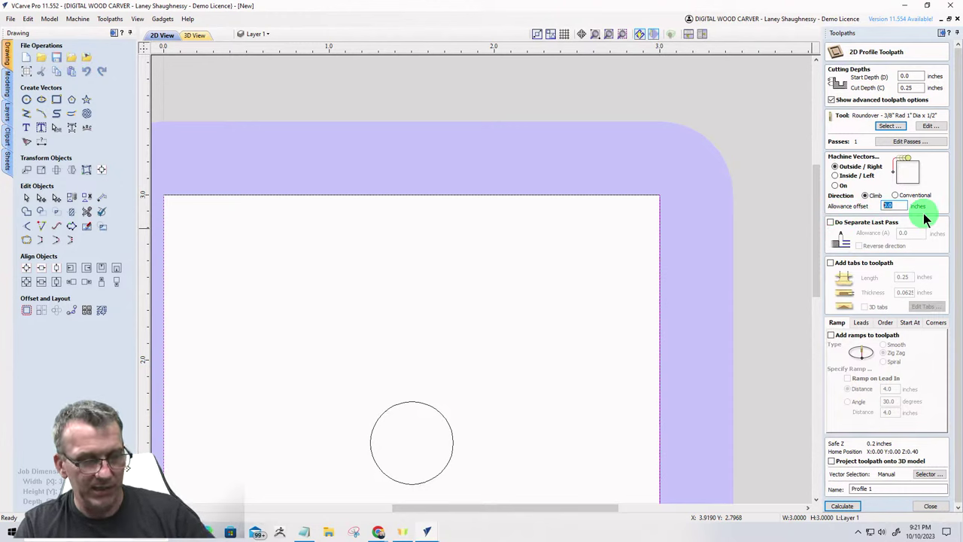
{"action": "type", "text": "-.25"}
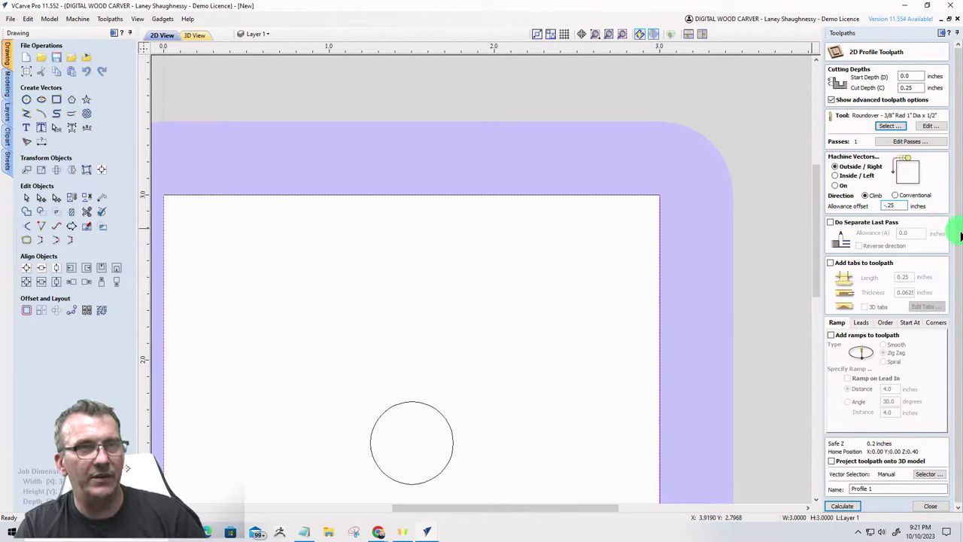
{"action": "left_click", "coordinate": [843, 504]}
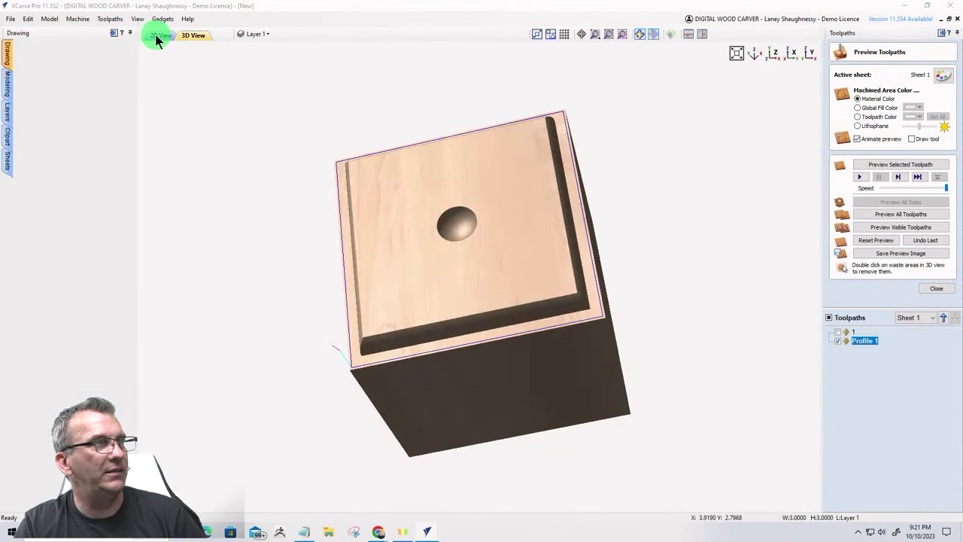
Review the bit, recalculate Profile 1 with a 0.25-inch allowance offset, and view it in 3D.
{"action": "left_click", "coordinate": [158, 39]}
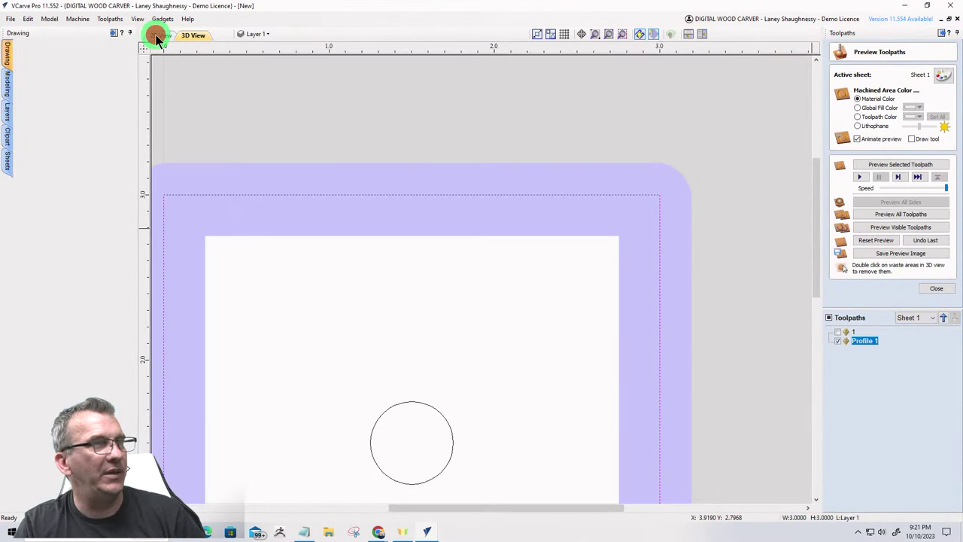
{"action": "scroll", "coordinate": [614, 169], "scroll_direction": "down", "scroll_amount": 2}
{"action": "scroll", "coordinate": [650, 309], "scroll_direction": "up", "scroll_amount": 1}
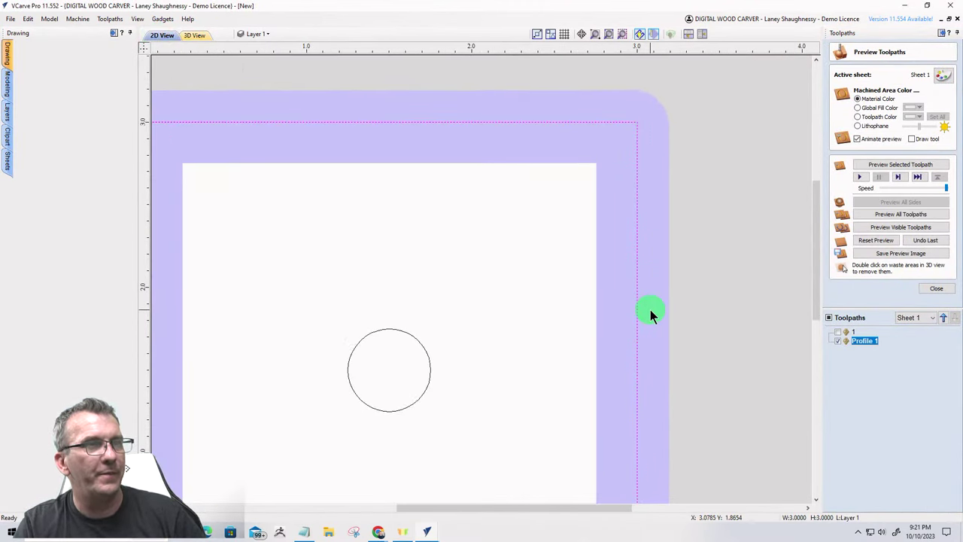
{"action": "scroll", "coordinate": [637, 161], "scroll_direction": "down", "scroll_amount": 2}
{"action": "scroll", "coordinate": [602, 226], "scroll_direction": "up", "scroll_amount": 1}
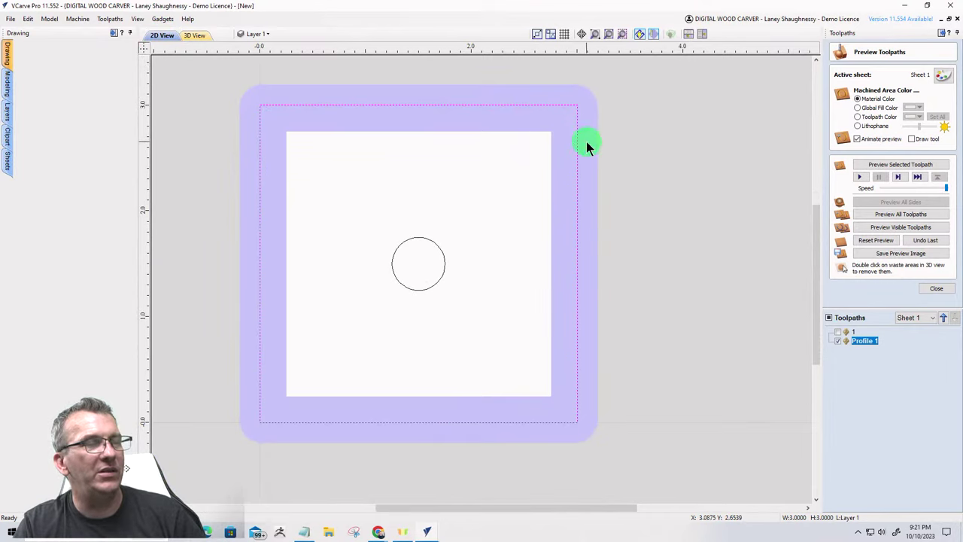
{"action": "double_click", "coordinate": [852, 341]}
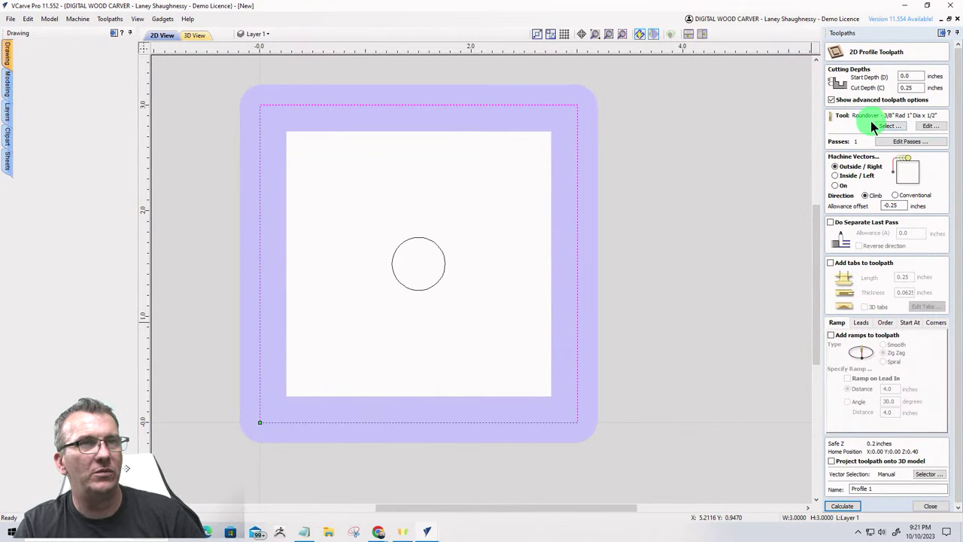
{"action": "left_click", "coordinate": [892, 127]}
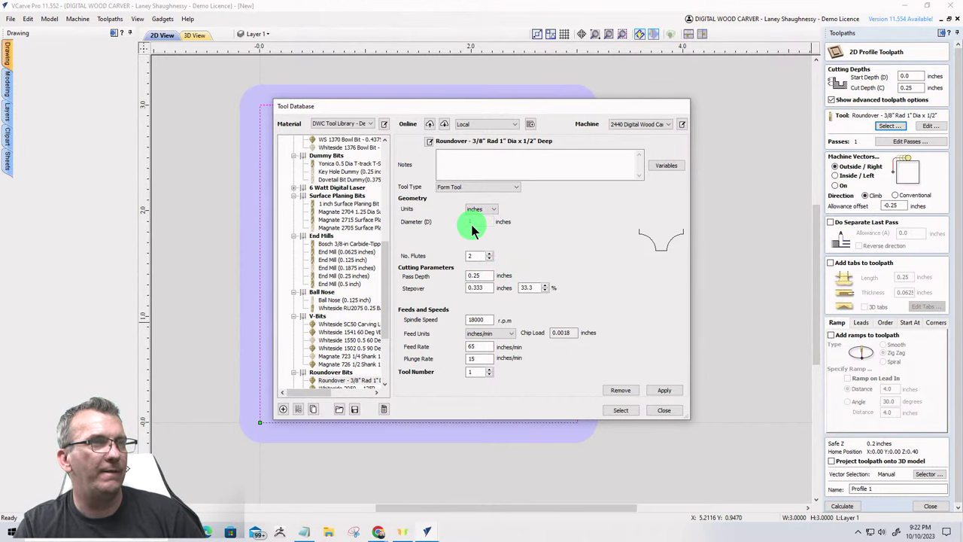
{"action": "left_click", "coordinate": [663, 410]}
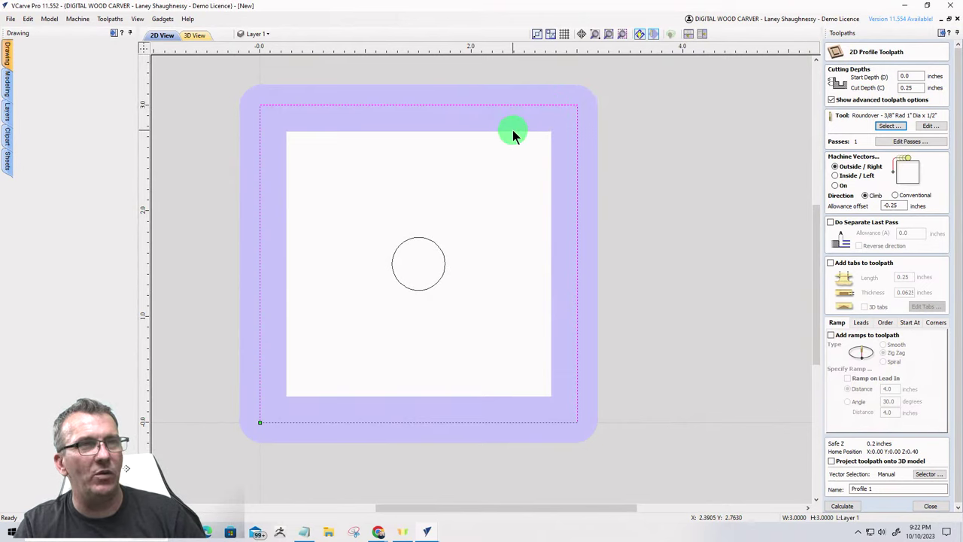
{"action": "double_click", "coordinate": [896, 206]}
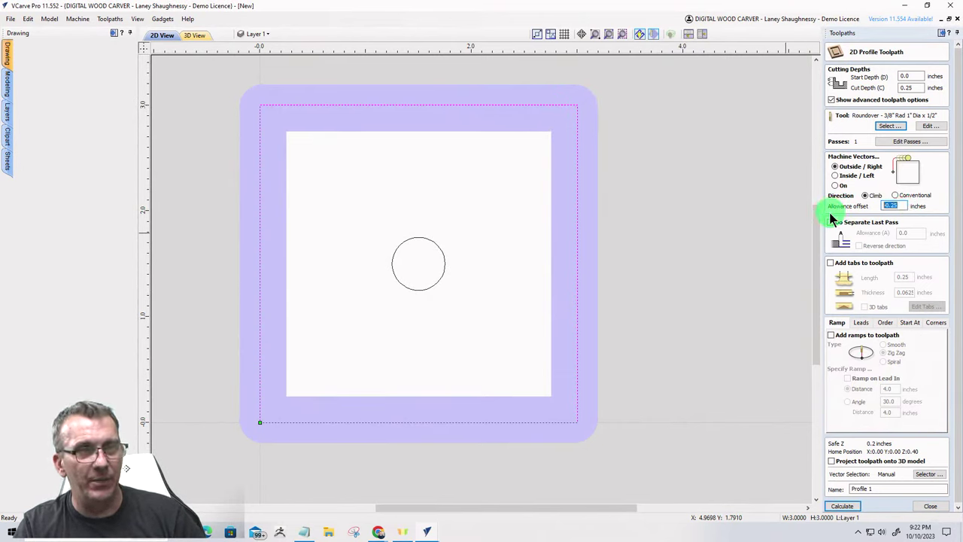
{"action": "type", "text": ".25"}
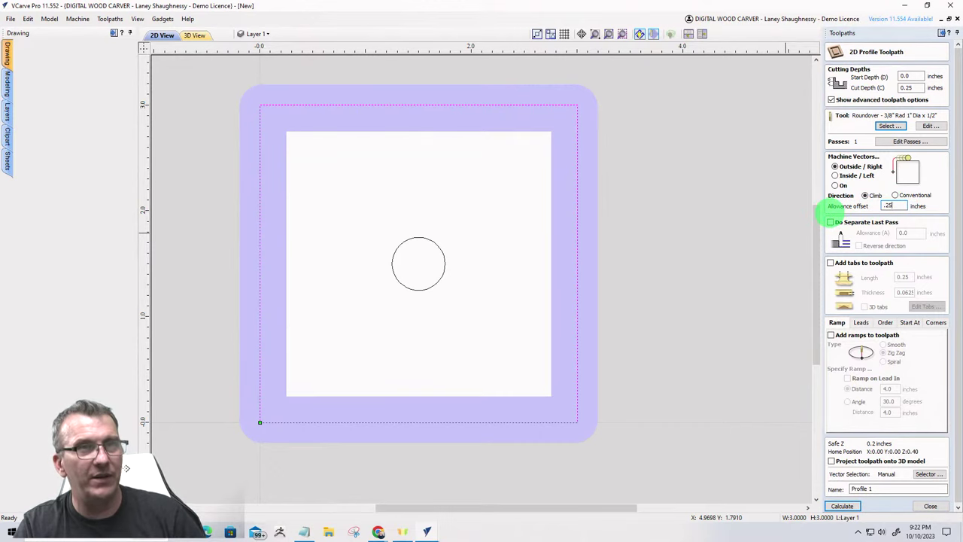
{"action": "left_click", "coordinate": [843, 505]}
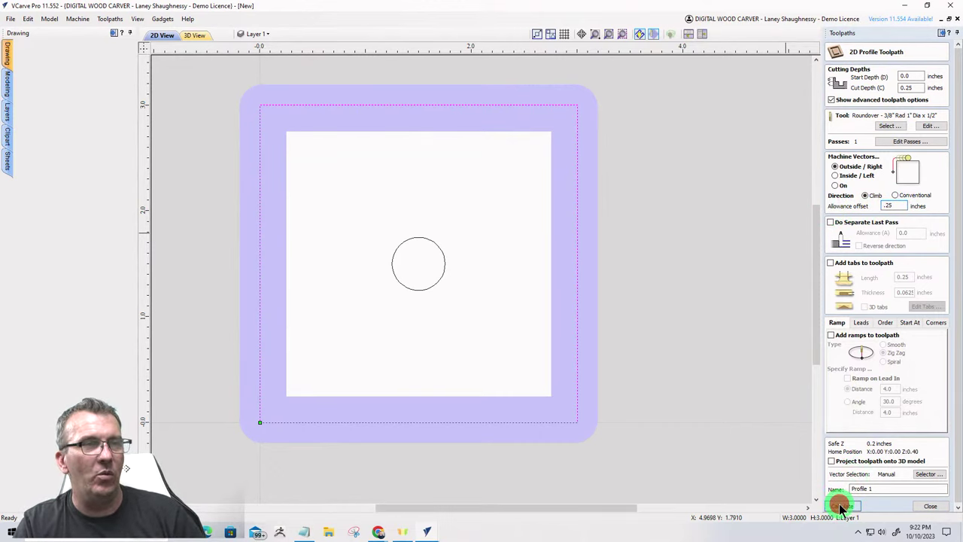
{"action": "left_click", "coordinate": [183, 39]}
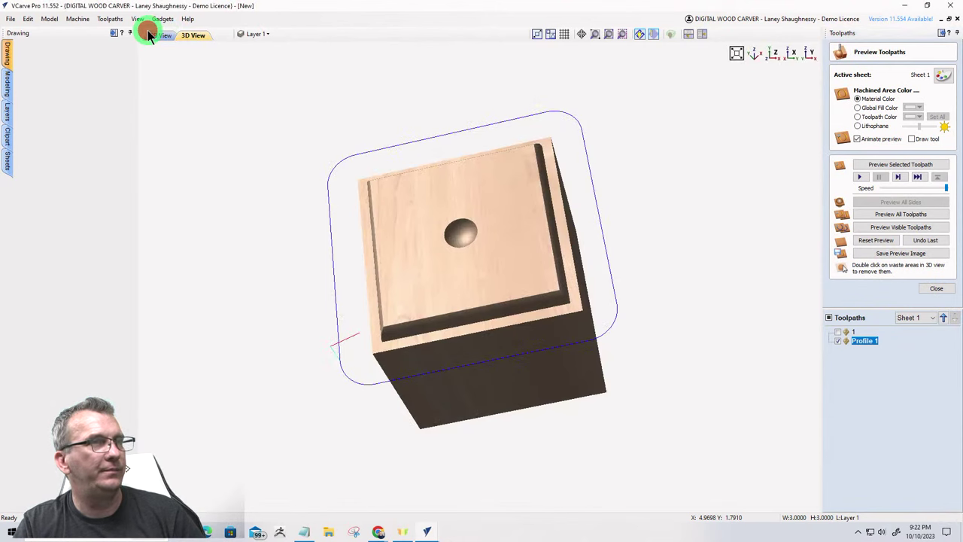
Change Profile 1's allowance offset to 0.125 inches and recalculate.
{"action": "left_click", "coordinate": [150, 39]}
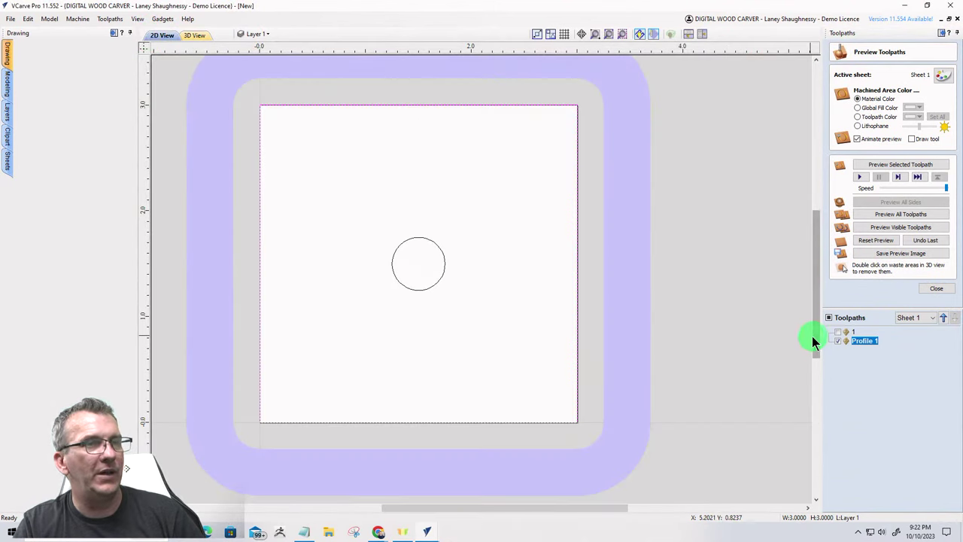
{"action": "left_click", "coordinate": [871, 341]}
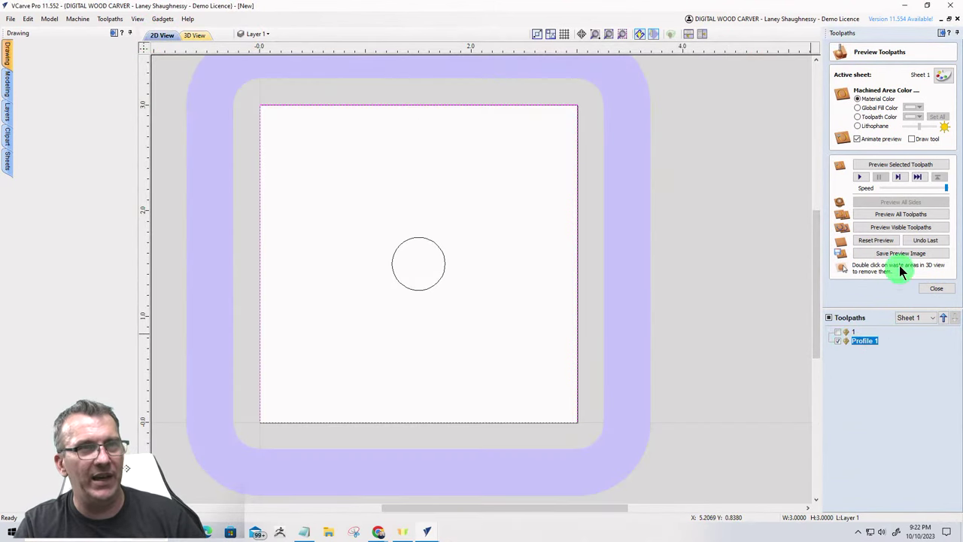
{"action": "double_click", "coordinate": [863, 343]}
{"action": "double_click", "coordinate": [889, 205]}
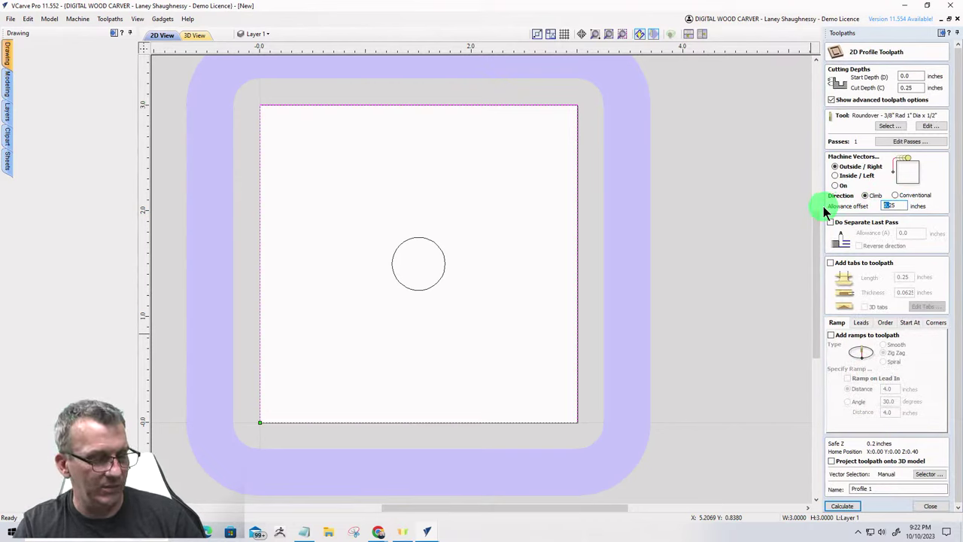
{"action": "key", "text": "BackSpace"}
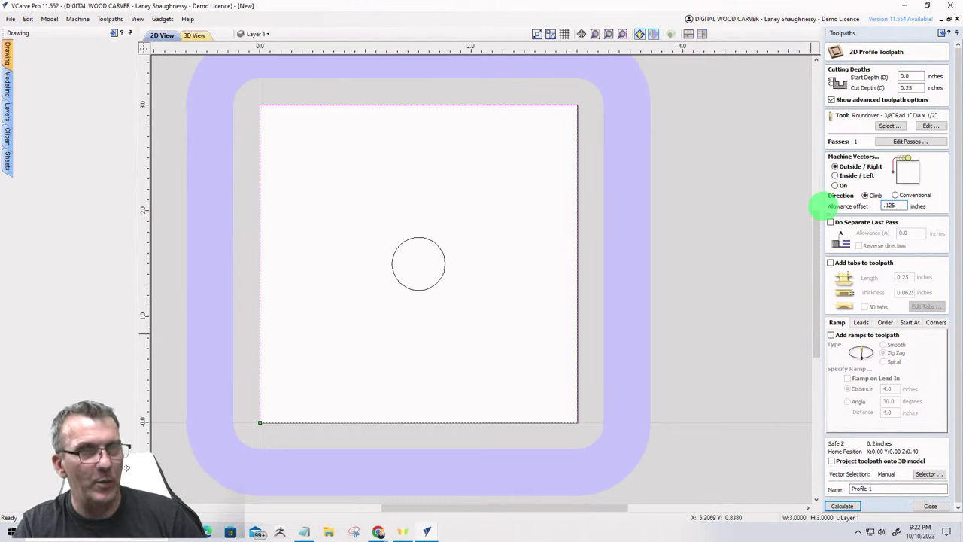
{"action": "left_click_drag", "start_coordinate": [960, 234], "coordinate": [840, 442]}
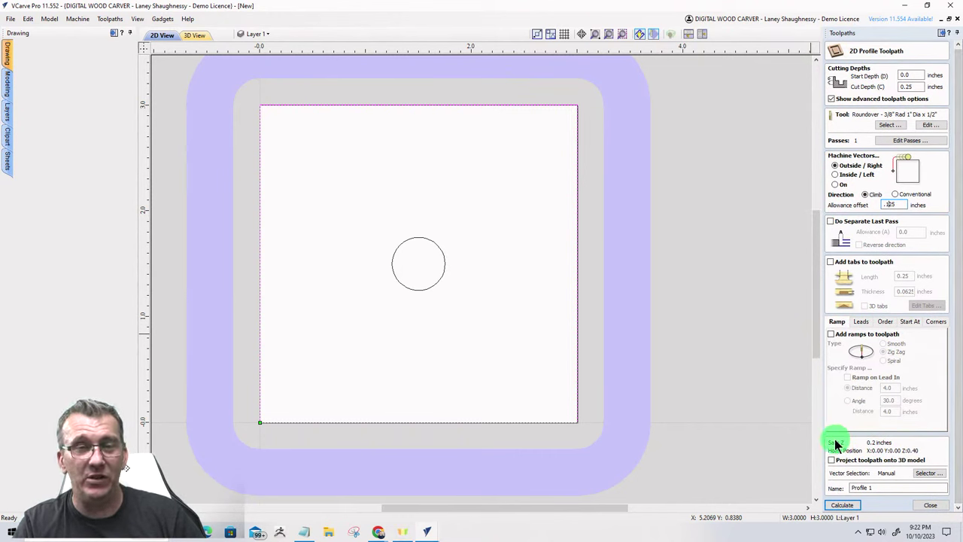
{"action": "left_click", "coordinate": [843, 505]}
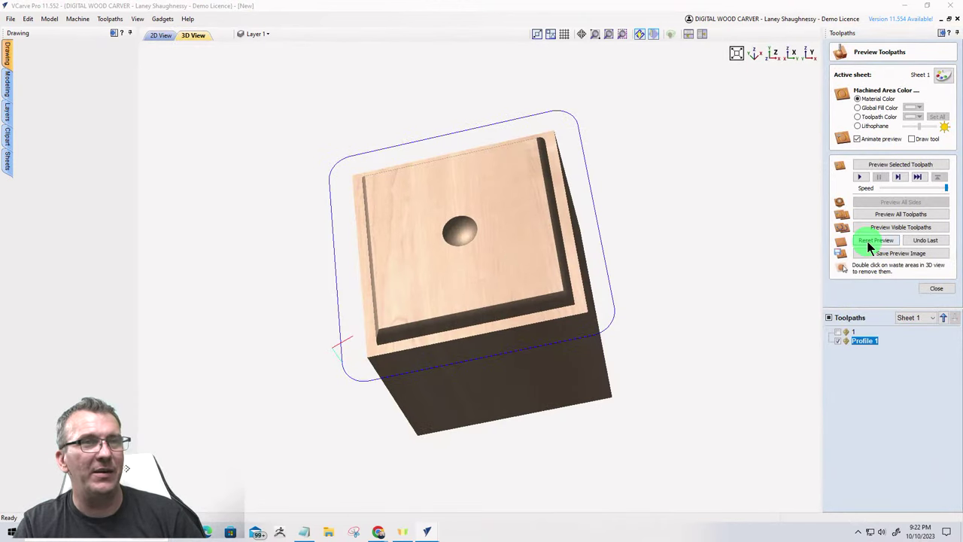
Reset the preview, rerun the visible and all toolpaths, then go back to the 2D drawing.
{"action": "left_click", "coordinate": [869, 240]}
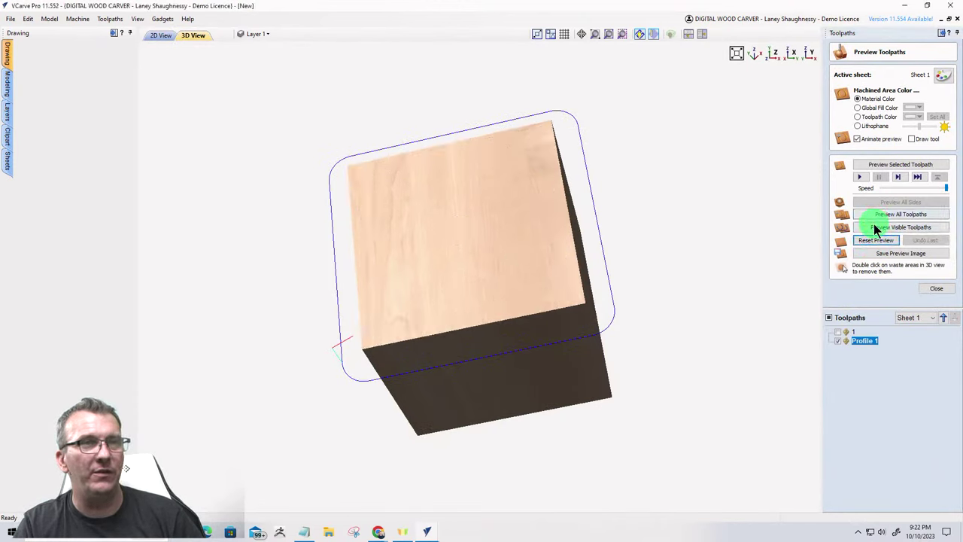
{"action": "left_click", "coordinate": [874, 224]}
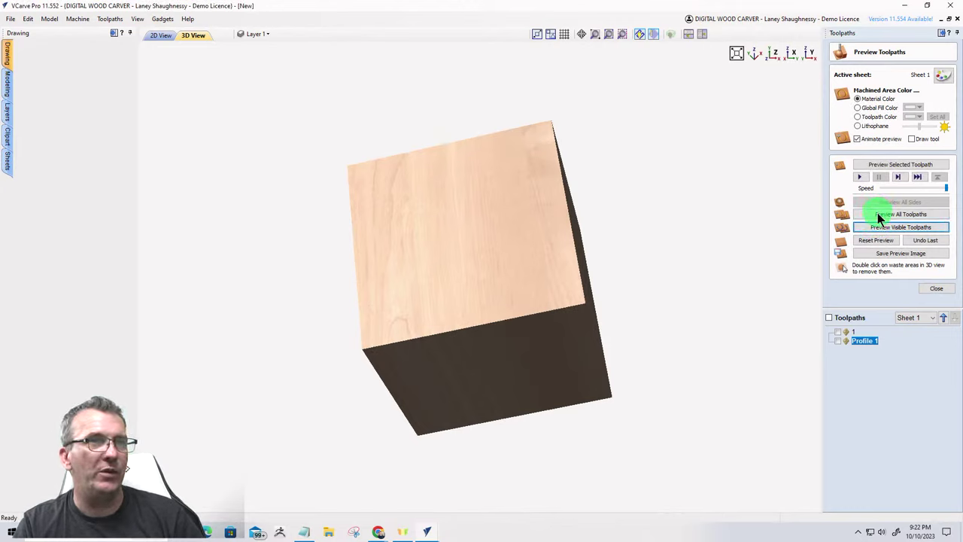
{"action": "left_click", "coordinate": [878, 213]}
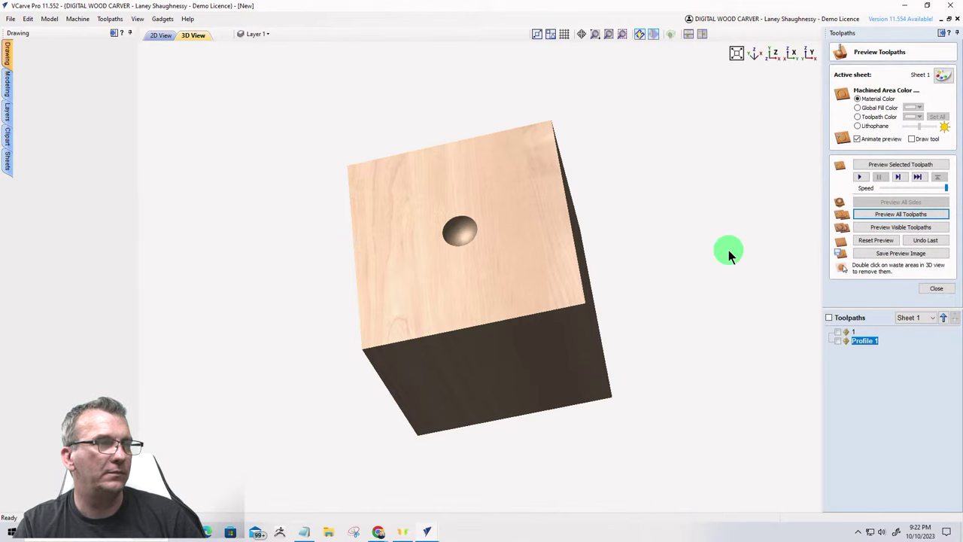
{"action": "left_click", "coordinate": [159, 35]}
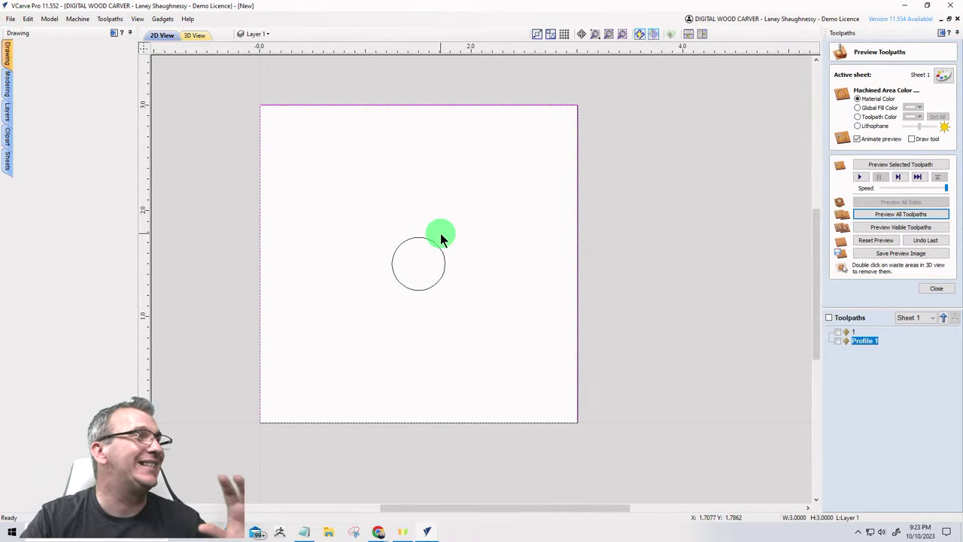
{"action": "scroll", "coordinate": [576, 277], "scroll_direction": "down", "scroll_amount": 4}
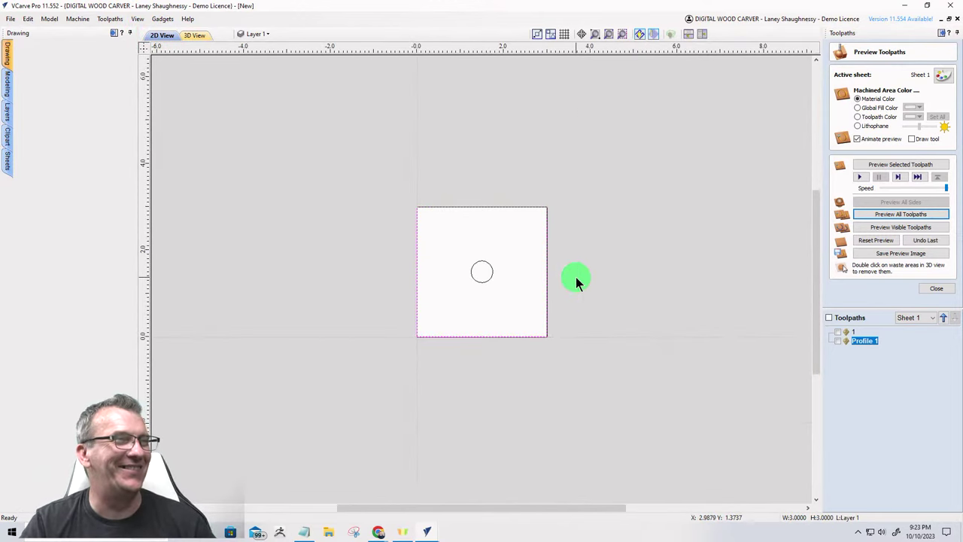
{"action": "scroll", "coordinate": [731, 321], "scroll_direction": "up", "scroll_amount": 3}
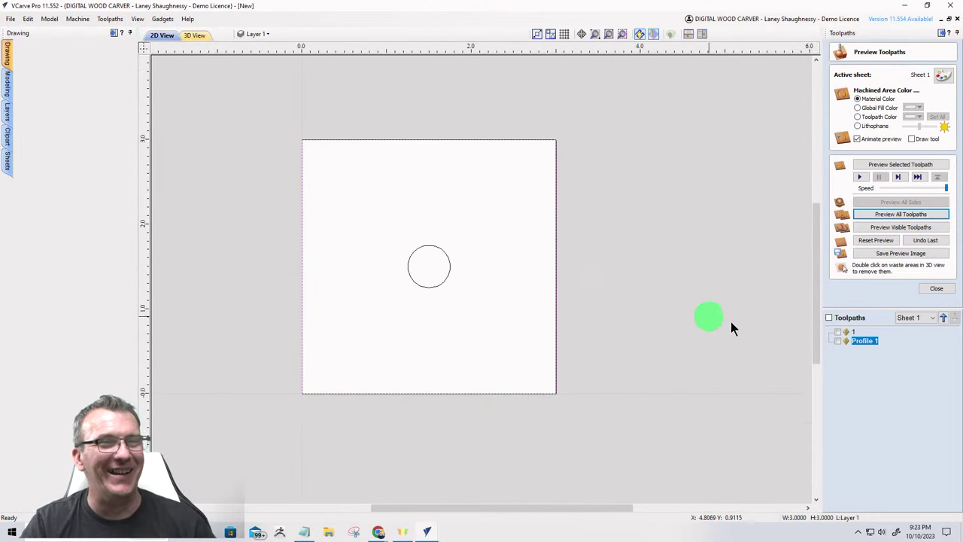
Recalculate Profile 1 at 0.125 offset, rerun all toolpaths on bare stock, and orbit to inspect the rounded edge.
{"action": "double_click", "coordinate": [857, 340]}
{"action": "left_click", "coordinate": [888, 205]}
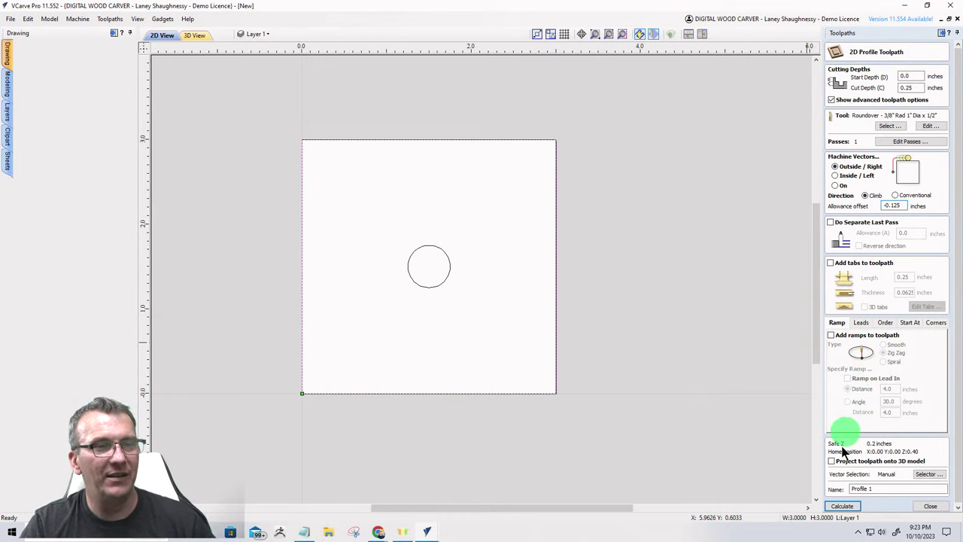
{"action": "left_click", "coordinate": [843, 506]}
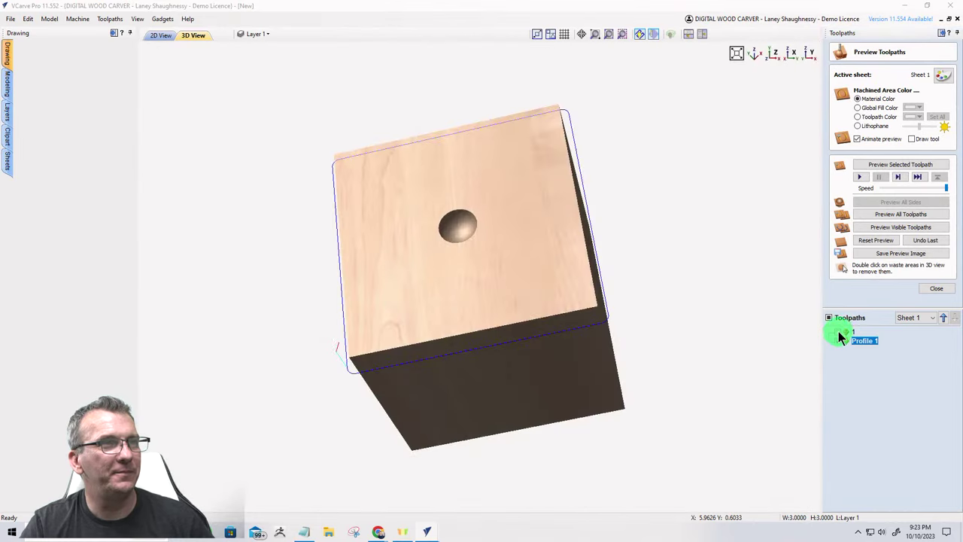
{"action": "left_click", "coordinate": [867, 239]}
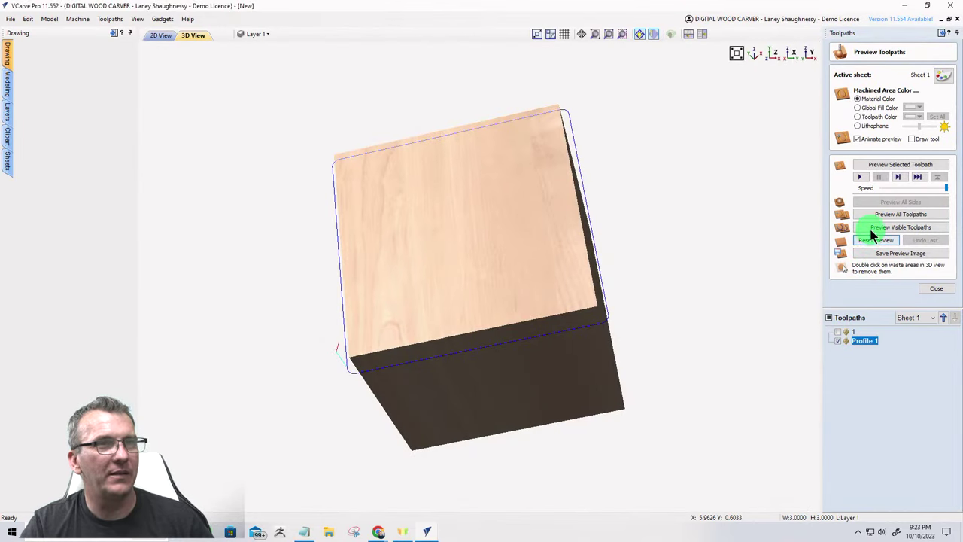
{"action": "left_click", "coordinate": [872, 215]}
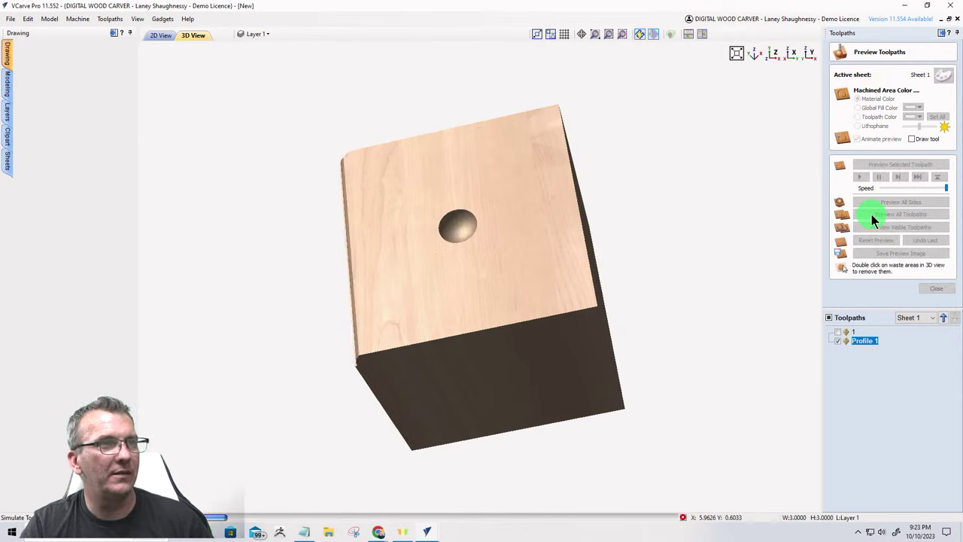
{"action": "mouse_move", "coordinate": [511, 297]}
{"action": "left_mouse_down"}
{"action": "mouse_move", "coordinate": [617, 276]}
{"action": "mouse_move", "coordinate": [610, 280]}
{"action": "left_mouse_up"}
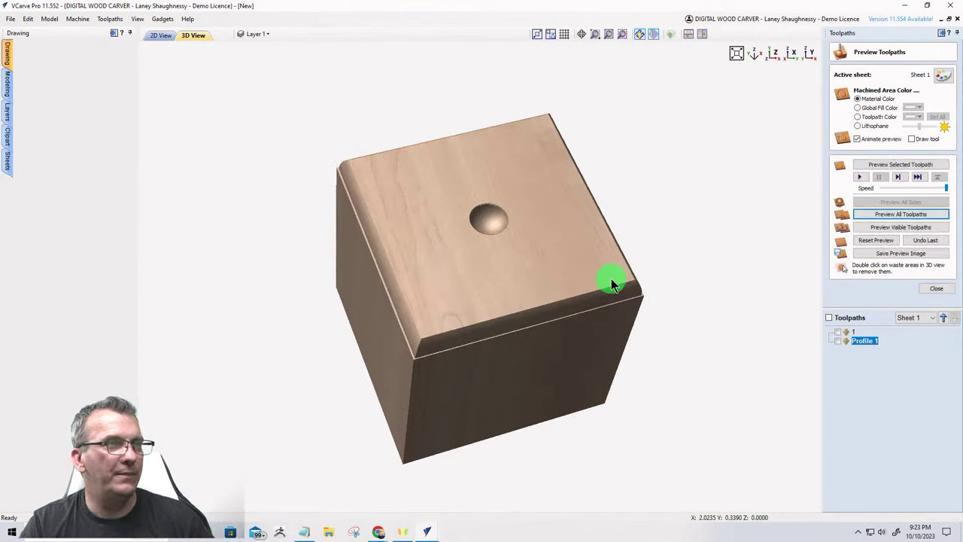
{"action": "mouse_move", "coordinate": [612, 278]}
{"action": "left_mouse_down"}
{"action": "mouse_move", "coordinate": [574, 281]}
{"action": "mouse_move", "coordinate": [547, 298]}
{"action": "left_mouse_up"}
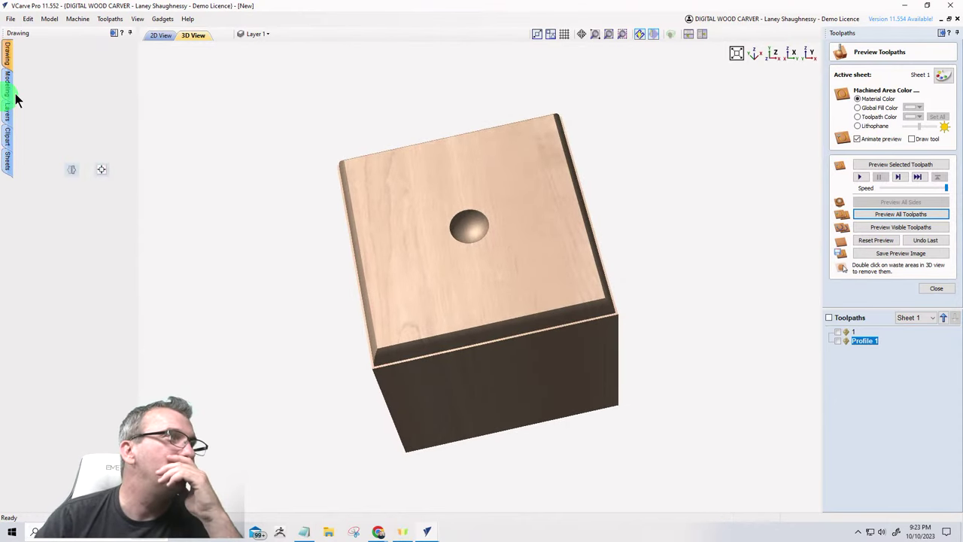
Return to 2D, reopen and close Profile 1 settings, show the Modeling panel, and position the browser window.
{"action": "left_click", "coordinate": [156, 35]}
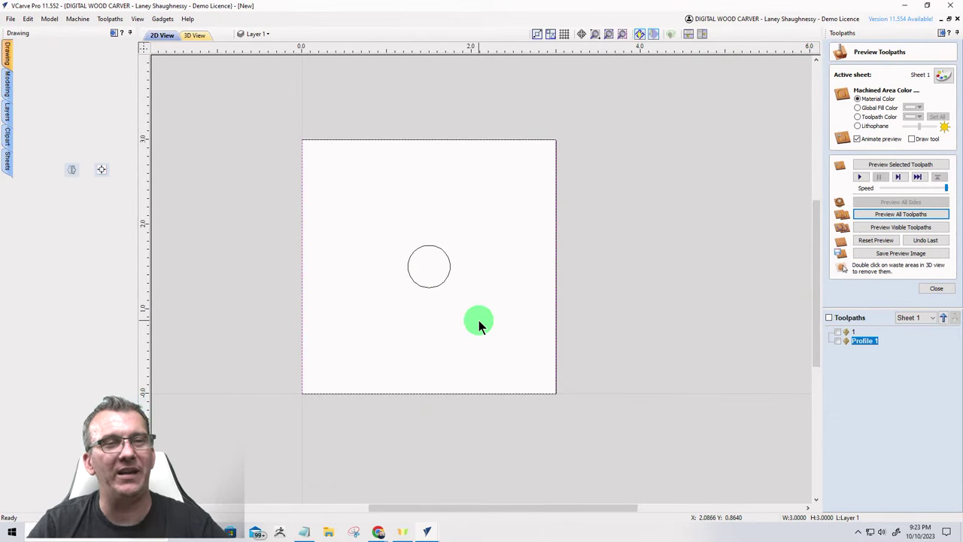
{"action": "left_click", "coordinate": [861, 341]}
{"action": "double_click", "coordinate": [860, 340]}
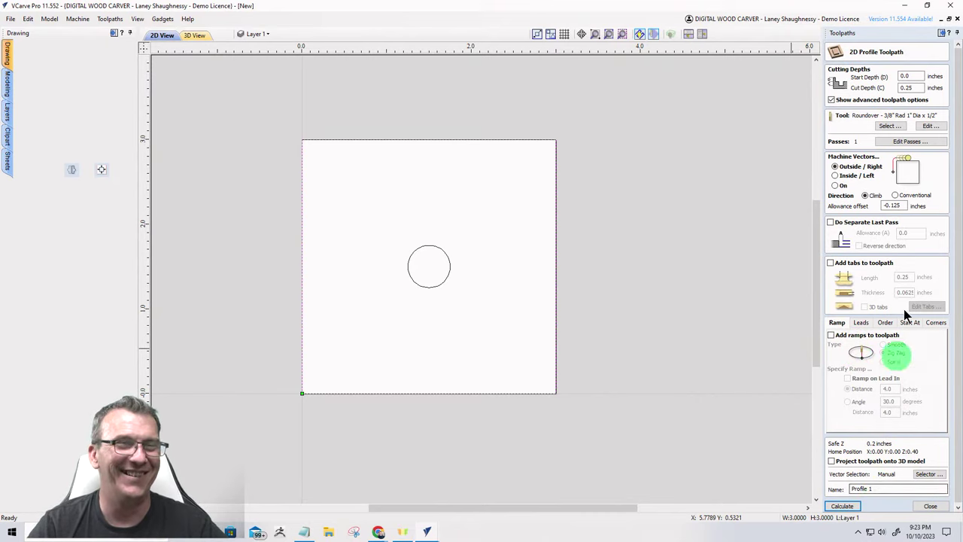
{"action": "left_click", "coordinate": [929, 506]}
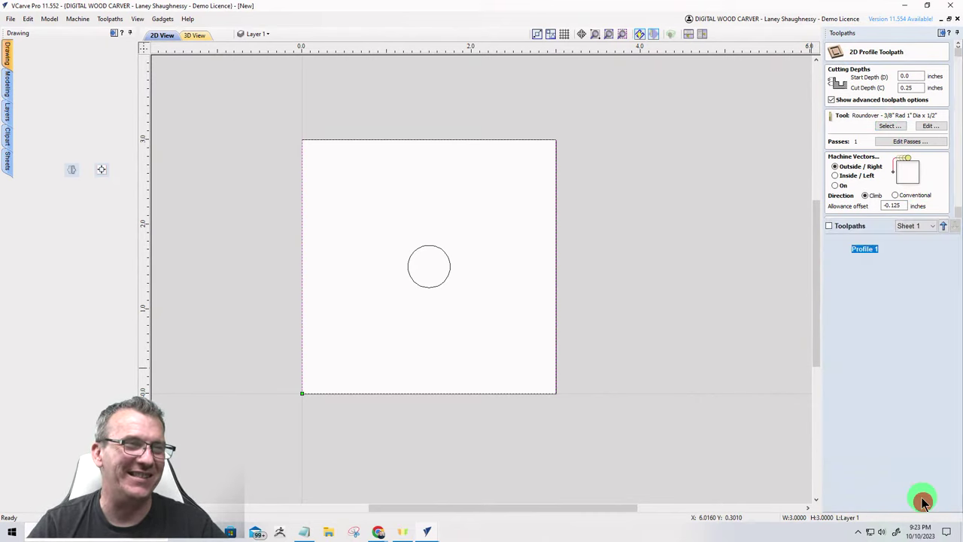
{"action": "mouse_move", "coordinate": [18, 63]}
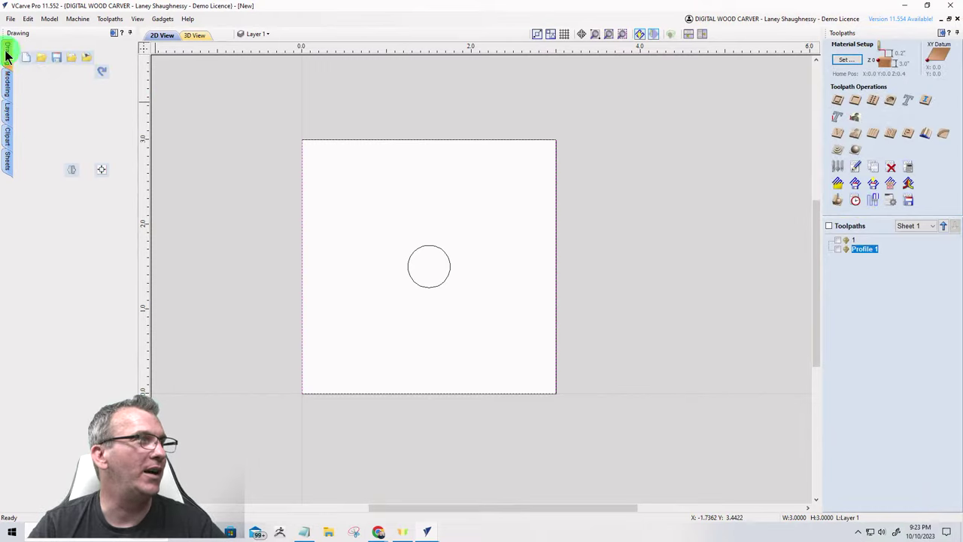
{"action": "left_click", "coordinate": [9, 90]}
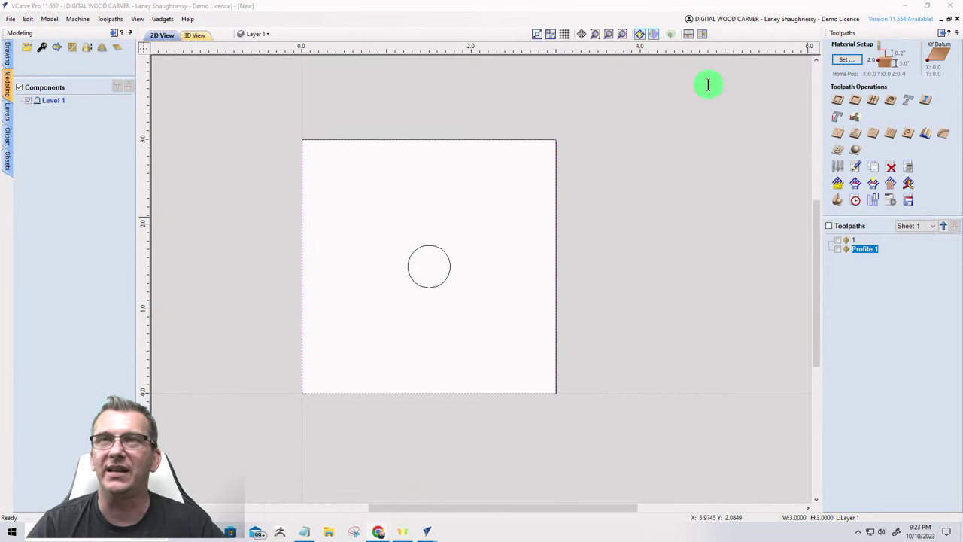
{"action": "left_click_drag", "start_coordinate": [707, 81], "coordinate": [316, 71]}
Search Google for '3/8 Round ovwer bit' and maximize the results window.
{"action": "left_click", "coordinate": [296, 74]}
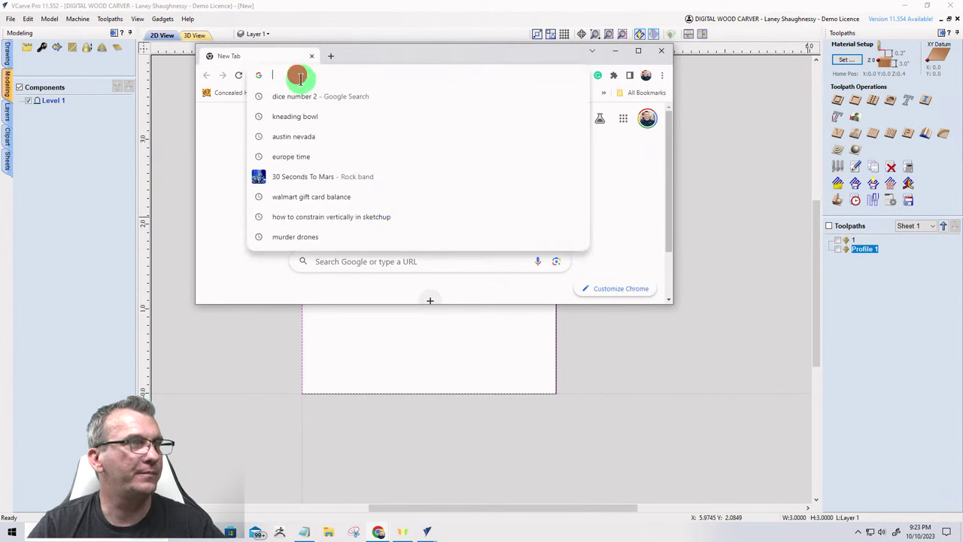
{"action": "type", "text": "3"}
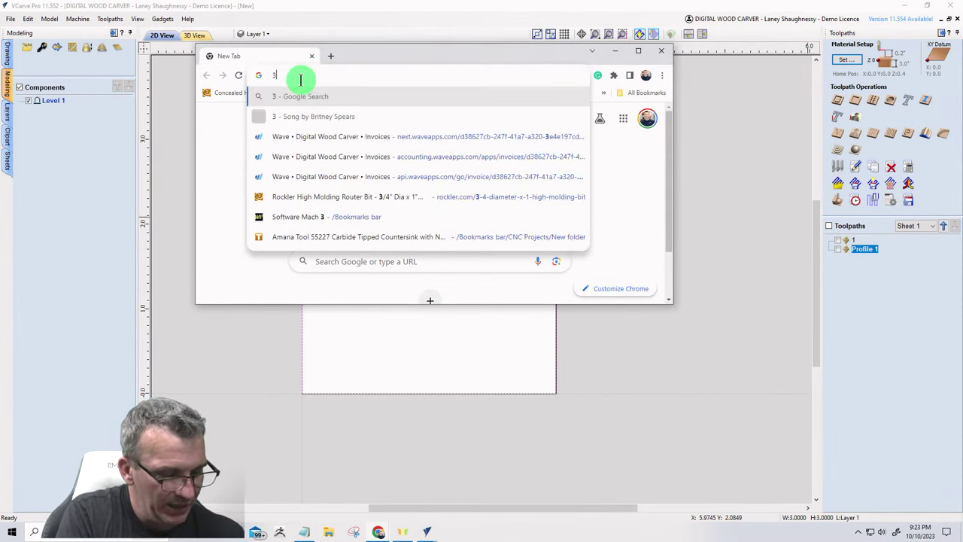
{"action": "type", "text": "/8 "}
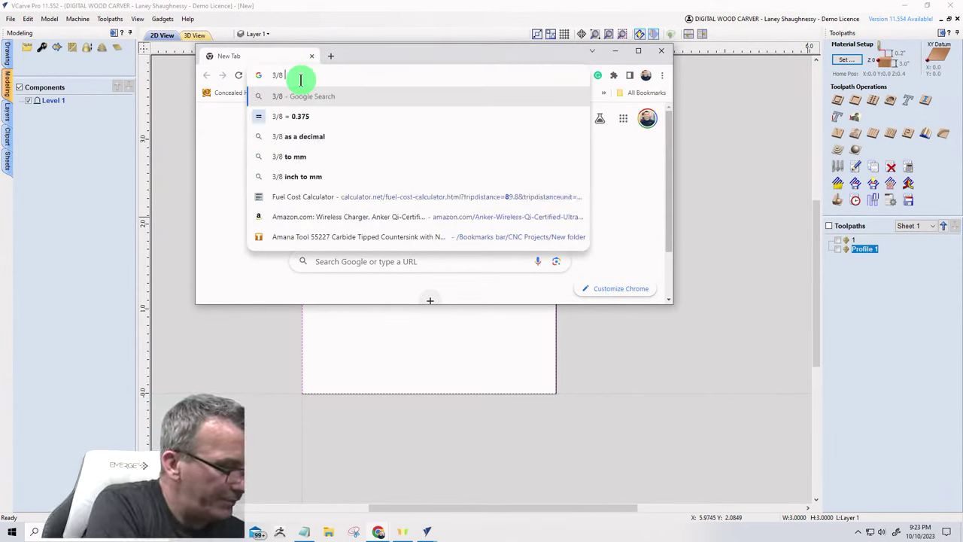
{"action": "type", "text": "Round o"}
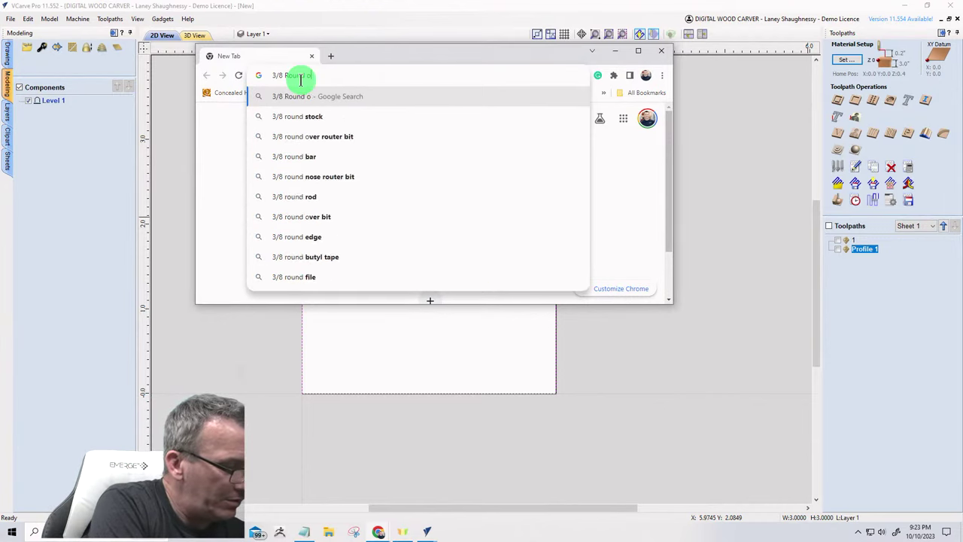
{"action": "type", "text": "vwer bit"}
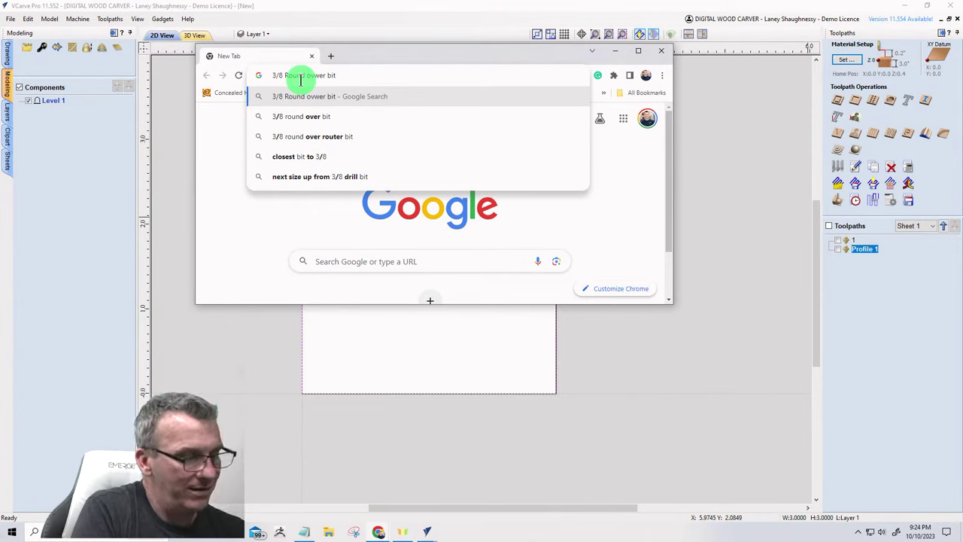
{"action": "key", "text": "Return"}
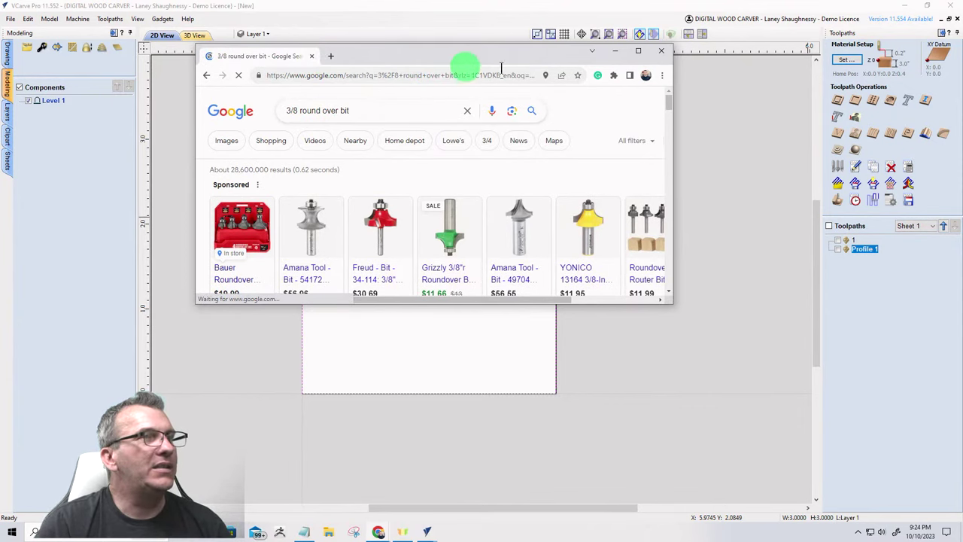
{"action": "left_click", "coordinate": [639, 50]}
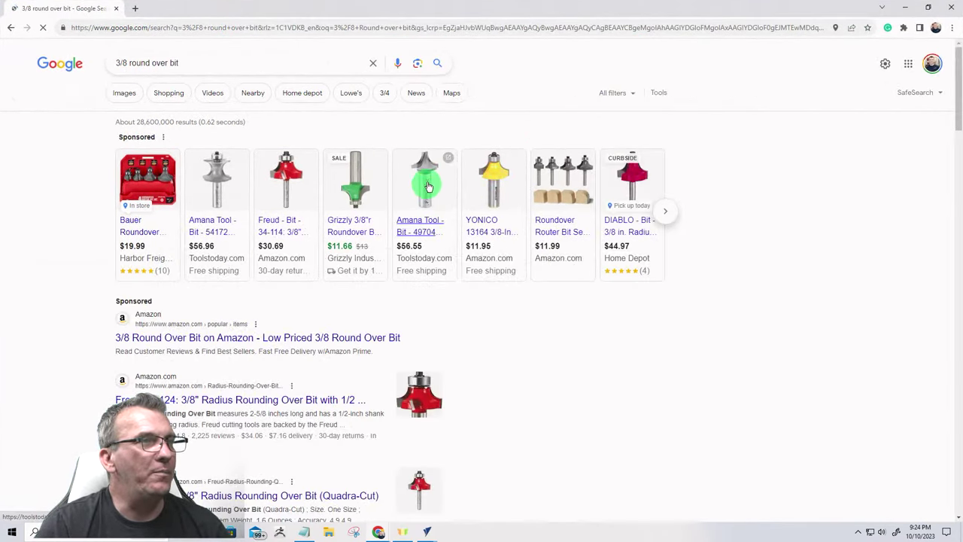
{"action": "mouse_move", "coordinate": [427, 184]}
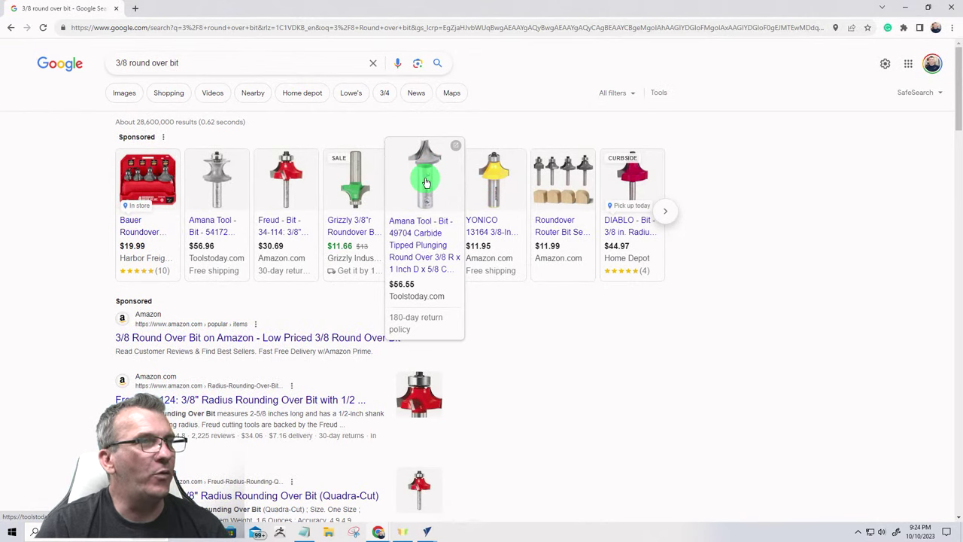
Open amanatool.com in a new tab and search the site for part 49704.
{"action": "left_click", "coordinate": [135, 8]}
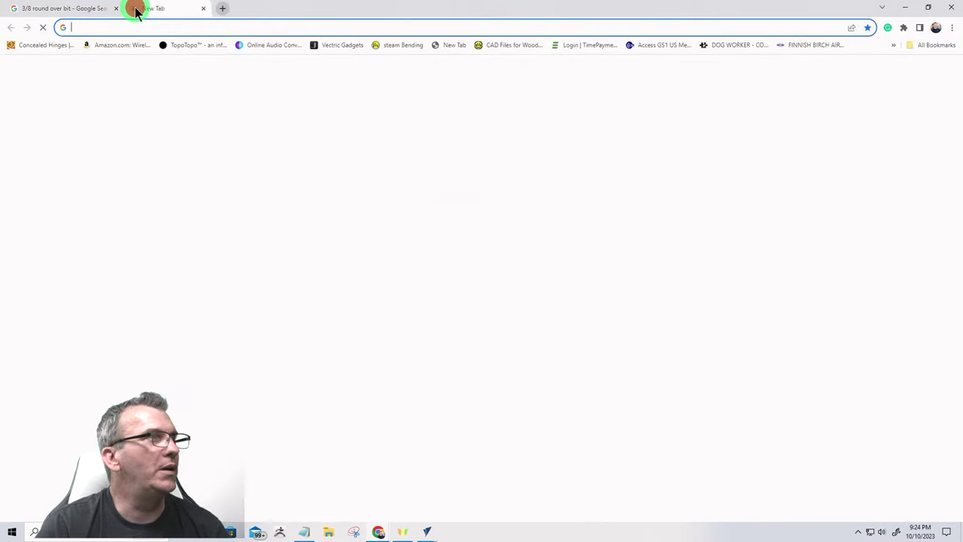
{"action": "type", "text": "aman"}
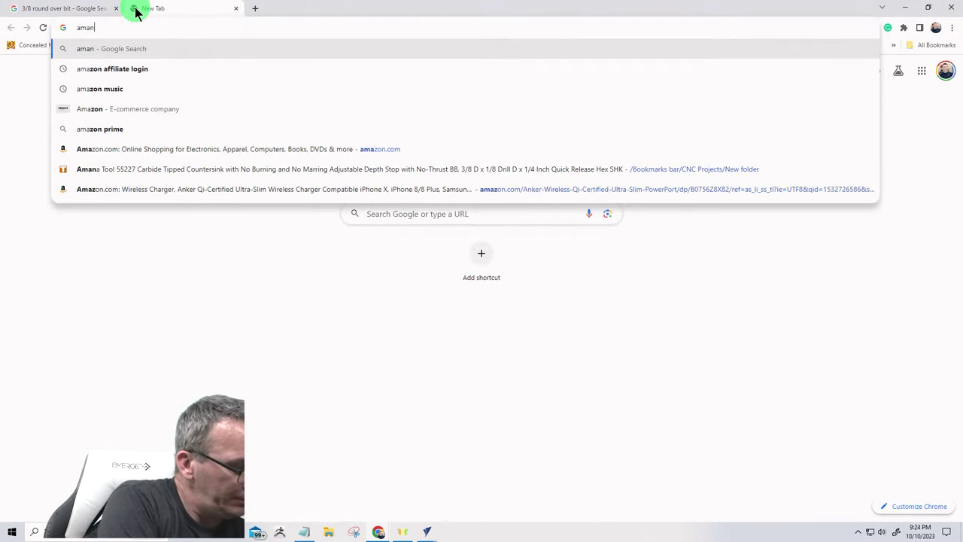
{"action": "type", "text": "atii"}
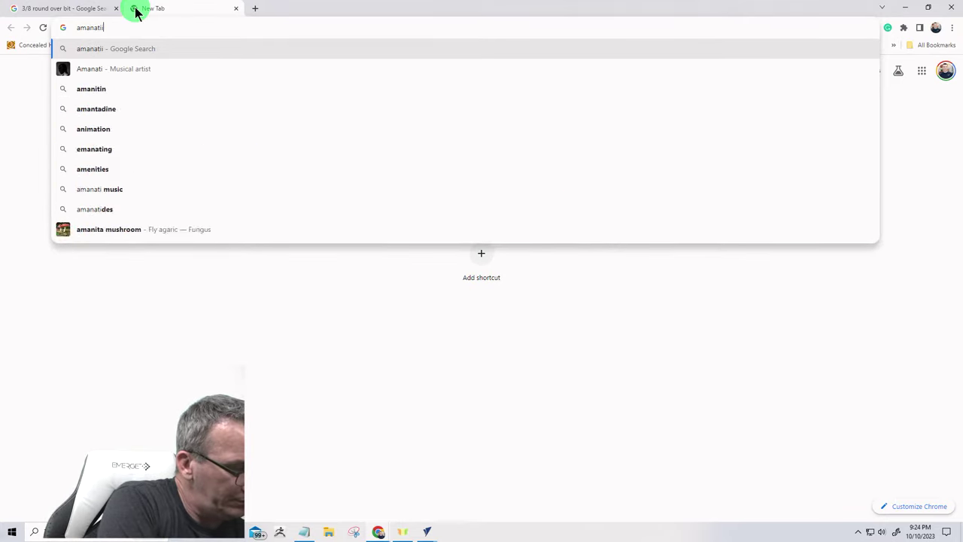
{"action": "key", "text": "BackSpace"}
{"action": "key", "text": "BackSpace"}
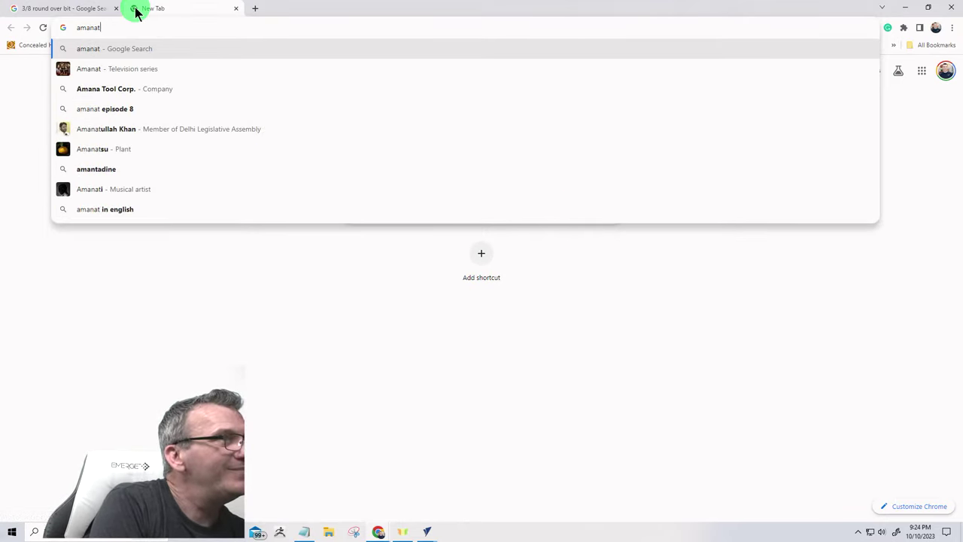
{"action": "type", "text": "o"}
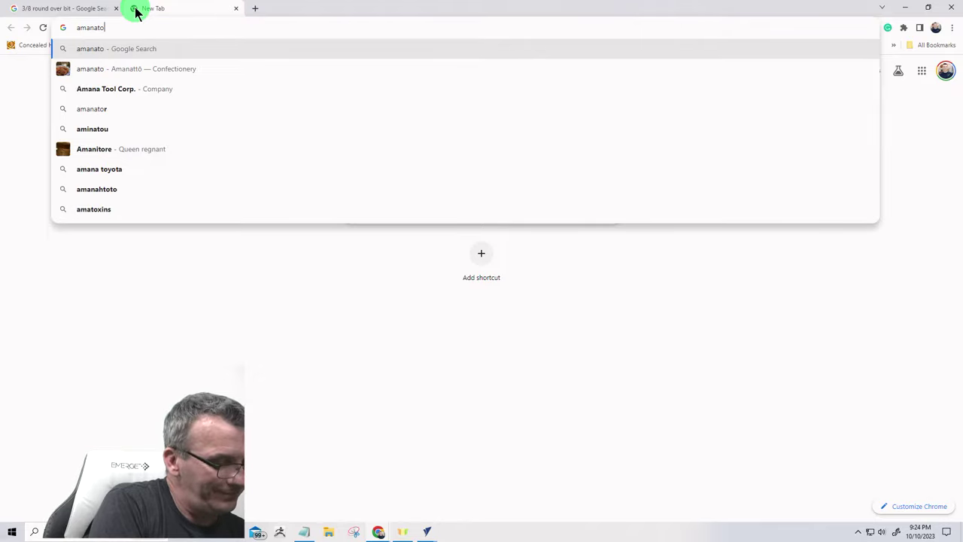
{"action": "type", "text": "ol.com"}
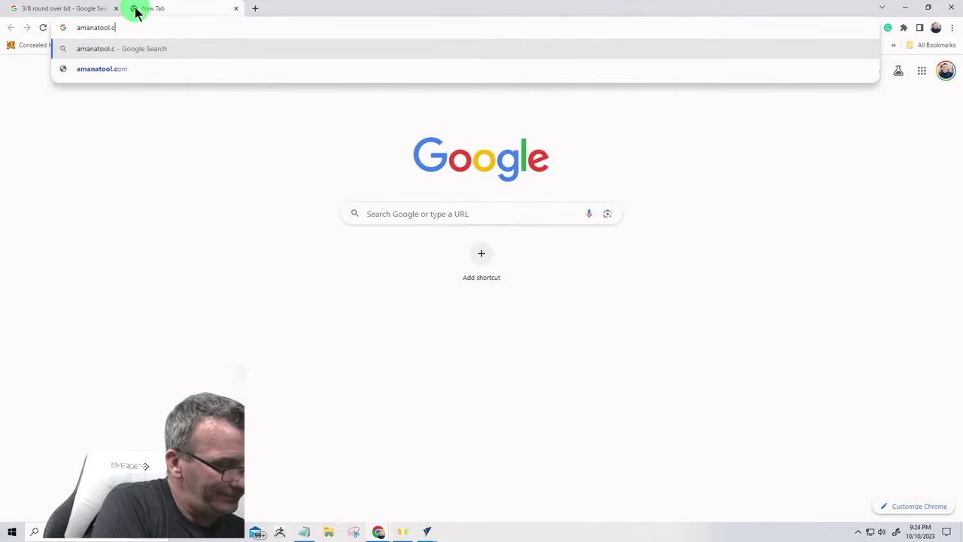
{"action": "key", "text": "Return"}
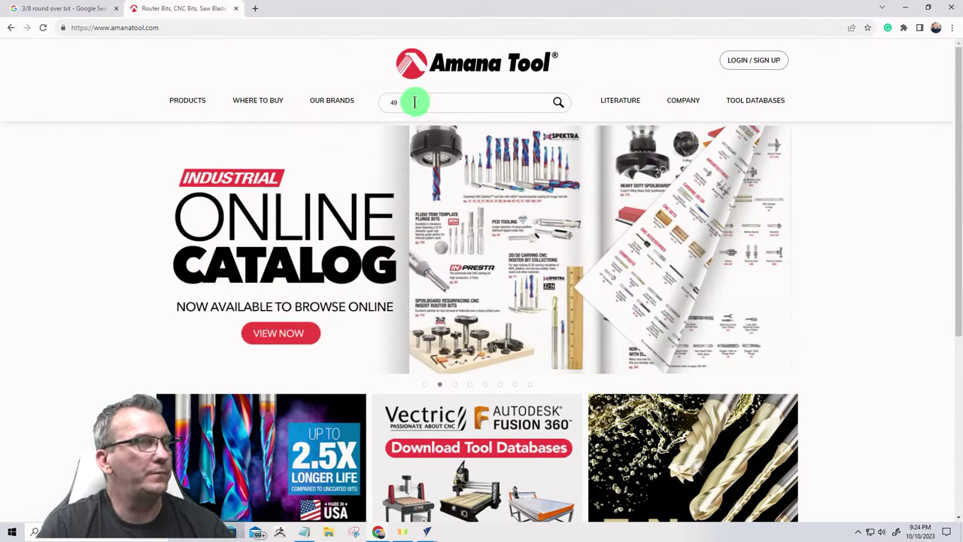
{"action": "left_click", "coordinate": [414, 102]}
{"action": "type", "text": "704"}
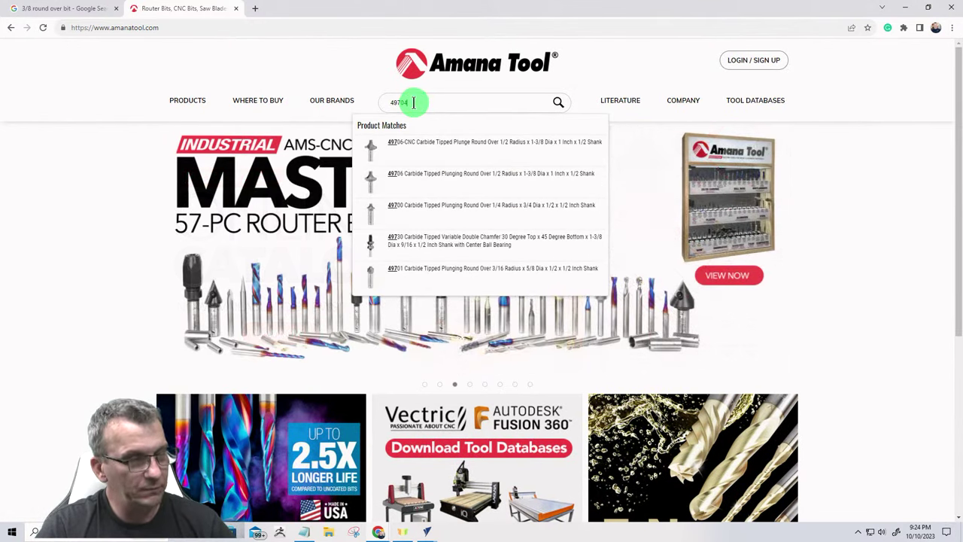
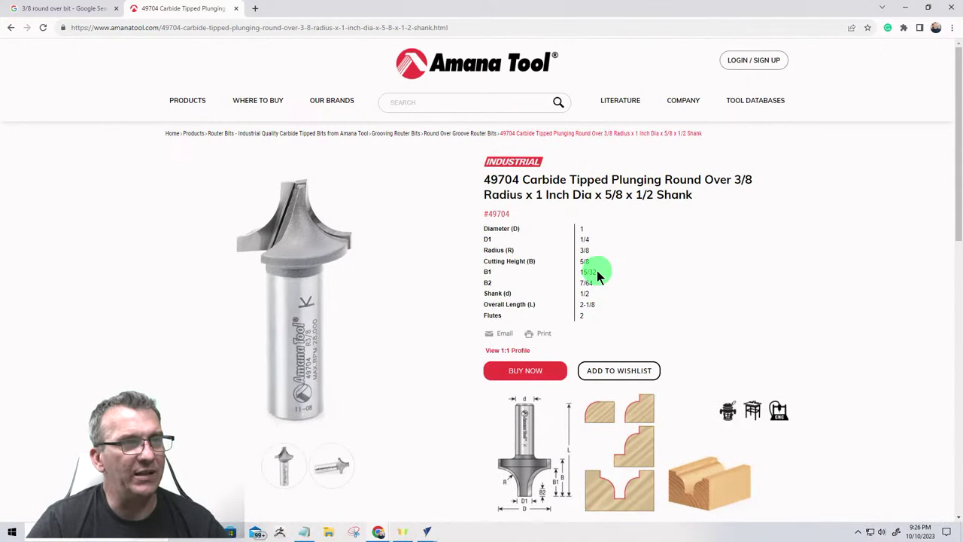
Copy the 49704 bit's B1 value 15/32 from the Amana spec table and return to the VCarve Pro circle job.
{"action": "left_click_drag", "start_coordinate": [595, 271], "coordinate": [582, 274]}
{"action": "right_click", "coordinate": [582, 273]}
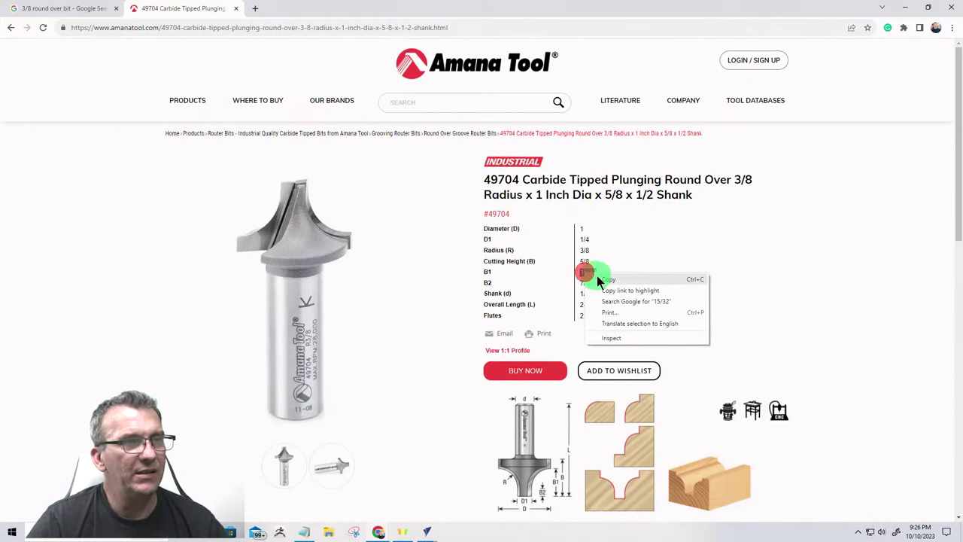
{"action": "left_click", "coordinate": [602, 277]}
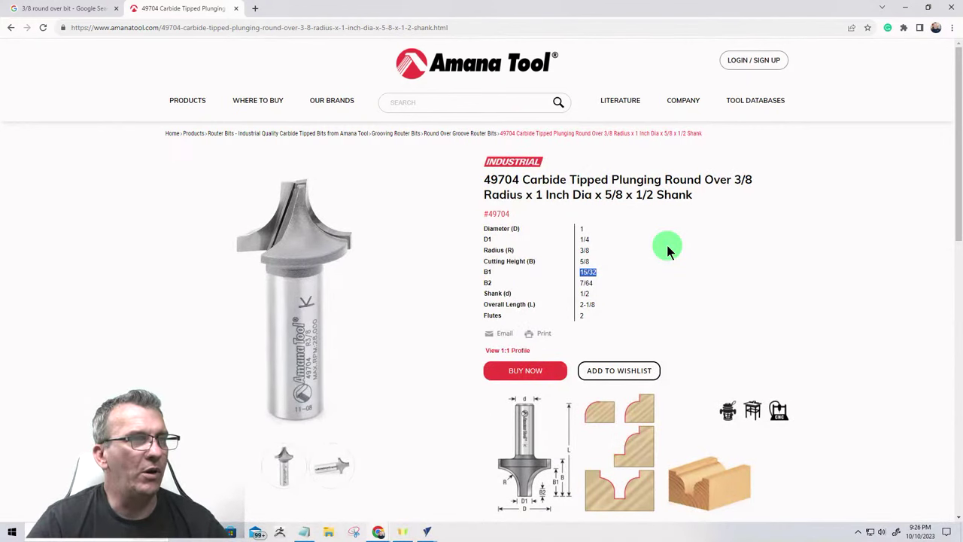
{"action": "left_click", "coordinate": [429, 527]}
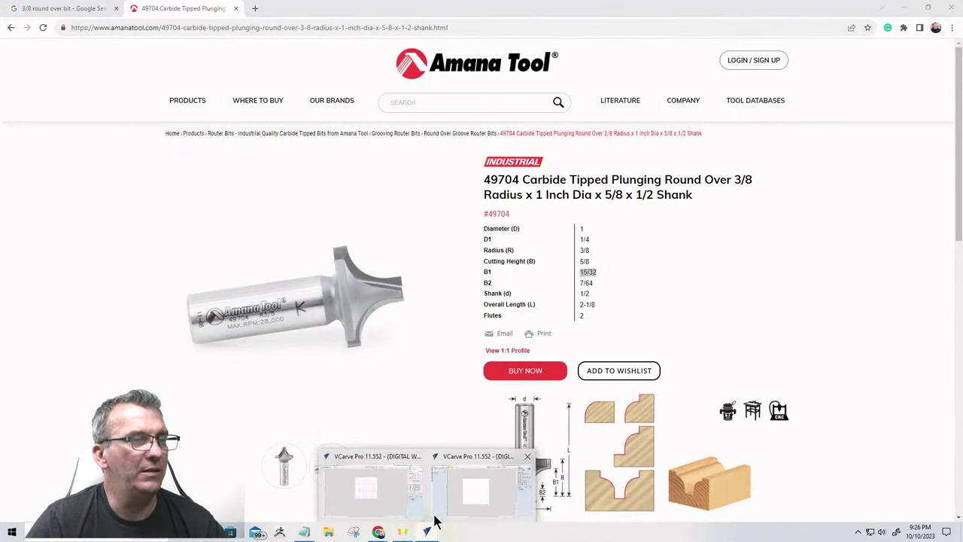
{"action": "left_click", "coordinate": [467, 492]}
Place a rectangle 1 inch wide and 0.625 inch high on the canvas.
{"action": "left_click", "coordinate": [12, 51]}
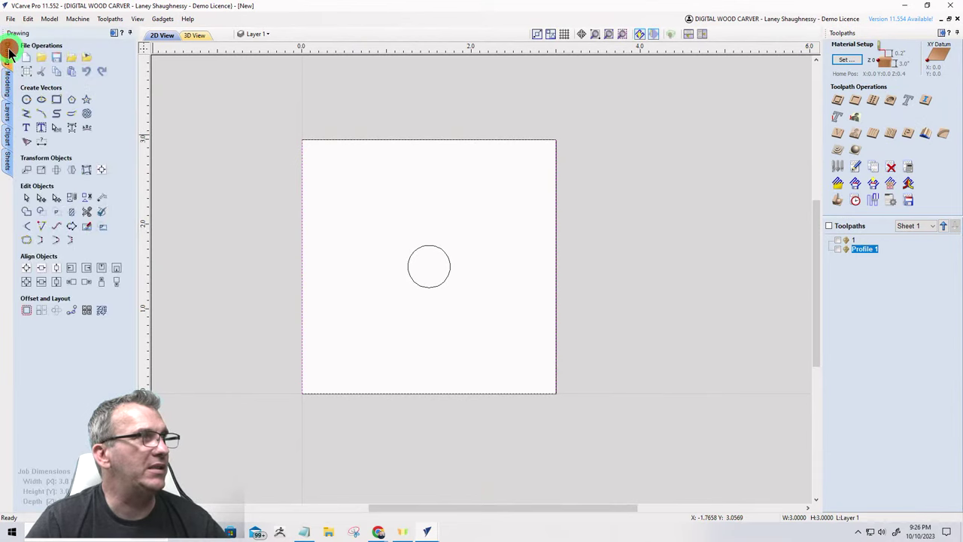
{"action": "left_click", "coordinate": [57, 99]}
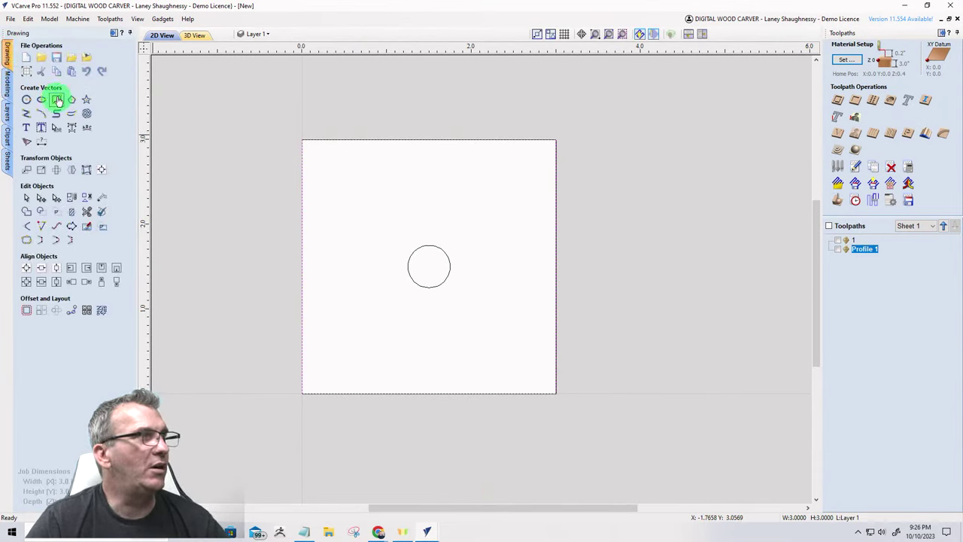
{"action": "double_click", "coordinate": [89, 205]}
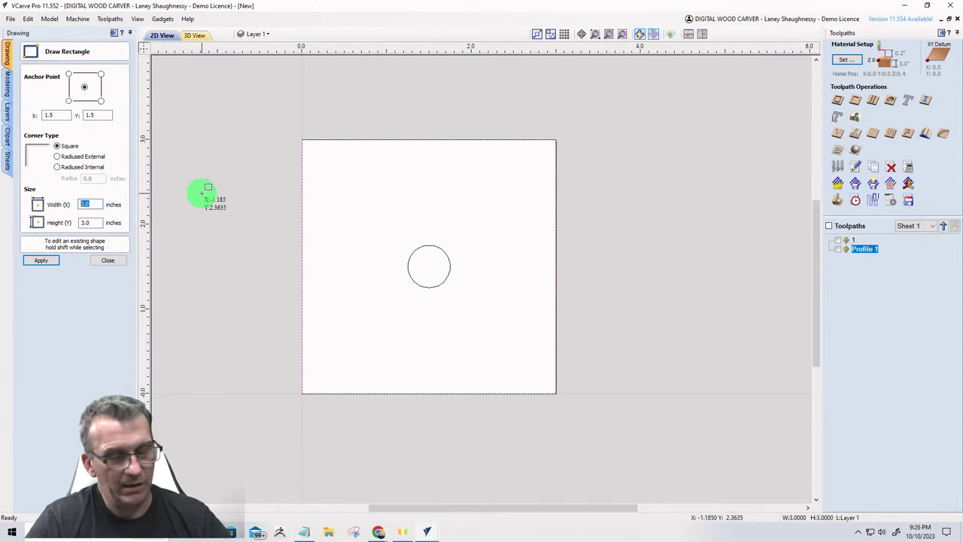
{"action": "type", "text": ".6"}
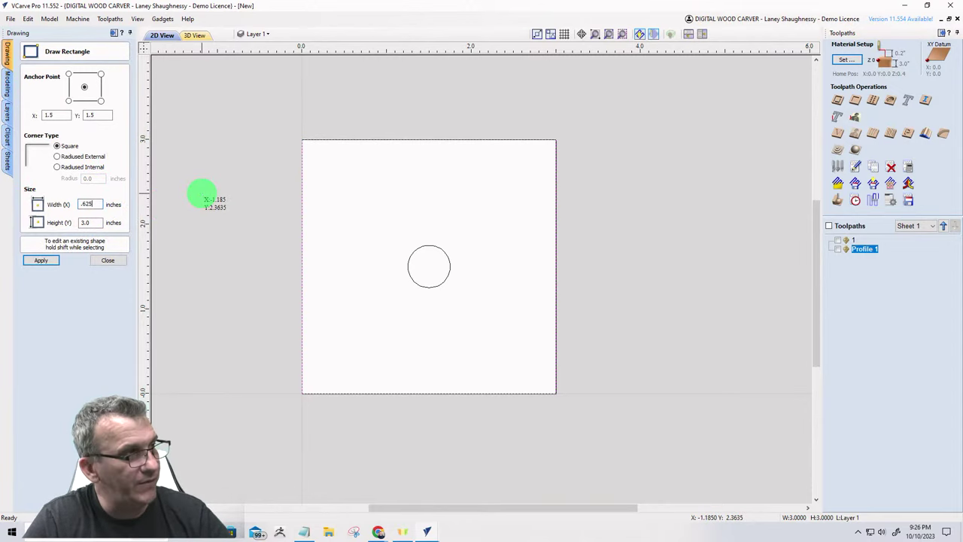
{"action": "type", "text": "25"}
{"action": "key", "text": "BackSpace"}
{"action": "key", "text": "BackSpace"}
{"action": "key", "text": "BackSpace"}
{"action": "key", "text": "BackSpace"}
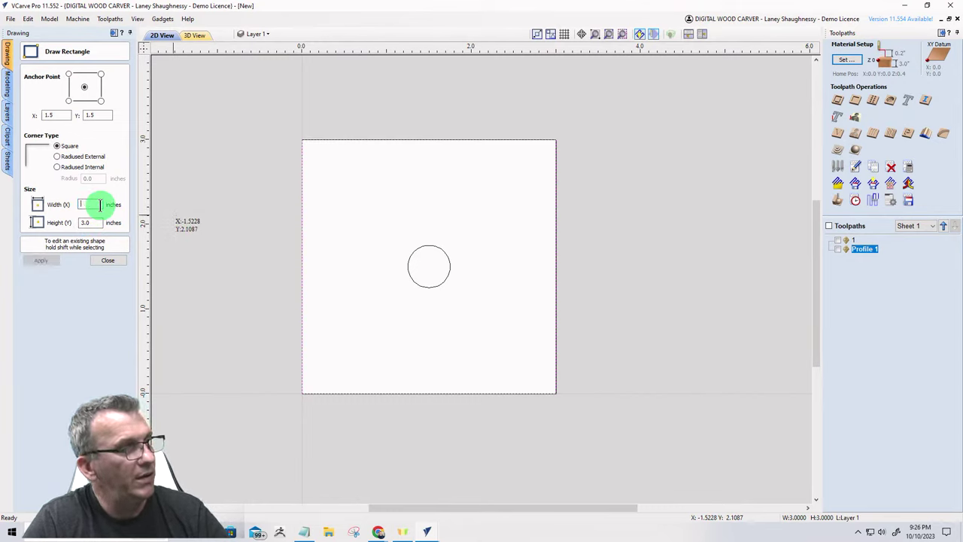
{"action": "type", "text": "1"}
{"action": "left_click", "coordinate": [90, 222]}
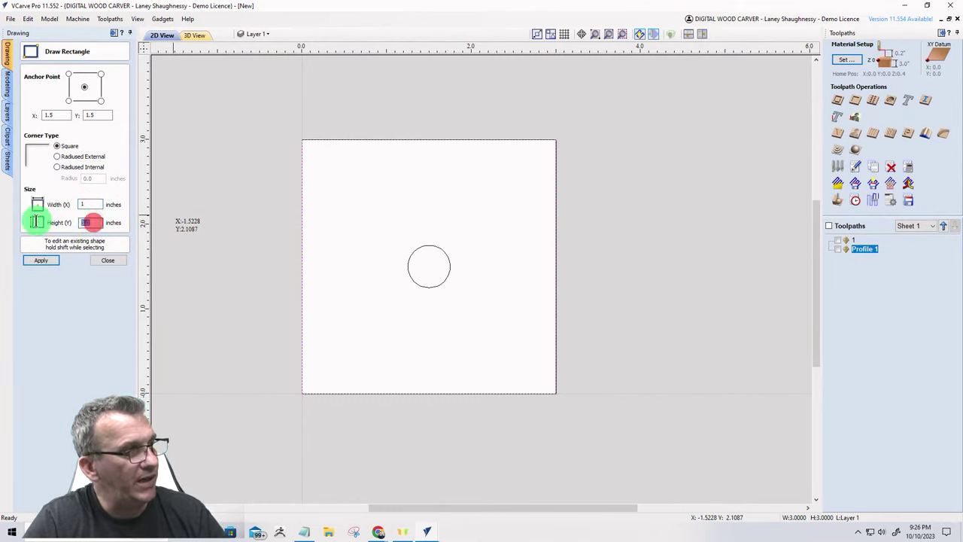
{"action": "type", "text": ".625"}
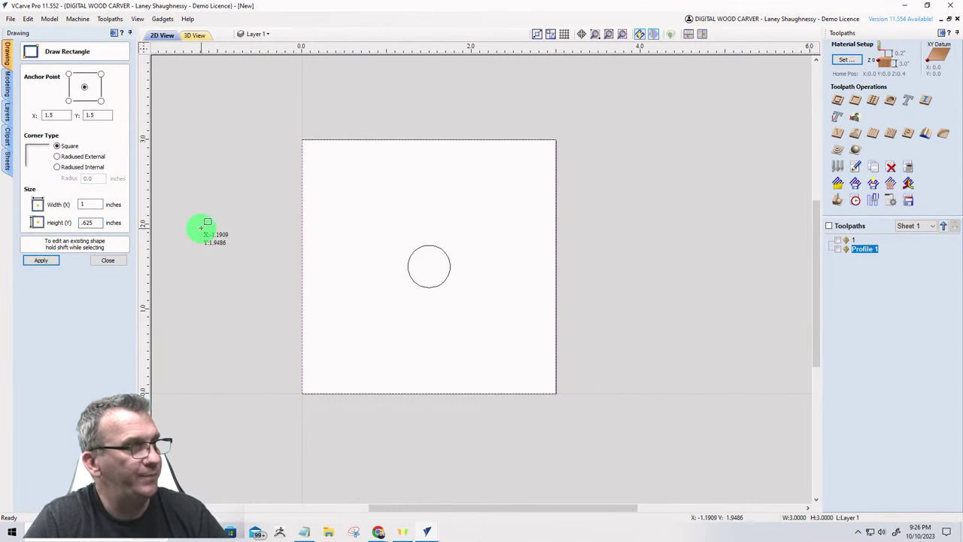
{"action": "left_click", "coordinate": [210, 223]}
Give the rectangle radiused internal corners and apply the change.
{"action": "scroll", "coordinate": [199, 219], "scroll_direction": "up", "scroll_amount": 5}
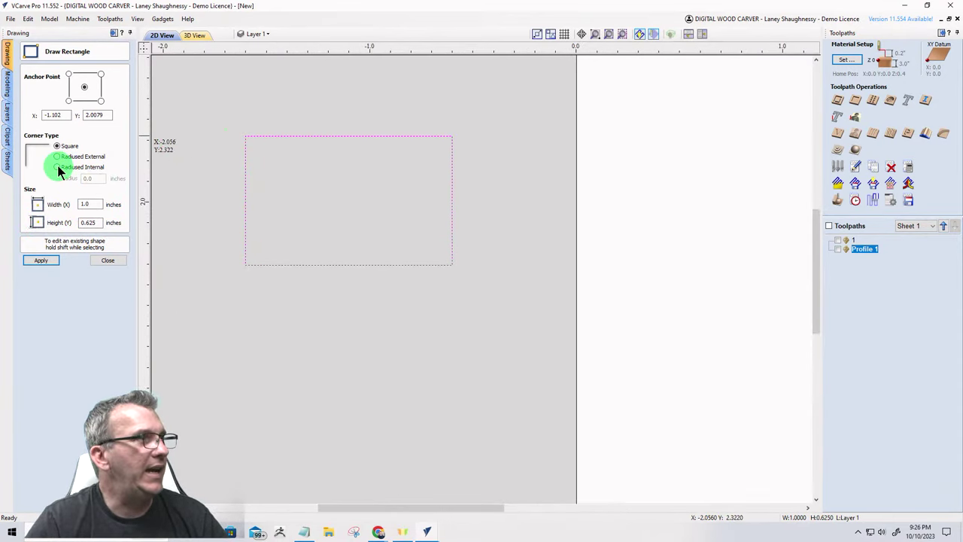
{"action": "left_click", "coordinate": [58, 166]}
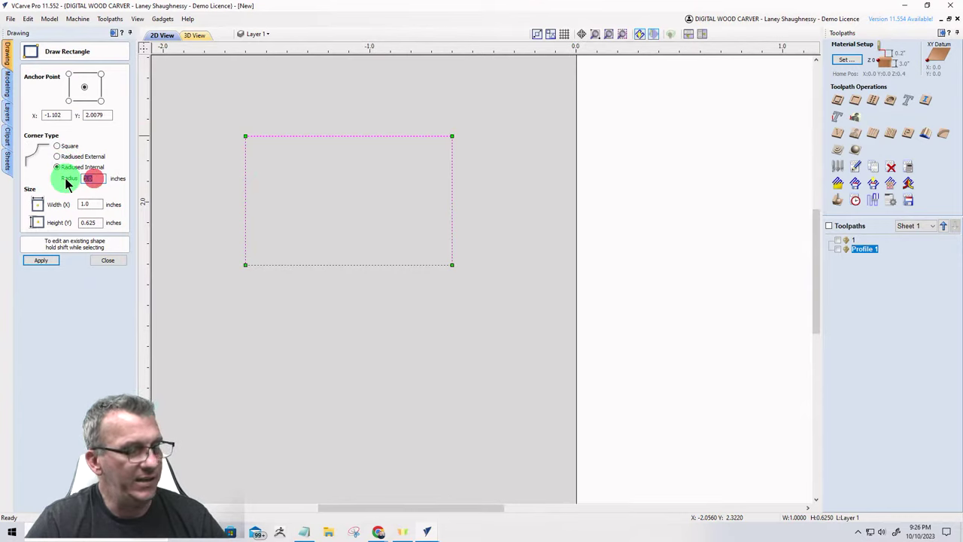
{"action": "type", "text": ".375"}
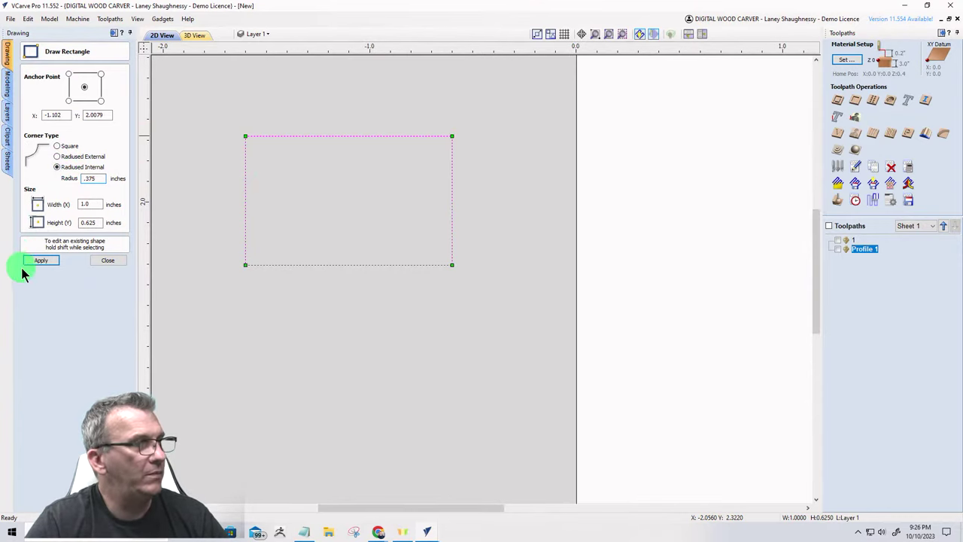
{"action": "left_click", "coordinate": [38, 261]}
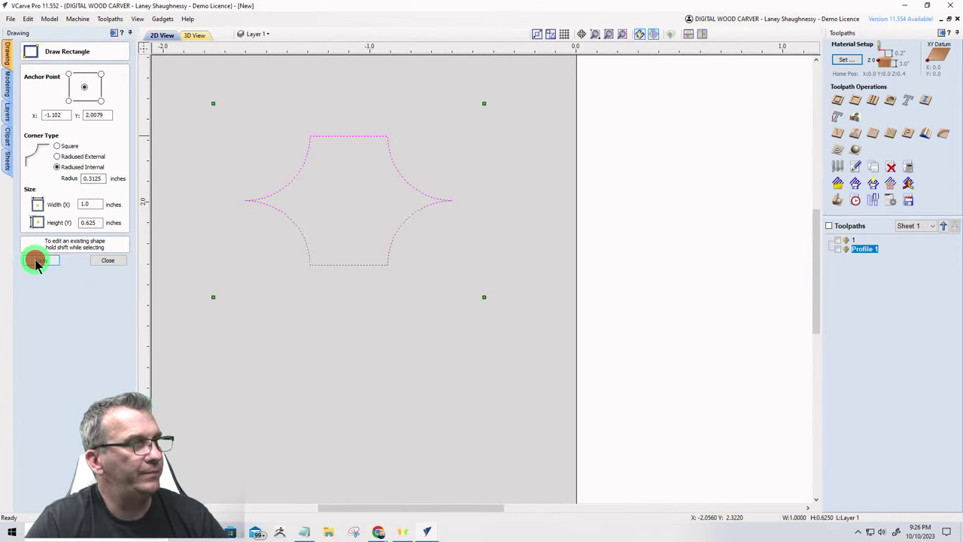
{"action": "left_click", "coordinate": [107, 260]}
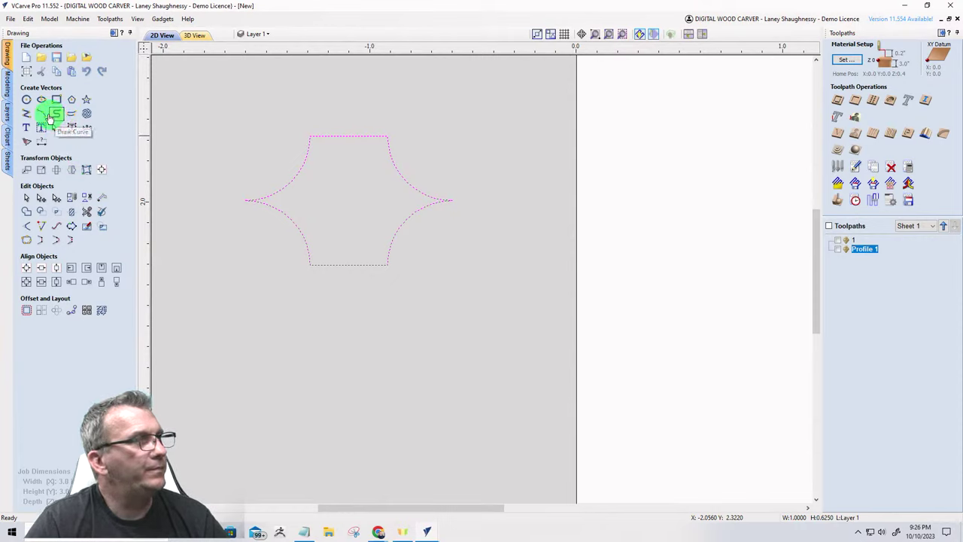
Draw a trial polyline from the lower-left corner at 90° with length 15/16 inch.
{"action": "left_click", "coordinate": [26, 114]}
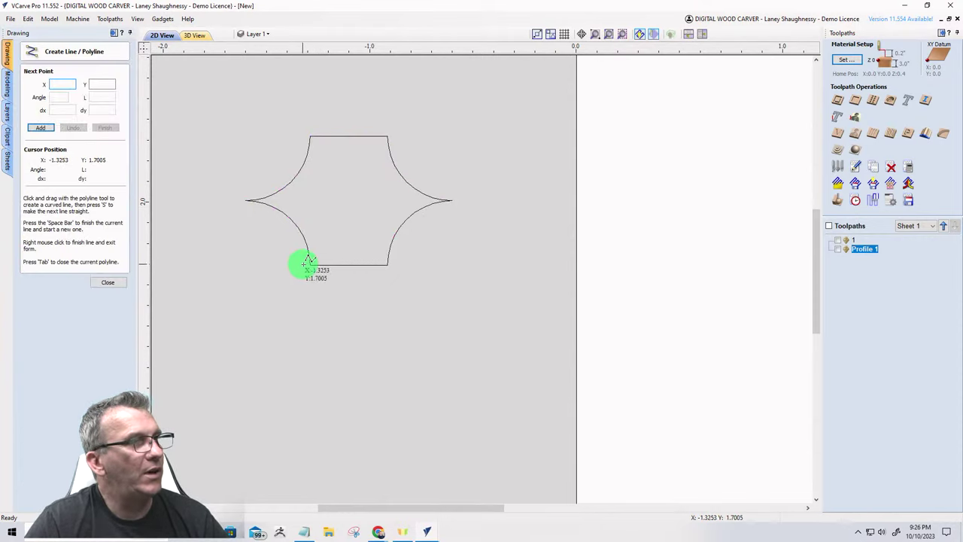
{"action": "left_click", "coordinate": [309, 265]}
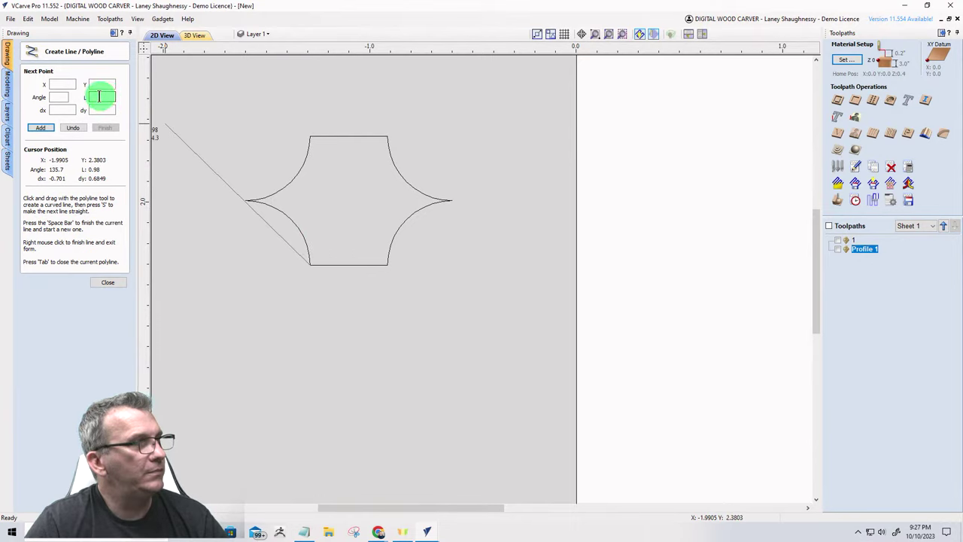
{"action": "left_click", "coordinate": [59, 97]}
{"action": "right_click", "coordinate": [60, 97]}
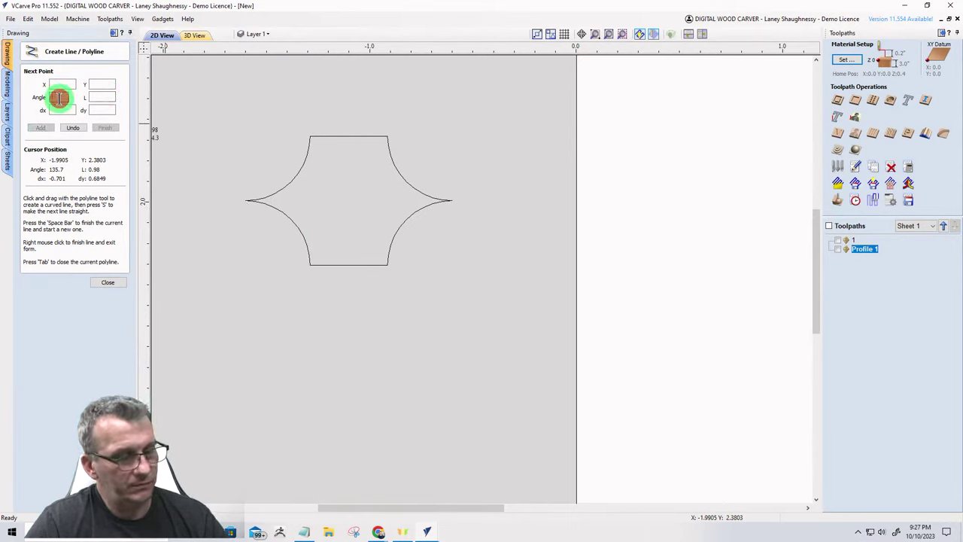
{"action": "type", "text": "90"}
{"action": "left_click", "coordinate": [101, 110]}
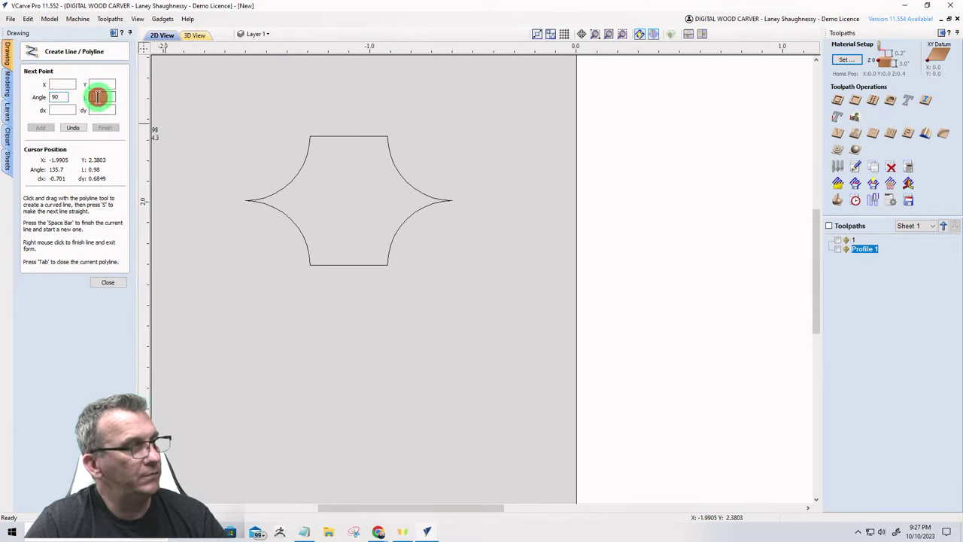
{"action": "type", "text": "15/1"}
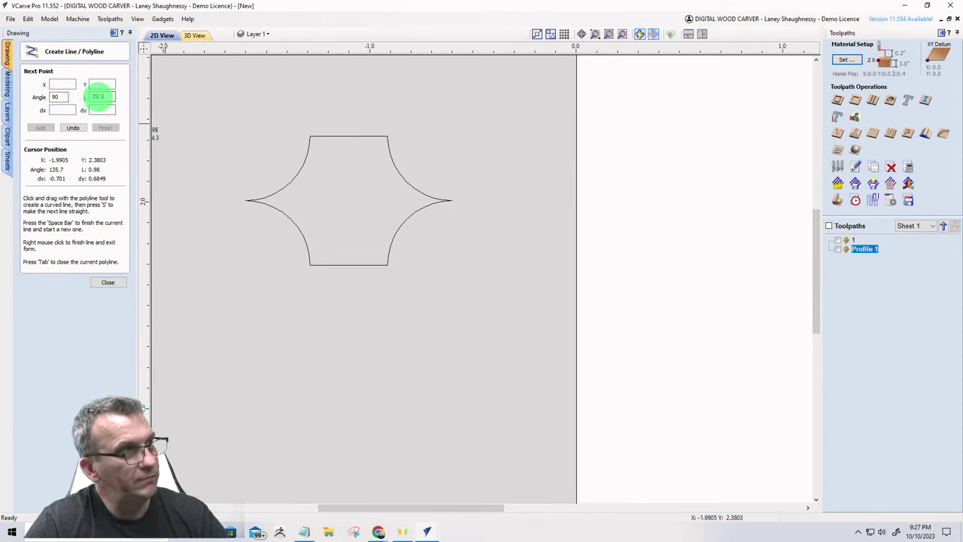
{"action": "type", "text": "6"}
{"action": "key", "text": "Tab"}
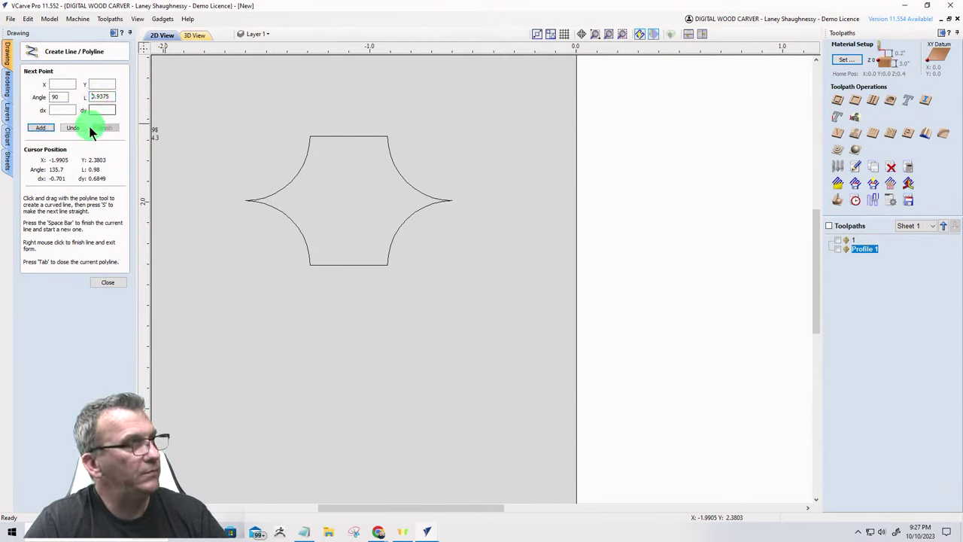
{"action": "left_click", "coordinate": [45, 126]}
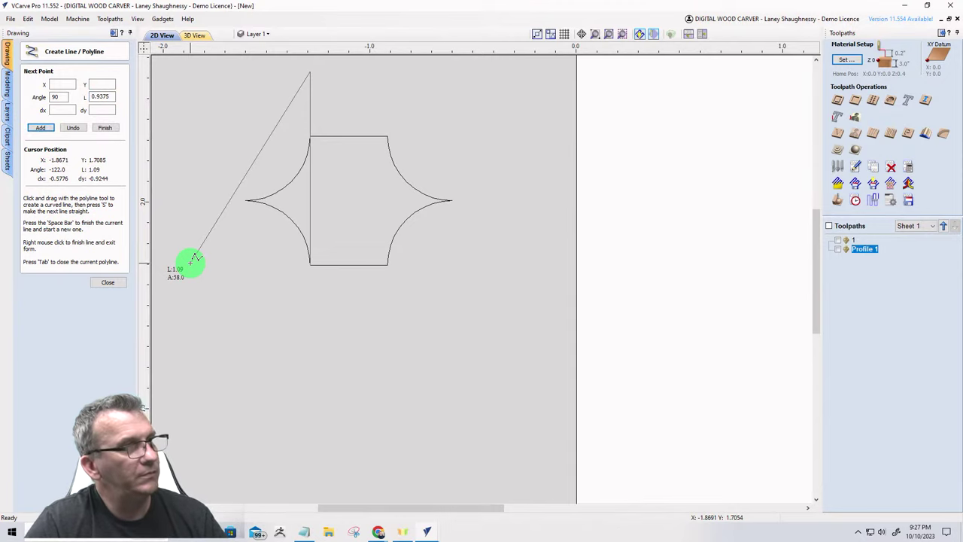
{"action": "key", "text": "space"}
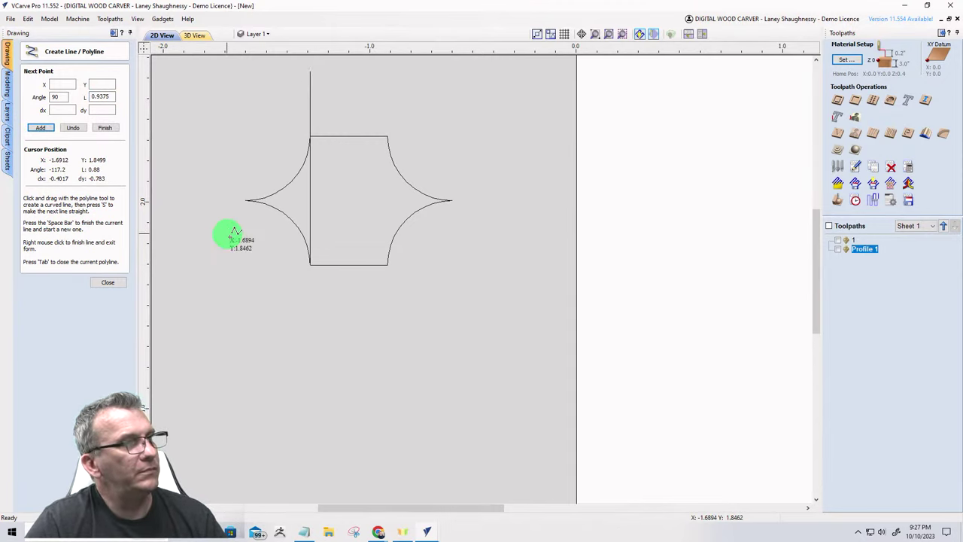
Recheck the 15/32 B1 value on the Amana spec page, then return to VCarve Pro.
{"action": "scroll", "coordinate": [376, 286], "scroll_direction": "down", "scroll_amount": 2}
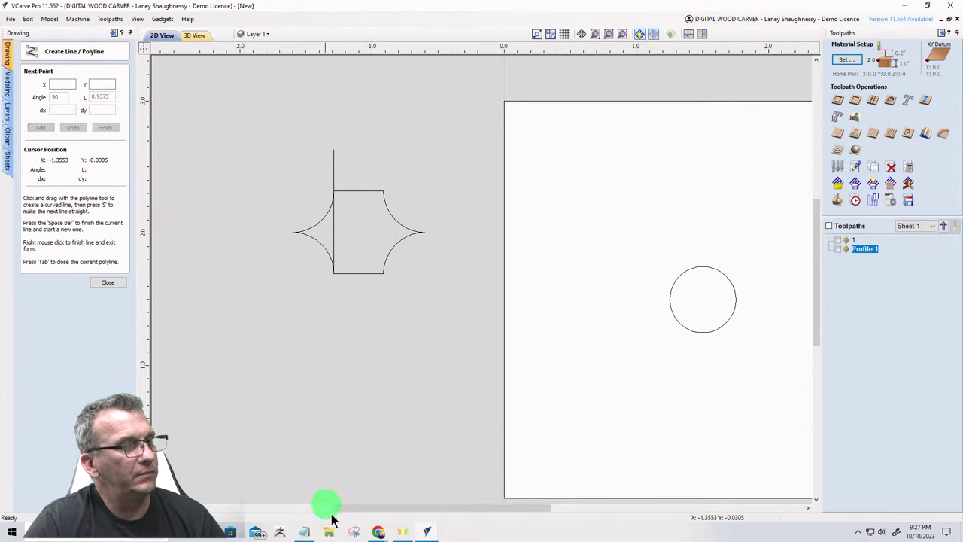
{"action": "left_click", "coordinate": [379, 532]}
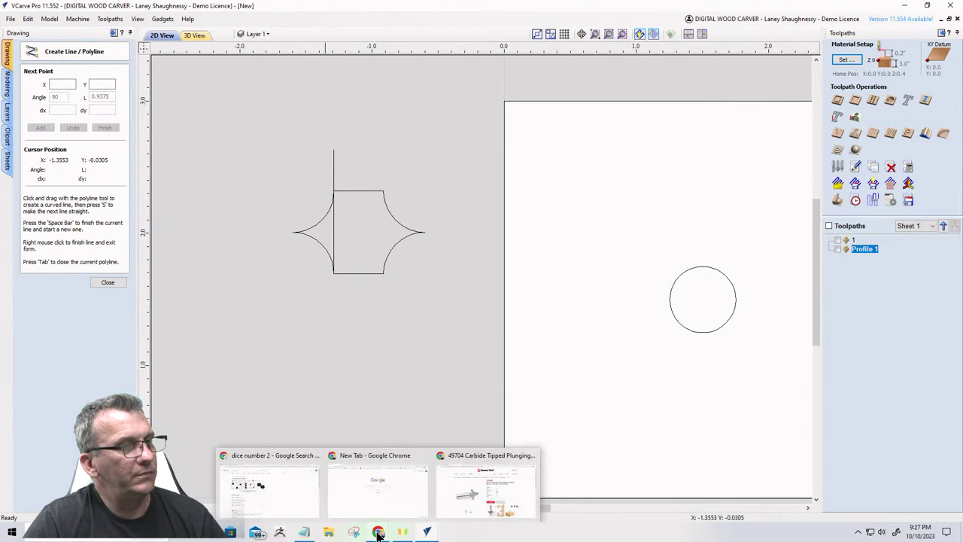
{"action": "left_click", "coordinate": [473, 493]}
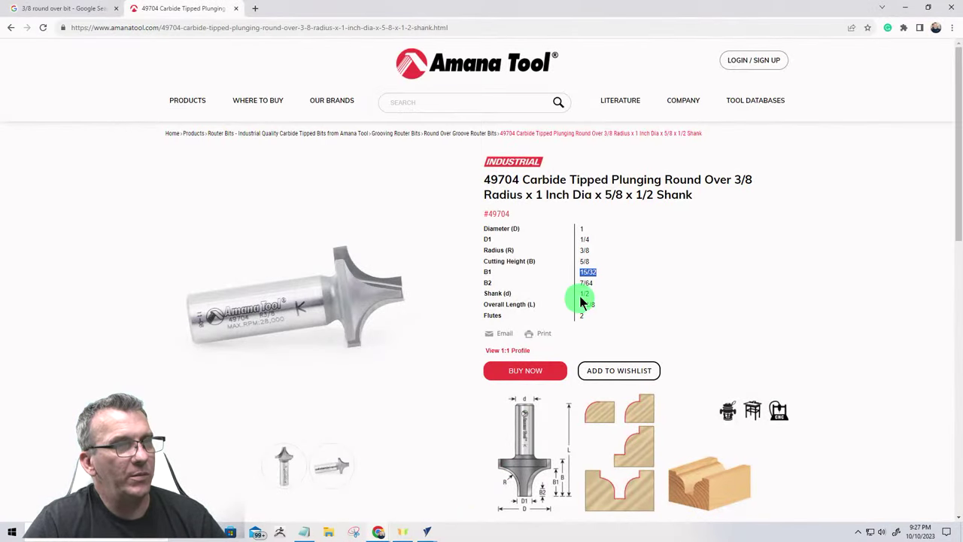
{"action": "left_click", "coordinate": [426, 531]}
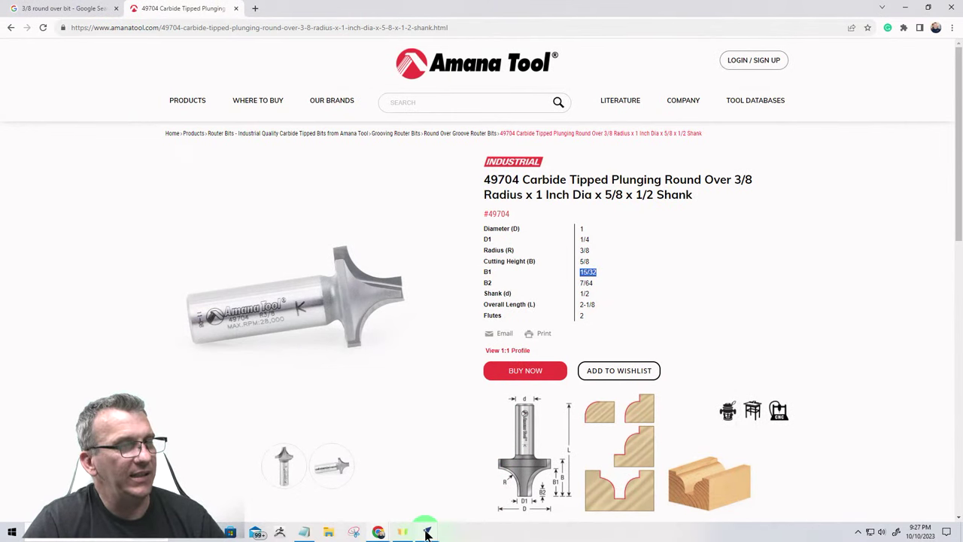
{"action": "left_click", "coordinate": [490, 491]}
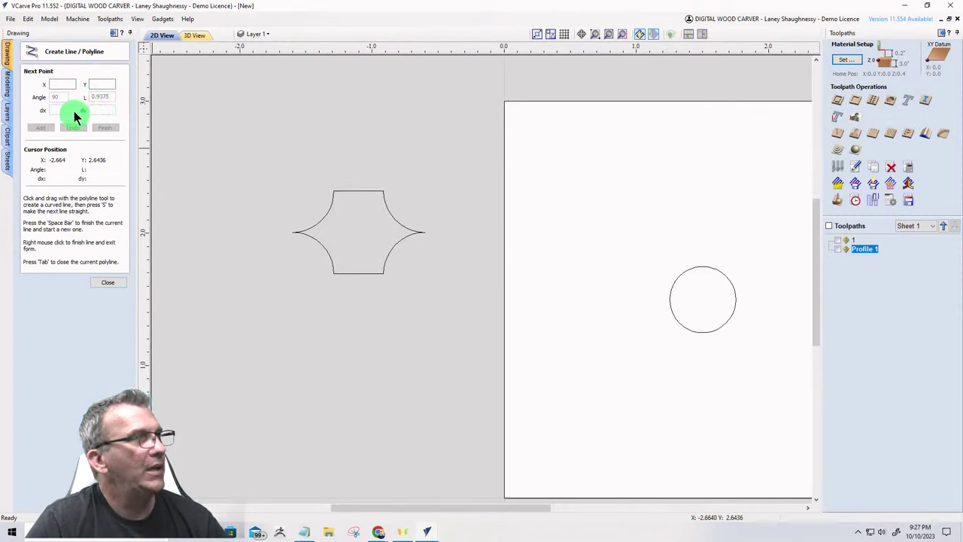
Draw a vertical 15/32-inch line up from the shape's lower-left corner.
{"action": "left_click", "coordinate": [333, 272]}
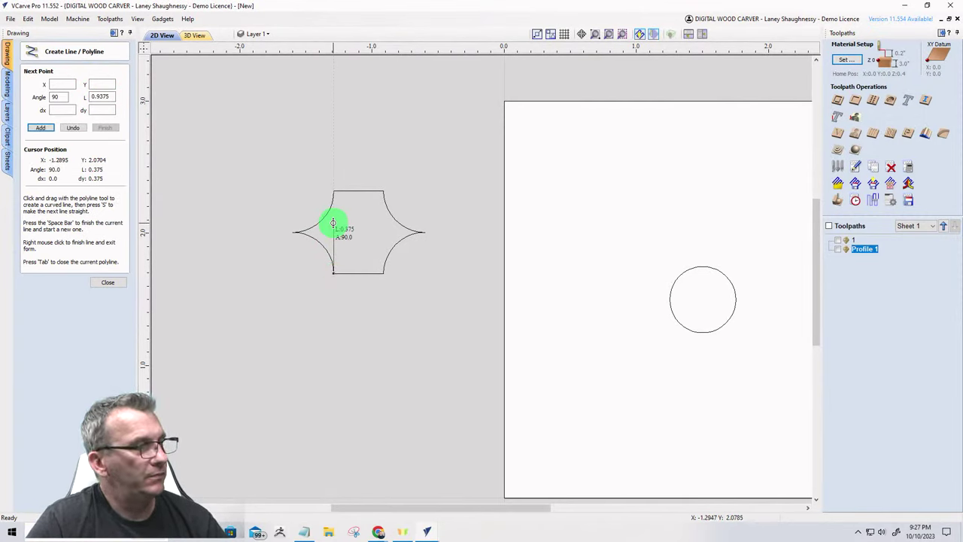
{"action": "double_click", "coordinate": [107, 96]}
{"action": "type", "text": "15/32"}
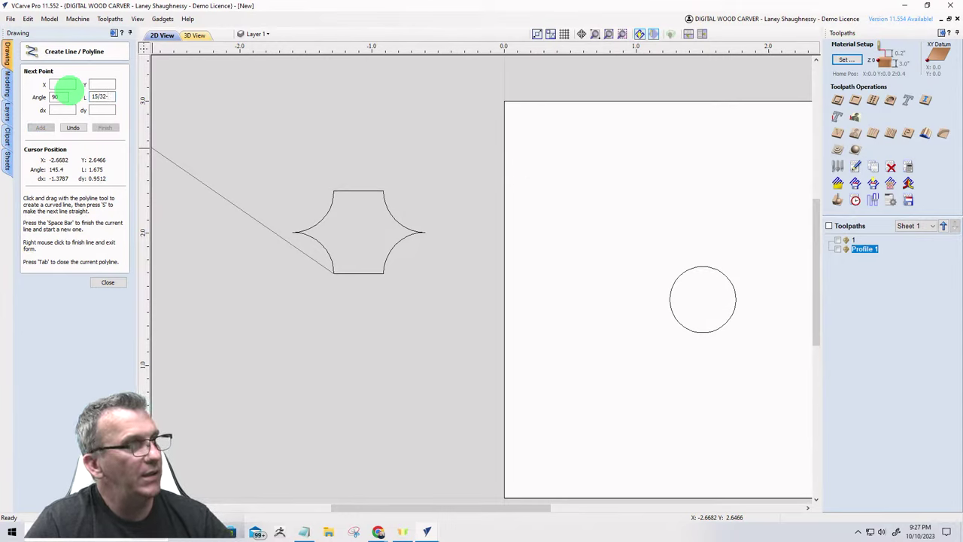
{"action": "left_click", "coordinate": [68, 90]}
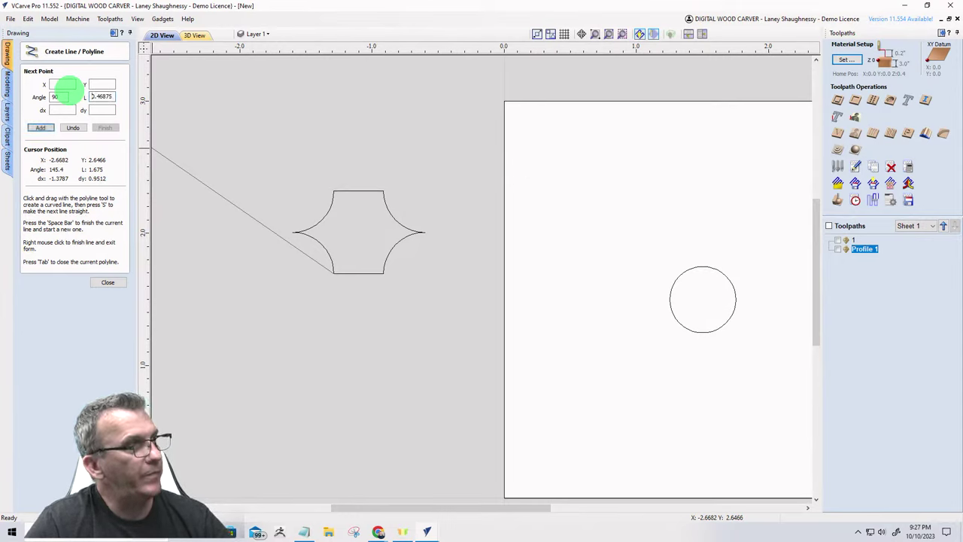
{"action": "left_click", "coordinate": [43, 128]}
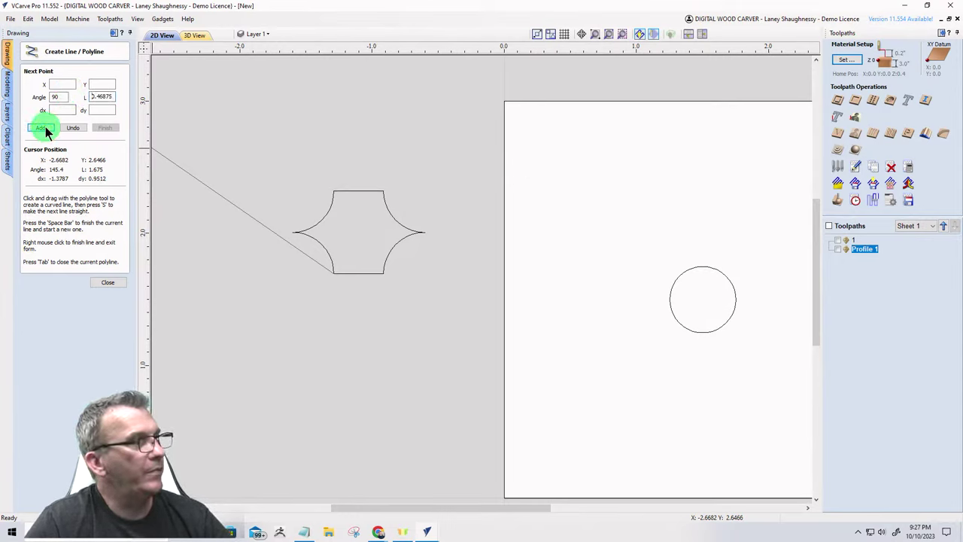
{"action": "left_click", "coordinate": [108, 283]}
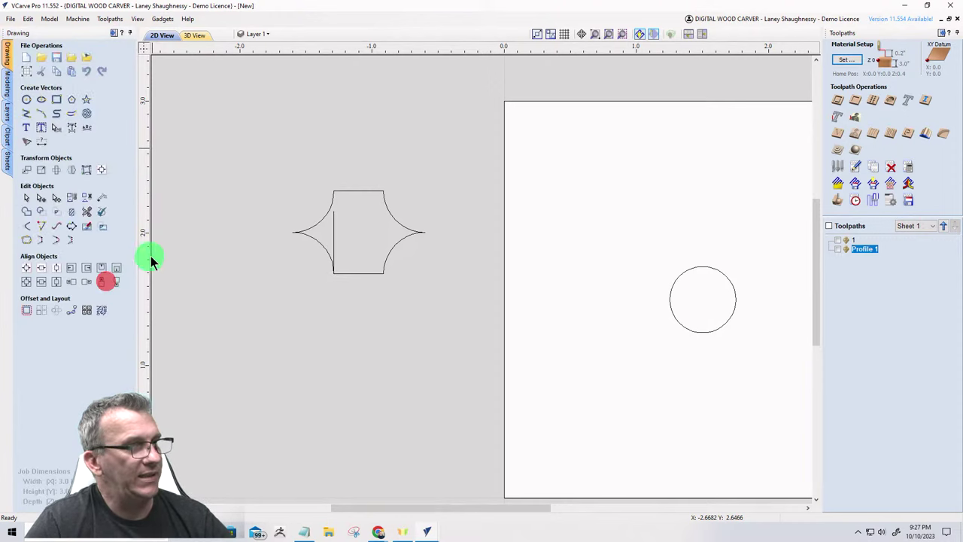
Cut the outline at its left and right points and delete the upper part.
{"action": "left_click", "coordinate": [26, 198]}
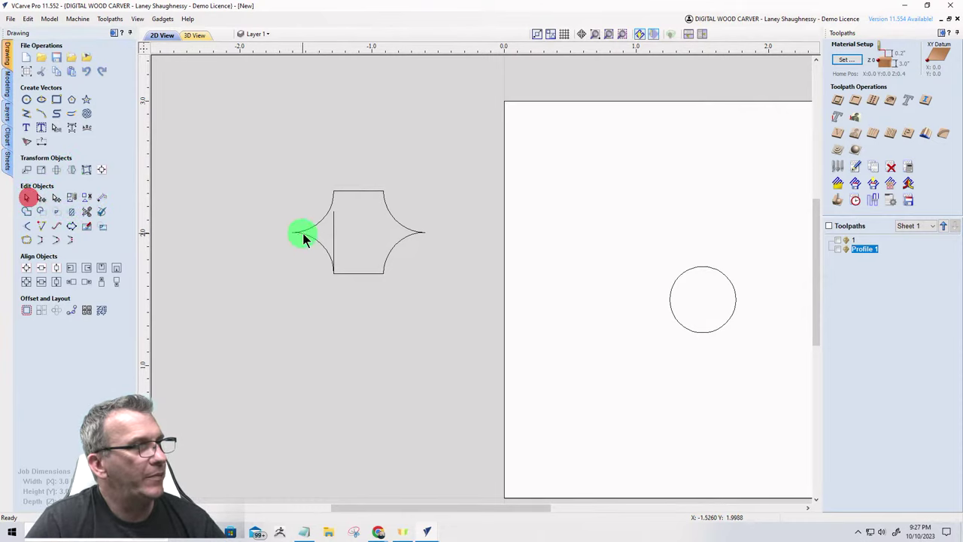
{"action": "left_click", "coordinate": [328, 214]}
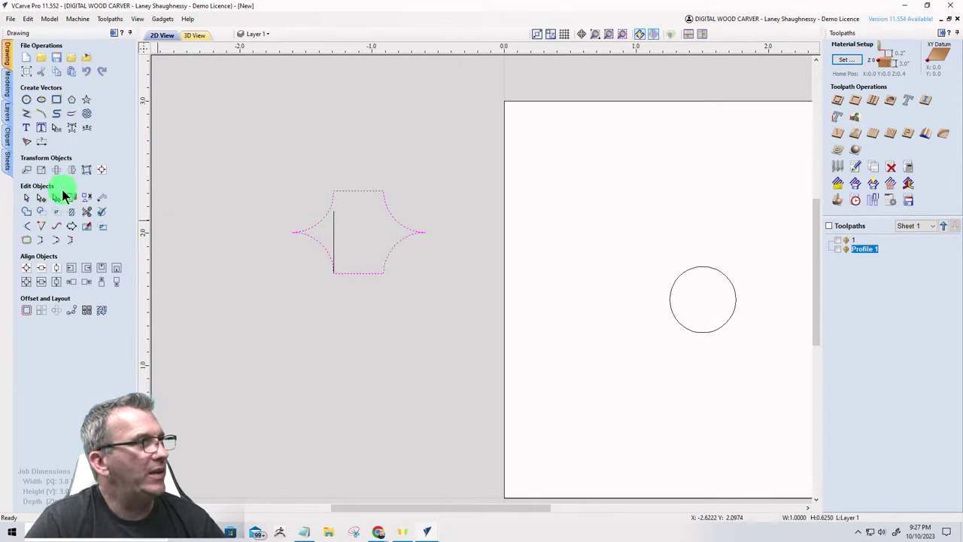
{"action": "left_click", "coordinate": [42, 197]}
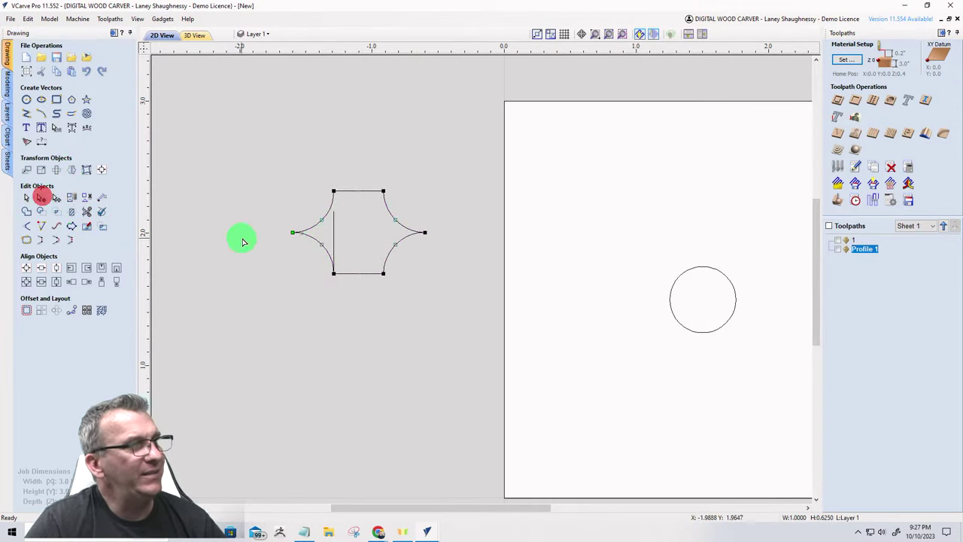
{"action": "right_click", "coordinate": [293, 232]}
{"action": "left_click", "coordinate": [320, 272]}
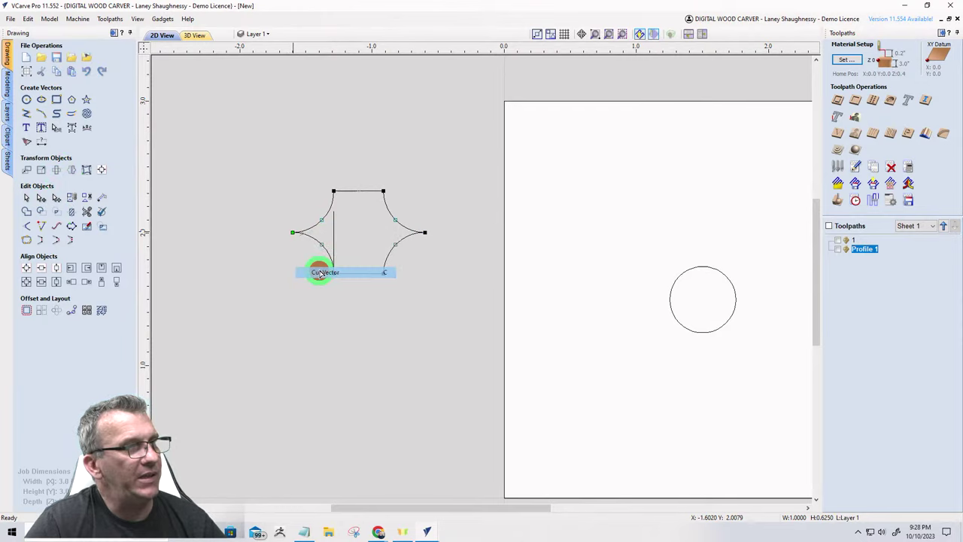
{"action": "right_click", "coordinate": [425, 232]}
{"action": "left_click", "coordinate": [452, 270]}
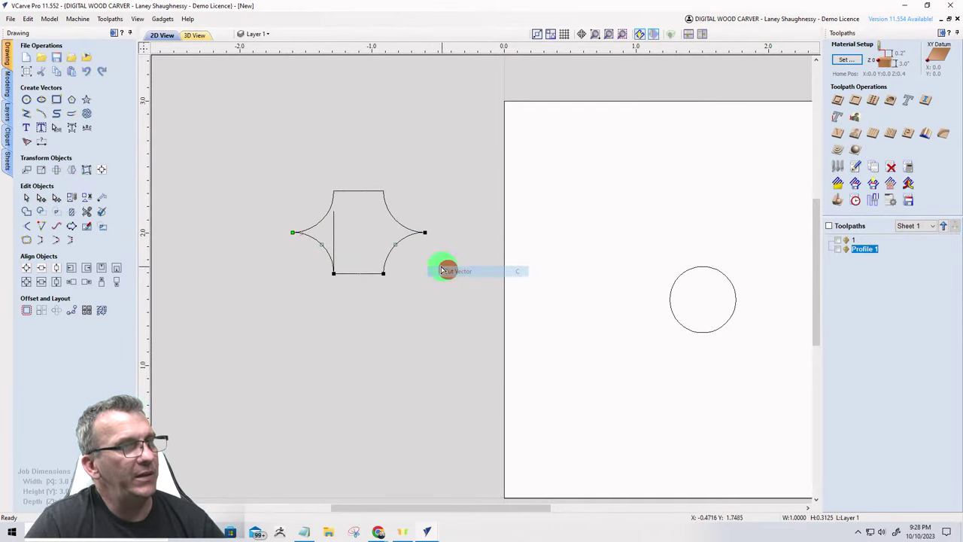
{"action": "left_click", "coordinate": [353, 192]}
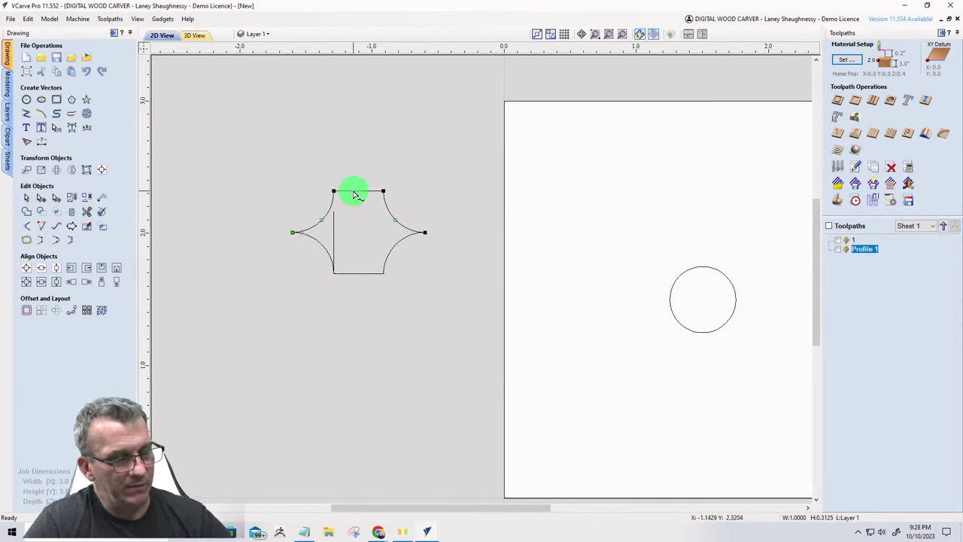
{"action": "key", "text": "Delete"}
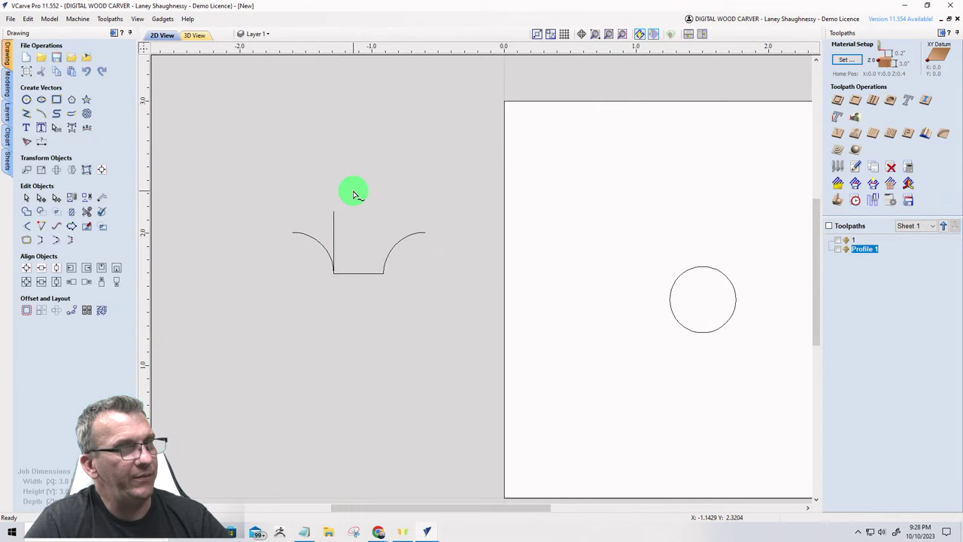
Stretch the lower profile to the guide line's 0.4688-inch height, then delete the guide line.
{"action": "left_click", "coordinate": [320, 242]}
{"action": "left_click_drag", "start_coordinate": [254, 213], "coordinate": [475, 274]}
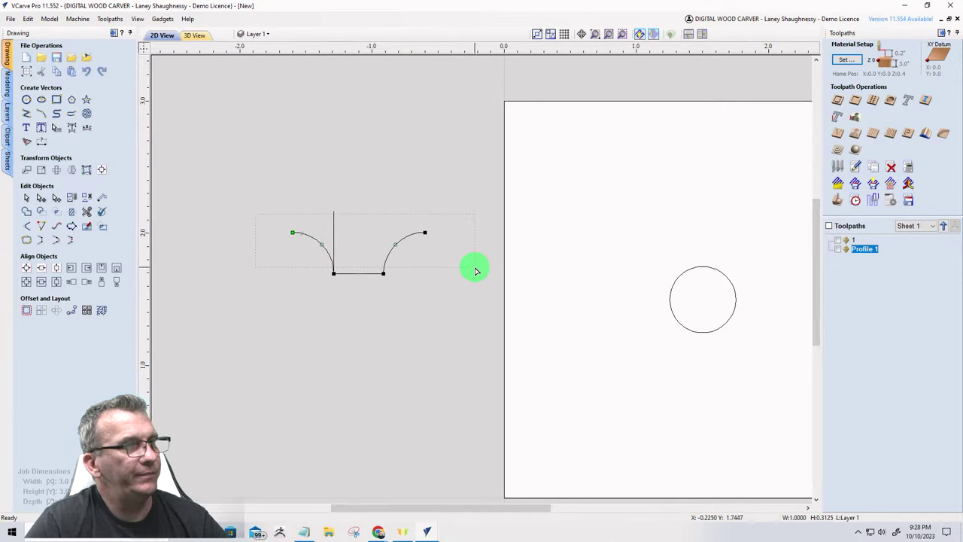
{"action": "left_click", "coordinate": [27, 197]}
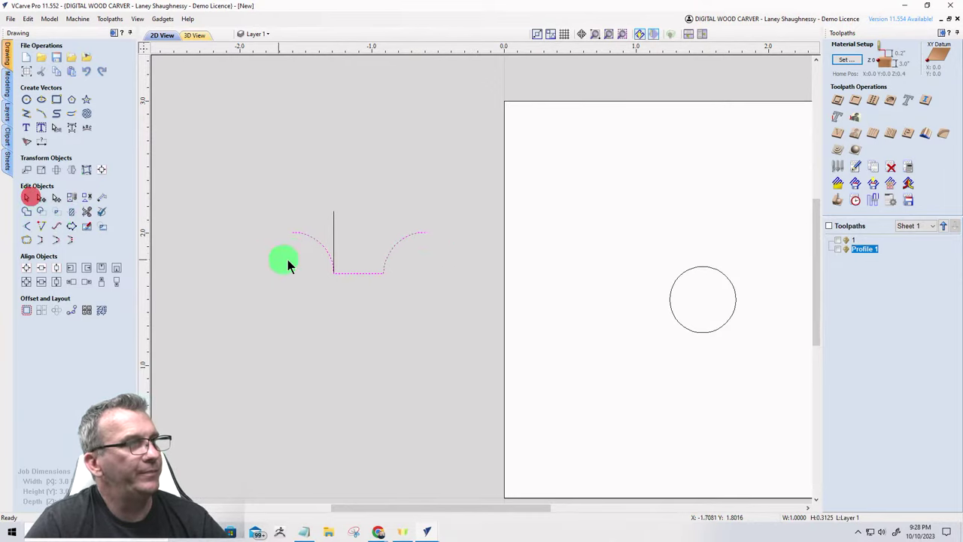
{"action": "left_click", "coordinate": [314, 239]}
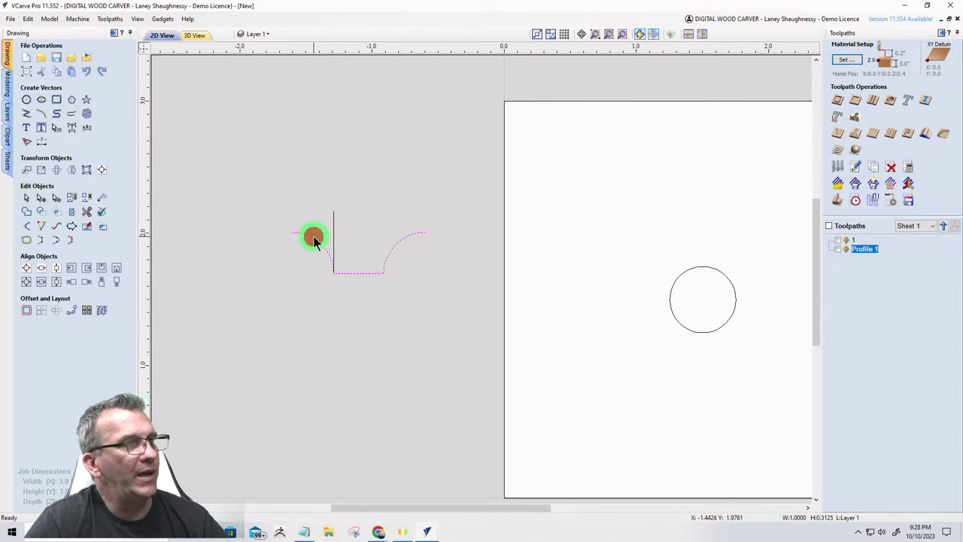
{"action": "left_click", "coordinate": [359, 224]}
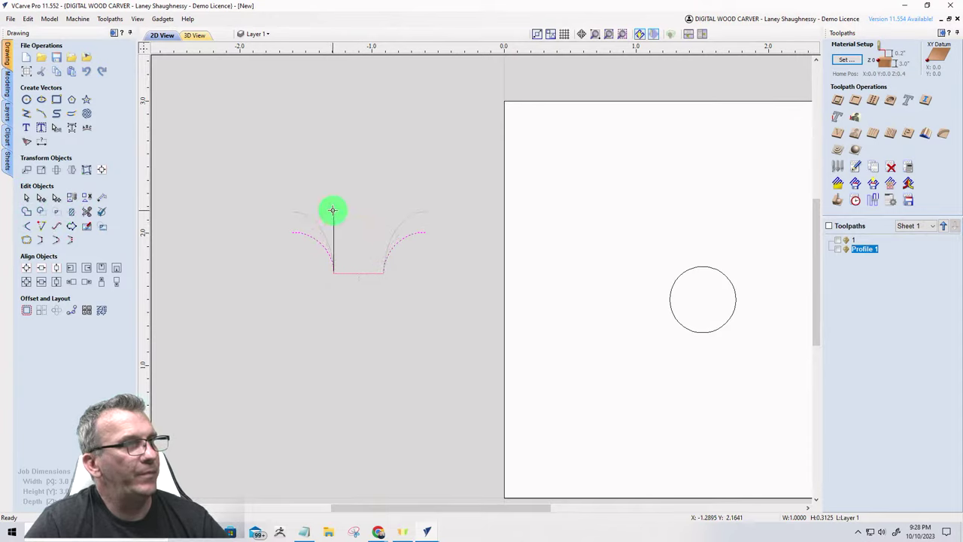
{"action": "left_click", "coordinate": [332, 211]}
{"action": "left_click", "coordinate": [274, 291]}
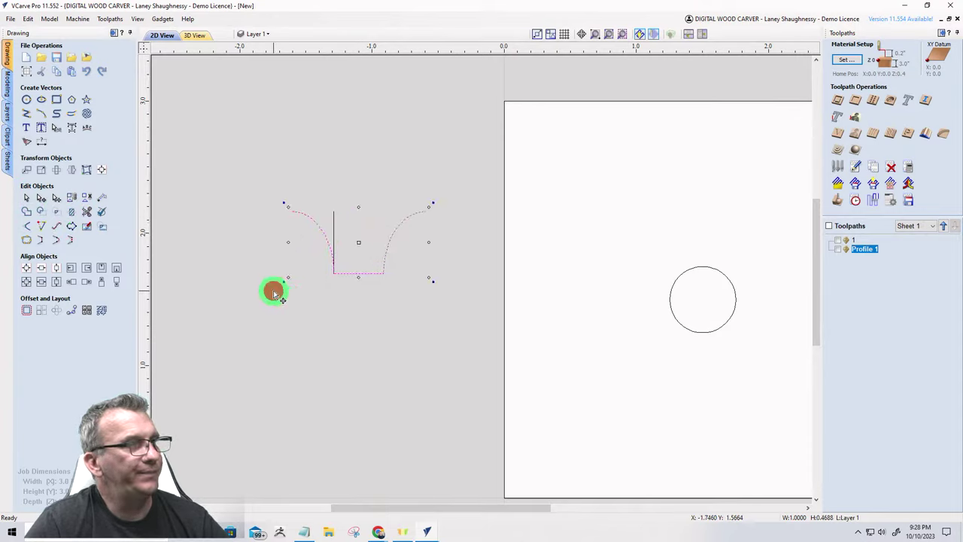
{"action": "left_click", "coordinate": [333, 230]}
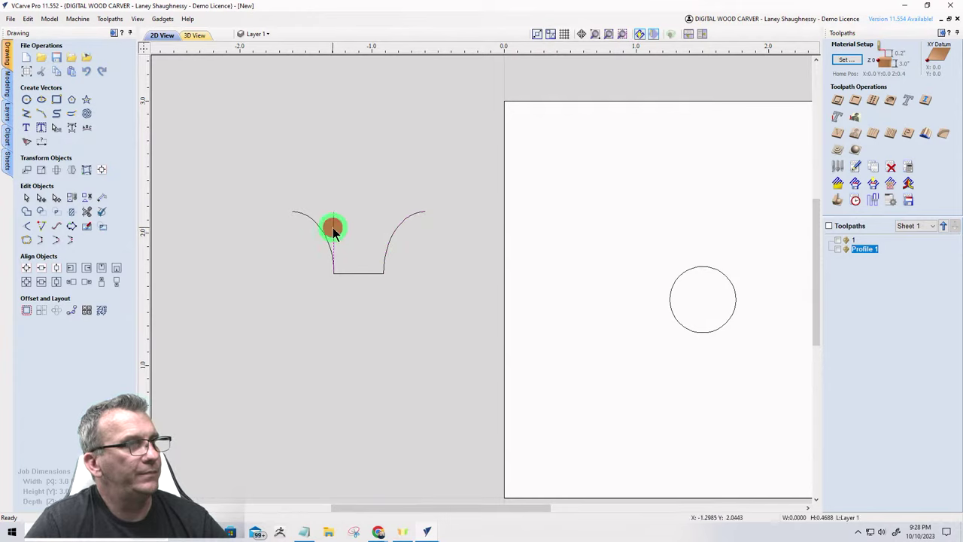
{"action": "key", "text": "Delete"}
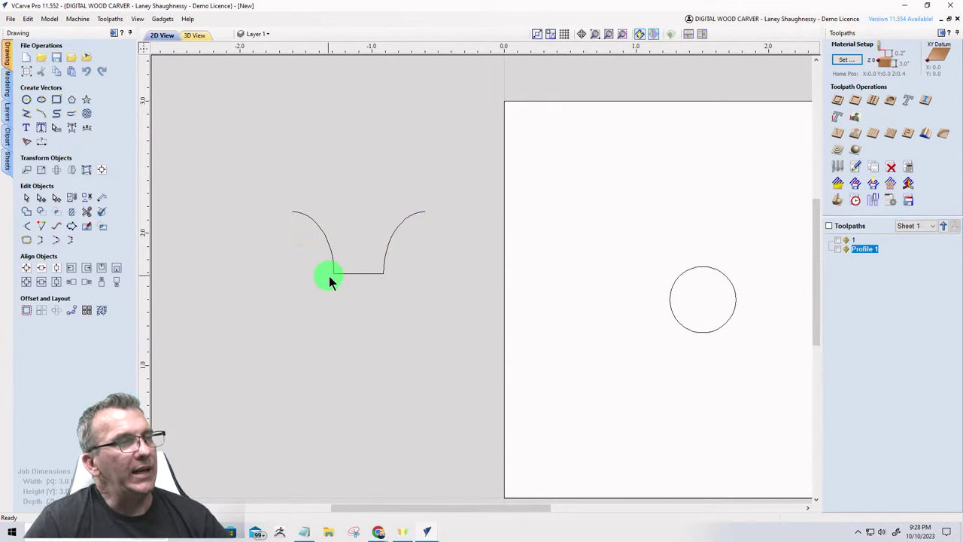
Add a 0.375 horizontal dimension across the profile's flat bottom, placed below it.
{"action": "left_click", "coordinate": [41, 142]}
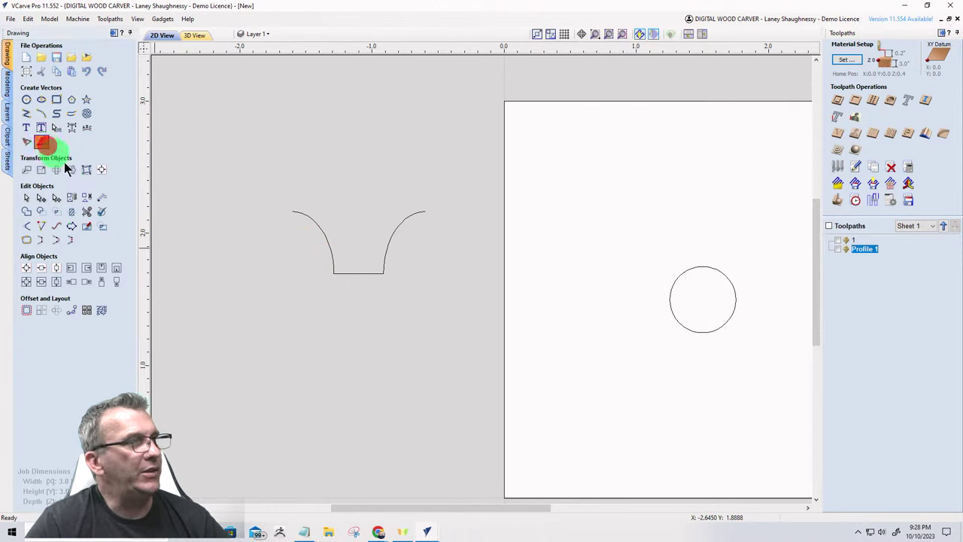
{"action": "left_click", "coordinate": [333, 272]}
{"action": "left_click", "coordinate": [383, 273]}
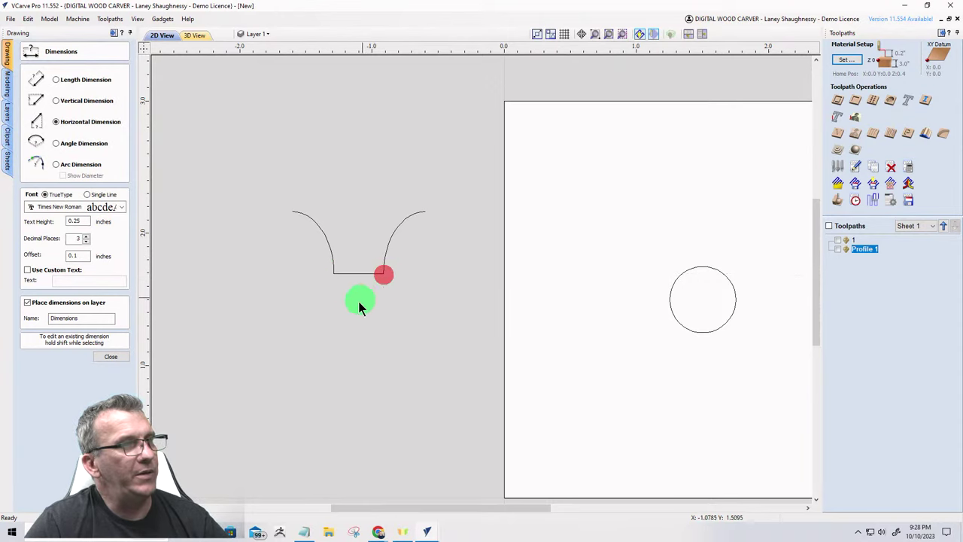
{"action": "left_click", "coordinate": [355, 325]}
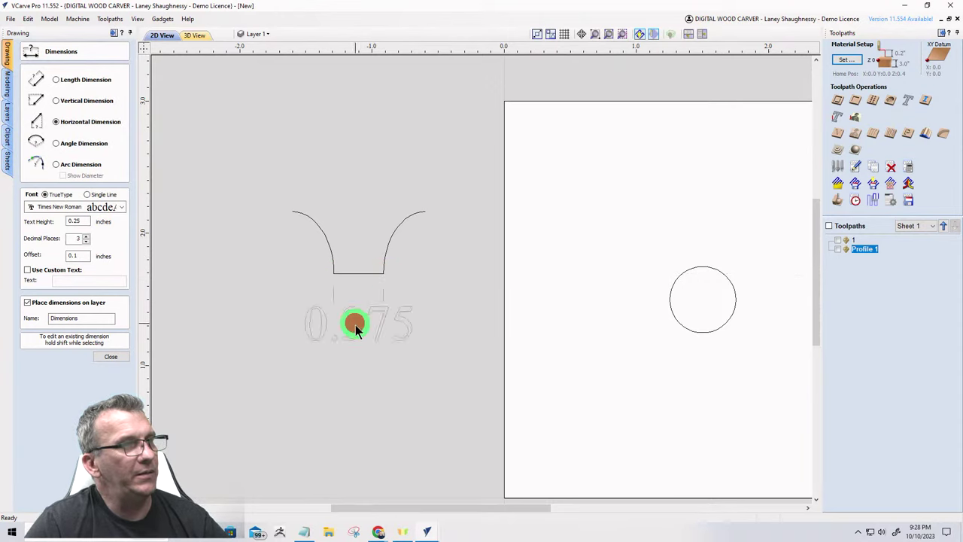
{"action": "left_click", "coordinate": [107, 355]}
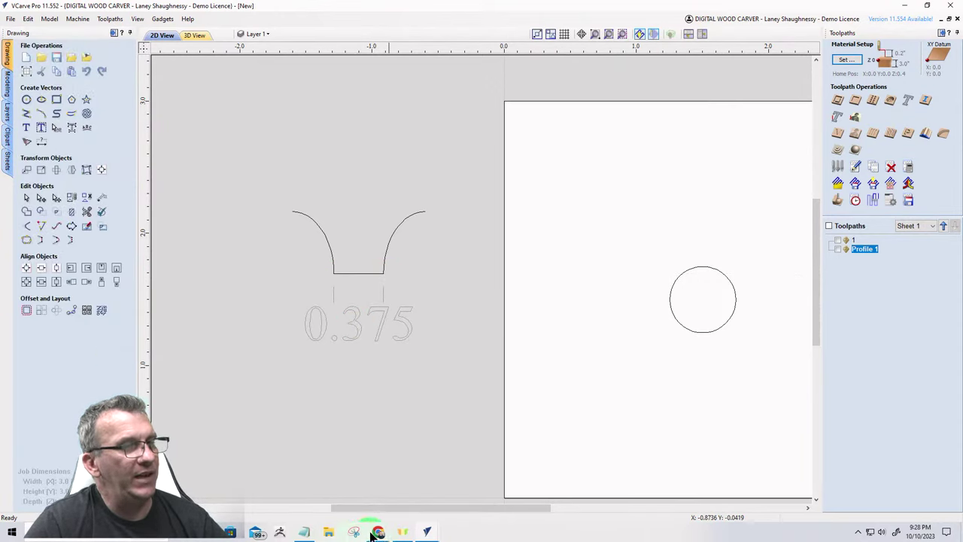
{"action": "mouse_move", "coordinate": [378, 533]}
{"action": "left_click", "coordinate": [466, 490]}
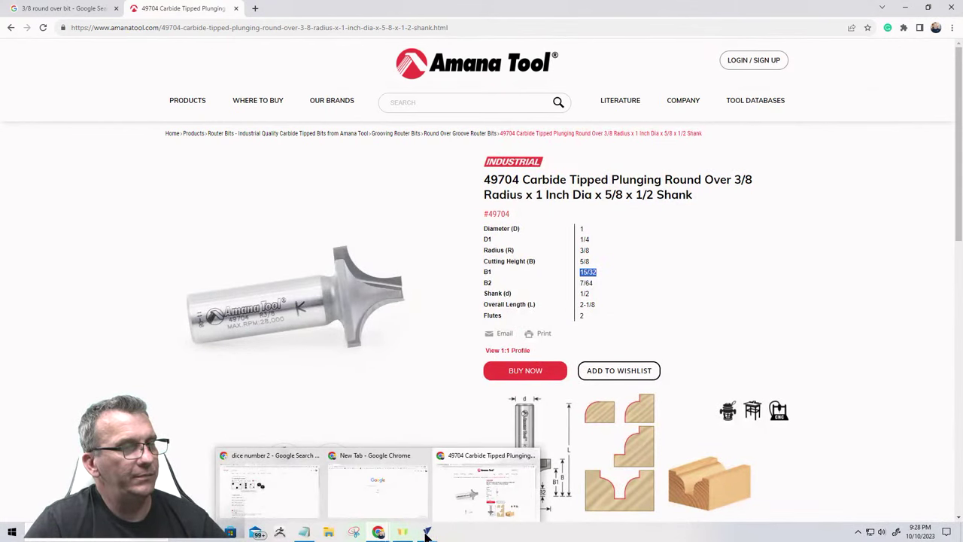
{"action": "mouse_move", "coordinate": [426, 532]}
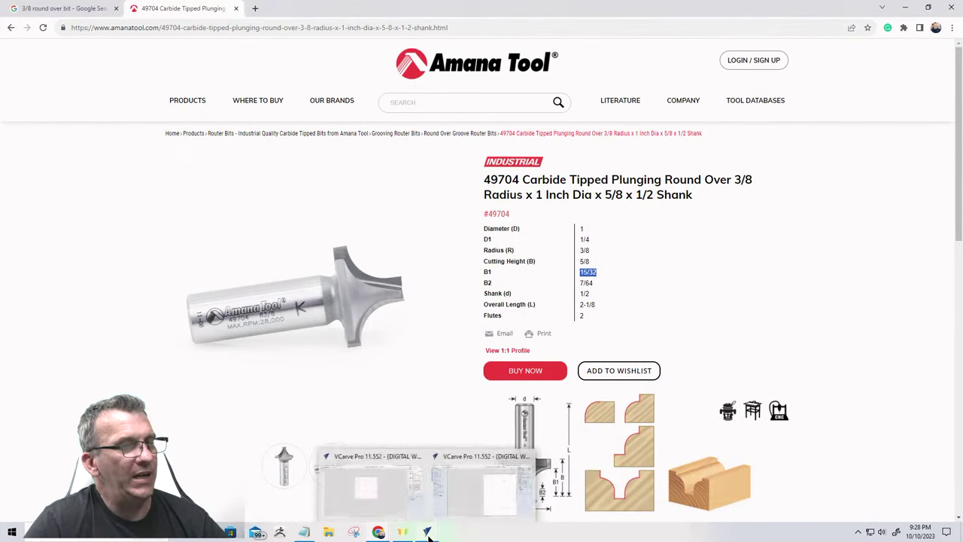
{"action": "left_click", "coordinate": [479, 482]}
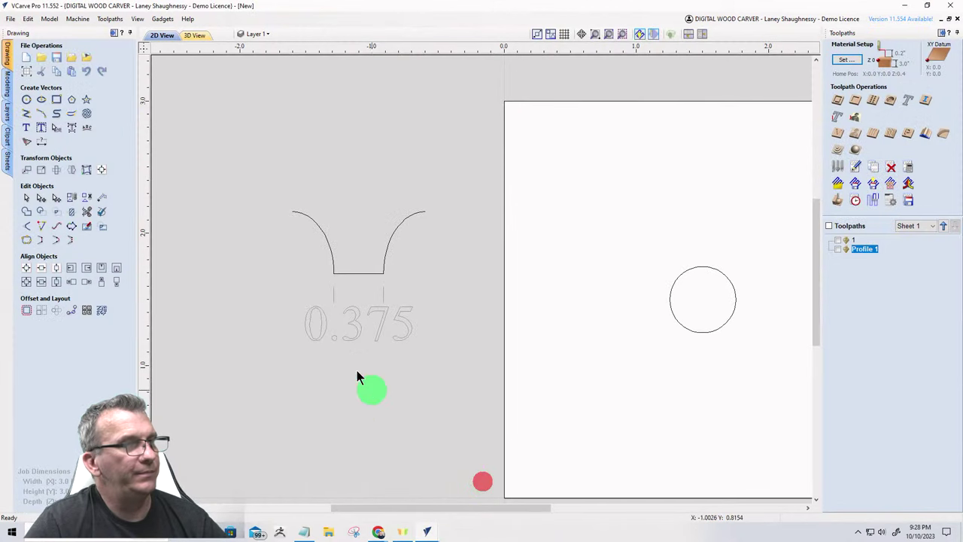
Delete the 0.375 horizontal dimension.
{"action": "left_click", "coordinate": [334, 272]}
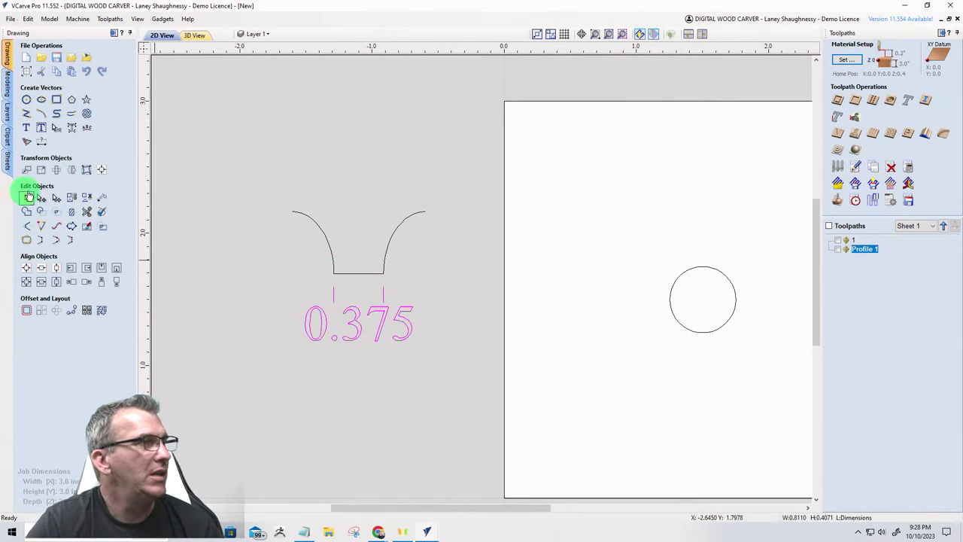
{"action": "left_click", "coordinate": [40, 198]}
{"action": "left_click", "coordinate": [336, 275]}
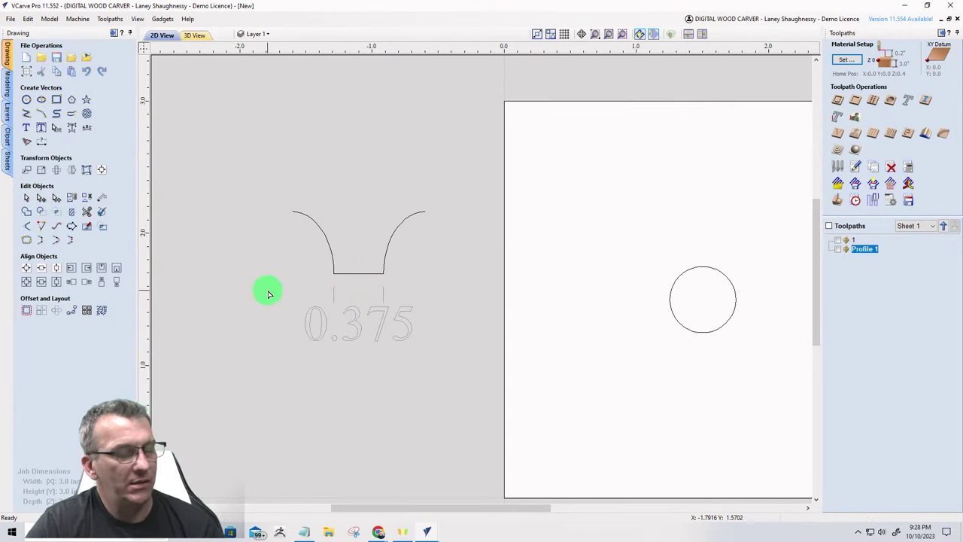
{"action": "left_click", "coordinate": [345, 309]}
{"action": "key", "text": "Delete"}
{"action": "left_click", "coordinate": [337, 286]}
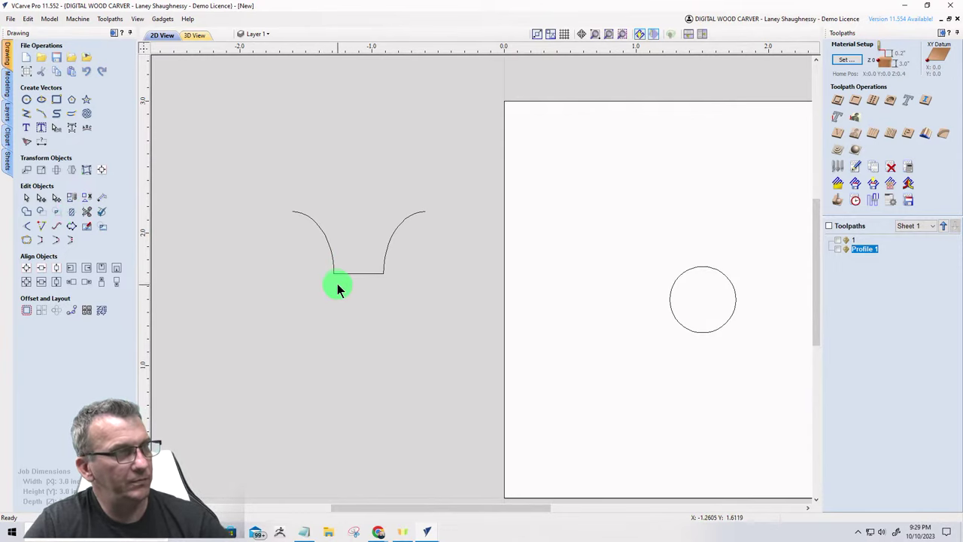
Move the profile's left bottom node 0.0625 inch to the right.
{"action": "left_click", "coordinate": [337, 275]}
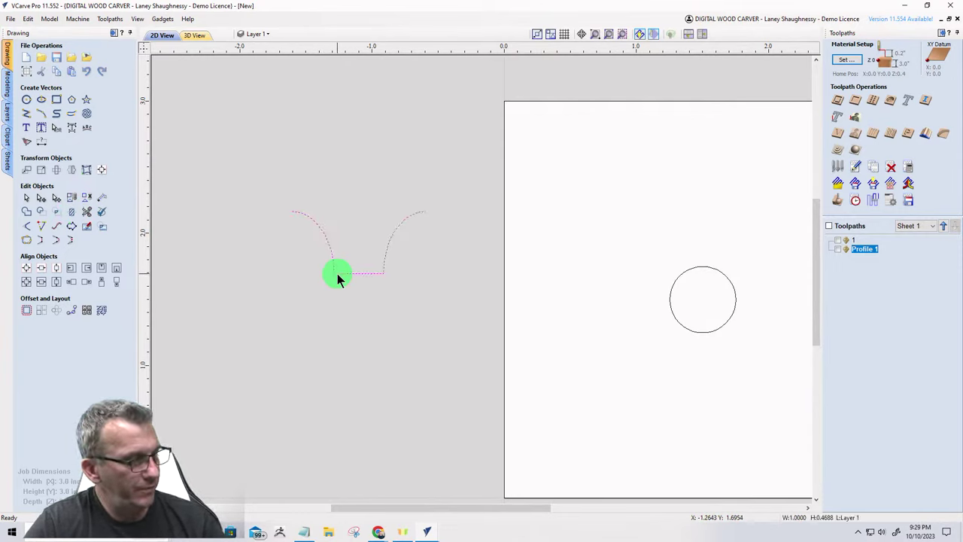
{"action": "double_click", "coordinate": [337, 274]}
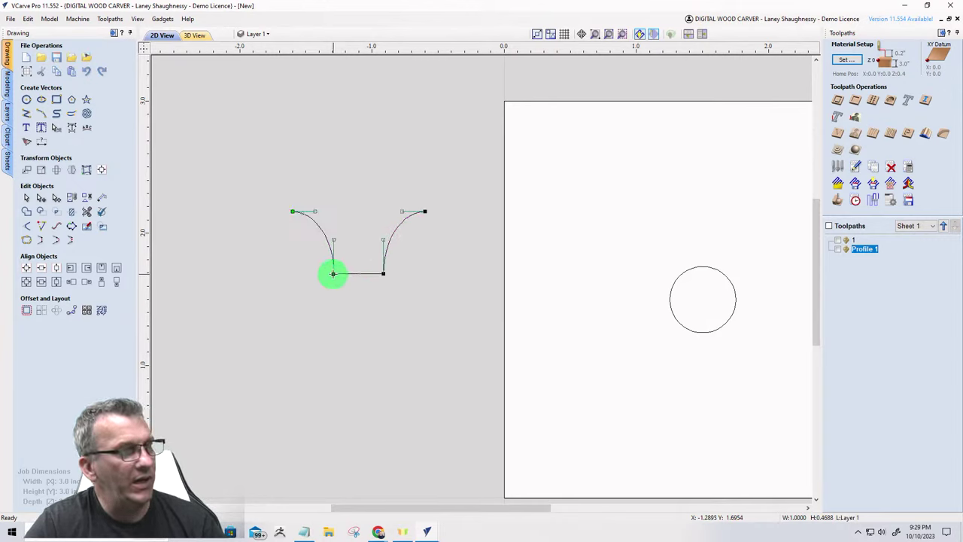
{"action": "left_click_drag", "start_coordinate": [334, 274], "coordinate": [341, 277]}
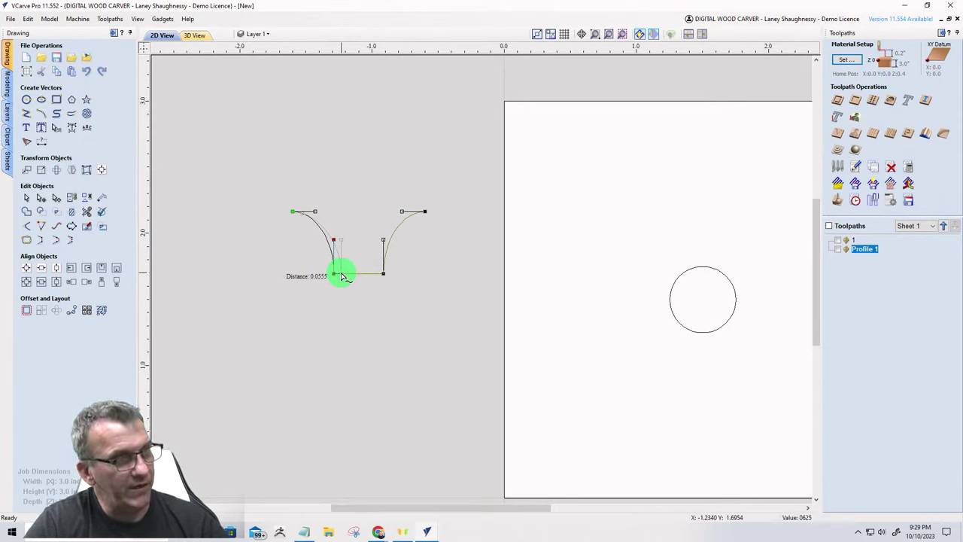
{"action": "left_click_drag", "start_coordinate": [342, 276], "coordinate": [342, 276]}
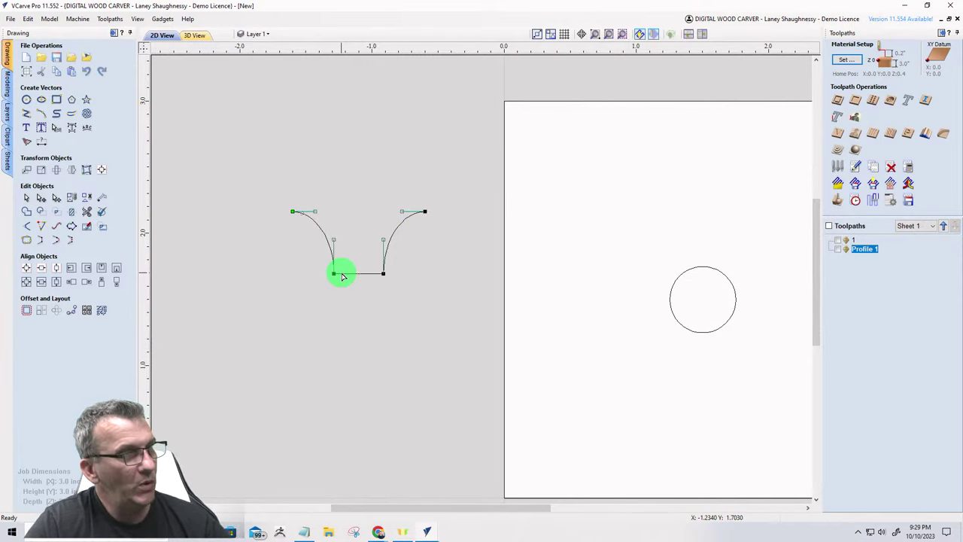
{"action": "left_click_drag", "start_coordinate": [340, 277], "coordinate": [339, 276]}
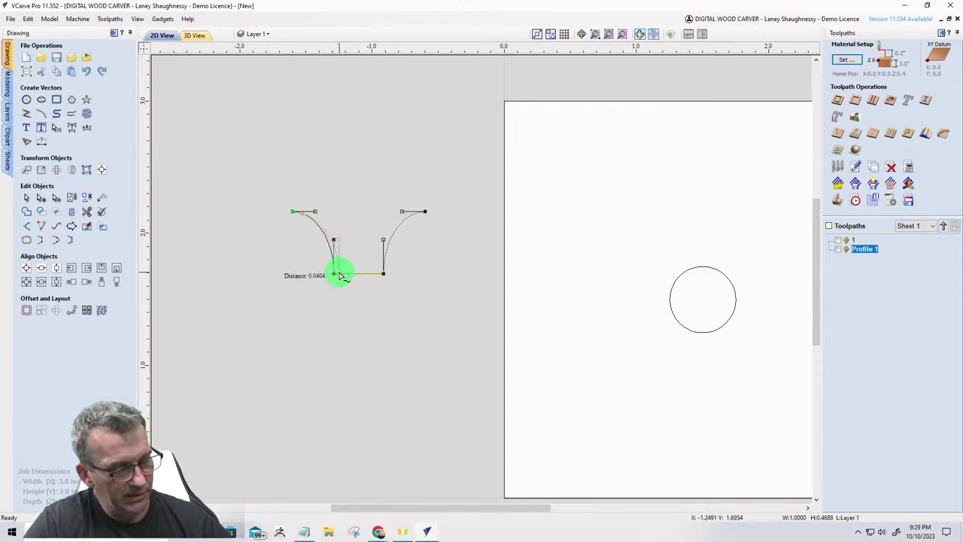
{"action": "left_click_drag", "start_coordinate": [340, 276], "coordinate": [340, 276]}
{"action": "type", "text": "0.0625"}
{"action": "key", "text": "Return"}
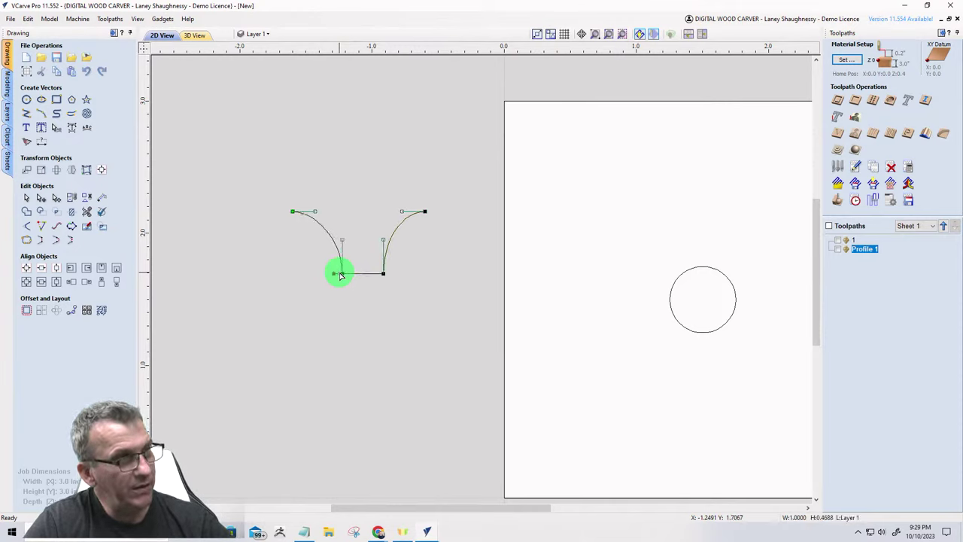
Move the right bottom node 0.0625 inch to the left.
{"action": "left_click_drag", "start_coordinate": [383, 275], "coordinate": [379, 278]}
{"action": "type", "text": "0"}
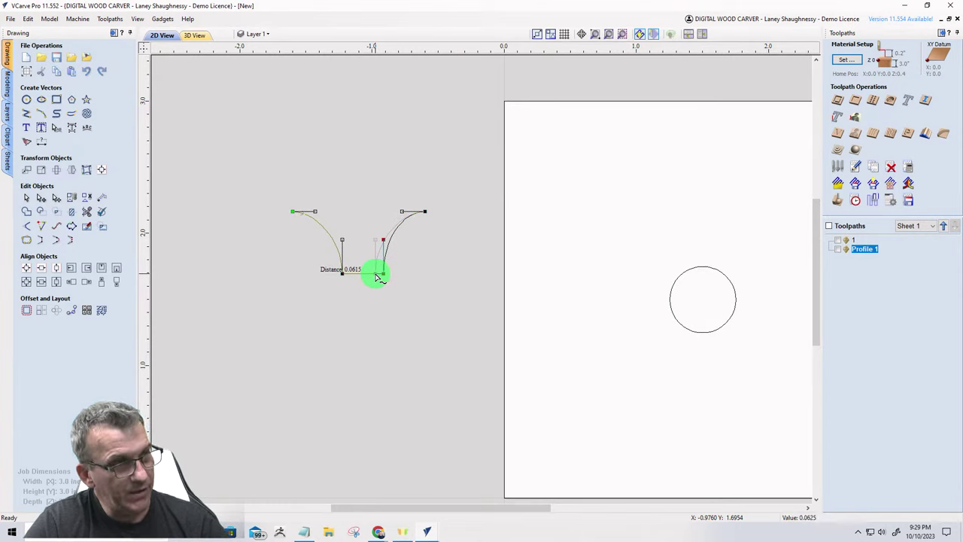
{"action": "type", "text": ".0625"}
{"action": "key", "text": "Return"}
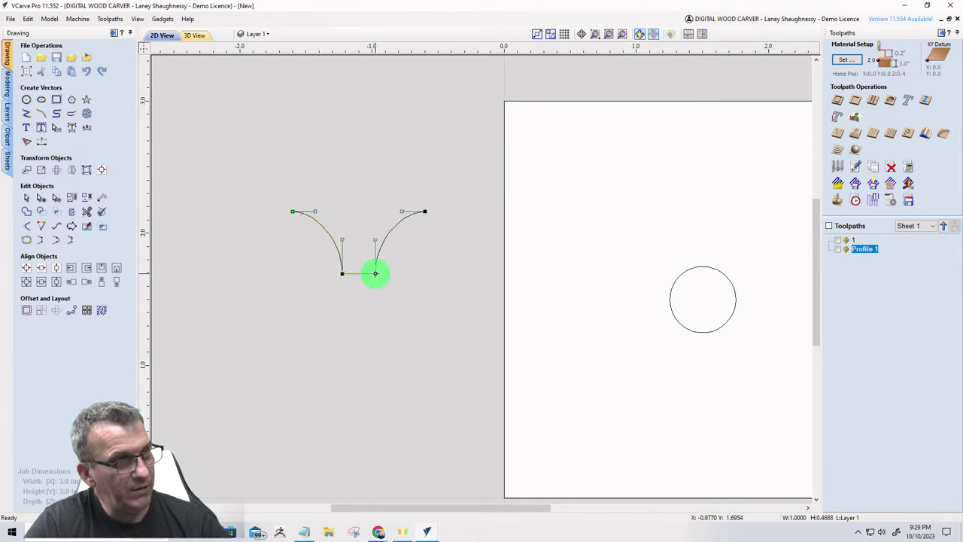
{"action": "left_click", "coordinate": [27, 198]}
{"action": "scroll", "coordinate": [357, 275], "scroll_direction": "up", "scroll_amount": 3}
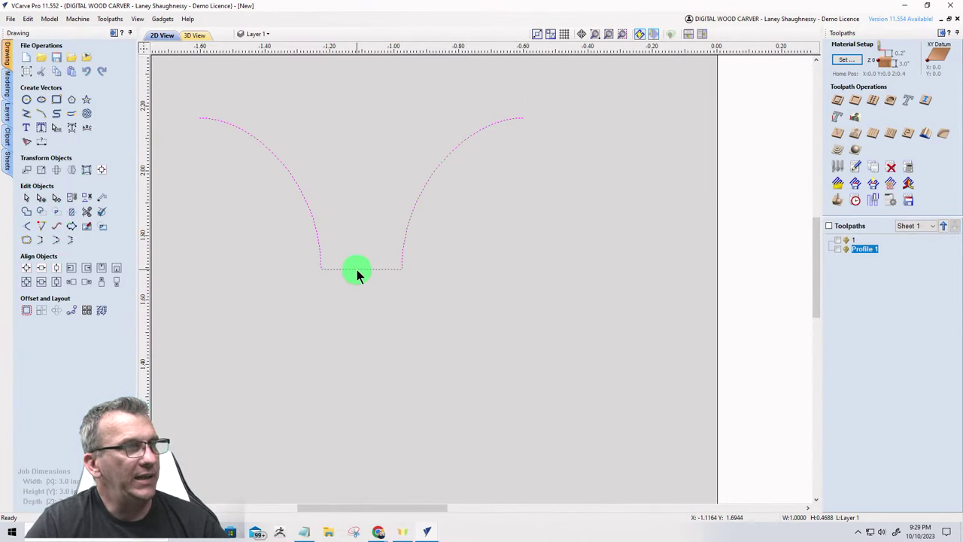
Cut the profile's bottom line and delete the left curve.
{"action": "left_click", "coordinate": [358, 268]}
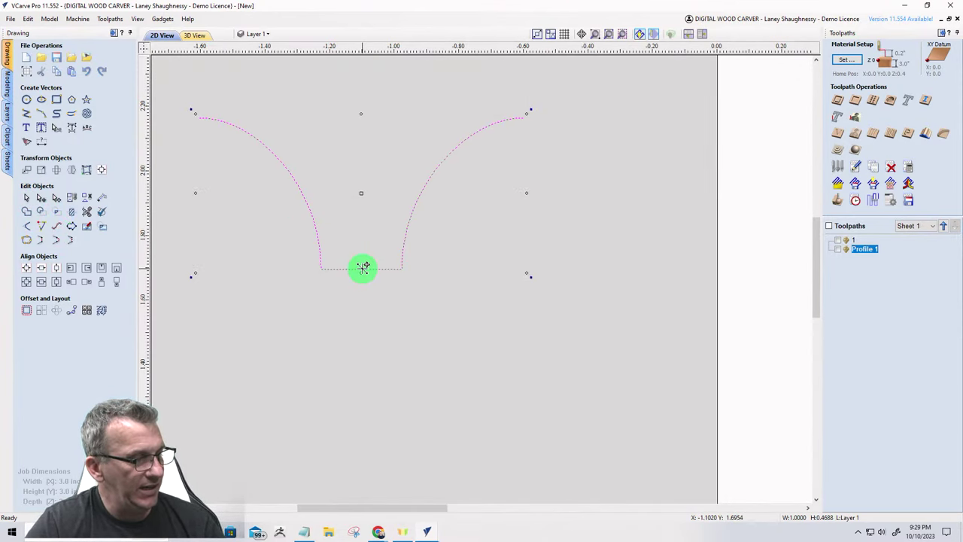
{"action": "double_click", "coordinate": [363, 268]}
{"action": "right_click", "coordinate": [363, 268]}
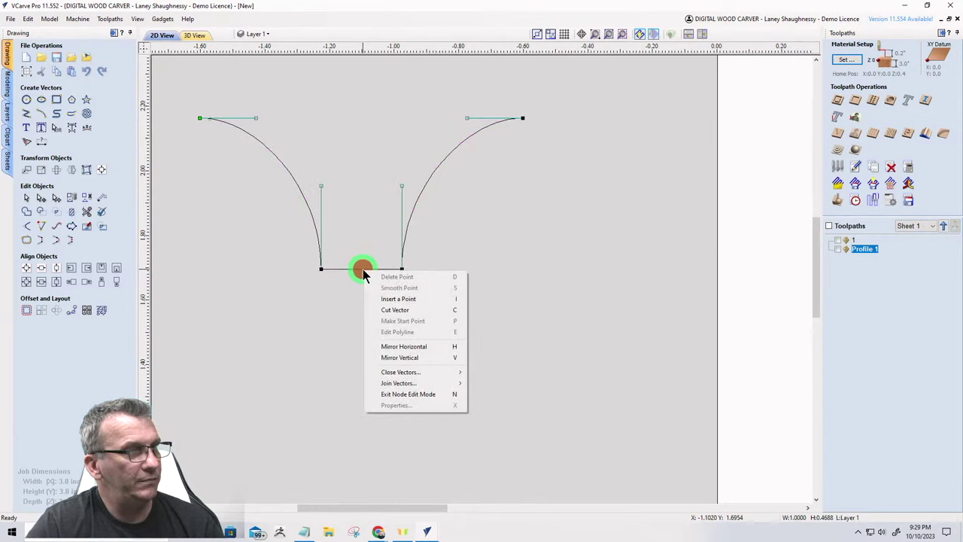
{"action": "left_click", "coordinate": [380, 310]}
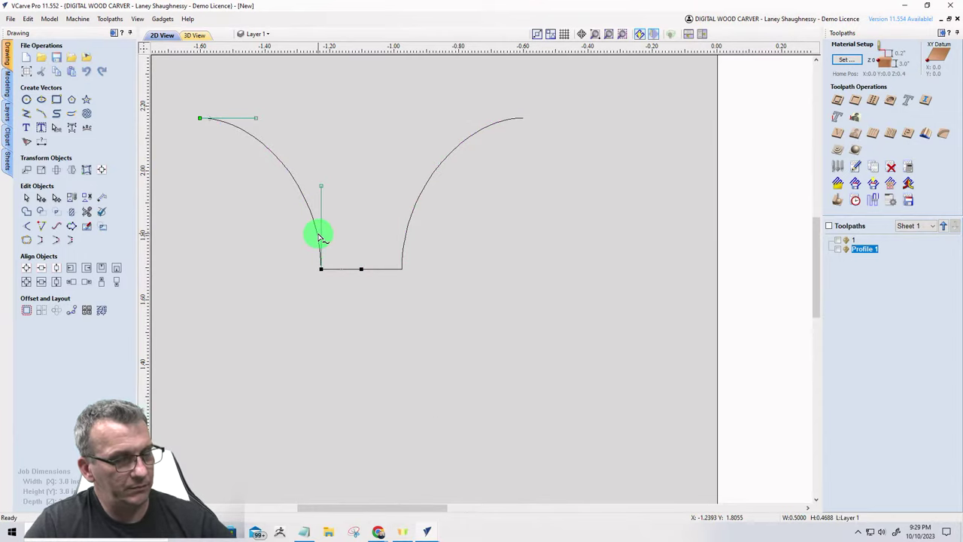
{"action": "key", "text": "Delete"}
{"action": "scroll", "coordinate": [387, 248], "scroll_direction": "down", "scroll_amount": 2}
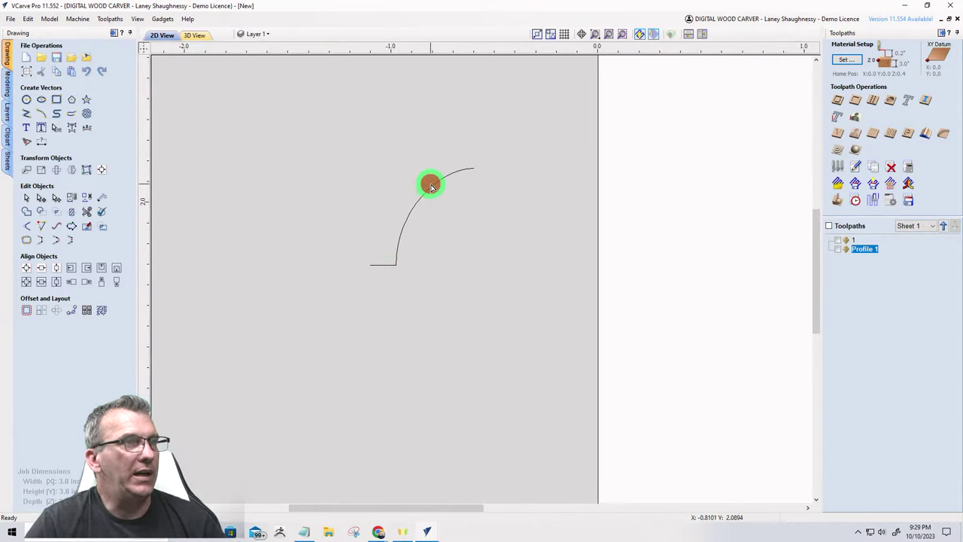
Draw a short vertical line upward from the arc's top end.
{"action": "double_click", "coordinate": [430, 187]}
{"action": "left_click", "coordinate": [27, 114]}
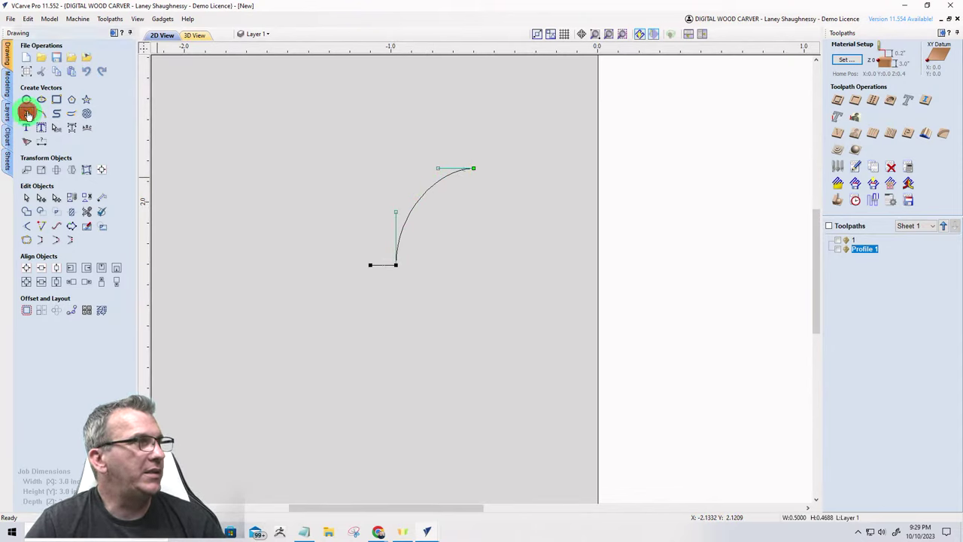
{"action": "left_click", "coordinate": [473, 168]}
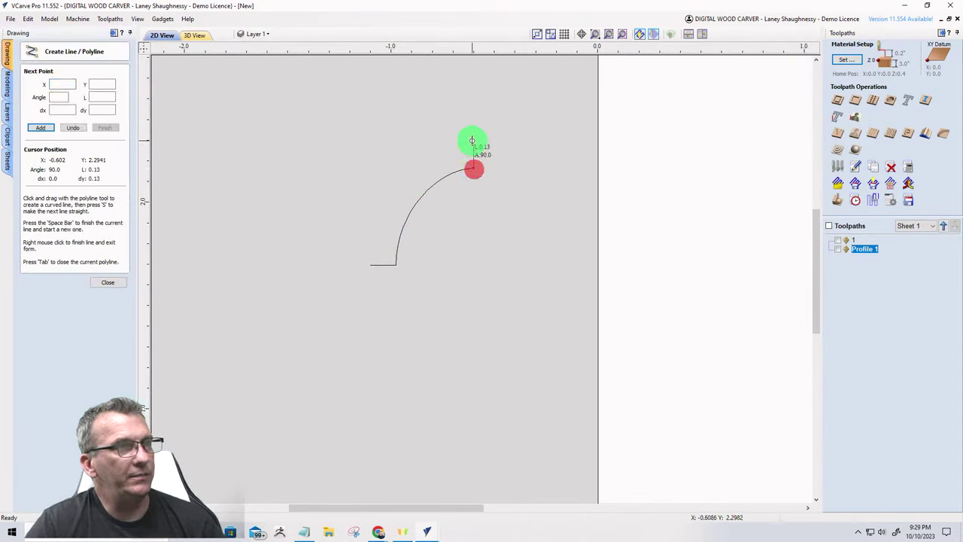
{"action": "left_click", "coordinate": [476, 144]}
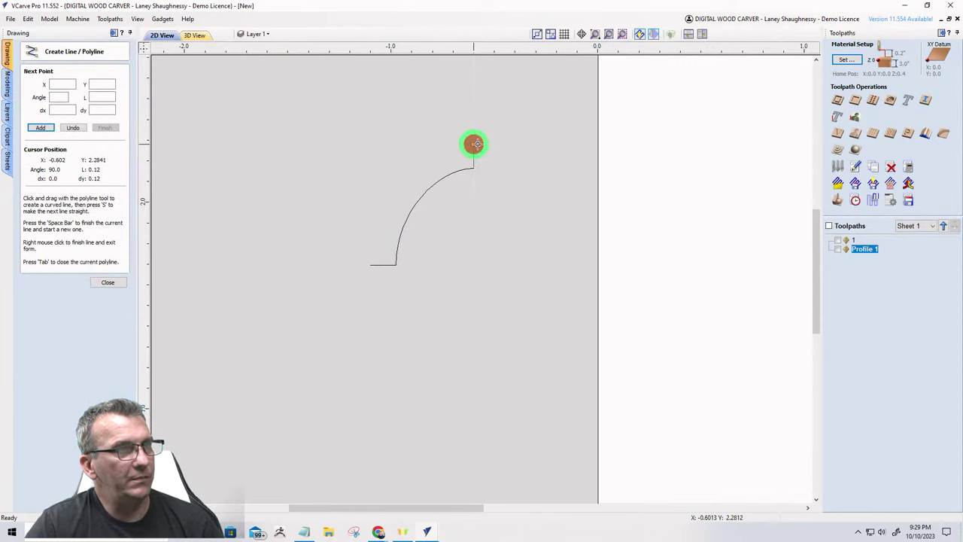
{"action": "left_click", "coordinate": [107, 282]}
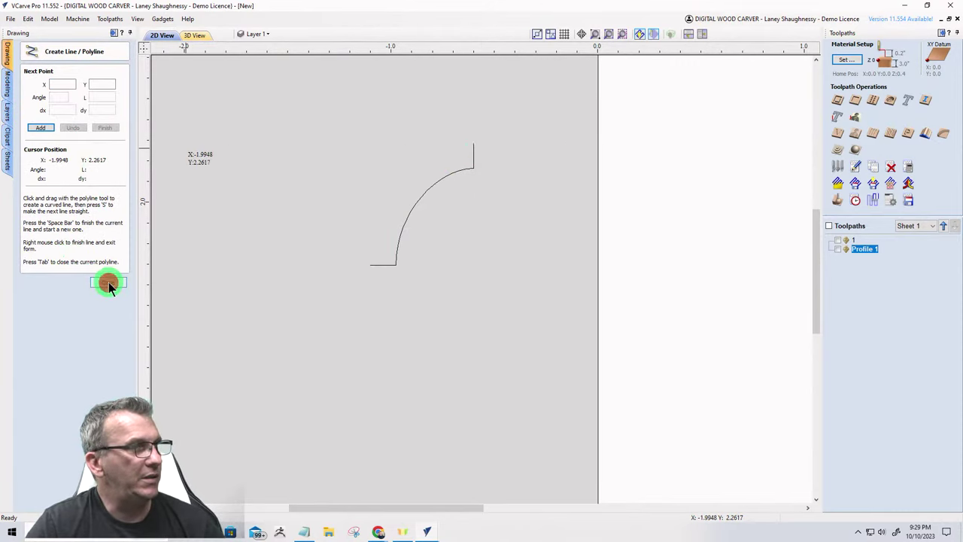
Join the arc and the vertical line into one open vector.
{"action": "left_click_drag", "start_coordinate": [517, 272], "coordinate": [464, 223]}
{"action": "left_click_drag", "start_coordinate": [322, 113], "coordinate": [322, 113]}
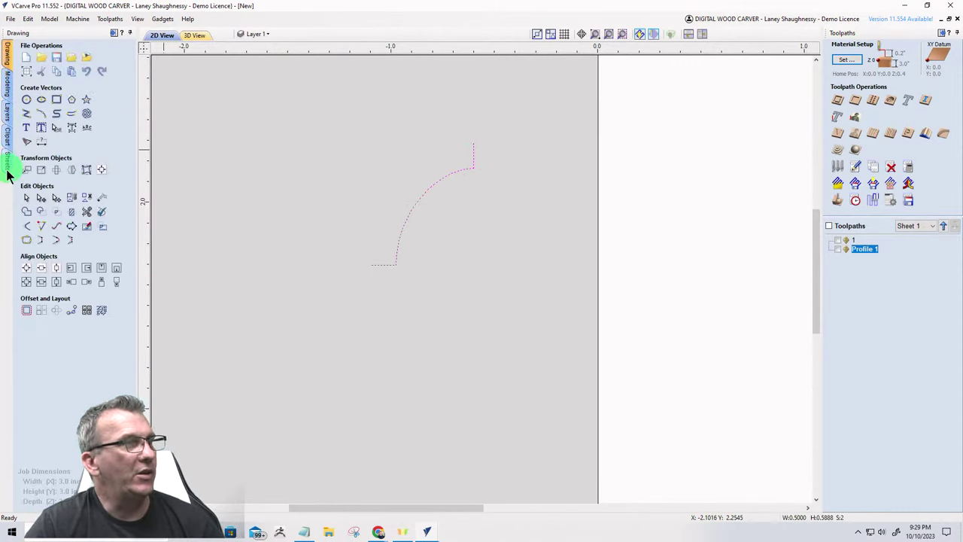
{"action": "left_click", "coordinate": [27, 199]}
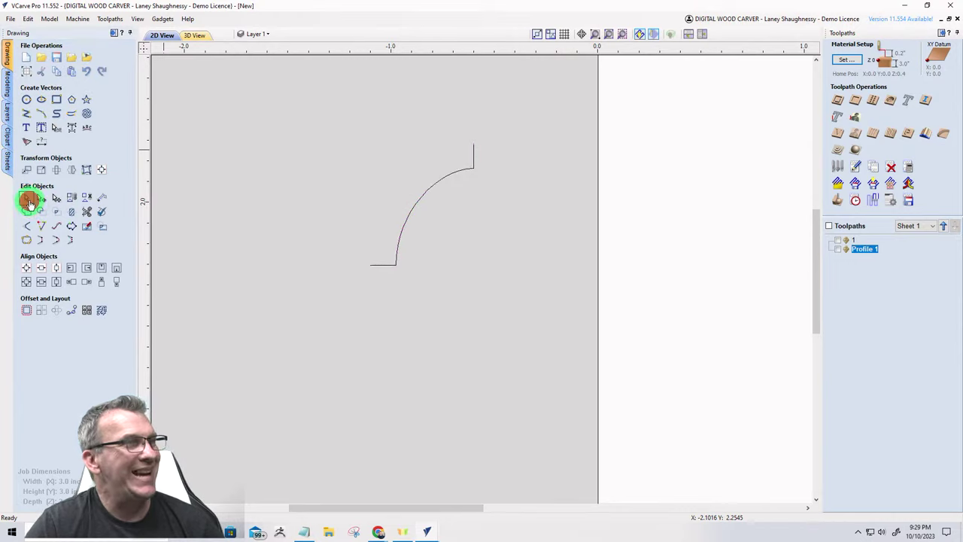
{"action": "left_click", "coordinate": [26, 240]}
{"action": "mouse_move", "coordinate": [290, 97]}
{"action": "left_mouse_down"}
{"action": "mouse_move", "coordinate": [314, 107]}
{"action": "mouse_move", "coordinate": [454, 320]}
{"action": "left_mouse_up"}
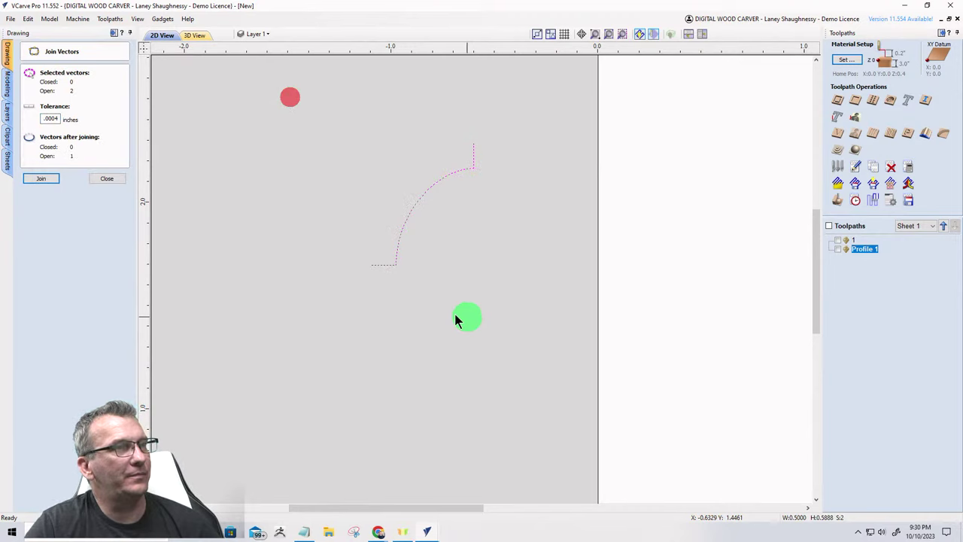
{"action": "left_click", "coordinate": [42, 178]}
{"action": "left_click", "coordinate": [109, 180]}
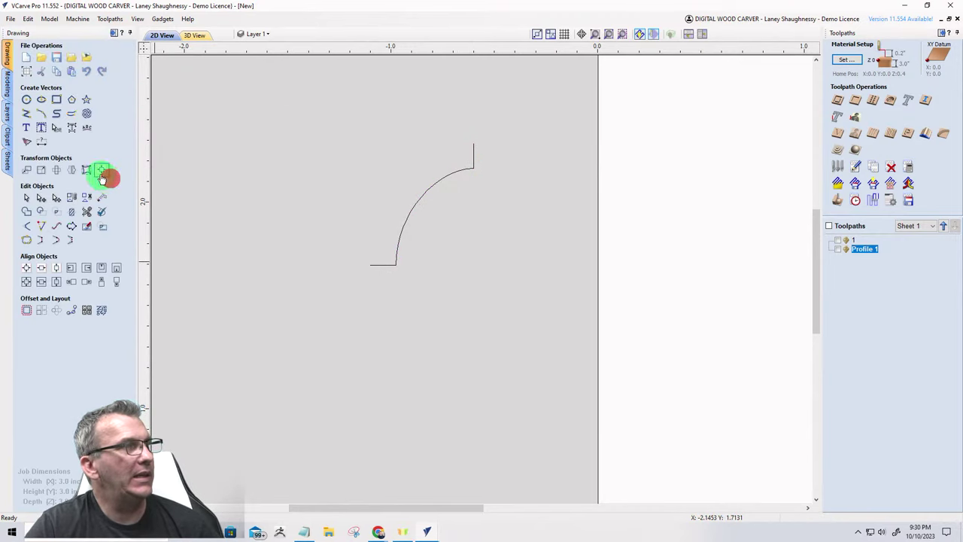
{"action": "left_click", "coordinate": [40, 145]}
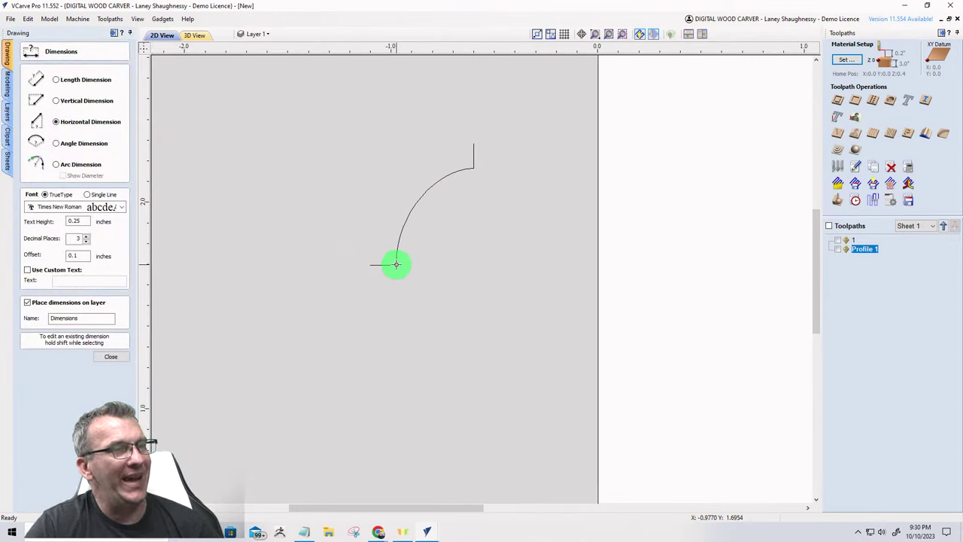
{"action": "left_click", "coordinate": [57, 104]}
{"action": "left_click", "coordinate": [395, 264]}
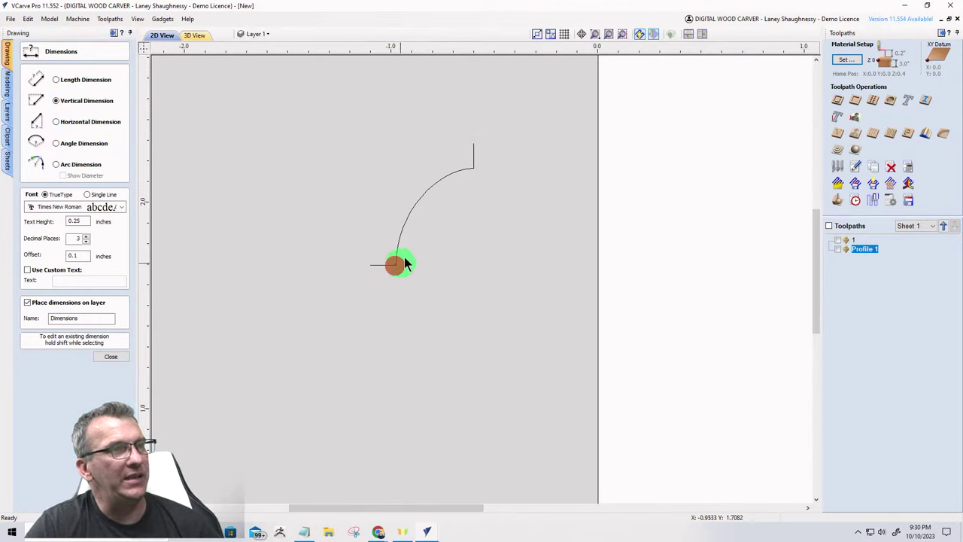
{"action": "left_click", "coordinate": [473, 169]}
{"action": "left_click", "coordinate": [474, 249]}
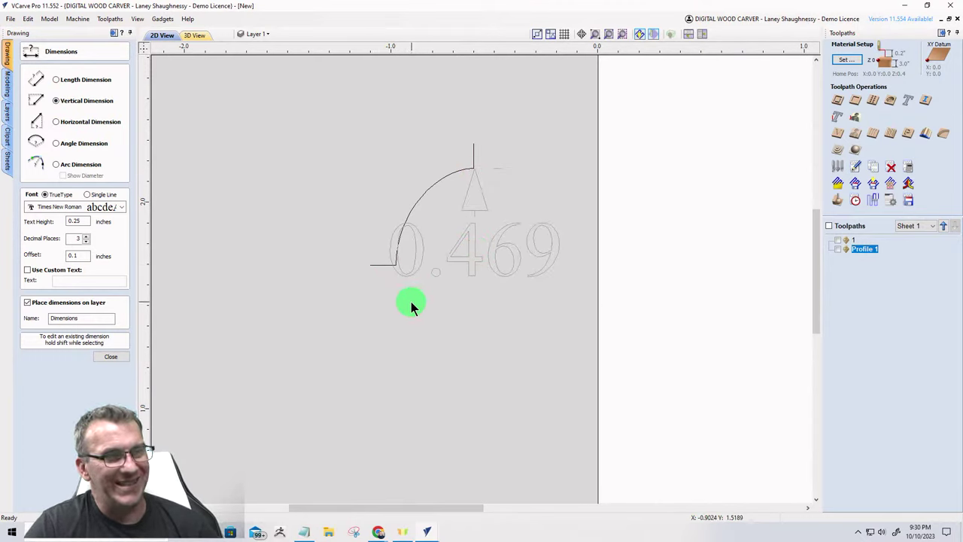
{"action": "key", "text": "ctrl+z"}
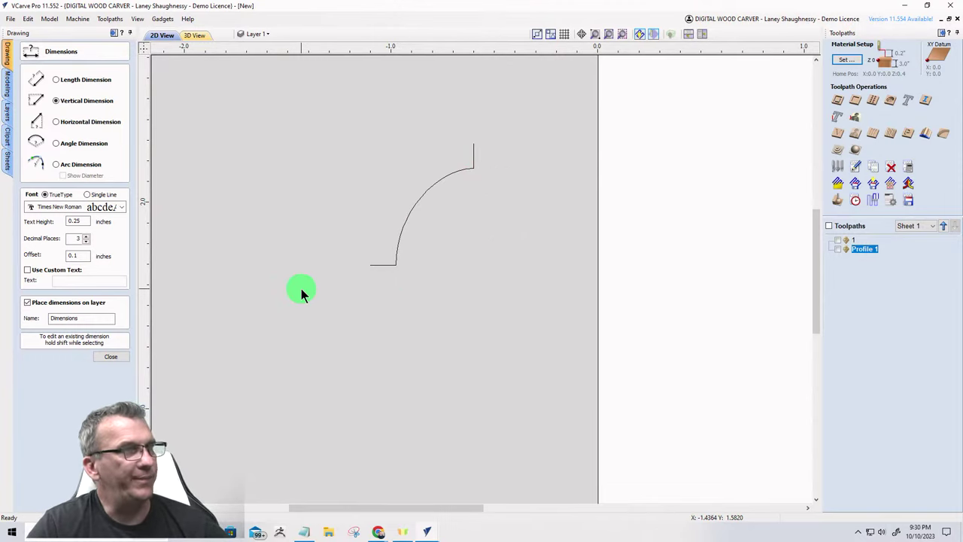
{"action": "left_click", "coordinate": [57, 122]}
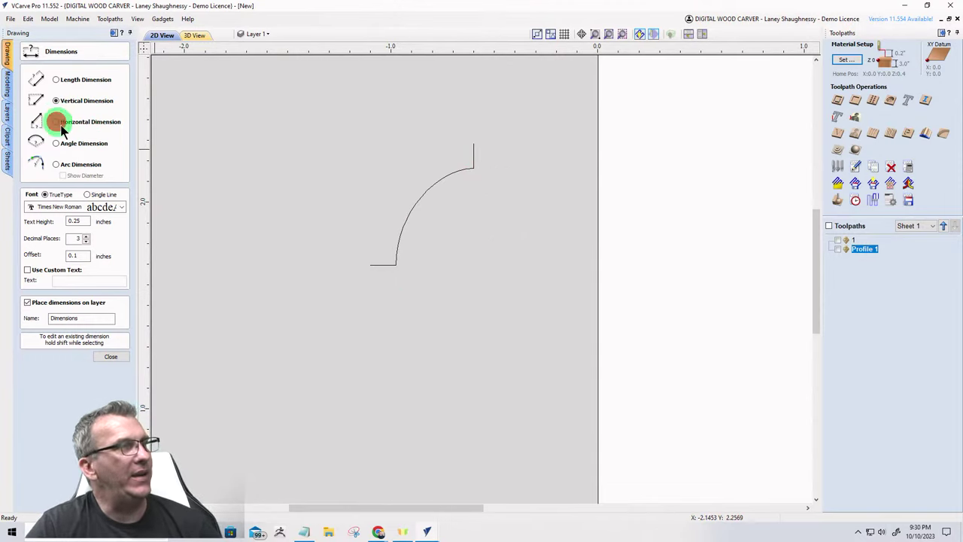
{"action": "left_click", "coordinate": [398, 264]}
{"action": "left_click", "coordinate": [472, 172]}
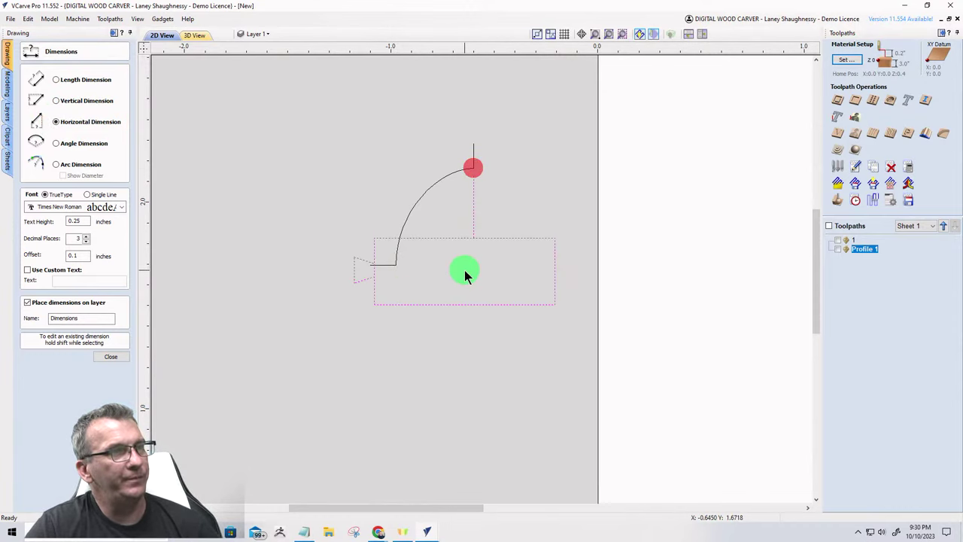
{"action": "left_click", "coordinate": [464, 270]}
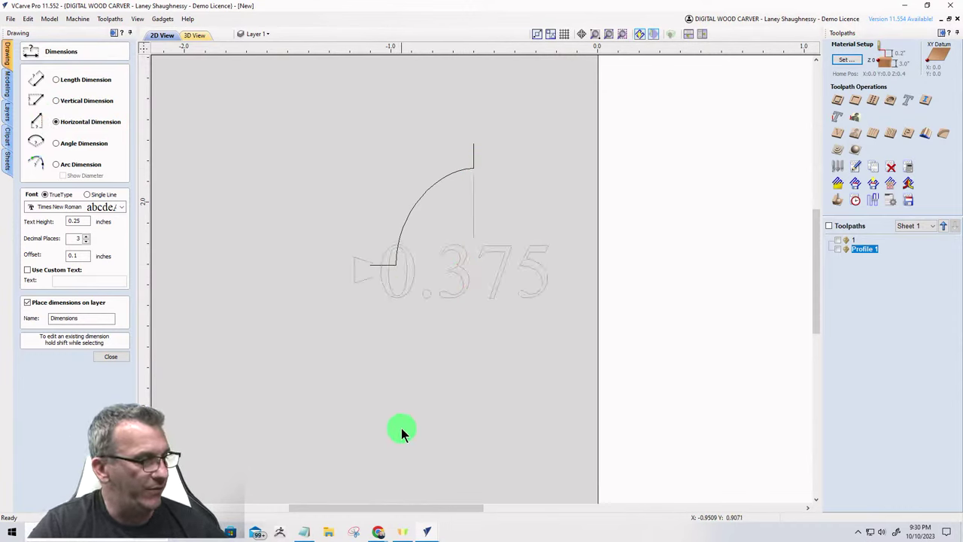
{"action": "key", "text": "ctrl+z"}
{"action": "left_click", "coordinate": [111, 359]}
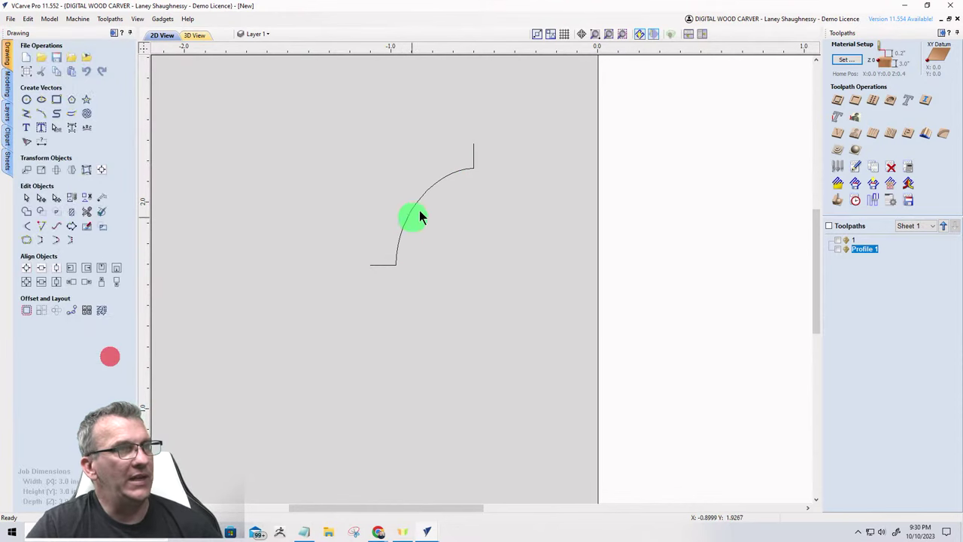
Create a new Form Tool in the Imperial Tools group of the tool database.
{"action": "left_click", "coordinate": [423, 193]}
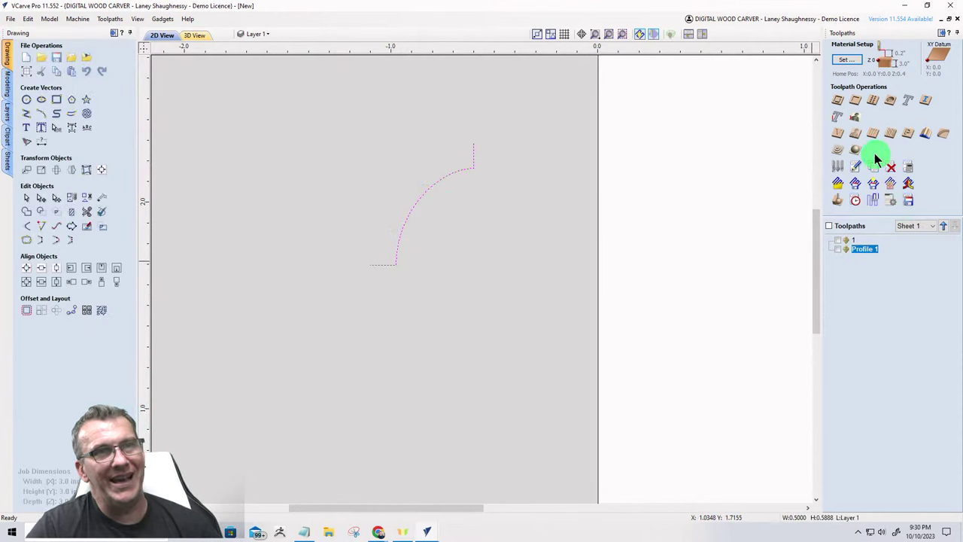
{"action": "left_click", "coordinate": [838, 169]}
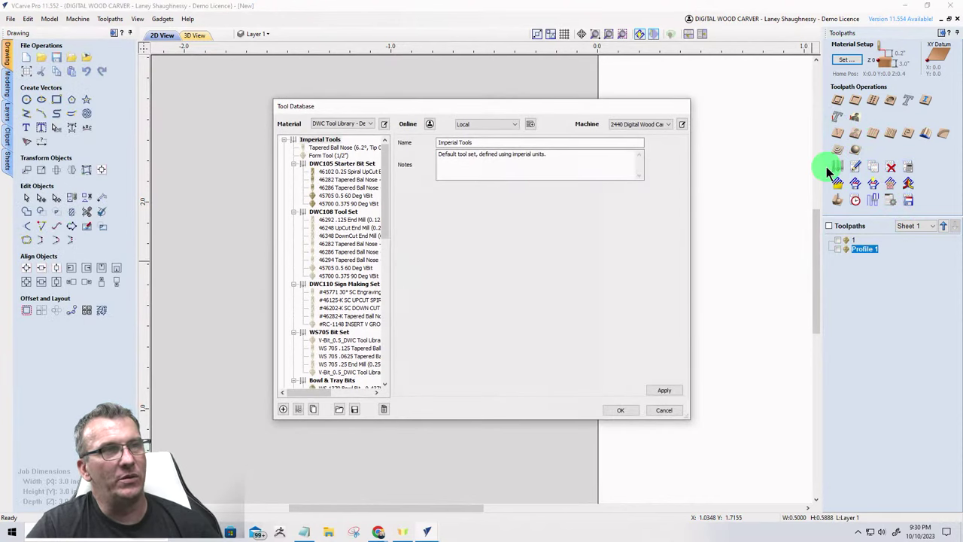
{"action": "left_click", "coordinate": [320, 140]}
{"action": "left_click", "coordinate": [283, 409]}
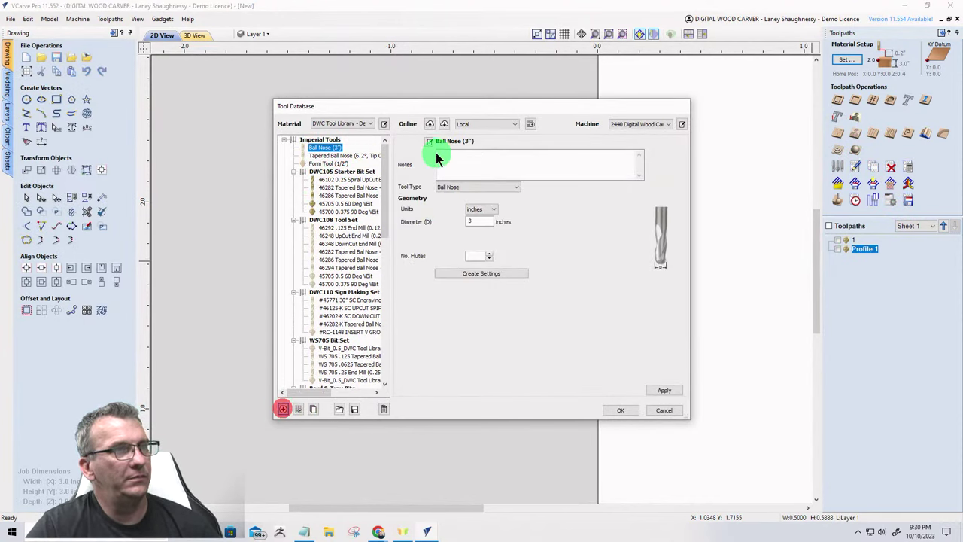
{"action": "left_click", "coordinate": [479, 187]}
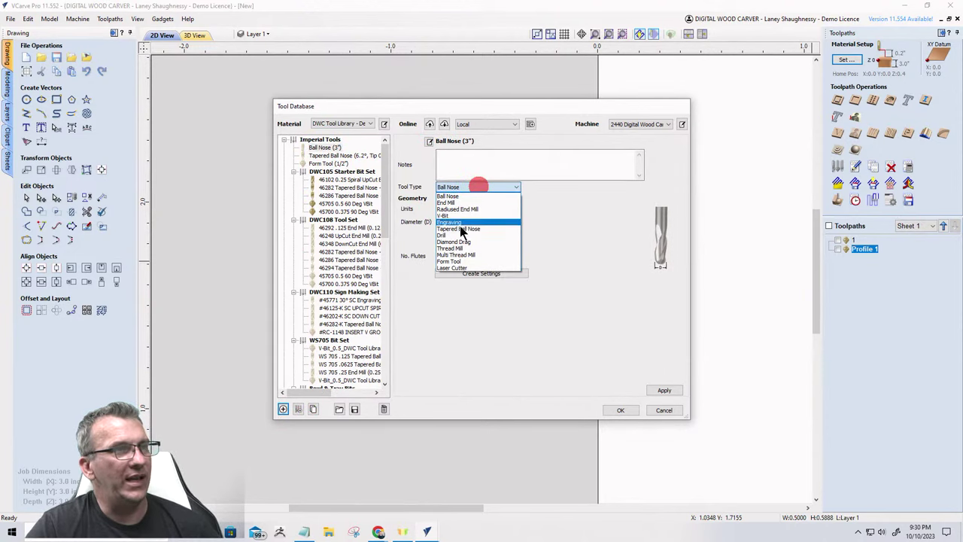
{"action": "left_click", "coordinate": [449, 262]}
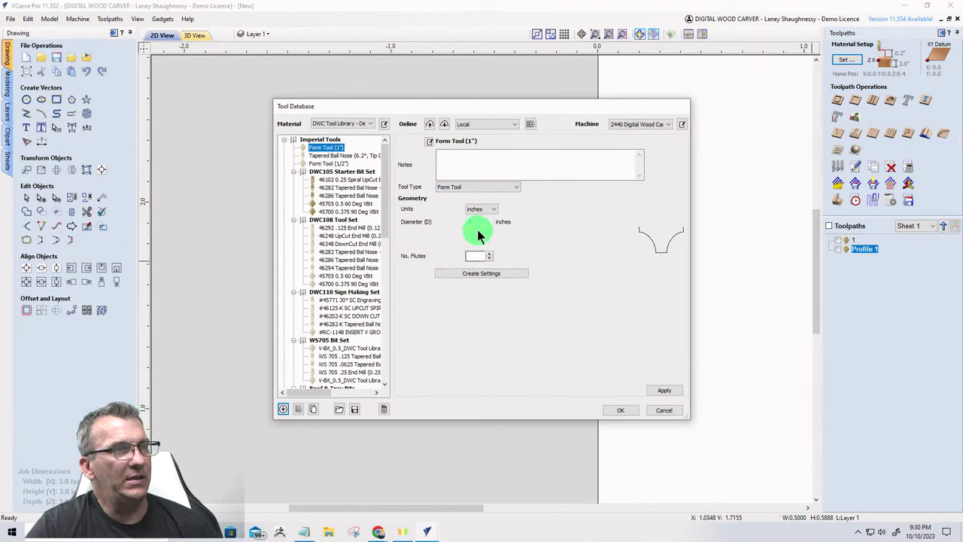
Give the form tool 2 flutes, 0.469 pass depth and 33.3% stepover, and save.
{"action": "left_click", "coordinate": [489, 256]}
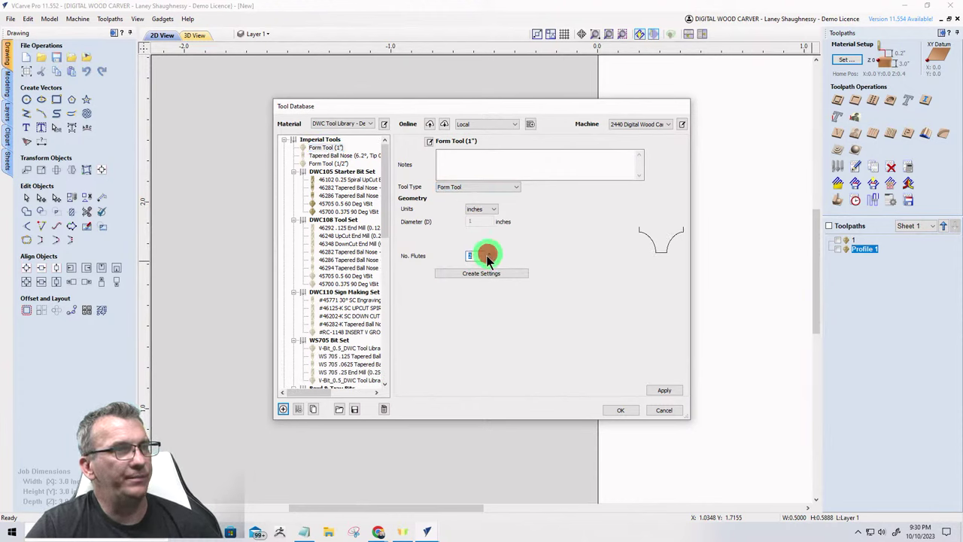
{"action": "type", "text": "2"}
{"action": "left_click", "coordinate": [481, 273]}
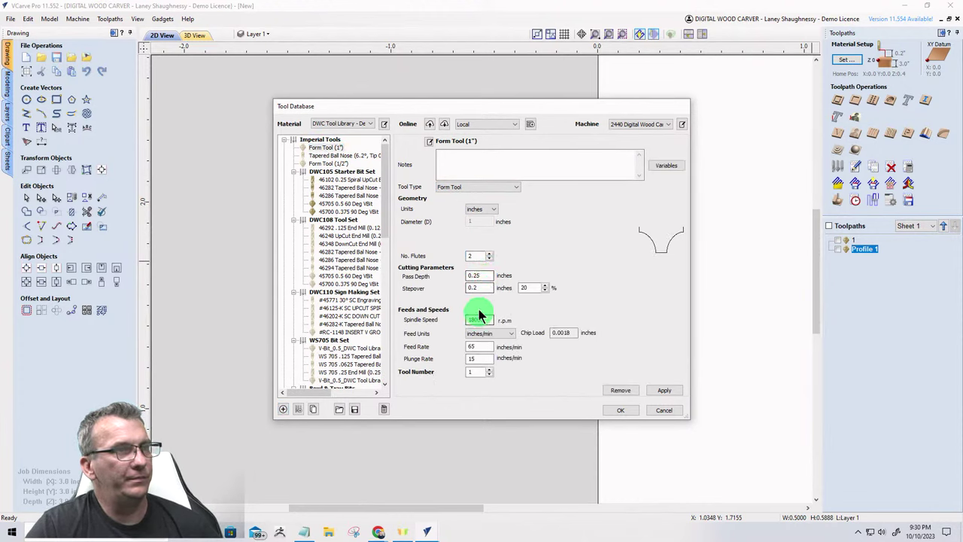
{"action": "left_click", "coordinate": [482, 275]}
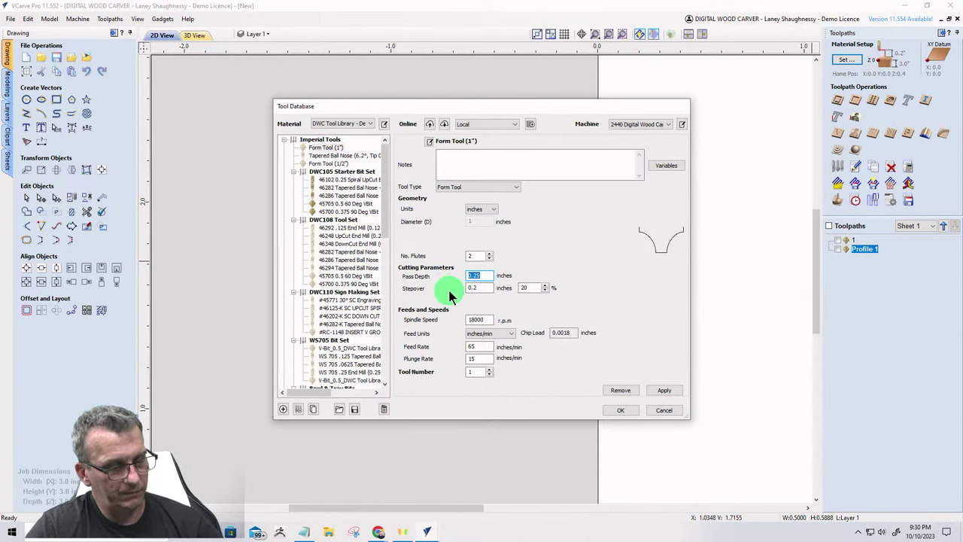
{"action": "type", "text": "0.469"}
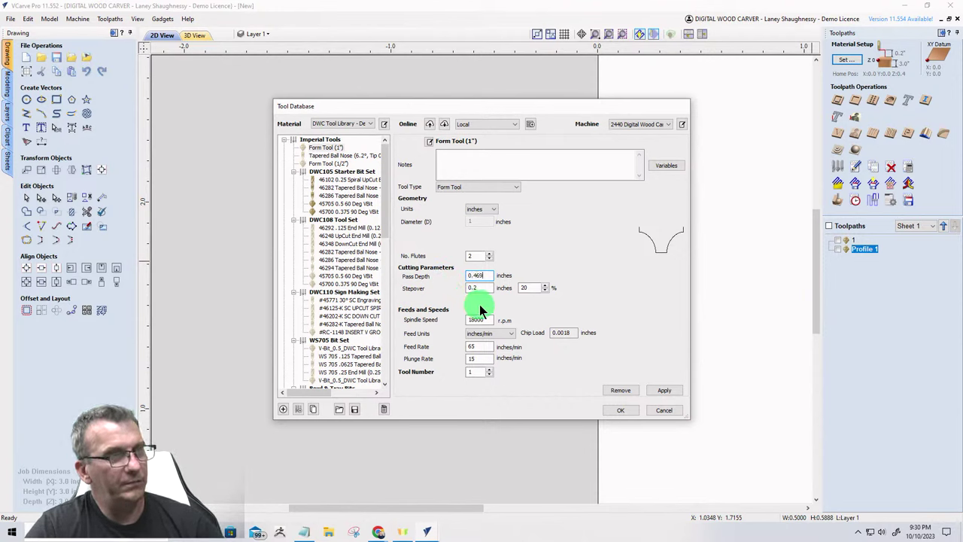
{"action": "double_click", "coordinate": [539, 288]}
{"action": "type", "text": "33.3"}
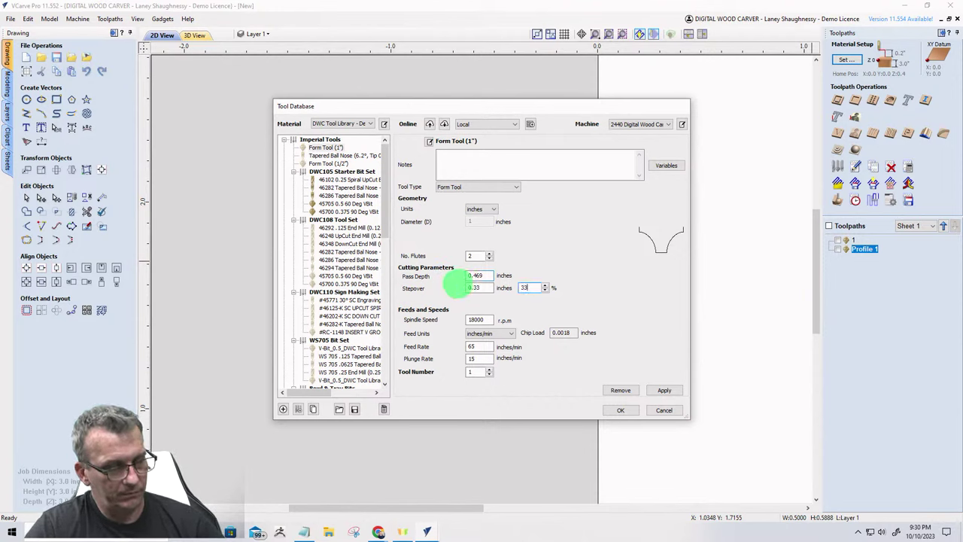
{"action": "left_click", "coordinate": [662, 390]}
{"action": "left_click", "coordinate": [619, 410]}
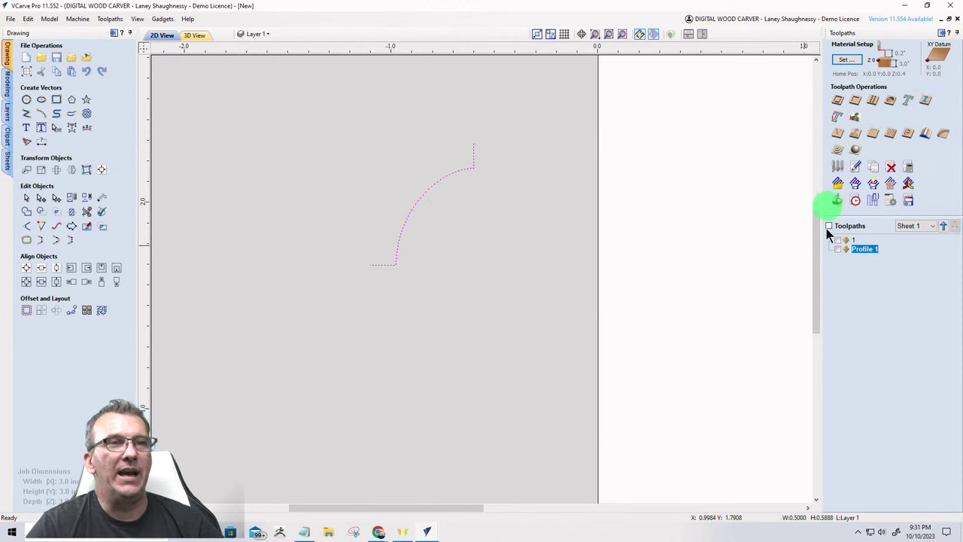
Set Profile 1's cut depth to 0.469 and allowance offset to -0.375.
{"action": "left_click", "coordinate": [856, 252]}
{"action": "scroll", "coordinate": [408, 241], "scroll_direction": "down", "scroll_amount": 3}
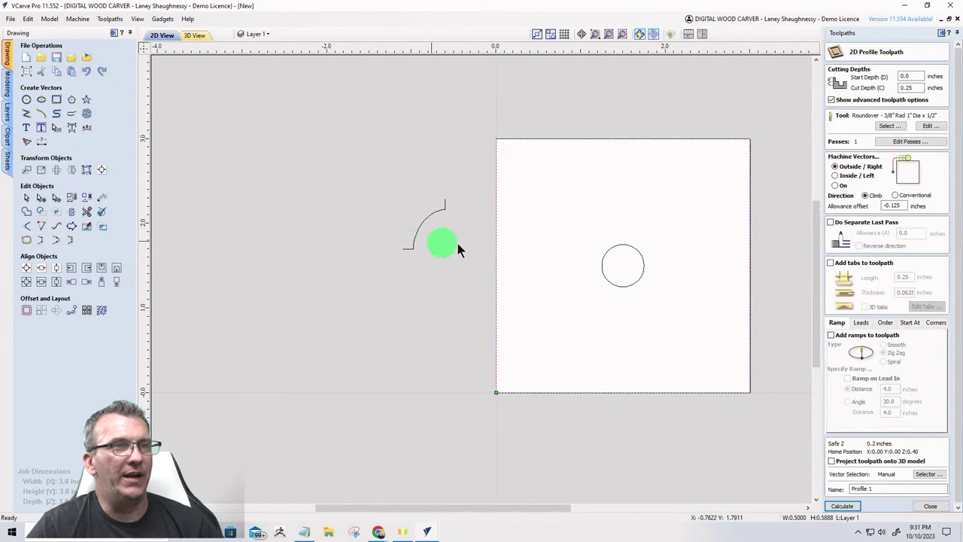
{"action": "double_click", "coordinate": [906, 87]}
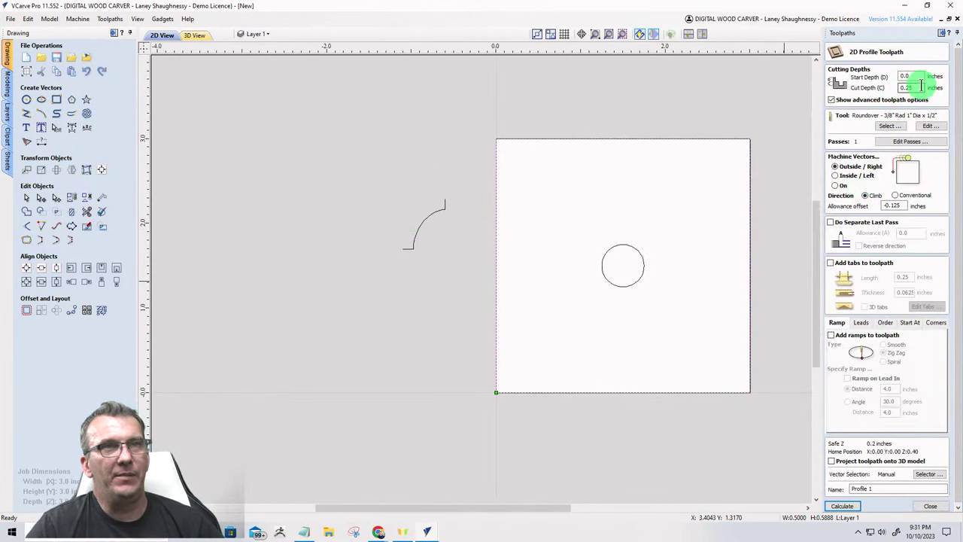
{"action": "type", "text": ".469"}
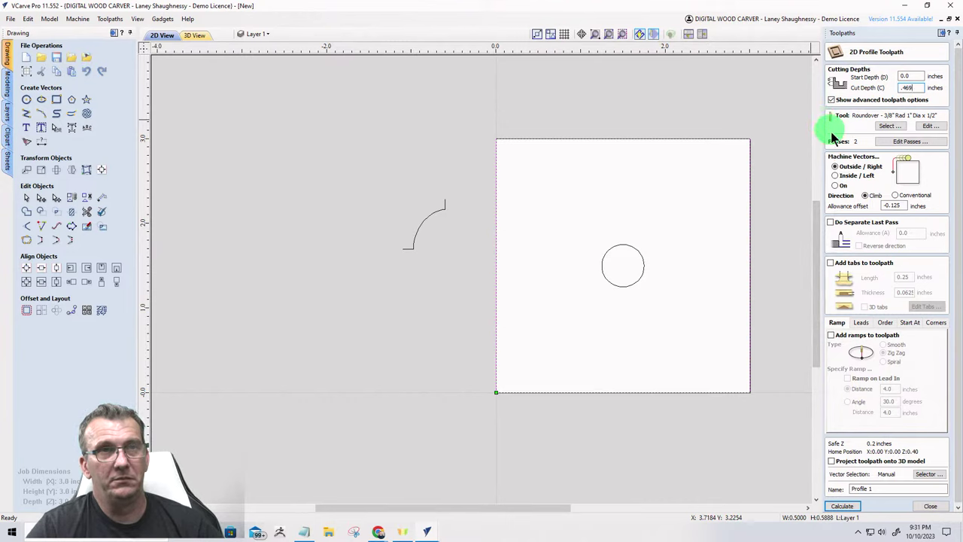
{"action": "double_click", "coordinate": [901, 204]}
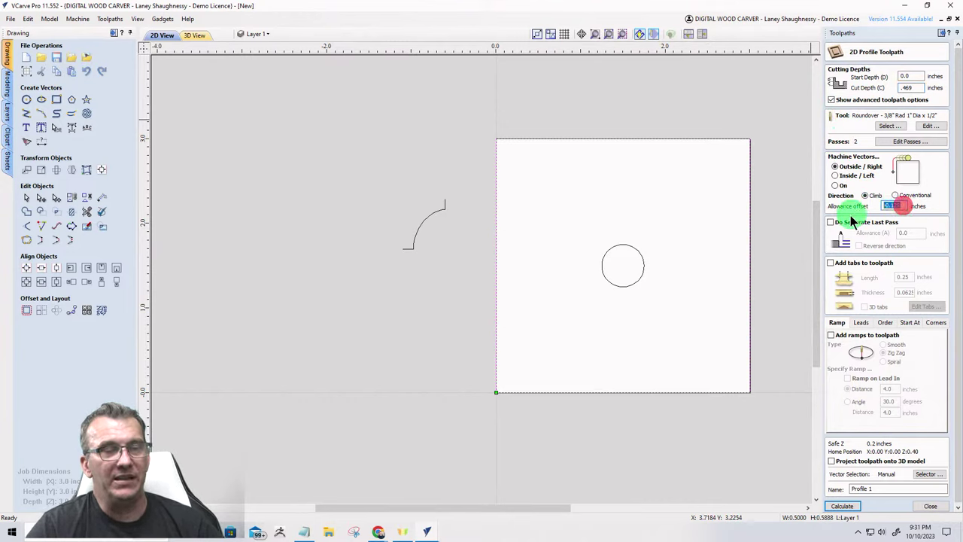
{"action": "type", "text": "-0.37"}
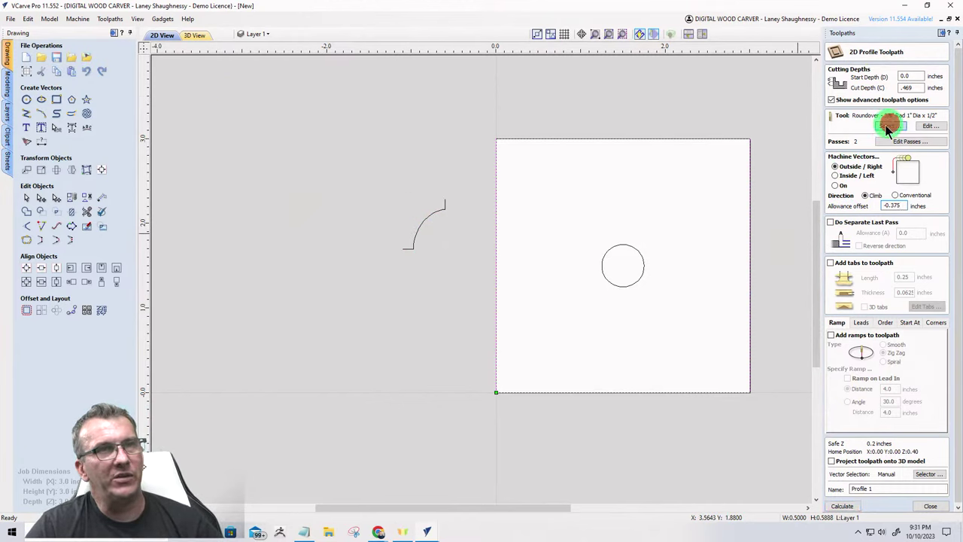
Assign the Form Tool (1") from Imperial Tools to the toolpath.
{"action": "left_click", "coordinate": [888, 127]}
{"action": "scroll", "coordinate": [335, 158], "scroll_direction": "up", "scroll_amount": 3}
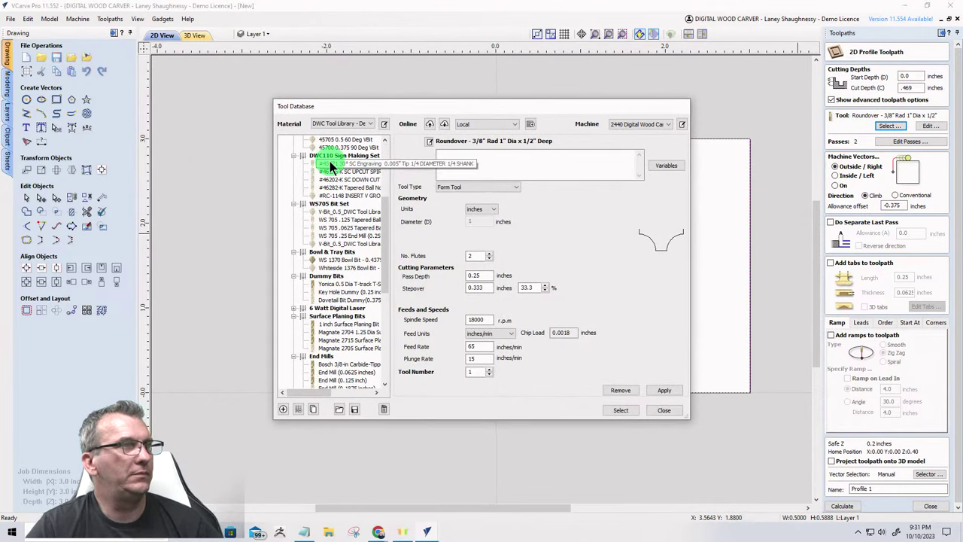
{"action": "scroll", "coordinate": [331, 166], "scroll_direction": "up", "scroll_amount": 5}
{"action": "left_click", "coordinate": [325, 147]}
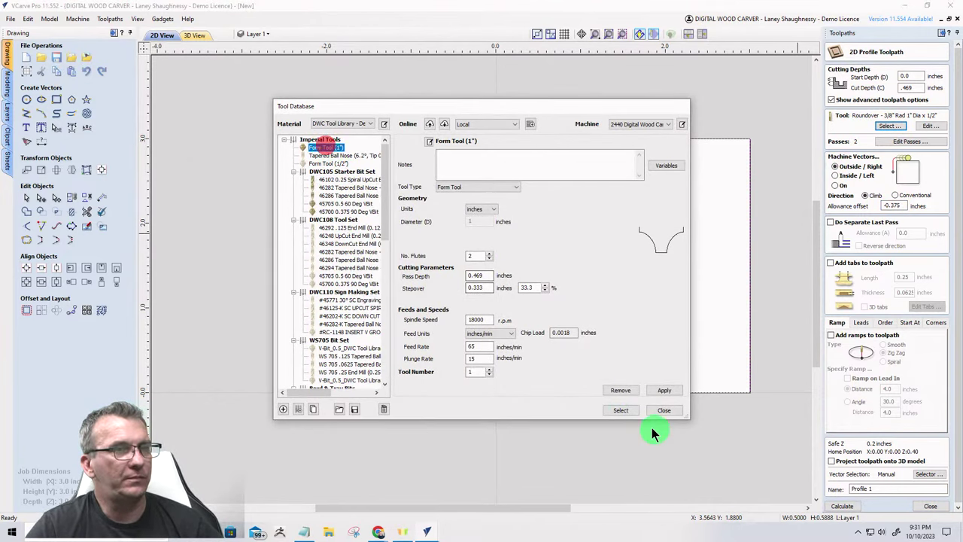
{"action": "left_click", "coordinate": [621, 410]}
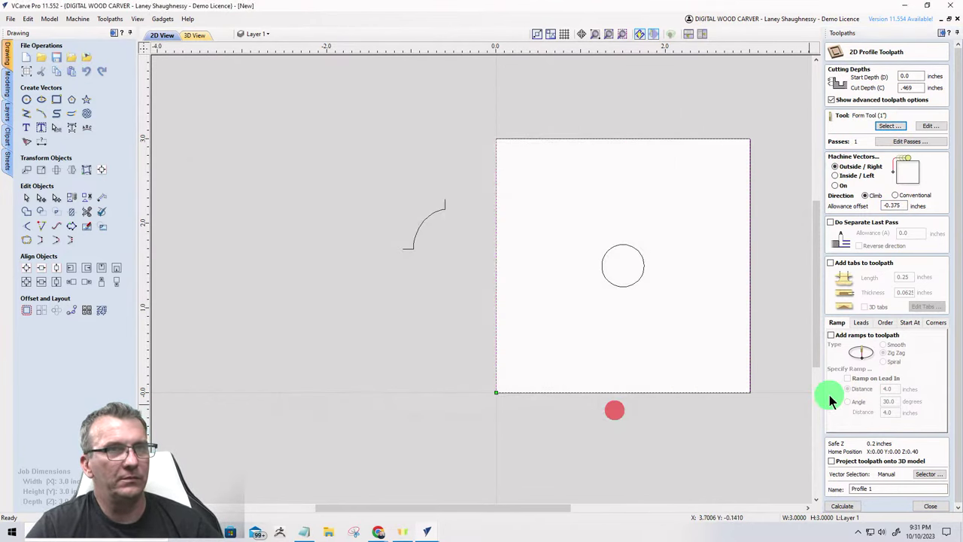
Calculate Profile 1 and simulate the visible toolpaths on fresh stock.
{"action": "left_click", "coordinate": [835, 505]}
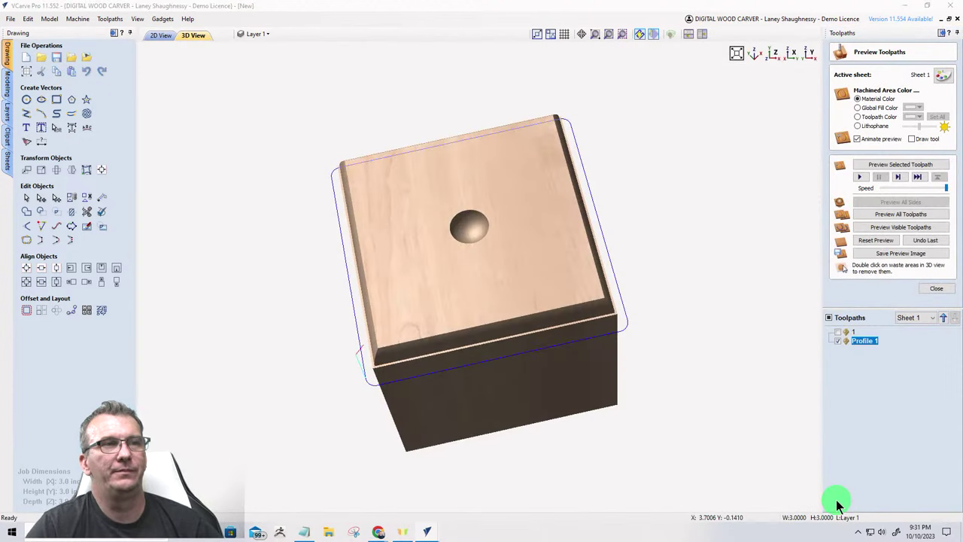
{"action": "left_click", "coordinate": [866, 240]}
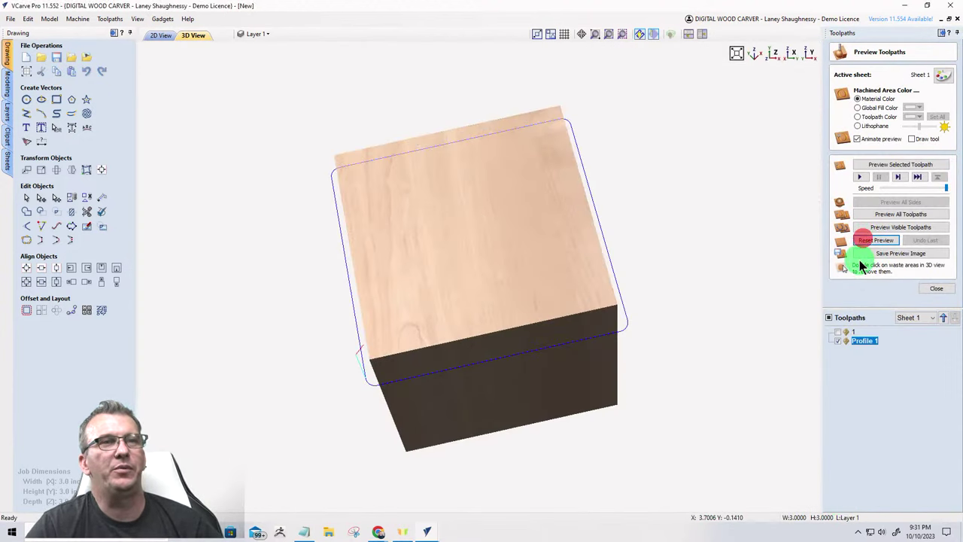
{"action": "left_click", "coordinate": [883, 230]}
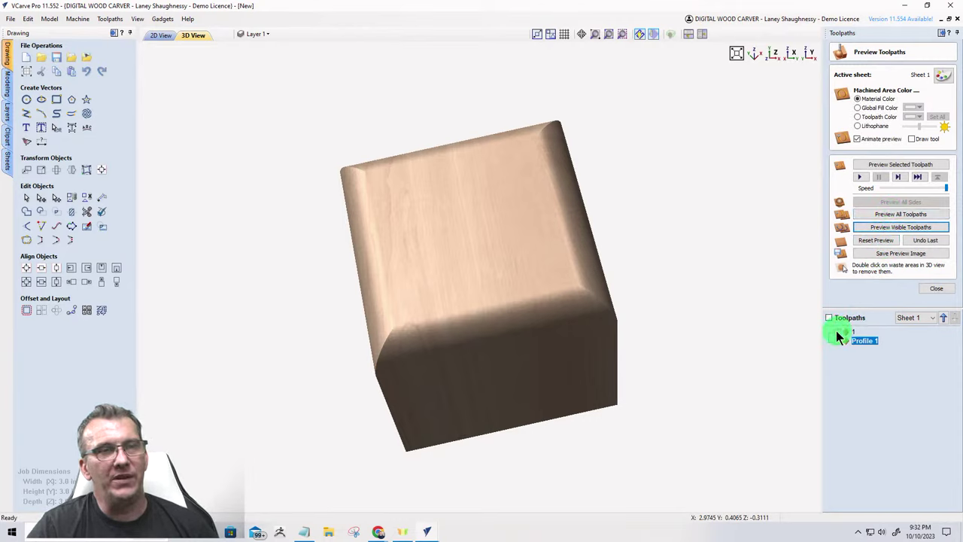
{"action": "left_click", "coordinate": [893, 227]}
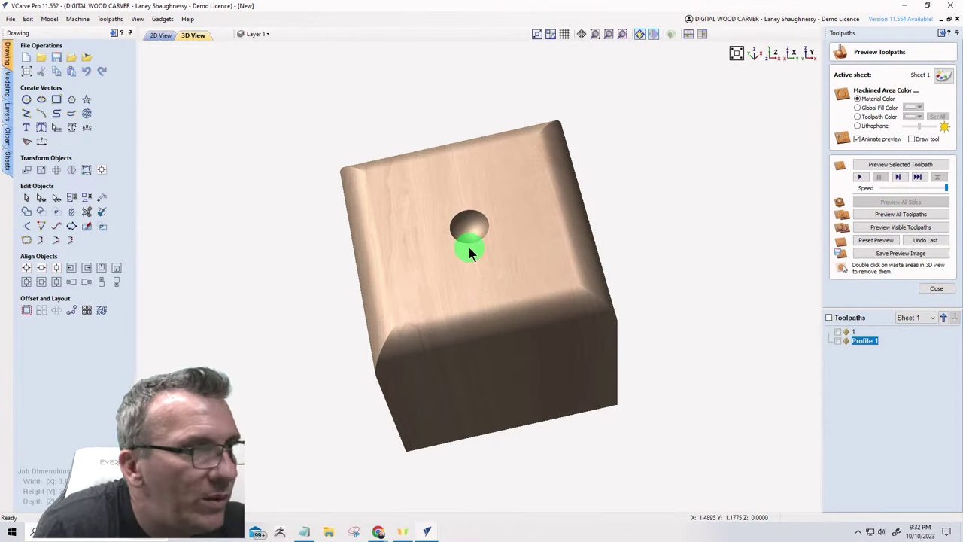
Orbit the preview to inspect the rounded edges, then return to the 2D toolpath list.
{"action": "left_click_drag", "start_coordinate": [440, 307], "coordinate": [564, 247]}
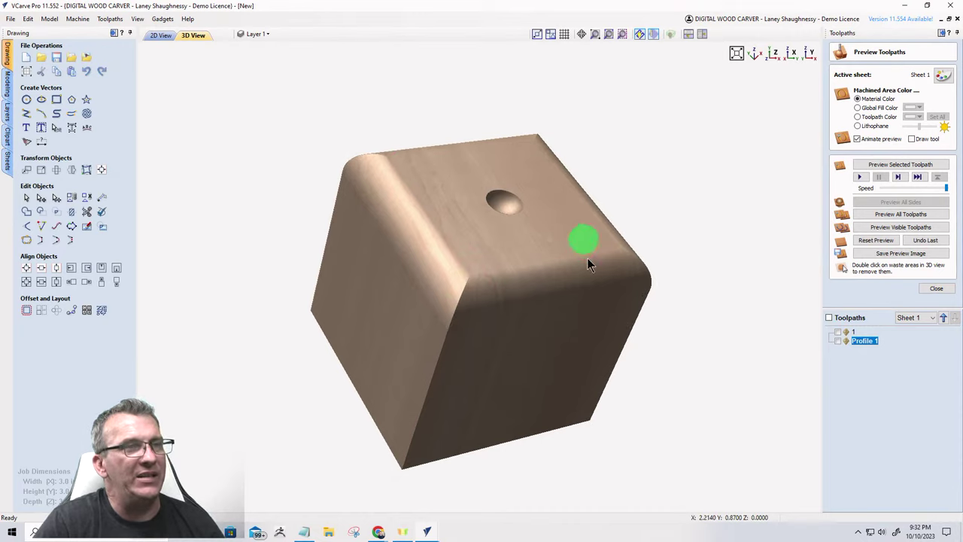
{"action": "left_click_drag", "start_coordinate": [598, 332], "coordinate": [323, 84]}
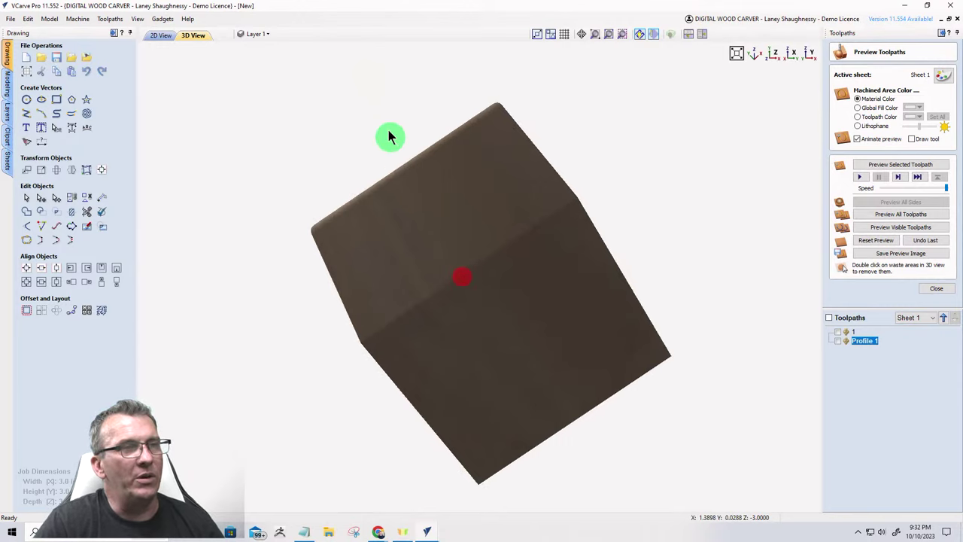
{"action": "left_click_drag", "start_coordinate": [389, 136], "coordinate": [640, 140]}
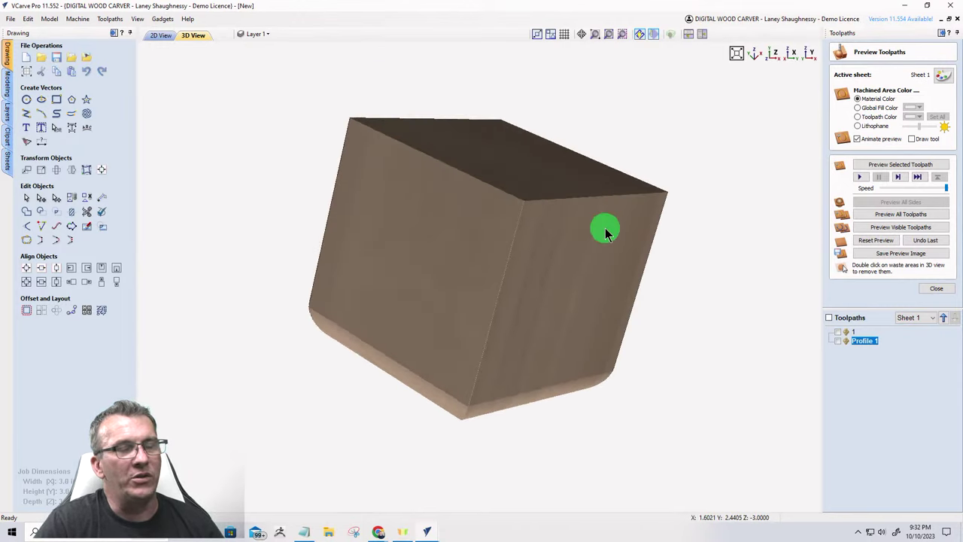
{"action": "left_click_drag", "start_coordinate": [604, 228], "coordinate": [609, 231]}
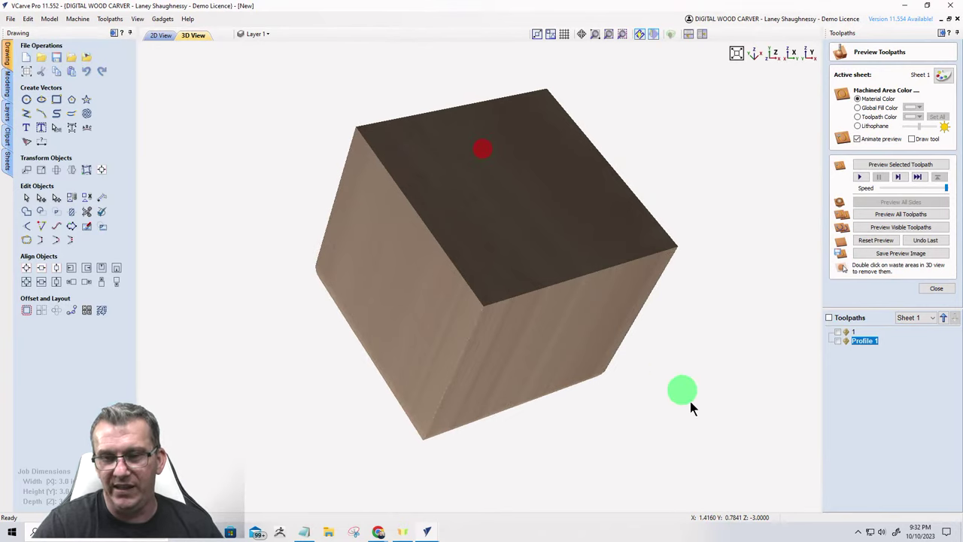
{"action": "left_click_drag", "start_coordinate": [690, 407], "coordinate": [620, 193]}
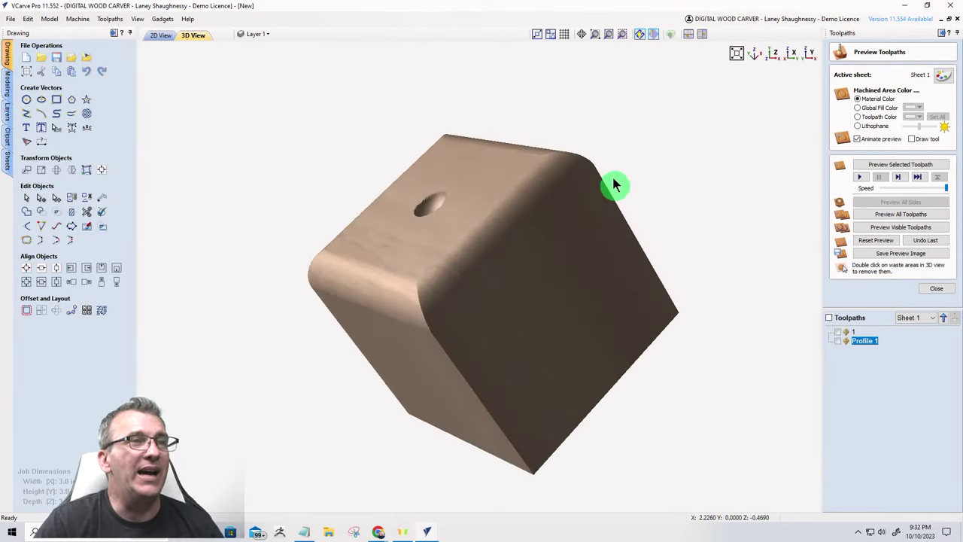
{"action": "left_click_drag", "start_coordinate": [426, 248], "coordinate": [505, 276]}
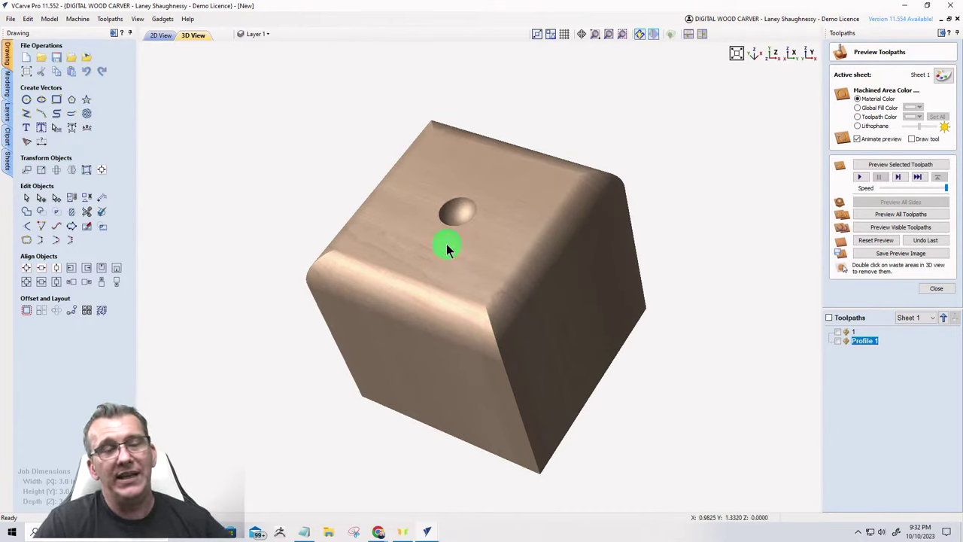
{"action": "left_click", "coordinate": [159, 34]}
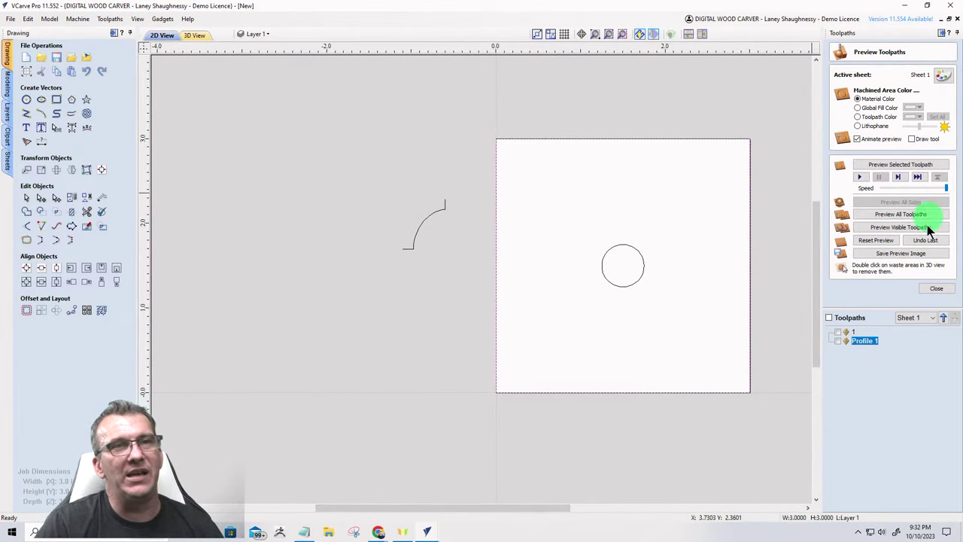
{"action": "left_click", "coordinate": [937, 290]}
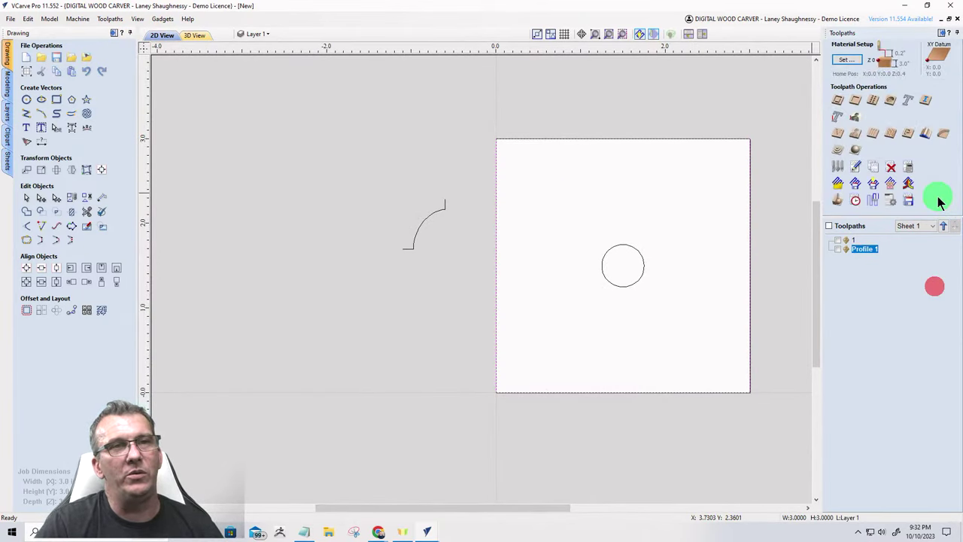
Create Chamfer 1 around the square, check its start depth, and bring up the Tool Database for its bit.
{"action": "left_click", "coordinate": [944, 136]}
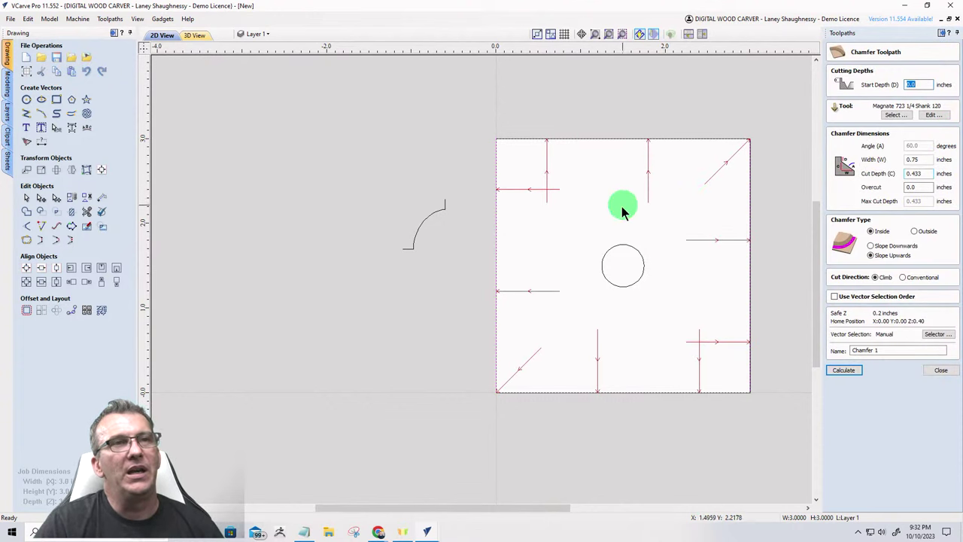
{"action": "scroll", "coordinate": [551, 139], "scroll_direction": "up", "scroll_amount": 4}
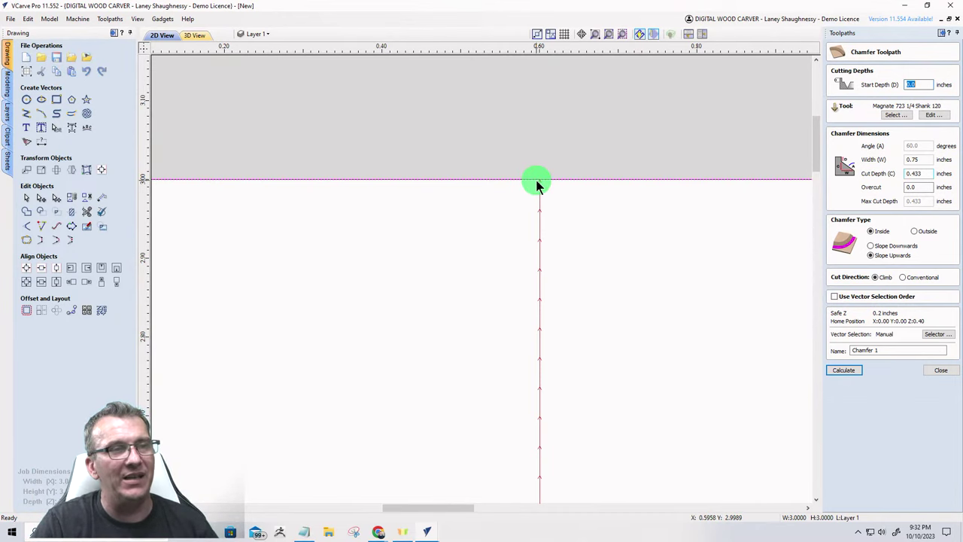
{"action": "scroll", "coordinate": [433, 101], "scroll_direction": "down", "scroll_amount": 3}
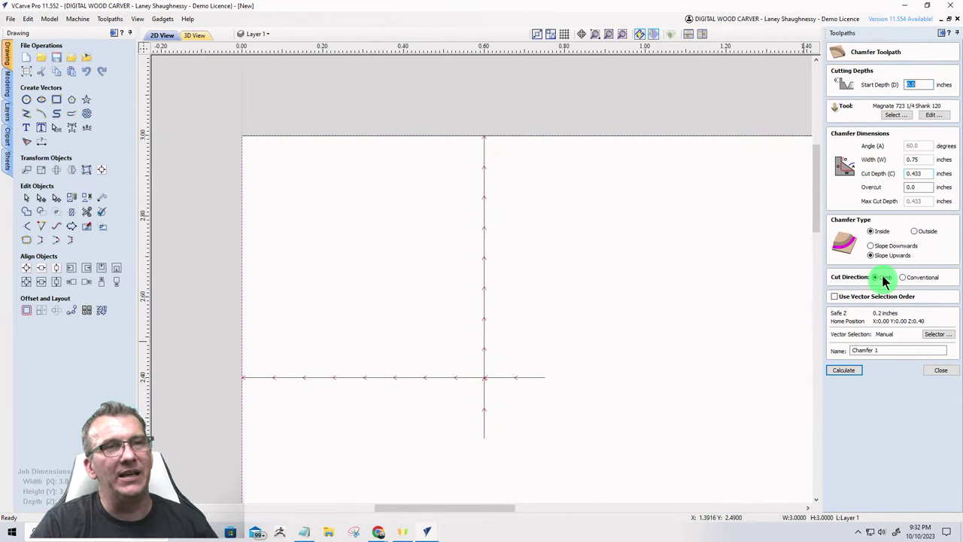
{"action": "left_click_drag", "start_coordinate": [903, 84], "coordinate": [929, 83]}
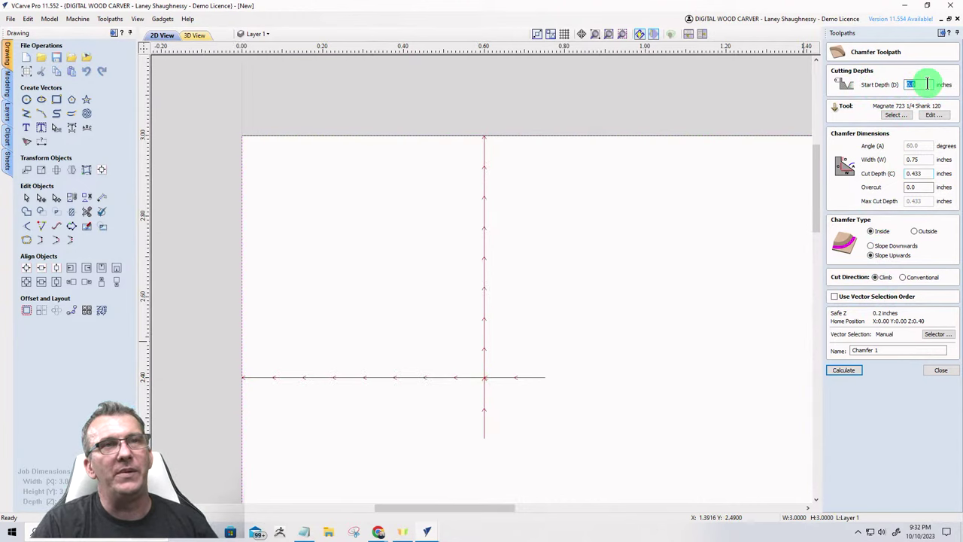
{"action": "left_click", "coordinate": [893, 115]}
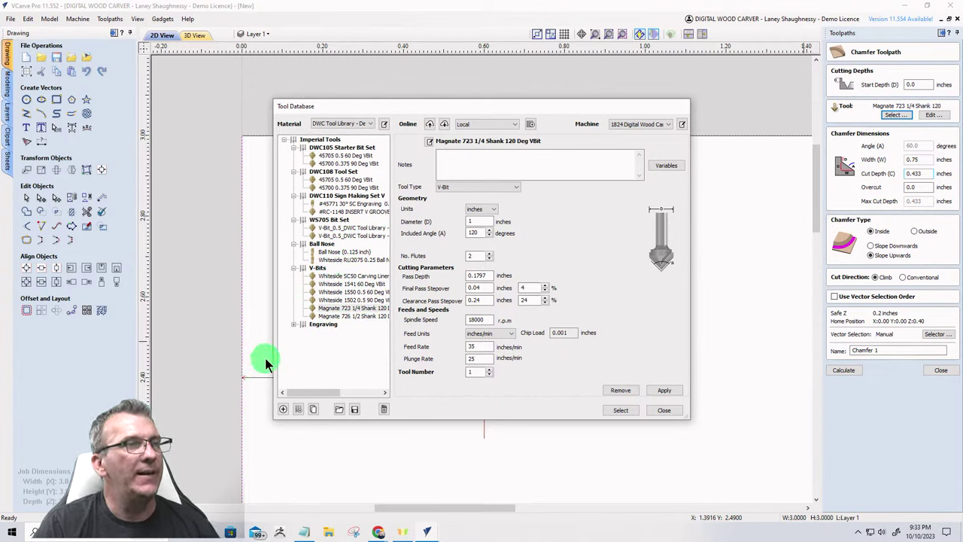
Assign the Whiteside 1502 0.5 90 Deg VBit to Chamfer 1 and apply its settings.
{"action": "left_click", "coordinate": [340, 301]}
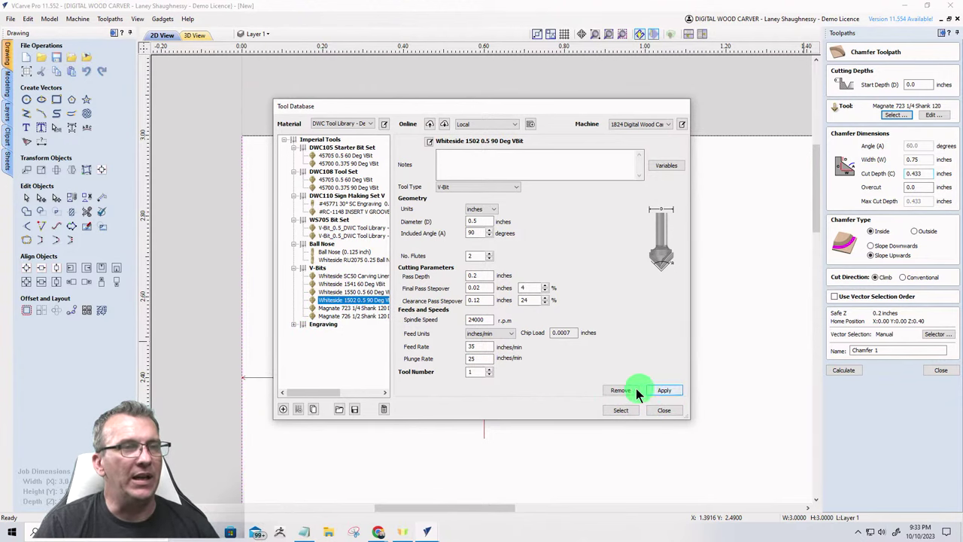
{"action": "left_click", "coordinate": [658, 389]}
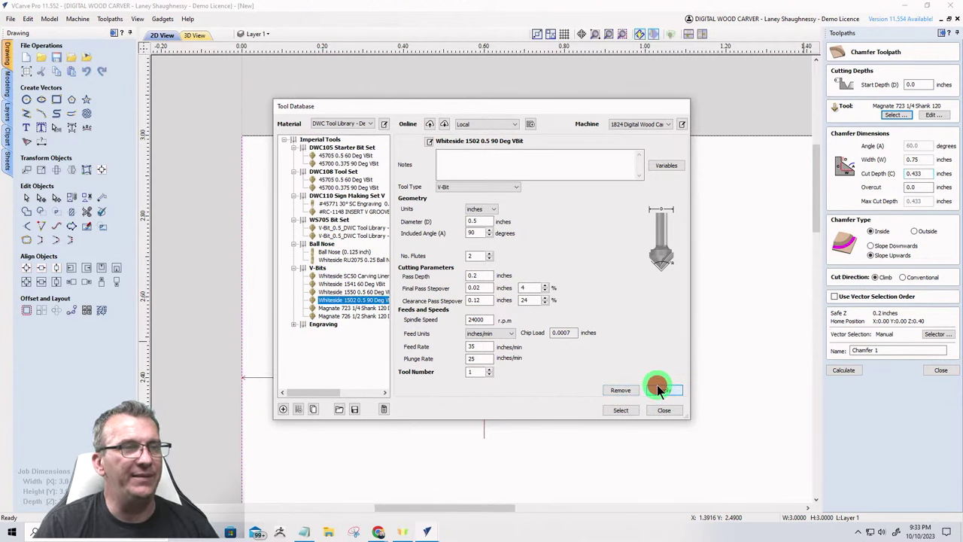
{"action": "left_click", "coordinate": [618, 411]}
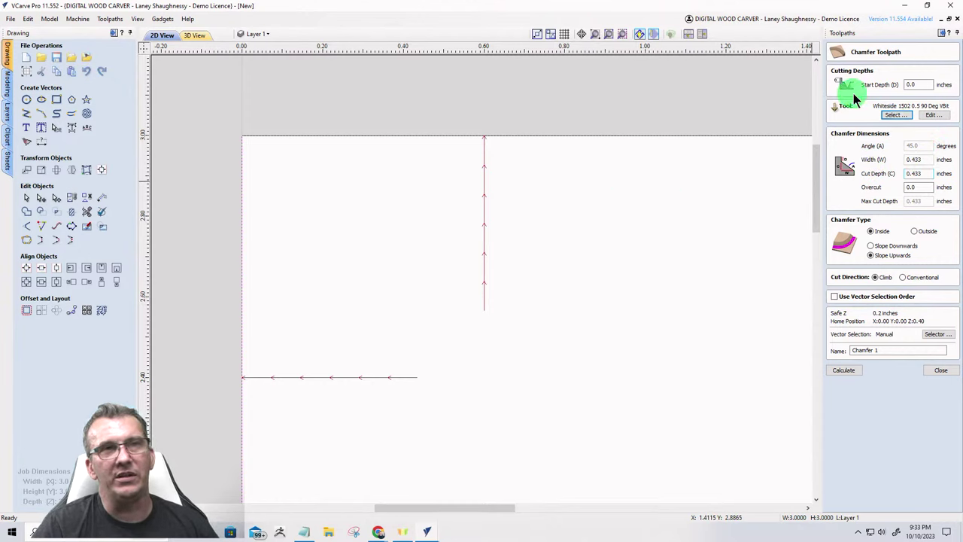
Enter a 0.375-inch chamfer cut depth and calculate Chamfer 1.
{"action": "left_click", "coordinate": [924, 174]}
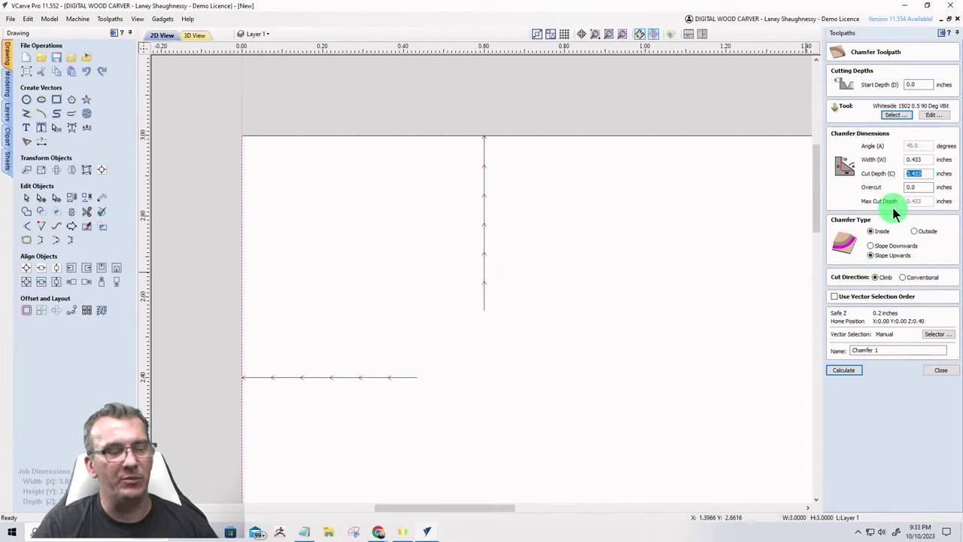
{"action": "type", "text": ".375"}
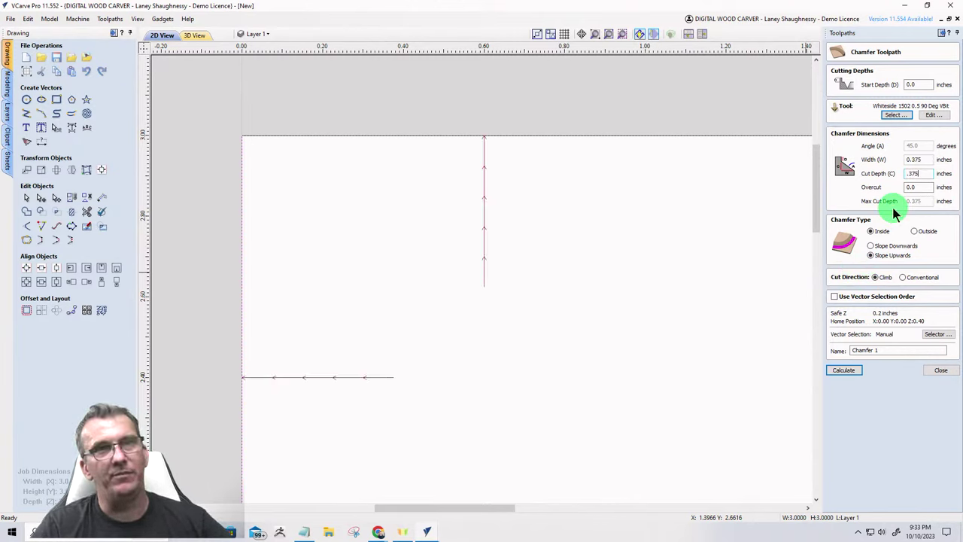
{"action": "left_click", "coordinate": [844, 370]}
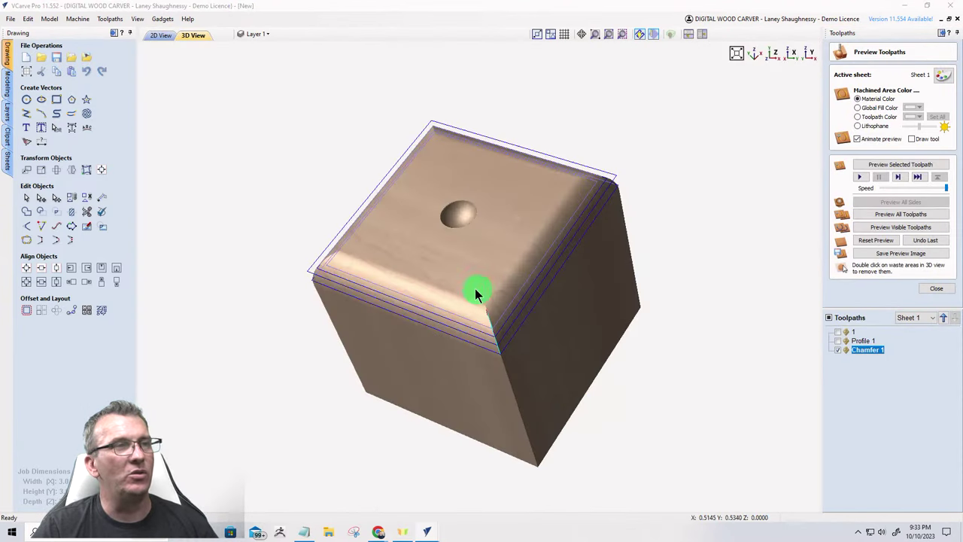
Reset and rerun the visible-toolpath simulation, then orbit the block to view the top chamfer.
{"action": "left_click", "coordinate": [867, 240]}
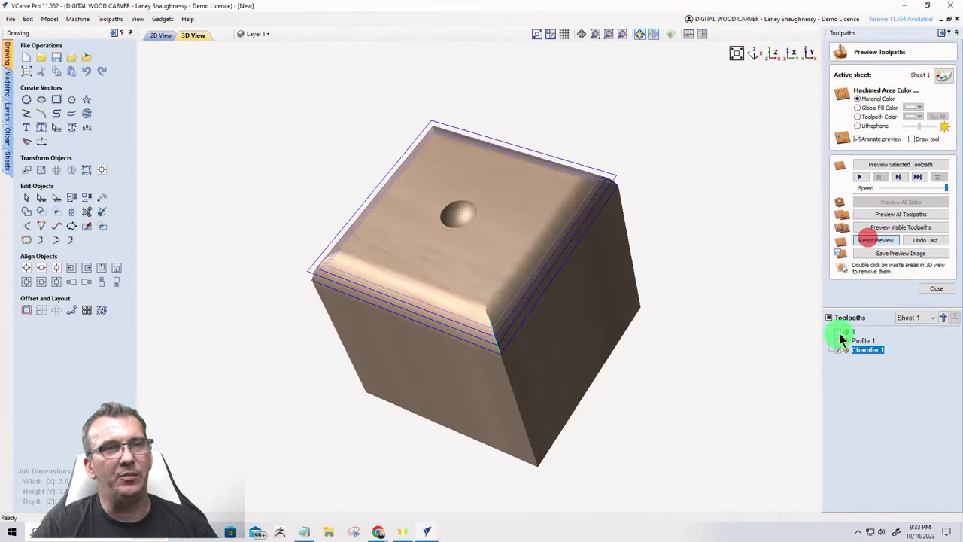
{"action": "left_click", "coordinate": [887, 226]}
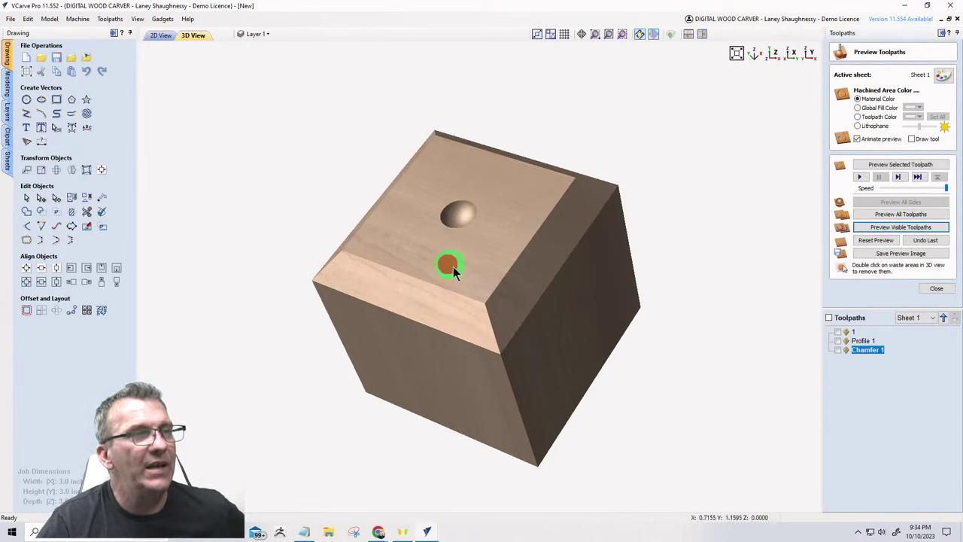
{"action": "left_click_drag", "start_coordinate": [453, 267], "coordinate": [420, 149]}
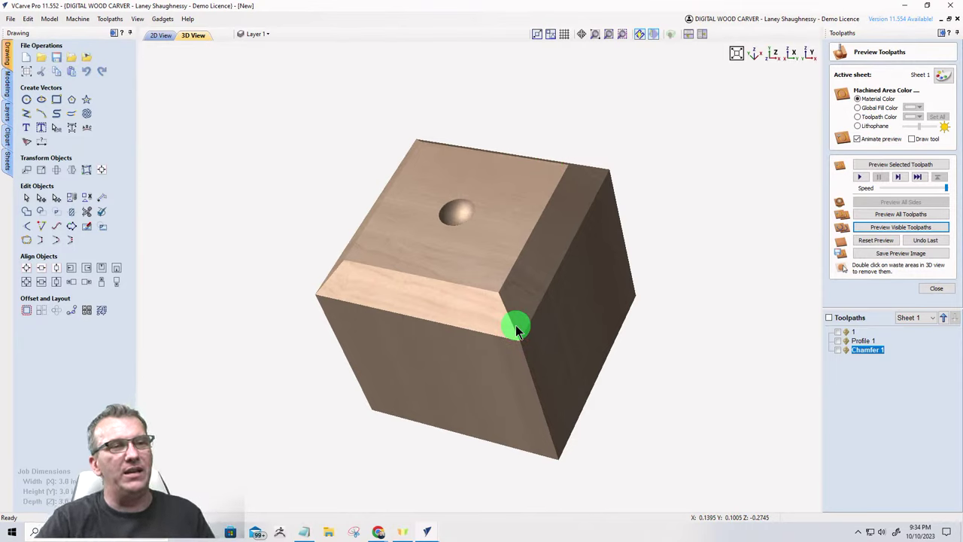
{"action": "left_click_drag", "start_coordinate": [504, 306], "coordinate": [444, 133]}
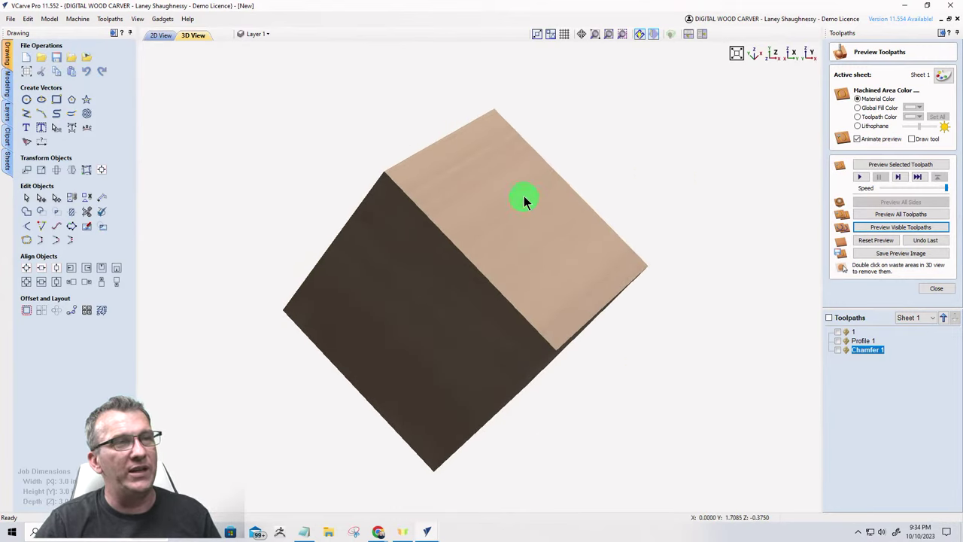
Orbit to inspect the hole on top of the chamfered block, then return to the 2D View.
{"action": "left_click_drag", "start_coordinate": [519, 210], "coordinate": [476, 209]}
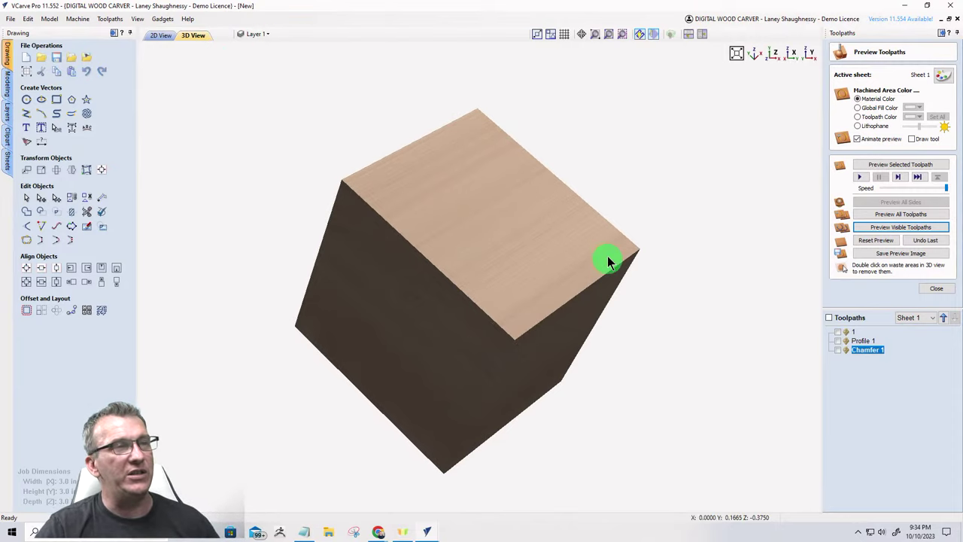
{"action": "left_click_drag", "start_coordinate": [540, 222], "coordinate": [431, 198]}
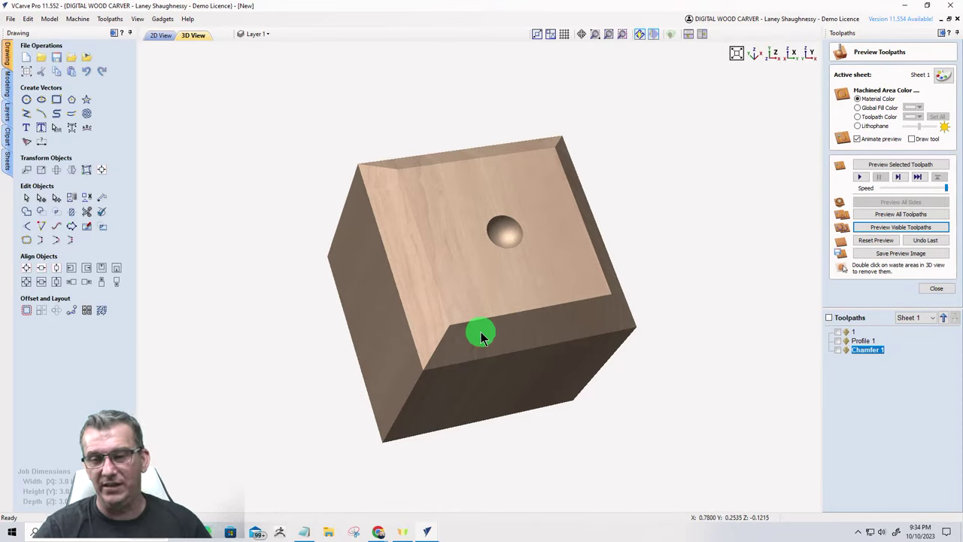
{"action": "left_click", "coordinate": [515, 360]}
{"action": "mouse_move", "coordinate": [465, 178]}
{"action": "left_mouse_down"}
{"action": "mouse_move", "coordinate": [445, 228]}
{"action": "mouse_move", "coordinate": [426, 208]}
{"action": "mouse_move", "coordinate": [384, 252]}
{"action": "mouse_move", "coordinate": [344, 238]}
{"action": "mouse_move", "coordinate": [311, 322]}
{"action": "mouse_move", "coordinate": [472, 308]}
{"action": "mouse_move", "coordinate": [539, 268]}
{"action": "left_mouse_up"}
{"action": "left_click", "coordinate": [155, 36]}
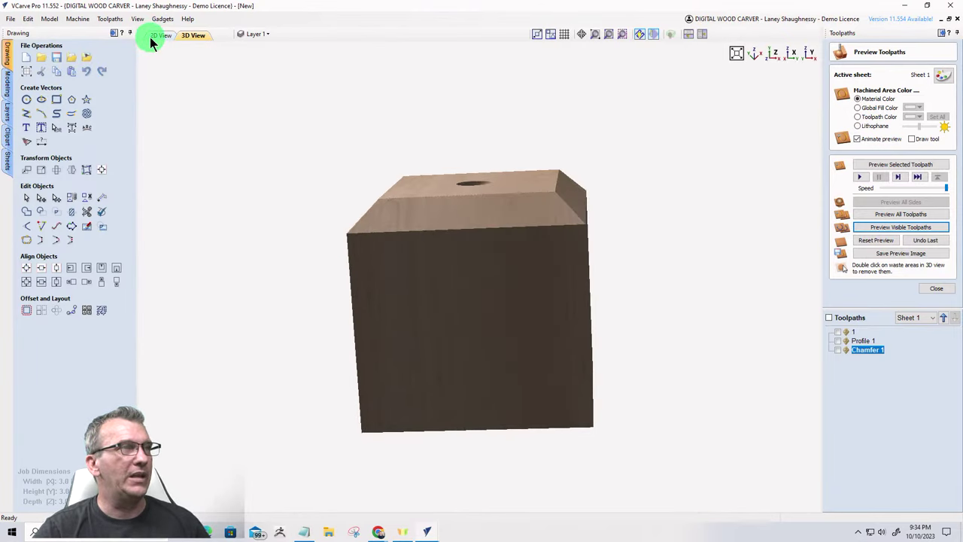
{"action": "scroll", "coordinate": [285, 222], "scroll_direction": "down", "scroll_amount": 5}
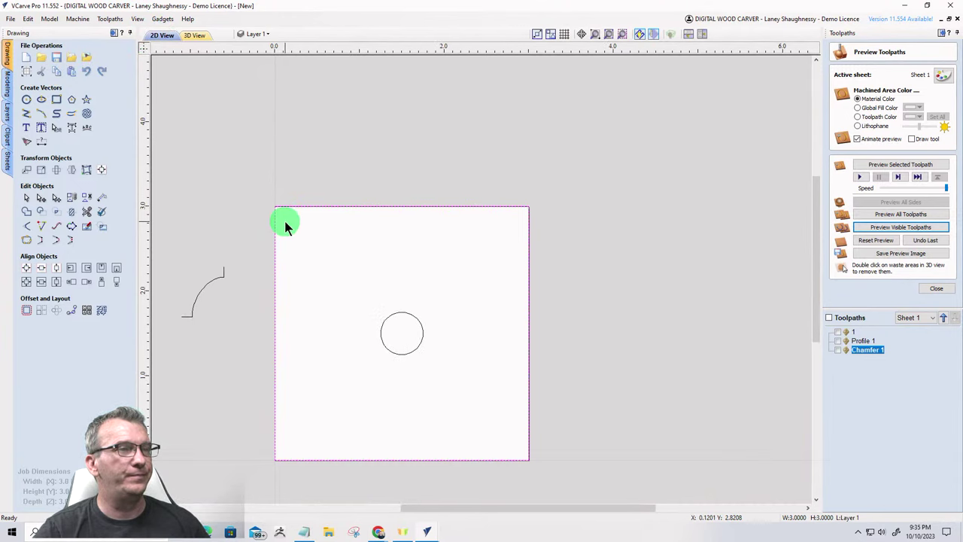
Switch to the other VCarve window holding the 6x6 pocket-square grid job.
{"action": "scroll", "coordinate": [398, 249], "scroll_direction": "down", "scroll_amount": 1}
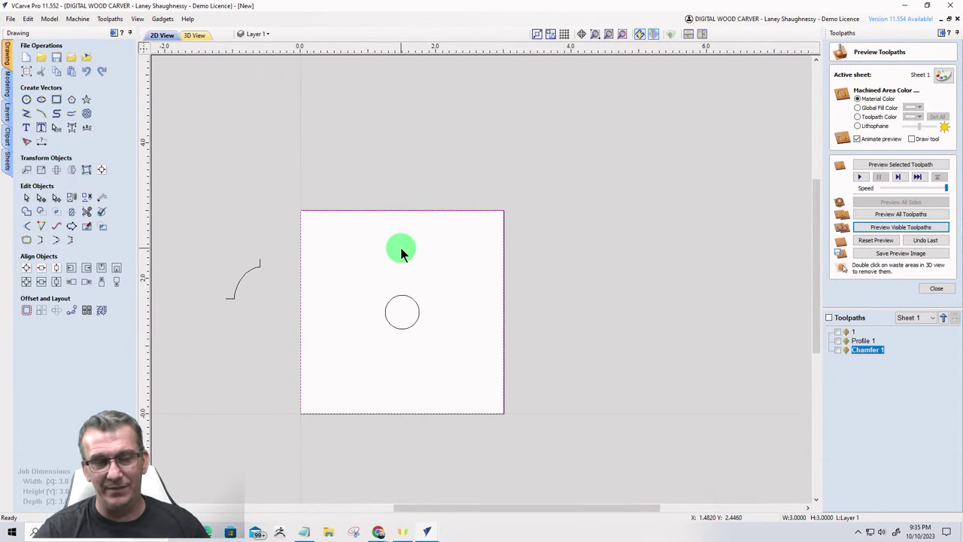
{"action": "mouse_move", "coordinate": [427, 531]}
{"action": "left_click", "coordinate": [375, 489]}
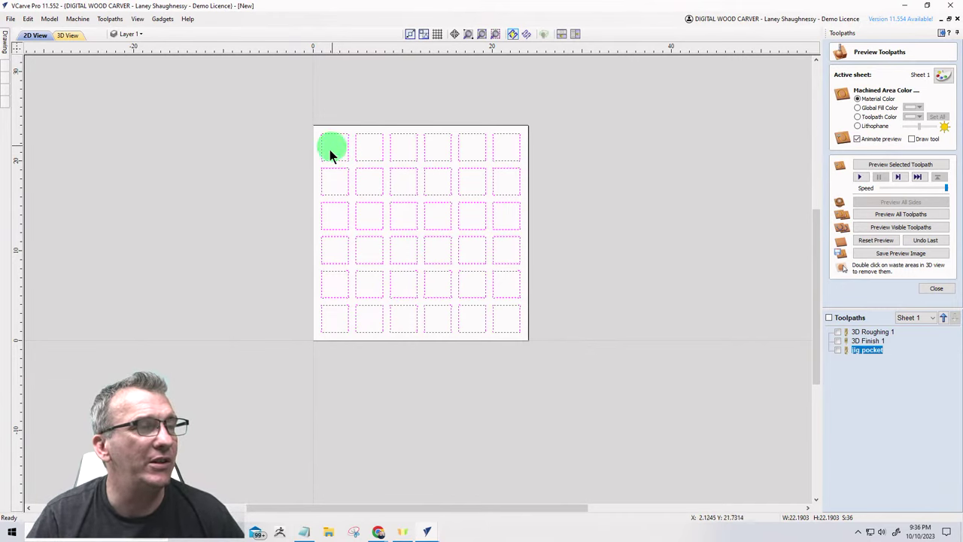
Go back to the single-tile job and copy its square and circle.
{"action": "mouse_move", "coordinate": [427, 531]}
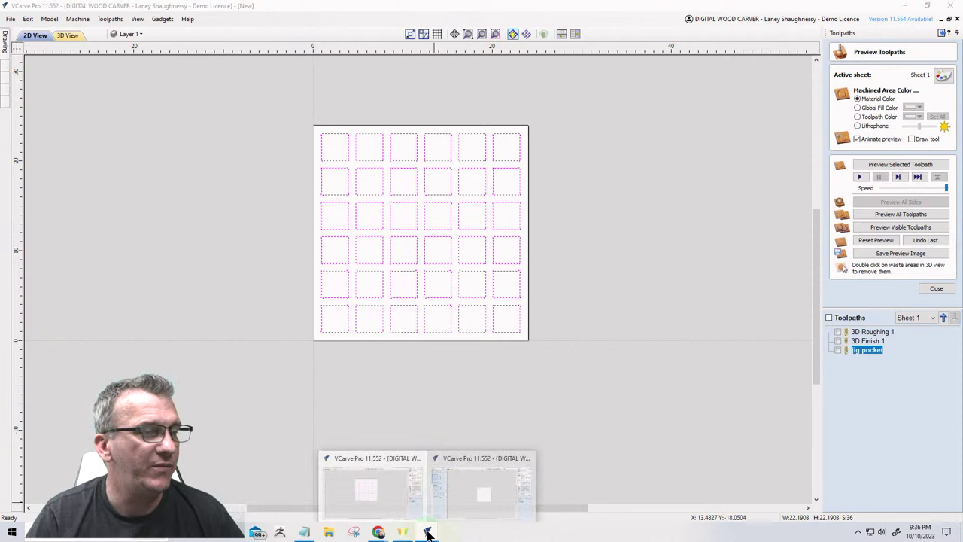
{"action": "left_click", "coordinate": [470, 505]}
{"action": "left_click", "coordinate": [421, 181]}
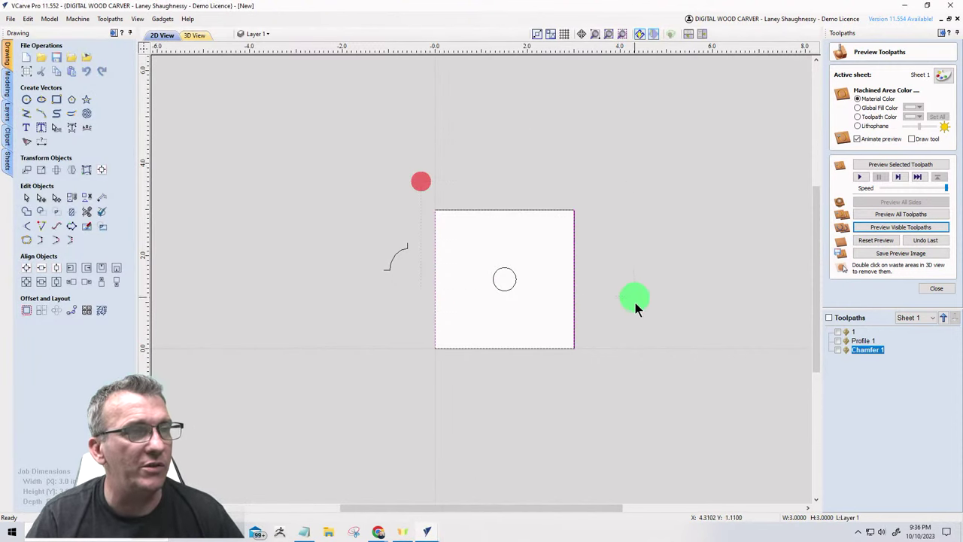
{"action": "right_click", "coordinate": [497, 284]}
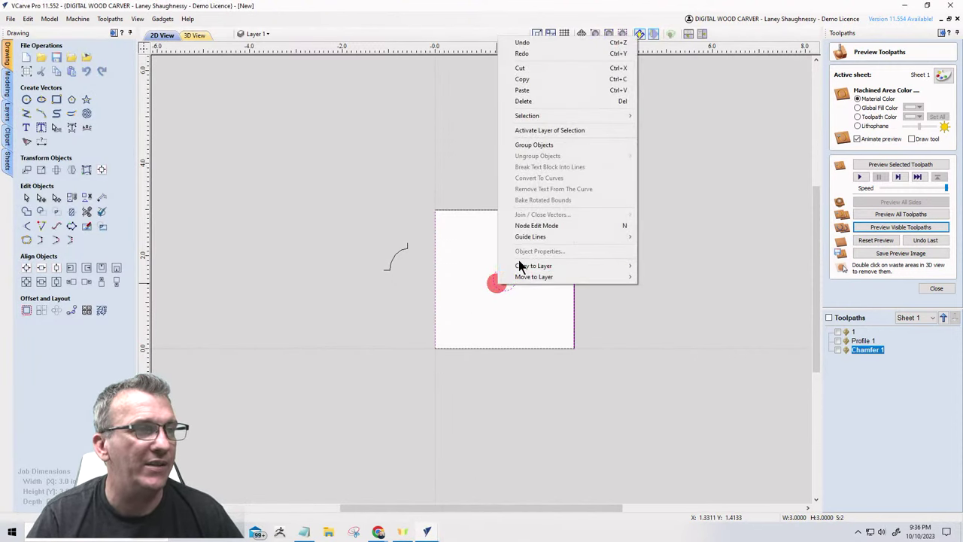
{"action": "left_click", "coordinate": [519, 79]}
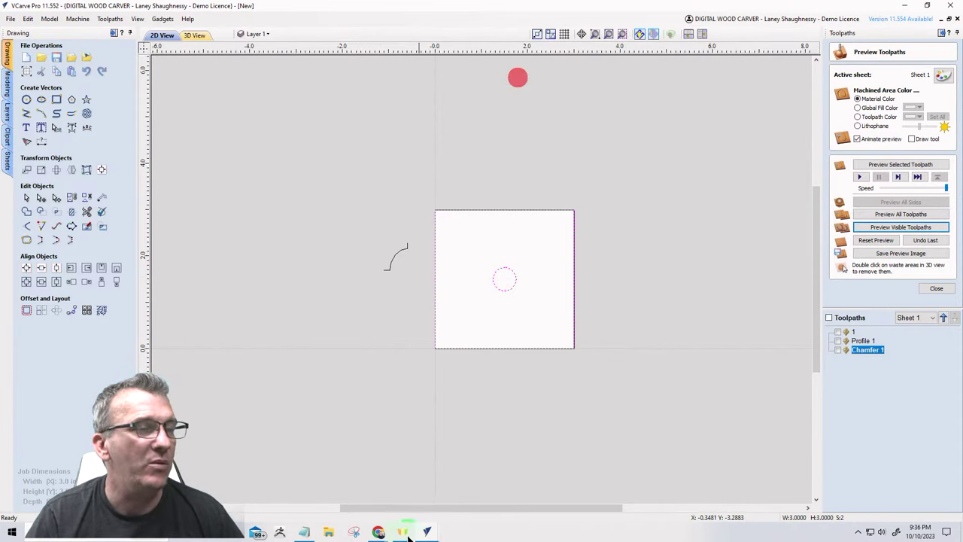
Return to the grid job and paste the copied tile and circle onto the canvas.
{"action": "mouse_move", "coordinate": [410, 533]}
{"action": "left_click", "coordinate": [463, 493]}
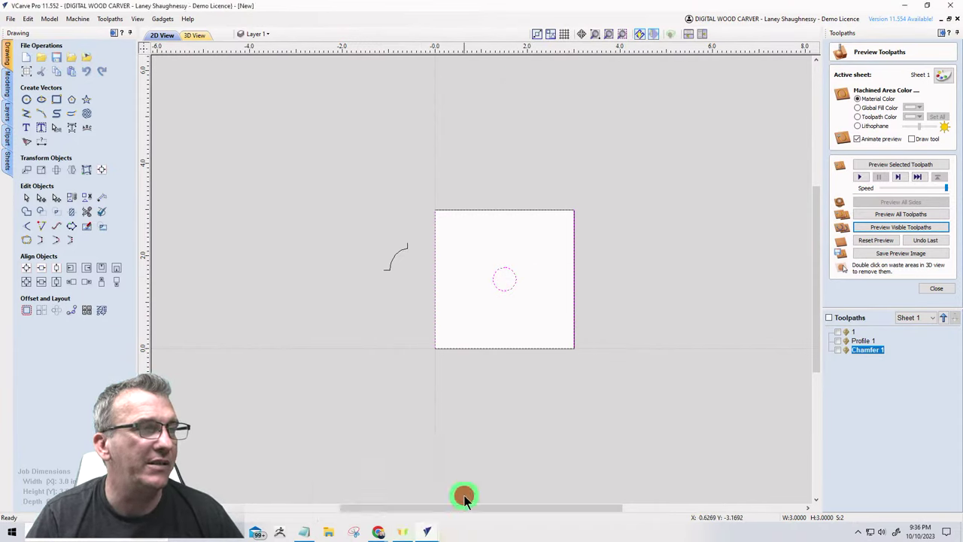
{"action": "mouse_move", "coordinate": [427, 532]}
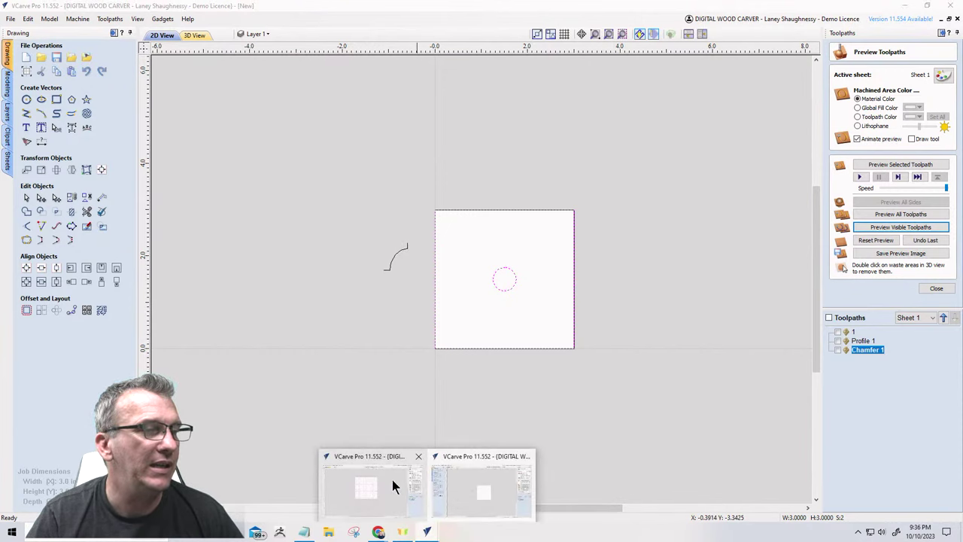
{"action": "left_click", "coordinate": [392, 480]}
{"action": "scroll", "coordinate": [305, 99], "scroll_direction": "up", "scroll_amount": 2}
{"action": "scroll", "coordinate": [362, 268], "scroll_direction": "up", "scroll_amount": 1}
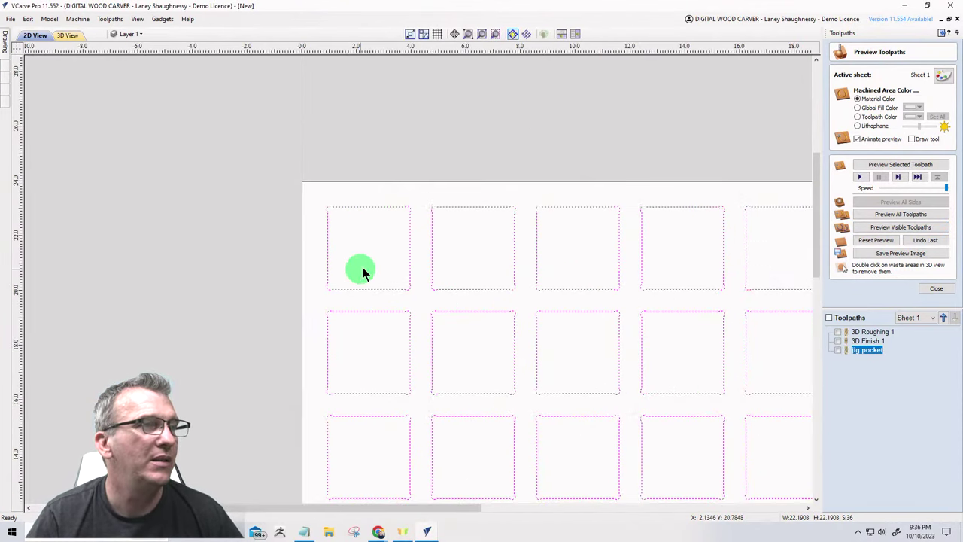
{"action": "right_click", "coordinate": [369, 244]}
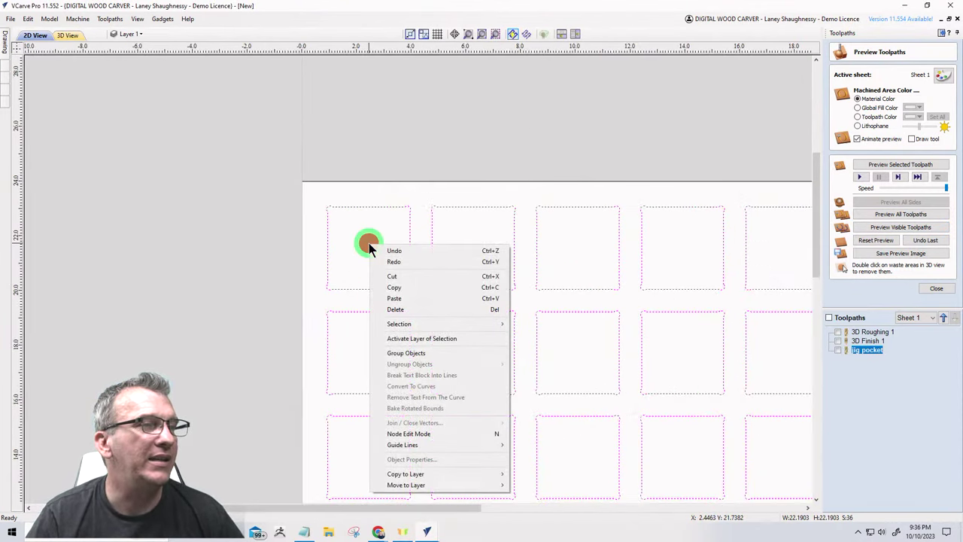
{"action": "left_click", "coordinate": [384, 299]}
Select the pasted tile plus the bottom-left grid square and center-align them with Align Objects.
{"action": "scroll", "coordinate": [404, 218], "scroll_direction": "down", "scroll_amount": 3}
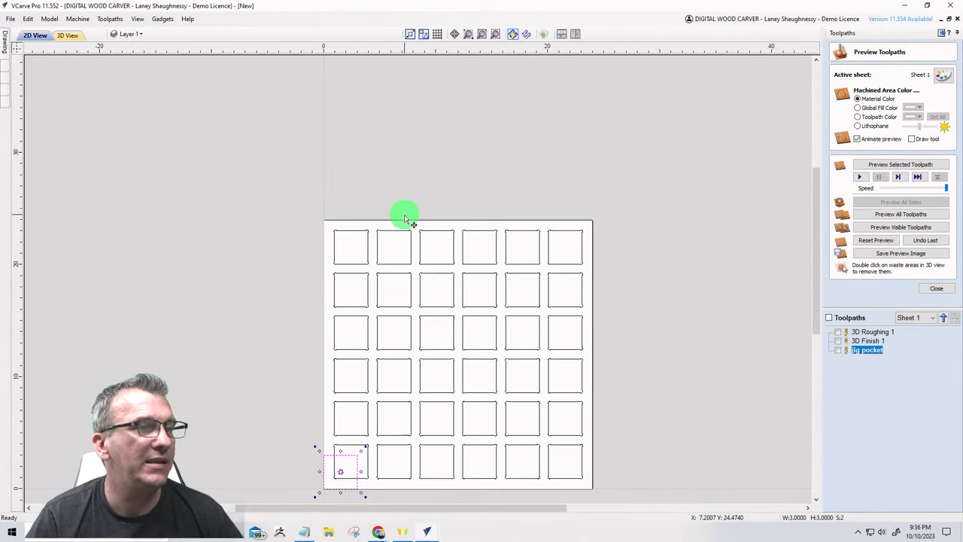
{"action": "scroll", "coordinate": [352, 484], "scroll_direction": "up", "scroll_amount": 4}
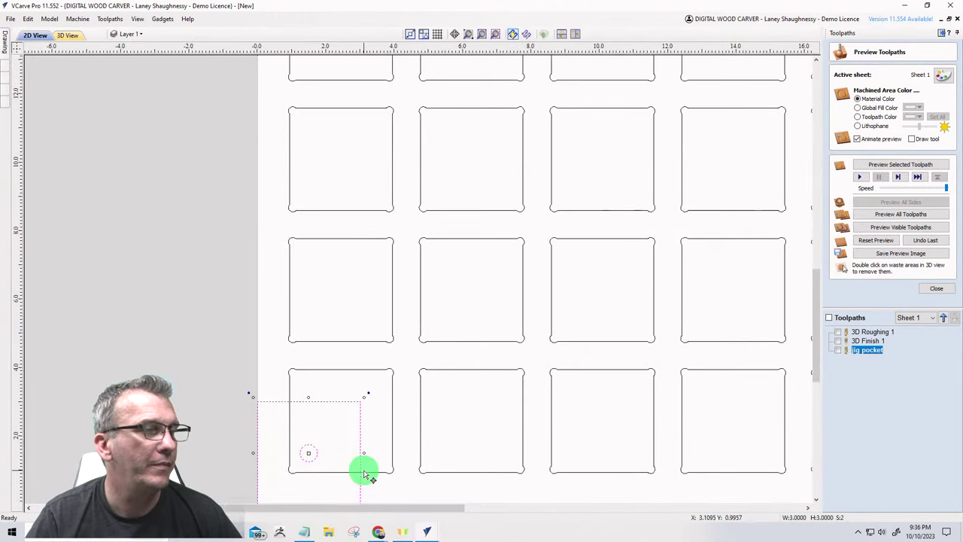
{"action": "left_click", "coordinate": [290, 389]}
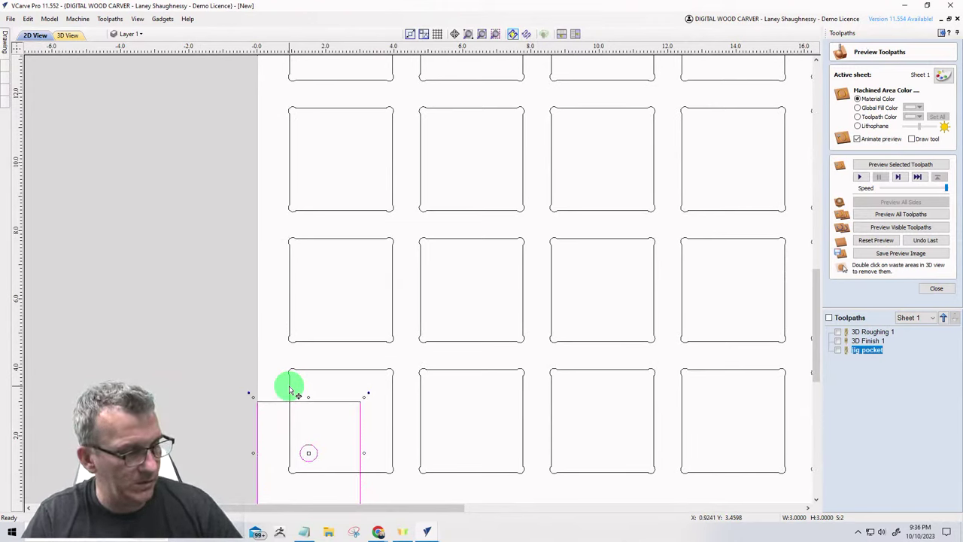
{"action": "left_click", "coordinate": [290, 387], "text": "shift"}
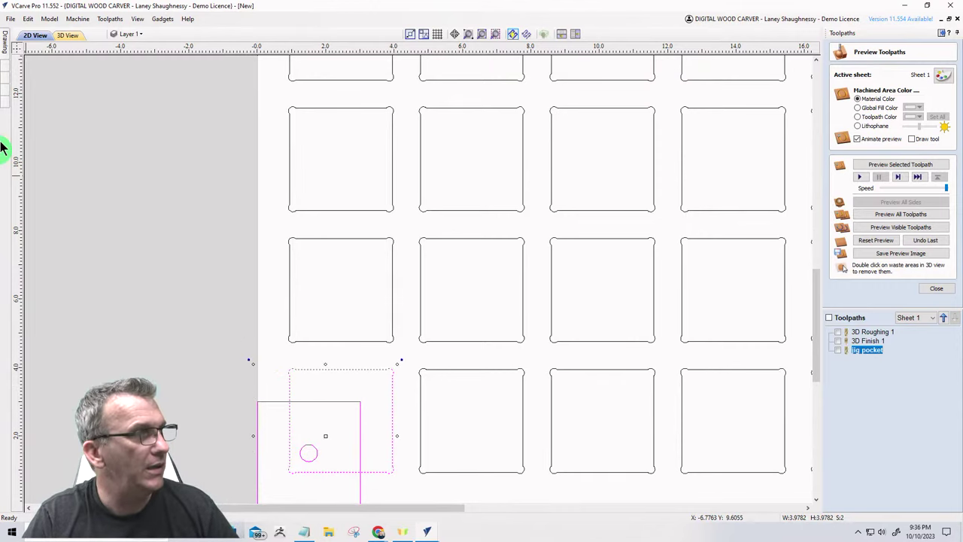
{"action": "left_click", "coordinate": [5, 44]}
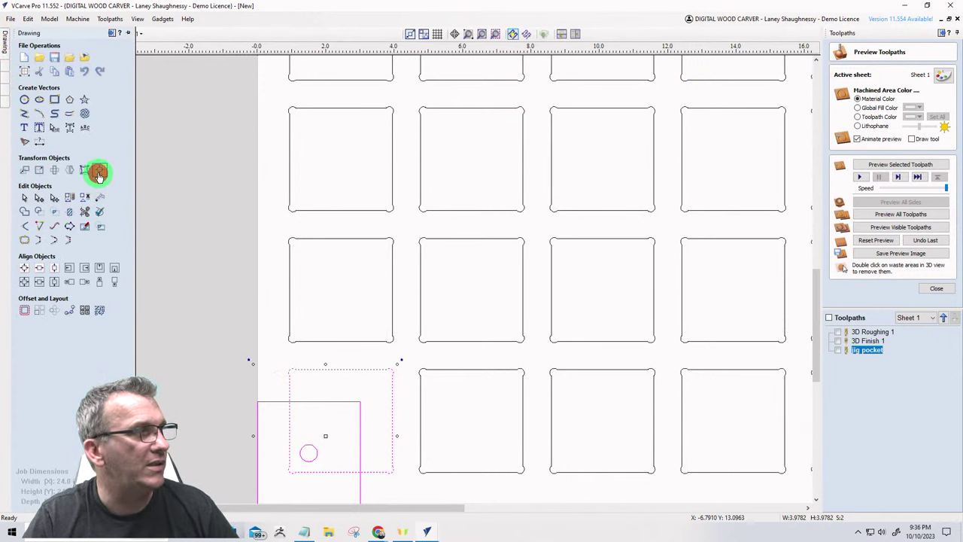
{"action": "left_click", "coordinate": [95, 170]}
{"action": "left_click", "coordinate": [86, 135]}
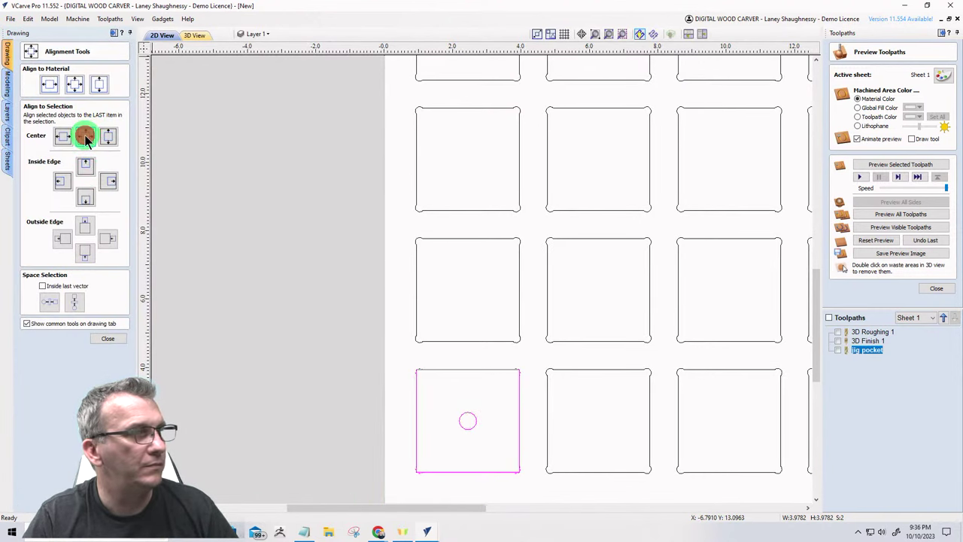
Close the alignment panel and bring up Array Copy for the pasted tile.
{"action": "scroll", "coordinate": [519, 382], "scroll_direction": "up", "scroll_amount": 3}
{"action": "scroll", "coordinate": [542, 399], "scroll_direction": "up", "scroll_amount": 2}
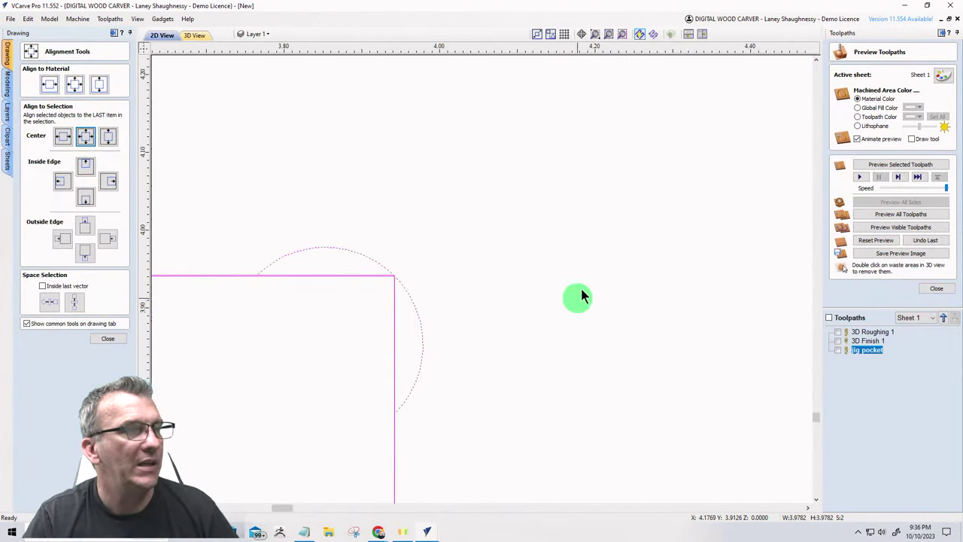
{"action": "scroll", "coordinate": [581, 297], "scroll_direction": "down", "scroll_amount": 5}
{"action": "scroll", "coordinate": [387, 295], "scroll_direction": "down", "scroll_amount": 4}
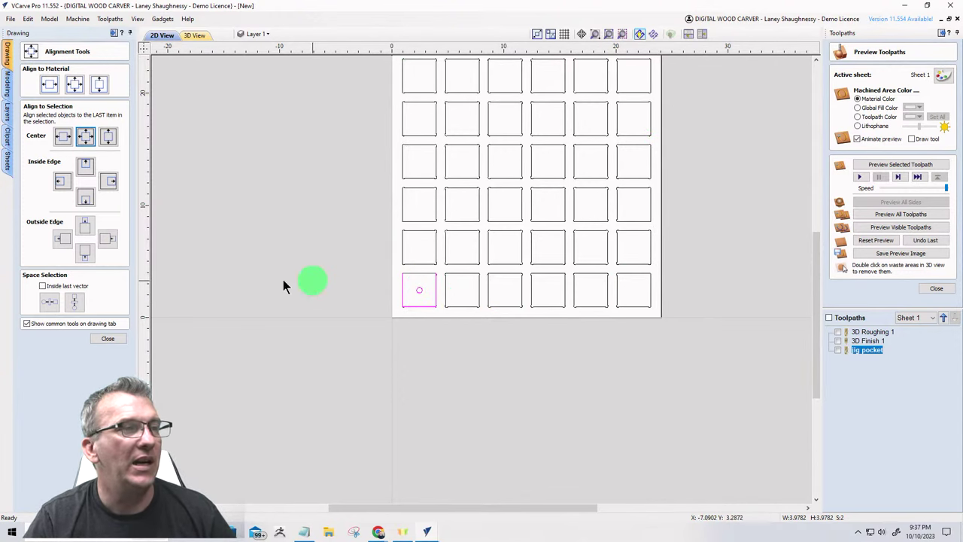
{"action": "left_click", "coordinate": [108, 338]}
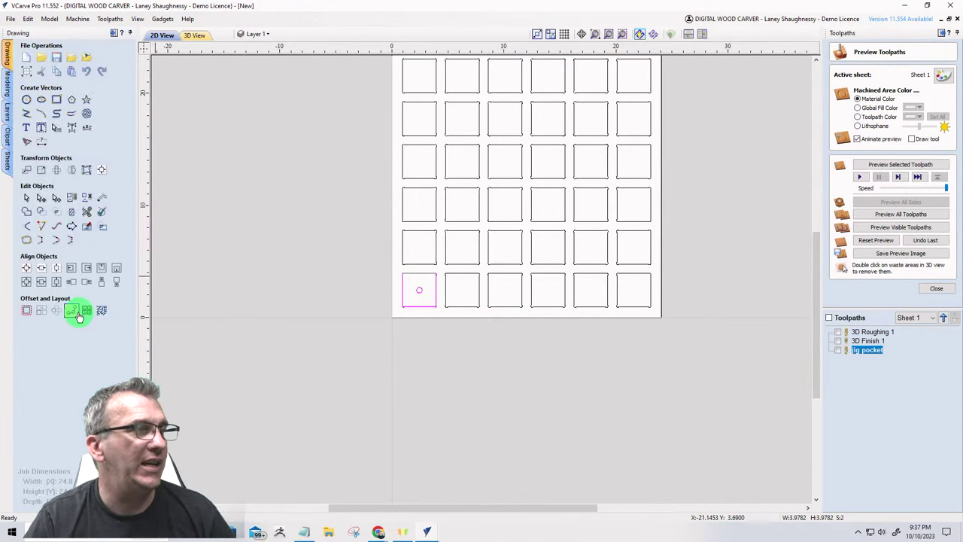
{"action": "left_click", "coordinate": [44, 311]}
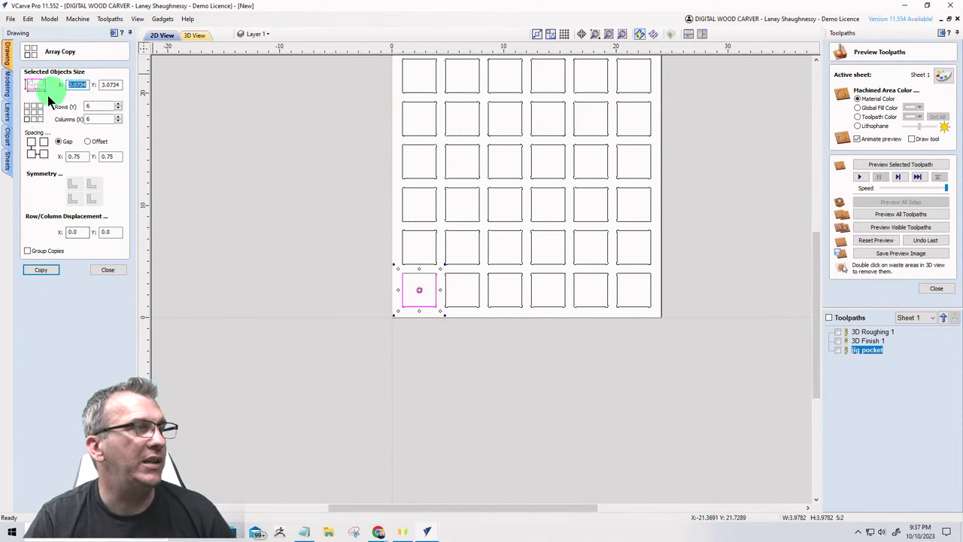
Array-copy the tile into 6 rows by 6 columns with 0.75 gaps, then close the form.
{"action": "left_click", "coordinate": [32, 271]}
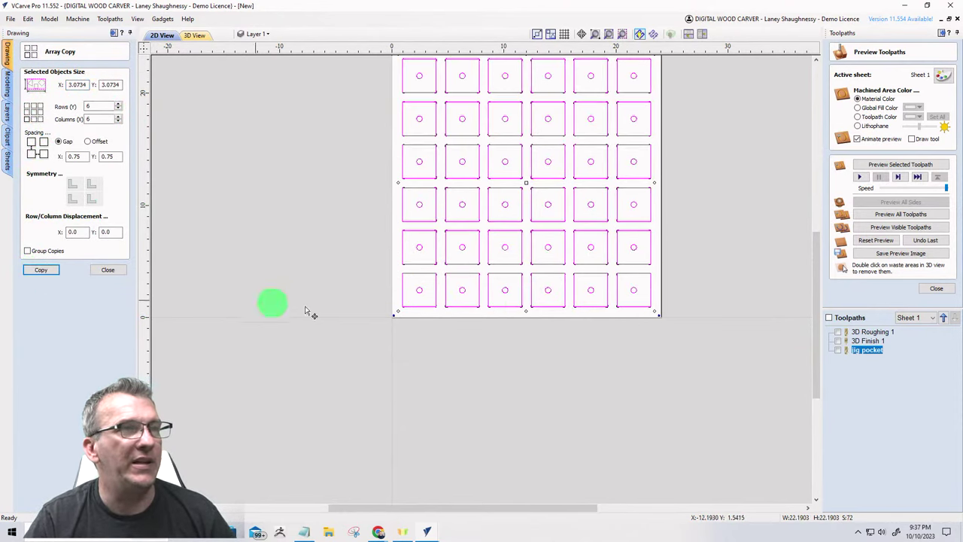
{"action": "scroll", "coordinate": [384, 301], "scroll_direction": "down", "scroll_amount": 1}
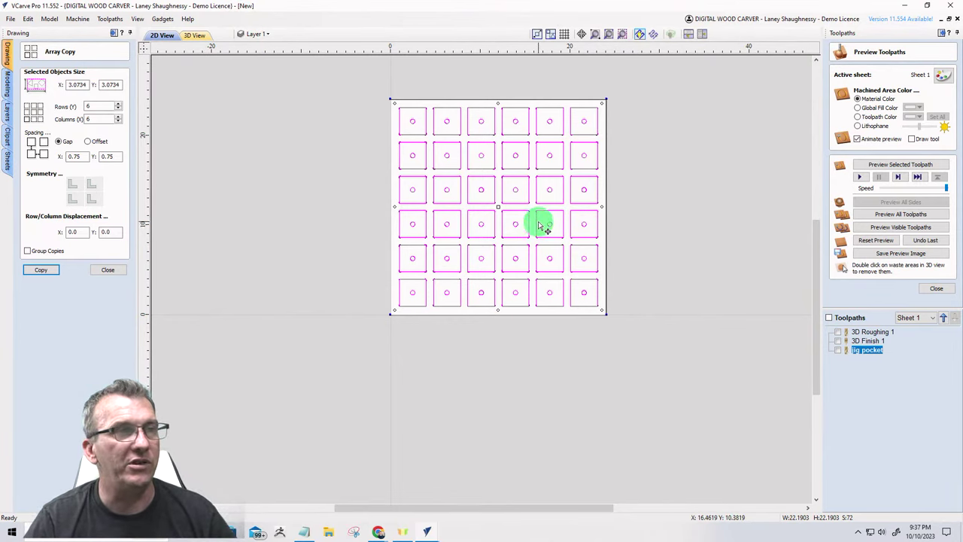
{"action": "scroll", "coordinate": [541, 220], "scroll_direction": "up", "scroll_amount": 6}
{"action": "scroll", "coordinate": [541, 219], "scroll_direction": "down", "scroll_amount": 6}
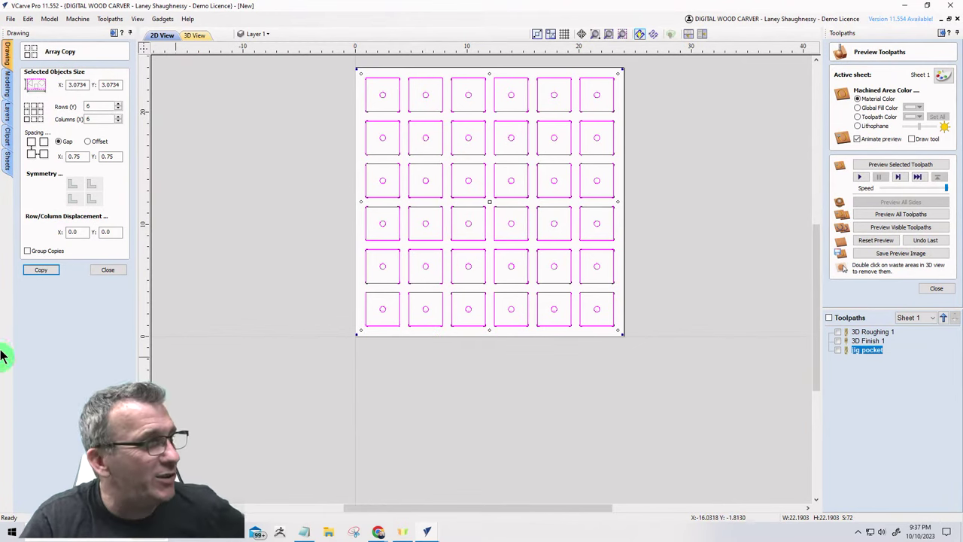
{"action": "left_click", "coordinate": [110, 270]}
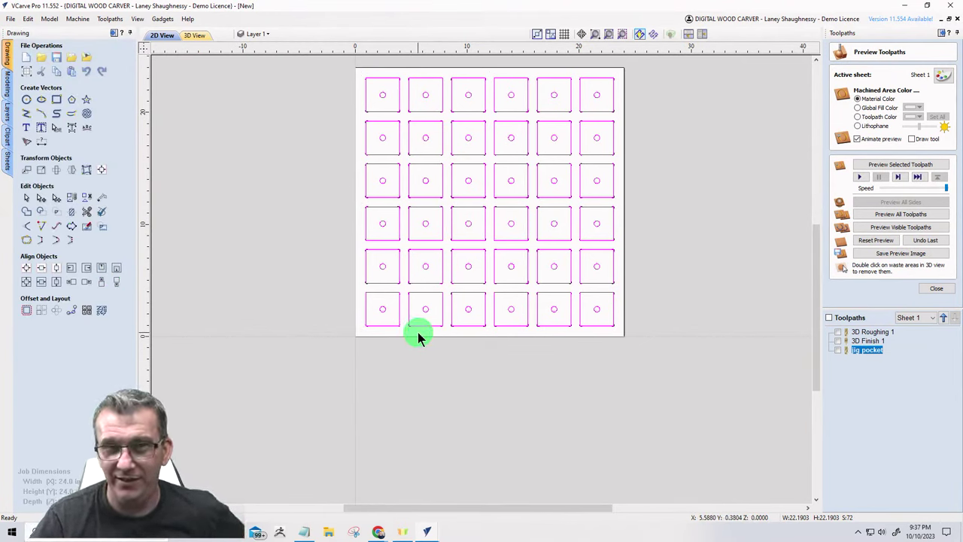
Scroll the view over the arrayed squares and circles.
{"action": "scroll", "coordinate": [421, 338], "scroll_direction": "down", "scroll_amount": 3}
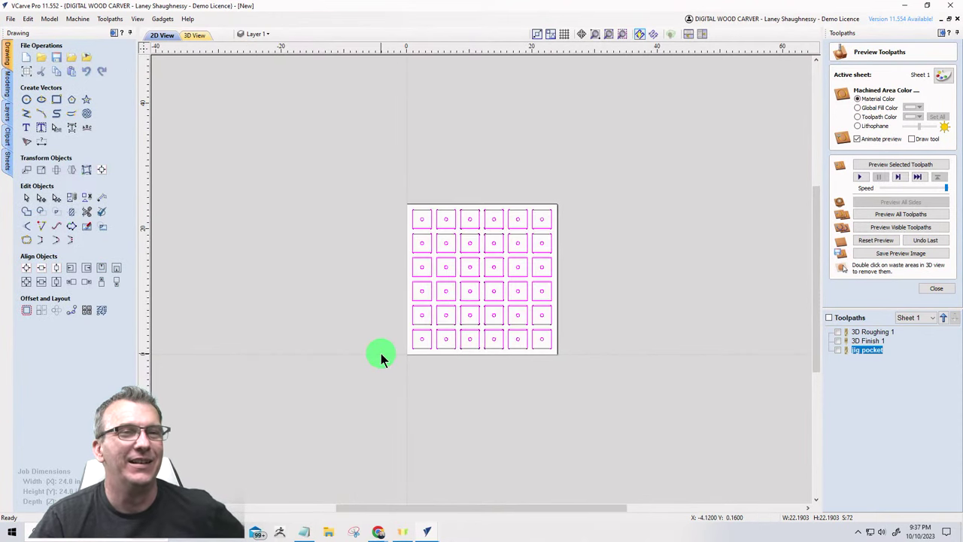
{"action": "scroll", "coordinate": [424, 378], "scroll_direction": "up", "scroll_amount": 2}
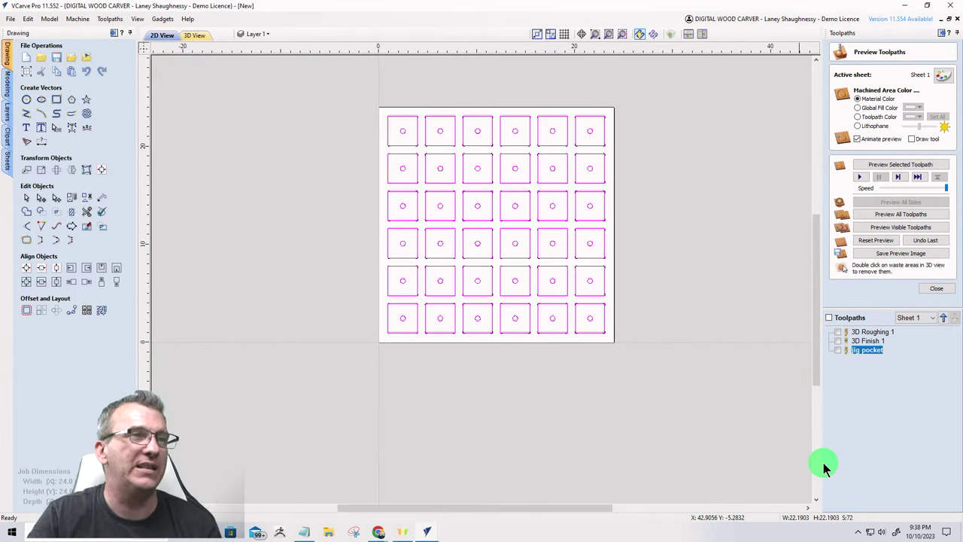
Move the arrayed objects onto a new layer named 1.
{"action": "right_click", "coordinate": [513, 131]}
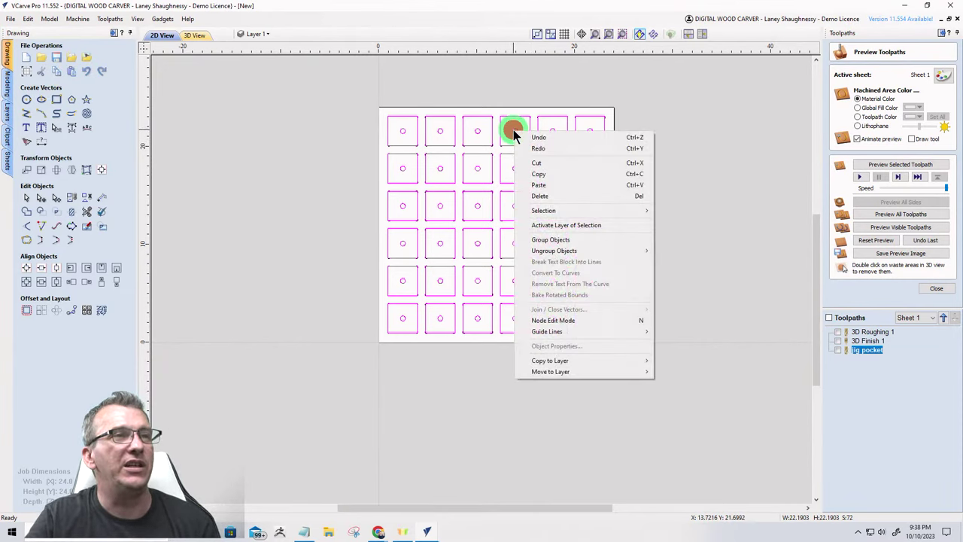
{"action": "mouse_move", "coordinate": [548, 371]}
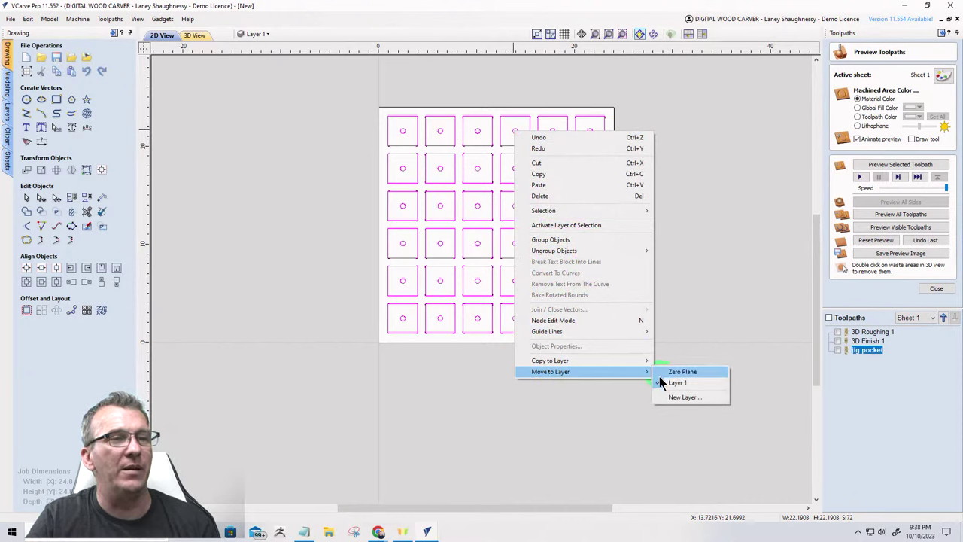
{"action": "left_click", "coordinate": [674, 397]}
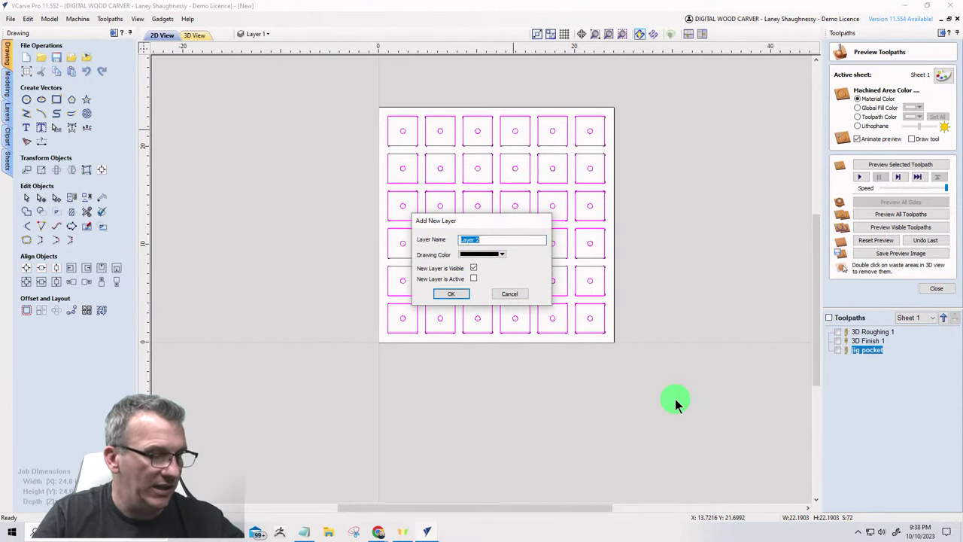
{"action": "type", "text": "1"}
{"action": "key", "text": "Return"}
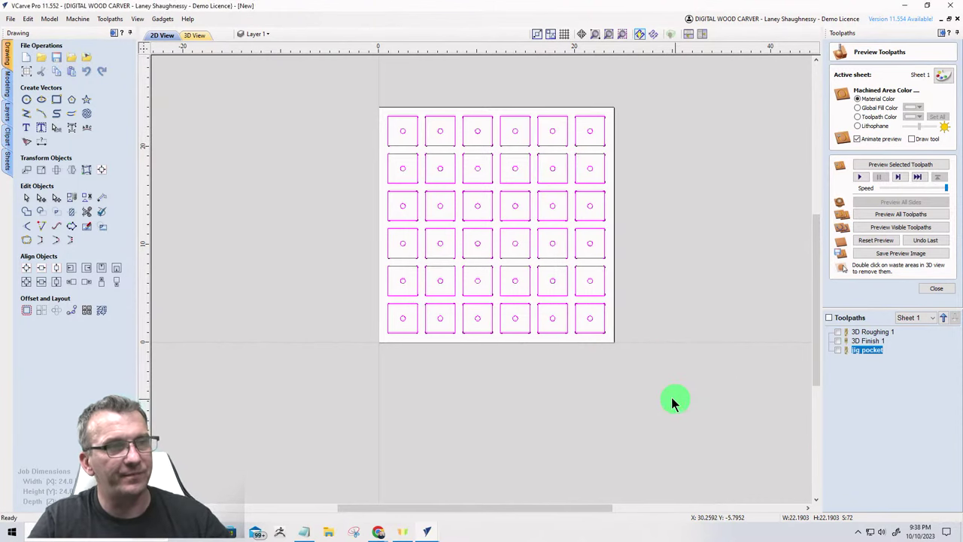
Briefly hide and re-show layer 1 from the layer list.
{"action": "left_click", "coordinate": [270, 36]}
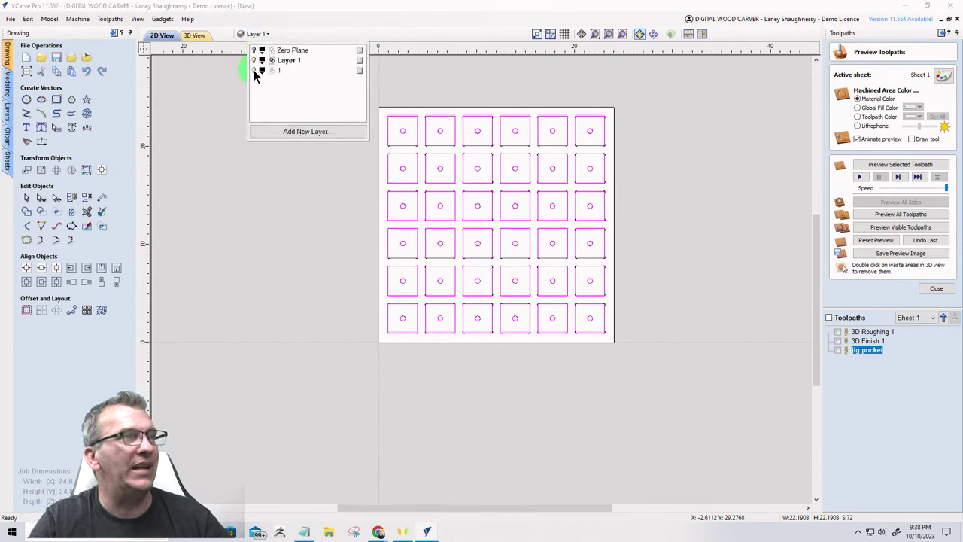
{"action": "left_click", "coordinate": [253, 69]}
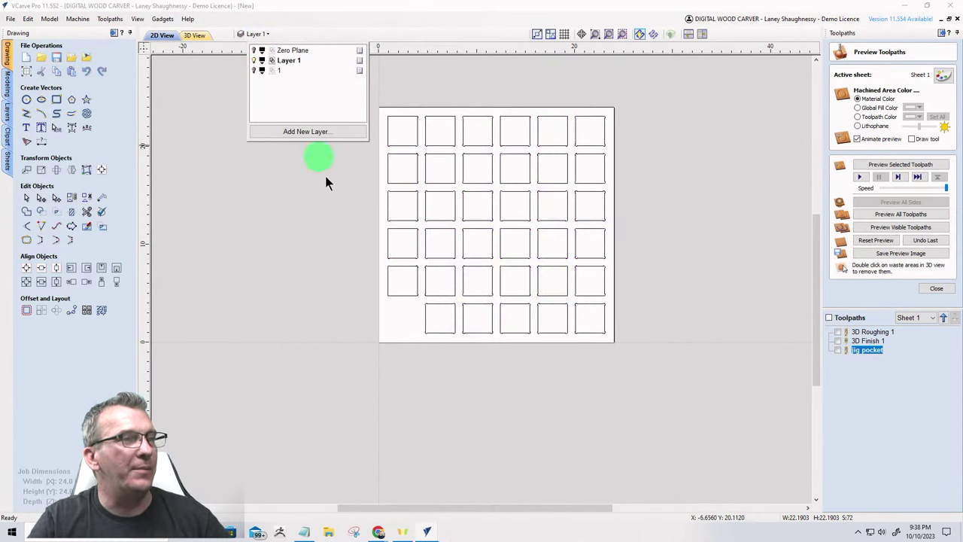
{"action": "left_click", "coordinate": [254, 69]}
{"action": "scroll", "coordinate": [385, 307], "scroll_direction": "up", "scroll_amount": 6}
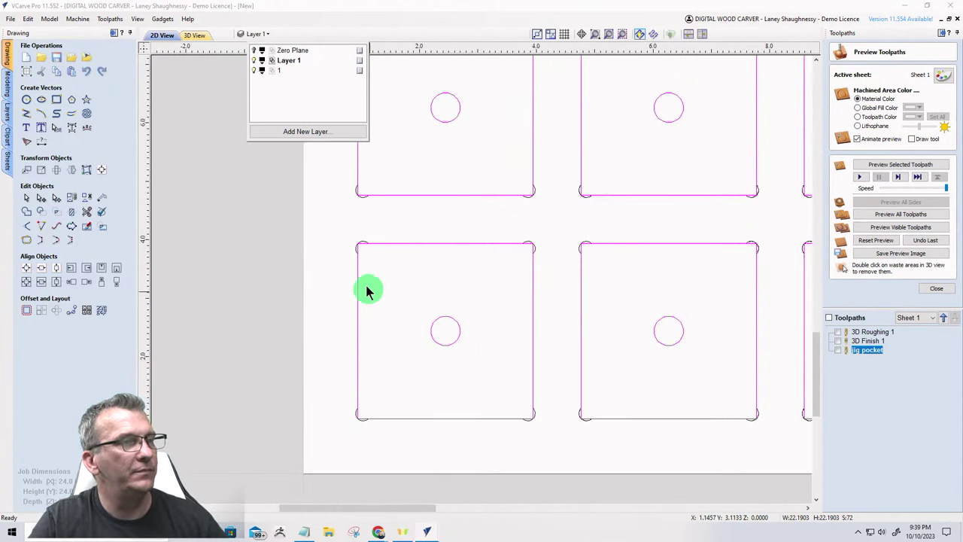
{"action": "left_click", "coordinate": [340, 231]}
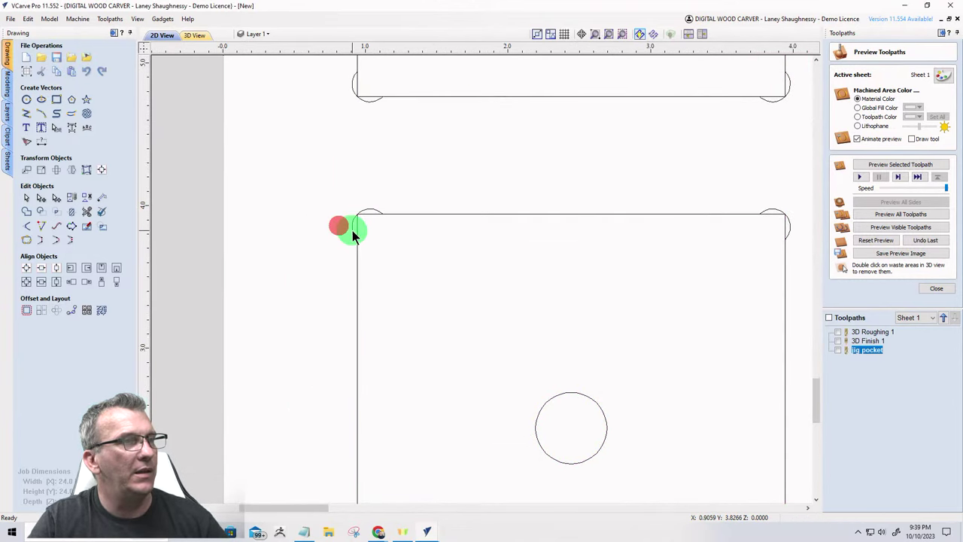
Move the single tile back onto Layer 1.
{"action": "right_click", "coordinate": [353, 229]}
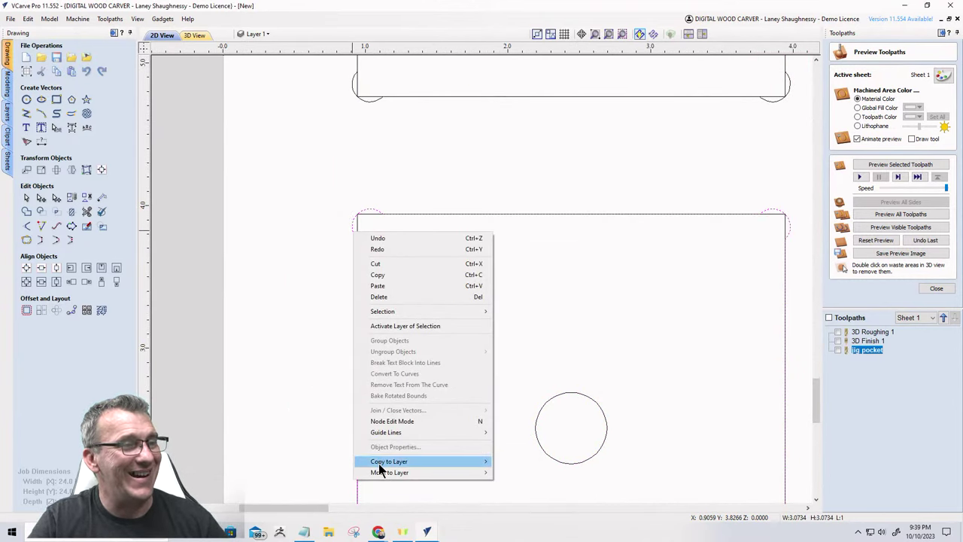
{"action": "mouse_move", "coordinate": [380, 473]}
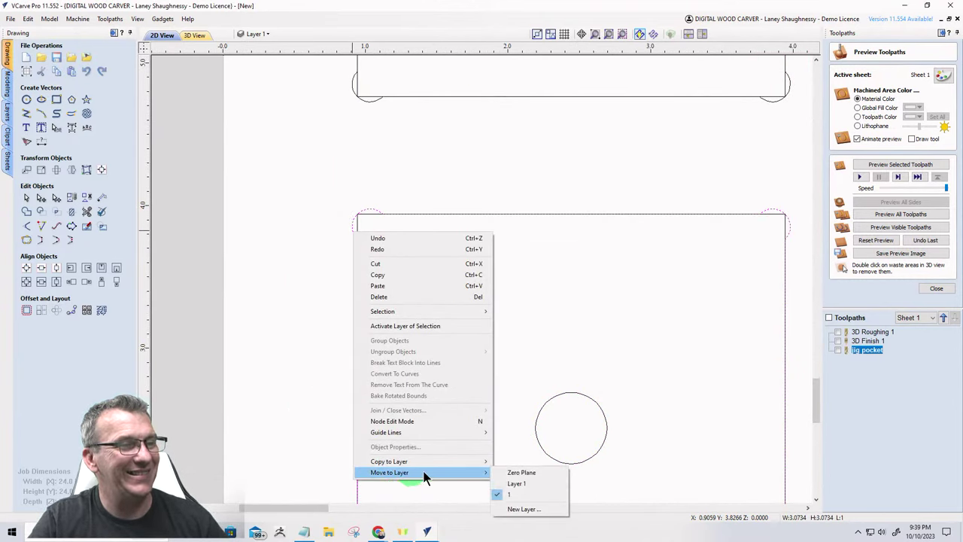
{"action": "left_click", "coordinate": [504, 483]}
{"action": "scroll", "coordinate": [342, 224], "scroll_direction": "down", "scroll_amount": 10}
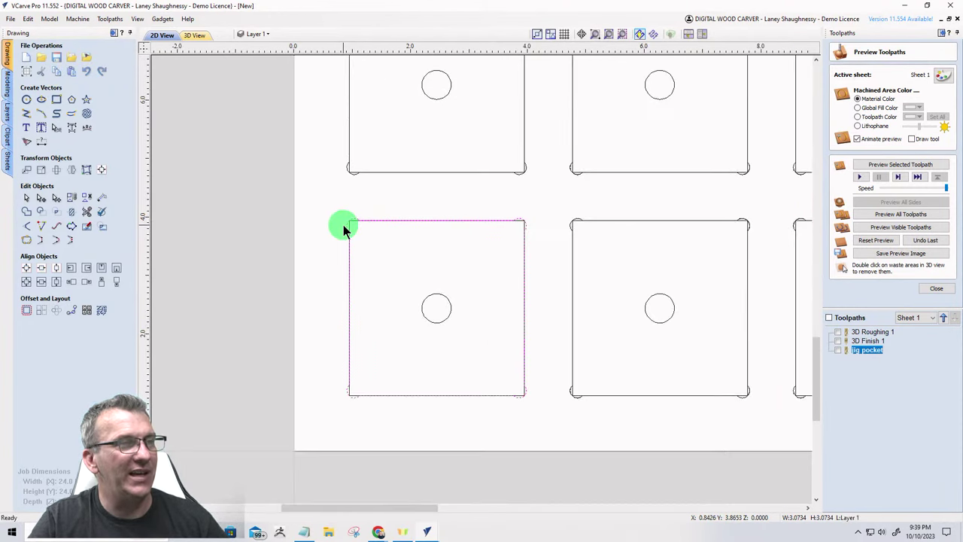
Hide the layer holding the grid's circles so only the 36 squares show.
{"action": "left_click", "coordinate": [260, 33]}
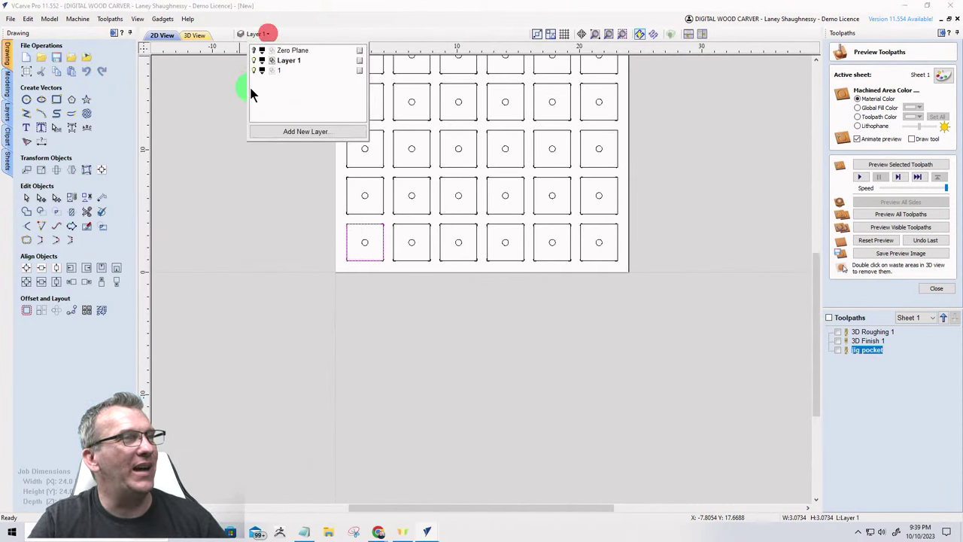
{"action": "left_click", "coordinate": [253, 70]}
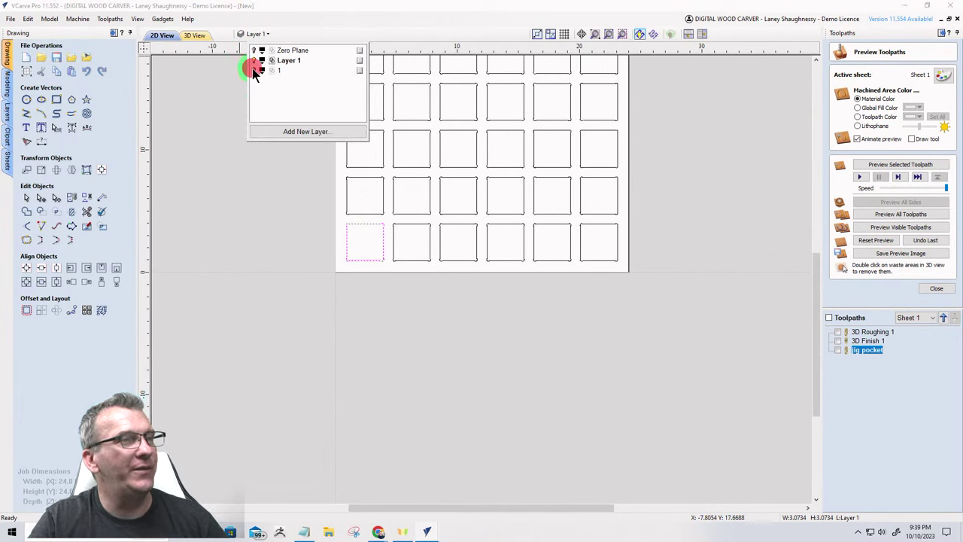
{"action": "left_click", "coordinate": [342, 285]}
{"action": "scroll", "coordinate": [433, 285], "scroll_direction": "down", "scroll_amount": 2}
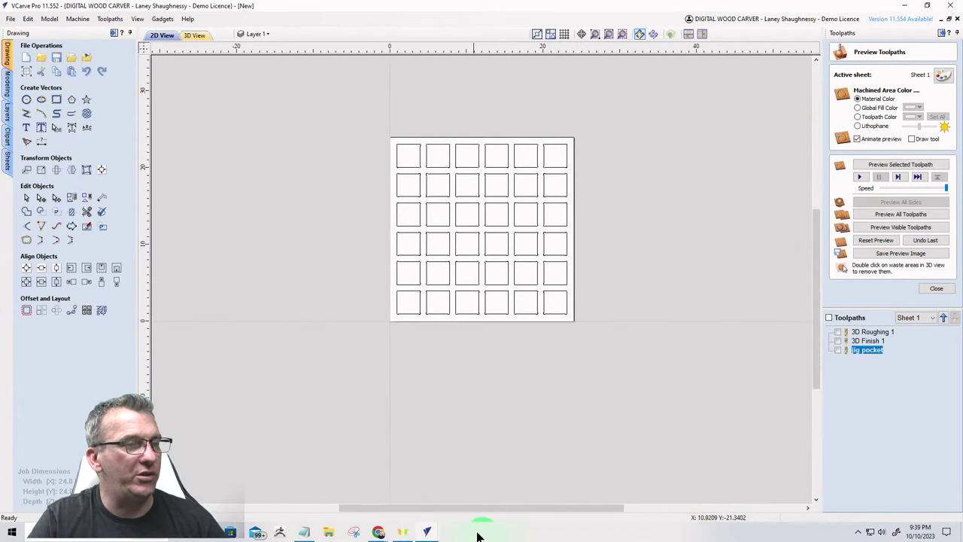
In the single-tile job, show Layer 2 and make it active, and hide Layer 1.
{"action": "mouse_move", "coordinate": [426, 533]}
{"action": "left_click", "coordinate": [481, 487]}
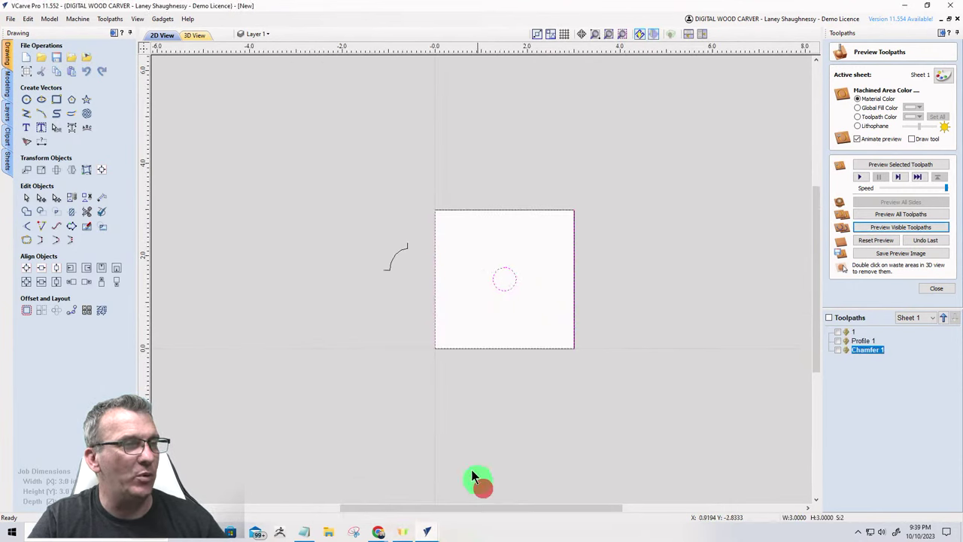
{"action": "left_click", "coordinate": [256, 36]}
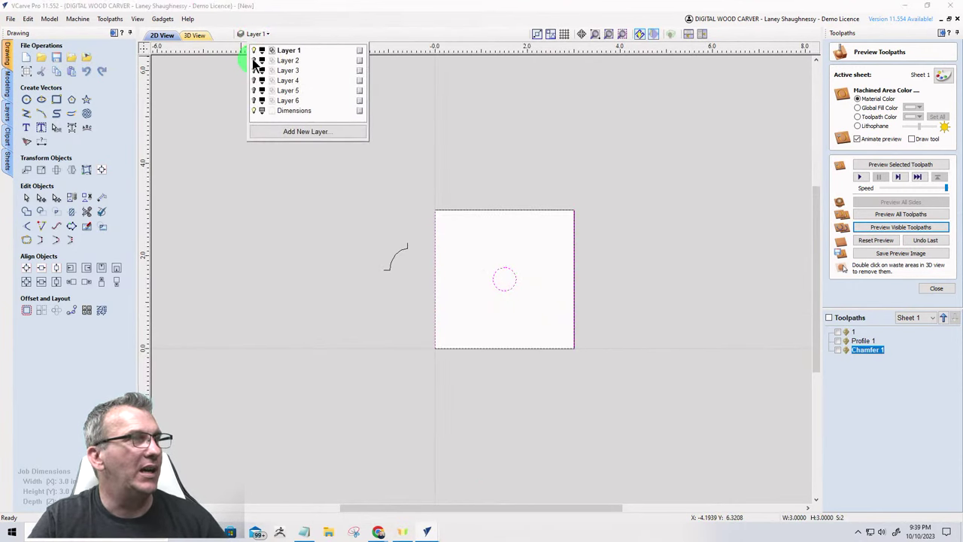
{"action": "left_click", "coordinate": [253, 60]}
{"action": "left_click", "coordinate": [286, 61]}
{"action": "left_click", "coordinate": [254, 49]}
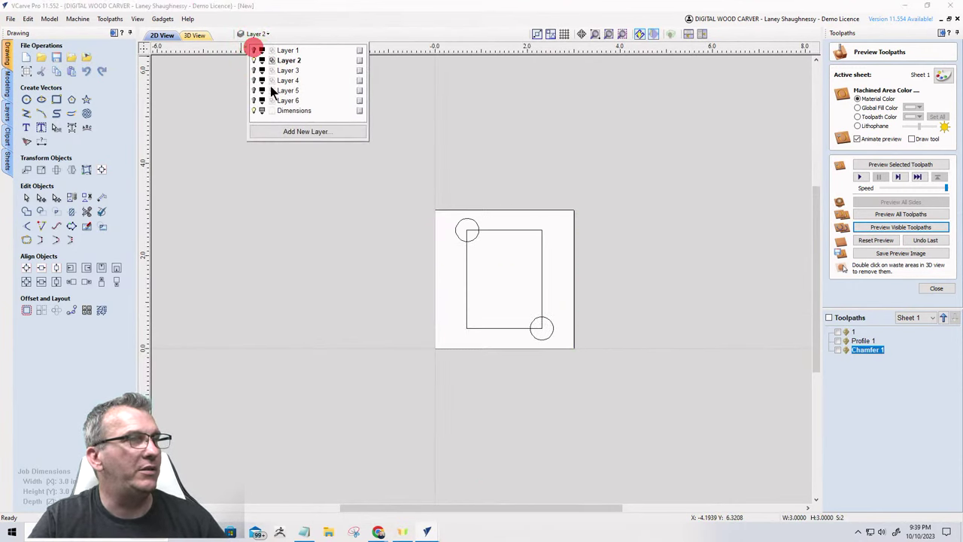
Delete the inner rectangle so only the two circles remain, then select them.
{"action": "left_click_drag", "start_coordinate": [400, 170], "coordinate": [609, 404]}
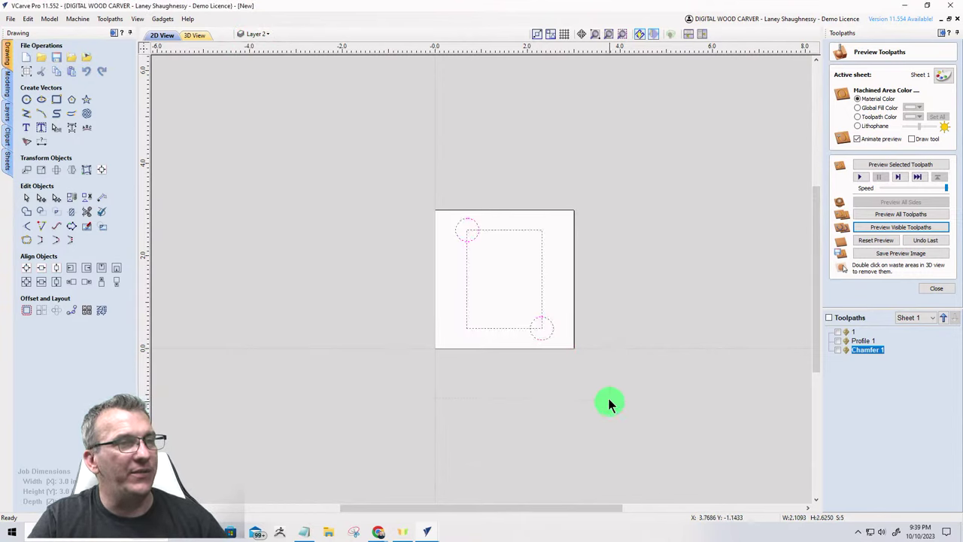
{"action": "left_click", "coordinate": [541, 260], "text": "ctrl"}
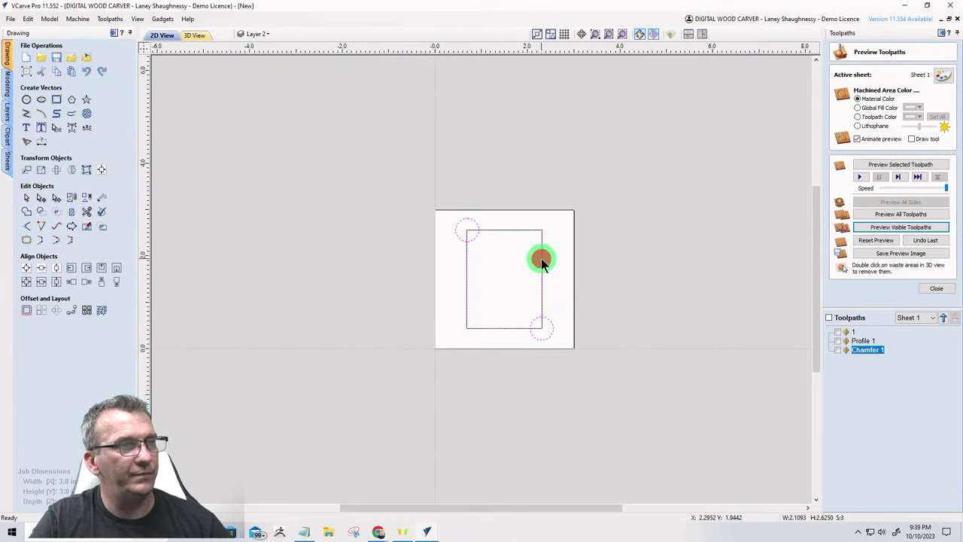
{"action": "left_click", "coordinate": [541, 260]}
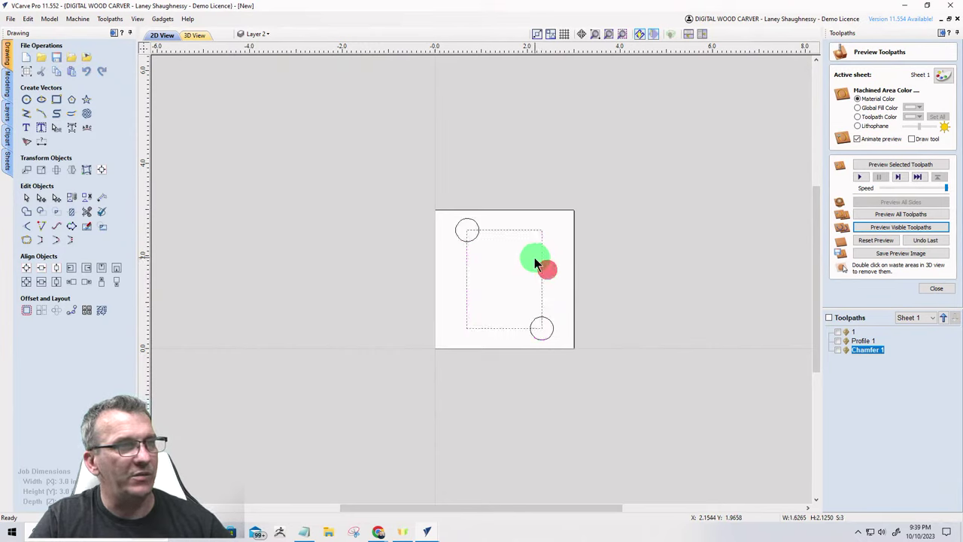
{"action": "key", "text": "Delete"}
{"action": "left_click", "coordinate": [374, 169]}
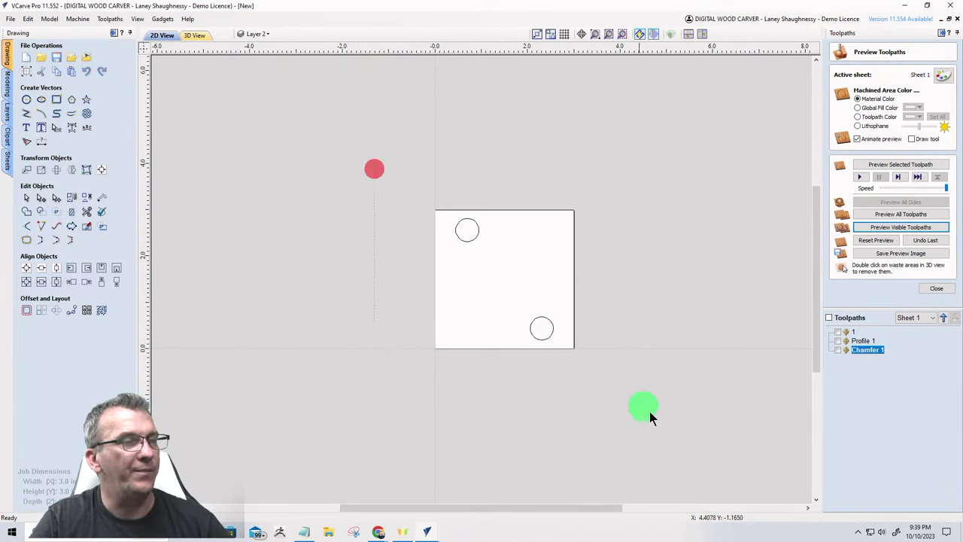
{"action": "key", "text": "ctrl+a"}
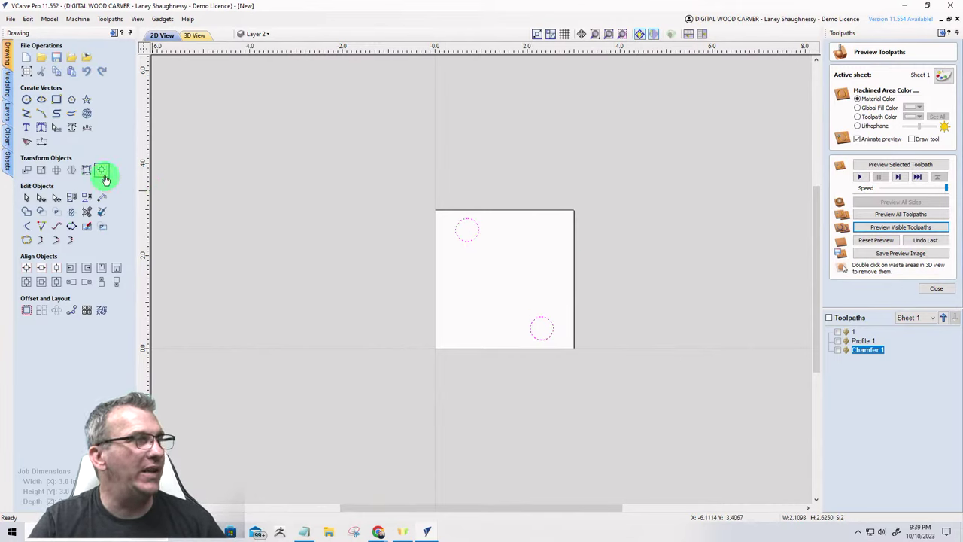
Draw a square-cornered 3-inch square that fills the job.
{"action": "left_click", "coordinate": [56, 99]}
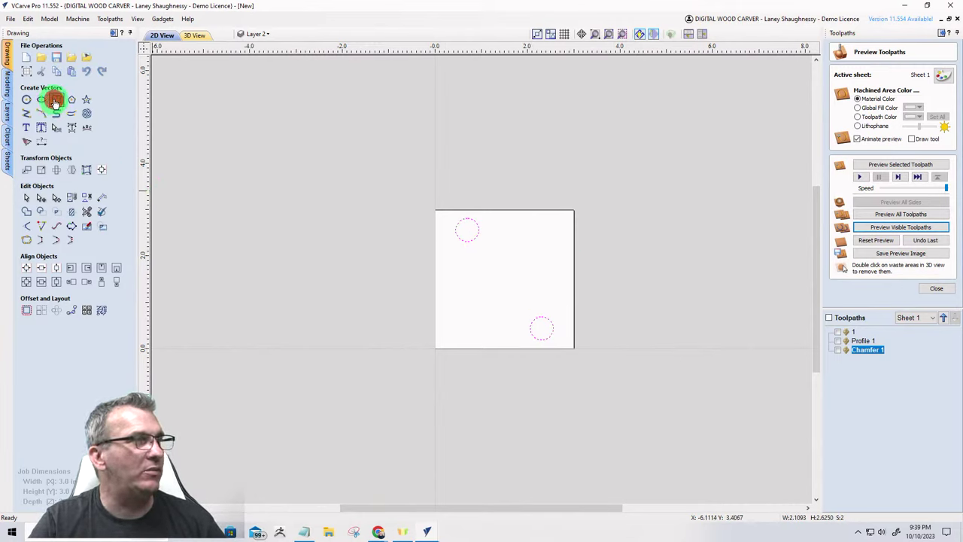
{"action": "left_click", "coordinate": [434, 209]}
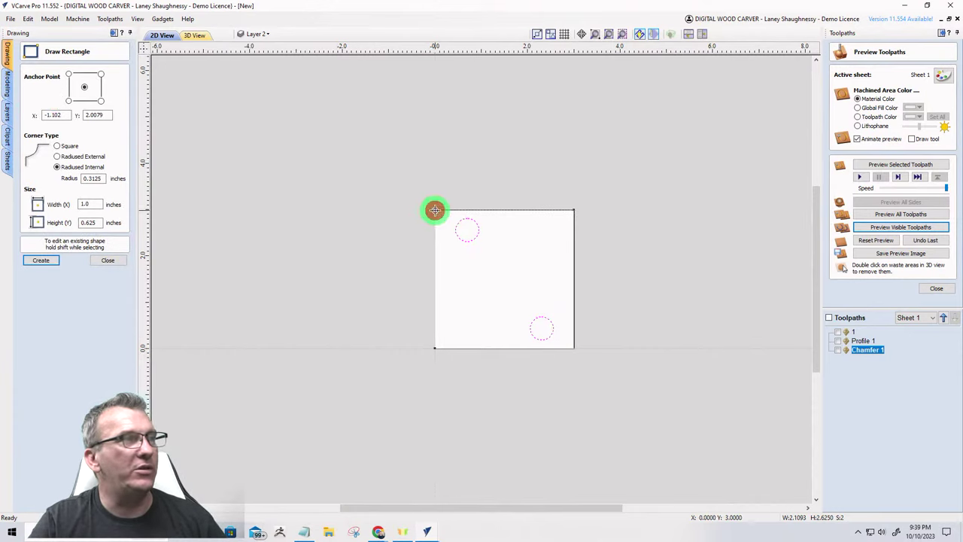
{"action": "left_click", "coordinate": [59, 147]}
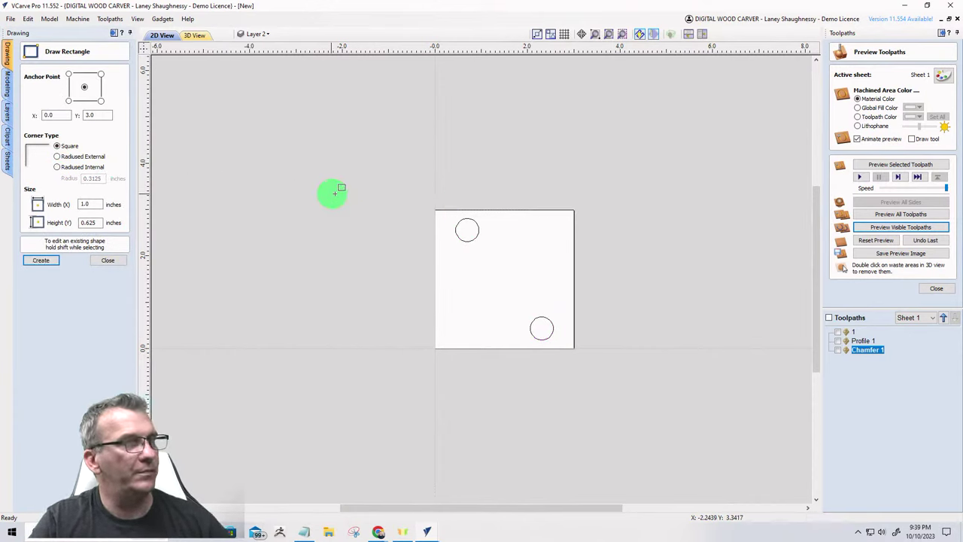
{"action": "key", "text": "Escape"}
{"action": "left_click_drag", "start_coordinate": [434, 212], "coordinate": [575, 351]}
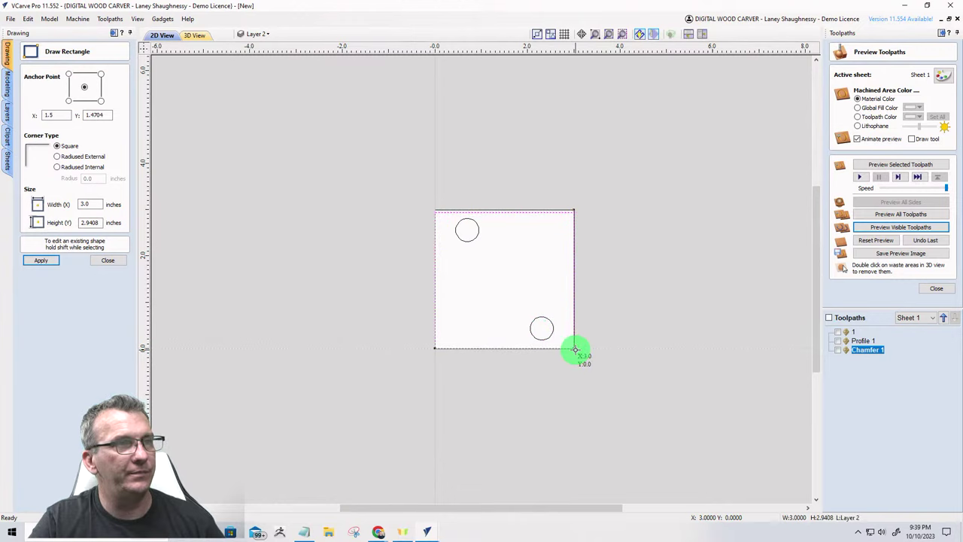
{"action": "left_click", "coordinate": [401, 225]}
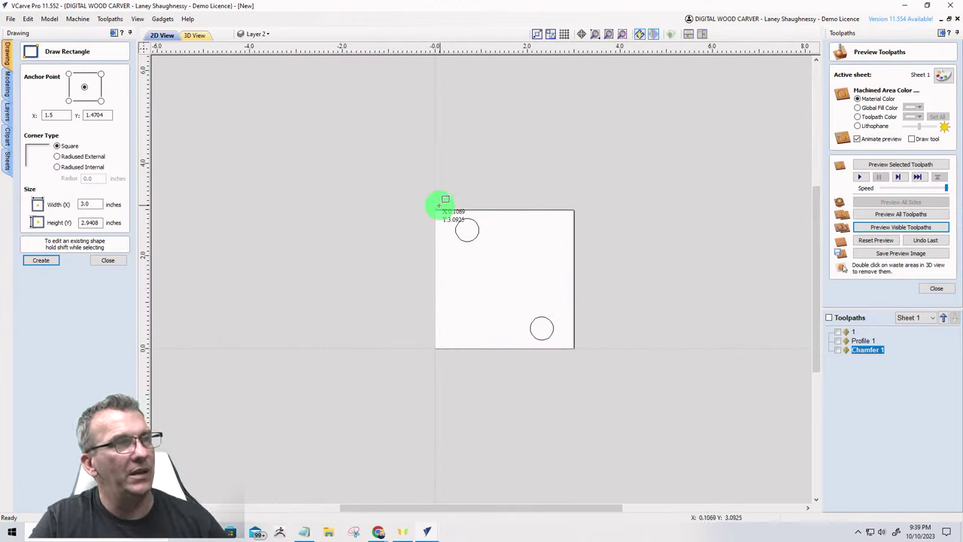
{"action": "left_click_drag", "start_coordinate": [436, 210], "coordinate": [574, 348]}
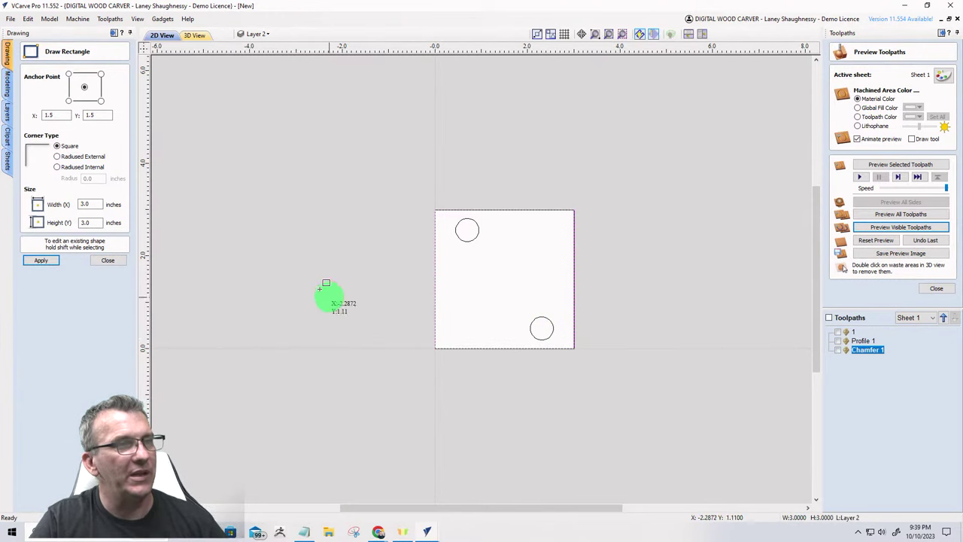
{"action": "left_click", "coordinate": [107, 259]}
Copy the square and both circles and paste them into the tile grid job.
{"action": "left_click_drag", "start_coordinate": [338, 127], "coordinate": [654, 440]}
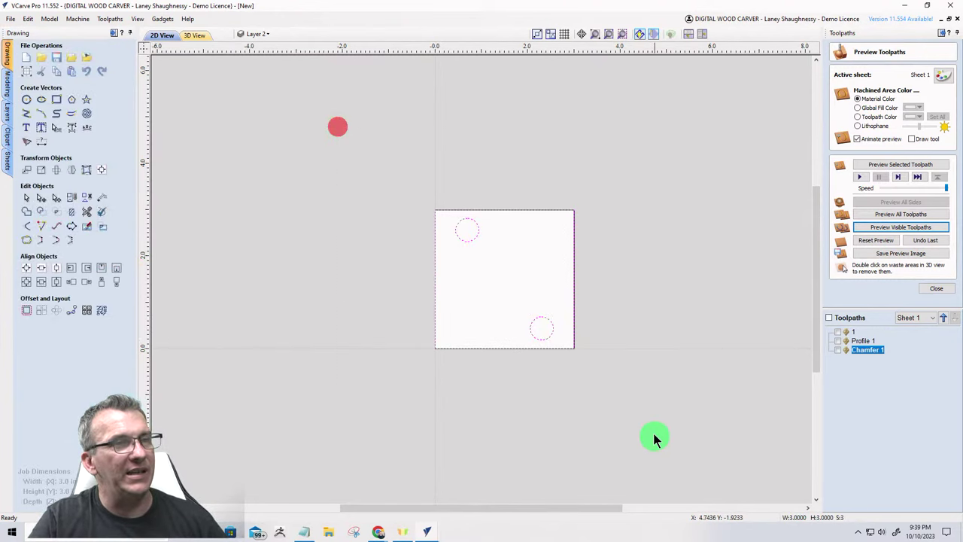
{"action": "right_click", "coordinate": [541, 317]}
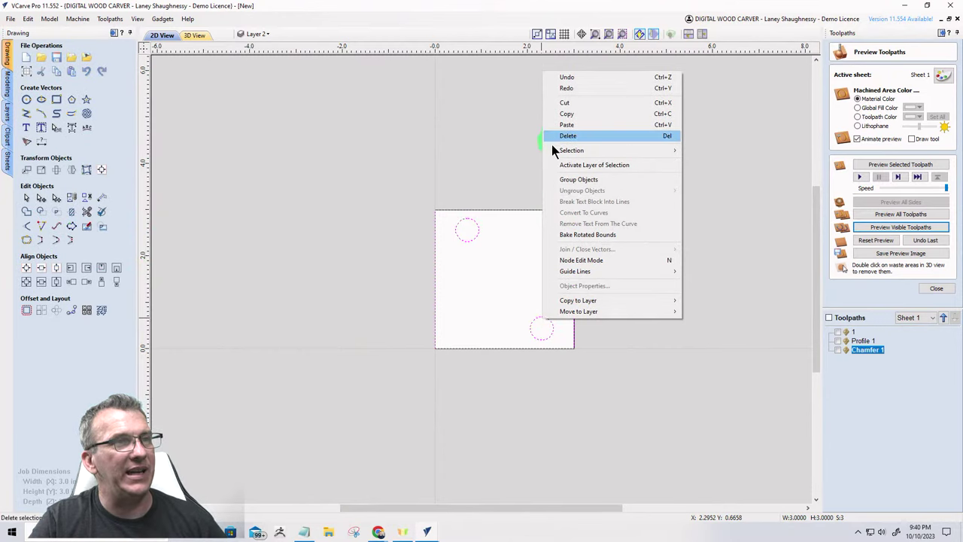
{"action": "left_click", "coordinate": [550, 114]}
{"action": "left_click", "coordinate": [429, 531]}
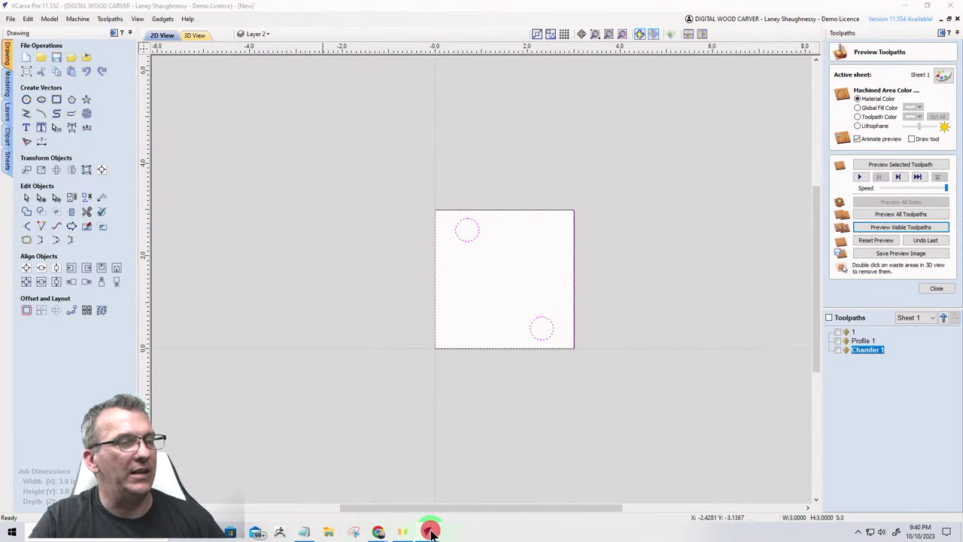
{"action": "left_click", "coordinate": [374, 490]}
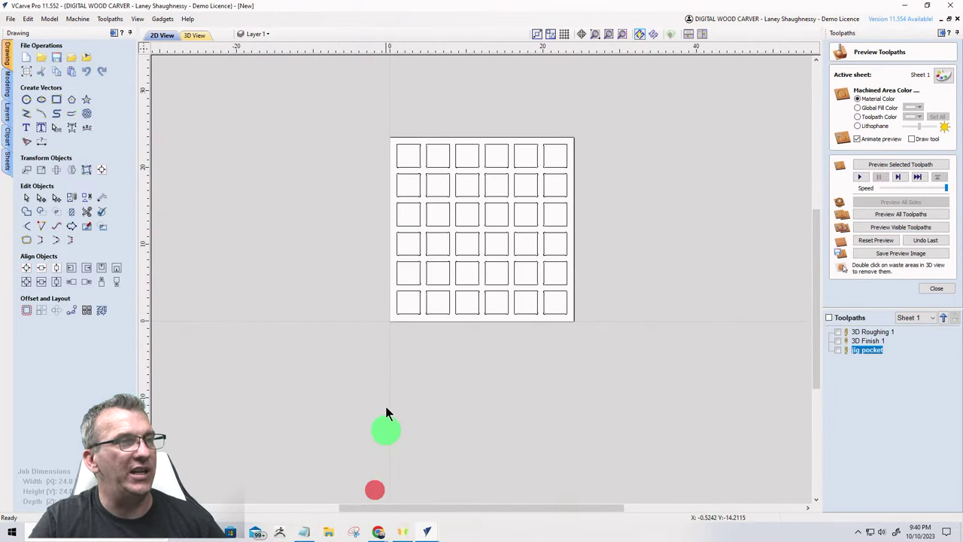
{"action": "right_click", "coordinate": [357, 329]}
{"action": "left_click", "coordinate": [368, 129]}
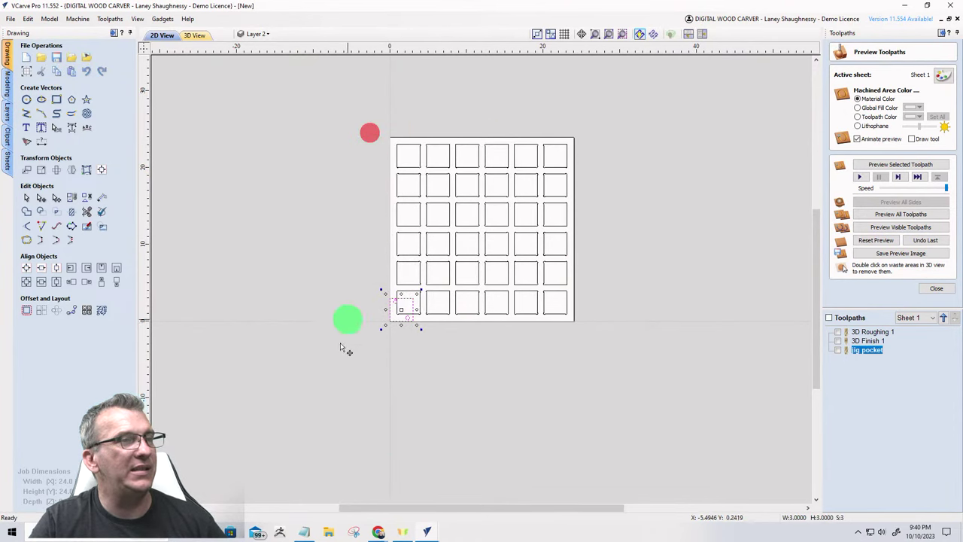
Align the pasted square's centre to the bottom-left rounded tile, then reselect the square and circles.
{"action": "scroll", "coordinate": [405, 318], "scroll_direction": "up", "scroll_amount": 5}
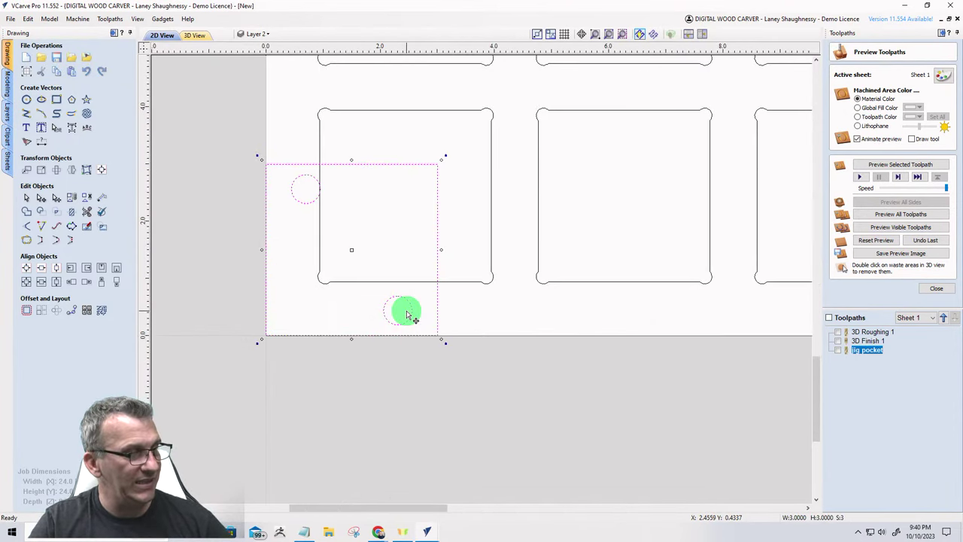
{"action": "left_click", "coordinate": [392, 111], "text": "shift"}
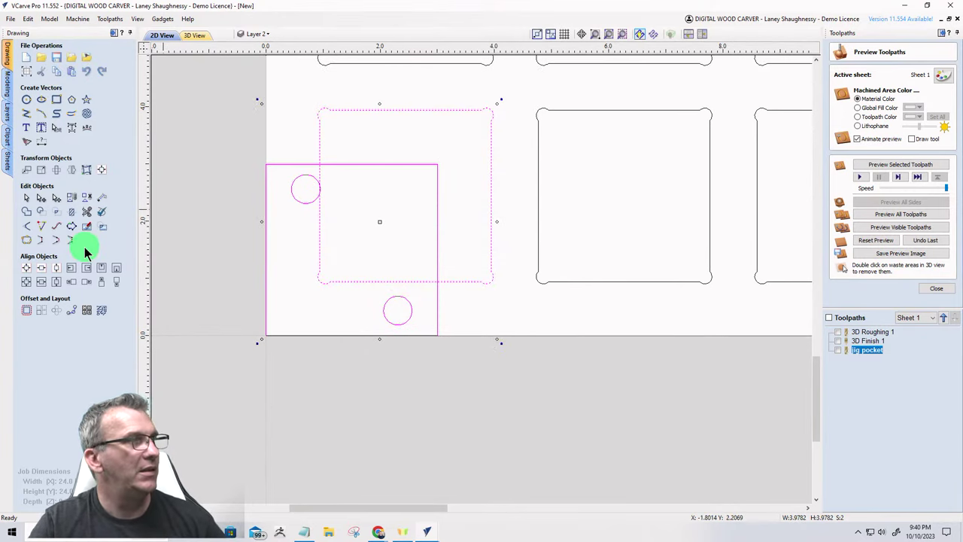
{"action": "left_click", "coordinate": [106, 169]}
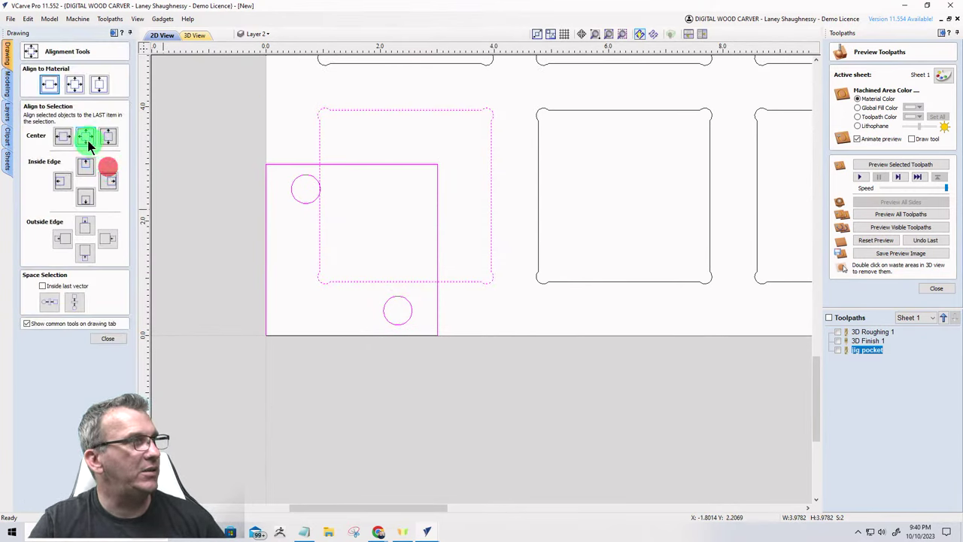
{"action": "left_click", "coordinate": [86, 136]}
{"action": "left_click", "coordinate": [208, 228]}
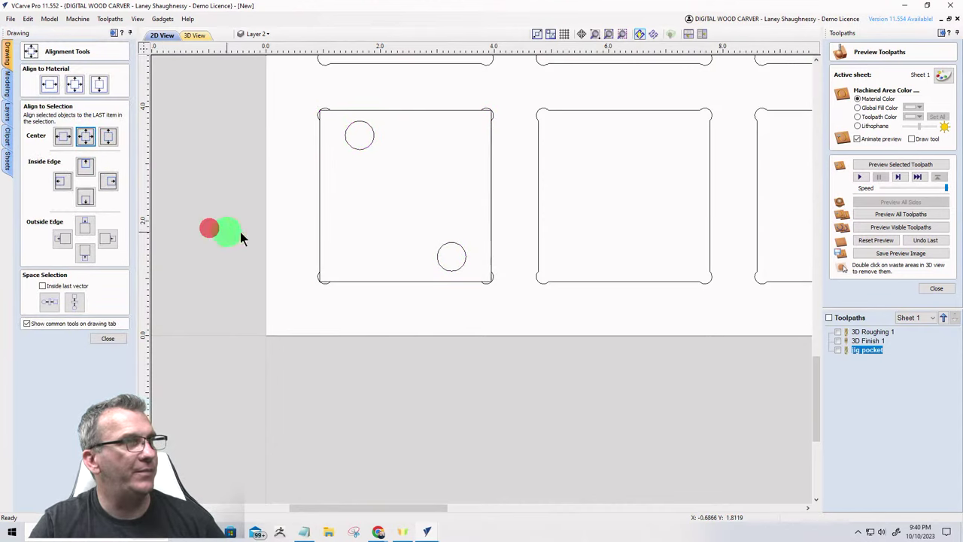
{"action": "left_click", "coordinate": [355, 149]}
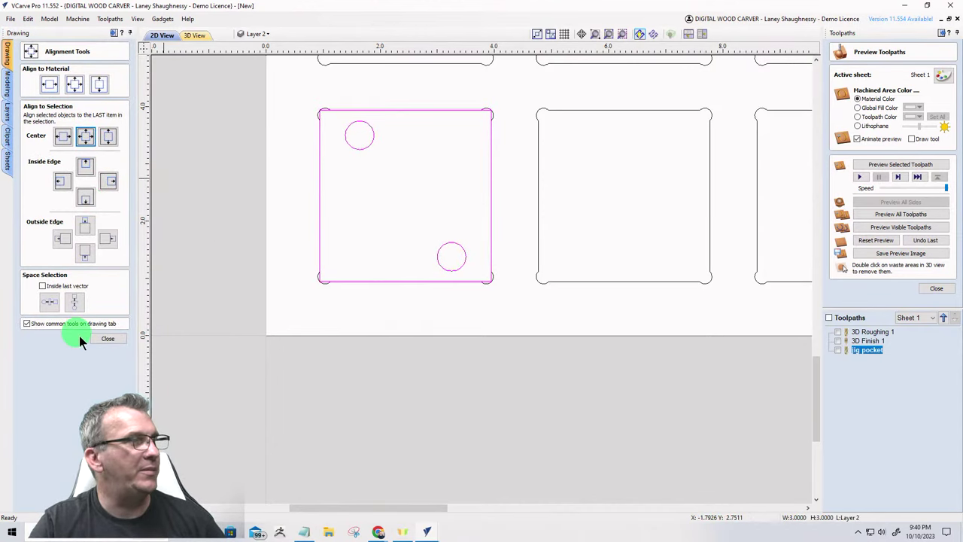
{"action": "left_click", "coordinate": [108, 339]}
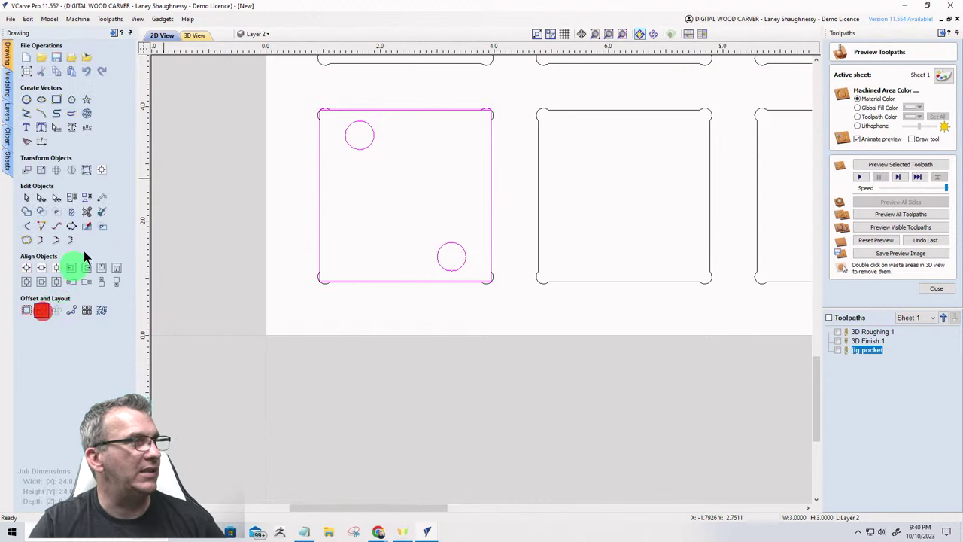
{"action": "left_click", "coordinate": [41, 310]}
Run the 6×6 array copy, then undo the previous array copy.
{"action": "left_click", "coordinate": [37, 269]}
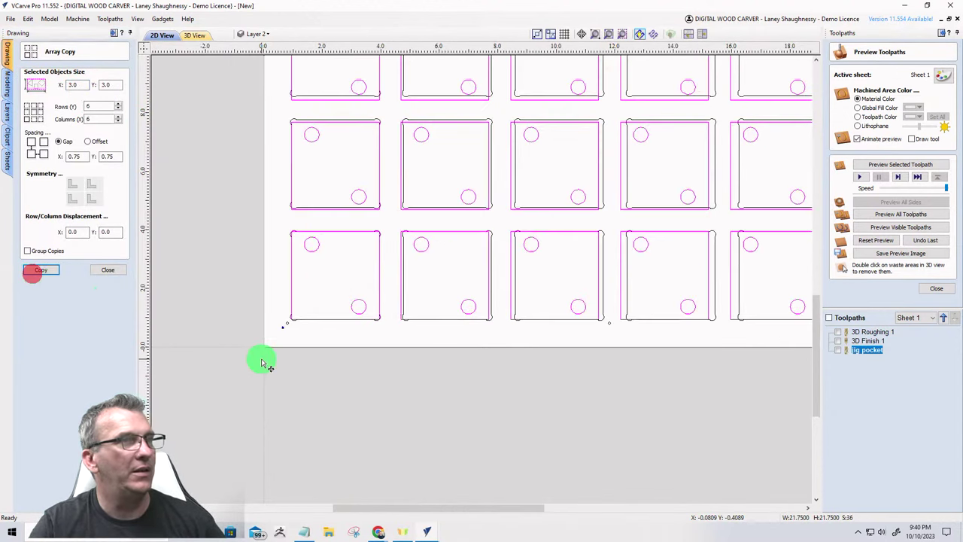
{"action": "scroll", "coordinate": [262, 363], "scroll_direction": "down", "scroll_amount": 2}
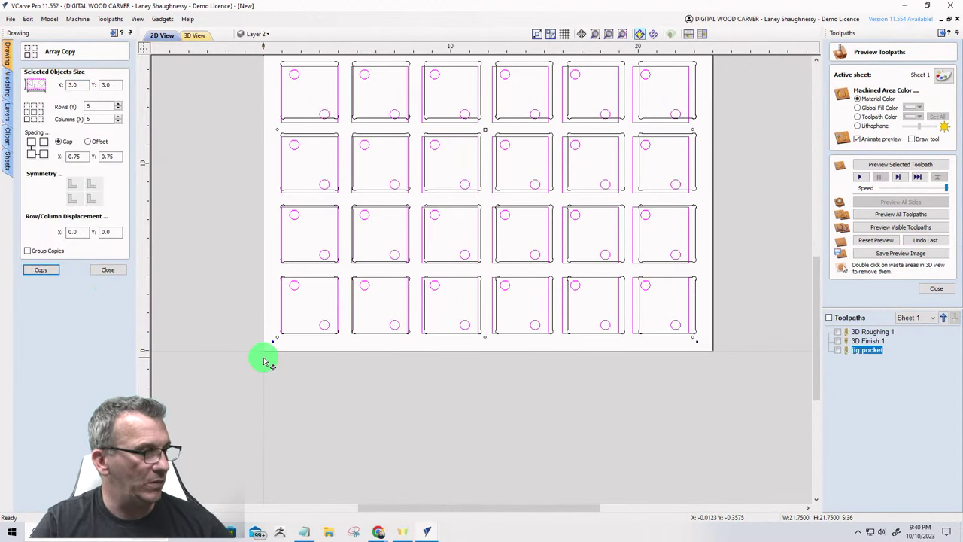
{"action": "key", "text": "ctrl+z"}
{"action": "scroll", "coordinate": [263, 354], "scroll_direction": "up", "scroll_amount": 2}
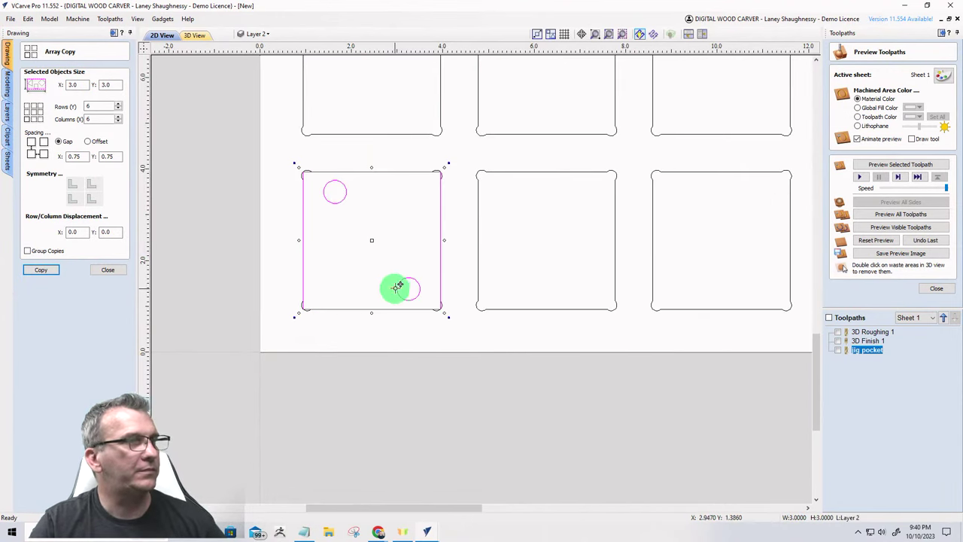
{"action": "scroll", "coordinate": [397, 286], "scroll_direction": "up", "scroll_amount": 2}
{"action": "scroll", "coordinate": [393, 281], "scroll_direction": "down", "scroll_amount": 2}
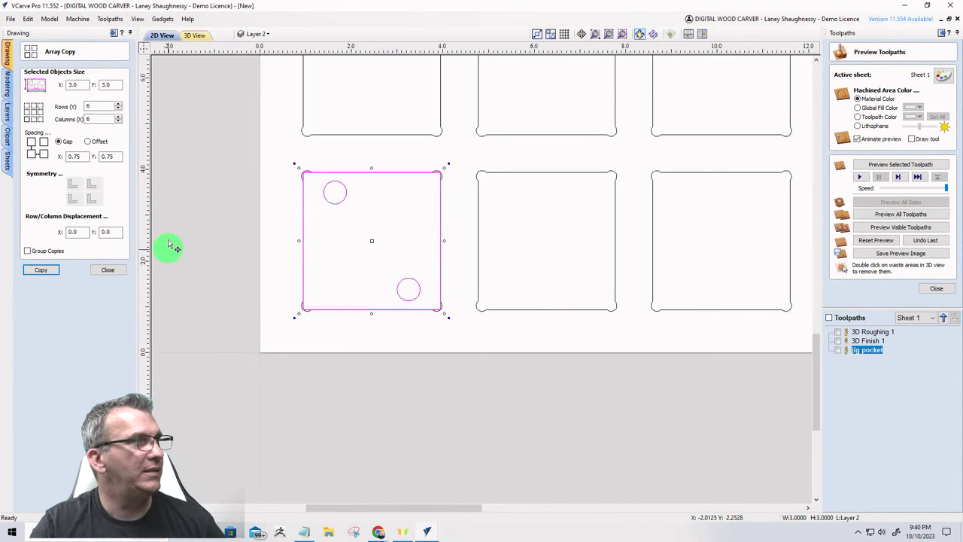
Select the whole dog-bone tile outline with both circles and array-copy them 6×6.
{"action": "left_click", "coordinate": [230, 322]}
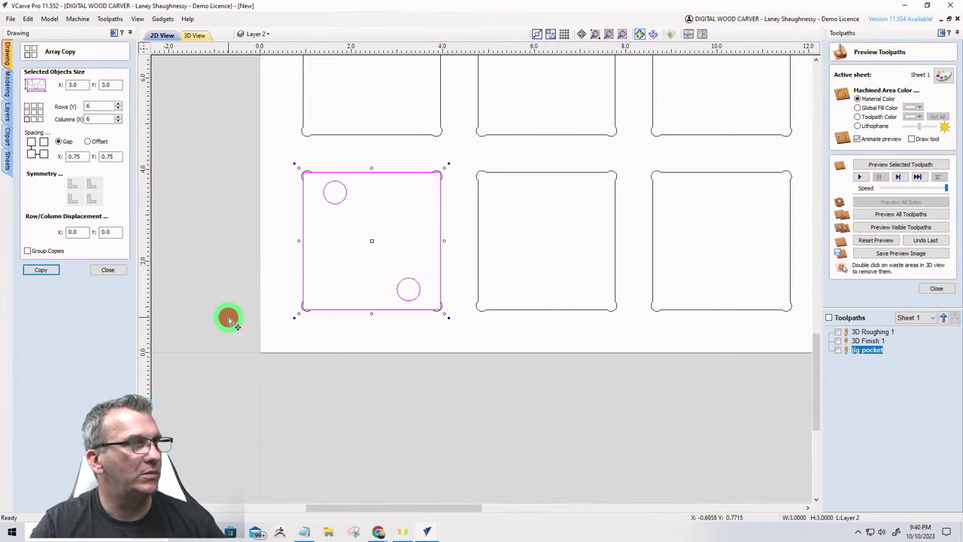
{"action": "scroll", "coordinate": [308, 177], "scroll_direction": "up", "scroll_amount": 5}
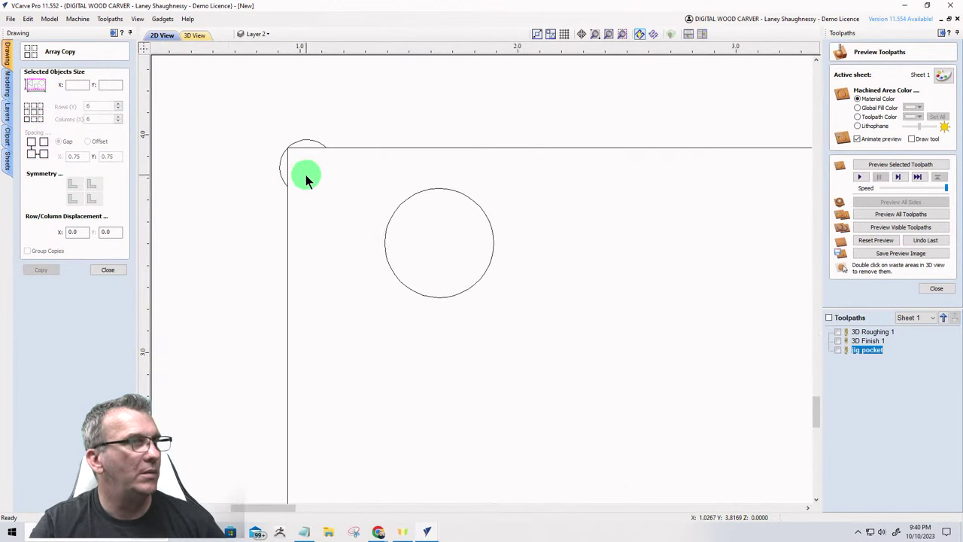
{"action": "left_click", "coordinate": [288, 175]}
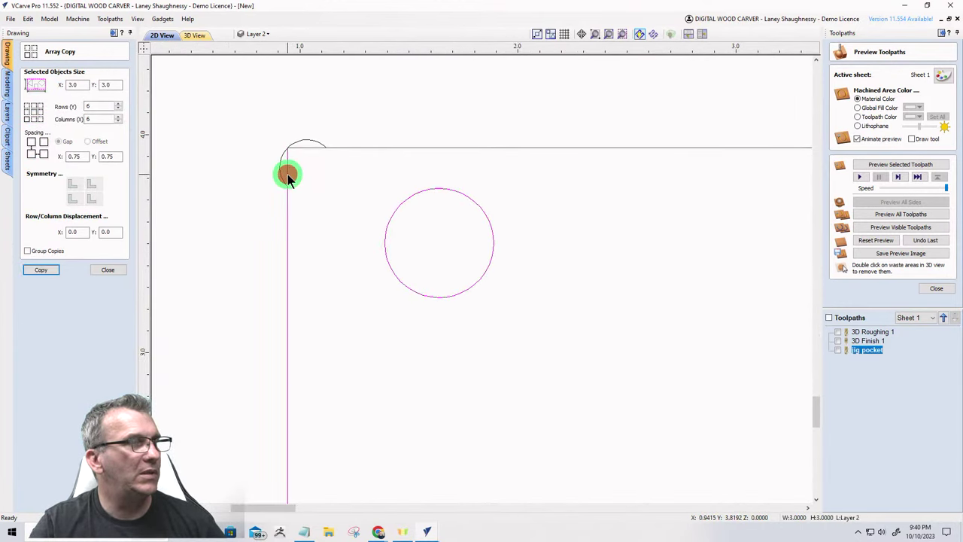
{"action": "scroll", "coordinate": [288, 189], "scroll_direction": "down", "scroll_amount": 5}
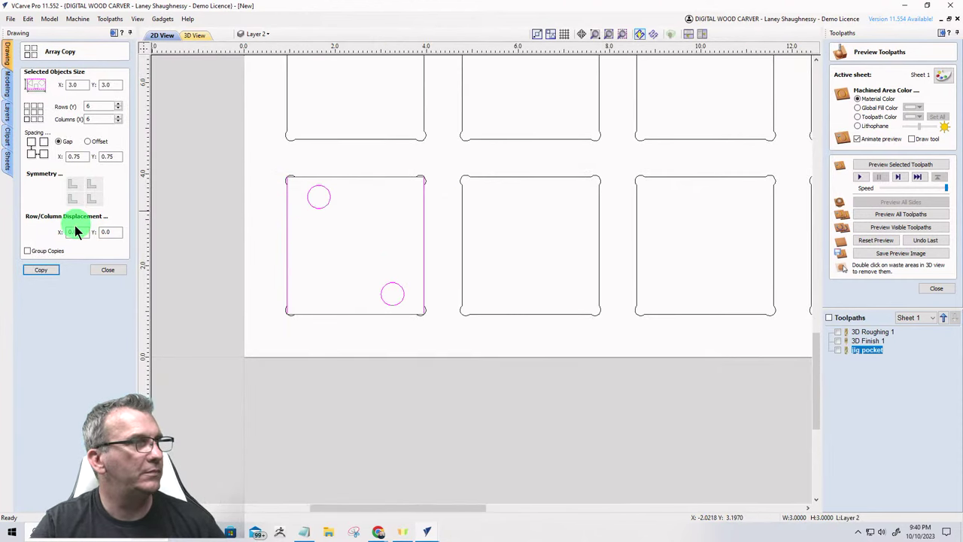
{"action": "left_click", "coordinate": [37, 270]}
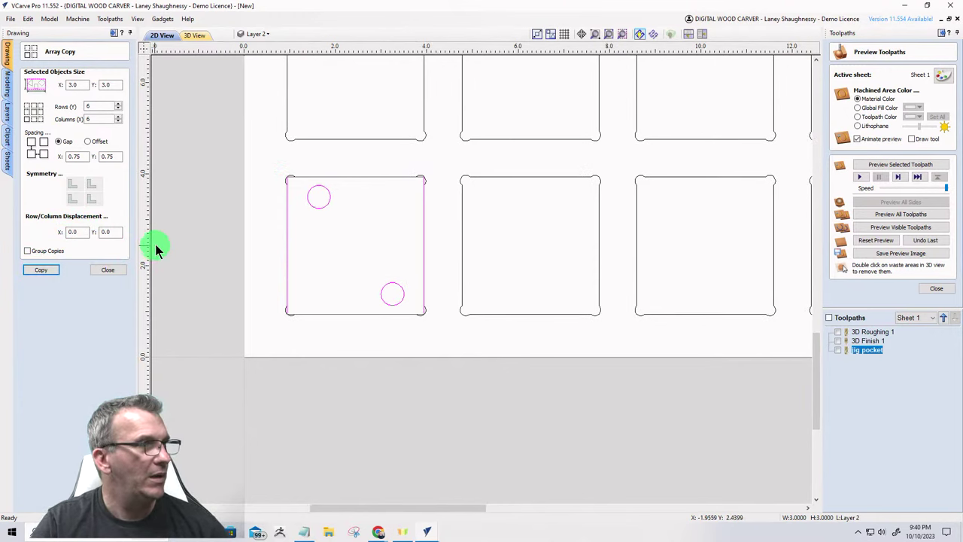
{"action": "scroll", "coordinate": [281, 187], "scroll_direction": "up", "scroll_amount": 4}
{"action": "left_click", "coordinate": [305, 177]}
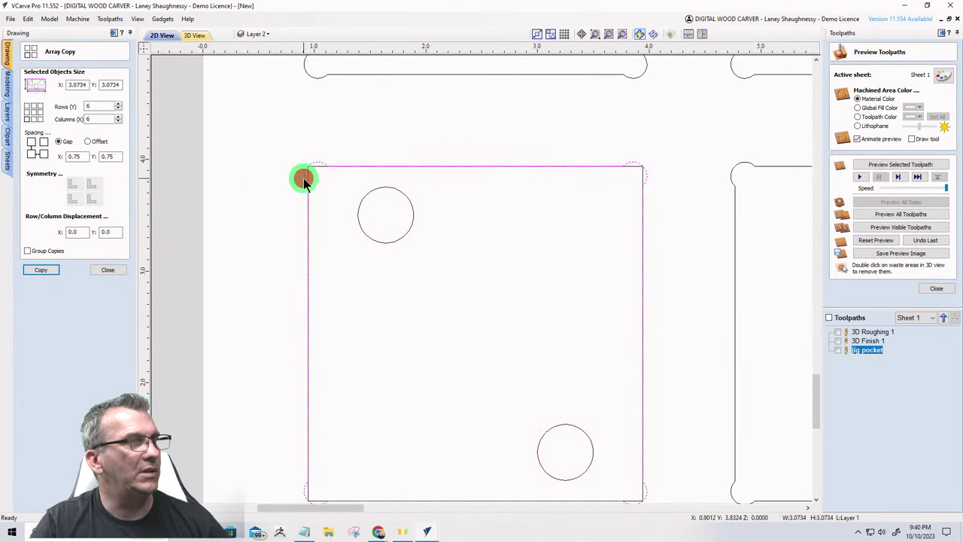
{"action": "left_click", "coordinate": [37, 270]}
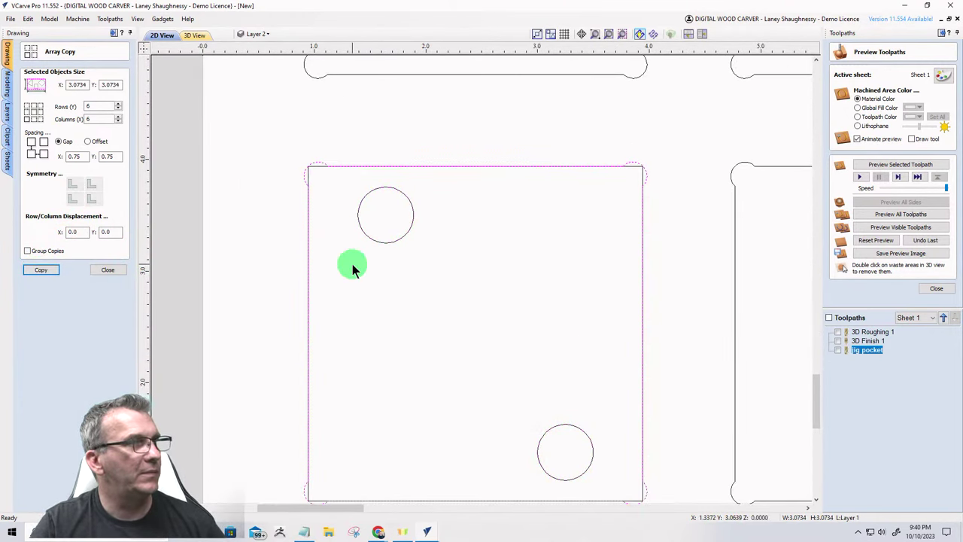
{"action": "left_click", "coordinate": [346, 264]}
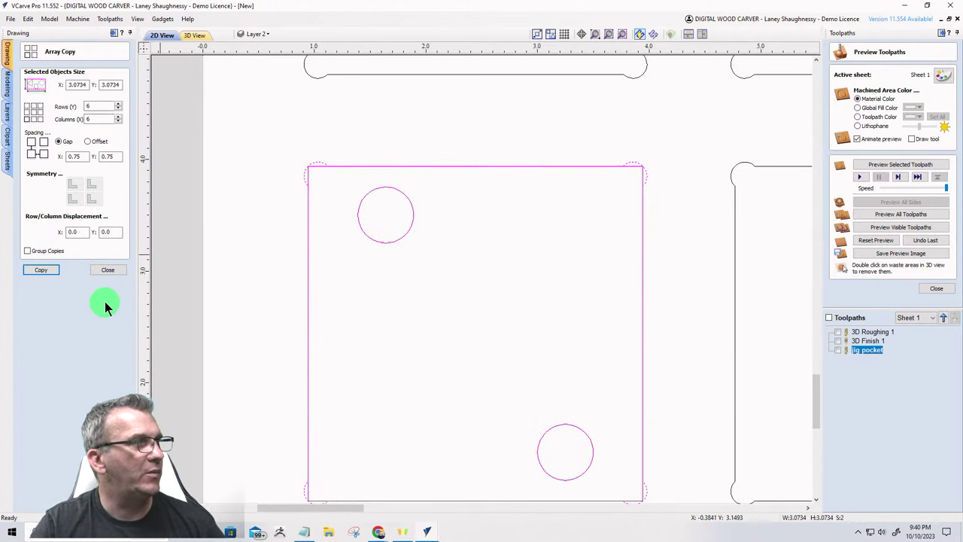
{"action": "left_click", "coordinate": [41, 269]}
{"action": "scroll", "coordinate": [318, 320], "scroll_direction": "down", "scroll_amount": 6}
{"action": "scroll", "coordinate": [318, 320], "scroll_direction": "down", "scroll_amount": 3}
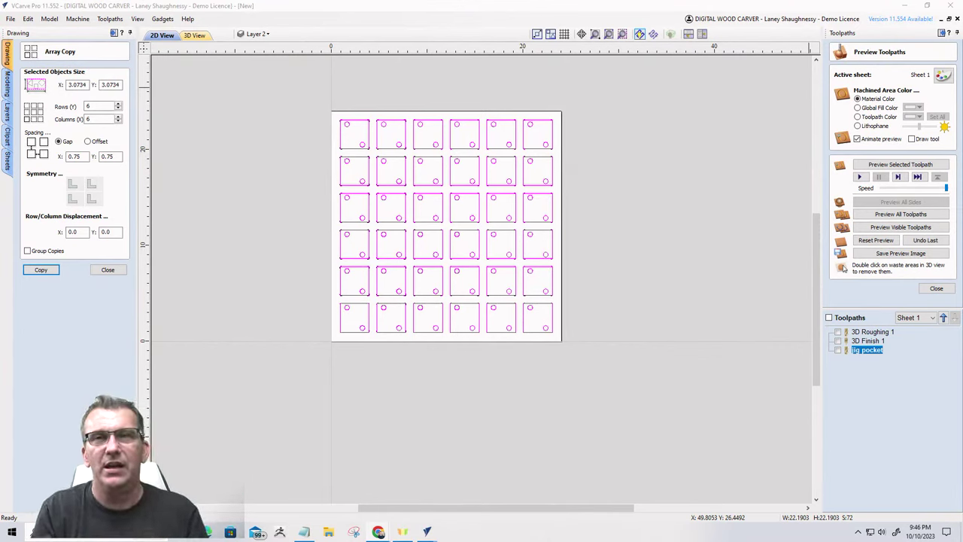
Delete all arrayed tiles and circles and close the Array Copy form.
{"action": "left_click", "coordinate": [292, 88]}
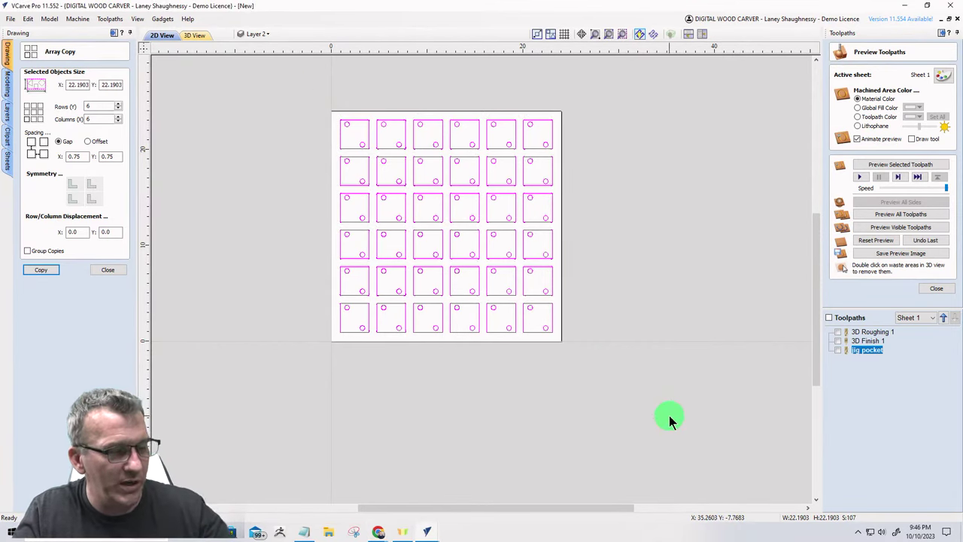
{"action": "key", "text": "Delete"}
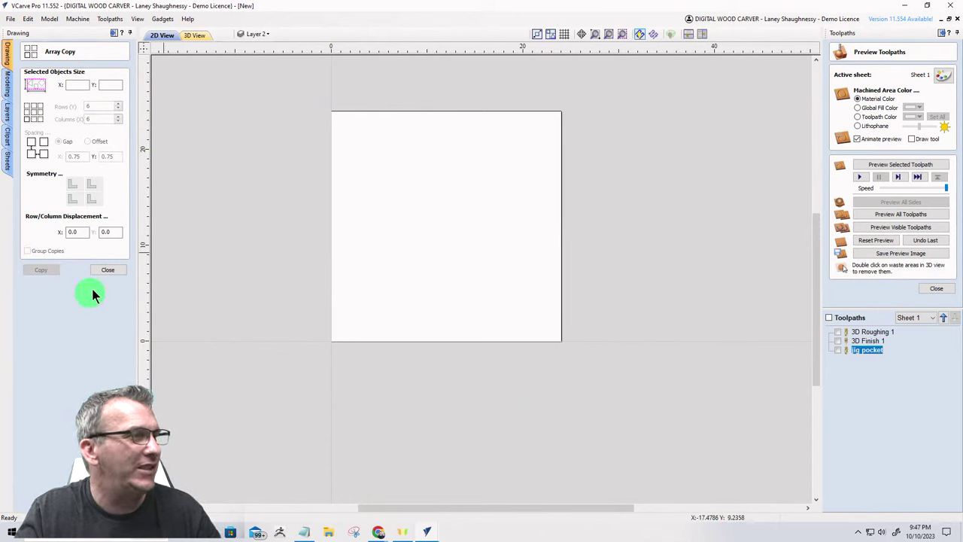
{"action": "left_click", "coordinate": [106, 270]}
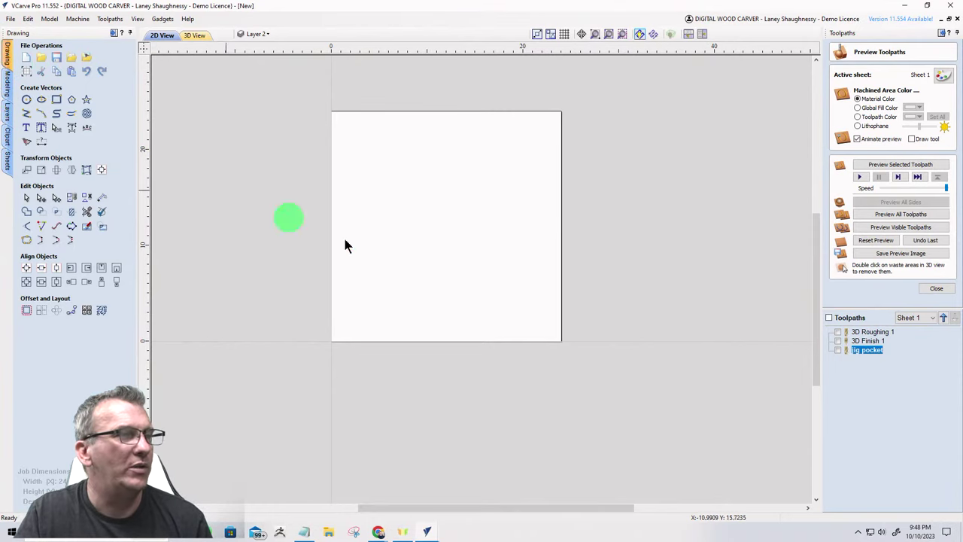
{"action": "scroll", "coordinate": [285, 182], "scroll_direction": "down", "scroll_amount": 2}
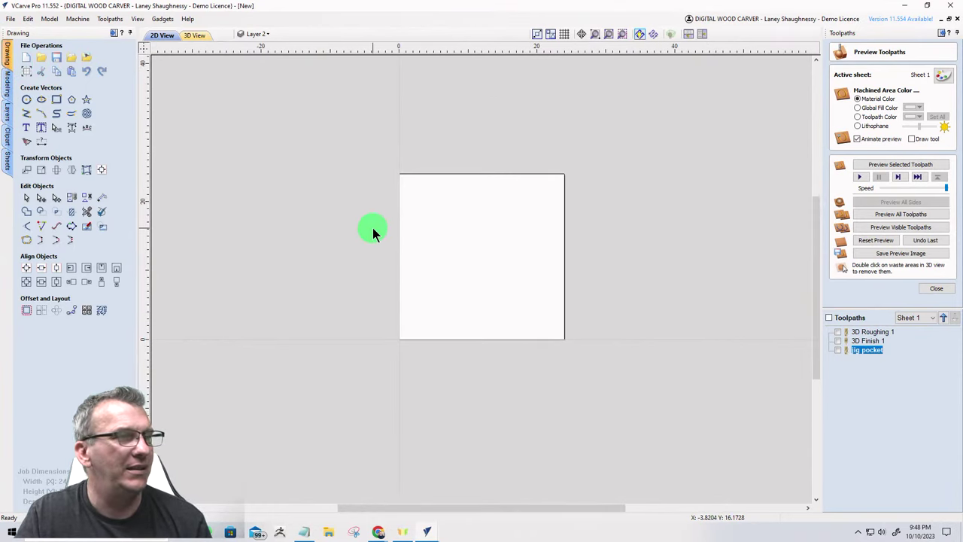
{"action": "scroll", "coordinate": [372, 227], "scroll_direction": "up", "scroll_amount": 1}
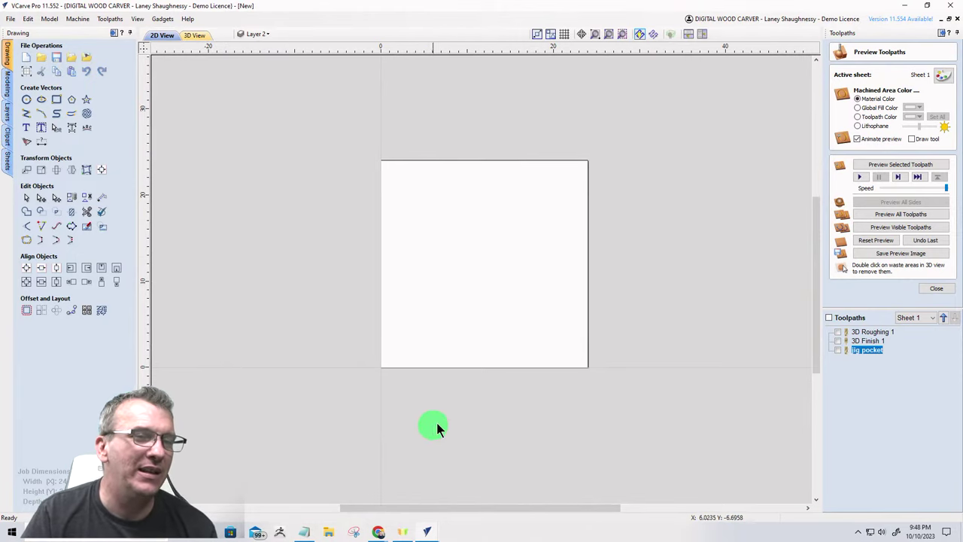
{"action": "scroll", "coordinate": [600, 332], "scroll_direction": "up", "scroll_amount": 2}
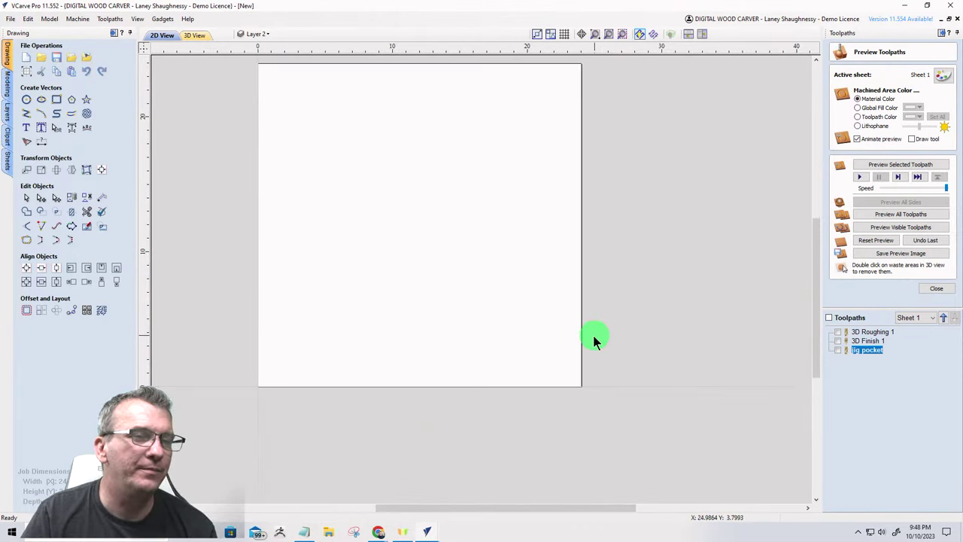
{"action": "scroll", "coordinate": [591, 337], "scroll_direction": "down", "scroll_amount": 1}
{"action": "scroll", "coordinate": [542, 350], "scroll_direction": "down", "scroll_amount": 1}
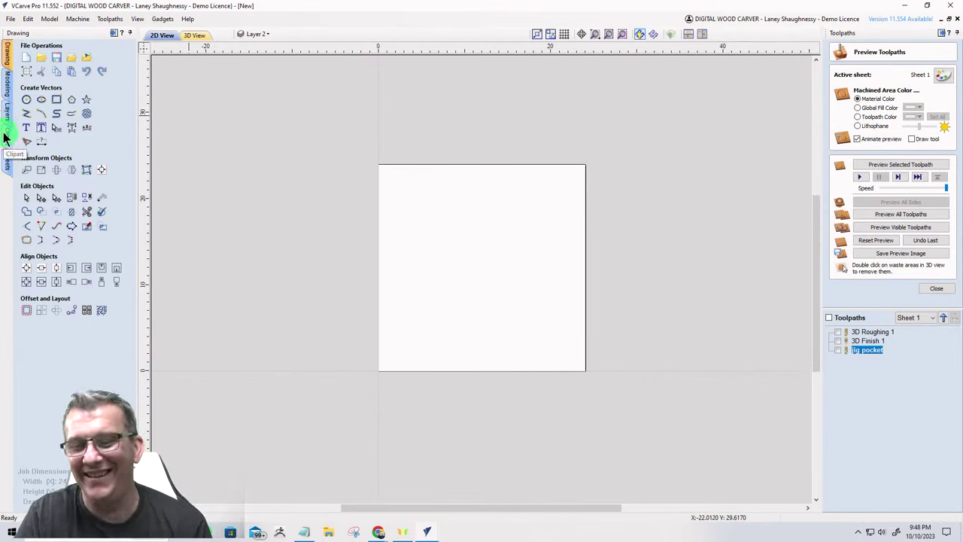
Set the job to Width 18, Height 18 and Thickness 1.5 inches.
{"action": "left_click", "coordinate": [27, 73]}
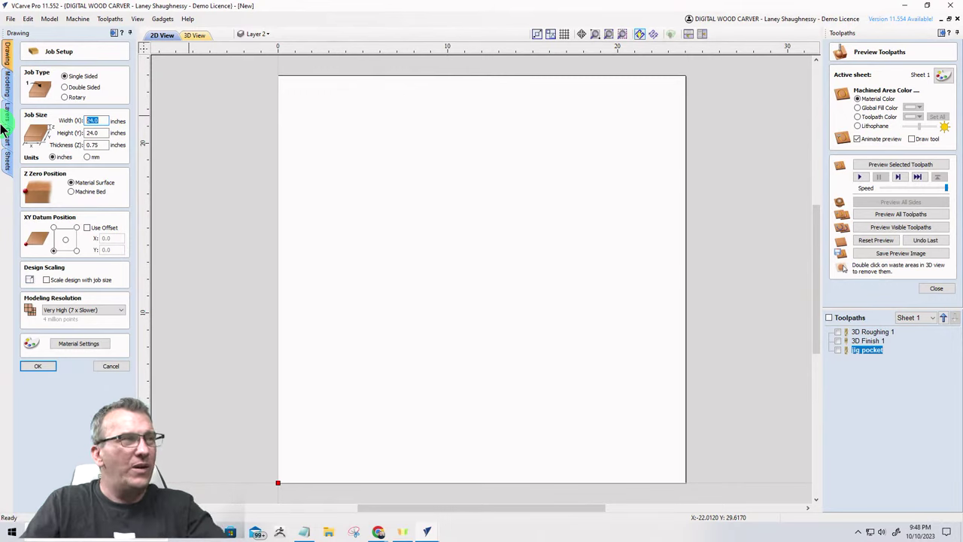
{"action": "type", "text": "18"}
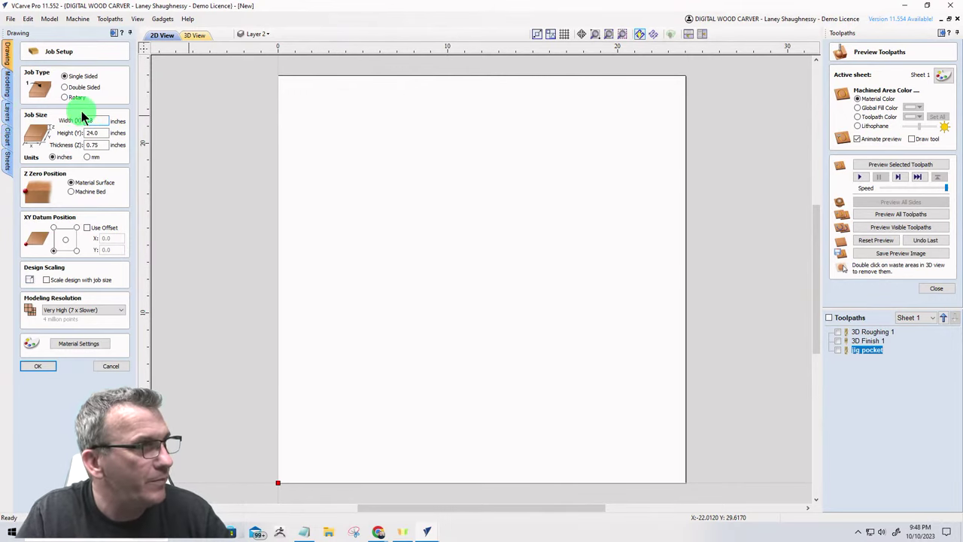
{"action": "left_click", "coordinate": [100, 132]}
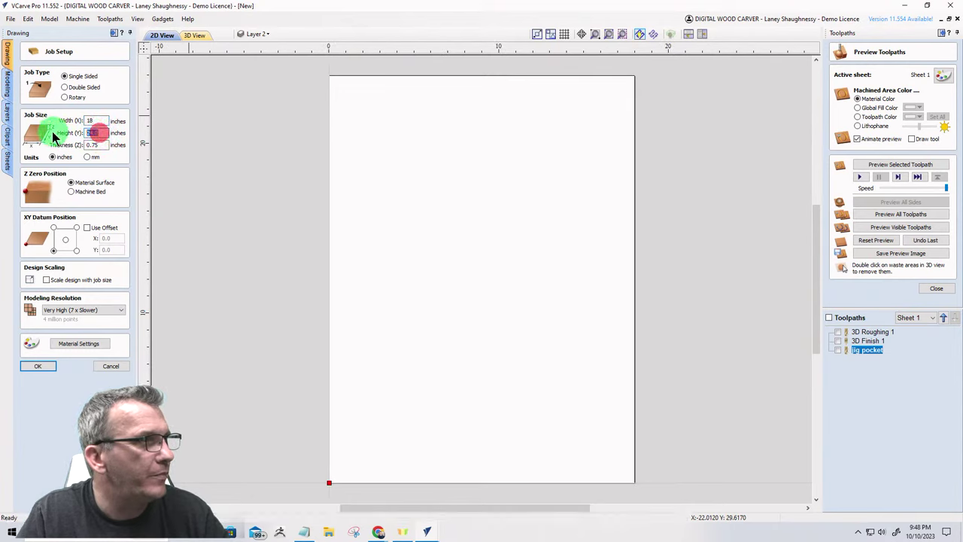
{"action": "type", "text": "18"}
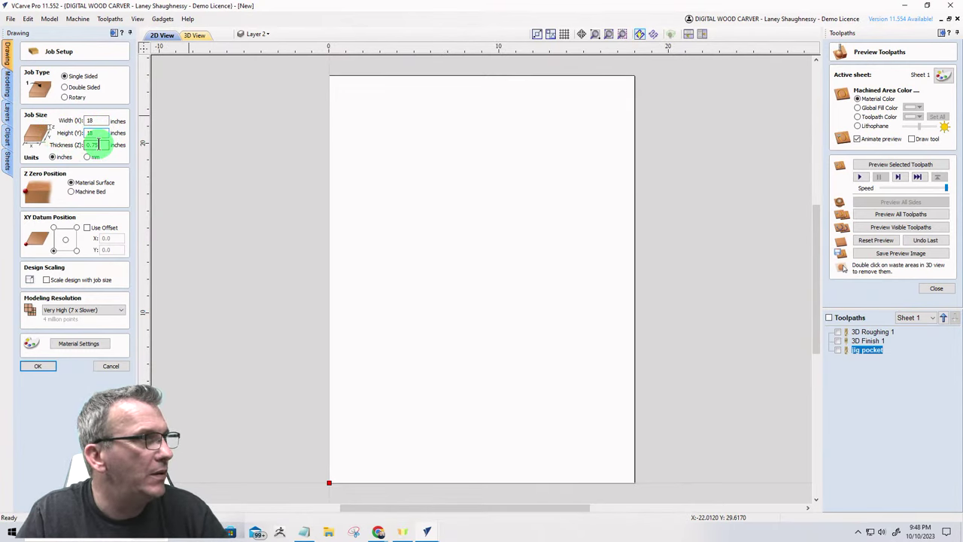
{"action": "left_click", "coordinate": [96, 144]}
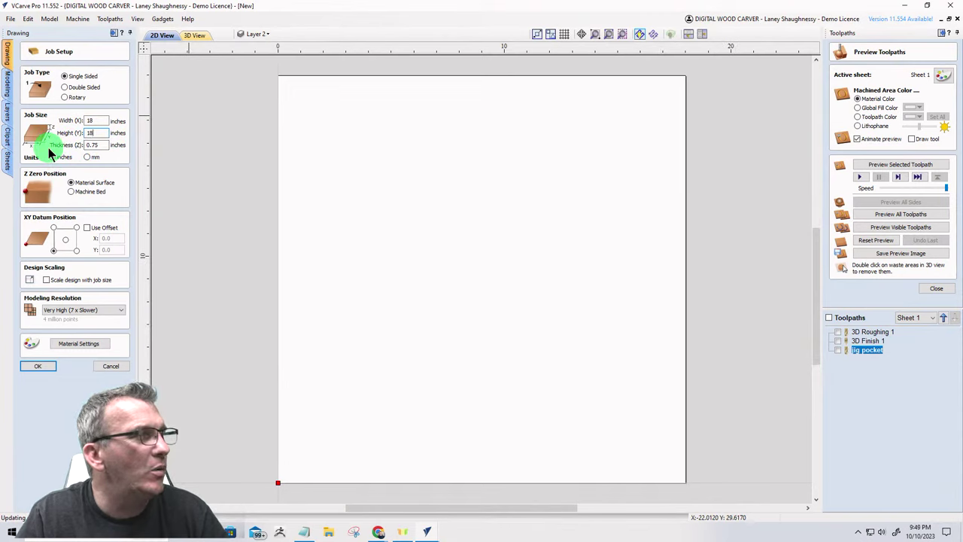
{"action": "double_click", "coordinate": [96, 145]}
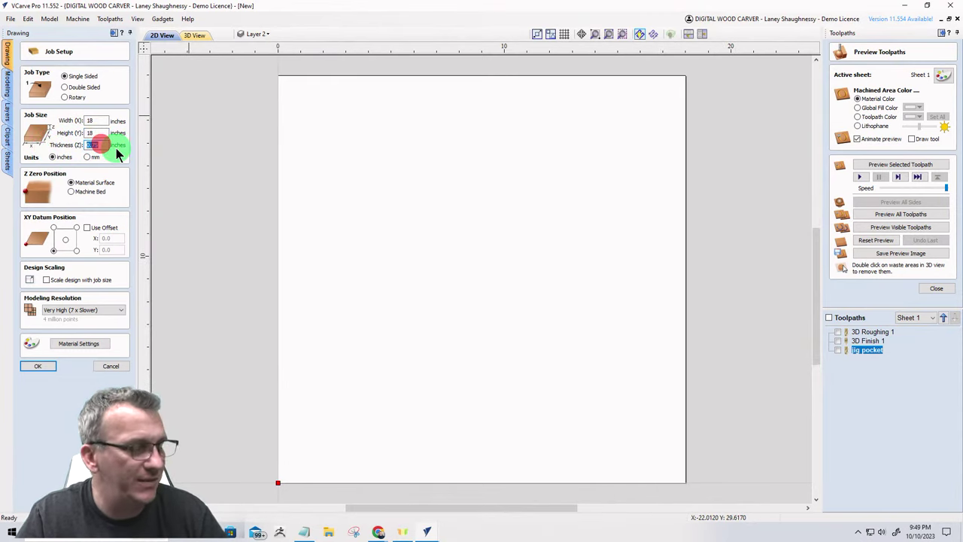
{"action": "type", "text": "1.5"}
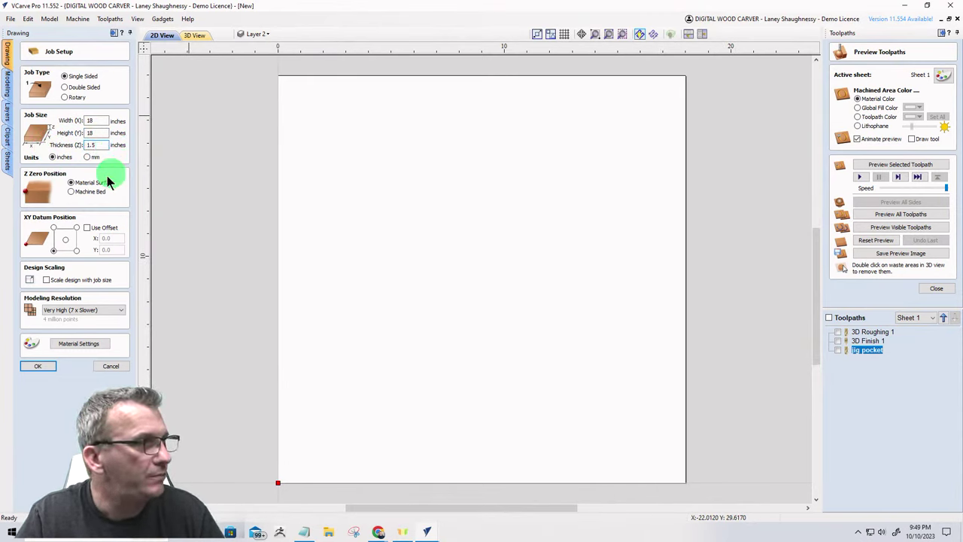
{"action": "left_click", "coordinate": [37, 366]}
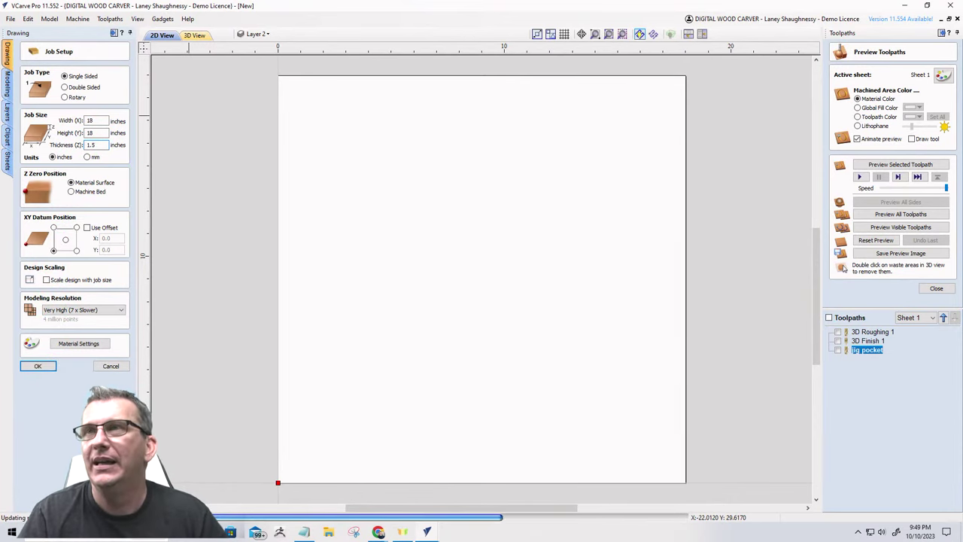
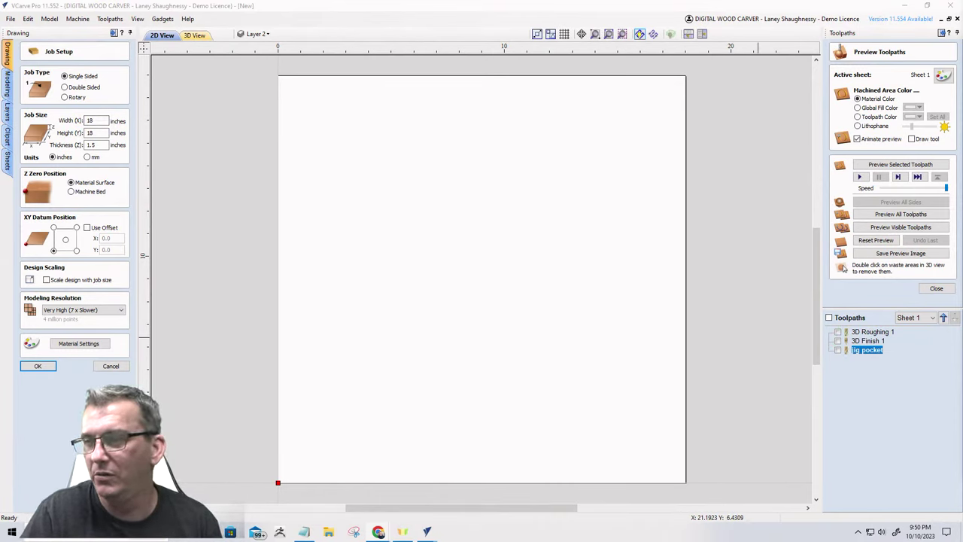
Accept the 18 x 18 inch, 1.5 inch thick job setup to create the blank sheet.
{"action": "left_click", "coordinate": [38, 367]}
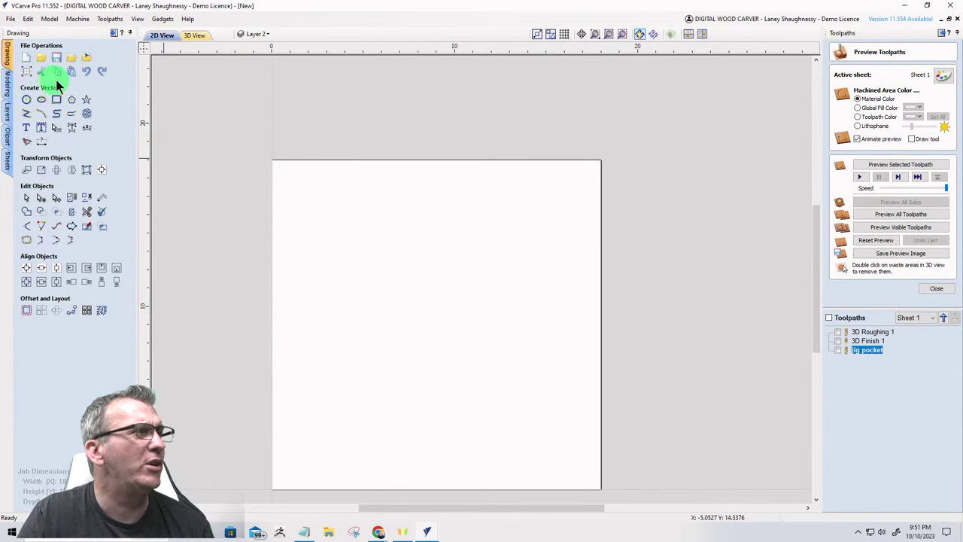
Import the ghost cartoon image and fit it in the view.
{"action": "left_click", "coordinate": [87, 59]}
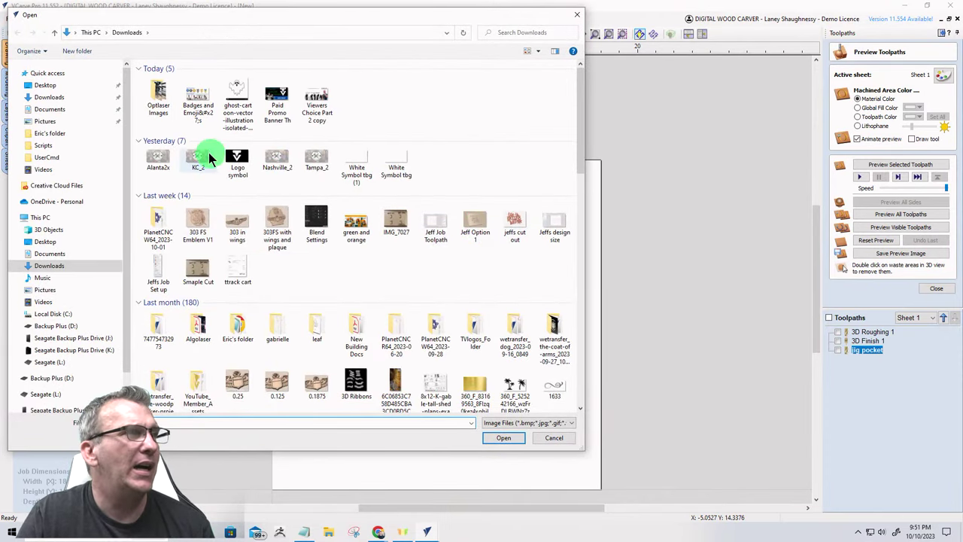
{"action": "double_click", "coordinate": [236, 97]}
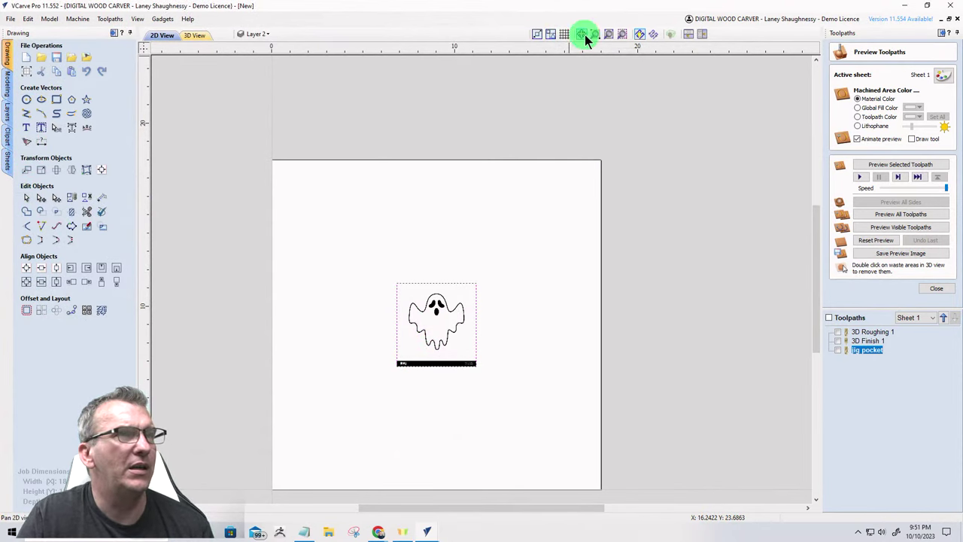
{"action": "left_click", "coordinate": [623, 34]}
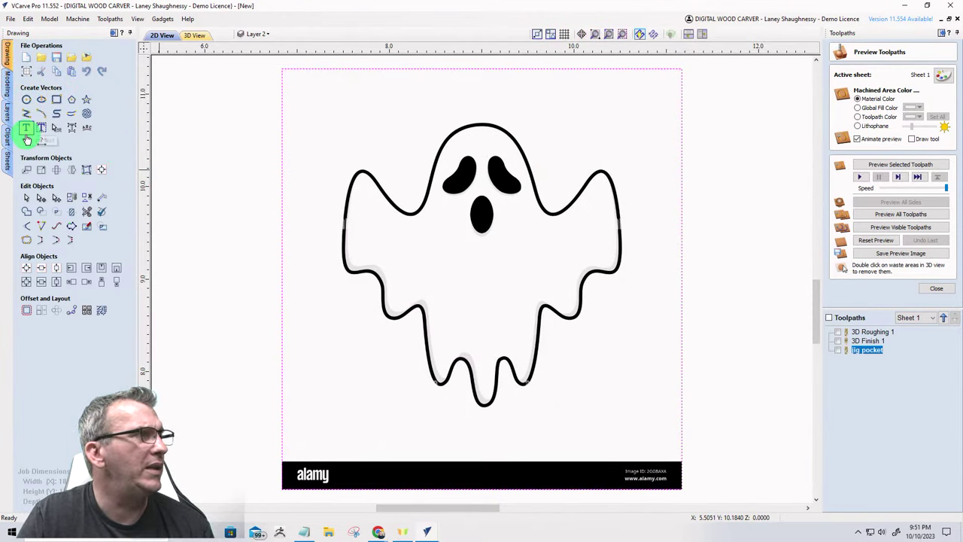
Trace the bitmap with threshold 0.75, noise 4 and fading 0%, then select the original bitmap.
{"action": "left_click", "coordinate": [26, 142]}
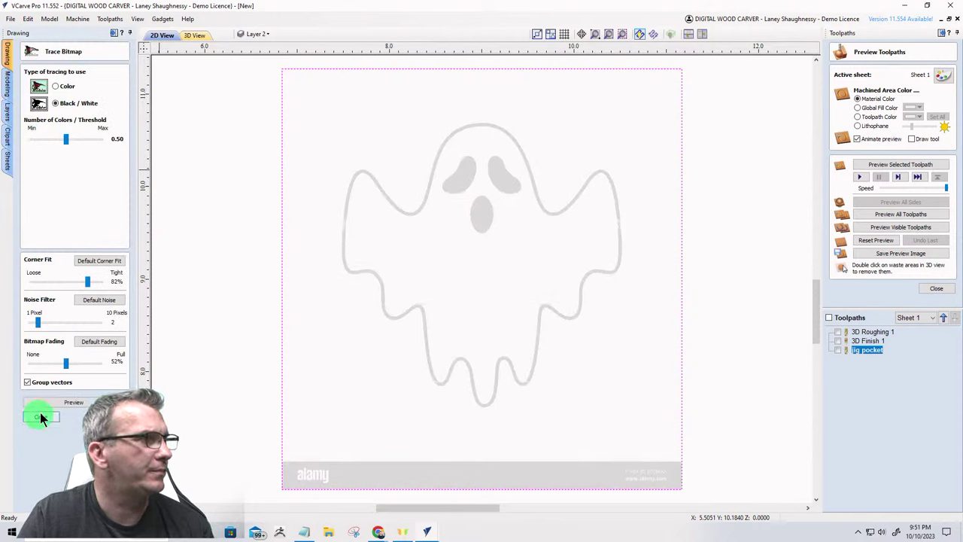
{"action": "left_click_drag", "start_coordinate": [66, 363], "coordinate": [30, 362]}
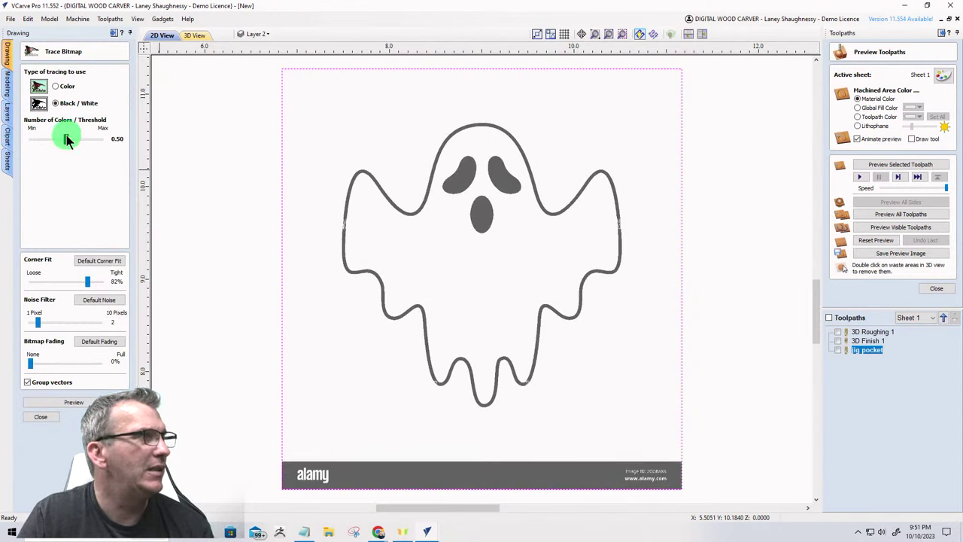
{"action": "mouse_move", "coordinate": [66, 139]}
{"action": "left_mouse_down"}
{"action": "mouse_move", "coordinate": [99, 141]}
{"action": "mouse_move", "coordinate": [81, 140]}
{"action": "mouse_move", "coordinate": [83, 149]}
{"action": "left_mouse_up"}
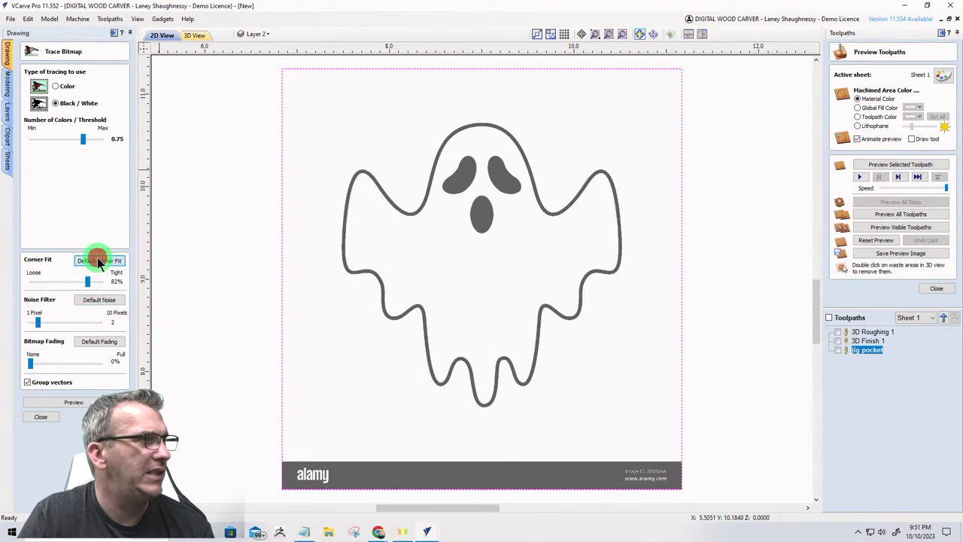
{"action": "left_click_drag", "start_coordinate": [38, 322], "coordinate": [52, 321]}
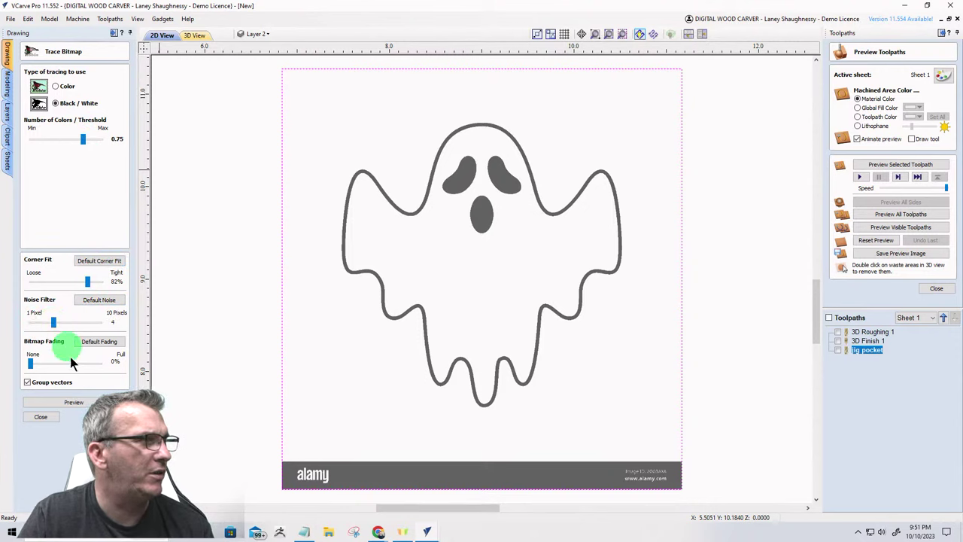
{"action": "left_click", "coordinate": [76, 402]}
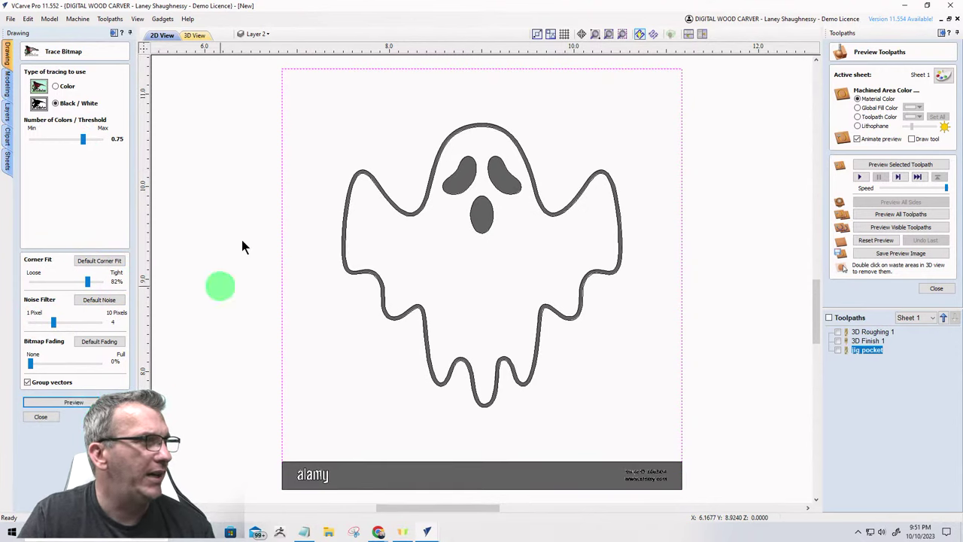
{"action": "left_click_drag", "start_coordinate": [293, 89], "coordinate": [663, 437]}
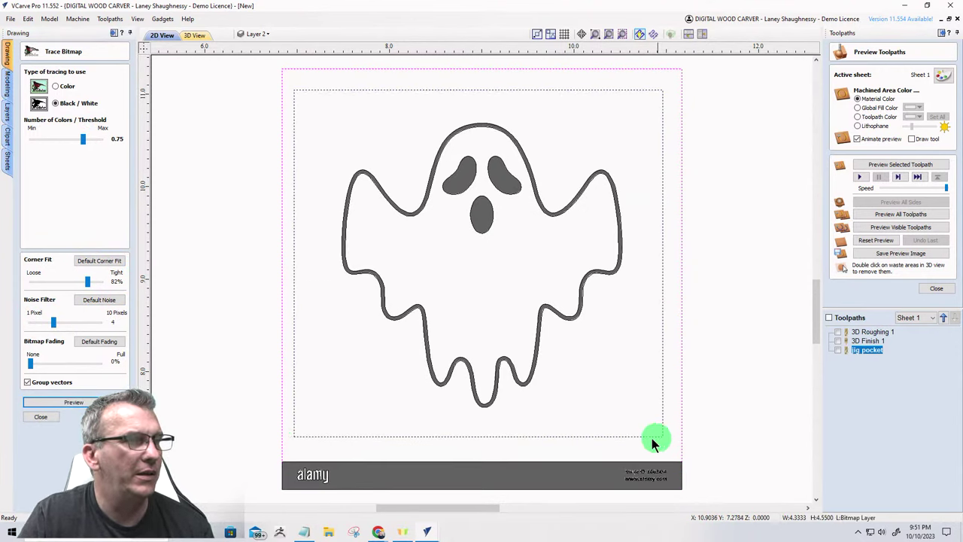
{"action": "left_click", "coordinate": [86, 401]}
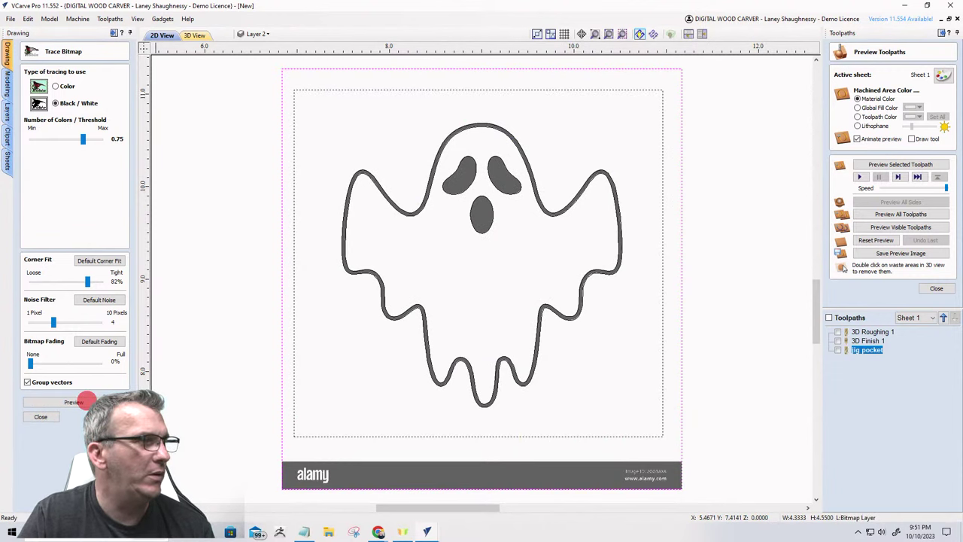
{"action": "left_click", "coordinate": [41, 416]}
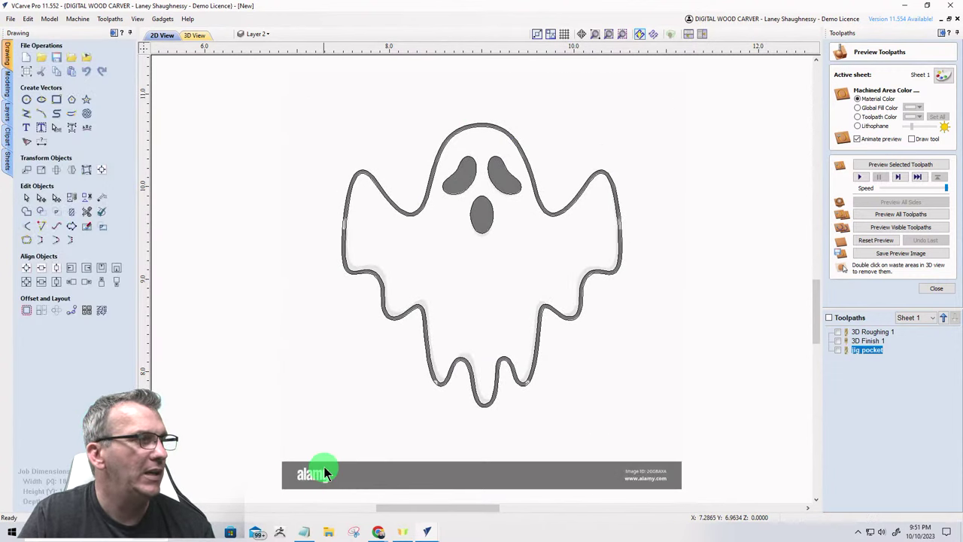
{"action": "left_click", "coordinate": [331, 444]}
Delete the source bitmap and scale the traced ghost up to nearly fill the sheet.
{"action": "key", "text": "Delete"}
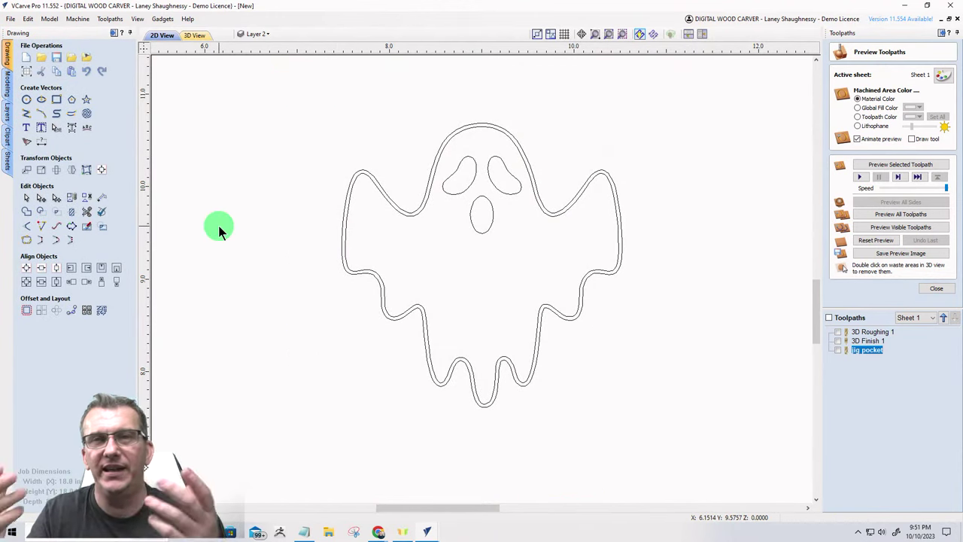
{"action": "scroll", "coordinate": [377, 279], "scroll_direction": "down", "scroll_amount": 5}
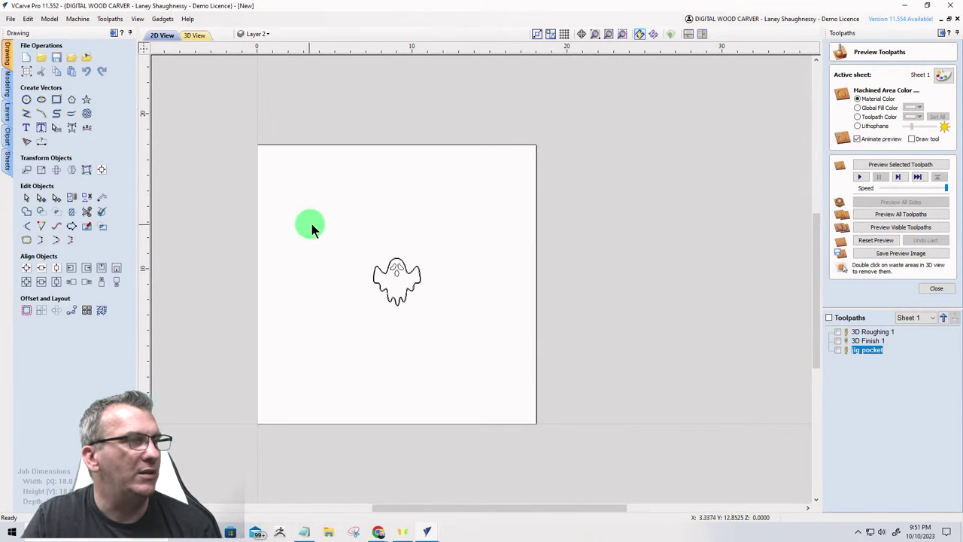
{"action": "left_click_drag", "start_coordinate": [312, 224], "coordinate": [462, 358]}
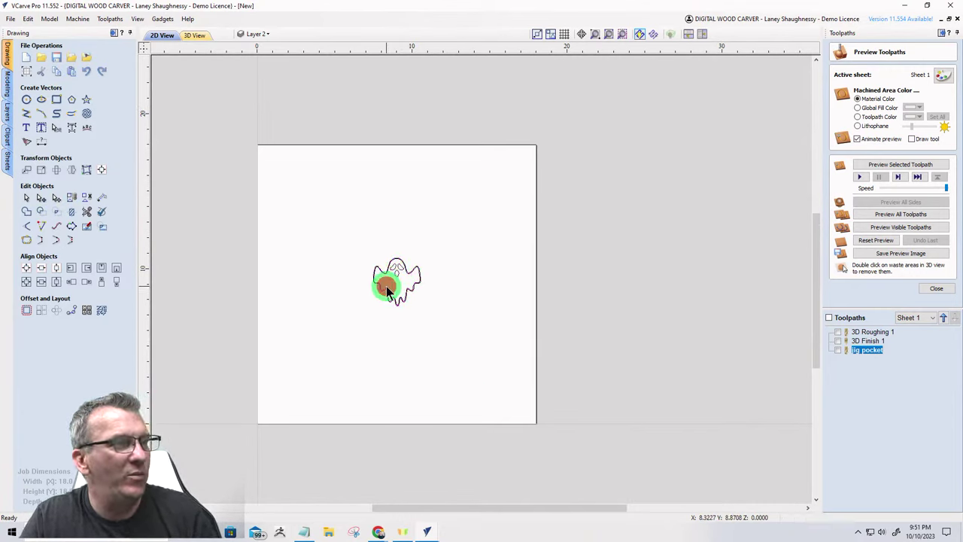
{"action": "left_click_drag", "start_coordinate": [351, 219], "coordinate": [465, 386]}
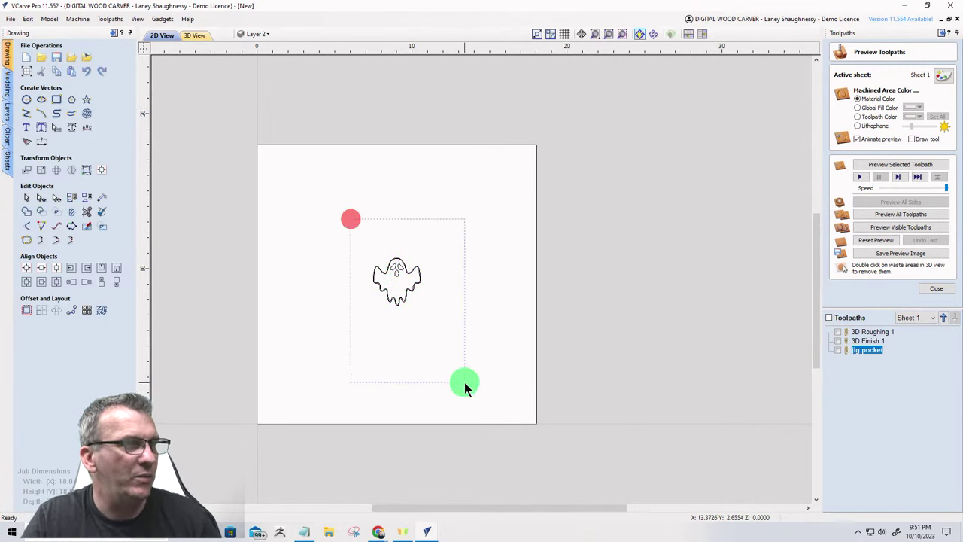
{"action": "left_click", "coordinate": [387, 288]}
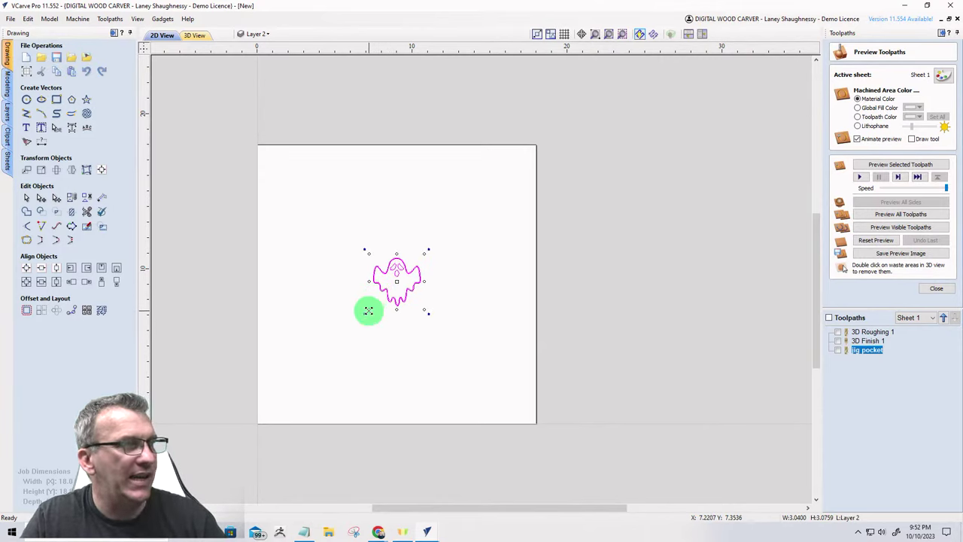
{"action": "mouse_move", "coordinate": [368, 311]}
{"action": "left_mouse_down"}
{"action": "mouse_move", "coordinate": [321, 359]}
{"action": "mouse_move", "coordinate": [267, 444]}
{"action": "left_mouse_up"}
{"action": "left_click", "coordinate": [380, 290]}
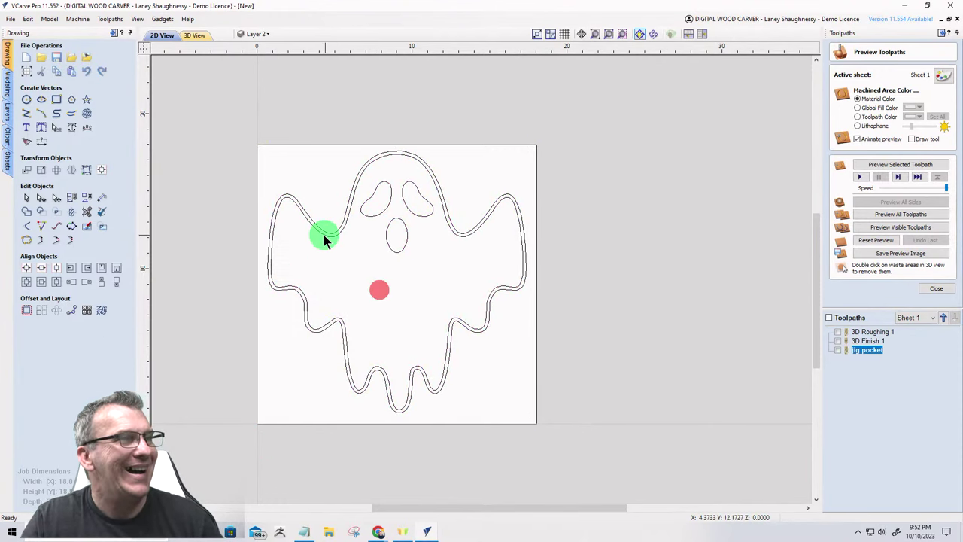
Single out the duplicate outer outline of the ghost body.
{"action": "left_click", "coordinate": [324, 239]}
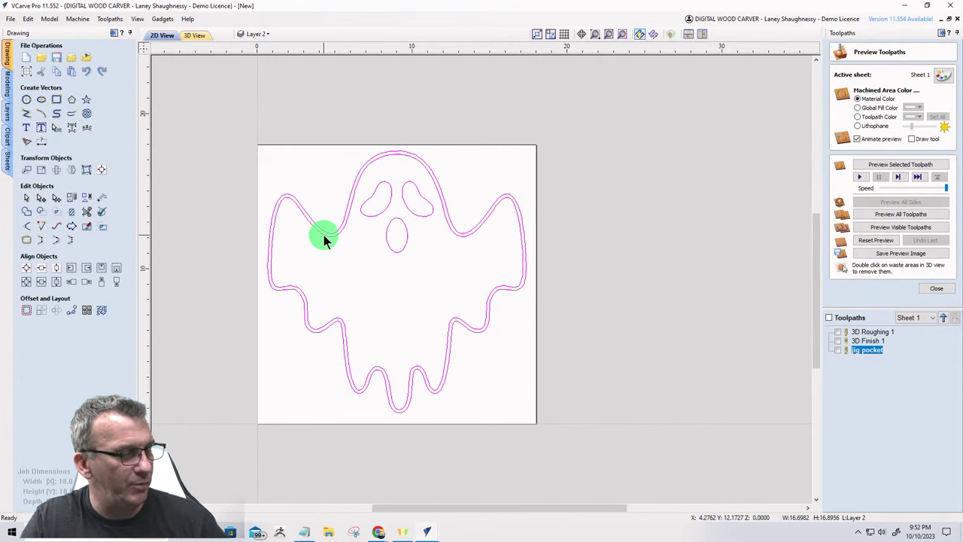
{"action": "left_click", "coordinate": [325, 238]}
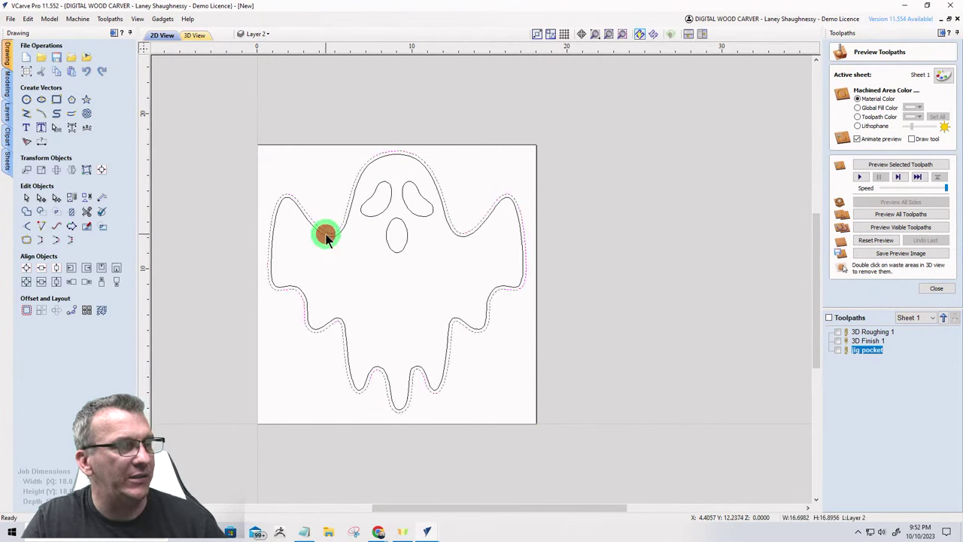
{"action": "left_click", "coordinate": [324, 239]}
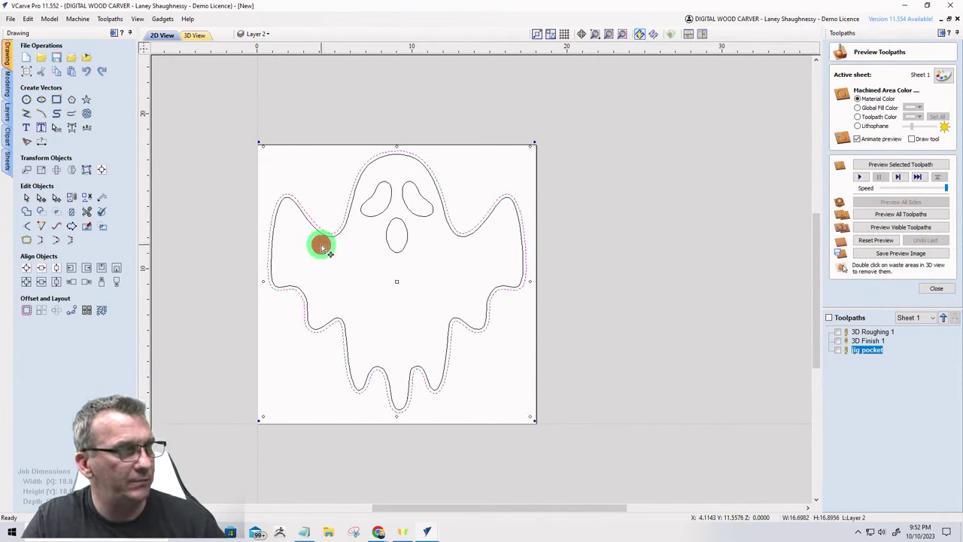
{"action": "left_click", "coordinate": [324, 241]}
{"action": "left_click", "coordinate": [323, 239]}
{"action": "left_click", "coordinate": [323, 239]}
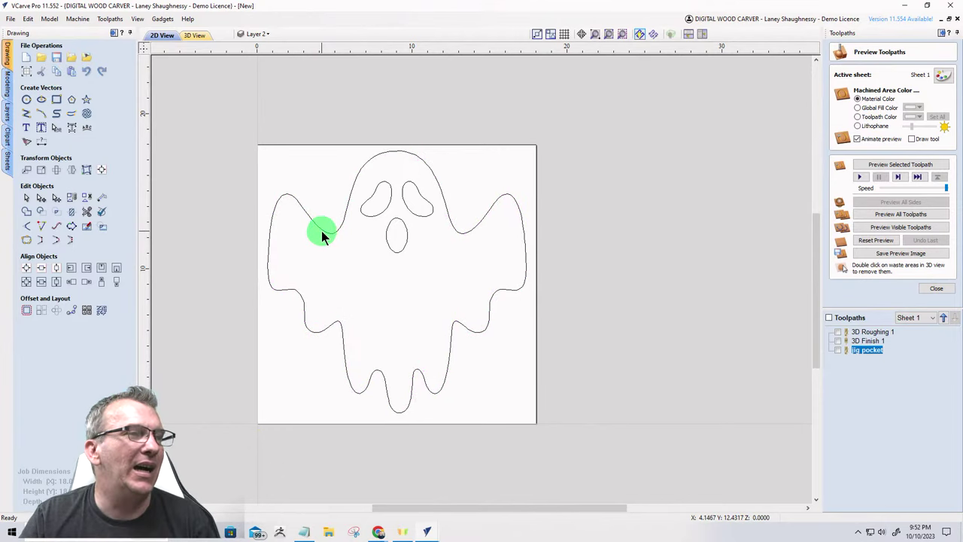
{"action": "left_click", "coordinate": [322, 232]}
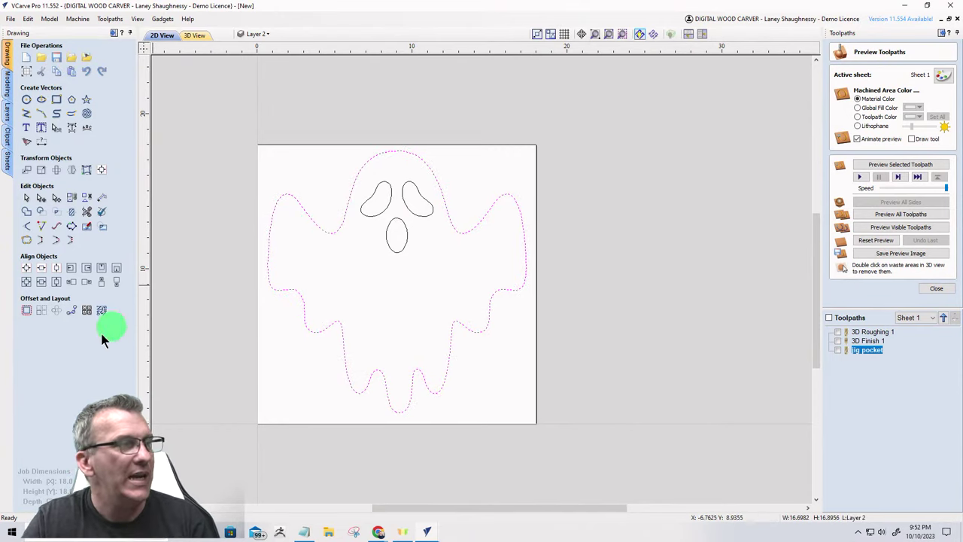
Create an Inwards/Left 0.375-inch offset of the ghost body outline, then close Offset Vectors.
{"action": "left_click", "coordinate": [26, 310]}
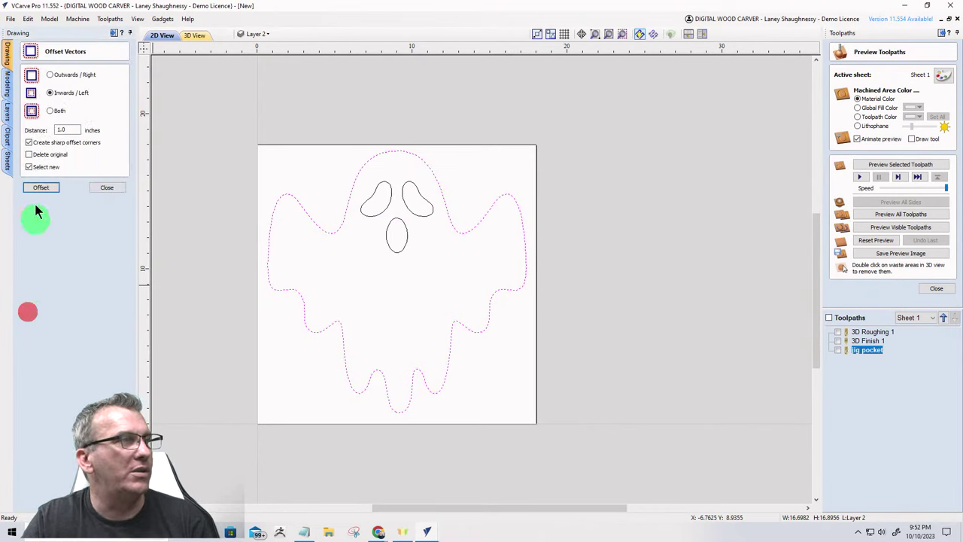
{"action": "double_click", "coordinate": [73, 130]}
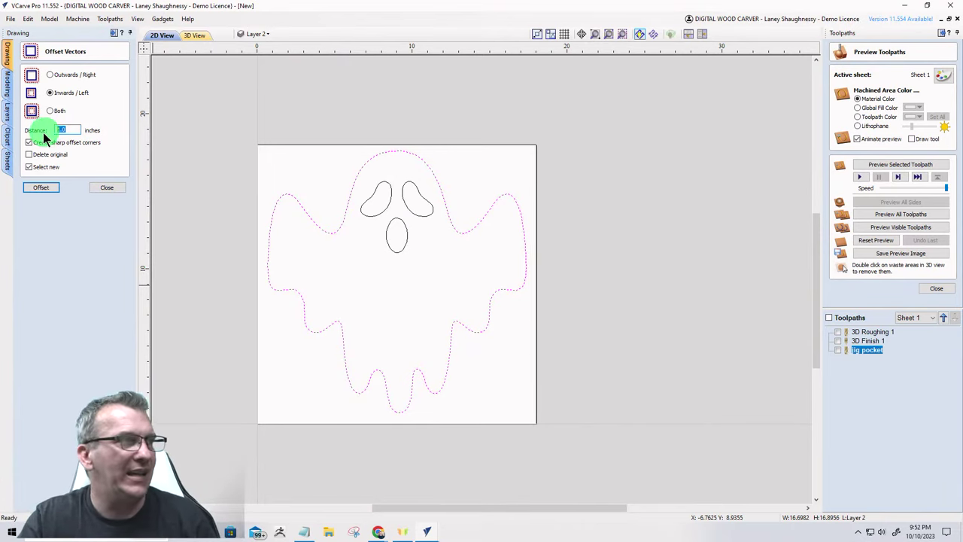
{"action": "left_click", "coordinate": [62, 129]}
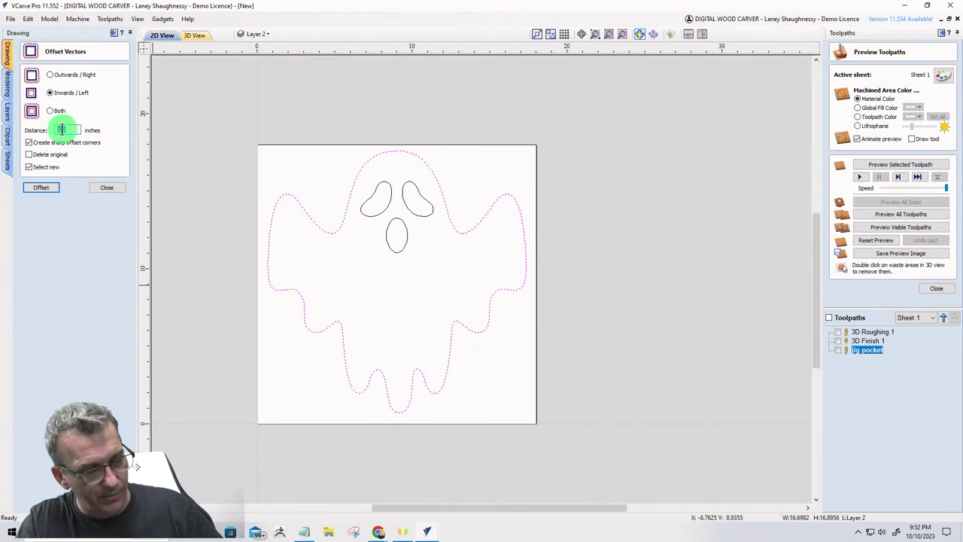
{"action": "left_click", "coordinate": [43, 189]}
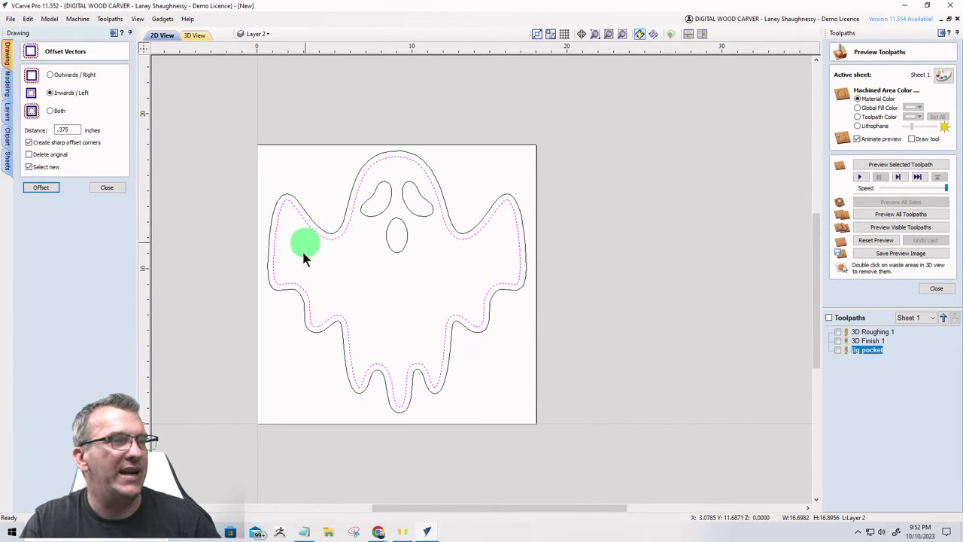
{"action": "scroll", "coordinate": [424, 334], "scroll_direction": "up", "scroll_amount": 3}
{"action": "scroll", "coordinate": [527, 293], "scroll_direction": "down", "scroll_amount": 3}
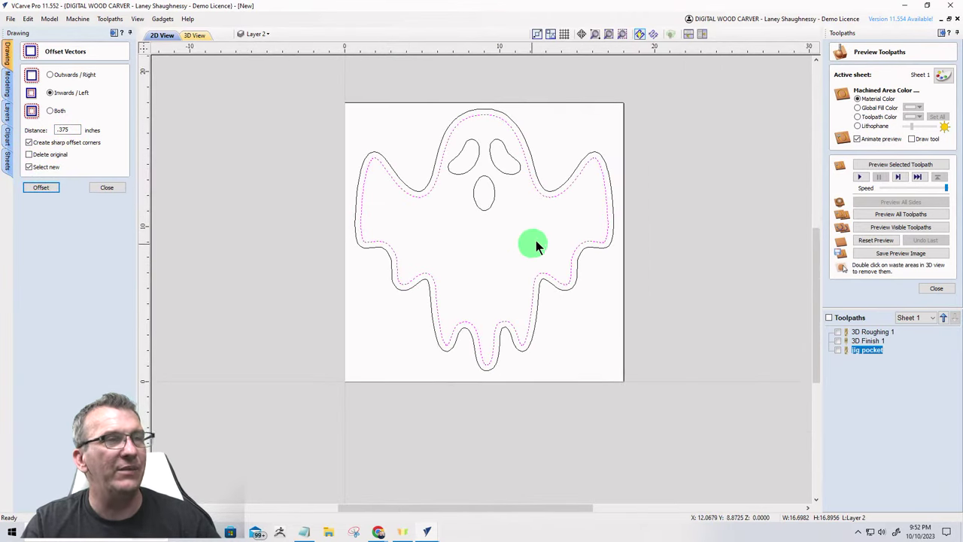
{"action": "scroll", "coordinate": [556, 214], "scroll_direction": "up", "scroll_amount": 2}
{"action": "scroll", "coordinate": [556, 215], "scroll_direction": "down", "scroll_amount": 3}
{"action": "scroll", "coordinate": [507, 136], "scroll_direction": "up", "scroll_amount": 4}
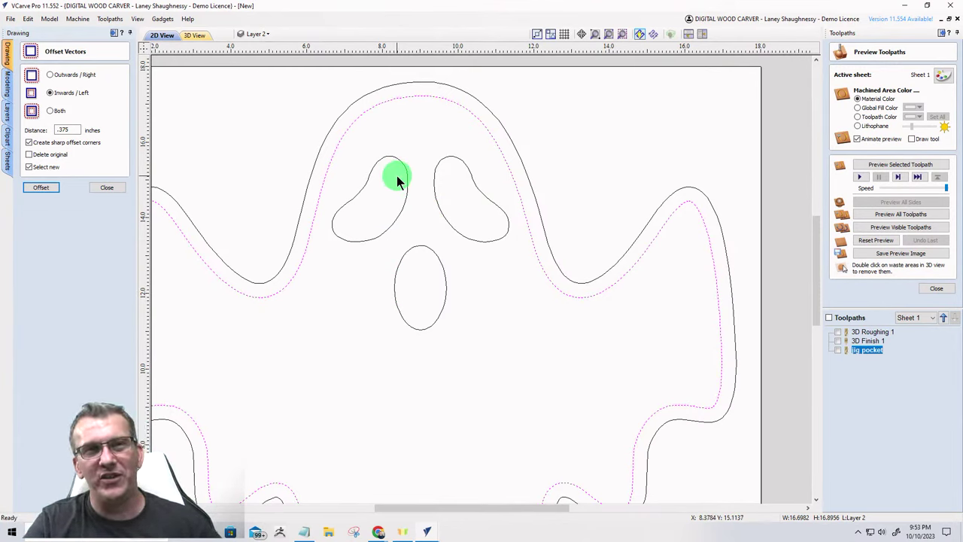
{"action": "scroll", "coordinate": [411, 166], "scroll_direction": "down", "scroll_amount": 3}
{"action": "scroll", "coordinate": [469, 191], "scroll_direction": "up", "scroll_amount": 3}
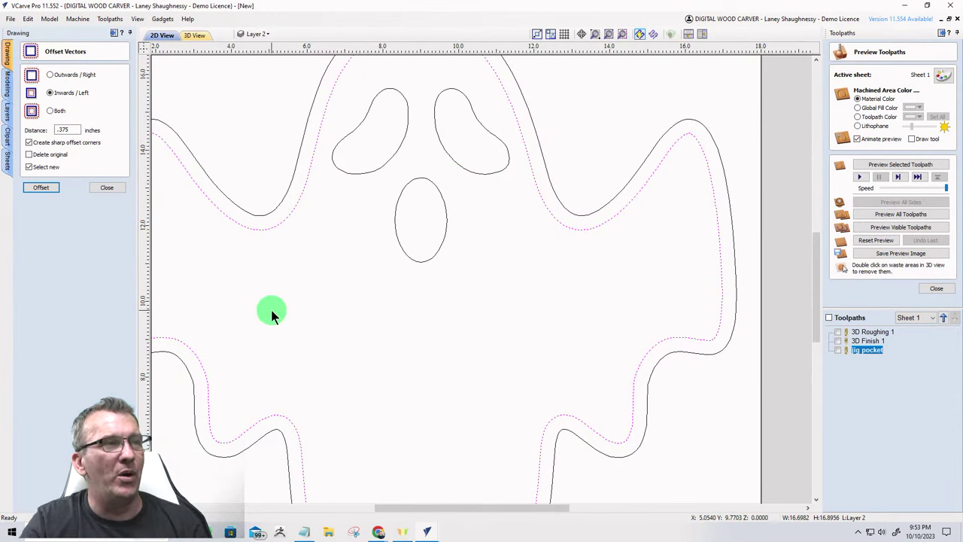
{"action": "scroll", "coordinate": [441, 215], "scroll_direction": "down", "scroll_amount": 2}
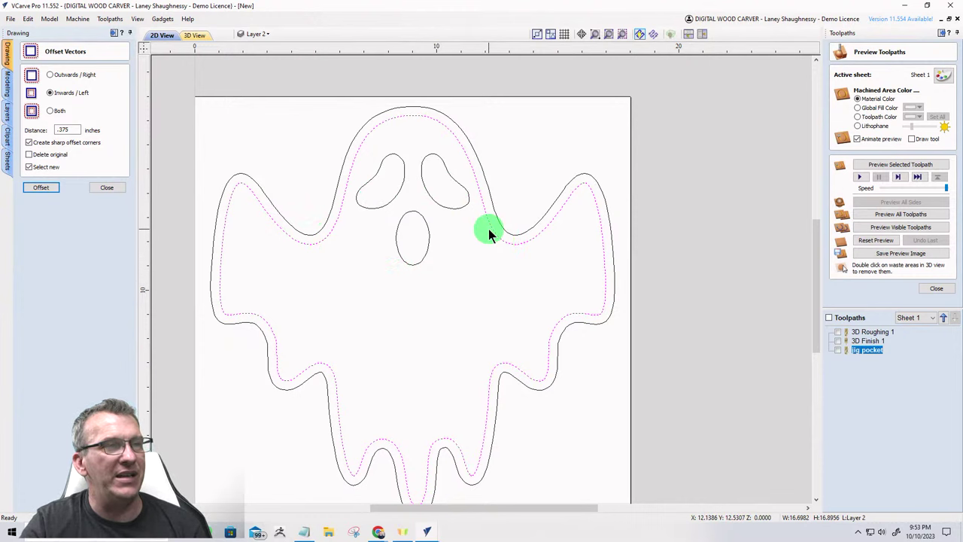
{"action": "scroll", "coordinate": [499, 200], "scroll_direction": "up", "scroll_amount": 3}
{"action": "scroll", "coordinate": [458, 260], "scroll_direction": "down", "scroll_amount": 1}
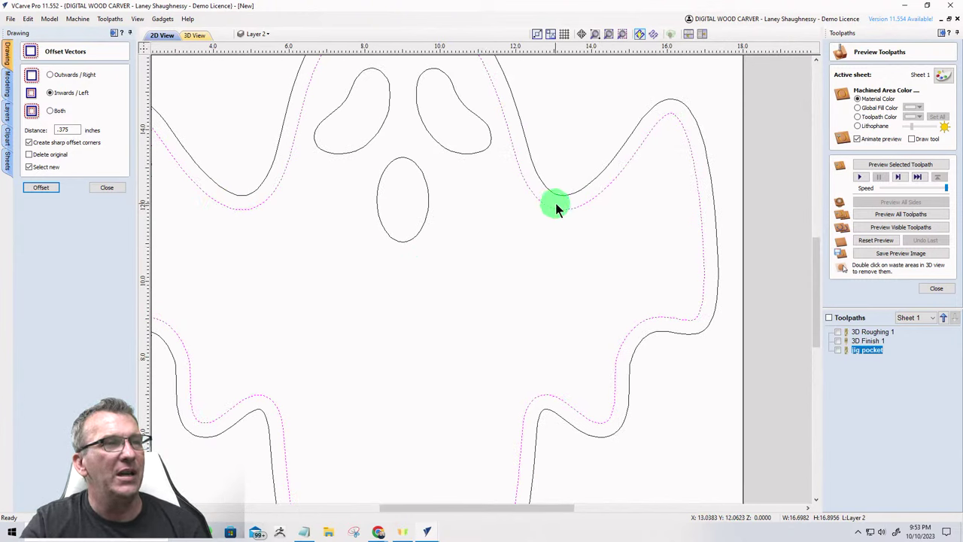
{"action": "left_click", "coordinate": [105, 188]}
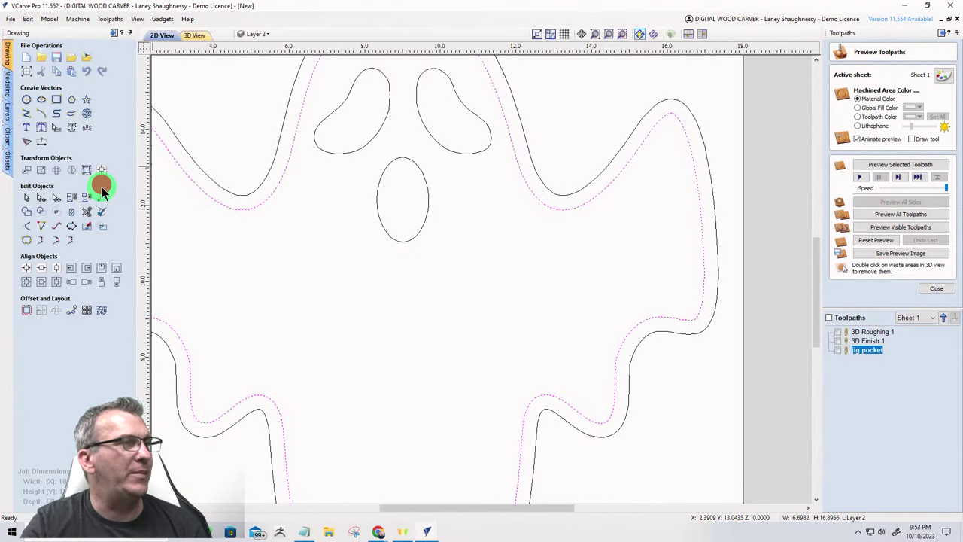
Draw a three-point arc between the left and right inner outline, bulging below the mouth (radius 8.0353).
{"action": "left_click", "coordinate": [41, 113]}
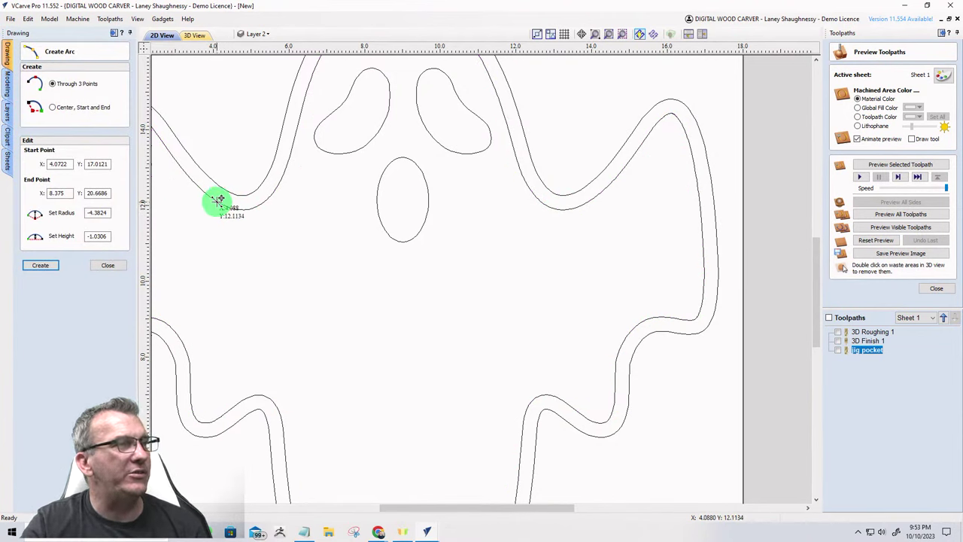
{"action": "left_click", "coordinate": [218, 200]}
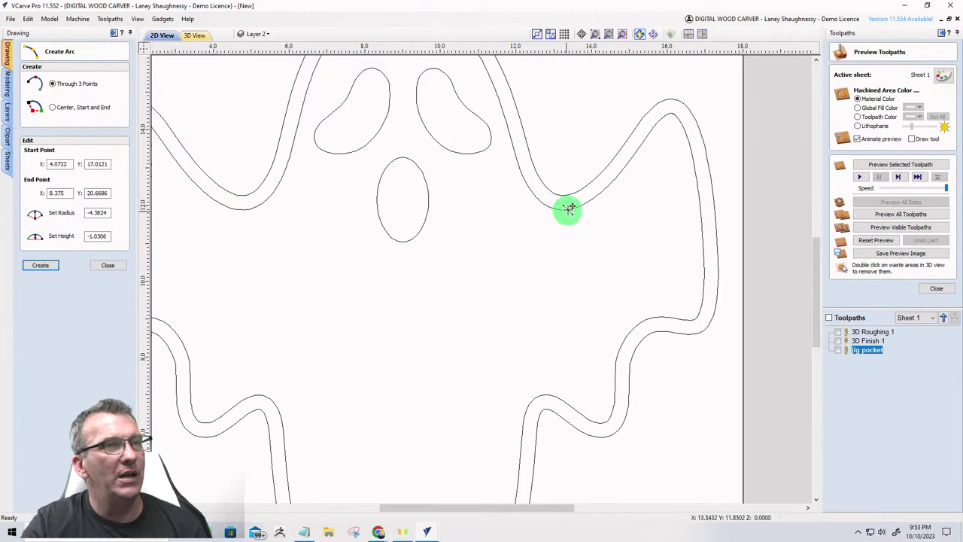
{"action": "left_click", "coordinate": [587, 201]}
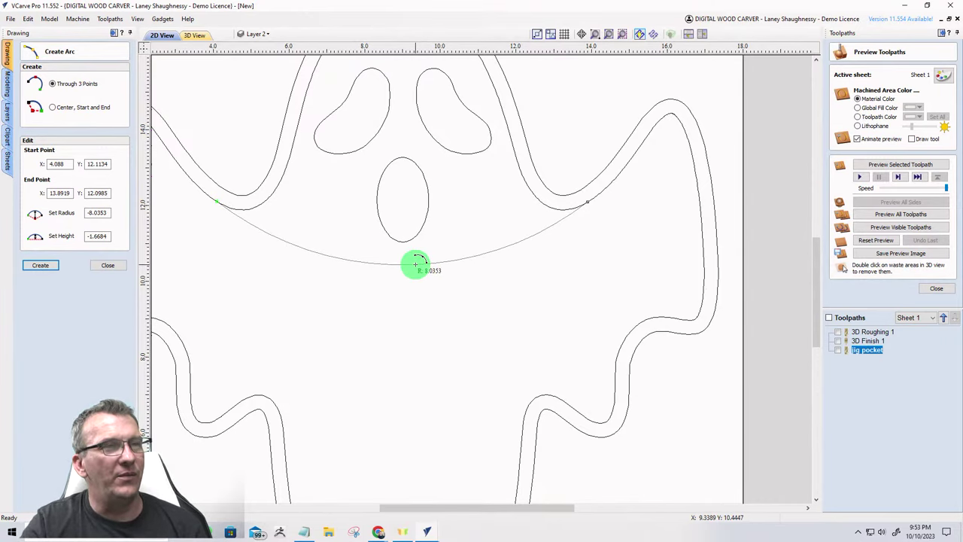
{"action": "left_click", "coordinate": [416, 263]}
{"action": "scroll", "coordinate": [442, 324], "scroll_direction": "down", "scroll_amount": 3}
{"action": "scroll", "coordinate": [534, 306], "scroll_direction": "up", "scroll_amount": 1}
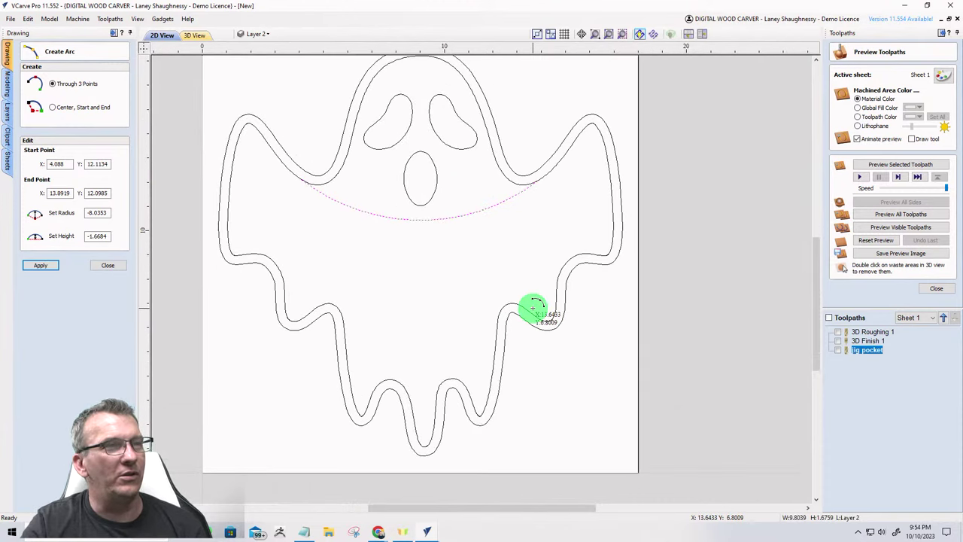
{"action": "scroll", "coordinate": [429, 286], "scroll_direction": "down", "scroll_amount": 1}
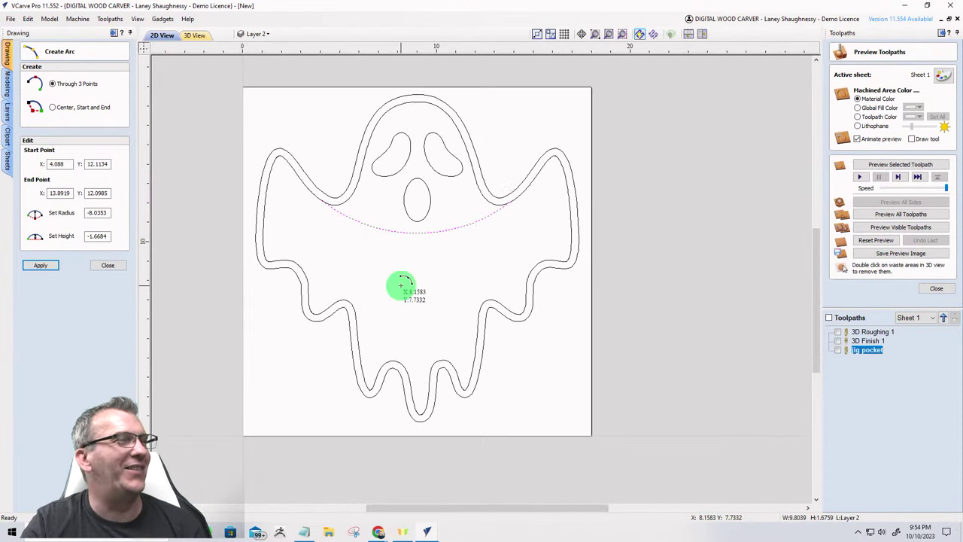
{"action": "left_click", "coordinate": [106, 265]}
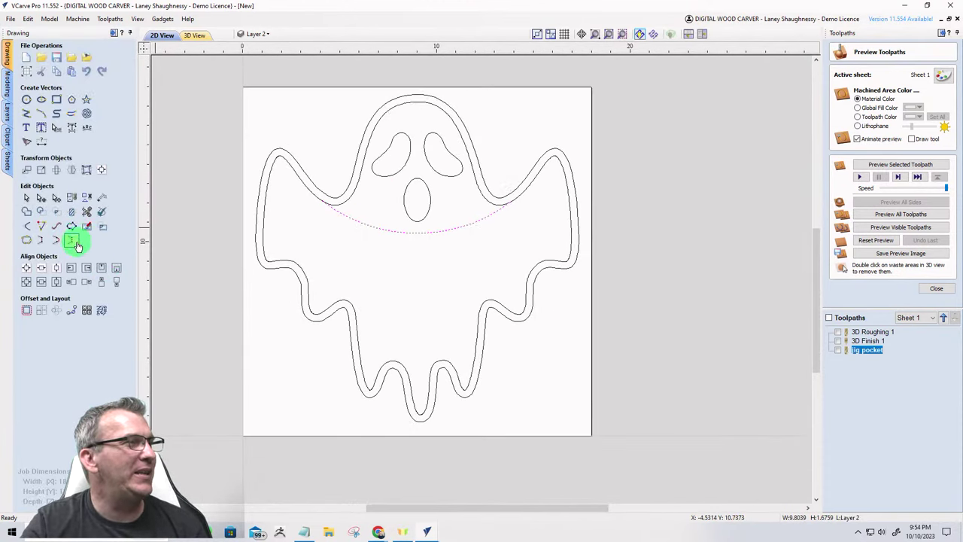
Trim away the inner outline section above the arc.
{"action": "left_click", "coordinate": [84, 212]}
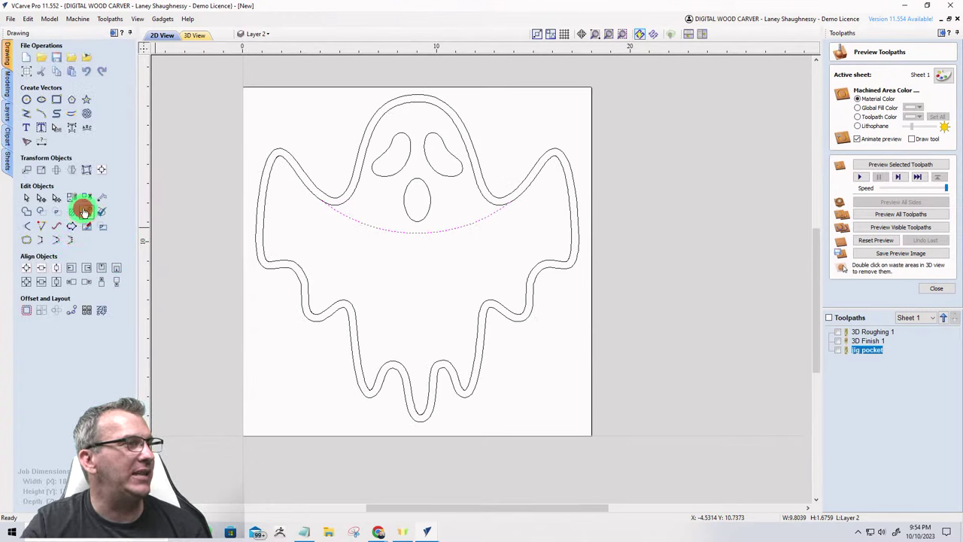
{"action": "left_click", "coordinate": [346, 200]}
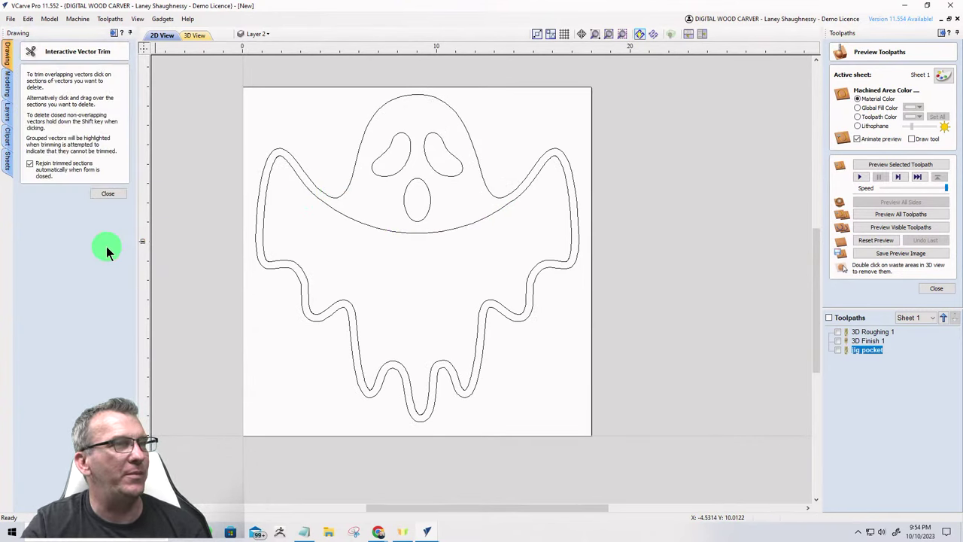
{"action": "left_click", "coordinate": [108, 193]}
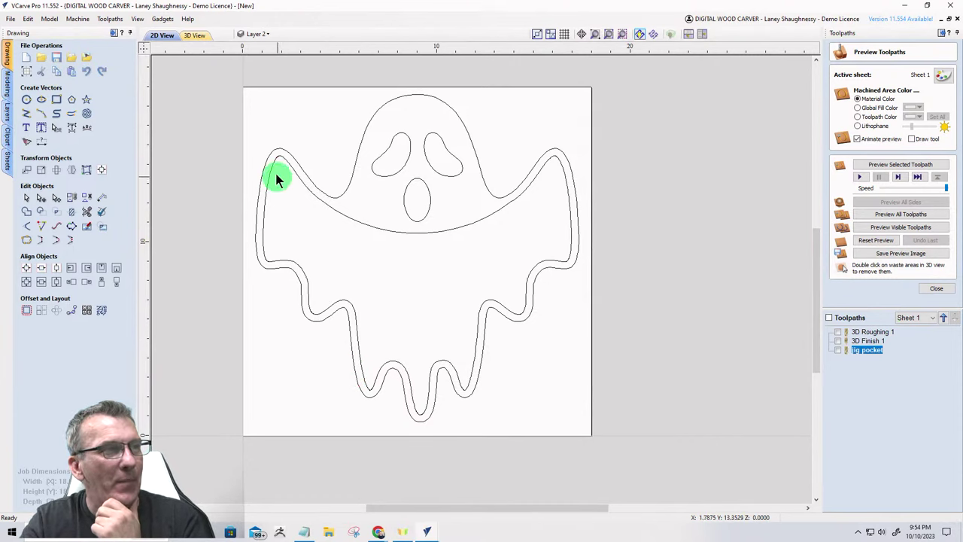
Select the inner lower-body outline with the eye and mouth shapes, and show the modeling components.
{"action": "left_click", "coordinate": [352, 219]}
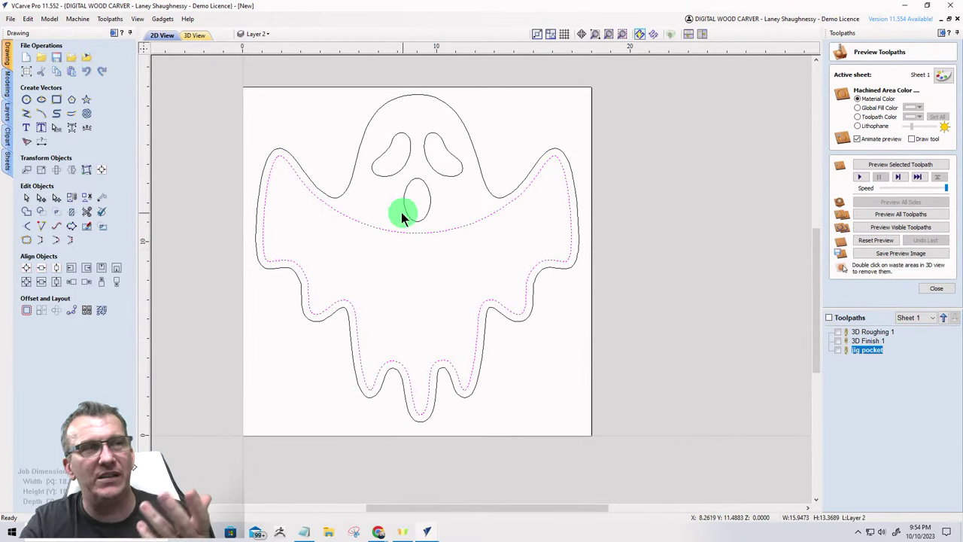
{"action": "mouse_move", "coordinate": [448, 283]}
{"action": "left_mouse_down"}
{"action": "mouse_move", "coordinate": [432, 208]}
{"action": "mouse_move", "coordinate": [403, 146]}
{"action": "left_mouse_up"}
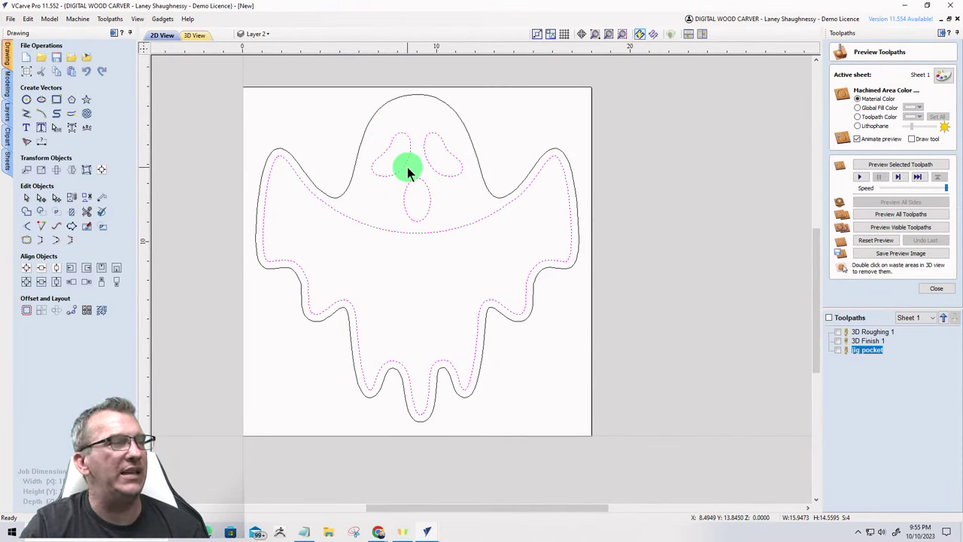
{"action": "left_click", "coordinate": [7, 85]}
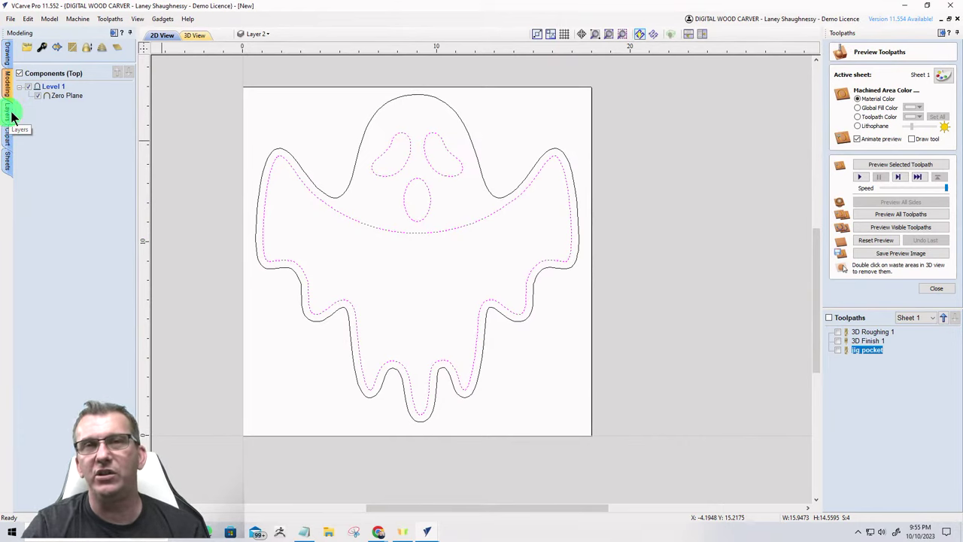
Drop a Domes (Dishes) clipart dome onto the ghost's head and centre it over the face.
{"action": "left_click", "coordinate": [283, 101]}
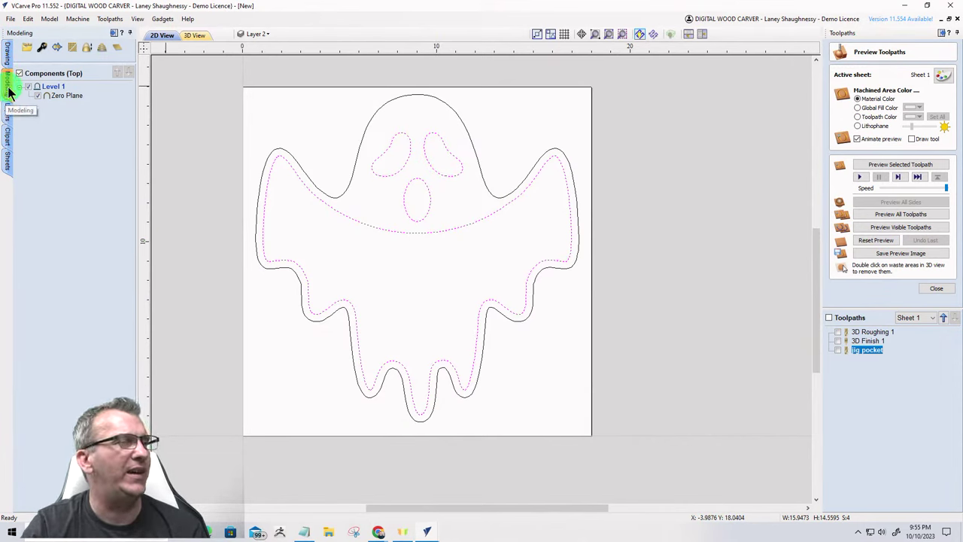
{"action": "left_click", "coordinate": [6, 141]}
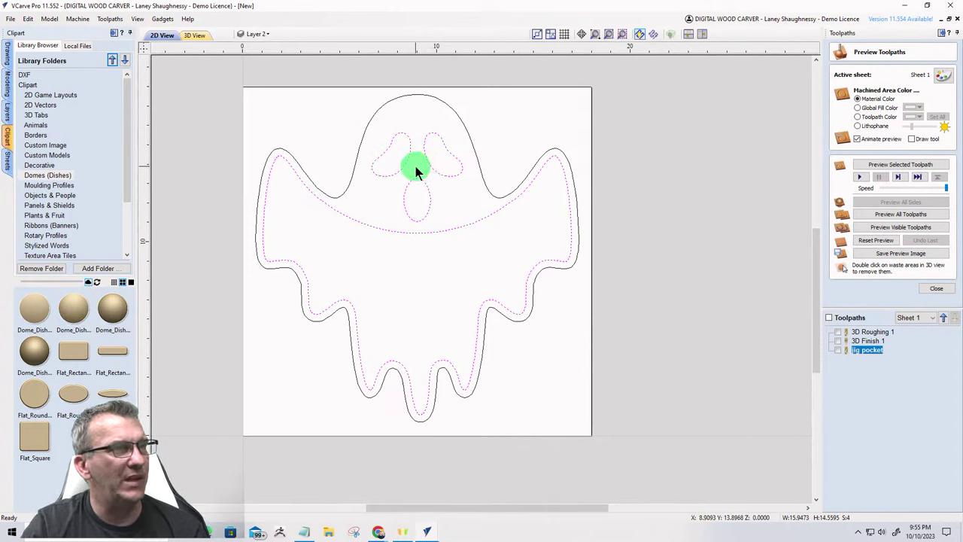
{"action": "mouse_move", "coordinate": [120, 295]}
{"action": "left_mouse_down"}
{"action": "mouse_move", "coordinate": [438, 164]}
{"action": "mouse_move", "coordinate": [420, 181]}
{"action": "left_mouse_up"}
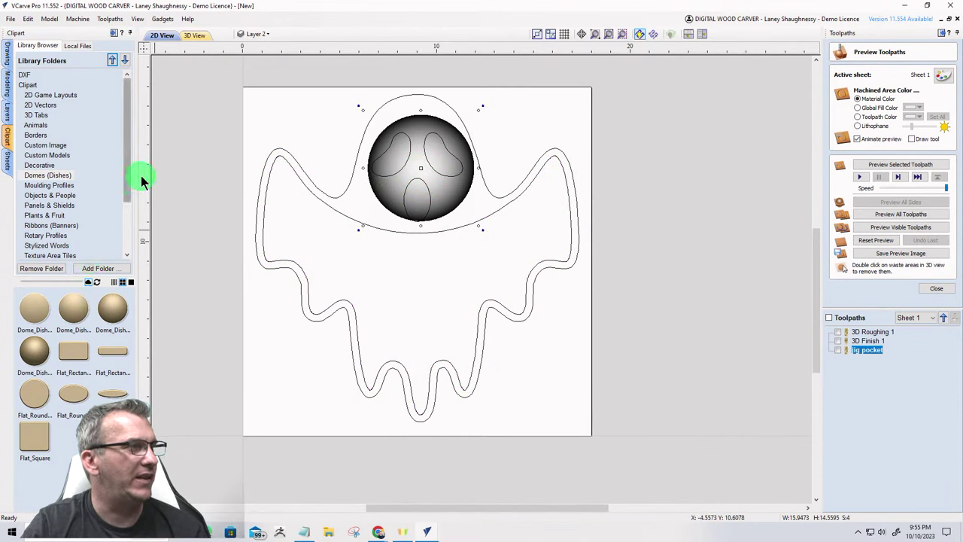
{"action": "left_click_drag", "start_coordinate": [127, 175], "coordinate": [132, 193]}
{"action": "left_click", "coordinate": [423, 163]}
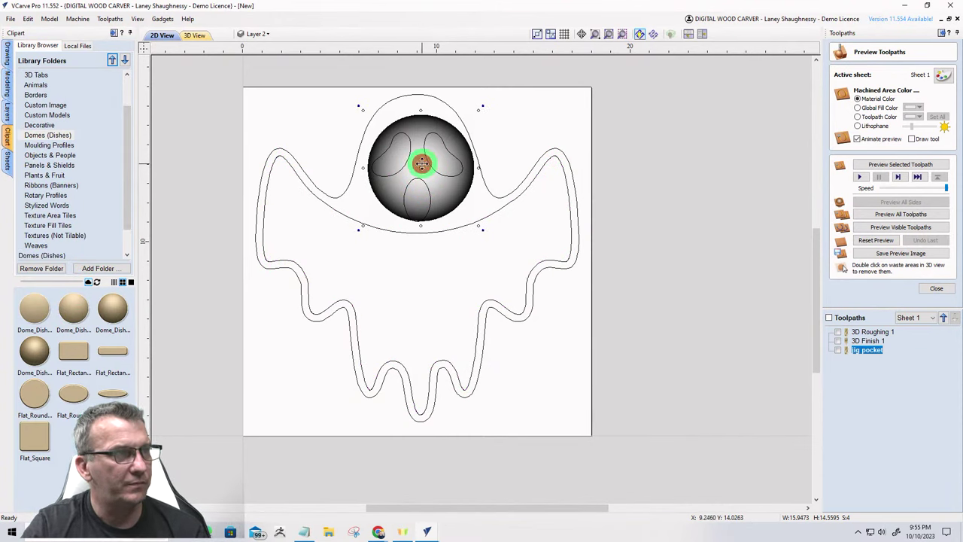
{"action": "left_click_drag", "start_coordinate": [422, 164], "coordinate": [420, 166]}
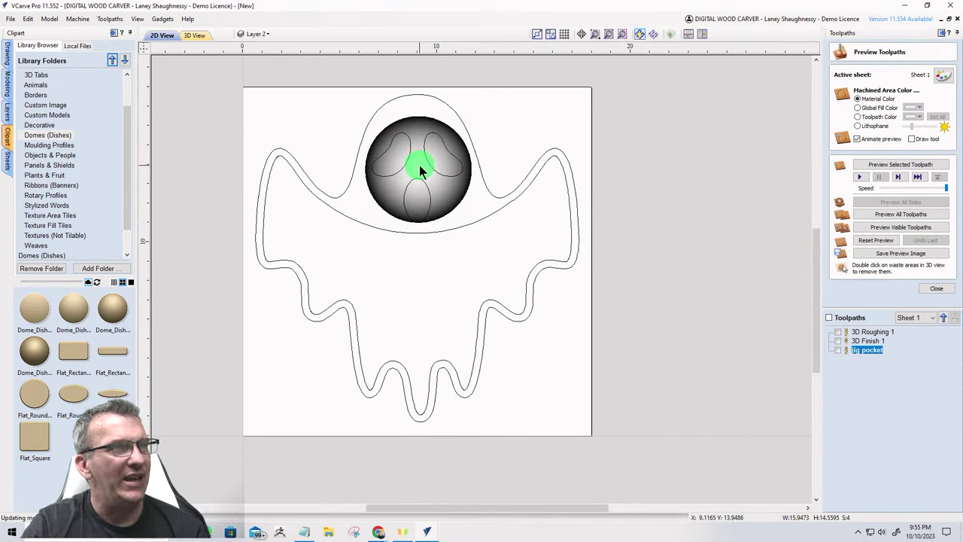
{"action": "left_click", "coordinate": [429, 155]}
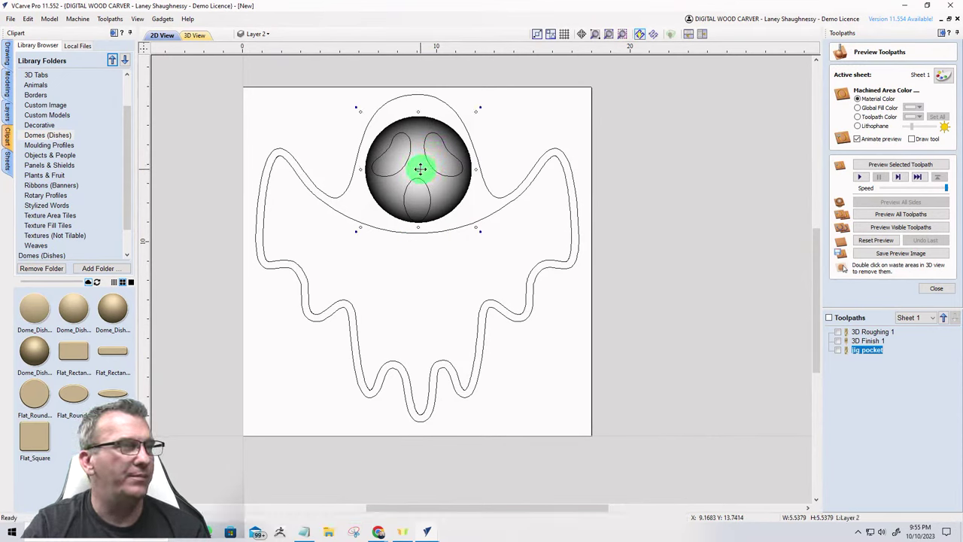
{"action": "left_click_drag", "start_coordinate": [422, 167], "coordinate": [417, 168]}
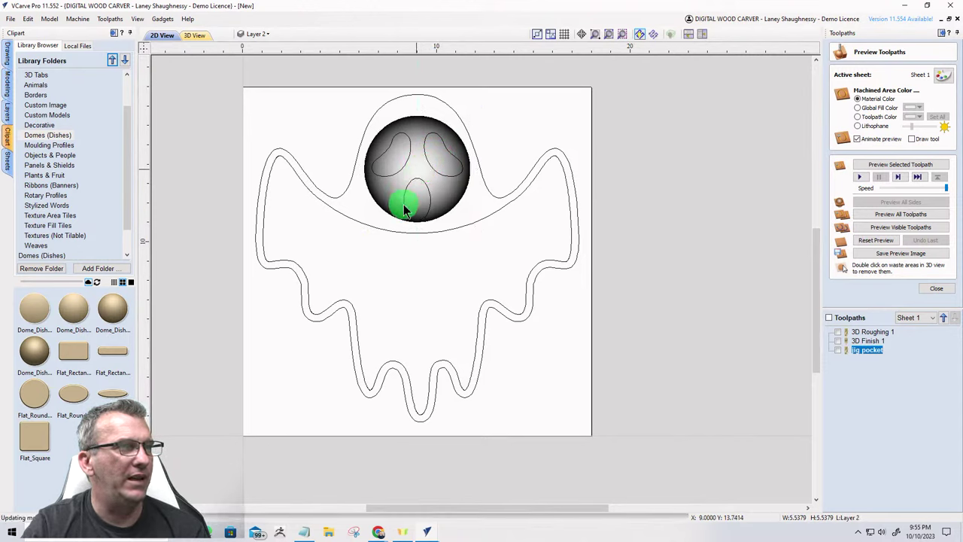
{"action": "left_click", "coordinate": [419, 166]}
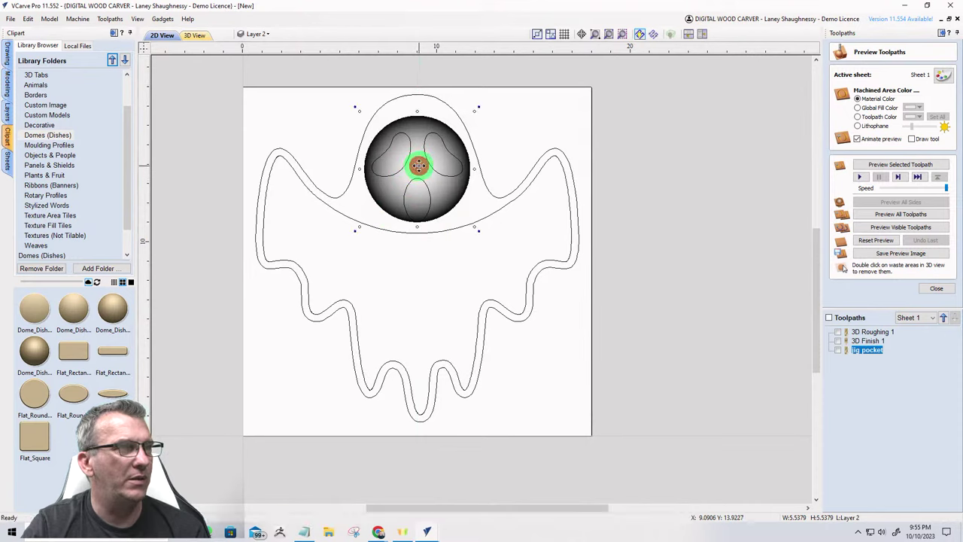
{"action": "left_click_drag", "start_coordinate": [419, 166], "coordinate": [417, 167]}
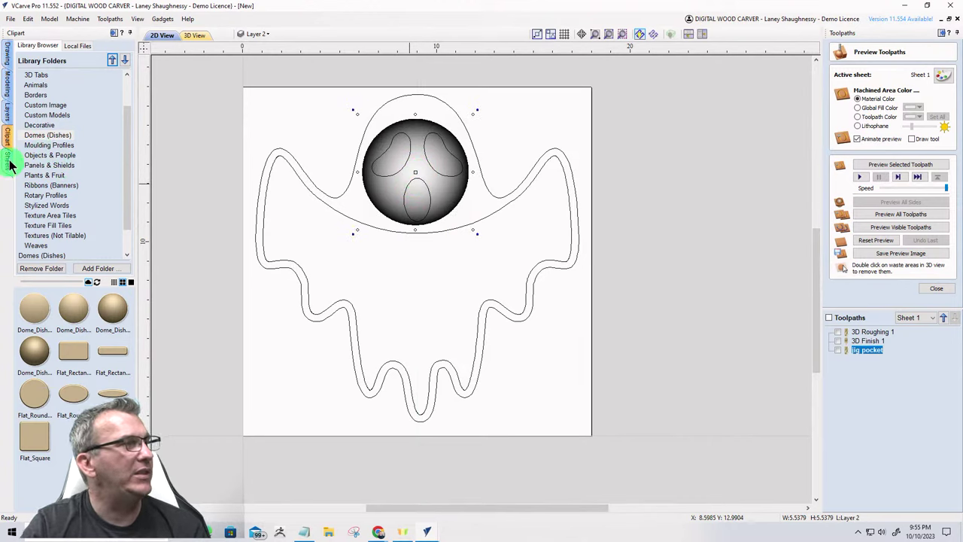
Set Dome_Dish_45 to Subtract with a 0.5-inch shape height.
{"action": "left_click", "coordinate": [7, 89]}
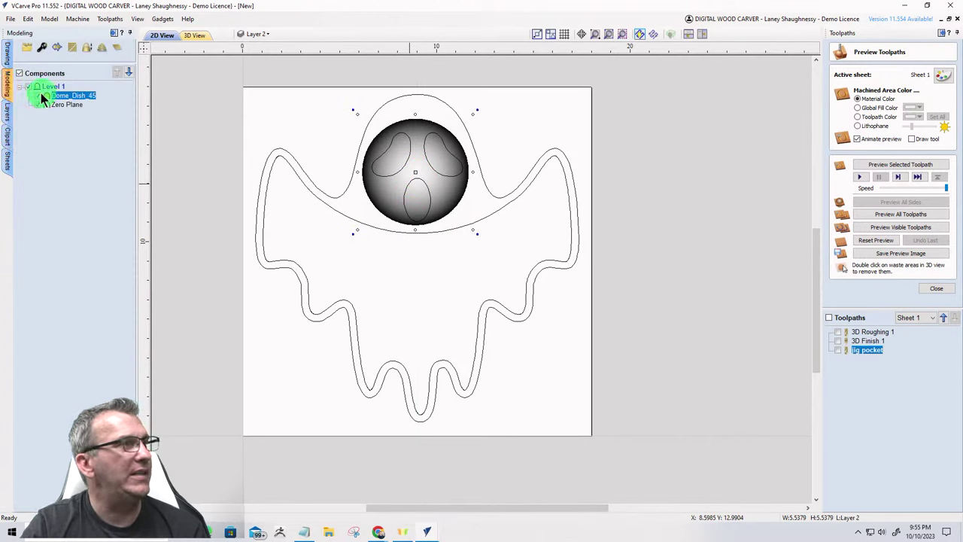
{"action": "left_click", "coordinate": [73, 98]}
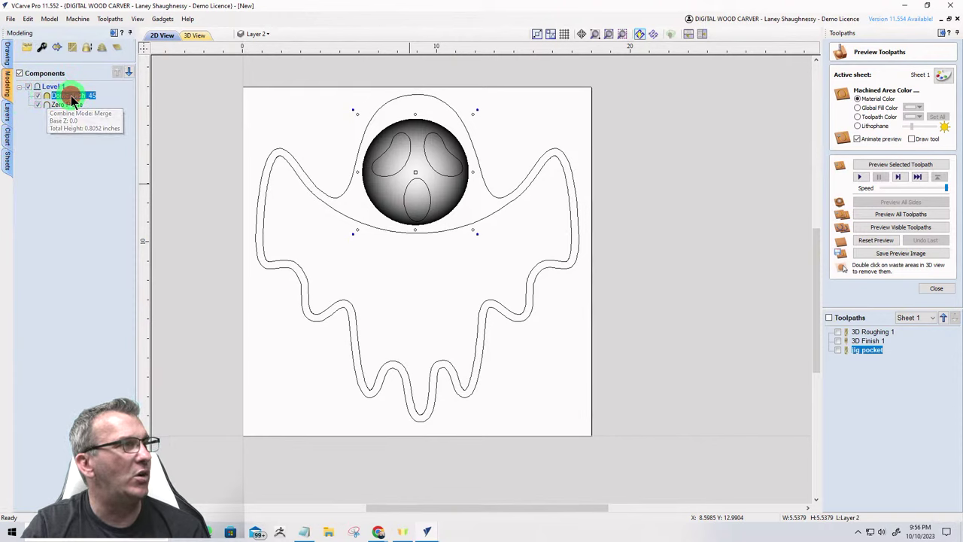
{"action": "left_click", "coordinate": [42, 47]}
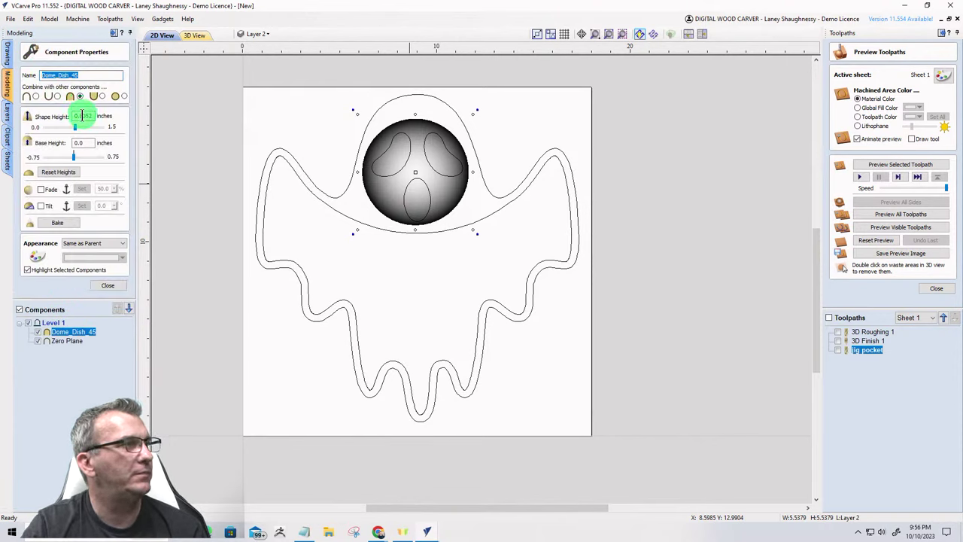
{"action": "left_click", "coordinate": [58, 96]}
{"action": "left_click", "coordinate": [66, 246]}
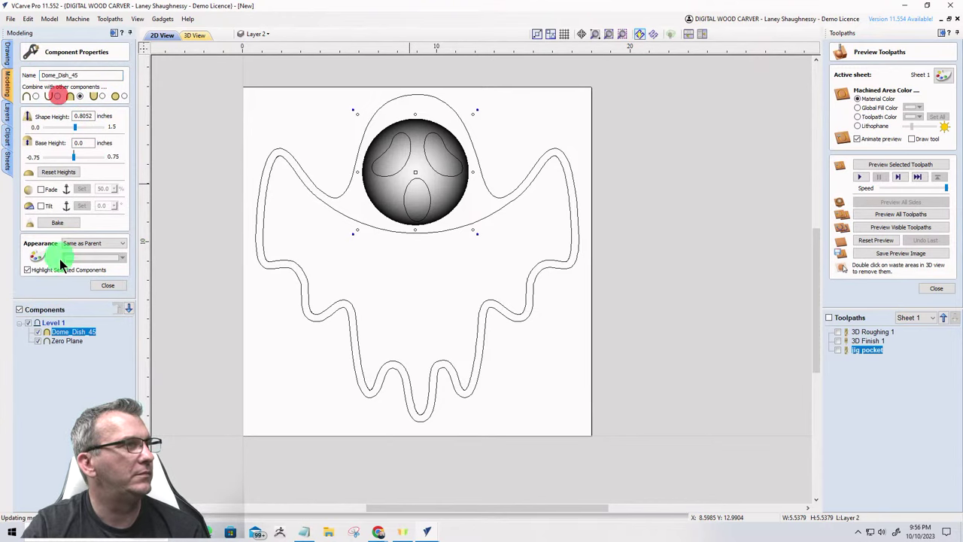
{"action": "double_click", "coordinate": [91, 117]}
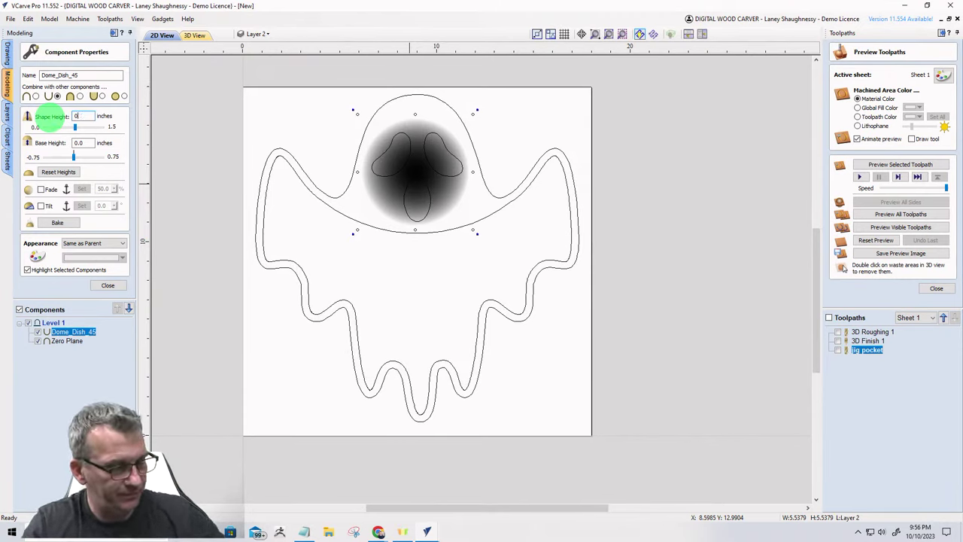
{"action": "type", "text": "5"}
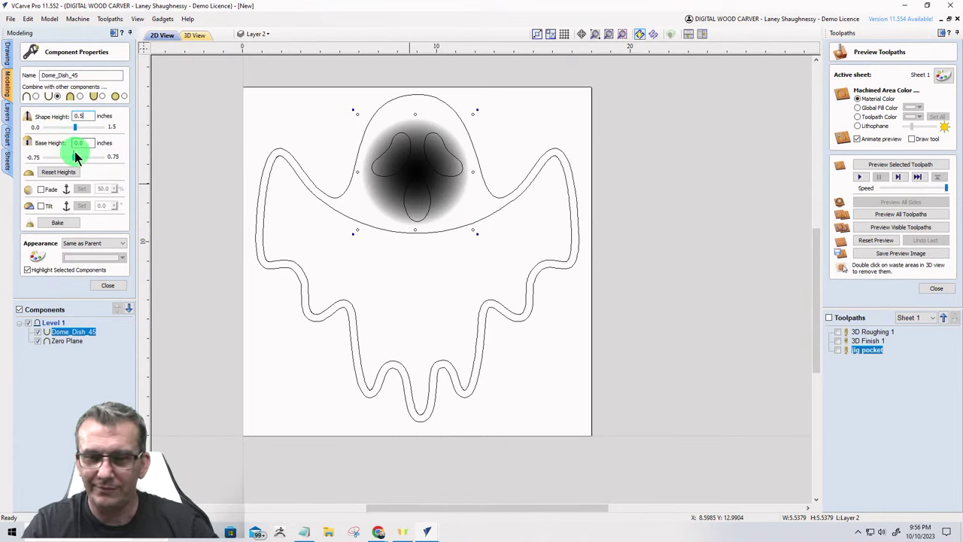
{"action": "key", "text": "Return"}
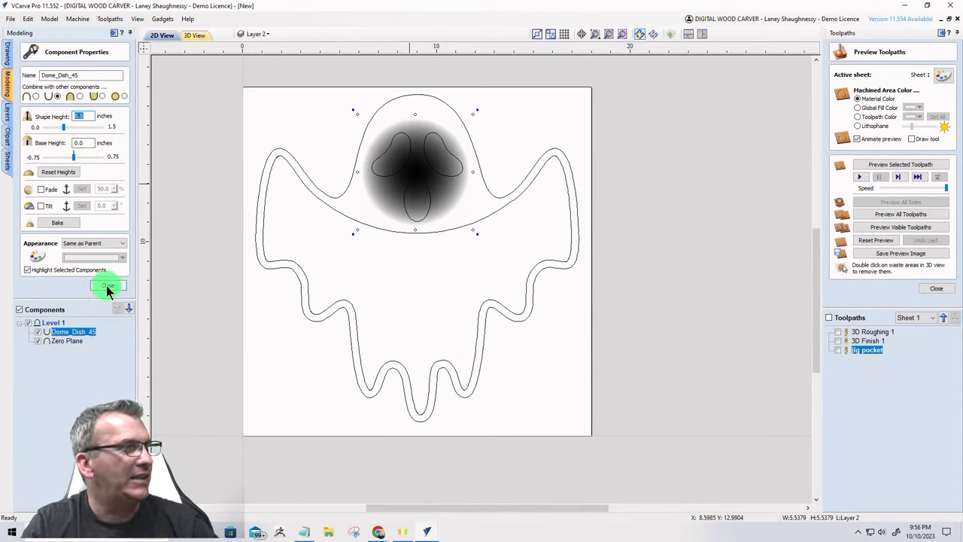
Show the dished board in a standard 3D view, closing Component Properties and Preview Toolpaths.
{"action": "left_click", "coordinate": [194, 35]}
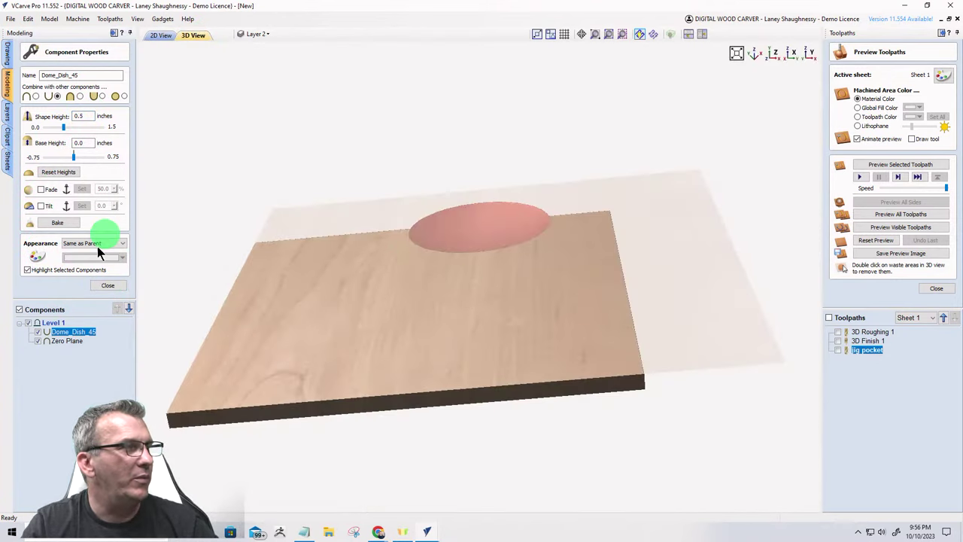
{"action": "left_click", "coordinate": [105, 285]}
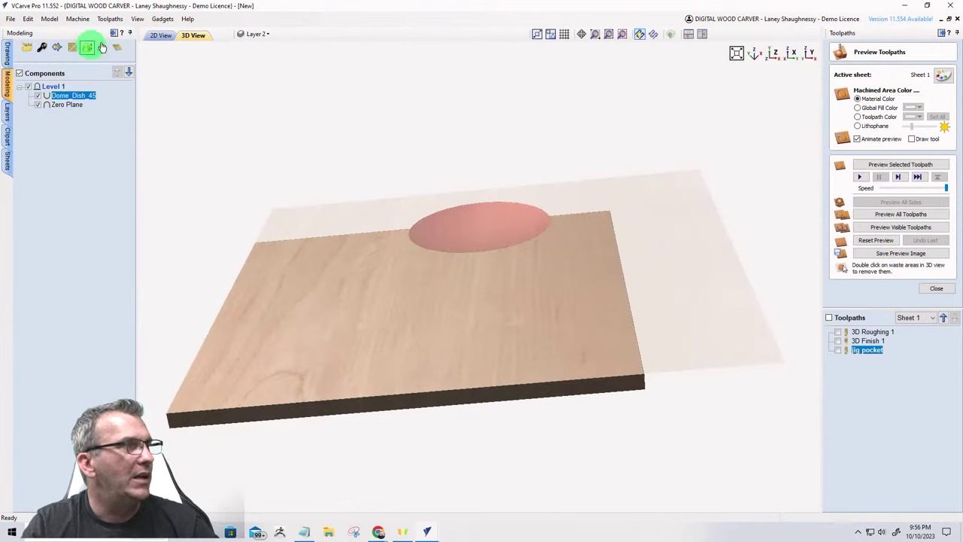
{"action": "left_click", "coordinate": [755, 55]}
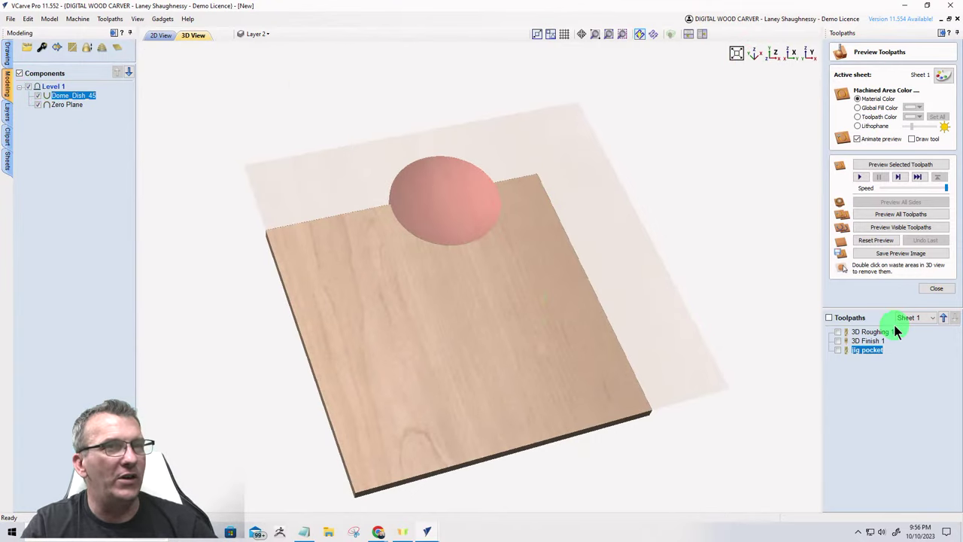
{"action": "left_click", "coordinate": [935, 289]}
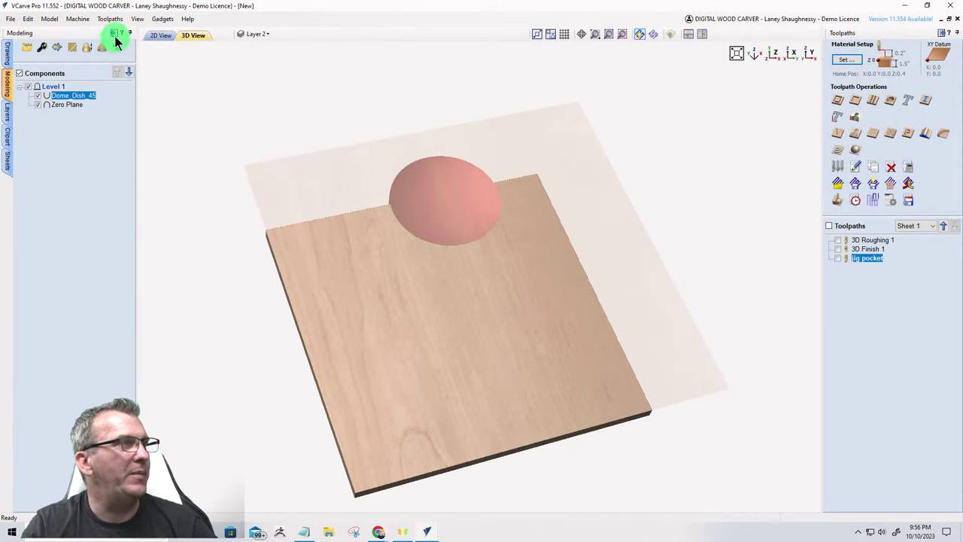
Delete the existing Zero Plane and create a new zero plane above the dish.
{"action": "left_click", "coordinate": [62, 106]}
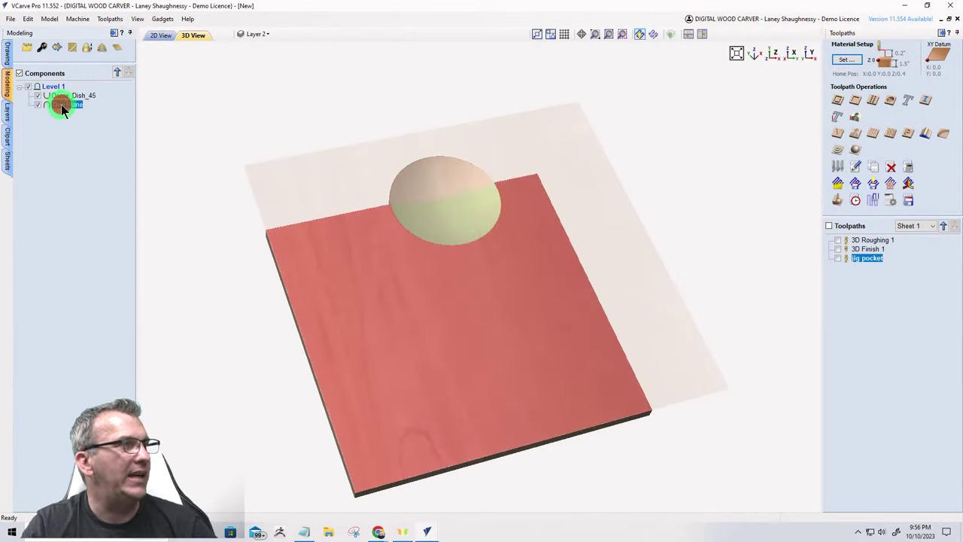
{"action": "right_click", "coordinate": [61, 108]}
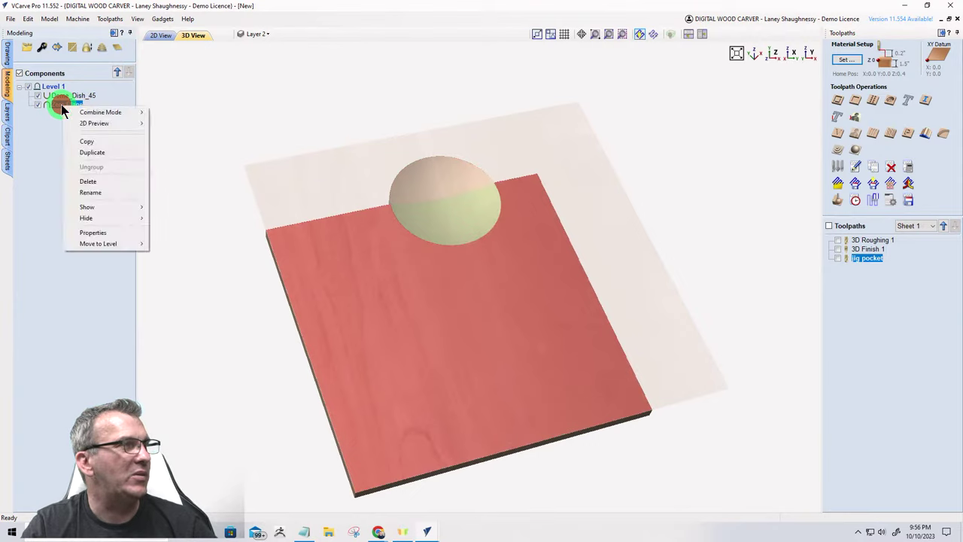
{"action": "left_click", "coordinate": [90, 182]}
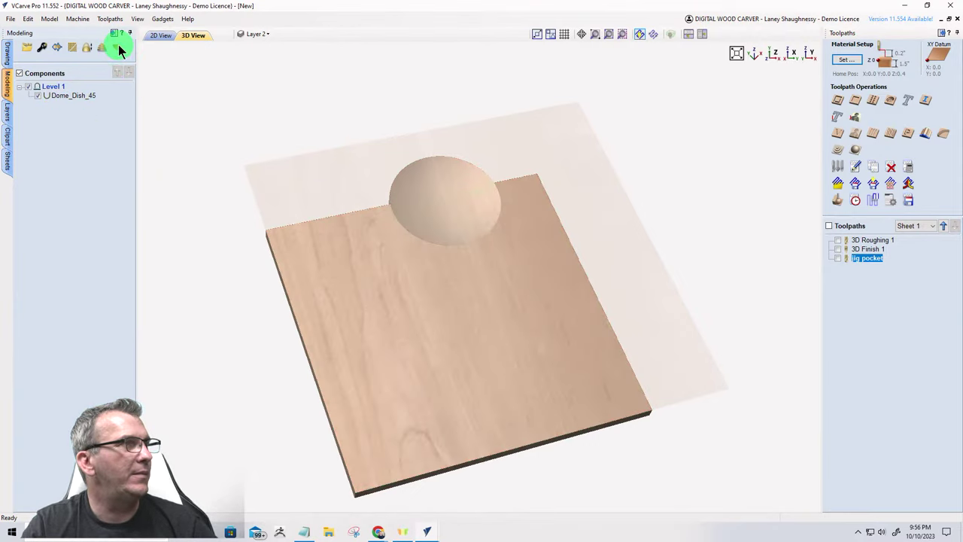
{"action": "left_click", "coordinate": [118, 47]}
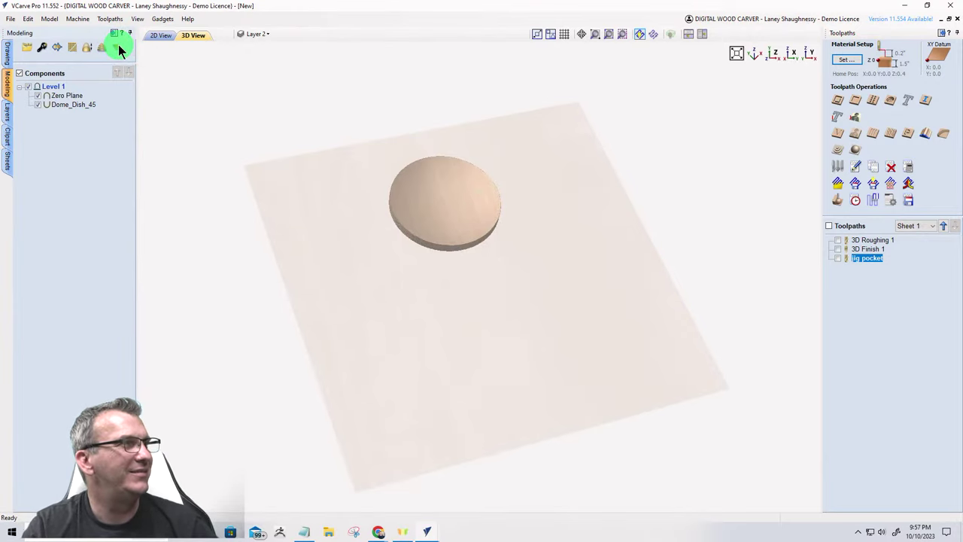
{"action": "left_click", "coordinate": [232, 172]}
{"action": "left_click", "coordinate": [534, 346]}
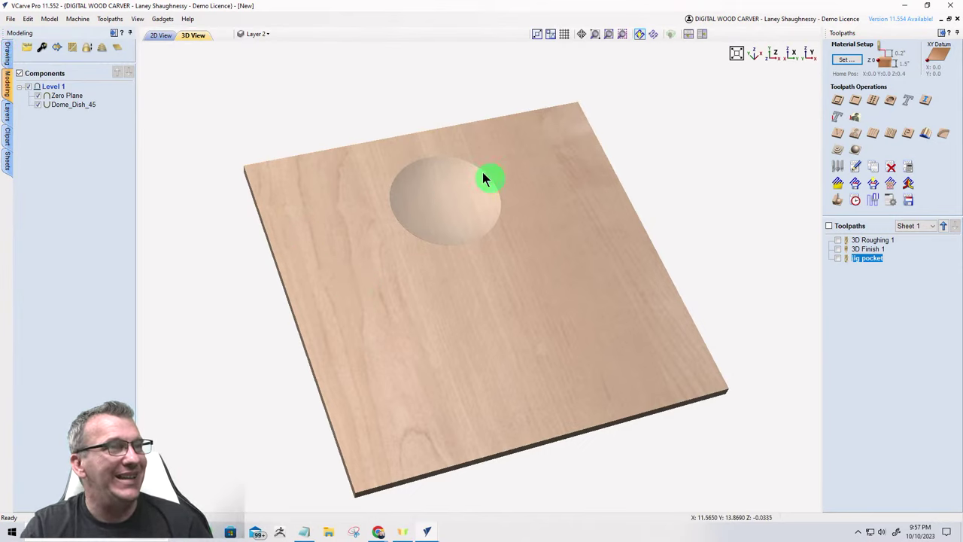
Tile the 2D and 3D views and select the left eye, right eye and mouth outlines.
{"action": "left_click", "coordinate": [51, 87]}
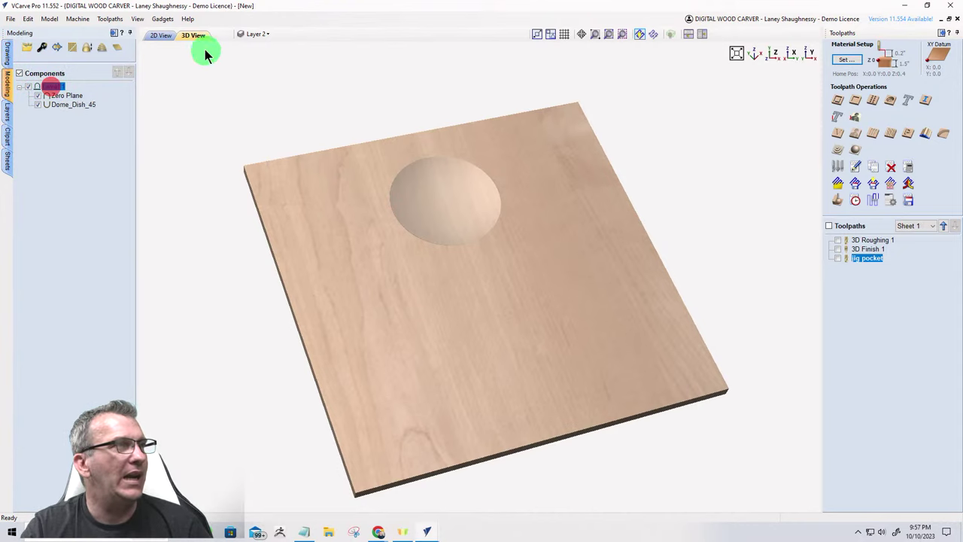
{"action": "left_click", "coordinate": [706, 34]}
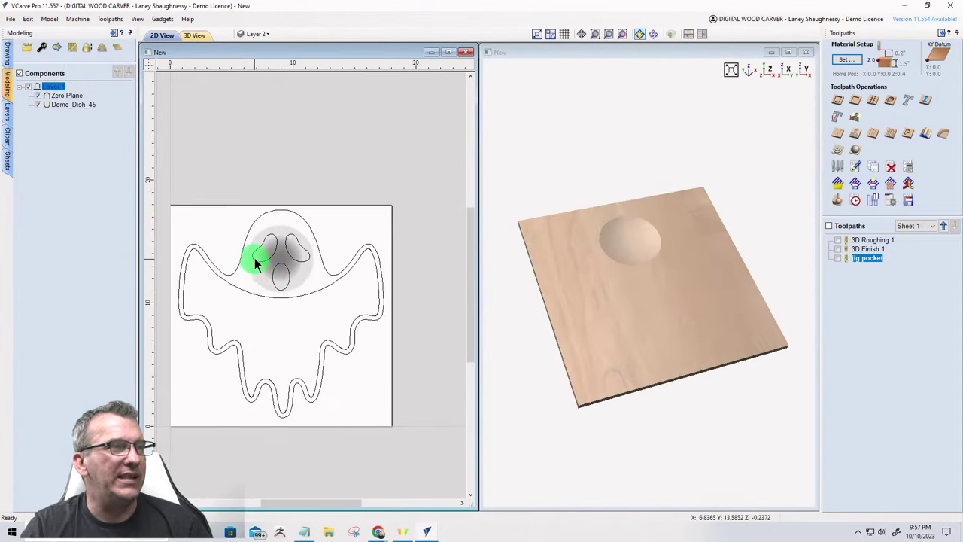
{"action": "scroll", "coordinate": [255, 258], "scroll_direction": "up", "scroll_amount": 3}
{"action": "scroll", "coordinate": [254, 257], "scroll_direction": "down", "scroll_amount": 2}
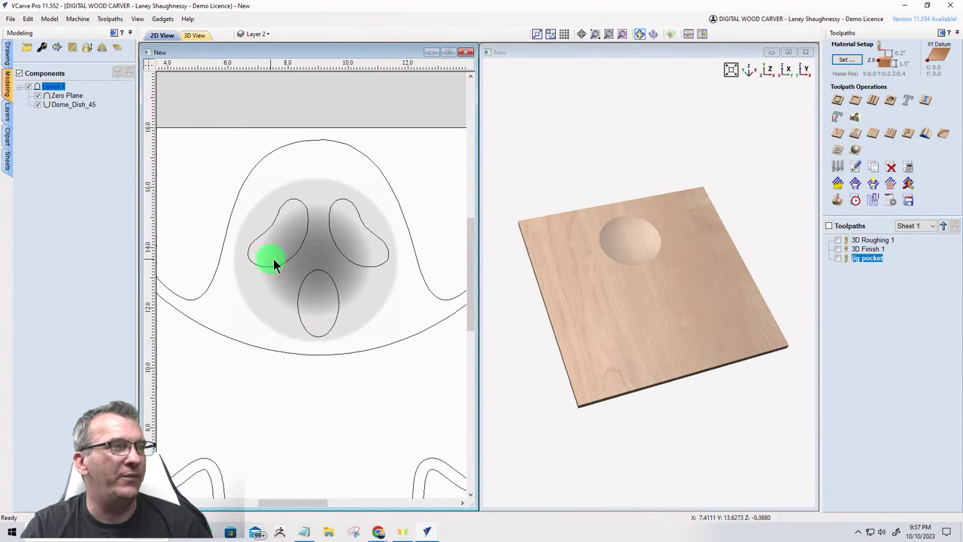
{"action": "left_click", "coordinate": [272, 227]}
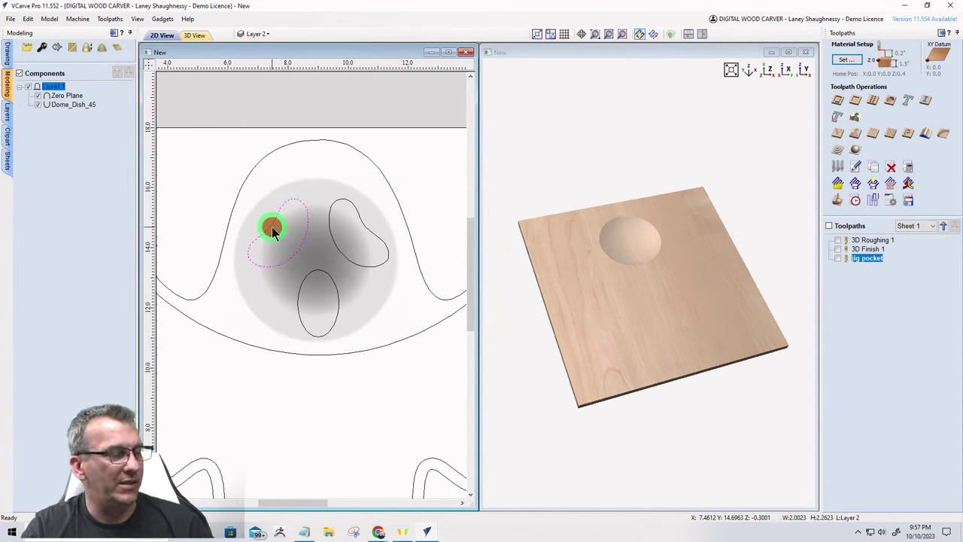
{"action": "left_click", "coordinate": [359, 216], "text": "shift"}
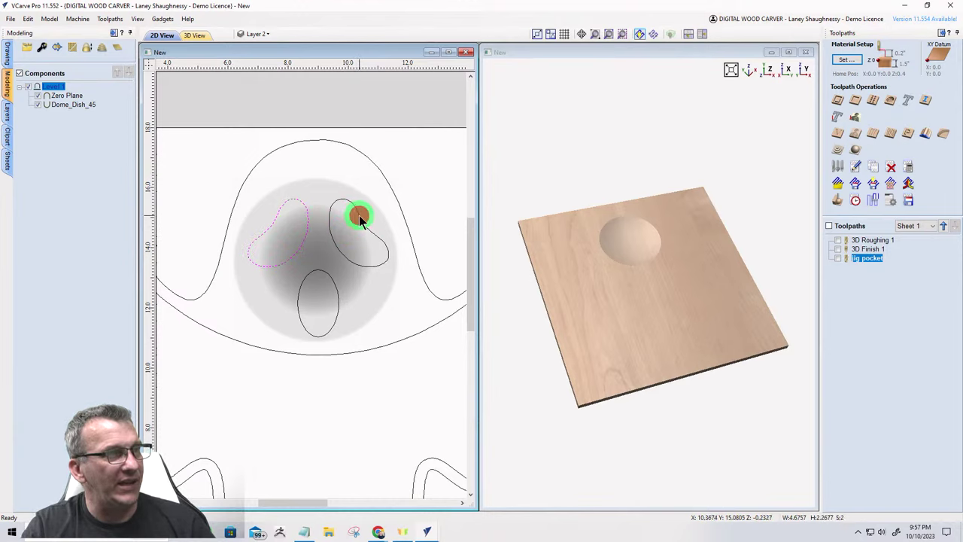
{"action": "left_click", "coordinate": [336, 286], "text": "shift"}
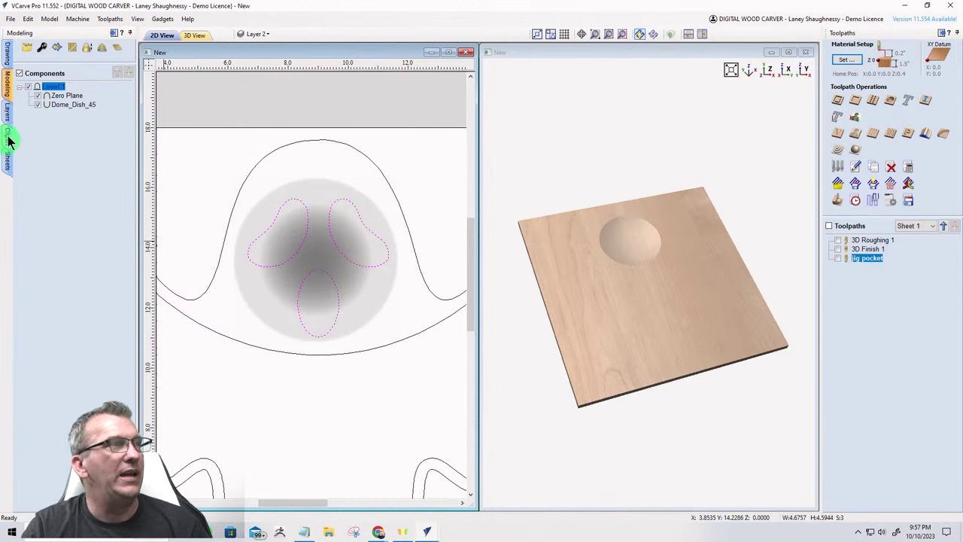
Apply clipping to Level 1 using the three selected face outlines.
{"action": "left_click", "coordinate": [45, 90]}
{"action": "right_click", "coordinate": [53, 90]}
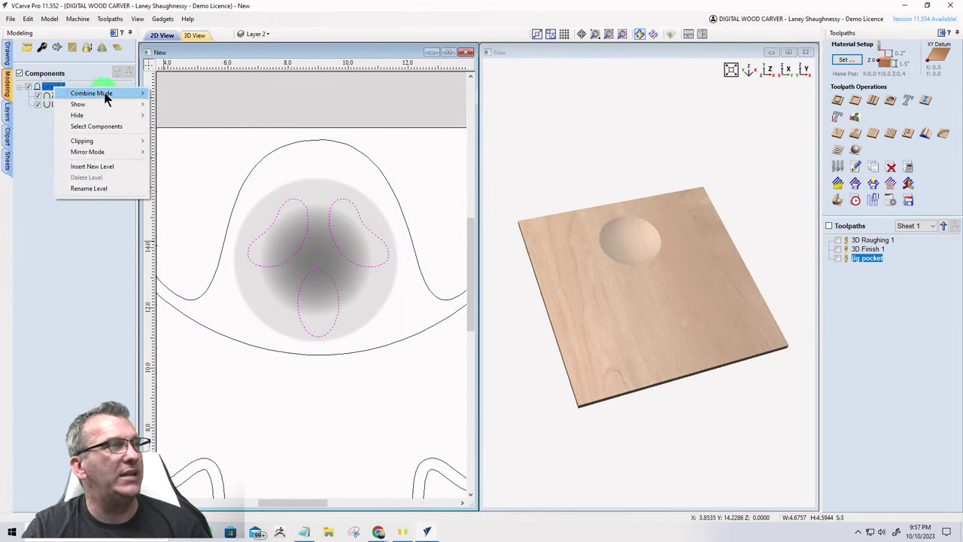
{"action": "mouse_move", "coordinate": [96, 97]}
{"action": "mouse_move", "coordinate": [83, 141]}
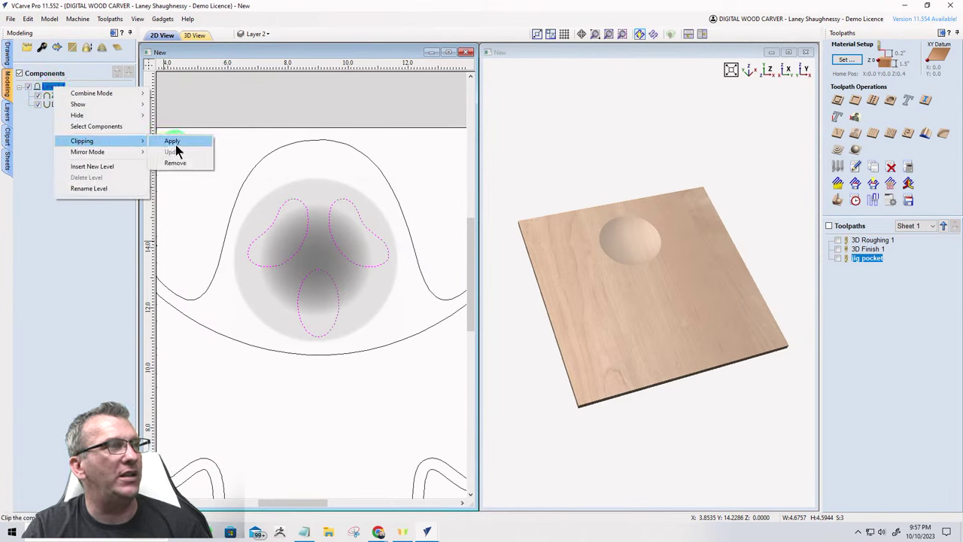
{"action": "left_click", "coordinate": [176, 144]}
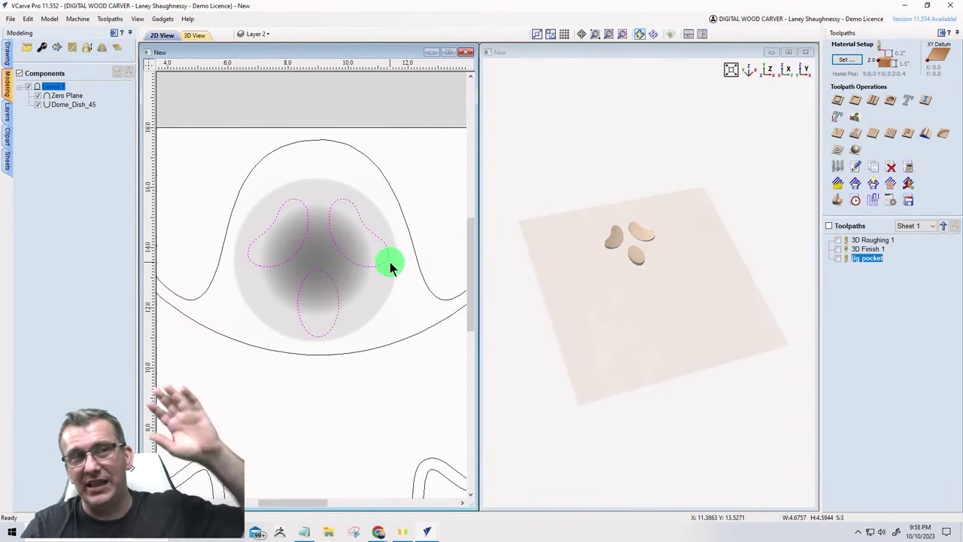
{"action": "scroll", "coordinate": [606, 235], "scroll_direction": "up", "scroll_amount": 5}
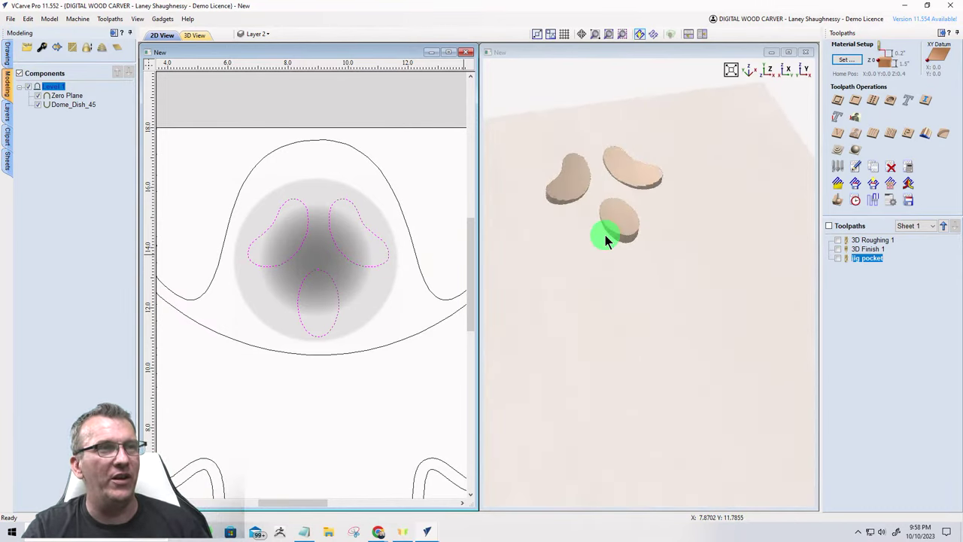
{"action": "left_click", "coordinate": [693, 243]}
{"action": "scroll", "coordinate": [696, 214], "scroll_direction": "up", "scroll_amount": 3}
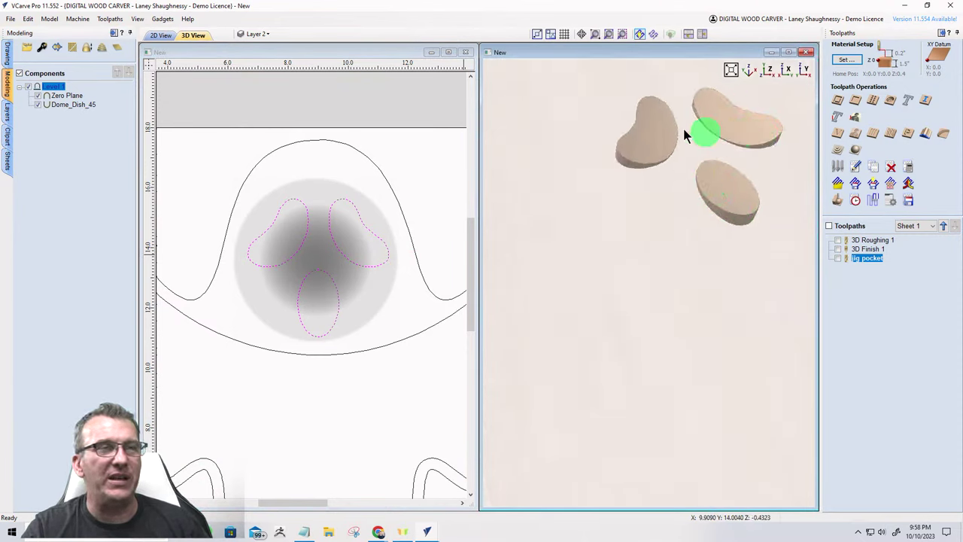
{"action": "scroll", "coordinate": [572, 161], "scroll_direction": "down", "scroll_amount": 2}
{"action": "scroll", "coordinate": [447, 189], "scroll_direction": "down", "scroll_amount": 2}
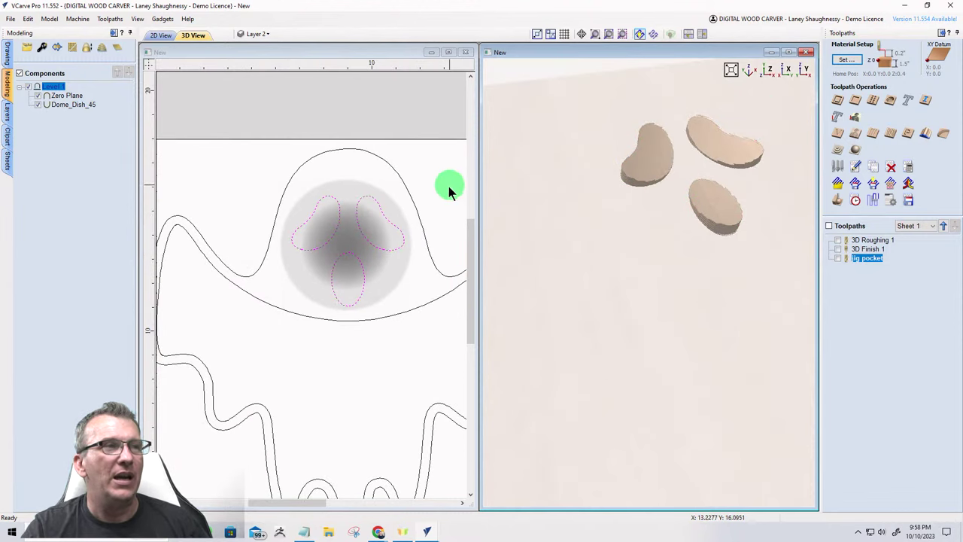
{"action": "scroll", "coordinate": [378, 232], "scroll_direction": "up", "scroll_amount": 1}
{"action": "scroll", "coordinate": [285, 206], "scroll_direction": "down", "scroll_amount": 1}
{"action": "scroll", "coordinate": [286, 207], "scroll_direction": "up", "scroll_amount": 1}
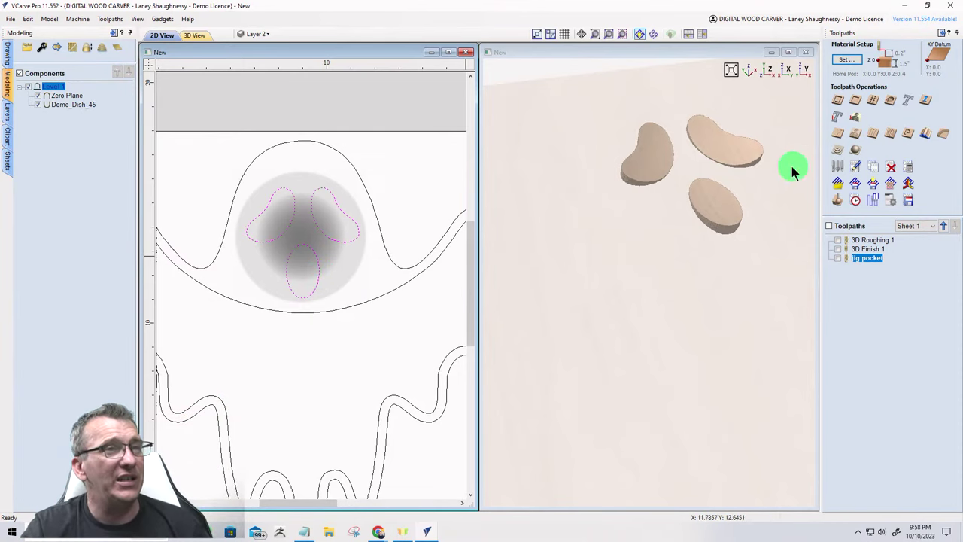
{"action": "right_click", "coordinate": [47, 92]}
{"action": "mouse_move", "coordinate": [73, 146]}
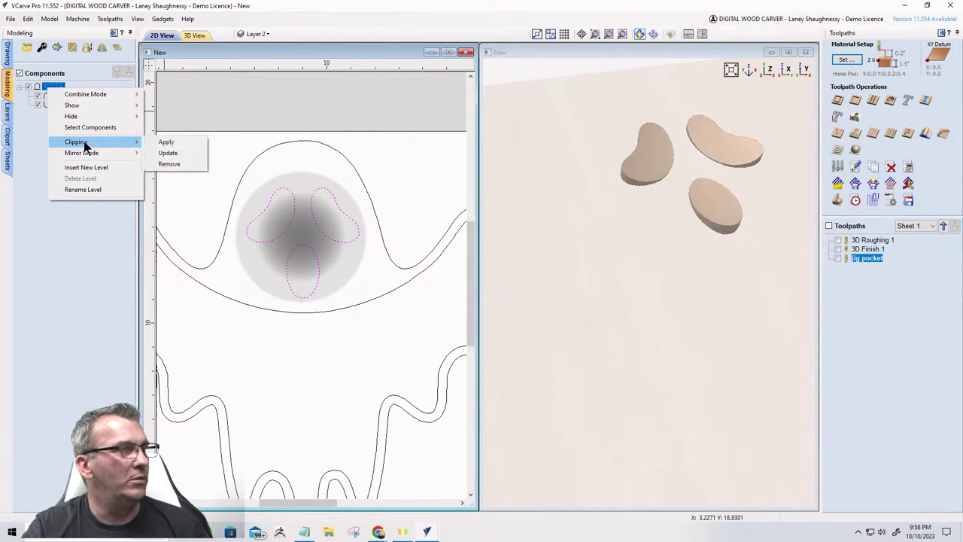
{"action": "left_click", "coordinate": [82, 165]}
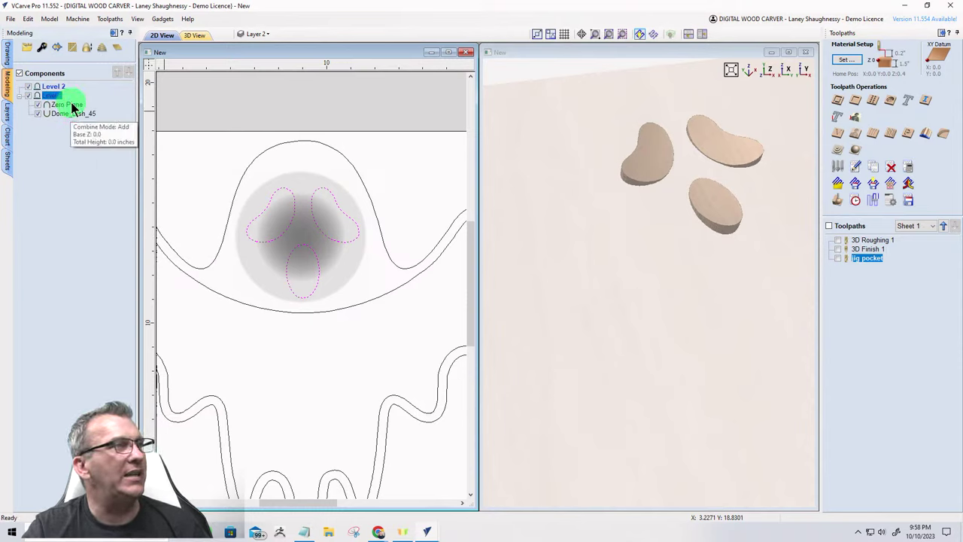
{"action": "left_click_drag", "start_coordinate": [64, 90], "coordinate": [62, 88]}
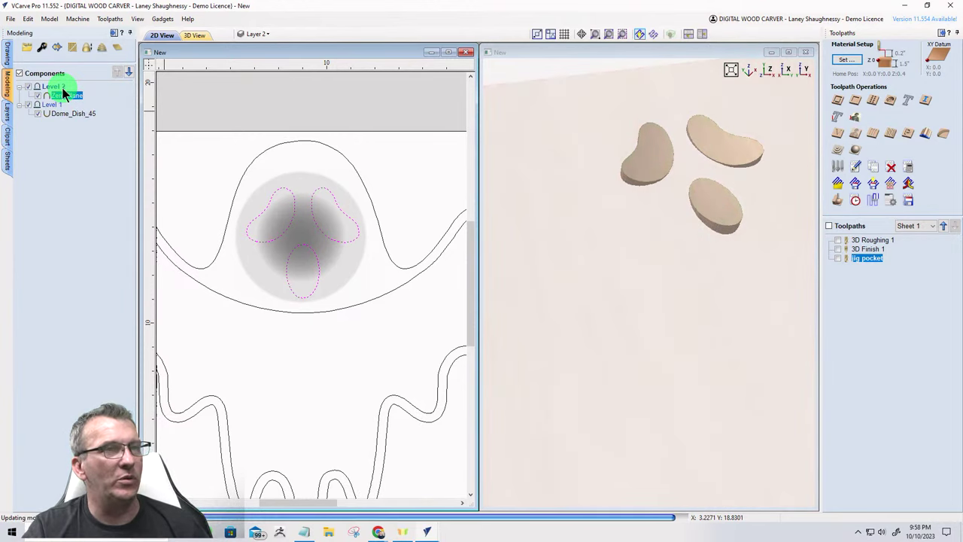
{"action": "left_click_drag", "start_coordinate": [673, 413], "coordinate": [628, 316]}
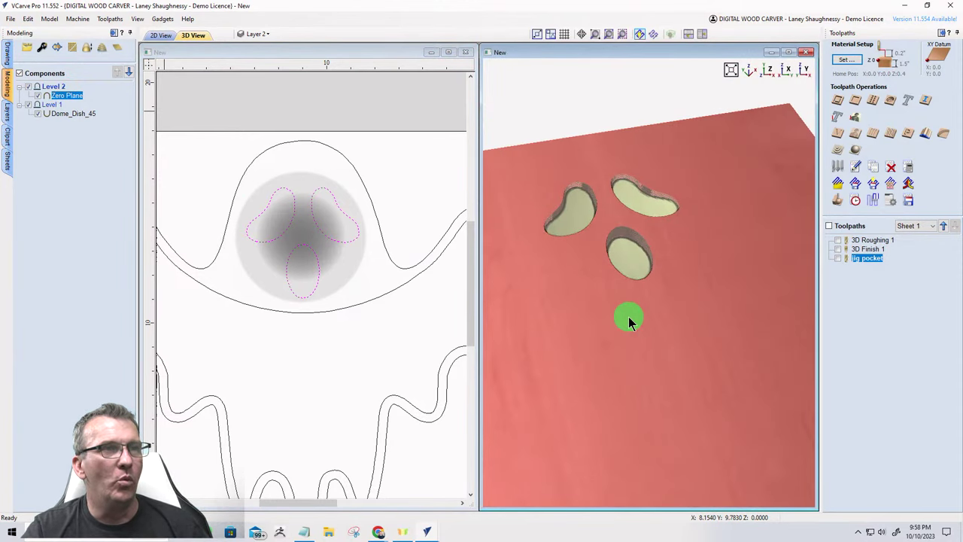
{"action": "scroll", "coordinate": [628, 316], "scroll_direction": "up", "scroll_amount": 2}
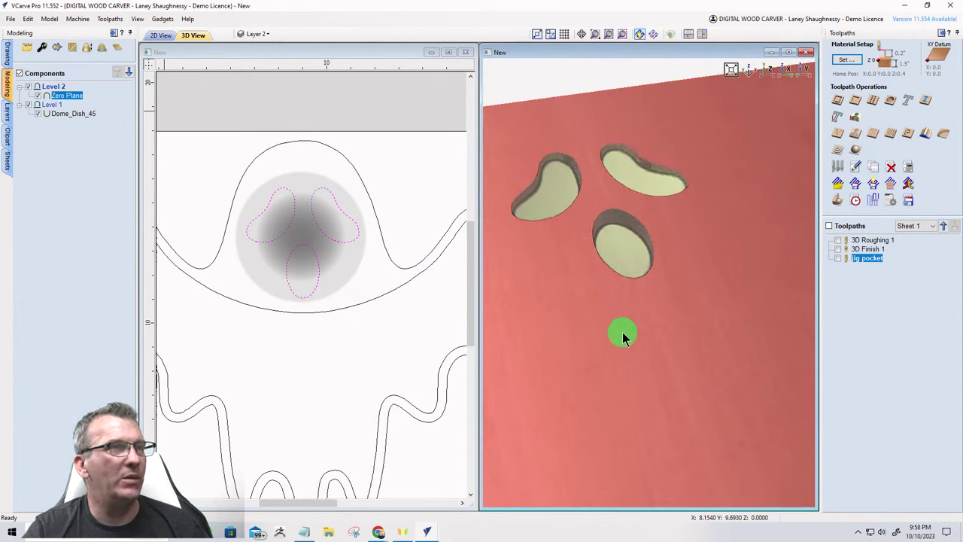
{"action": "left_click", "coordinate": [66, 114]}
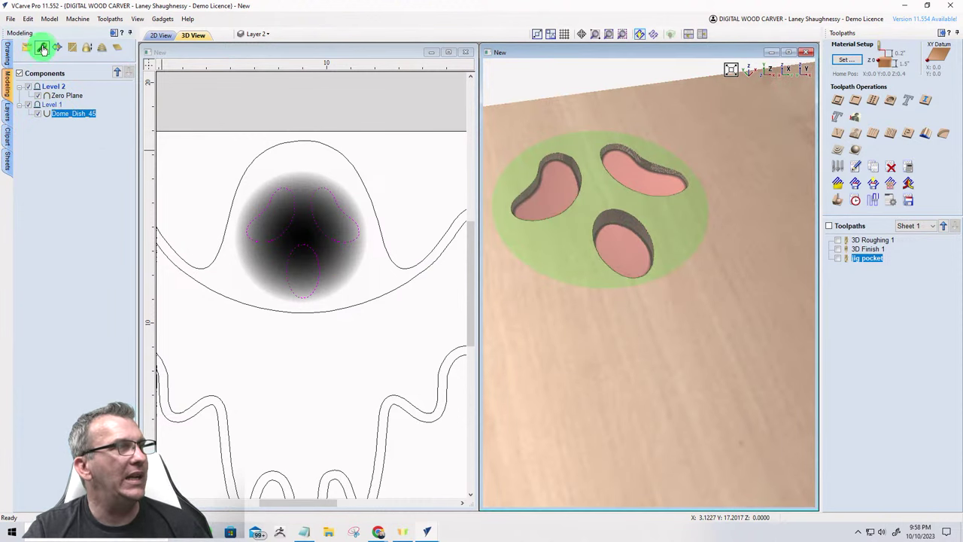
{"action": "left_click", "coordinate": [43, 48]}
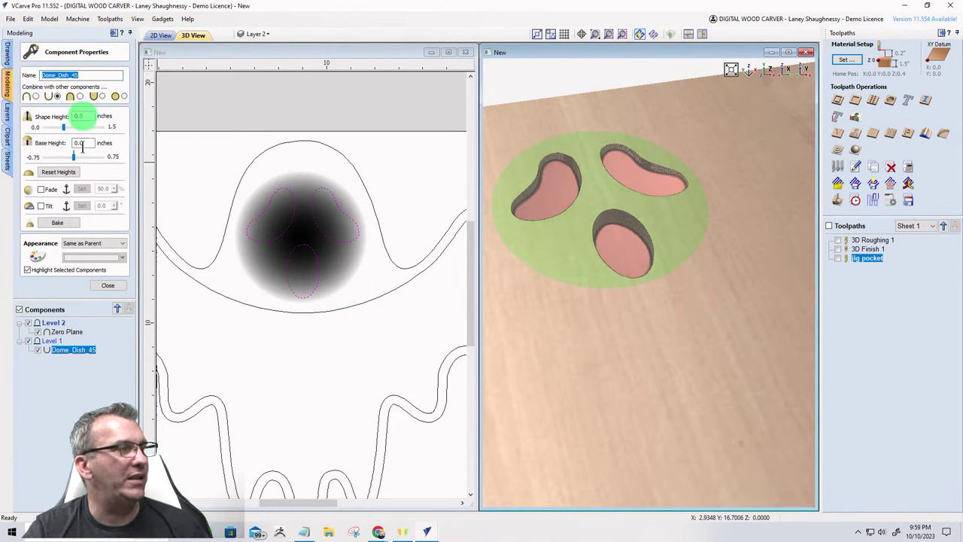
{"action": "left_click", "coordinate": [109, 287]}
{"action": "left_click", "coordinate": [64, 185]}
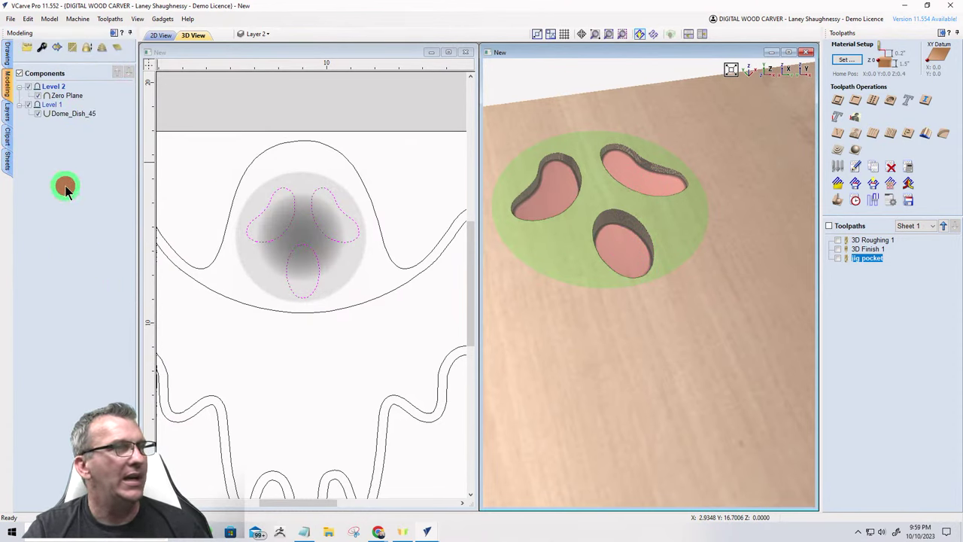
{"action": "scroll", "coordinate": [637, 314], "scroll_direction": "down", "scroll_amount": 5}
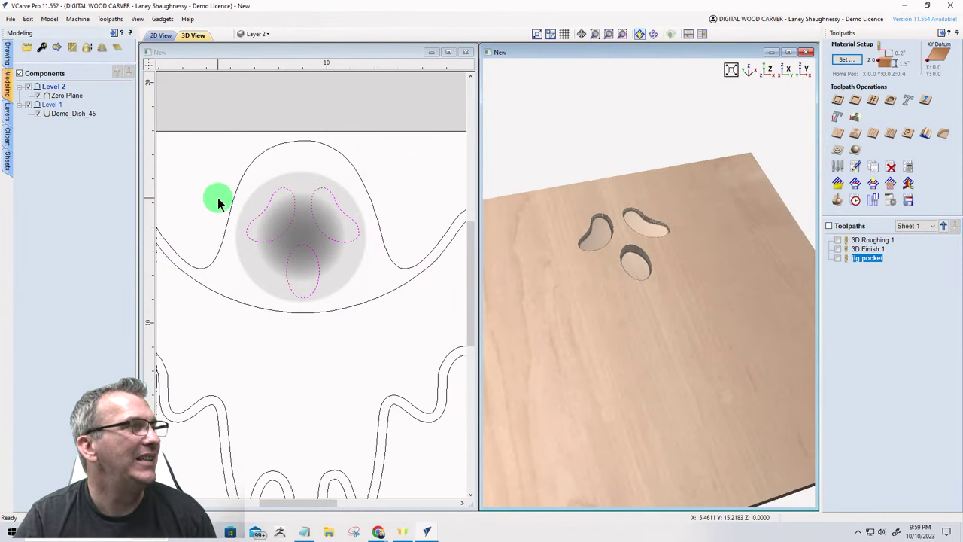
Calculate an outside profile of the ghost outline, 1.5 inches deep, using the End Mill (0.25 inches).
{"action": "left_click", "coordinate": [238, 185]}
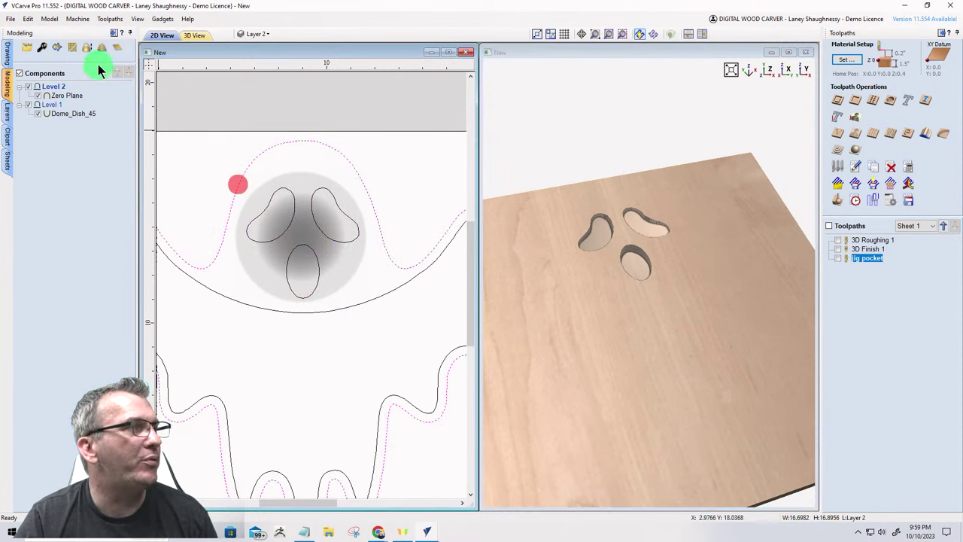
{"action": "left_click", "coordinate": [116, 36]}
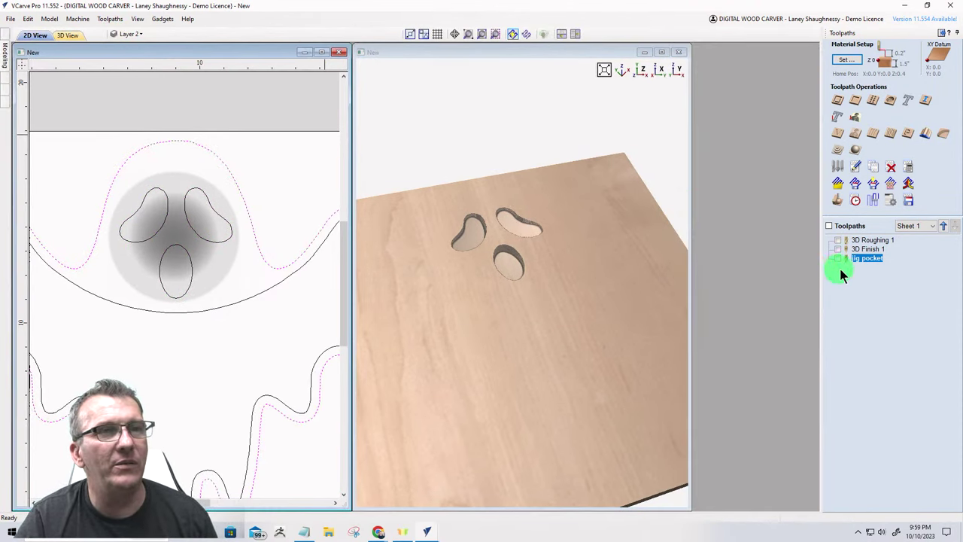
{"action": "left_click", "coordinate": [837, 100]}
{"action": "double_click", "coordinate": [912, 87]}
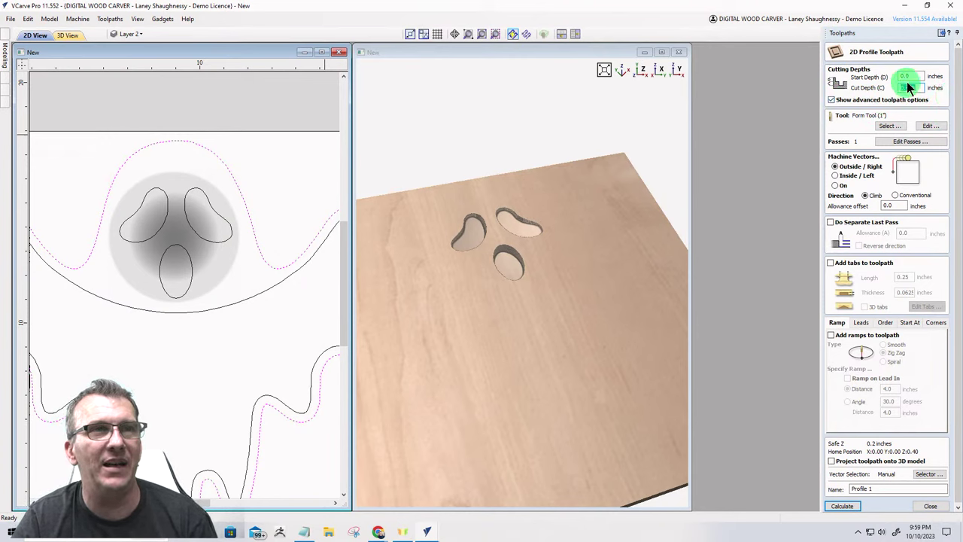
{"action": "type", "text": "2"}
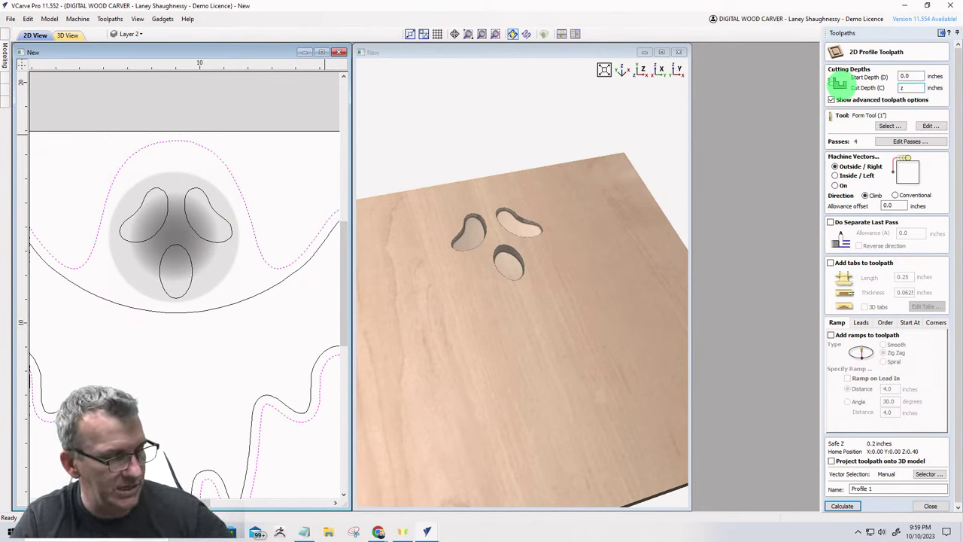
{"action": "key", "text": "BackSpace"}
{"action": "type", "text": "1.5"}
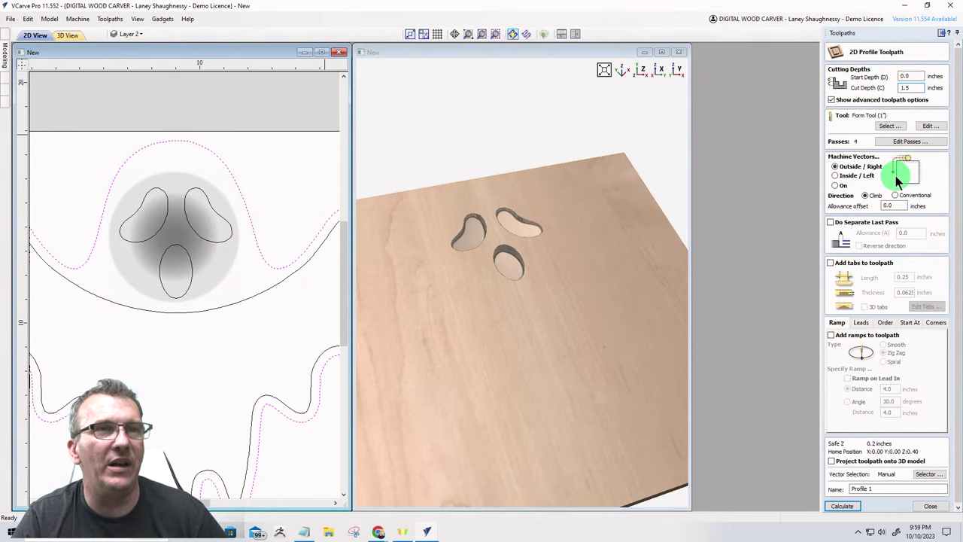
{"action": "left_click", "coordinate": [889, 126]}
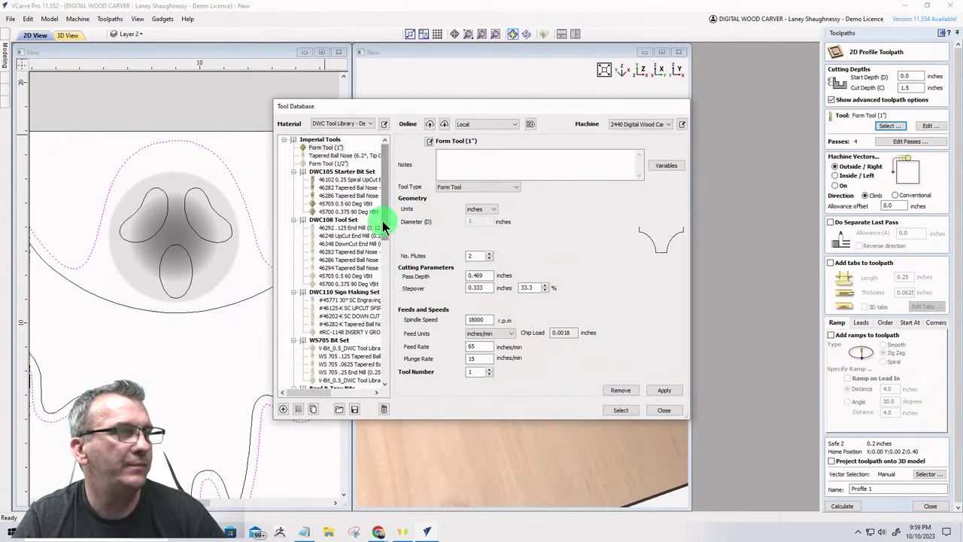
{"action": "left_click_drag", "start_coordinate": [382, 221], "coordinate": [380, 301]}
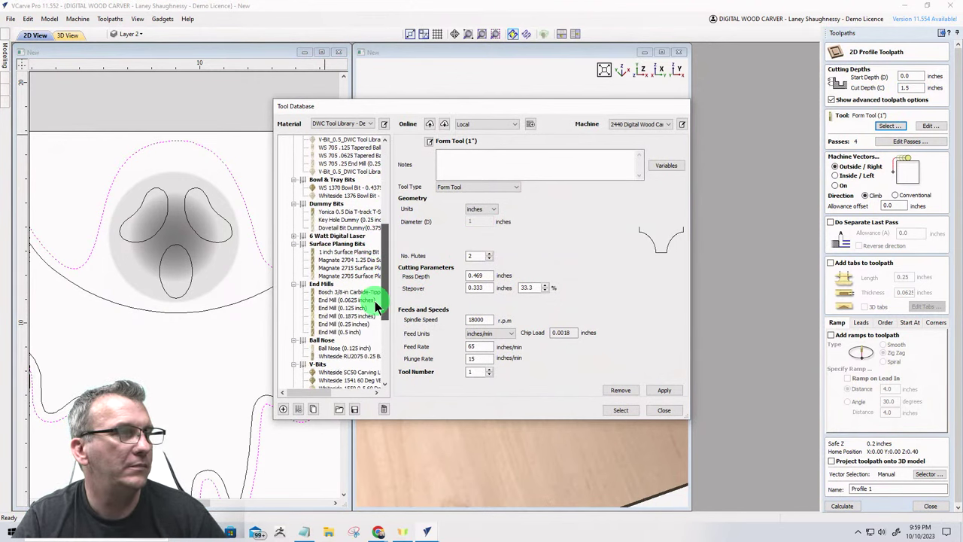
{"action": "left_click", "coordinate": [329, 324]}
{"action": "left_click", "coordinate": [621, 410]}
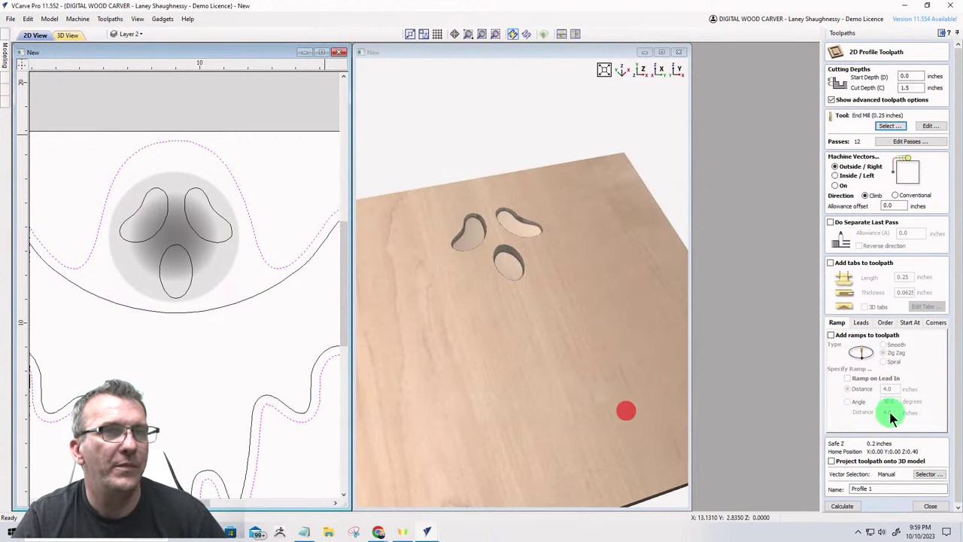
{"action": "left_click", "coordinate": [840, 505]}
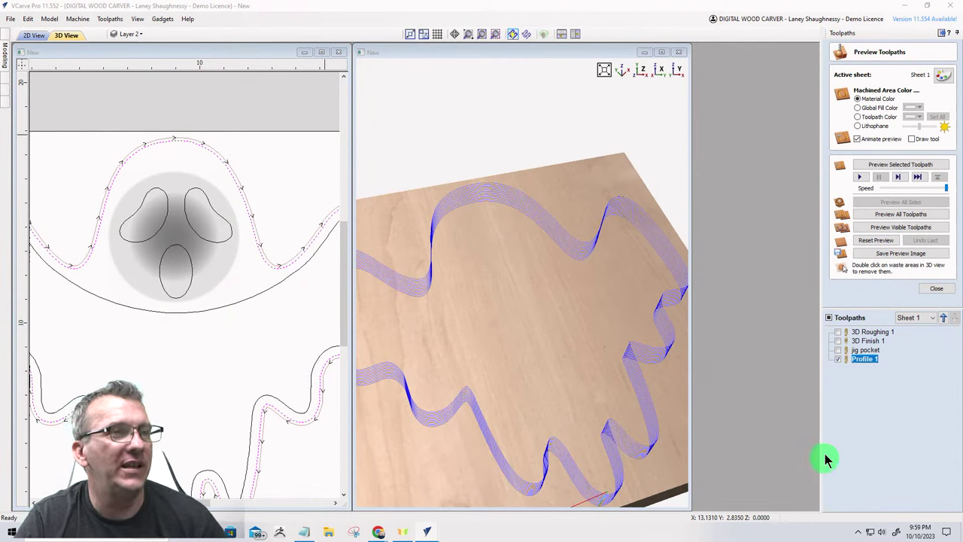
Simulate Profile 1 so the ghost outline is cut through the board.
{"action": "left_click", "coordinate": [881, 227]}
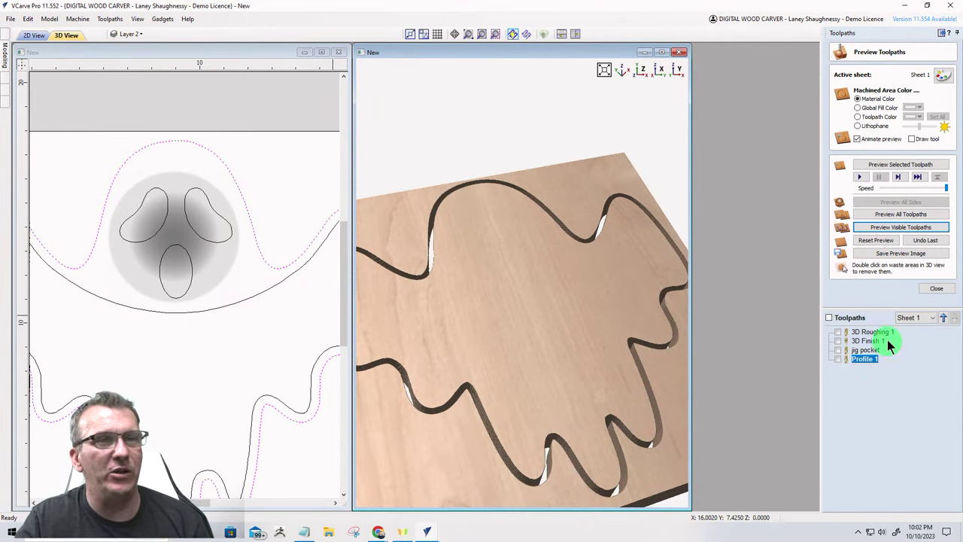
Select the left eye, right eye and mouth shapes and close the preview.
{"action": "left_click", "coordinate": [143, 204]}
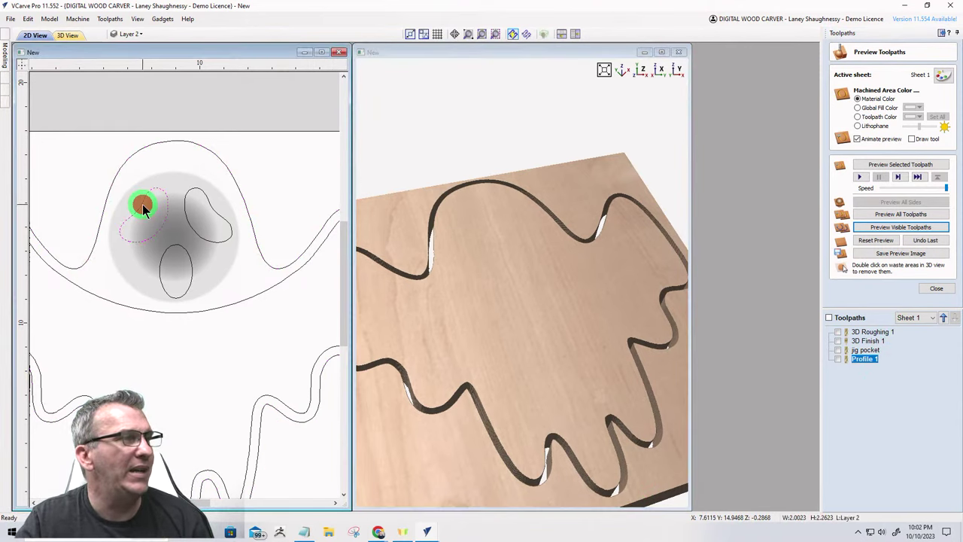
{"action": "left_click", "coordinate": [210, 204], "text": "shift"}
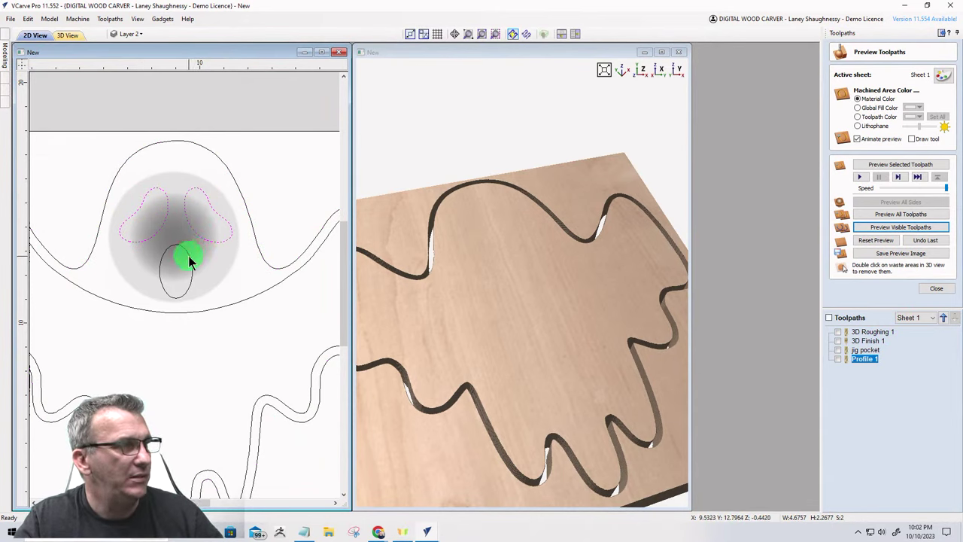
{"action": "left_click", "coordinate": [188, 256], "text": "shift"}
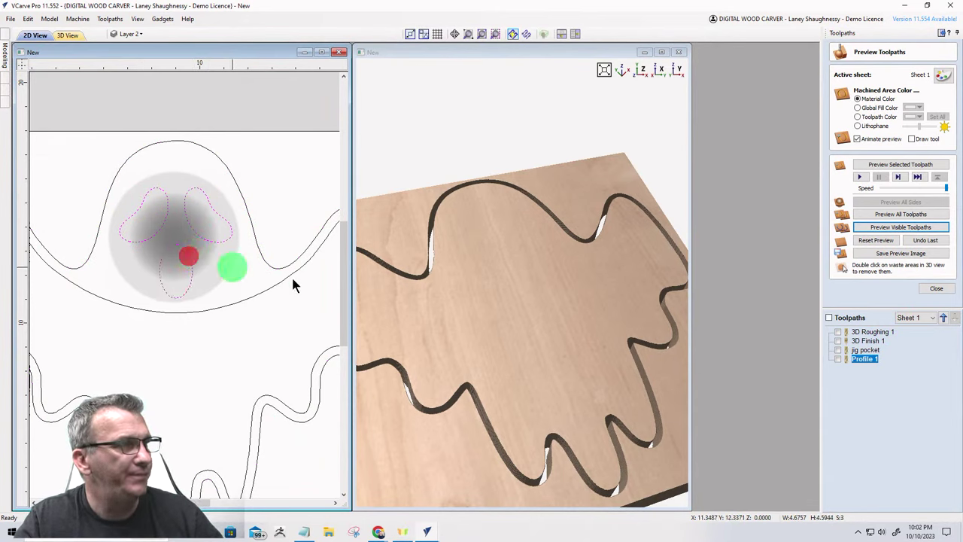
{"action": "left_click", "coordinate": [934, 290]}
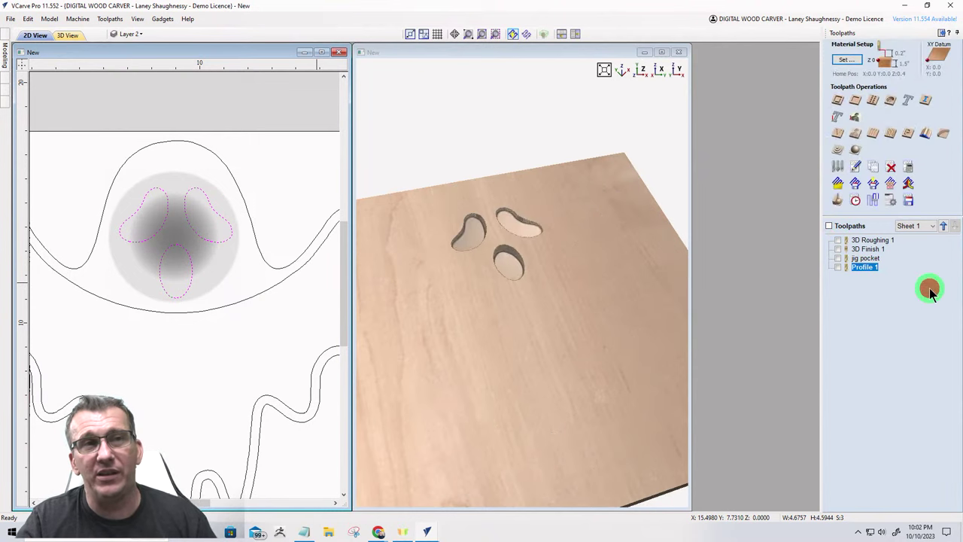
Calculate 3D Roughing 2 on the face shapes, preview the carved pockets, then close the preview.
{"action": "left_click", "coordinate": [836, 148]}
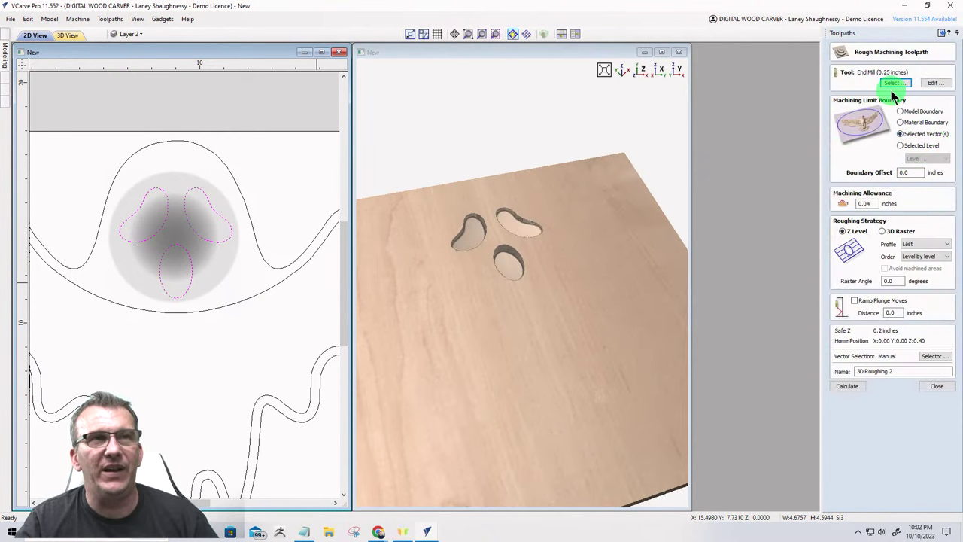
{"action": "left_click", "coordinate": [864, 372]}
{"action": "left_click", "coordinate": [854, 386]}
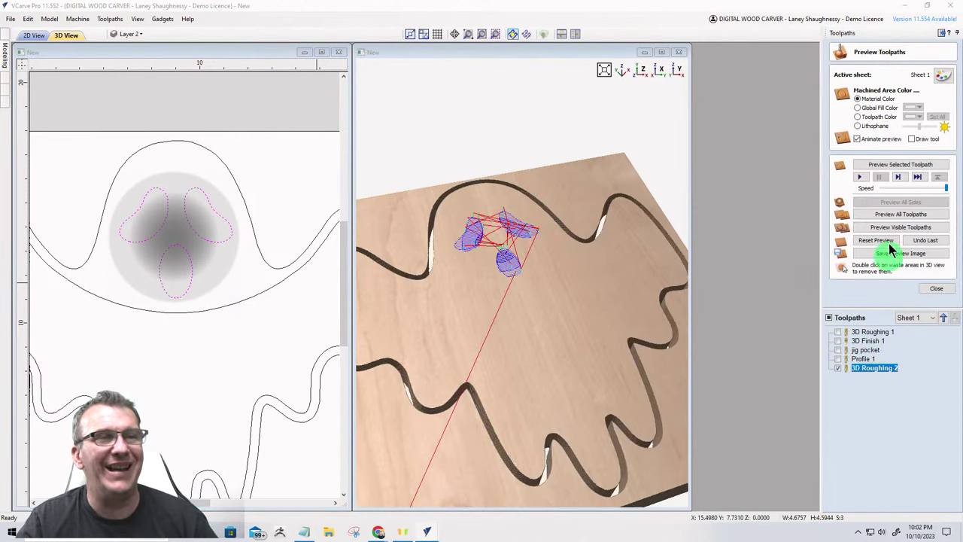
{"action": "left_click", "coordinate": [888, 228]}
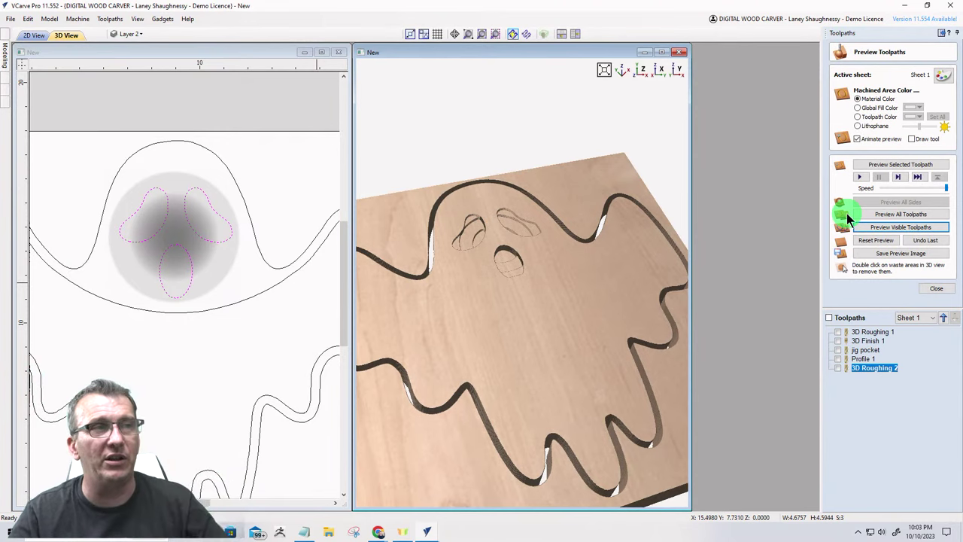
{"action": "scroll", "coordinate": [510, 249], "scroll_direction": "up", "scroll_amount": 2}
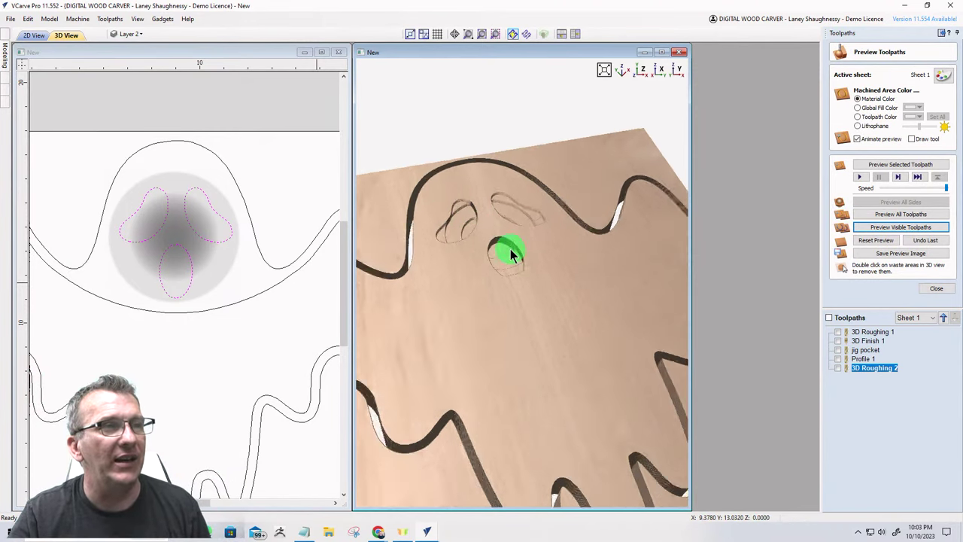
{"action": "scroll", "coordinate": [510, 253], "scroll_direction": "up", "scroll_amount": 2}
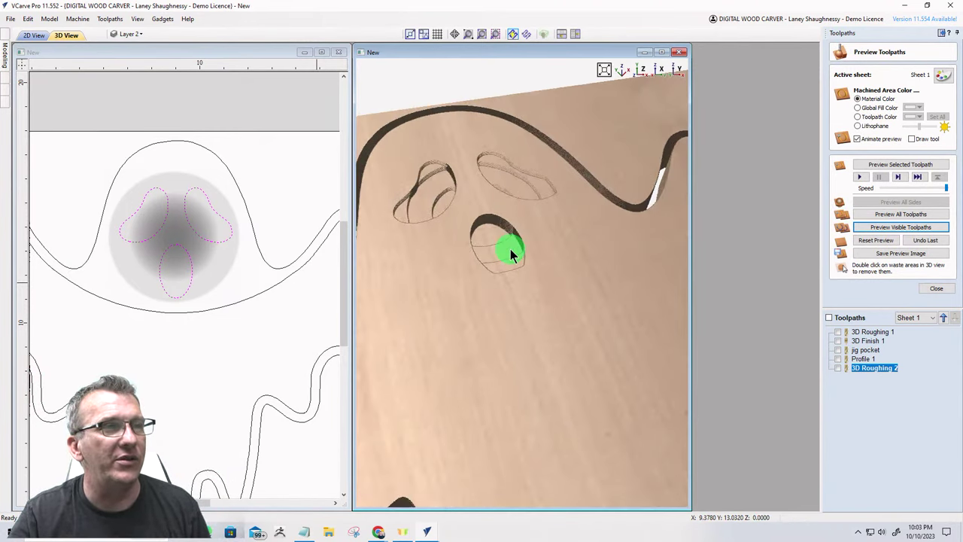
{"action": "left_click", "coordinate": [935, 288]}
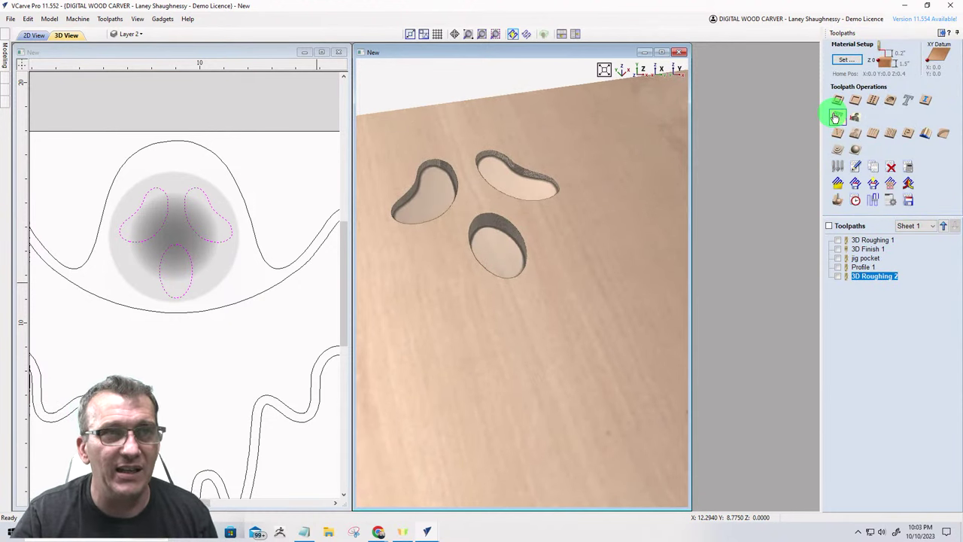
Calculate a 3D Finish 2 toolpath using the 46286 Tapered Ball Nose.
{"action": "left_click", "coordinate": [855, 151]}
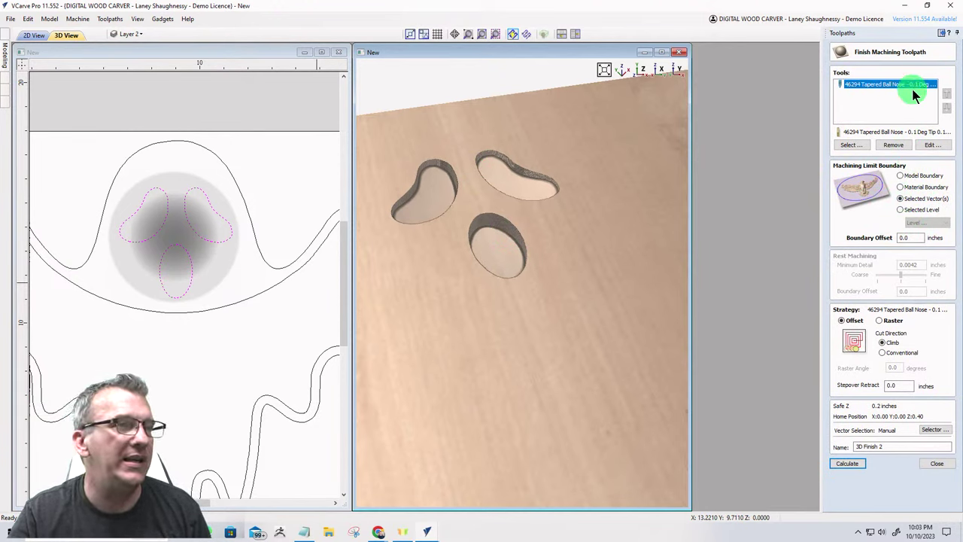
{"action": "left_click", "coordinate": [886, 146]}
{"action": "left_click", "coordinate": [850, 144]}
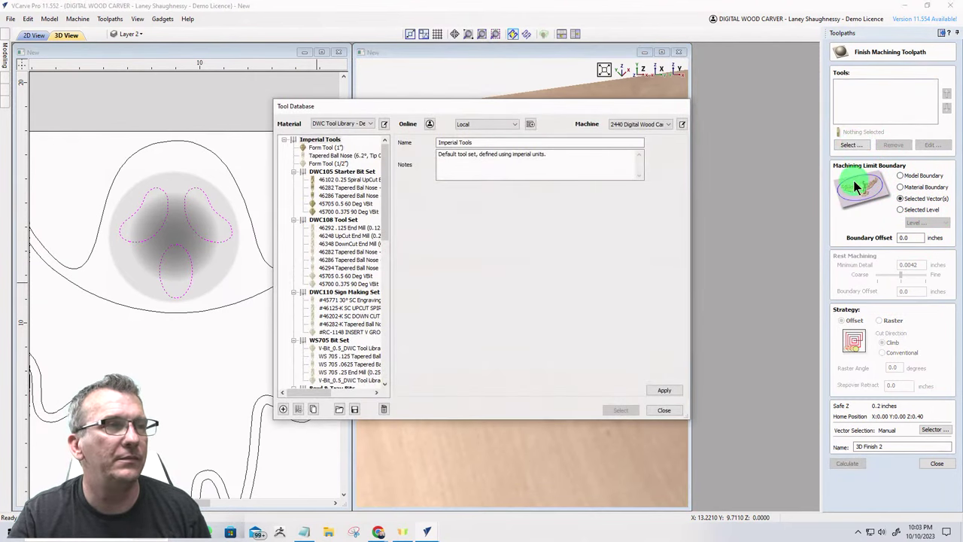
{"action": "mouse_move", "coordinate": [387, 223]}
{"action": "left_mouse_down"}
{"action": "mouse_move", "coordinate": [385, 292]}
{"action": "mouse_move", "coordinate": [388, 218]}
{"action": "left_mouse_up"}
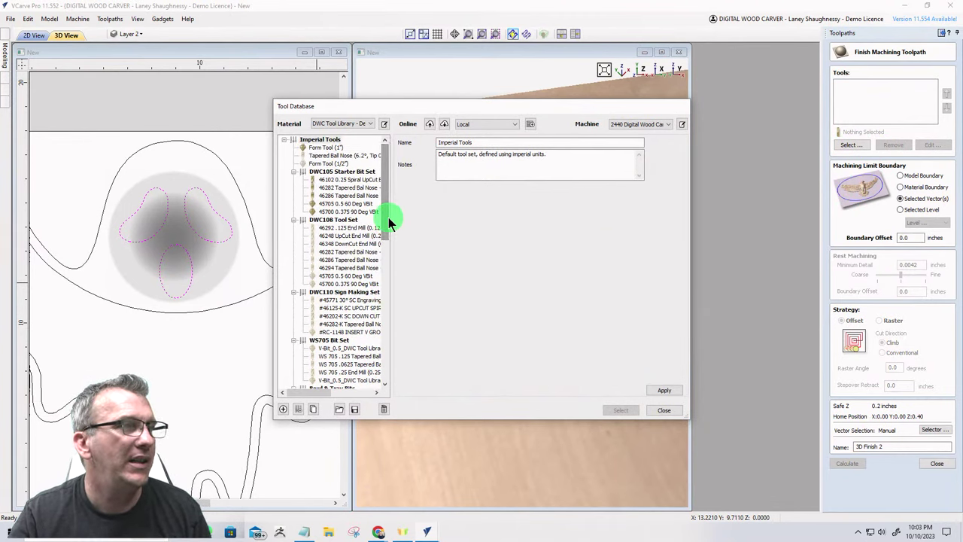
{"action": "left_click", "coordinate": [346, 194]}
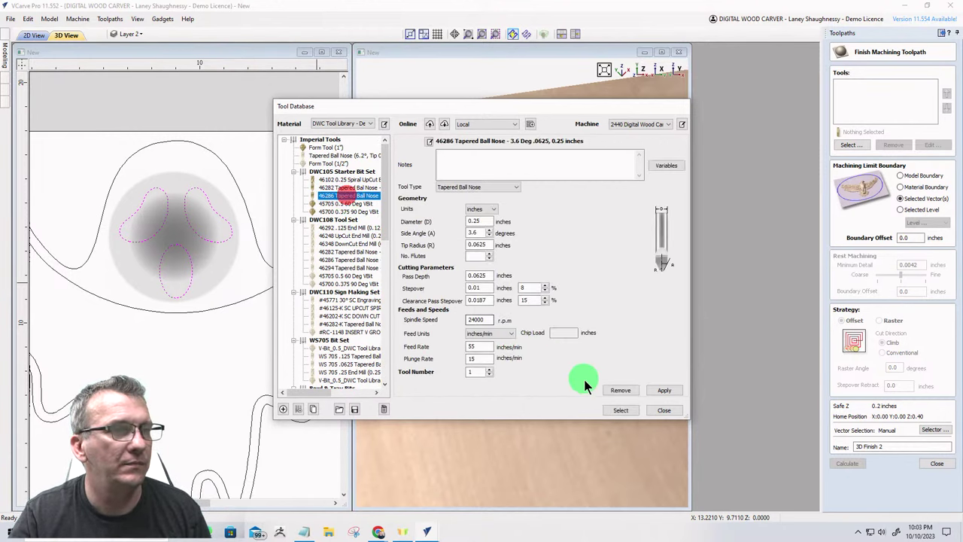
{"action": "left_click", "coordinate": [619, 411]}
{"action": "left_click", "coordinate": [848, 462]}
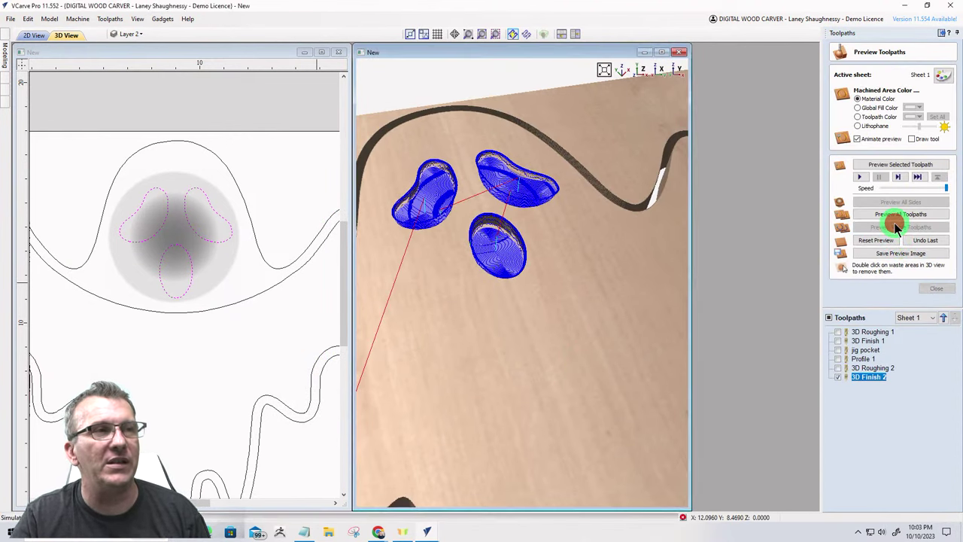
Simulate the finishing pass, orbit to inspect the face pockets, then return to 2D.
{"action": "left_click", "coordinate": [896, 227]}
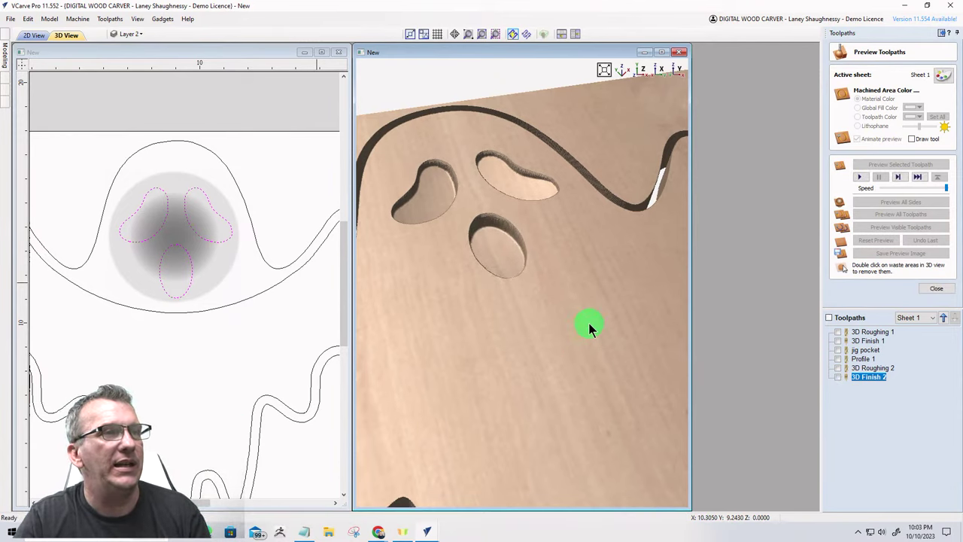
{"action": "left_click_drag", "start_coordinate": [488, 299], "coordinate": [436, 301]}
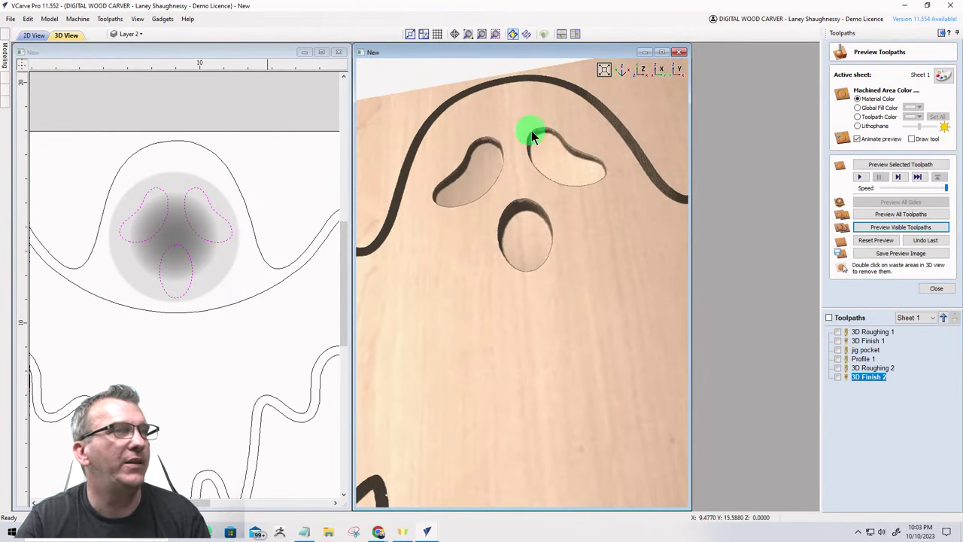
{"action": "left_click_drag", "start_coordinate": [532, 131], "coordinate": [535, 140]}
{"action": "mouse_move", "coordinate": [518, 204]}
{"action": "left_mouse_down"}
{"action": "mouse_move", "coordinate": [528, 185]}
{"action": "mouse_move", "coordinate": [518, 223]}
{"action": "left_mouse_up"}
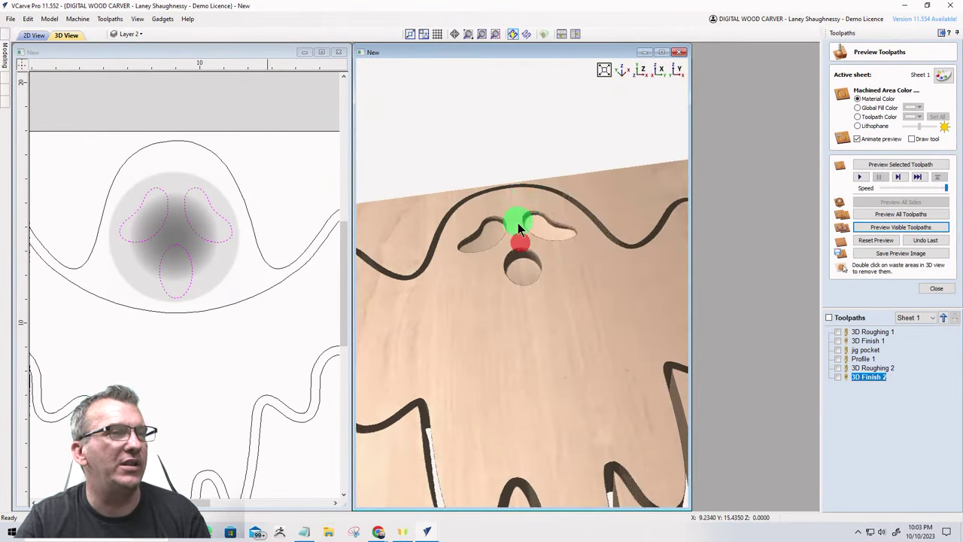
{"action": "left_click", "coordinate": [30, 38]}
Offset the ghost's inner body outline inwards by 0.21875 inches with rounded, non-sharp corners.
{"action": "scroll", "coordinate": [233, 318], "scroll_direction": "down", "scroll_amount": 4}
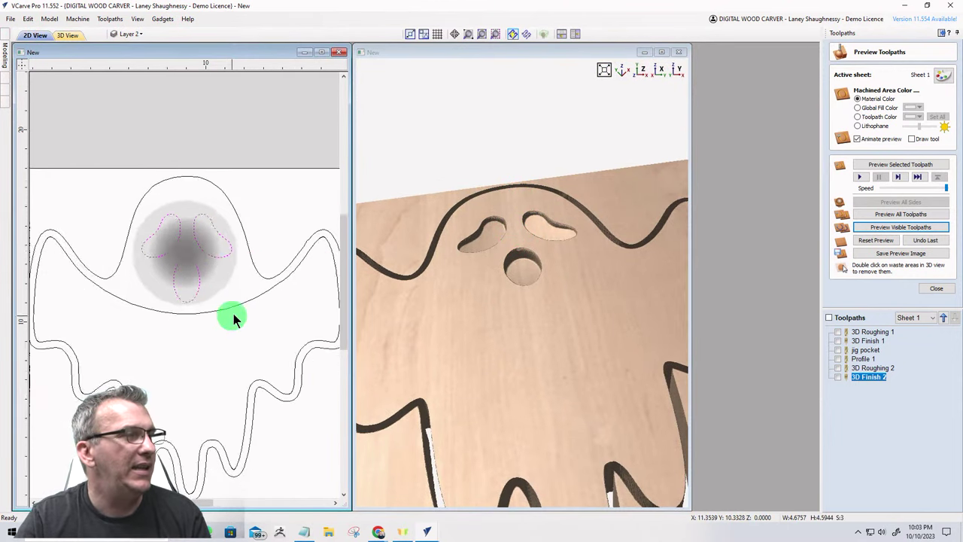
{"action": "scroll", "coordinate": [203, 328], "scroll_direction": "up", "scroll_amount": 3}
{"action": "left_click", "coordinate": [197, 277]}
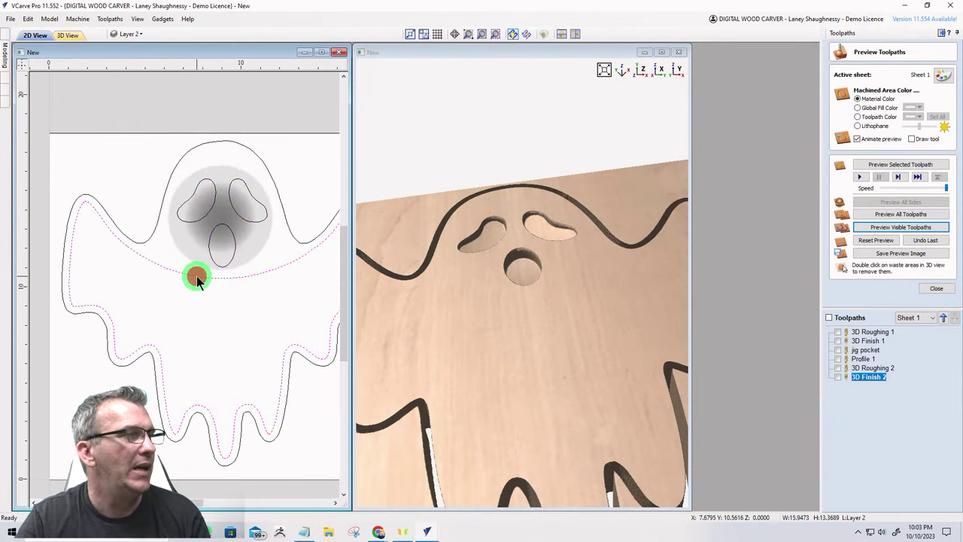
{"action": "left_click", "coordinate": [6, 50]}
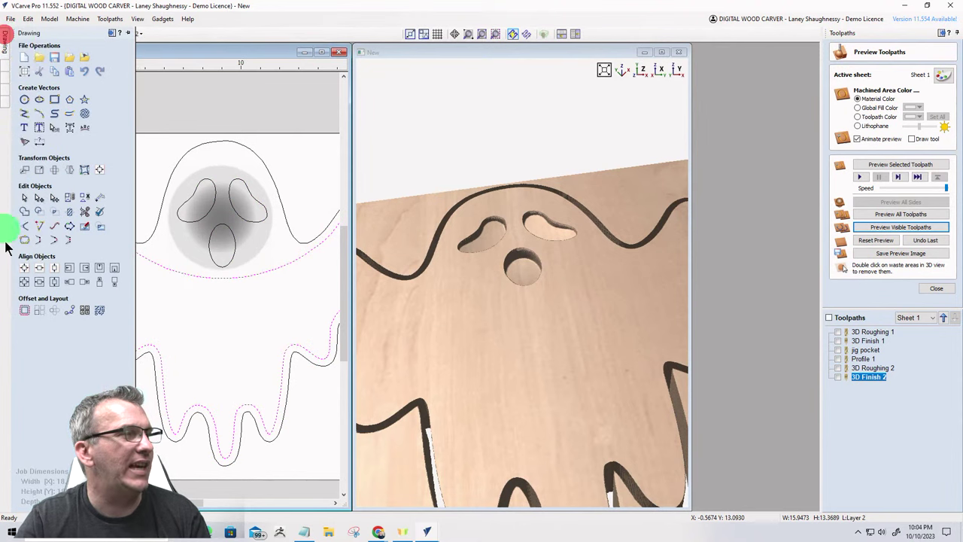
{"action": "left_click", "coordinate": [22, 311]}
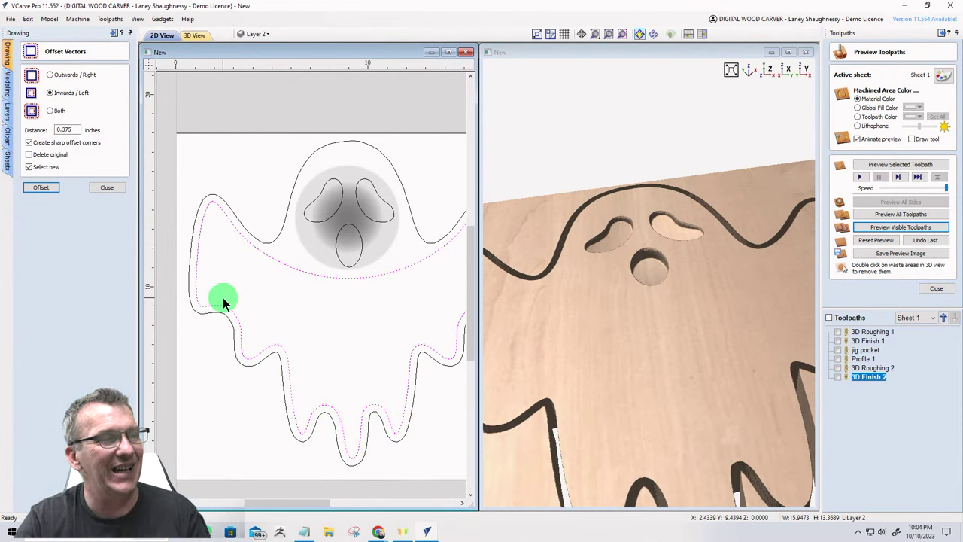
{"action": "double_click", "coordinate": [75, 130]}
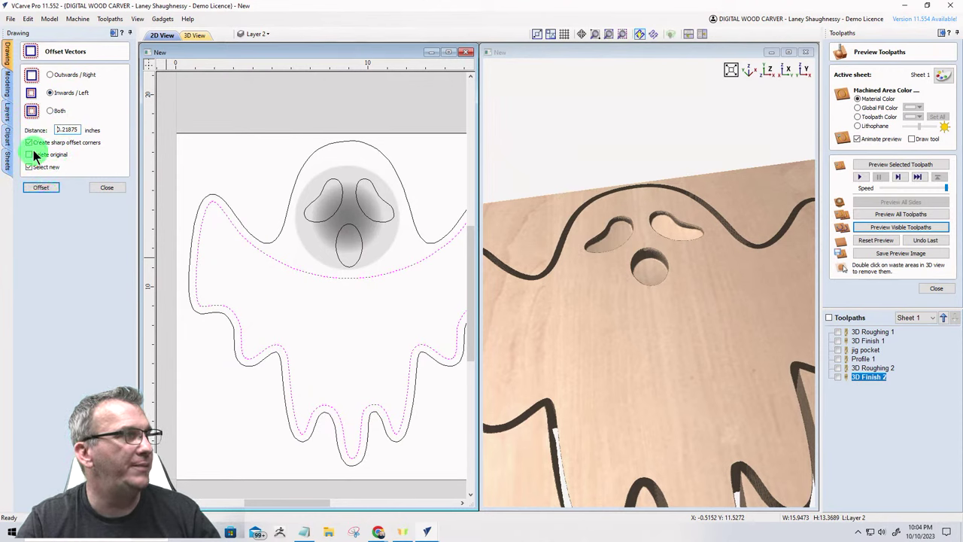
{"action": "left_click", "coordinate": [29, 142]}
{"action": "left_click", "coordinate": [39, 188]}
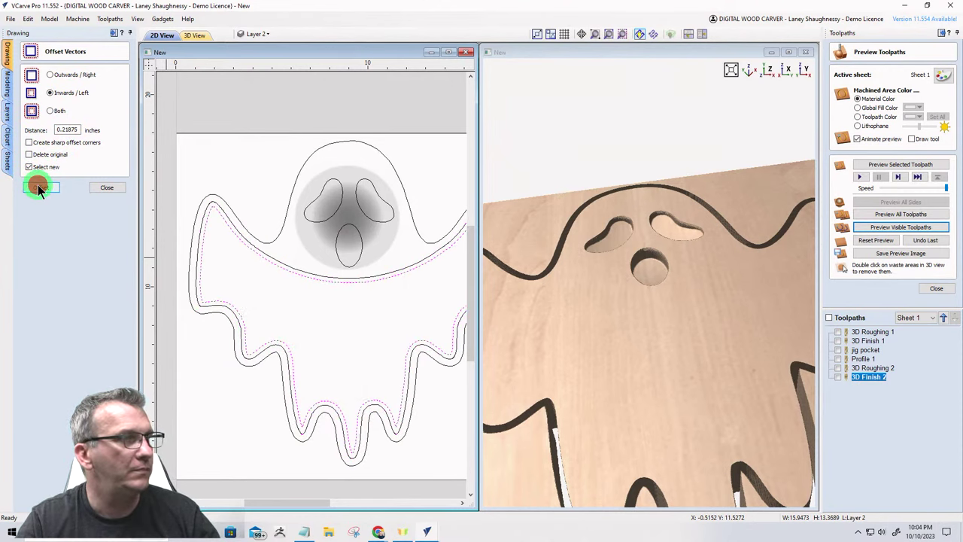
{"action": "left_click", "coordinate": [104, 187]}
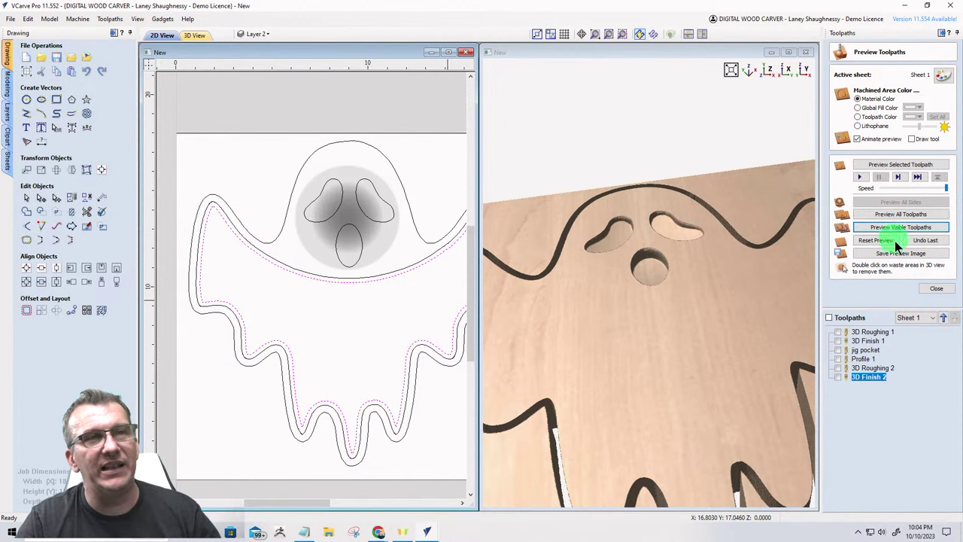
Calculate Pocket 1 on the ghost's body with a 0.5-inch cut depth.
{"action": "left_click", "coordinate": [936, 288]}
{"action": "left_click", "coordinate": [859, 105]}
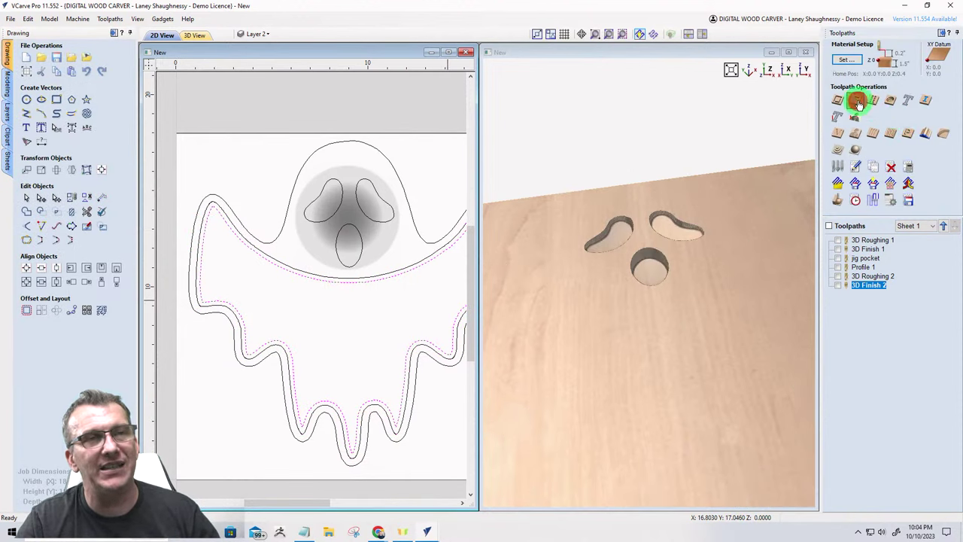
{"action": "key", "text": "Tab"}
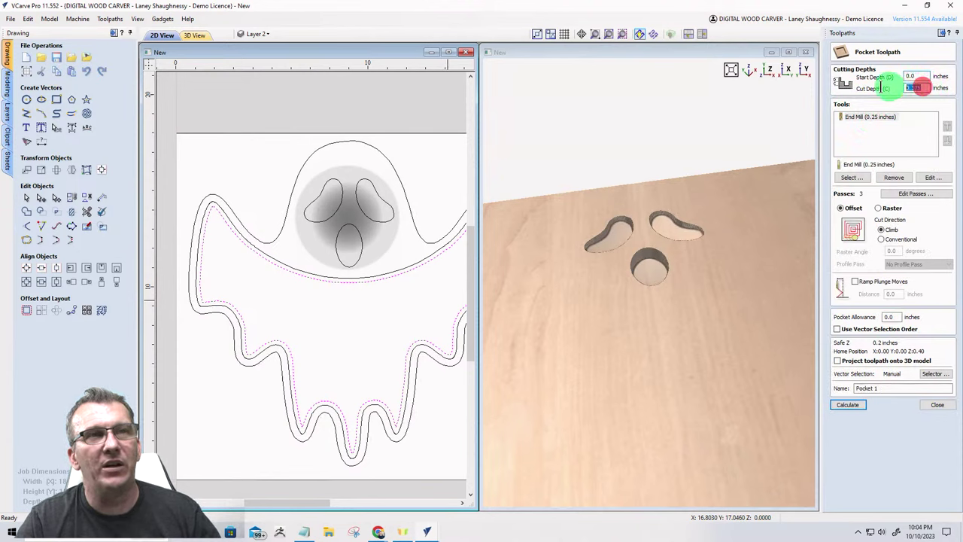
{"action": "type", "text": ".5"}
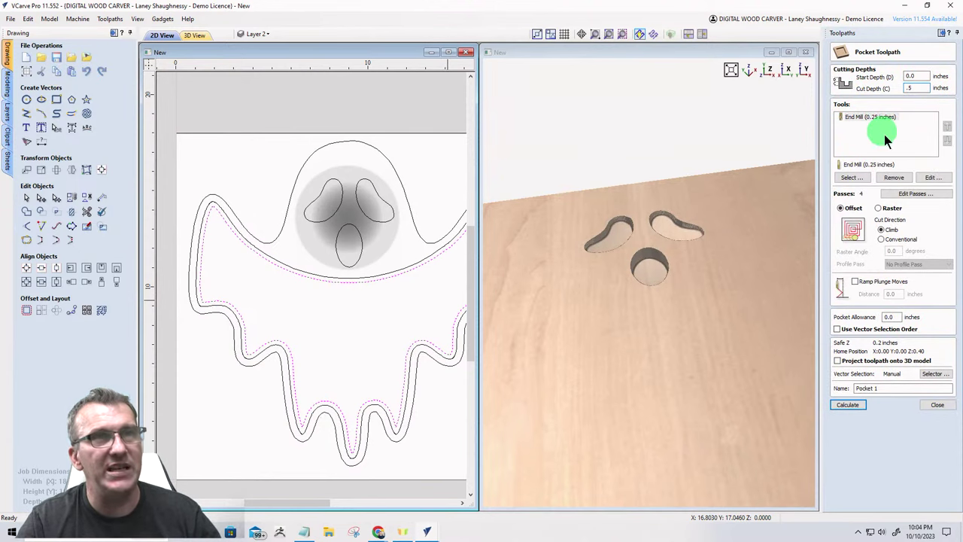
{"action": "left_click", "coordinate": [849, 405]}
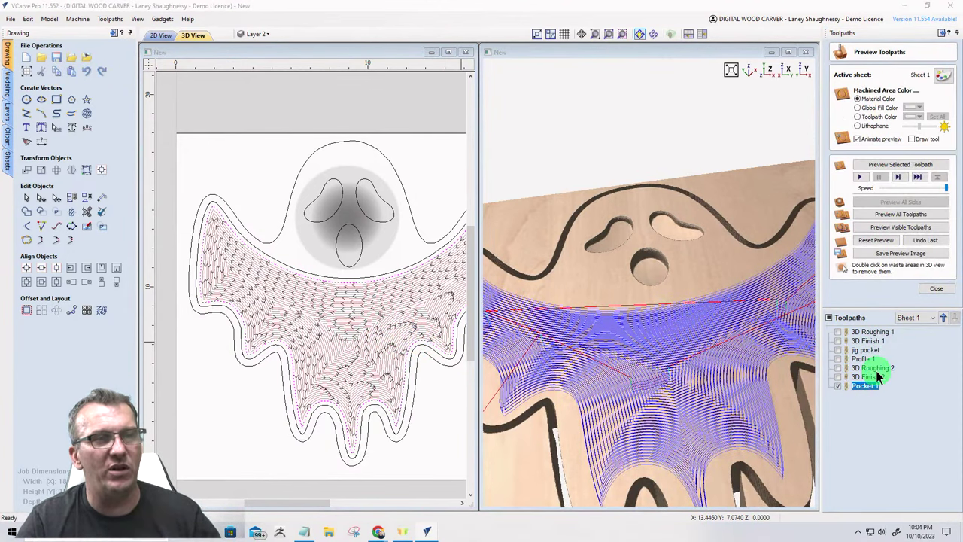
Preview the pocket, remove the waste to free the ghost, then close the preview.
{"action": "left_click", "coordinate": [885, 226]}
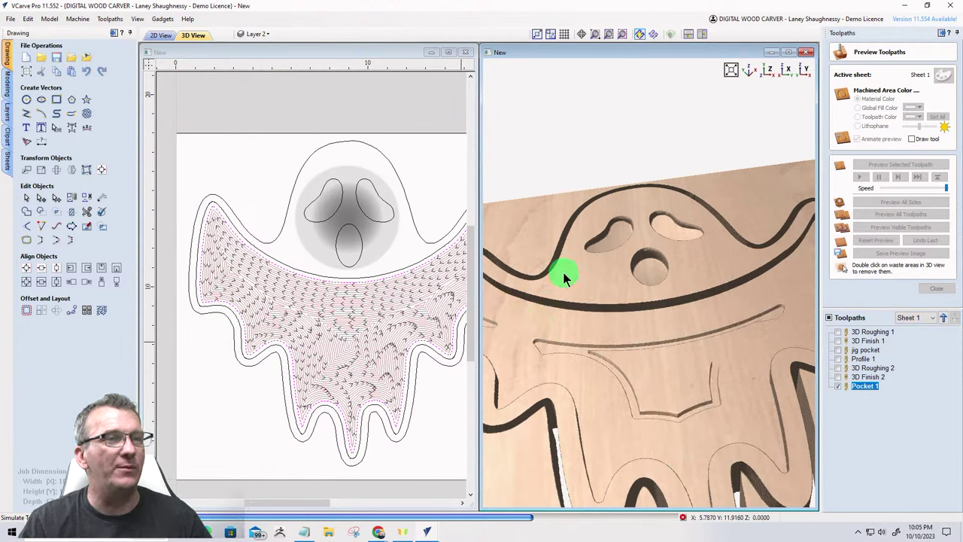
{"action": "left_click_drag", "start_coordinate": [564, 274], "coordinate": [566, 277]}
{"action": "scroll", "coordinate": [560, 270], "scroll_direction": "down", "scroll_amount": 5}
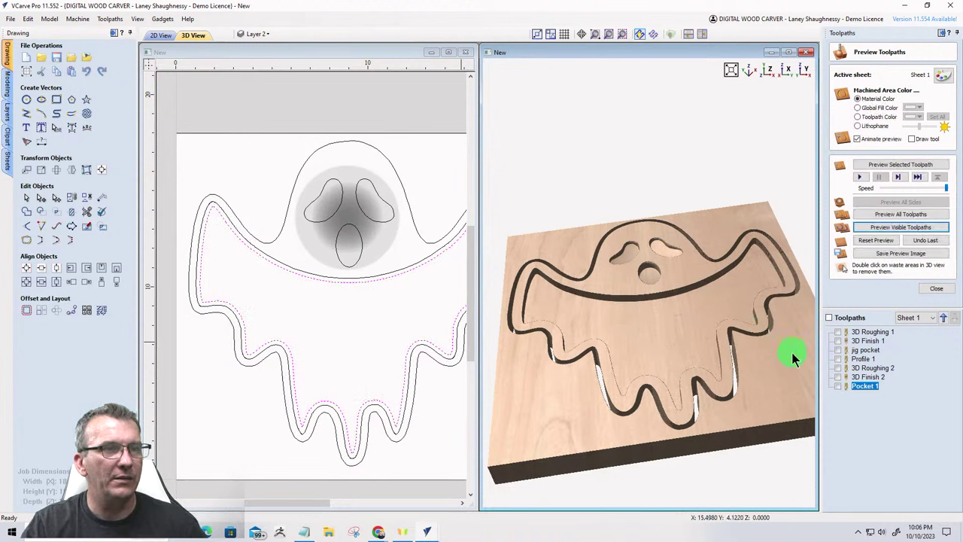
{"action": "double_click", "coordinate": [727, 362]}
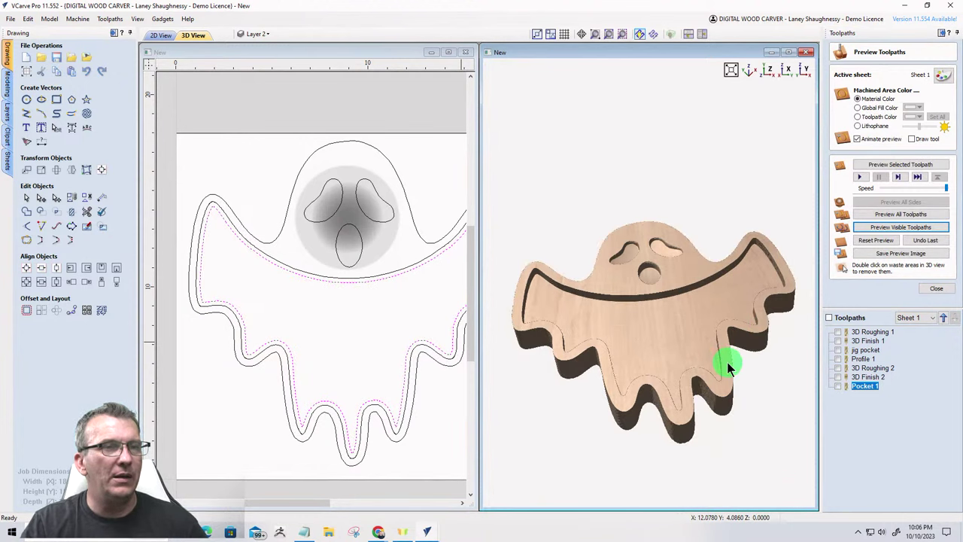
{"action": "left_click_drag", "start_coordinate": [727, 362], "coordinate": [813, 294]}
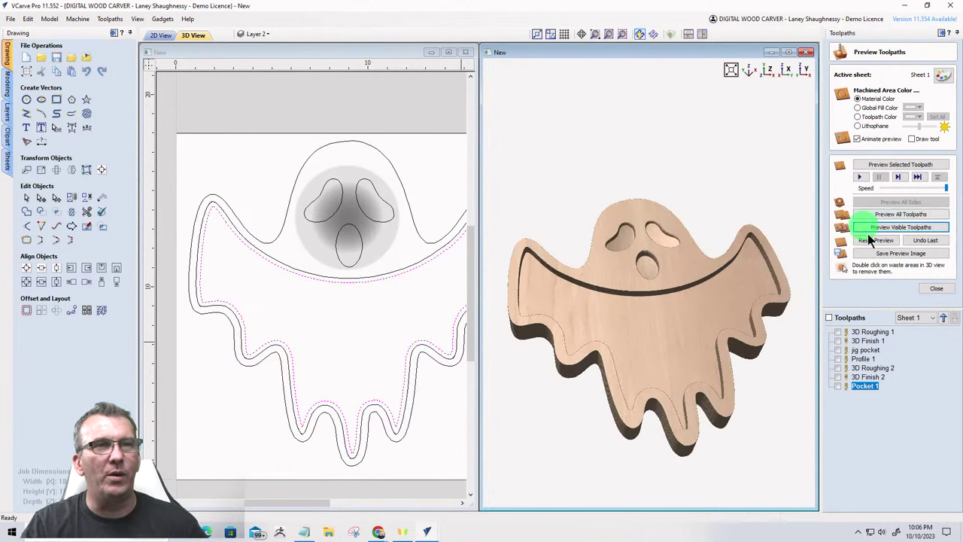
{"action": "left_click", "coordinate": [934, 291]}
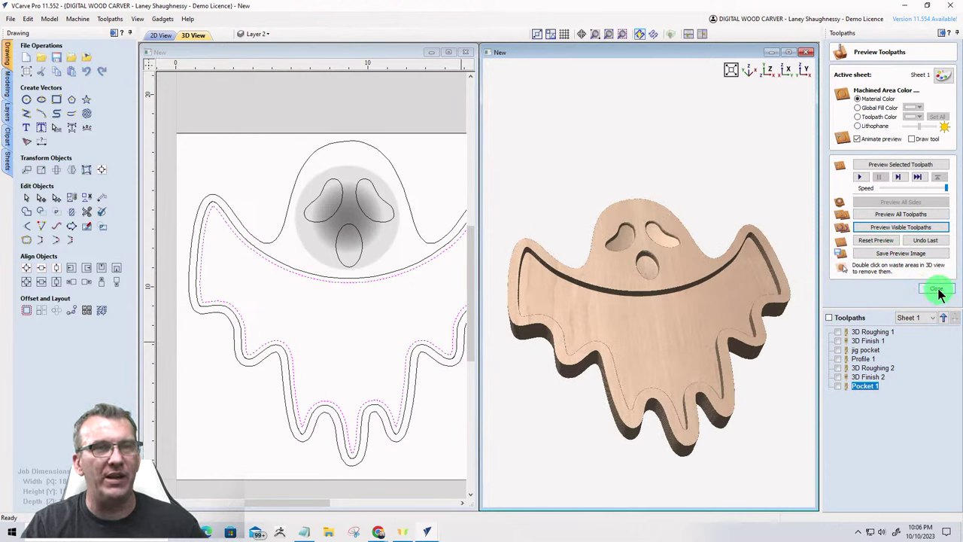
{"action": "left_click", "coordinate": [938, 290]}
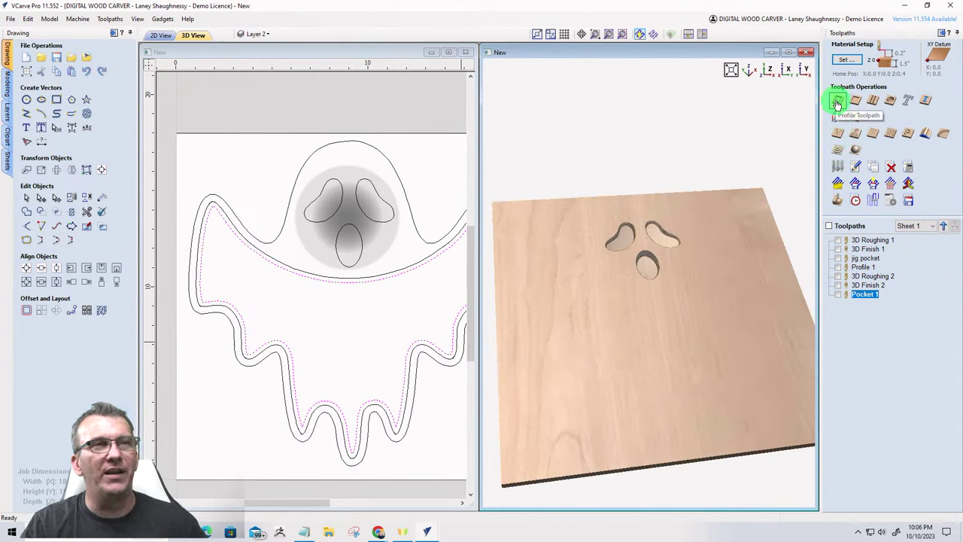
Start Profile 2 with 0.25-inch depth, the Whiteside 2050 .125R roundover bit and -0.125 allowance offset.
{"action": "left_click", "coordinate": [838, 102]}
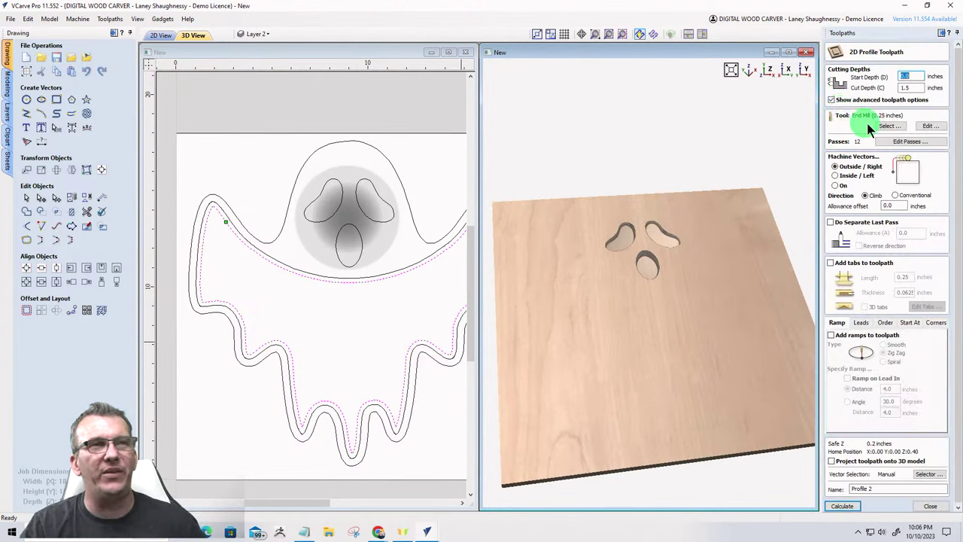
{"action": "double_click", "coordinate": [914, 87]}
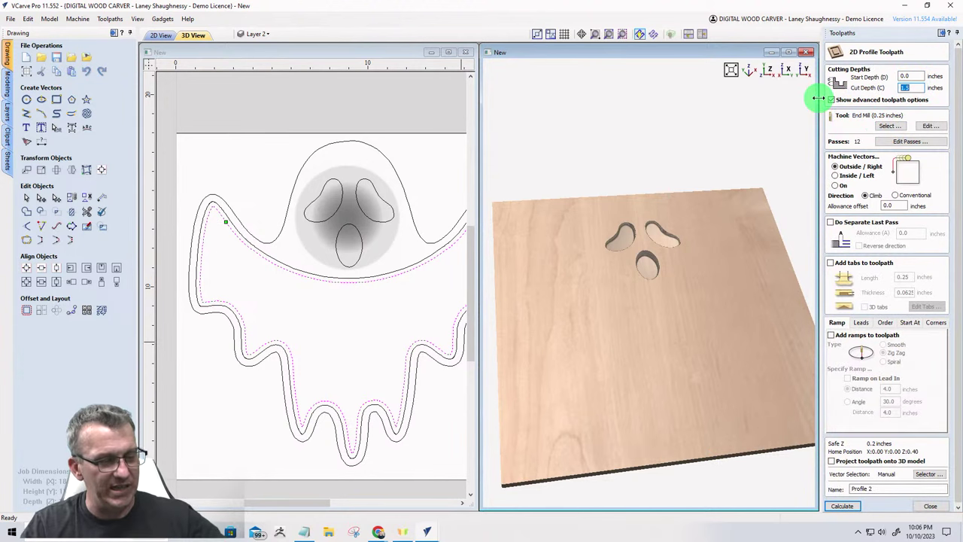
{"action": "left_click", "coordinate": [890, 126]}
{"action": "scroll", "coordinate": [341, 360], "scroll_direction": "down", "scroll_amount": 7}
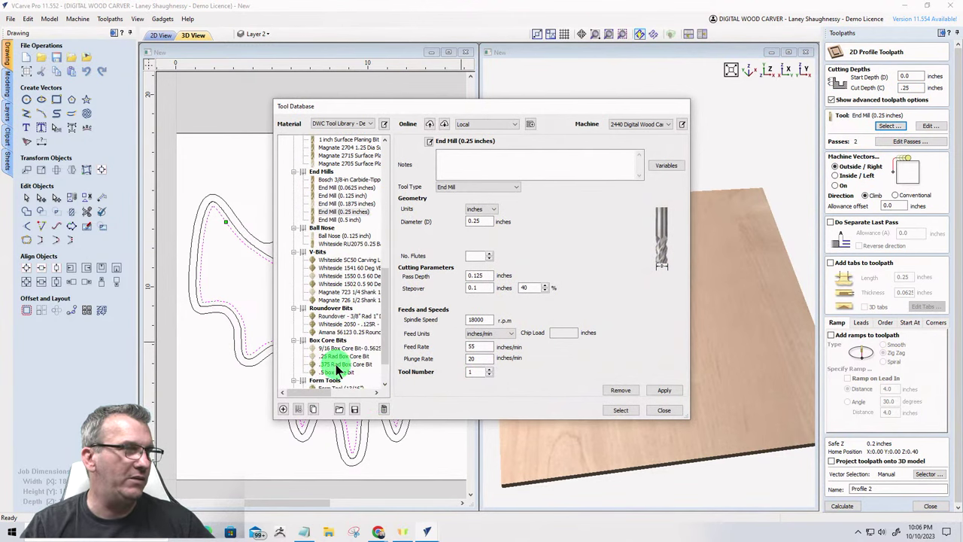
{"action": "left_click", "coordinate": [331, 324]}
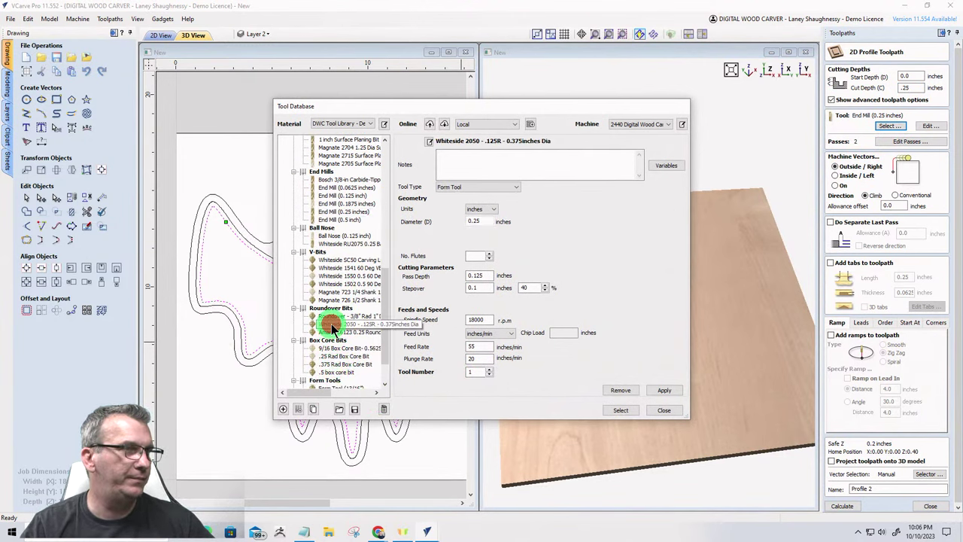
{"action": "left_click", "coordinate": [621, 411]}
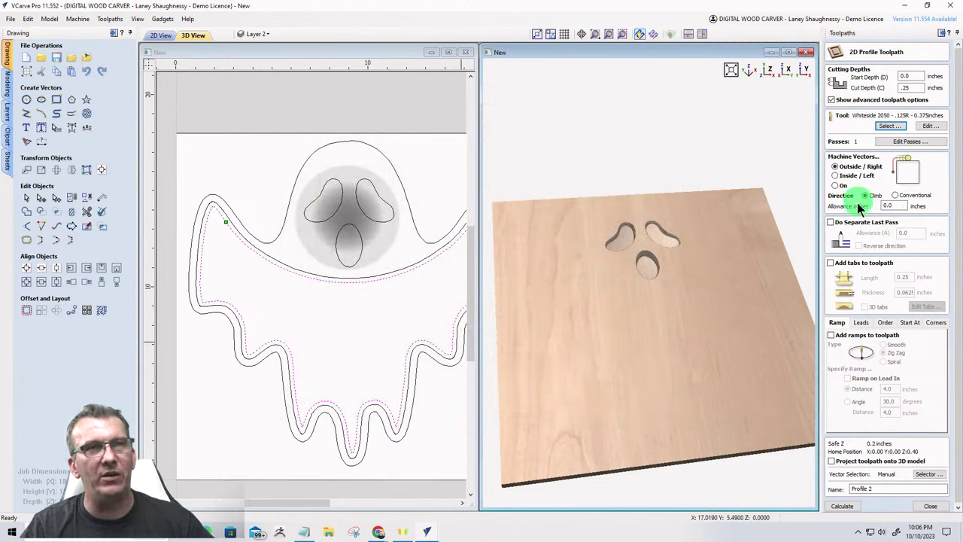
{"action": "left_click", "coordinate": [891, 204]}
{"action": "type", "text": "-"}
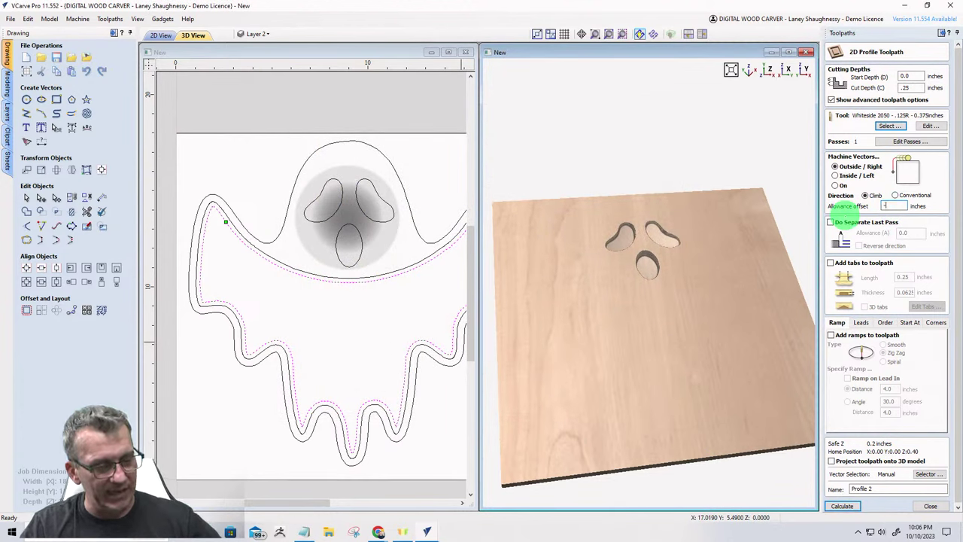
{"action": "type", "text": "0.125"}
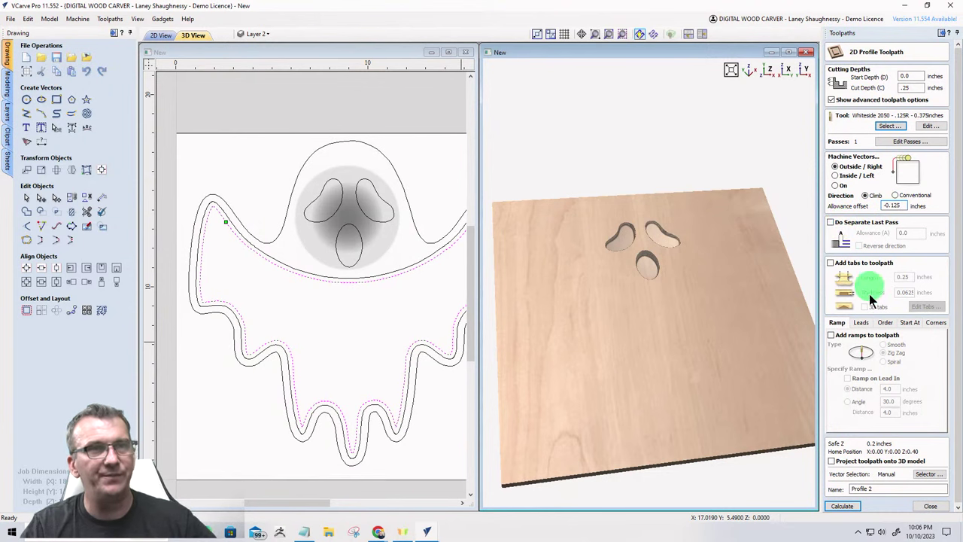
{"action": "left_click", "coordinate": [841, 508]}
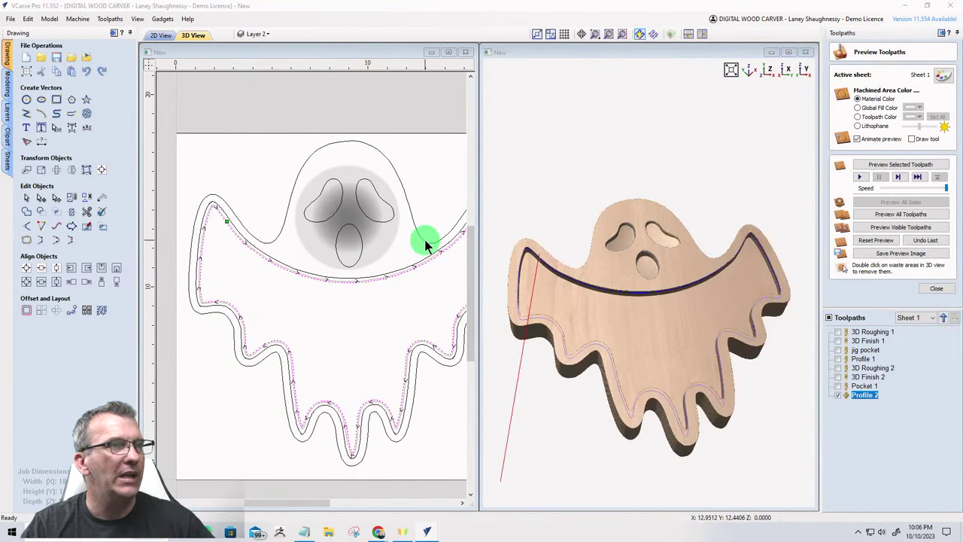
{"action": "left_click", "coordinate": [275, 239]}
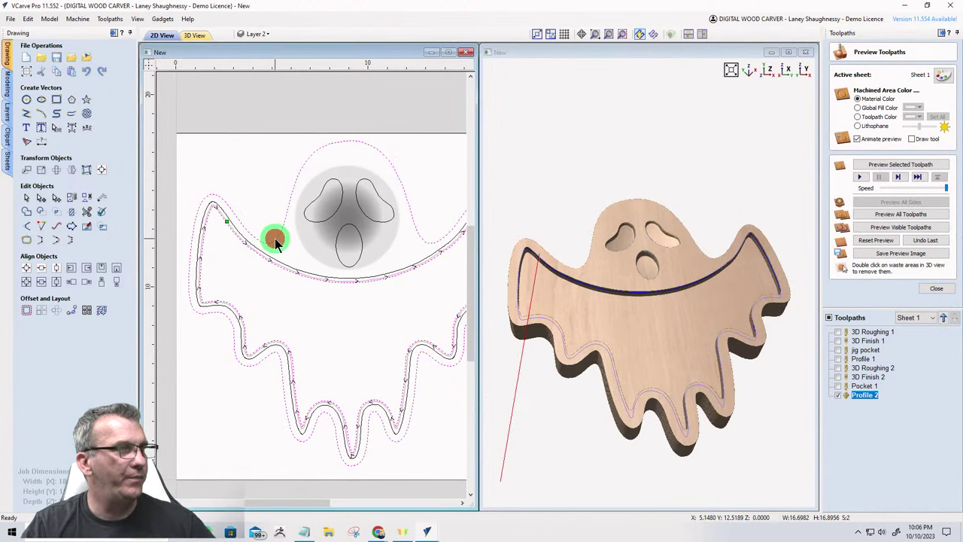
{"action": "scroll", "coordinate": [248, 232], "scroll_direction": "up", "scroll_amount": 5}
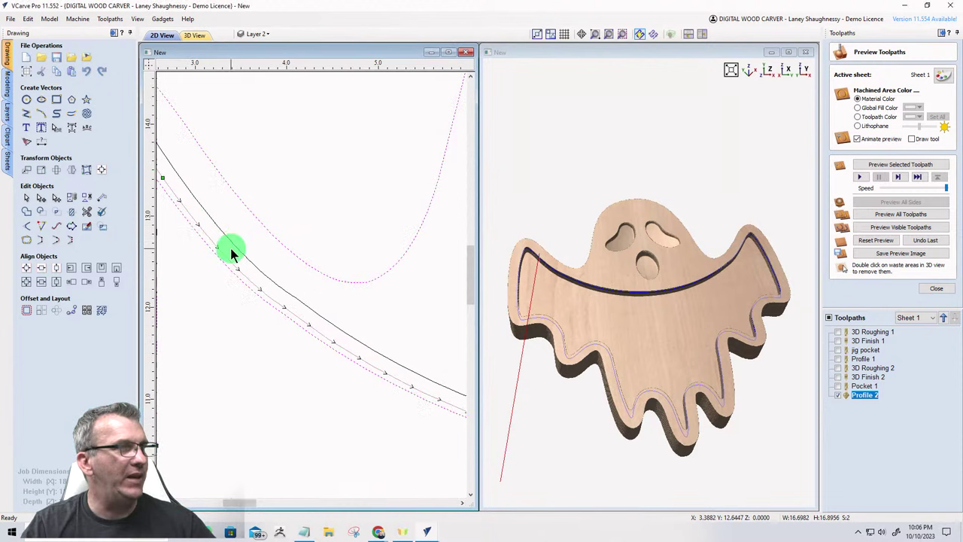
{"action": "left_click", "coordinate": [233, 247]}
{"action": "left_click", "coordinate": [228, 267]}
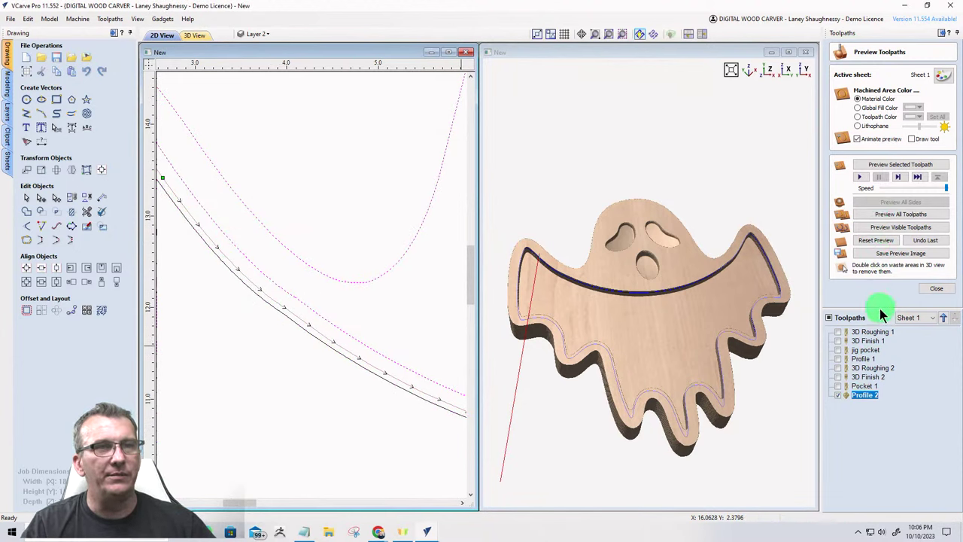
{"action": "left_click", "coordinate": [866, 396]}
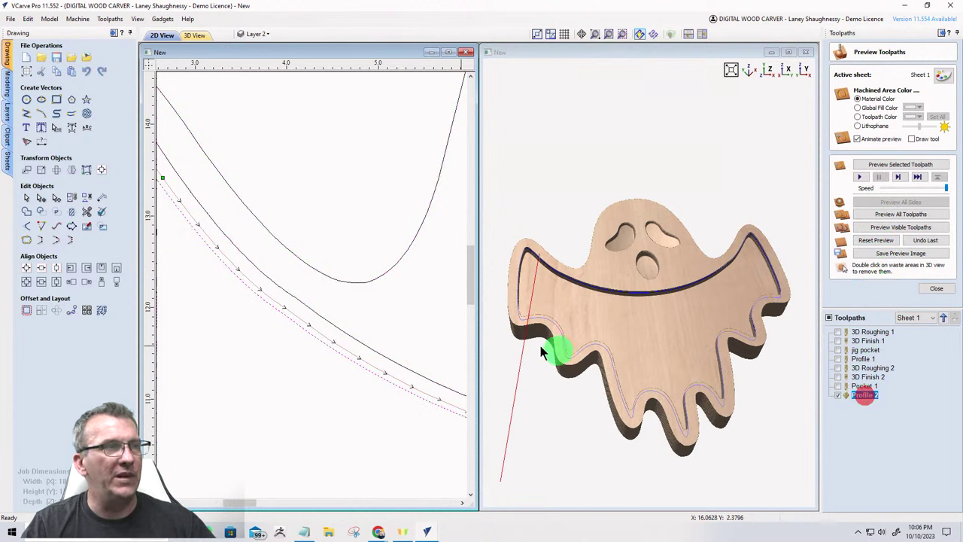
{"action": "left_click", "coordinate": [301, 260]}
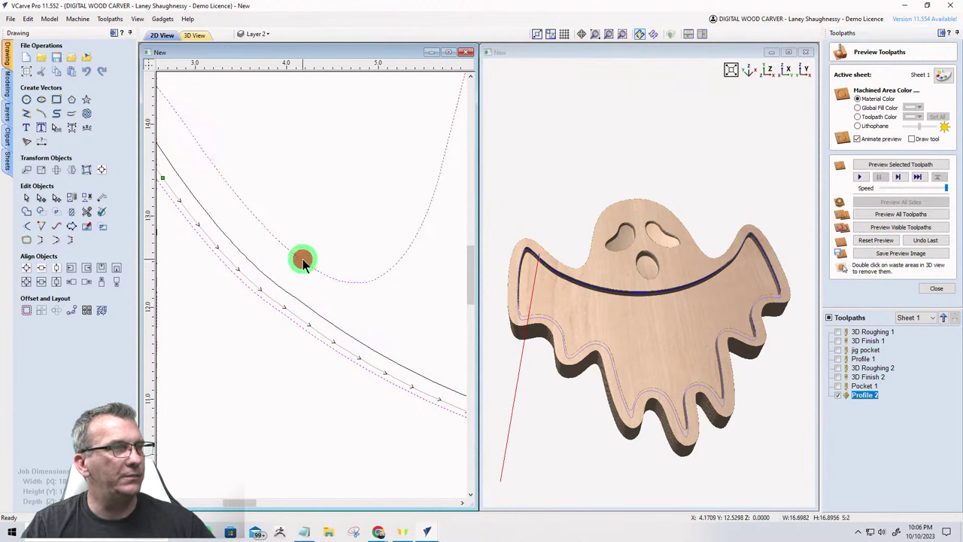
{"action": "left_click", "coordinate": [287, 292], "text": "shift"}
{"action": "left_click", "coordinate": [276, 310]}
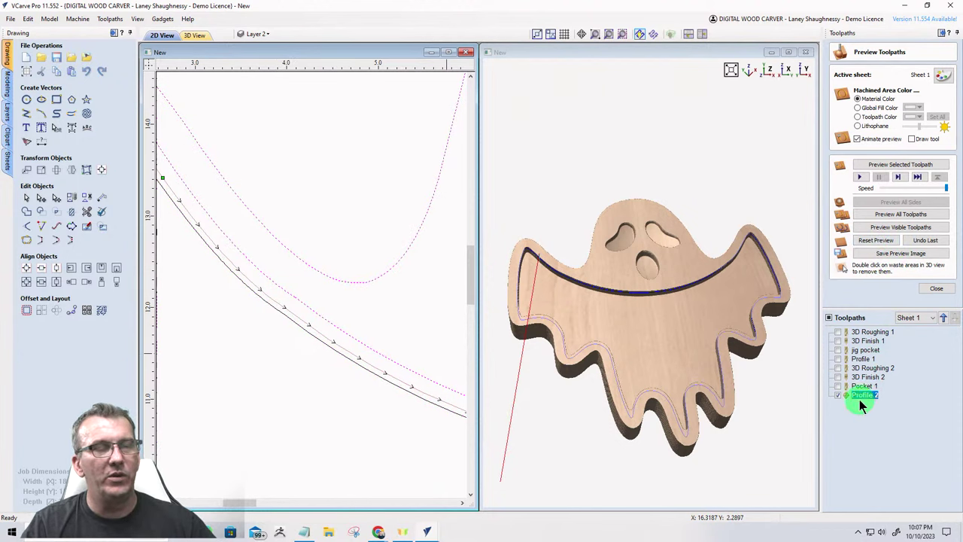
{"action": "left_click", "coordinate": [862, 395]}
Move Profile 2 onto the middle offset curve, recalculate it, and preview the rounded ghost edge.
{"action": "double_click", "coordinate": [861, 395]}
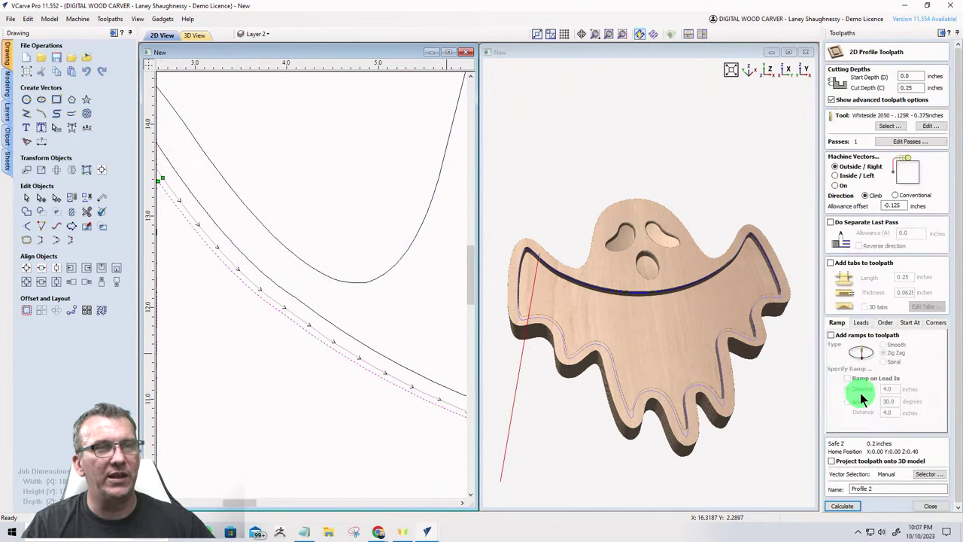
{"action": "left_click", "coordinate": [341, 281]}
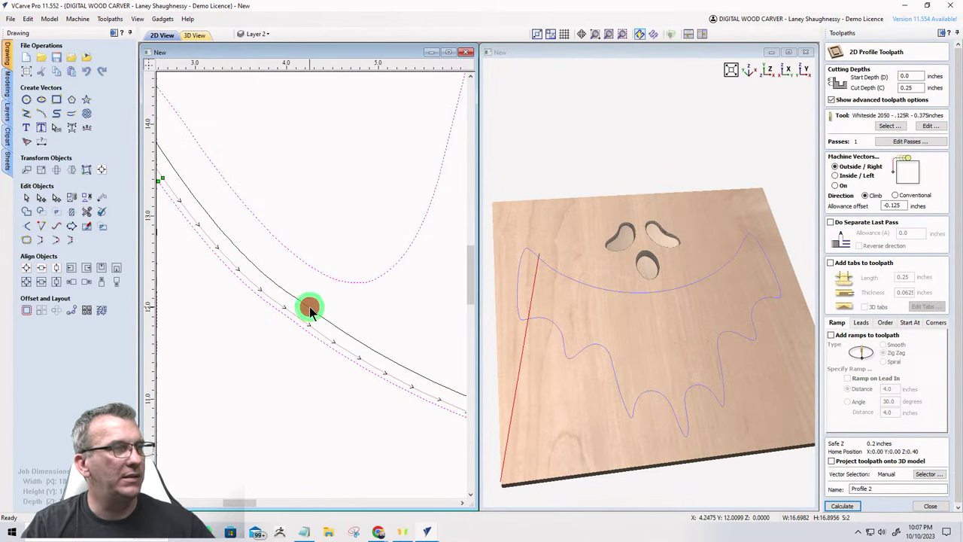
{"action": "left_click", "coordinate": [309, 306]}
{"action": "left_click", "coordinate": [300, 326]}
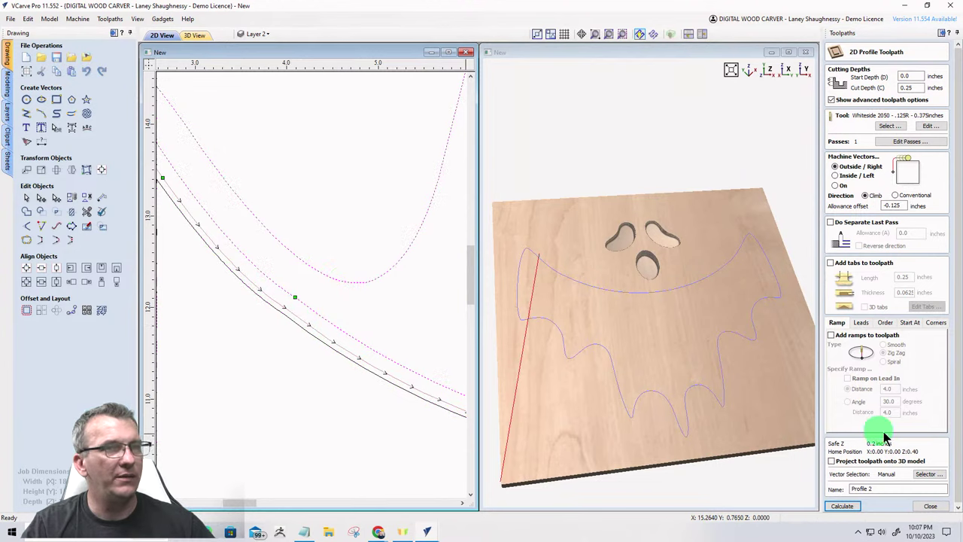
{"action": "left_click", "coordinate": [848, 506]}
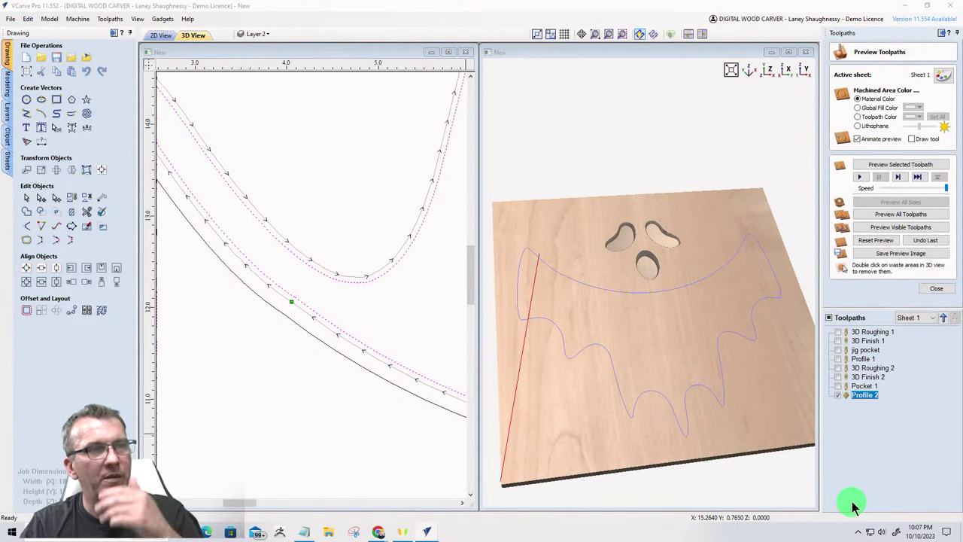
{"action": "left_click", "coordinate": [882, 228]}
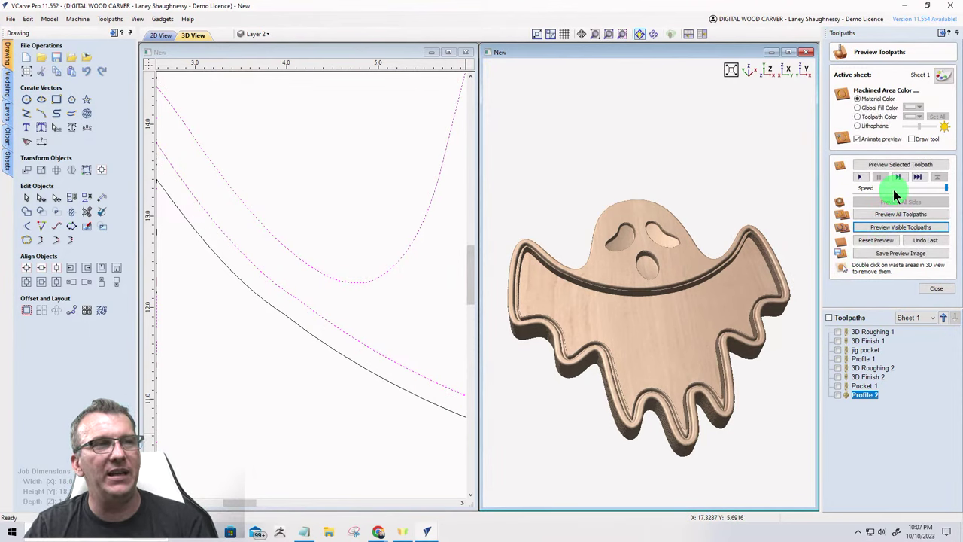
{"action": "left_click", "coordinate": [937, 288]}
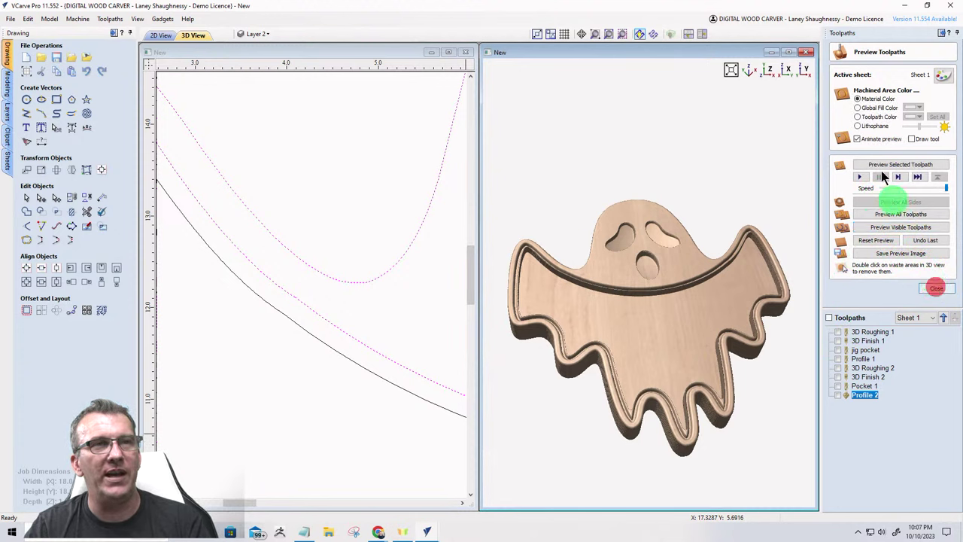
Start Profile 3 with 0.5-inch cut depth and the WS 1370 Bowl Bit.
{"action": "left_click", "coordinate": [837, 103]}
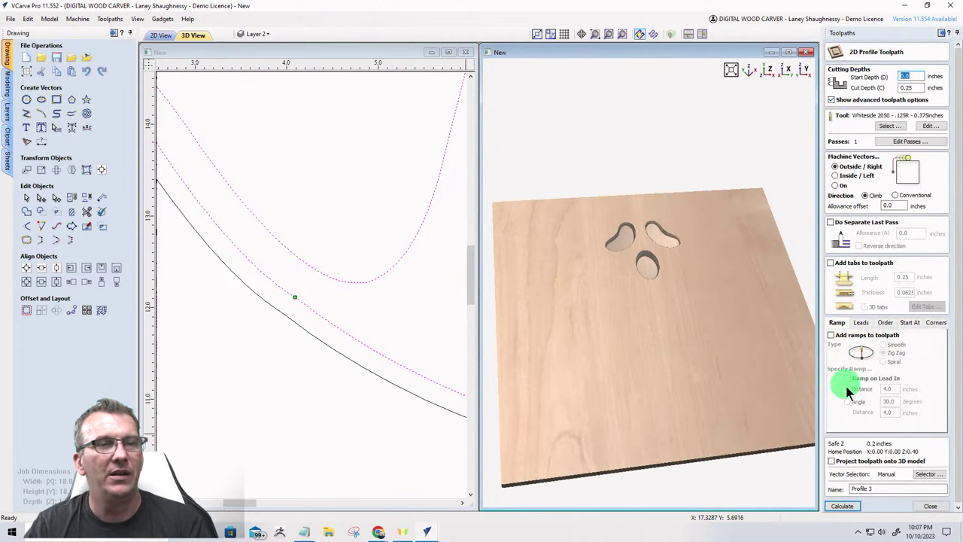
{"action": "left_click", "coordinate": [909, 88]}
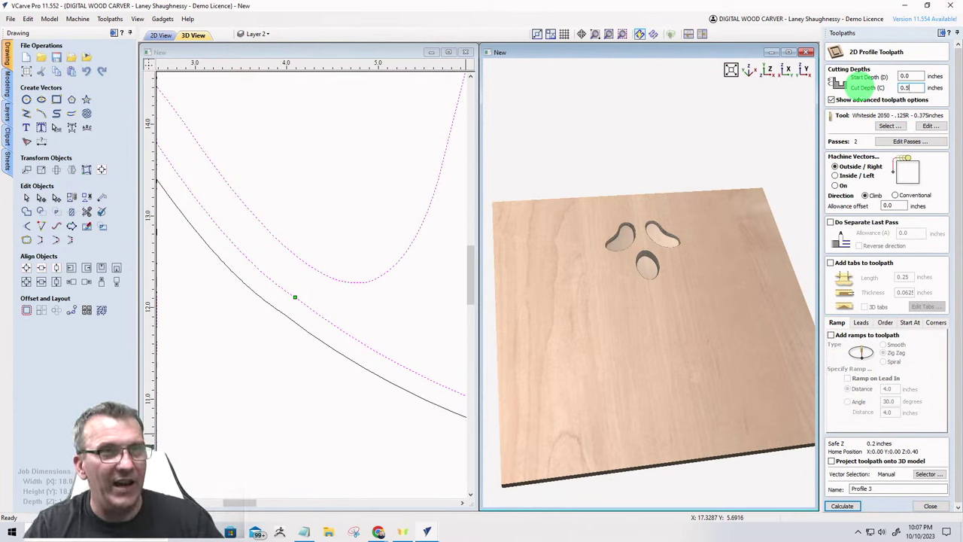
{"action": "type", "text": "0.5"}
{"action": "left_click", "coordinate": [891, 126]}
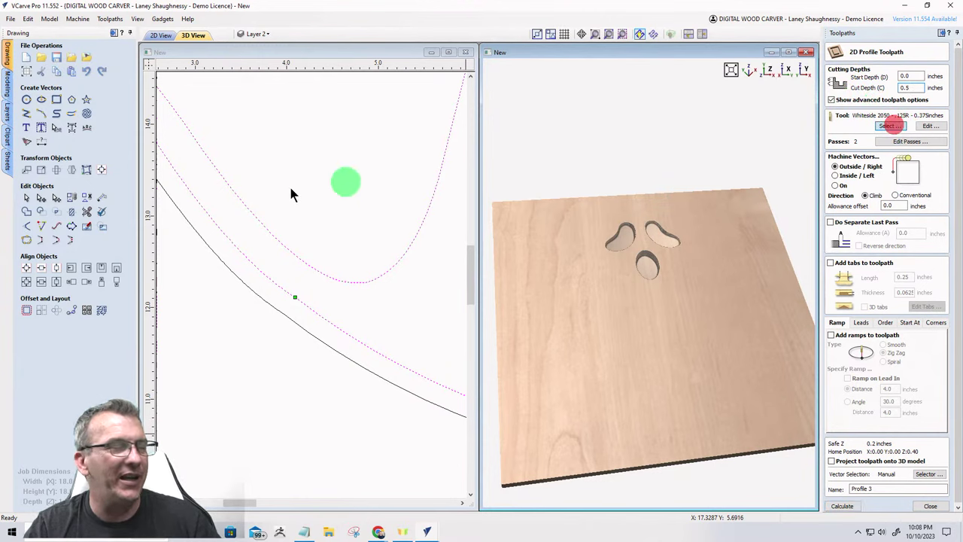
{"action": "scroll", "coordinate": [309, 361], "scroll_direction": "down", "scroll_amount": 1}
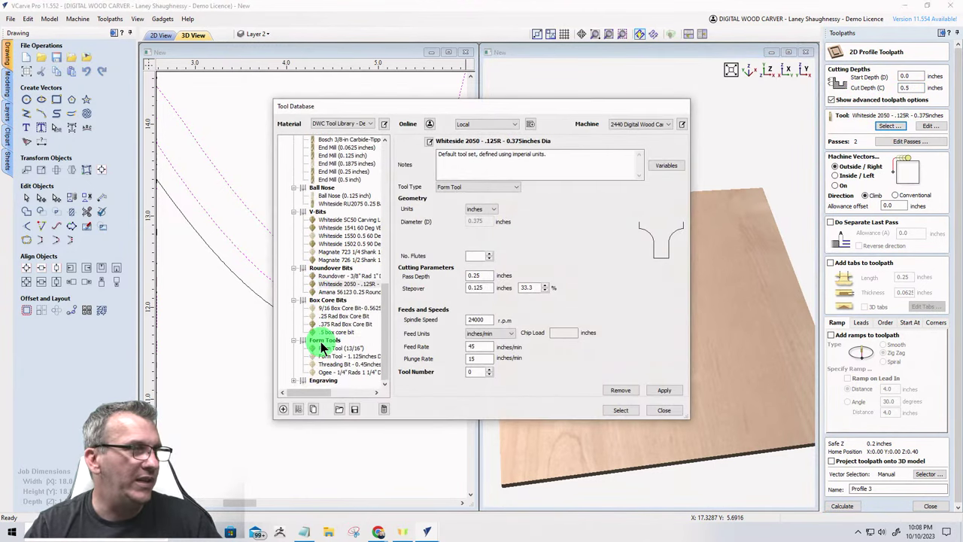
{"action": "scroll", "coordinate": [321, 344], "scroll_direction": "up", "scroll_amount": 6}
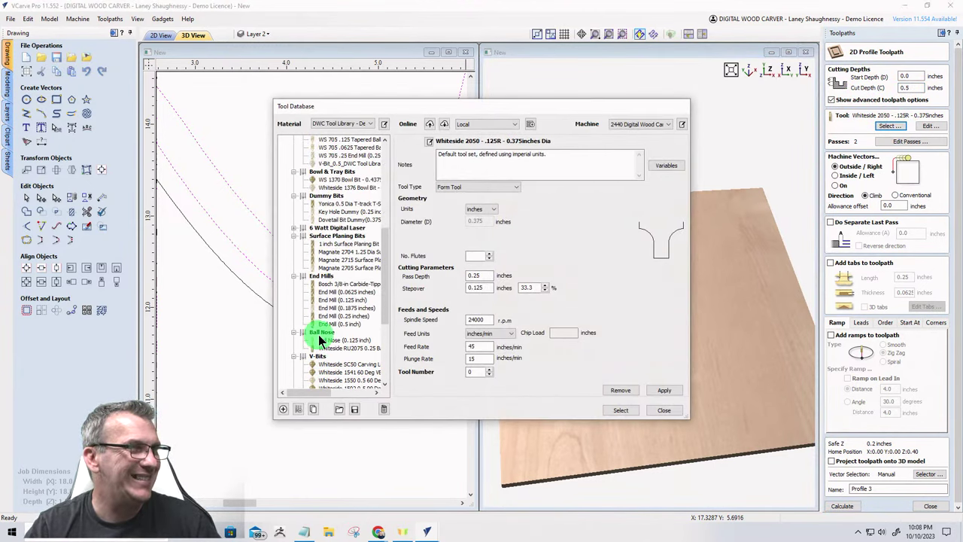
{"action": "left_click", "coordinate": [336, 181]}
{"action": "left_click", "coordinate": [620, 409]}
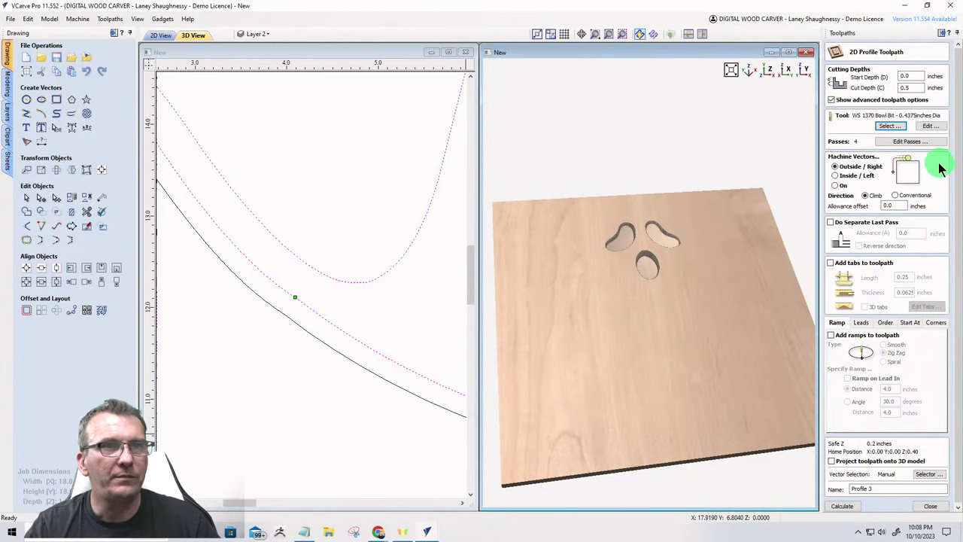
Set Profile 3 to cut Inside, calculate it and begin its preview.
{"action": "left_click", "coordinate": [834, 175]}
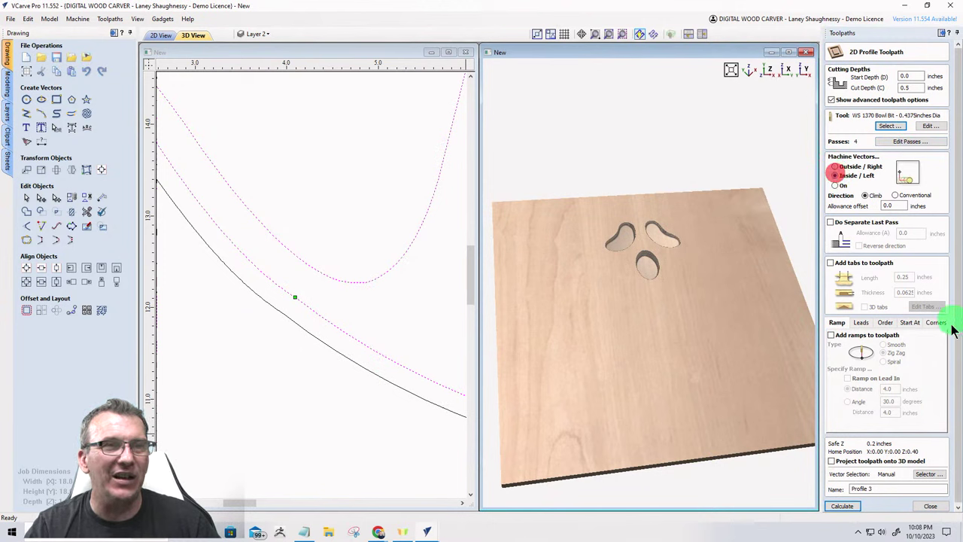
{"action": "left_click", "coordinate": [844, 507]}
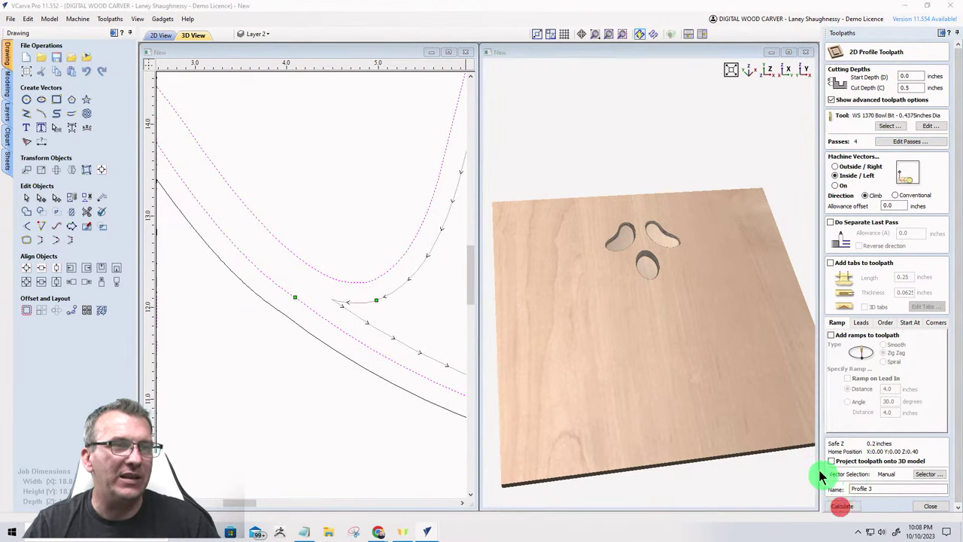
{"action": "left_click", "coordinate": [879, 228]}
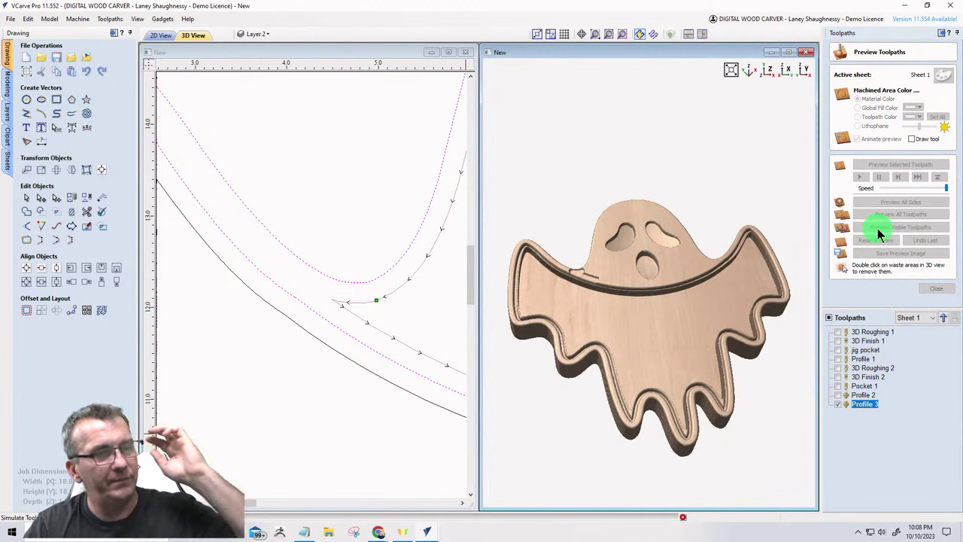
{"action": "left_click", "coordinate": [683, 518]}
Retarget Profile 3 to the middle body curve, recalculate it, and reset the preview to bare stock.
{"action": "left_click", "coordinate": [280, 304]}
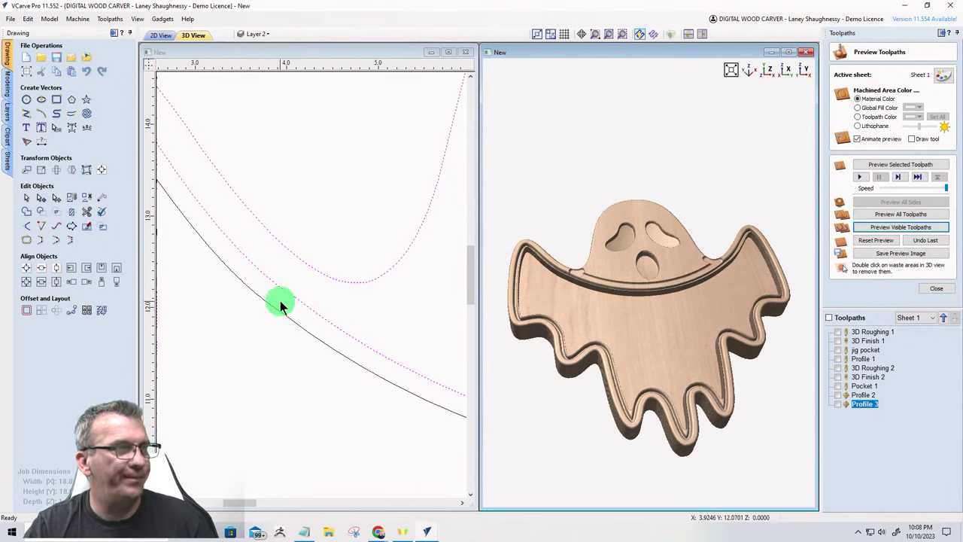
{"action": "left_click", "coordinate": [259, 343]}
{"action": "left_click", "coordinate": [281, 288]}
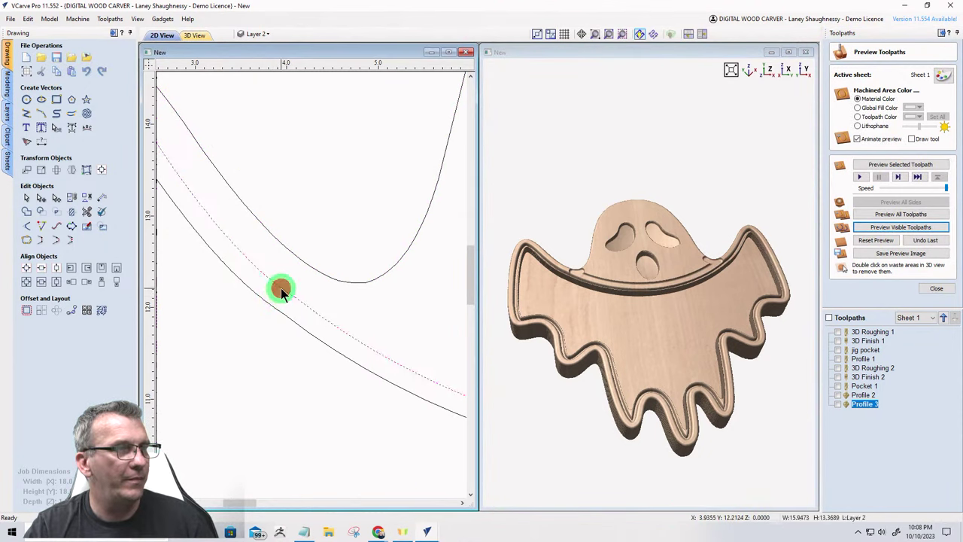
{"action": "left_click", "coordinate": [868, 405]}
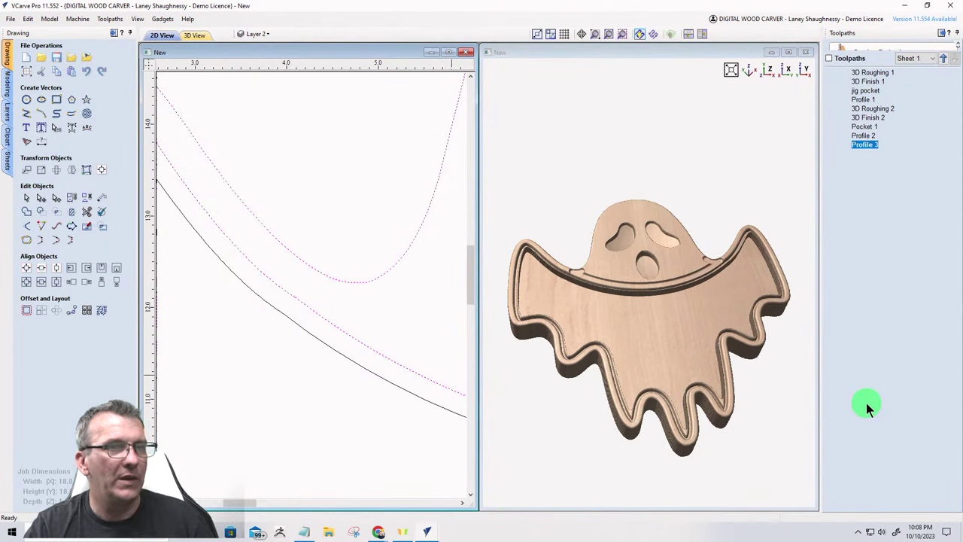
{"action": "left_click", "coordinate": [300, 298]}
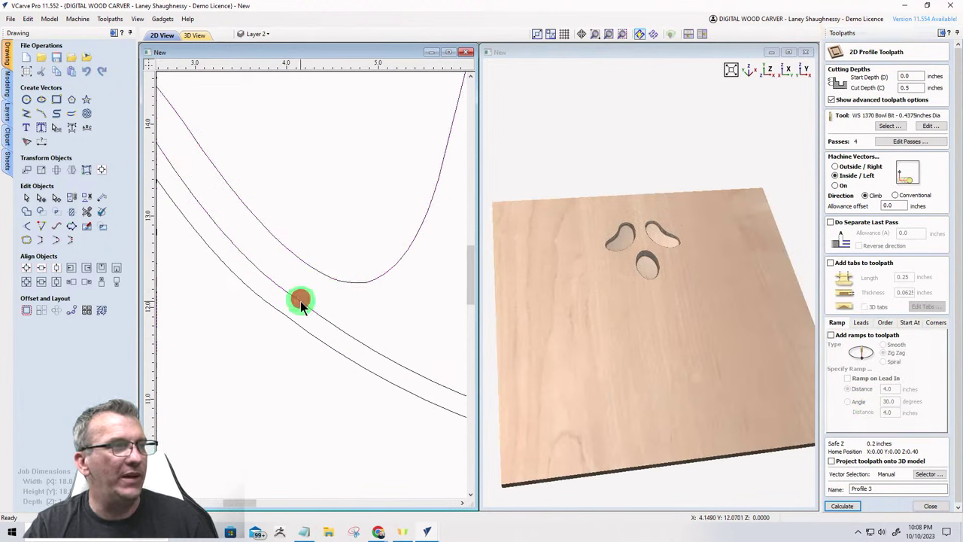
{"action": "left_click", "coordinate": [849, 506]}
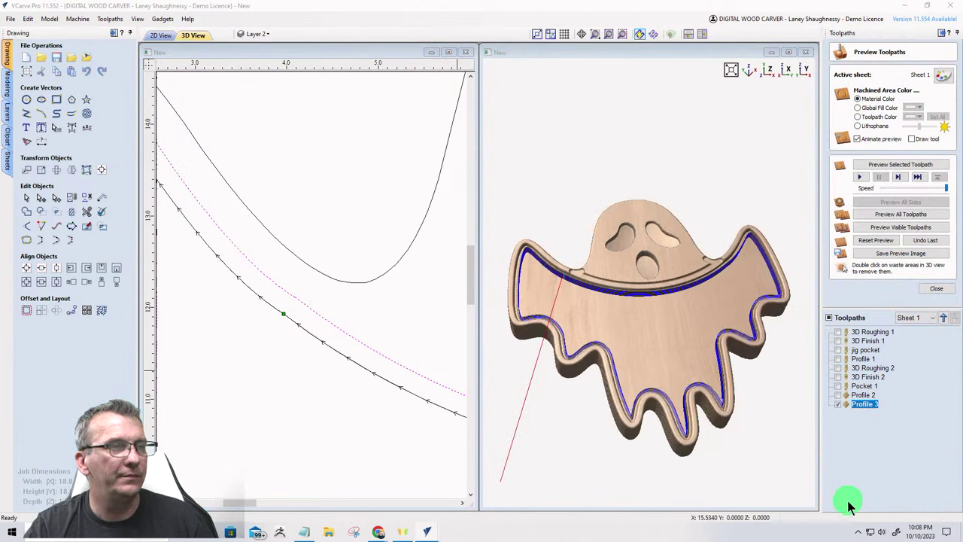
{"action": "left_click", "coordinate": [881, 240]}
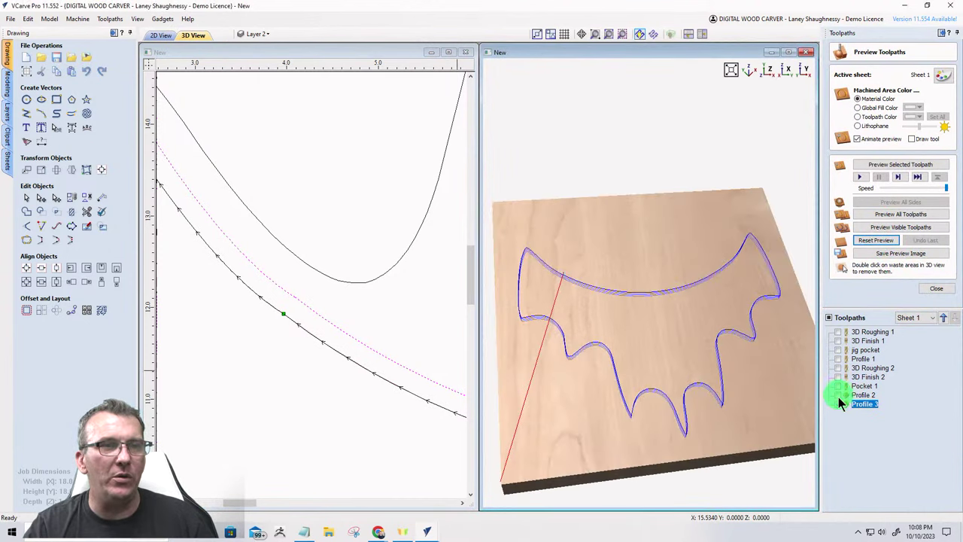
Show Pocket 1, Profile 2 and 3D Finish 2, then simulate all toolpaths in an enlarged 3D preview.
{"action": "left_click", "coordinate": [838, 391]}
{"action": "left_click", "coordinate": [838, 370]}
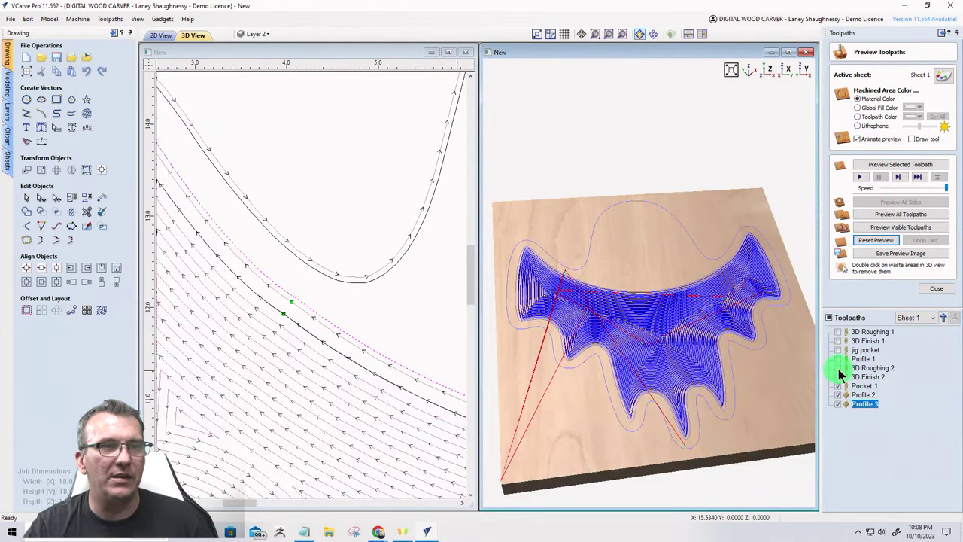
{"action": "left_click", "coordinate": [839, 377]}
{"action": "left_click", "coordinate": [907, 227]}
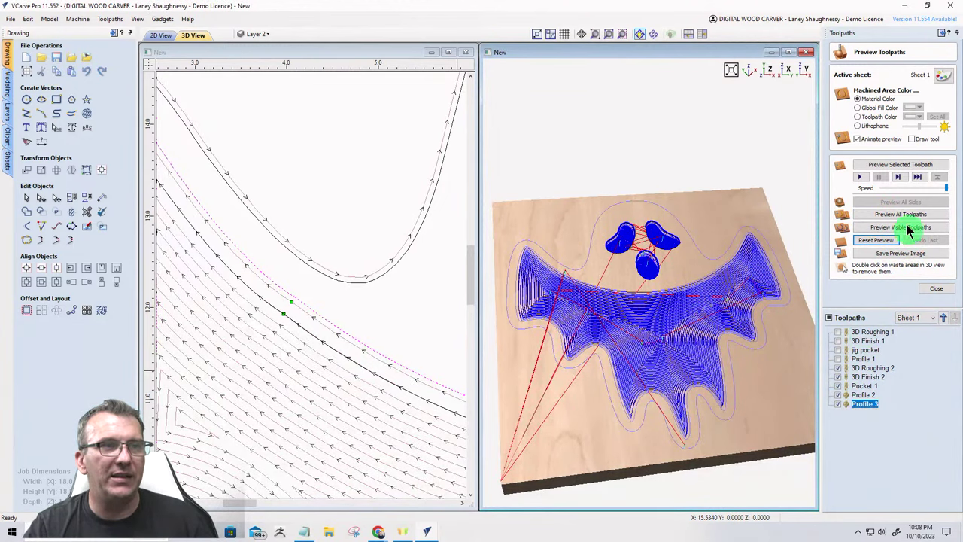
{"action": "left_click", "coordinate": [890, 215]}
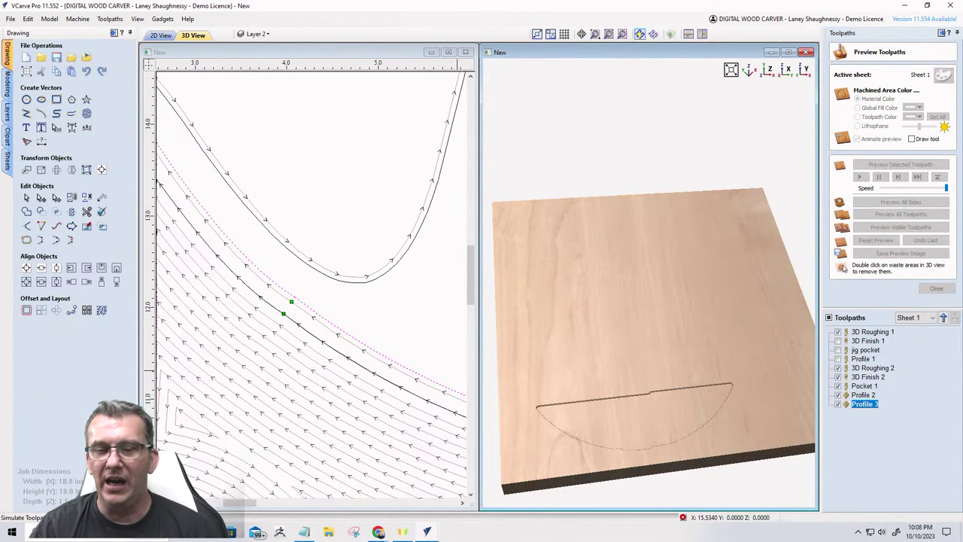
{"action": "left_click", "coordinate": [789, 53]}
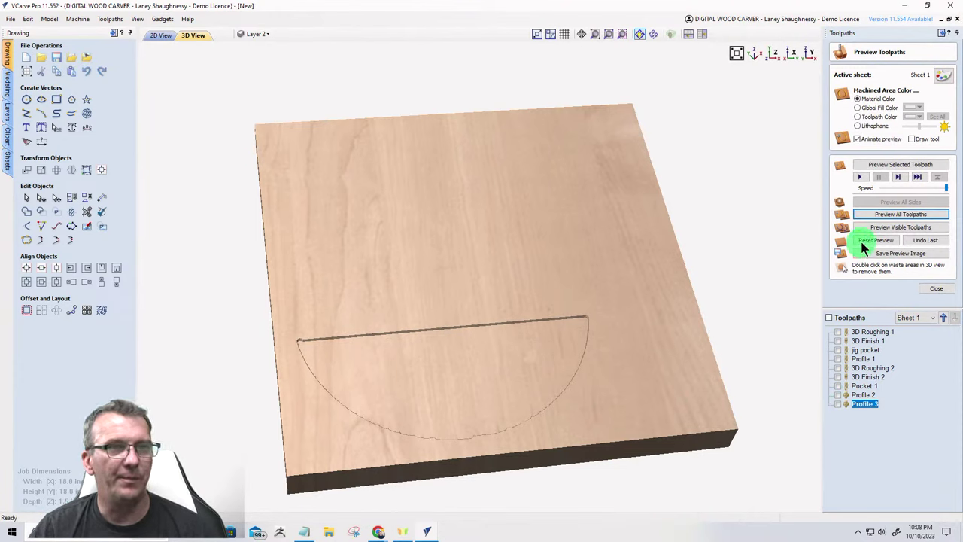
Clear the preview and simulate only Profile 3, Profile 2, Pocket 1, 3D Finish 2 and 3D Roughing 2.
{"action": "left_click", "coordinate": [858, 240]}
{"action": "left_click", "coordinate": [839, 404]}
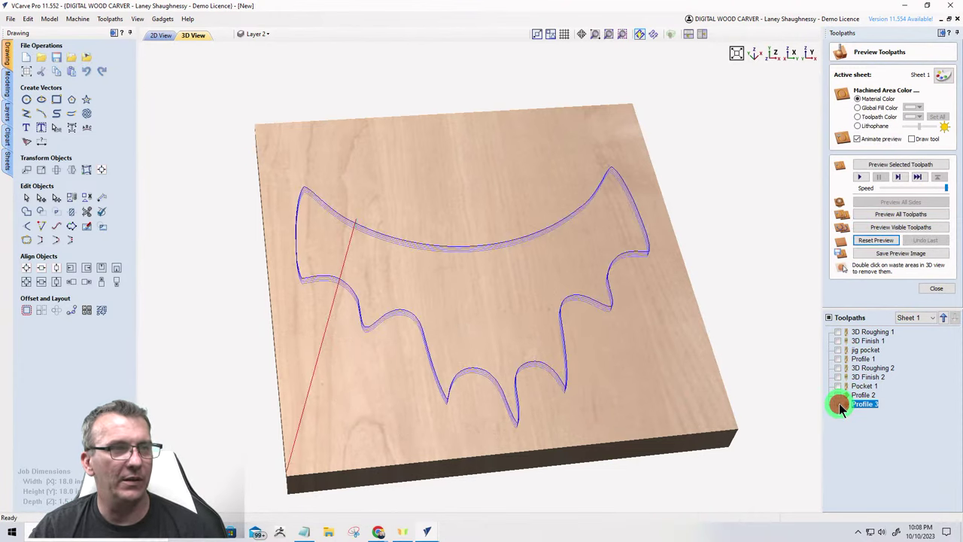
{"action": "left_click", "coordinate": [839, 395]}
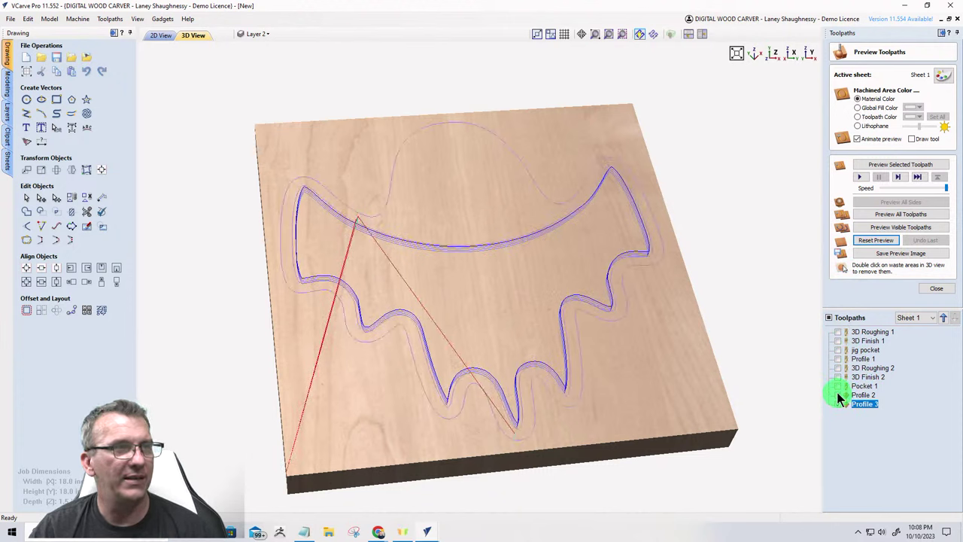
{"action": "left_click", "coordinate": [838, 386]}
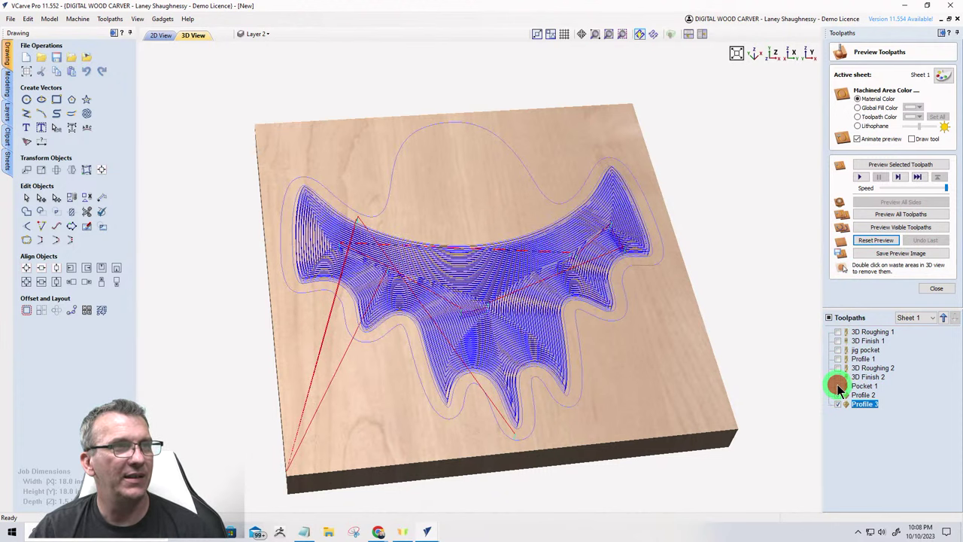
{"action": "left_click", "coordinate": [838, 378]}
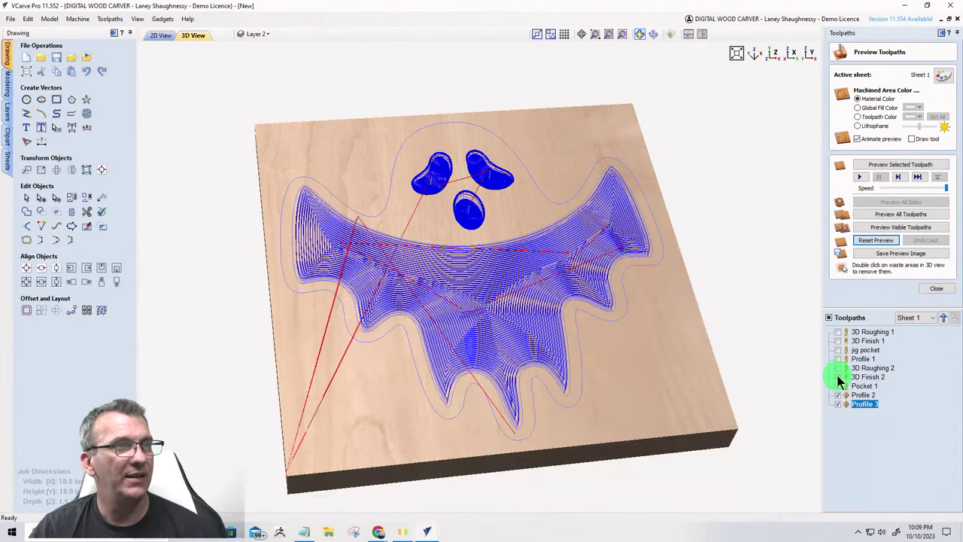
{"action": "left_click", "coordinate": [838, 368]}
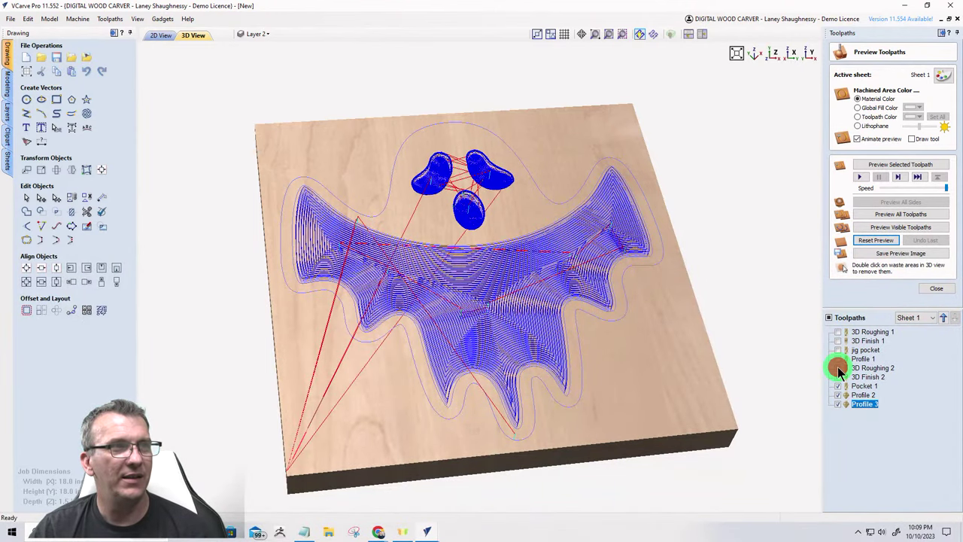
{"action": "left_click", "coordinate": [882, 227]}
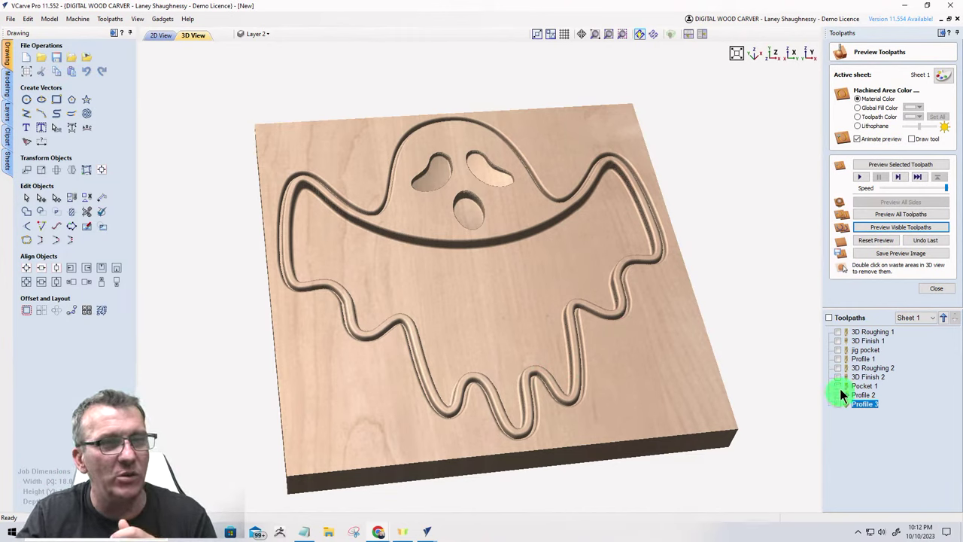
In the 2D view, select the ghost's outer outline vector and close the toolpath preview.
{"action": "left_click", "coordinate": [255, 75]}
{"action": "left_click", "coordinate": [158, 35]}
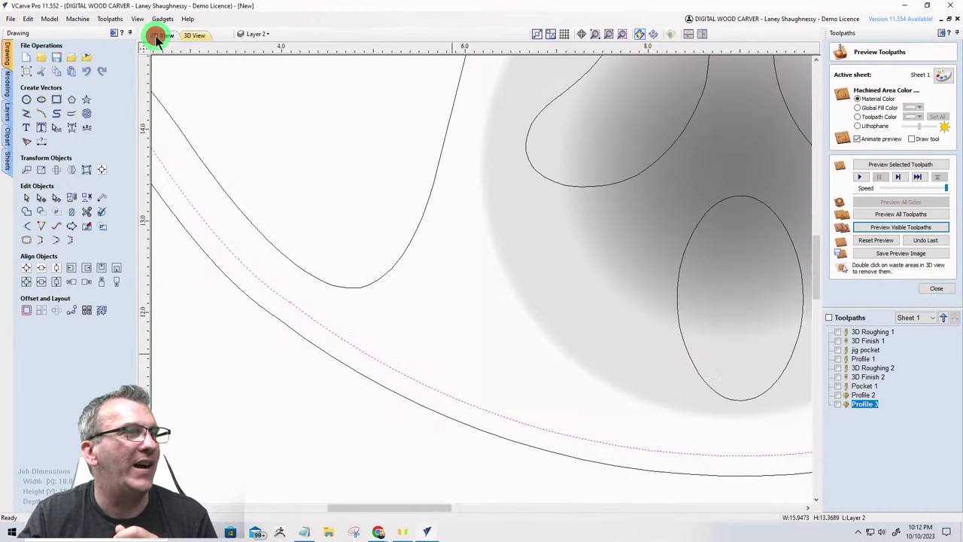
{"action": "left_click", "coordinate": [347, 210]}
{"action": "left_click", "coordinate": [405, 244]}
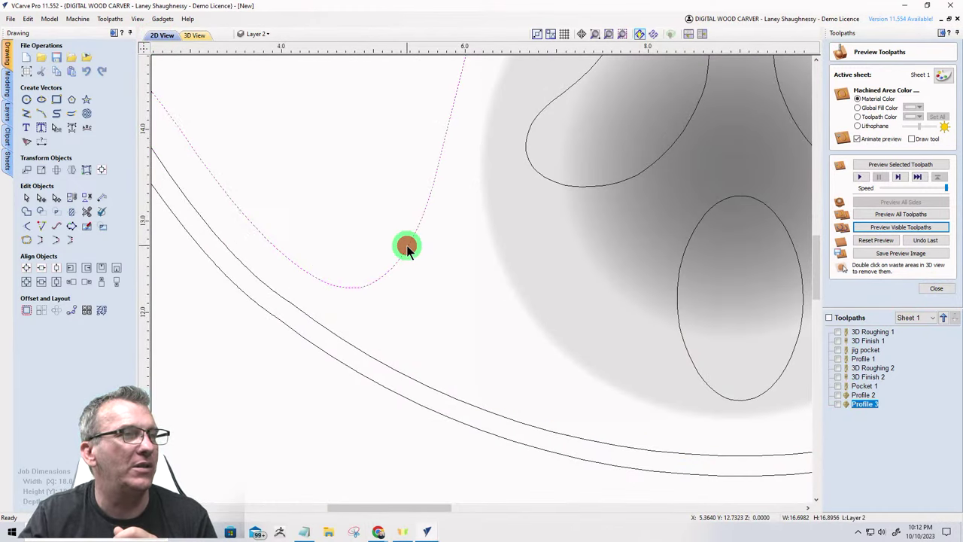
{"action": "left_click", "coordinate": [762, 231]}
{"action": "left_click", "coordinate": [934, 289]}
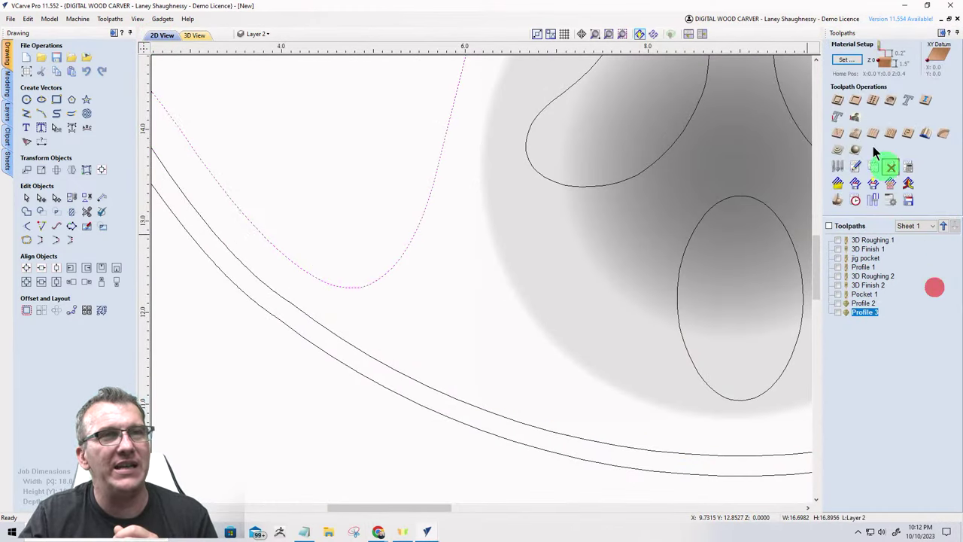
Create an outside profile toolpath, 1.5 inches deep, using the End Mill (0.25 inches).
{"action": "left_click", "coordinate": [837, 101]}
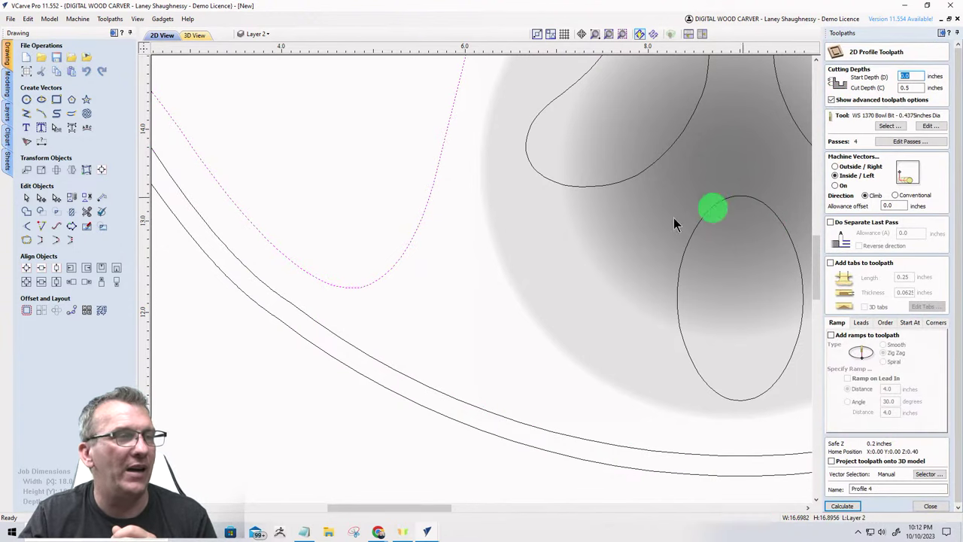
{"action": "left_click", "coordinate": [836, 167]}
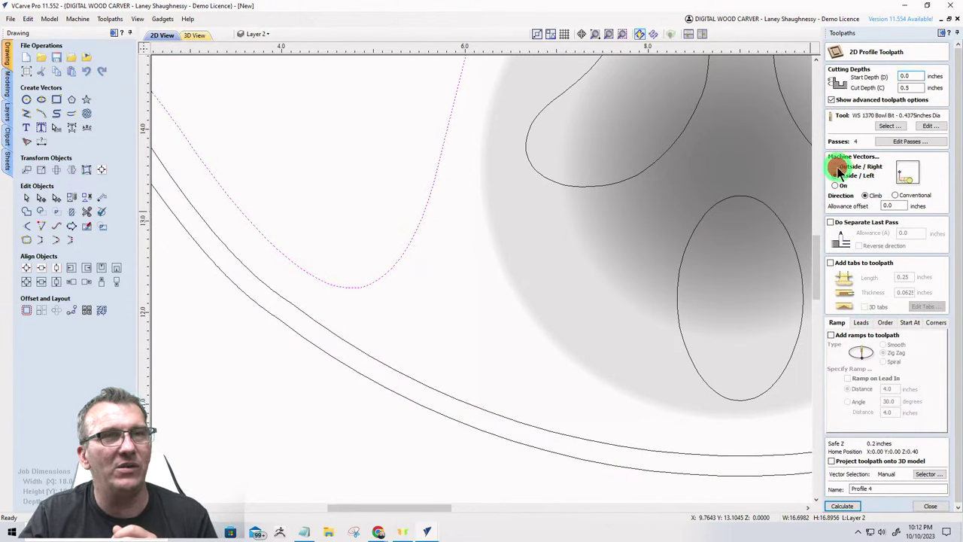
{"action": "double_click", "coordinate": [913, 88]}
{"action": "type", "text": "1.5"}
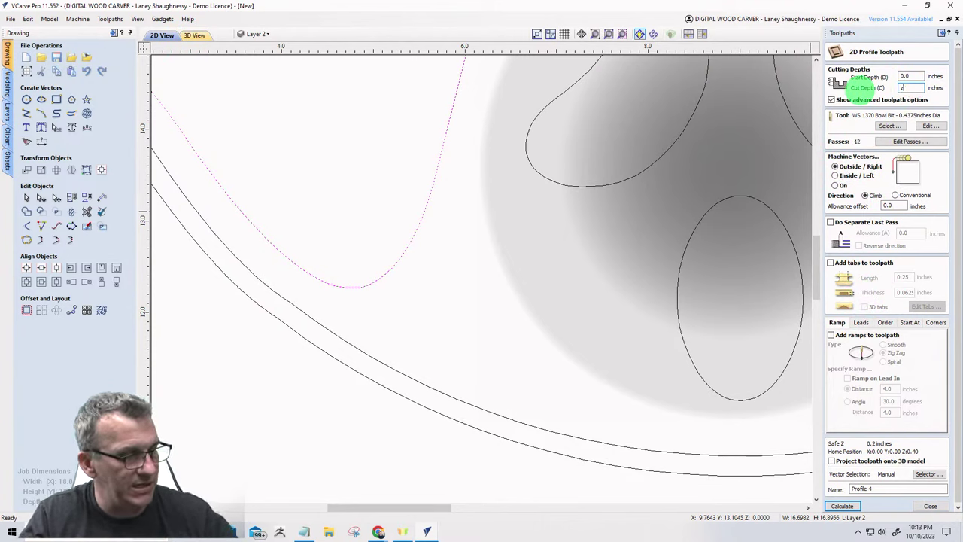
{"action": "left_click", "coordinate": [888, 125]}
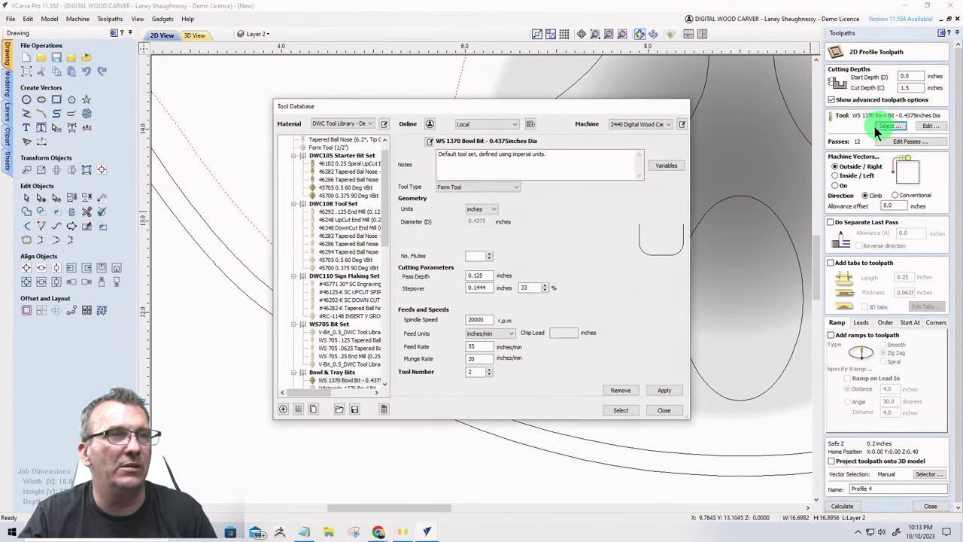
{"action": "scroll", "coordinate": [344, 342], "scroll_direction": "down", "scroll_amount": 5}
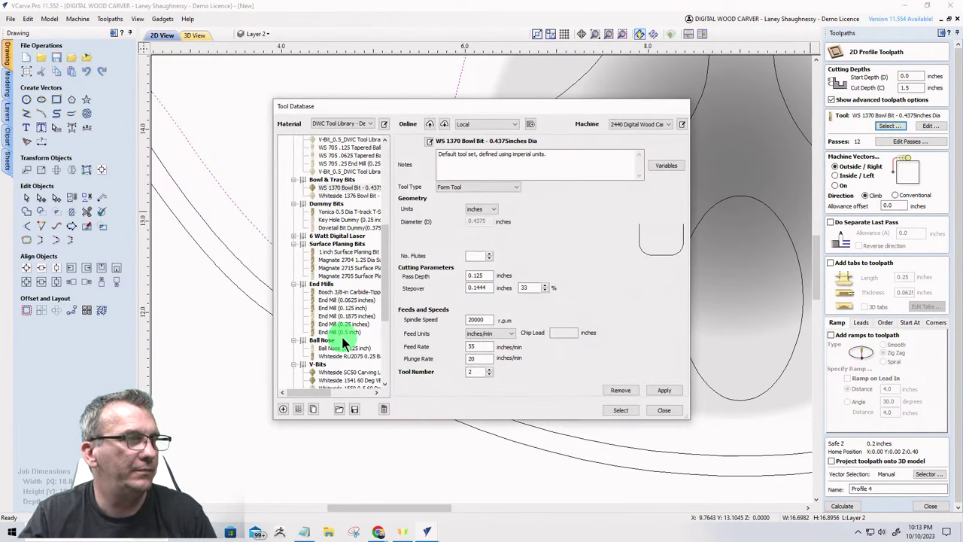
{"action": "left_click", "coordinate": [344, 324]}
{"action": "left_click", "coordinate": [619, 408]}
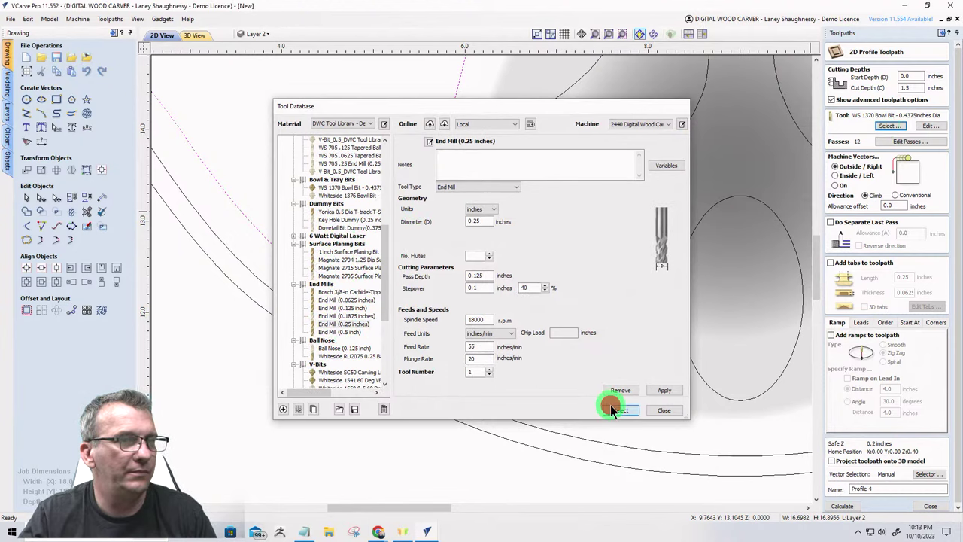
Calculate Profile 4 and preview the visible toolpaths, including the outer cut.
{"action": "left_click", "coordinate": [841, 506]}
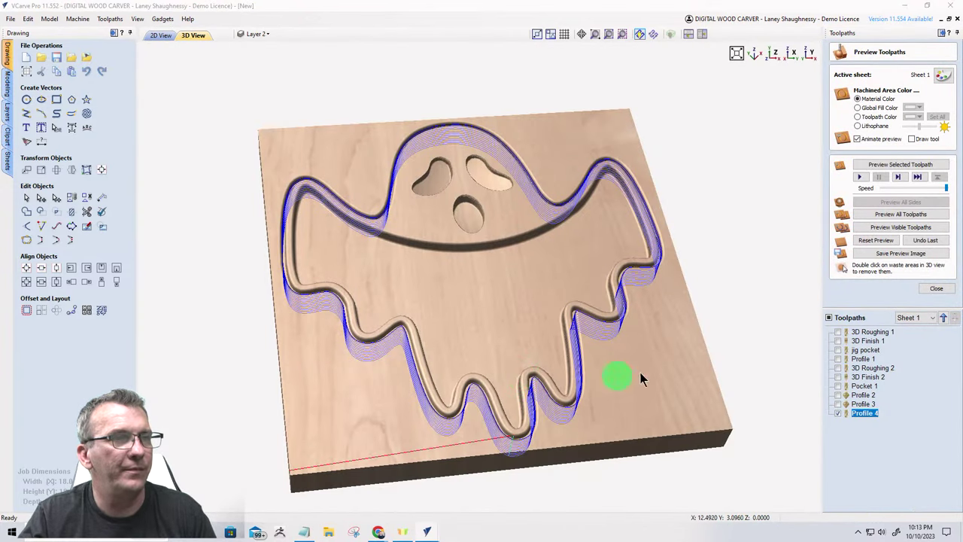
{"action": "left_click", "coordinate": [883, 230]}
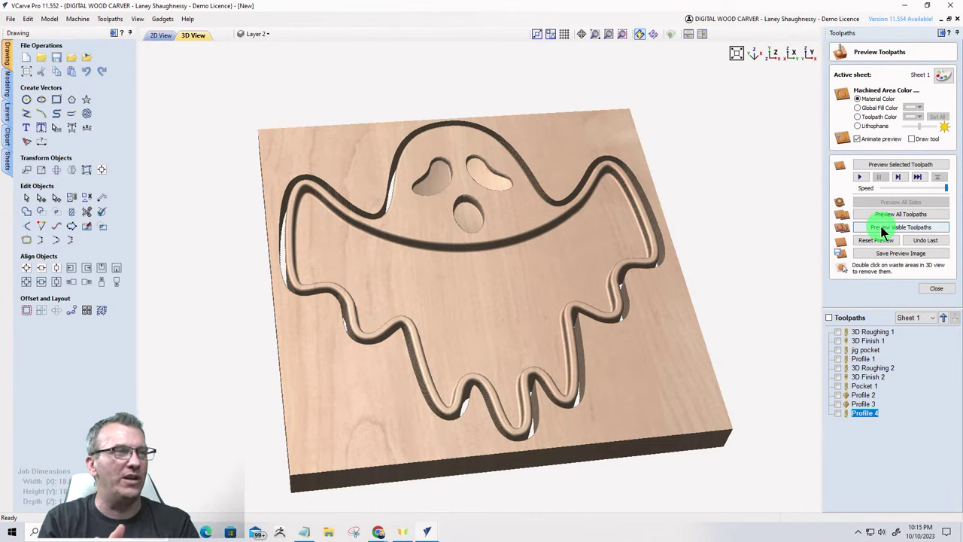
Remove the waste stock around the ghost and orbit to view the freed piece from low and high angles.
{"action": "left_click", "coordinate": [885, 230]}
{"action": "left_click", "coordinate": [637, 339]}
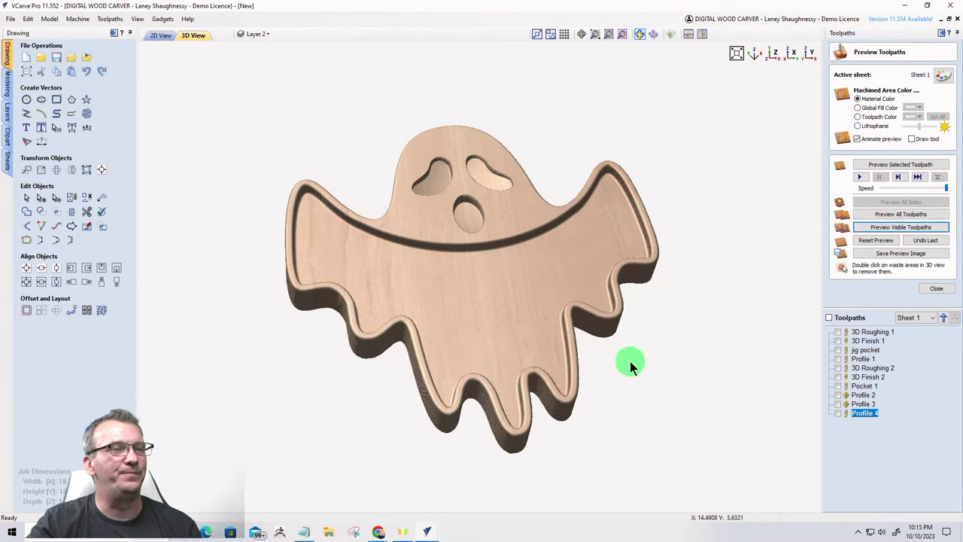
{"action": "left_click_drag", "start_coordinate": [513, 356], "coordinate": [714, 309]}
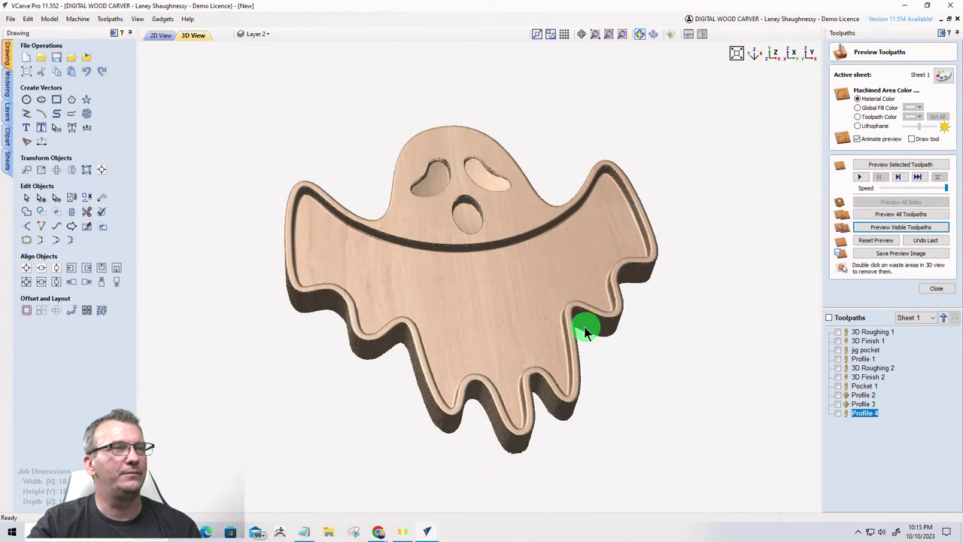
{"action": "left_click_drag", "start_coordinate": [557, 330], "coordinate": [534, 316]}
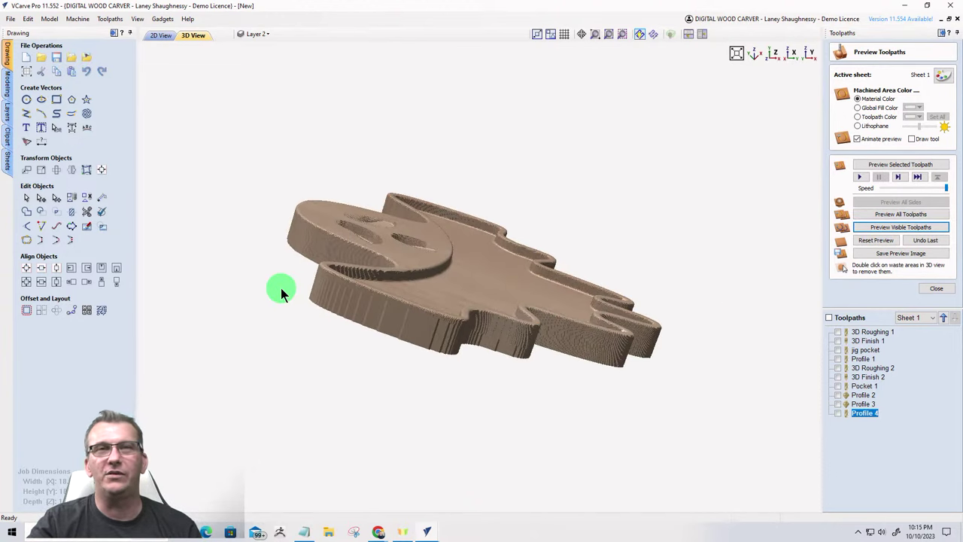
{"action": "left_click_drag", "start_coordinate": [282, 294], "coordinate": [554, 504]}
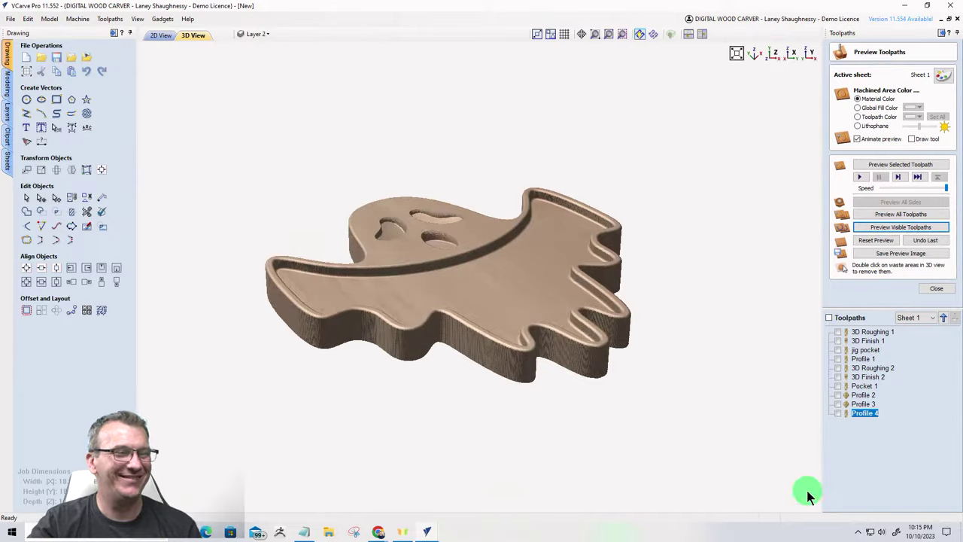